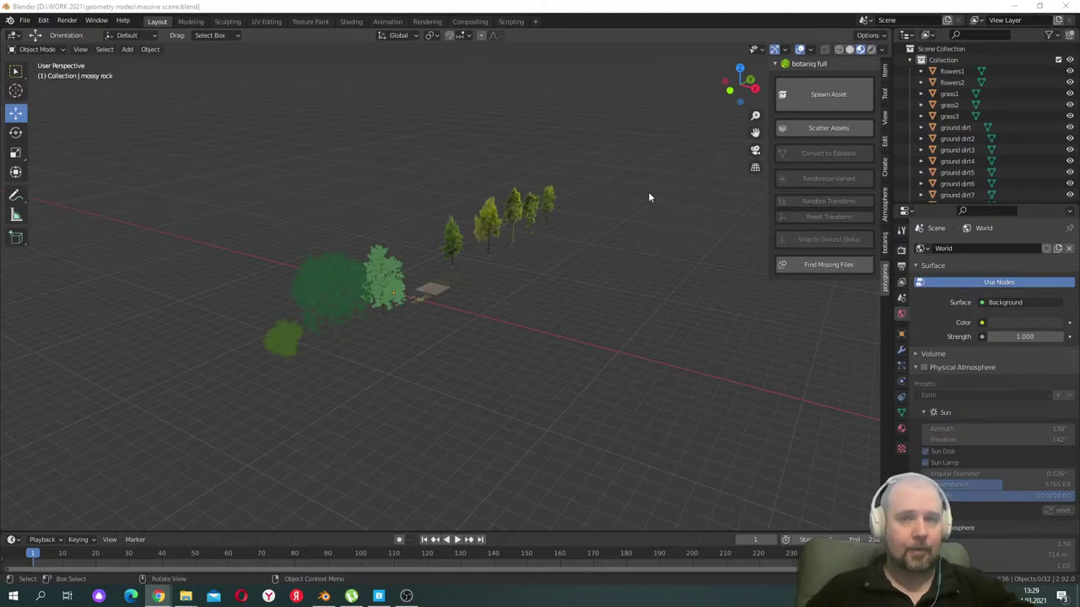
# - Examine the trees, bushes, rock and ground patches laid out in the scene from several angles
pyautogui.moveTo(642, 191); pyautogui.dragTo(524, 202, button='middle')
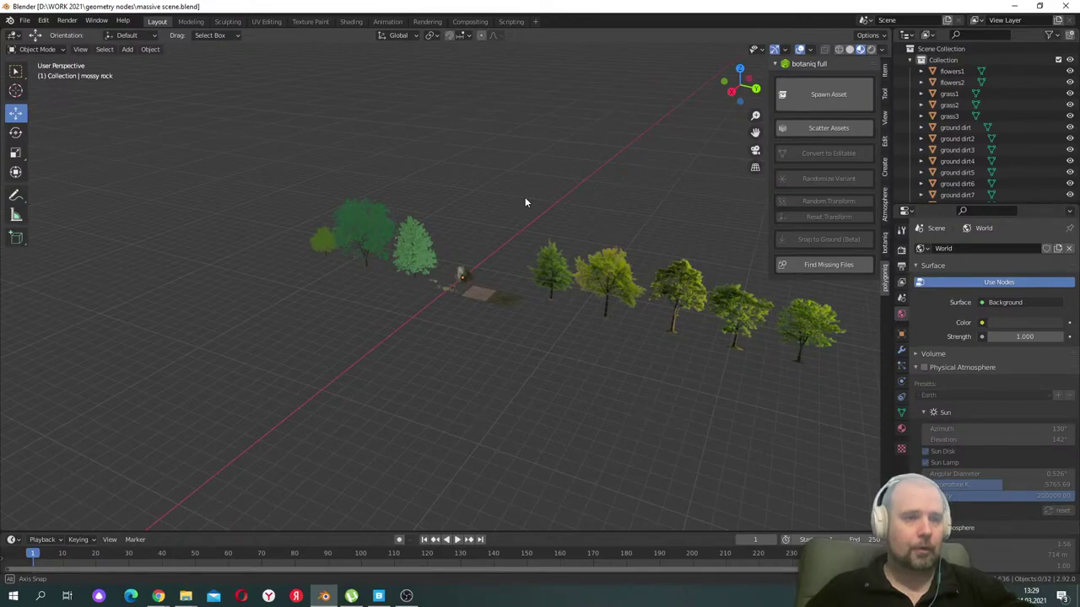
pyautogui.moveTo(524, 203)
pyautogui.mouseDown(button='middle')
pyautogui.moveTo(503, 195)
pyautogui.moveTo(528, 196)
pyautogui.moveTo(539, 215)
pyautogui.mouseUp(button='middle')
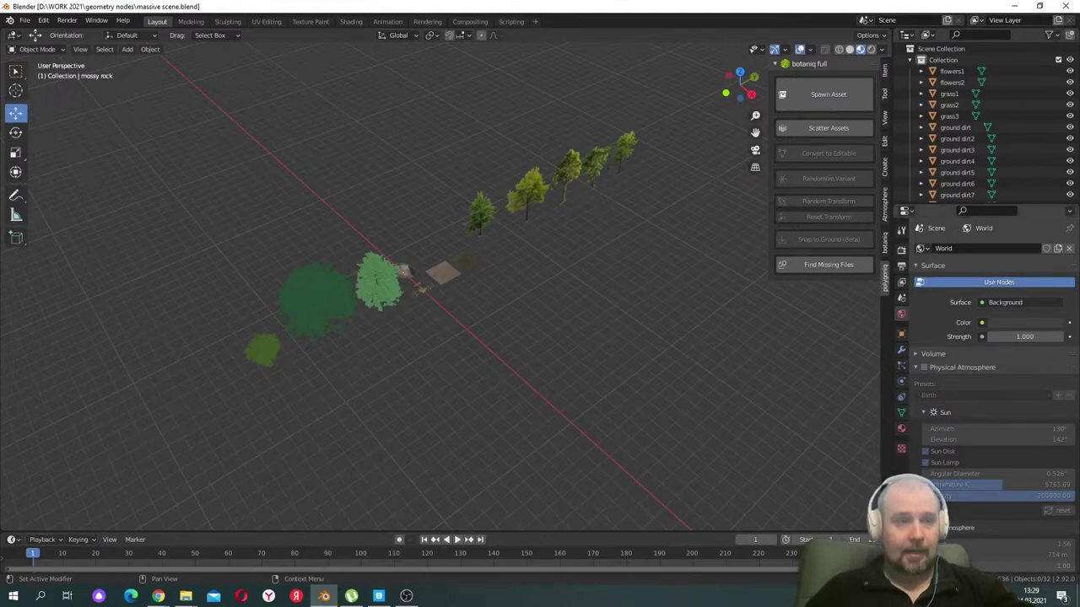
pyautogui.moveTo(665, 223); pyautogui.dragTo(562, 195, button='middle')
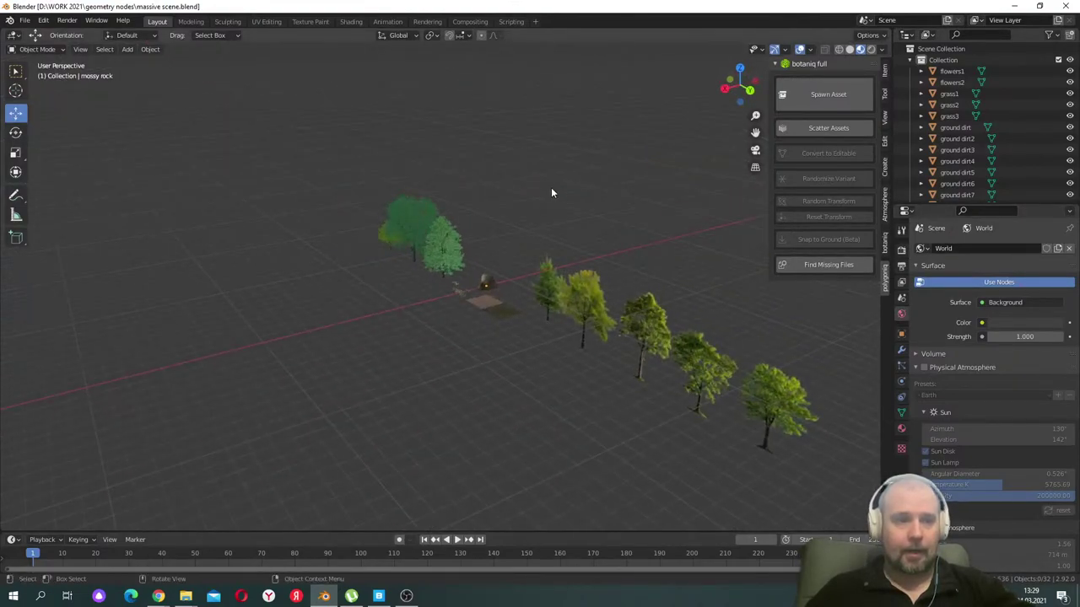
pyautogui.scroll(10, 414, 228)
pyautogui.scroll(-6, 400, 193)
pyautogui.moveTo(398, 188); pyautogui.dragTo(518, 193, button='middle')
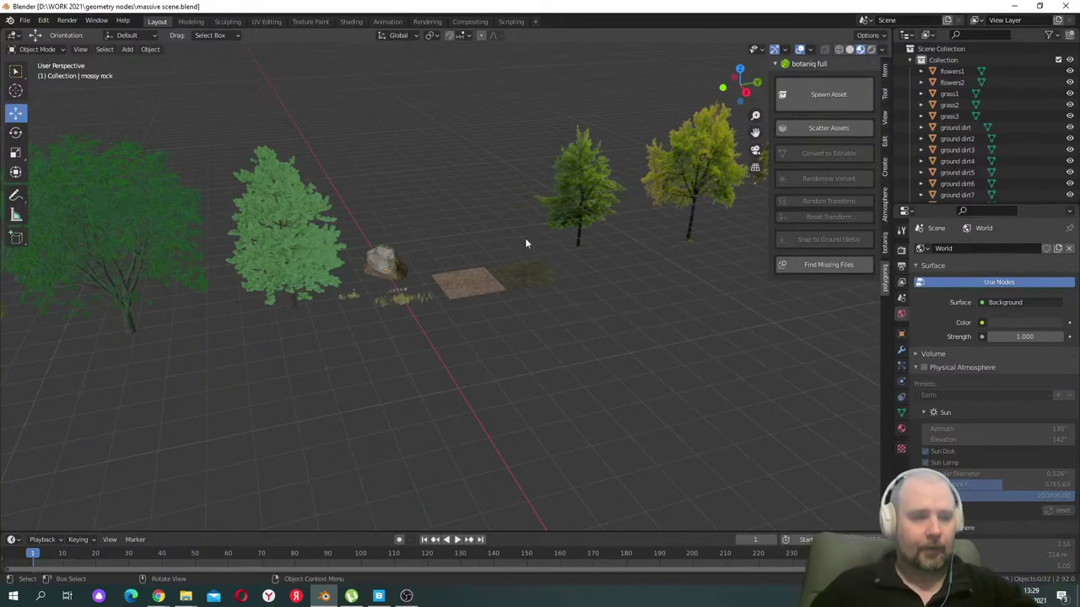
# - Play the scene animation and examine the trees and their foliage up close
pyautogui.press('space')
pyautogui.moveTo(525, 235)
pyautogui.mouseDown(button='middle')
pyautogui.moveTo(375, 236)
pyautogui.moveTo(537, 219)
pyautogui.mouseUp(button='middle')
pyautogui.scroll(3, 377, 228)
pyautogui.moveTo(375, 227); pyautogui.dragTo(416, 181, button='middle')
pyautogui.scroll(-2, 401, 214)
pyautogui.scroll(7, 517, 279)
pyautogui.scroll(-6, 511, 297)
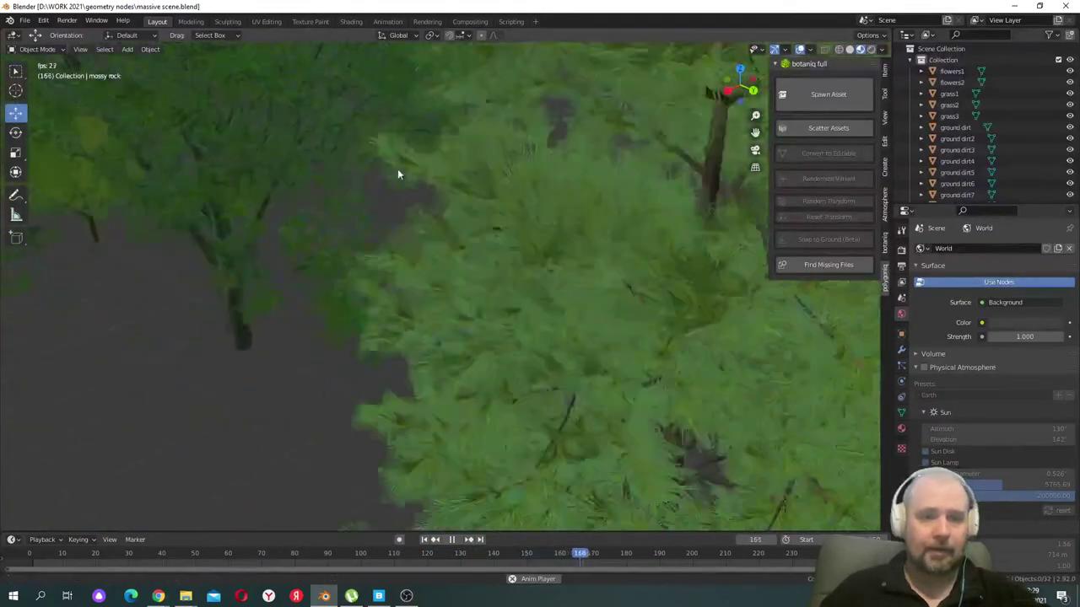
pyautogui.scroll(-4, 416, 180)
pyautogui.keyDown('shift'); pyautogui.moveTo(574, 308); pyautogui.dragTo(473, 202, button='middle'); pyautogui.keyUp('shift')
# - Examine the grass clumps, flowers, twigs and small stones up close during playback
pyautogui.scroll(7, 477, 304)
pyautogui.keyDown('shift'); pyautogui.moveTo(439, 401); pyautogui.dragTo(483, 285, button='middle'); pyautogui.keyUp('shift')
pyautogui.scroll(2, 483, 285)
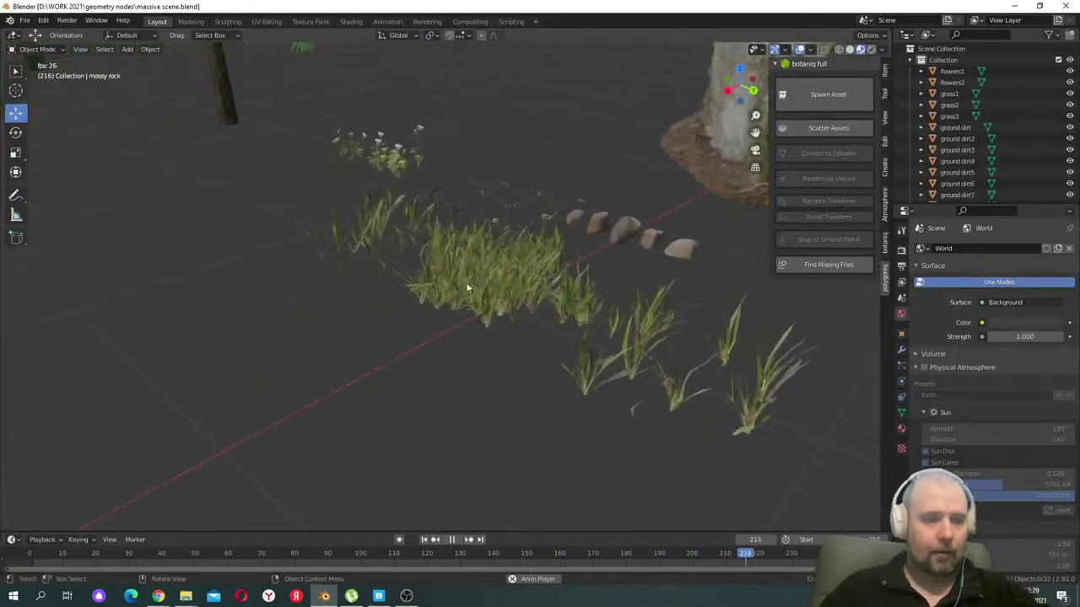
pyautogui.moveTo(595, 165); pyautogui.dragTo(560, 220, button='middle')
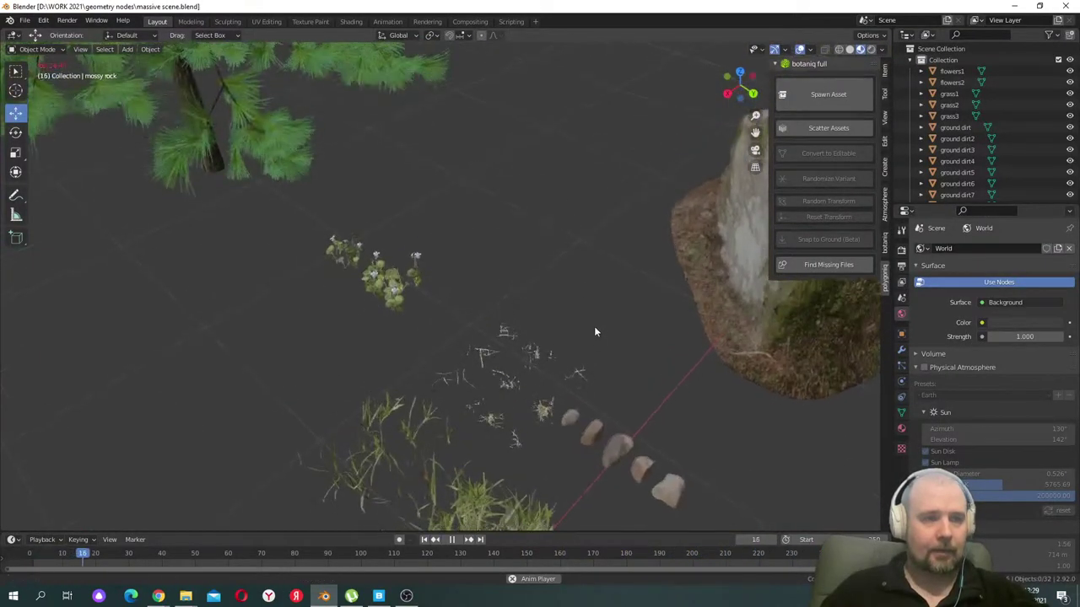
pyautogui.scroll(3, 596, 336)
pyautogui.keyDown('shift'); pyautogui.moveTo(601, 384); pyautogui.dragTo(564, 304, button='middle'); pyautogui.keyUp('shift')
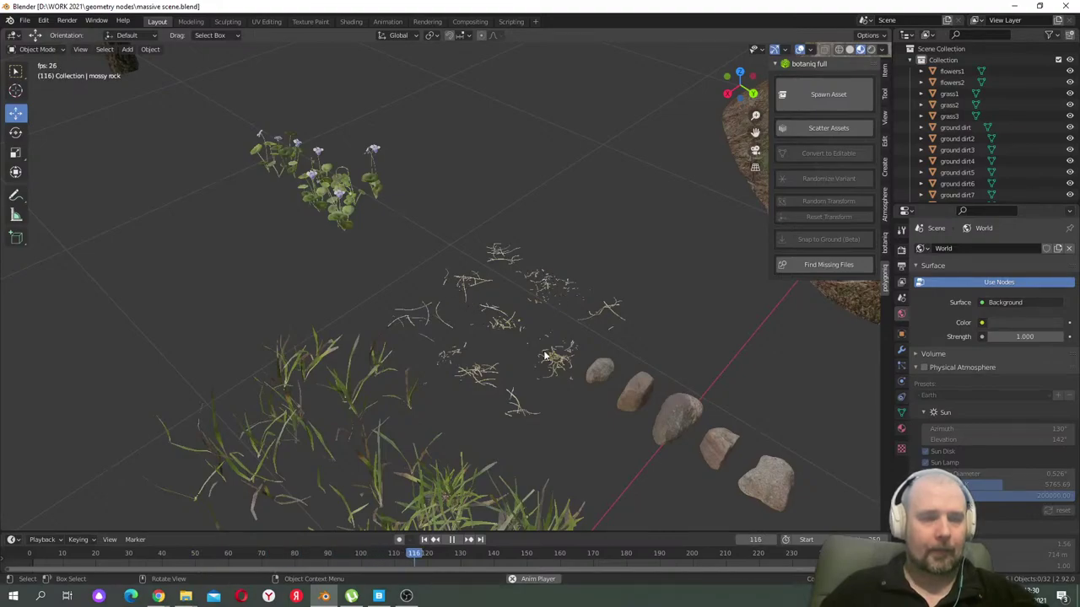
pyautogui.moveTo(604, 232); pyautogui.dragTo(540, 247, button='middle')
# - Examine the two textured ground patches up close, followed by the row of five trees
pyautogui.scroll(-2, 540, 246)
pyautogui.keyDown('shift'); pyautogui.moveTo(649, 247); pyautogui.dragTo(549, 266, button='middle'); pyautogui.keyUp('shift')
pyautogui.keyDown('shift'); pyautogui.moveTo(654, 339); pyautogui.dragTo(482, 265, button='middle'); pyautogui.keyUp('shift')
pyautogui.scroll(-4, 496, 279)
pyautogui.scroll(3, 415, 271)
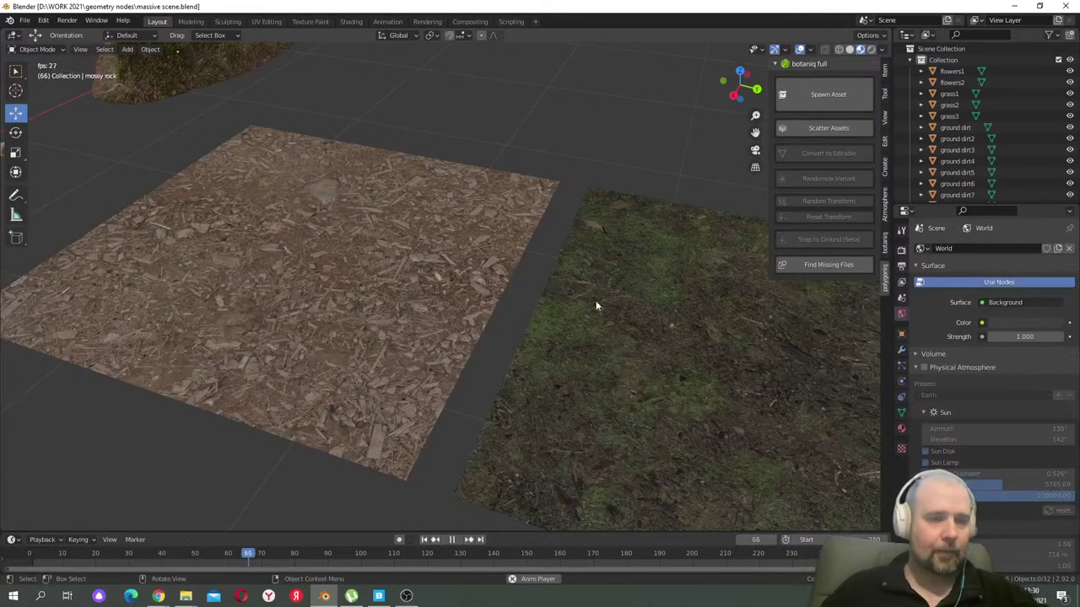
pyautogui.moveTo(579, 302); pyautogui.dragTo(450, 284, button='middle')
pyautogui.scroll(-5, 454, 281)
pyautogui.moveTo(545, 275); pyautogui.dragTo(396, 288, button='middle')
pyautogui.scroll(-3, 517, 301)
pyautogui.keyDown('shift'); pyautogui.moveTo(465, 294); pyautogui.dragTo(490, 286, button='middle'); pyautogui.keyUp('shift')
pyautogui.scroll(-3, 369, 285)
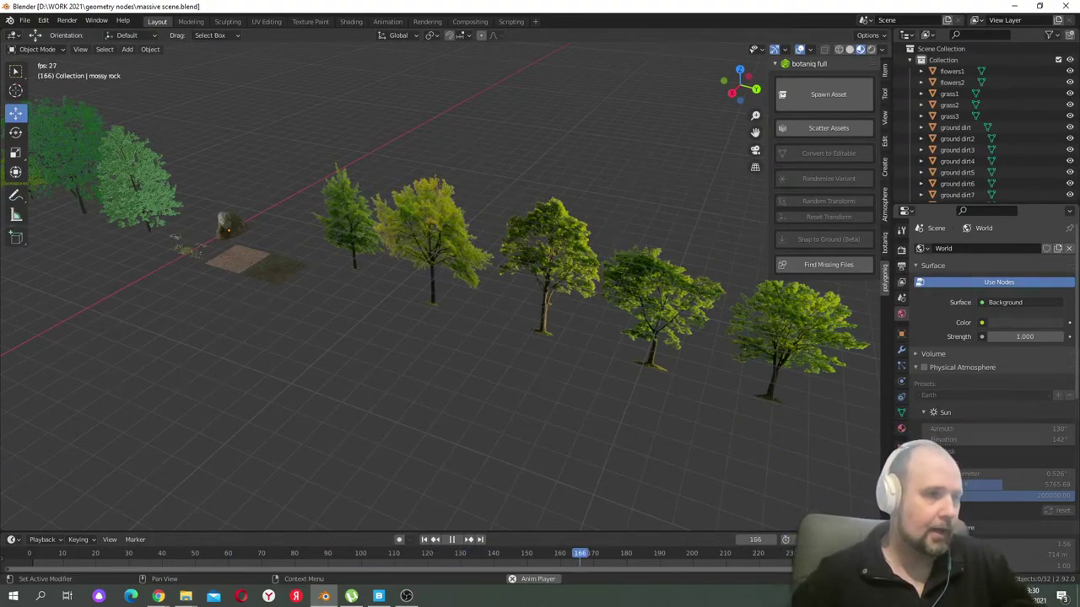
pyautogui.hotkey('alt', 'Tab')
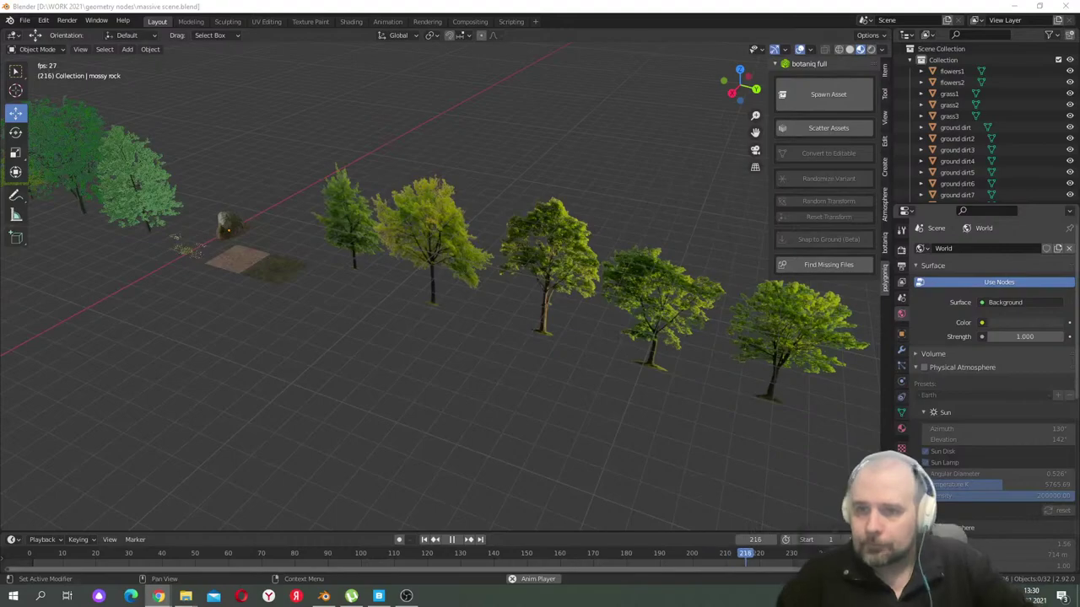
pyautogui.scroll(-6, 586, 279)
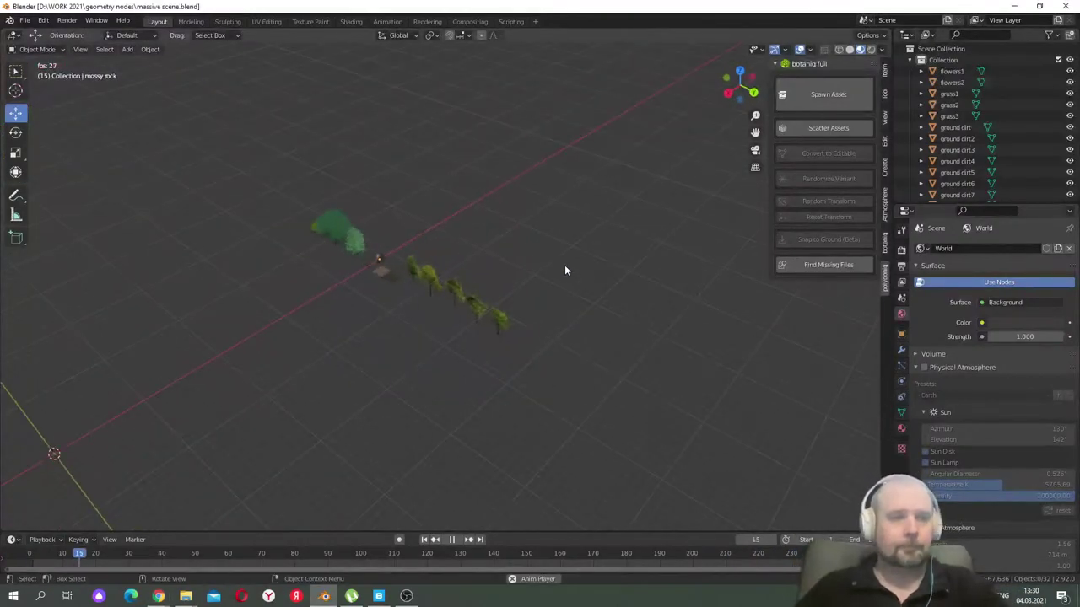
pyautogui.scroll(3, 564, 335)
pyautogui.moveTo(589, 327); pyautogui.dragTo(768, 284, button='middle')
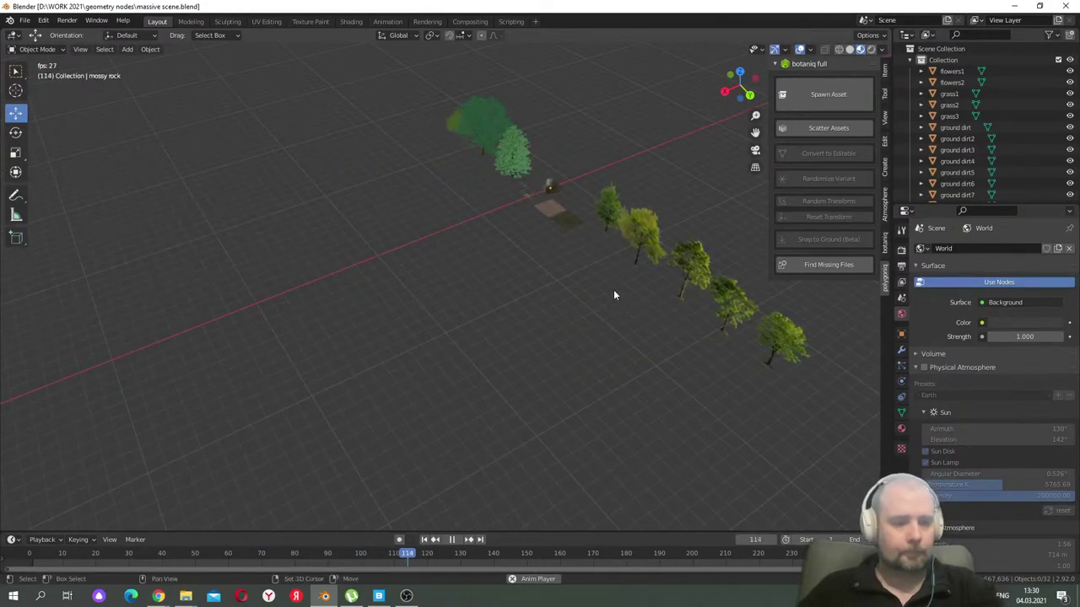
# - Add a mesh plane at the world origin and set its size to 50 m
pyautogui.hotkey('shift', 'a')
pyautogui.moveTo(582, 291)
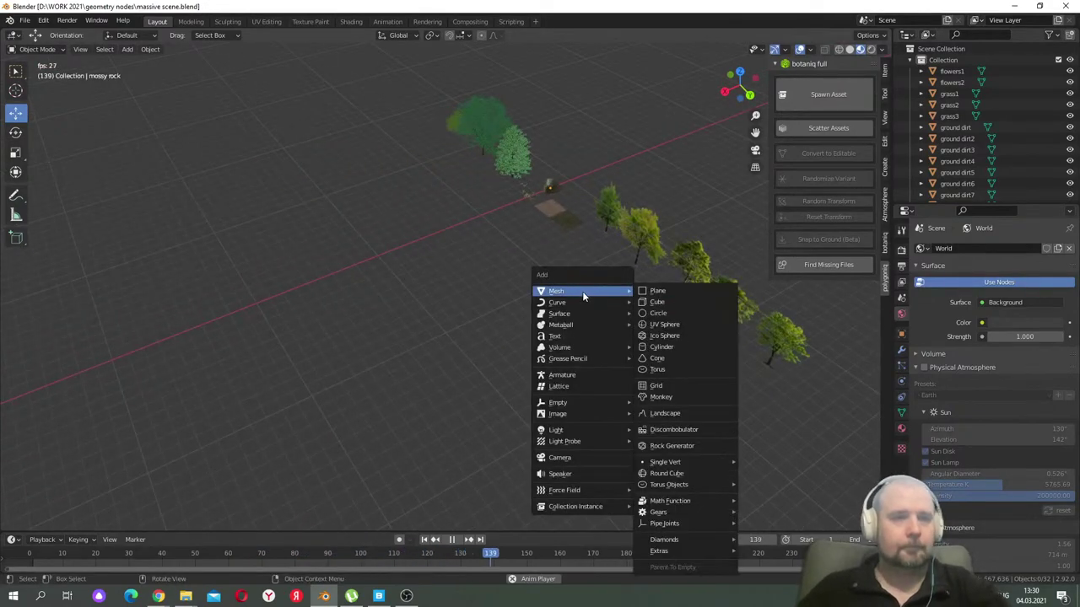
pyautogui.click(673, 292)
pyautogui.scroll(-4, 463, 281)
pyautogui.scroll(2, 436, 294)
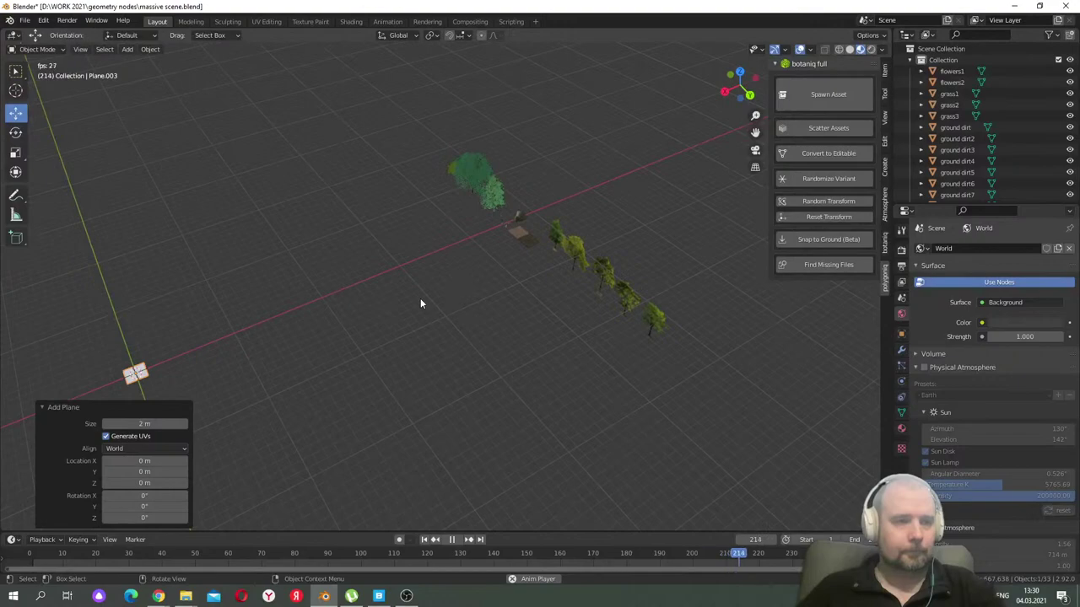
pyautogui.keyDown('shift'); pyautogui.moveTo(435, 294); pyautogui.dragTo(577, 273, button='middle'); pyautogui.keyUp('shift')
pyautogui.click(144, 424)
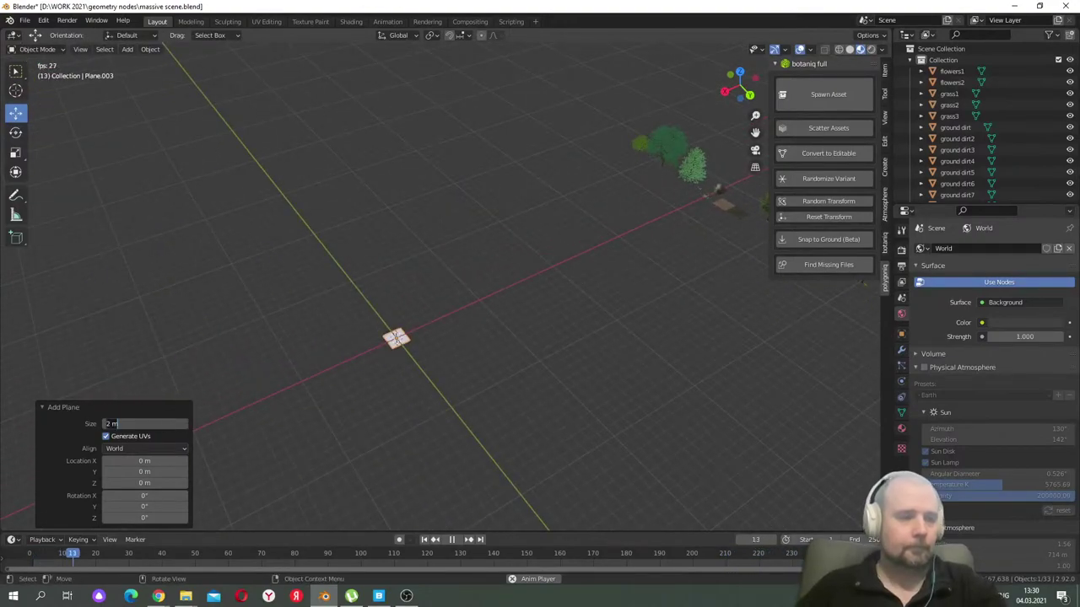
pyautogui.write('50m')
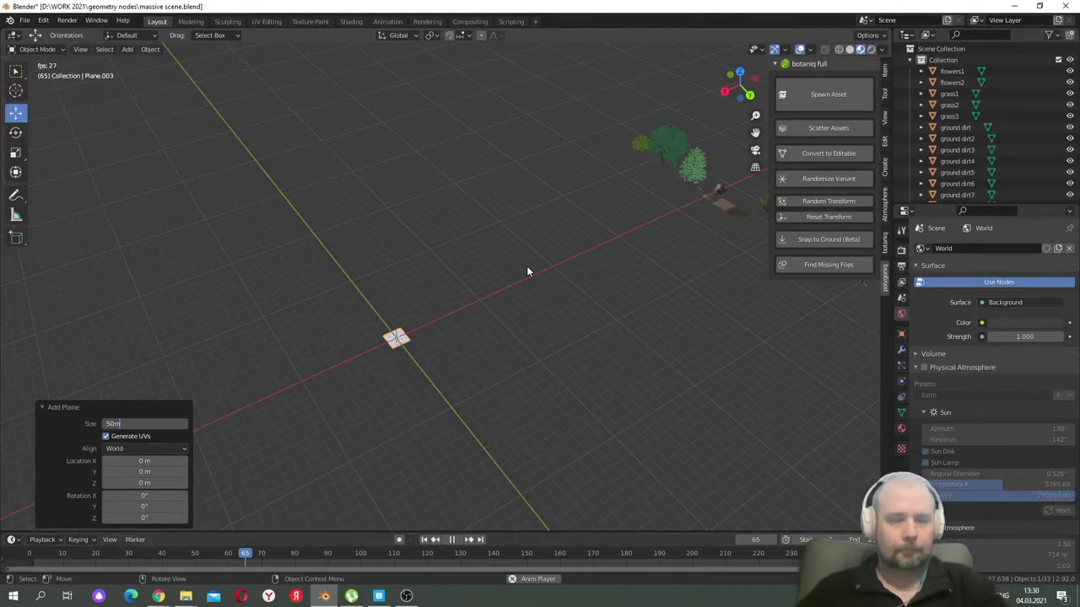
pyautogui.press('Return')
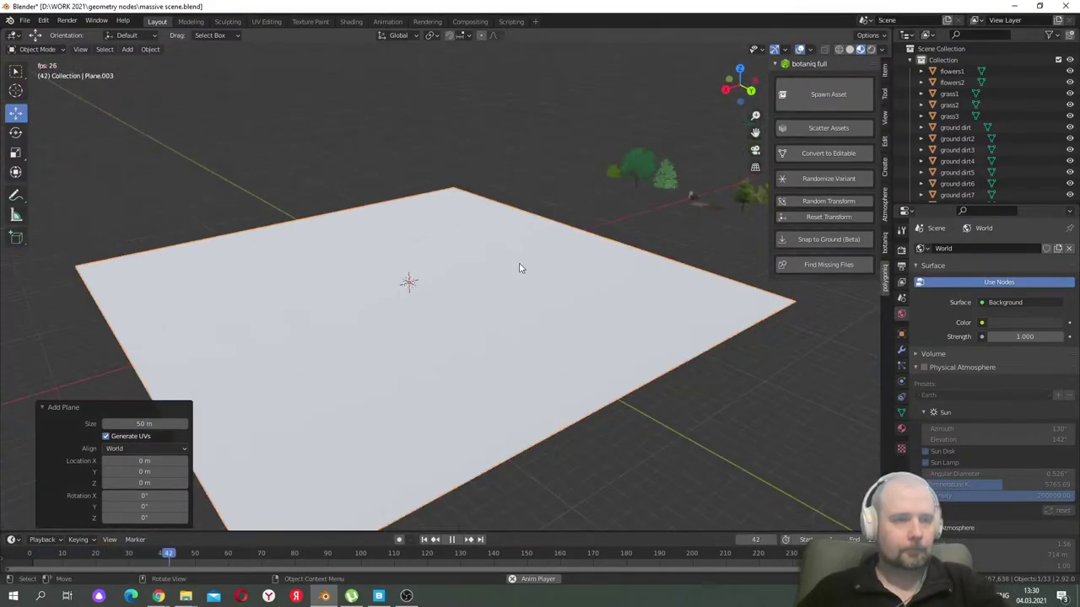
# - Subdivide the 50 m plane with 40 cuts and return to Object Mode
pyautogui.press('Tab')
pyautogui.keyDown('shift'); pyautogui.moveTo(492, 300); pyautogui.dragTo(548, 274, button='middle'); pyautogui.keyUp('shift')
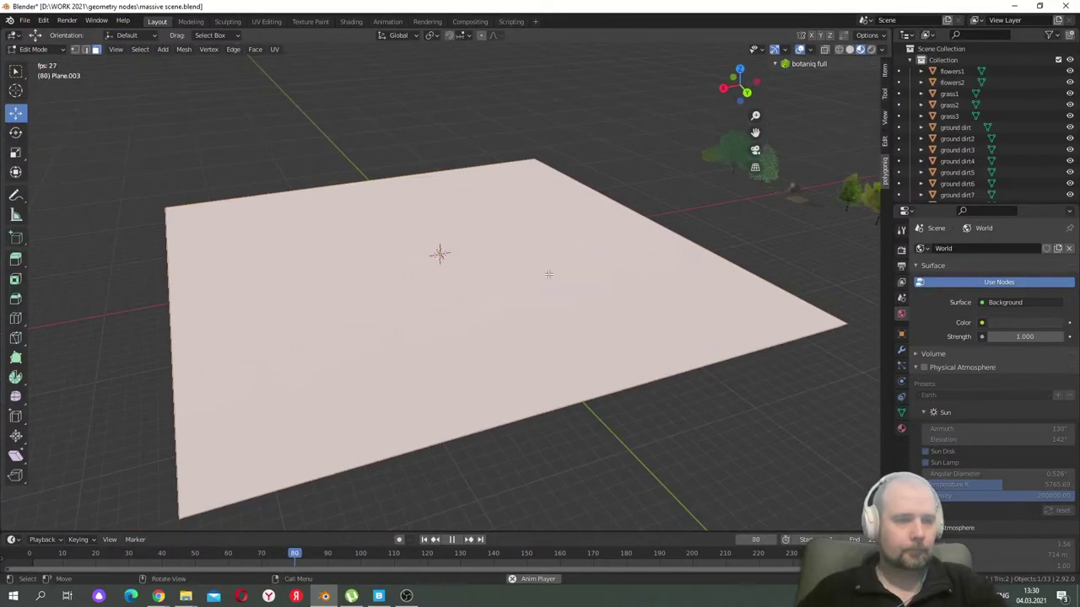
pyautogui.press('Tab')
pyautogui.rightClick(323, 283)
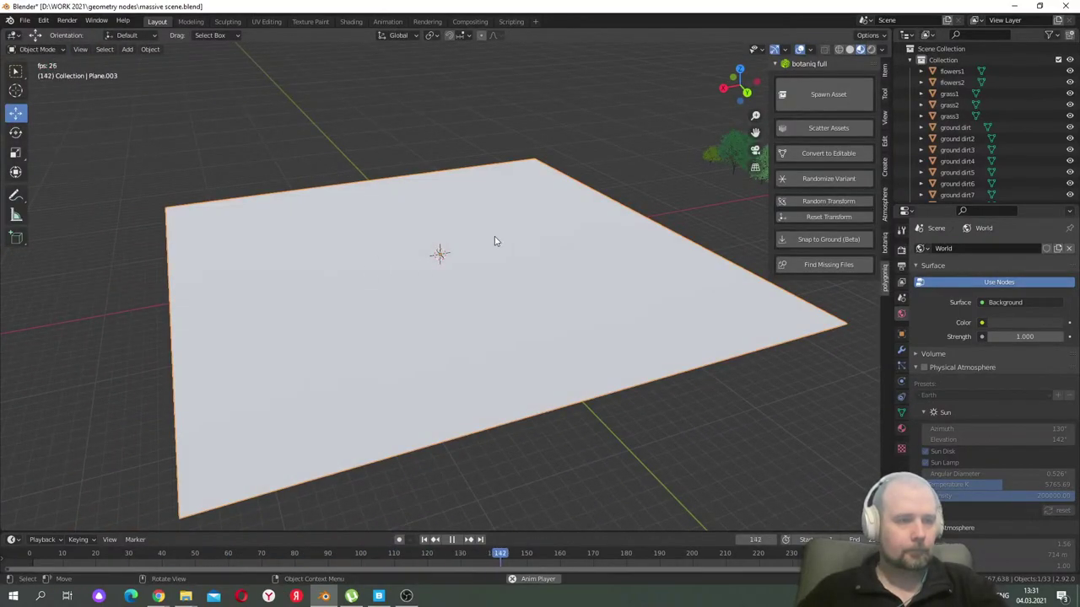
pyautogui.press('Tab')
pyautogui.rightClick(380, 242)
pyautogui.click(380, 240)
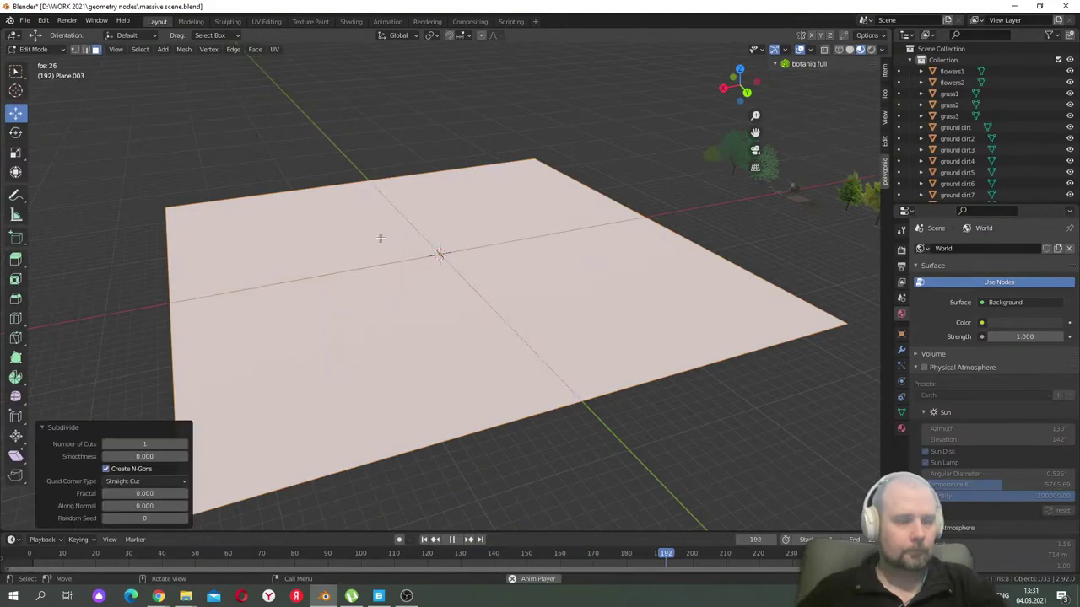
pyautogui.click(184, 444)
pyautogui.click(184, 443)
pyautogui.click(184, 443)
pyautogui.click(184, 444)
pyautogui.click(184, 443)
pyautogui.click(159, 444)
pyautogui.write('40')
pyautogui.press('Return')
pyautogui.press('Tab')
pyautogui.press('n')
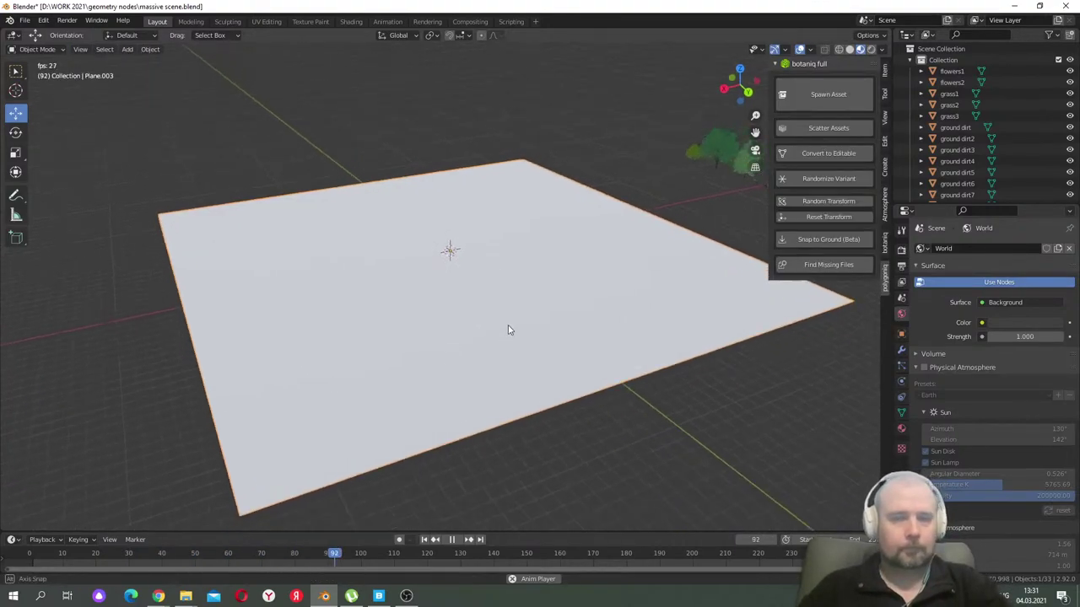
pyautogui.press('Tab')
pyautogui.press('Tab')
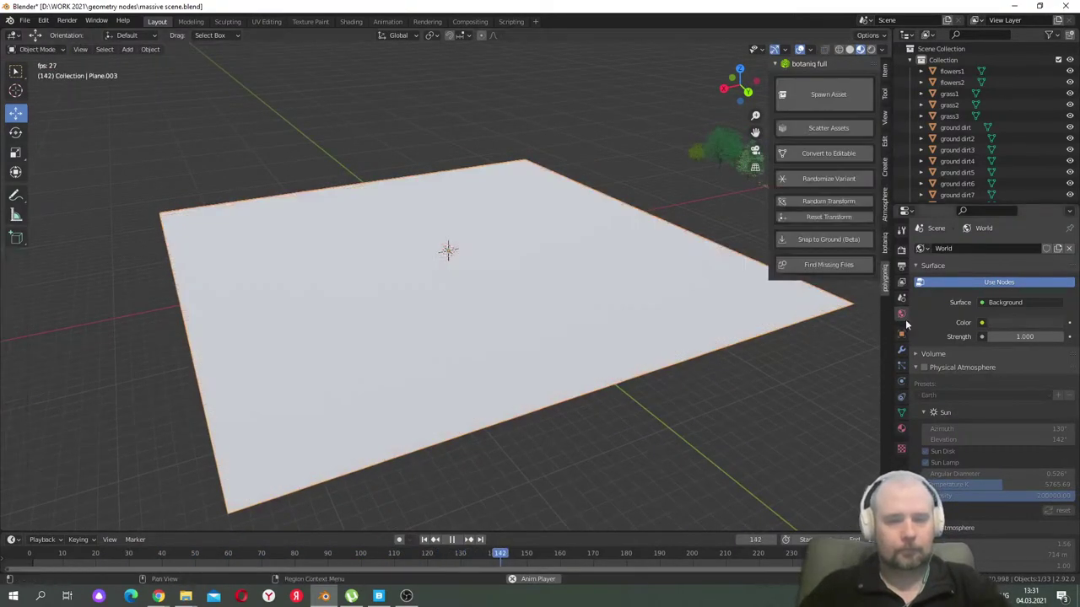
# - Add a Displace modifier to the plane and create a new texture for it
pyautogui.click(902, 350)
pyautogui.click(964, 248)
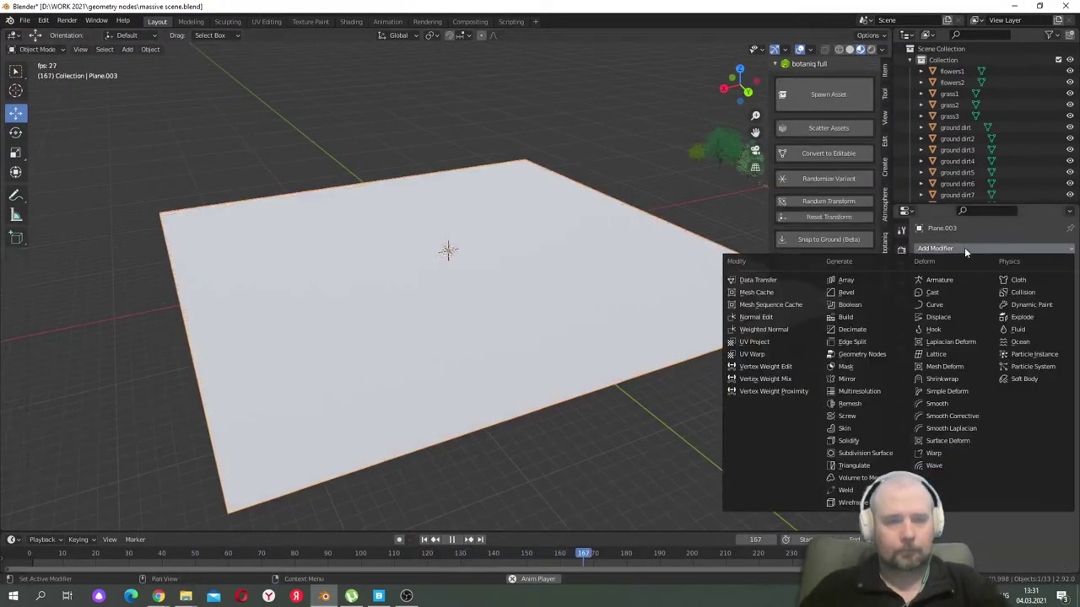
pyautogui.click(949, 316)
pyautogui.click(944, 285)
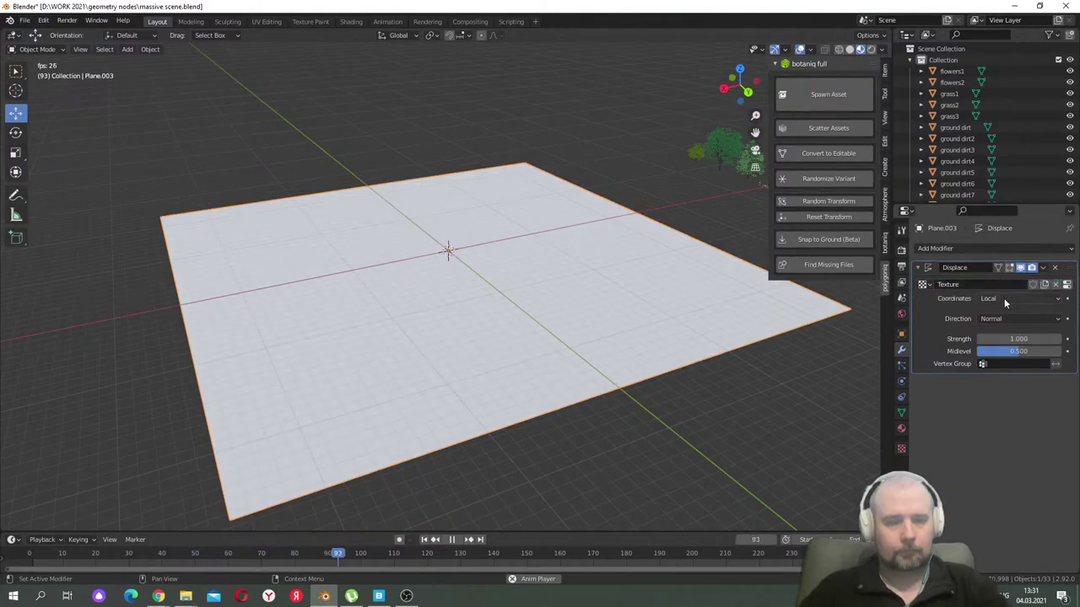
# - Set the type of the Displace modifier's texture to Clouds
pyautogui.click(901, 448)
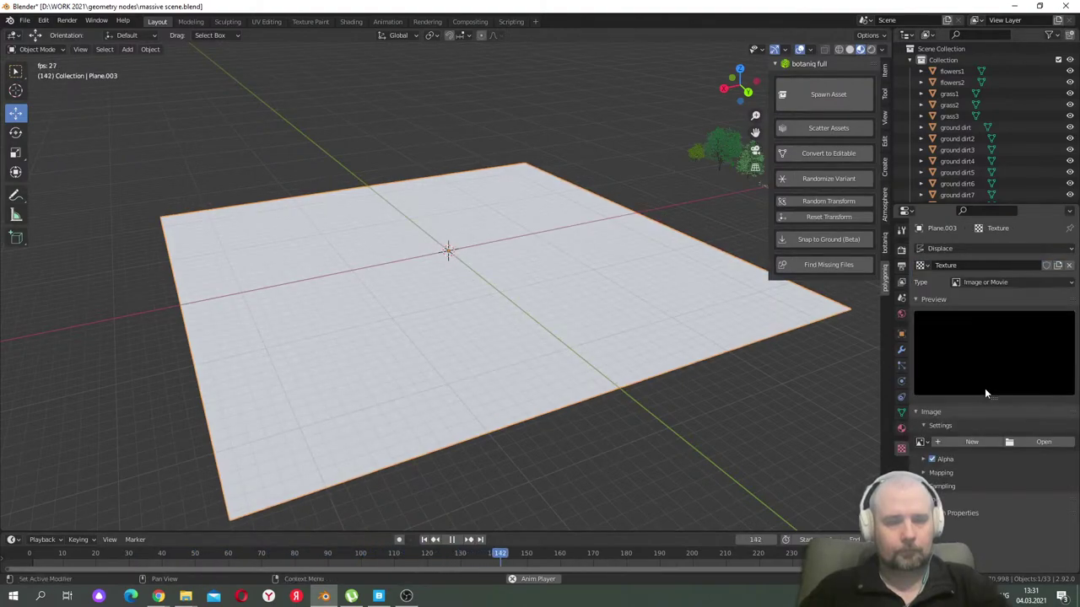
pyautogui.click(998, 283)
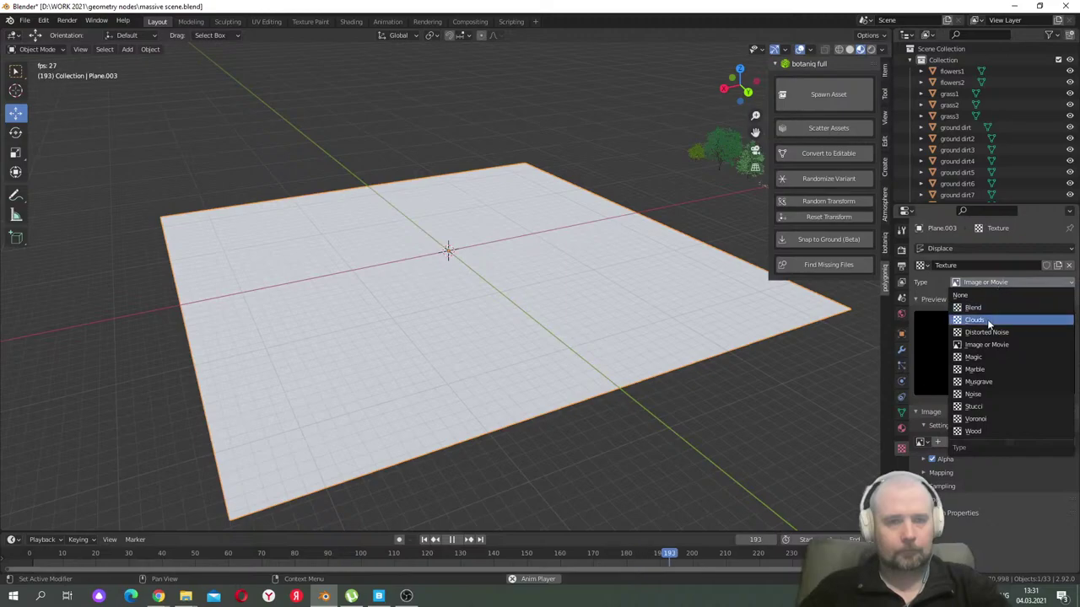
pyautogui.click(978, 322)
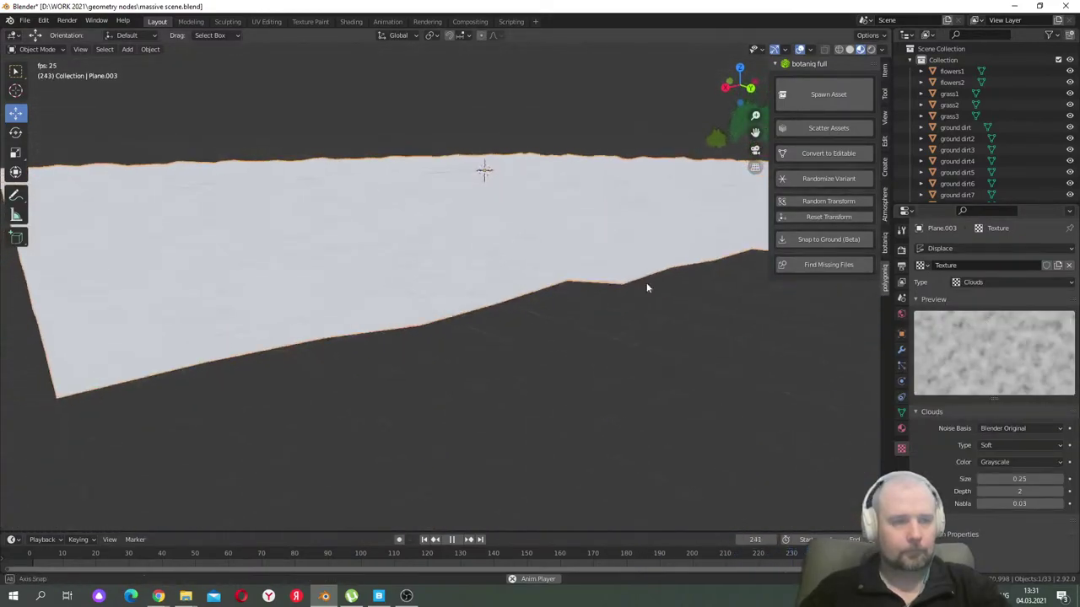
# - Apply Shade Smooth to the displaced plane and switch the viewport to solid shading
pyautogui.moveTo(647, 293); pyautogui.dragTo(490, 296, button='middle')
pyautogui.moveTo(413, 146)
pyautogui.keyDown('shift'); pyautogui.mouseDown(button='middle')
pyautogui.moveTo(501, 215)
pyautogui.moveTo(559, 219)
pyautogui.moveTo(588, 235)
pyautogui.mouseUp(button='middle'); pyautogui.keyUp('shift')
pyautogui.rightClick(502, 214)
pyautogui.click(504, 211)
pyautogui.click(850, 50)
pyautogui.moveTo(460, 206); pyautogui.dragTo(573, 260, button='middle')
# - Set the Clouds texture's size to 8
pyautogui.moveTo(1019, 479); pyautogui.dragTo(1075, 478)
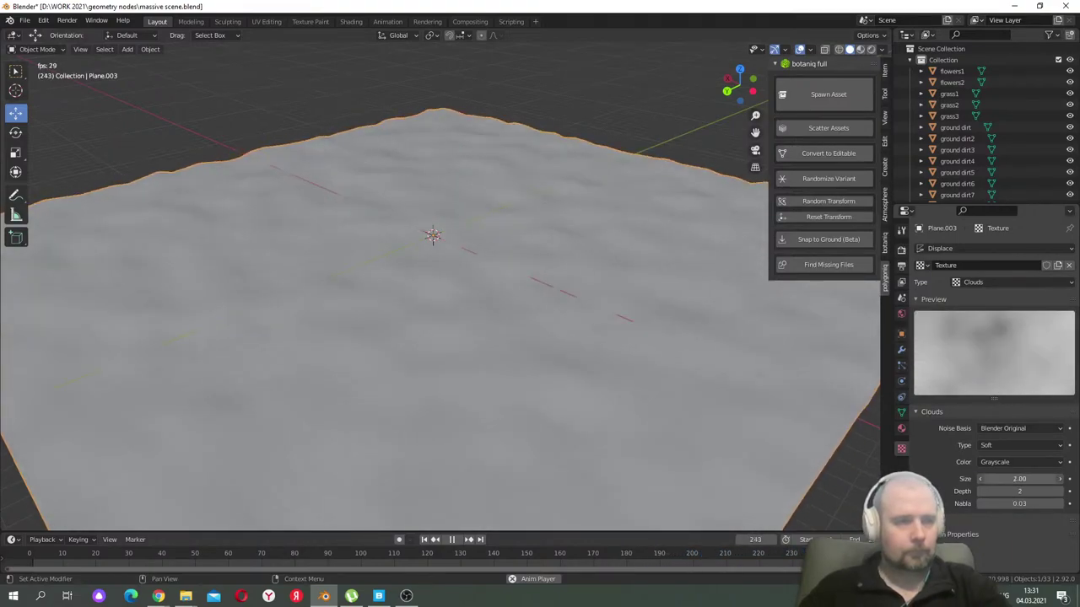
pyautogui.click(1016, 479)
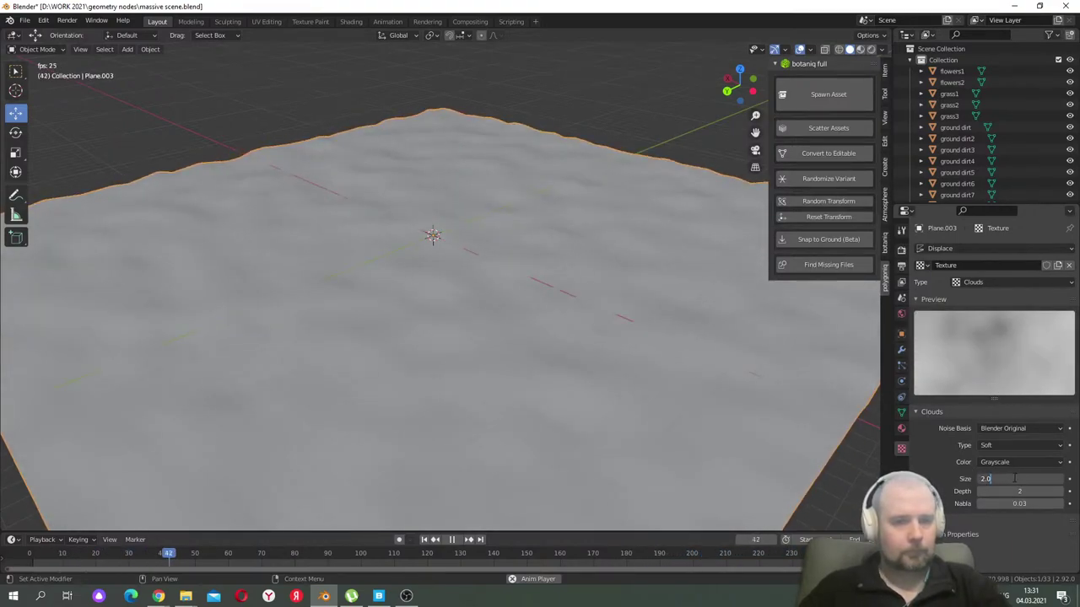
pyautogui.write('8')
pyautogui.press('Return')
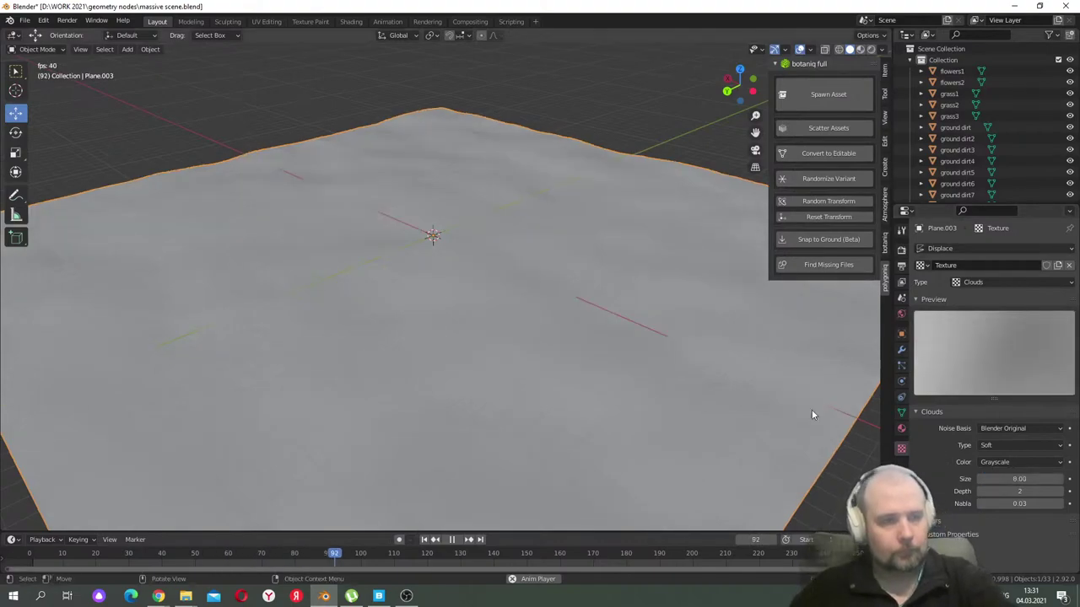
# - Set the Clouds texture's depth to 10 and its Nabla to 0
pyautogui.moveTo(545, 310); pyautogui.dragTo(470, 284, button='middle')
pyautogui.scroll(-1, 526, 322)
pyautogui.scroll(-3, 527, 323)
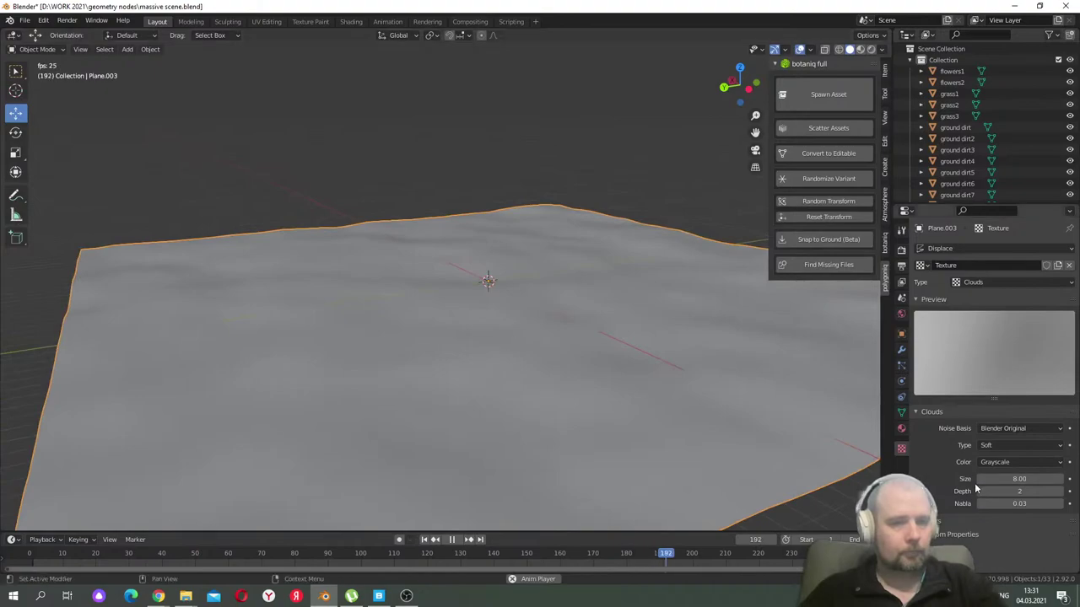
pyautogui.click(1019, 491)
pyautogui.write('10')
pyautogui.press('Return')
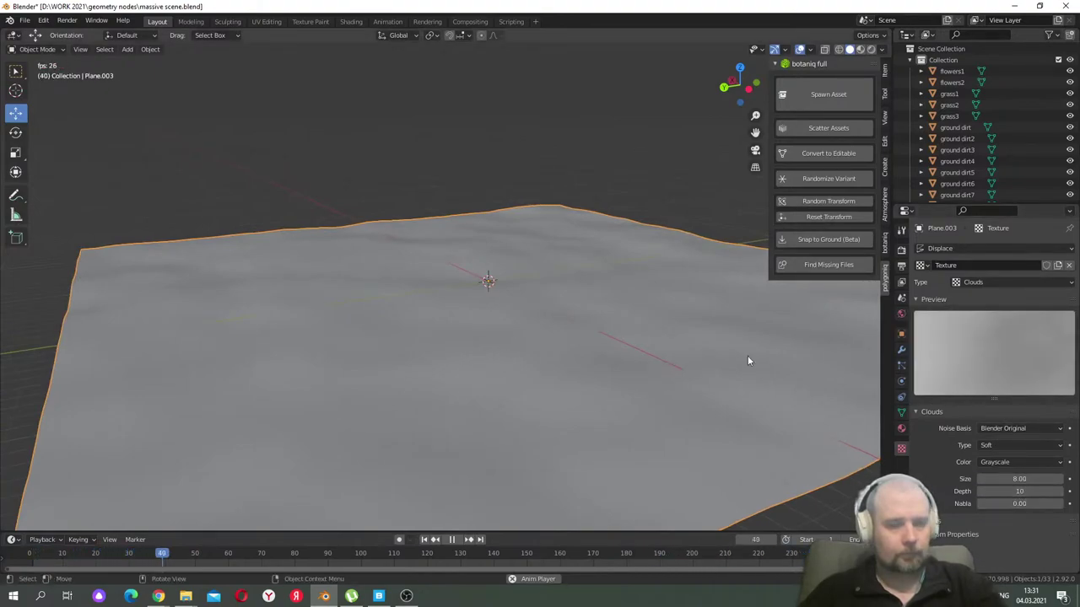
# - Set the Clouds texture's size to 12 to broaden the terrain's undulations
pyautogui.scroll(3, 573, 336)
pyautogui.moveTo(573, 336); pyautogui.dragTo(567, 332, button='middle')
pyautogui.moveTo(1006, 479); pyautogui.dragTo(1031, 478)
pyautogui.click(1031, 479)
pyautogui.write('12')
pyautogui.press('Return')
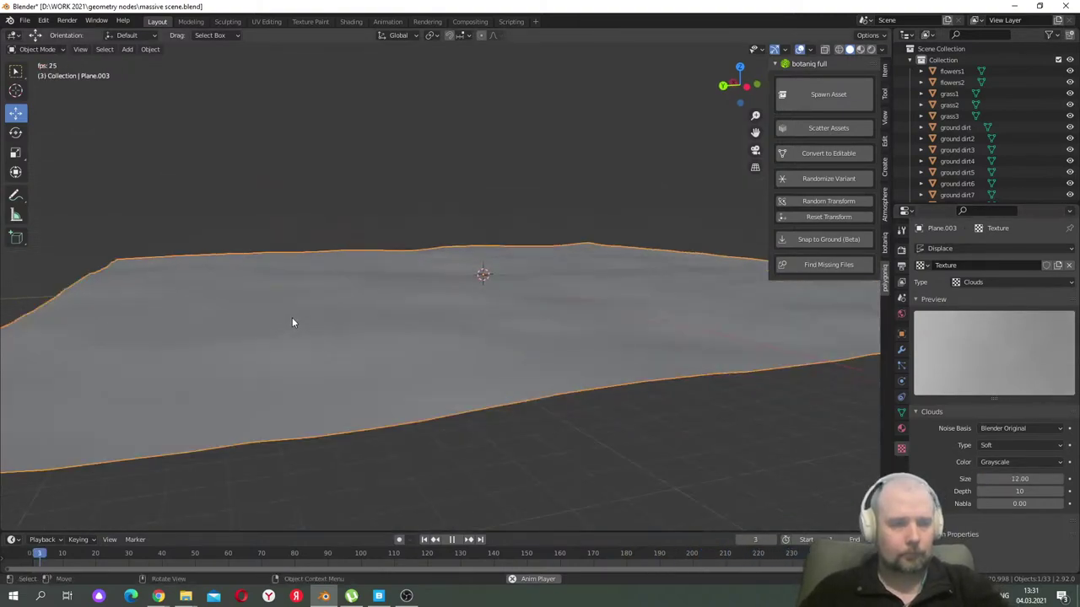
pyautogui.moveTo(294, 331); pyautogui.dragTo(391, 388, button='middle')
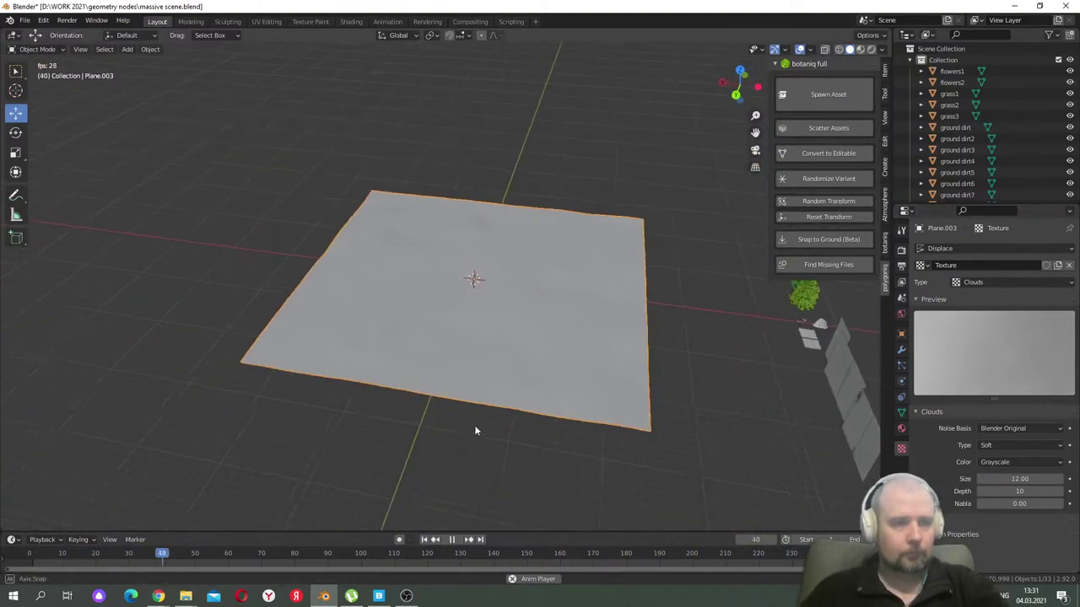
# - Apply the Displace modifier to the terrain plane and stop the animation playback
pyautogui.keyDown('shift'); pyautogui.moveTo(527, 456); pyautogui.dragTo(424, 426, button='middle'); pyautogui.keyUp('shift')
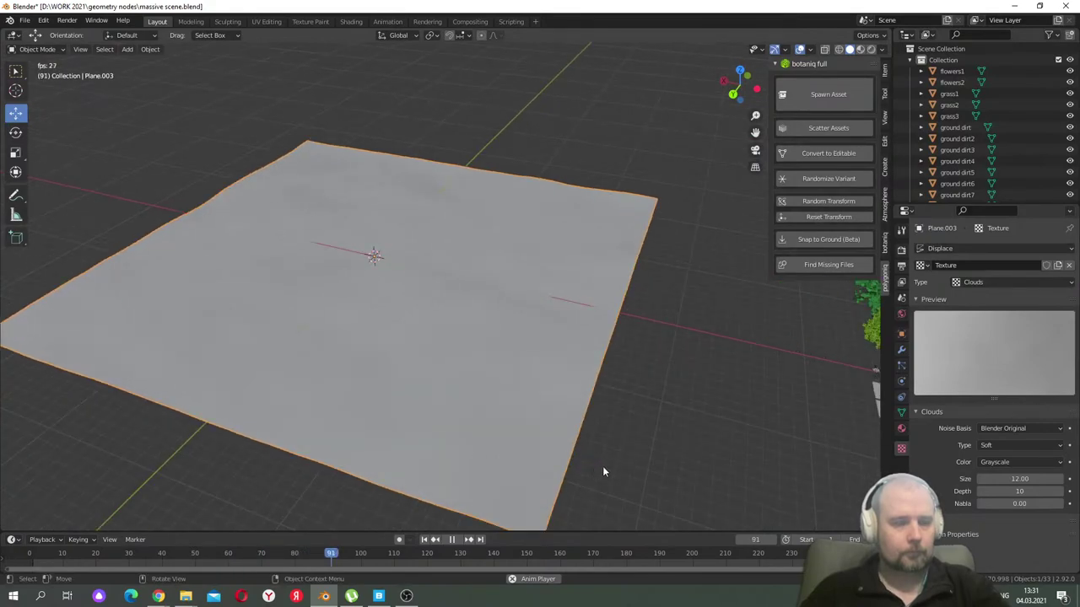
pyautogui.press('Tab')
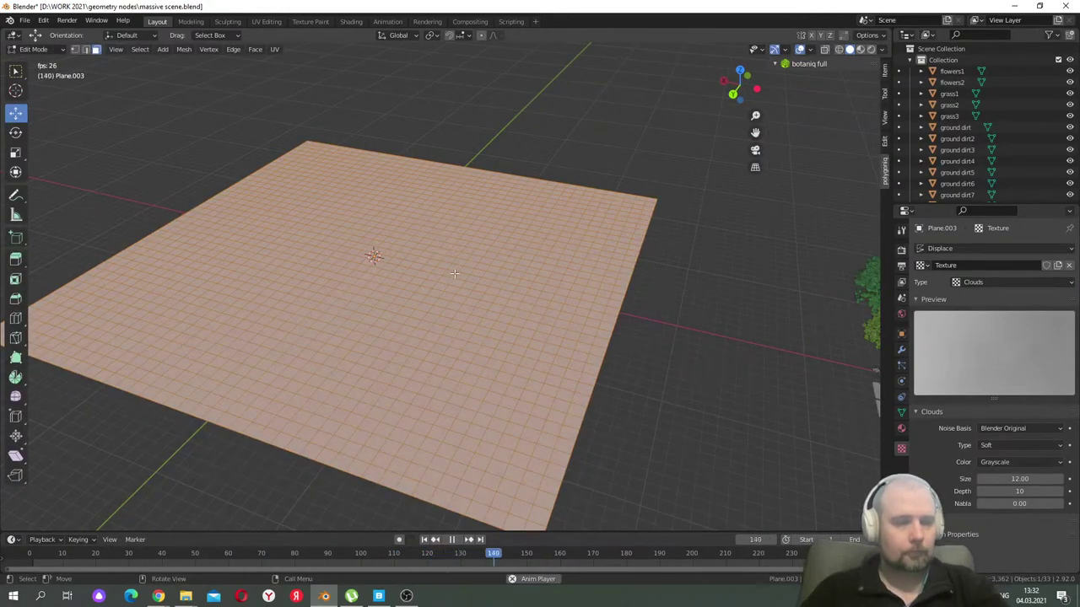
pyautogui.press('Tab')
pyautogui.click(901, 350)
pyautogui.click(1043, 268)
pyautogui.click(1004, 280)
pyautogui.click(452, 539)
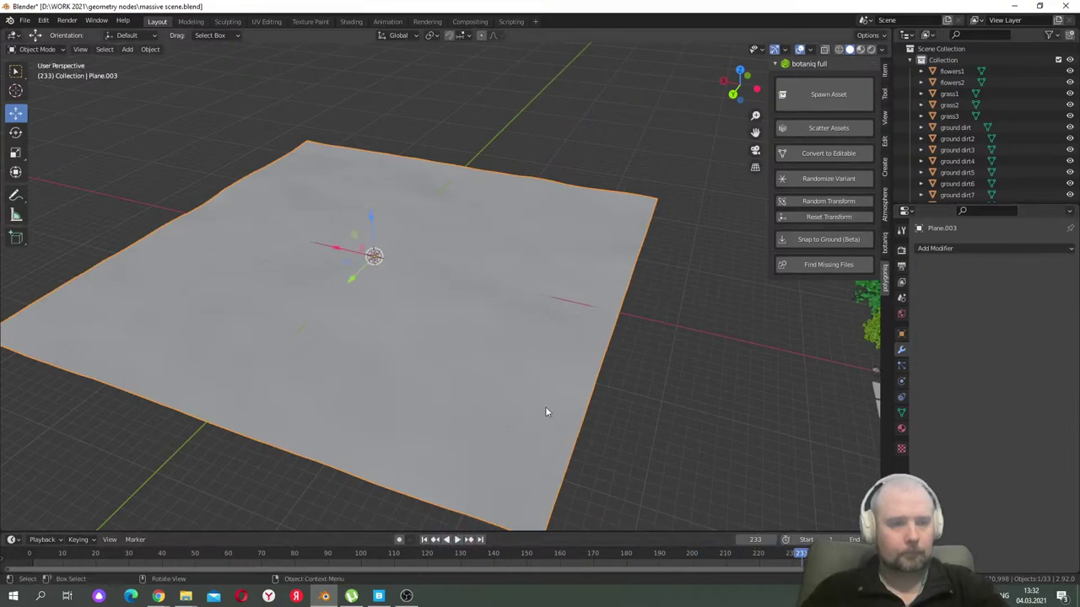
# - Raise the terrain around a vertex near its far corner along Z, using smooth proportional editing with a radius of about 41 m
pyautogui.scroll(-4, 548, 410)
pyautogui.moveTo(553, 344); pyautogui.dragTo(550, 318, button='middle')
pyautogui.press('Tab')
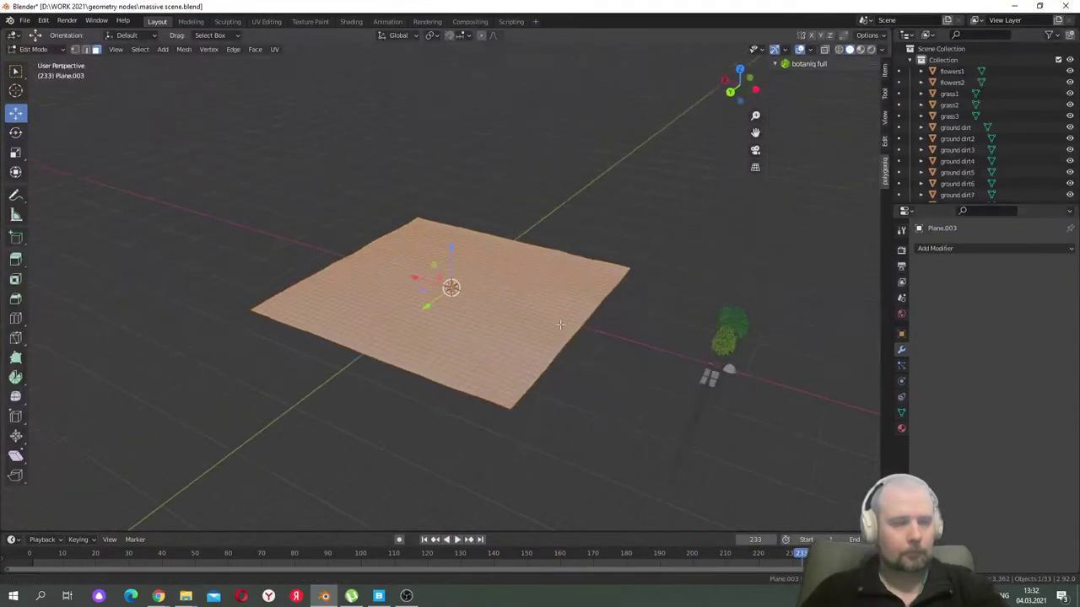
pyautogui.scroll(3, 489, 319)
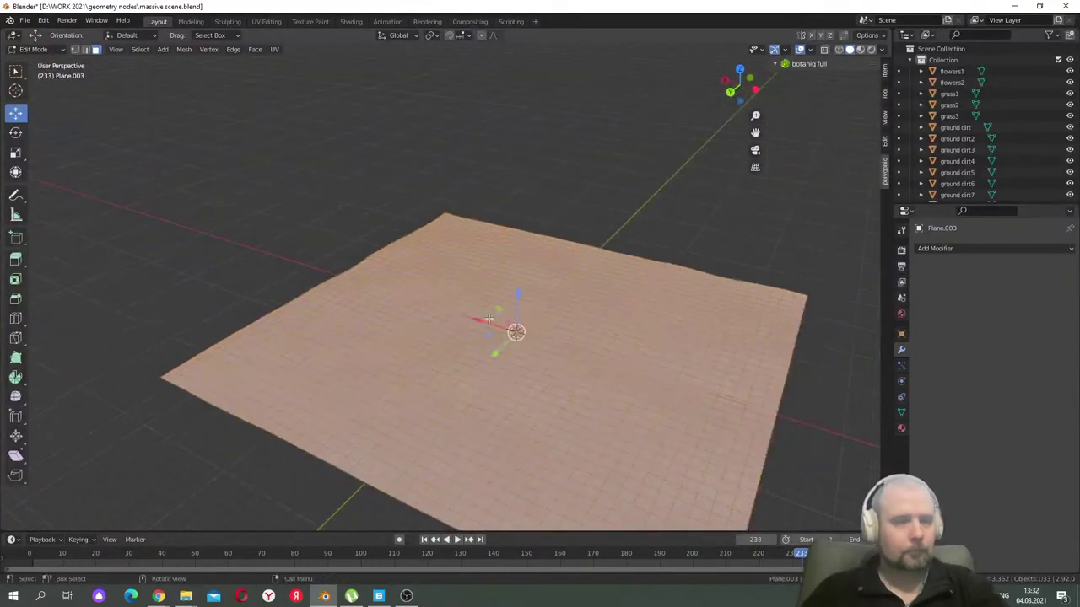
pyautogui.click(456, 244)
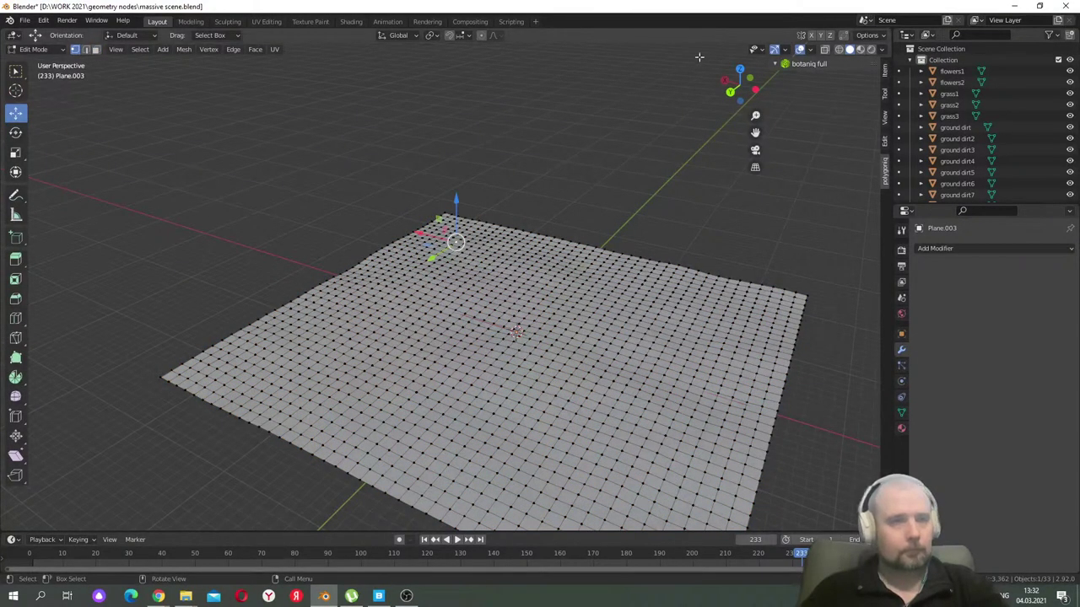
pyautogui.click(482, 35)
pyautogui.moveTo(487, 164); pyautogui.dragTo(468, 159, button='middle')
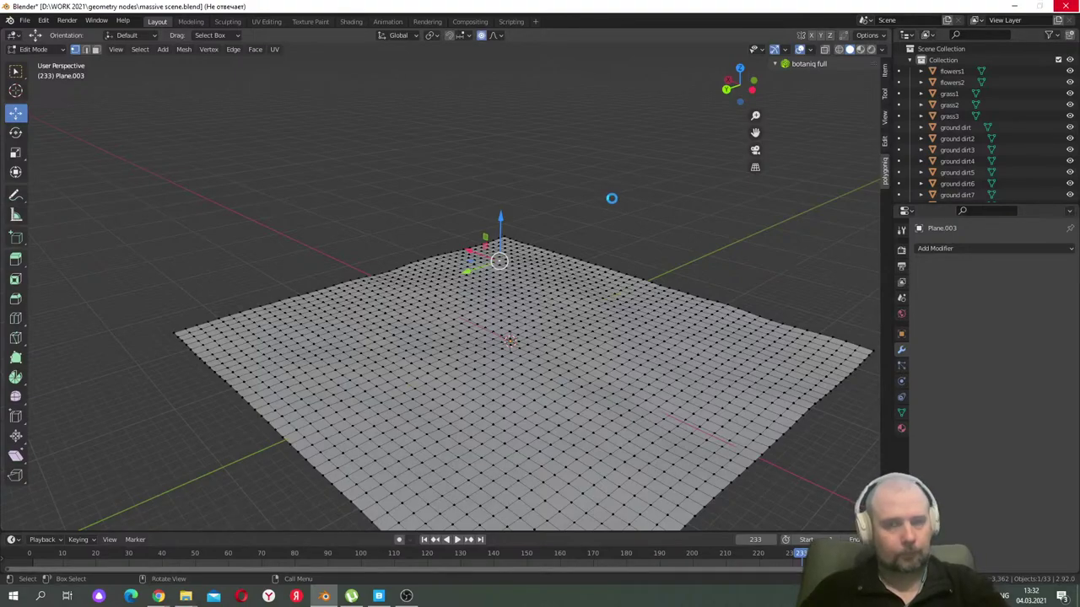
pyautogui.moveTo(599, 199)
pyautogui.mouseDown(button='middle')
pyautogui.moveTo(562, 202)
pyautogui.moveTo(582, 201)
pyautogui.mouseUp(button='middle')
pyautogui.press('g')
pyautogui.press('z')
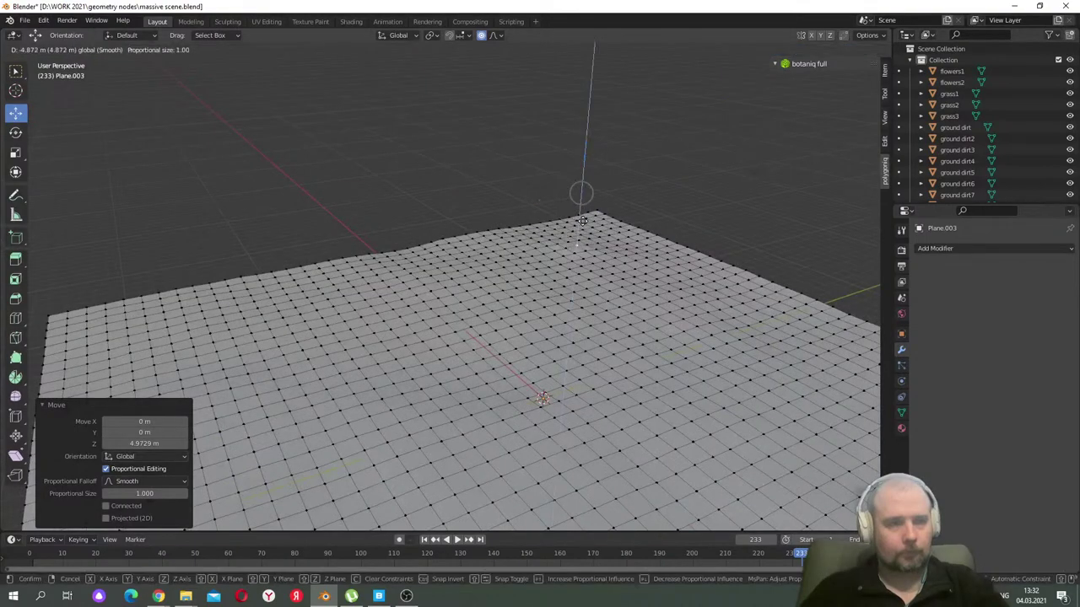
pyautogui.scroll(-20, 585, 219)
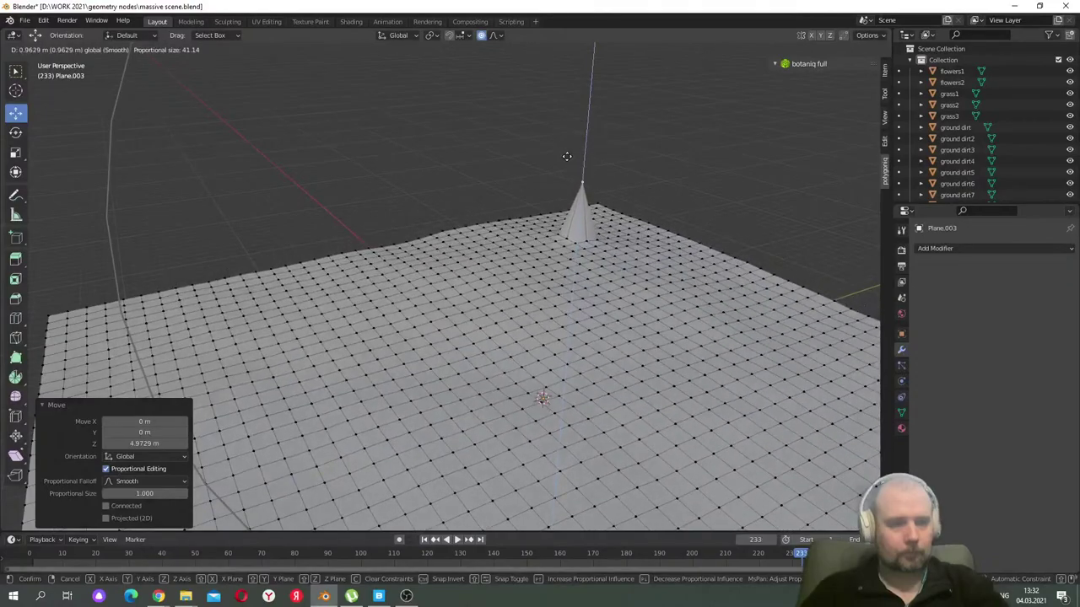
pyautogui.click(554, 147)
# - Turn off proportional editing and lower the spiked vertex to the level of the surrounding surface
pyautogui.moveTo(583, 140); pyautogui.dragTo(461, 42)
pyautogui.moveTo(588, 135); pyautogui.dragTo(583, 196)
pyautogui.click(572, 138)
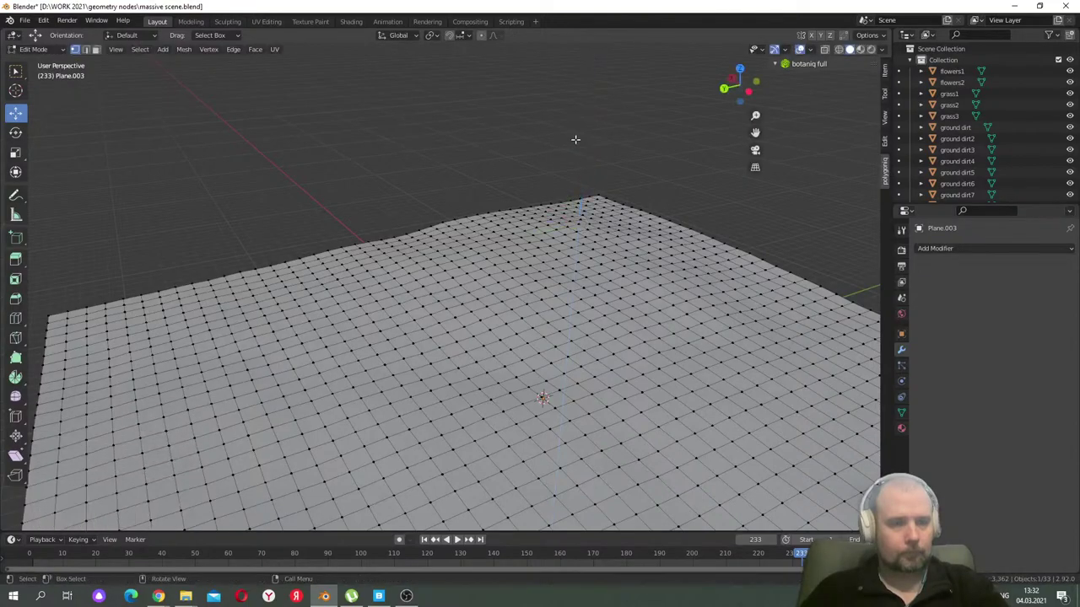
# - Return to Object Mode and add a camera to the scene from a low view across the terrain
pyautogui.scroll(-3, 590, 160)
pyautogui.moveTo(593, 167)
pyautogui.mouseDown(button='middle')
pyautogui.moveTo(598, 143)
pyautogui.moveTo(611, 160)
pyautogui.mouseUp(button='middle')
pyautogui.scroll(3, 595, 149)
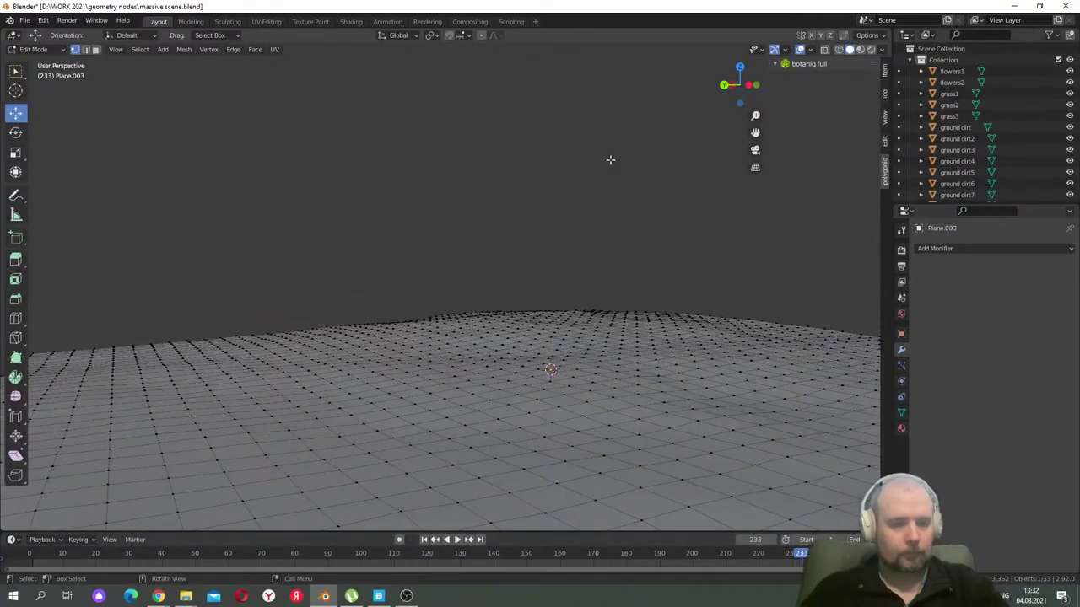
pyautogui.hotkey('shift', 'a')
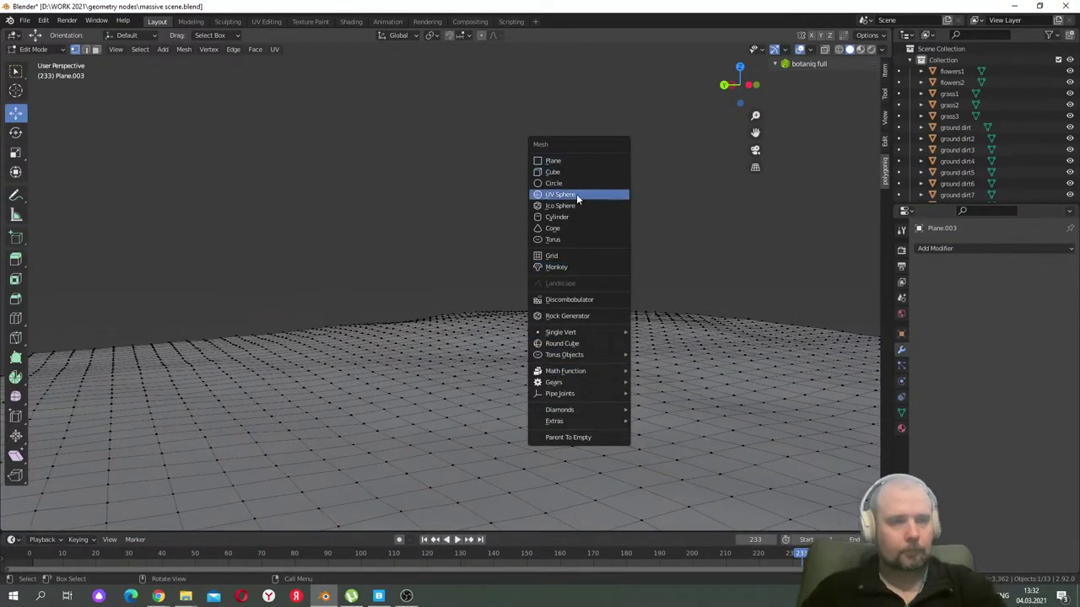
pyautogui.moveTo(583, 336)
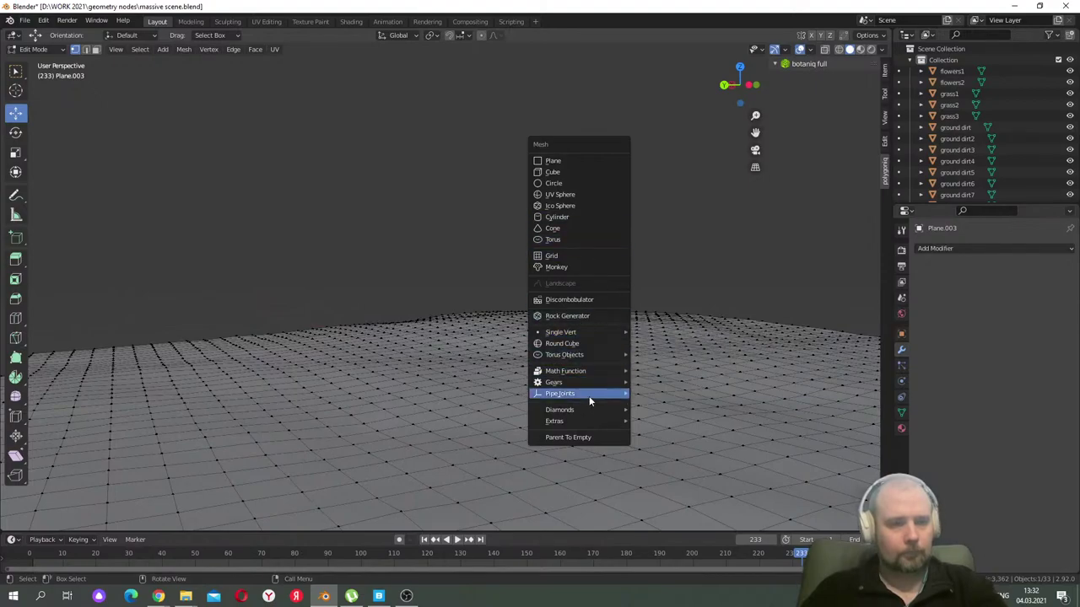
pyautogui.press('Tab')
pyautogui.hotkey('shift', 'a')
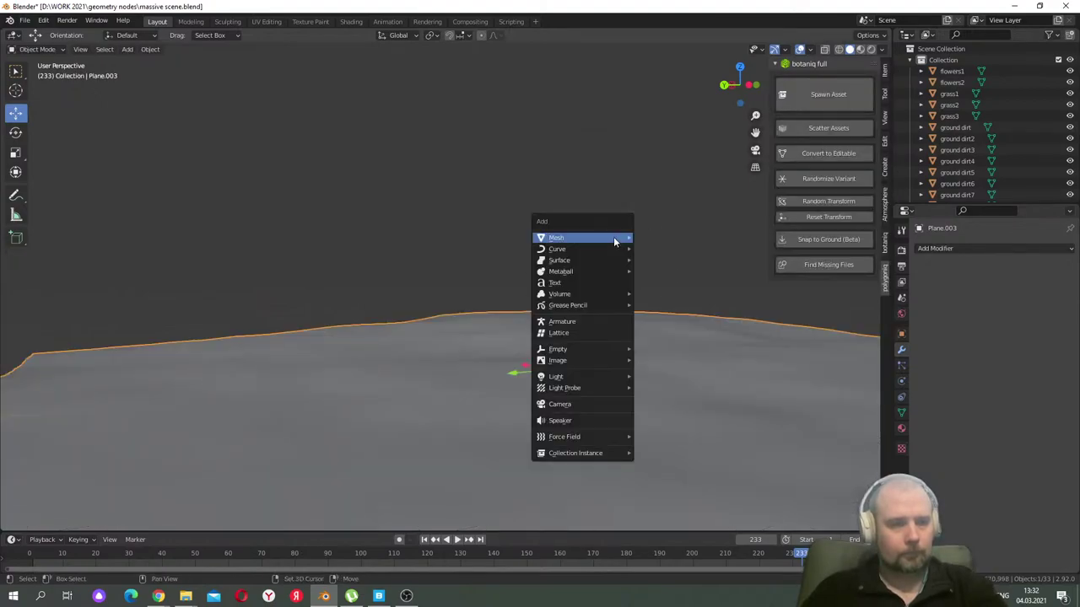
pyautogui.click(585, 405)
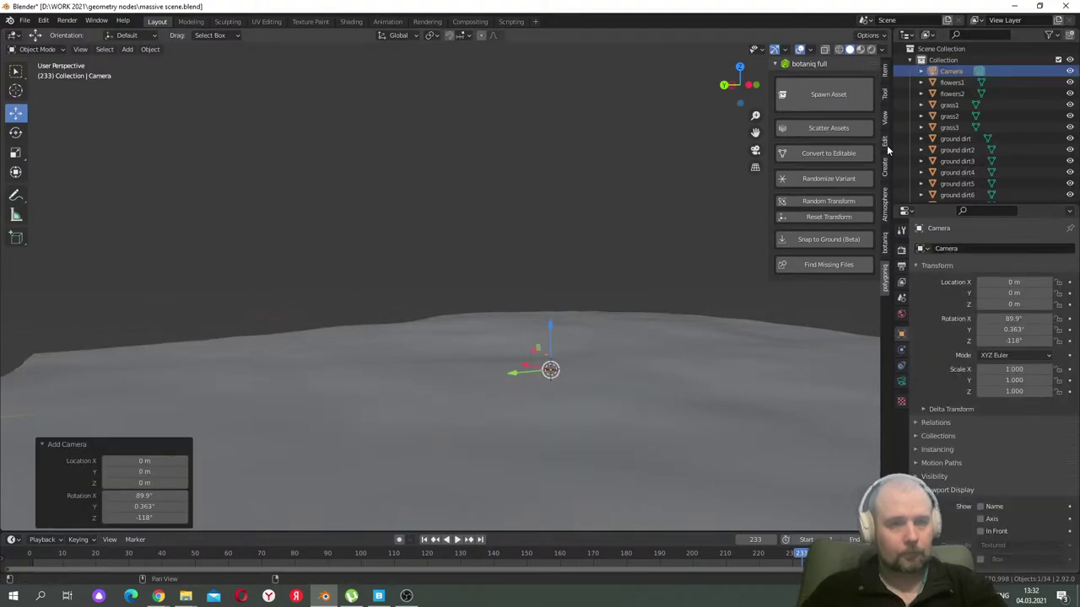
# - Frame the terrain from its near corner through the camera with Camera to View, at about X -30.6, Y 29.4, Z 3.3 m, and release the lock
pyautogui.click(885, 118)
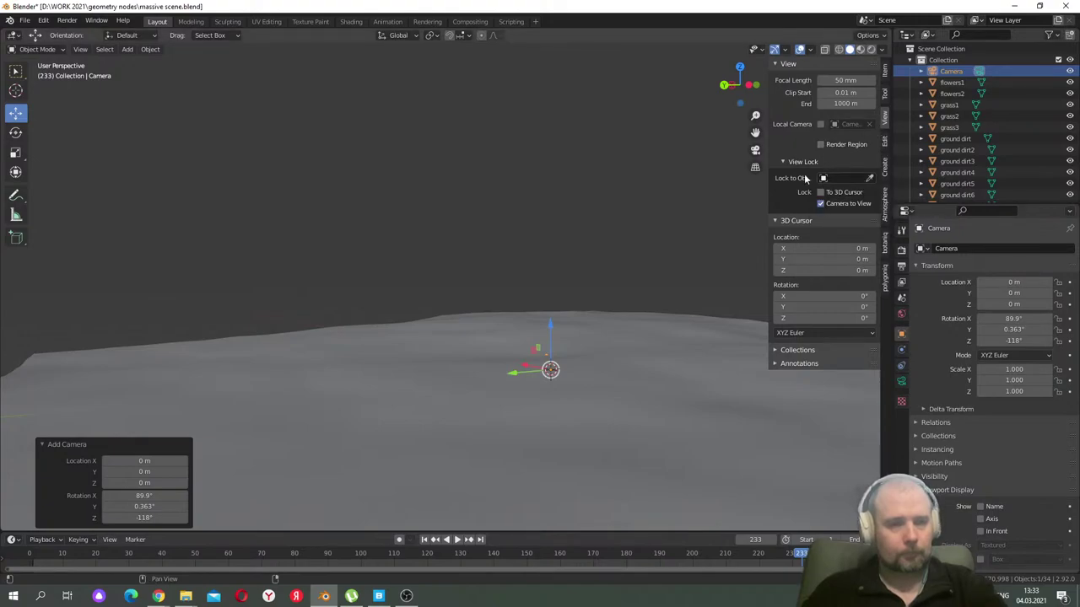
pyautogui.click(756, 149)
pyautogui.scroll(-18, 571, 208)
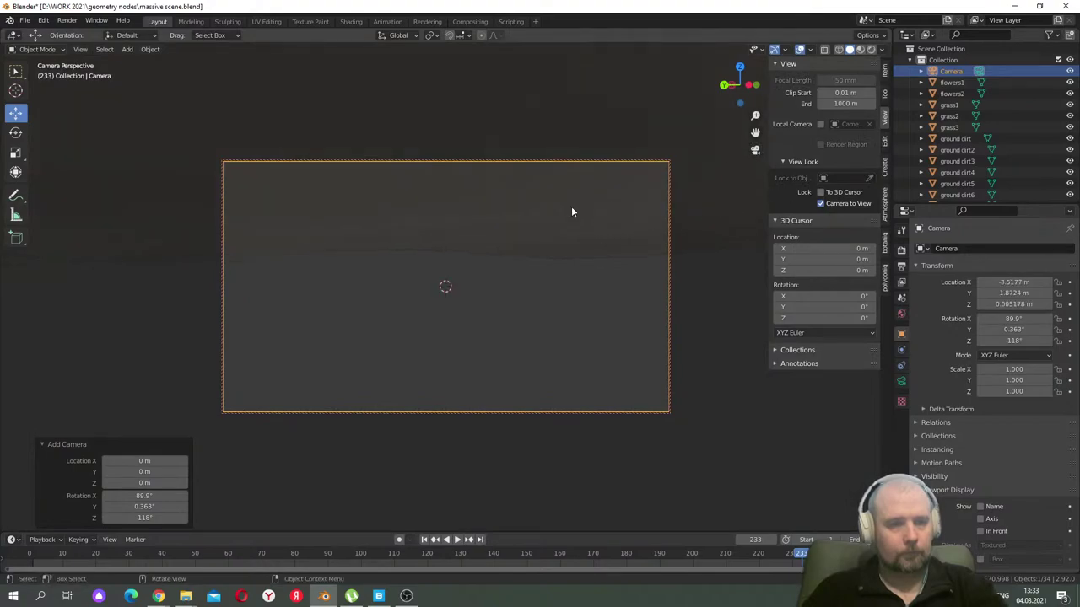
pyautogui.moveTo(553, 233); pyautogui.dragTo(578, 242, button='middle')
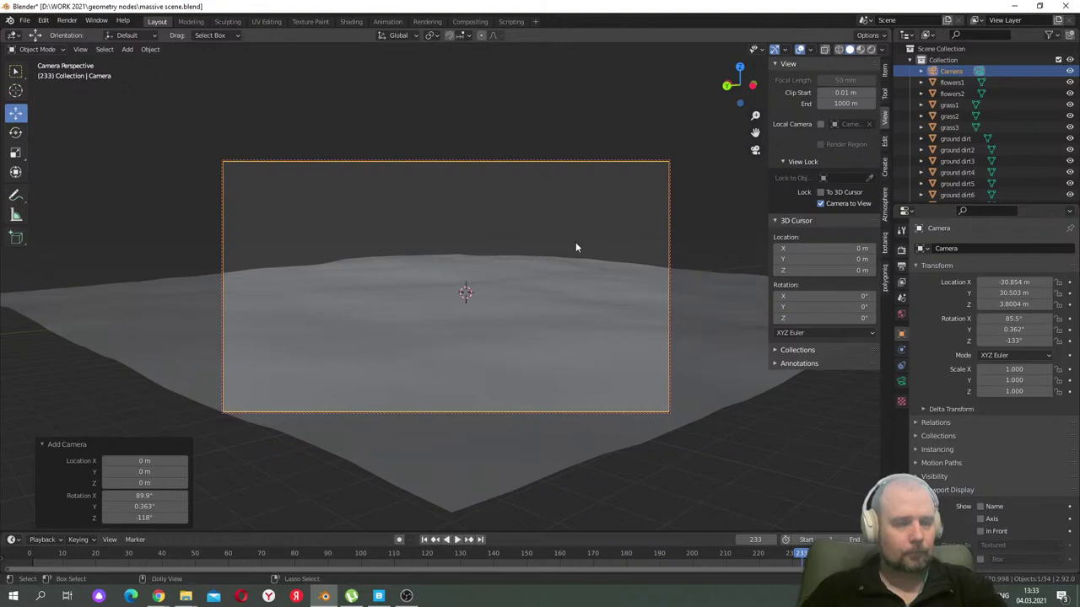
pyautogui.scroll(2, 577, 240)
pyautogui.scroll(2, 604, 250)
pyautogui.scroll(1, 602, 252)
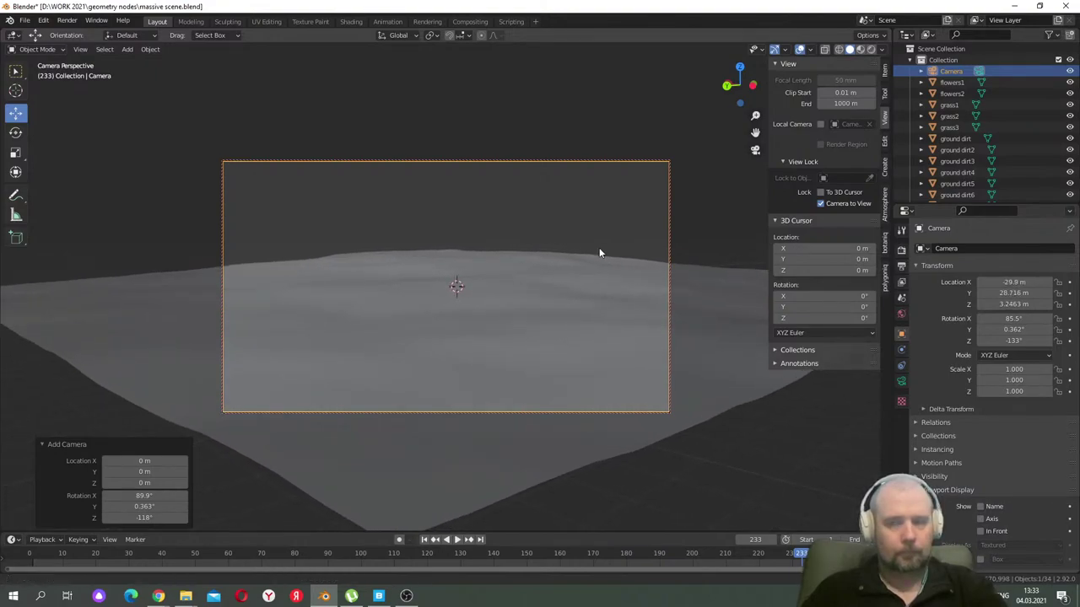
pyautogui.scroll(-3, 600, 254)
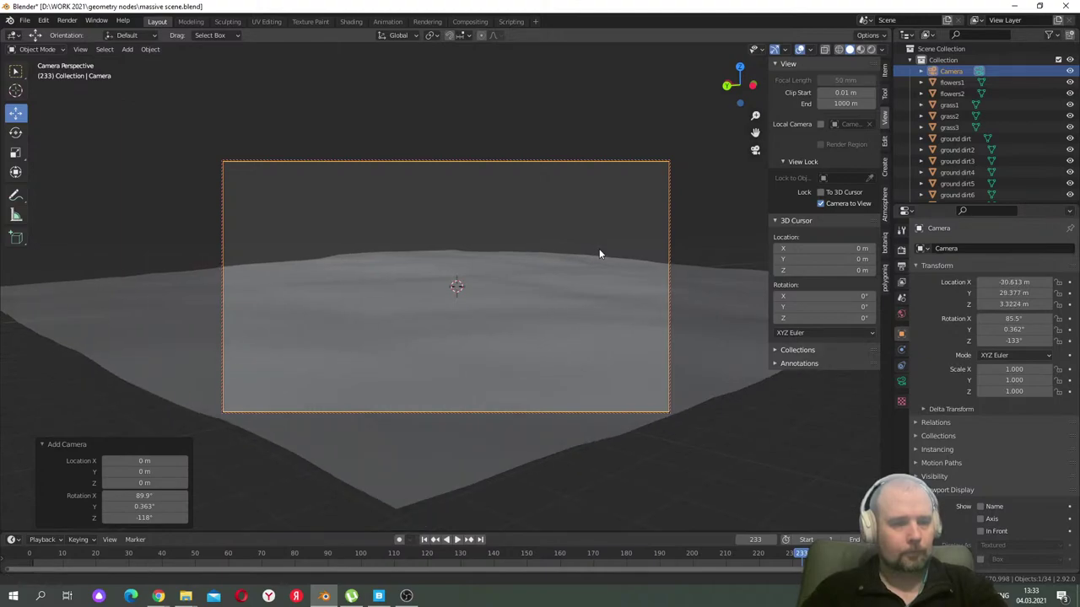
pyautogui.click(821, 207)
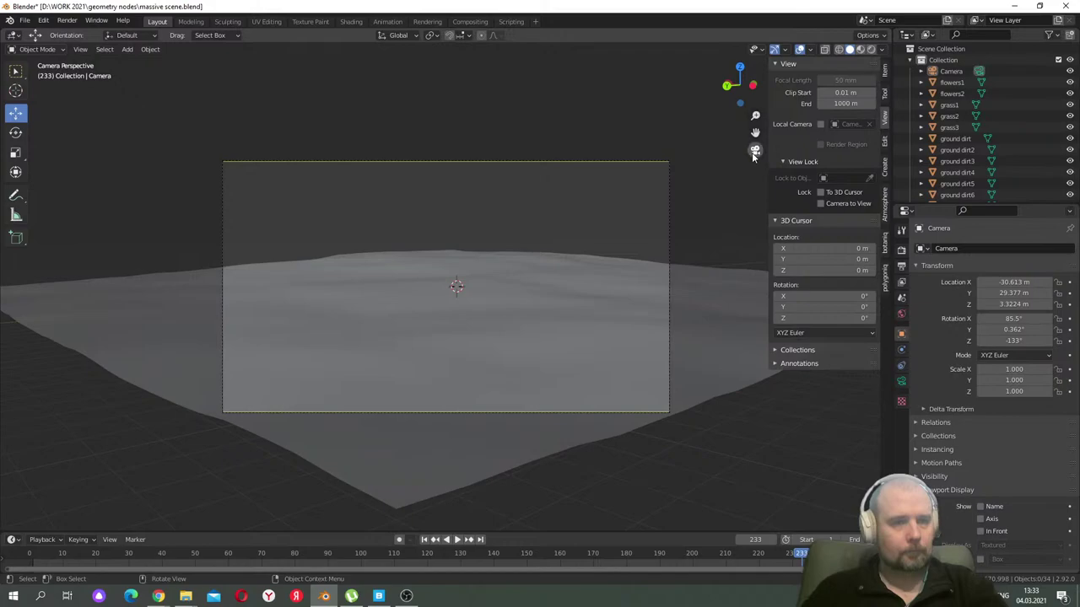
pyautogui.click(755, 152)
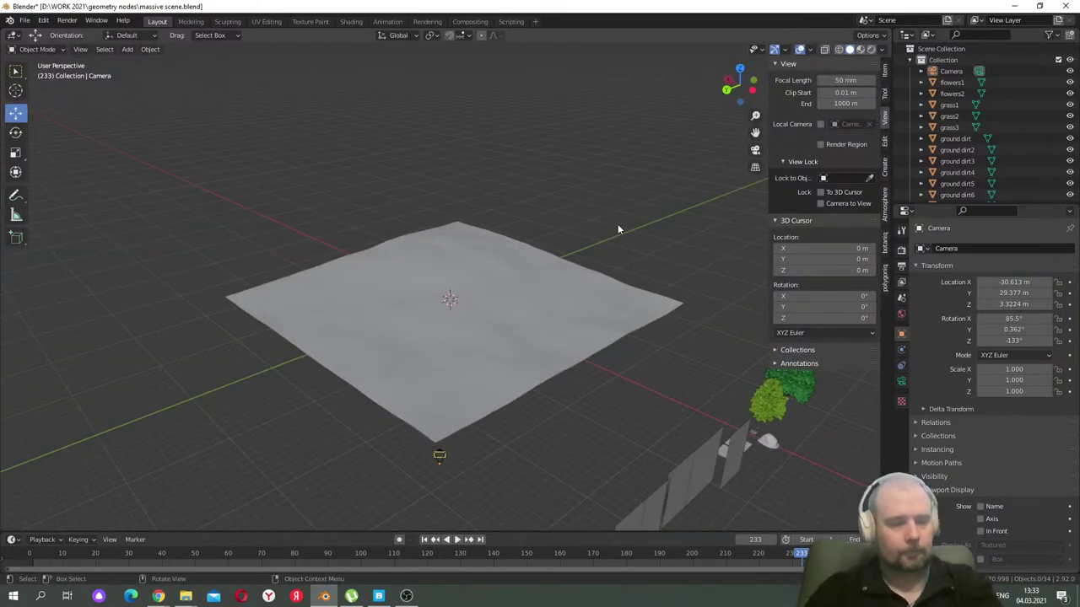
# - Rename the terrain plane as "ground material"
pyautogui.click(575, 275)
pyautogui.scroll(-8, 985, 144)
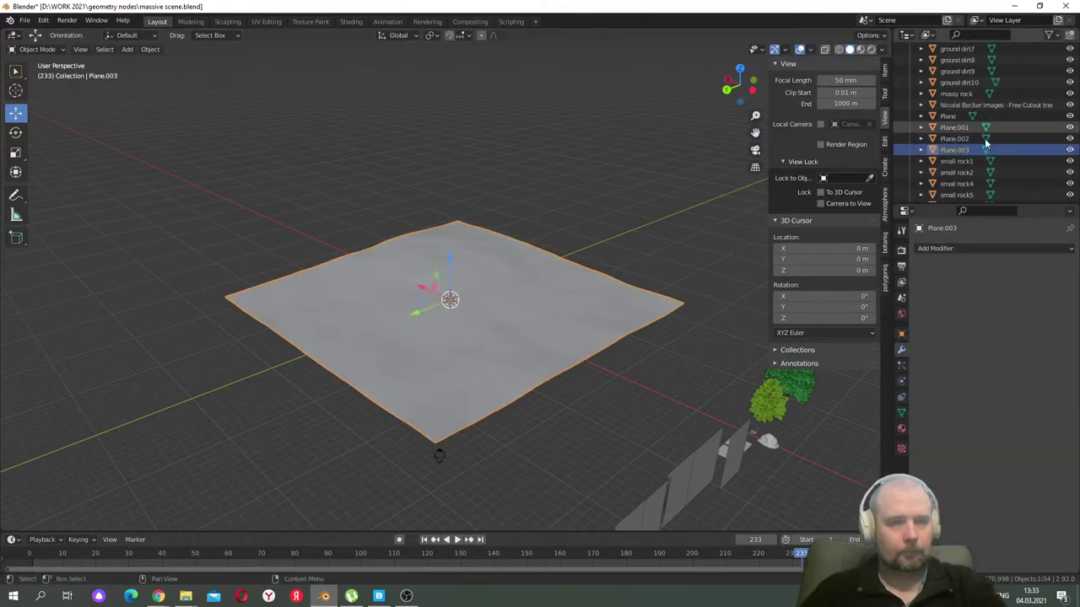
pyautogui.scroll(5, 984, 143)
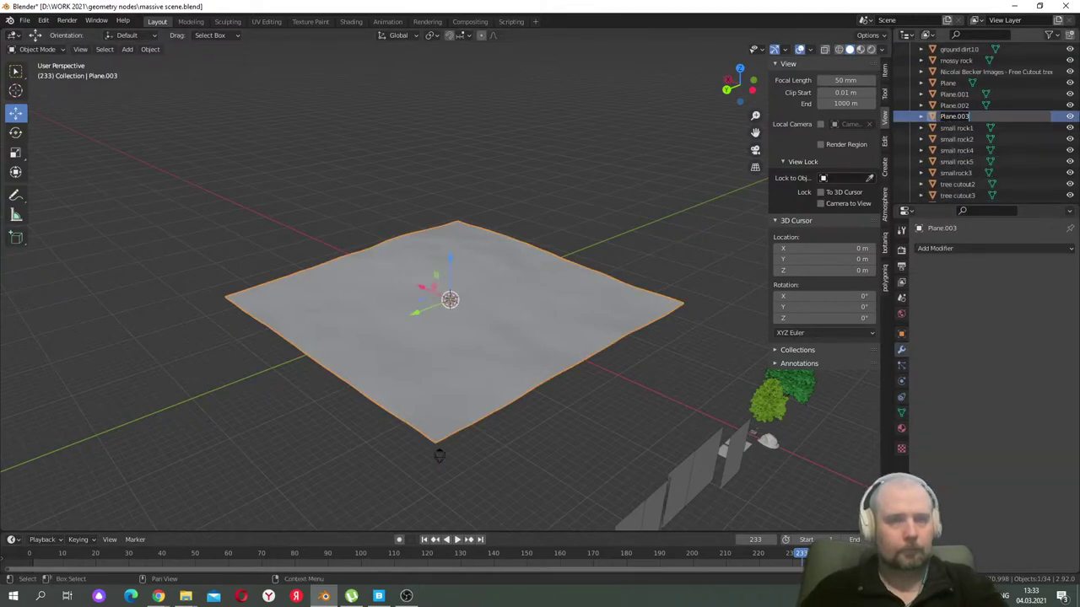
pyautogui.write('gro')
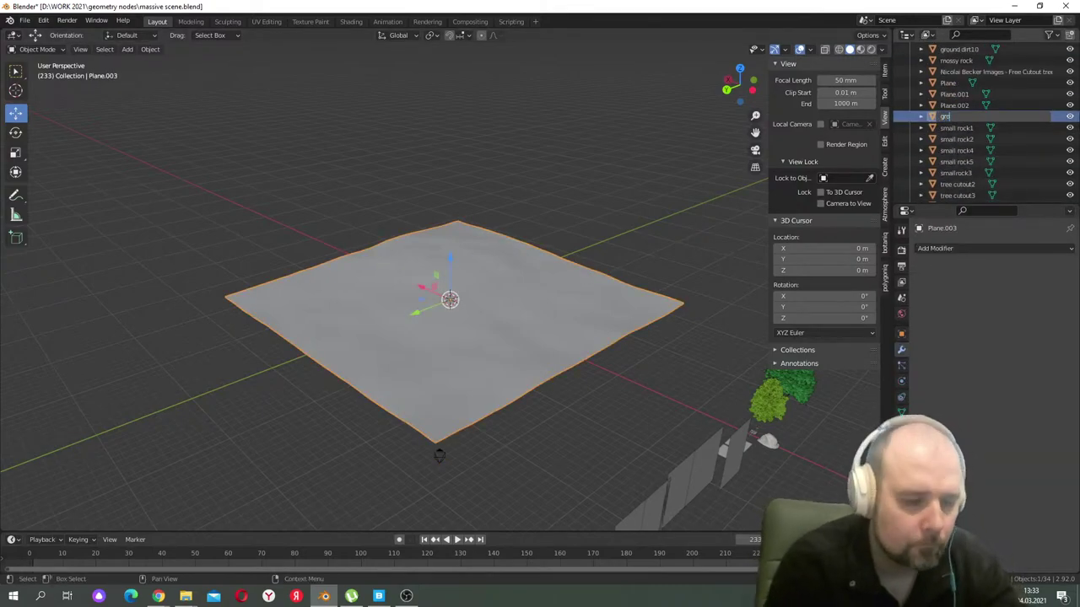
pyautogui.write('und material')
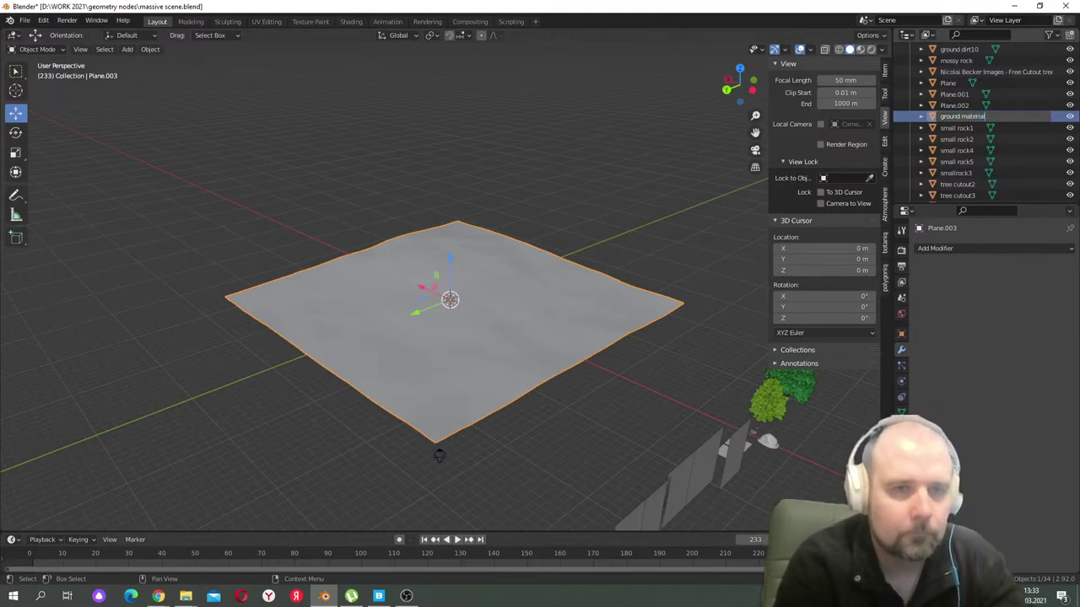
pyautogui.press('Return')
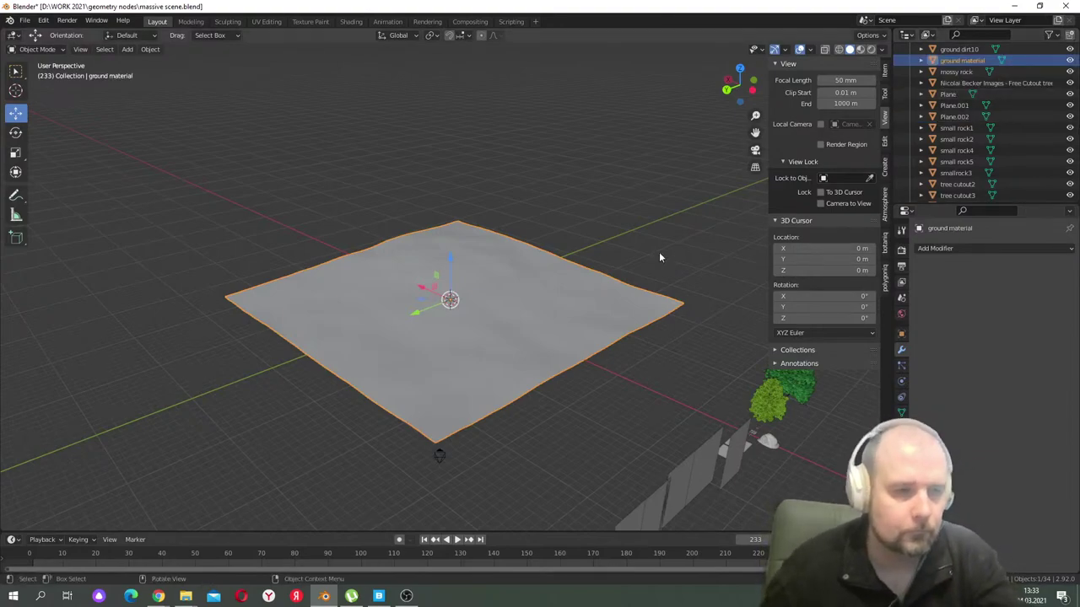
# - Duplicate the ground material plane in place
pyautogui.moveTo(526, 291)
pyautogui.mouseDown(button='middle')
pyautogui.moveTo(523, 271)
pyautogui.moveTo(519, 293)
pyautogui.mouseUp(button='middle')
pyautogui.scroll(1, 518, 293)
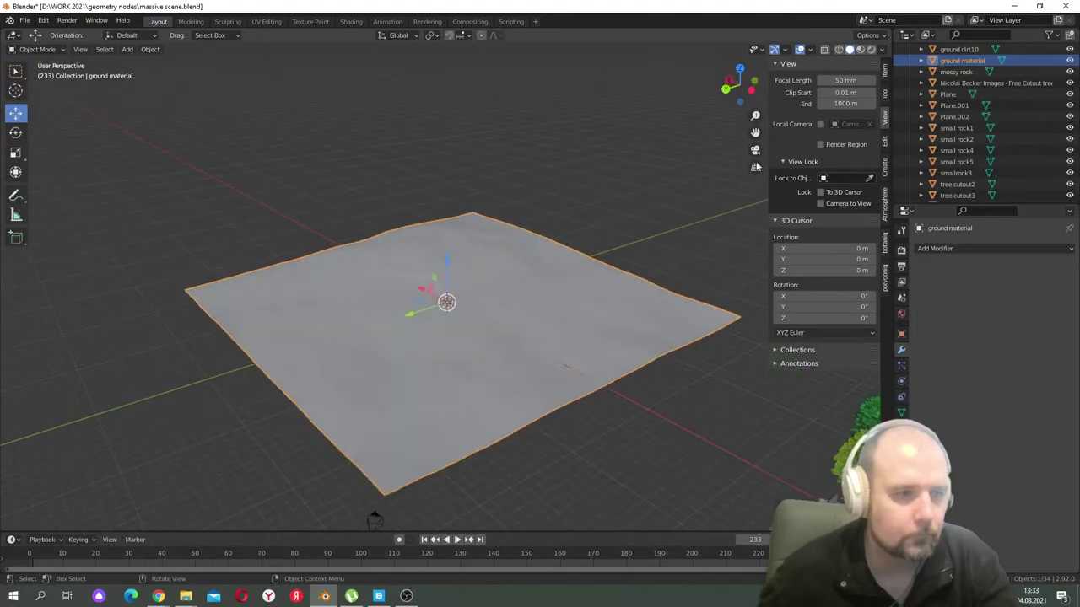
pyautogui.doubleClick(976, 63)
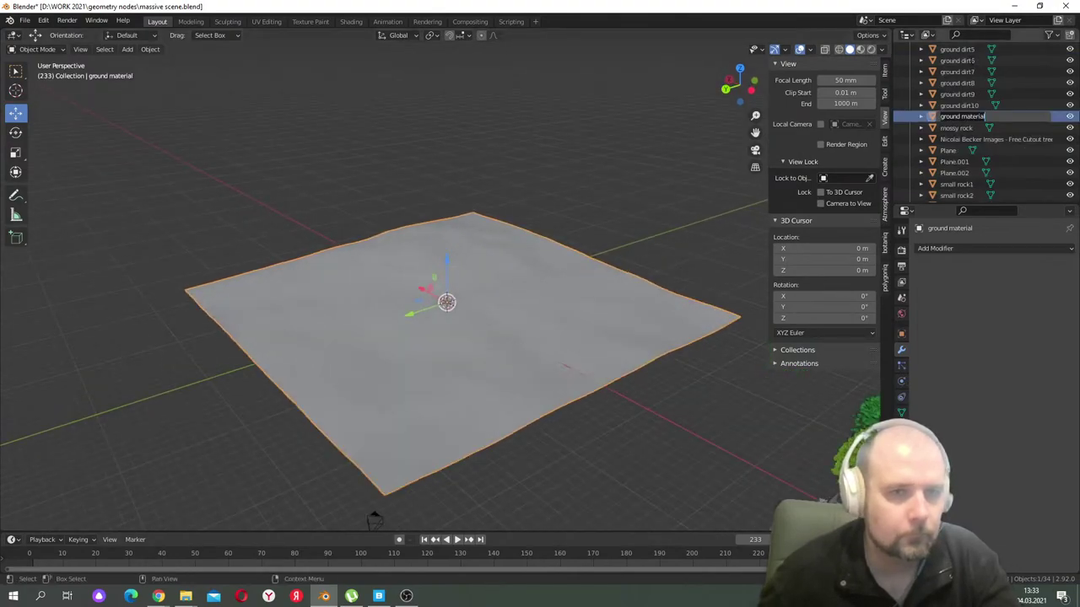
pyautogui.click(641, 180)
pyautogui.click(518, 284)
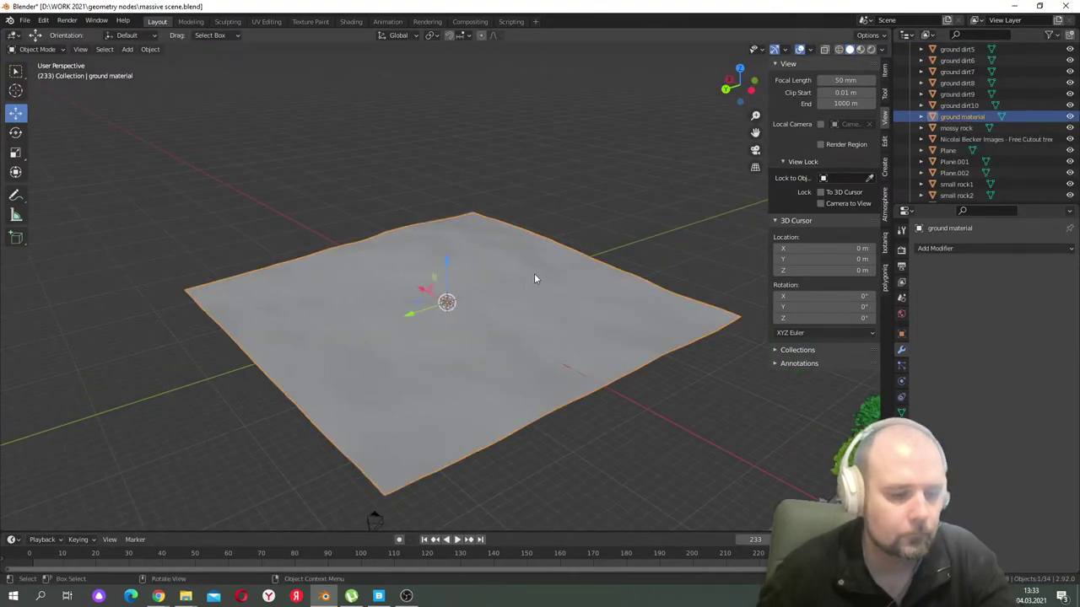
pyautogui.hotkey('shift', 'd')
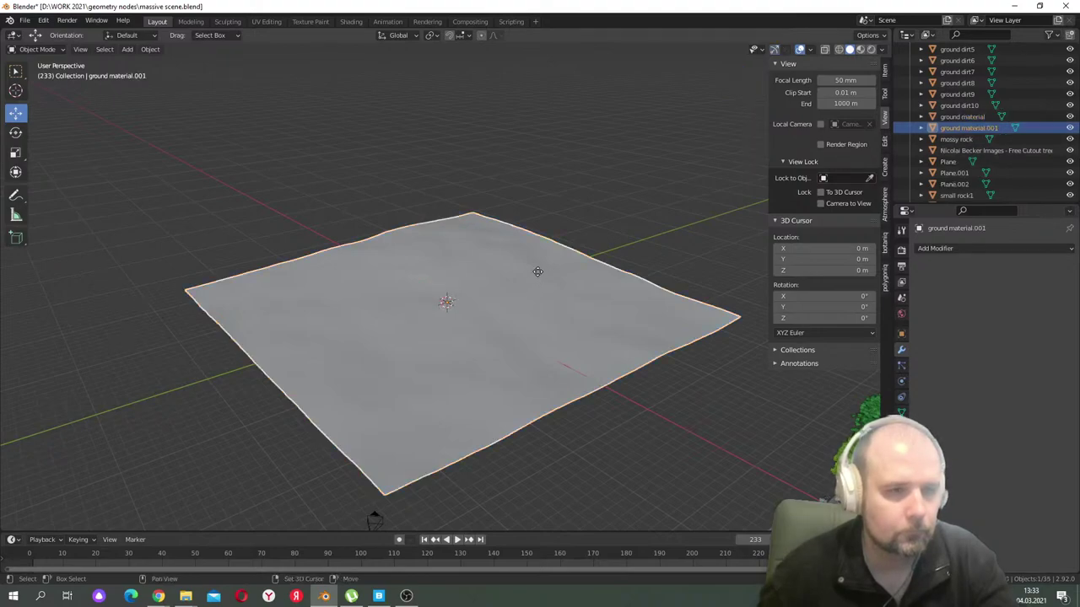
pyautogui.rightClick(545, 222)
# - Rename the duplicated terrain plane as "ground geo 1"
pyautogui.doubleClick(959, 128)
pyautogui.scroll(-1, 959, 128)
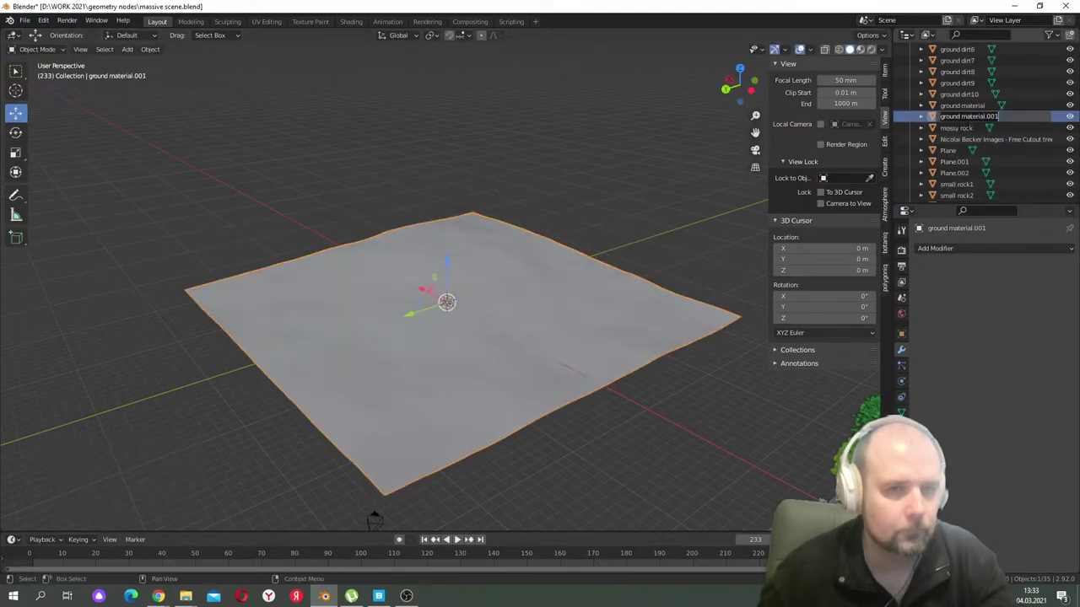
pyautogui.write('ge')
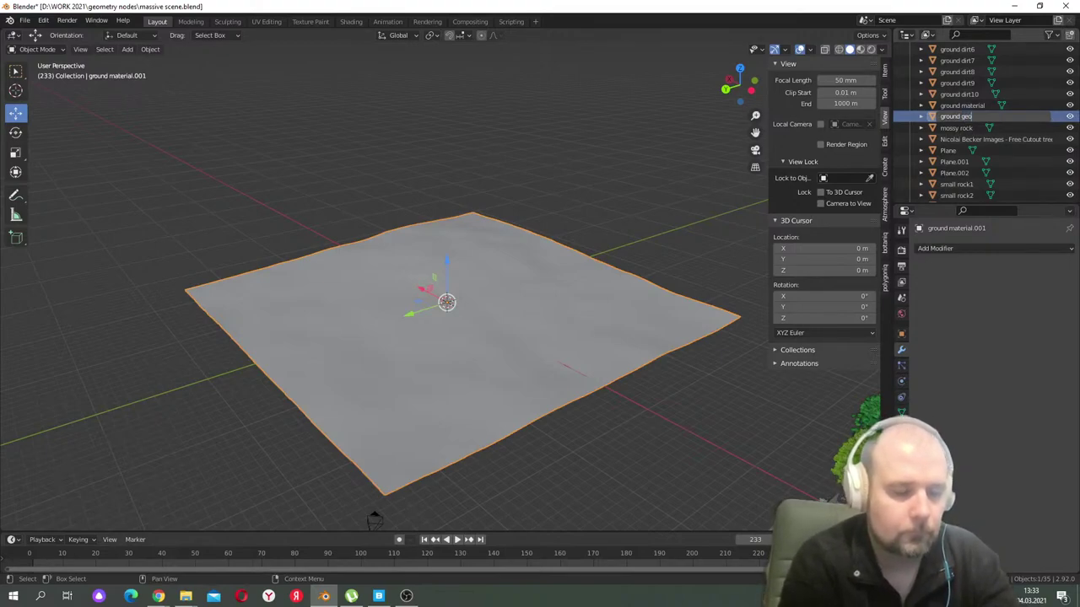
pyautogui.write('o')
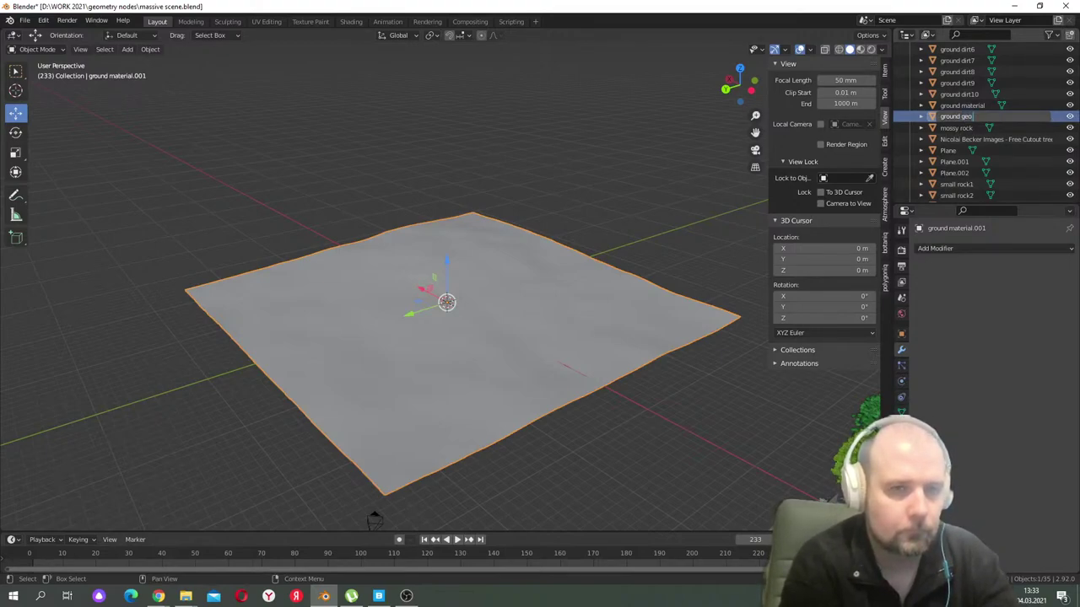
pyautogui.write(' 1')
pyautogui.press('Return')
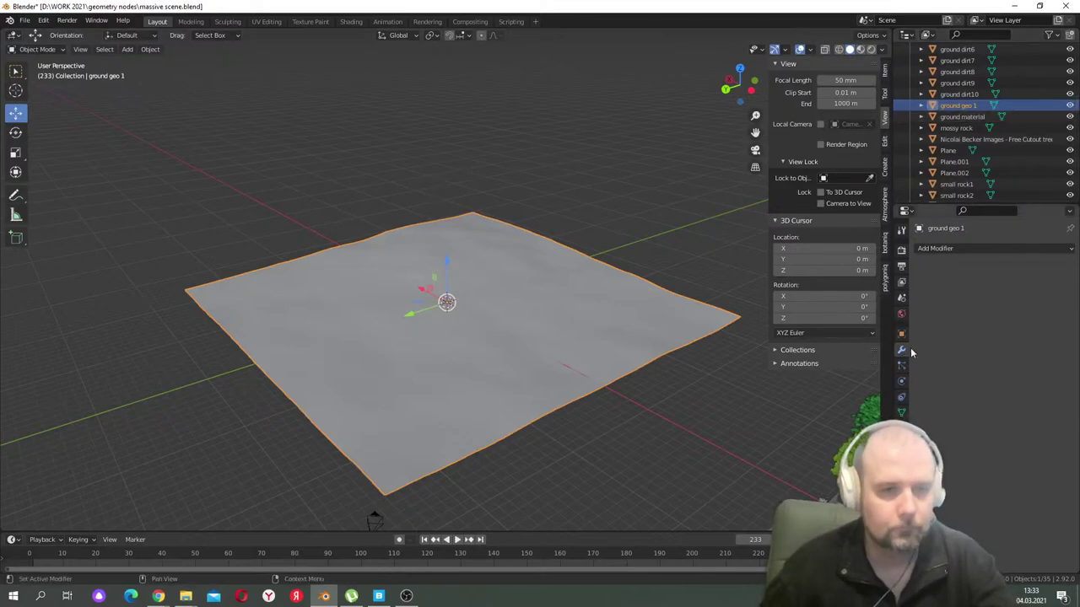
# - Add a Geometry Nodes modifier to the ground geo 1 plane
pyautogui.click(950, 247)
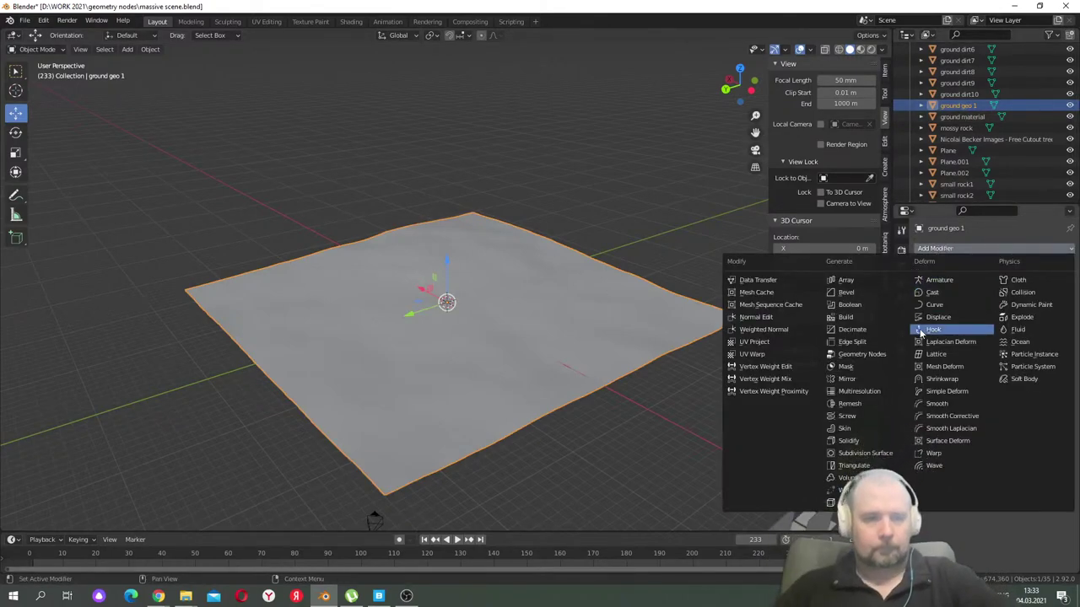
pyautogui.click(880, 355)
pyautogui.scroll(-3, 595, 324)
pyautogui.moveTo(594, 322); pyautogui.dragTo(568, 297, button='middle')
pyautogui.scroll(3, 626, 305)
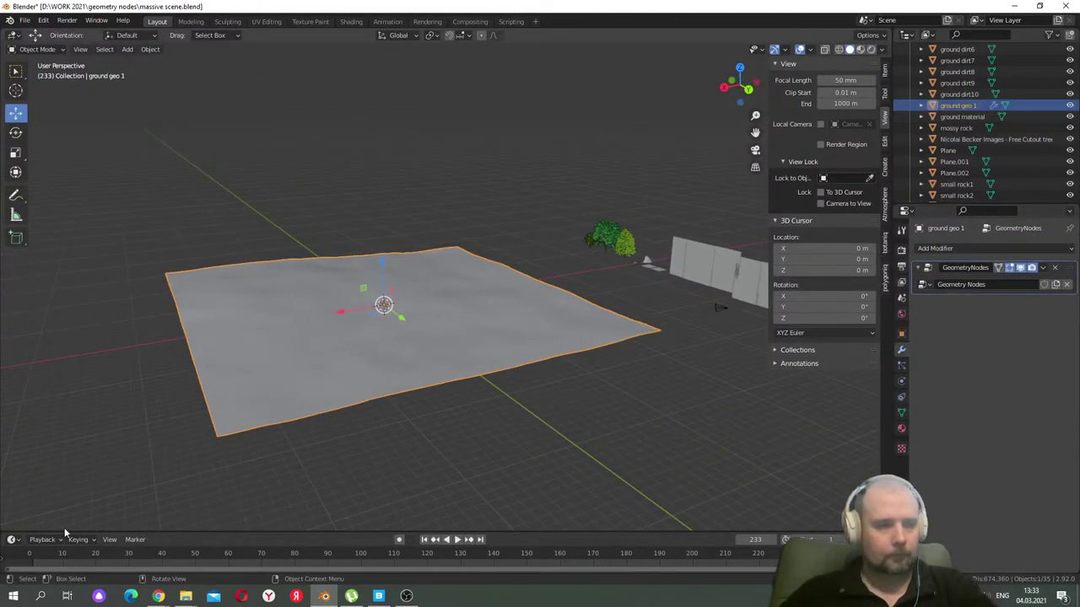
# - Split the 3D viewport, turn the lower area into a Geometry Node Editor, and move the Group Output node farther from Group Input
pyautogui.moveTo(5, 530); pyautogui.dragTo(21, 322)
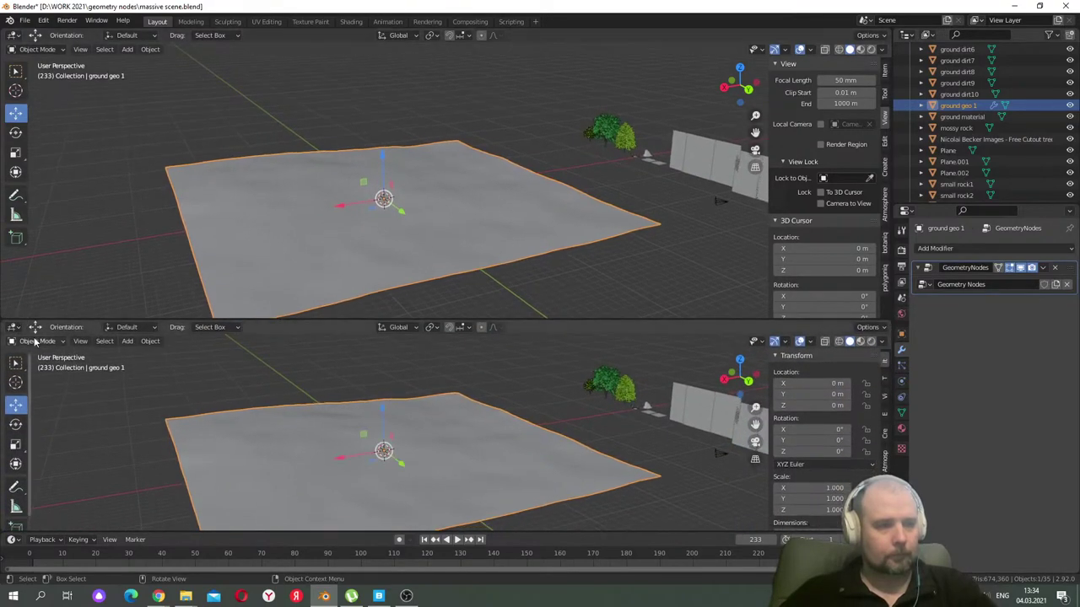
pyautogui.click(37, 341)
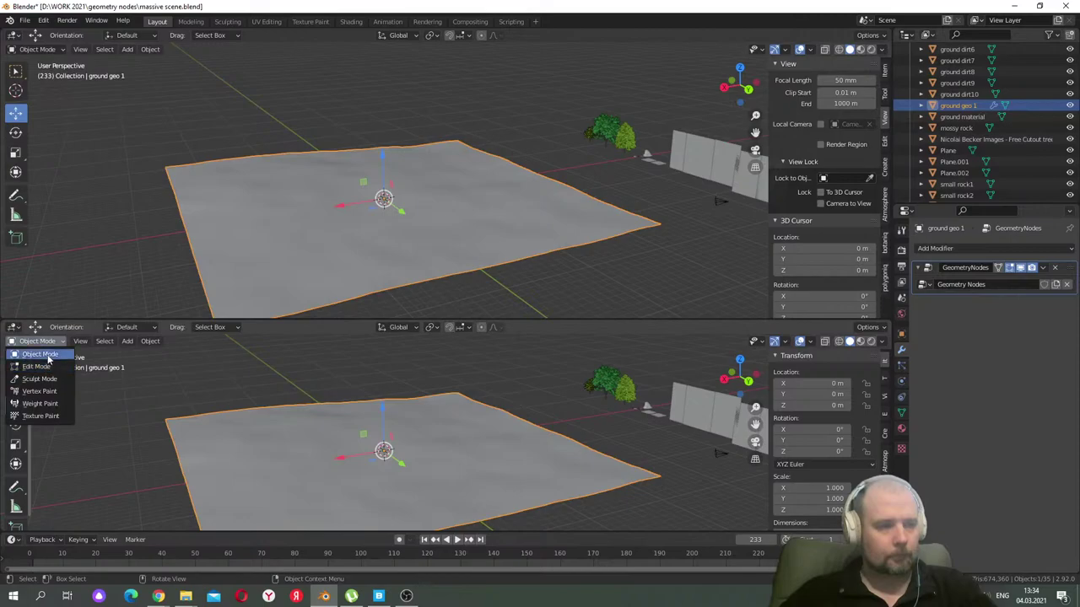
pyautogui.click(12, 327)
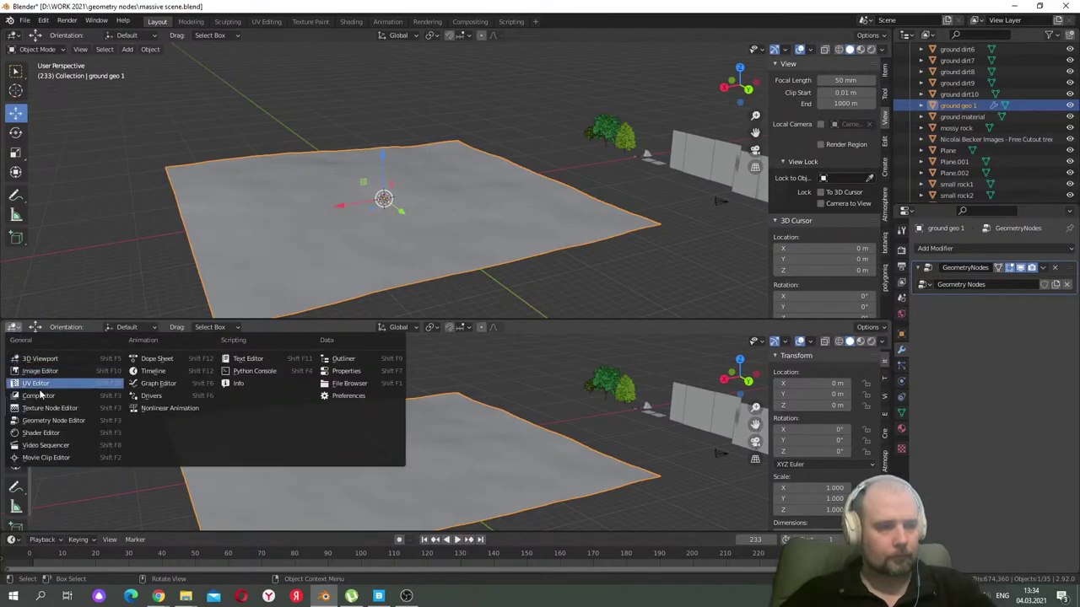
pyautogui.click(53, 420)
pyautogui.keyDown('shift'); pyautogui.moveTo(404, 476); pyautogui.dragTo(437, 424, button='middle'); pyautogui.keyUp('shift')
pyautogui.scroll(14, 439, 437)
pyautogui.keyDown('shift'); pyautogui.moveTo(529, 484); pyautogui.dragTo(554, 464, button='middle'); pyautogui.keyUp('shift')
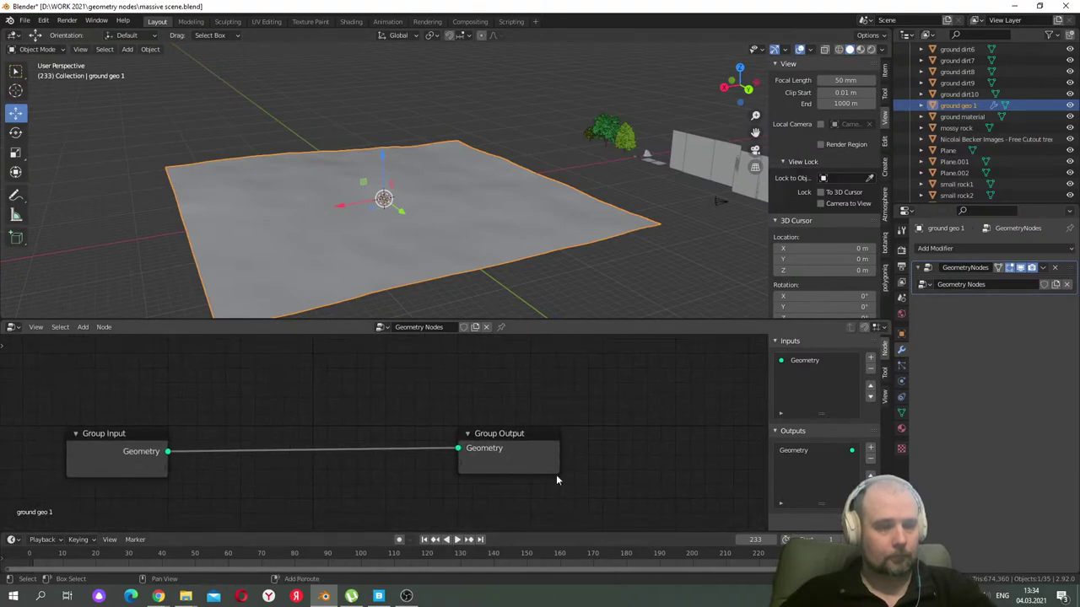
pyautogui.moveTo(520, 437); pyautogui.dragTo(649, 439)
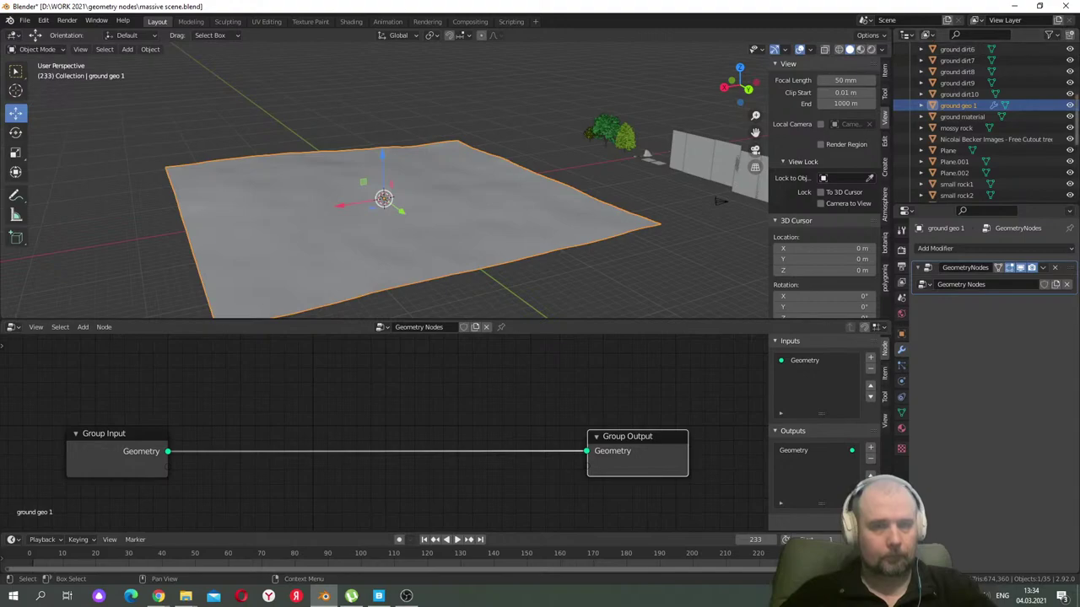
# - Show the selectability toggles in the outliner and make the ground material object unselectable
pyautogui.click(1050, 36)
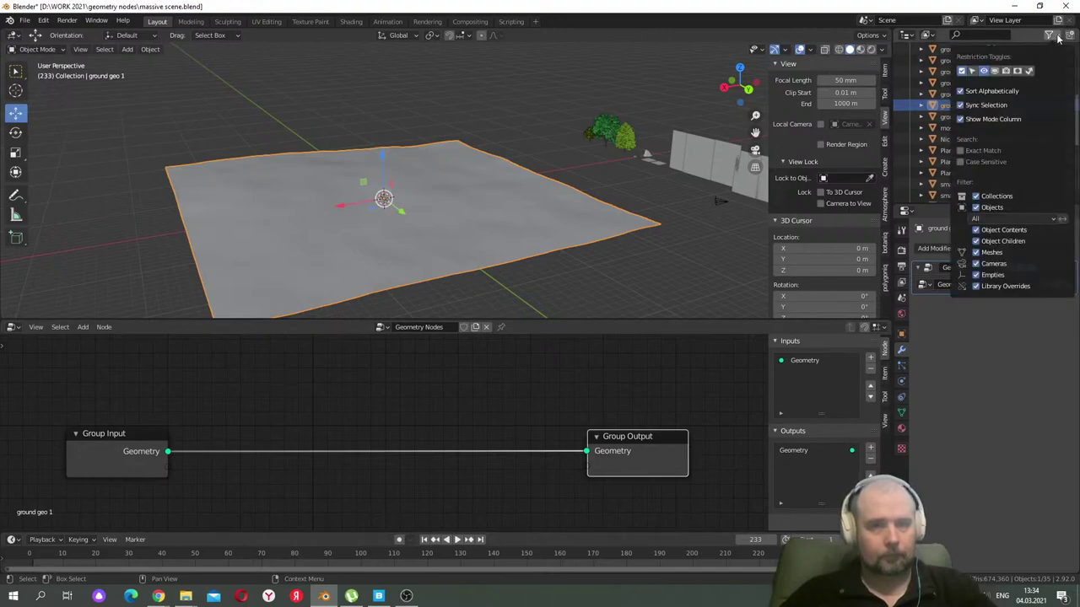
pyautogui.click(972, 71)
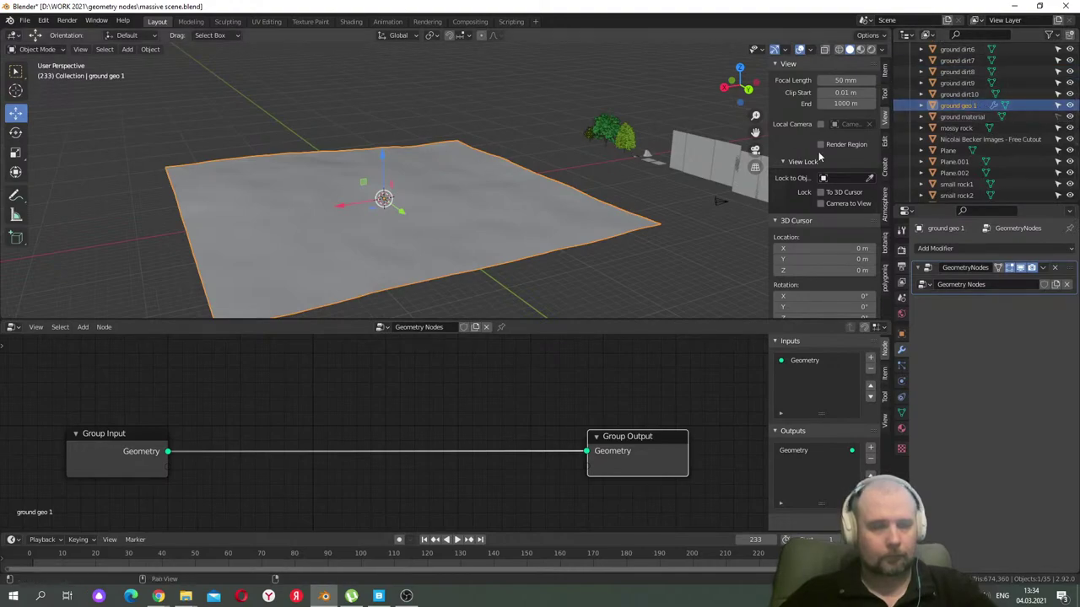
# - Insert a Point Distribute node between the Group Input and Group Output nodes
pyautogui.click(306, 415)
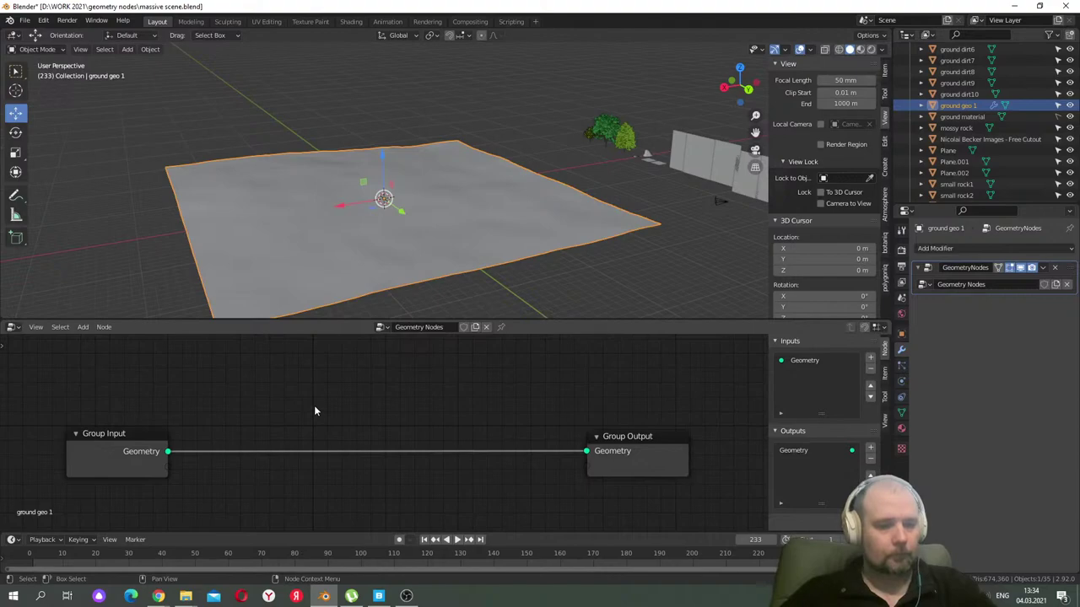
pyautogui.hotkey('shift', 'a')
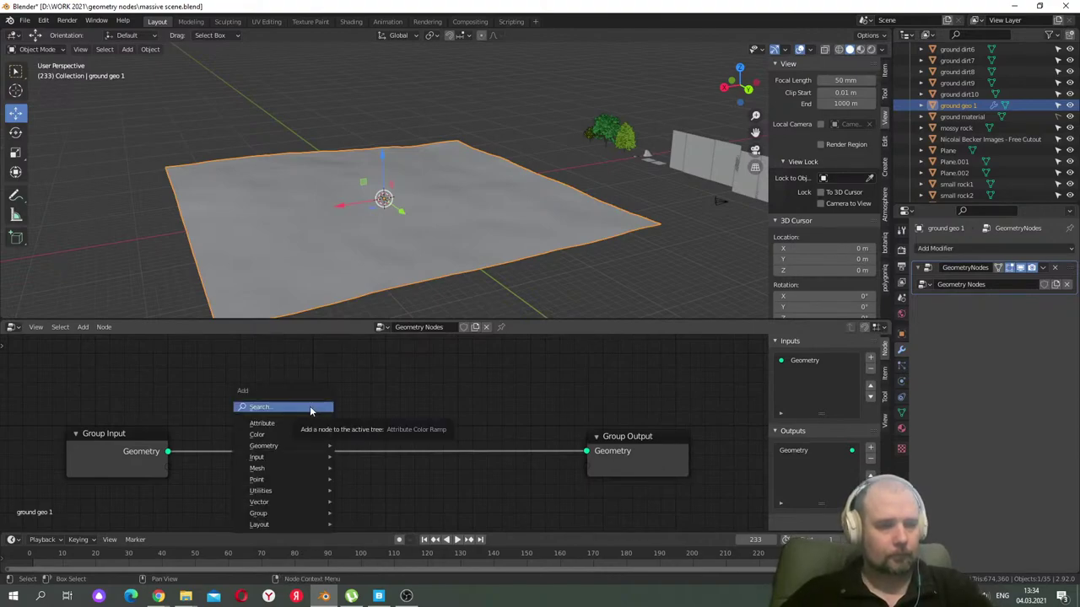
pyautogui.click(312, 407)
pyautogui.write('poi')
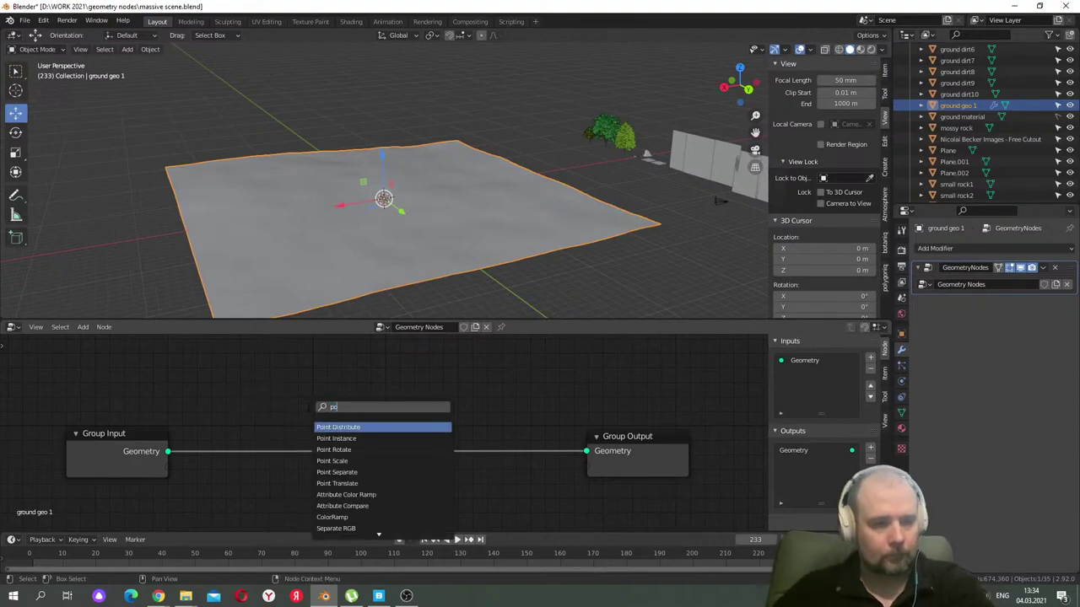
pyautogui.click(341, 427)
pyautogui.click(269, 415)
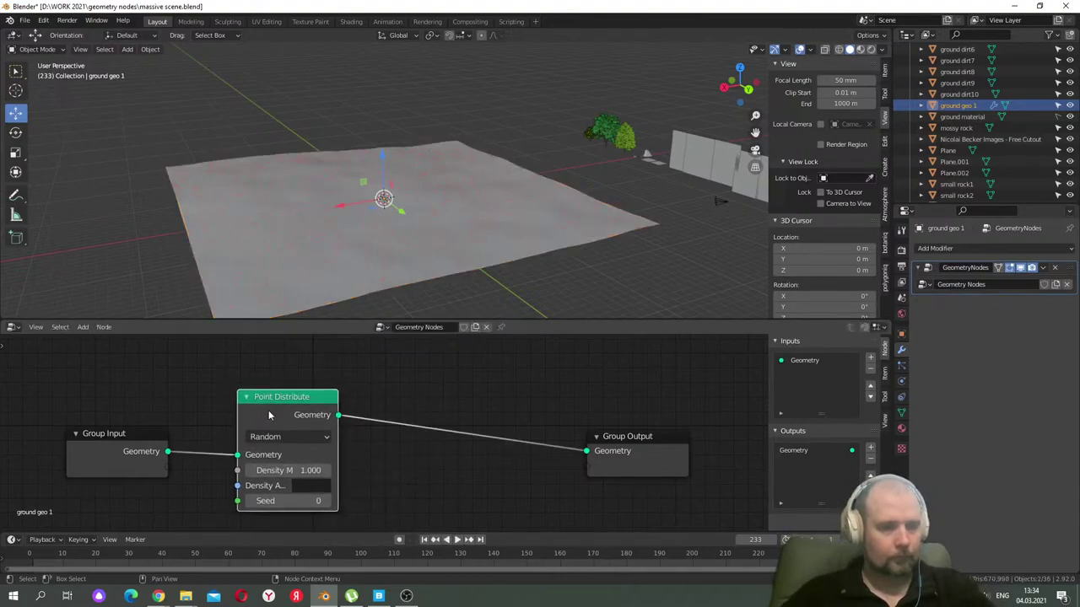
# - Insert a Point Instance node between the Point Distribute and Group Output nodes
pyautogui.scroll(6, 399, 239)
pyautogui.moveTo(398, 242)
pyautogui.mouseDown(button='middle')
pyautogui.moveTo(412, 222)
pyautogui.moveTo(357, 282)
pyautogui.moveTo(399, 219)
pyautogui.moveTo(400, 233)
pyautogui.moveTo(413, 235)
pyautogui.mouseUp(button='middle')
pyautogui.scroll(2, 413, 223)
pyautogui.scroll(-5, 413, 233)
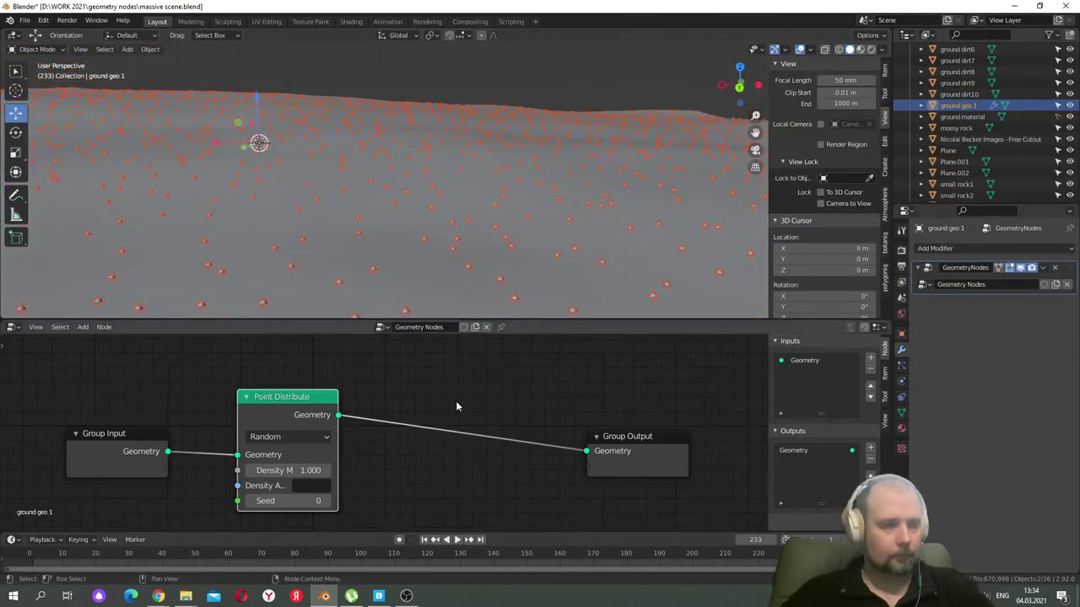
pyautogui.hotkey('shift', 'a')
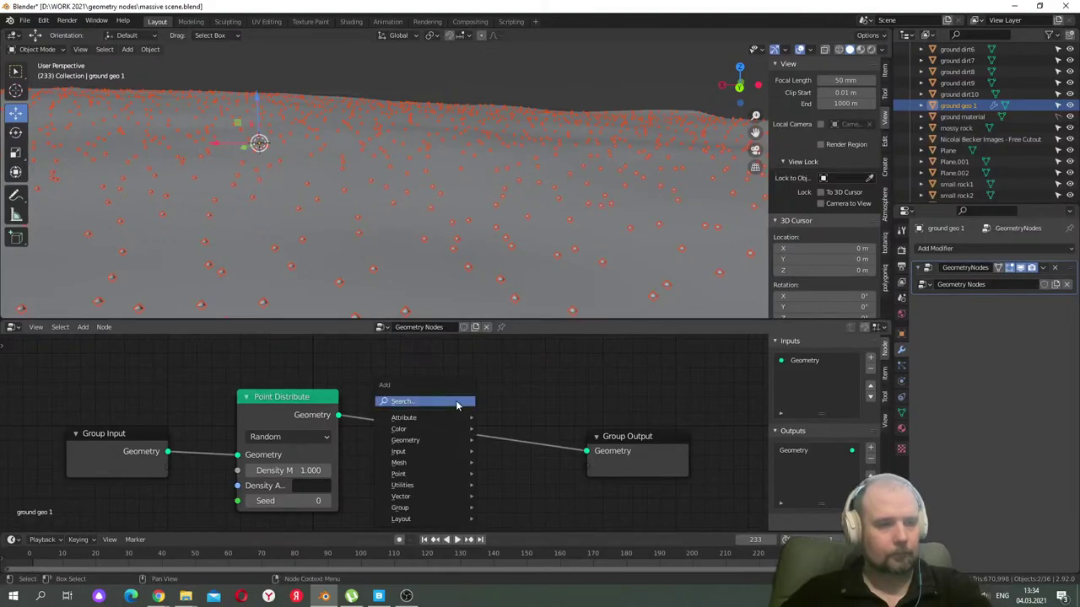
pyautogui.click(456, 402)
pyautogui.write('poi')
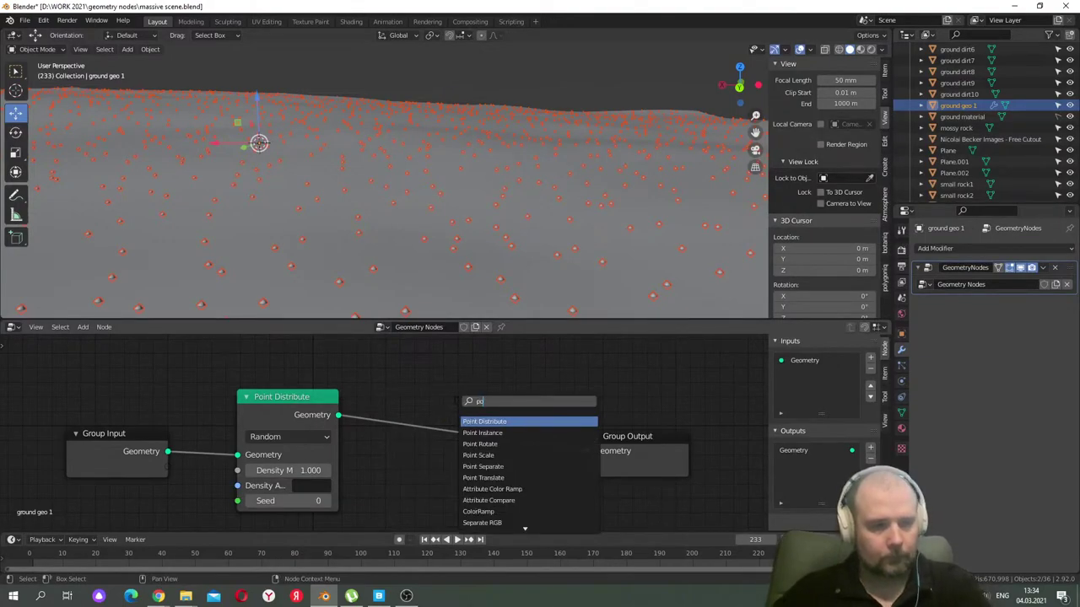
pyautogui.click(484, 433)
pyautogui.click(436, 429)
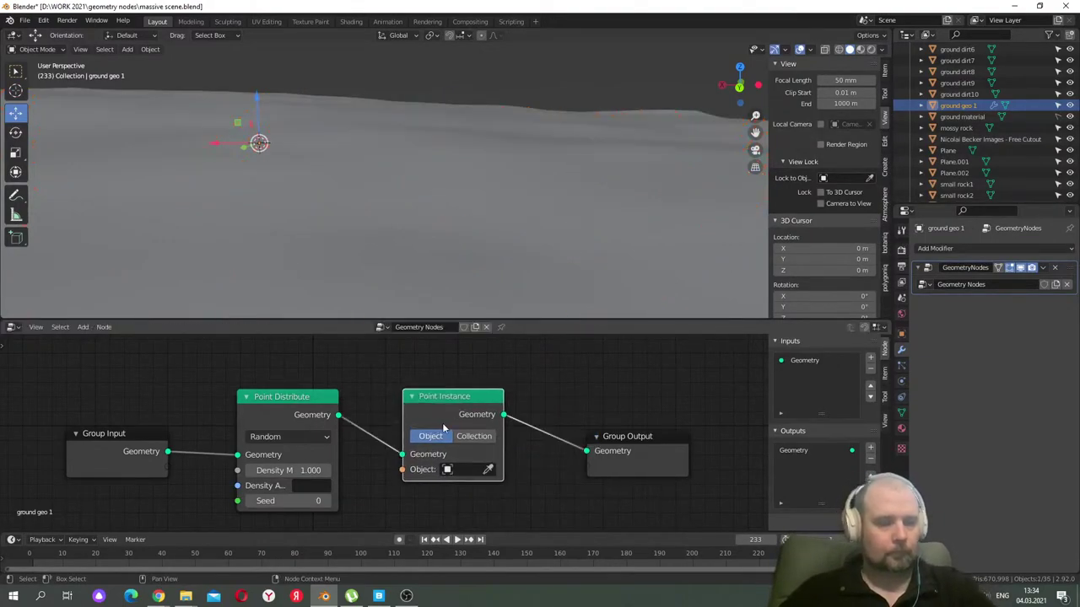
# - Set grass1 as the object scattered by the Point Instance node
pyautogui.click(447, 470)
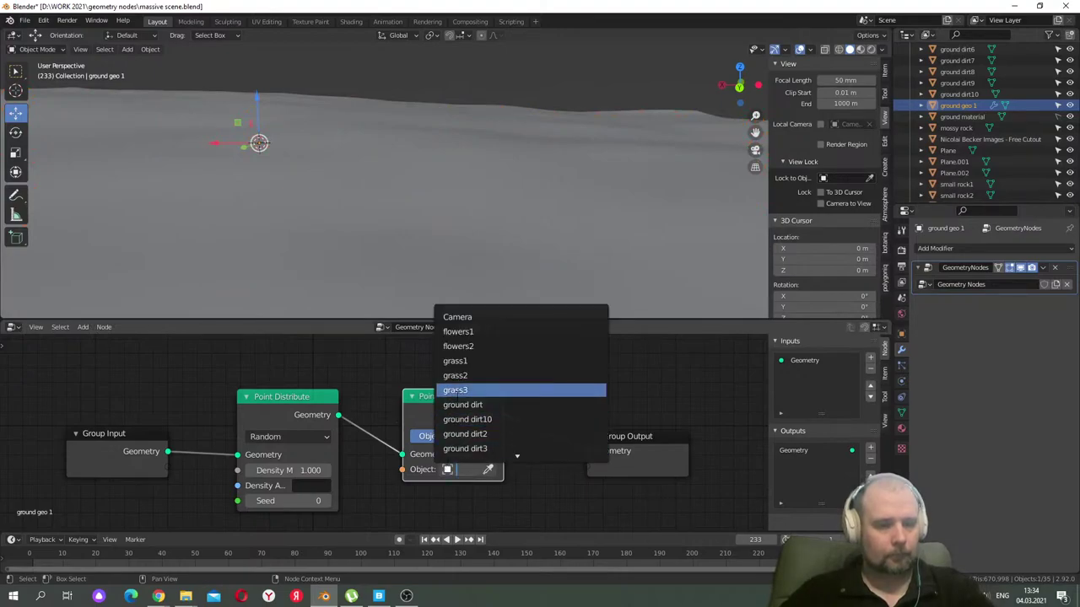
pyautogui.click(460, 361)
pyautogui.scroll(-6, 427, 193)
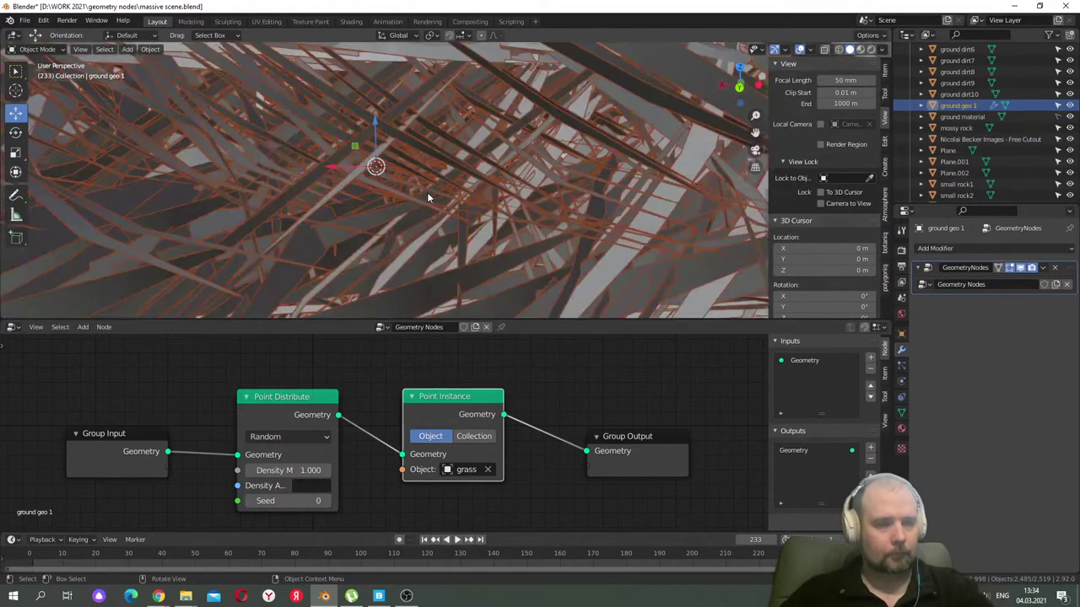
pyautogui.scroll(6, 480, 193)
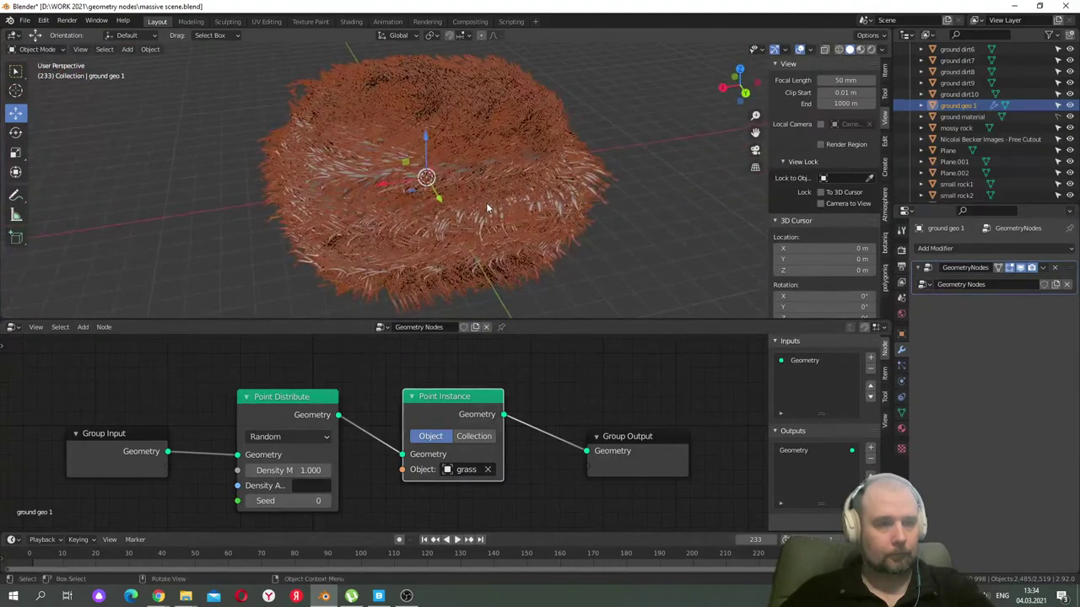
pyautogui.moveTo(477, 198); pyautogui.dragTo(478, 100, button='middle')
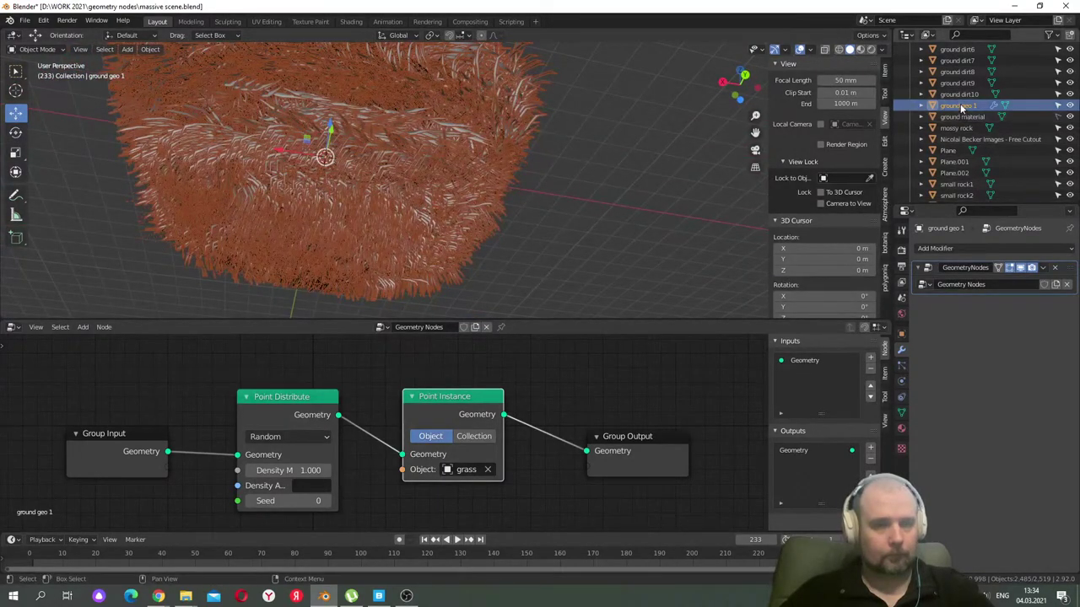
# - Apply the scale of the ground geo 1 plane
pyautogui.click(150, 49)
pyautogui.moveTo(162, 107)
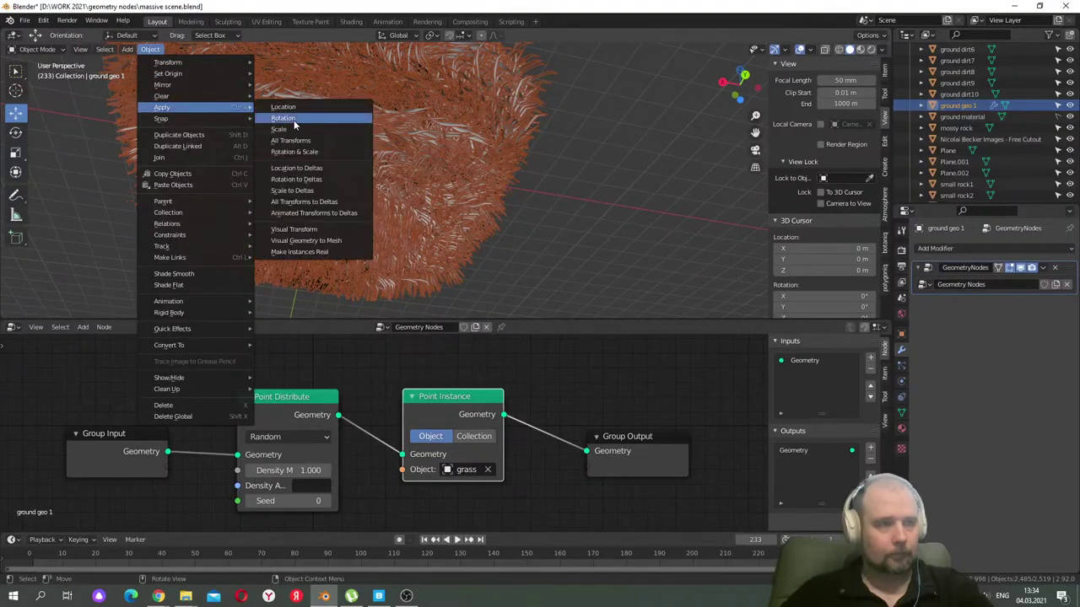
pyautogui.click(295, 129)
pyautogui.moveTo(502, 157); pyautogui.dragTo(522, 206, button='middle')
pyautogui.scroll(-3, 543, 212)
pyautogui.scroll(3, 577, 195)
# - Select the grass1 object and apply its scale, checking the size of the scattered clumps on the terrain
pyautogui.scroll(5, 981, 128)
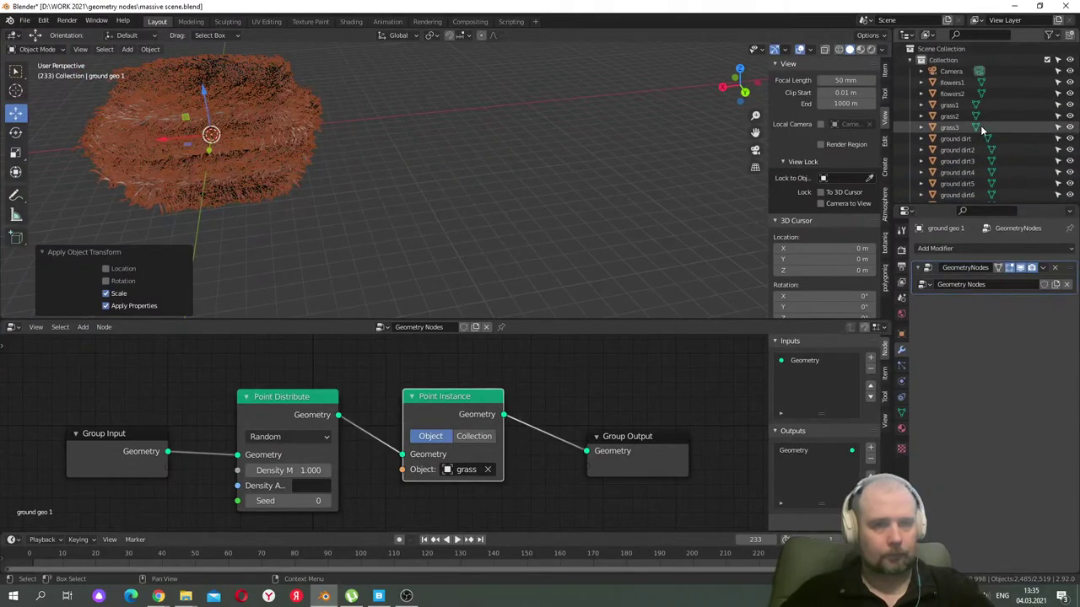
pyautogui.click(957, 103)
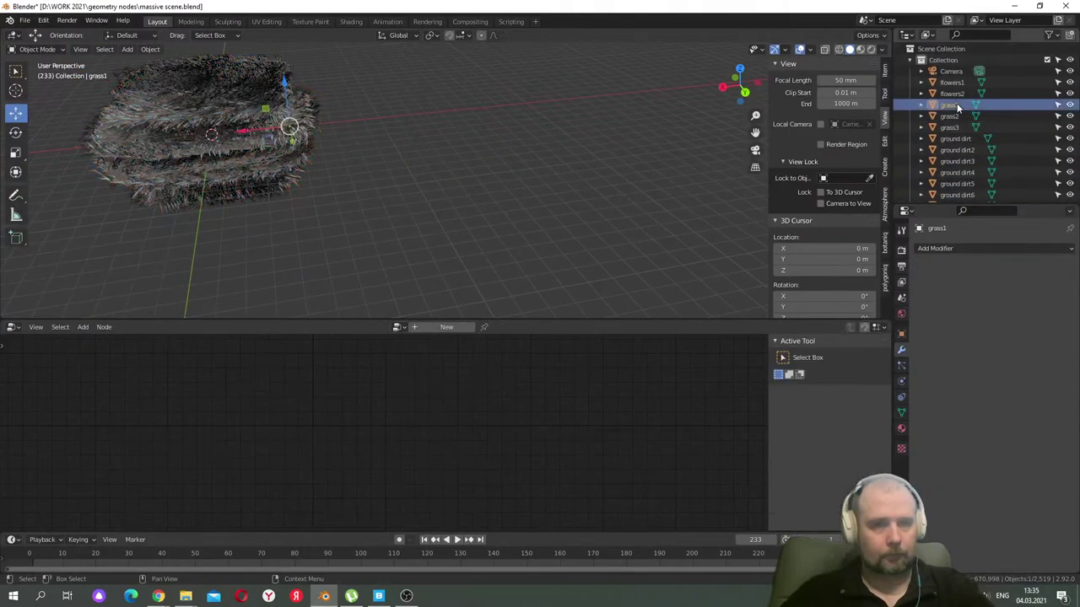
pyautogui.click(151, 48)
pyautogui.moveTo(223, 107)
pyautogui.click(278, 131)
pyautogui.scroll(1, 237, 127)
pyautogui.keyDown('shift'); pyautogui.moveTo(237, 127); pyautogui.dragTo(414, 161, button='middle'); pyautogui.keyUp('shift')
pyautogui.scroll(5, 414, 160)
pyautogui.moveTo(274, 150); pyautogui.dragTo(323, 165, button='middle')
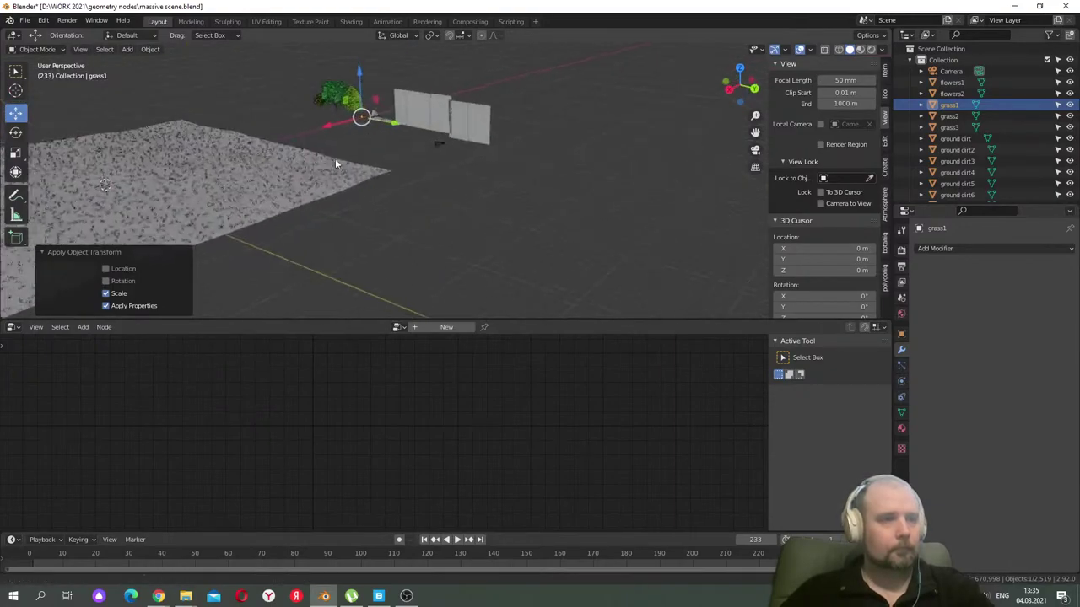
pyautogui.scroll(10, 446, 173)
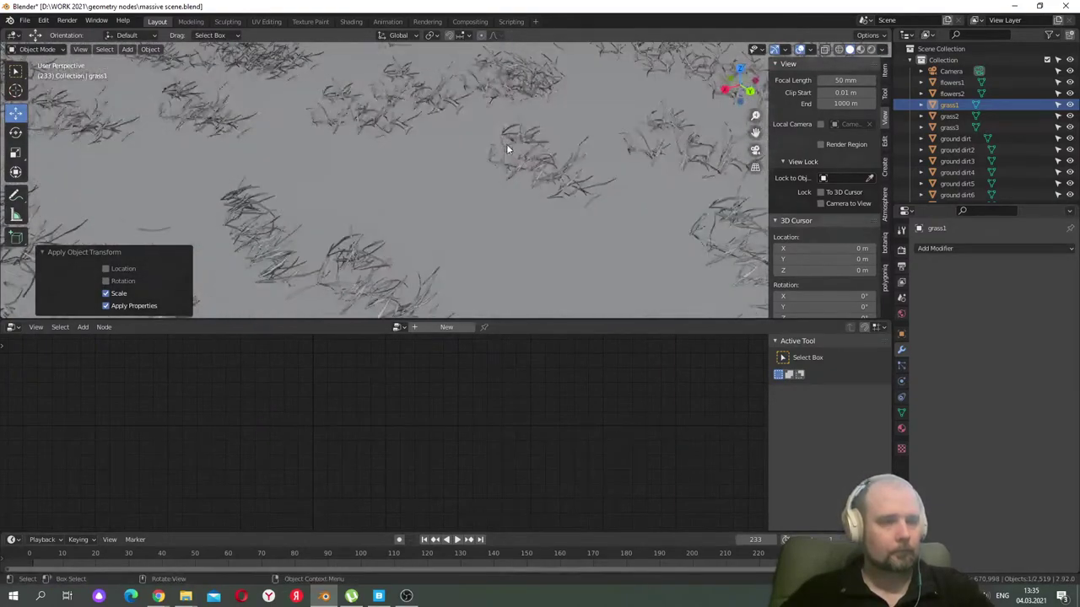
pyautogui.scroll(-10, 507, 148)
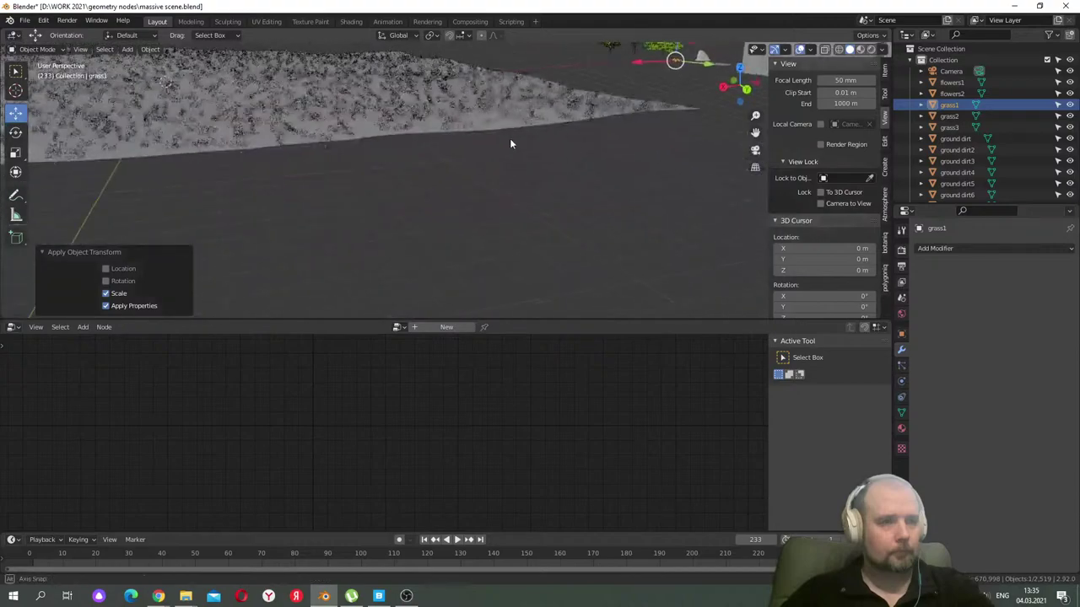
pyautogui.moveTo(507, 163); pyautogui.dragTo(475, 200, button='middle')
# - Try applying all transforms, including location, to the grass1 object
pyautogui.click(150, 49)
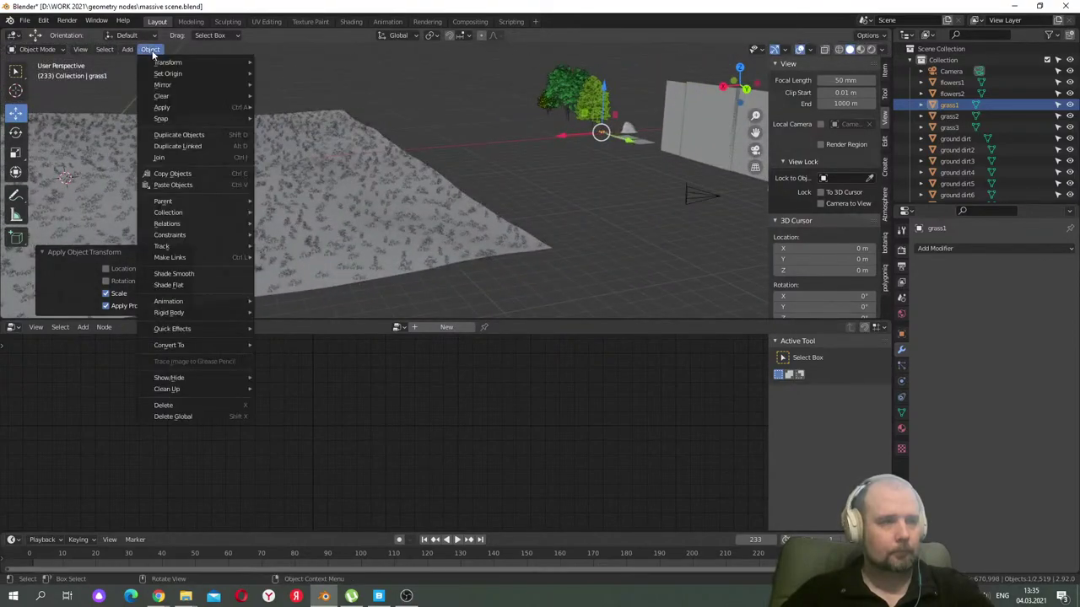
pyautogui.moveTo(178, 107)
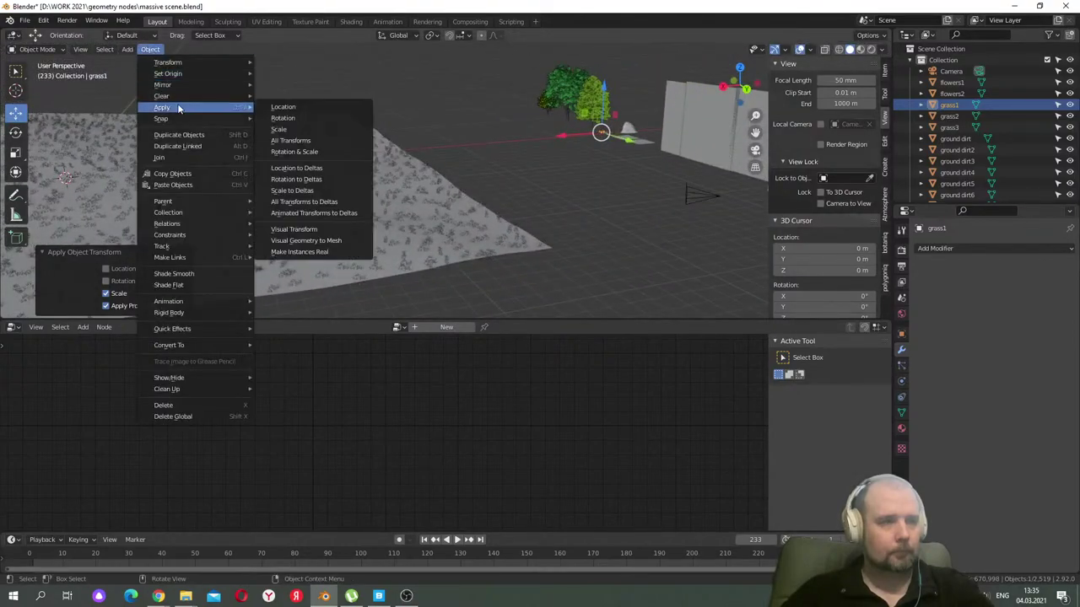
pyautogui.click(312, 140)
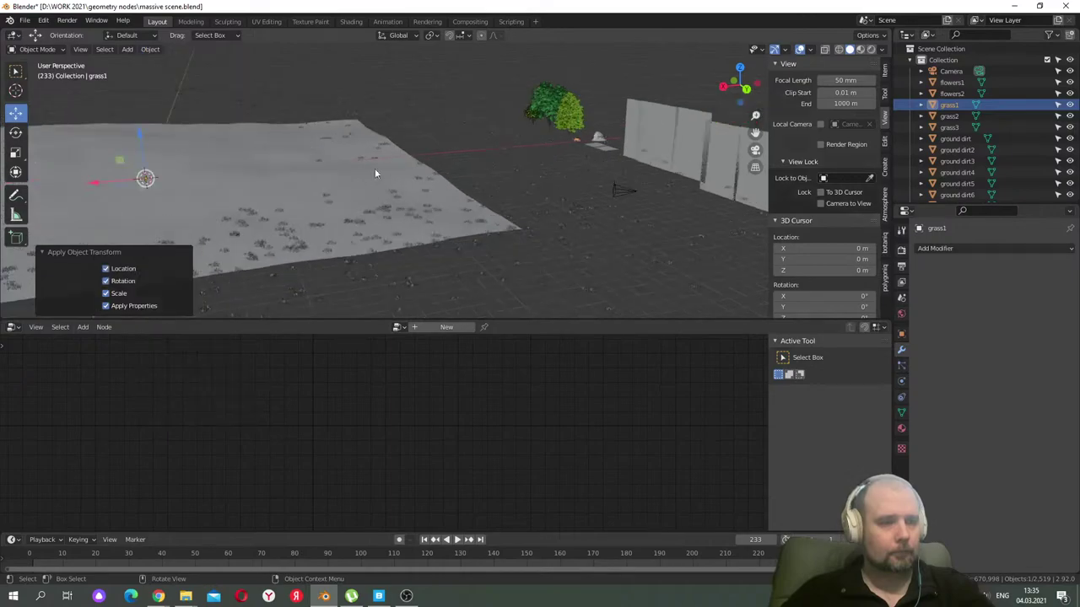
pyautogui.scroll(5, 427, 169)
pyautogui.scroll(-5, 427, 146)
pyautogui.moveTo(411, 144)
pyautogui.mouseDown(button='middle')
pyautogui.moveTo(447, 151)
pyautogui.moveTo(417, 164)
pyautogui.mouseUp(button='middle')
pyautogui.scroll(-2, 444, 156)
pyautogui.scroll(-3, 444, 160)
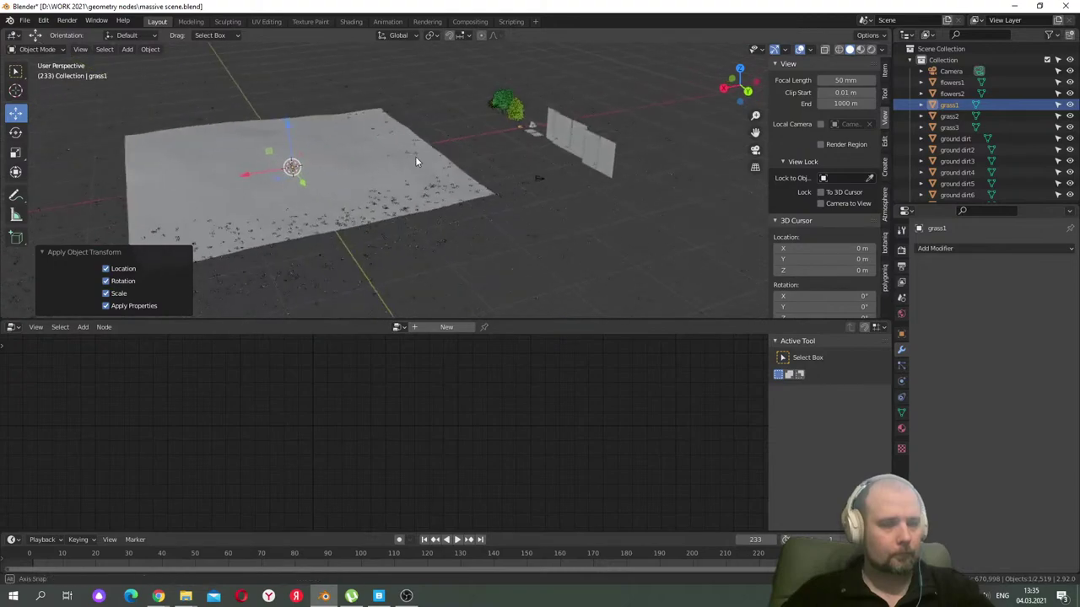
pyautogui.scroll(4, 429, 142)
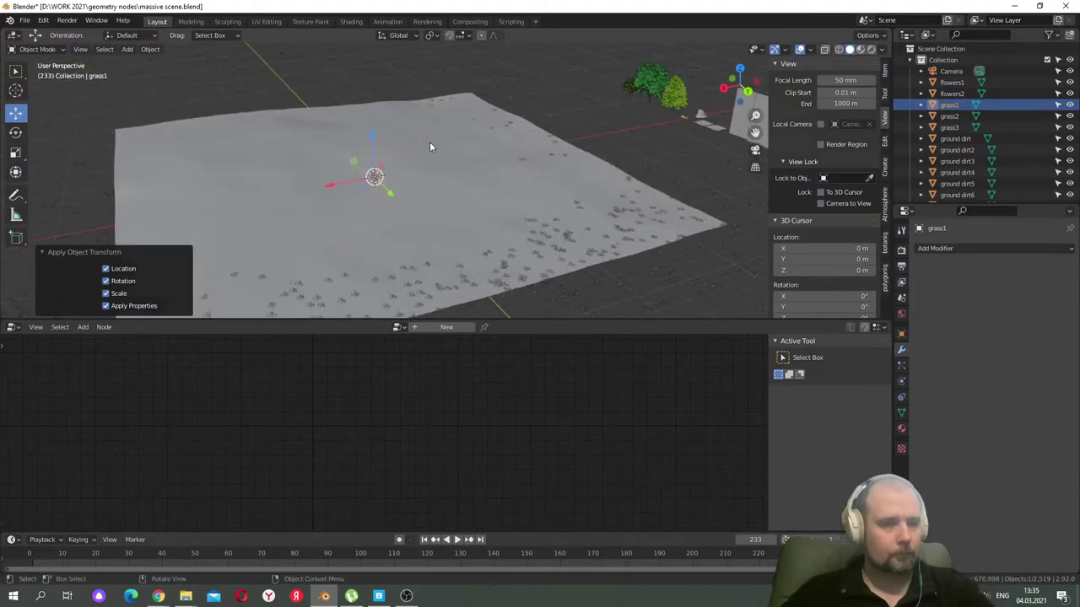
# - Apply only the rotation of the grass1 object and check how the clumps sit on the terrain
pyautogui.click(151, 49)
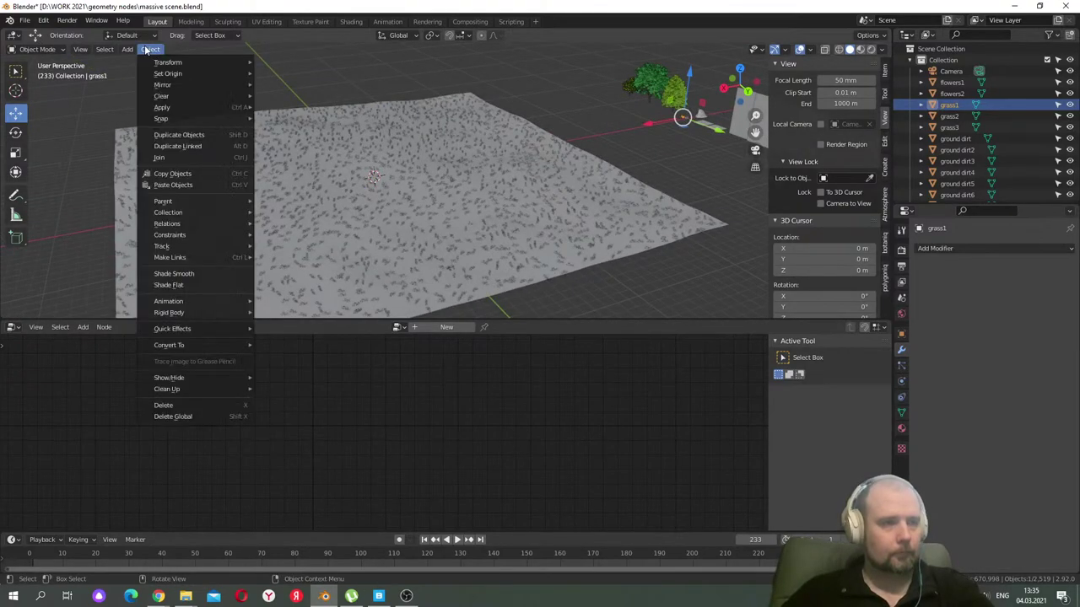
pyautogui.moveTo(188, 108)
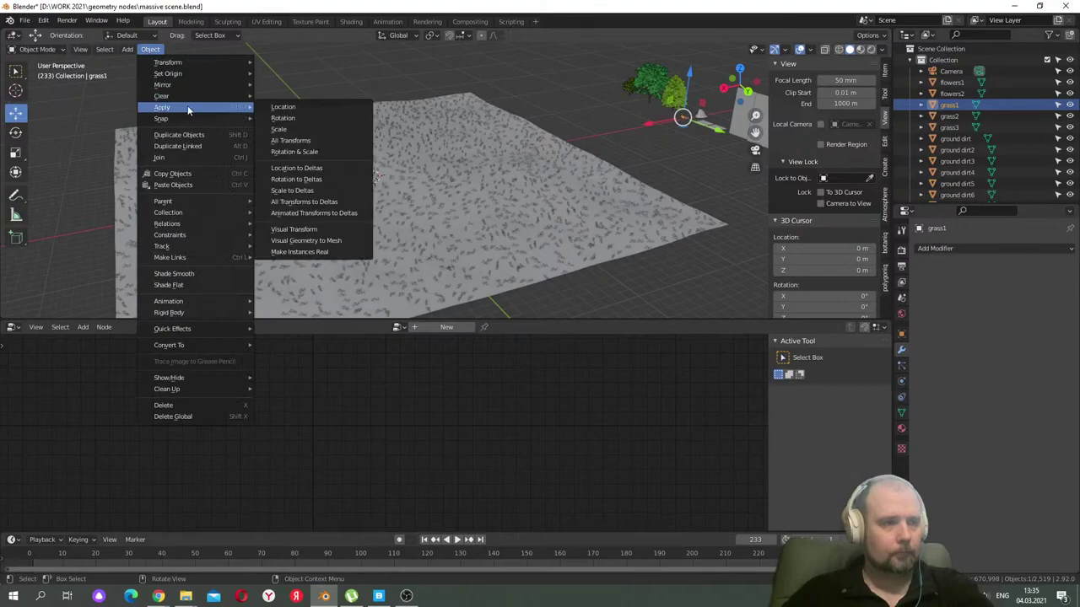
pyautogui.click(300, 119)
pyautogui.scroll(8, 420, 204)
pyautogui.scroll(6, 439, 188)
pyautogui.moveTo(420, 204); pyautogui.dragTo(474, 202, button='middle')
pyautogui.scroll(-12, 439, 187)
pyautogui.scroll(-3, 474, 202)
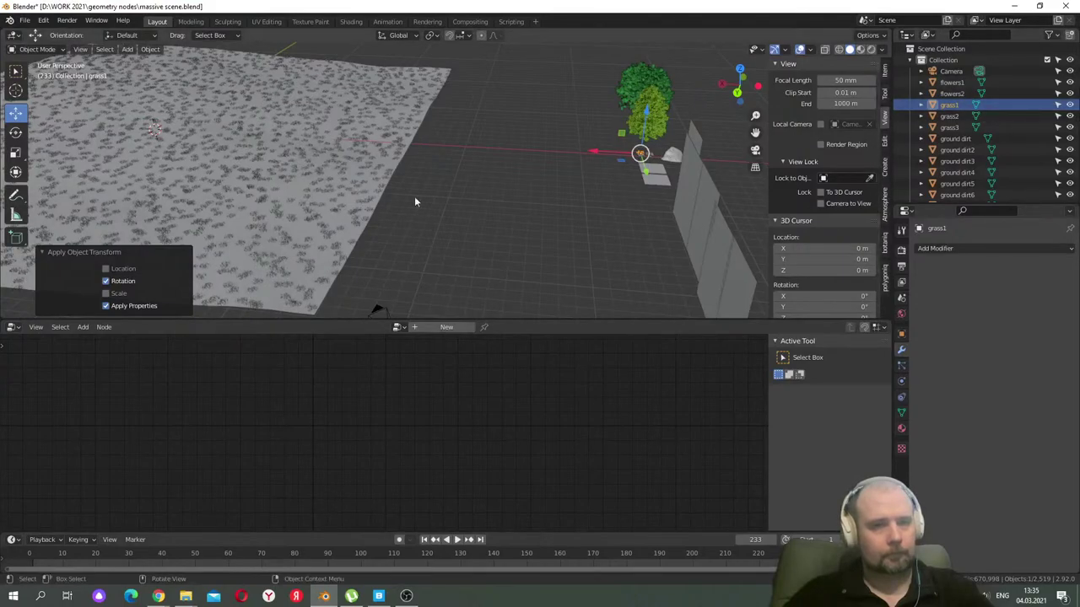
# - Select the ground geo 1 terrain and move the Group Output node away from Point Instance to make room
pyautogui.click(306, 224)
pyautogui.scroll(-3, 488, 430)
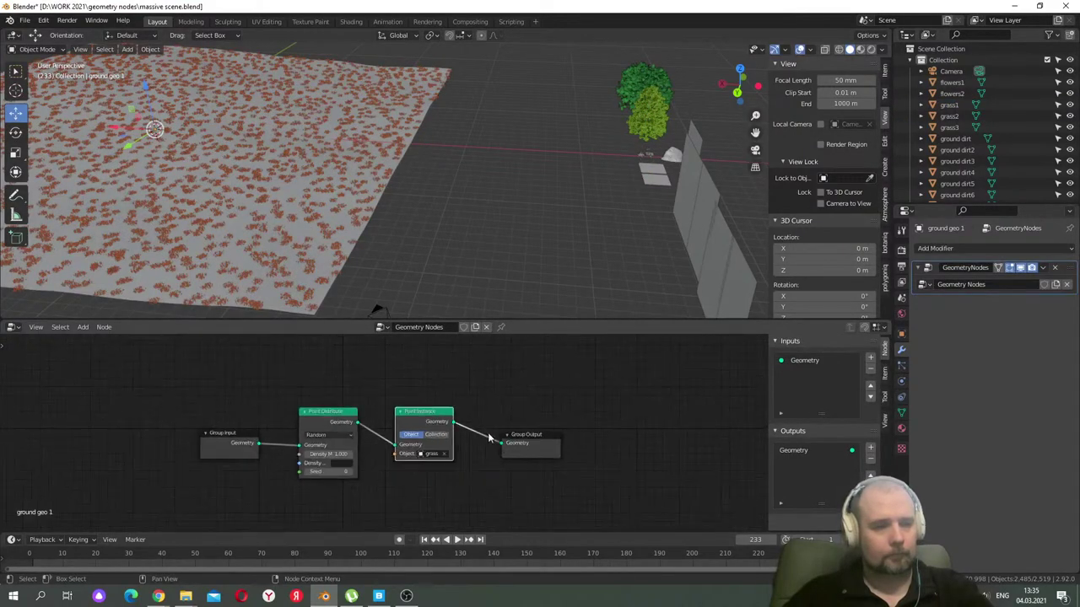
pyautogui.click(498, 427)
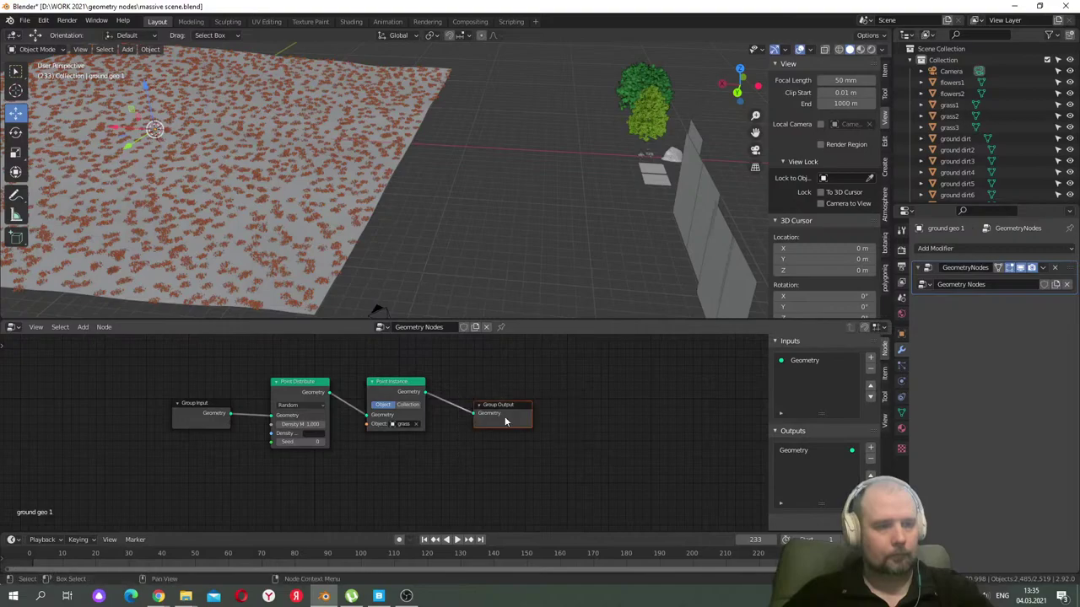
pyautogui.moveTo(507, 408); pyautogui.dragTo(592, 408)
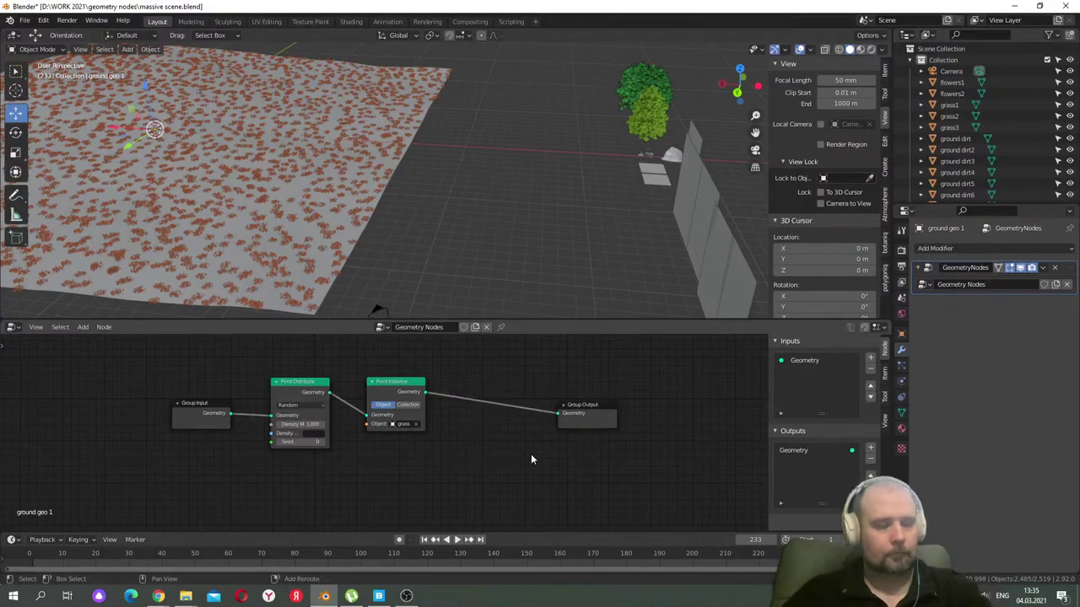
# - Try randomizing the scale attribute with an Attribute Randomize node after Point Instance, raising Max to 14.1, and remove the node
pyautogui.hotkey('shift', 'a')
pyautogui.moveTo(532, 473)
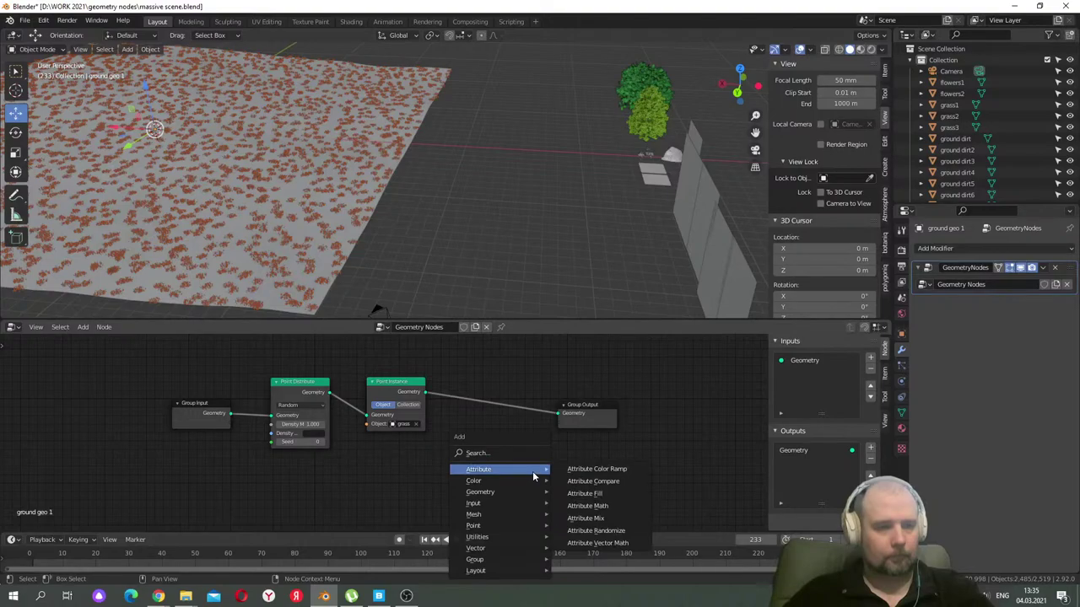
pyautogui.click(596, 531)
pyautogui.click(464, 382)
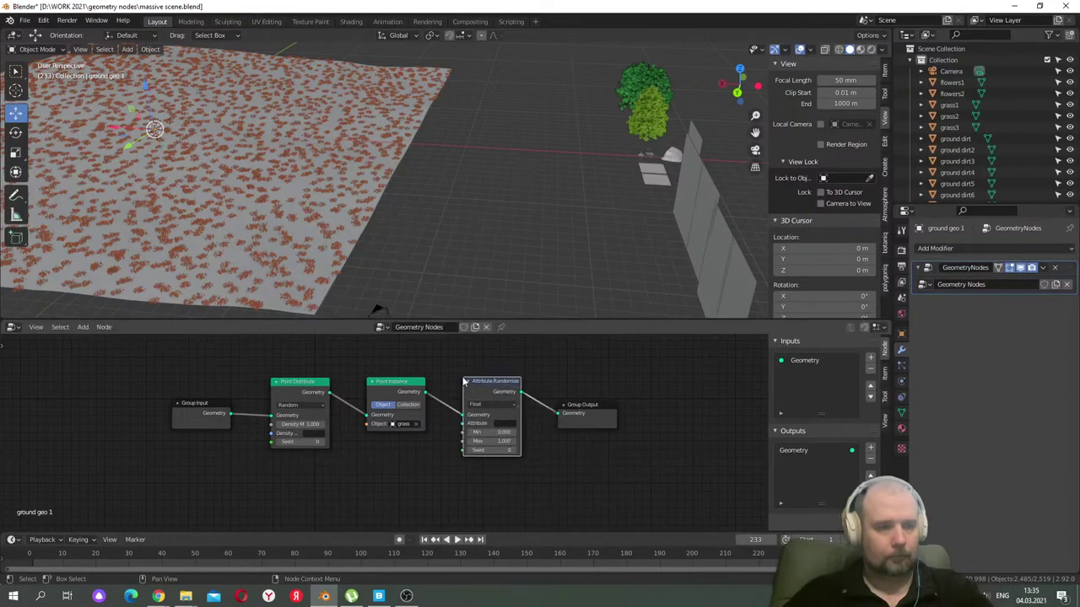
pyautogui.press('Home')
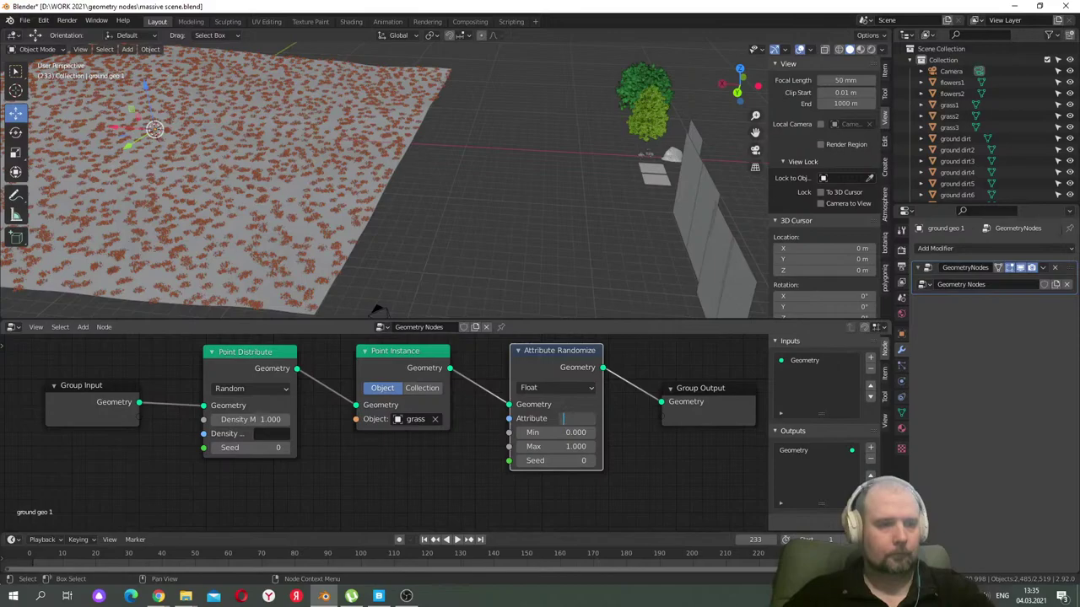
pyautogui.write('scale')
pyautogui.press('Return')
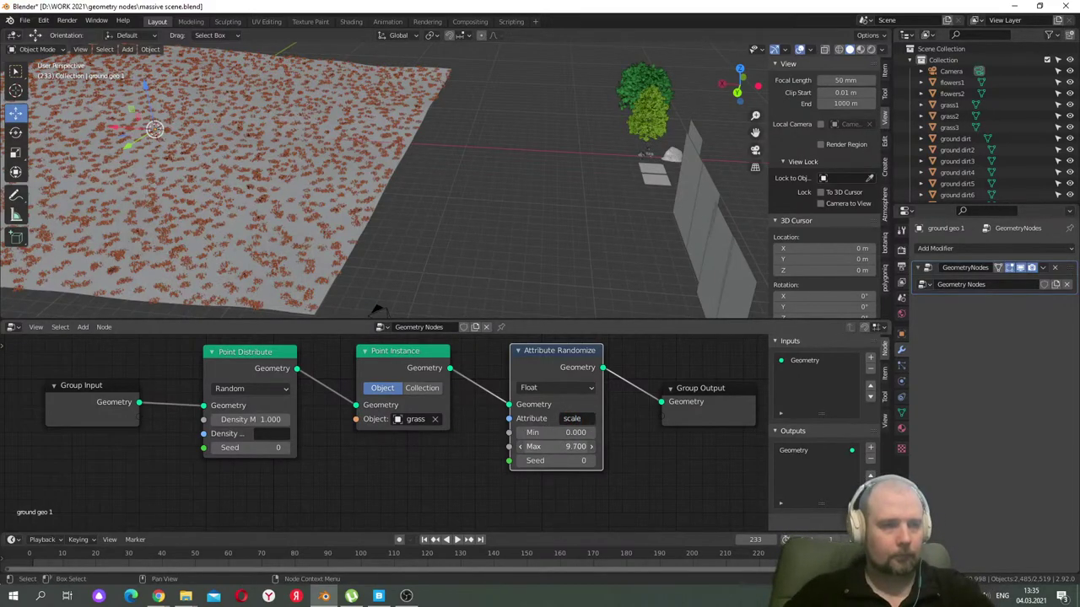
pyautogui.moveTo(565, 346); pyautogui.dragTo(537, 377)
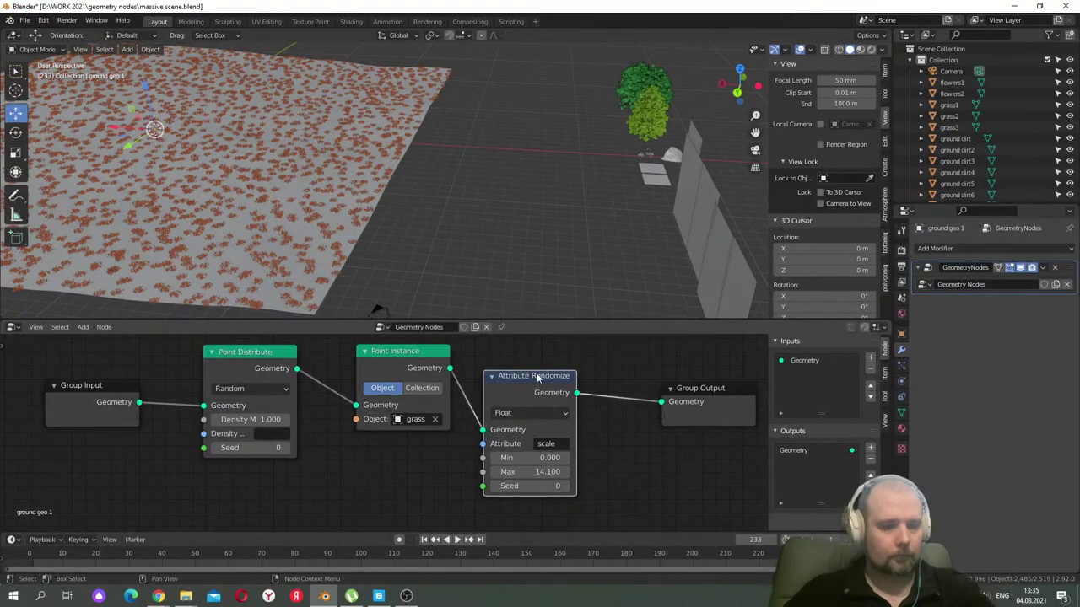
pyautogui.hotkey('ctrl', 'x')
# - Insert an Attribute Randomize node between Point Distribute and Point Instance and set its attribute to scale
pyautogui.moveTo(404, 355); pyautogui.dragTo(580, 377)
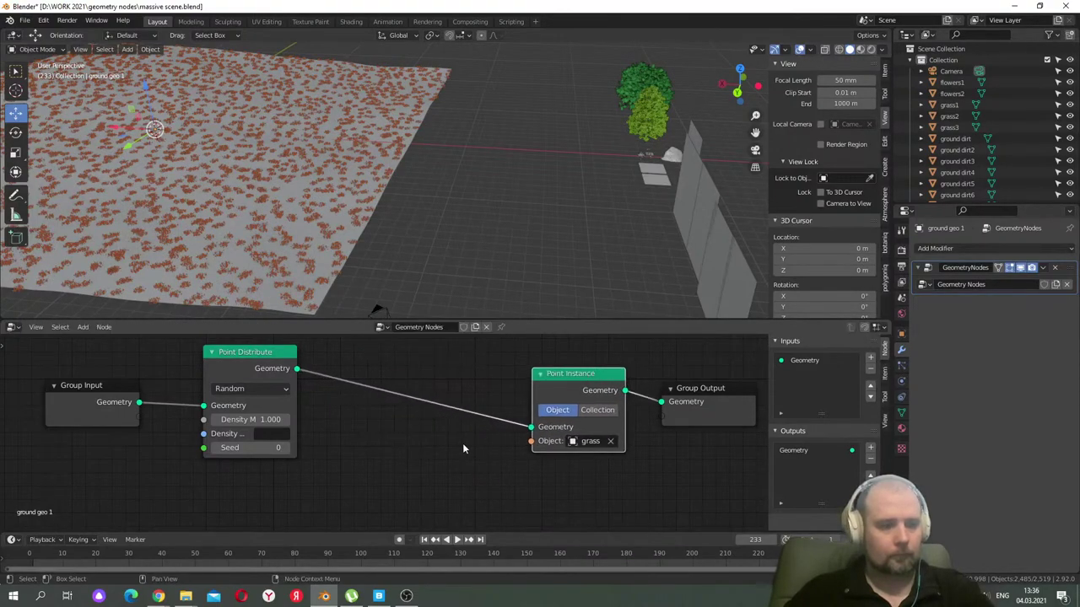
pyautogui.hotkey('ctrl', 'v')
pyautogui.hotkey('shift', 'a')
pyautogui.moveTo(424, 414)
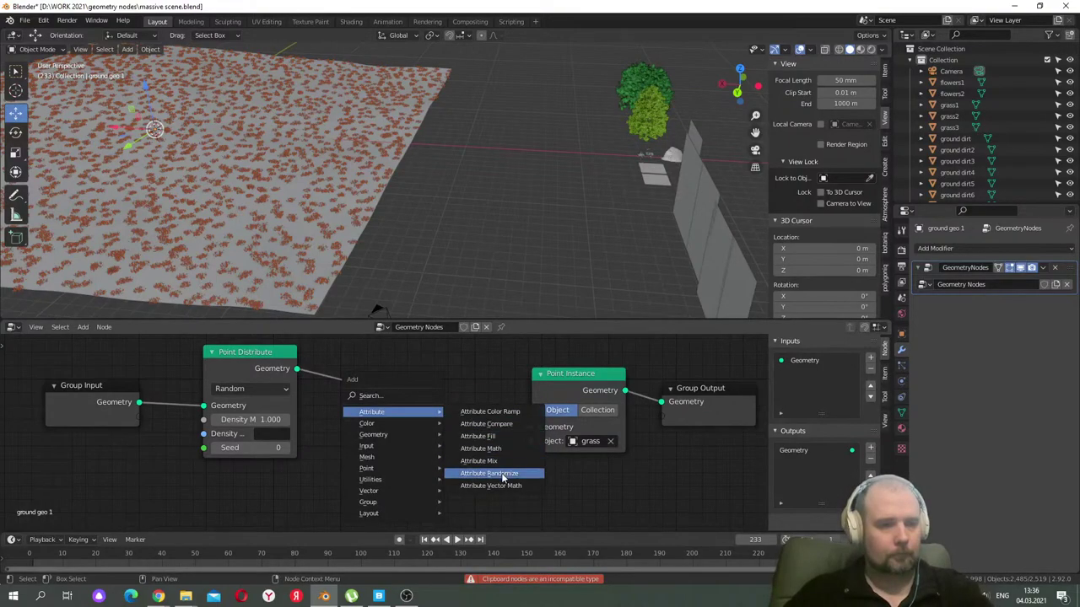
pyautogui.click(489, 474)
pyautogui.click(377, 358)
pyautogui.click(439, 434)
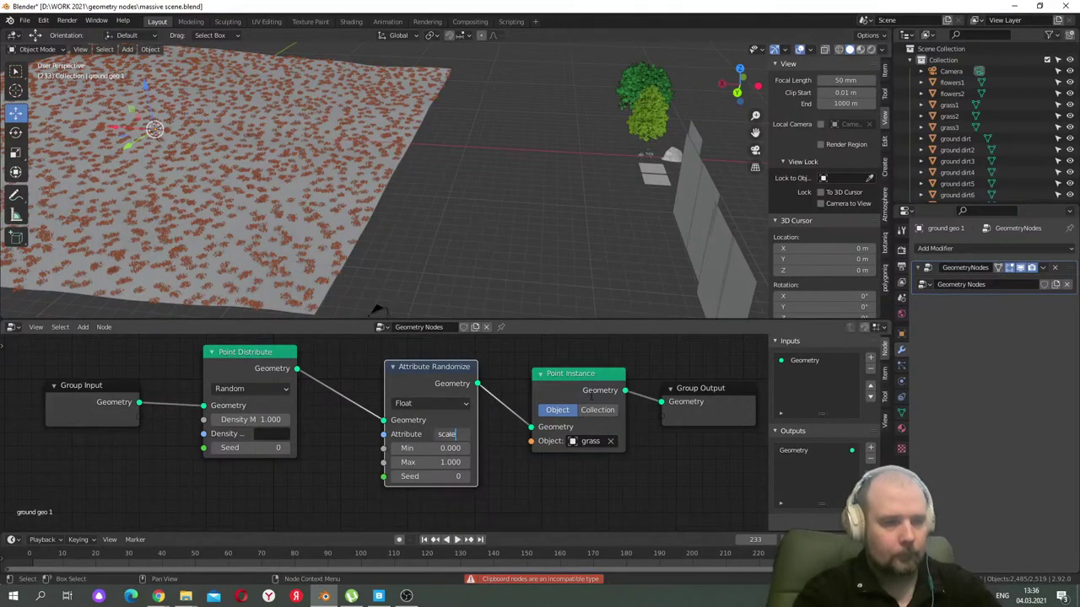
pyautogui.press('Return')
# - Set the scale randomization's Max to 1.8 and check the varied clump sizes on the terrain
pyautogui.moveTo(433, 462)
pyautogui.mouseDown()
pyautogui.moveTo(466, 463)
pyautogui.moveTo(447, 462)
pyautogui.mouseUp()
pyautogui.moveTo(300, 233); pyautogui.dragTo(491, 234, button='middle')
pyautogui.scroll(5, 370, 221)
pyautogui.scroll(-4, 376, 222)
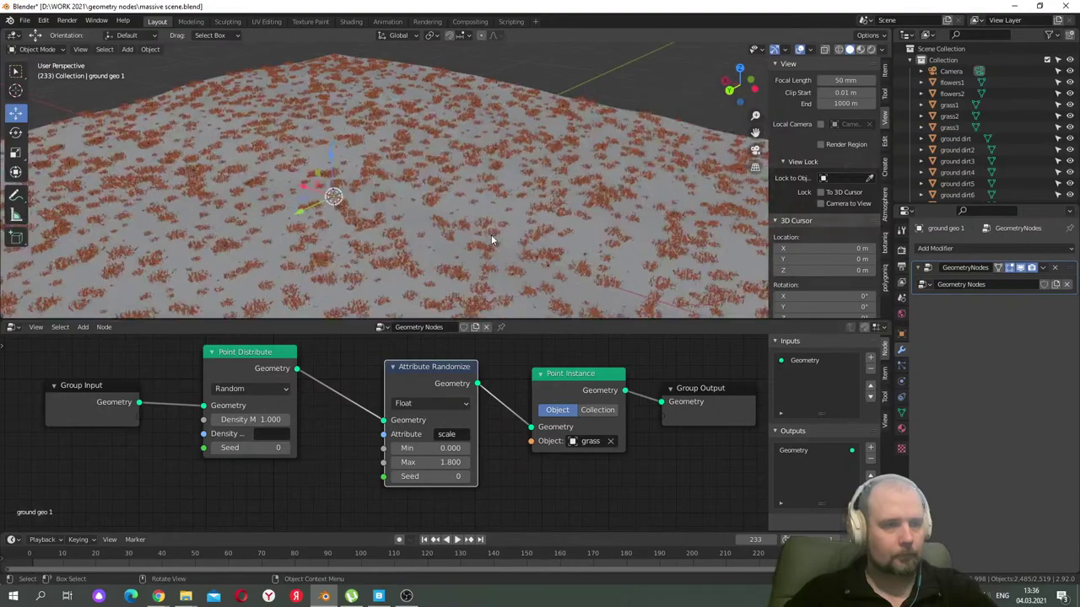
# - Switch the viewport to Material Preview shading, deselect the terrain and inspect the scattered grass
pyautogui.click(860, 49)
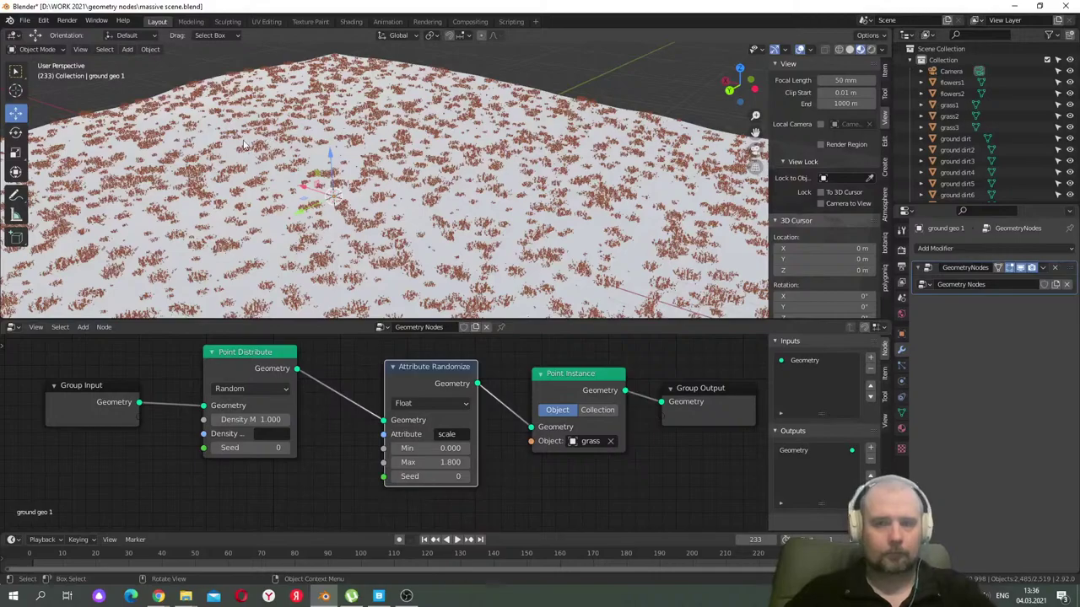
pyautogui.moveTo(577, 167); pyautogui.dragTo(552, 106, button='middle')
pyautogui.click(567, 132)
pyautogui.scroll(-10, 540, 93)
pyautogui.scroll(-4, 1015, 119)
pyautogui.moveTo(519, 201)
pyautogui.mouseDown(button='middle')
pyautogui.moveTo(514, 164)
pyautogui.moveTo(515, 221)
pyautogui.mouseUp(button='middle')
pyautogui.scroll(5, 515, 220)
pyautogui.scroll(-5, 518, 216)
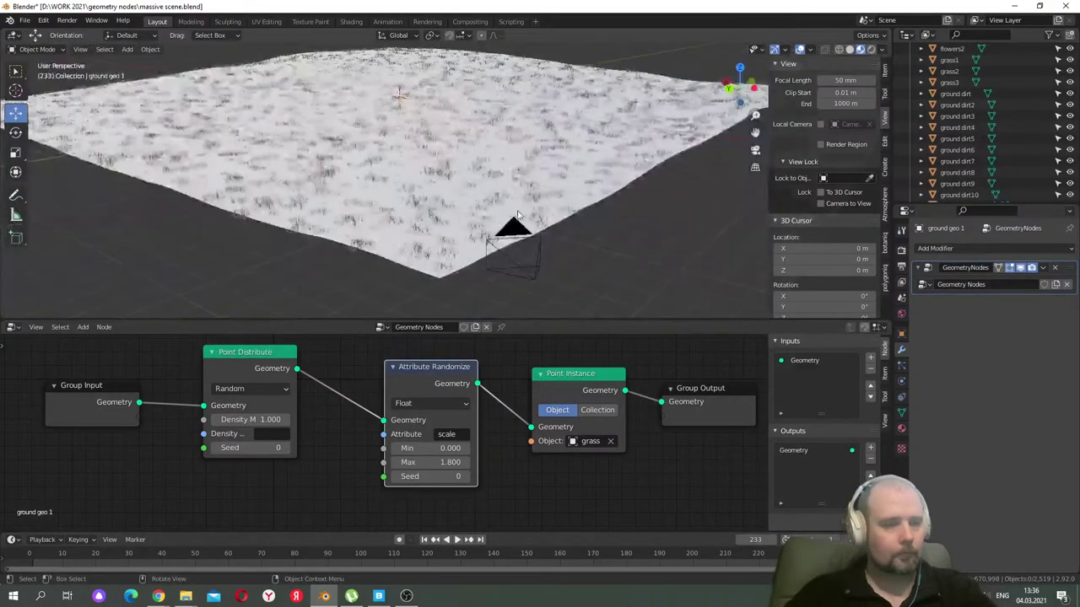
# - Move Group Output farther away and duplicate the Point Distribute, Attribute Randomize and Point Instance nodes below the originals
pyautogui.scroll(-4, 619, 404)
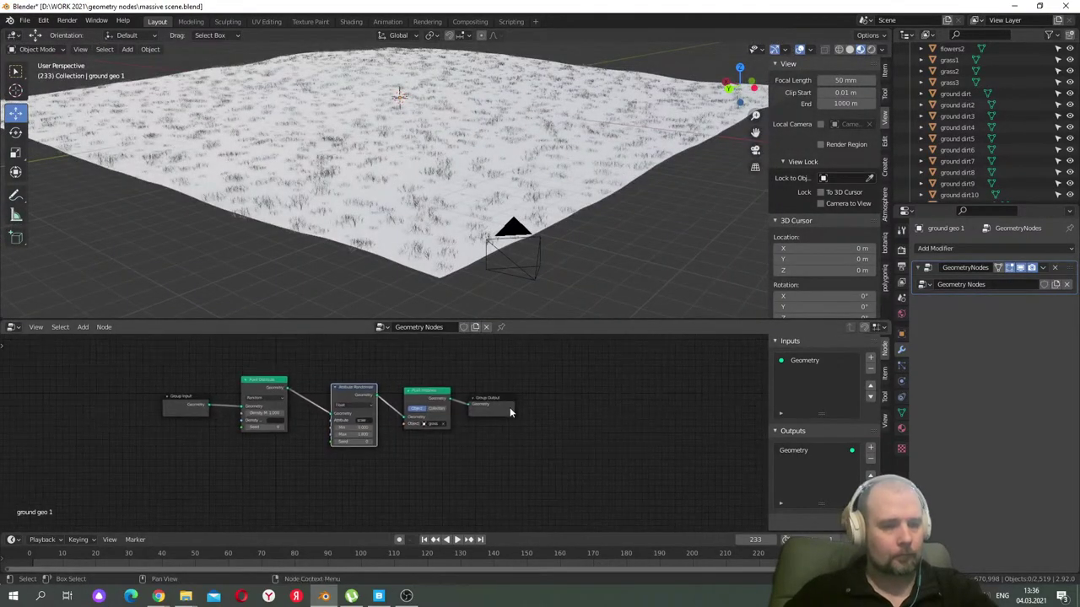
pyautogui.scroll(1, 537, 440)
pyautogui.moveTo(520, 394); pyautogui.dragTo(642, 396)
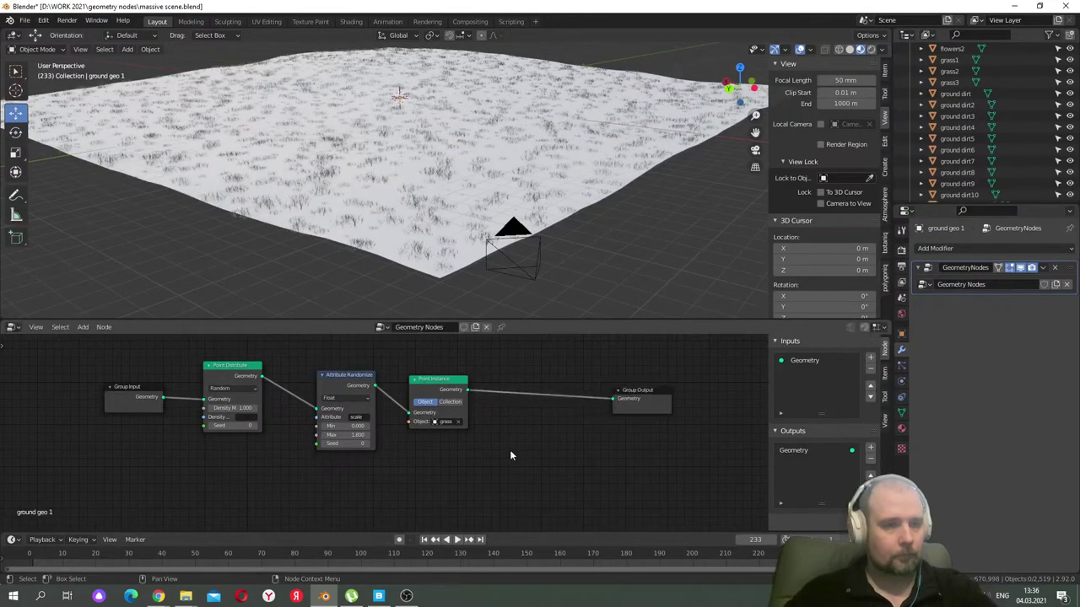
pyautogui.moveTo(481, 411); pyautogui.dragTo(488, 426, button='middle')
pyautogui.moveTo(513, 358); pyautogui.dragTo(201, 493)
pyautogui.keyDown('shift'); pyautogui.scroll(-2, 412, 435); pyautogui.keyUp('shift')
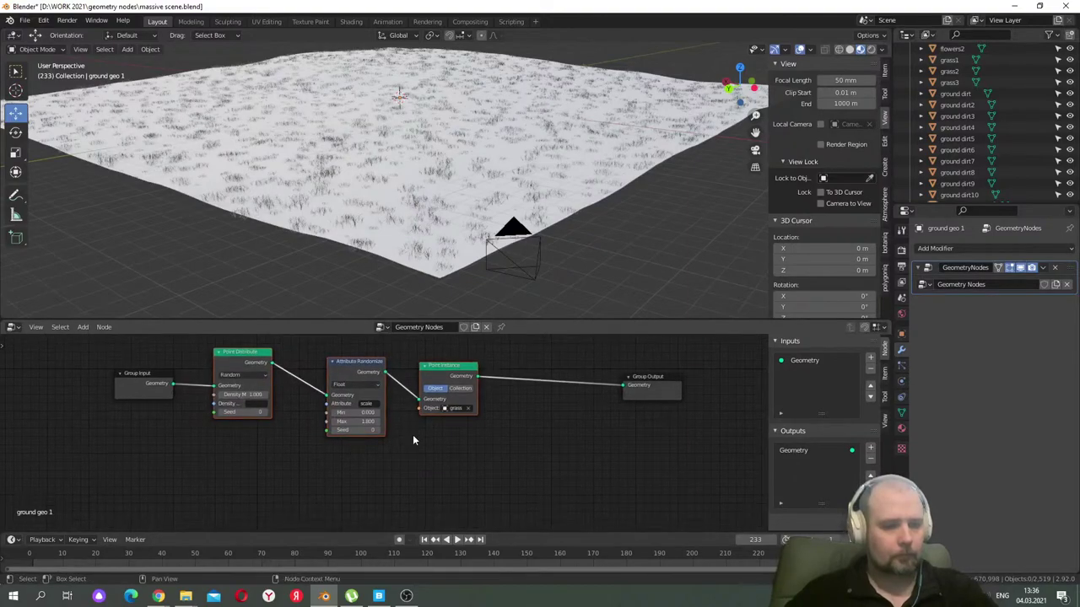
pyautogui.hotkey('shift', 'd')
pyautogui.click(360, 464)
pyautogui.moveTo(383, 448); pyautogui.dragTo(523, 432, button='middle')
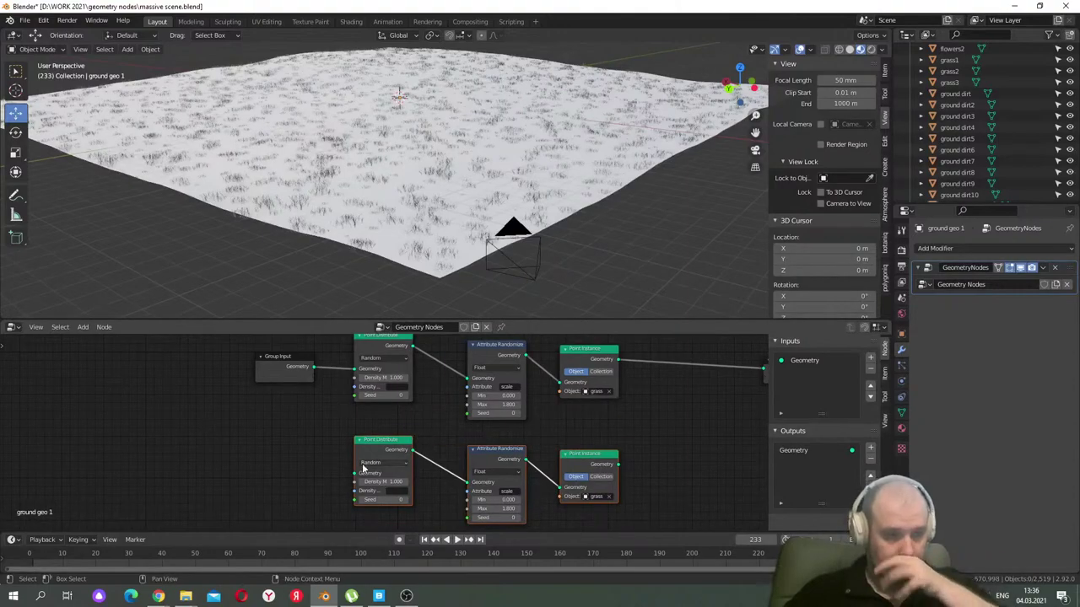
# - Link Group Input to the duplicated Point Distribute and set the duplicated Point Instance's object to grass2
pyautogui.moveTo(355, 475); pyautogui.dragTo(316, 384)
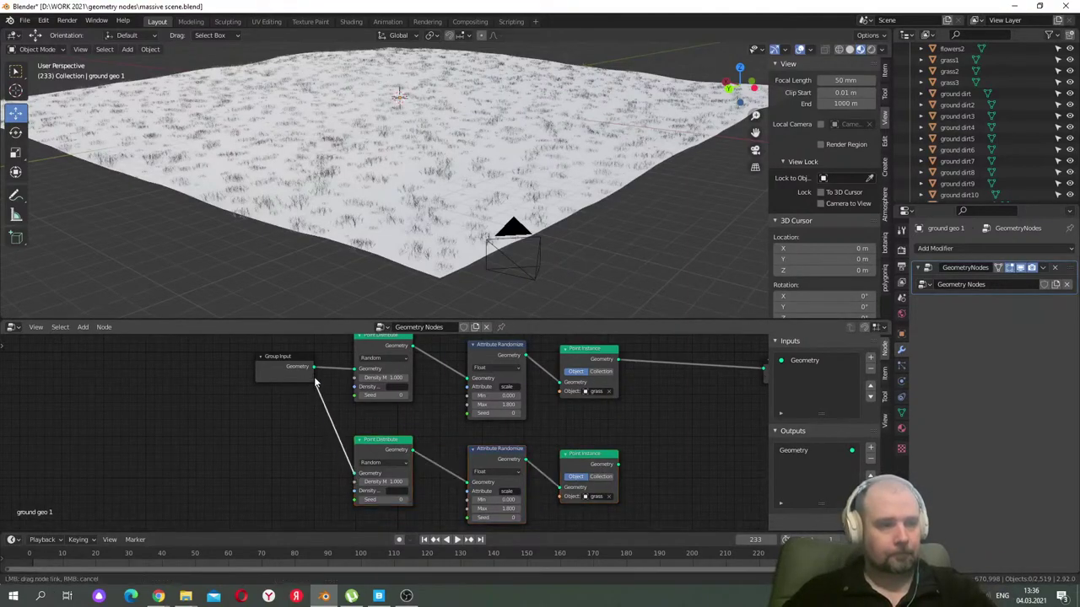
pyautogui.moveTo(646, 465); pyautogui.dragTo(533, 468, button='middle')
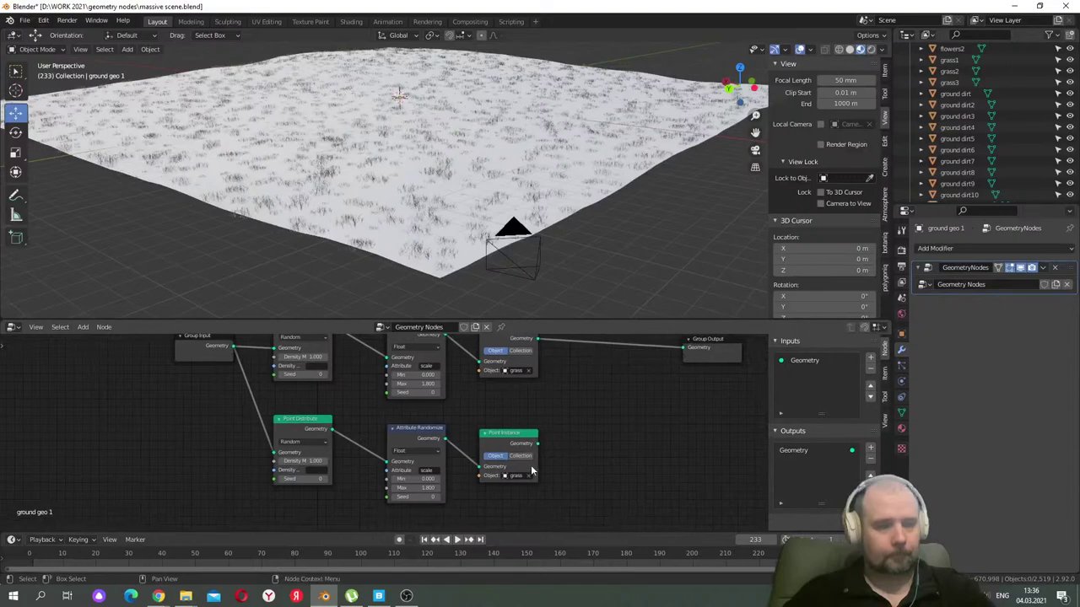
pyautogui.click(505, 478)
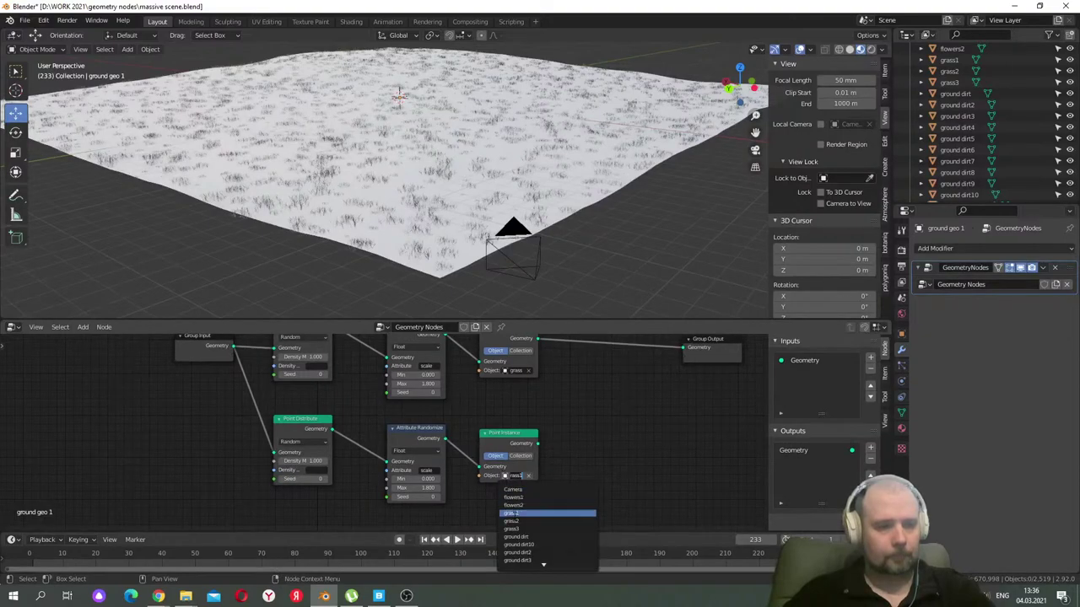
pyautogui.click(515, 520)
# - Link the duplicated Point Instance's geometry output to Group Output in place of the first branch
pyautogui.moveTo(608, 414); pyautogui.dragTo(530, 437, button='middle')
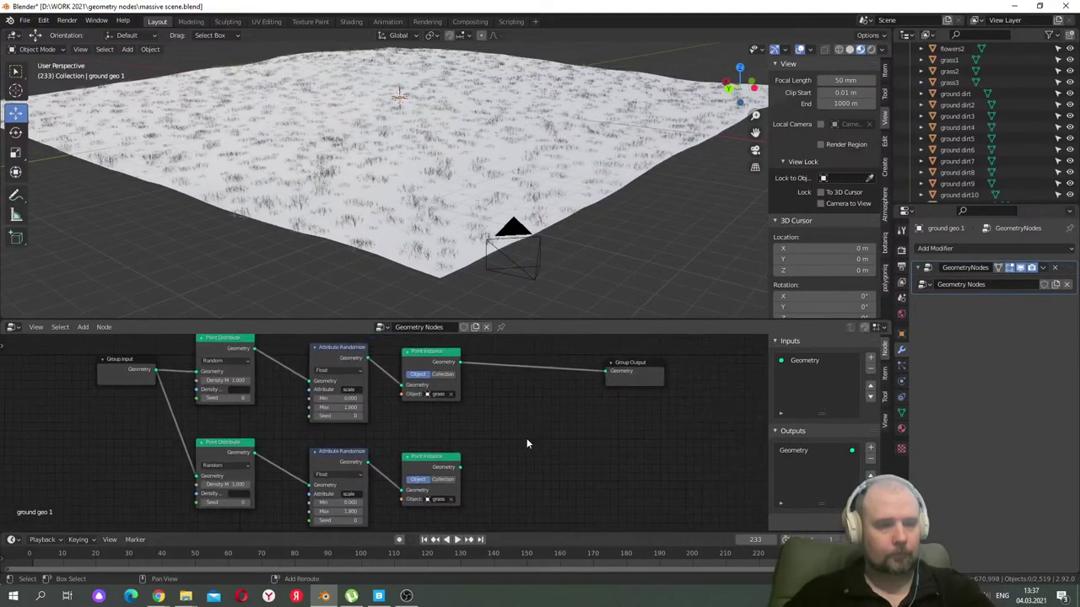
pyautogui.moveTo(461, 469); pyautogui.dragTo(550, 428)
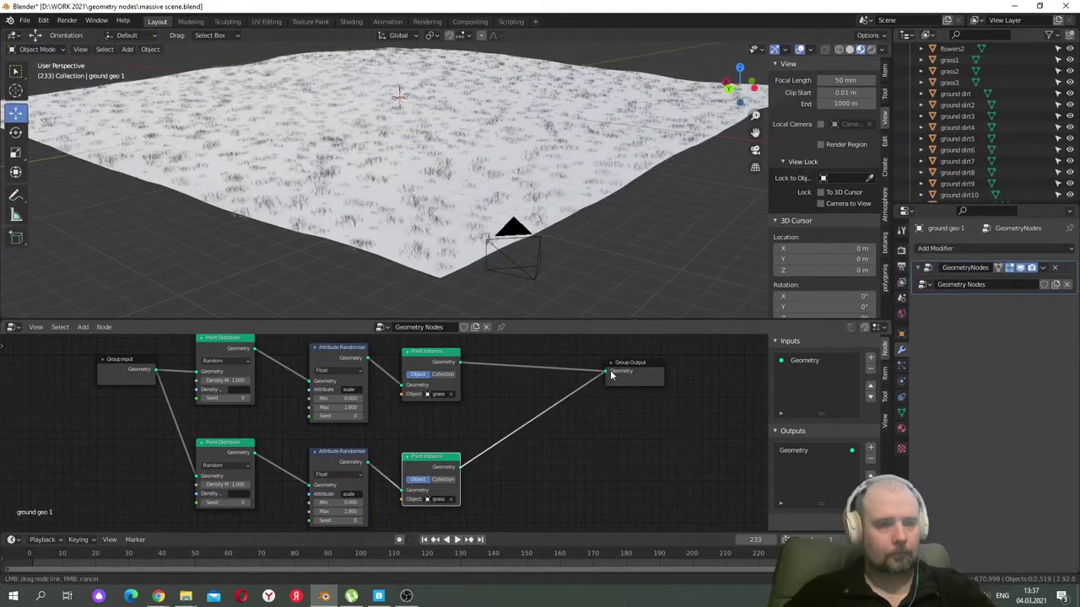
pyautogui.moveTo(611, 375); pyautogui.dragTo(607, 372)
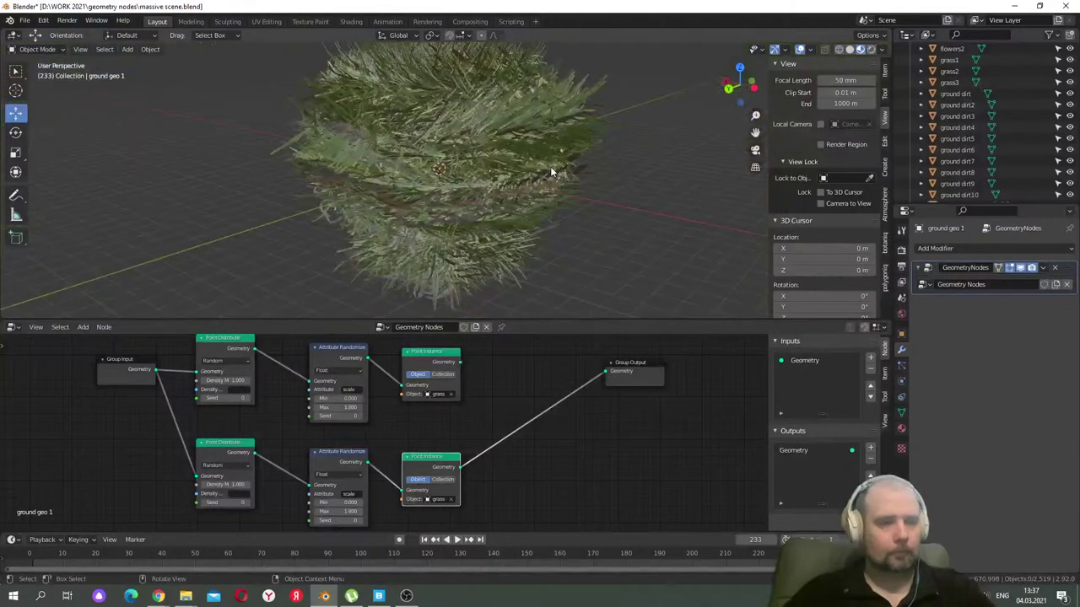
# - Select the grass2 object, apply its scale and rotation, and check its scattered clumps on the terrain
pyautogui.scroll(2, 971, 134)
pyautogui.click(954, 115)
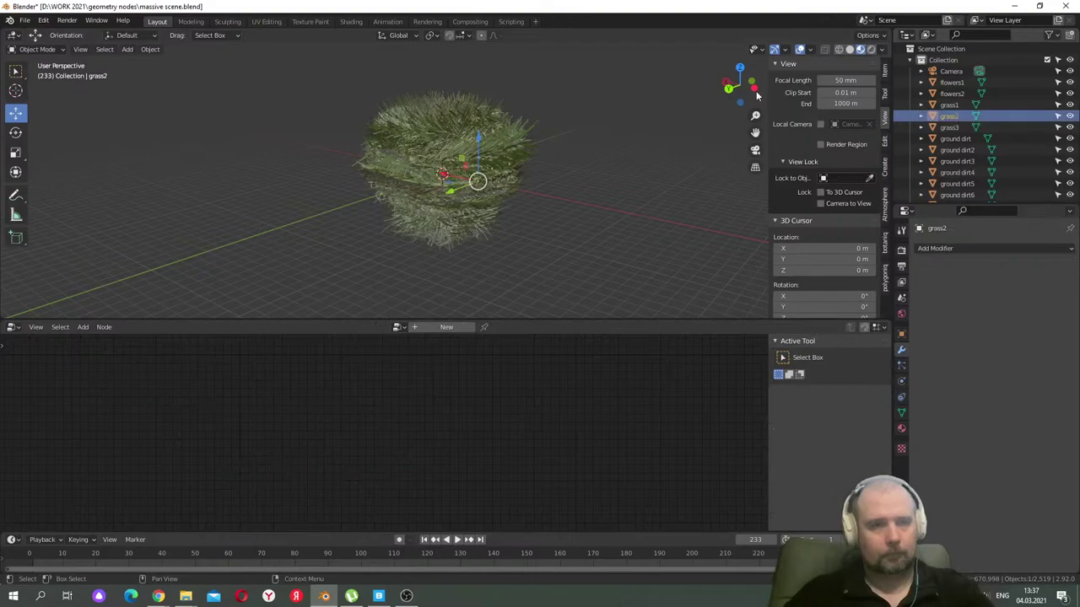
pyautogui.click(151, 49)
pyautogui.moveTo(183, 106)
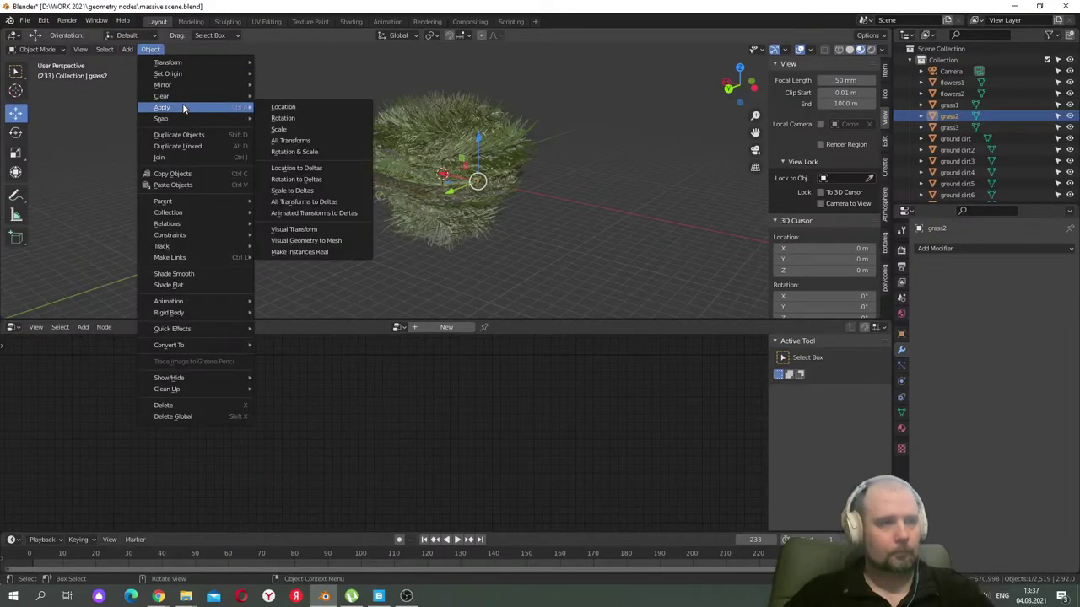
pyautogui.click(281, 129)
pyautogui.click(151, 49)
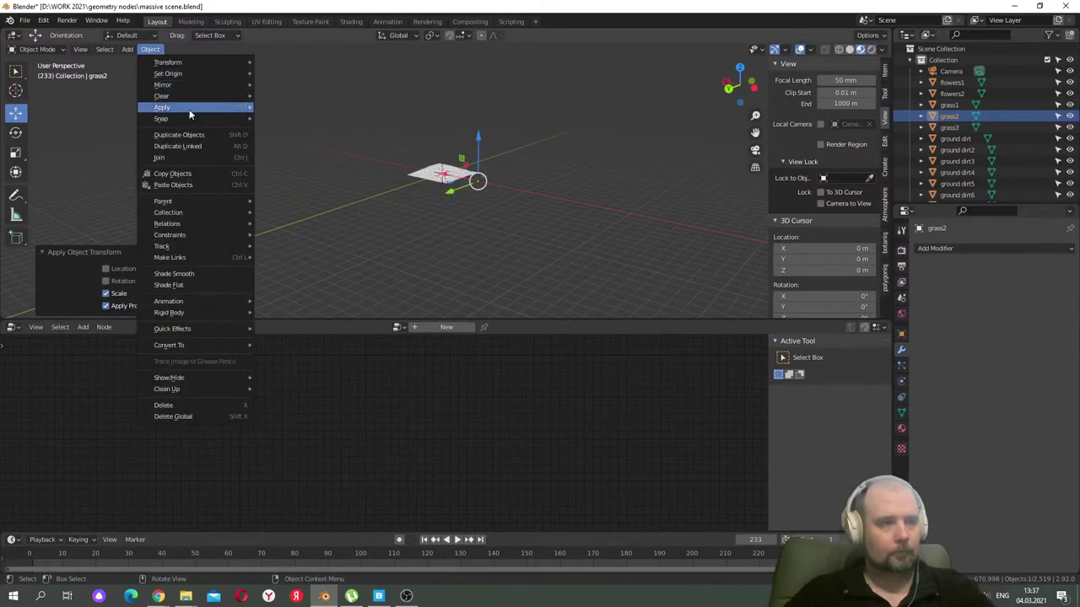
pyautogui.moveTo(192, 109)
pyautogui.click(281, 119)
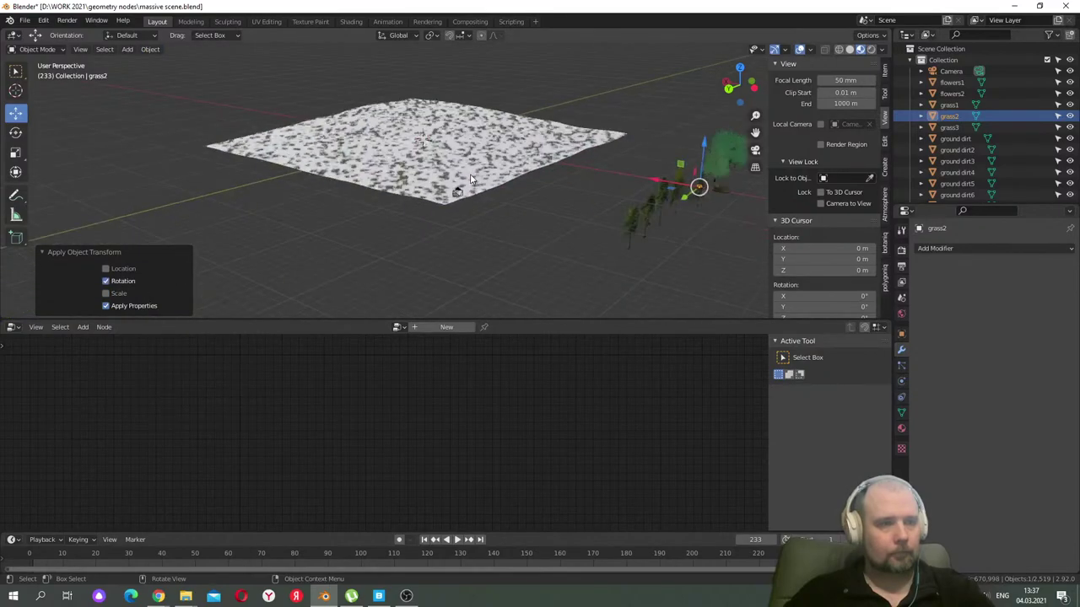
pyautogui.scroll(6, 472, 177)
pyautogui.scroll(-3, 473, 174)
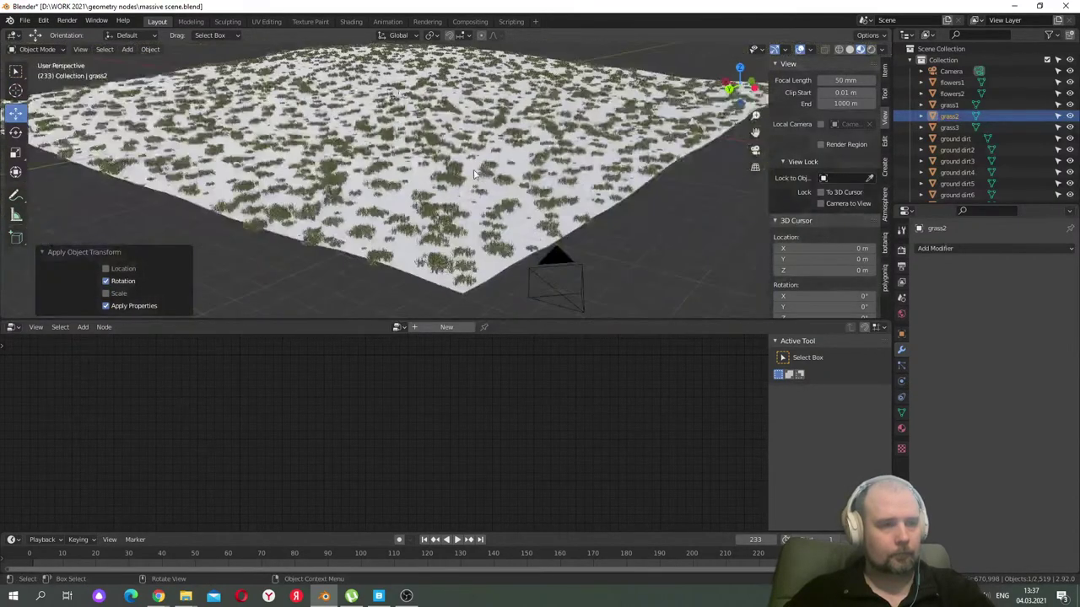
# - Set the seed of the terrain's second Point Distribute node to 32 and inspect the new grass2 distribution
pyautogui.click(496, 282)
pyautogui.scroll(2, 482, 378)
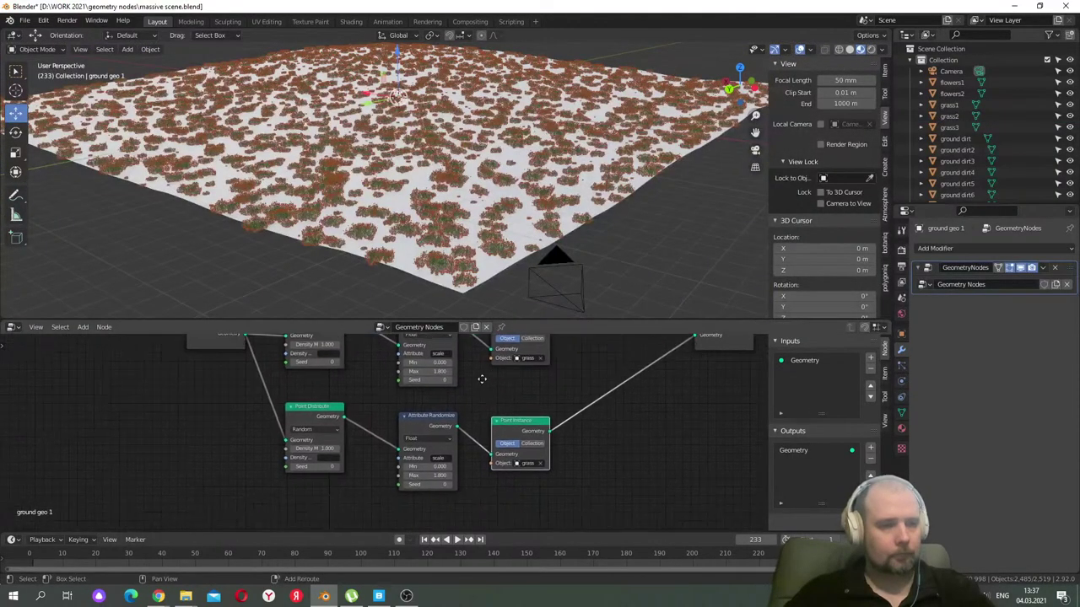
pyautogui.scroll(1, 482, 379)
pyautogui.moveTo(302, 472); pyautogui.dragTo(365, 473)
pyautogui.scroll(5, 402, 225)
pyautogui.scroll(-6, 402, 224)
pyautogui.scroll(5, 577, 248)
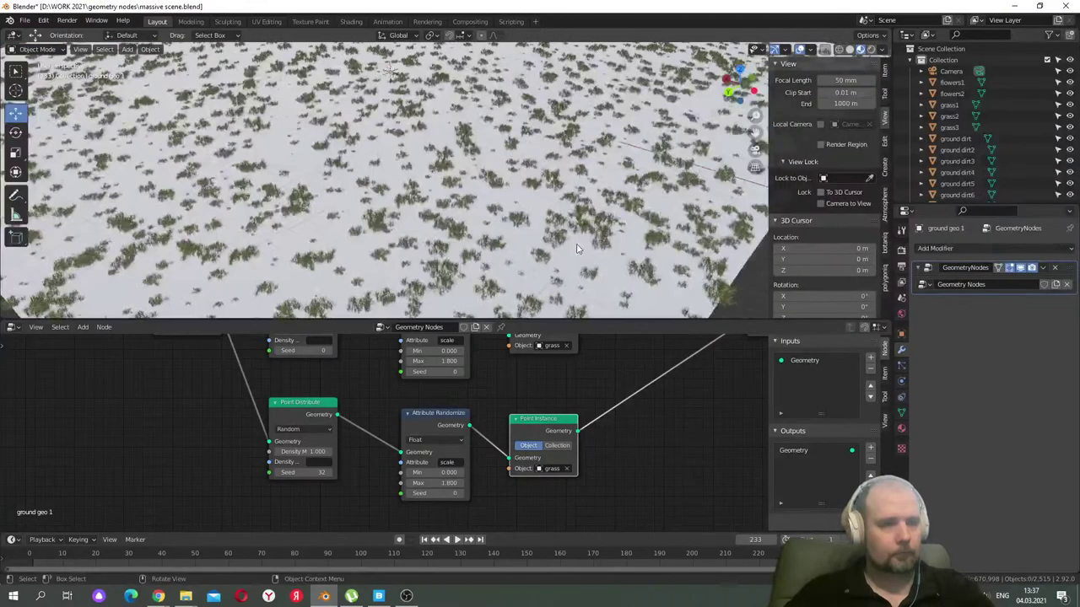
pyautogui.scroll(4, 577, 248)
pyautogui.moveTo(577, 248); pyautogui.dragTo(571, 205, button='middle')
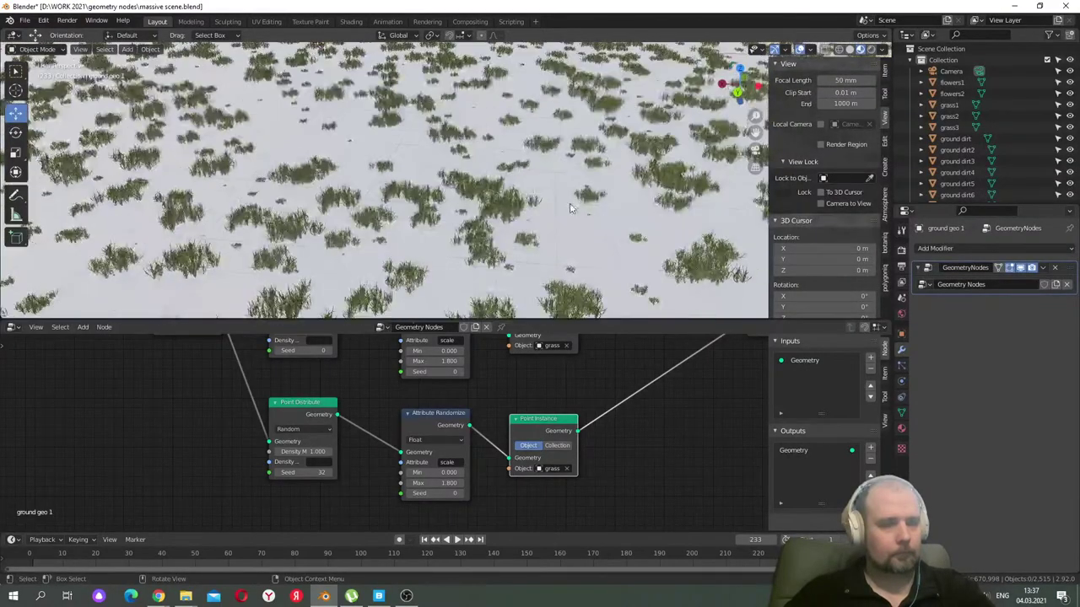
# - Raise the second Point Distribute node's maximum density to 3.1 and inspect the grass coverage up close and overall
pyautogui.moveTo(313, 452); pyautogui.dragTo(359, 452)
pyautogui.scroll(-8, 492, 143)
pyautogui.moveTo(490, 152)
pyautogui.mouseDown(button='middle')
pyautogui.moveTo(492, 113)
pyautogui.moveTo(486, 145)
pyautogui.mouseUp(button='middle')
pyautogui.scroll(8, 515, 181)
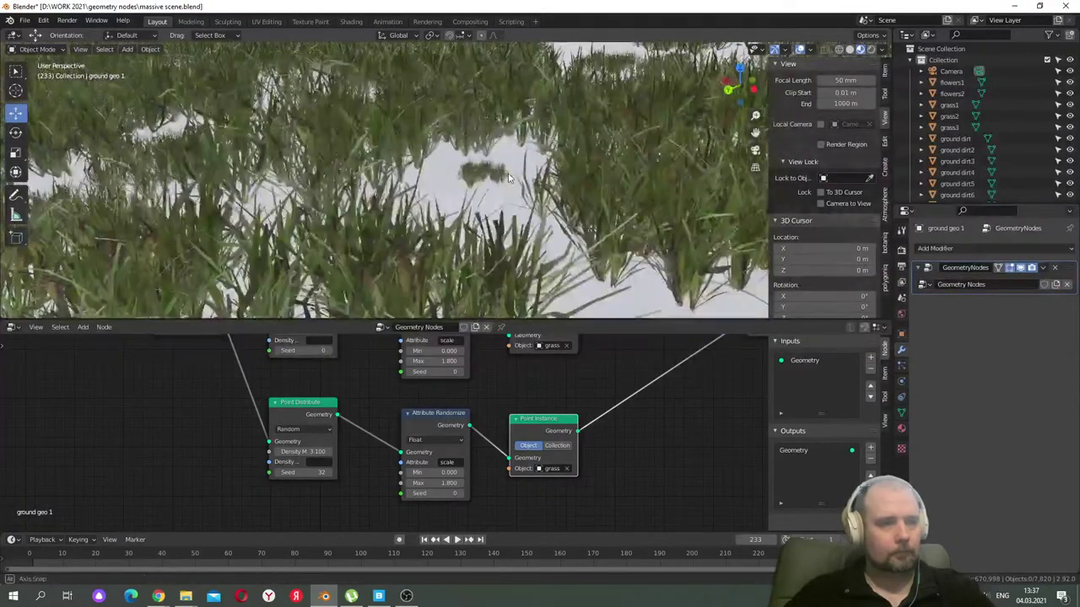
pyautogui.scroll(-7, 506, 179)
pyautogui.scroll(-8, 553, 189)
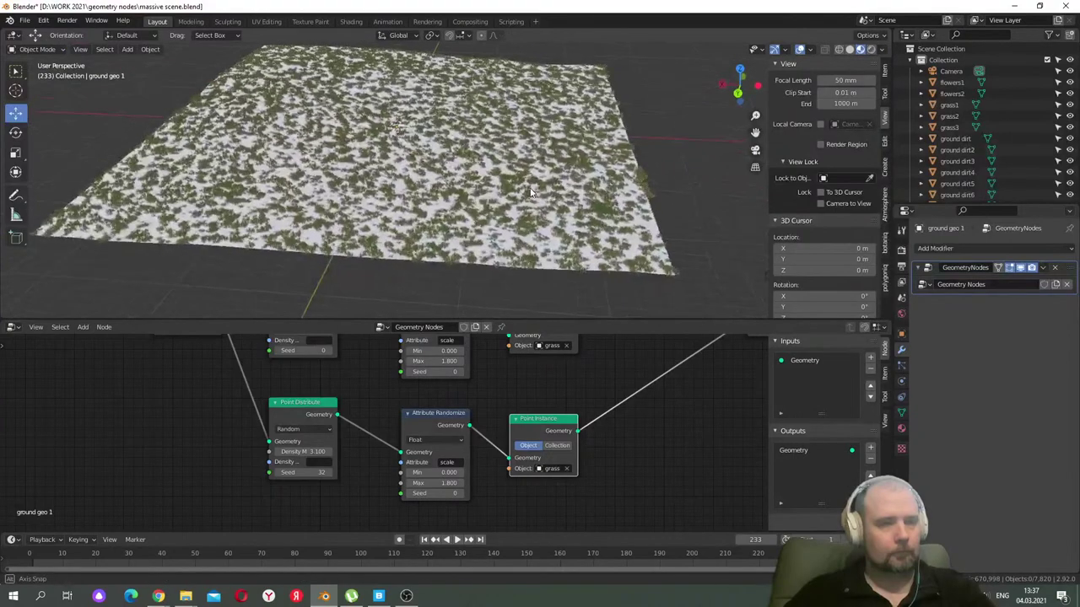
pyautogui.scroll(2, 561, 212)
pyautogui.moveTo(534, 209); pyautogui.dragTo(556, 206, button='middle')
pyautogui.scroll(7, 556, 207)
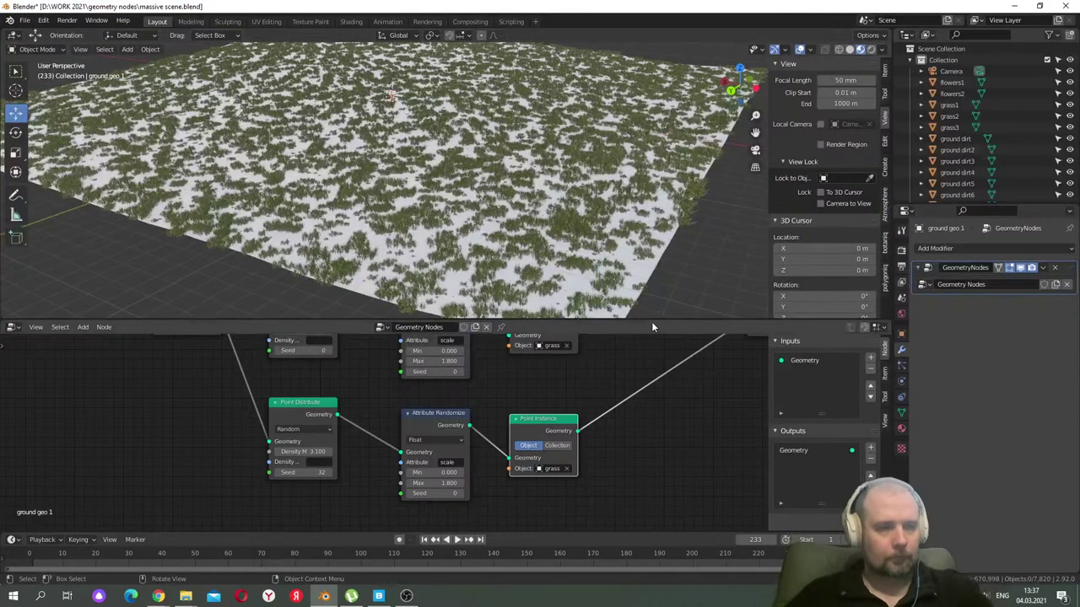
# - Duplicate the second branch's Point Distribute, Attribute Randomize and Point Instance nodes and place the copies below the originals
pyautogui.scroll(-4, 613, 420)
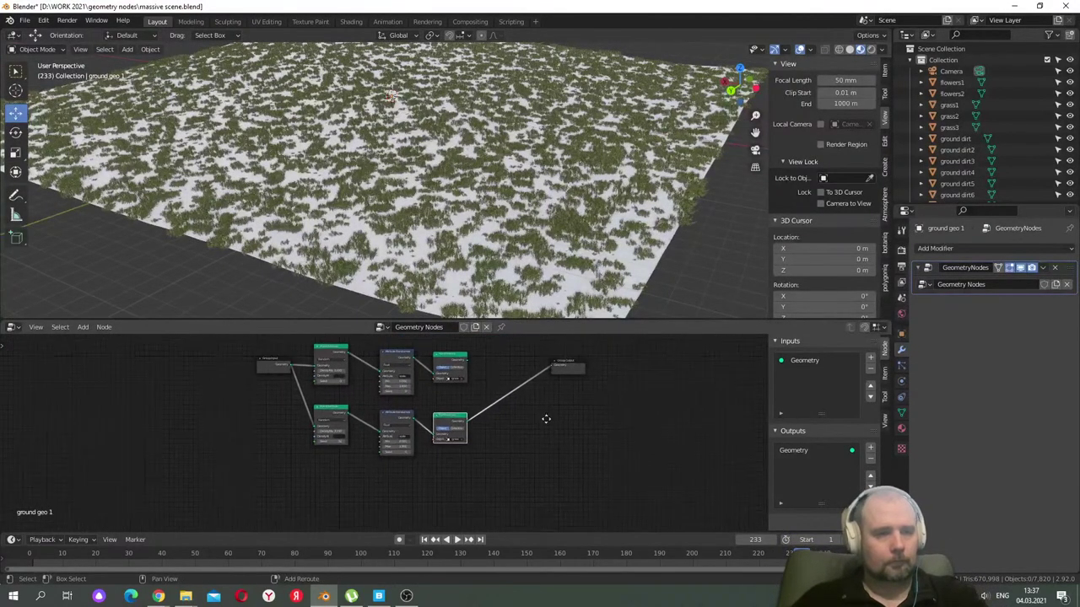
pyautogui.moveTo(487, 492); pyautogui.dragTo(265, 386)
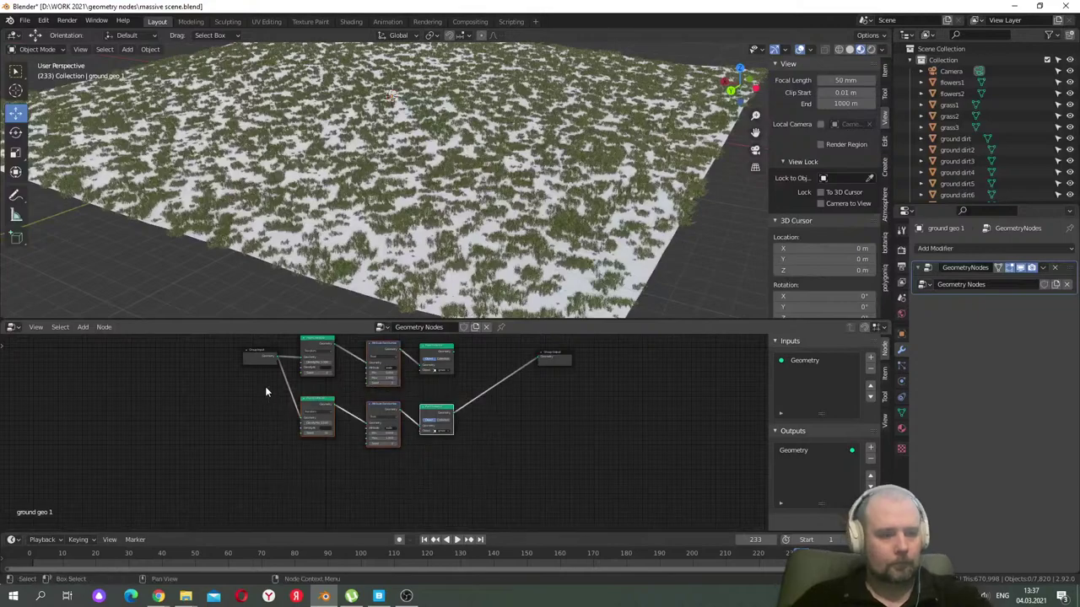
pyautogui.moveTo(446, 482); pyautogui.dragTo(277, 390)
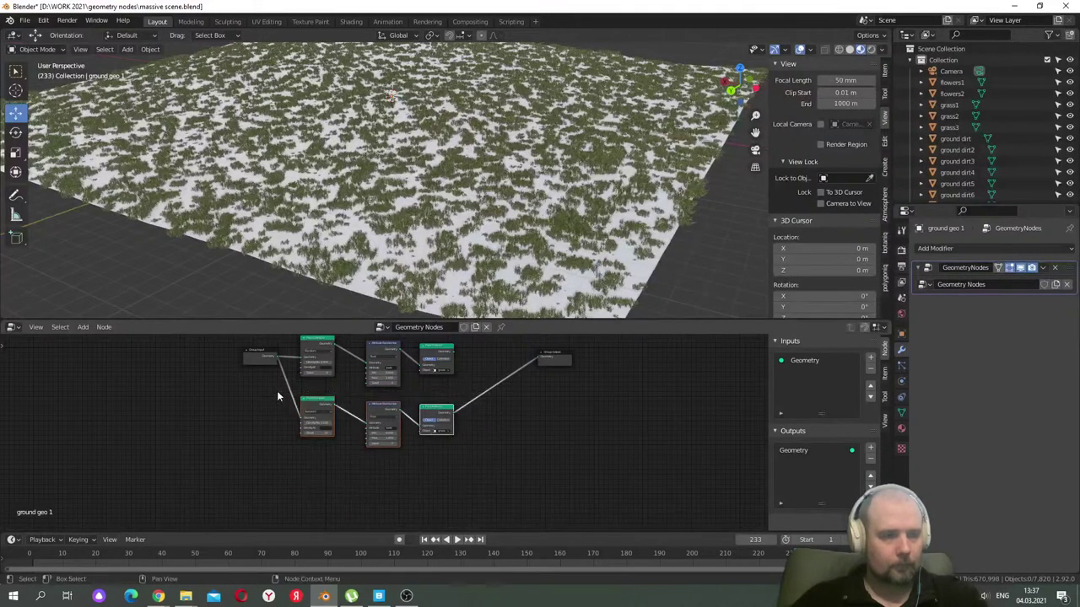
pyautogui.hotkey('shift', 'd')
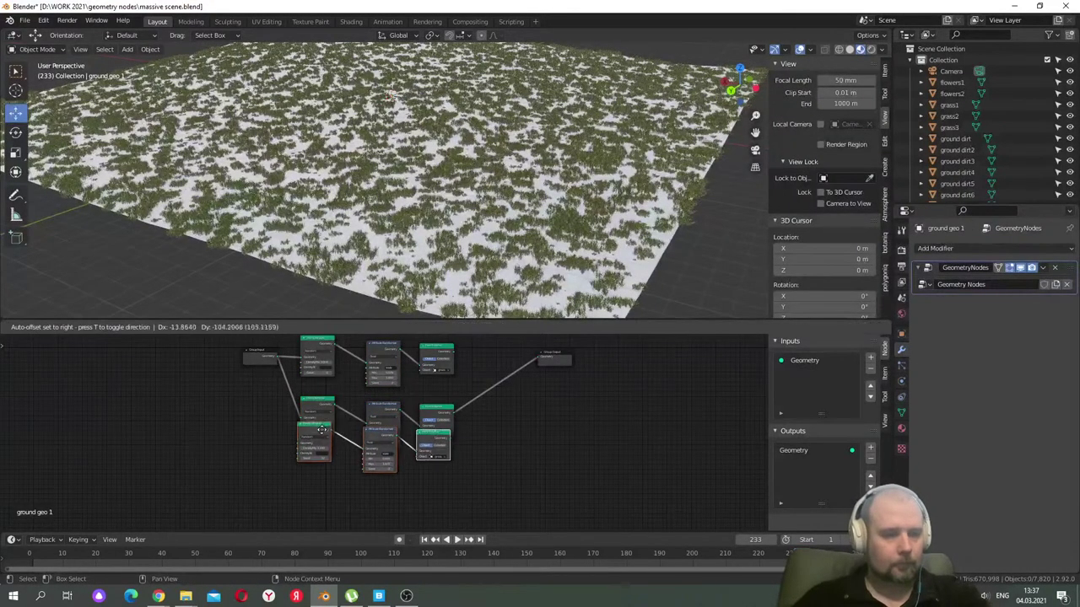
pyautogui.click(327, 461)
# - Link Group Input to the third Point Distribute node and the third Point Instance's geometry output to Group Output
pyautogui.moveTo(338, 433); pyautogui.dragTo(436, 398, button='middle')
pyautogui.moveTo(366, 408); pyautogui.dragTo(372, 433, button='middle')
pyautogui.click(372, 432)
pyautogui.moveTo(381, 357); pyautogui.dragTo(337, 365)
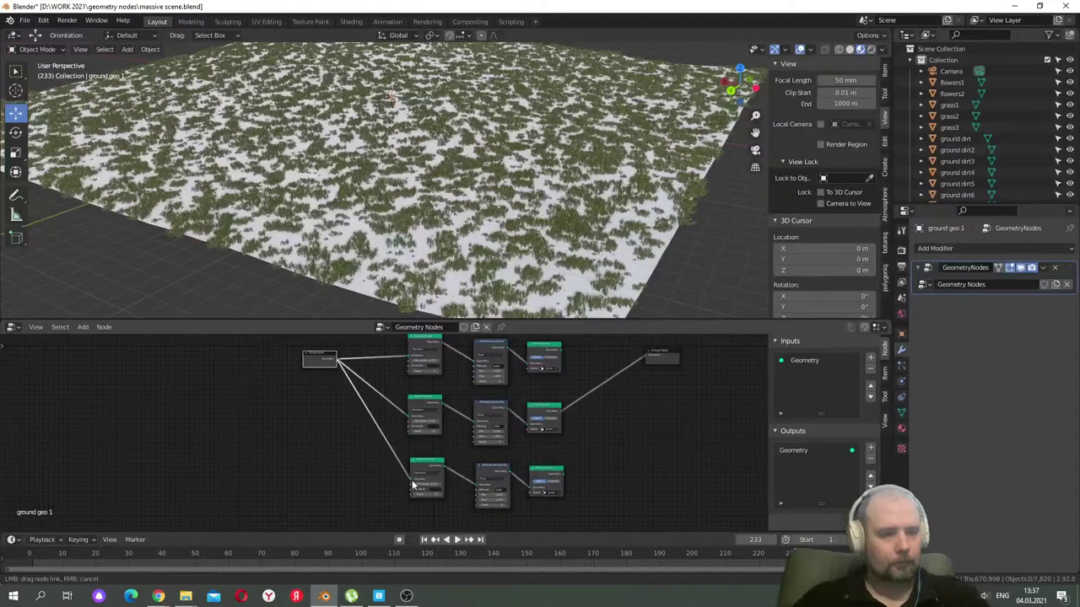
pyautogui.moveTo(666, 420); pyautogui.dragTo(564, 446, button='middle')
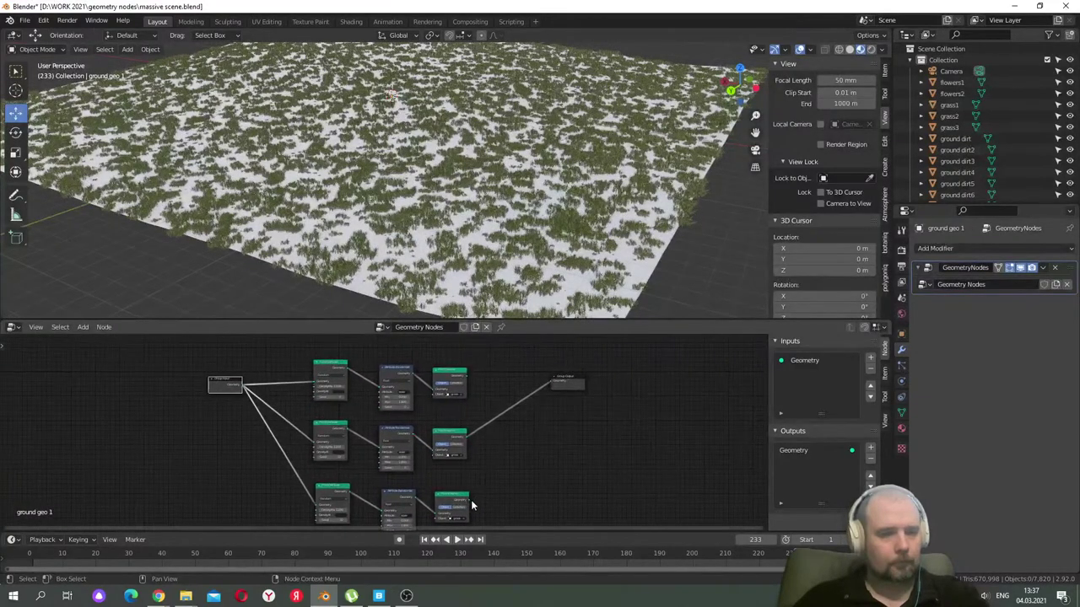
pyautogui.moveTo(468, 500); pyautogui.dragTo(550, 383)
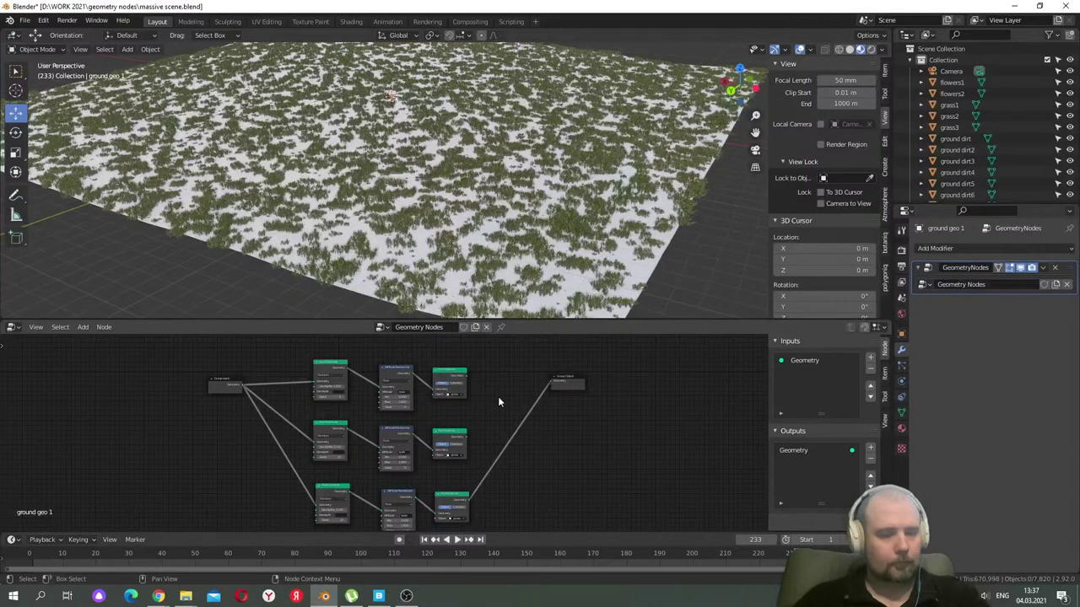
# - Enlarge the node editor area and add a Join Geometry node between the first Point Instance and Group Output
pyautogui.moveTo(548, 437); pyautogui.dragTo(500, 445, button='middle')
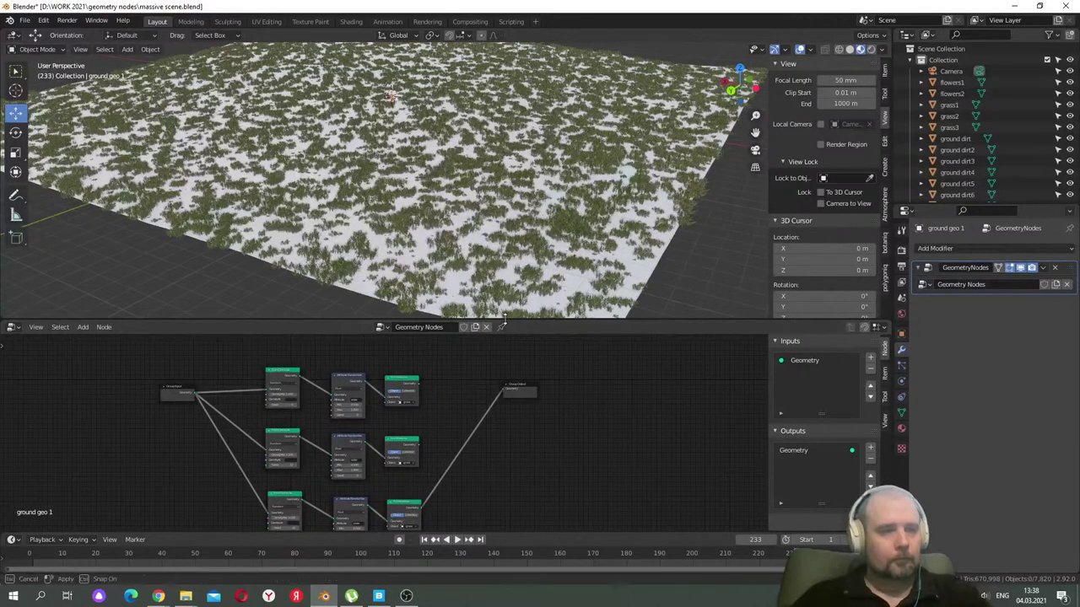
pyautogui.moveTo(503, 322); pyautogui.dragTo(511, 271)
pyautogui.scroll(1, 531, 436)
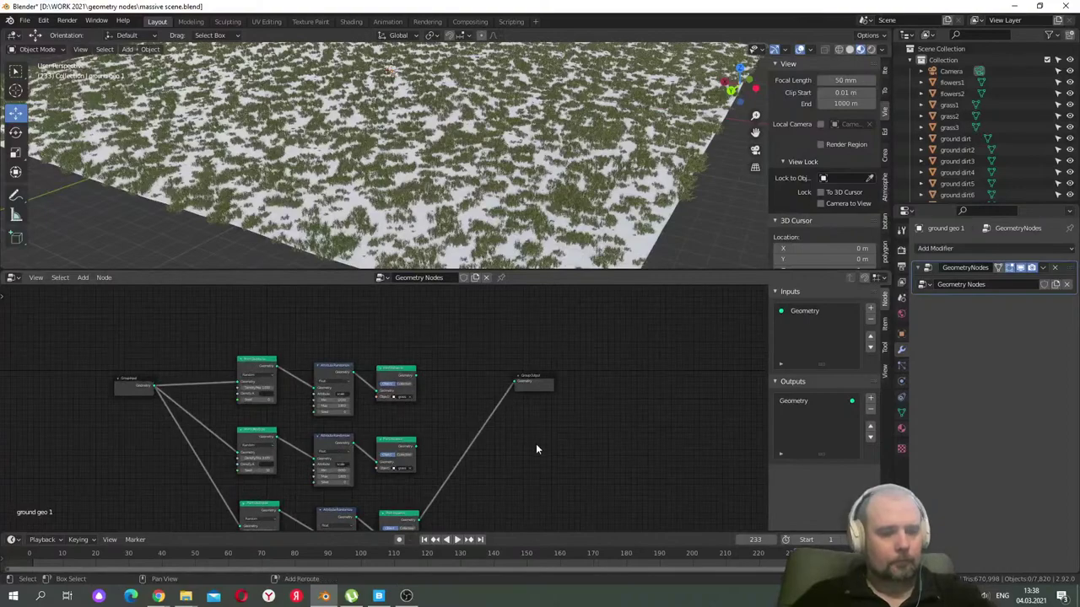
pyautogui.hotkey('shift', 'a')
pyautogui.moveTo(521, 466)
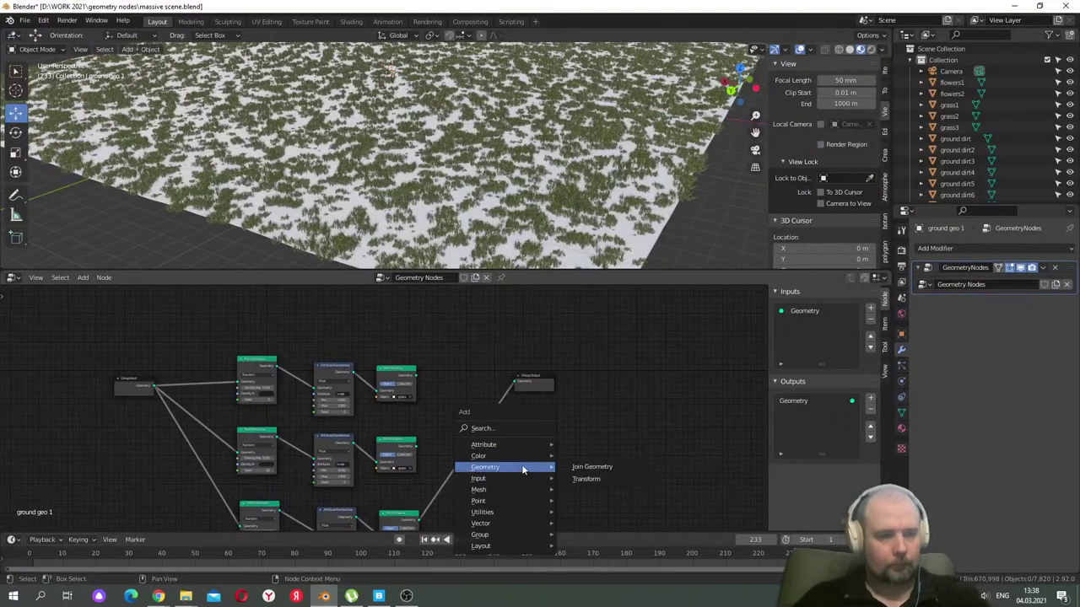
pyautogui.click(580, 469)
pyautogui.click(457, 354)
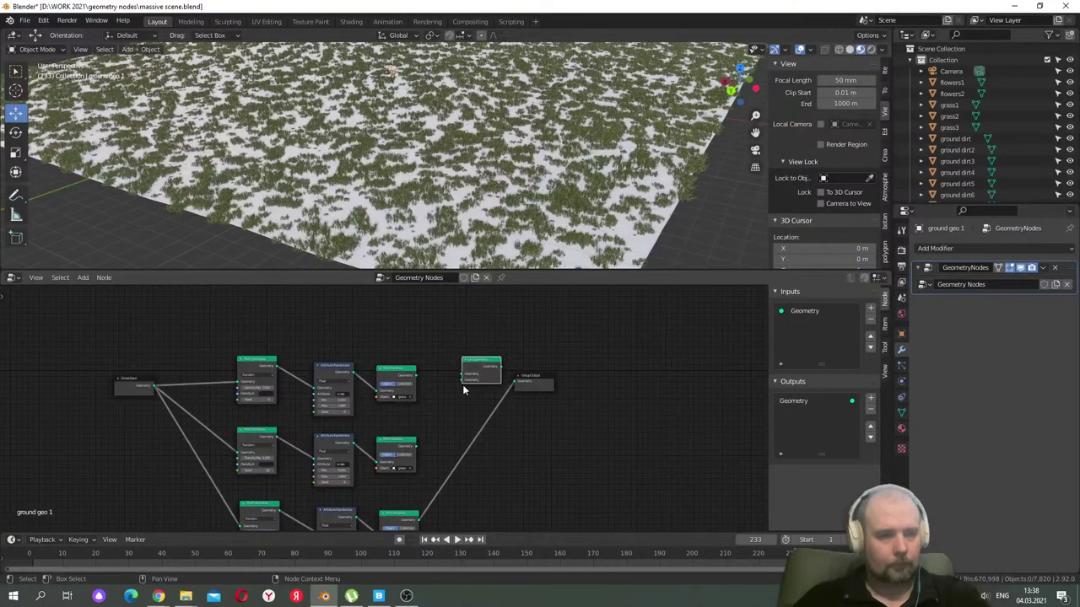
# - Link the first and second Point Instance outputs into Join Geometry and connect its output to Group Output
pyautogui.scroll(2, 463, 385)
pyautogui.moveTo(393, 341); pyautogui.dragTo(455, 338)
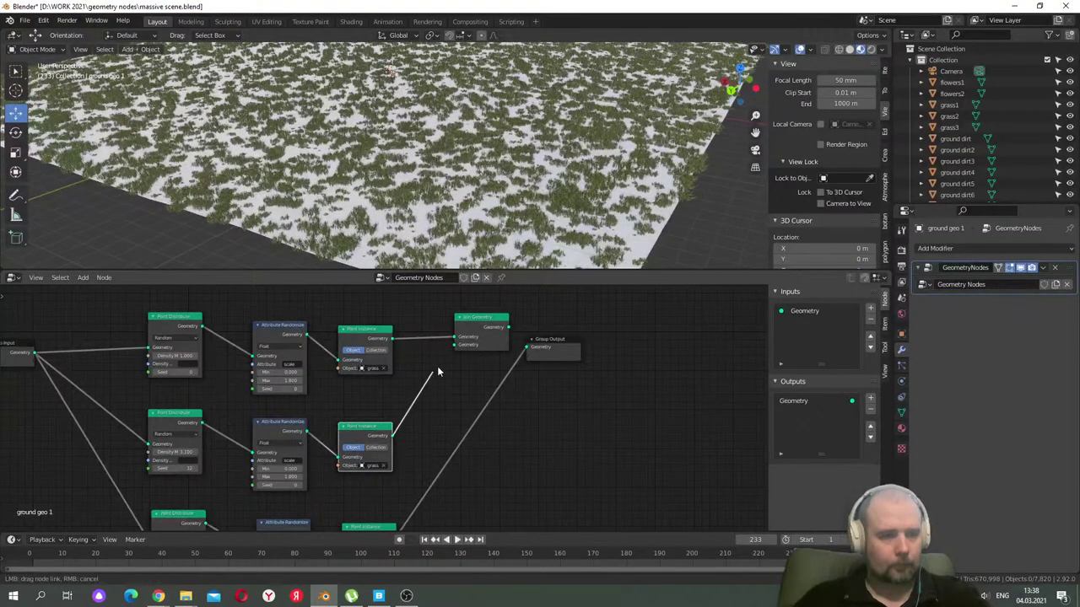
pyautogui.moveTo(558, 346); pyautogui.dragTo(669, 365)
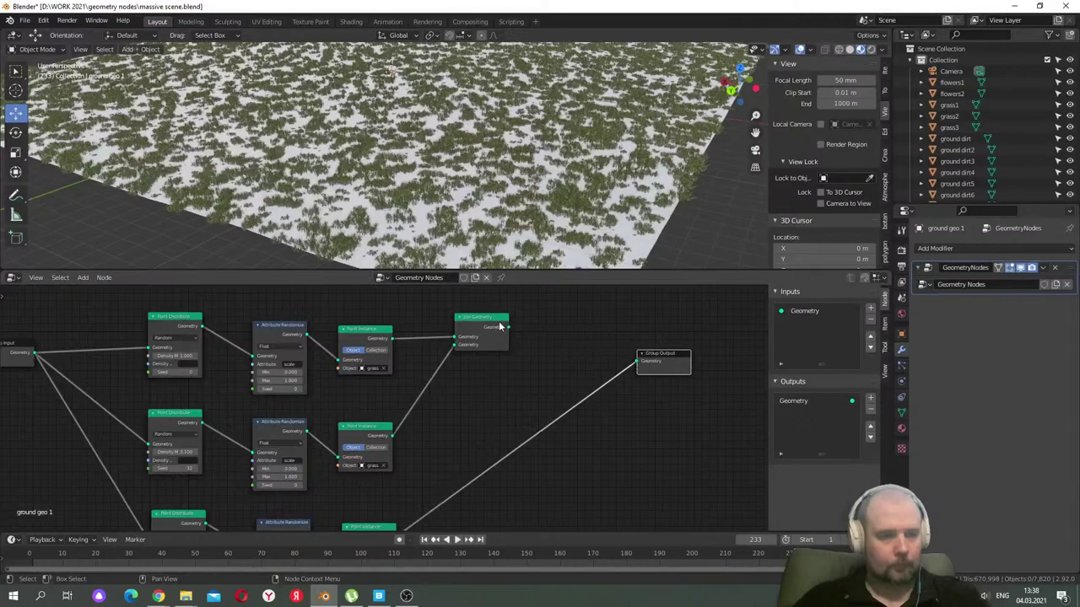
pyautogui.moveTo(507, 327); pyautogui.dragTo(636, 364)
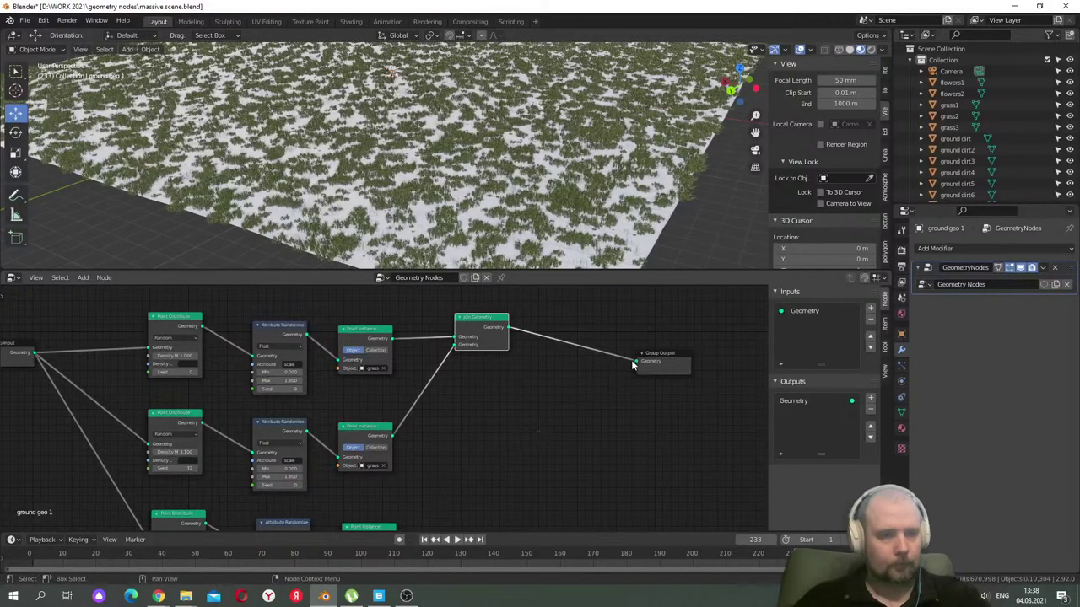
# - Duplicate the Join Geometry node and insert the copy between the first Join Geometry and Group Output
pyautogui.moveTo(574, 437); pyautogui.dragTo(571, 387, button='middle')
pyautogui.moveTo(541, 412); pyautogui.dragTo(517, 449, button='middle')
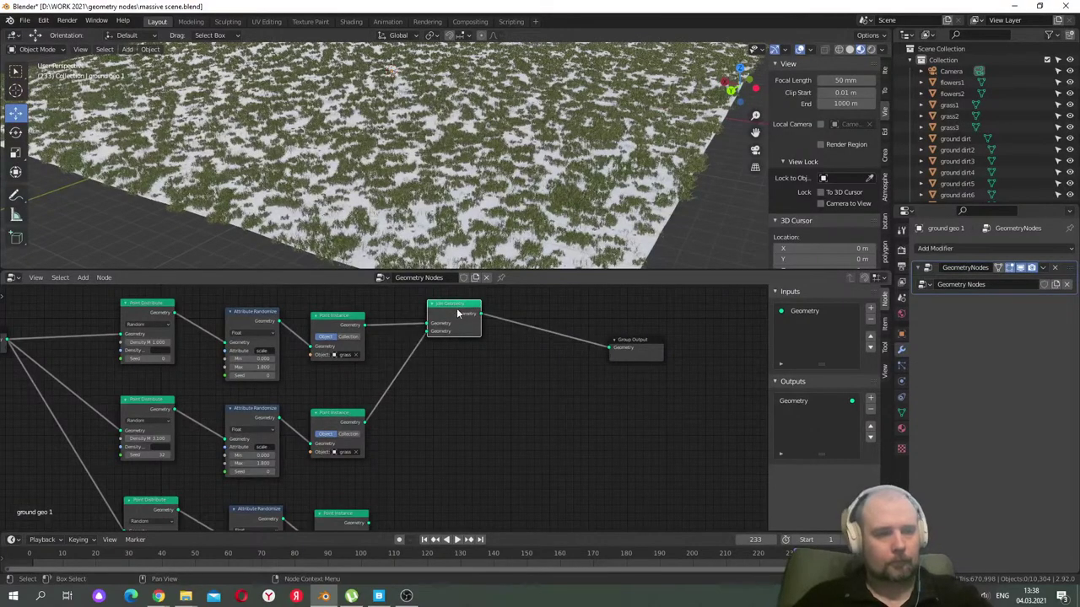
pyautogui.hotkey('shift', 'd')
pyautogui.click(537, 368)
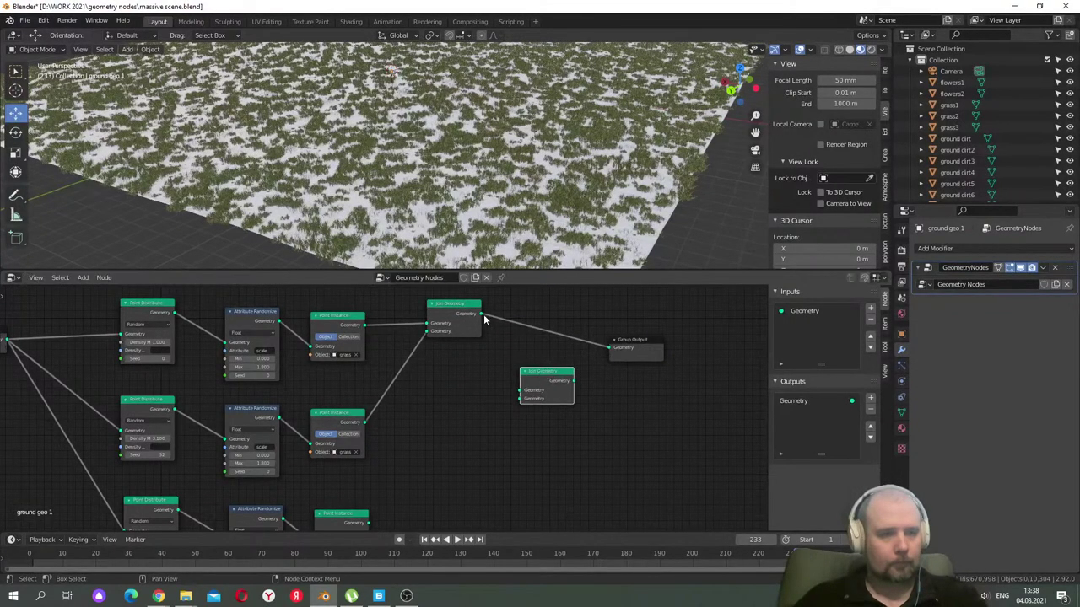
pyautogui.moveTo(521, 396); pyautogui.dragTo(522, 393)
pyautogui.keyDown('ctrl'); pyautogui.moveTo(580, 344); pyautogui.dragTo(581, 346, button='right'); pyautogui.keyUp('ctrl')
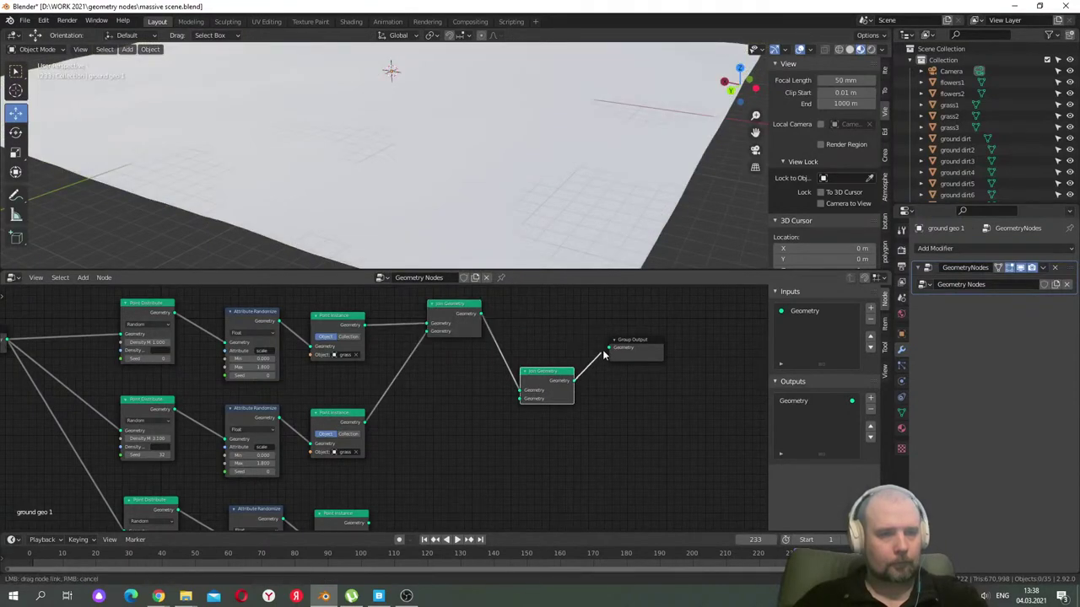
pyautogui.moveTo(576, 401); pyautogui.dragTo(574, 396)
# - Link the third Point Instance to the second Join Geometry's free input and set its instanced object to grass3
pyautogui.moveTo(462, 459); pyautogui.dragTo(475, 420, button='middle')
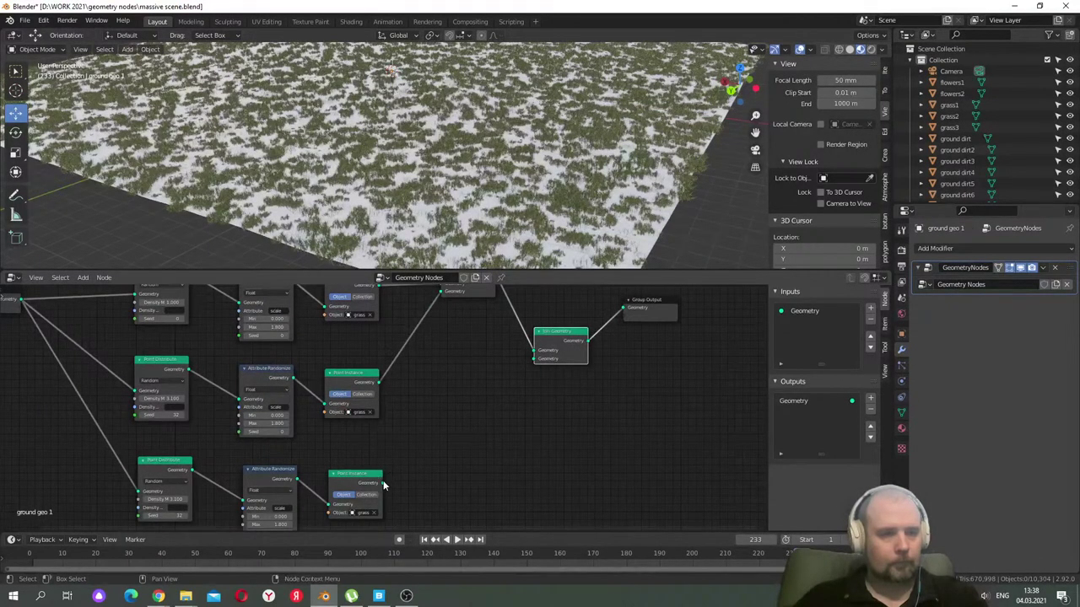
pyautogui.moveTo(382, 482); pyautogui.dragTo(474, 414)
pyautogui.moveTo(534, 361); pyautogui.dragTo(534, 361)
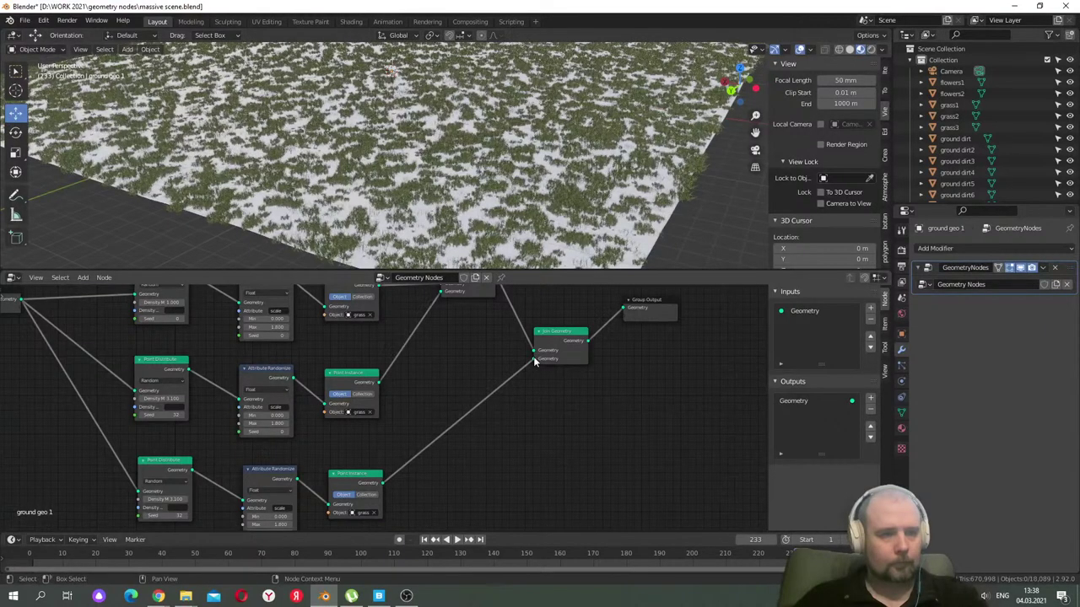
pyautogui.click(361, 513)
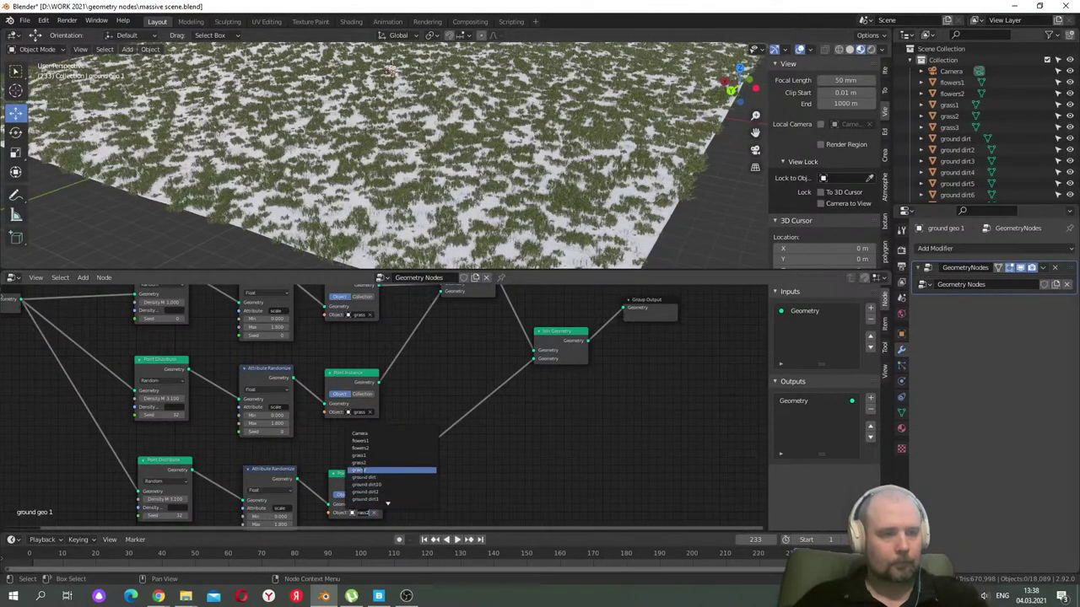
pyautogui.click(365, 470)
# - Select the grass3 object, apply its scale and rotation, and check the scattered grass on the terrain
pyautogui.scroll(-6, 506, 175)
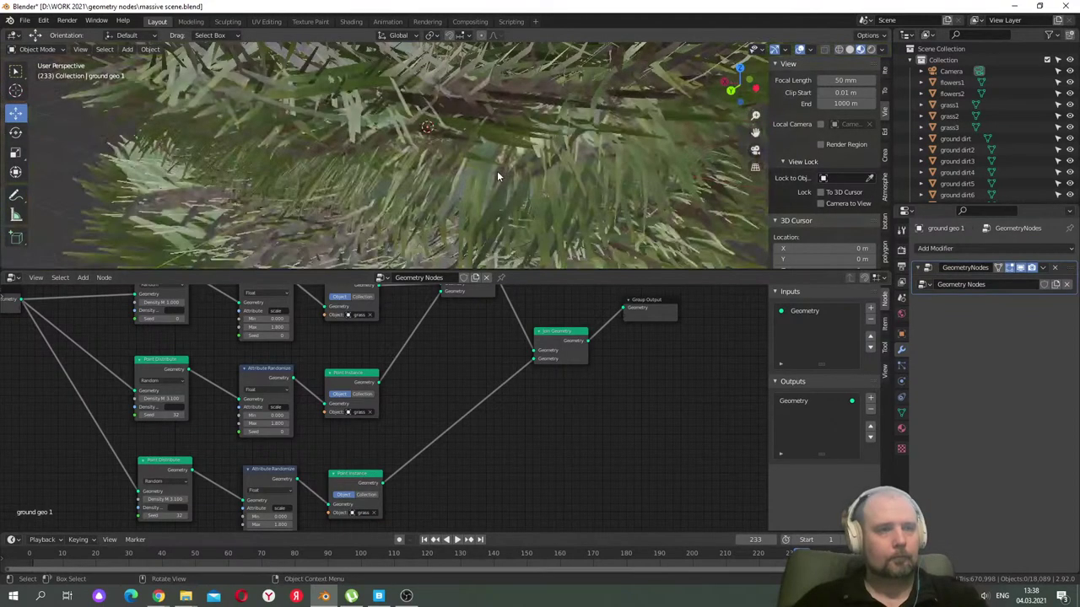
pyautogui.moveTo(518, 157)
pyautogui.mouseDown(button='middle')
pyautogui.moveTo(520, 146)
pyautogui.moveTo(517, 155)
pyautogui.mouseUp(button='middle')
pyautogui.scroll(3, 479, 154)
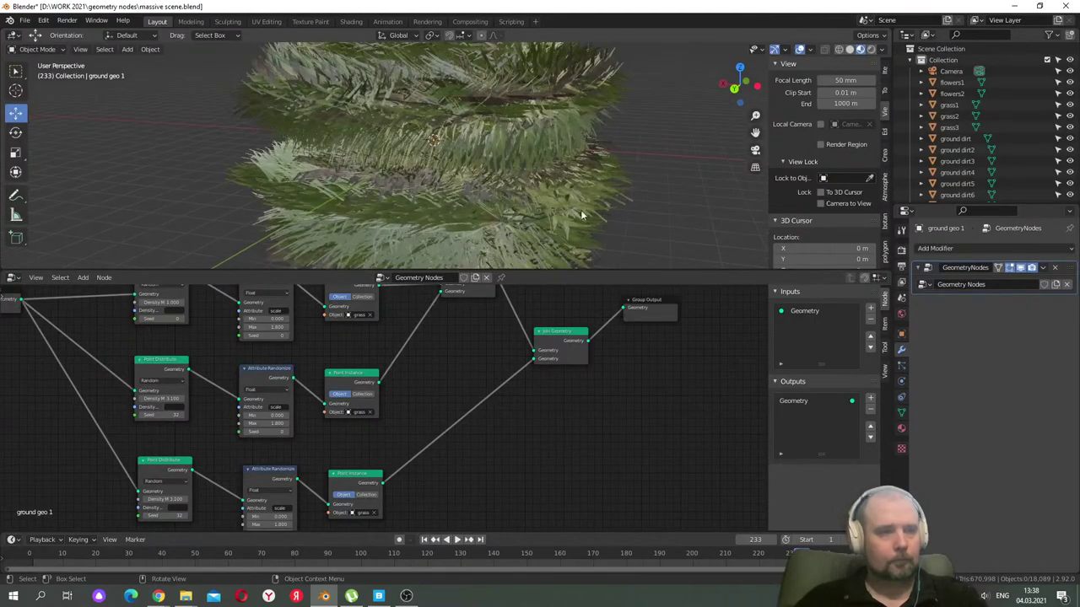
pyautogui.click(951, 126)
pyautogui.click(150, 48)
pyautogui.moveTo(191, 111)
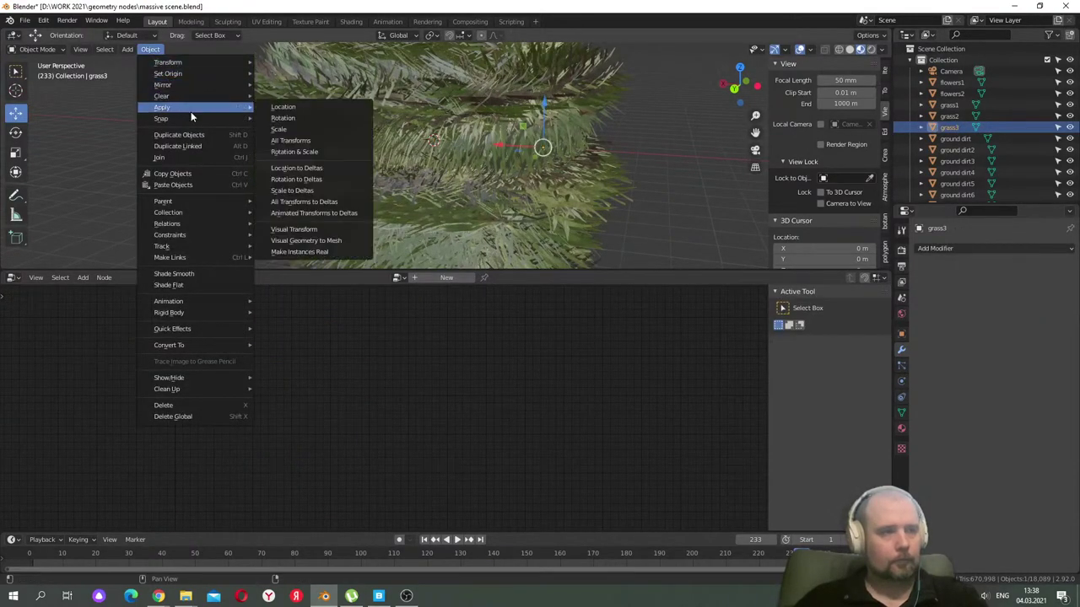
pyautogui.click(281, 129)
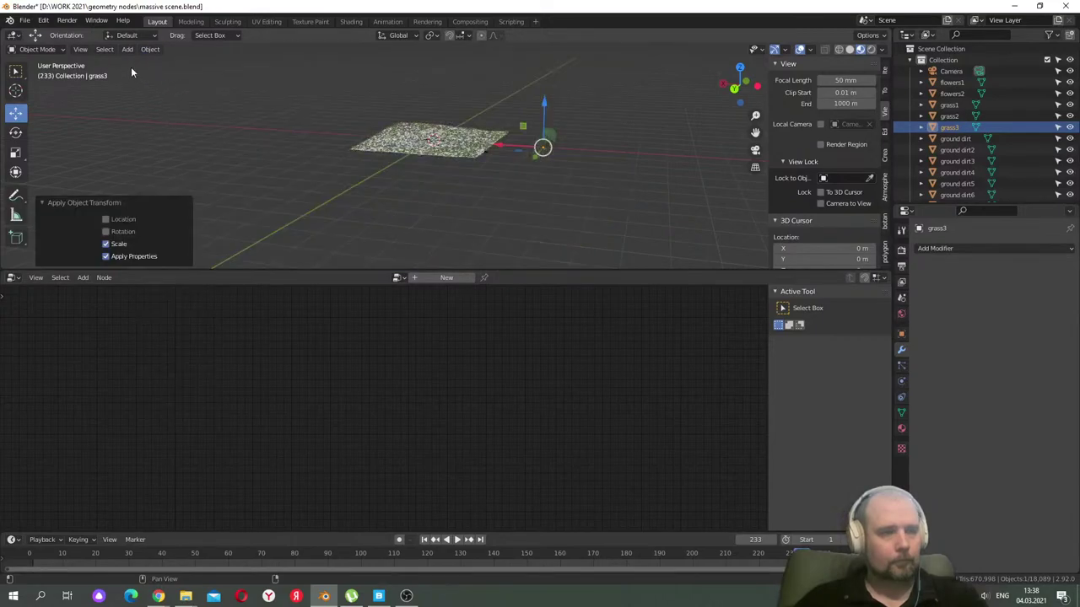
pyautogui.click(150, 49)
pyautogui.moveTo(185, 106)
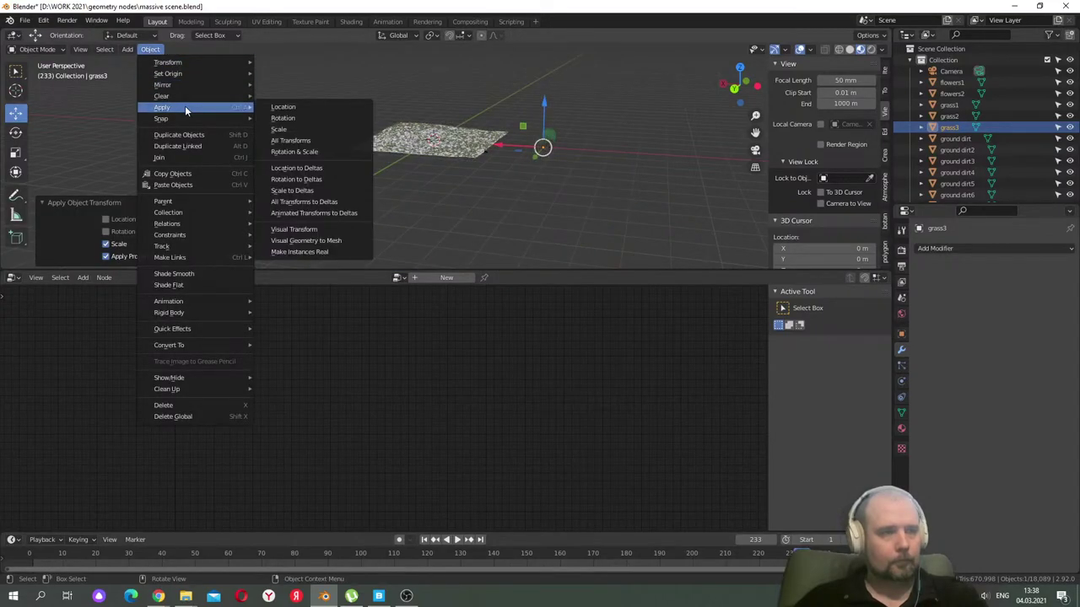
pyautogui.click(283, 123)
pyautogui.scroll(6, 467, 148)
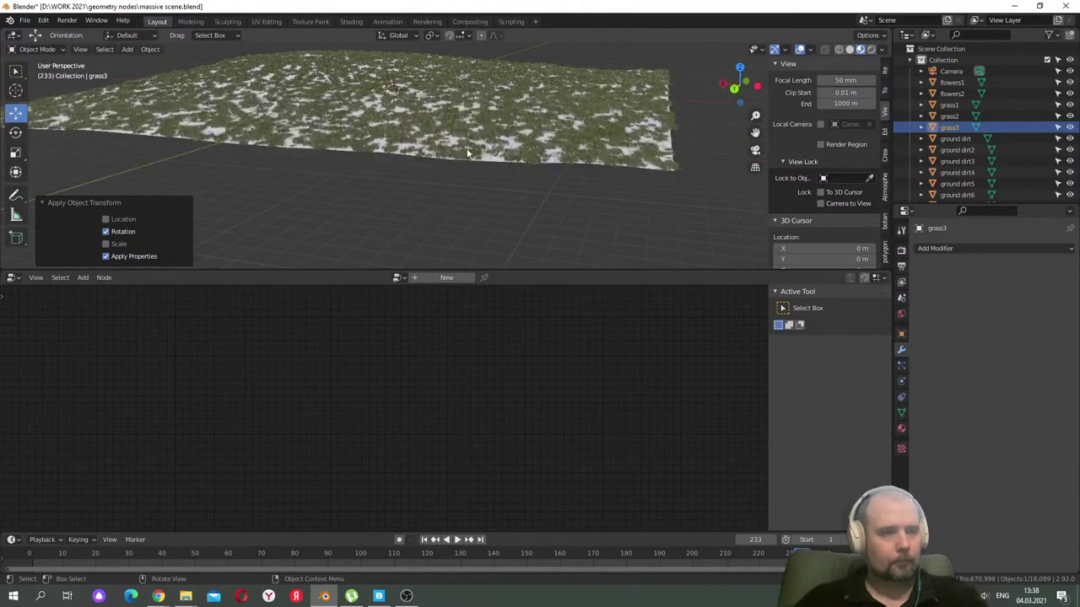
pyautogui.scroll(8, 443, 160)
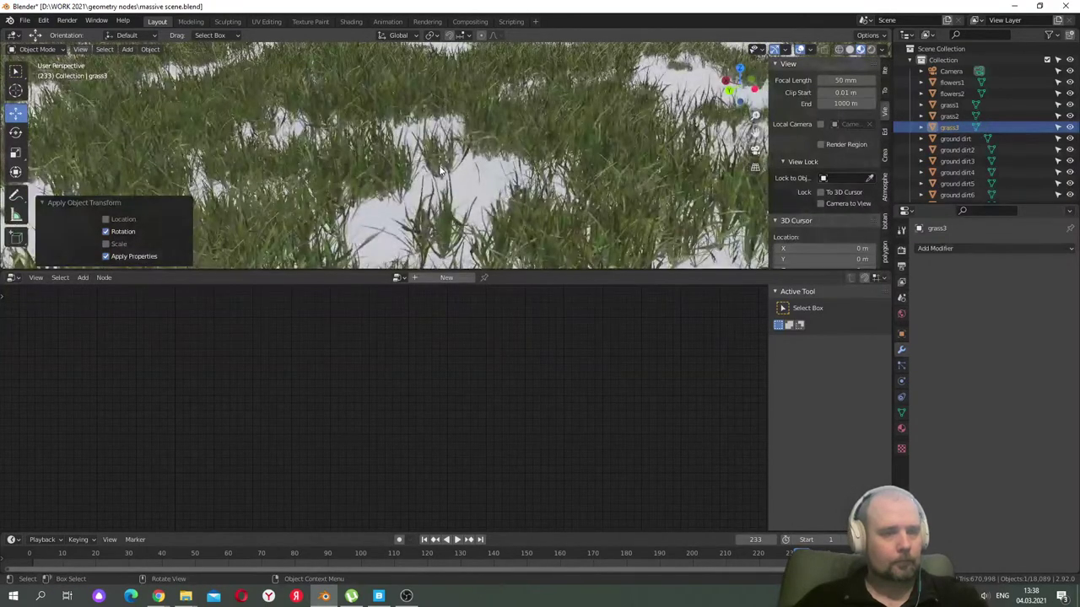
pyautogui.scroll(-10, 441, 170)
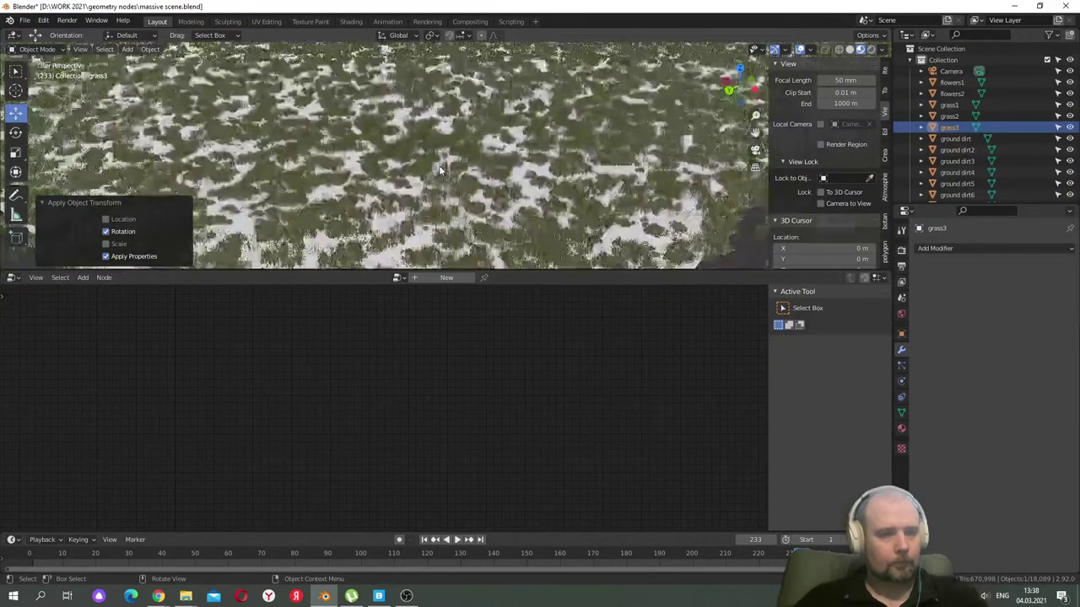
# - Select the terrain and set the third branch's Attribute Randomize maximum to 4.4 and its Point Distribute seed to 54
pyautogui.moveTo(470, 205); pyautogui.dragTo(455, 151, button='middle')
pyautogui.scroll(3, 454, 151)
pyautogui.click(456, 164)
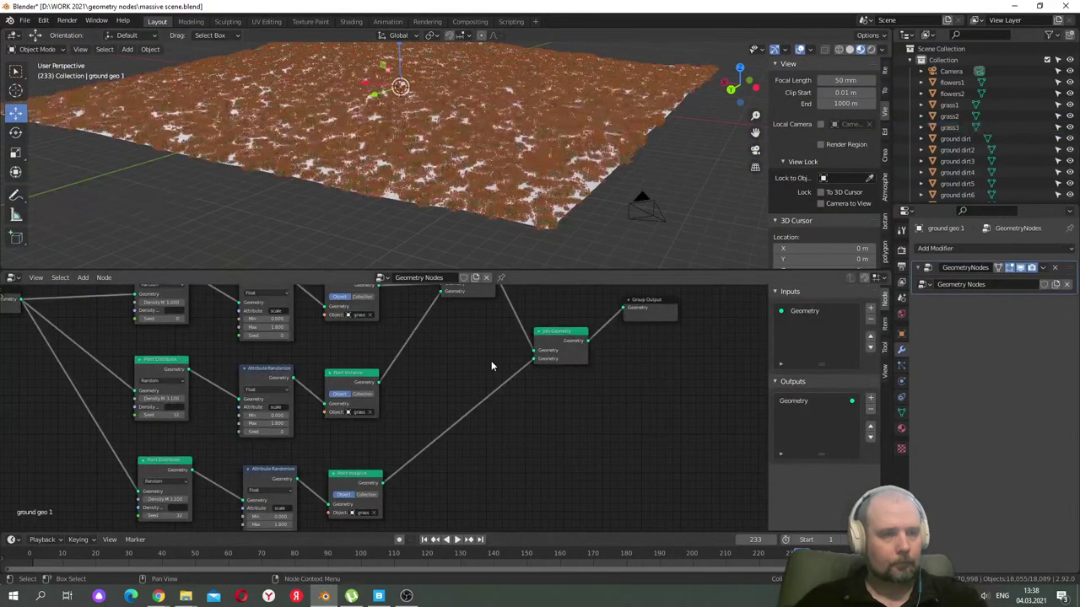
pyautogui.moveTo(477, 481); pyautogui.dragTo(574, 448, button='middle')
pyautogui.scroll(6, 443, 174)
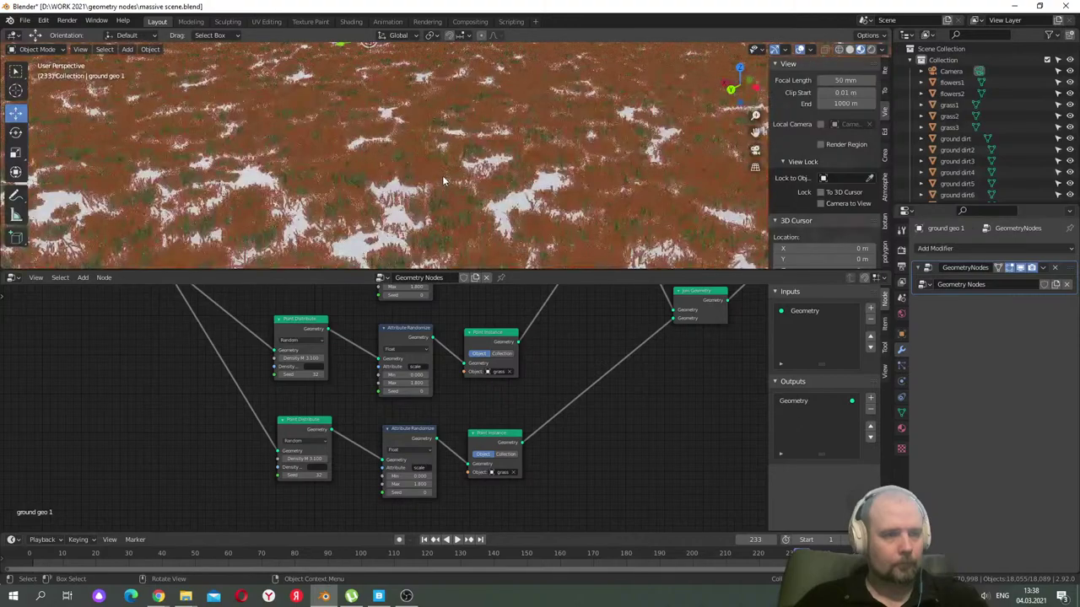
pyautogui.scroll(1, 432, 478)
pyautogui.moveTo(421, 497); pyautogui.dragTo(465, 497)
pyautogui.moveTo(297, 489); pyautogui.dragTo(316, 490)
# - Inspect the combined grass coverage over the terrain, enlarge the 3D viewport area, and select the ground geo 1 terrain
pyautogui.scroll(-6, 447, 203)
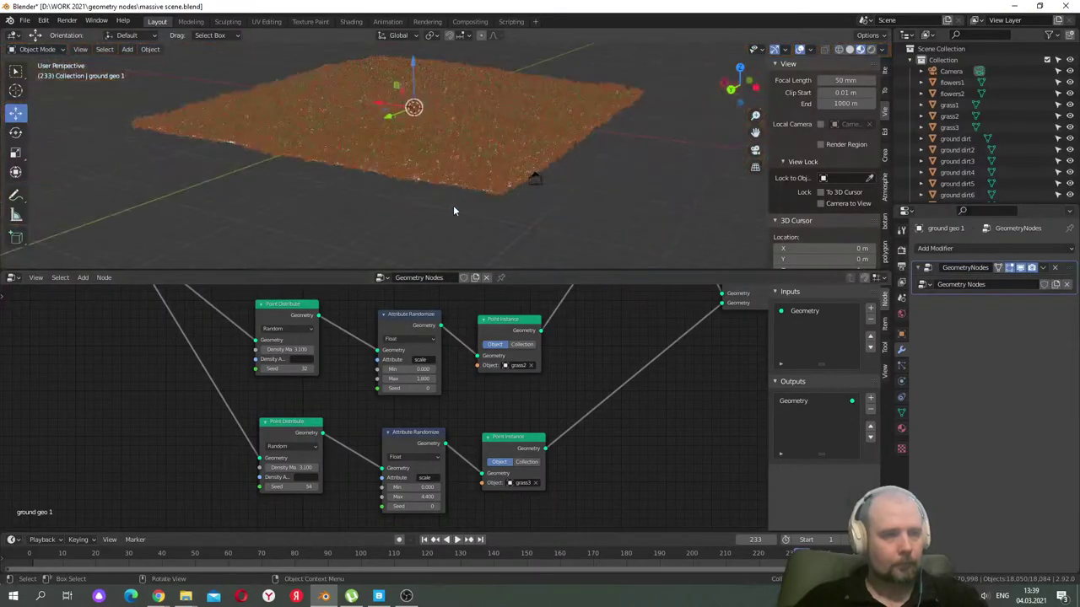
pyautogui.moveTo(453, 206); pyautogui.dragTo(476, 218, button='middle')
pyautogui.click(476, 218)
pyautogui.moveTo(538, 157); pyautogui.dragTo(552, 188, button='middle')
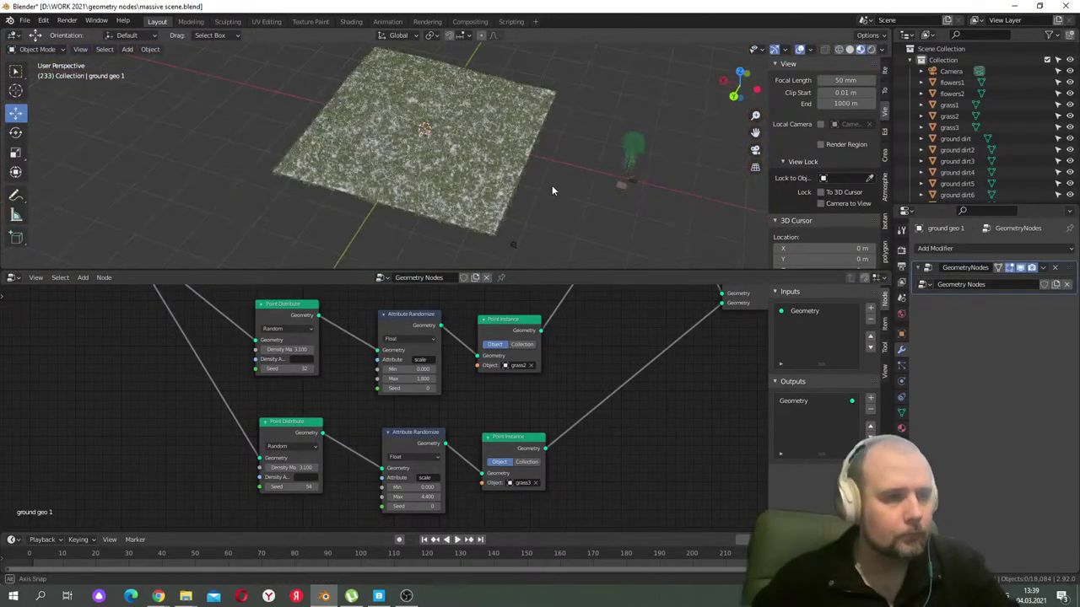
pyautogui.scroll(6, 552, 192)
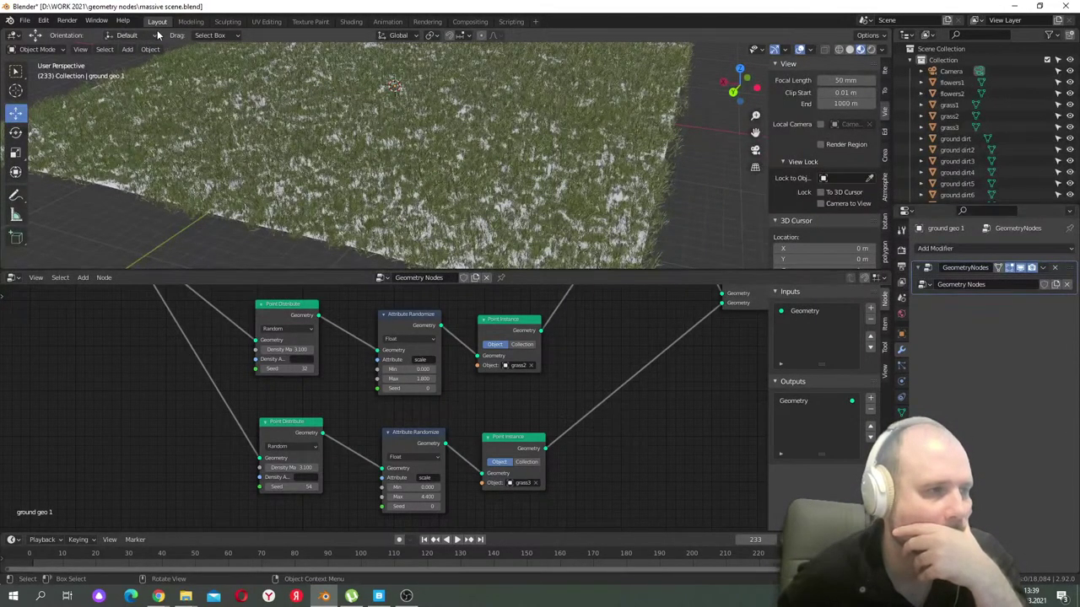
pyautogui.moveTo(224, 272); pyautogui.dragTo(224, 390)
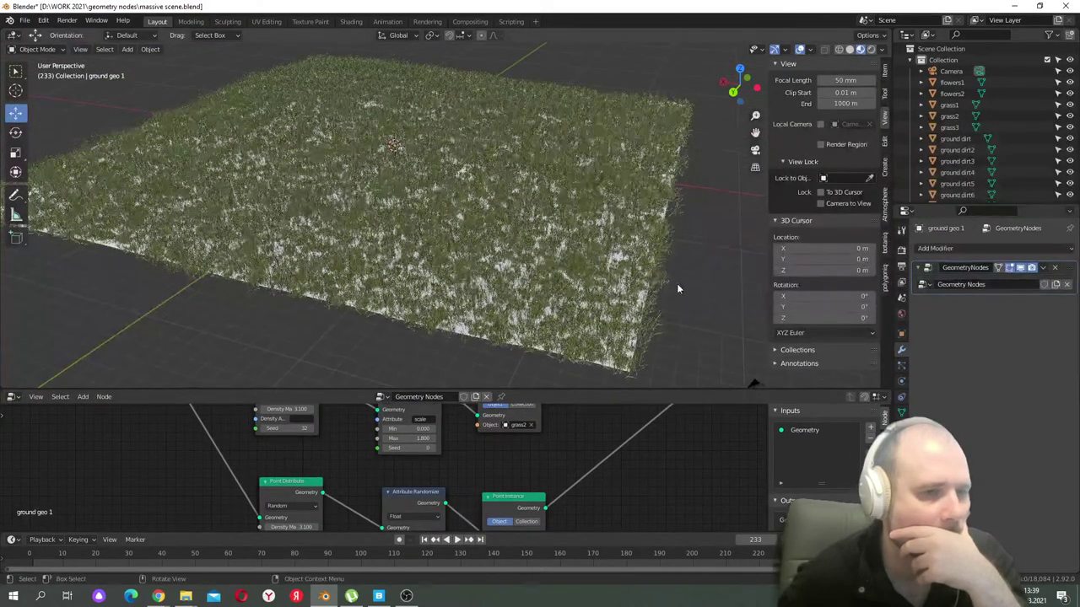
pyautogui.click(579, 238)
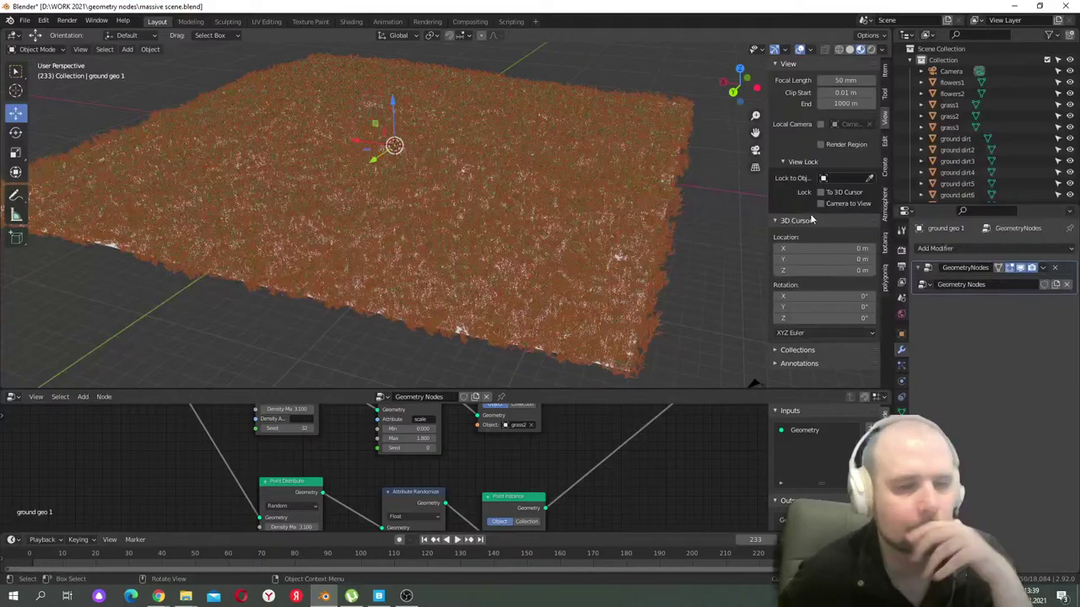
# - Hide the GeometryNodes modifier's result in the solid-shaded viewport and switch ground geo 1 to Weight Paint mode
pyautogui.click(1029, 271)
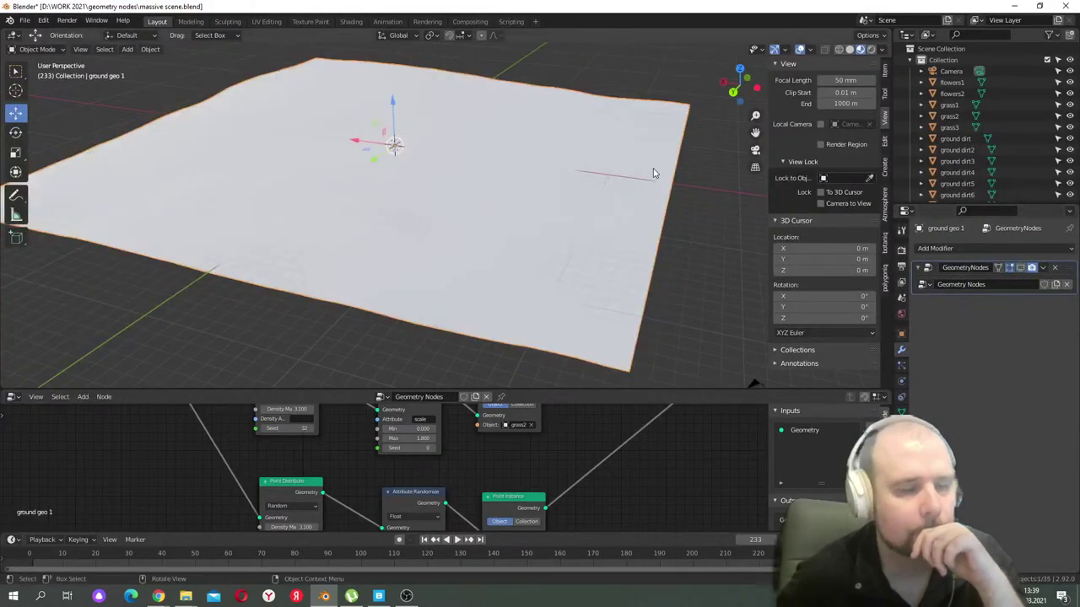
pyautogui.click(849, 49)
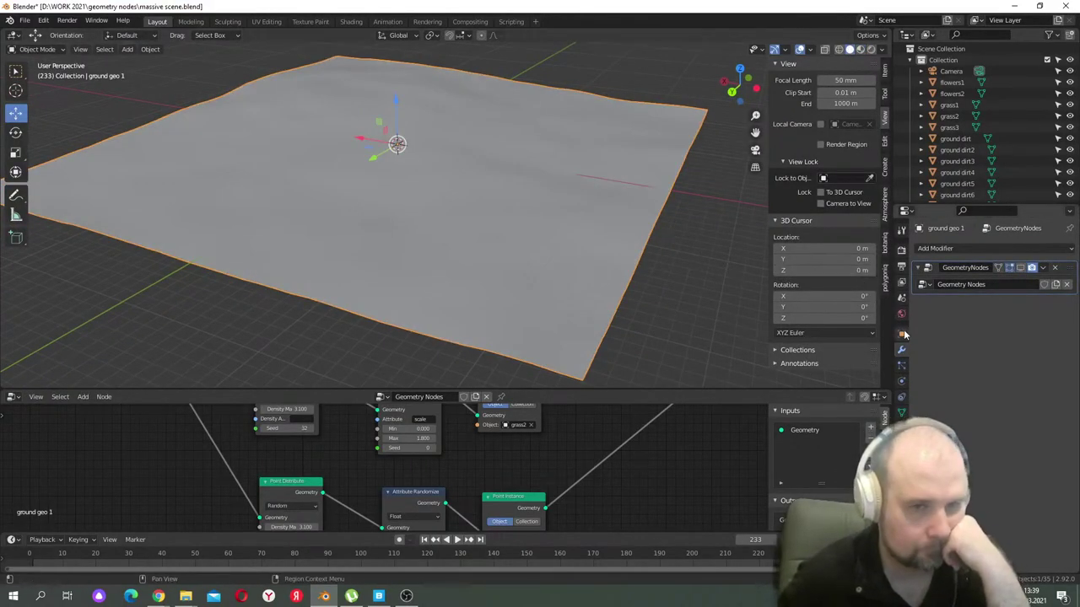
pyautogui.click(50, 49)
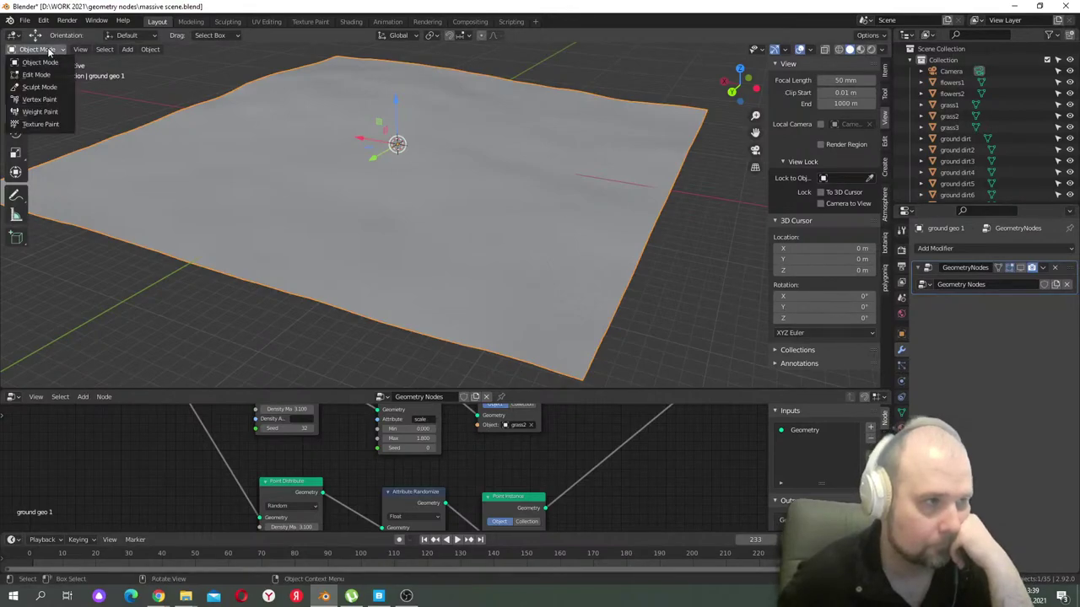
pyautogui.click(48, 113)
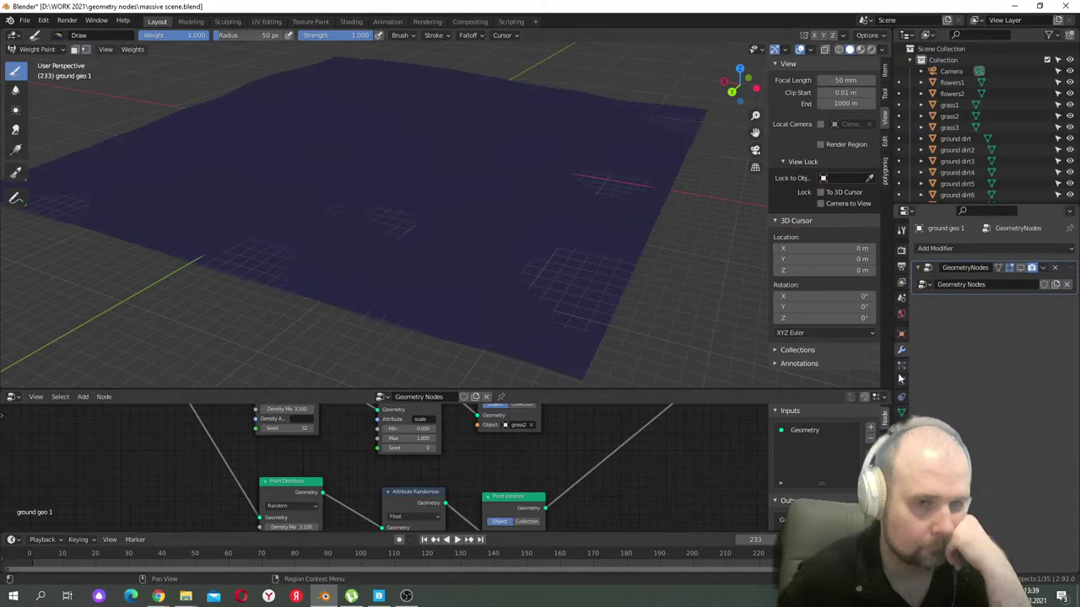
# - Paint a test weight stroke on the terrain, erase it with weight 0, and rename the vertex group to weight
pyautogui.moveTo(450, 236)
pyautogui.mouseDown()
pyautogui.moveTo(458, 234)
pyautogui.moveTo(445, 272)
pyautogui.mouseUp()
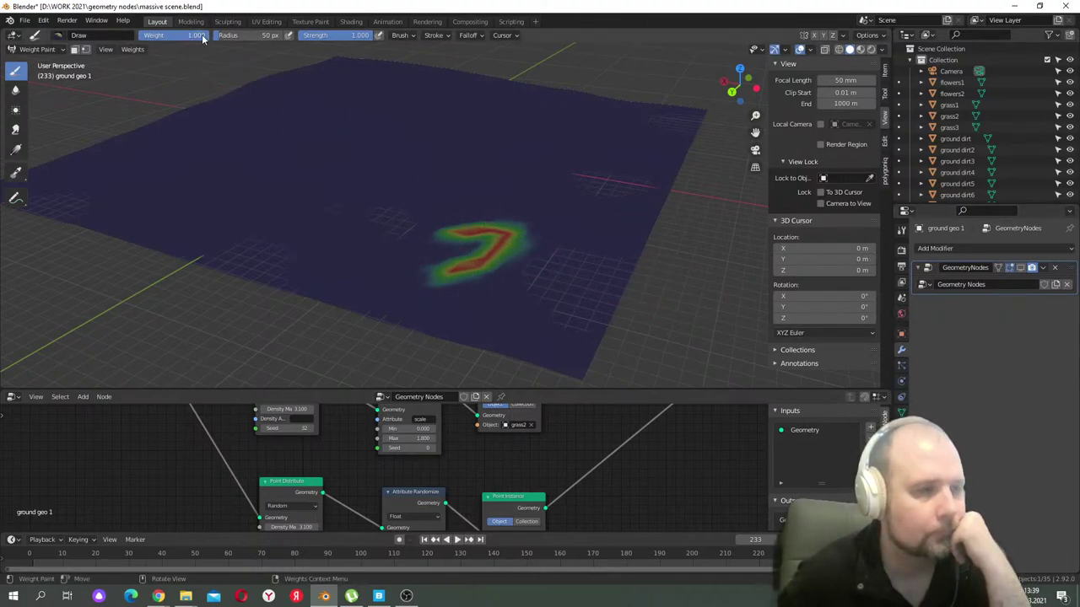
pyautogui.moveTo(398, 265)
pyautogui.mouseDown()
pyautogui.moveTo(446, 261)
pyautogui.moveTo(520, 224)
pyautogui.mouseUp()
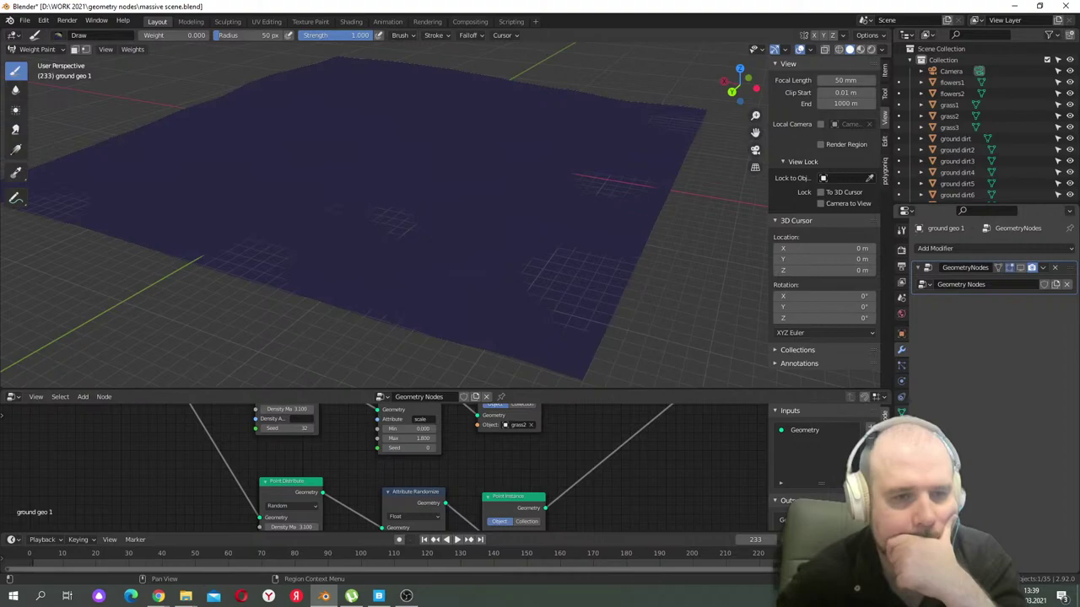
pyautogui.click(901, 412)
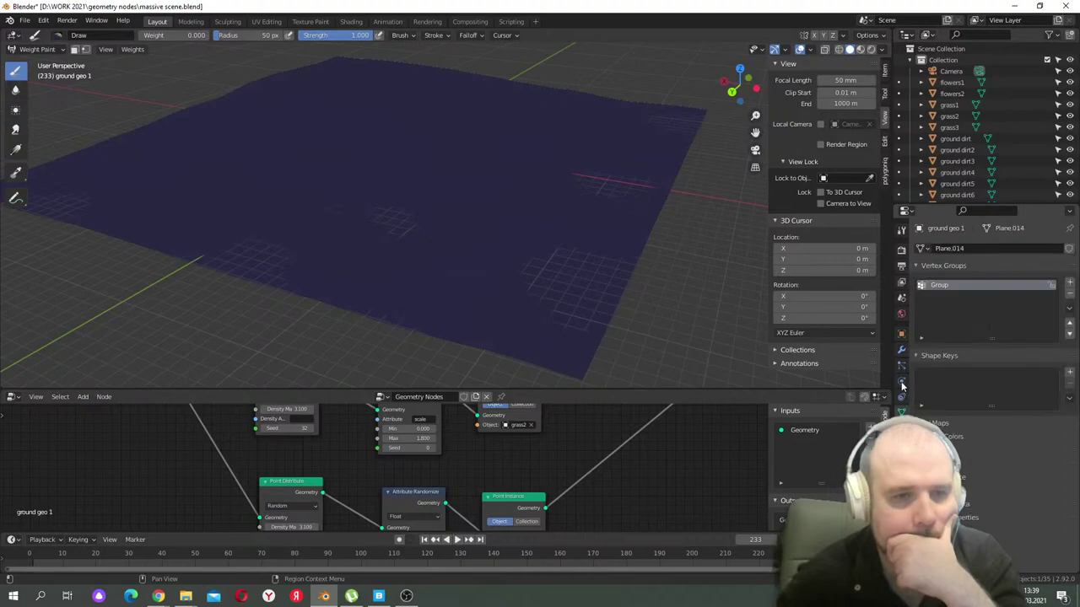
pyautogui.doubleClick(942, 287)
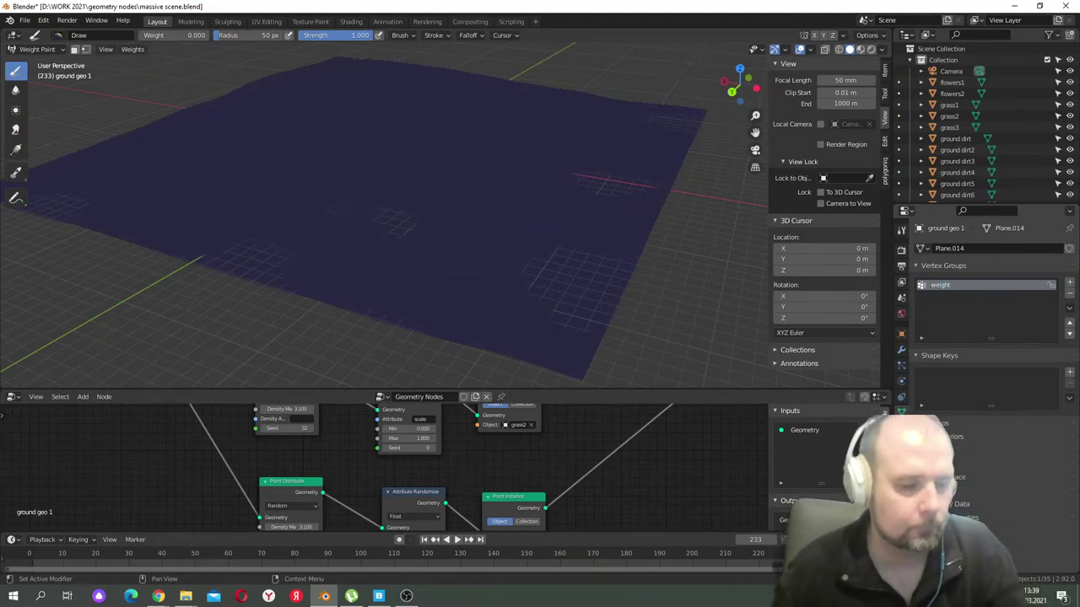
# - Assign all terrain vertices to the weight vertex group with a weight of 1.000 and return to Weight Paint mode
pyautogui.press('Tab')
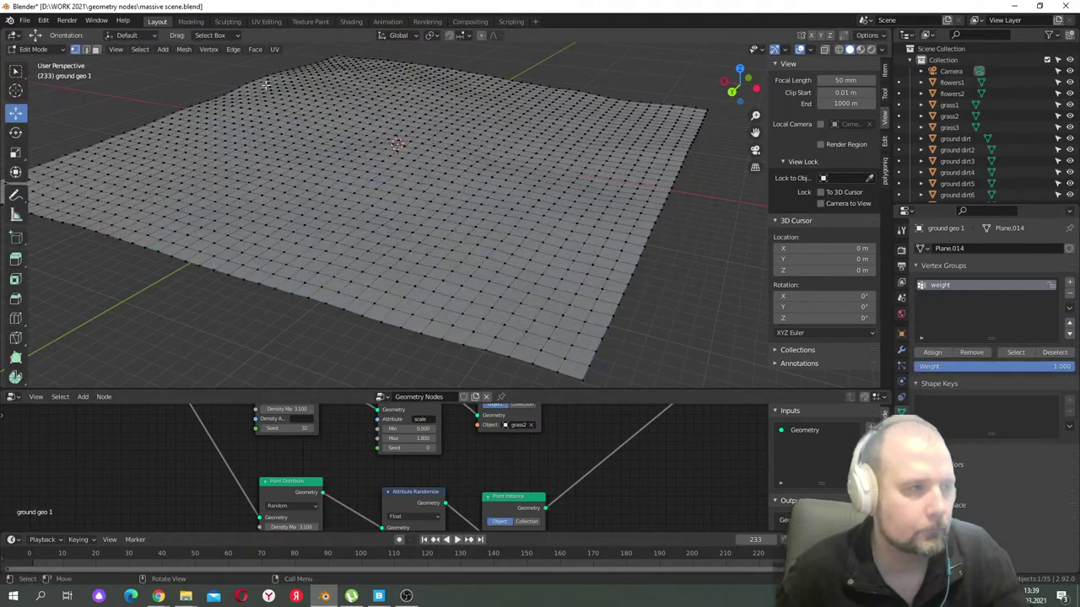
pyautogui.press('a')
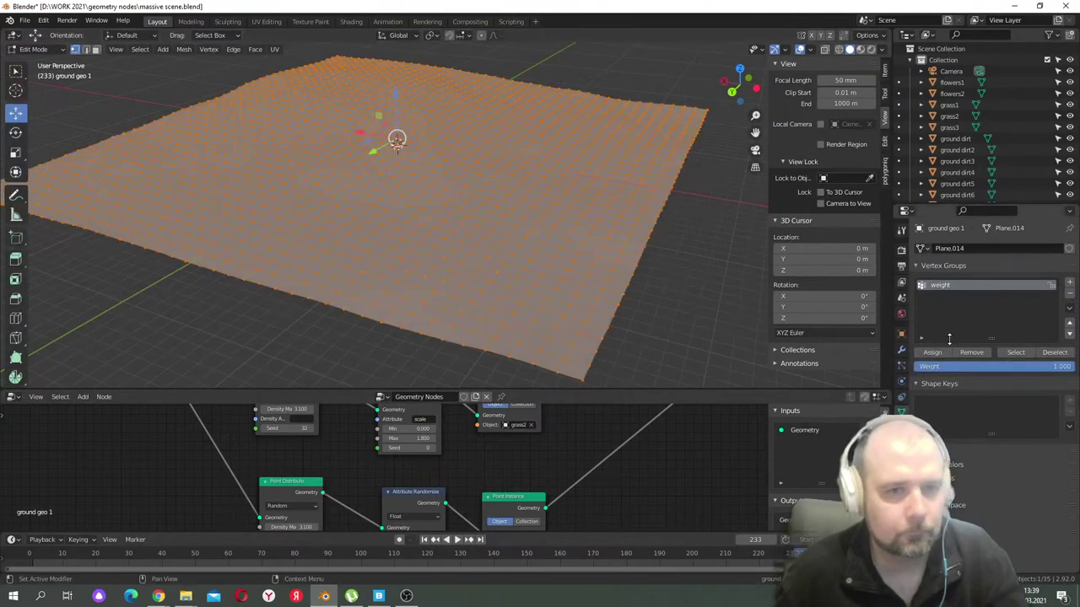
pyautogui.click(934, 352)
pyautogui.press('Tab')
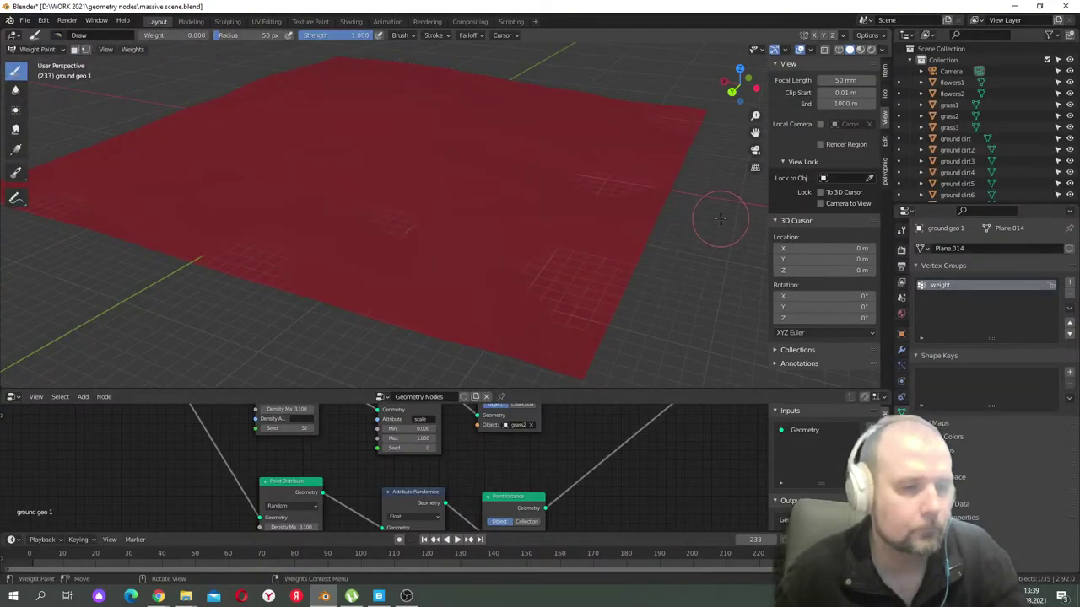
# - Preview the grass scatter on the terrain, hide it again, and undo the trial zero-weight stroke
pyautogui.click(901, 349)
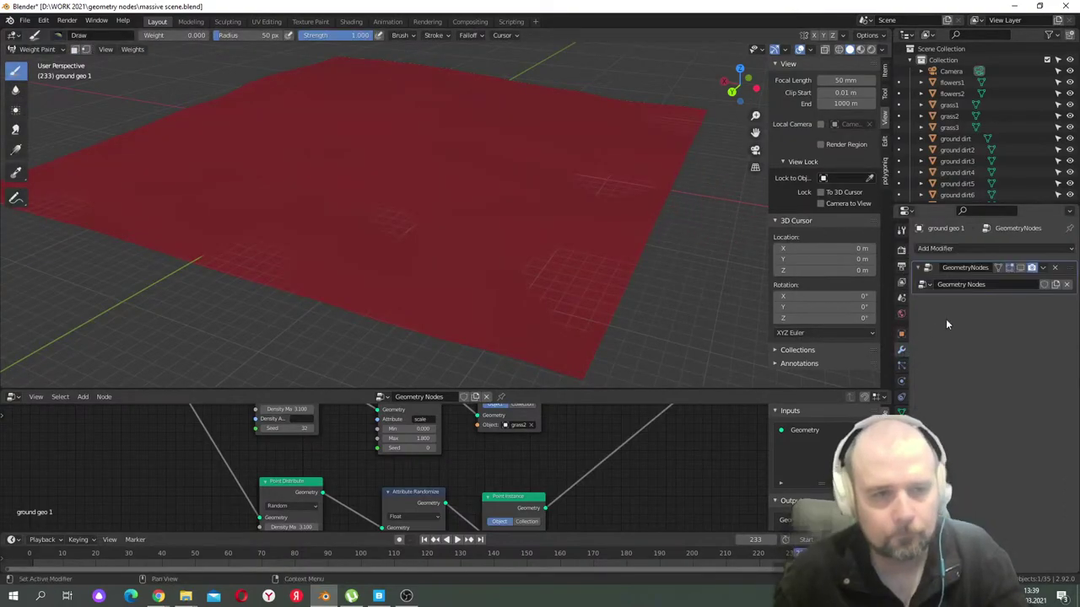
pyautogui.click(1030, 269)
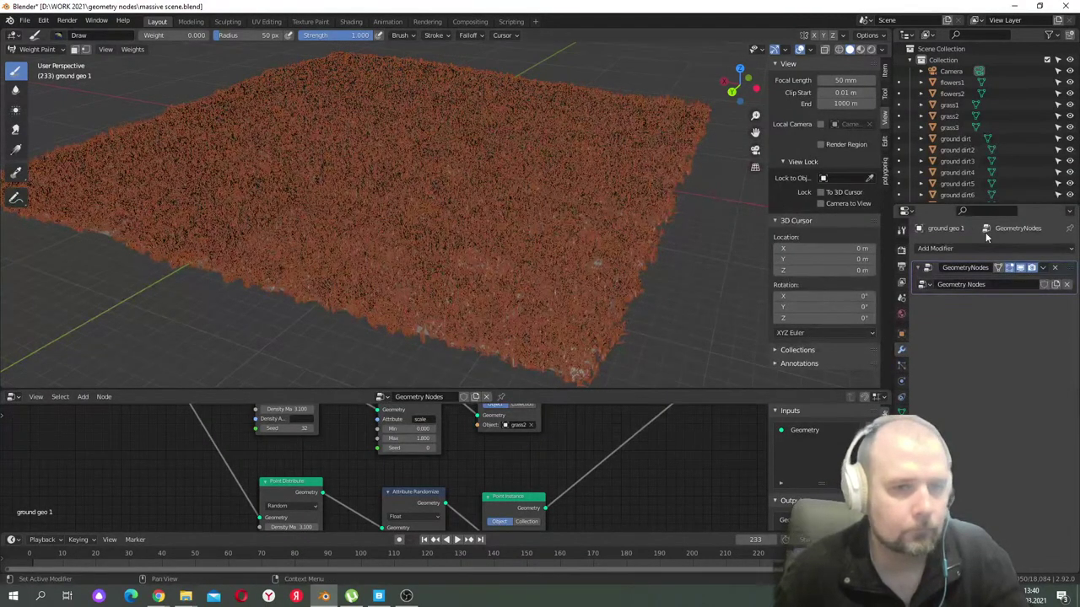
pyautogui.click(1023, 268)
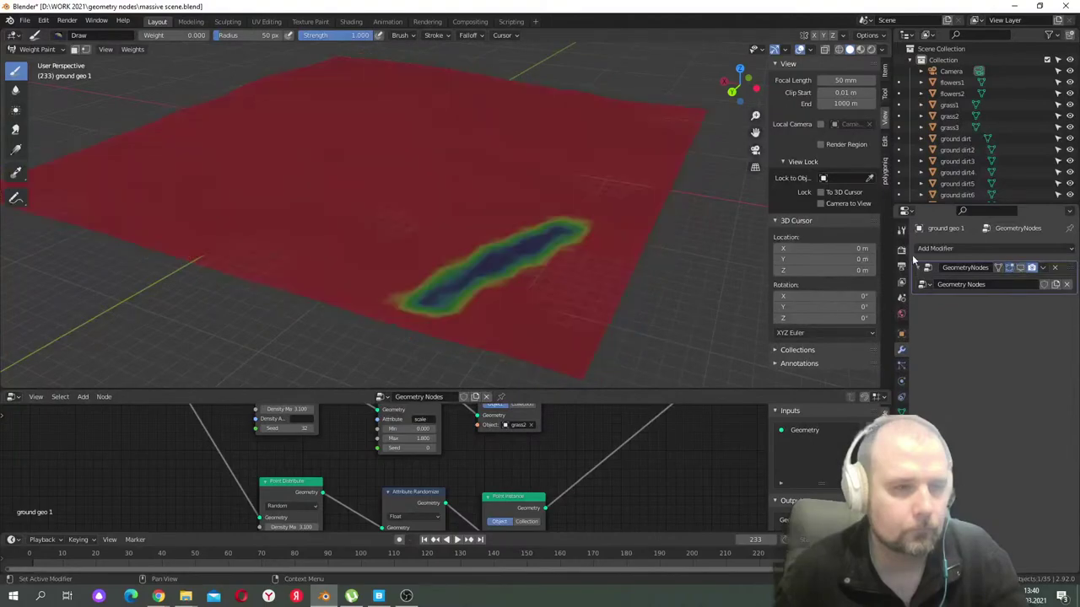
pyautogui.hotkey('ctrl', 'z')
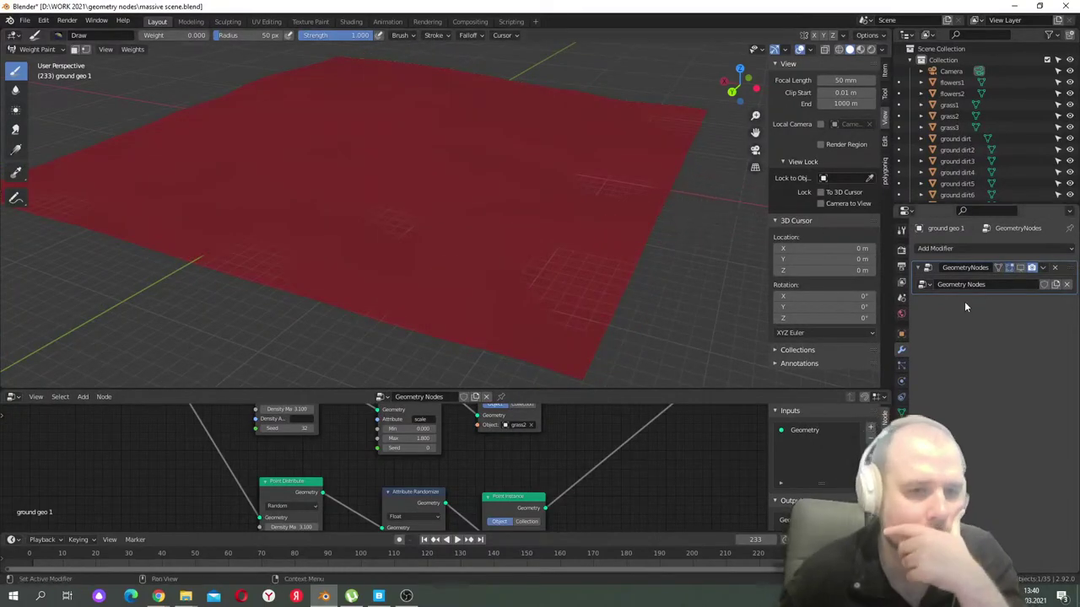
# - Set the density attribute to weight on the Point Distribute nodes of all three grass branches
pyautogui.click(901, 333)
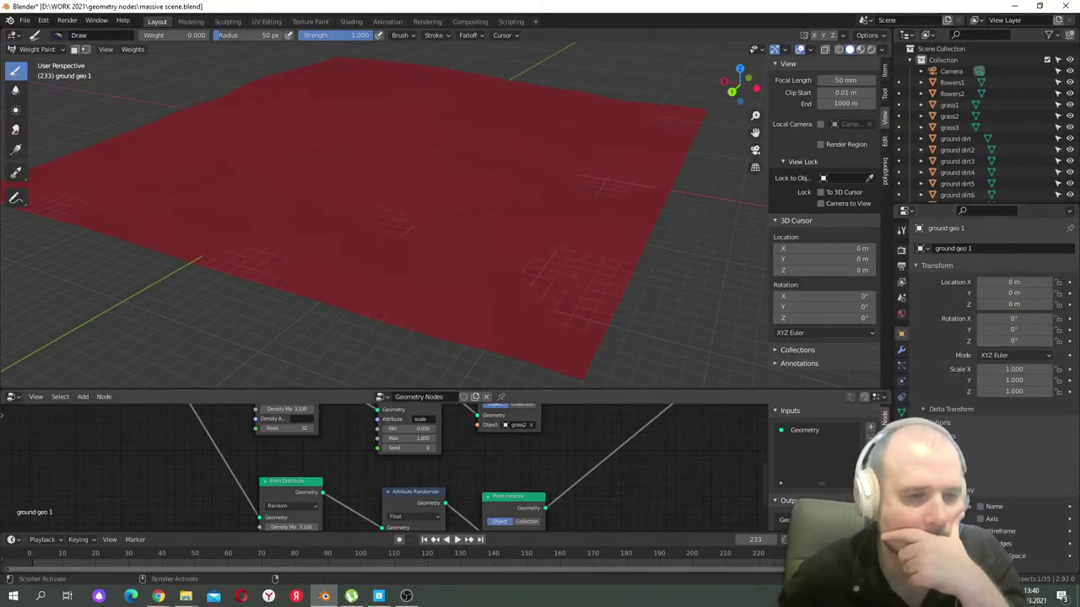
pyautogui.moveTo(590, 390); pyautogui.dragTo(422, 194)
pyautogui.scroll(1, 291, 260)
pyautogui.scroll(-3, 291, 263)
pyautogui.moveTo(336, 245); pyautogui.dragTo(420, 322, button='middle')
pyautogui.scroll(2, 444, 315)
pyautogui.click(400, 311)
pyautogui.write('weigh')
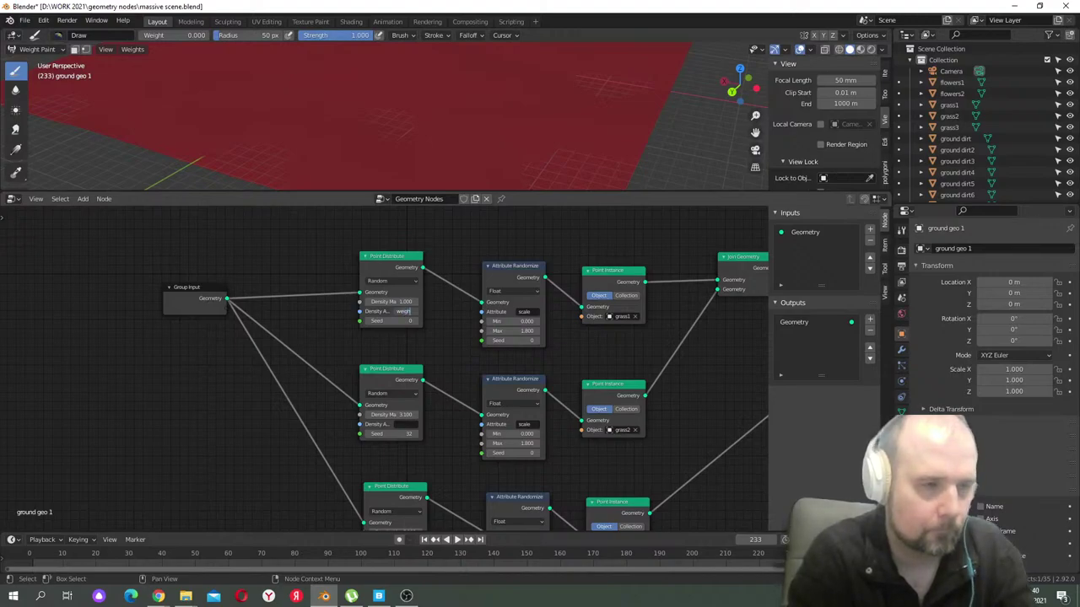
pyautogui.write('t')
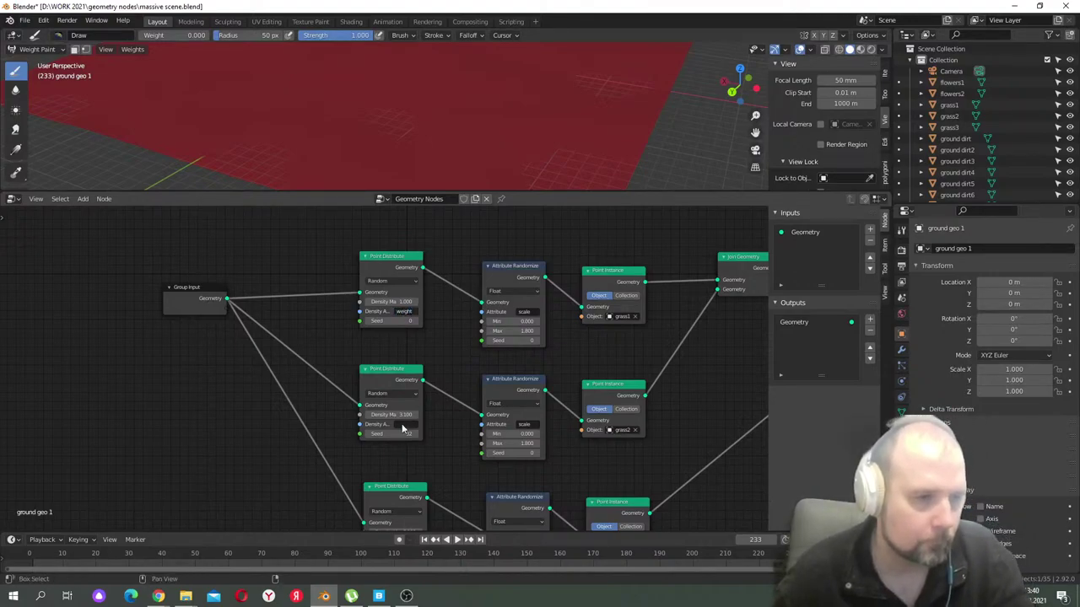
pyautogui.write('weight')
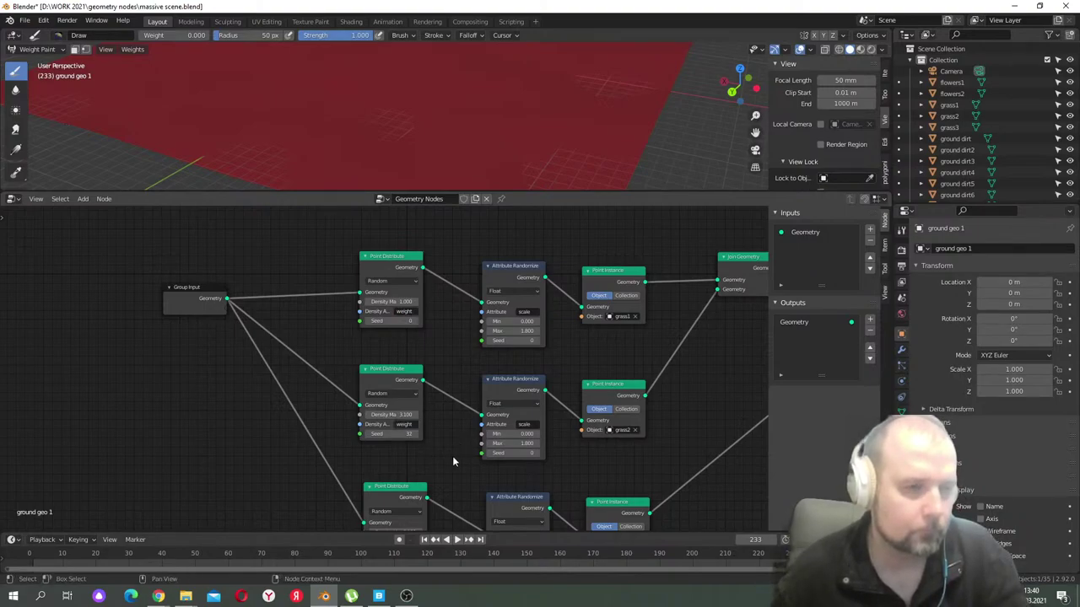
pyautogui.keyDown('shift'); pyautogui.moveTo(452, 460); pyautogui.dragTo(451, 365, button='middle'); pyautogui.keyUp('shift')
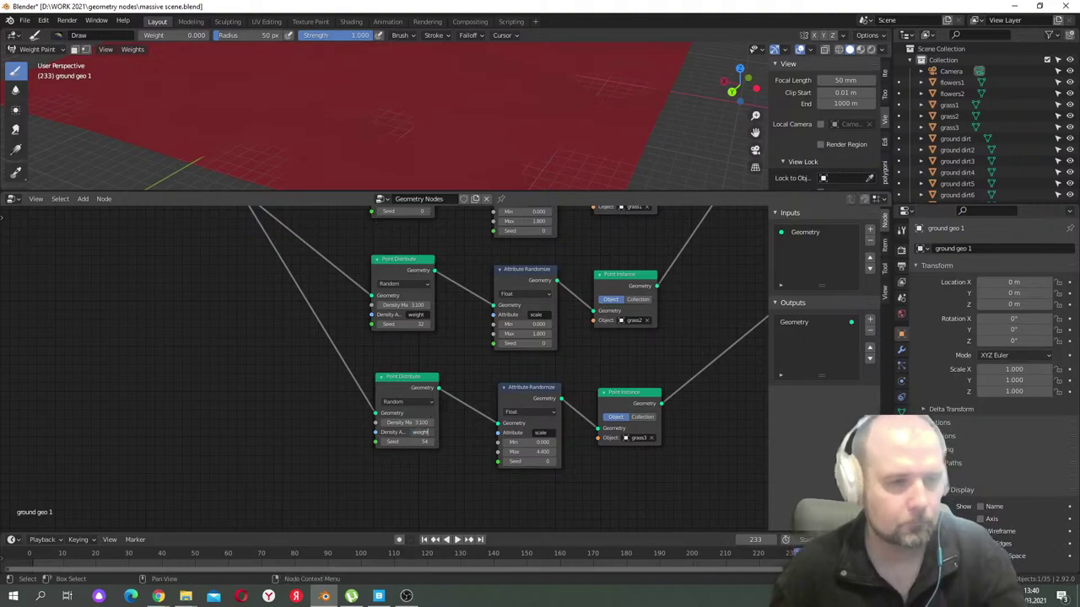
# - Enlarge the 3D viewport and preview the weight-driven grass scatter on the terrain, hiding it again after the check
pyautogui.moveTo(827, 200); pyautogui.dragTo(826, 417)
pyautogui.click(901, 349)
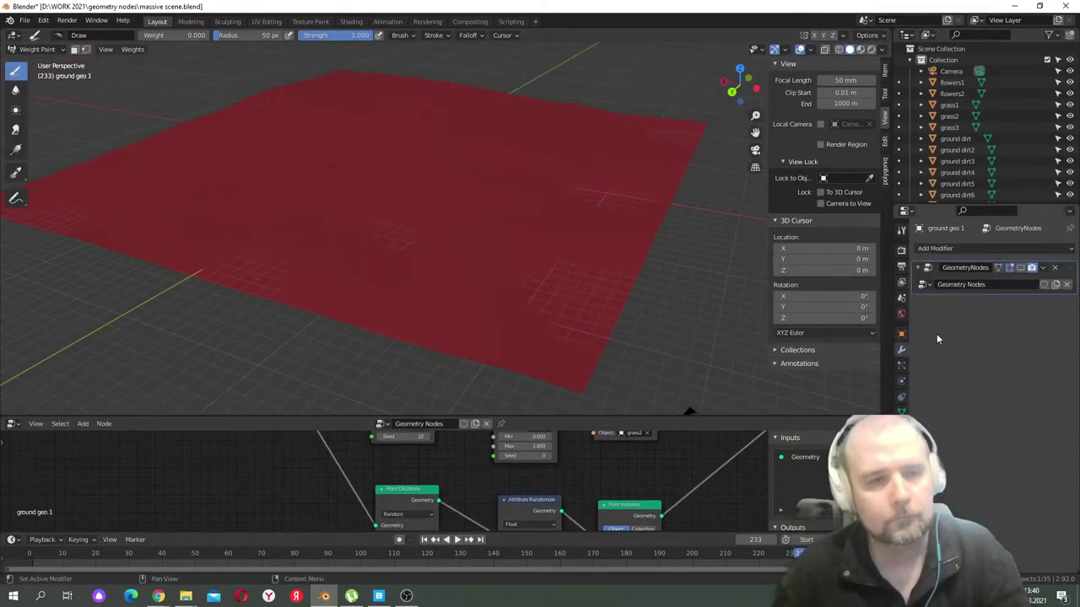
pyautogui.click(1021, 269)
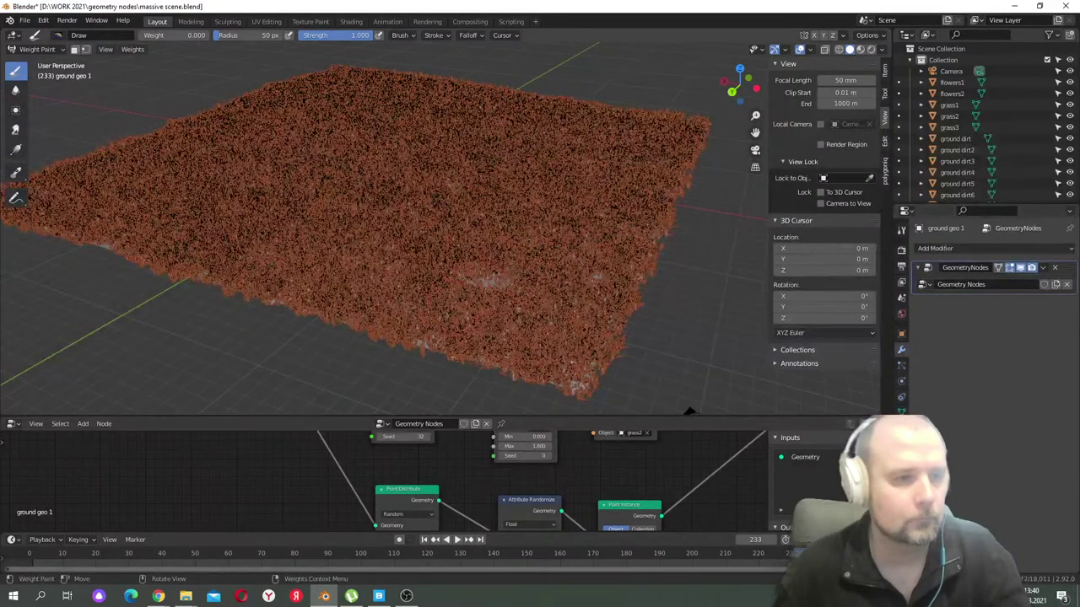
pyautogui.click(1021, 268)
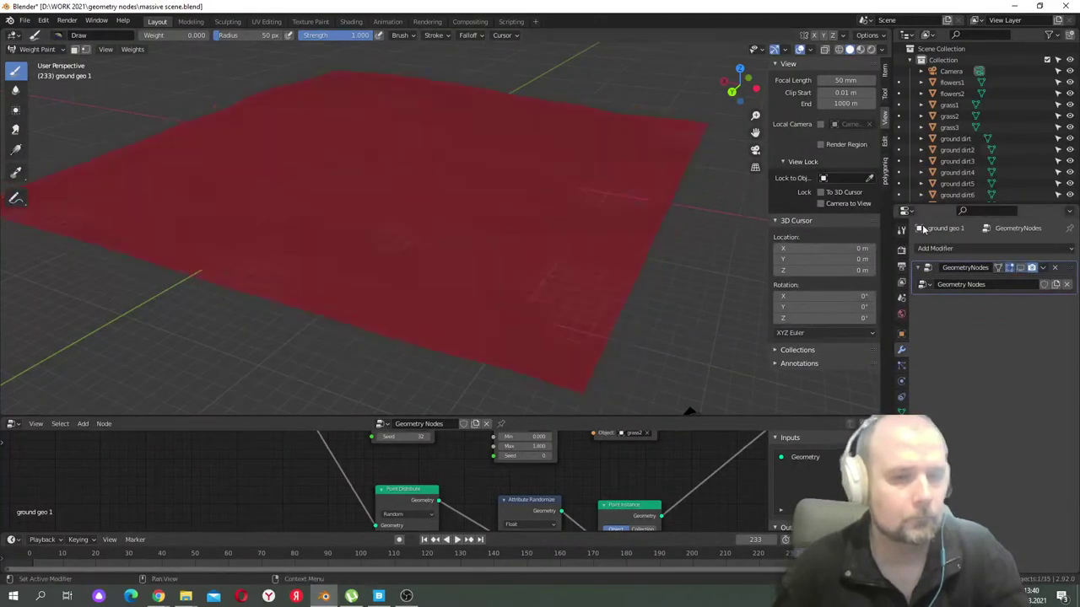
# - Paint test weights of 0 and 1 on the terrain's near corner, and cover the whole terrain with weight 0 using a 346 px brush
pyautogui.moveTo(559, 284)
pyautogui.mouseDown()
pyautogui.moveTo(542, 304)
pyautogui.moveTo(612, 329)
pyautogui.moveTo(548, 308)
pyautogui.mouseUp()
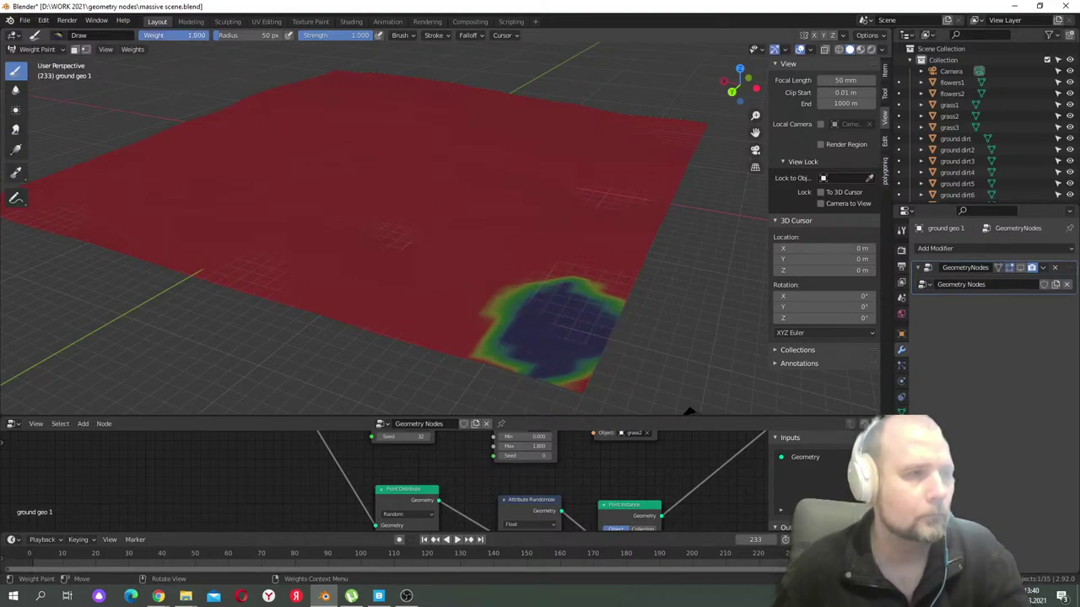
pyautogui.moveTo(465, 301)
pyautogui.mouseDown()
pyautogui.moveTo(499, 348)
pyautogui.moveTo(601, 347)
pyautogui.moveTo(552, 329)
pyautogui.mouseUp()
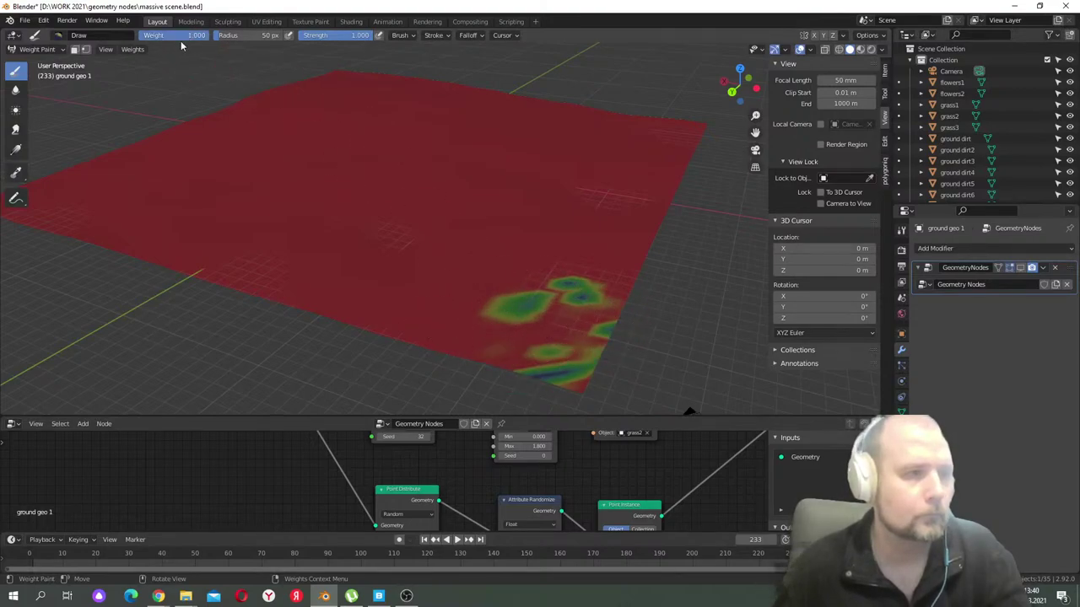
pyautogui.press('f')
pyautogui.click(667, 207)
pyautogui.moveTo(565, 320)
pyautogui.mouseDown()
pyautogui.moveTo(526, 199)
pyautogui.moveTo(713, 230)
pyautogui.moveTo(540, 244)
pyautogui.moveTo(195, 194)
pyautogui.moveTo(150, 153)
pyautogui.moveTo(168, 194)
pyautogui.moveTo(184, 123)
pyautogui.moveTo(506, 135)
pyautogui.moveTo(410, 198)
pyautogui.moveTo(441, 238)
pyautogui.mouseUp()
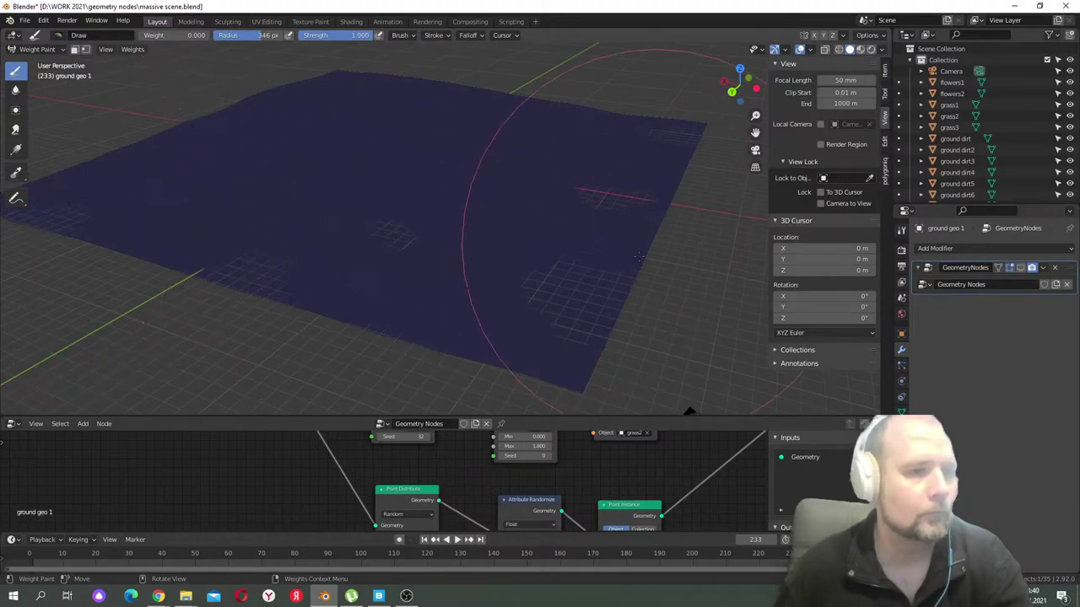
pyautogui.scroll(-3, 511, 181)
pyautogui.scroll(2, 452, 198)
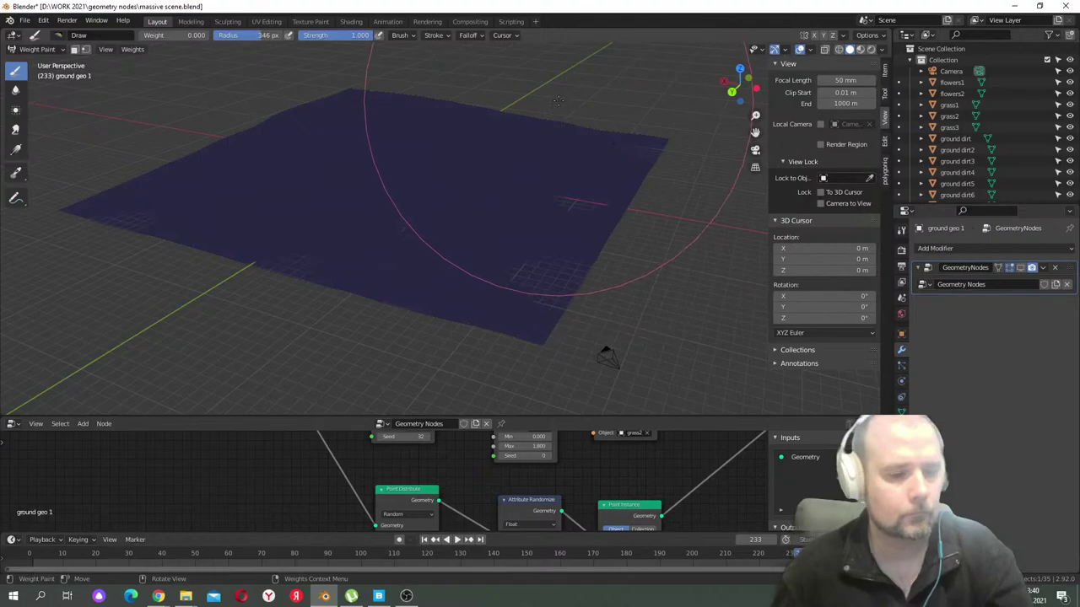
# - Return the terrain to Object Mode and show the GeometryNodes result to check how the grass responds to the zero weights
pyautogui.press('Tab')
pyautogui.press('Tab')
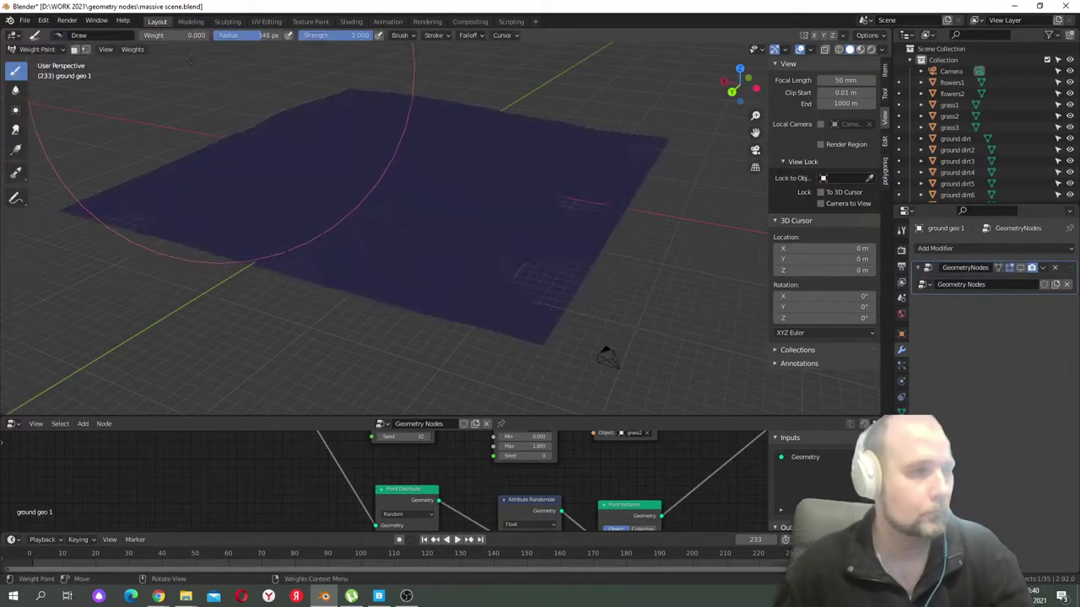
pyautogui.click(37, 50)
pyautogui.click(39, 63)
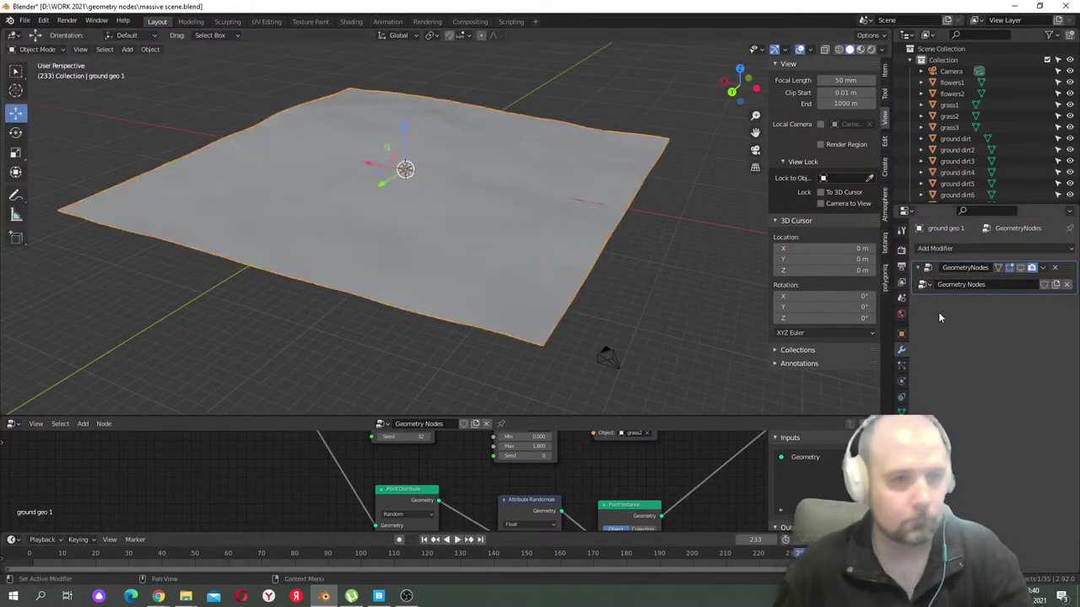
pyautogui.click(1020, 267)
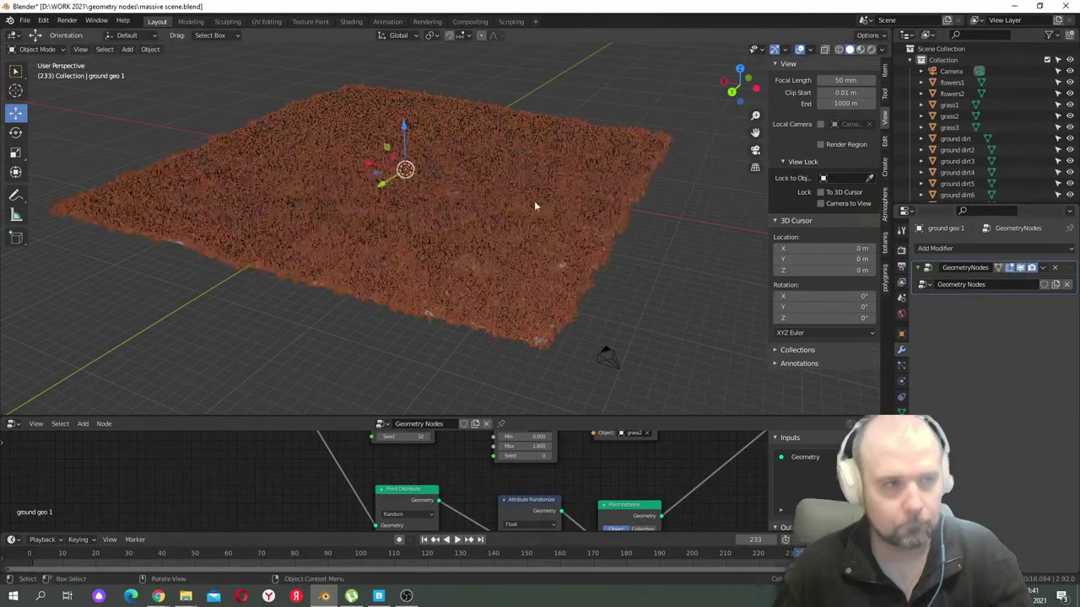
pyautogui.scroll(4, 632, 210)
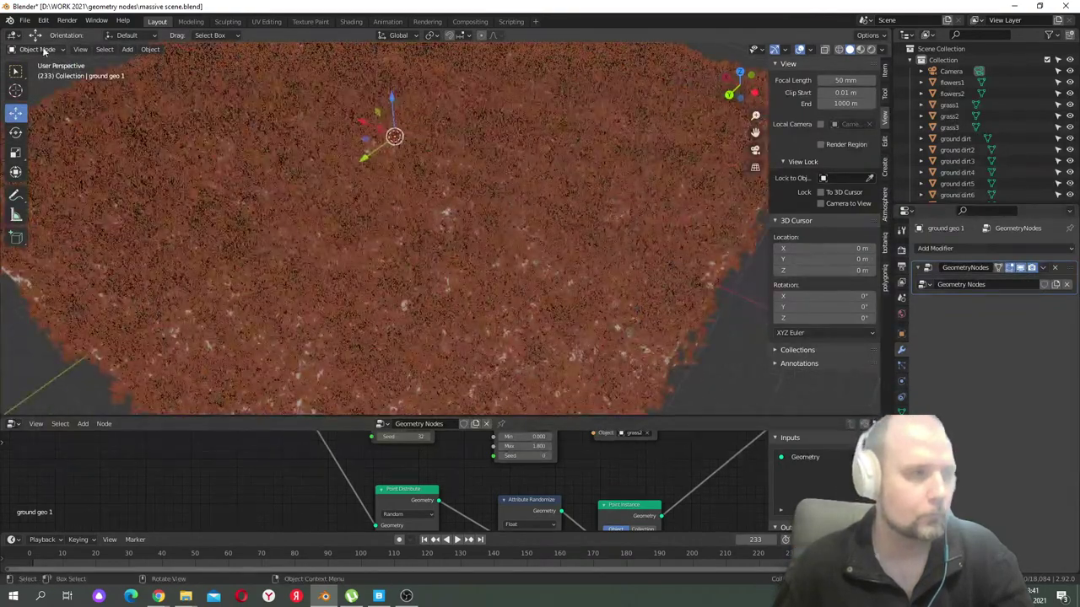
# - Put the terrain back in Weight Paint mode with a brush weight of 1.000 and hide the scattered grass in the viewport
pyautogui.click(45, 49)
pyautogui.click(40, 124)
pyautogui.click(38, 49)
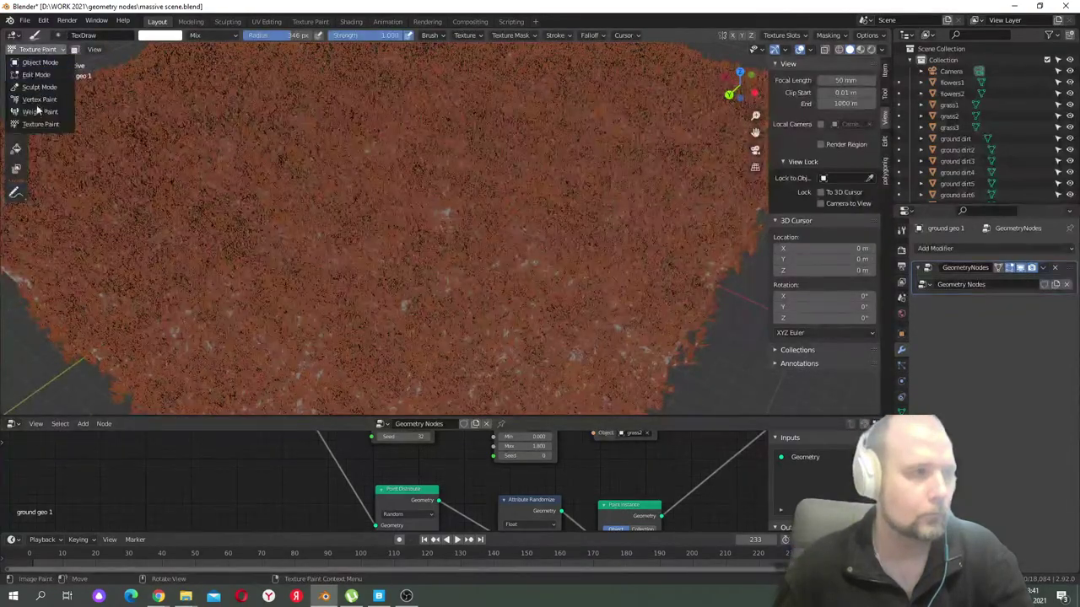
pyautogui.click(40, 112)
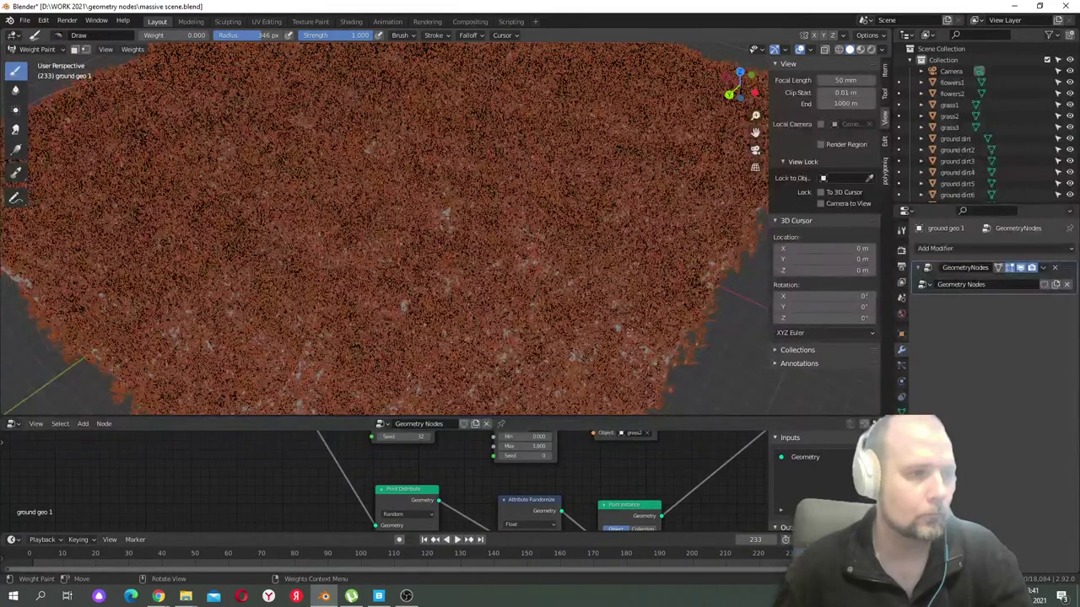
pyautogui.scroll(-5, 494, 207)
pyautogui.moveTo(494, 207)
pyautogui.mouseDown(button='middle')
pyautogui.moveTo(493, 266)
pyautogui.moveTo(509, 211)
pyautogui.moveTo(485, 216)
pyautogui.mouseUp(button='middle')
pyautogui.scroll(3, 510, 211)
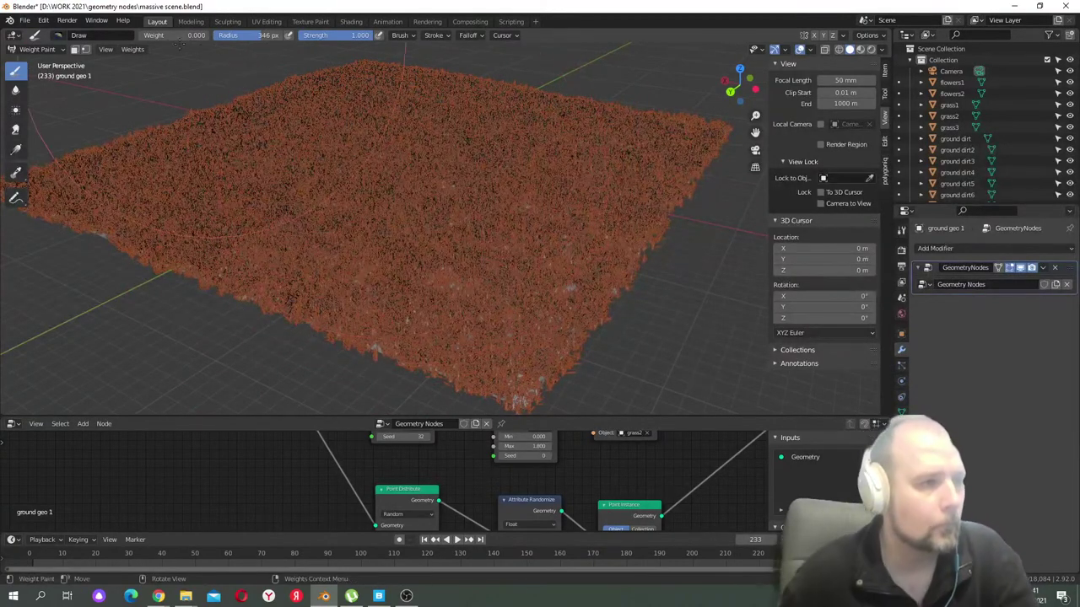
pyautogui.moveTo(179, 35); pyautogui.dragTo(253, 36)
pyautogui.click(405, 337)
pyautogui.click(1022, 269)
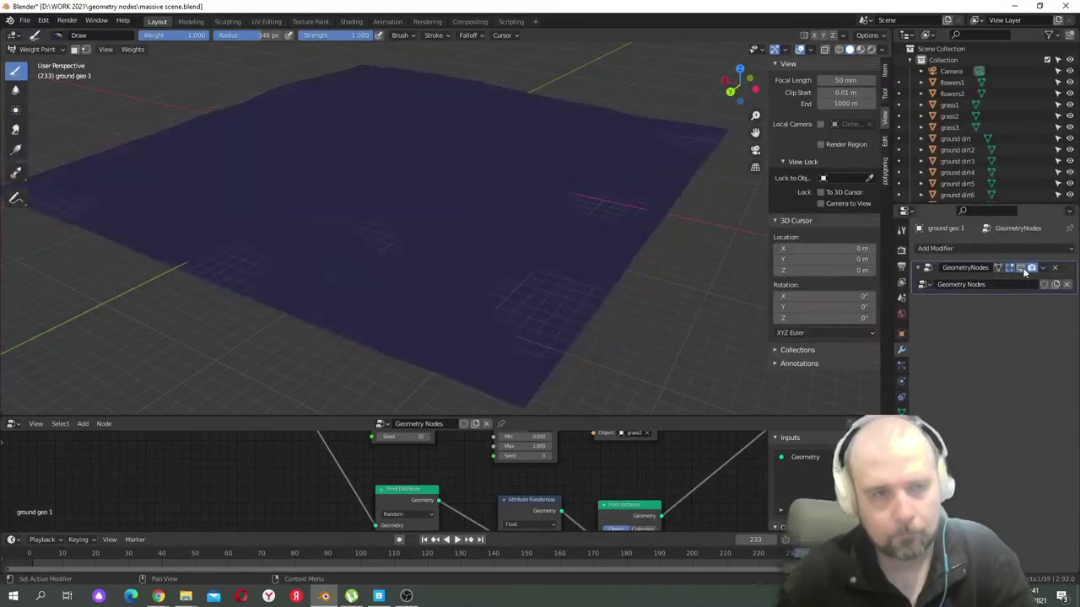
# - Paint a test patch of weight 1.000 at the terrain's near edge with a 94 px brush and toggle the GeometryNodes display to check it
pyautogui.scroll(-2, 449, 193)
pyautogui.press('[')
pyautogui.press('[')
pyautogui.press('[')
pyautogui.press('[')
pyautogui.press('[')
pyautogui.press('[')
pyautogui.press('[')
pyautogui.press('[')
pyautogui.press('[')
pyautogui.press('[')
pyautogui.press('[')
pyautogui.press('[')
pyautogui.moveTo(424, 253)
pyautogui.mouseDown()
pyautogui.moveTo(414, 258)
pyautogui.moveTo(434, 277)
pyautogui.mouseUp()
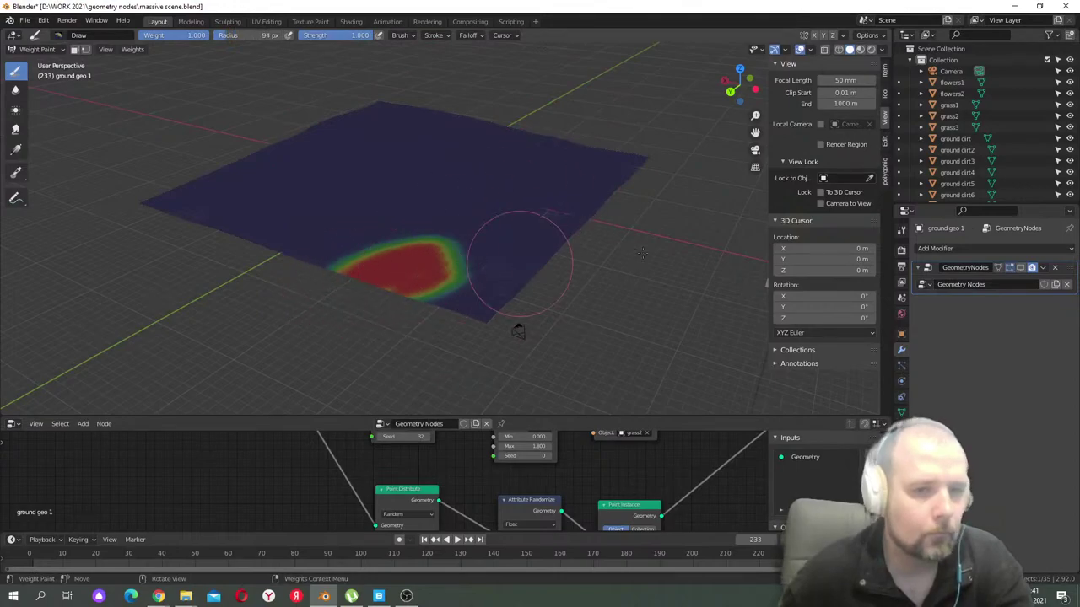
pyautogui.click(1021, 268)
pyautogui.click(1021, 267)
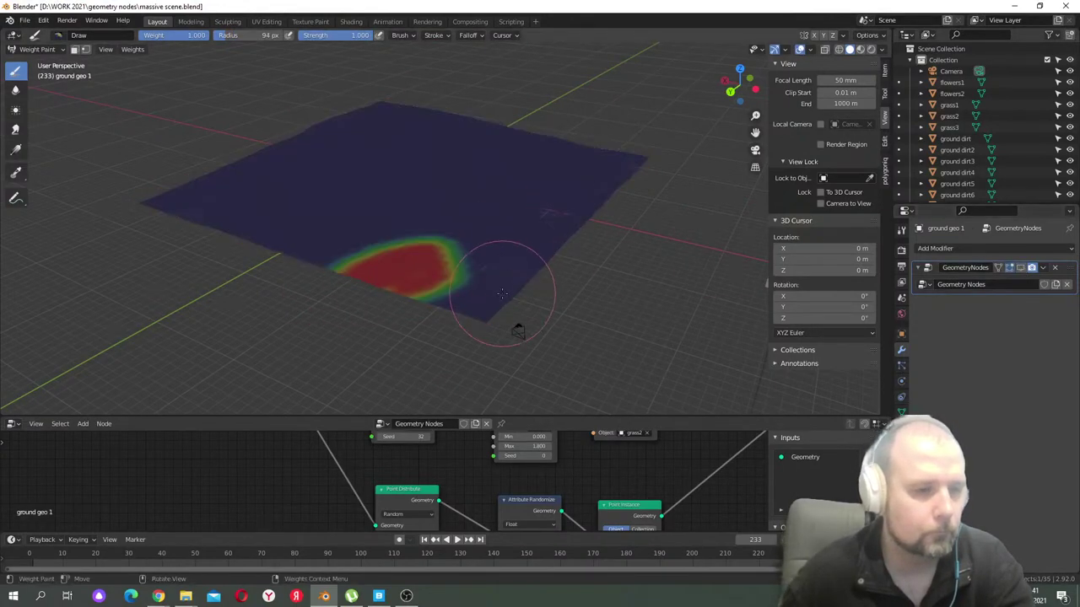
# - Assign weight 1.000 to all terrain vertices in the vertex group "weight" and show the GeometryNodes result in the viewport
pyautogui.click(901, 335)
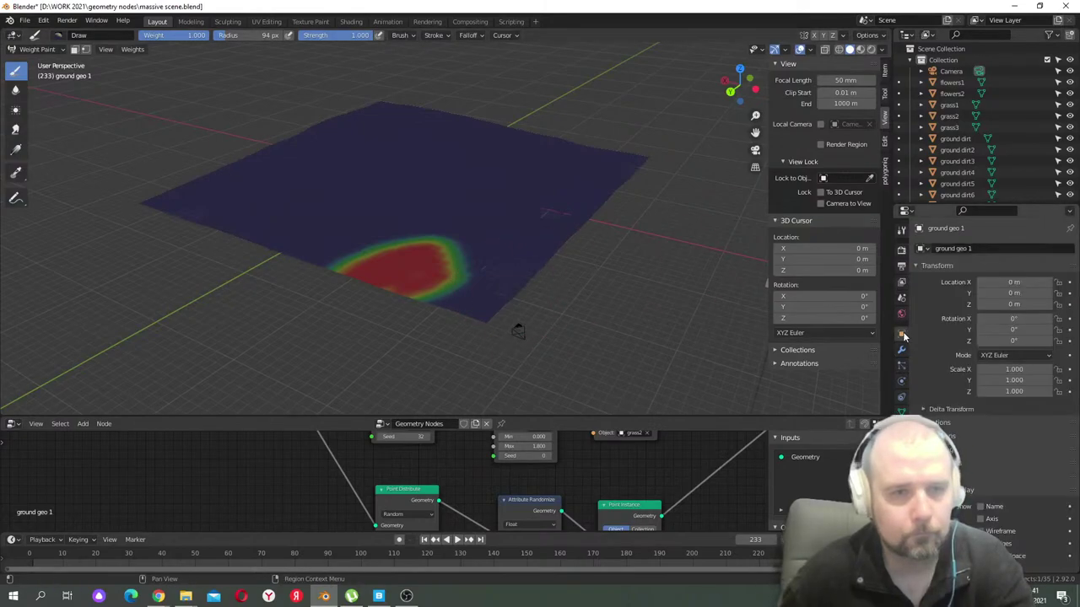
pyautogui.click(901, 410)
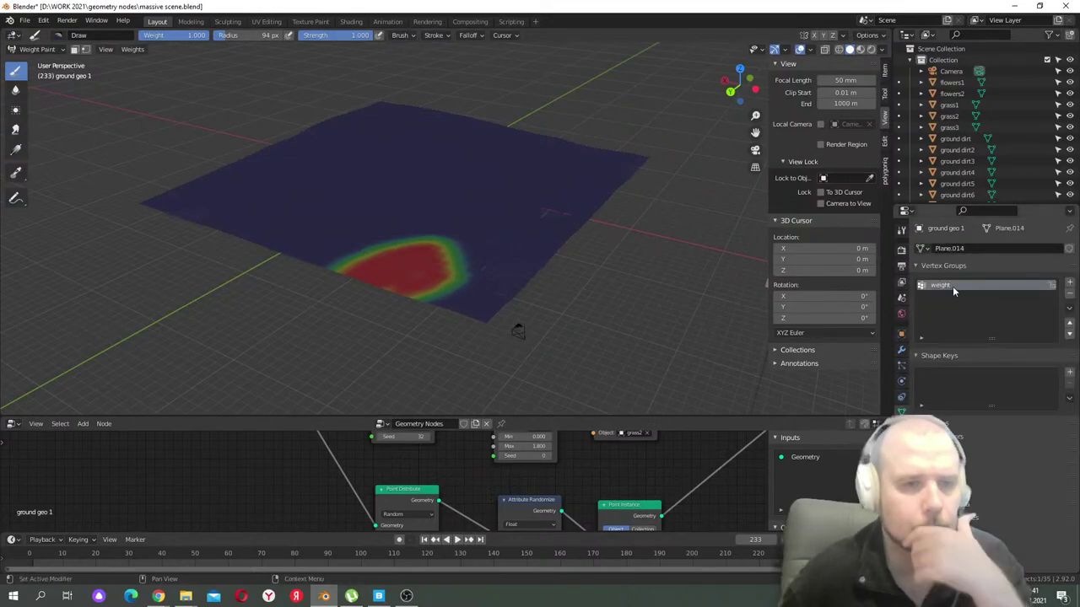
pyautogui.press('Tab')
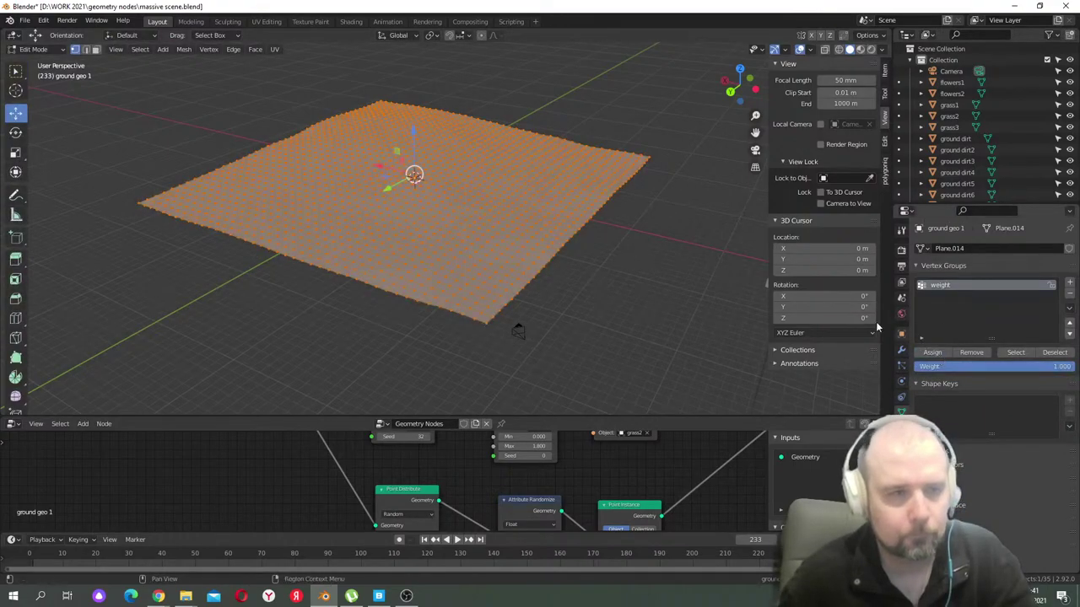
pyautogui.press('Tab')
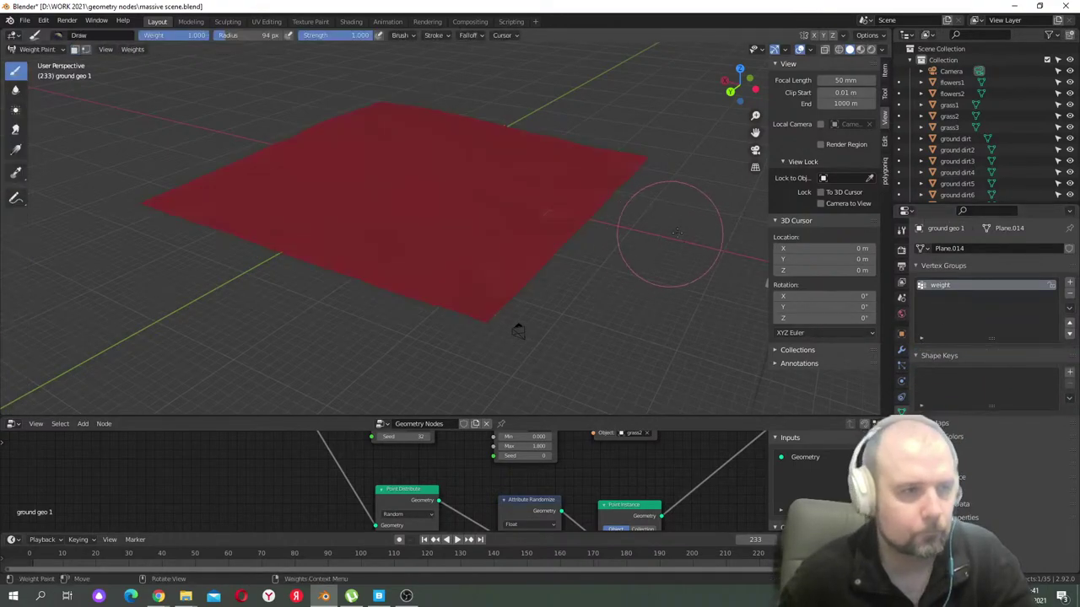
pyautogui.click(901, 351)
pyautogui.click(1009, 270)
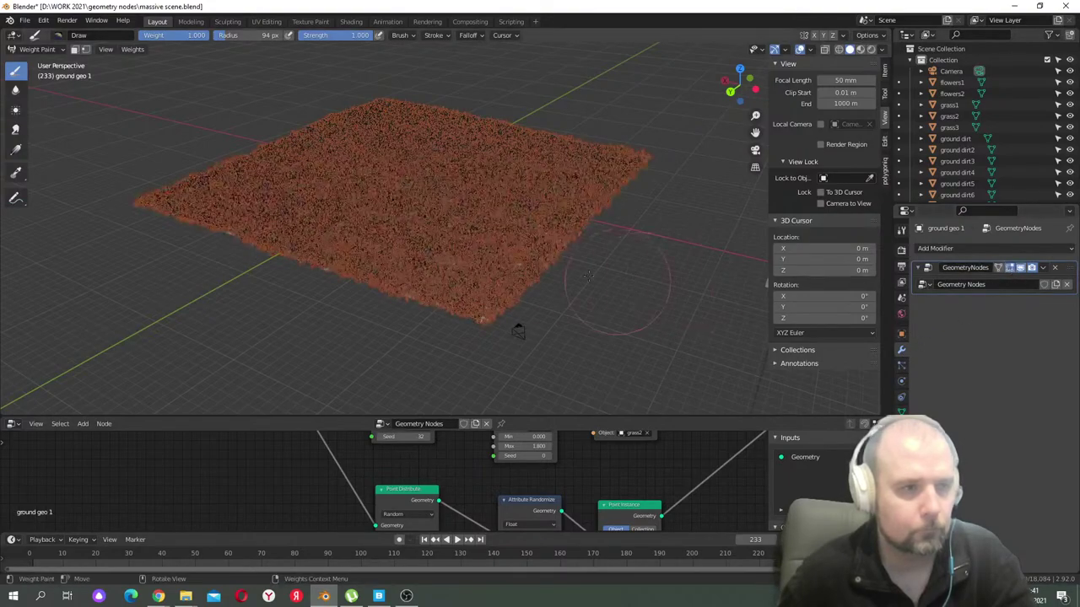
# - Paint test strokes of low and full weight over the displayed grass, inspect it up close, and hide the scatter to reveal the weights
pyautogui.moveTo(440, 279); pyautogui.dragTo(404, 302, button='middle')
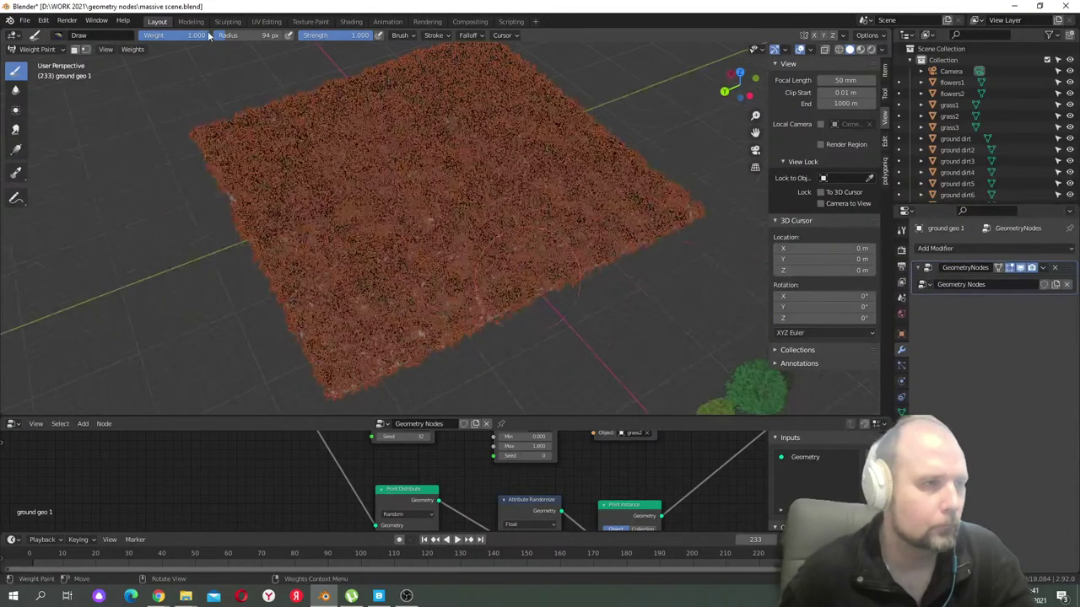
pyautogui.moveTo(175, 35)
pyautogui.mouseDown()
pyautogui.moveTo(110, 35)
pyautogui.moveTo(229, 35)
pyautogui.mouseUp()
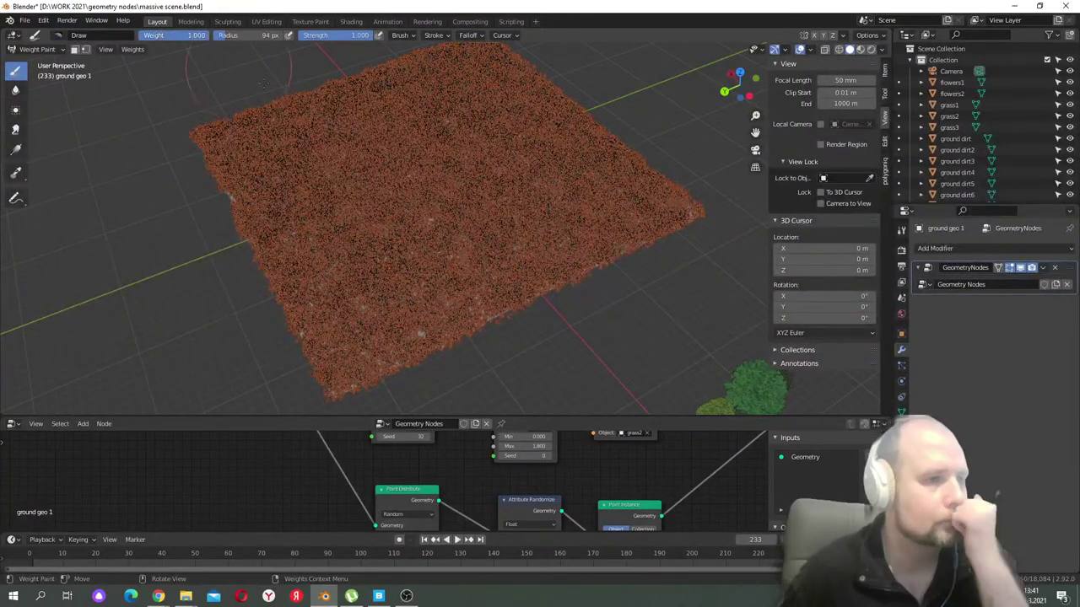
pyautogui.scroll(1, 335, 226)
pyautogui.scroll(2, 338, 224)
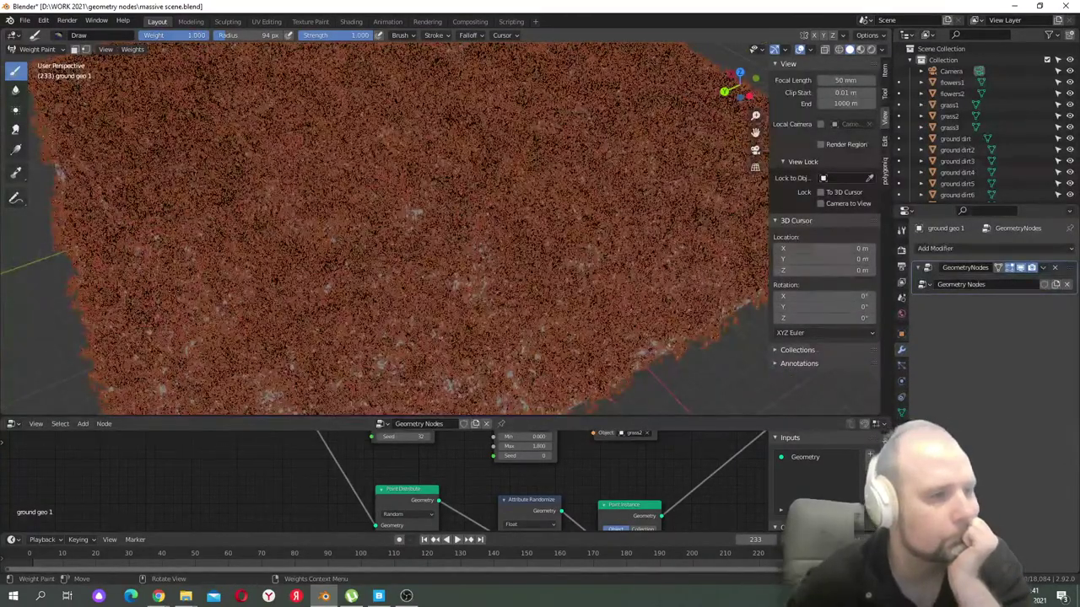
pyautogui.scroll(-4, 194, 253)
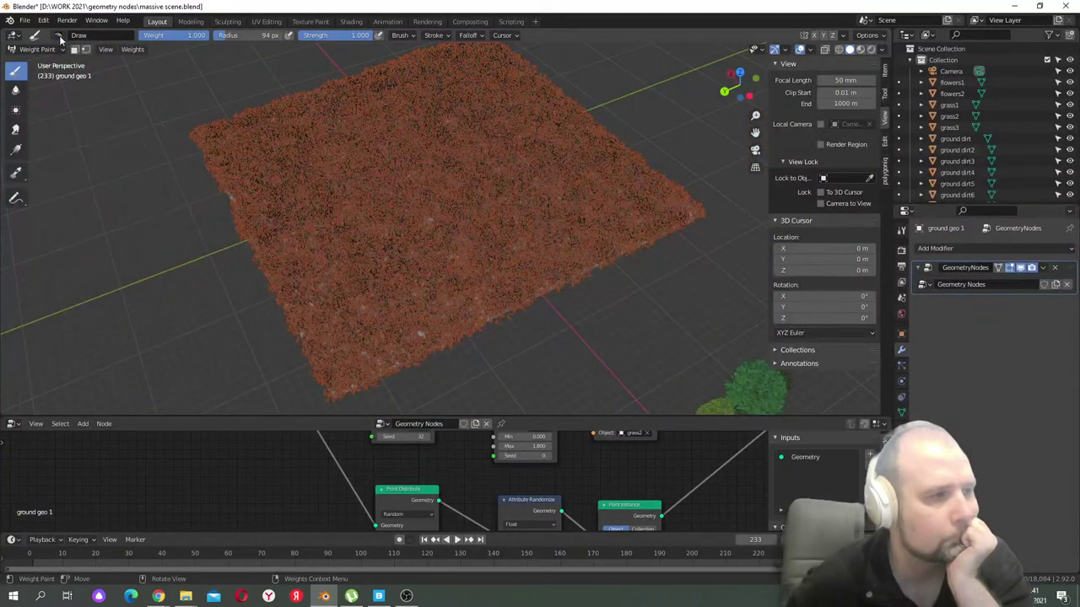
pyautogui.moveTo(337, 218); pyautogui.dragTo(454, 230, button='middle')
pyautogui.scroll(1, 499, 205)
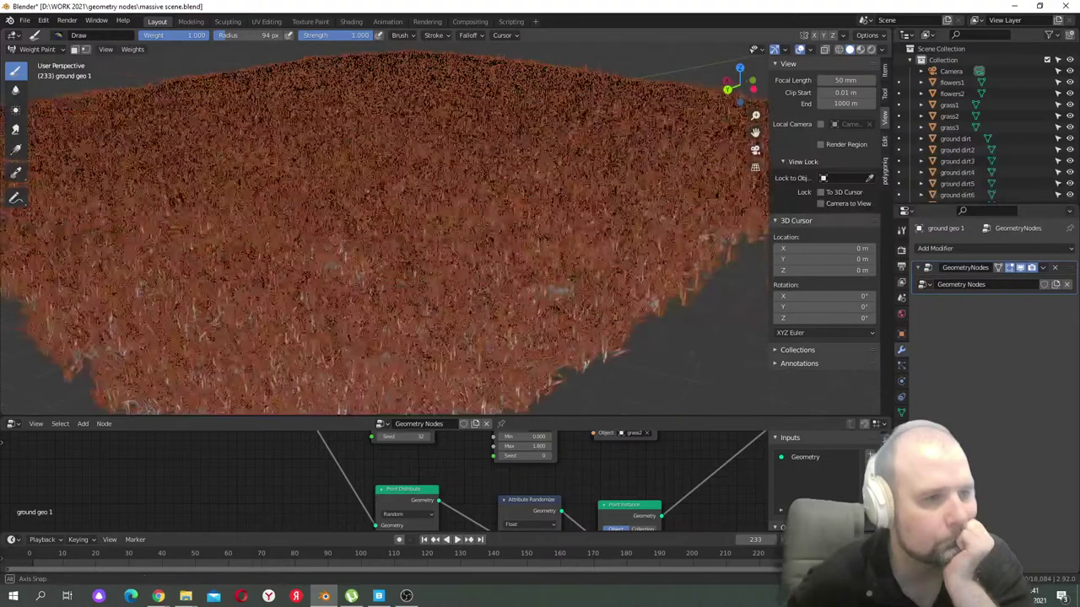
pyautogui.scroll(2, 454, 230)
pyautogui.click(1029, 267)
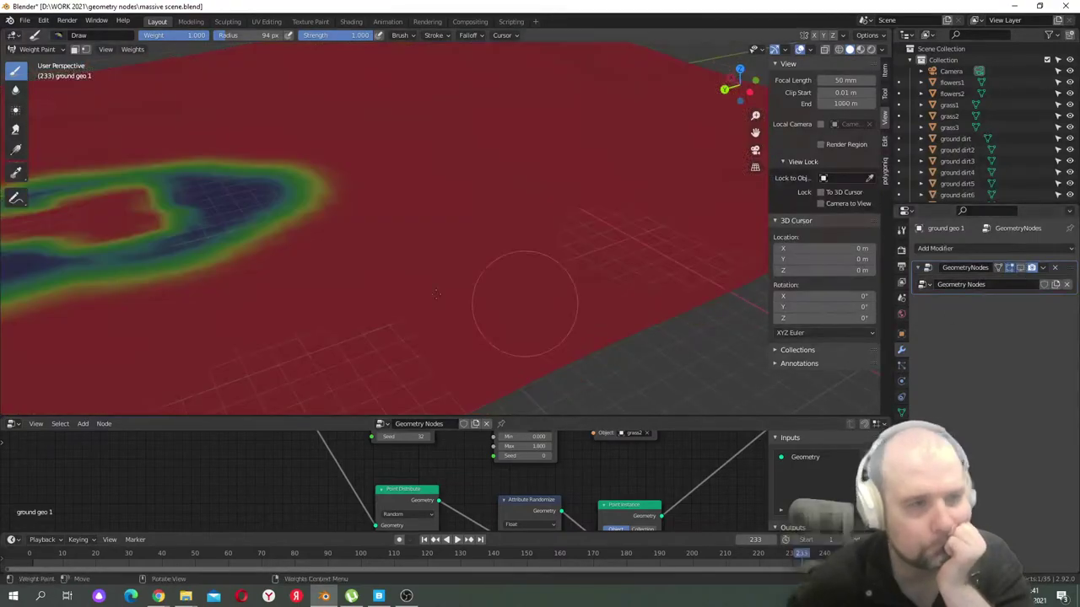
# - Enlarge the node editor and set the Density Attribute of the grass Point Distribute nodes to weight
pyautogui.scroll(-3, 292, 253)
pyautogui.moveTo(414, 416); pyautogui.dragTo(413, 216)
pyautogui.scroll(-1, 412, 394)
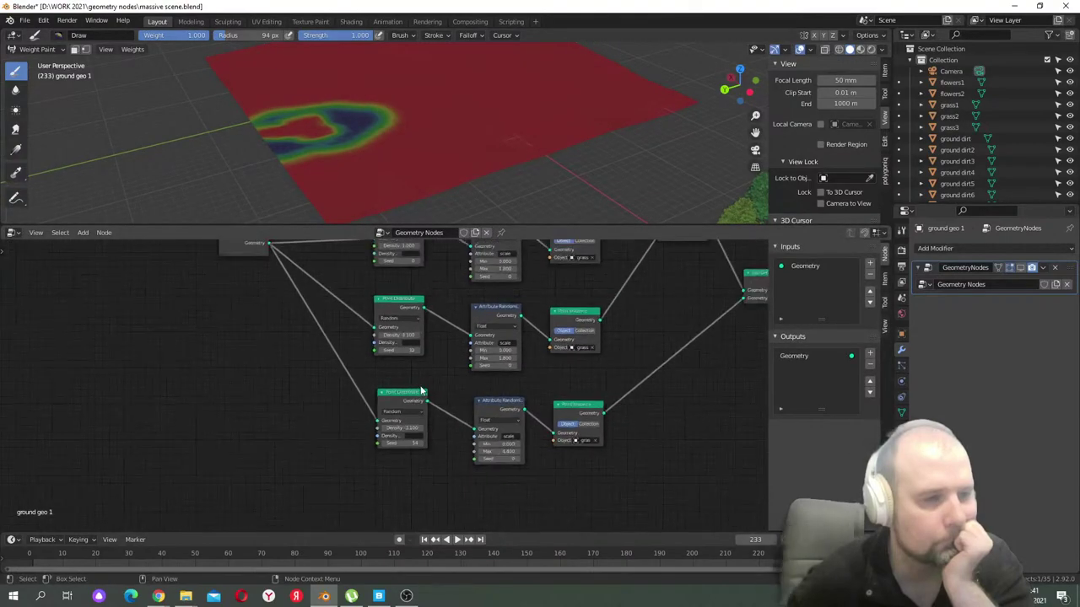
pyautogui.scroll(1, 421, 390)
pyautogui.moveTo(436, 369); pyautogui.dragTo(439, 464, button='middle')
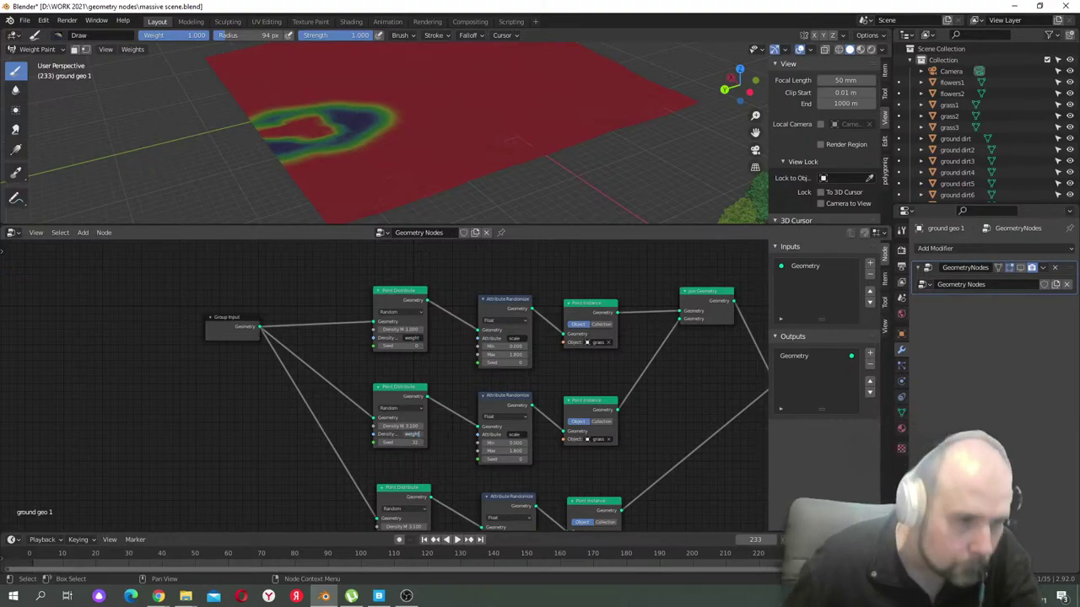
pyautogui.moveTo(452, 475); pyautogui.dragTo(434, 379, button='middle')
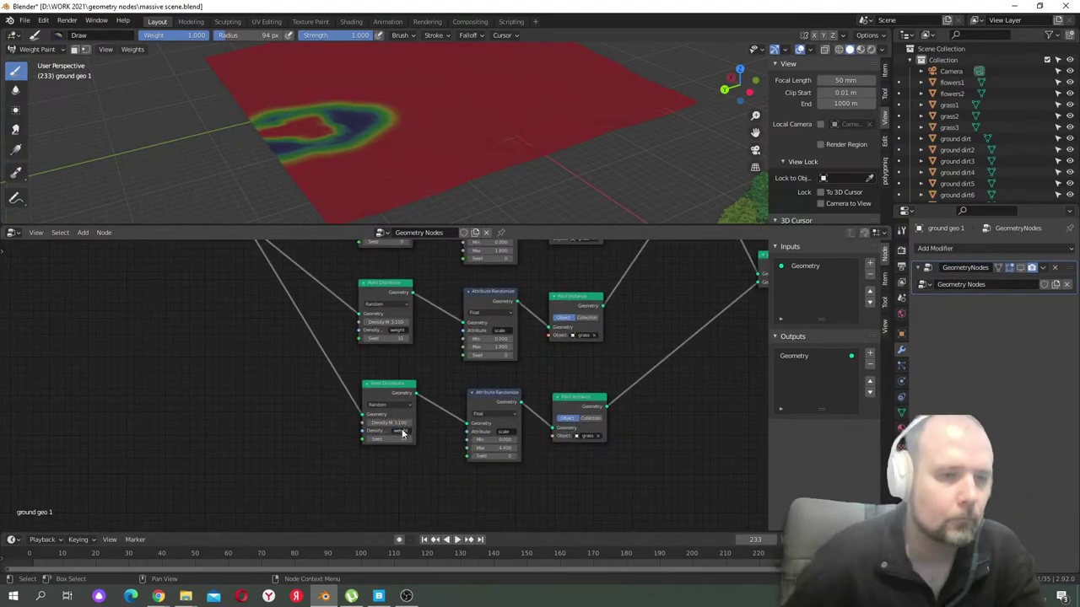
# - Show the scattered grass and clear a patch at the terrain's near part by painting with weight 0.000
pyautogui.click(1020, 268)
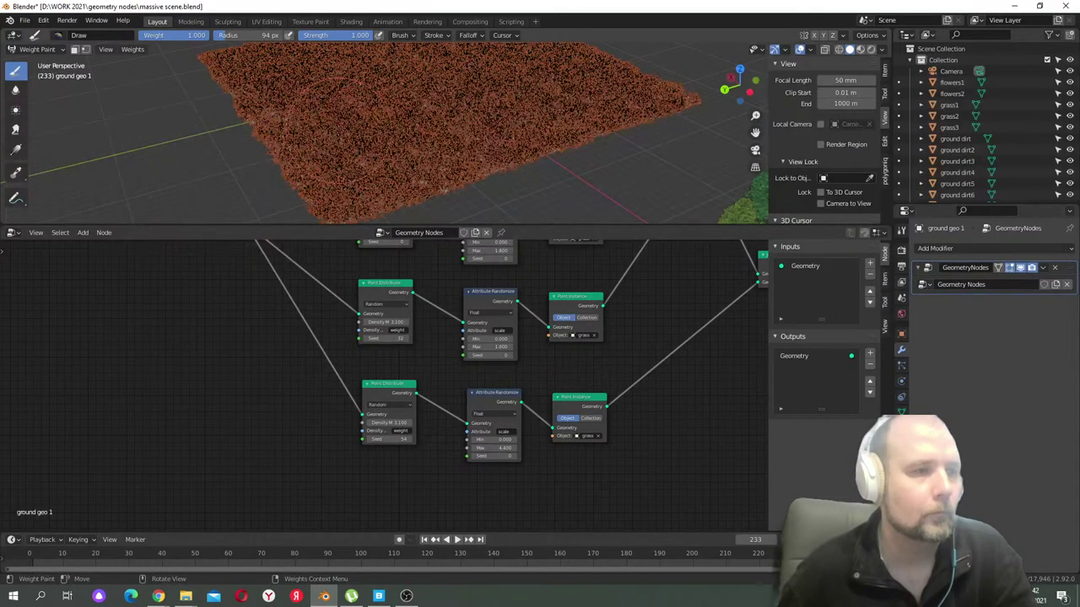
pyautogui.moveTo(200, 36); pyautogui.dragTo(142, 35)
pyautogui.moveTo(327, 139)
pyautogui.mouseDown()
pyautogui.moveTo(346, 160)
pyautogui.moveTo(397, 176)
pyautogui.moveTo(286, 165)
pyautogui.moveTo(481, 135)
pyautogui.moveTo(379, 110)
pyautogui.moveTo(343, 144)
pyautogui.mouseUp()
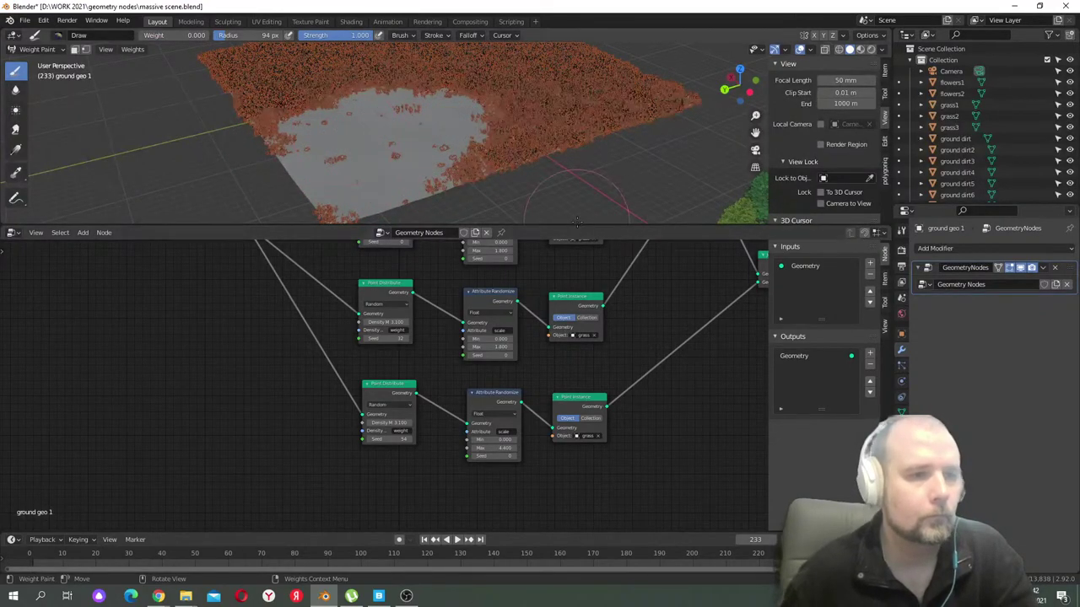
# - Enlarge the 3D viewport and clear the grass from the whole terrain by painting weight 0.000 with a 441 px brush
pyautogui.moveTo(571, 226); pyautogui.dragTo(588, 398)
pyautogui.moveTo(506, 190); pyautogui.dragTo(528, 228, button='middle')
pyautogui.moveTo(532, 232)
pyautogui.mouseDown()
pyautogui.moveTo(540, 257)
pyautogui.moveTo(501, 185)
pyautogui.moveTo(437, 184)
pyautogui.moveTo(430, 97)
pyautogui.moveTo(483, 206)
pyautogui.moveTo(545, 278)
pyautogui.moveTo(637, 169)
pyautogui.moveTo(642, 145)
pyautogui.moveTo(549, 89)
pyautogui.moveTo(424, 101)
pyautogui.moveTo(143, 172)
pyautogui.mouseUp()
pyautogui.press('f')
pyautogui.click(689, 190)
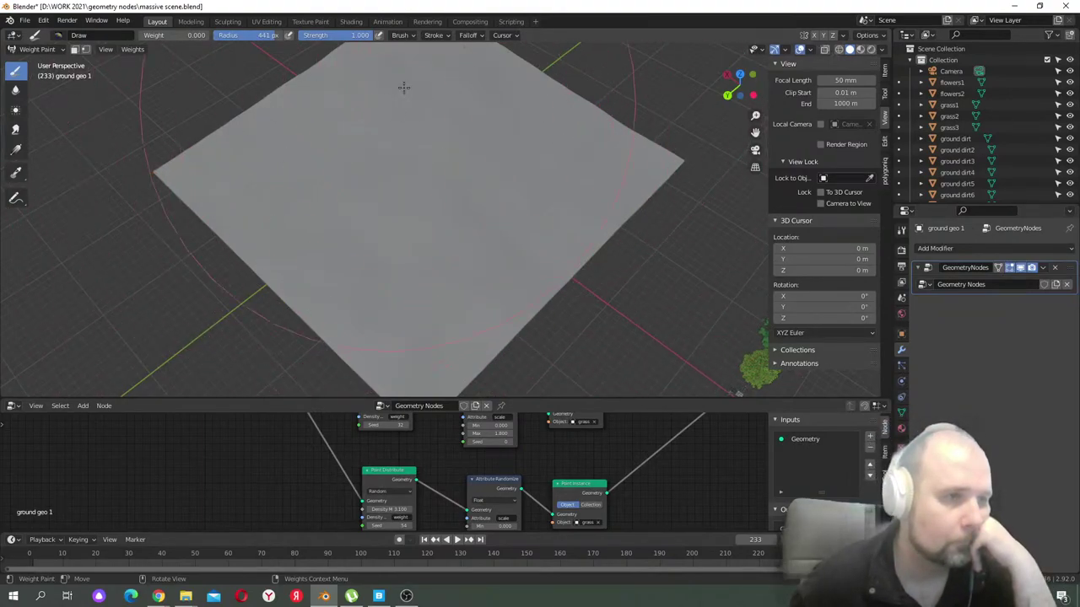
pyautogui.scroll(-4, 444, 234)
pyautogui.scroll(4, 391, 112)
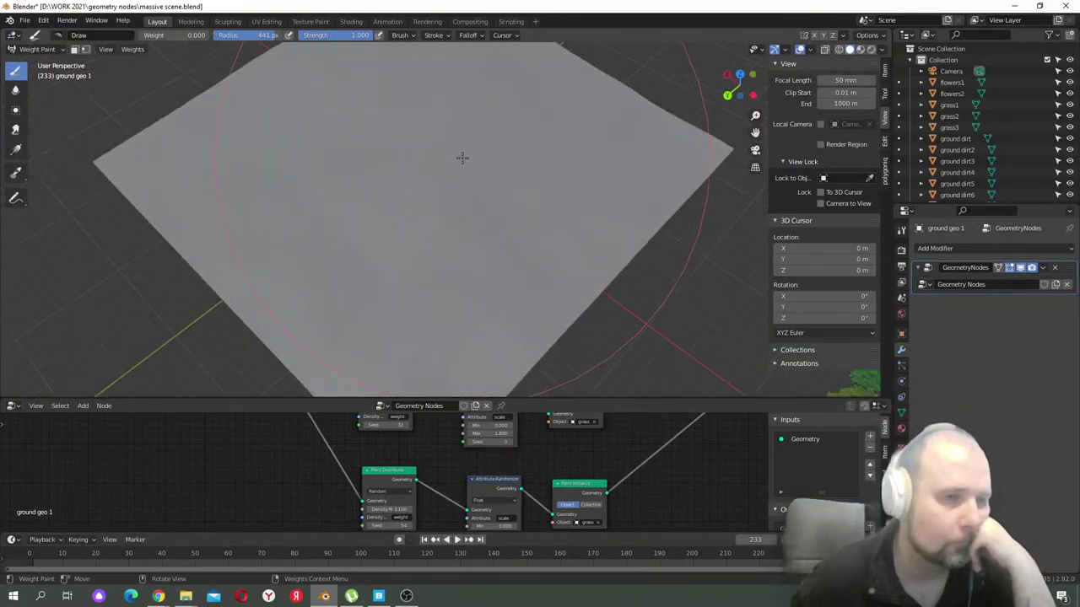
pyautogui.scroll(-1, 463, 154)
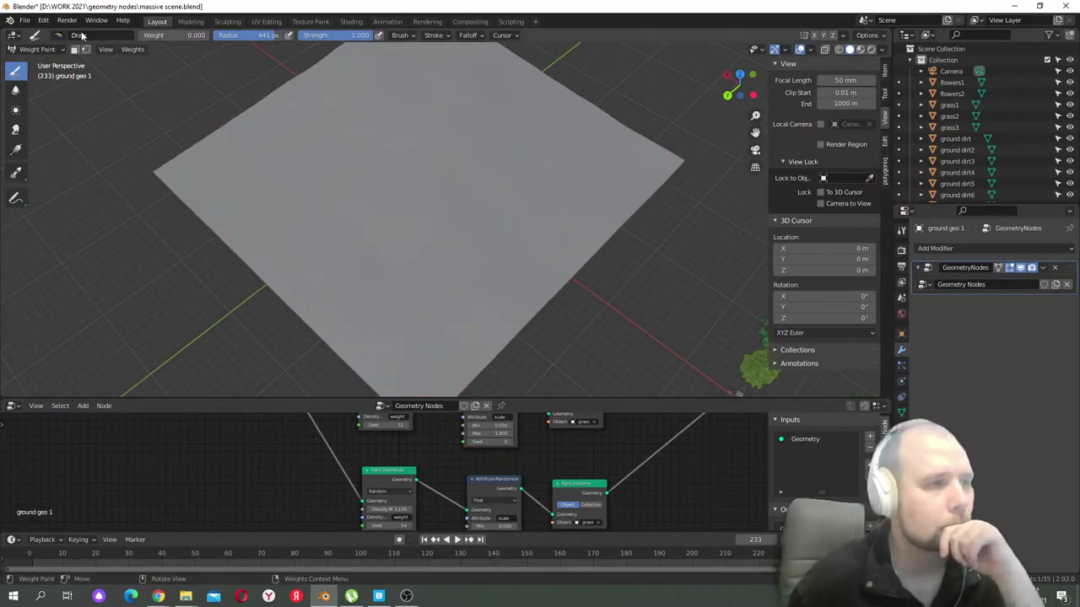
# - Return the terrain to Object Mode, enlarge the 3D viewport and look over the bare terrain
pyautogui.click(38, 49)
pyautogui.click(49, 65)
pyautogui.scroll(-3, 507, 150)
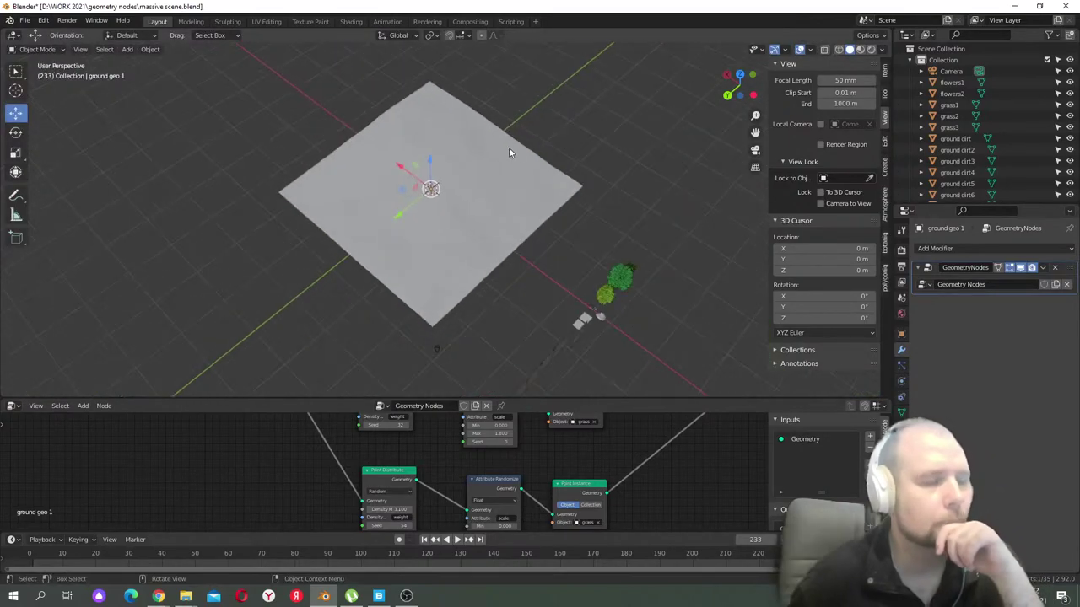
pyautogui.moveTo(636, 200); pyautogui.dragTo(603, 140, button='middle')
pyautogui.scroll(5, 595, 154)
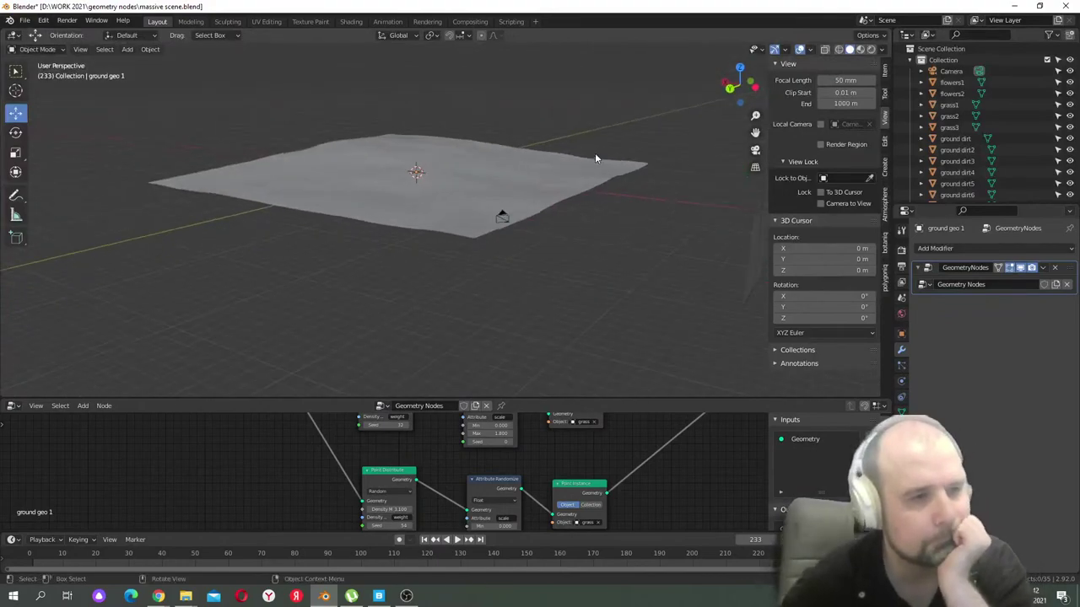
pyautogui.scroll(-4, 951, 147)
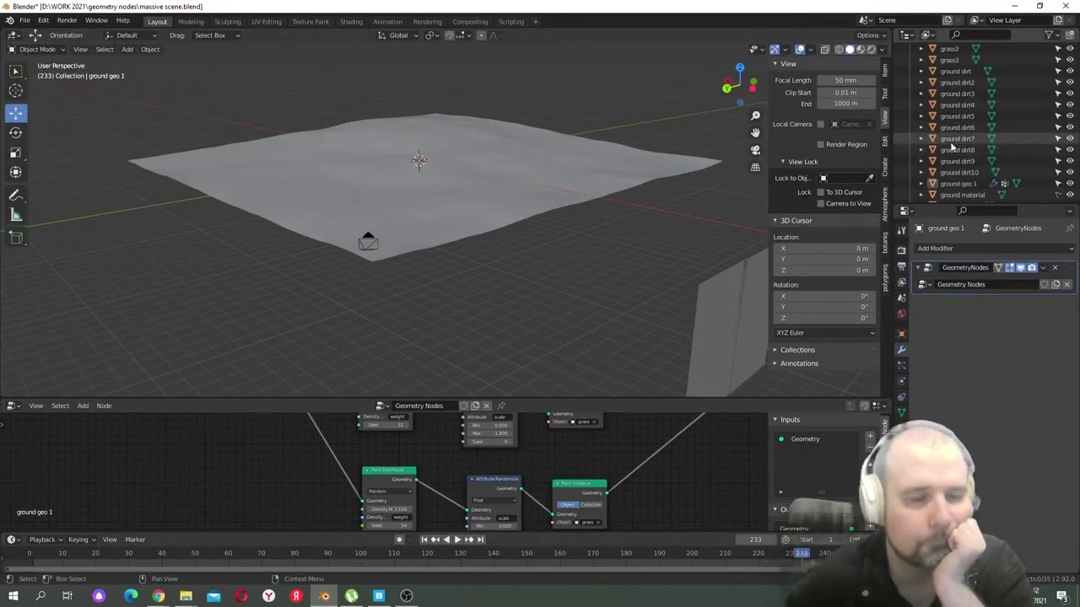
pyautogui.scroll(4, 951, 148)
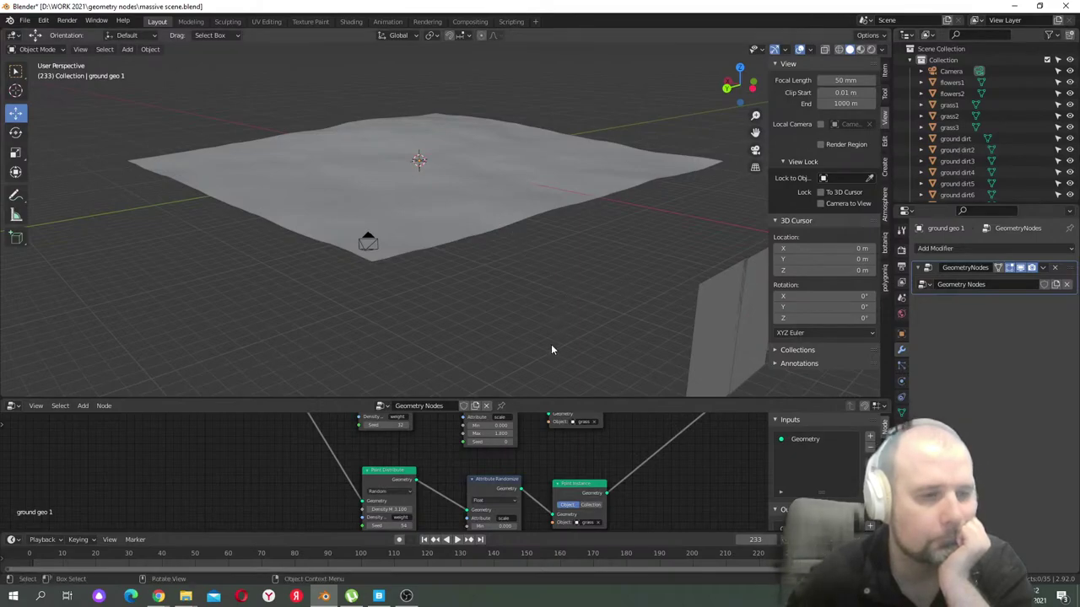
pyautogui.moveTo(538, 398); pyautogui.dragTo(545, 432)
pyautogui.scroll(-2, 464, 272)
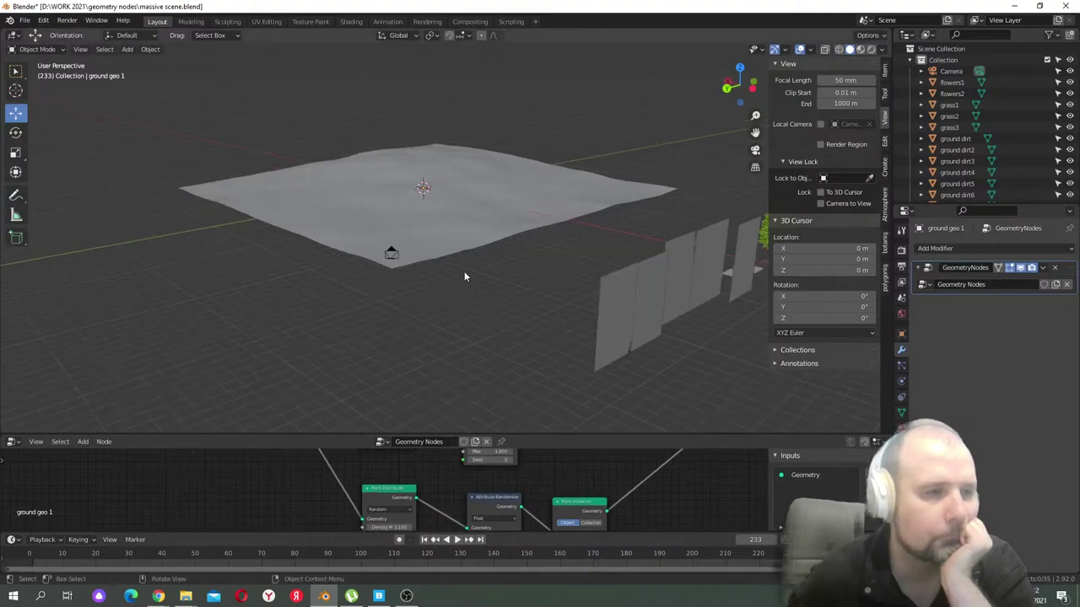
pyautogui.moveTo(464, 271); pyautogui.dragTo(471, 286, button='middle')
pyautogui.scroll(2, 474, 287)
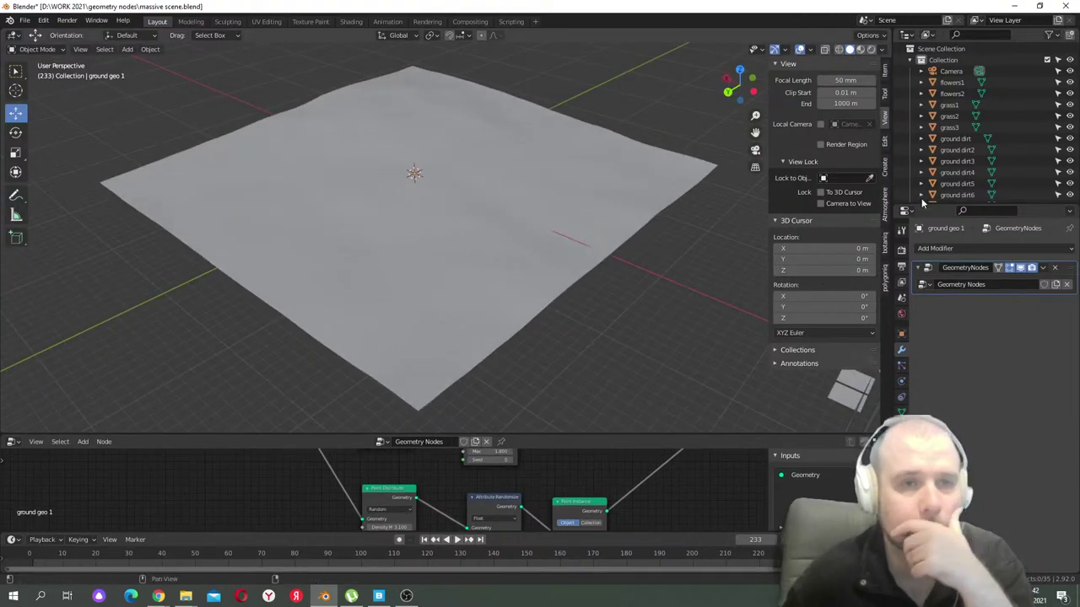
# - Rename the terrain object "ground geo 1" as "grass geo 1"
pyautogui.scroll(-5, 980, 137)
pyautogui.doubleClick(957, 115)
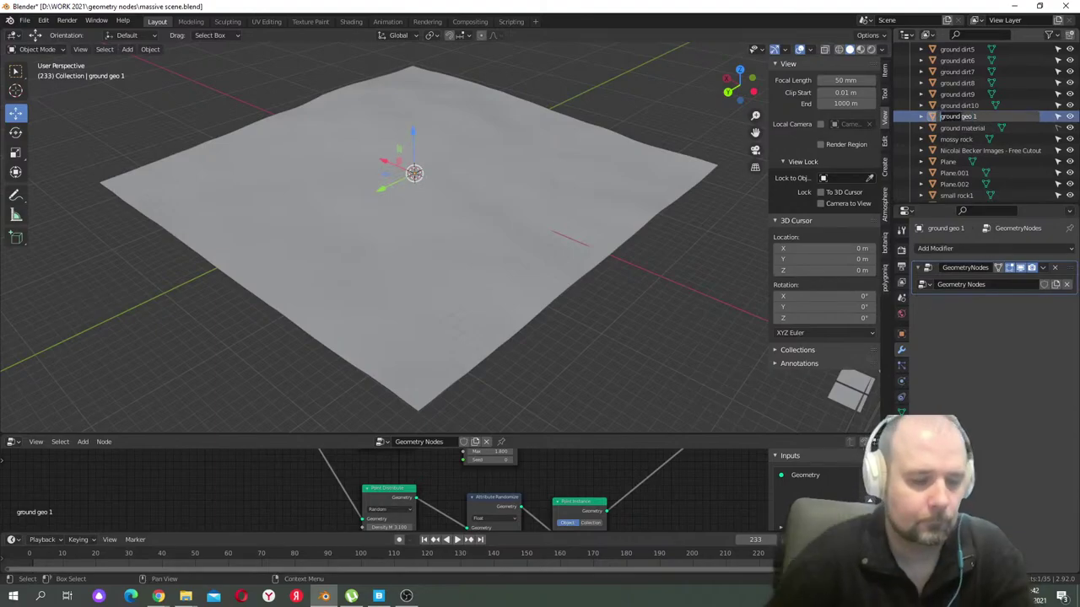
pyautogui.write('gras')
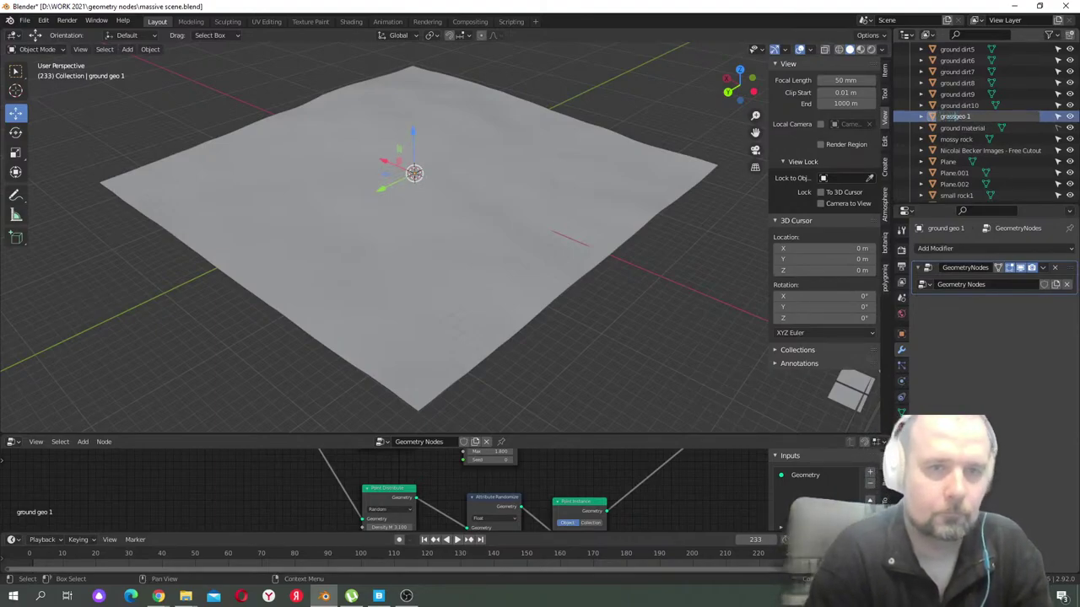
pyautogui.write('s')
pyautogui.press('Return')
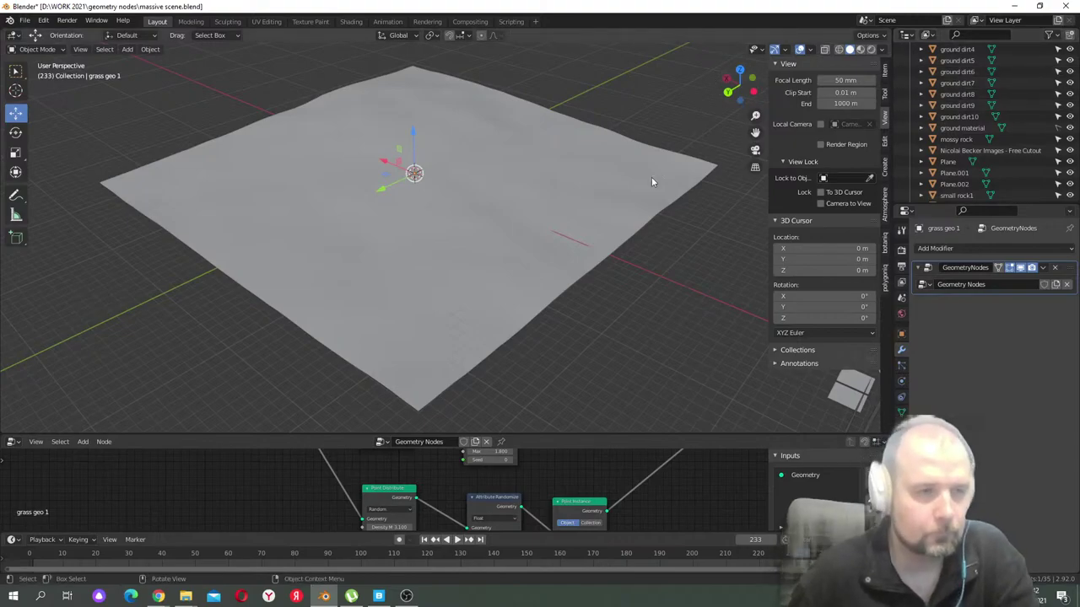
# - Switch the viewport to Material Preview and assign the existing "1forest floo" material to the terrain
pyautogui.scroll(-4, 651, 272)
pyautogui.keyDown('shift'); pyautogui.moveTo(594, 233); pyautogui.dragTo(551, 190, button='middle'); pyautogui.keyUp('shift')
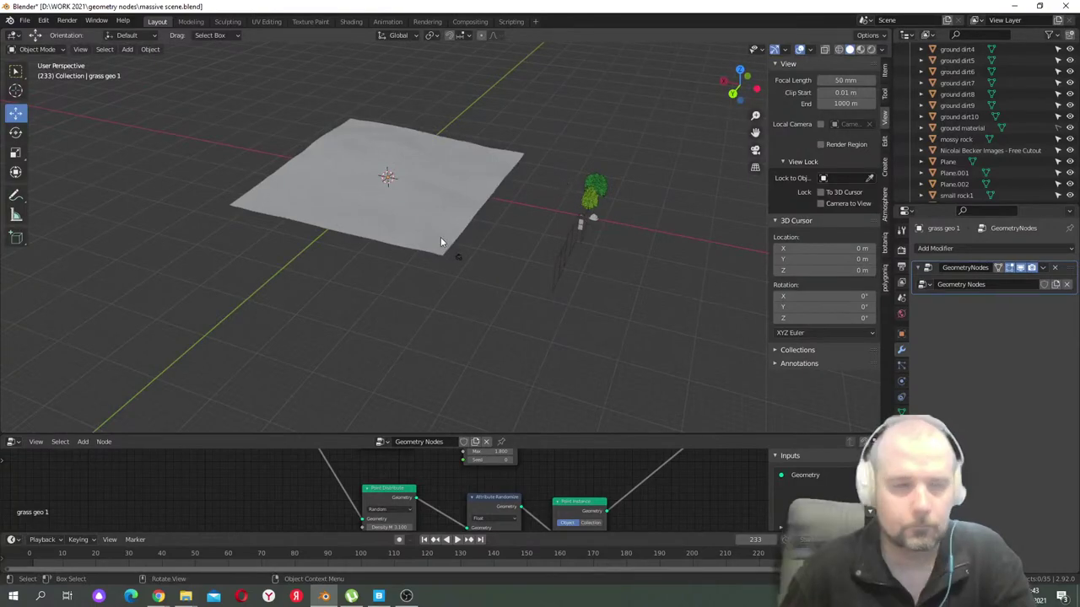
pyautogui.moveTo(432, 236); pyautogui.dragTo(415, 230, button='middle')
pyautogui.scroll(5, 418, 229)
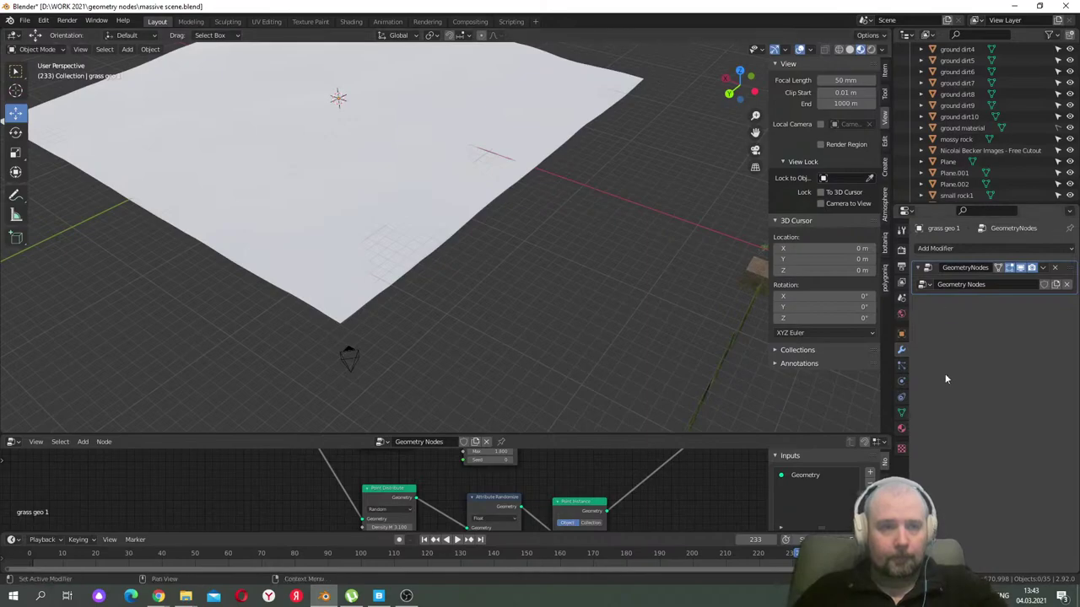
pyautogui.click(902, 429)
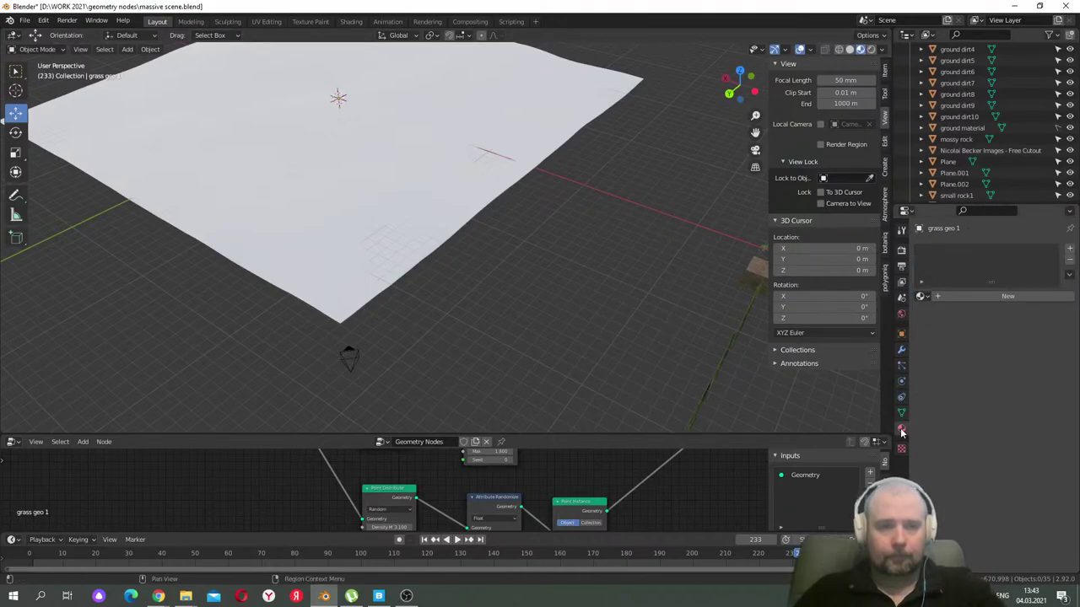
pyautogui.click(921, 297)
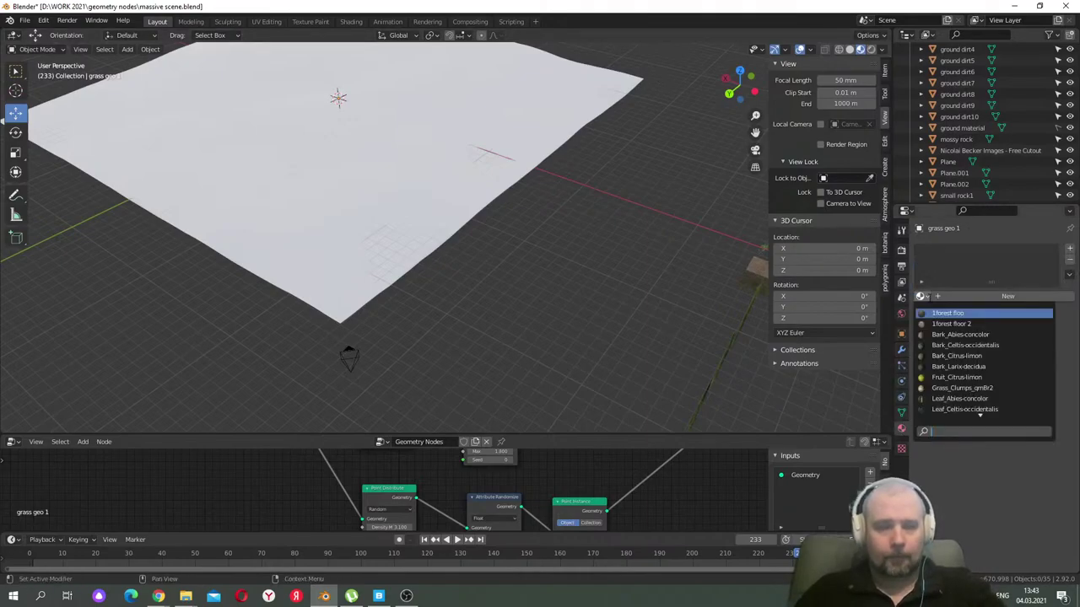
pyautogui.click(968, 313)
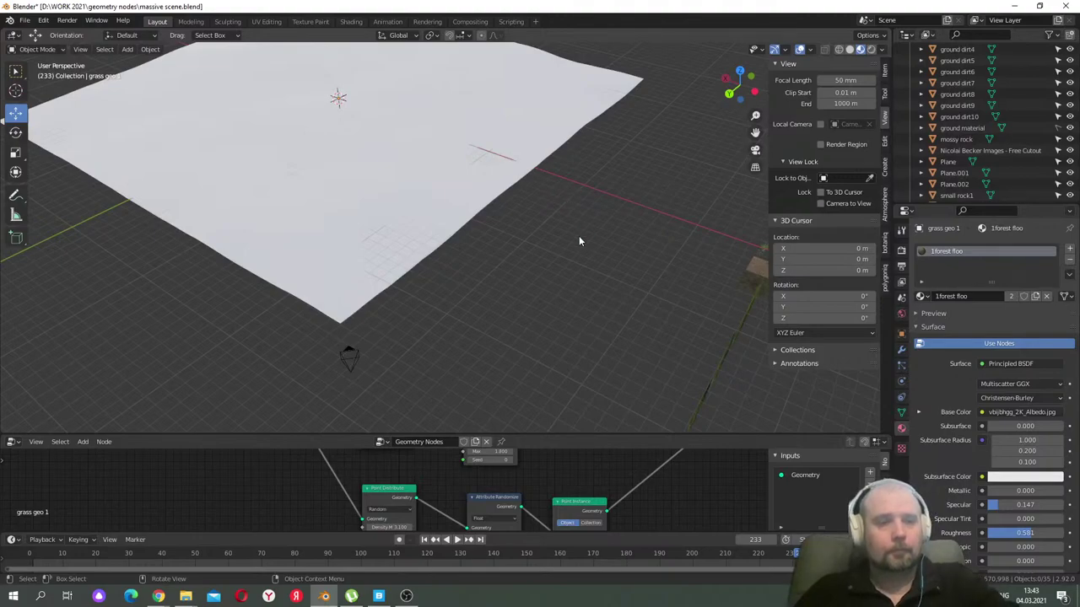
# - Check the terrain's material in Rendered shading and return the viewport to Material Preview
pyautogui.scroll(-3, 577, 233)
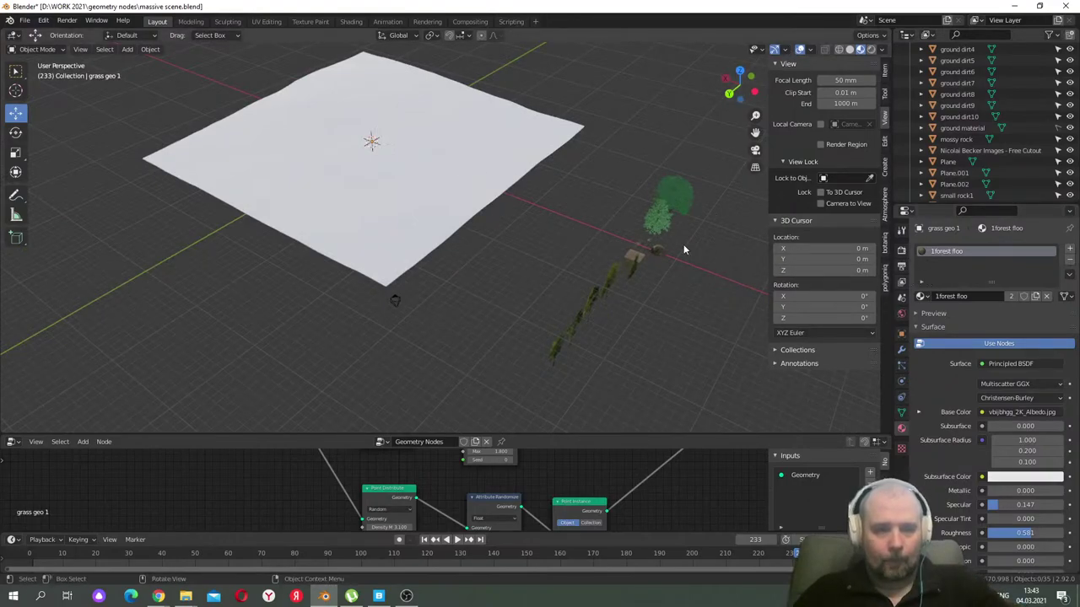
pyautogui.click(871, 50)
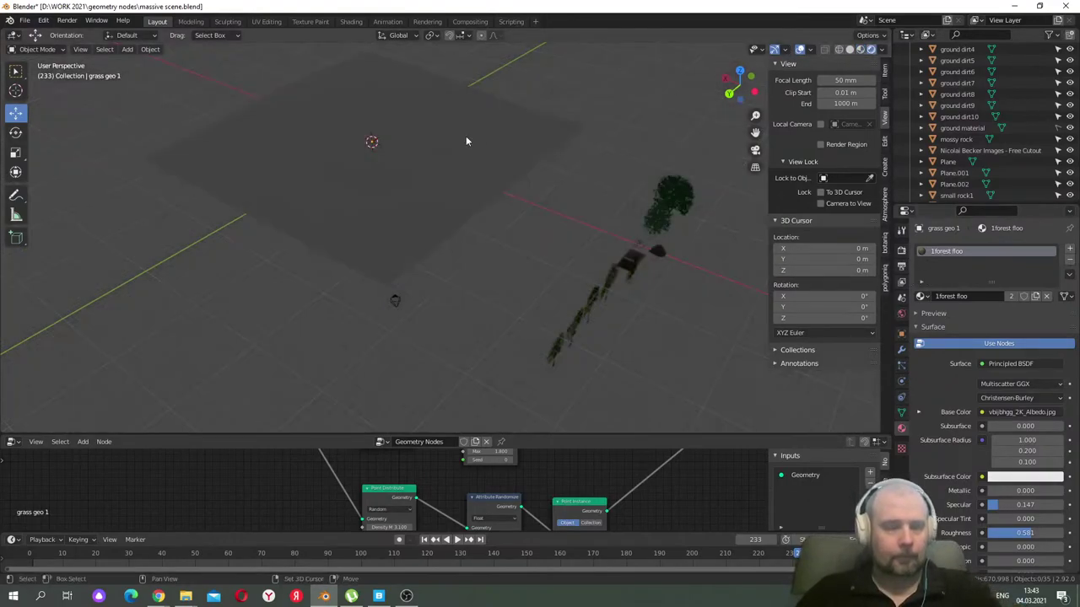
pyautogui.keyDown('shift'); pyautogui.moveTo(466, 136); pyautogui.dragTo(522, 171, button='middle'); pyautogui.keyUp('shift')
pyautogui.scroll(2, 520, 206)
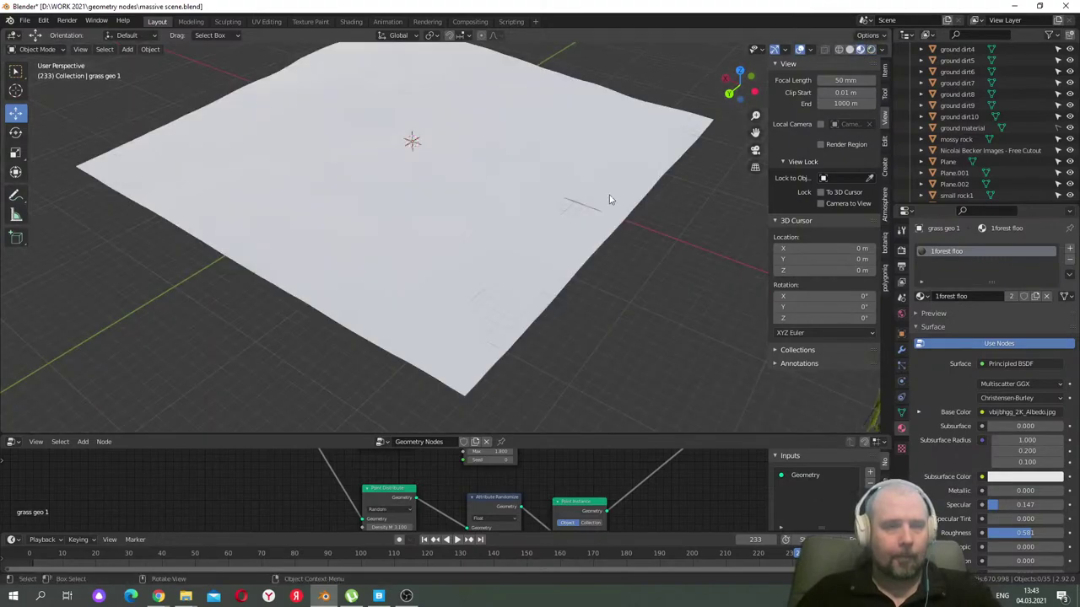
pyautogui.moveTo(608, 200); pyautogui.dragTo(535, 205, button='middle')
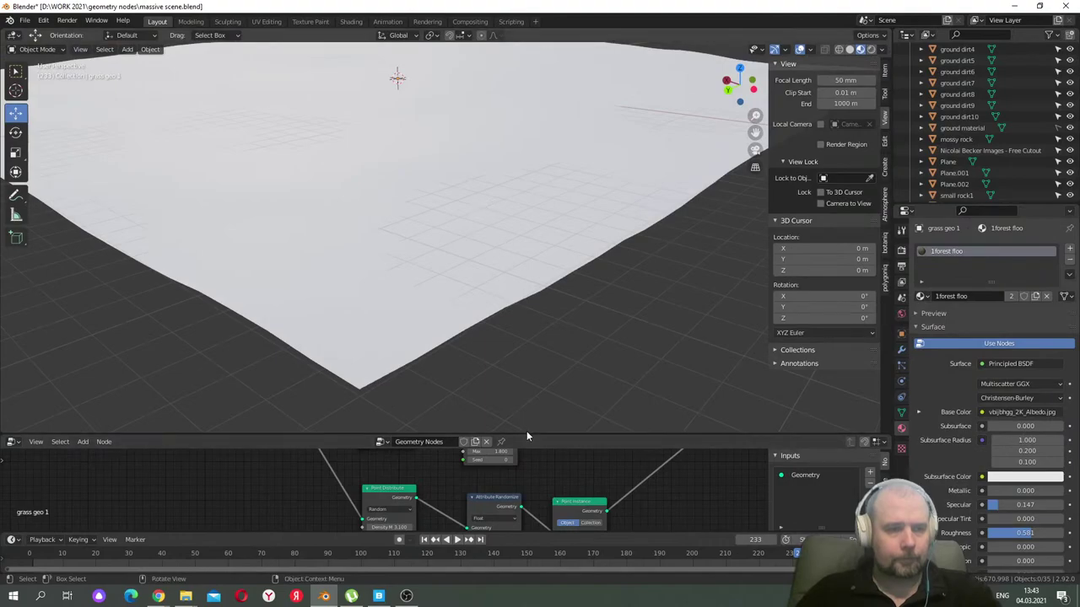
# - In the Shading workspace, reload the vbijbhgg_2K_Albedo.jpg image in the "1forest floo" material's albedo texture node
pyautogui.moveTo(526, 434); pyautogui.dragTo(527, 247)
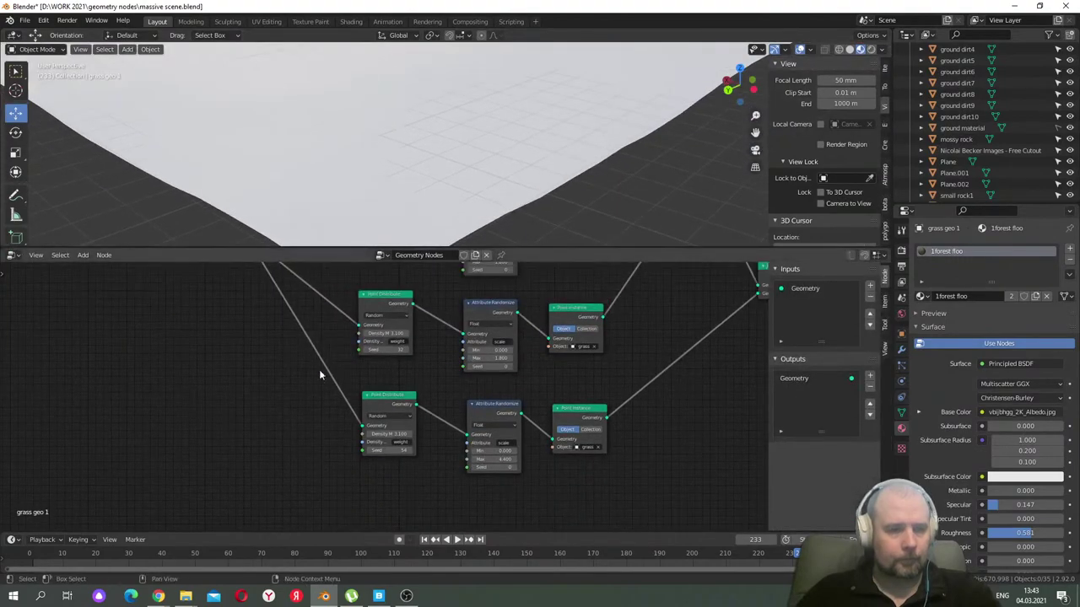
pyautogui.click(351, 21)
pyautogui.scroll(-4, 553, 478)
pyautogui.moveTo(548, 199); pyautogui.dragTo(550, 238, button='middle')
pyautogui.scroll(-15, 553, 244)
pyautogui.scroll(3, 559, 259)
pyautogui.moveTo(509, 385); pyautogui.dragTo(510, 271)
pyautogui.scroll(4, 518, 403)
pyautogui.moveTo(484, 398); pyautogui.dragTo(581, 395, button='middle')
pyautogui.scroll(2, 562, 339)
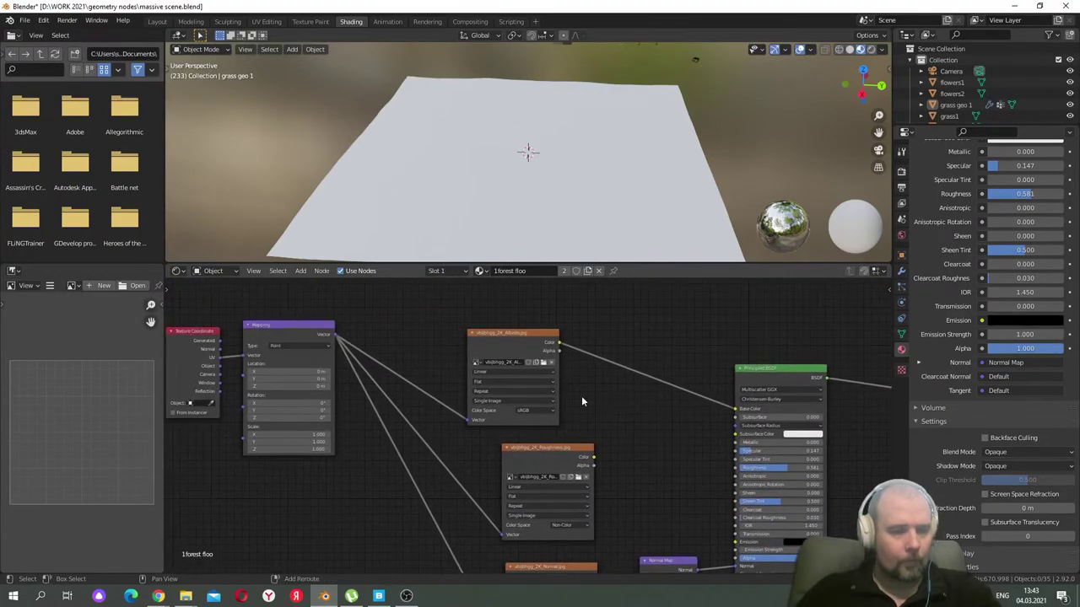
pyautogui.click(544, 362)
pyautogui.doubleClick(515, 108)
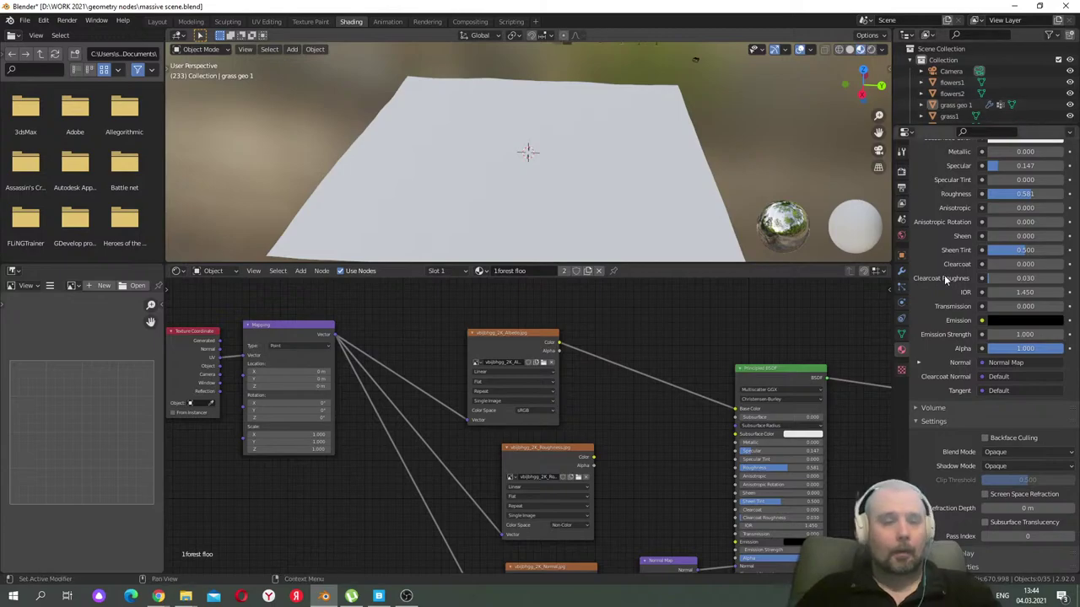
# - Unlink the "1forest floo" material from the "grass geo 1" terrain
pyautogui.scroll(8, 1012, 177)
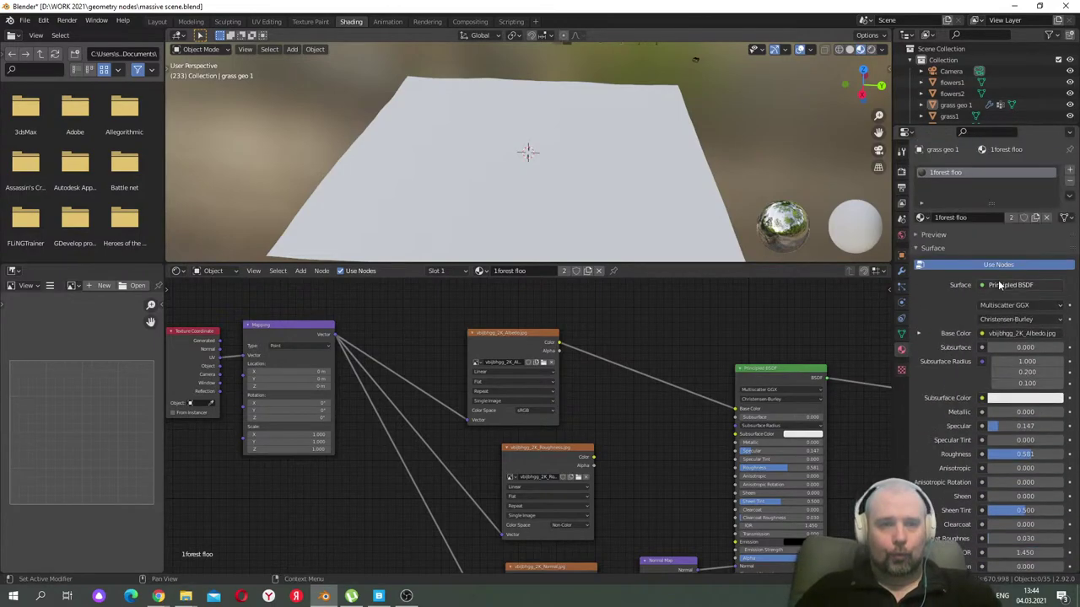
pyautogui.click(1046, 217)
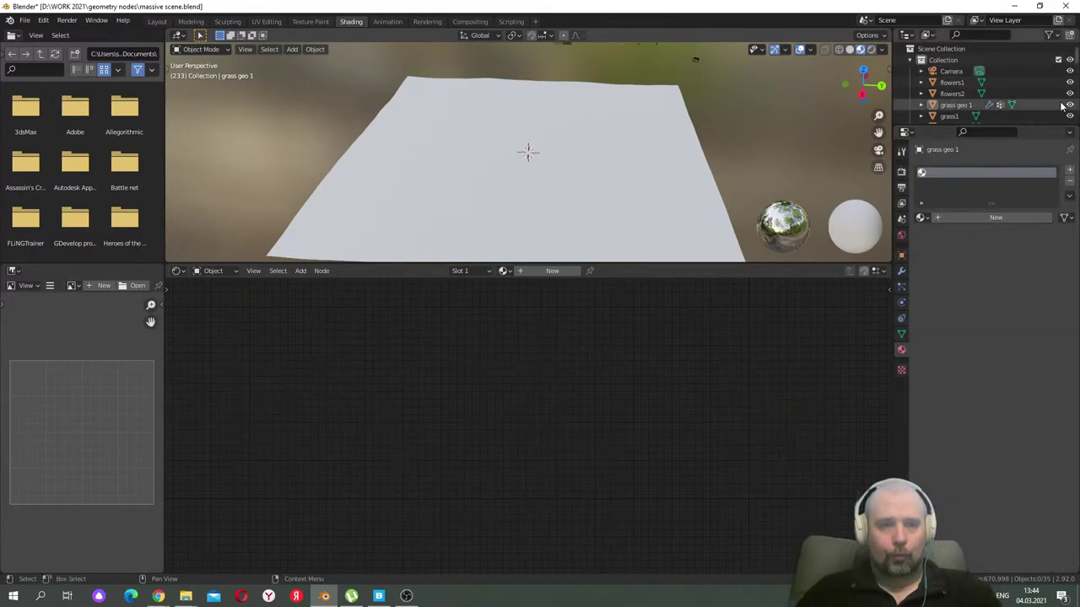
# - Show the selectability toggles in the outliner and look through the scene's object list
pyautogui.scroll(-5, 1047, 96)
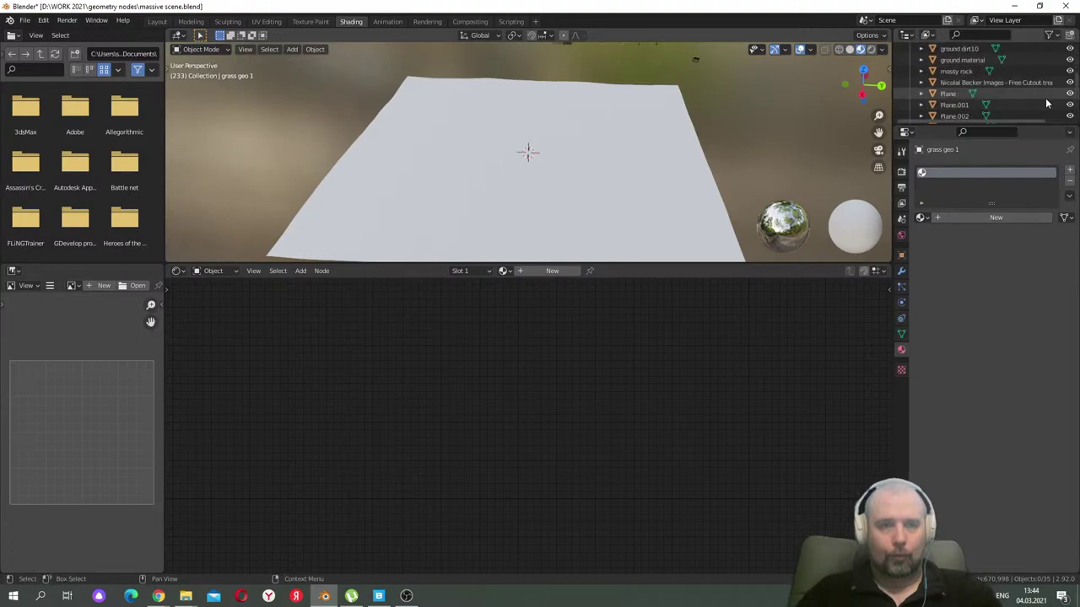
pyautogui.scroll(5, 1054, 89)
pyautogui.click(1052, 35)
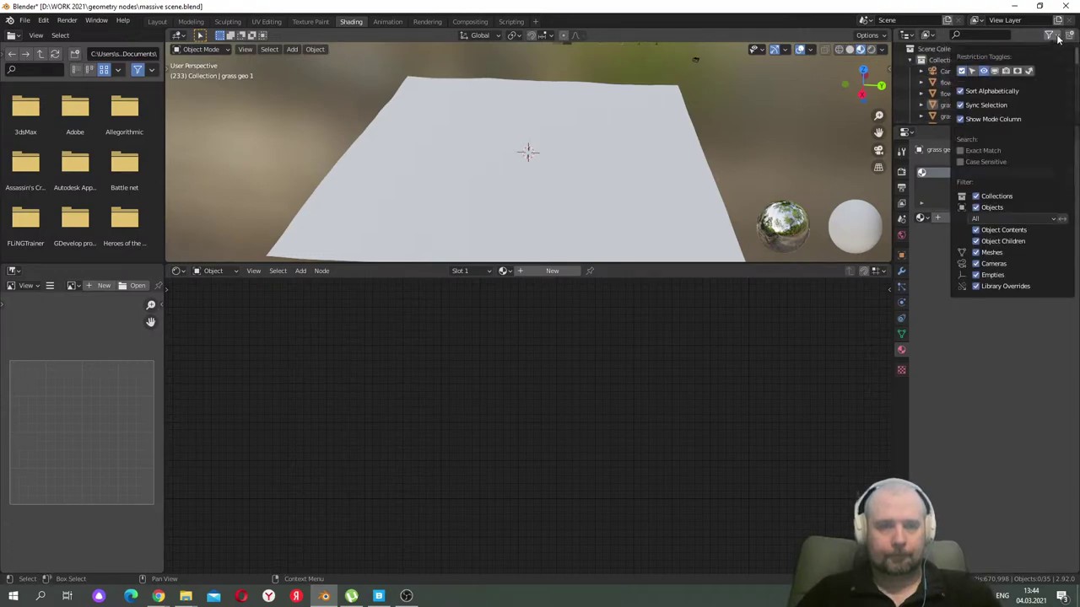
pyautogui.click(973, 71)
pyautogui.scroll(-2, 1010, 96)
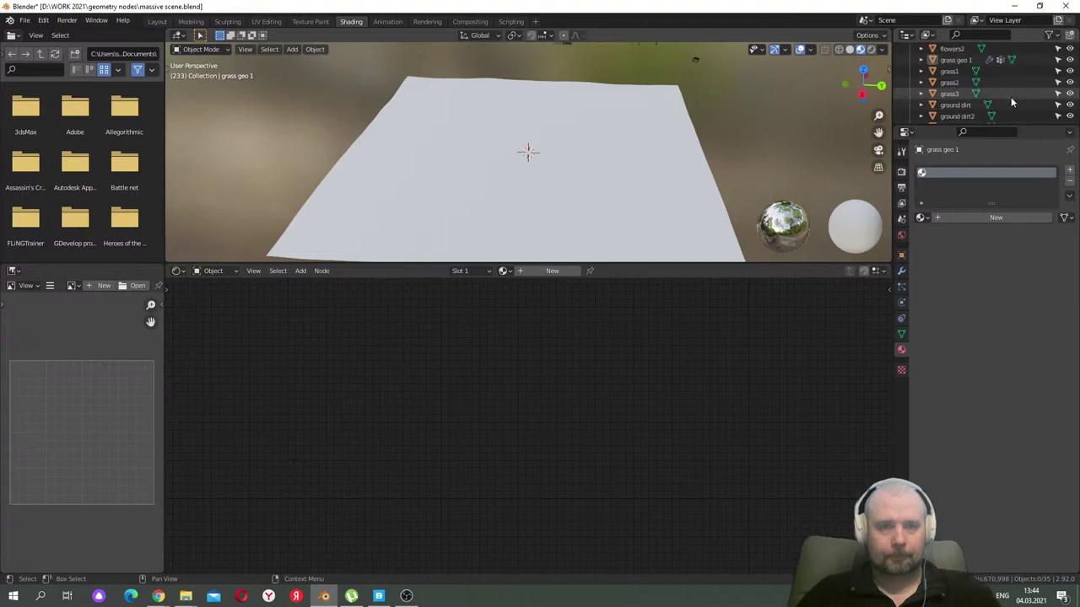
pyautogui.scroll(3, 1007, 96)
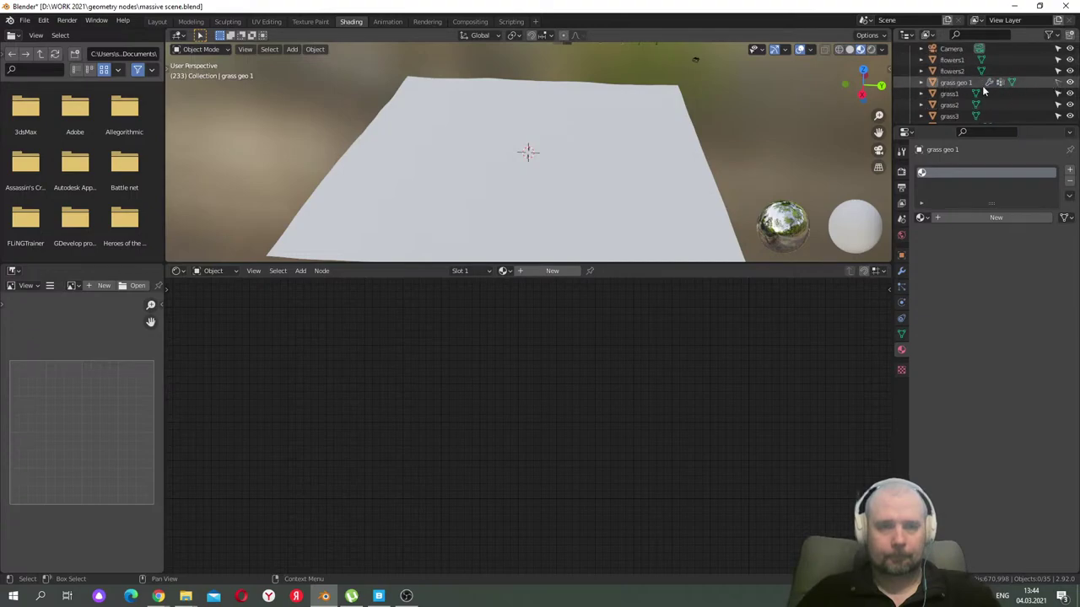
pyautogui.scroll(-4, 970, 91)
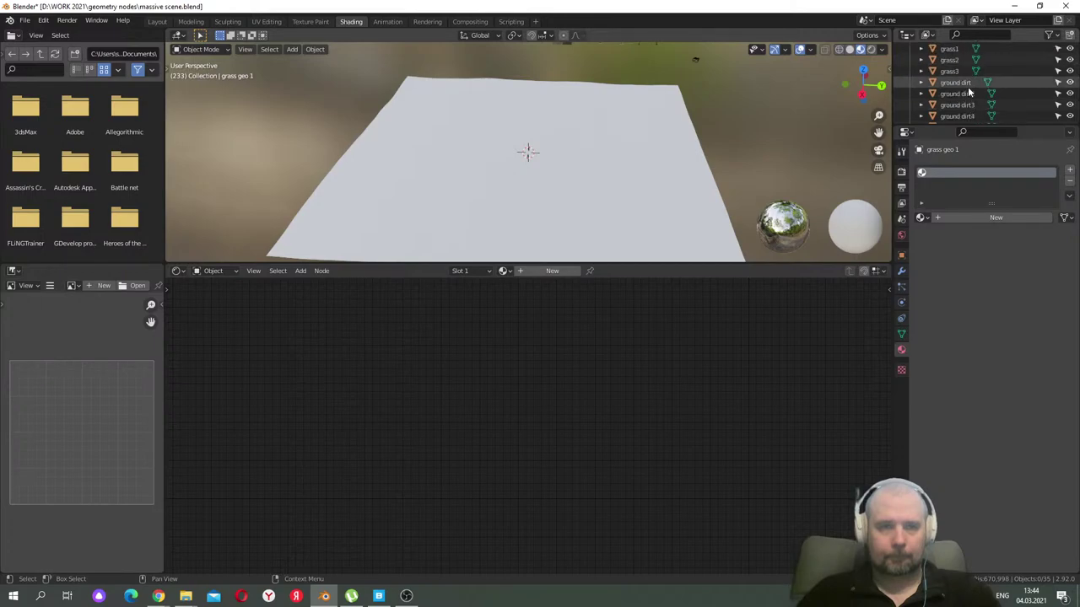
pyautogui.scroll(4, 969, 86)
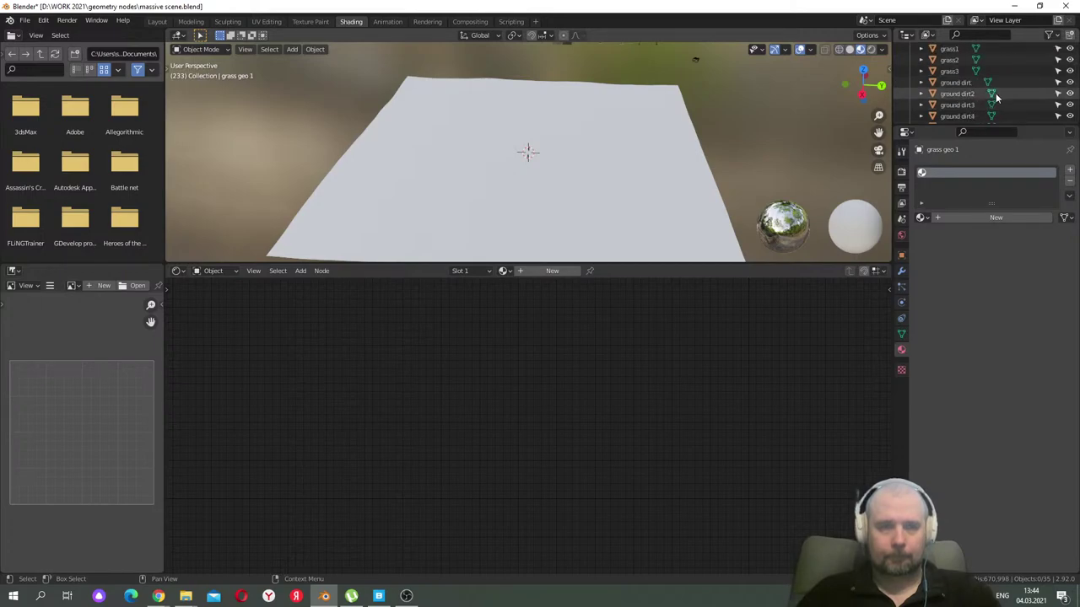
pyautogui.scroll(1, 995, 100)
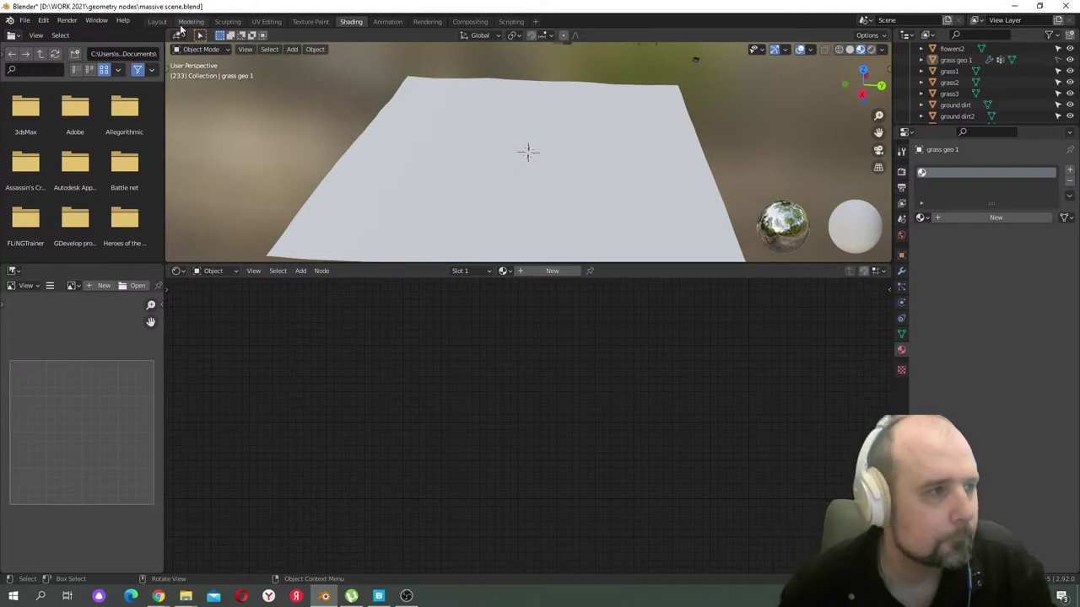
# - In the Layout workspace, make the "ground material" object selectable and assign the existing "1forest floo" material to it
pyautogui.click(158, 22)
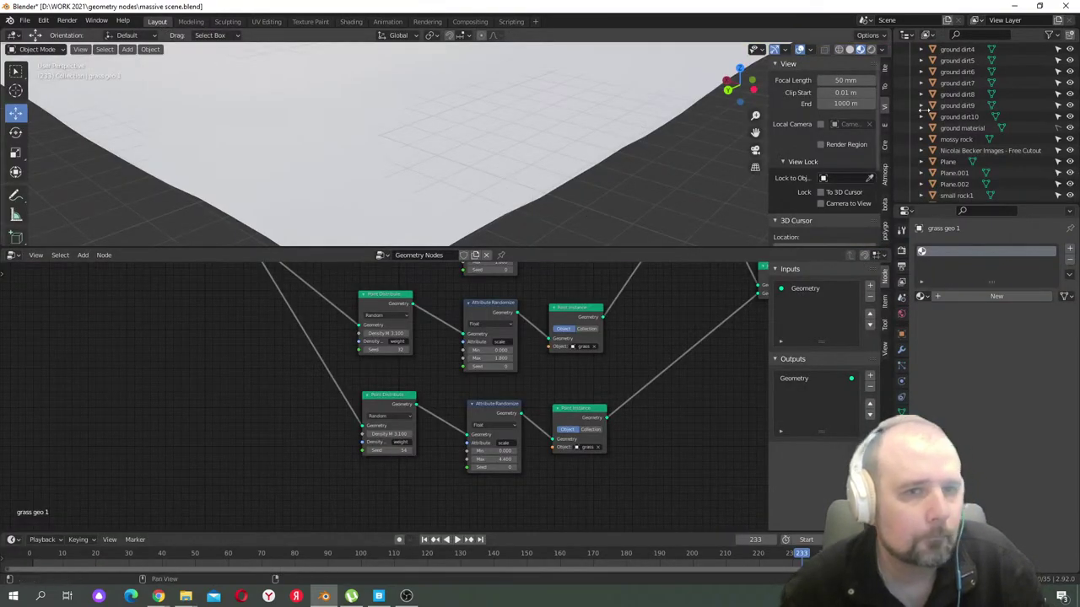
pyautogui.click(968, 129)
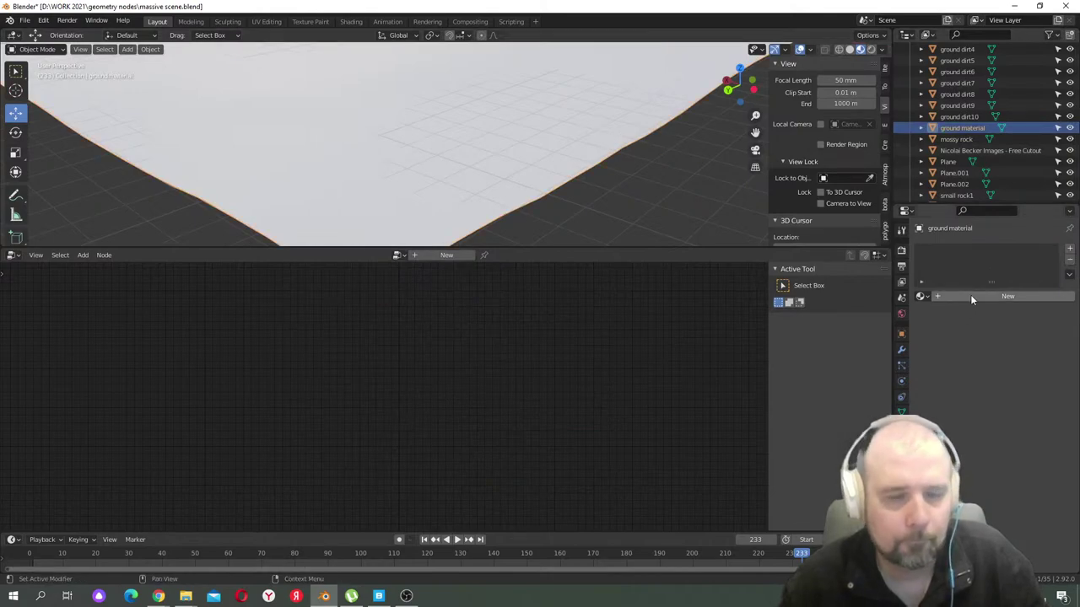
pyautogui.click(922, 296)
pyautogui.click(947, 313)
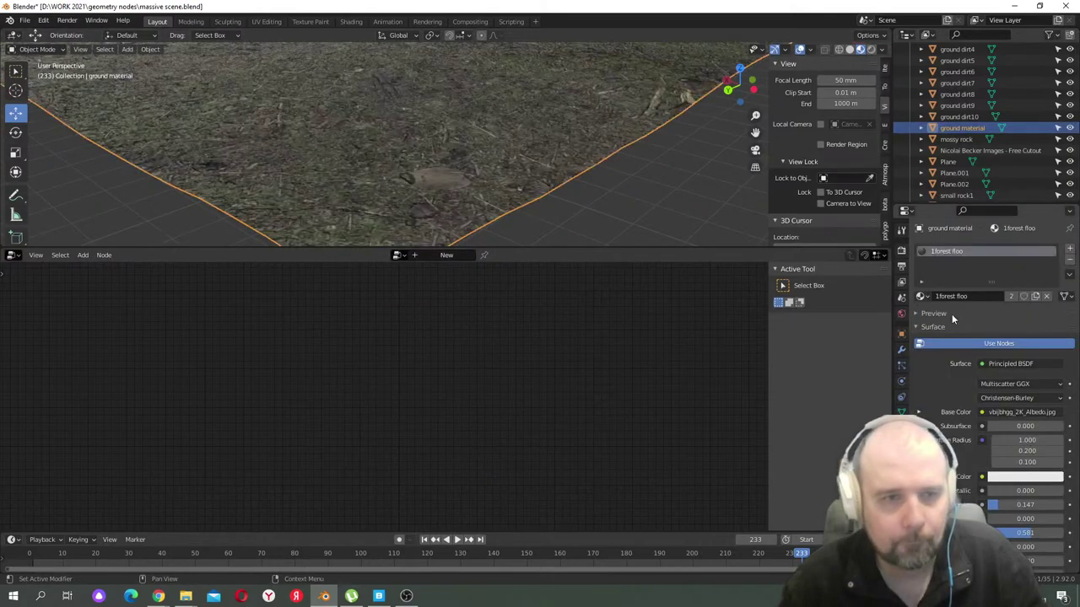
pyautogui.scroll(-5, 458, 142)
pyautogui.scroll(6, 512, 194)
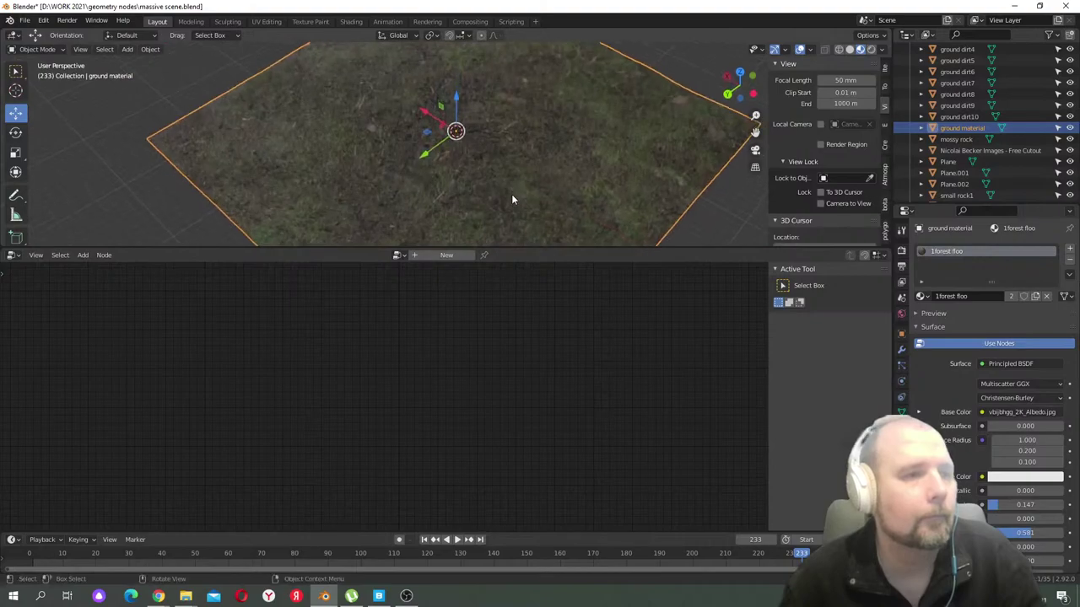
pyautogui.moveTo(511, 194); pyautogui.dragTo(518, 152, button='middle')
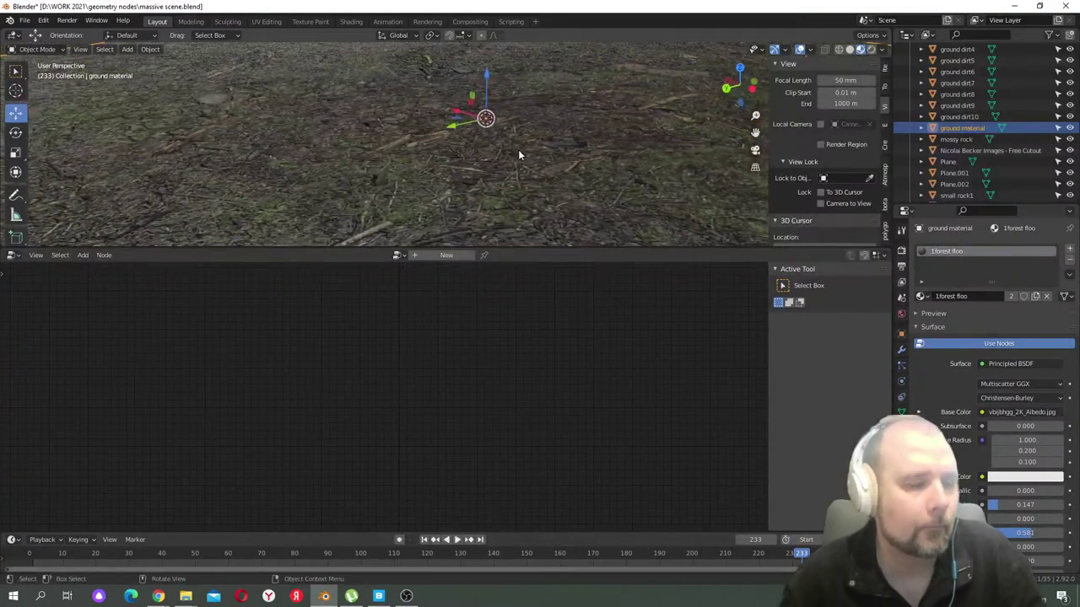
# - In the Shading workspace, set the "1forest floo" material's Mapping scale to 20 on X, Y and Z
pyautogui.click(350, 21)
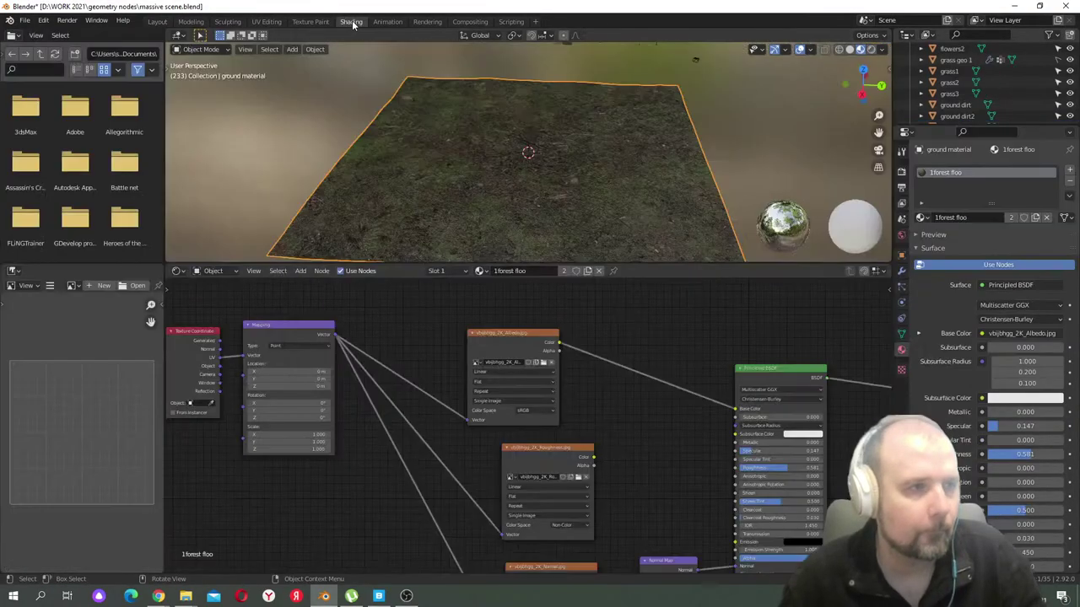
pyautogui.scroll(5, 448, 344)
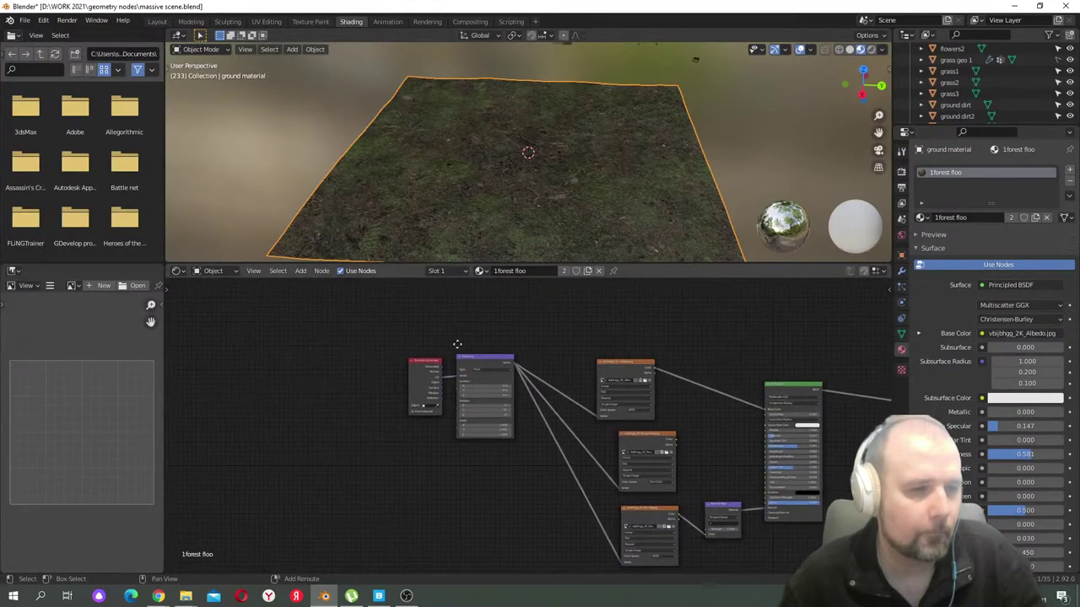
pyautogui.keyDown('shift'); pyautogui.moveTo(393, 302); pyautogui.dragTo(473, 377, button='middle'); pyautogui.keyUp('shift')
pyautogui.scroll(7, 470, 404)
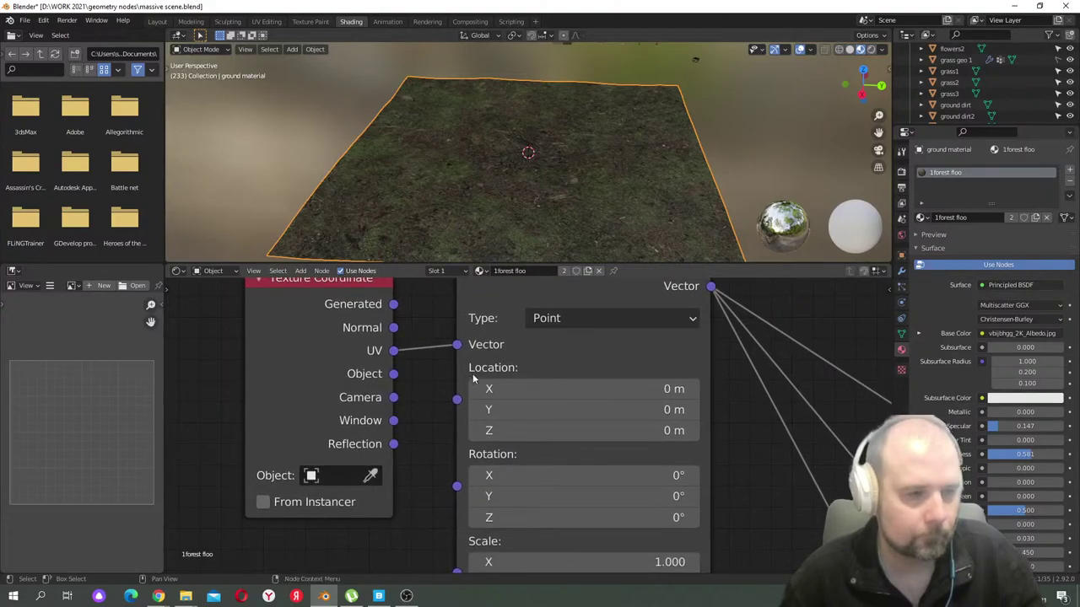
pyautogui.moveTo(591, 410); pyautogui.dragTo(515, 288, button='middle')
pyautogui.click(594, 445)
pyautogui.write('20')
pyautogui.press('Return')
pyautogui.click(594, 462)
pyautogui.write('20')
pyautogui.press('Return')
pyautogui.click(593, 477)
pyautogui.write('2')
pyautogui.press('Return')
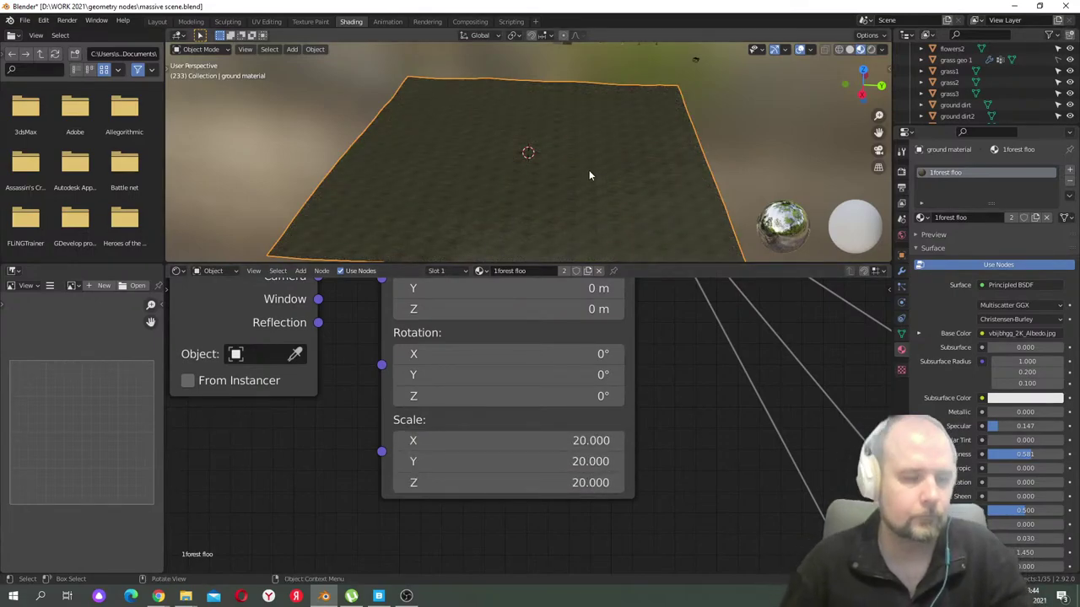
# - Enlarge the 3D viewport and examine the ground texture's tiling up close and from a distance
pyautogui.moveTo(589, 171); pyautogui.dragTo(603, 171, button='middle')
pyautogui.scroll(5, 603, 171)
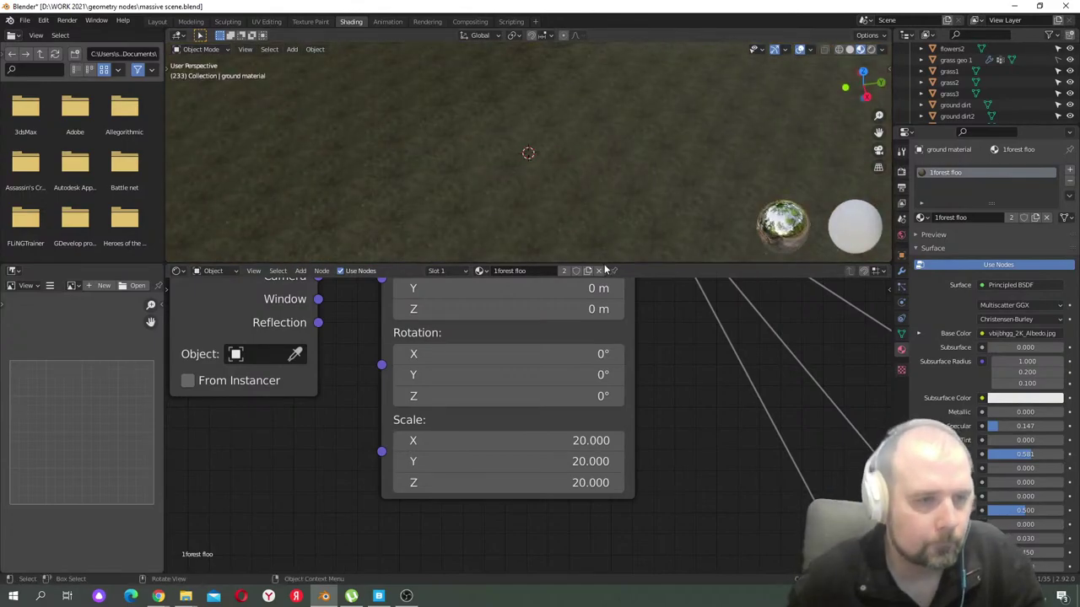
pyautogui.moveTo(604, 264); pyautogui.dragTo(597, 452)
pyautogui.moveTo(599, 317); pyautogui.dragTo(653, 259, button='middle')
pyautogui.scroll(4, 614, 242)
pyautogui.scroll(3, 653, 259)
pyautogui.scroll(-4, 650, 255)
pyautogui.scroll(-3, 650, 259)
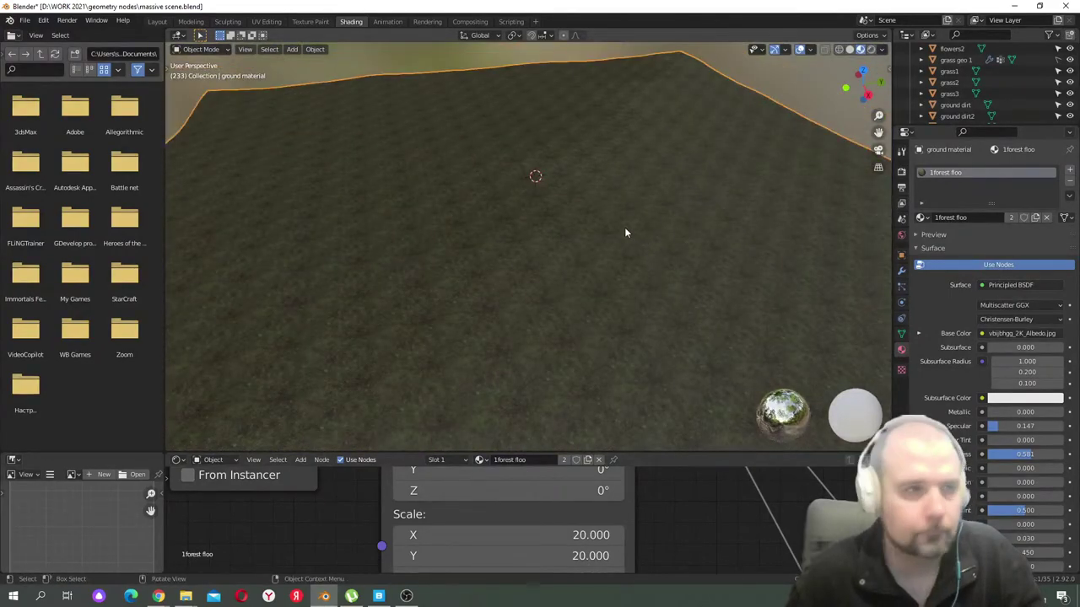
# - Open the file browser for appending data from another Blender file
pyautogui.click(26, 21)
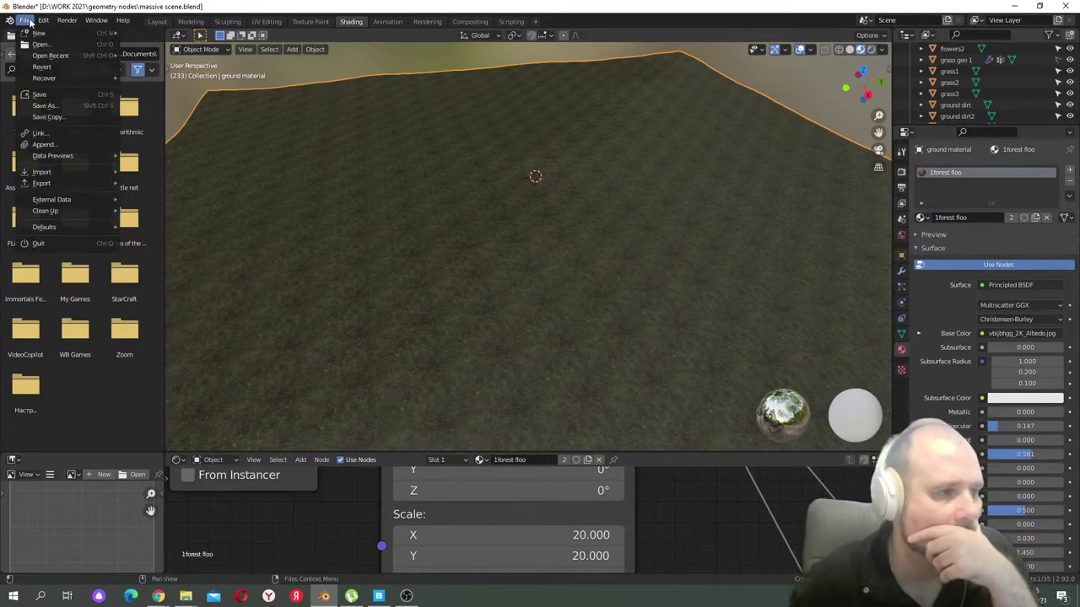
pyautogui.click(94, 145)
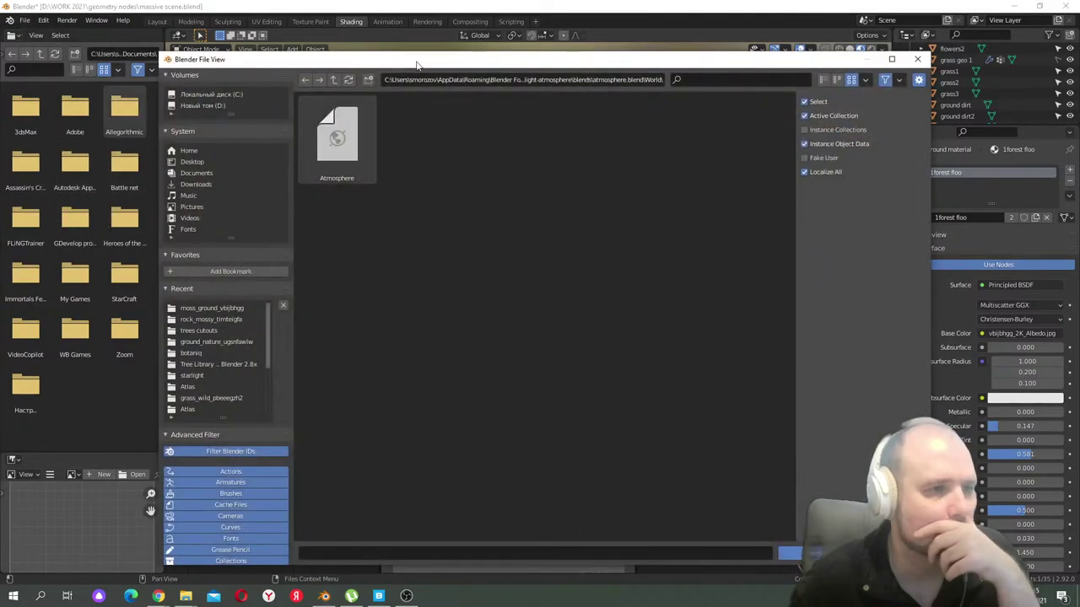
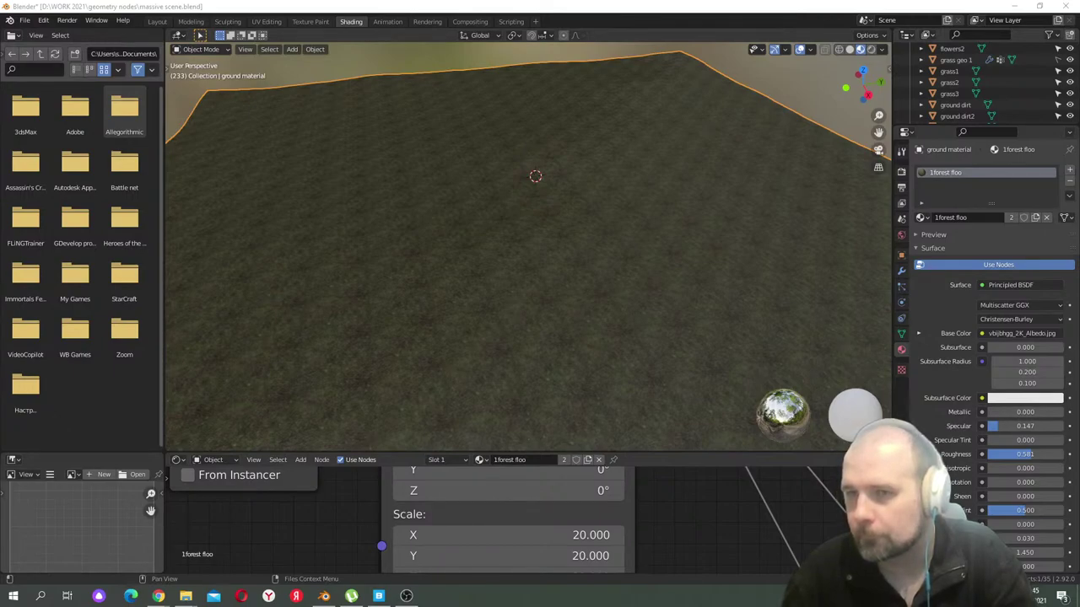
# - Enlarge the node editor and add the PoliigonUberMapping node group to the "1forest floo" material
pyautogui.click(187, 94)
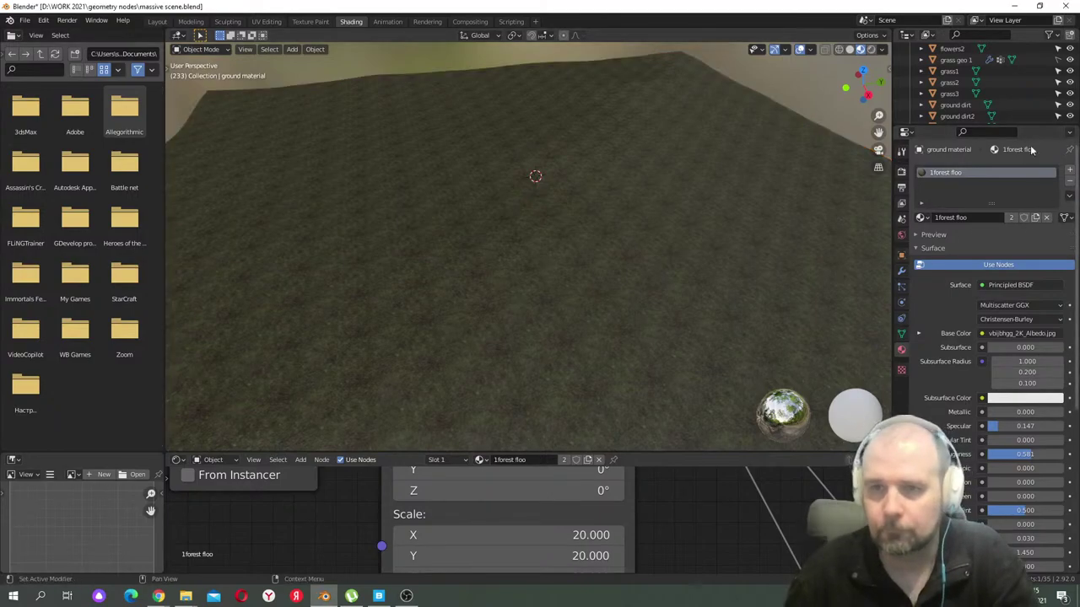
pyautogui.click(478, 420)
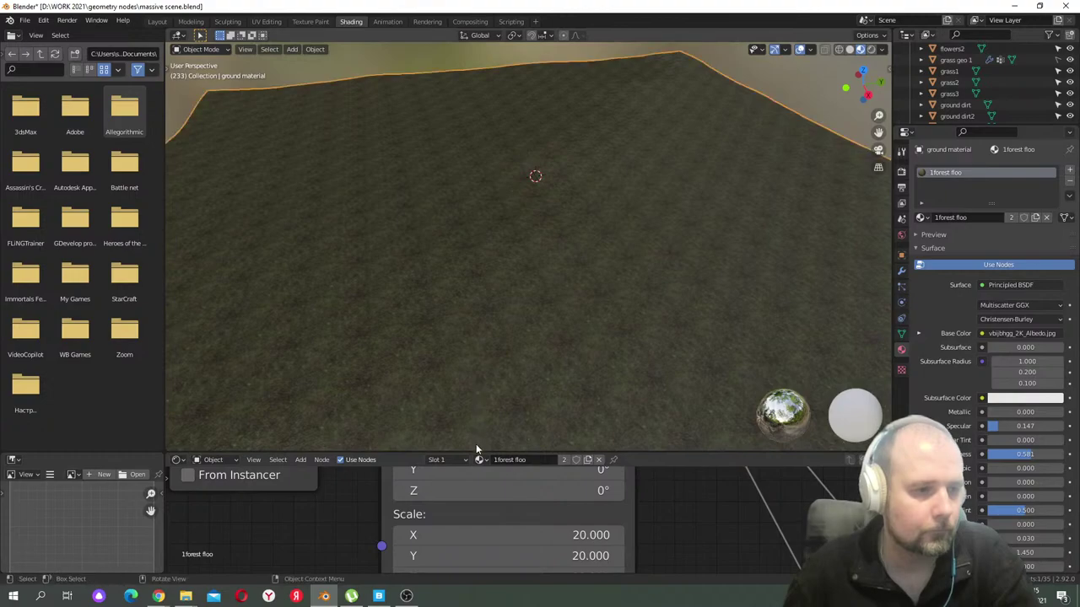
pyautogui.moveTo(476, 453); pyautogui.dragTo(497, 271)
pyautogui.scroll(-3, 422, 428)
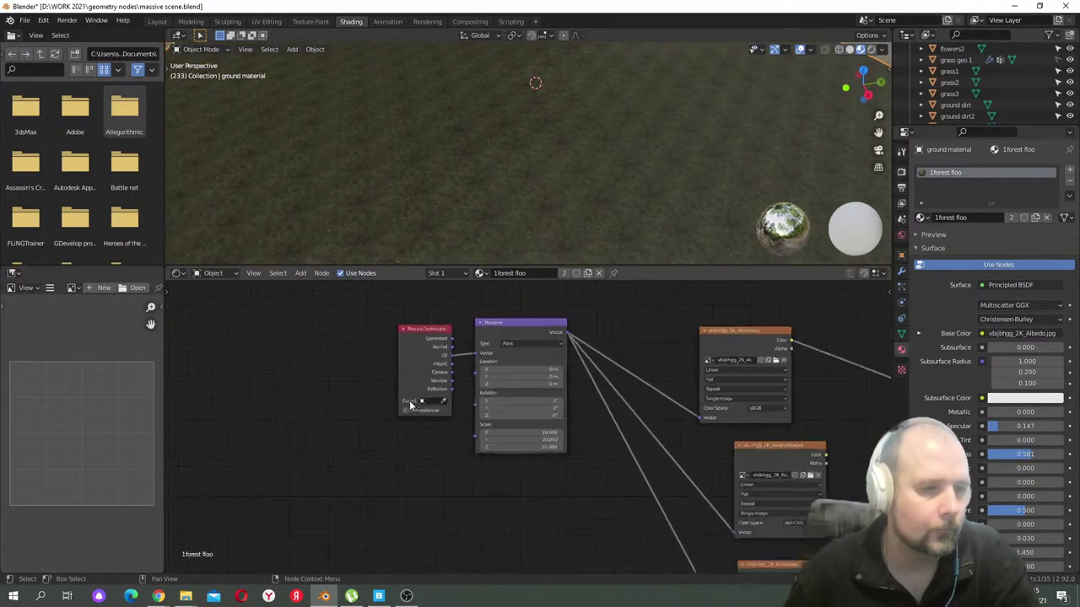
pyautogui.scroll(1, 523, 405)
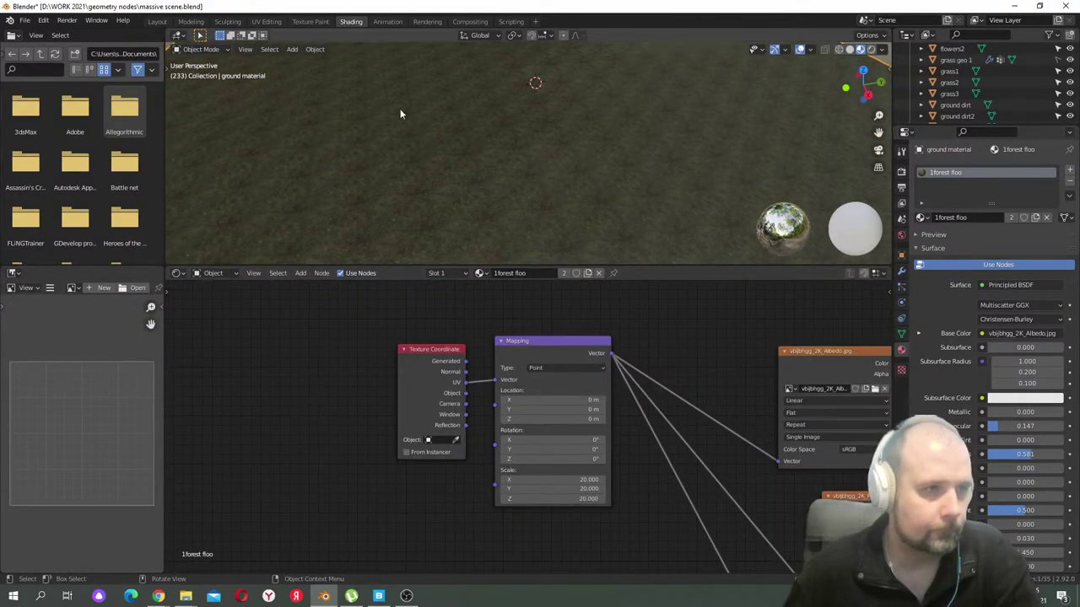
pyautogui.scroll(3, 506, 350)
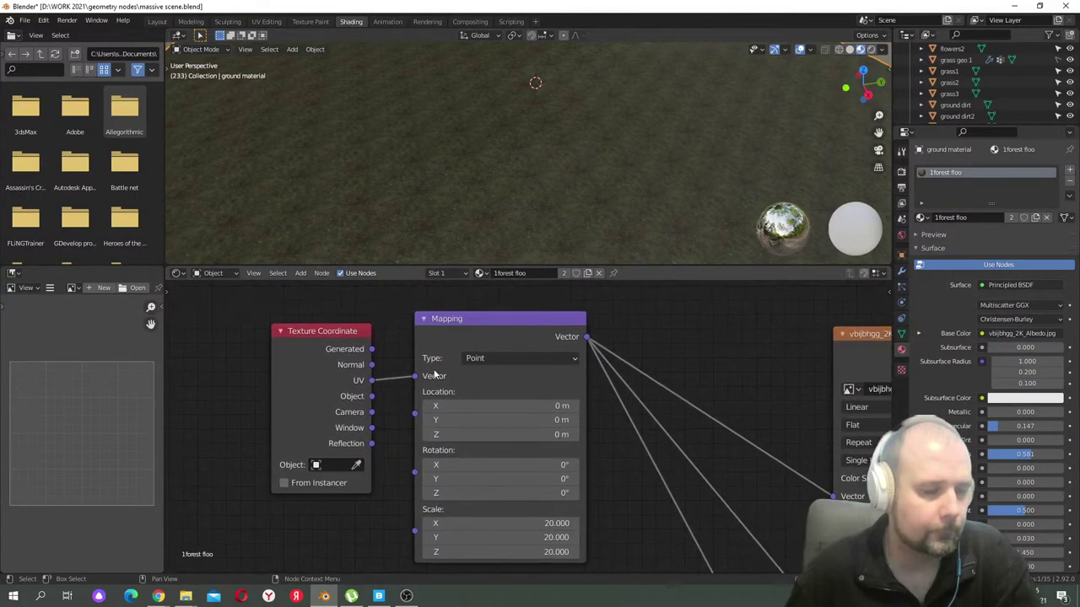
pyautogui.scroll(-2, 413, 354)
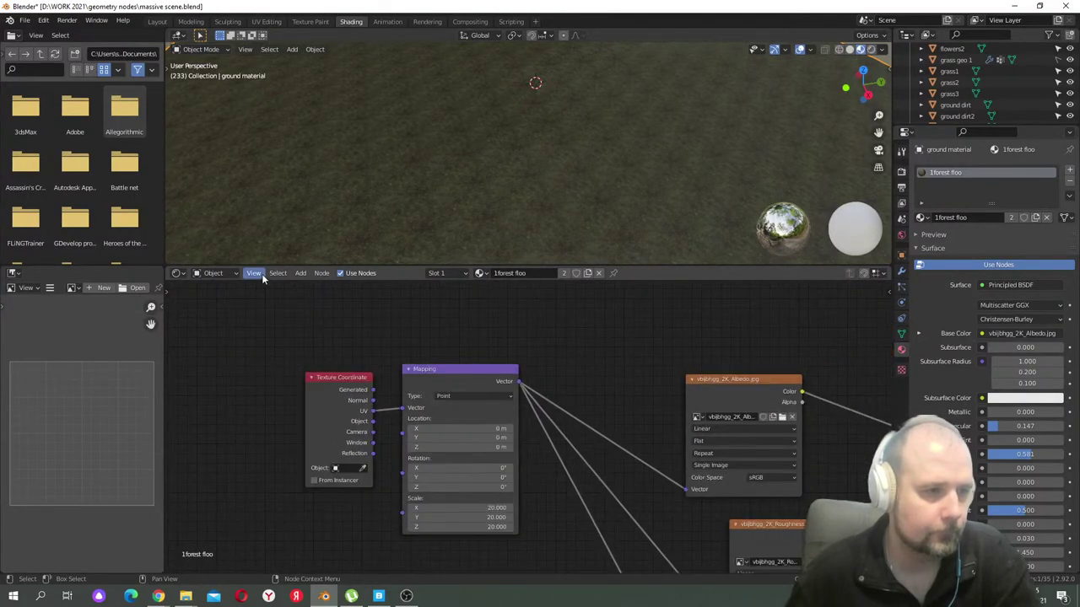
pyautogui.click(302, 273)
pyautogui.moveTo(335, 409)
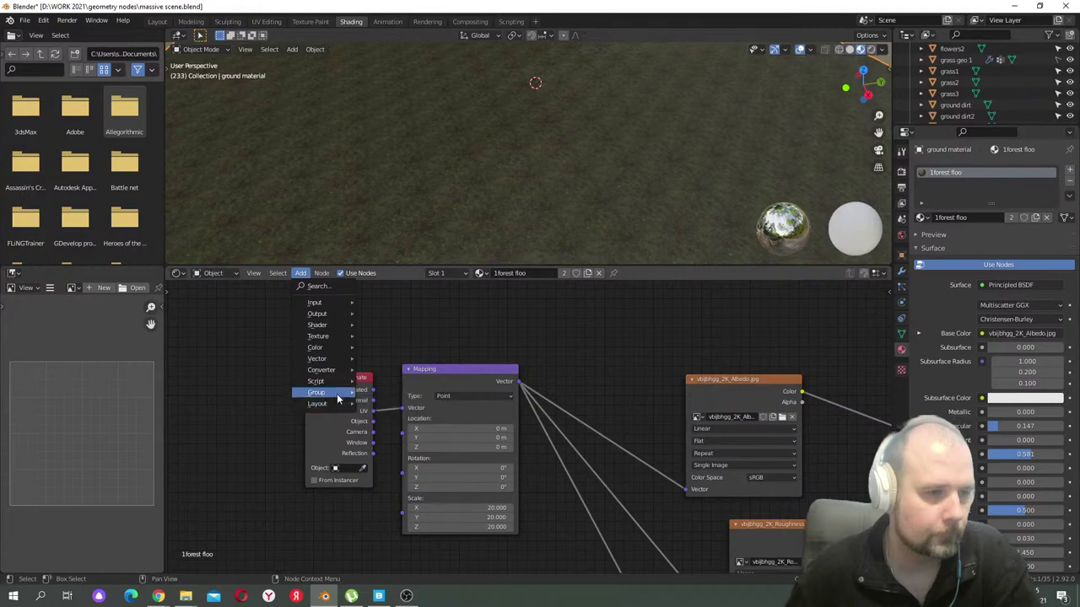
pyautogui.click(402, 422)
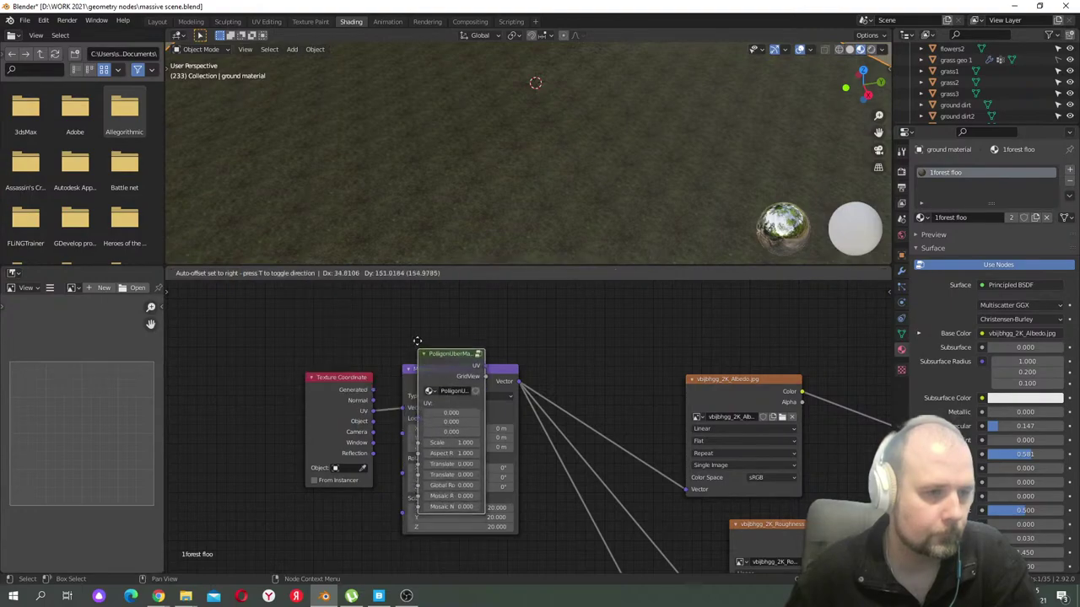
pyautogui.click(226, 333)
# - Delete the Mapping node and insert PoliigonUberMapping between the Texture Coordinate UV output and the Albedo texture's Vector input
pyautogui.click(433, 371)
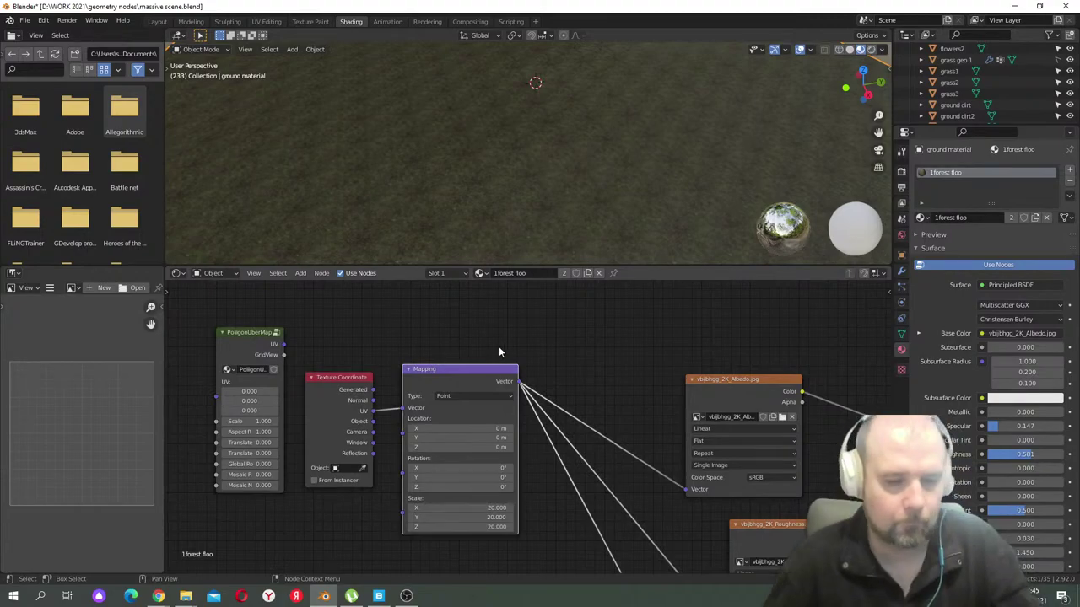
pyautogui.hotkey('ctrl', 'x')
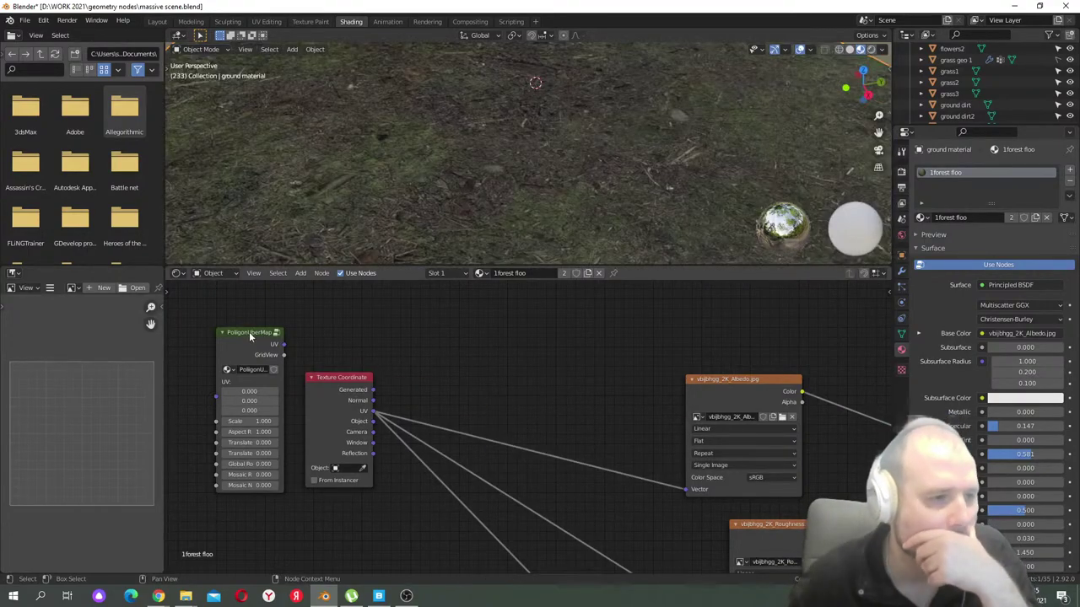
pyautogui.moveTo(249, 332); pyautogui.dragTo(459, 379)
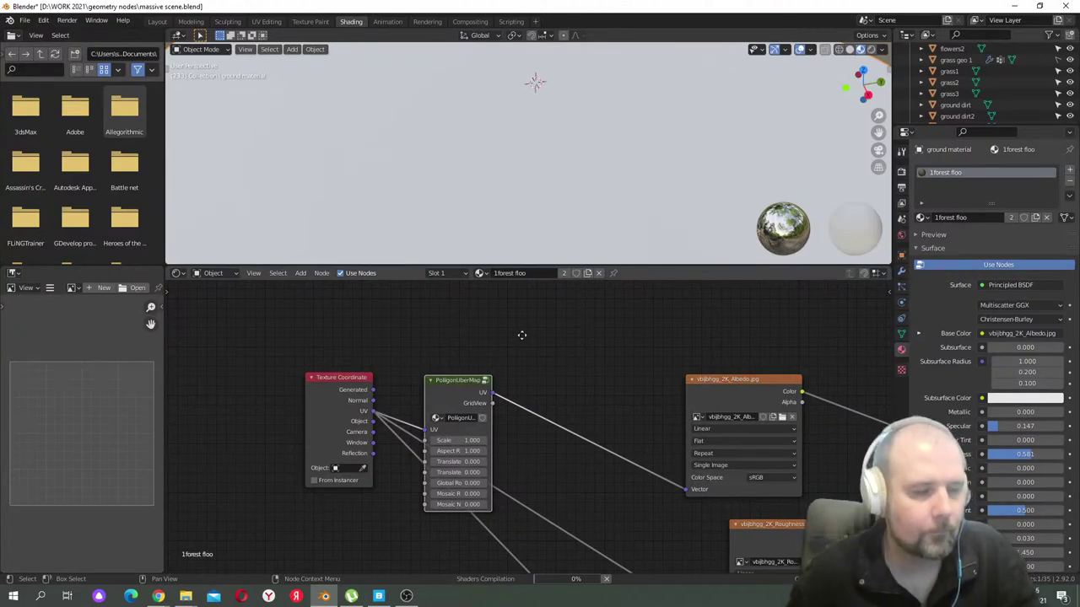
pyautogui.moveTo(527, 313); pyautogui.dragTo(511, 182, button='middle')
pyautogui.scroll(-6, 514, 352)
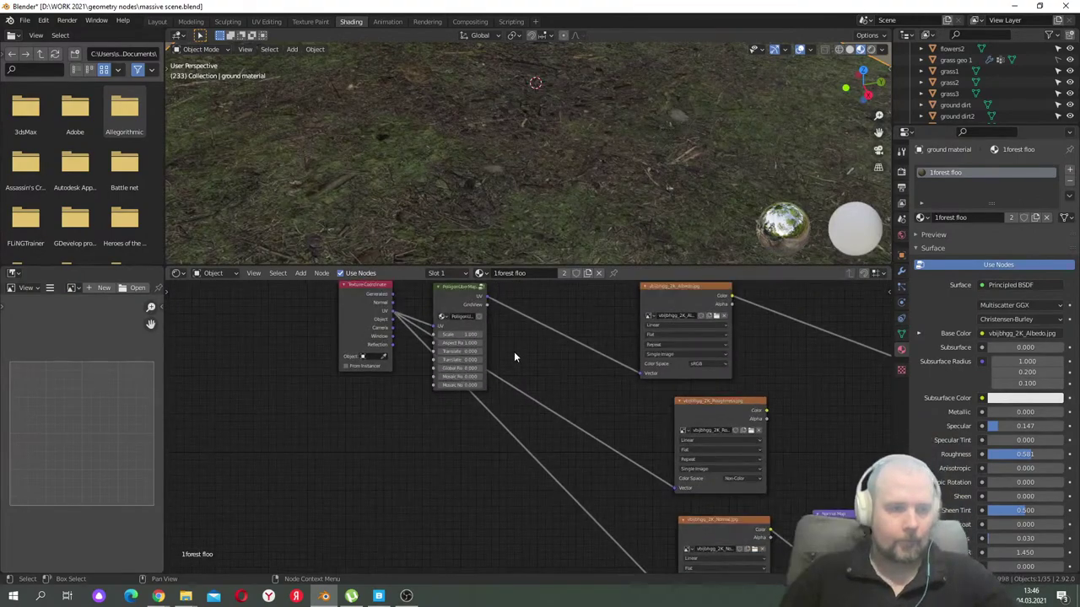
pyautogui.scroll(9, 503, 375)
pyautogui.moveTo(516, 347); pyautogui.dragTo(419, 384, button='middle')
pyautogui.moveTo(419, 384); pyautogui.dragTo(485, 311)
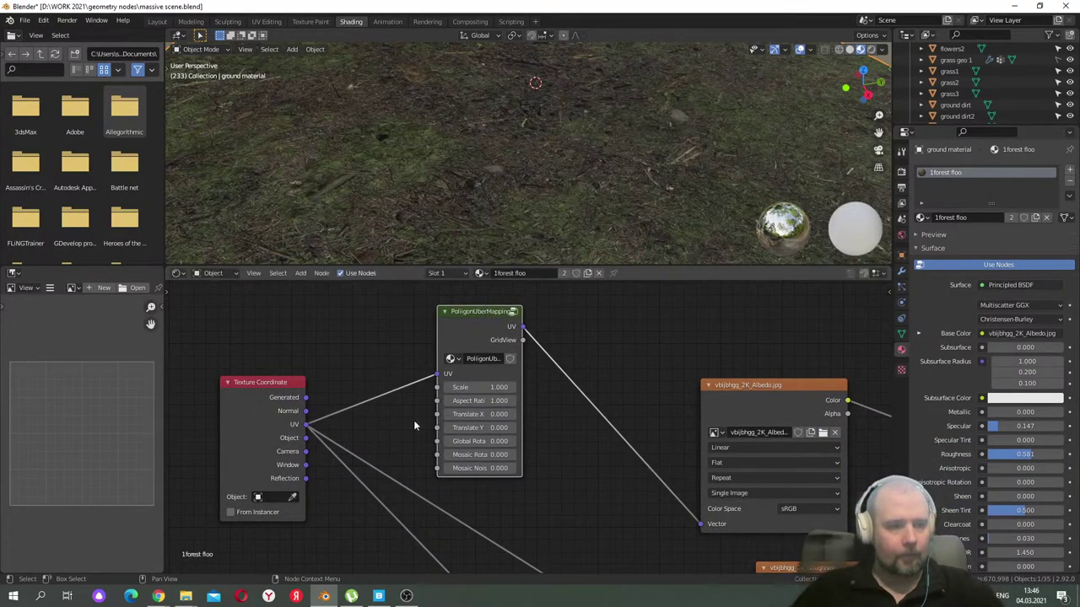
# - Cut the direct Texture Coordinate links to the Roughness and Normal textures and feed both from PoliigonUberMapping's UV output
pyautogui.scroll(-6, 515, 505)
pyautogui.moveTo(599, 500); pyautogui.dragTo(565, 433, button='middle')
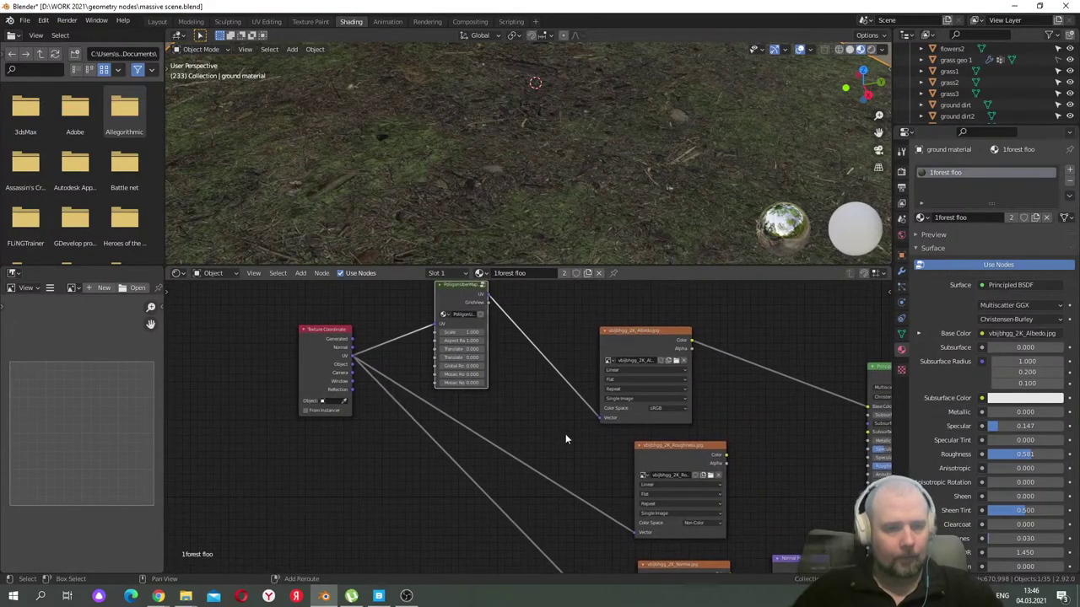
pyautogui.keyDown('ctrl'); pyautogui.moveTo(516, 444); pyautogui.dragTo(520, 482, button='right'); pyautogui.keyUp('ctrl')
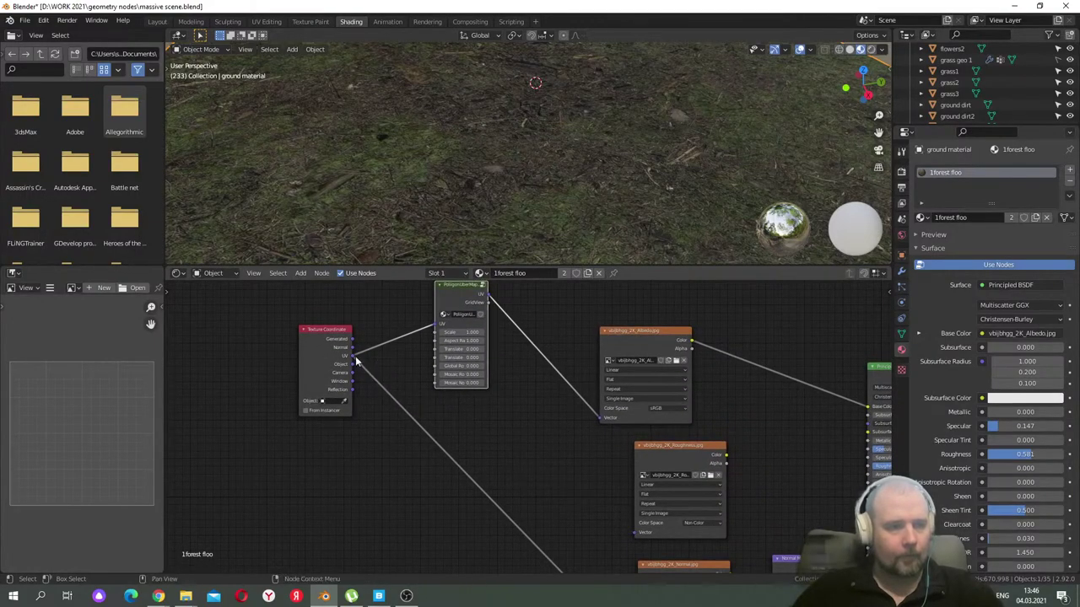
pyautogui.moveTo(351, 358); pyautogui.dragTo(437, 324)
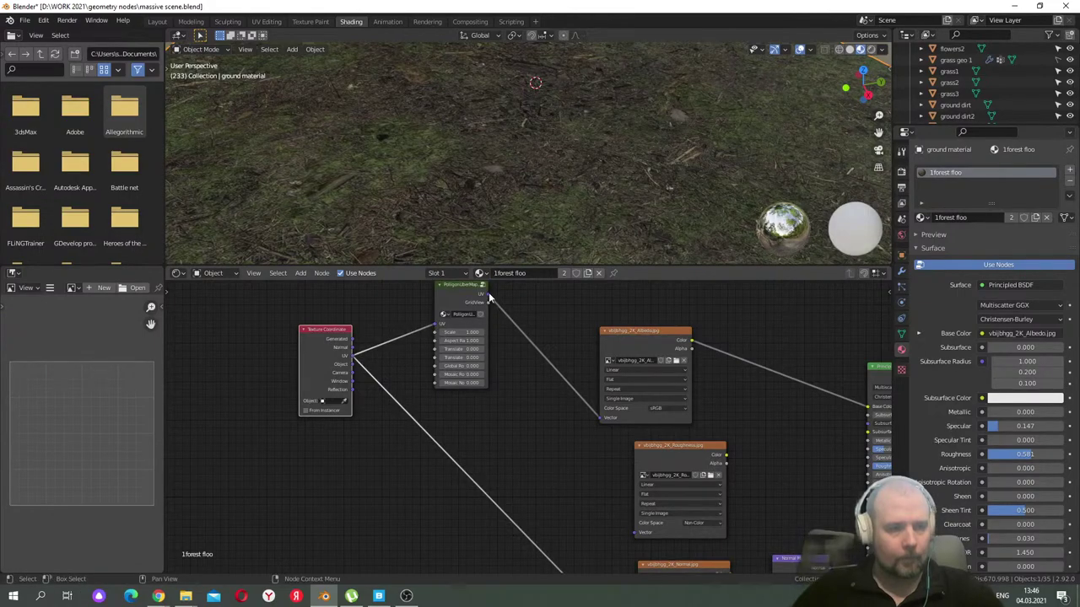
pyautogui.moveTo(487, 297); pyautogui.dragTo(504, 319)
pyautogui.moveTo(575, 405); pyautogui.dragTo(635, 532)
pyautogui.moveTo(562, 446); pyautogui.dragTo(509, 359, button='middle')
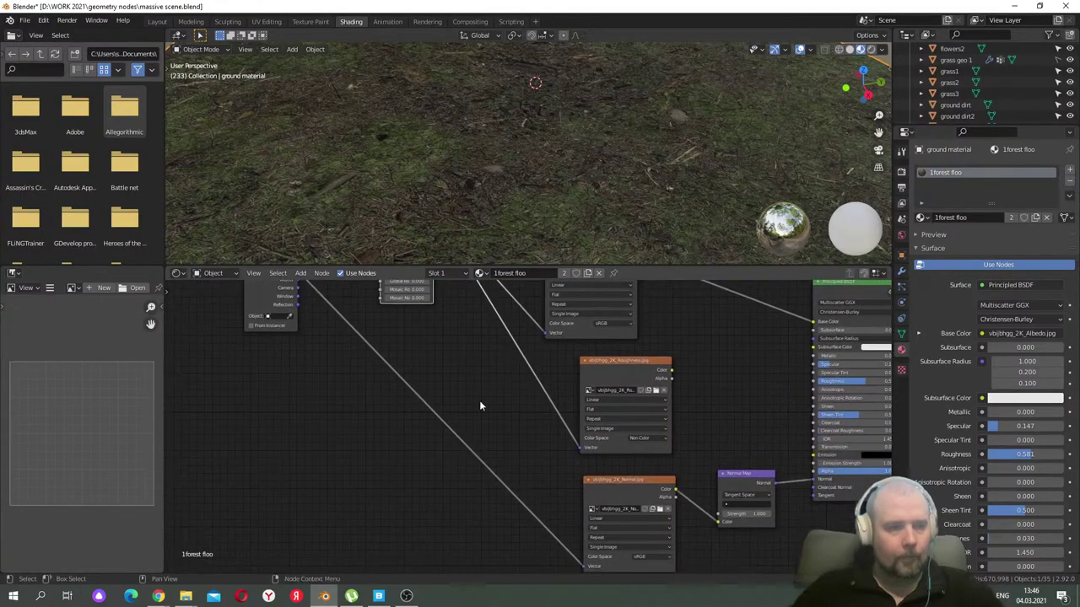
pyautogui.keyDown('ctrl'); pyautogui.moveTo(473, 413); pyautogui.dragTo(459, 465, button='right'); pyautogui.keyUp('ctrl')
pyautogui.moveTo(513, 393); pyautogui.dragTo(515, 412, button='middle')
pyautogui.scroll(-3, 510, 414)
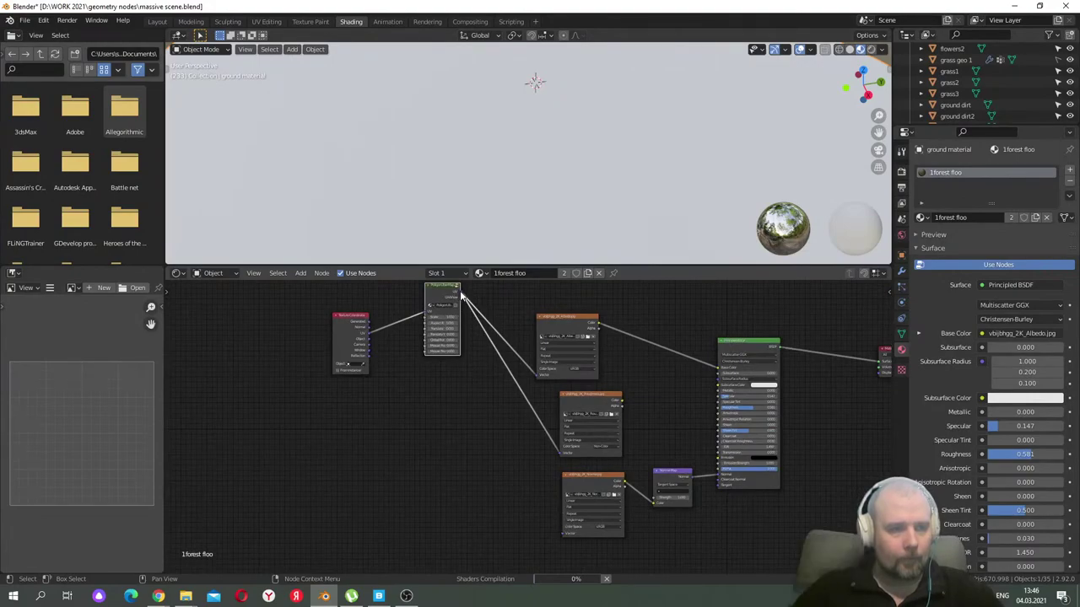
pyautogui.moveTo(514, 385); pyautogui.dragTo(458, 293)
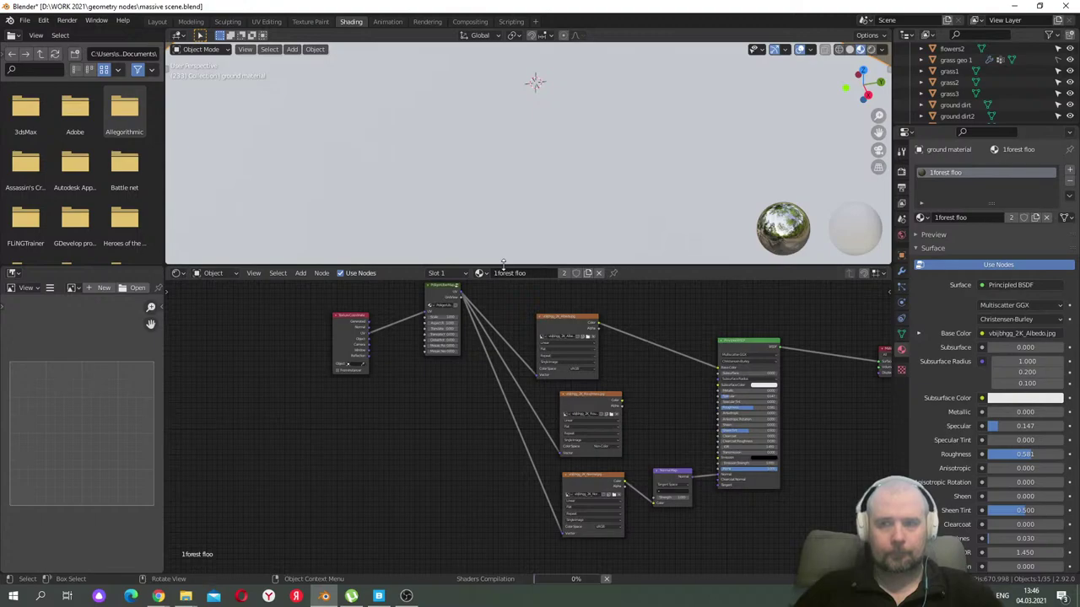
# - Enlarge the 3D viewport and set the PoliigonUberMapping node's Scale to 20
pyautogui.moveTo(509, 266); pyautogui.dragTo(509, 316)
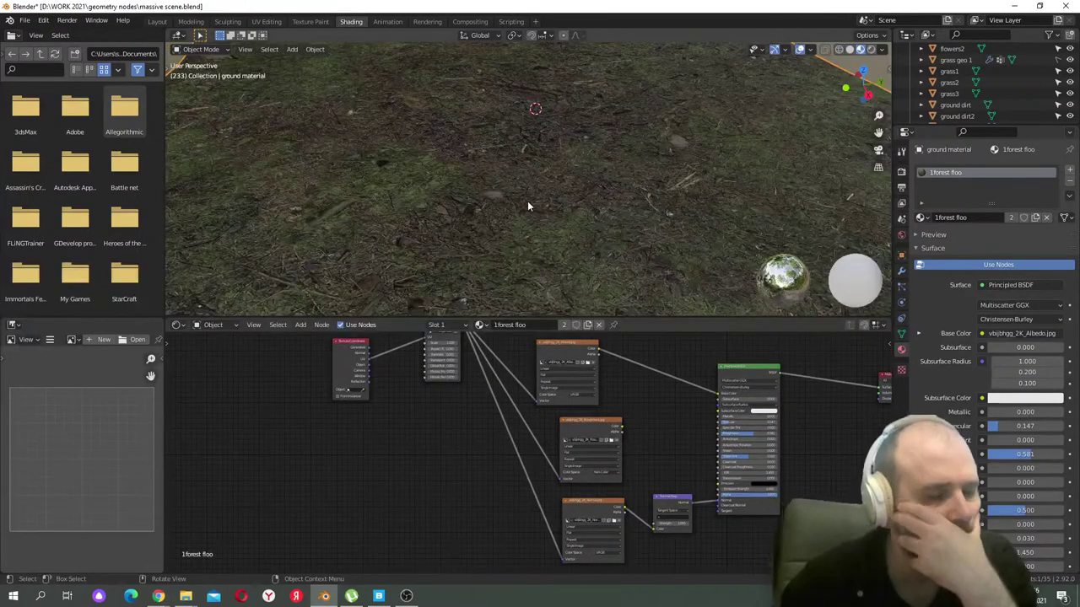
pyautogui.scroll(-6, 586, 226)
pyautogui.moveTo(579, 210)
pyautogui.mouseDown(button='middle')
pyautogui.moveTo(597, 206)
pyautogui.moveTo(586, 217)
pyautogui.mouseUp(button='middle')
pyautogui.scroll(5, 585, 217)
pyautogui.moveTo(443, 408); pyautogui.dragTo(443, 411, button='middle')
pyautogui.scroll(6, 442, 411)
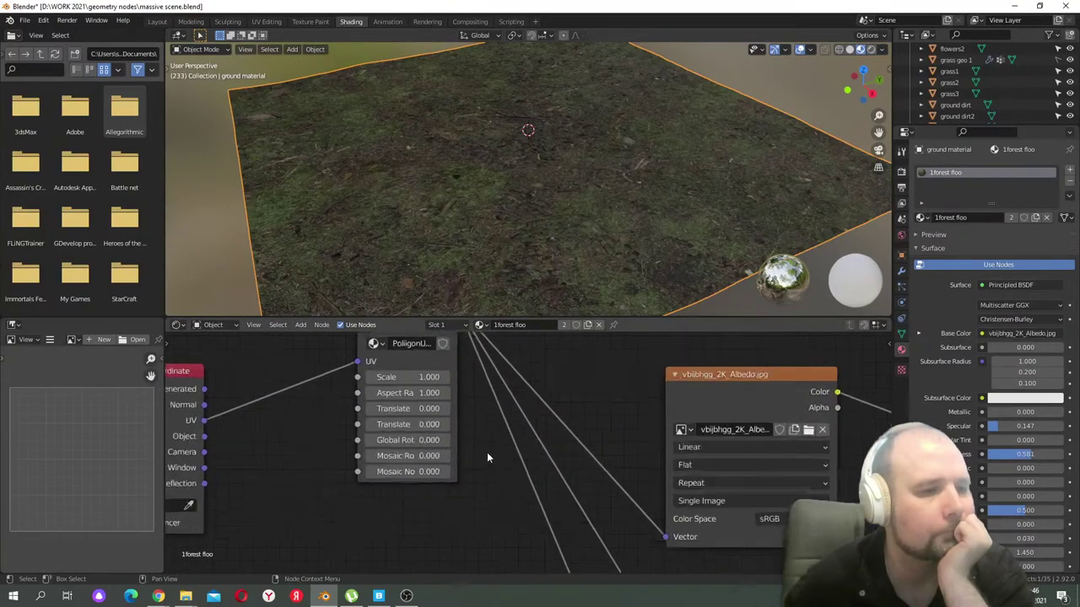
pyautogui.click(431, 390)
pyautogui.write('1.0')
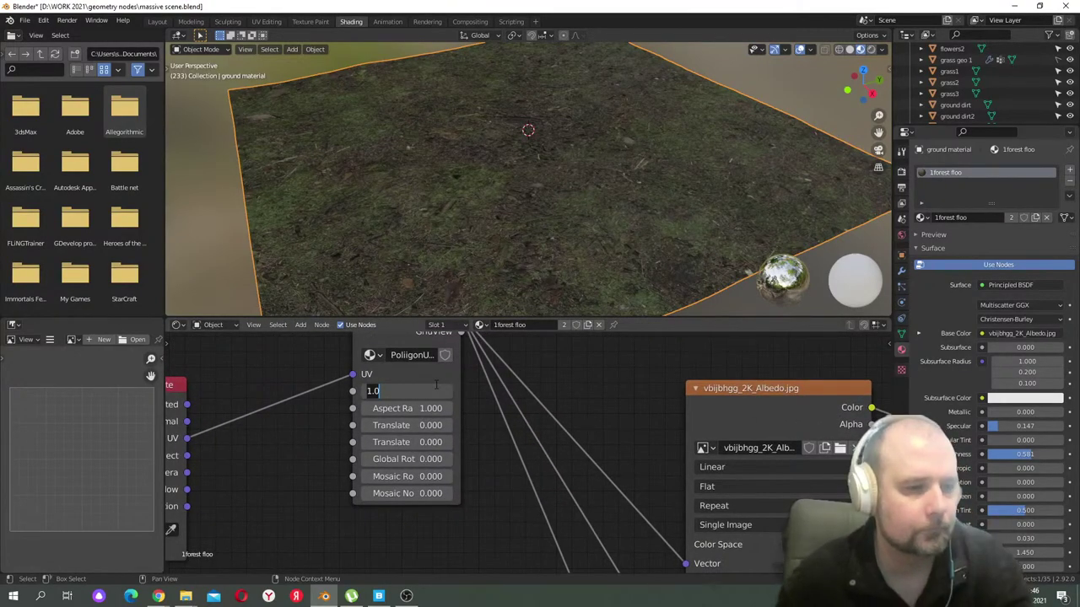
pyautogui.press('Return')
pyautogui.moveTo(485, 304); pyautogui.dragTo(532, 262, button='middle')
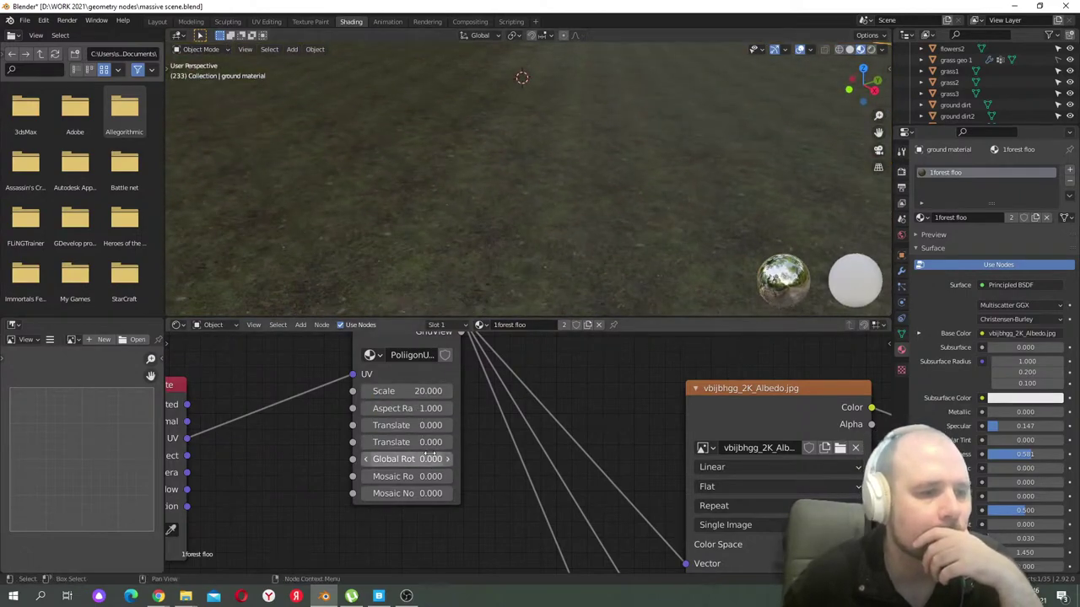
# - Set PoliigonUberMapping's Mosaic Rotation to 2.3 and Mosaic Noise to 1, and check the ground's tiling
pyautogui.moveTo(405, 493); pyautogui.dragTo(447, 476)
pyautogui.scroll(-4, 504, 203)
pyautogui.scroll(5, 518, 211)
pyautogui.moveTo(514, 223); pyautogui.dragTo(535, 205, button='middle')
pyautogui.scroll(-5, 547, 197)
pyautogui.scroll(3, 535, 206)
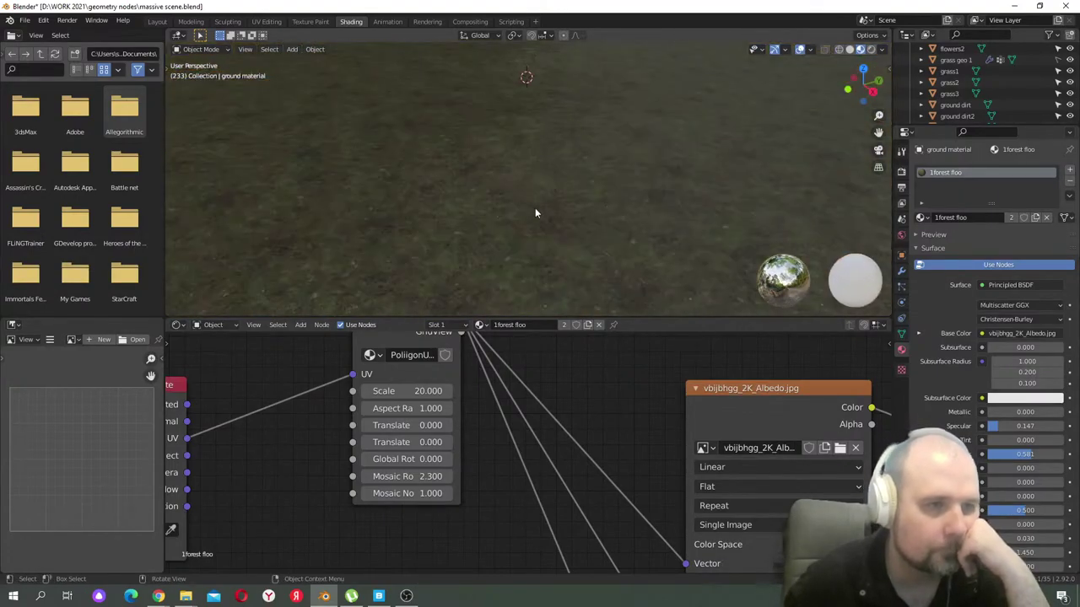
pyautogui.scroll(-4, 545, 198)
pyautogui.scroll(-2, 544, 201)
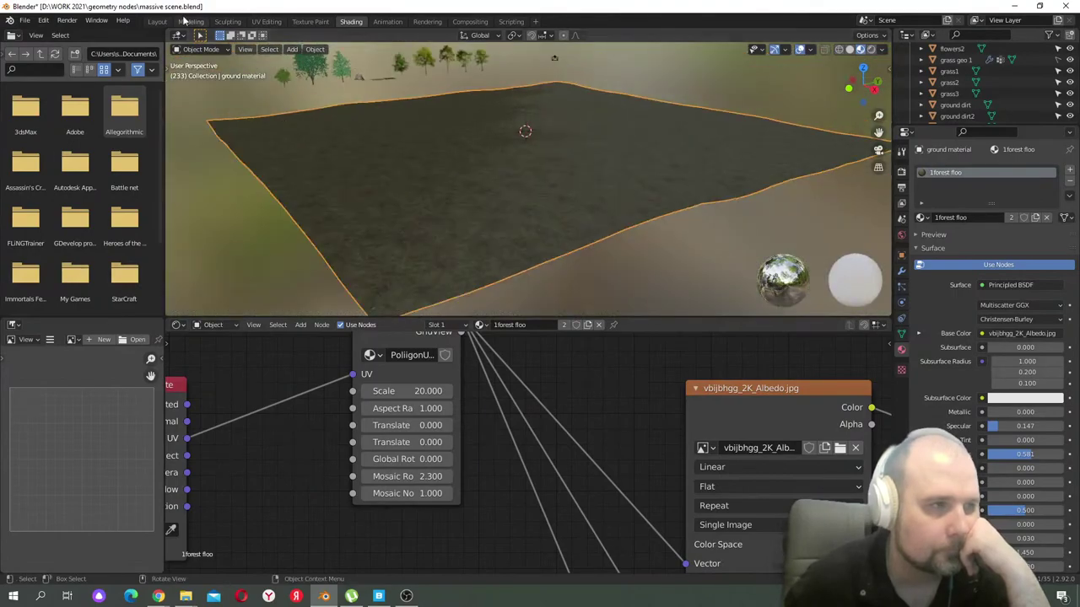
# - In the Layout workspace, set the ground material's Specular to 0.007 and Roughness to 0.699
pyautogui.click(159, 21)
pyautogui.moveTo(496, 203); pyautogui.dragTo(531, 172, button='middle')
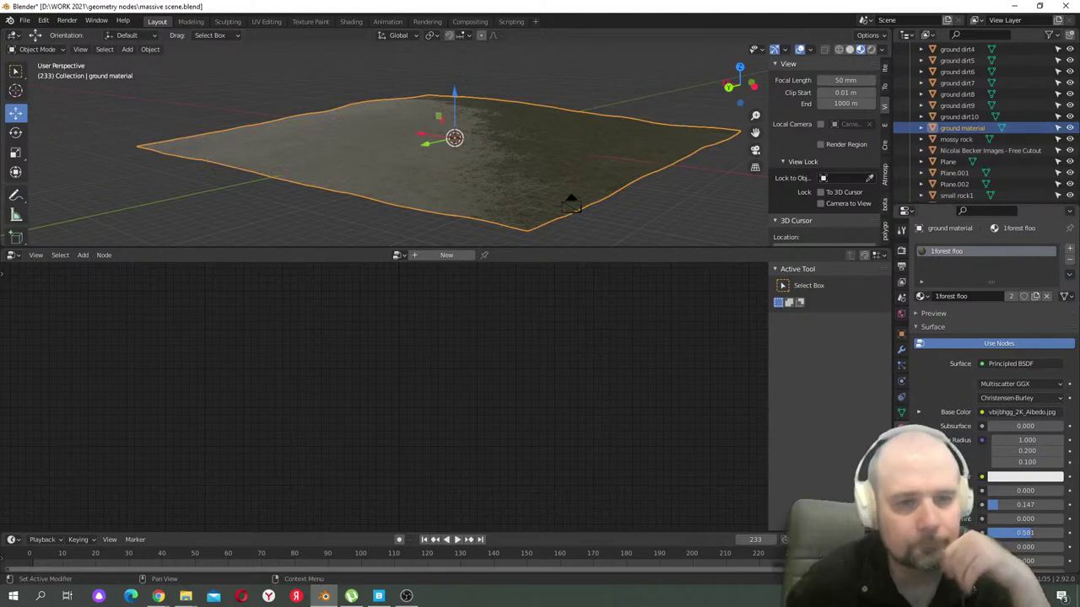
pyautogui.moveTo(1029, 536)
pyautogui.mouseDown()
pyautogui.moveTo(1043, 535)
pyautogui.moveTo(994, 509)
pyautogui.mouseUp()
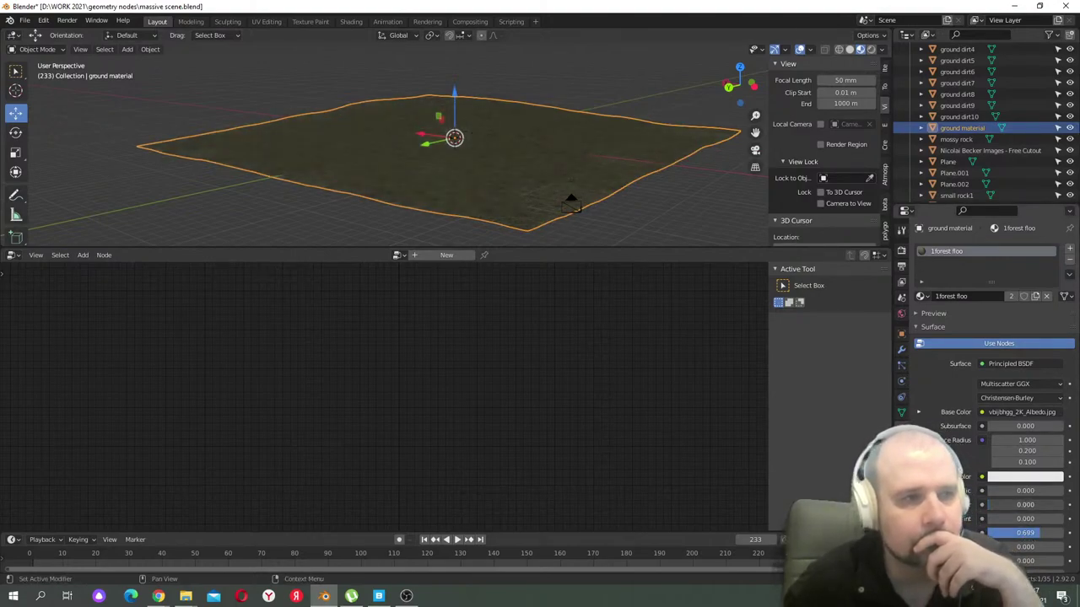
pyautogui.scroll(4, 456, 188)
pyautogui.moveTo(486, 170); pyautogui.dragTo(516, 155, button='middle')
pyautogui.scroll(-5, 515, 155)
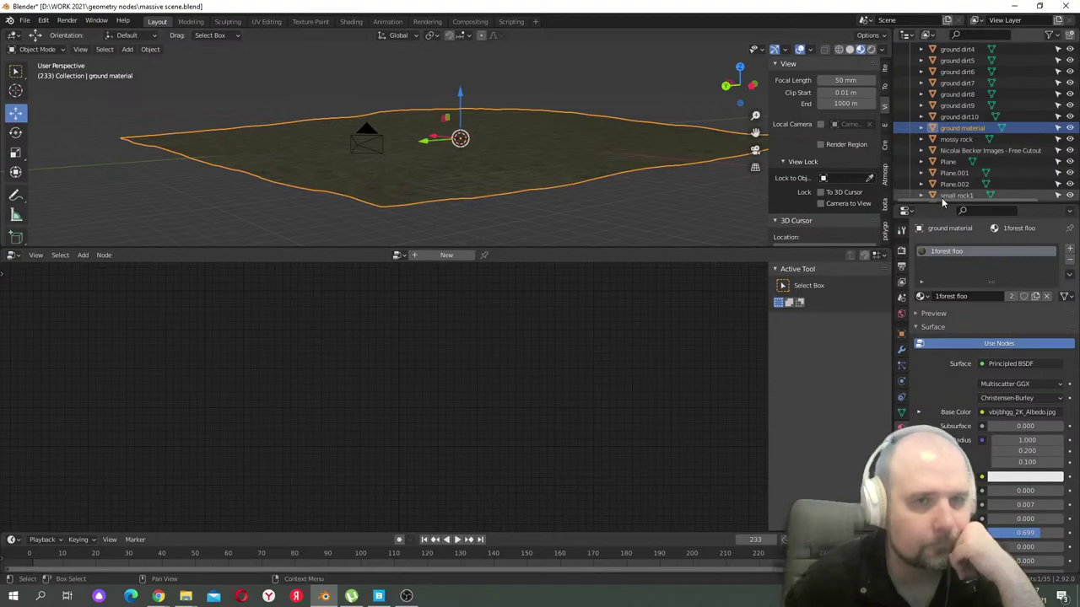
# - Enlarge the 3D viewport and examine the terrain's texture from different distances and angles and through the camera
pyautogui.moveTo(489, 248); pyautogui.dragTo(507, 328)
pyautogui.scroll(-3, 523, 237)
pyautogui.moveTo(530, 191); pyautogui.dragTo(532, 214, button='middle')
pyautogui.scroll(2, 585, 189)
pyautogui.scroll(-3, 586, 189)
pyautogui.click(642, 233)
pyautogui.scroll(7, 531, 214)
pyautogui.scroll(-4, 557, 211)
pyautogui.scroll(-3, 563, 210)
pyautogui.moveTo(607, 214); pyautogui.dragTo(631, 194, button='middle')
pyautogui.scroll(-3, 629, 190)
pyautogui.scroll(3, 608, 201)
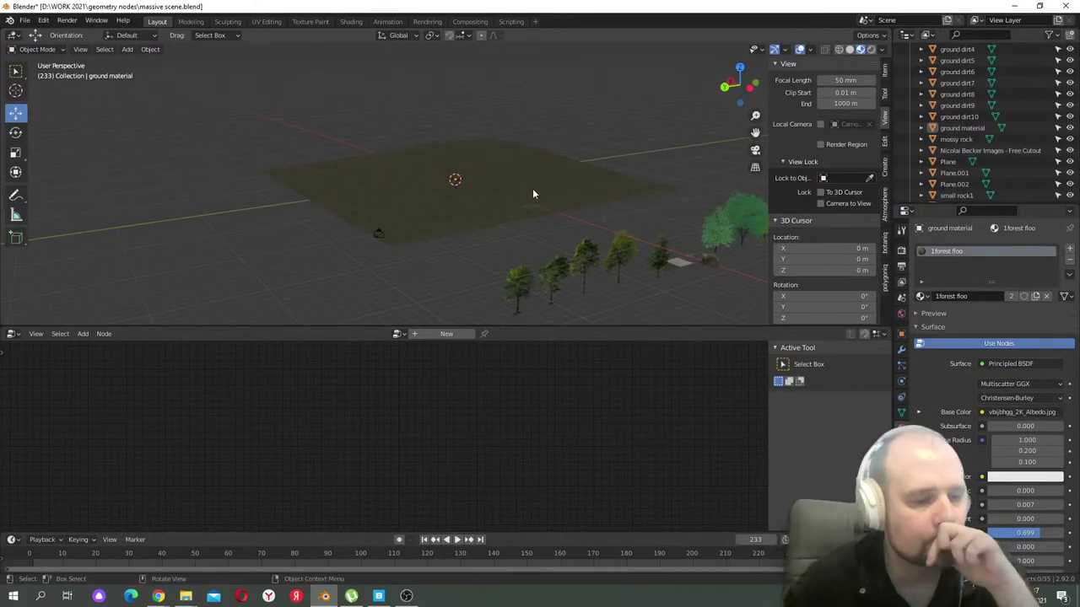
pyautogui.click(475, 200)
pyautogui.click(755, 150)
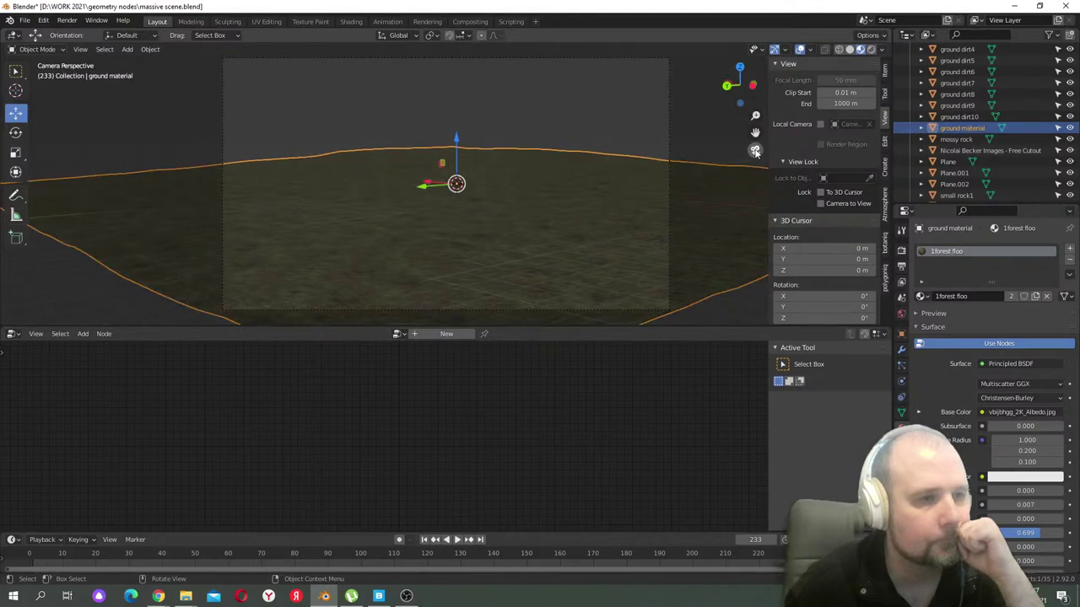
pyautogui.click(755, 151)
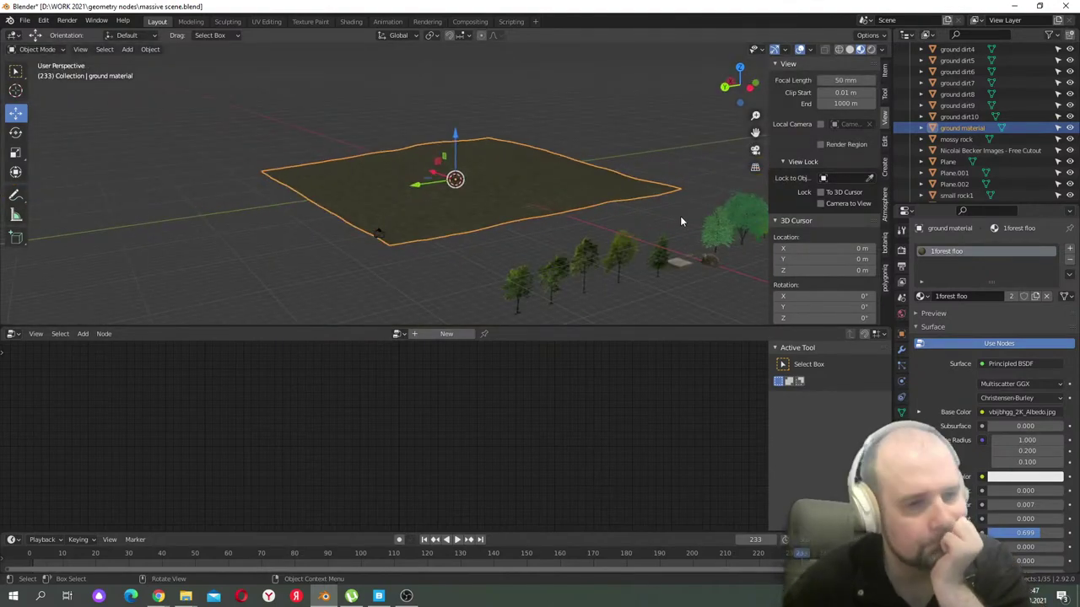
pyautogui.moveTo(678, 192); pyautogui.dragTo(532, 174, button='middle')
# - Make the "ground material" object unselectable, duplicate the "grass geo 1" object in place, and enlarge the geometry node editor
pyautogui.click(1058, 128)
pyautogui.scroll(5, 1022, 109)
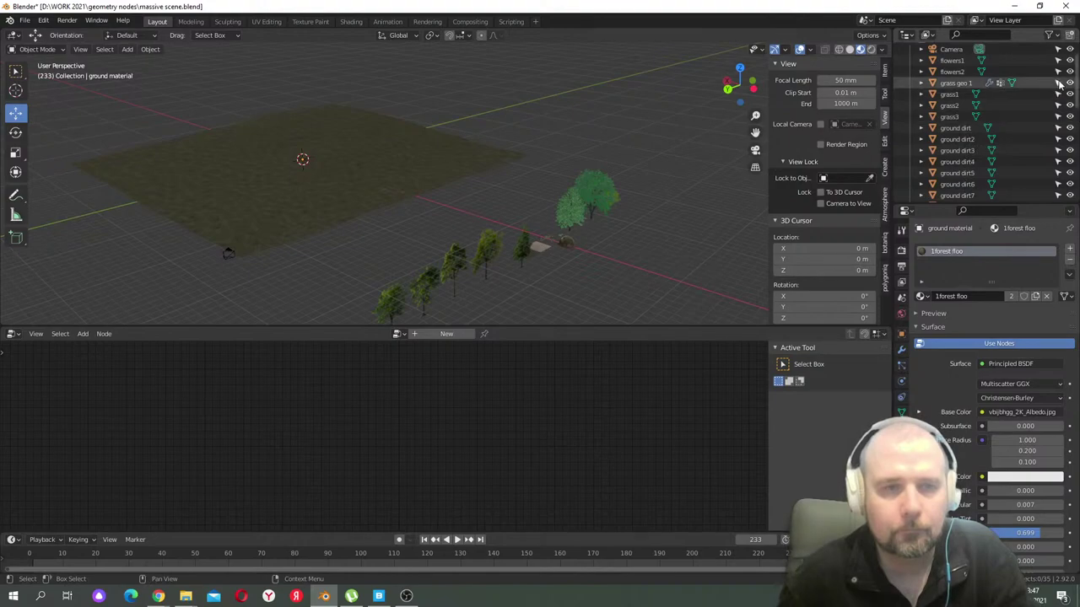
pyautogui.click(957, 84)
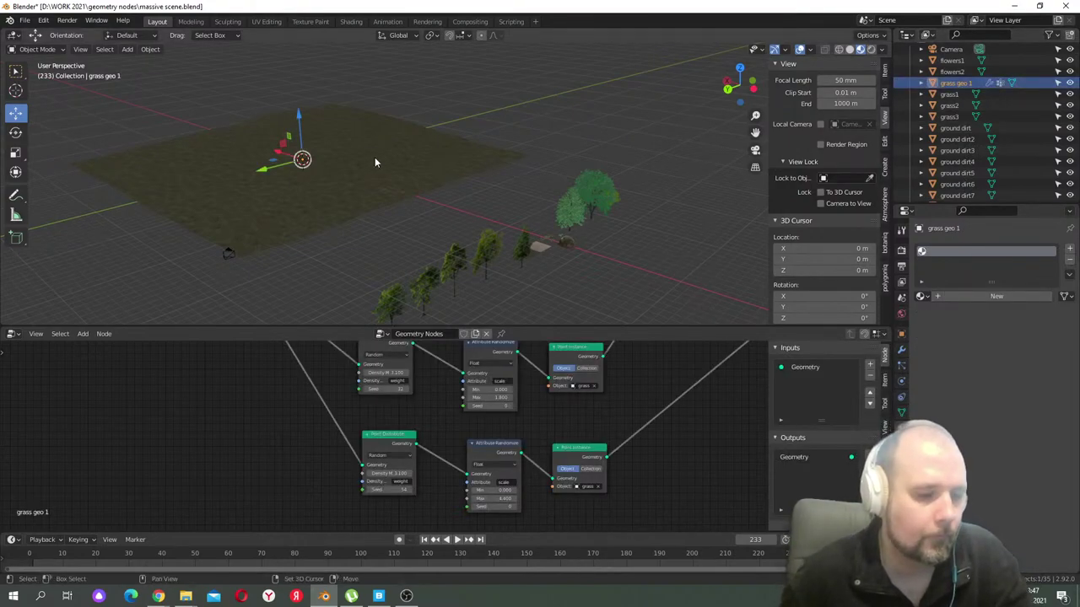
pyautogui.hotkey('shift', 'd')
pyautogui.press('Escape')
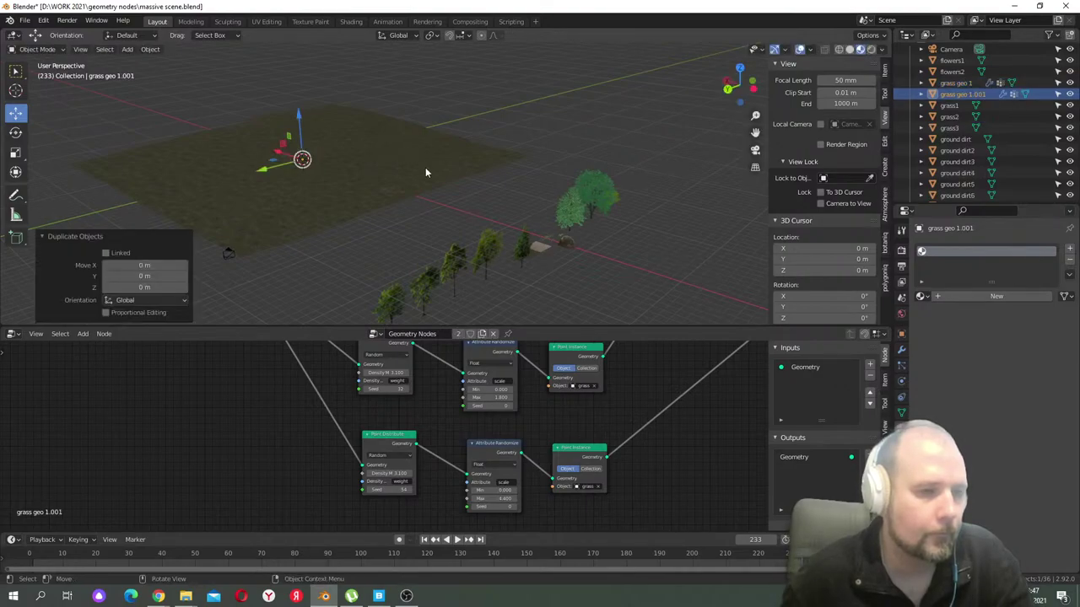
pyautogui.moveTo(455, 328); pyautogui.dragTo(447, 279)
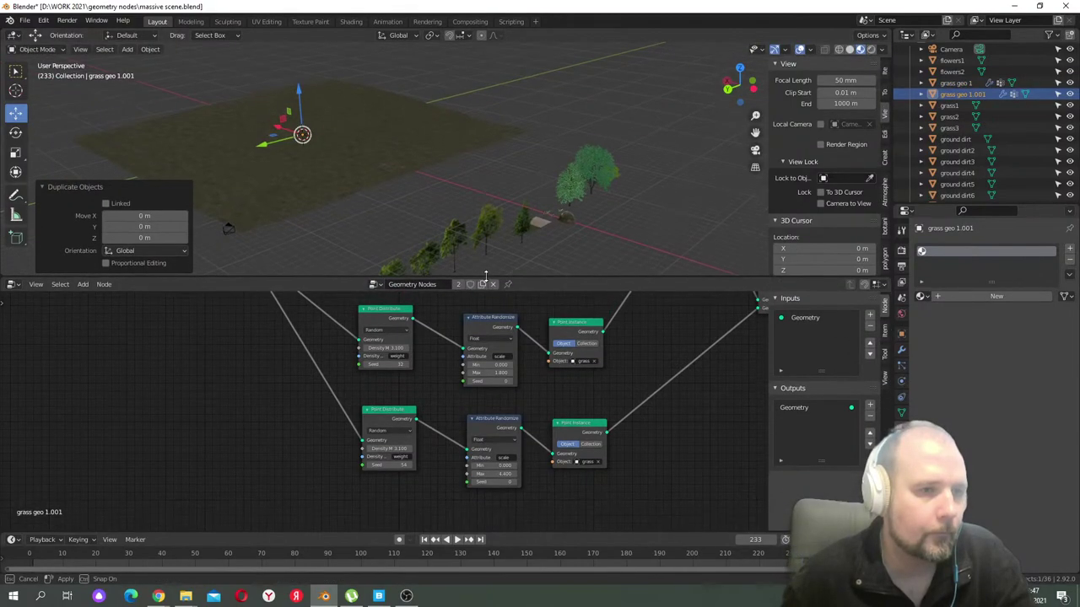
# - Rename the duplicated "grass geo 1.001" object as "rocks geo"
pyautogui.moveTo(411, 184); pyautogui.dragTo(455, 194, button='middle')
pyautogui.moveTo(560, 351); pyautogui.dragTo(516, 382, button='middle')
pyautogui.scroll(-4, 491, 371)
pyautogui.scroll(1, 504, 368)
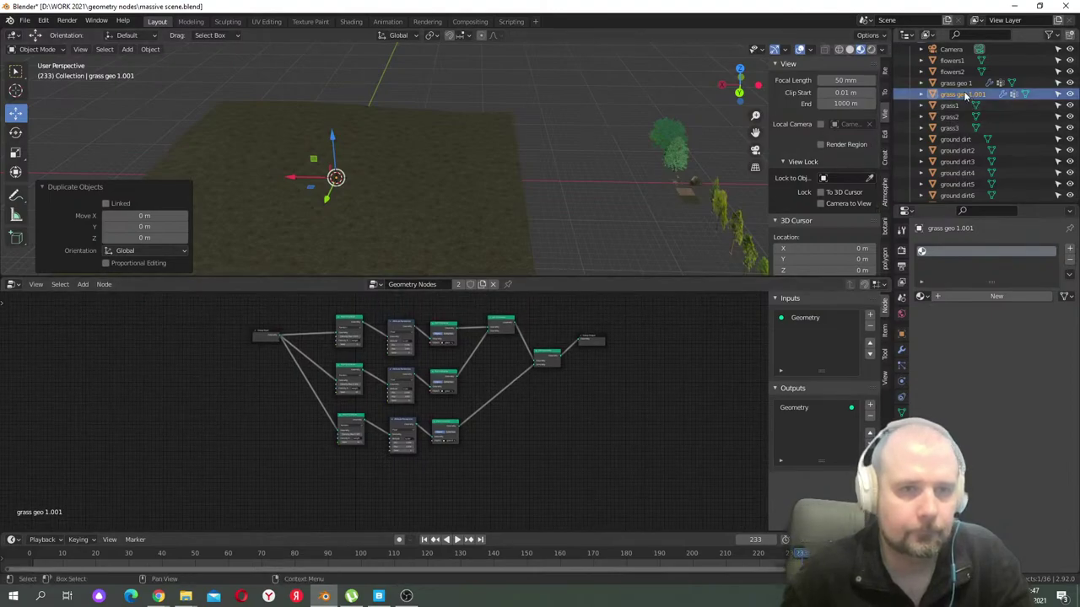
pyautogui.scroll(1, 966, 95)
pyautogui.doubleClick(966, 115)
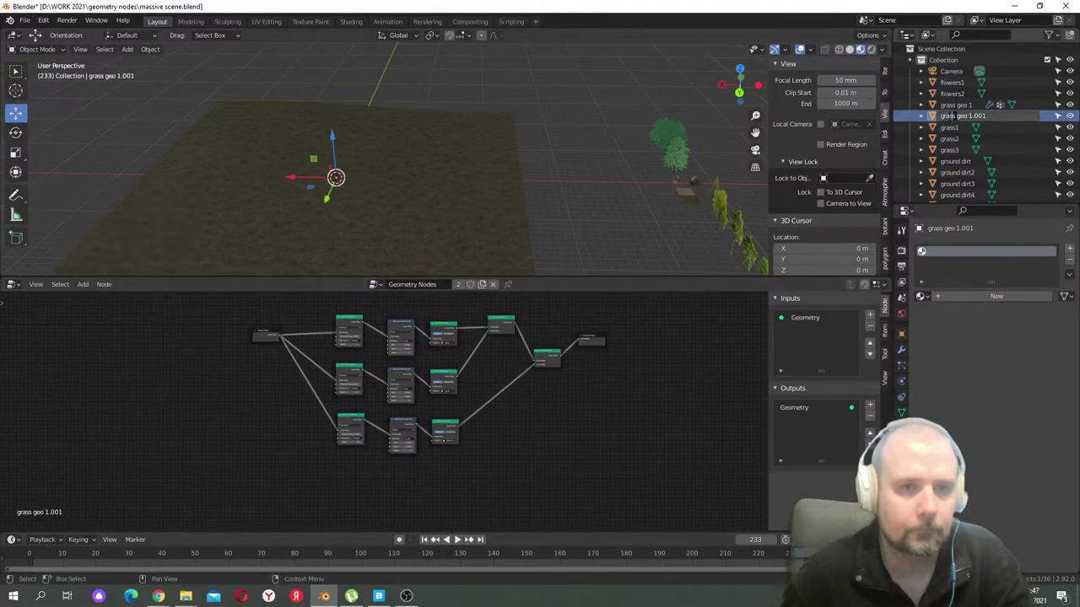
pyautogui.moveTo(954, 115); pyautogui.dragTo(939, 115)
pyautogui.write('rocks geo')
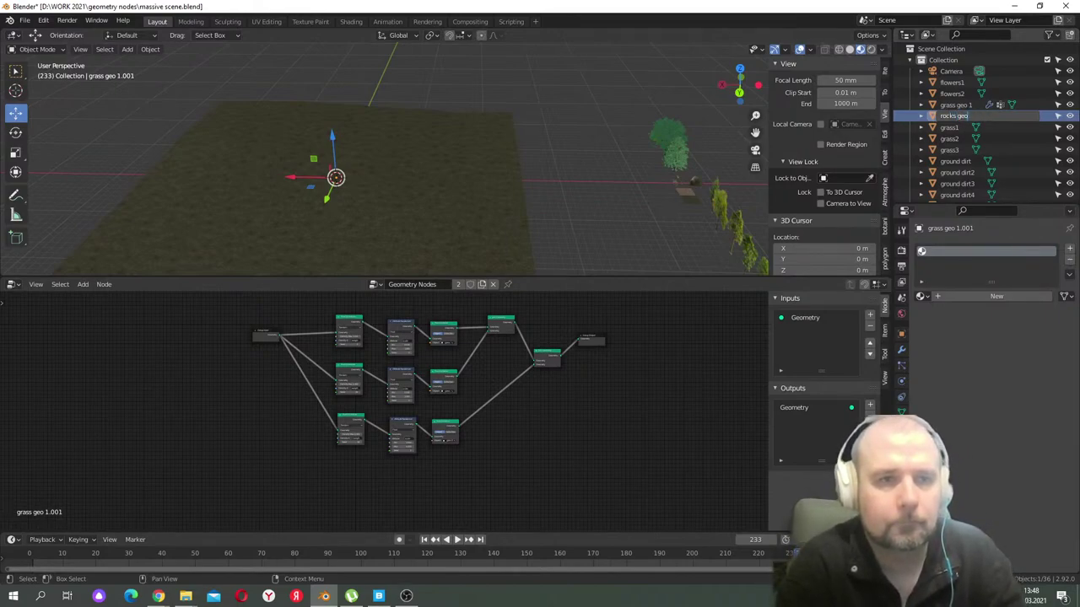
pyautogui.press('Return')
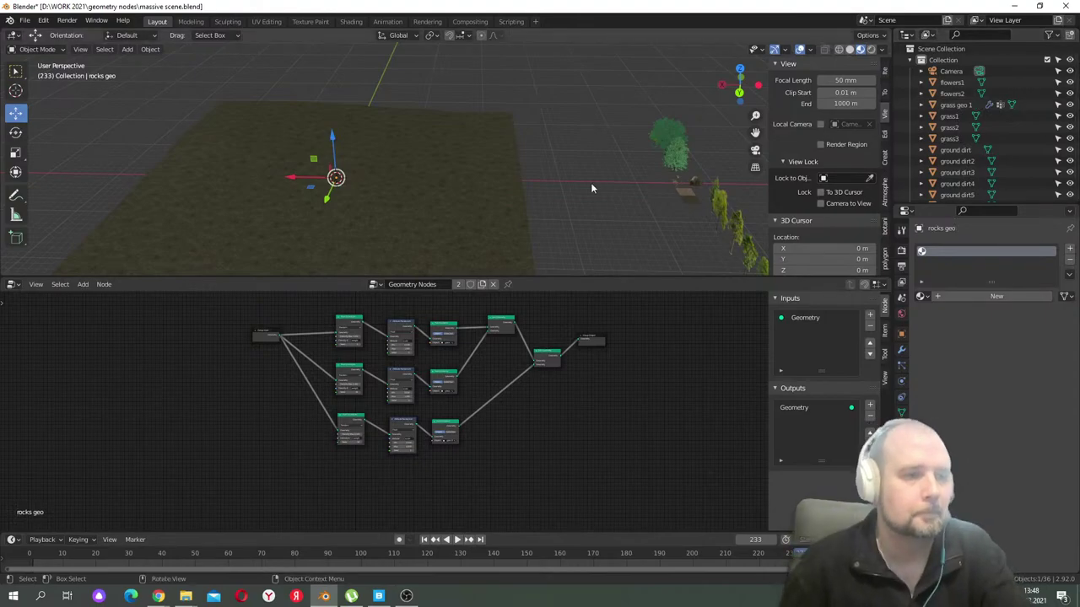
# - Make the first Point Instance node scatter a small rock and clear the density attribute of its Point Distribute node
pyautogui.scroll(3, 518, 369)
pyautogui.scroll(5, 544, 394)
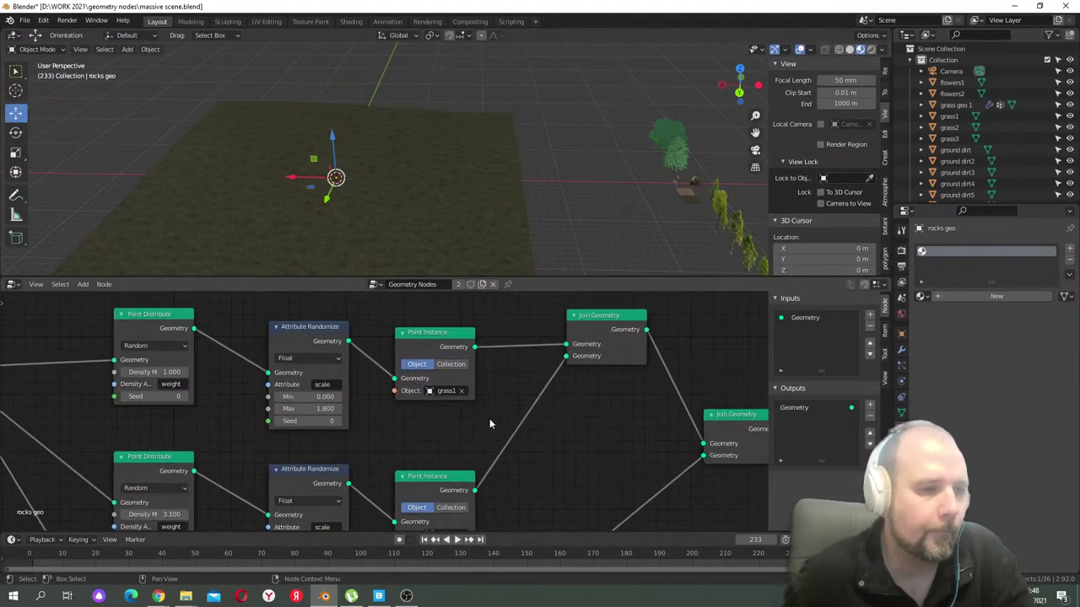
pyautogui.click(440, 391)
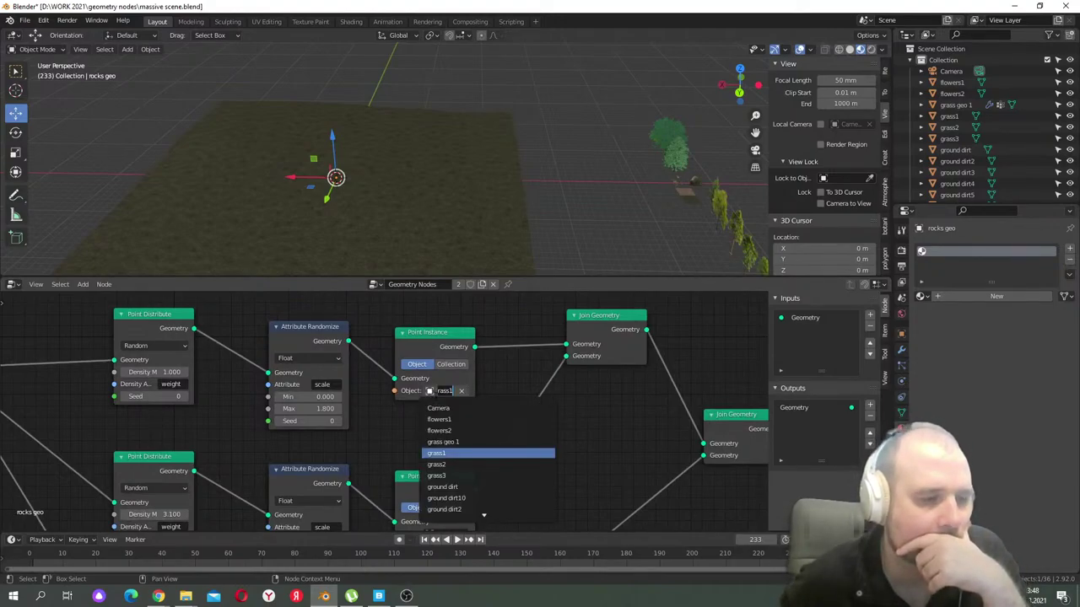
pyautogui.scroll(-15, 459, 420)
pyautogui.scroll(-12, 459, 419)
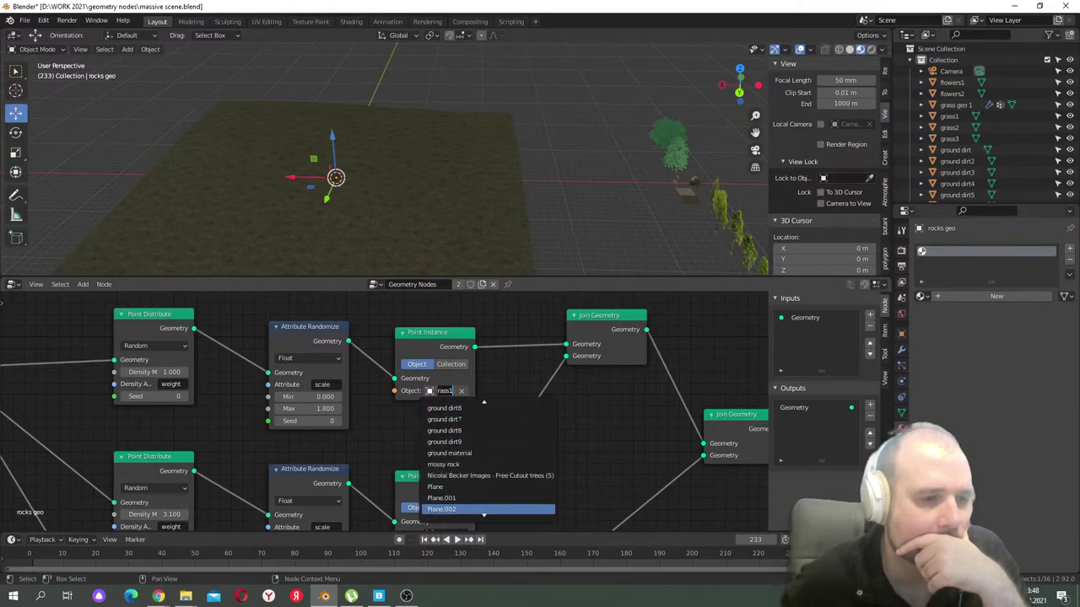
pyautogui.press('Down')
pyautogui.press('Return')
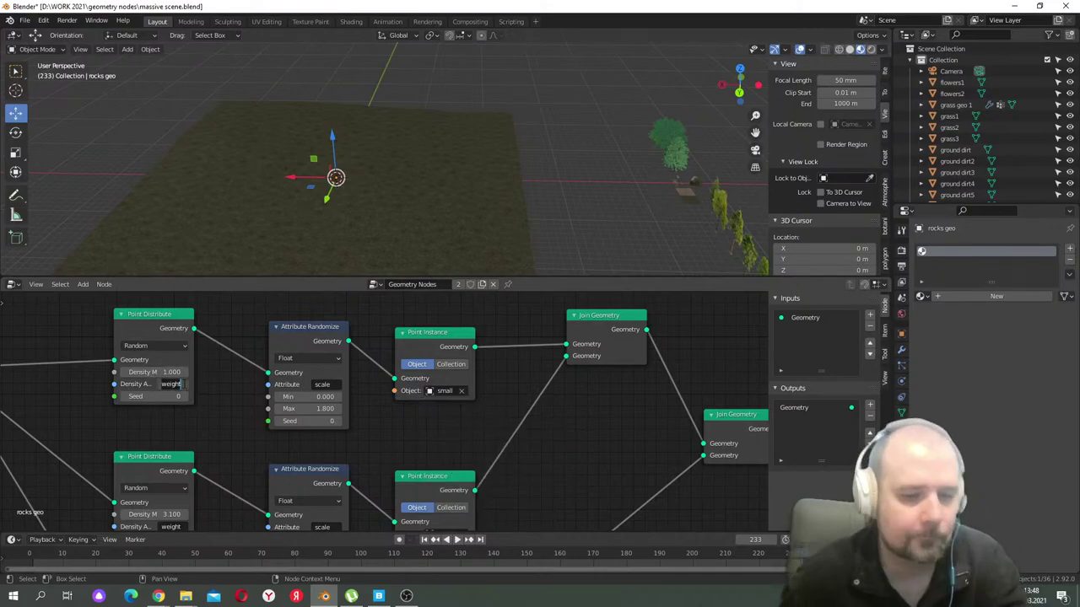
# - Apply the scale of the "small rock5" source object beside the grass models
pyautogui.moveTo(389, 187); pyautogui.dragTo(466, 223, button='middle')
pyautogui.scroll(3, 468, 223)
pyautogui.moveTo(422, 188)
pyautogui.keyDown('shift'); pyautogui.mouseDown(button='middle')
pyautogui.moveTo(449, 196)
pyautogui.moveTo(388, 235)
pyautogui.moveTo(316, 240)
pyautogui.moveTo(467, 149)
pyautogui.moveTo(434, 149)
pyautogui.moveTo(445, 218)
pyautogui.moveTo(437, 185)
pyautogui.mouseUp(button='middle'); pyautogui.keyUp('shift')
pyautogui.scroll(-7, 445, 191)
pyautogui.scroll(6, 388, 235)
pyautogui.click(361, 192)
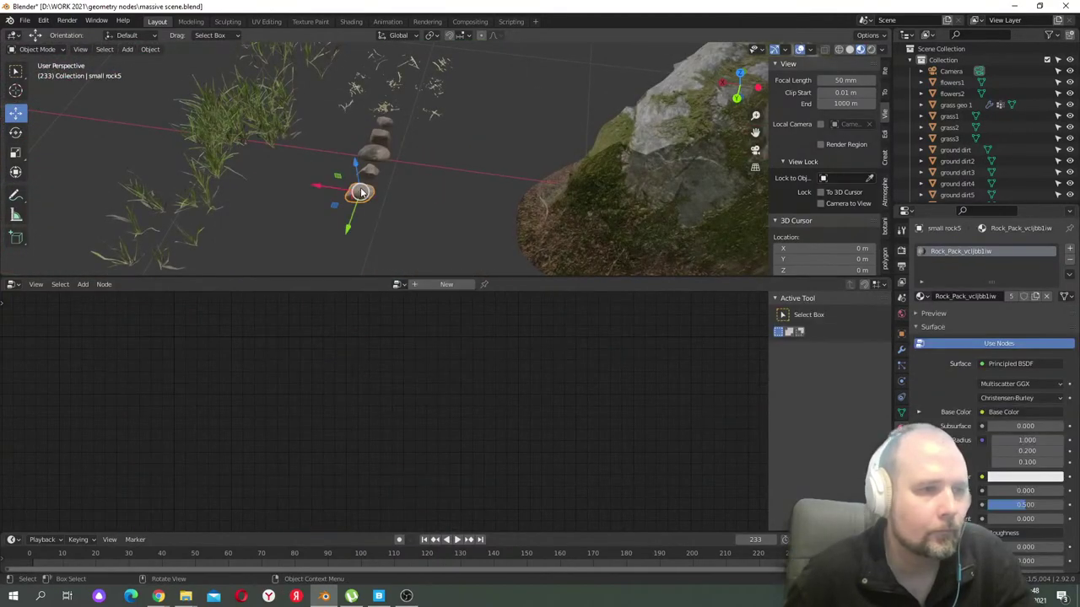
pyautogui.click(151, 49)
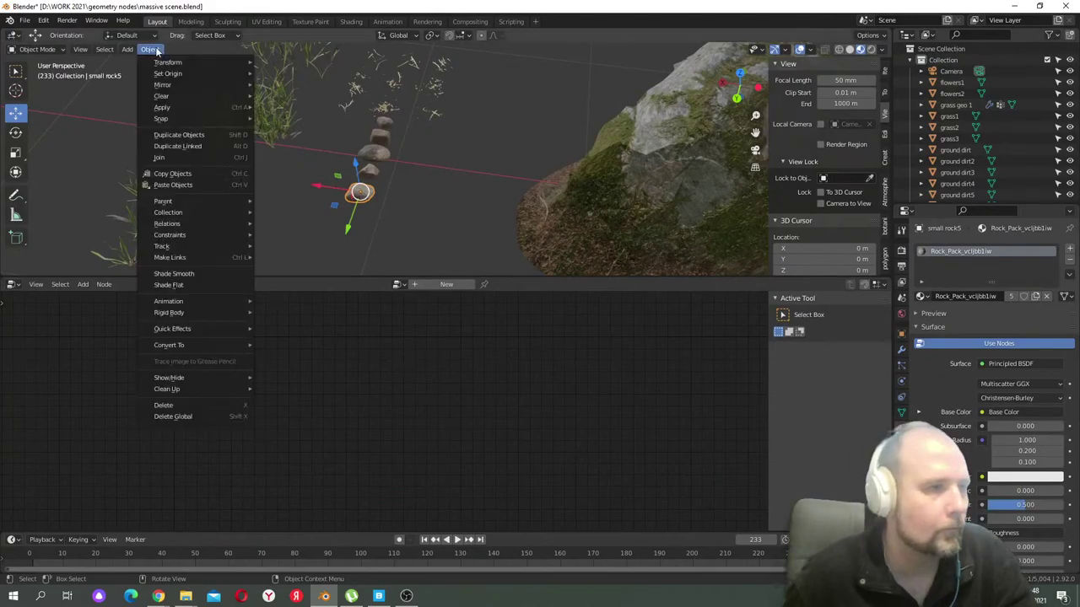
pyautogui.moveTo(203, 107)
pyautogui.click(276, 130)
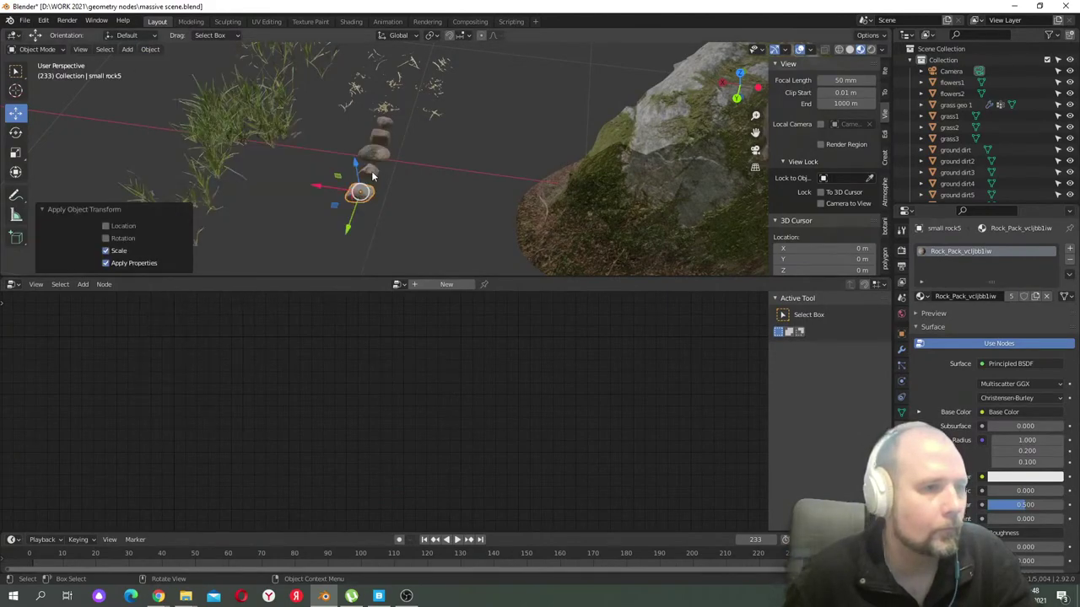
# - Apply the scale of the "small rock4" and "smallrock3" objects
pyautogui.click(371, 170)
pyautogui.click(150, 48)
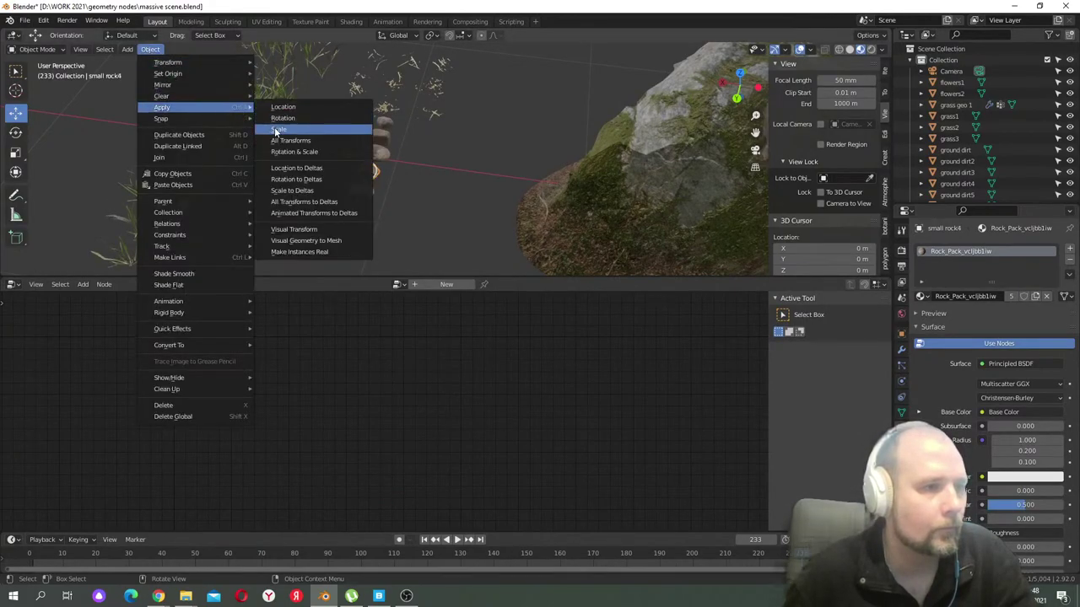
pyautogui.click(276, 131)
pyautogui.click(372, 155)
pyautogui.click(151, 49)
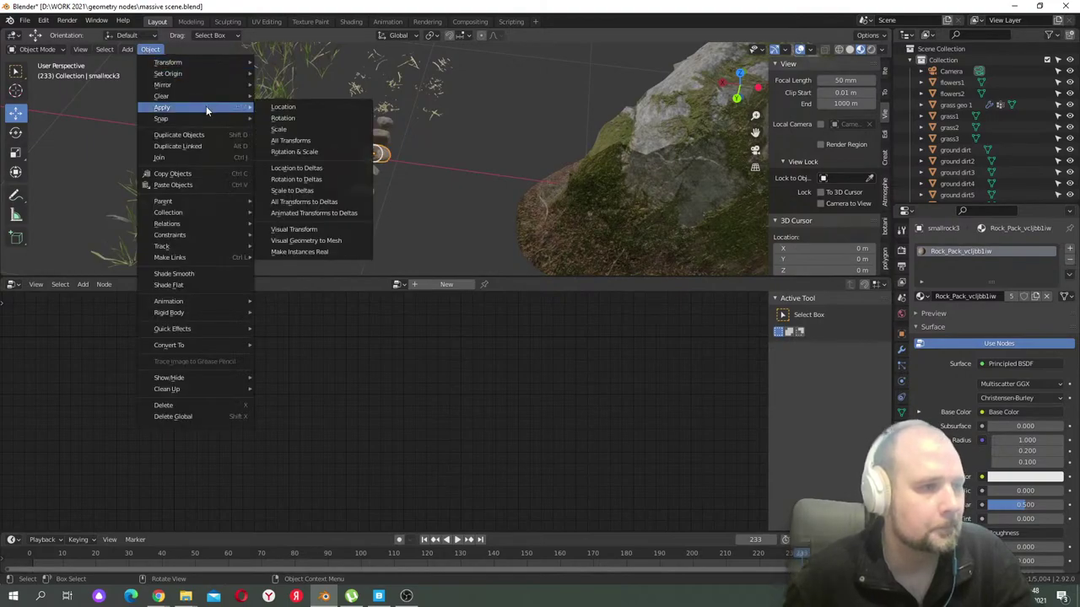
pyautogui.click(277, 131)
# - Apply the scale of the "small rock2" and "small rock1" objects
pyautogui.click(379, 138)
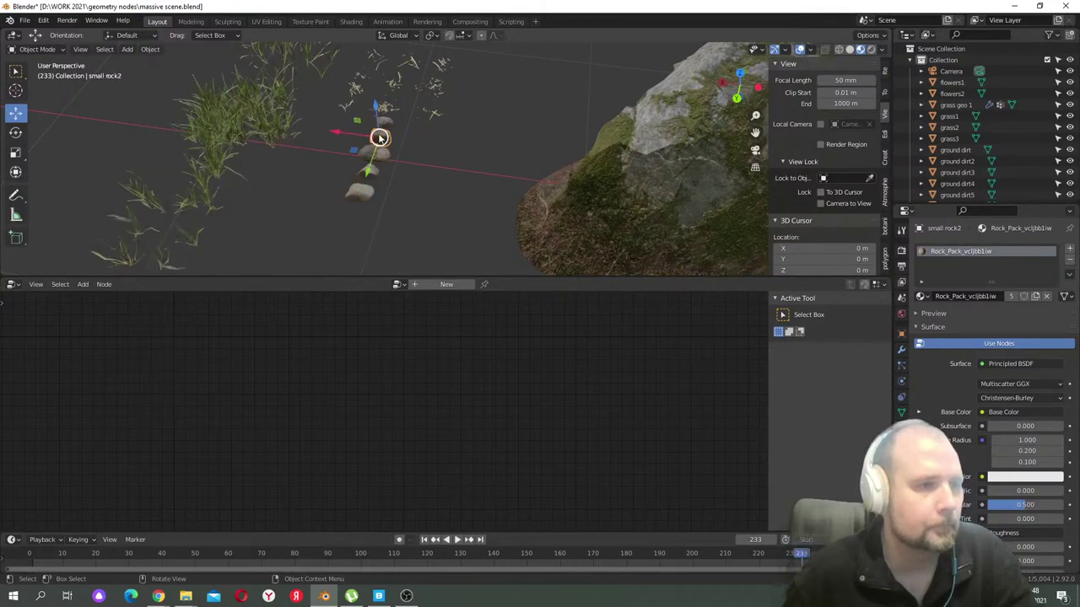
pyautogui.click(153, 49)
pyautogui.moveTo(177, 104)
pyautogui.click(337, 128)
pyautogui.click(378, 124)
pyautogui.click(150, 49)
pyautogui.moveTo(186, 107)
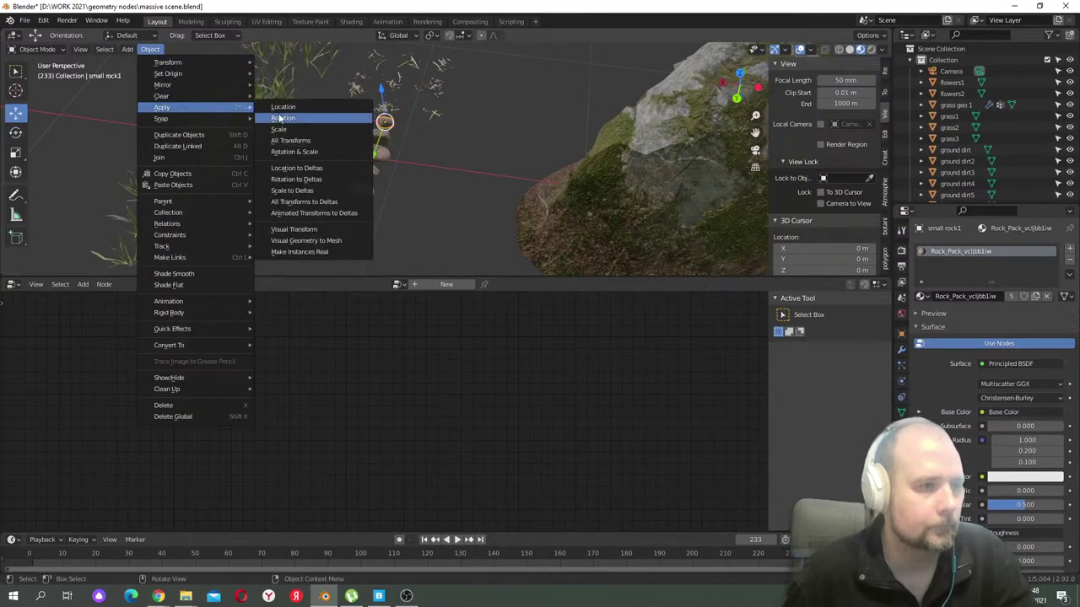
pyautogui.click(283, 129)
# - Select "rocks geo" and set the maximum scale in the first Attribute Randomize node to 4.5
pyautogui.scroll(8, 421, 131)
pyautogui.scroll(4, 423, 133)
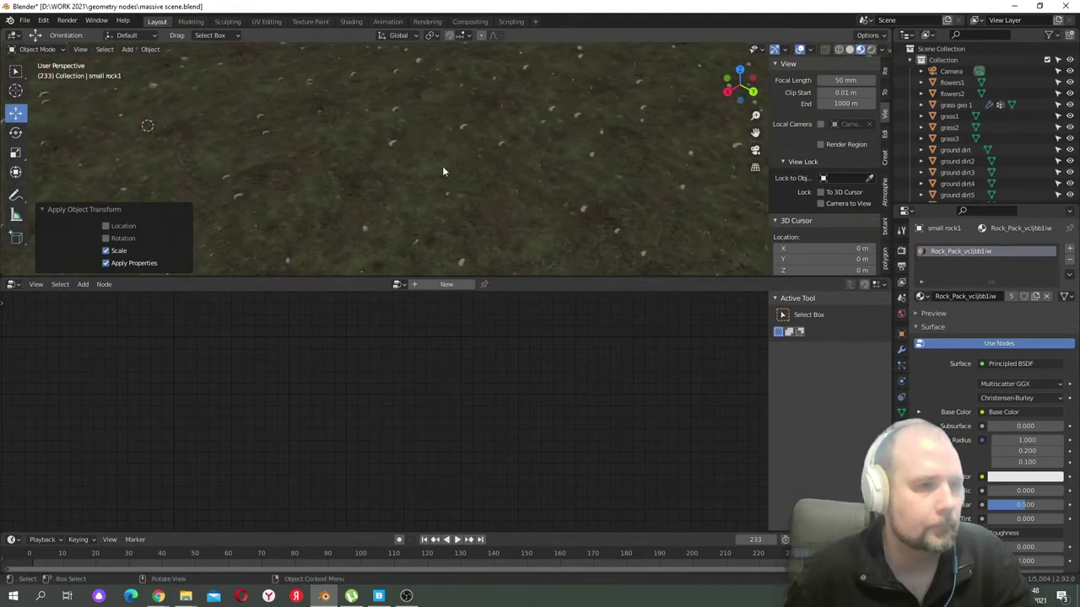
pyautogui.hotkey('alt', 'a')
pyautogui.click(390, 145)
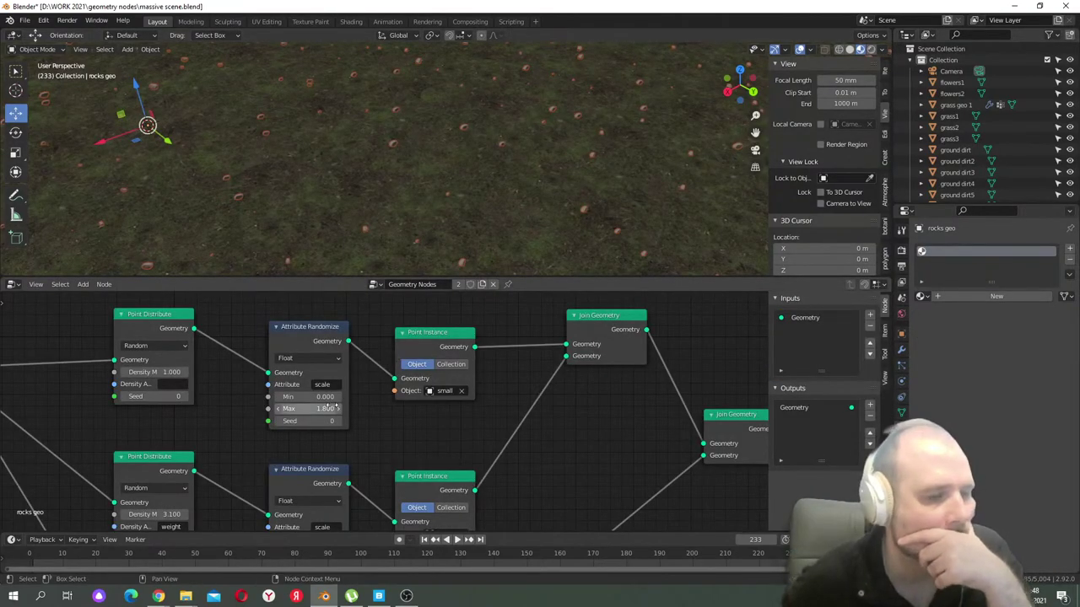
pyautogui.moveTo(317, 408); pyautogui.dragTo(363, 409)
pyautogui.moveTo(309, 409); pyautogui.dragTo(237, 409)
pyautogui.scroll(-10, 464, 200)
pyautogui.scroll(8, 482, 169)
pyautogui.scroll(-8, 455, 160)
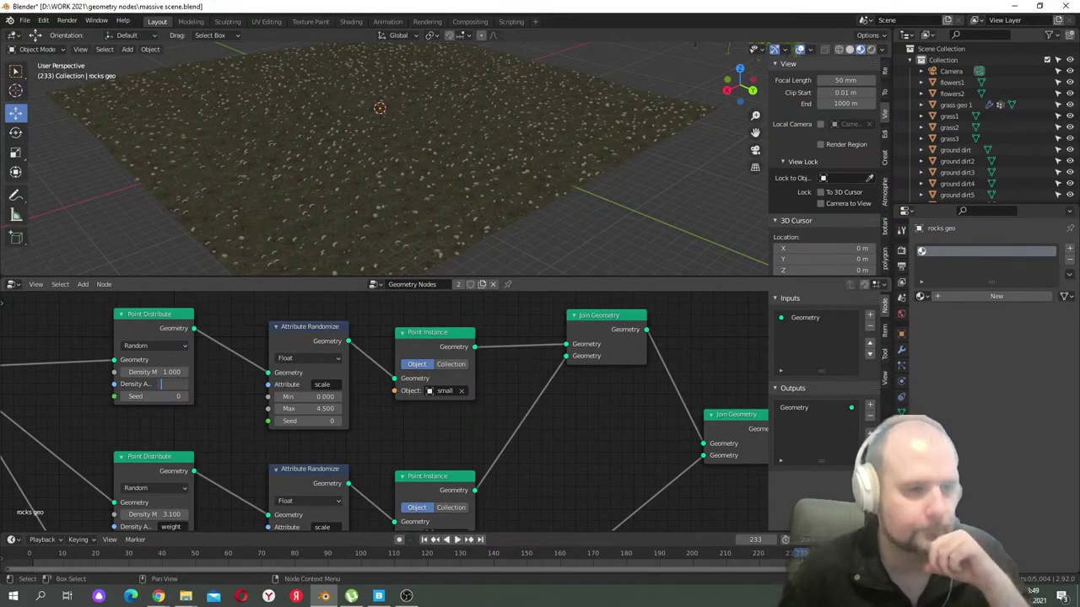
# - Clear the second Point Distribute's density attribute, make its Point Instance scatter "small rock2", and inspect the rocks
pyautogui.scroll(-3, 558, 445)
pyautogui.moveTo(562, 450); pyautogui.dragTo(566, 389, button='middle')
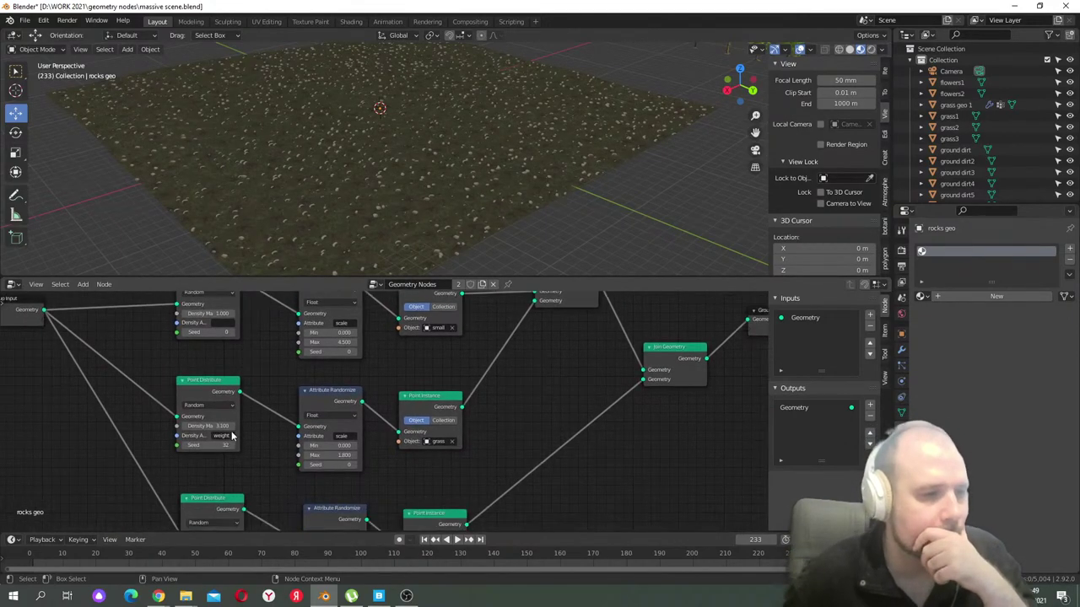
pyautogui.press('Return')
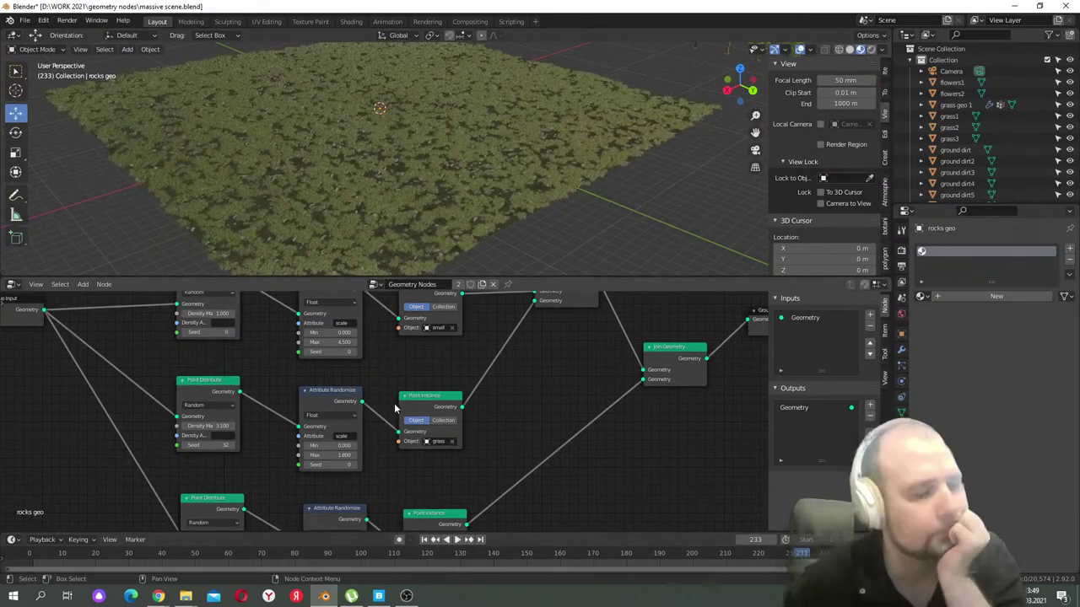
pyautogui.click(427, 442)
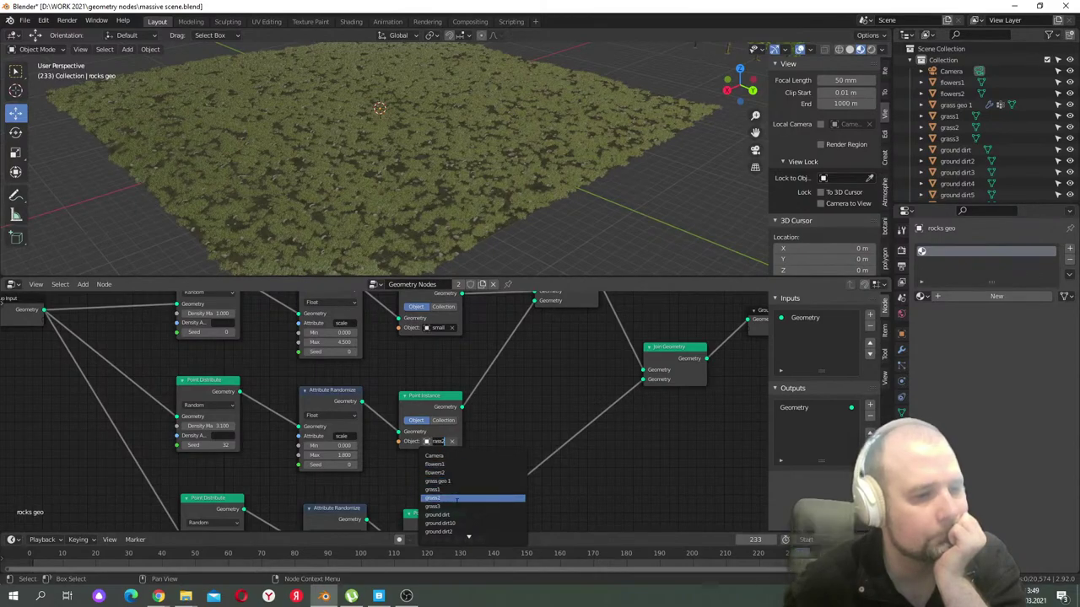
pyautogui.scroll(-10, 461, 506)
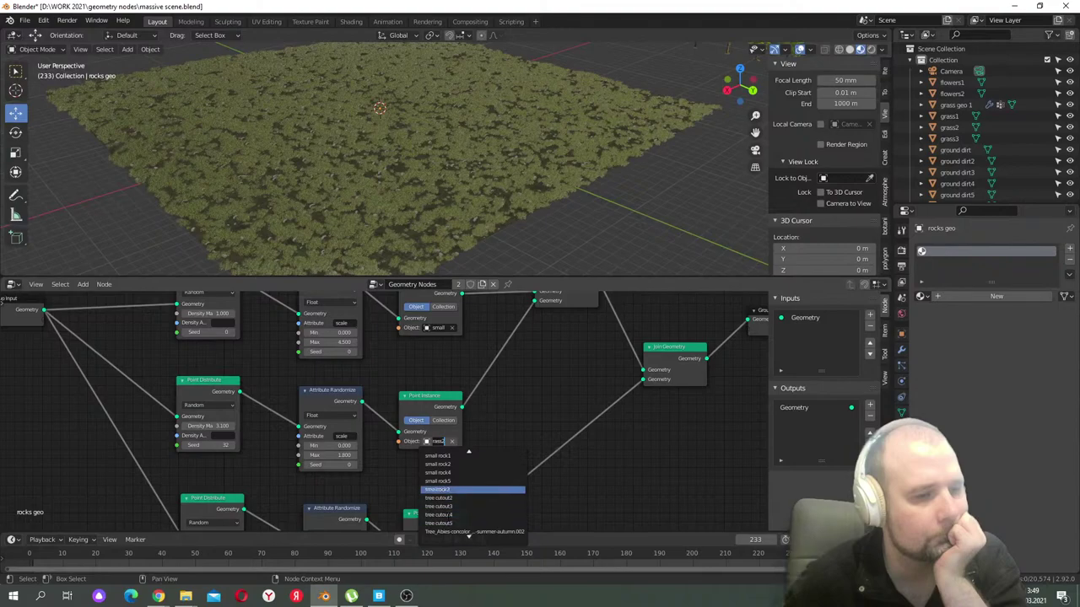
pyautogui.click(449, 465)
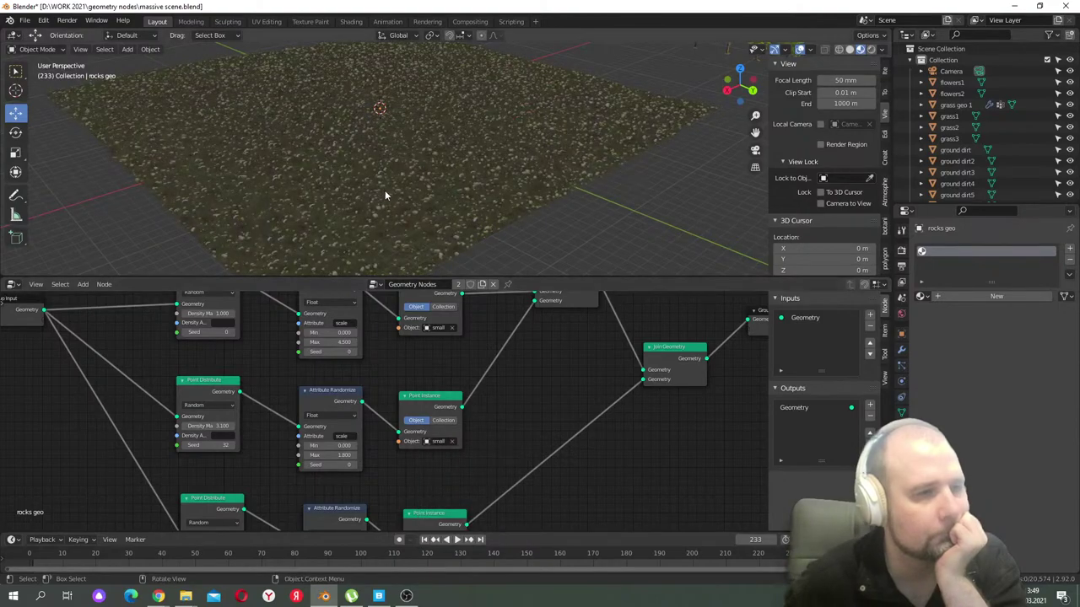
pyautogui.scroll(11, 408, 197)
pyautogui.scroll(-11, 409, 200)
pyautogui.moveTo(410, 202); pyautogui.dragTo(430, 218, button='middle')
pyautogui.scroll(8, 430, 218)
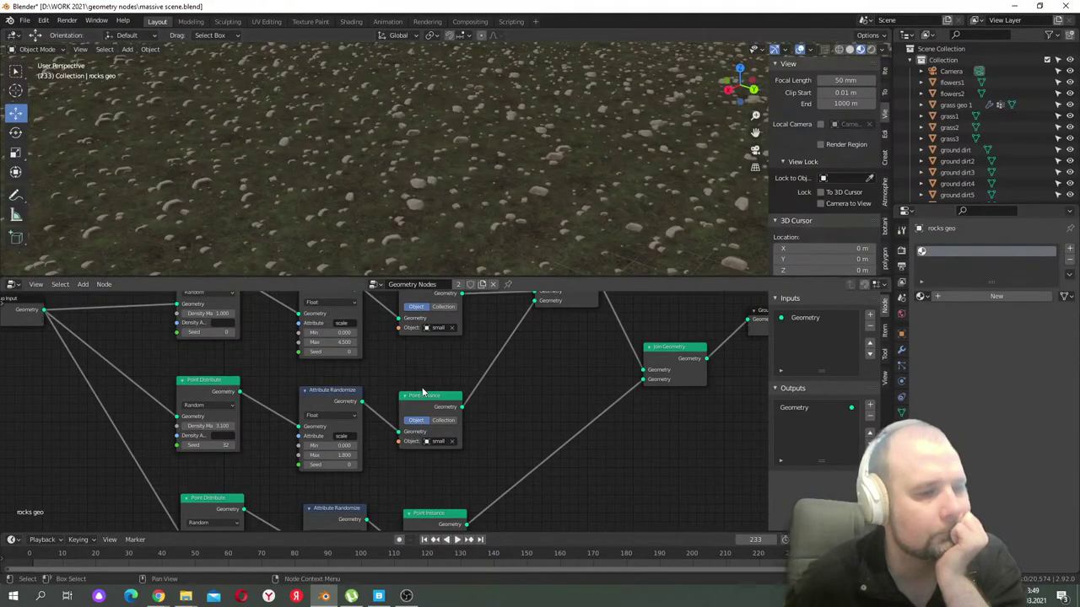
# - Make the third Point Instance node scatter "small rock4" and clear its Point Distribute's density attribute
pyautogui.scroll(-3, 413, 418)
pyautogui.moveTo(476, 440); pyautogui.dragTo(473, 375, button='middle')
pyautogui.scroll(2, 477, 396)
pyautogui.moveTo(484, 413); pyautogui.dragTo(469, 388, button='middle')
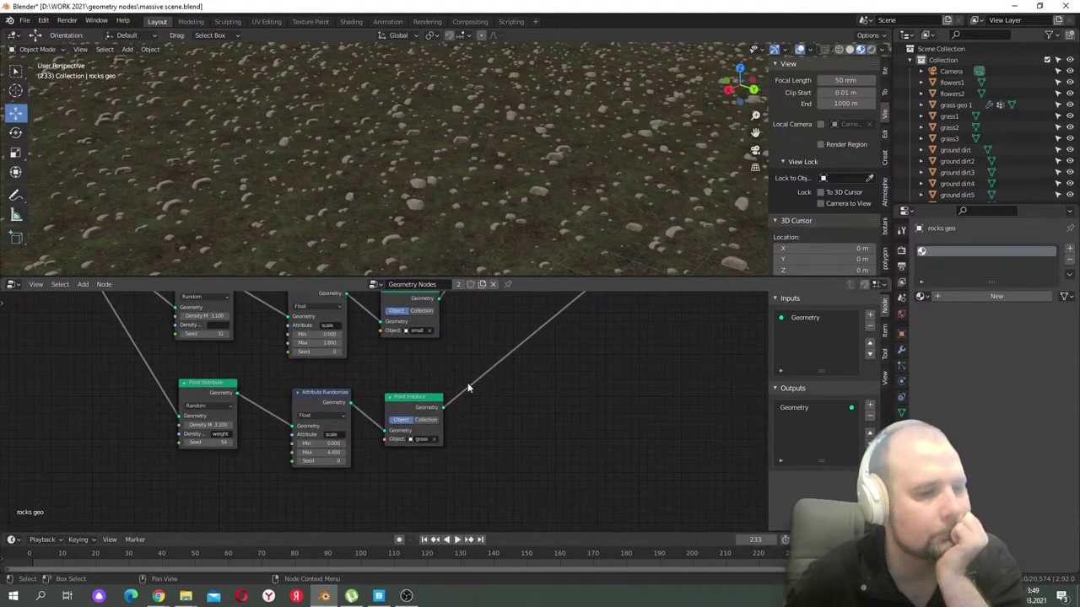
pyautogui.click(414, 440)
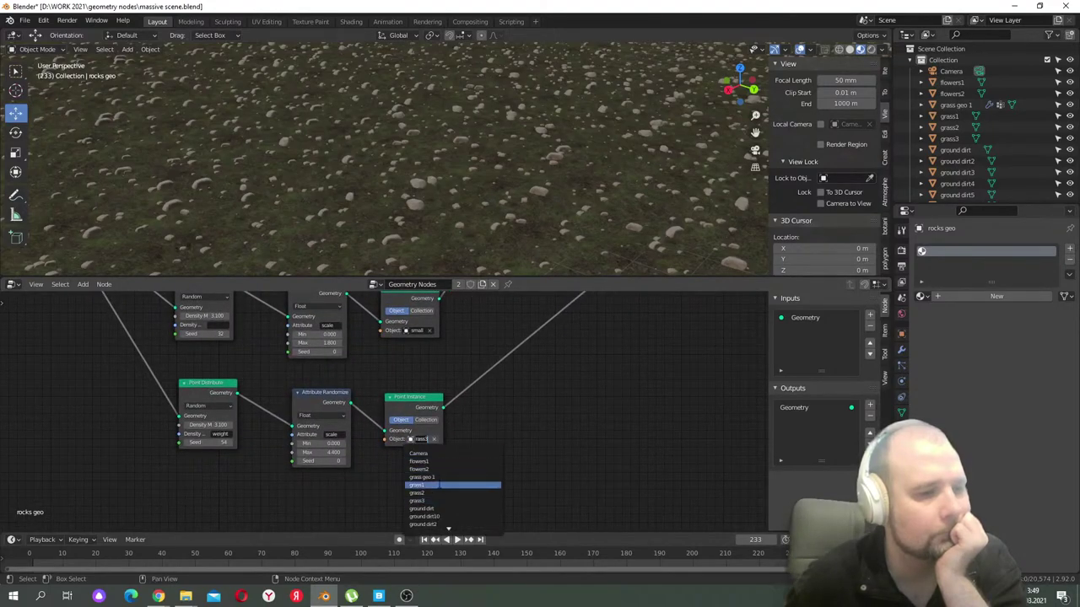
pyautogui.scroll(-5, 439, 506)
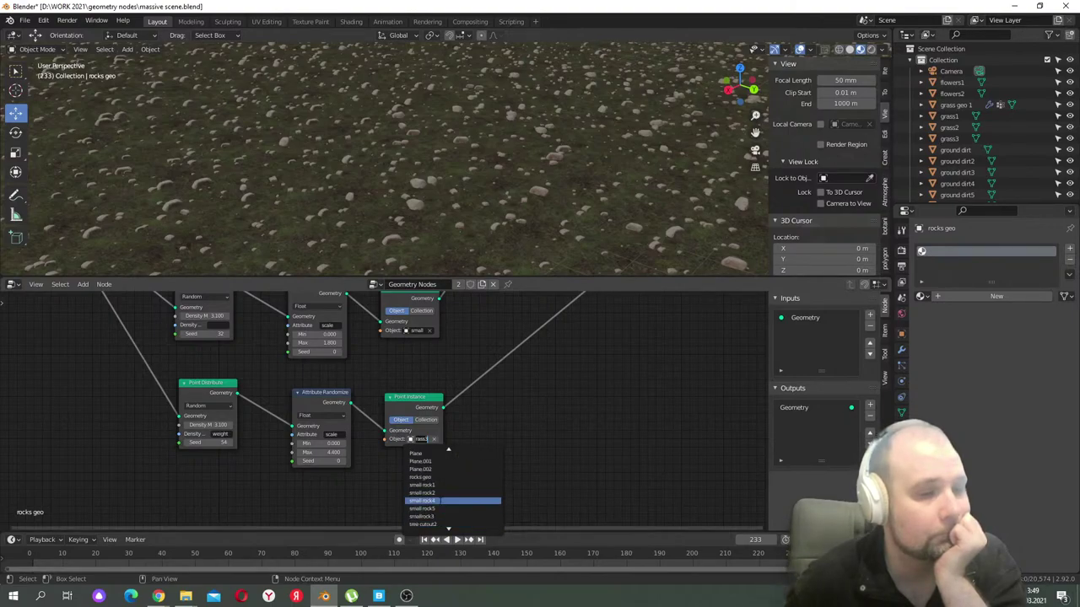
pyautogui.click(439, 500)
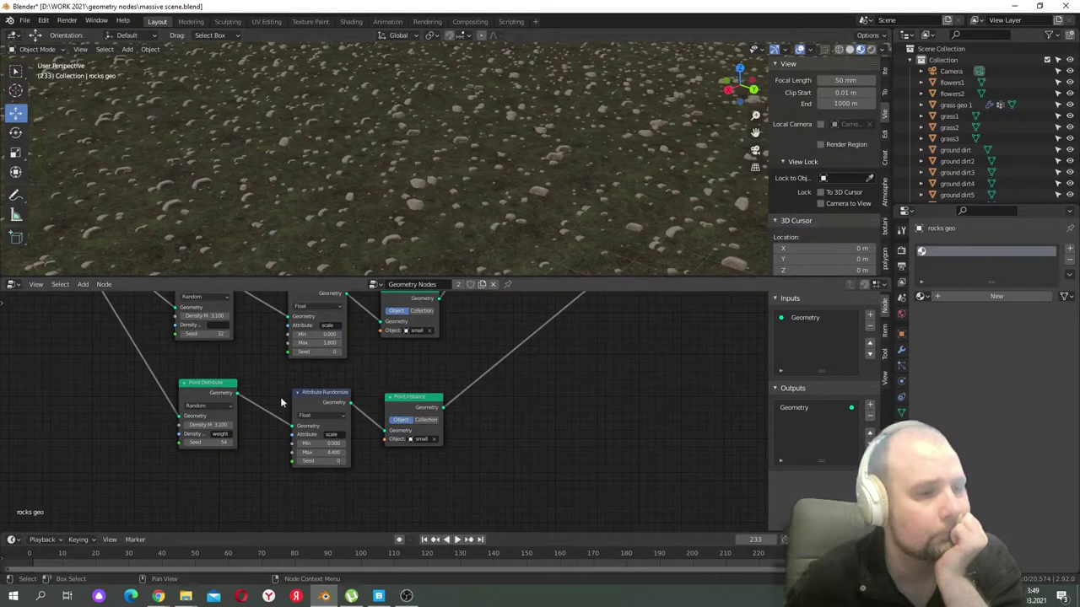
pyautogui.press('BackSpace')
pyautogui.press('Return')
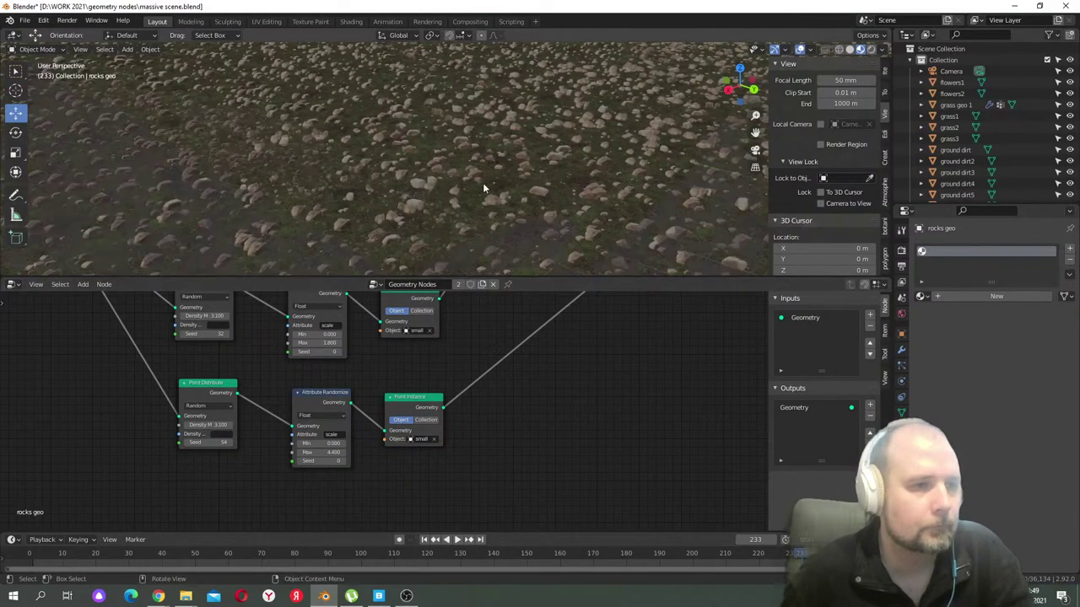
# - Set the density attribute of all three Point Distribute nodes to "weight"
pyautogui.scroll(-5, 482, 183)
pyautogui.moveTo(468, 198); pyautogui.dragTo(451, 217, button='middle')
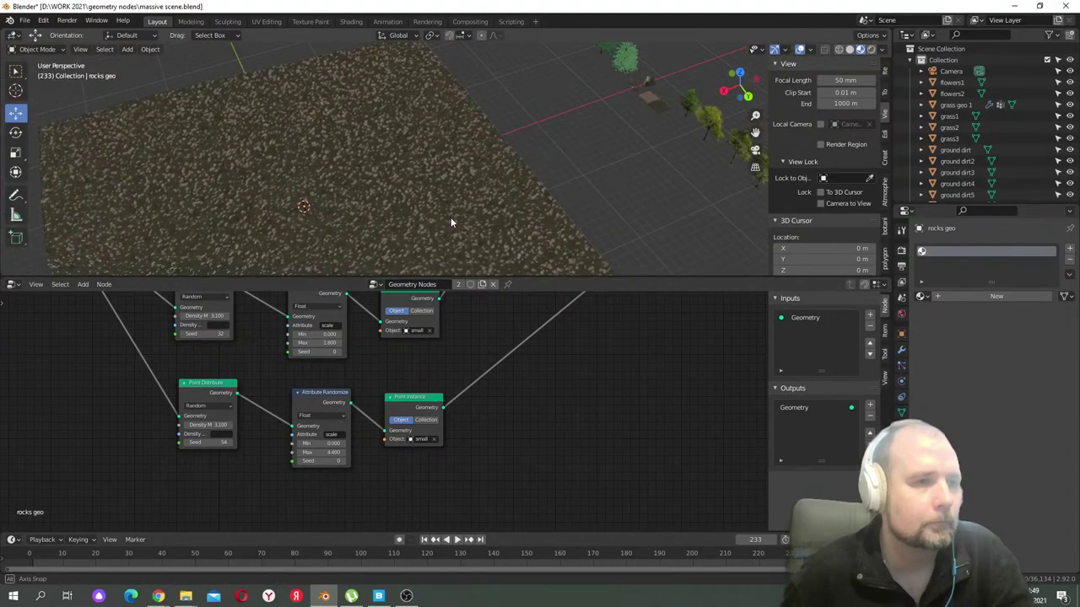
pyautogui.scroll(5, 451, 218)
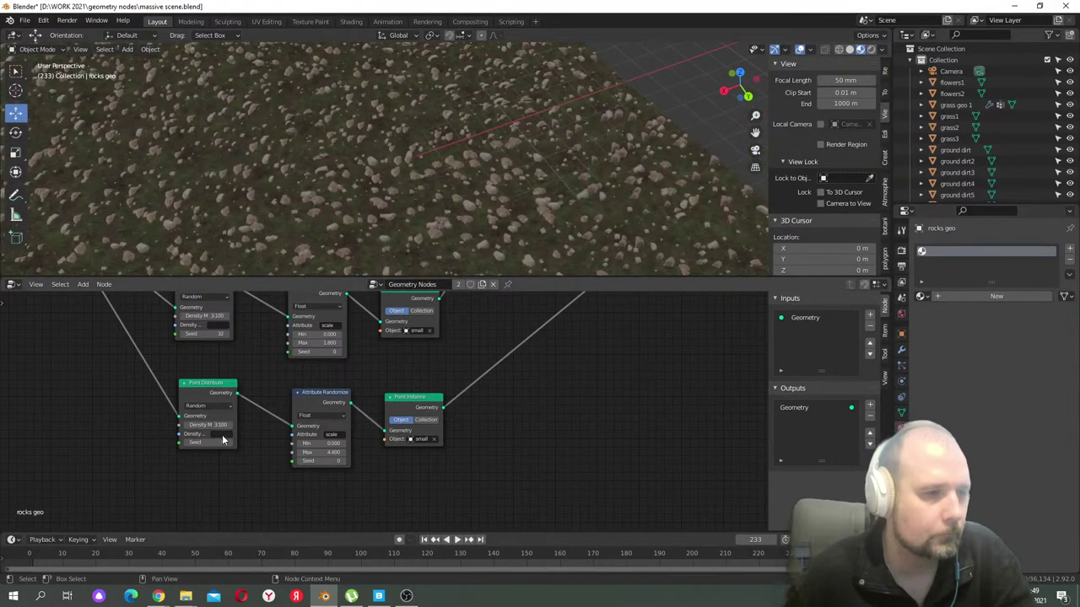
pyautogui.click(256, 472)
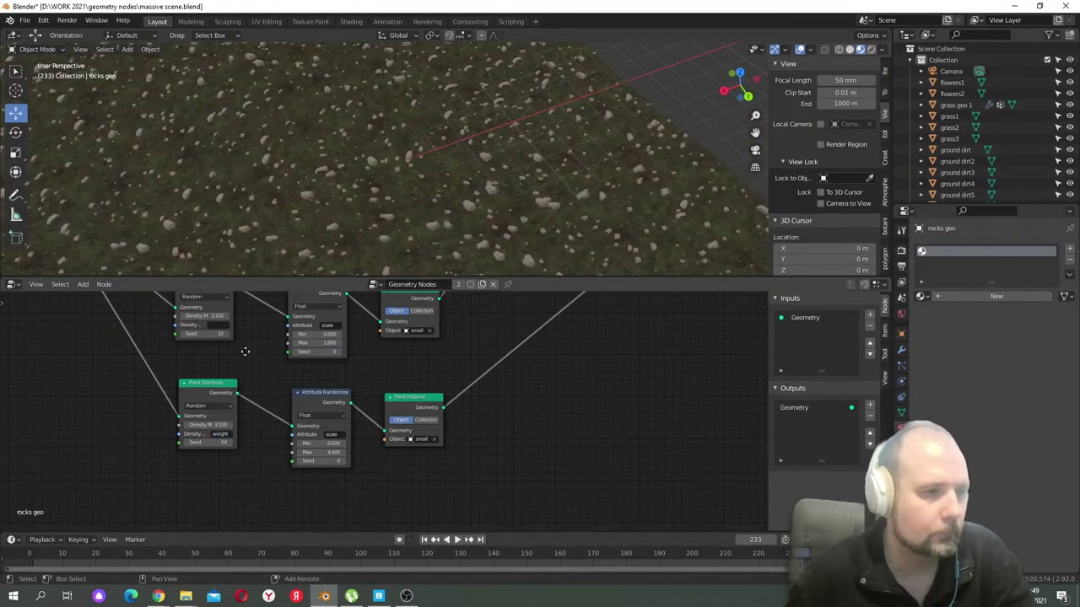
pyautogui.keyDown('shift'); pyautogui.moveTo(227, 338); pyautogui.dragTo(241, 395, button='middle'); pyautogui.keyUp('shift')
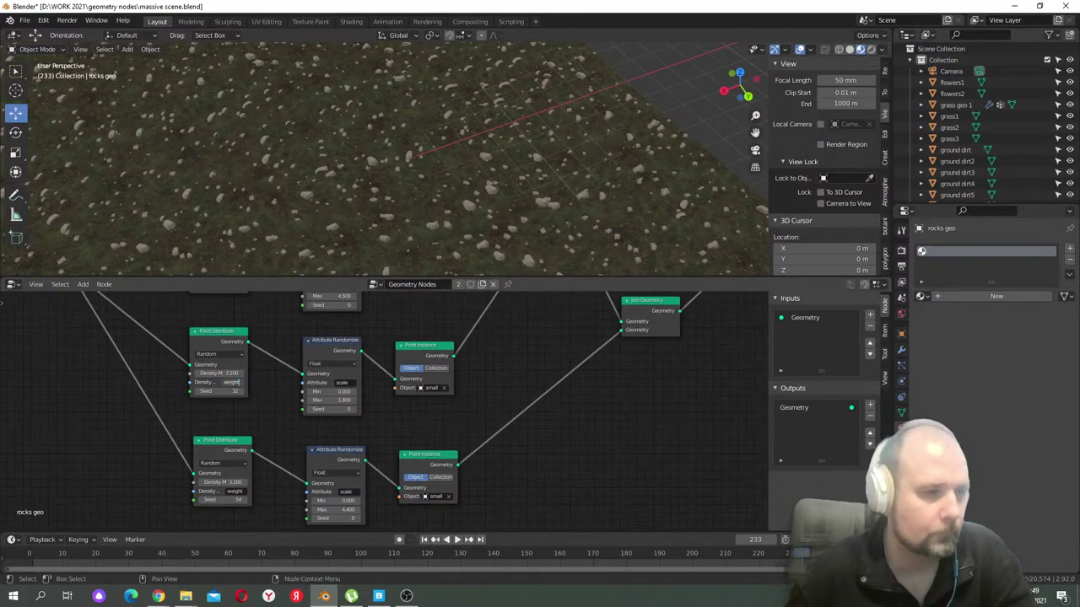
pyautogui.keyDown('shift'); pyautogui.scroll(5, 266, 435); pyautogui.keyUp('shift')
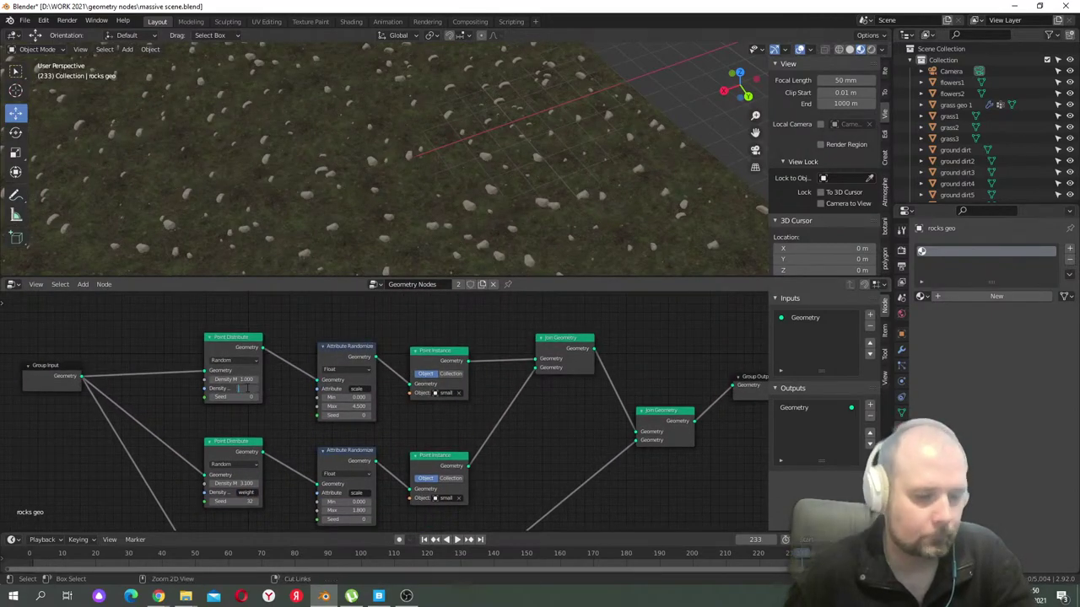
pyautogui.click(273, 411)
# - Save the scene file with the weight-driven density settings of the rock scattering
pyautogui.scroll(-6, 375, 179)
pyautogui.moveTo(389, 180); pyautogui.dragTo(409, 152, button='middle')
pyautogui.click(24, 21)
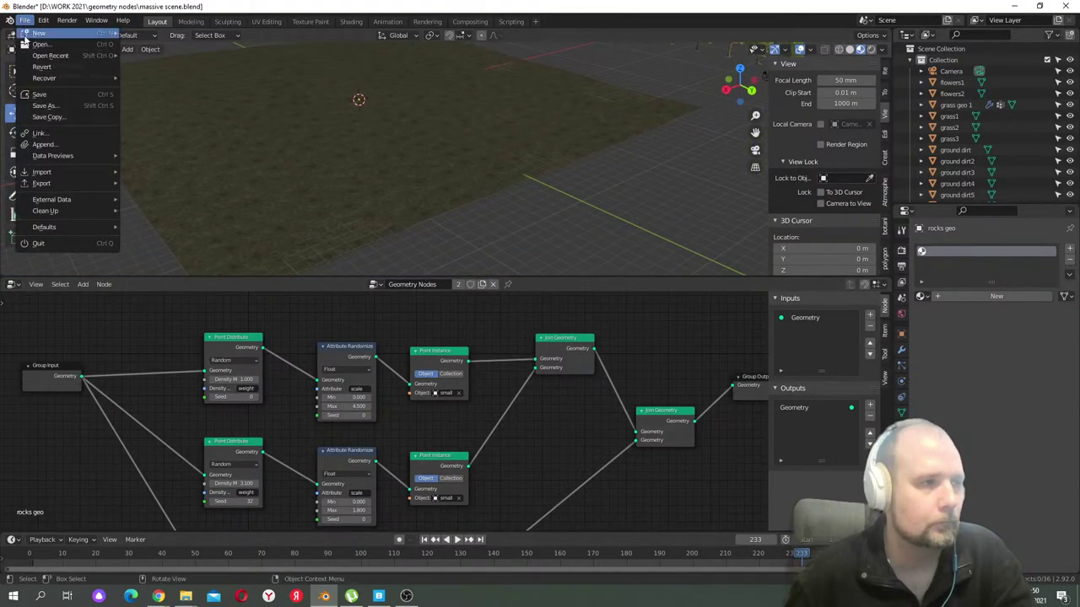
pyautogui.click(48, 96)
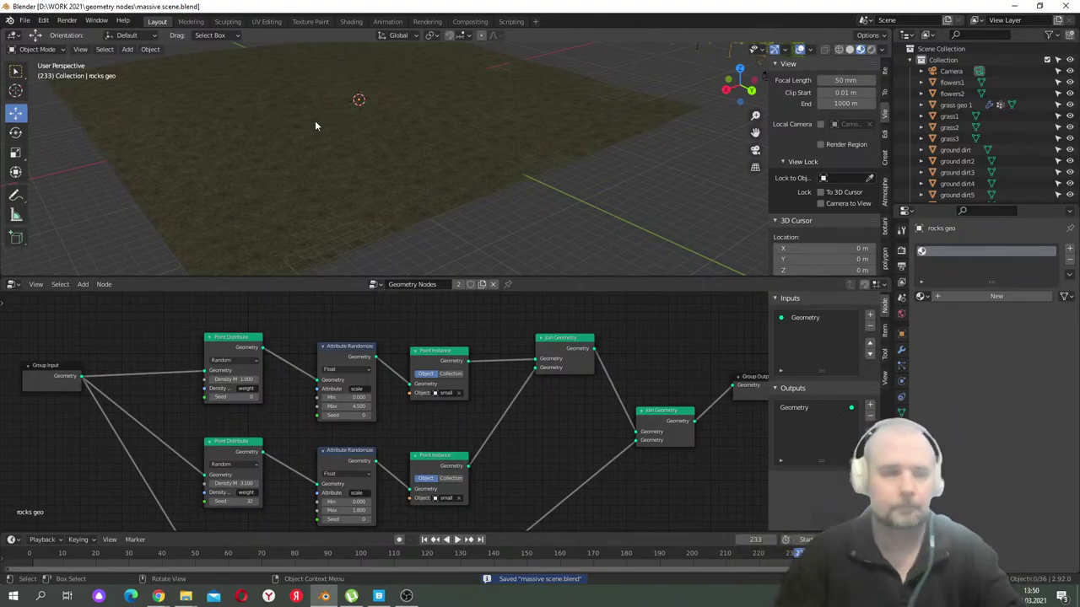
# - Enlarge the 3D viewport above the node editor and examine the terrain and the trees beside it
pyautogui.scroll(-4, 366, 209)
pyautogui.moveTo(432, 137); pyautogui.dragTo(389, 149, button='middle')
pyautogui.scroll(3, 392, 150)
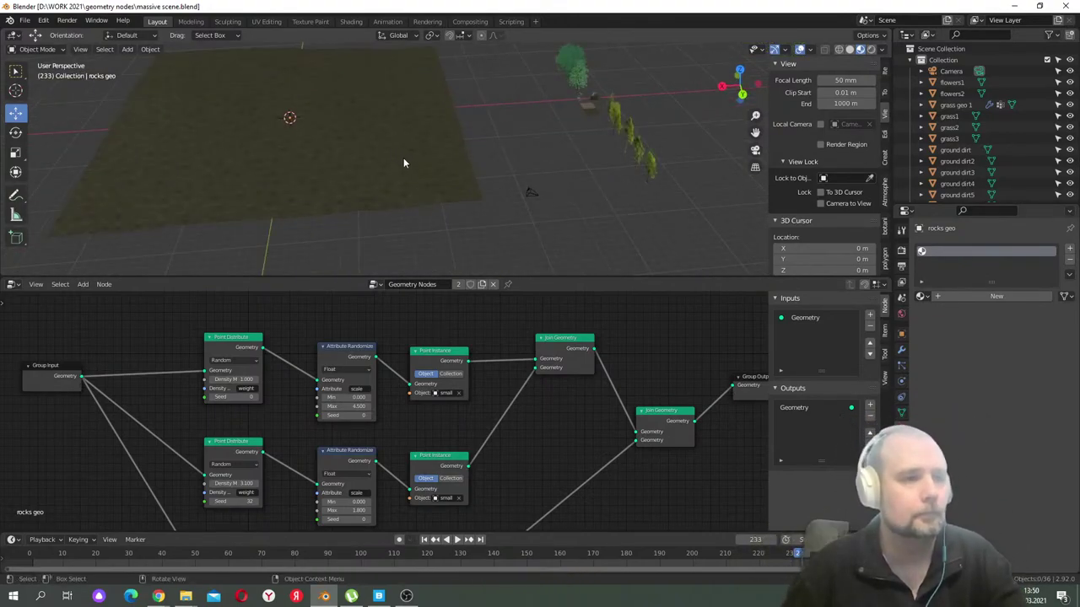
pyautogui.moveTo(415, 281); pyautogui.dragTo(415, 400)
pyautogui.moveTo(473, 270); pyautogui.dragTo(385, 277, button='middle')
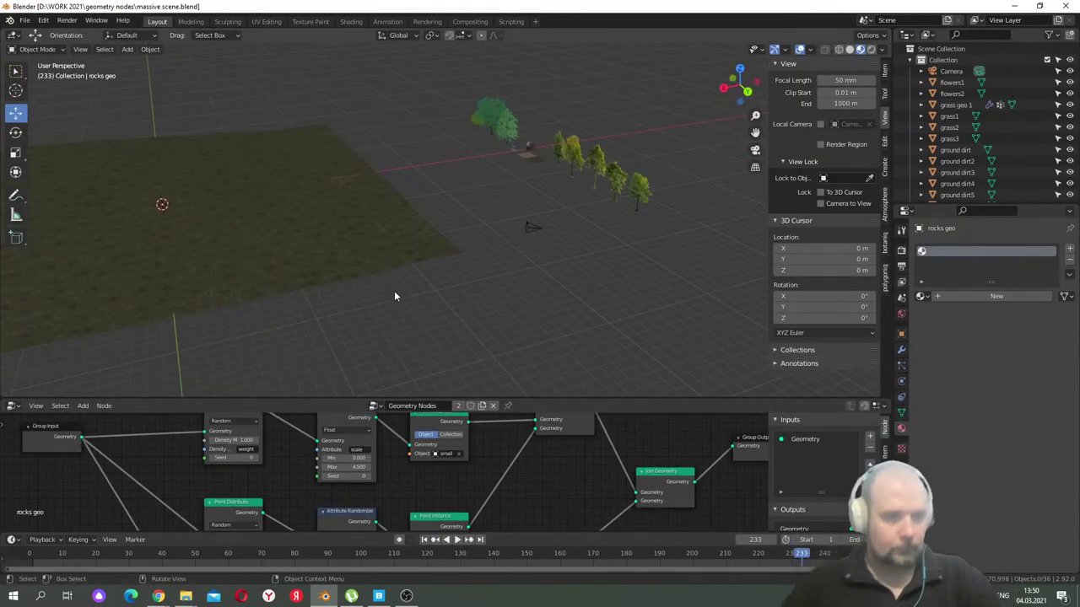
pyautogui.moveTo(465, 234); pyautogui.dragTo(608, 228, button='middle')
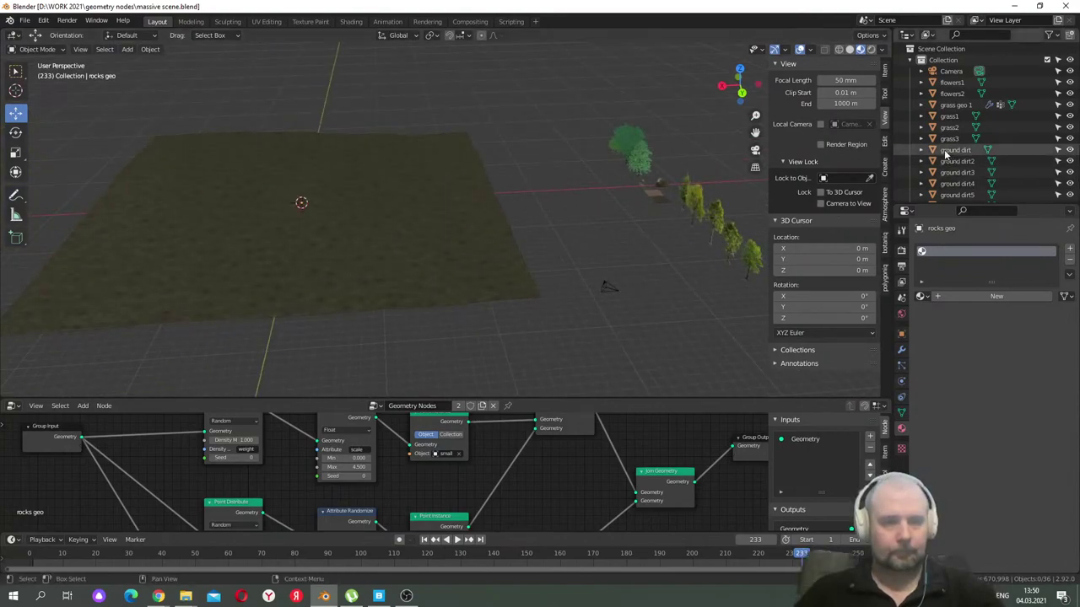
pyautogui.keyDown('shift'); pyautogui.moveTo(692, 202); pyautogui.dragTo(536, 232, button='middle'); pyautogui.keyUp('shift')
pyautogui.scroll(3, 531, 231)
pyautogui.scroll(-5, 528, 231)
pyautogui.keyDown('shift'); pyautogui.moveTo(287, 226); pyautogui.dragTo(447, 228, button='middle'); pyautogui.keyUp('shift')
pyautogui.scroll(2, 473, 231)
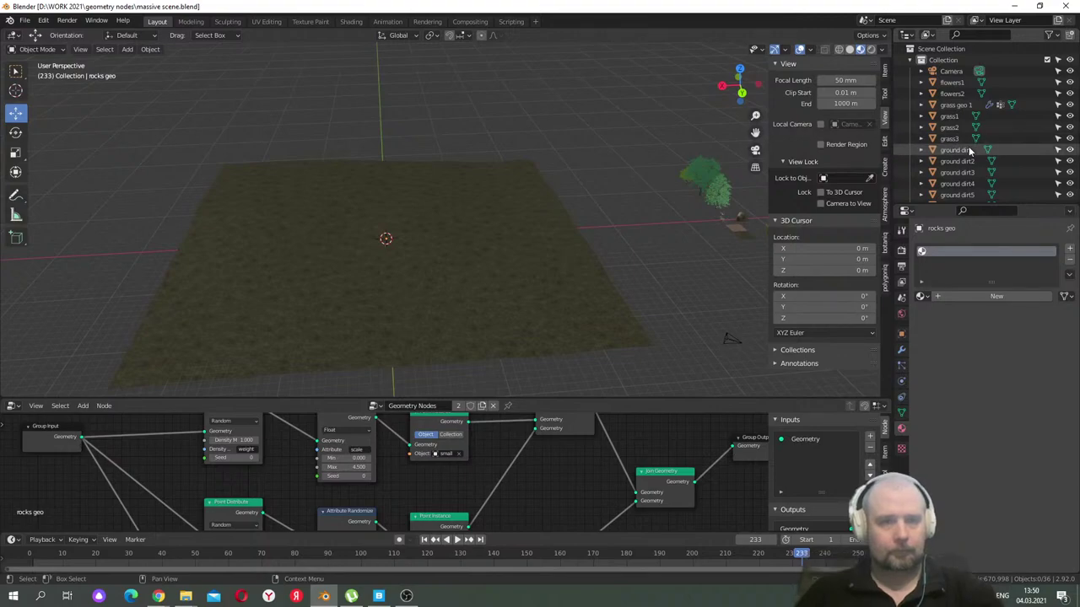
# - Duplicate "rocks geo", place the copy about 4.29 m away from the original, and delete it
pyautogui.scroll(-4, 966, 118)
pyautogui.scroll(-4, 964, 119)
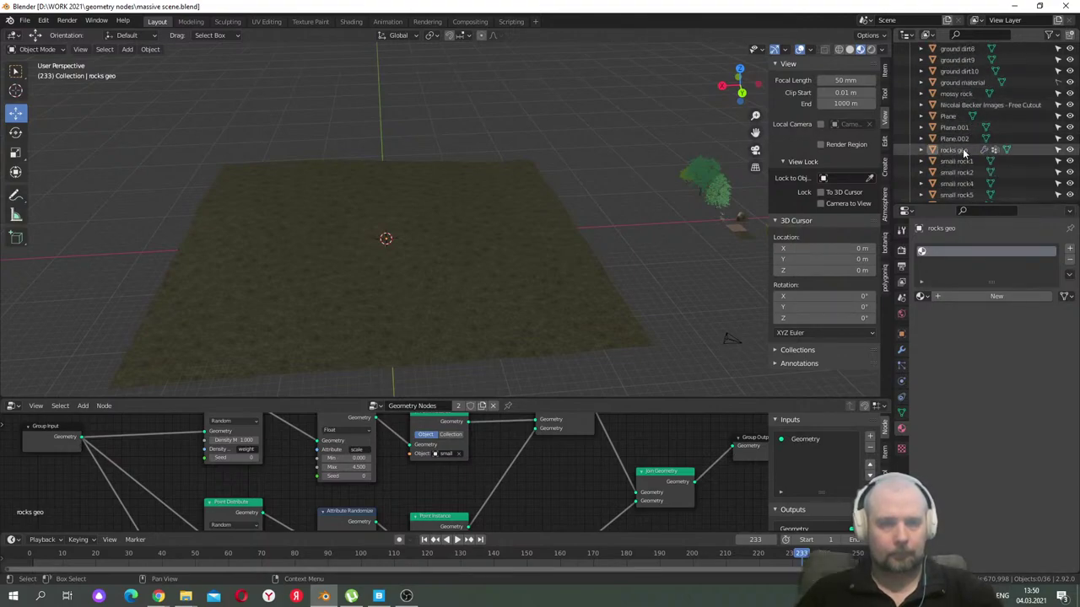
pyautogui.click(957, 149)
pyautogui.hotkey('shift', 'd')
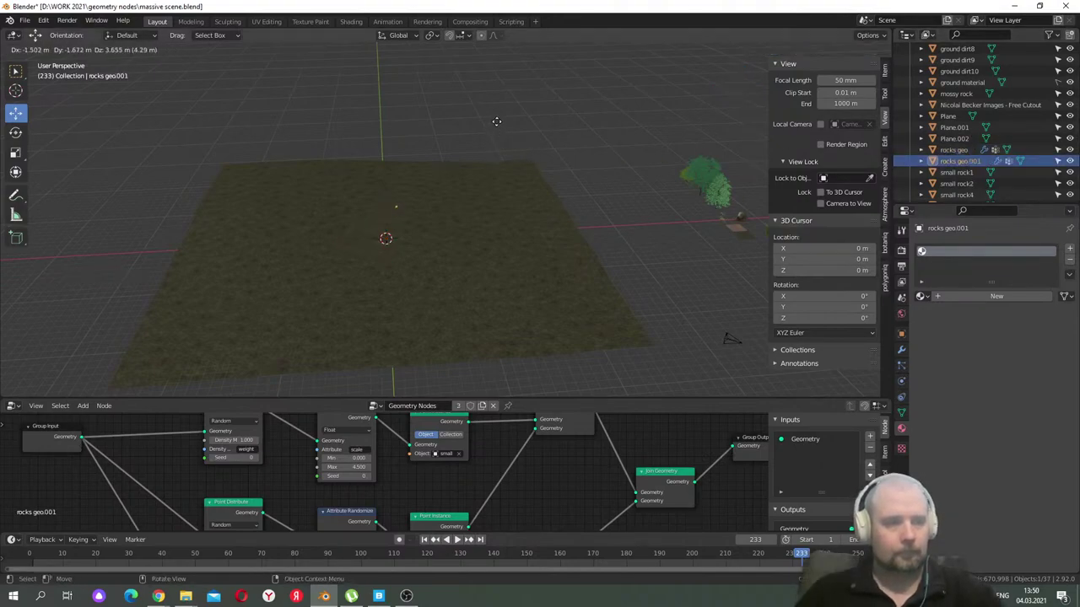
pyautogui.click(497, 127)
pyautogui.moveTo(562, 183); pyautogui.dragTo(573, 169, button='middle')
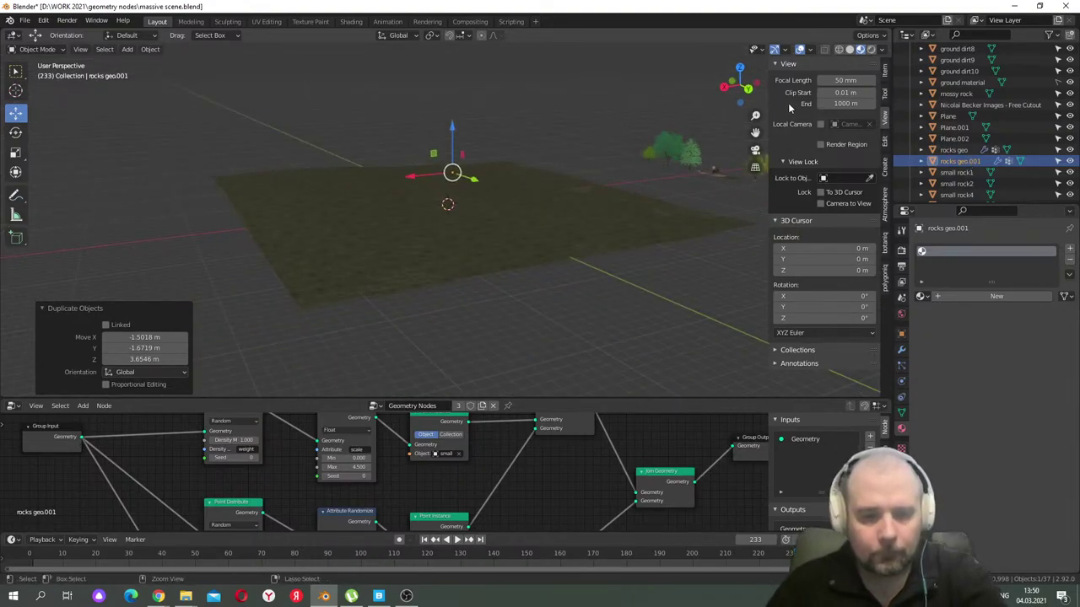
pyautogui.press('Delete')
# - Select "grass geo 1" and rename its node tree "grass"
pyautogui.scroll(-5, 965, 154)
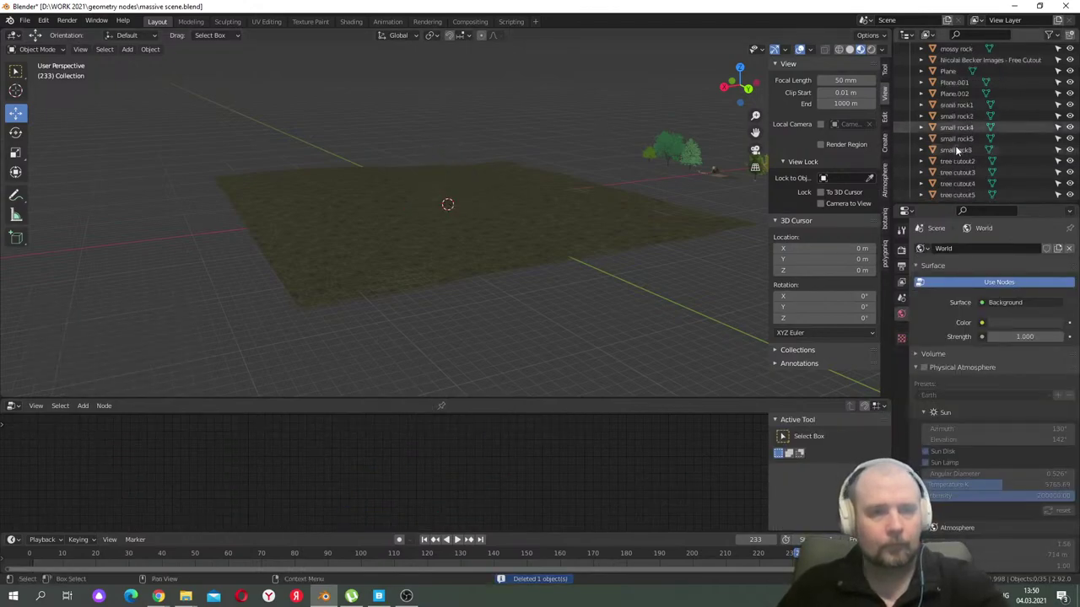
pyautogui.scroll(5, 964, 155)
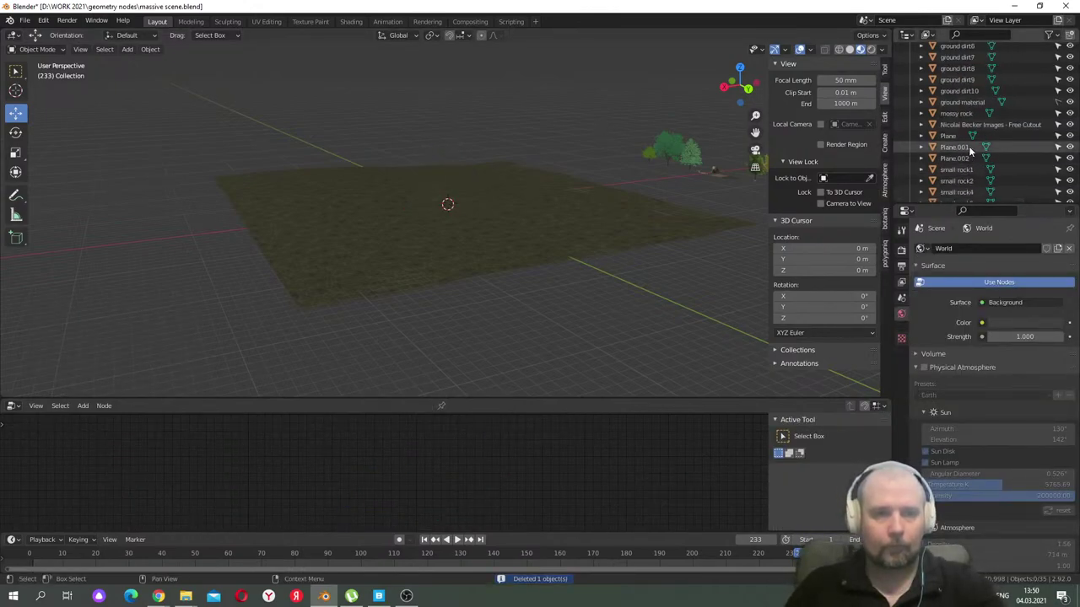
pyautogui.scroll(-5, 969, 148)
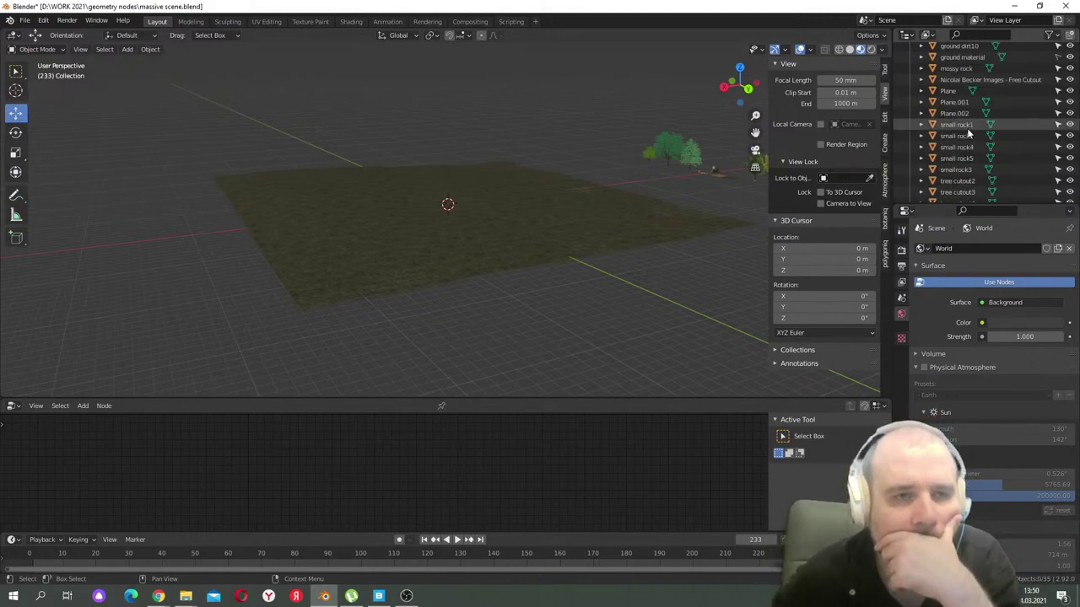
pyautogui.scroll(5, 970, 127)
pyautogui.scroll(5, 975, 127)
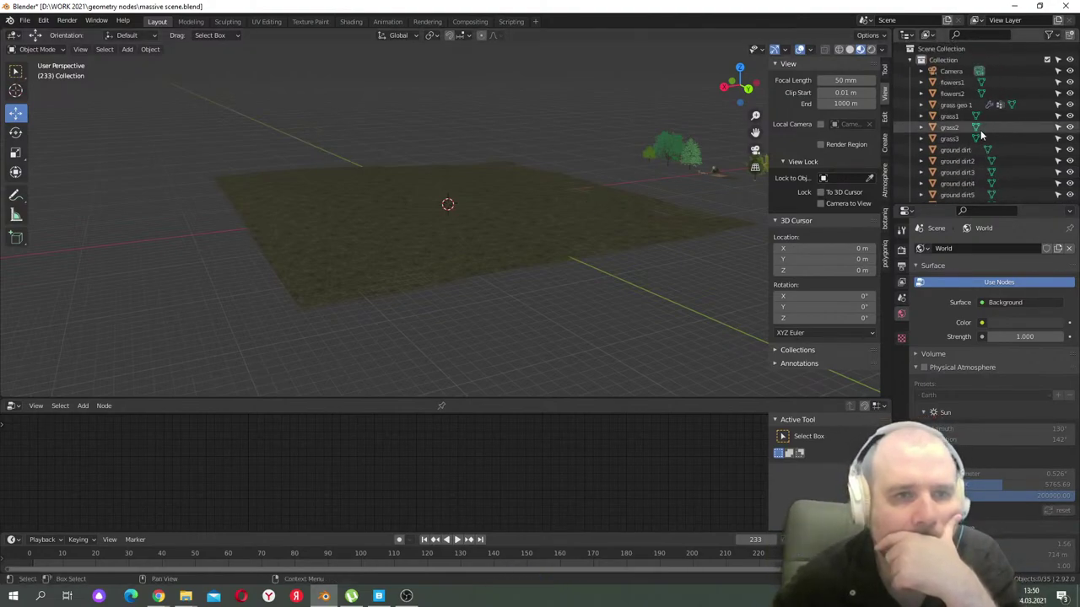
pyautogui.click(954, 105)
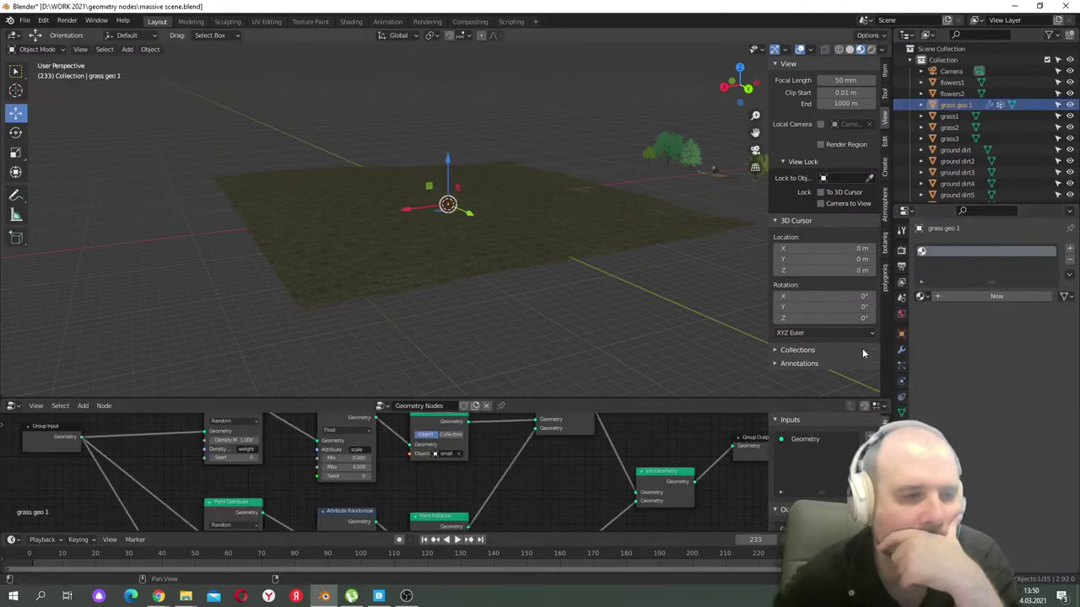
pyautogui.write('gr')
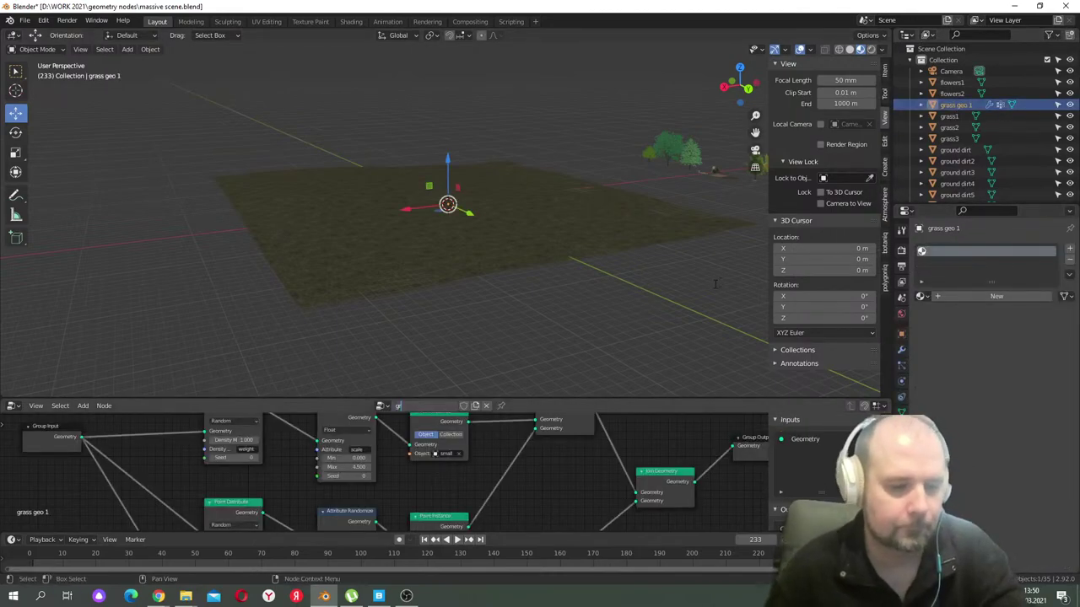
pyautogui.write('ass')
pyautogui.press('Return')
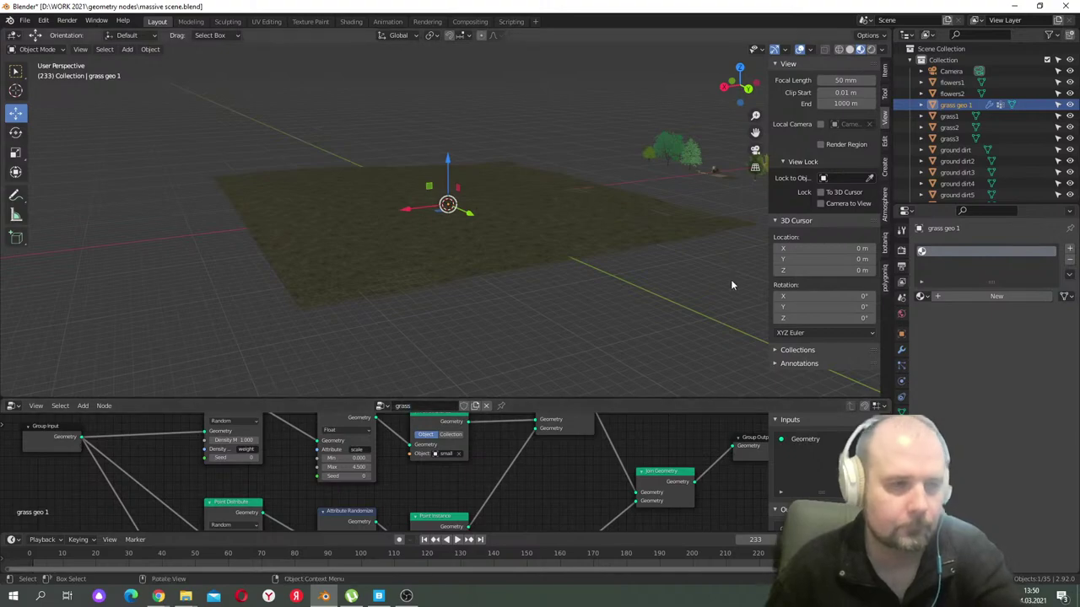
# - Look for "rocks geo" in the object list and undo the node tree renaming and the object deletion
pyautogui.scroll(-3, 992, 128)
pyautogui.scroll(-5, 991, 127)
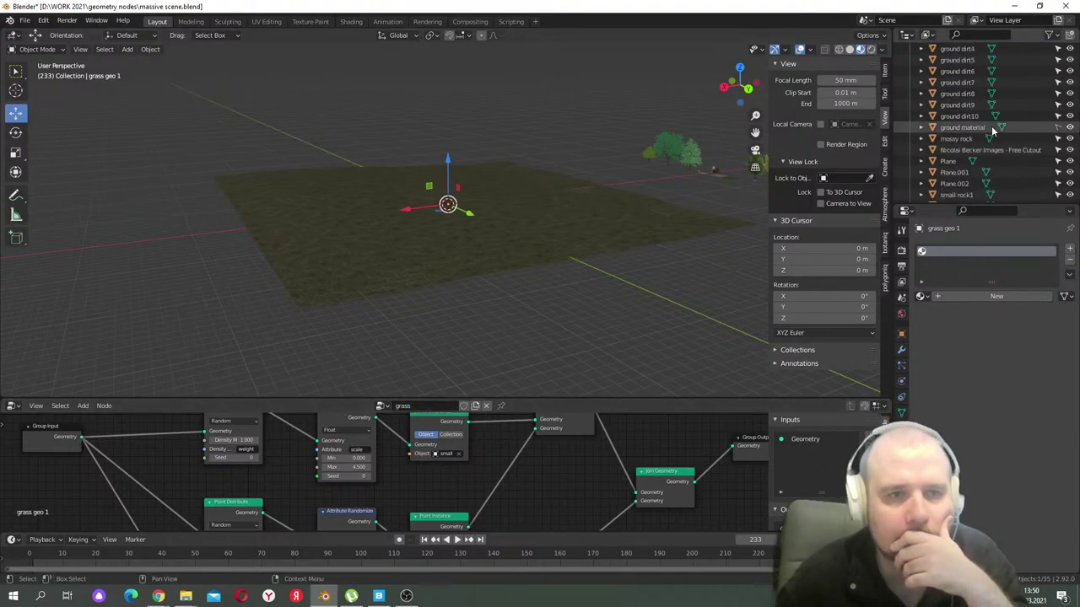
pyautogui.scroll(-3, 993, 129)
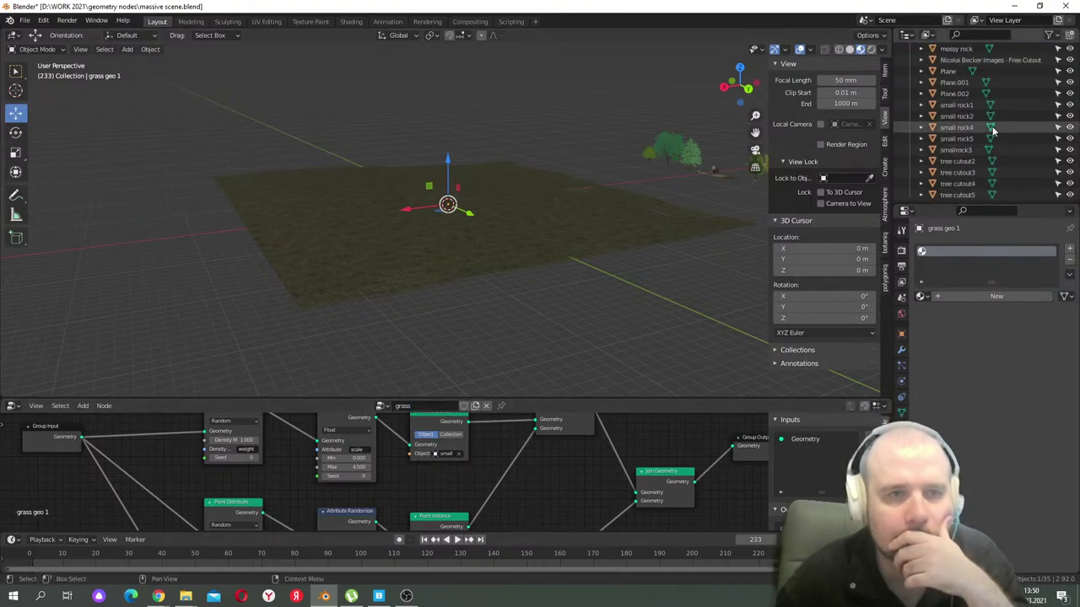
pyautogui.scroll(8, 992, 129)
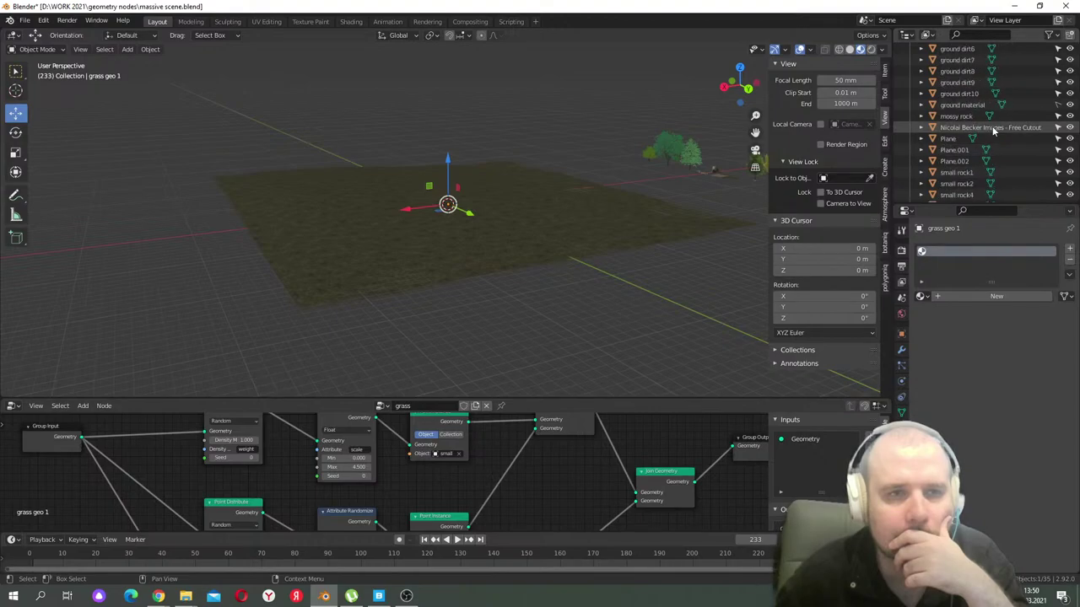
pyautogui.scroll(1, 993, 129)
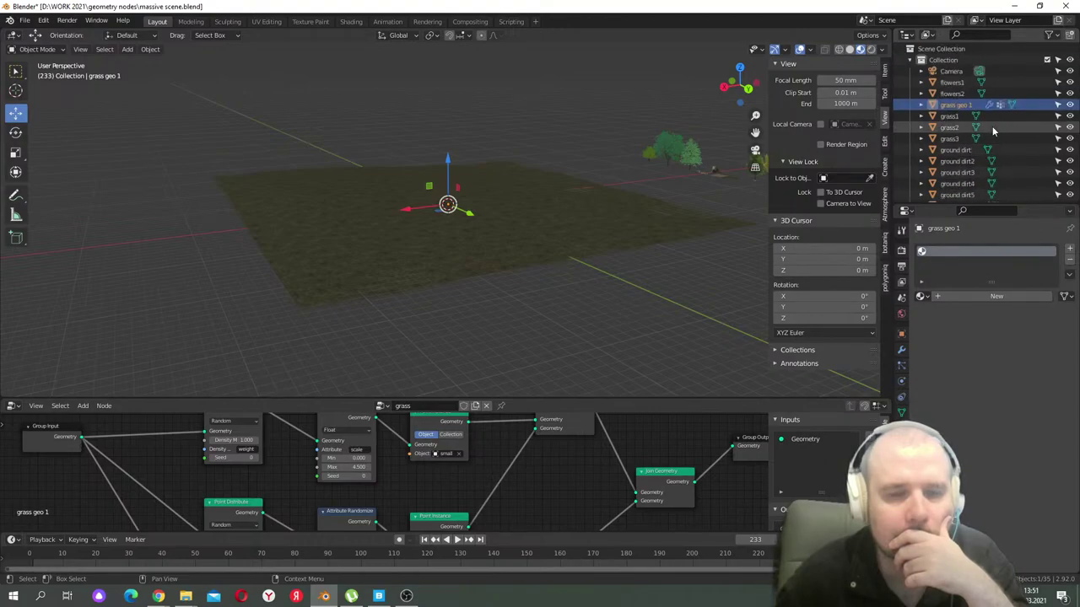
pyautogui.scroll(-1, 993, 129)
pyautogui.click(43, 22)
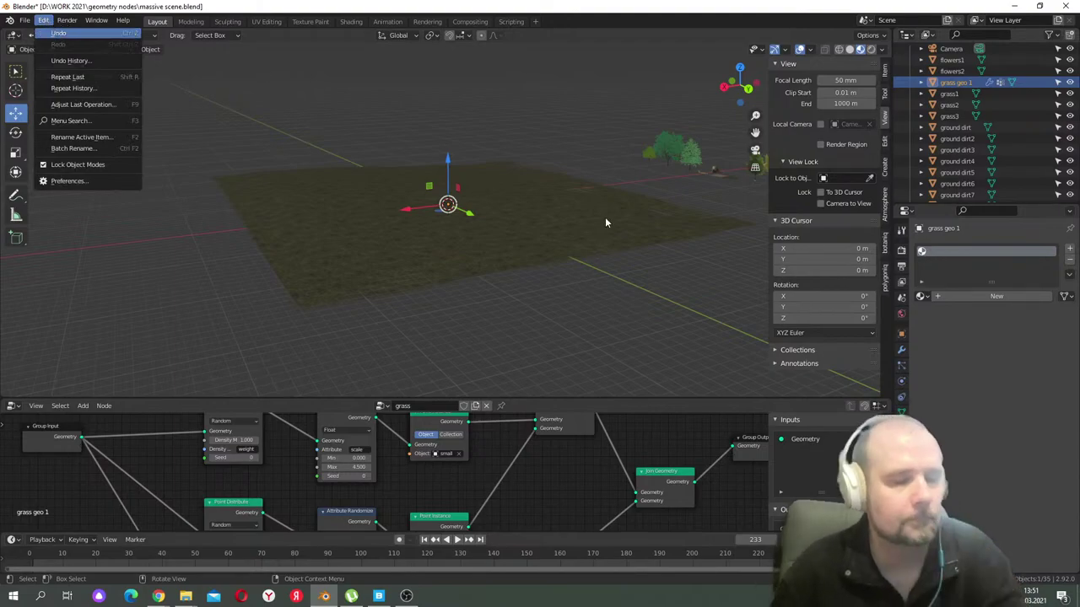
pyautogui.hotkey('ctrl', 'z')
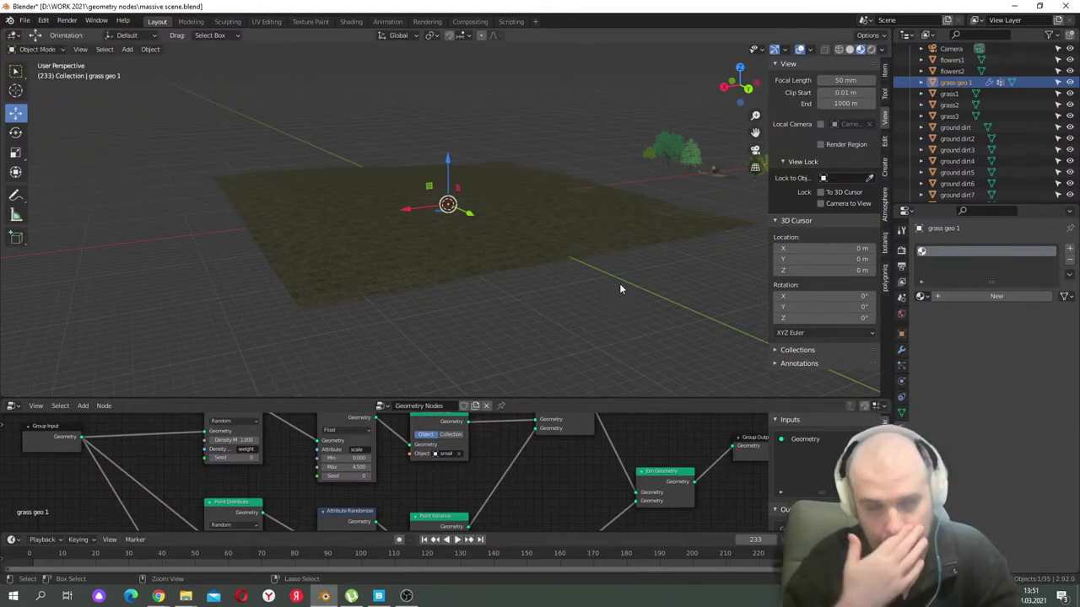
pyautogui.hotkey('ctrl', 'z')
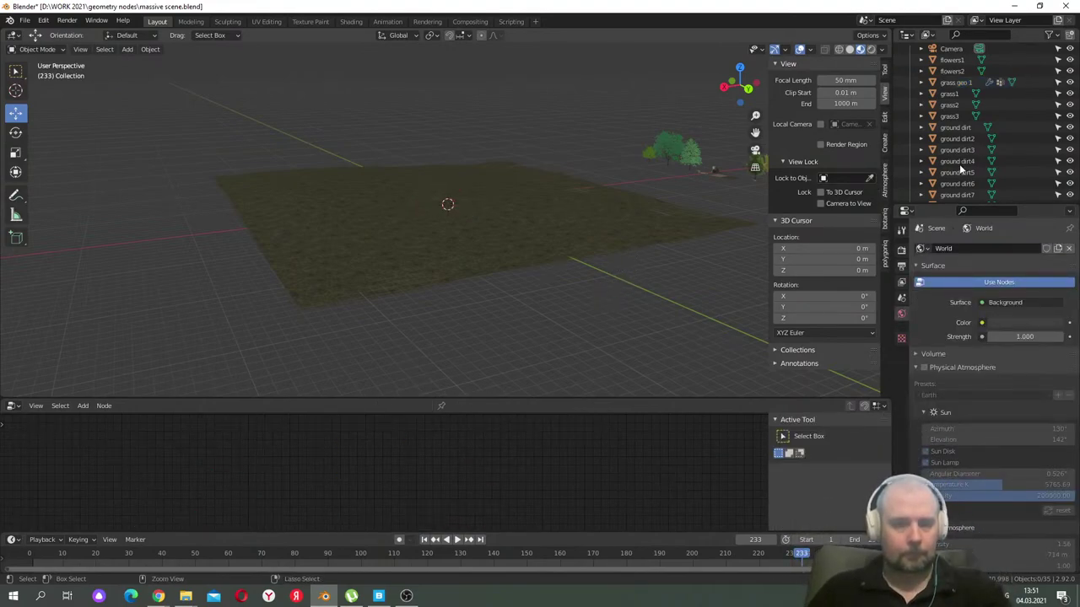
pyautogui.hotkey('ctrl', 'shift', 'z')
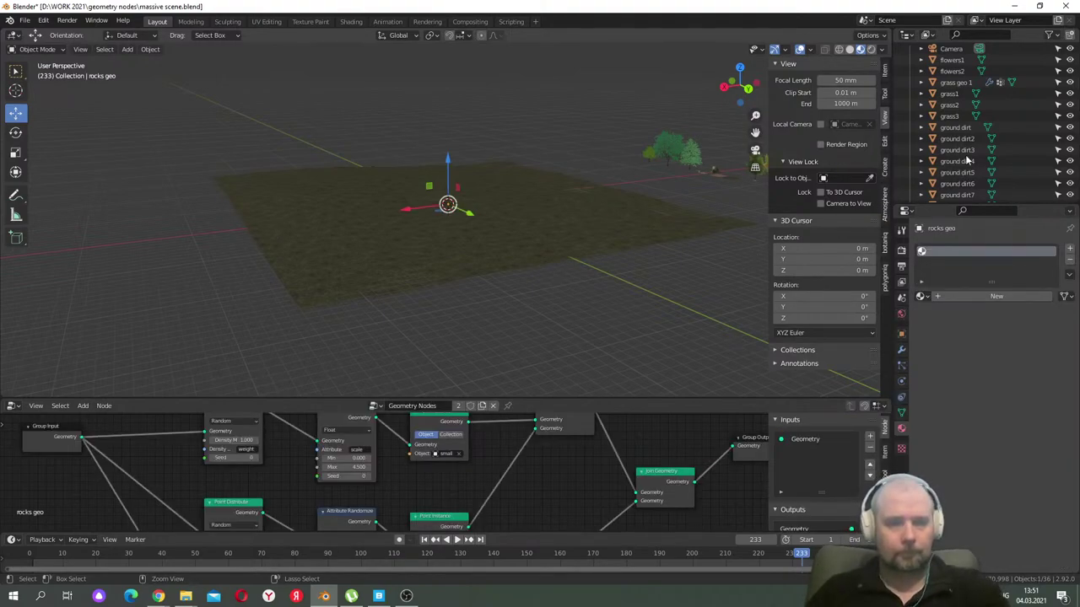
pyautogui.hotkey('ctrl', 'z')
# - Rename the node tree of "rocks geo" as "rocks"
pyautogui.scroll(-12, 962, 155)
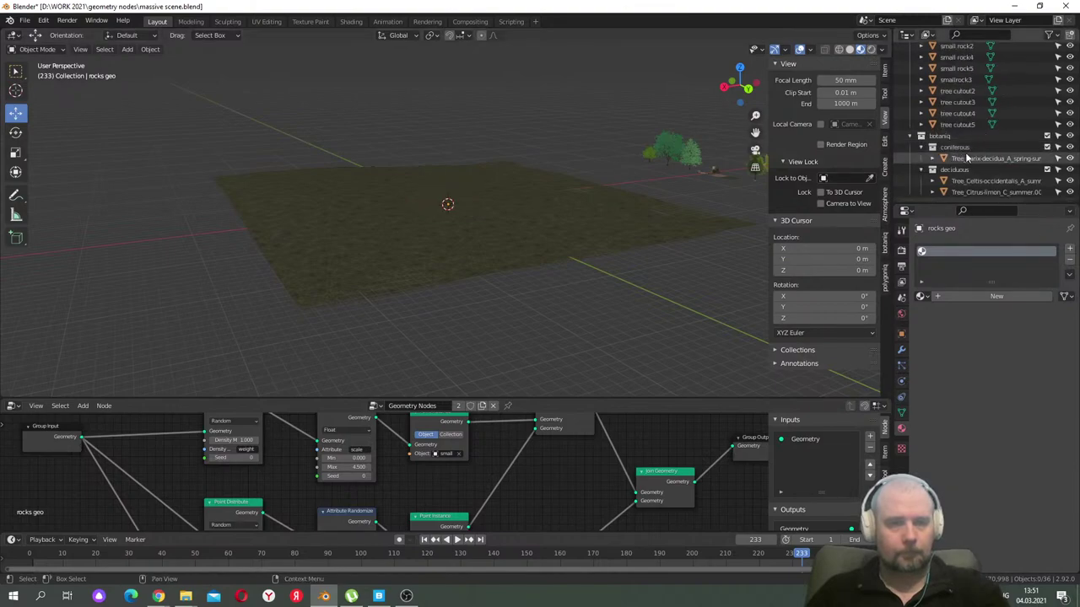
pyautogui.scroll(5, 983, 138)
pyautogui.scroll(7, 997, 147)
pyautogui.scroll(-7, 1004, 152)
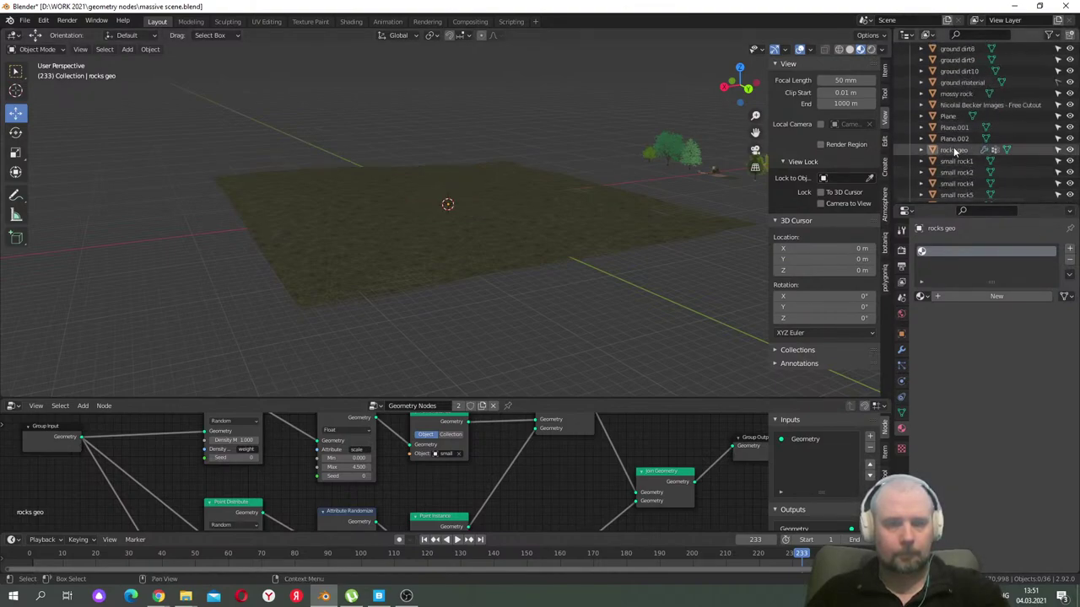
pyautogui.write('rocks')
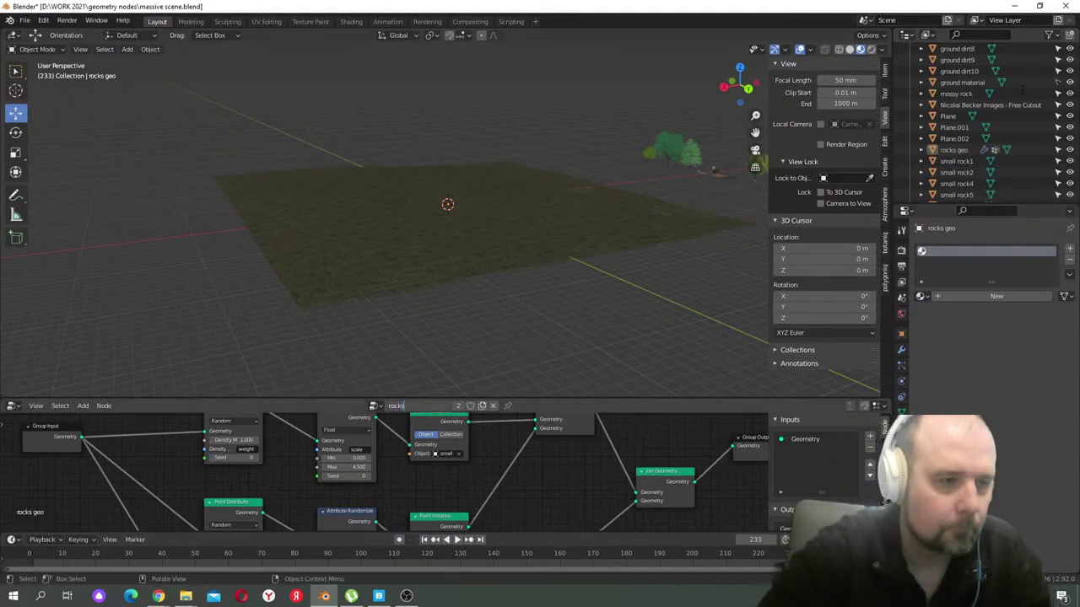
pyautogui.press('Return')
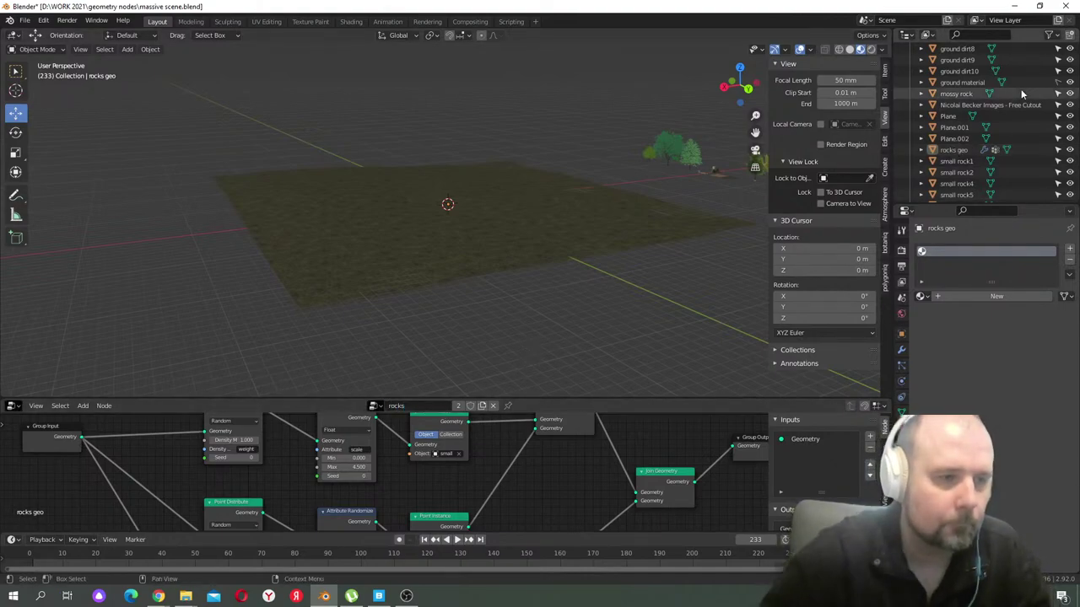
# - Select "grass geo 1" and rename the node tree it uses as "grass"
pyautogui.scroll(8, 974, 157)
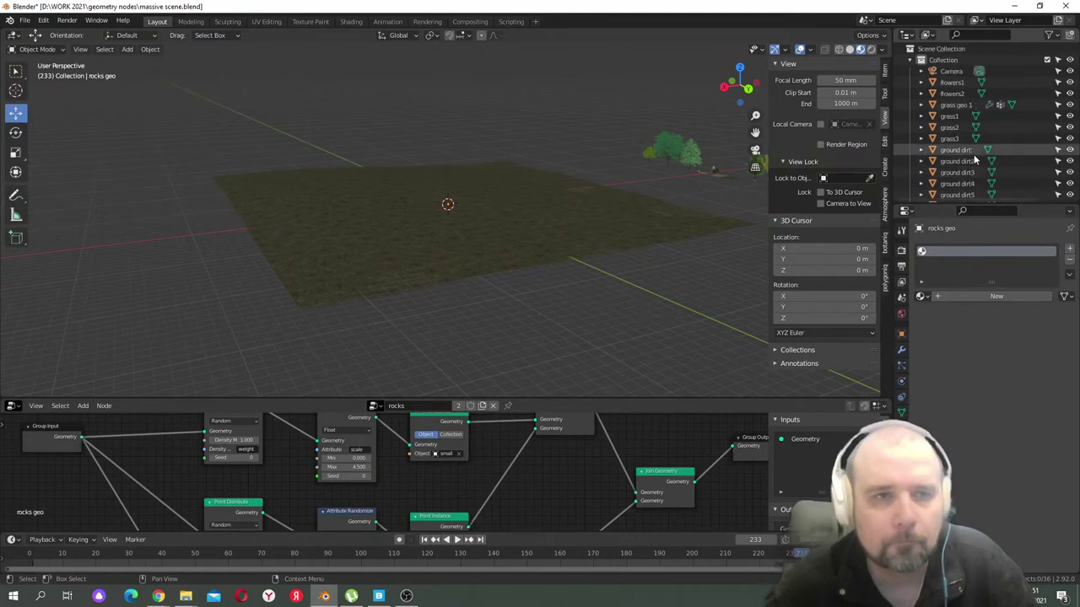
pyautogui.click(956, 105)
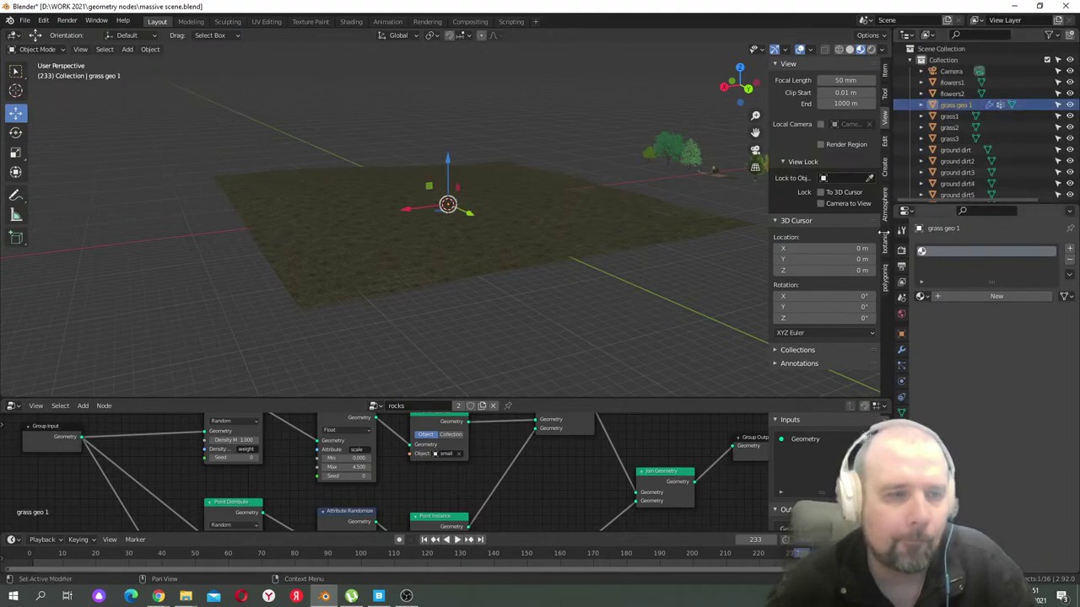
pyautogui.click(413, 406)
pyautogui.write('g')
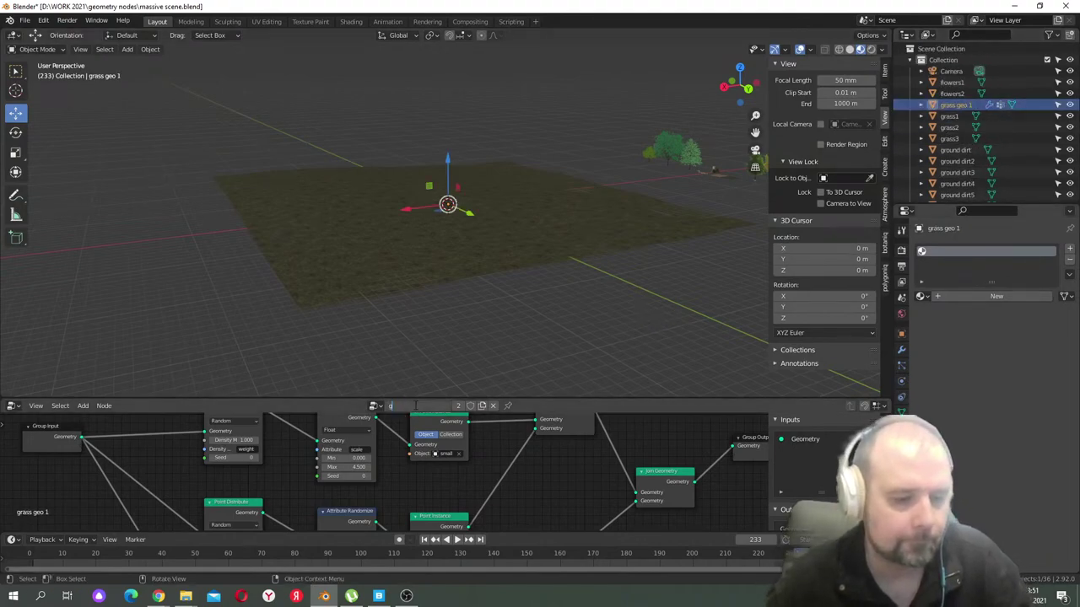
pyautogui.write('rass')
pyautogui.press('Return')
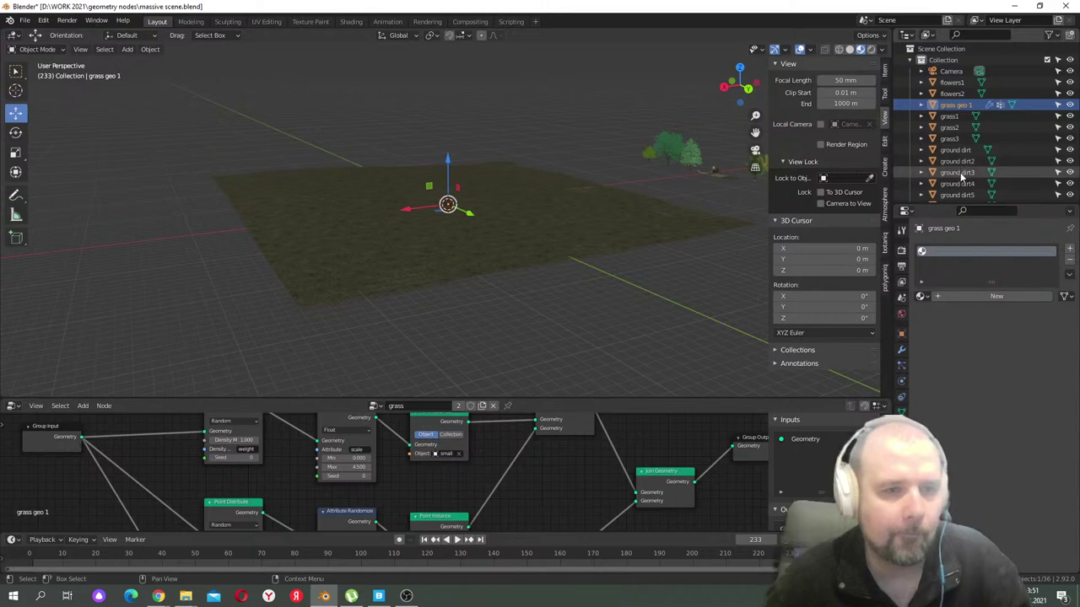
# - Examine the node branches of "grass geo 1" and the objects available for its lowest Point Instance node
pyautogui.scroll(-4, 511, 466)
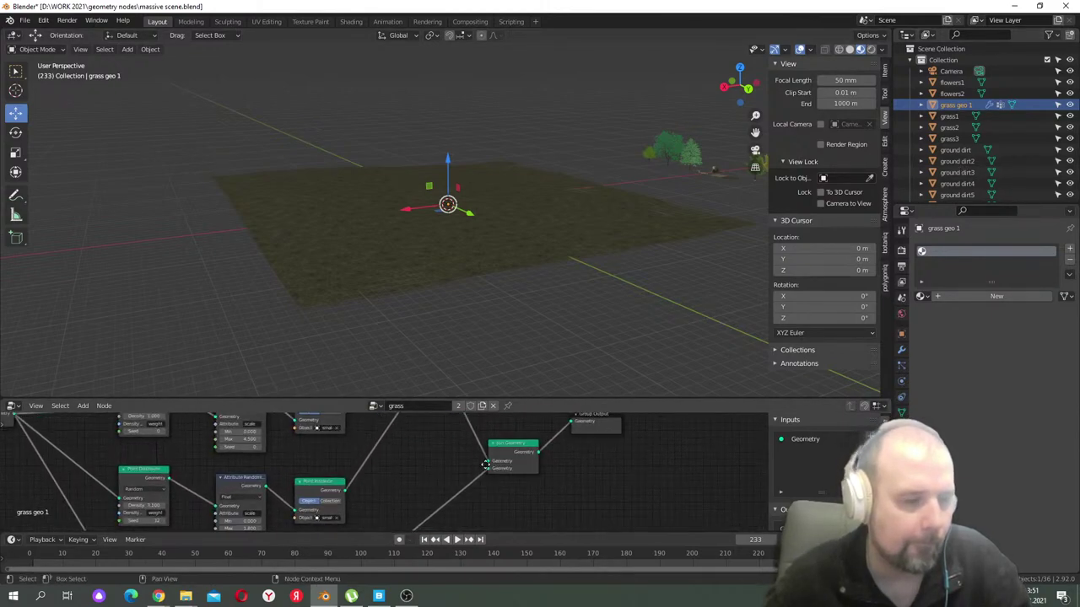
pyautogui.scroll(3, 490, 470)
pyautogui.moveTo(475, 495); pyautogui.dragTo(509, 490, button='middle')
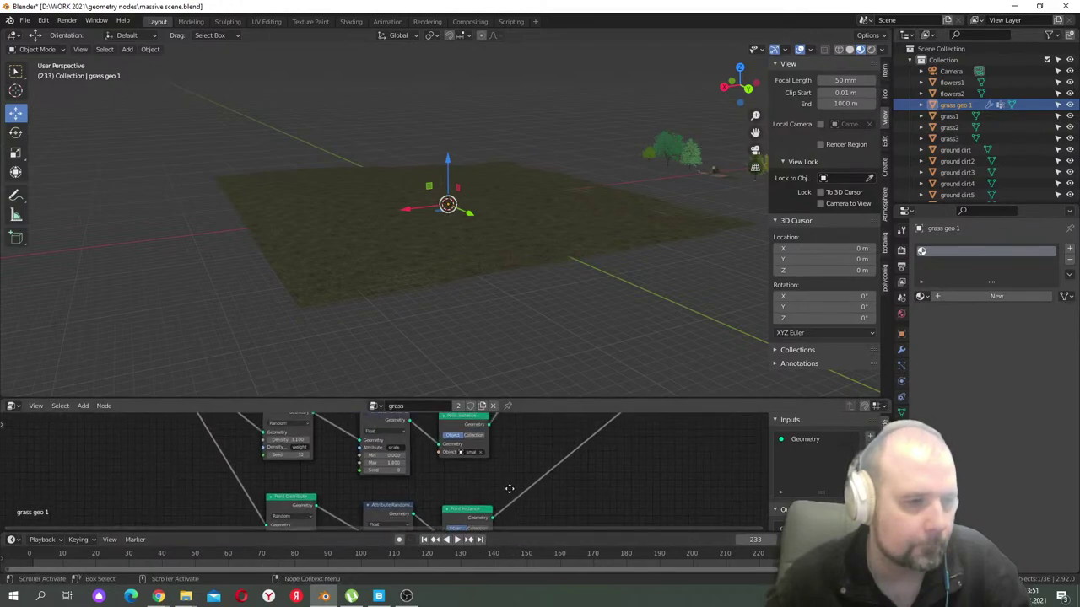
pyautogui.scroll(2, 509, 494)
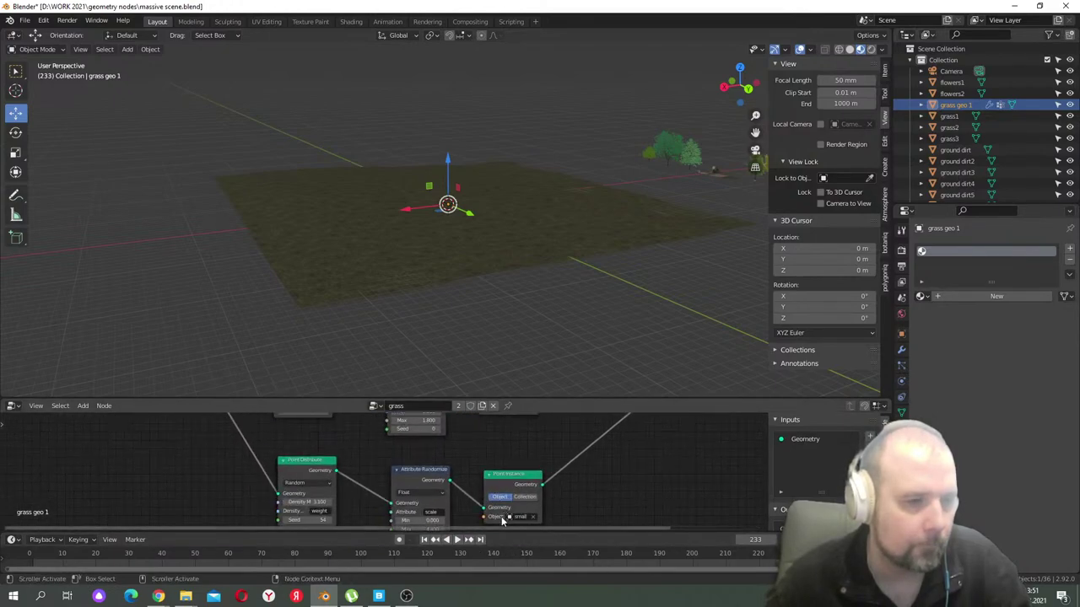
pyautogui.click(515, 516)
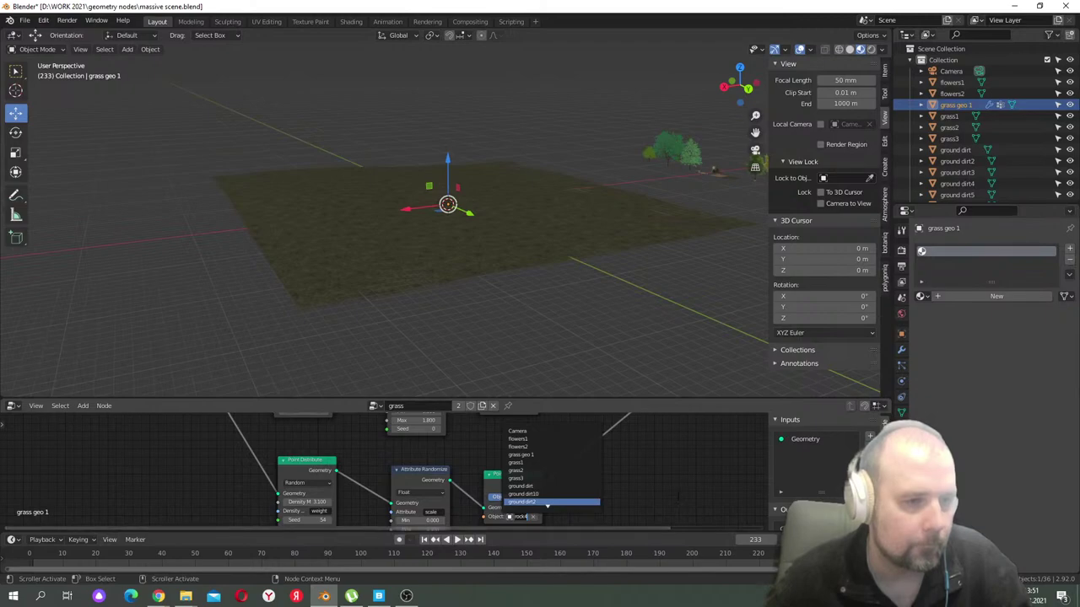
pyautogui.click(521, 503)
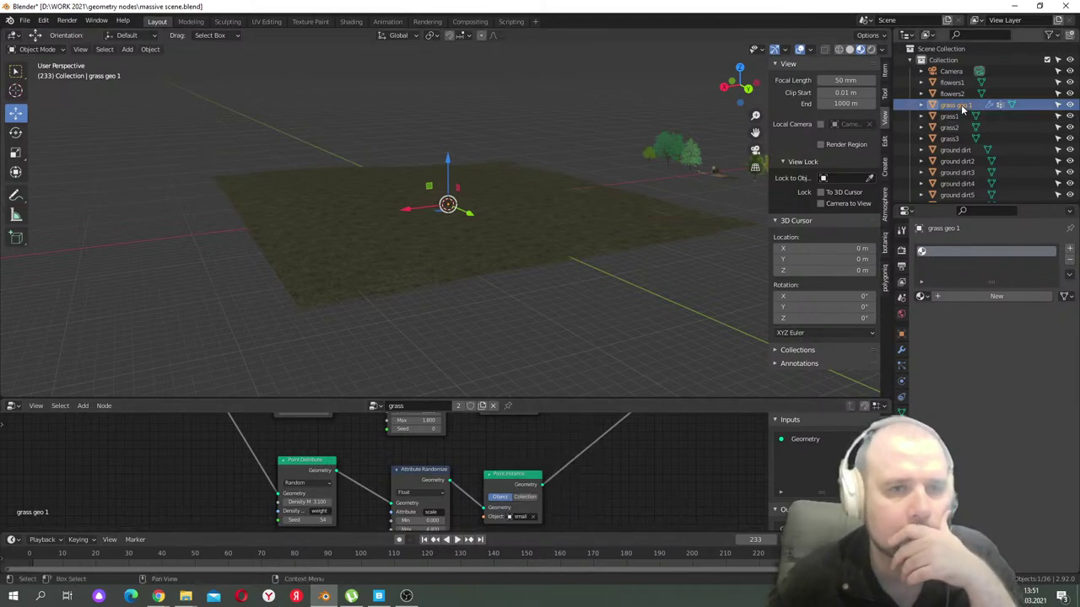
pyautogui.click(588, 253)
pyautogui.click(950, 105)
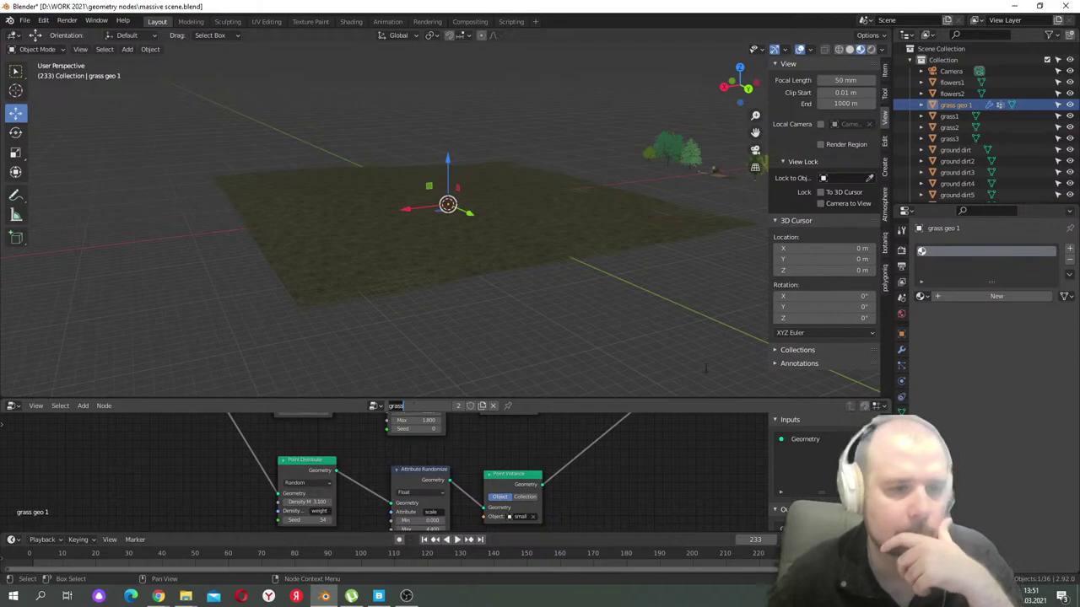
pyautogui.scroll(-8, 1026, 152)
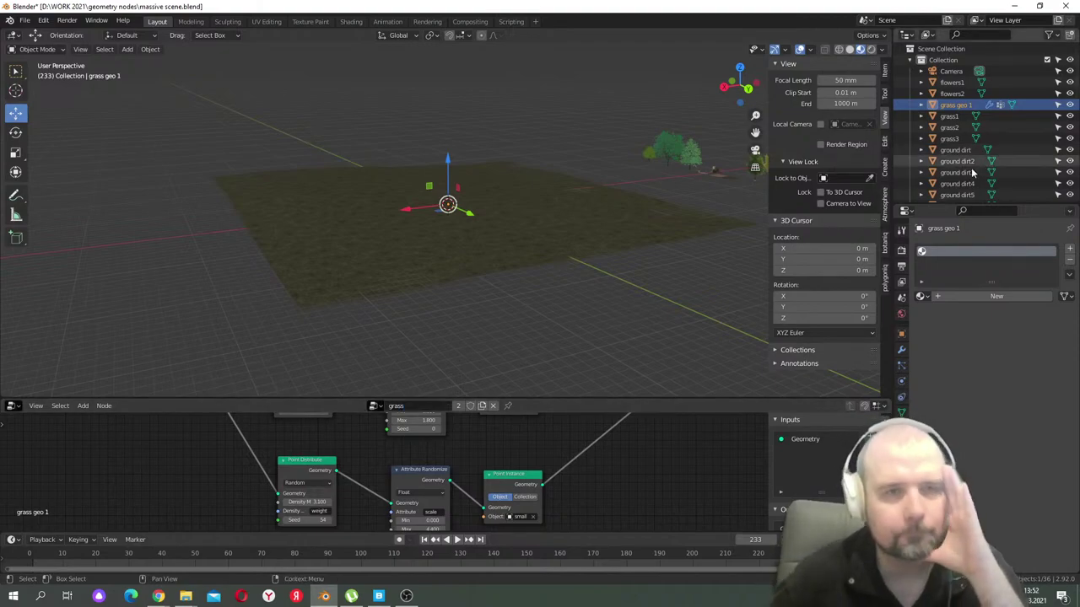
pyautogui.scroll(2, 959, 178)
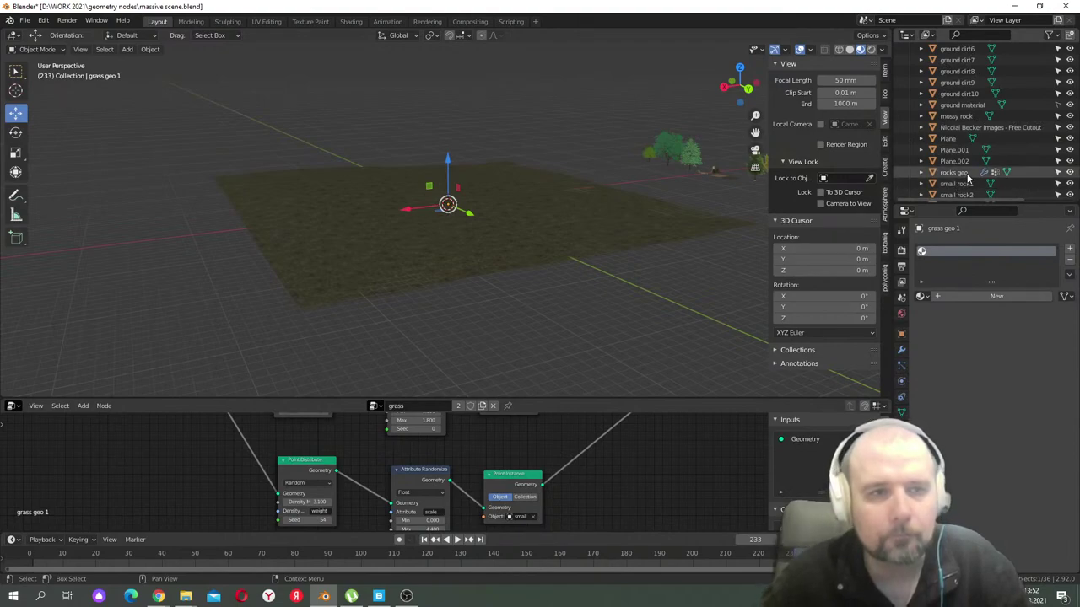
# - Select "rocks geo", enlarge the node editor area, and rename the node tree as "rocks"
pyautogui.click(968, 173)
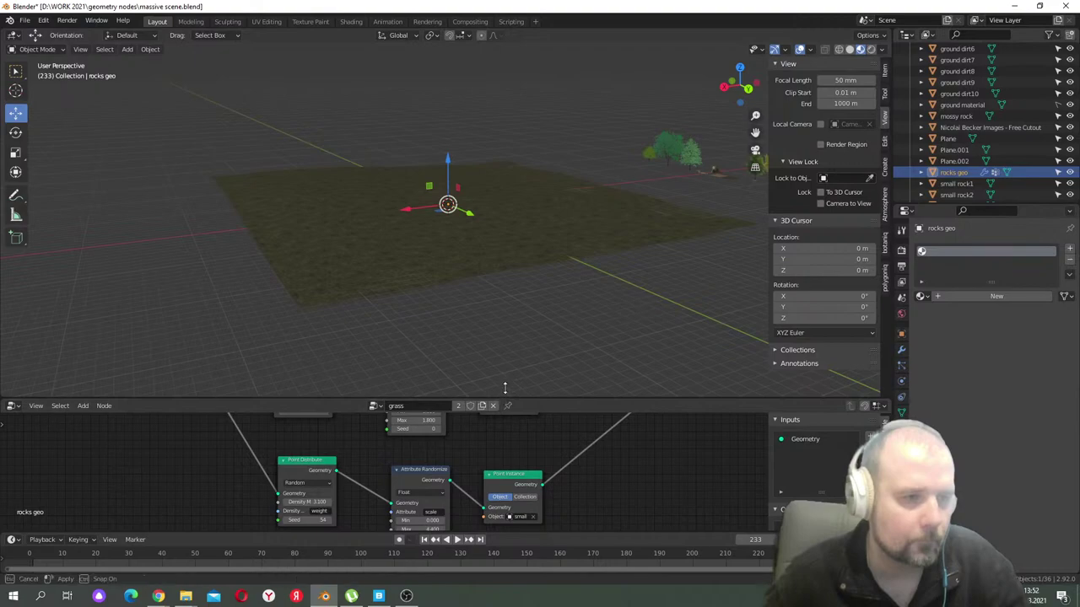
pyautogui.moveTo(502, 396); pyautogui.dragTo(502, 250)
pyautogui.scroll(-1, 411, 365)
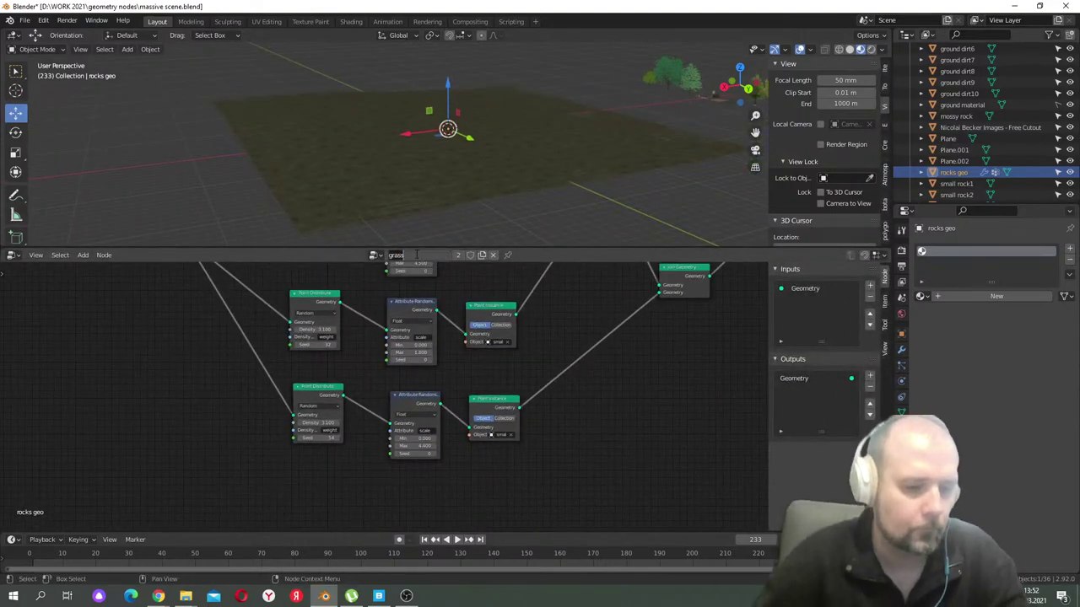
pyautogui.doubleClick(416, 255)
pyautogui.write('rocks')
pyautogui.press('Return')
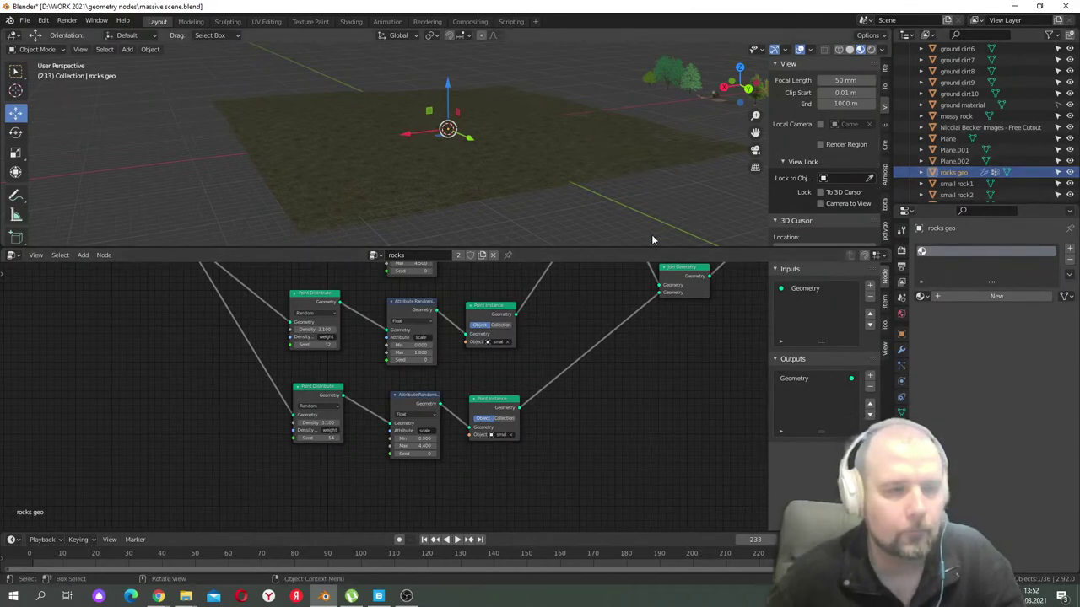
# - Expand "grass geo 1" in the object list and examine the whole node tree it uses
pyautogui.scroll(6, 958, 110)
pyautogui.click(957, 105)
pyautogui.press('Return')
pyautogui.click(920, 104)
pyautogui.click(958, 117)
pyautogui.hotkey('alt', 'a')
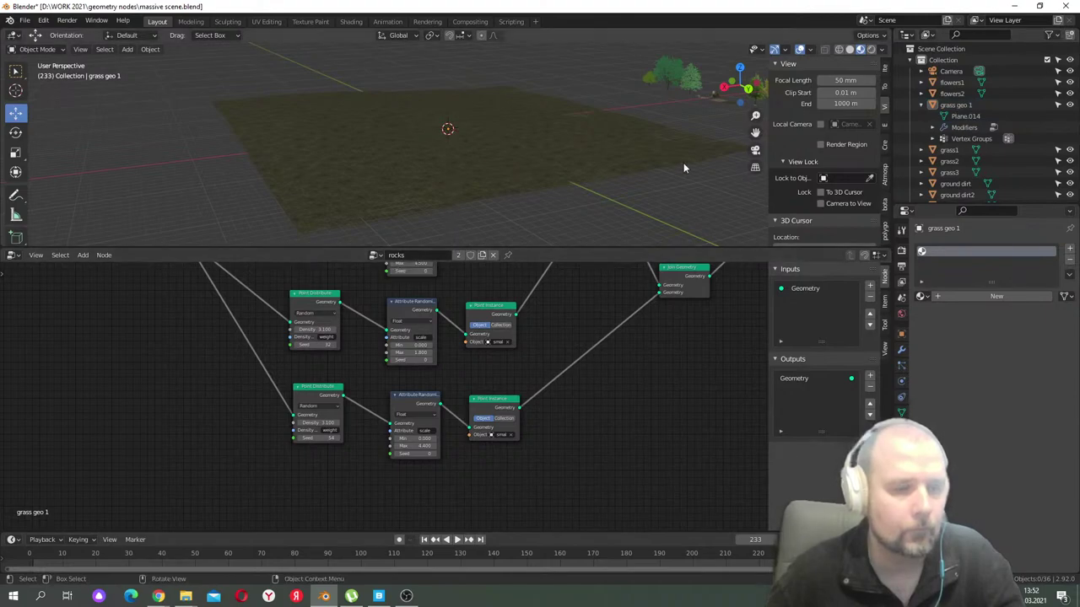
pyautogui.click(378, 259)
pyautogui.click(380, 258)
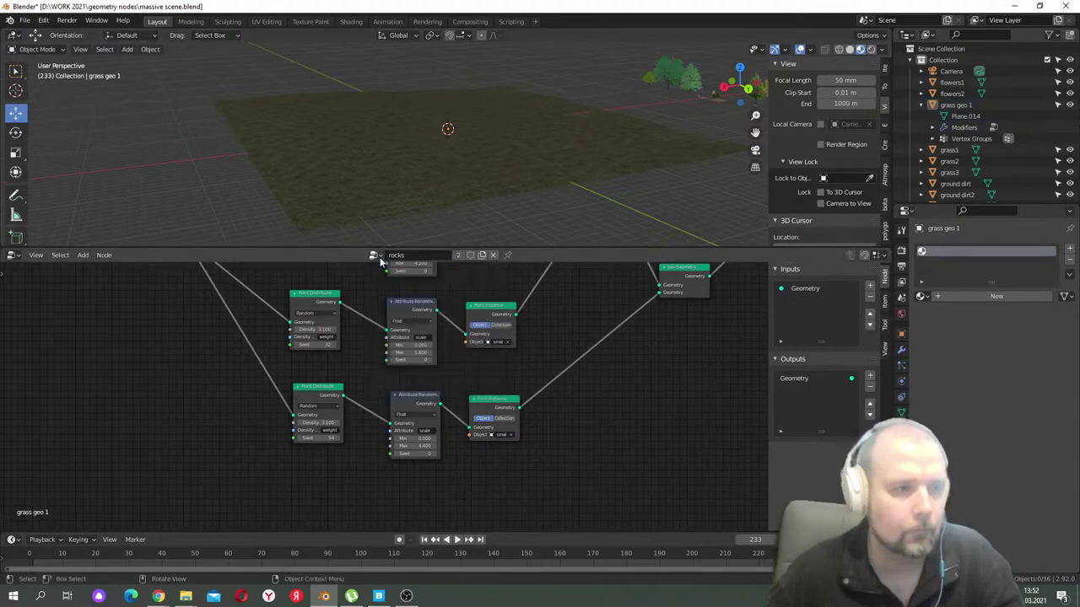
pyautogui.scroll(-3, 557, 189)
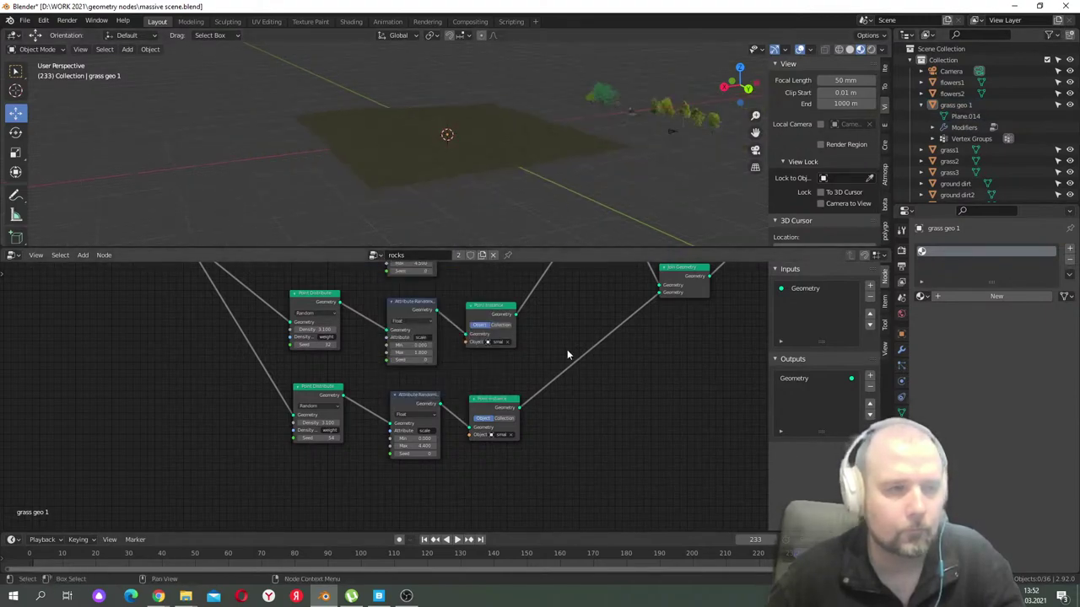
pyautogui.scroll(-2, 563, 338)
pyautogui.moveTo(533, 396); pyautogui.dragTo(534, 394, button='middle')
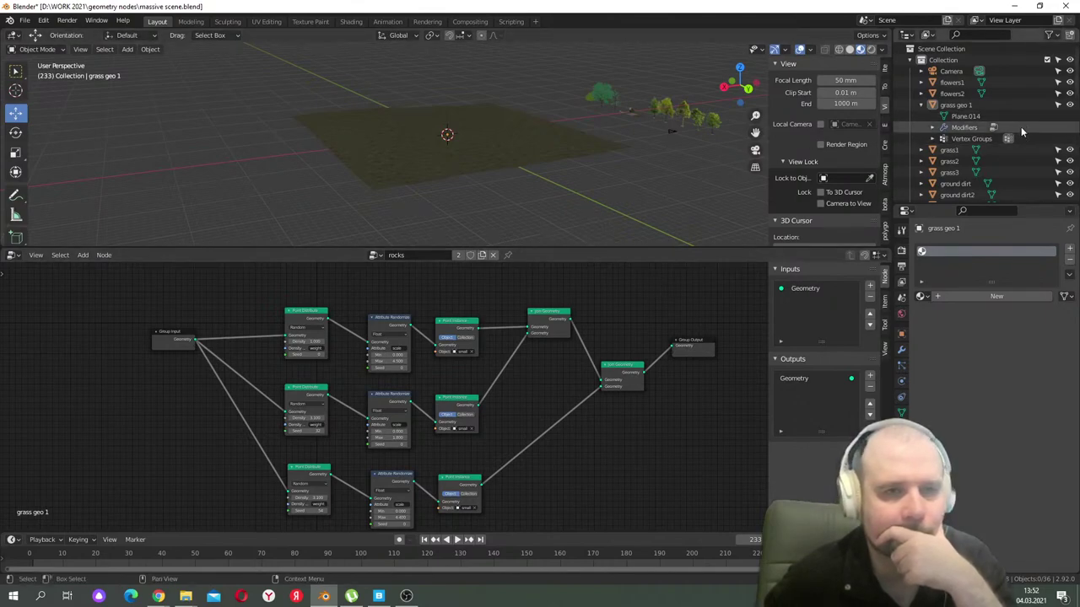
# - Select "grass geo 1" and copy all nodes of its "rocks" node tree
pyautogui.click(959, 106)
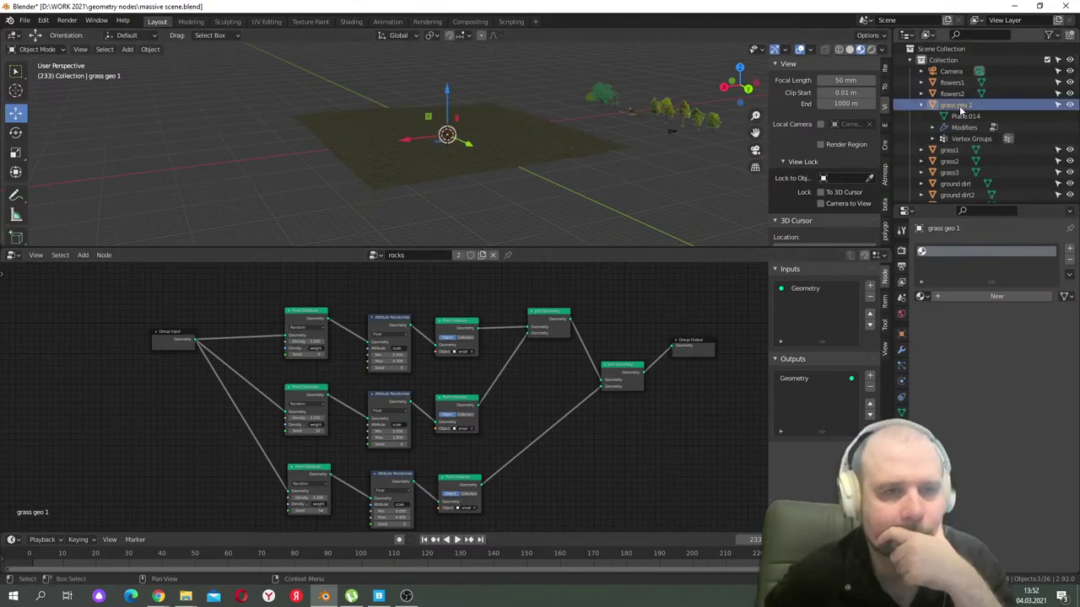
pyautogui.click(483, 257)
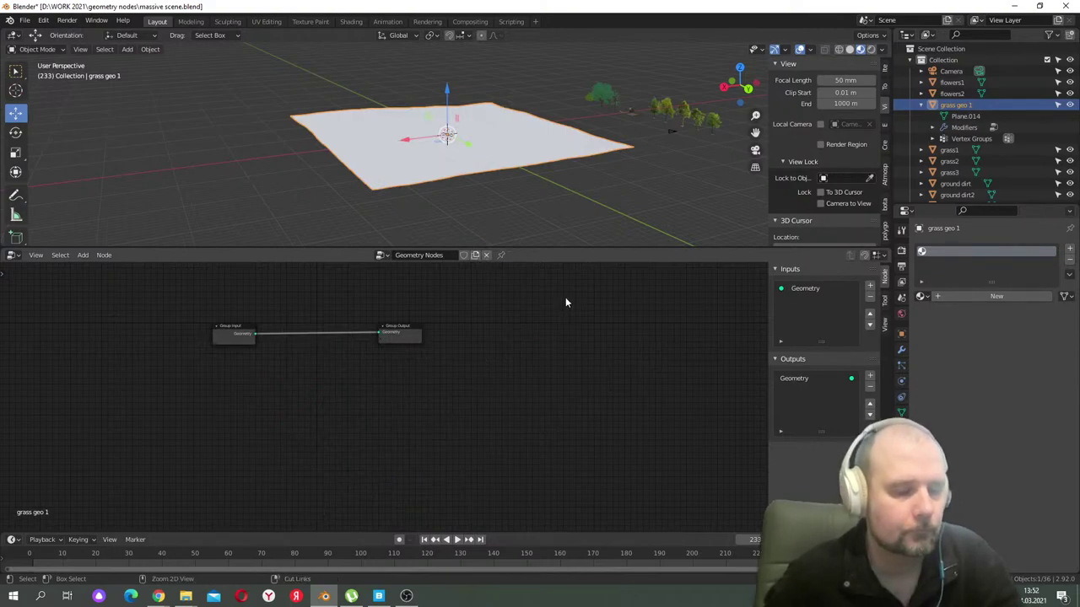
pyautogui.hotkey('ctrl', 'z')
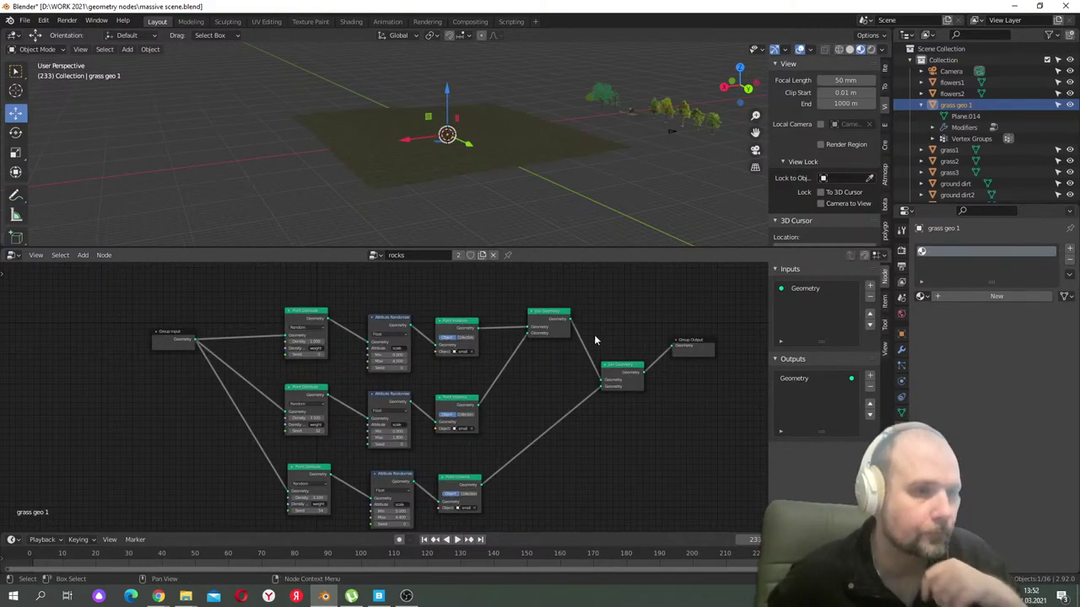
pyautogui.press('Home')
pyautogui.moveTo(705, 300); pyautogui.dragTo(149, 518)
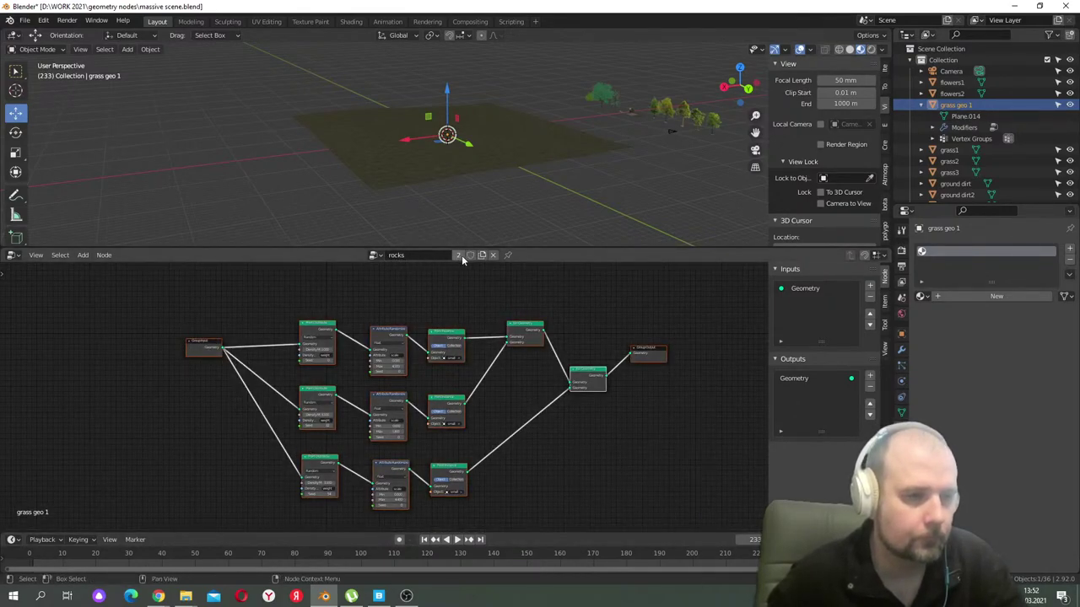
# - Create a new node tree for "grass geo 1" and name it "grass"
pyautogui.click(483, 257)
pyautogui.doubleClick(420, 257)
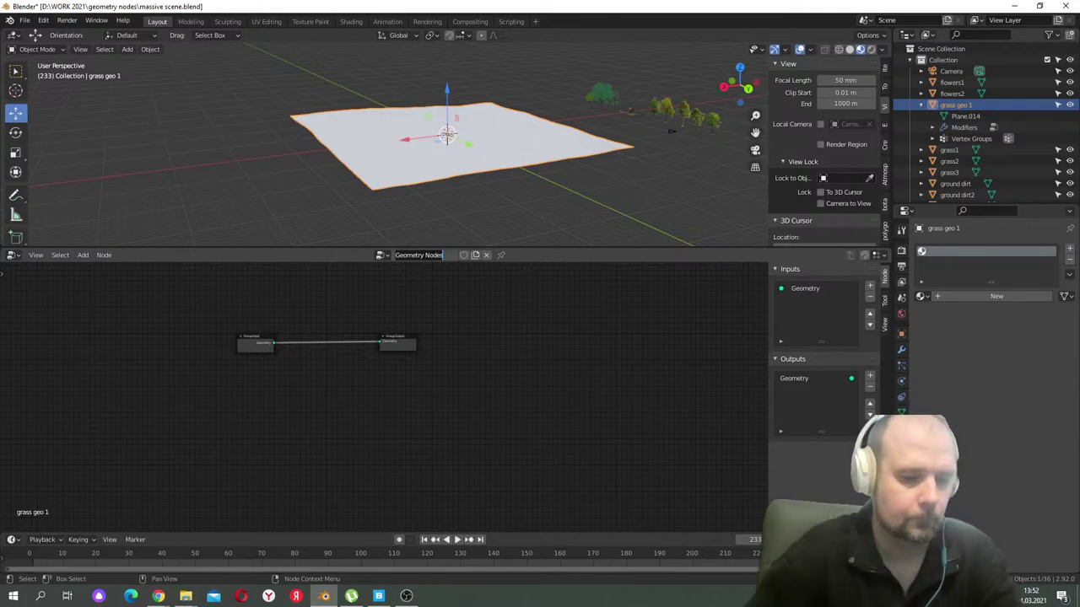
pyautogui.write('gra')
pyautogui.write('ass')
pyautogui.press('Return')
# - Delete the default input and output nodes of the "grass" tree and paste the copied scatter network
pyautogui.moveTo(496, 295); pyautogui.dragTo(139, 421)
pyautogui.press('Delete')
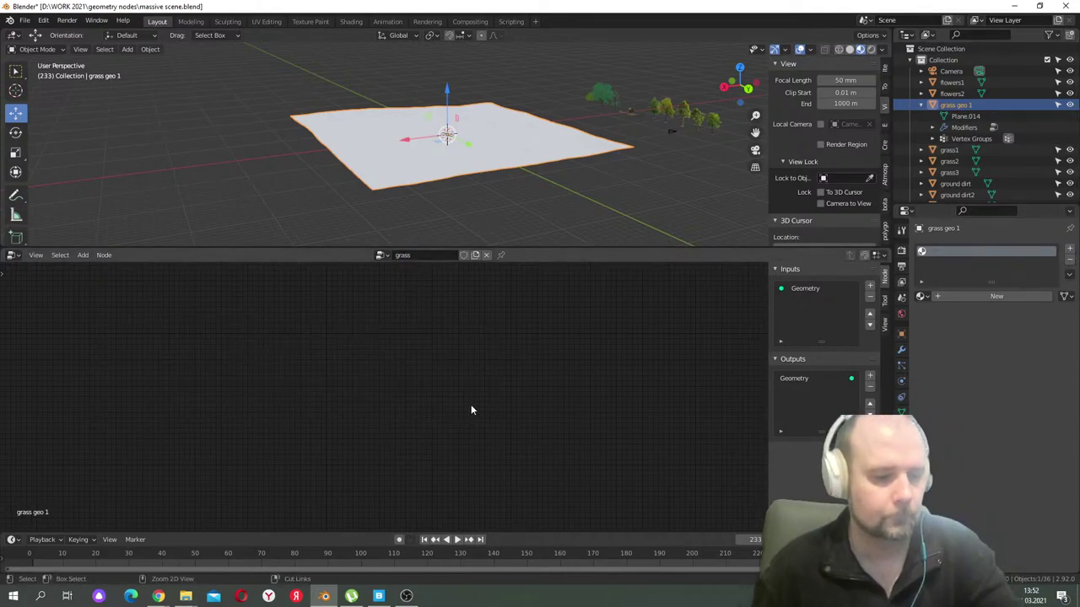
pyautogui.hotkey('ctrl', 'v')
pyautogui.scroll(3, 496, 398)
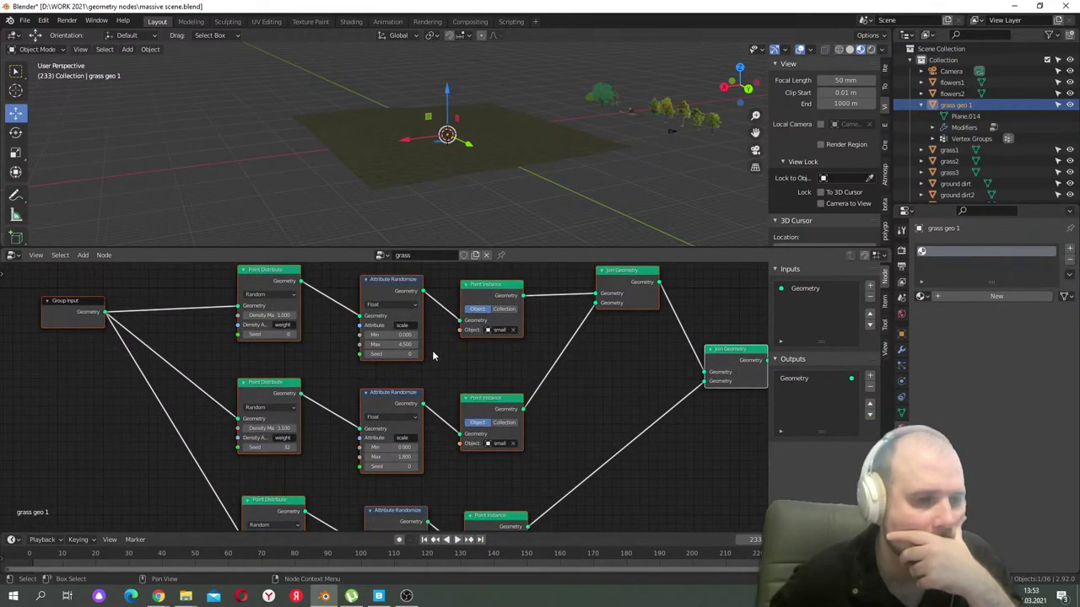
# - Set the instanced objects of the three Point Instance nodes to grass1, grass2 and grass3
pyautogui.click(488, 330)
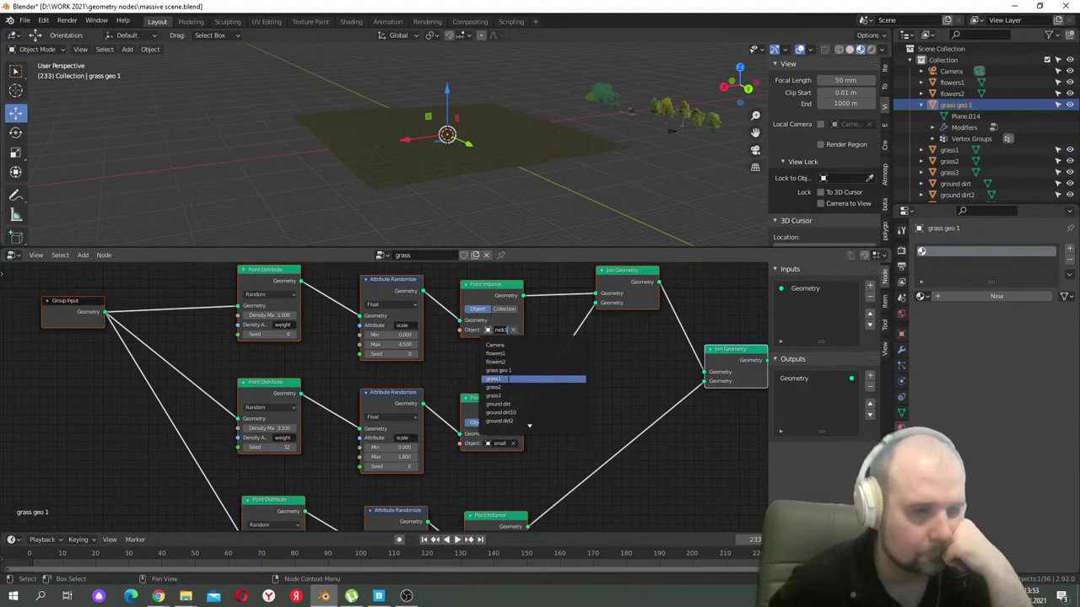
pyautogui.click(507, 379)
pyautogui.click(498, 443)
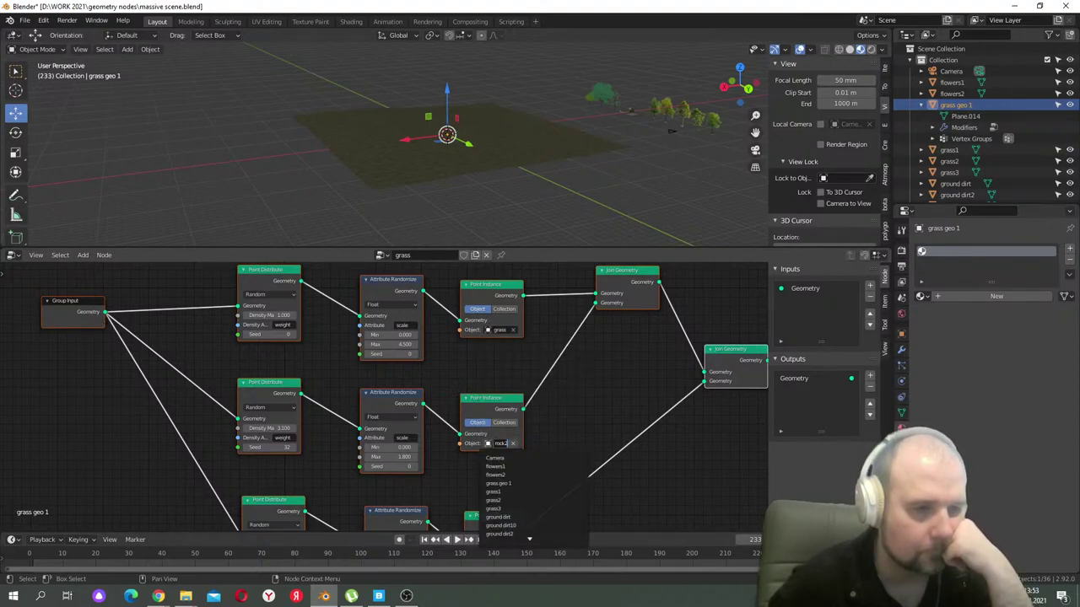
pyautogui.click(504, 499)
pyautogui.moveTo(587, 442); pyautogui.dragTo(584, 352, button='middle')
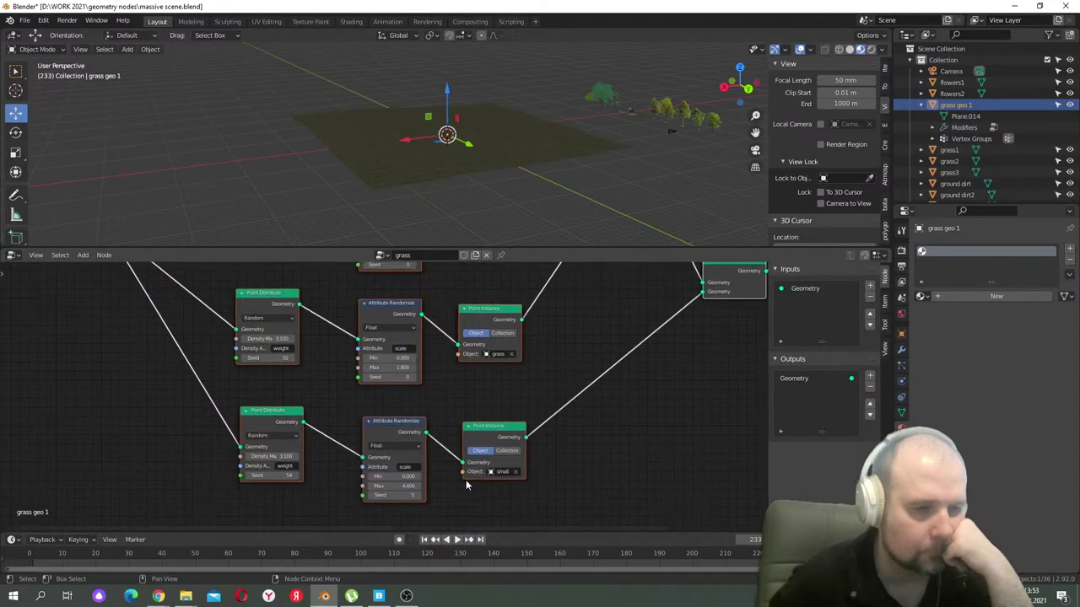
pyautogui.click(493, 471)
pyautogui.click(531, 534)
# - Clear the density attribute in all three Point Distribute nodes of the "grass" tree
pyautogui.click(289, 467)
pyautogui.hotkey('ctrl', 'c')
pyautogui.press('BackSpace')
pyautogui.press('Return')
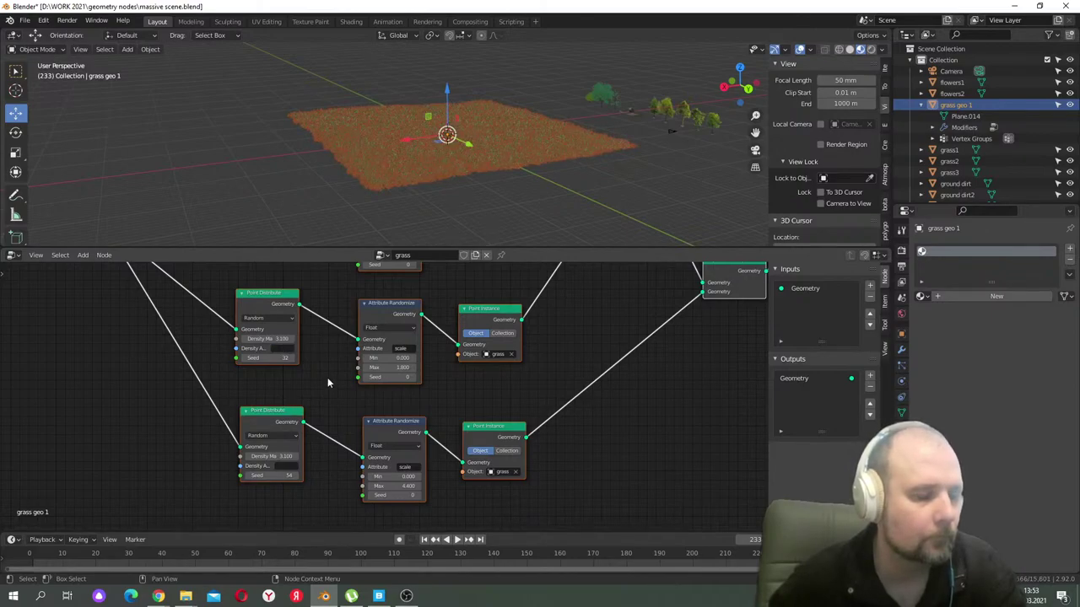
pyautogui.keyDown('shift'); pyautogui.scroll(5, 345, 304); pyautogui.keyUp('shift')
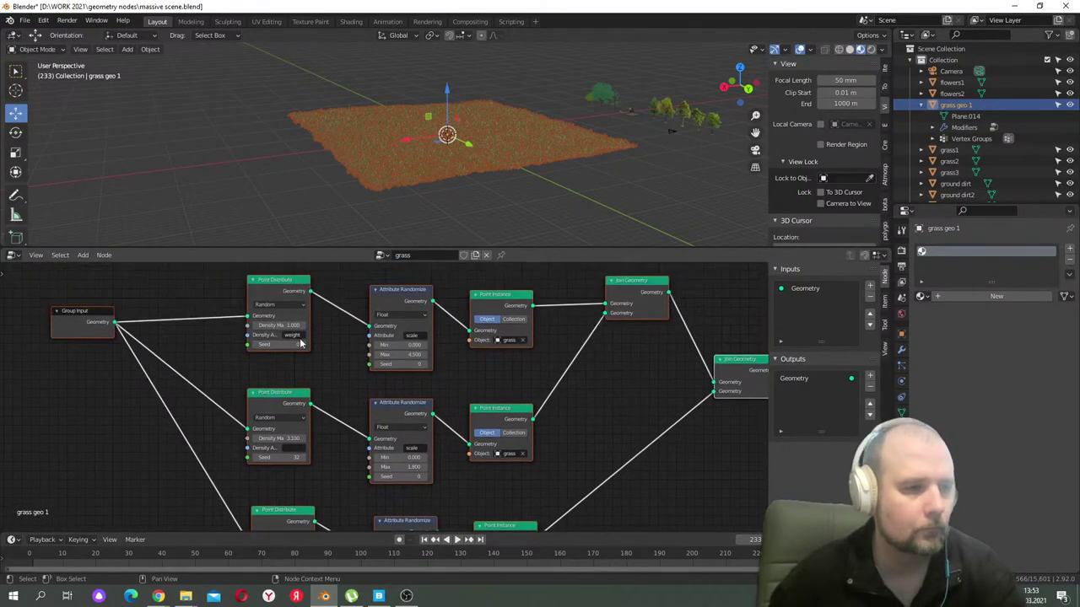
pyautogui.press('Return')
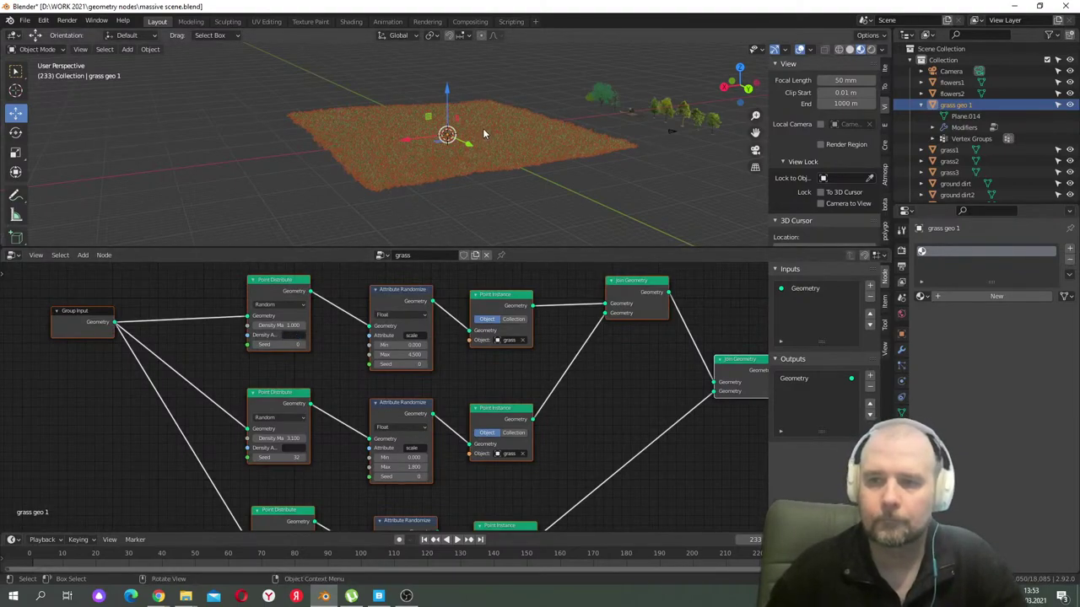
# - Inspect the grass up close and set the density attribute to "weight" in all three Point Distribute nodes
pyautogui.moveTo(450, 136); pyautogui.dragTo(527, 144, button='middle')
pyautogui.scroll(7, 521, 143)
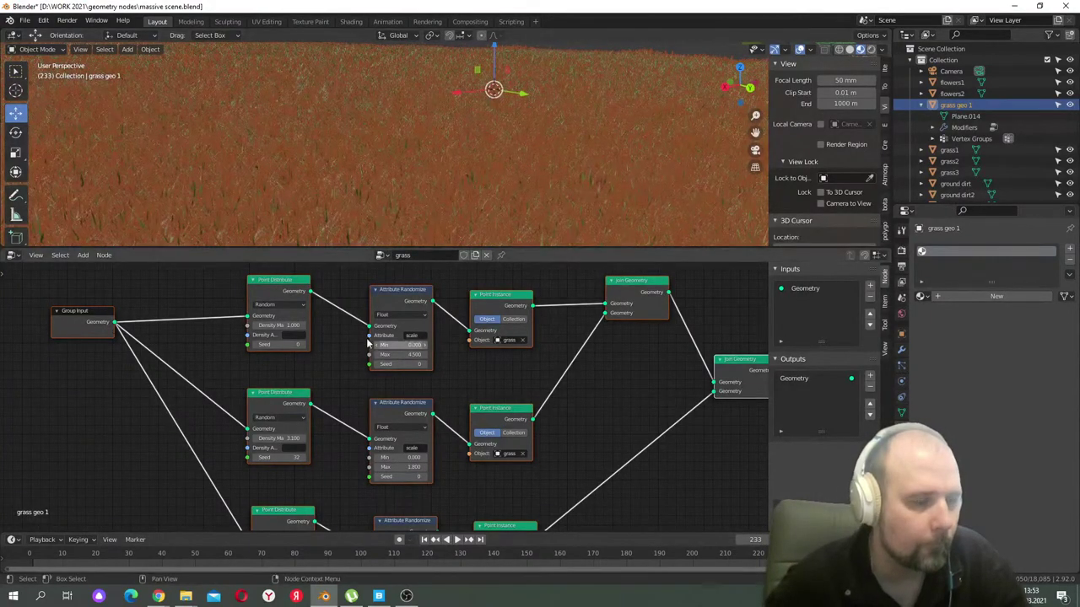
pyautogui.write('weight')
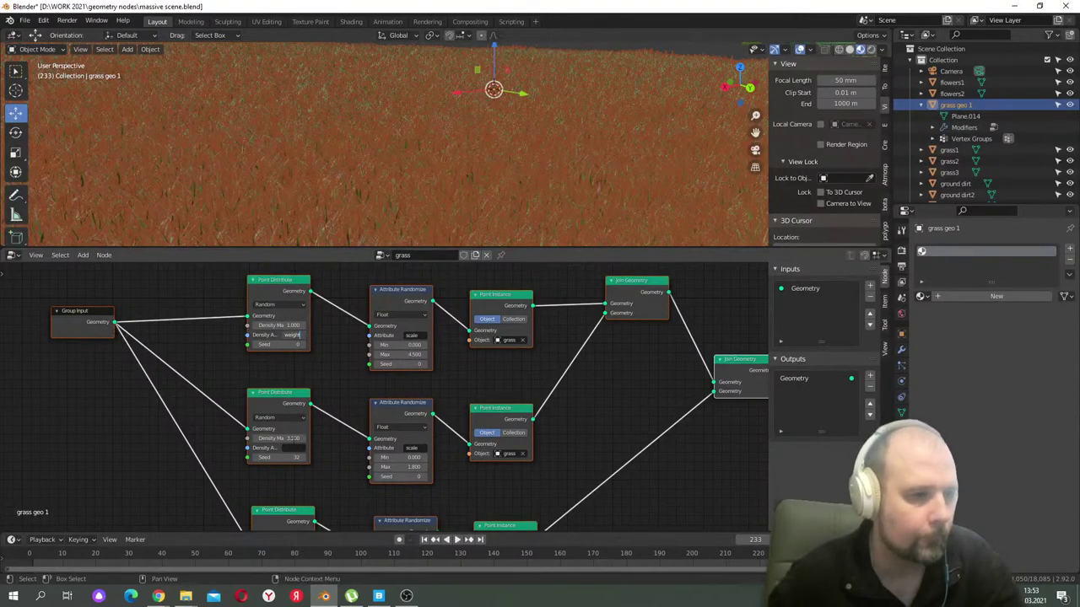
pyautogui.hotkey('ctrl', 'v')
pyautogui.press('Return')
pyautogui.scroll(-3, 312, 479)
pyautogui.moveTo(318, 471); pyautogui.dragTo(322, 392, button='middle')
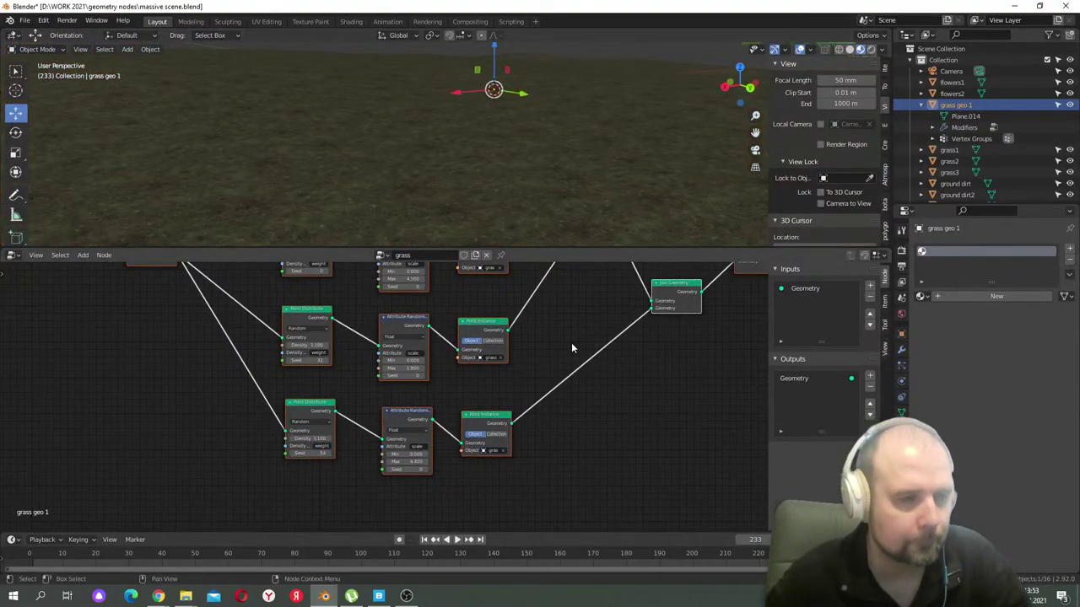
# - Examine the terrain, the full object list, the grass node network and the trees beside the ground
pyautogui.scroll(-4, 637, 174)
pyautogui.moveTo(636, 175)
pyautogui.mouseDown(button='middle')
pyautogui.moveTo(610, 185)
pyautogui.moveTo(578, 177)
pyautogui.moveTo(588, 188)
pyautogui.moveTo(627, 183)
pyautogui.mouseUp(button='middle')
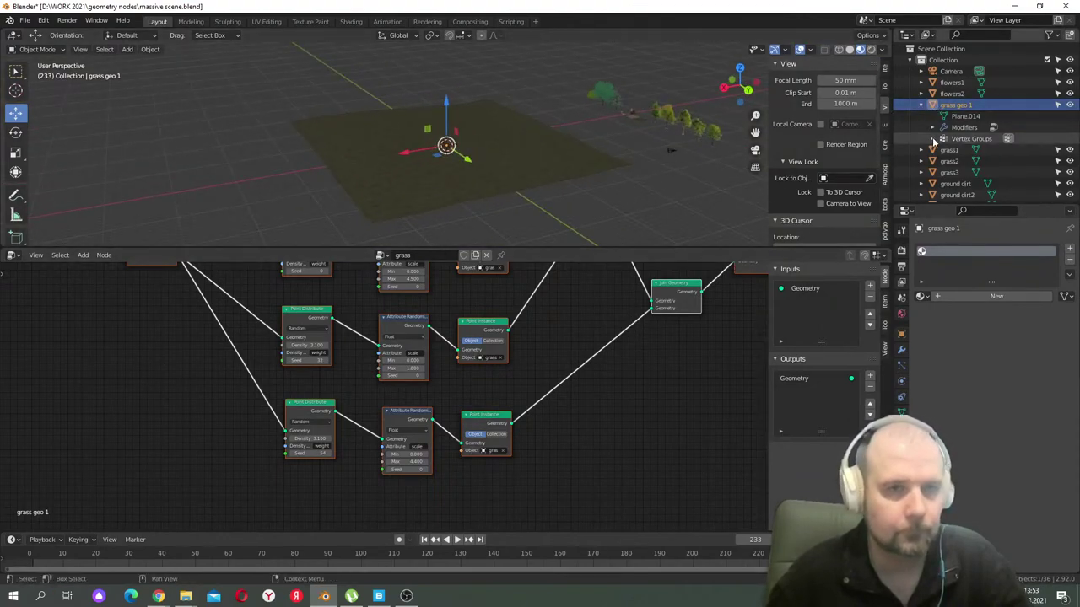
pyautogui.scroll(-2, 953, 148)
pyautogui.scroll(-7, 955, 145)
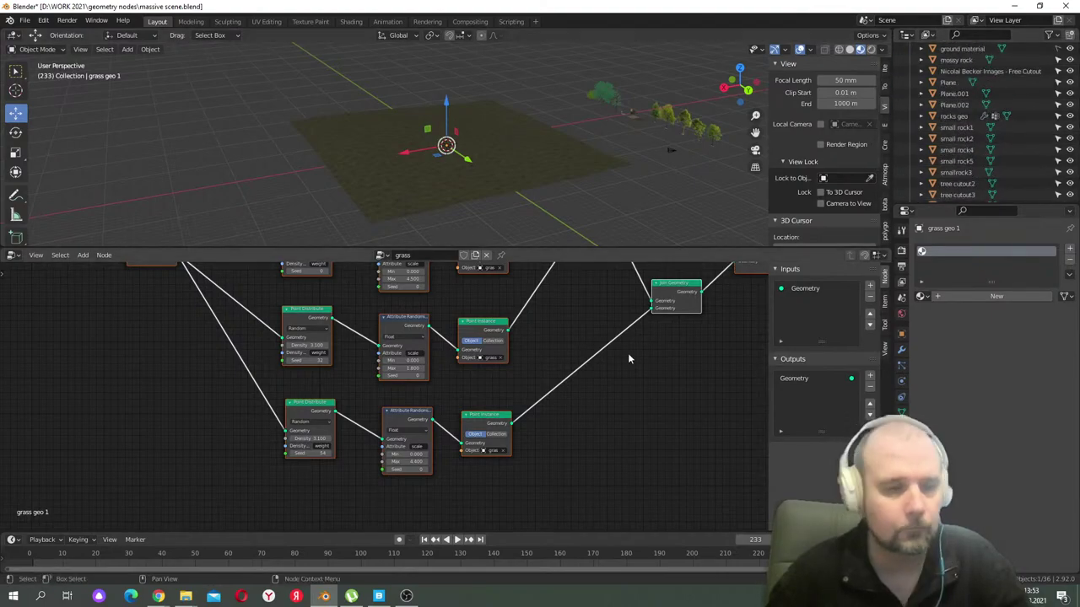
pyautogui.scroll(-2, 628, 348)
pyautogui.moveTo(628, 346); pyautogui.dragTo(575, 368, button='middle')
pyautogui.moveTo(633, 203)
pyautogui.mouseDown(button='middle')
pyautogui.moveTo(656, 180)
pyautogui.moveTo(635, 208)
pyautogui.mouseUp(button='middle')
pyautogui.scroll(6, 558, 192)
pyautogui.moveTo(675, 175); pyautogui.dragTo(574, 203, button='middle')
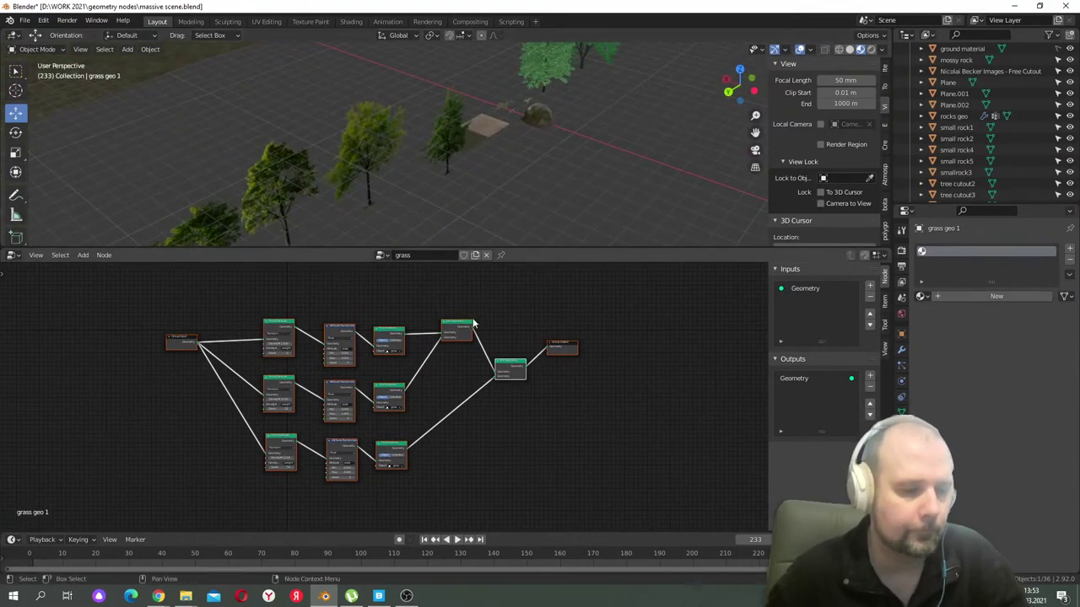
# - Copy the whole grass node network and duplicate the grass geo 1 object in place
pyautogui.scroll(-1, 457, 294)
pyautogui.moveTo(614, 301); pyautogui.dragTo(106, 513)
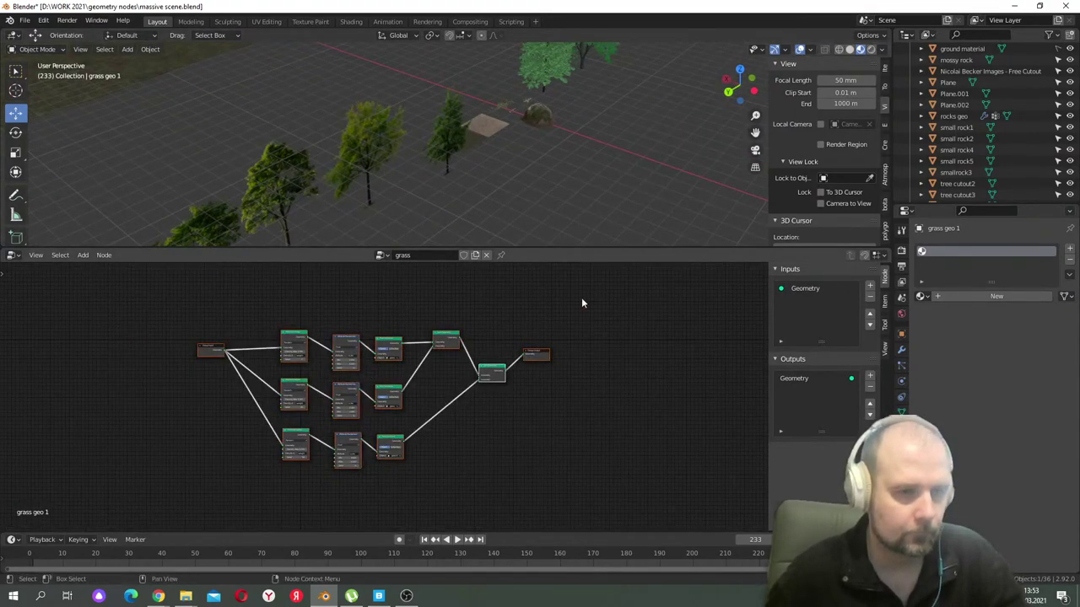
pyautogui.scroll(6, 983, 167)
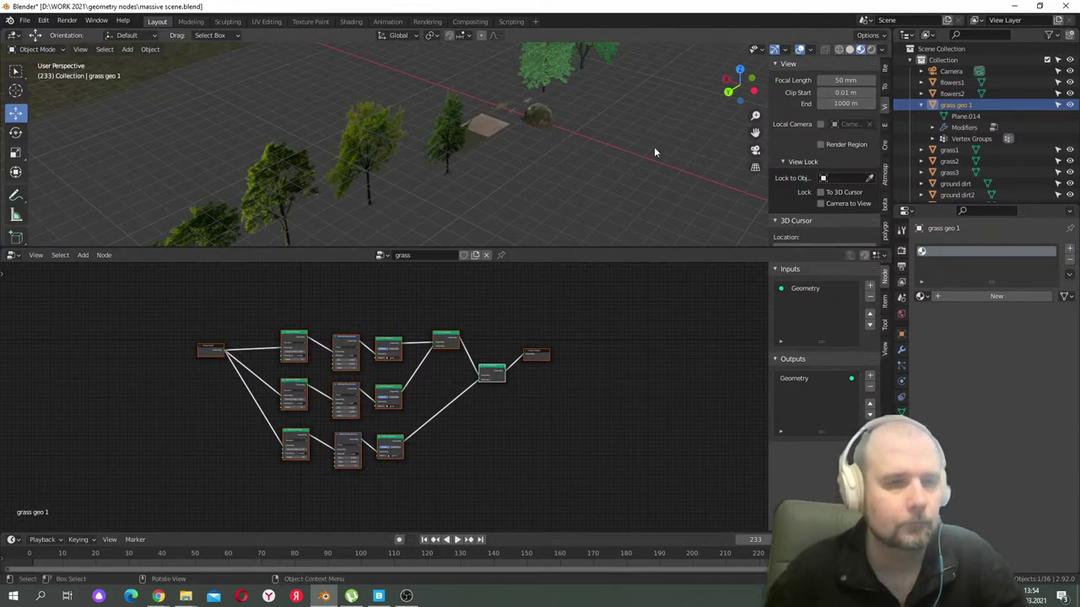
pyautogui.scroll(-7, 459, 164)
pyautogui.moveTo(459, 165); pyautogui.dragTo(536, 158, button='middle')
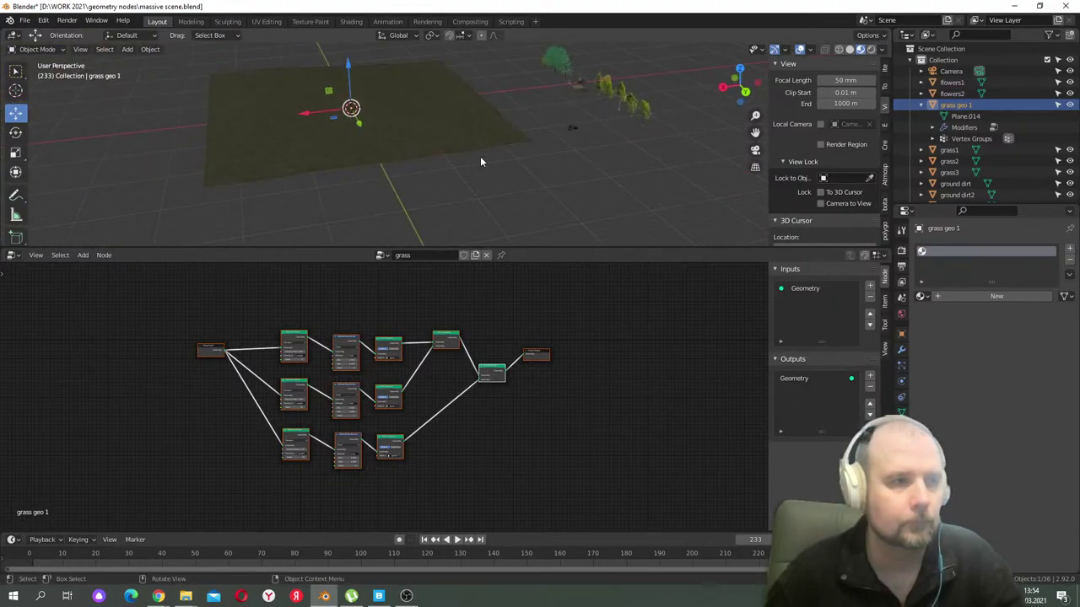
pyautogui.hotkey('shift', 'd')
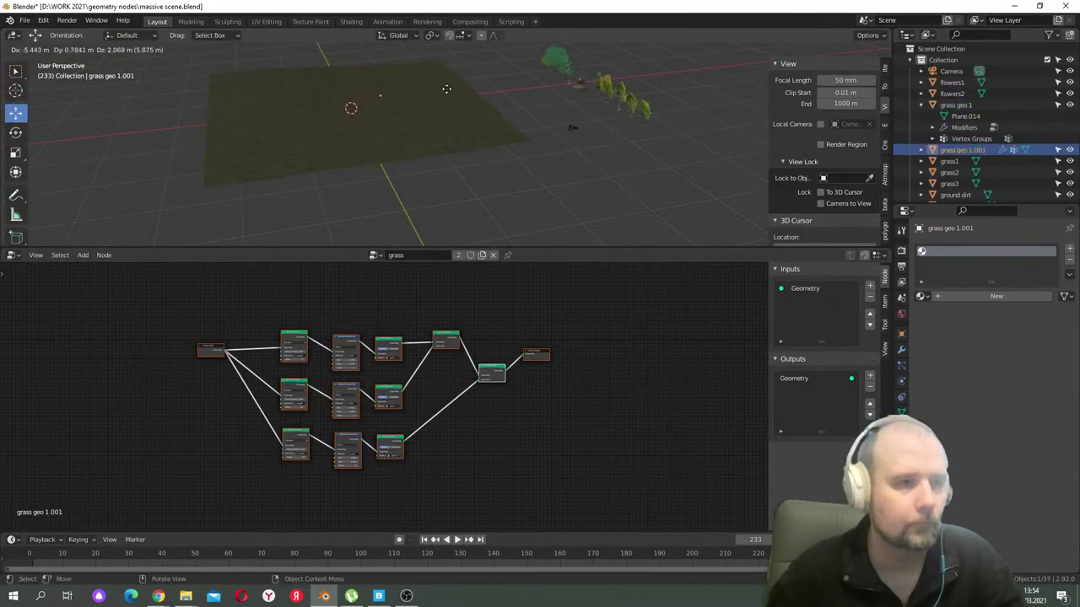
pyautogui.press('Escape')
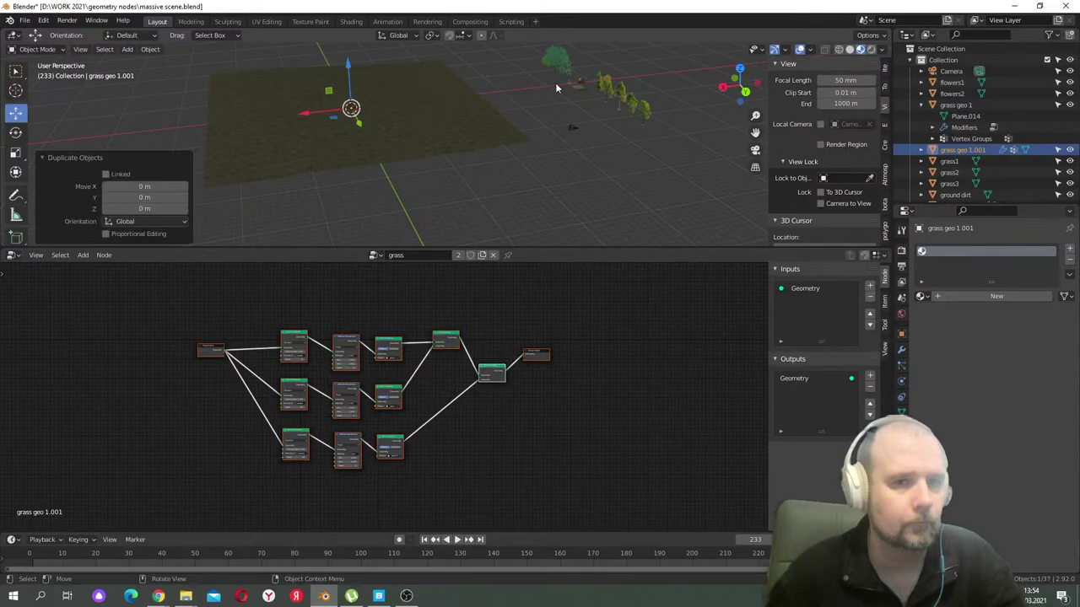
# - Rename the duplicated grass object as "flowers geo"
pyautogui.doubleClick(956, 150)
pyautogui.scroll(-1, 956, 150)
pyautogui.write('flowers geo')
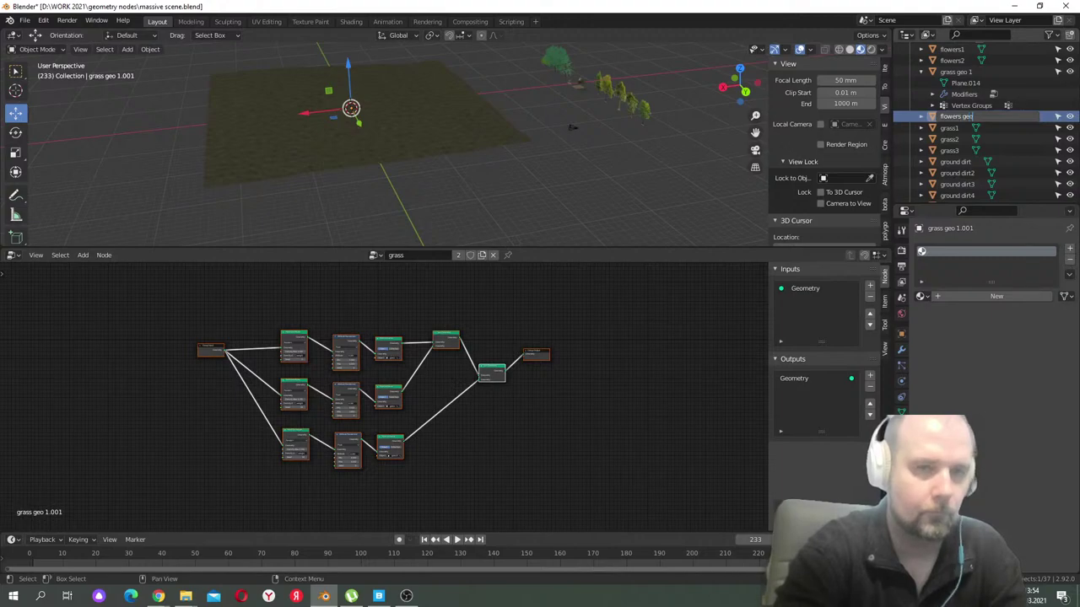
pyautogui.press('Return')
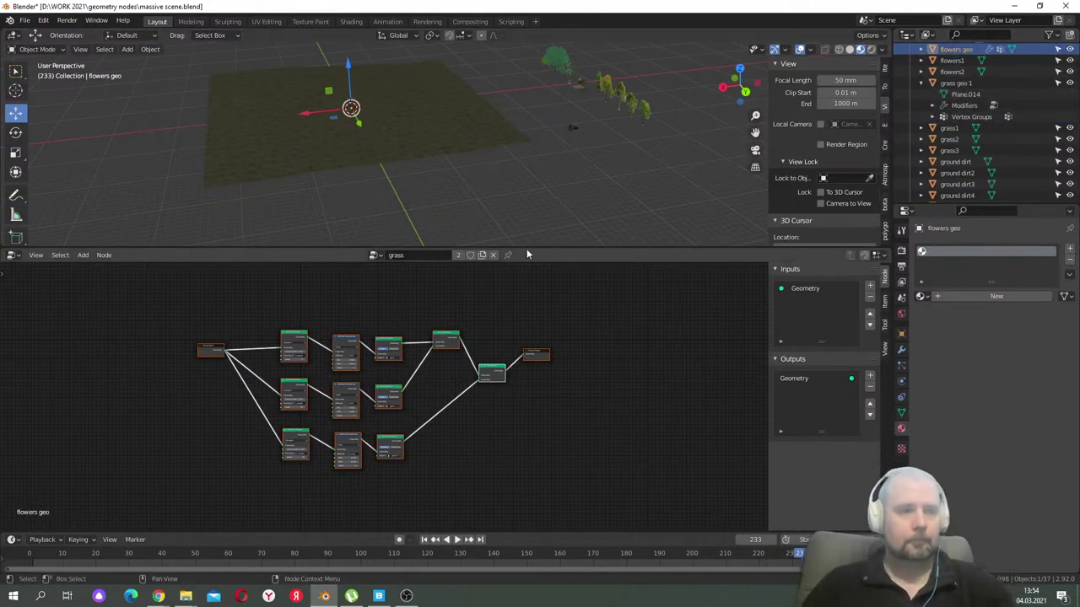
# - Create a separate node tree named "flowers" for flowers geo and replace its default nodes with the copied grass network
pyautogui.moveTo(528, 246); pyautogui.dragTo(529, 269)
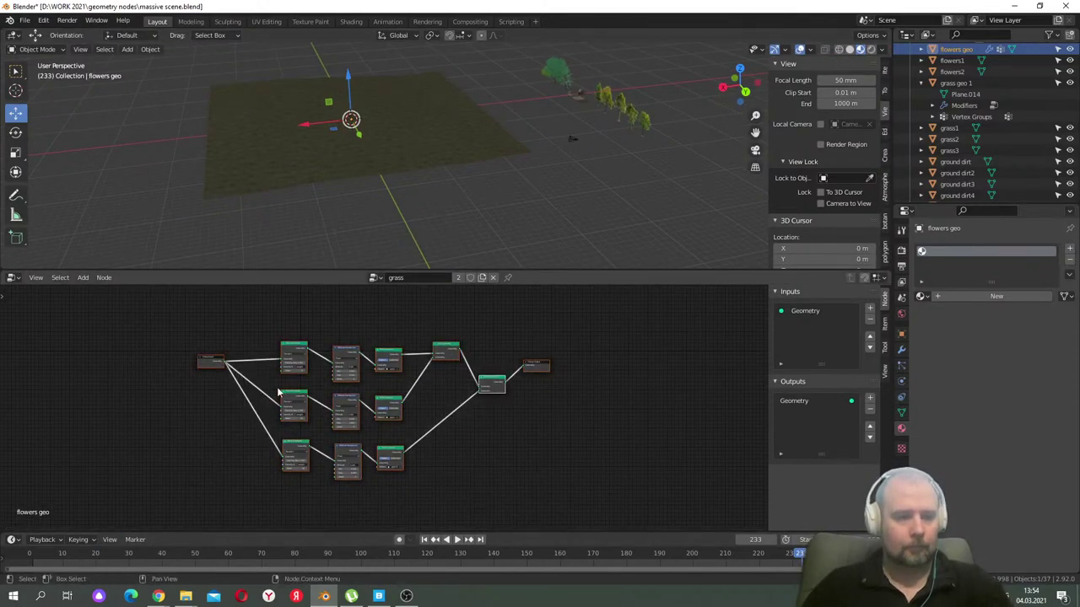
pyautogui.click(493, 278)
pyautogui.click(454, 278)
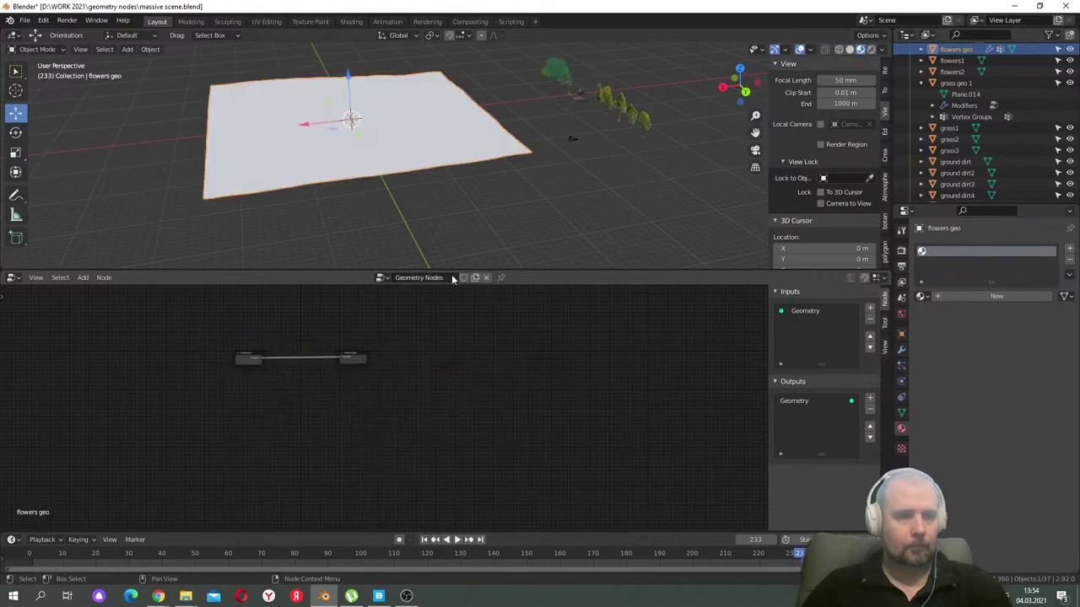
pyautogui.write('flowers')
pyautogui.press('Return')
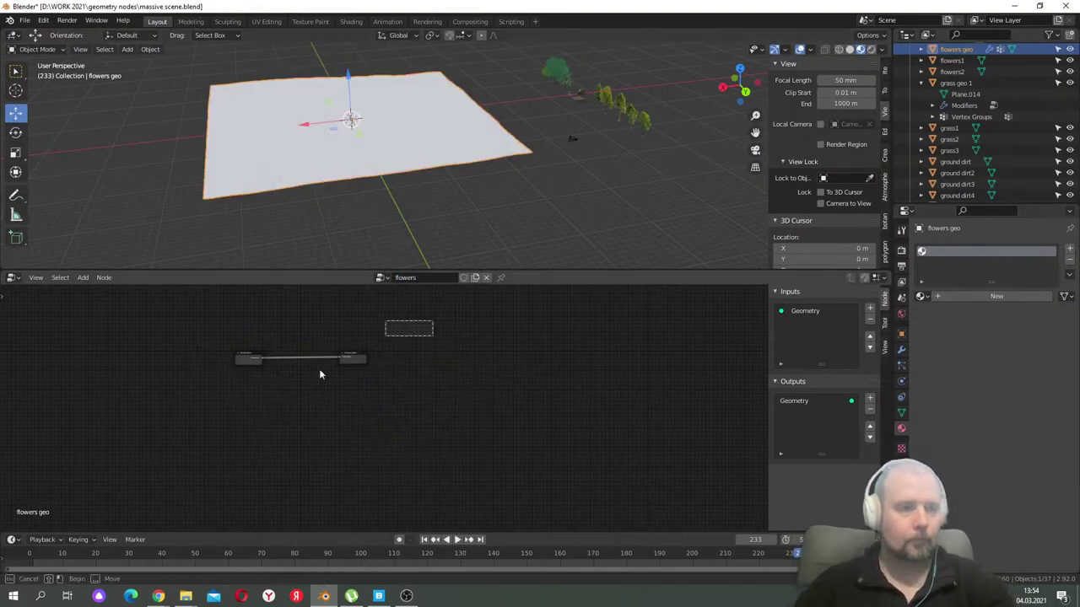
pyautogui.press('x')
pyautogui.hotkey('ctrl', 'v')
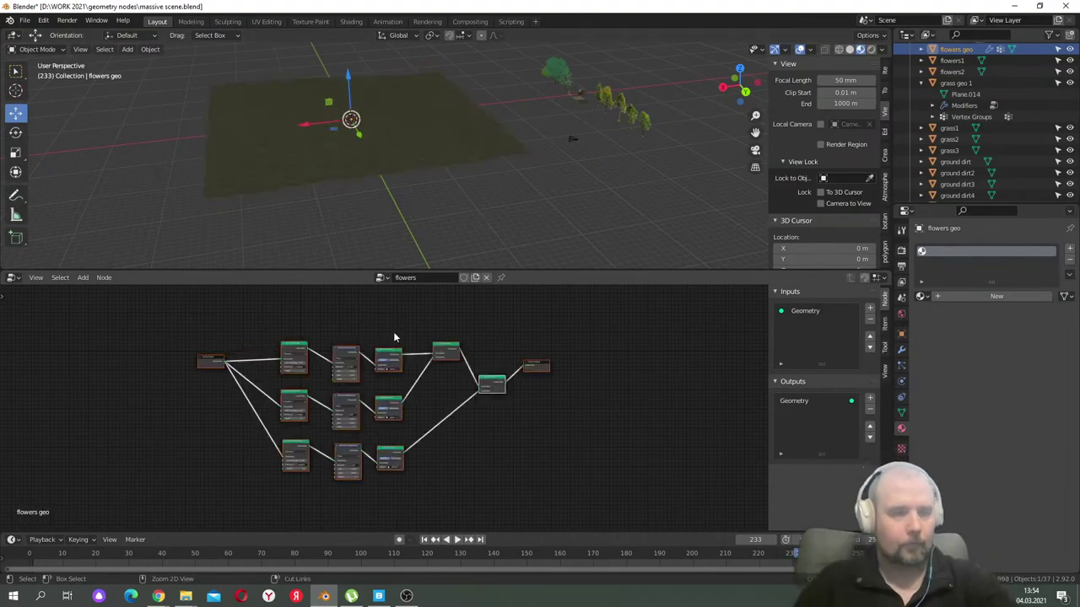
# - Set the instanced objects of the first two Point Instance nodes to flowers1 and flowers2
pyautogui.scroll(5, 368, 391)
pyautogui.moveTo(432, 359); pyautogui.dragTo(430, 364, button='middle')
pyautogui.scroll(2, 422, 376)
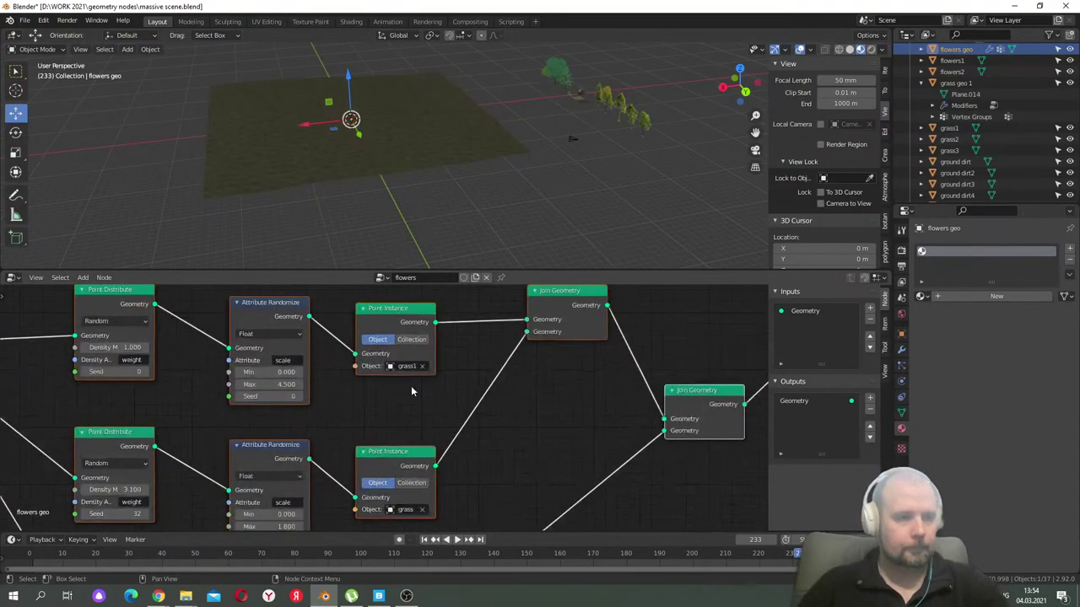
pyautogui.click(403, 367)
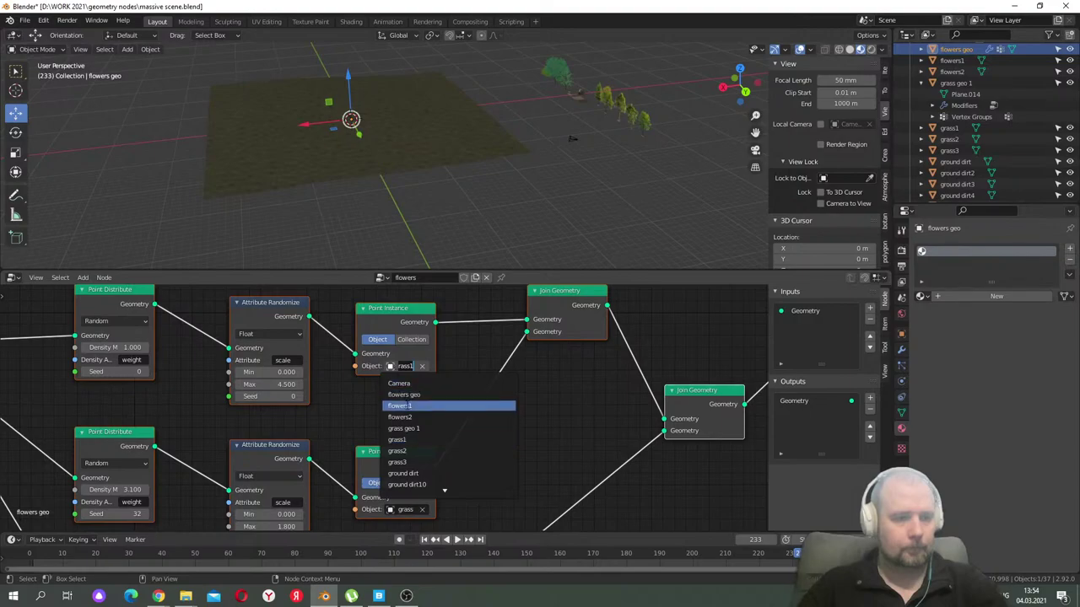
pyautogui.click(409, 407)
pyautogui.moveTo(485, 446); pyautogui.dragTo(484, 352, button='middle')
pyautogui.click(403, 412)
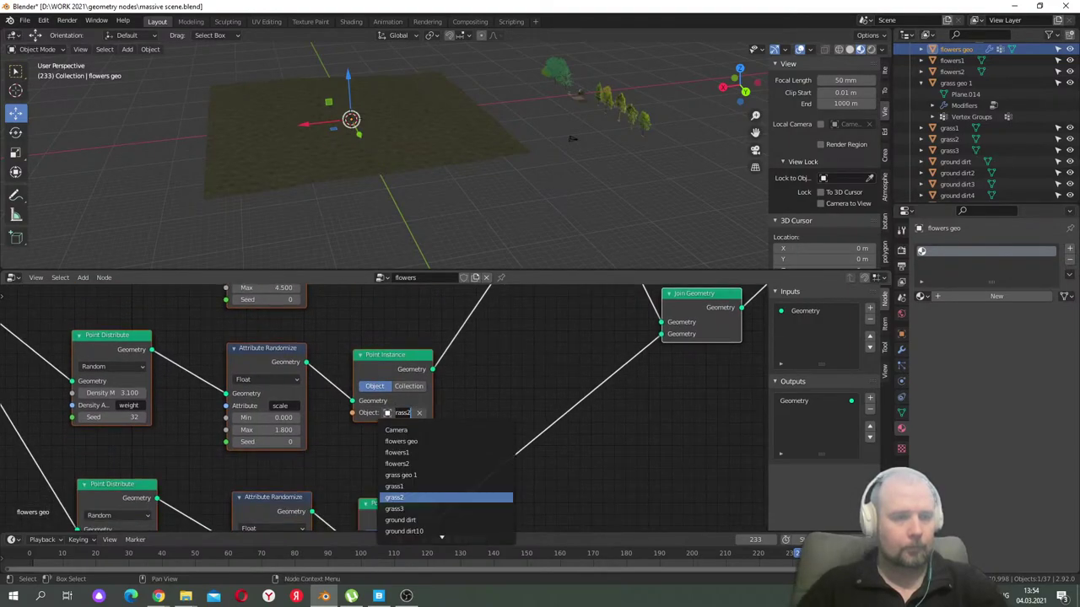
pyautogui.click(417, 463)
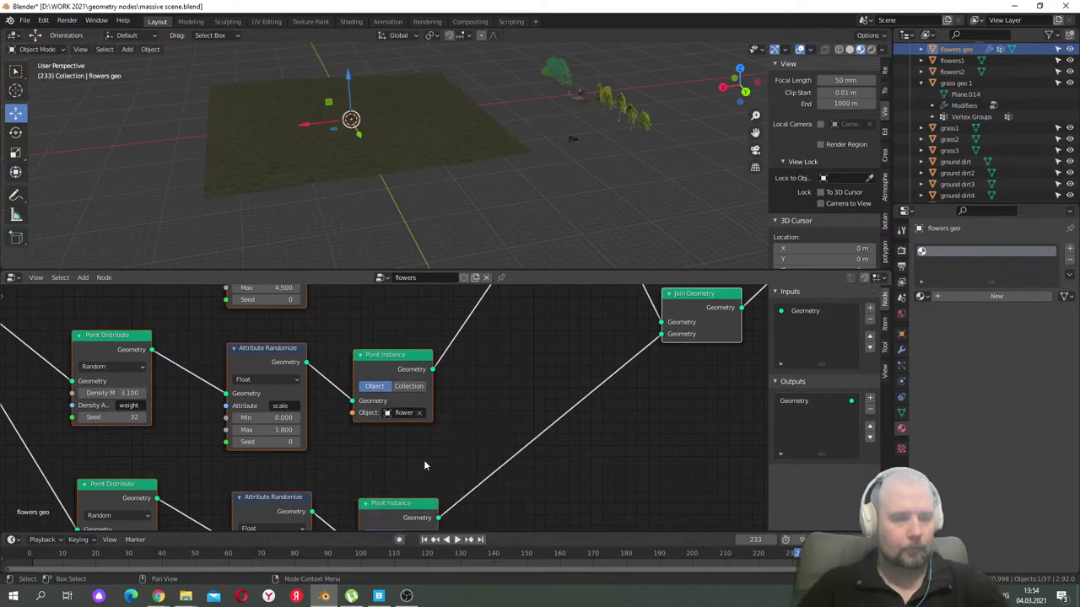
# - Delete the third branch of the flowers tree, with its Point Distribute, Attribute Randomize and Point Instance nodes
pyautogui.scroll(-3, 432, 455)
pyautogui.scroll(2, 501, 424)
pyautogui.moveTo(509, 406); pyautogui.dragTo(129, 528)
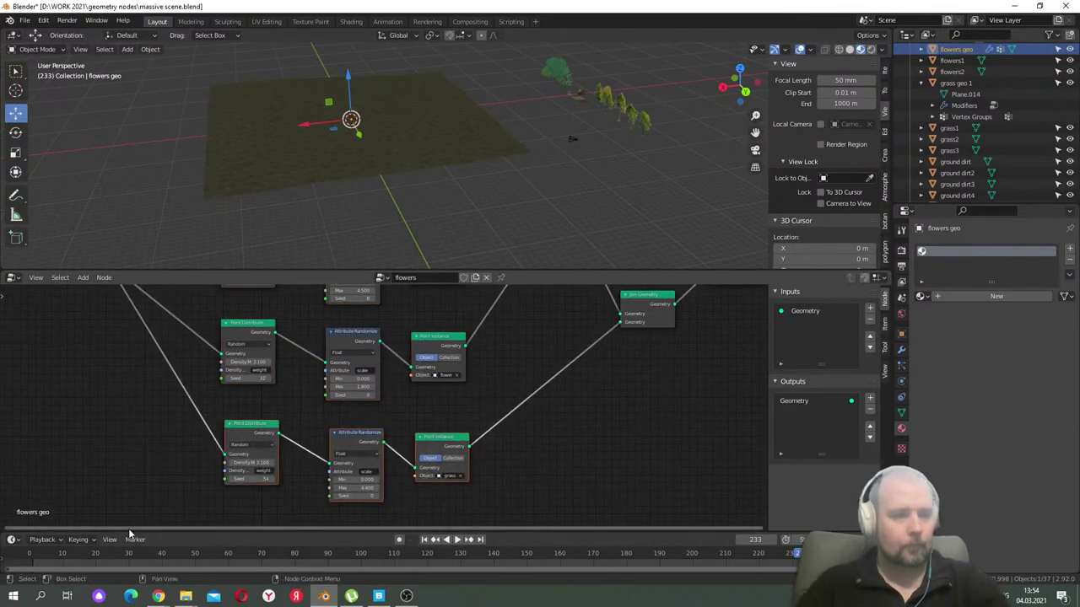
pyautogui.press('Delete')
# - Remove the second Join Geometry node and link the remaining Join Geometry directly to the Group Output
pyautogui.keyDown('shift'); pyautogui.moveTo(621, 364); pyautogui.dragTo(397, 459, button='middle'); pyautogui.keyUp('shift')
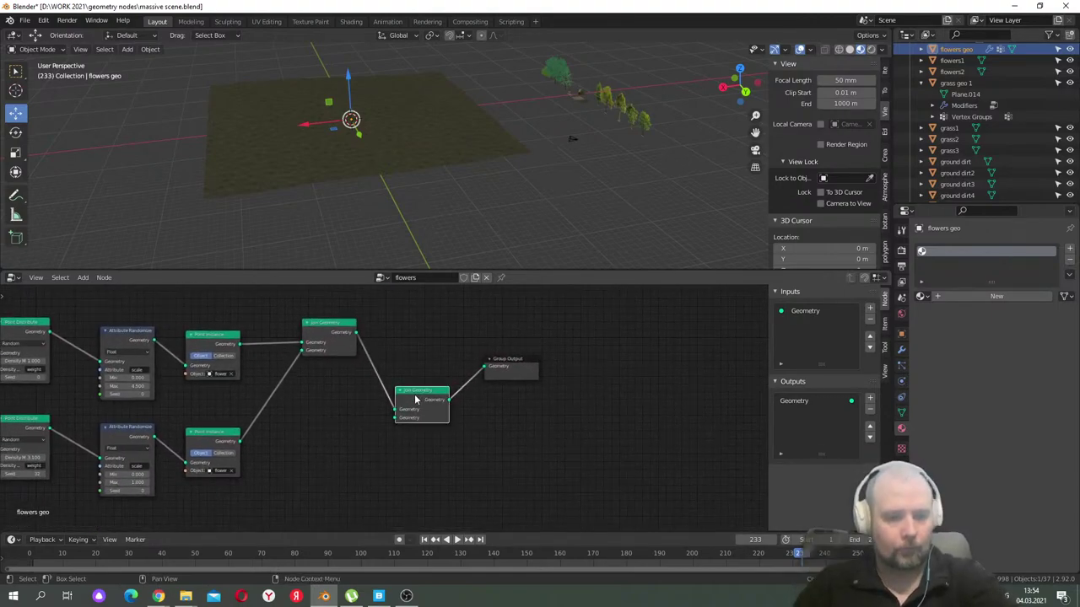
pyautogui.press('x')
pyautogui.moveTo(357, 334); pyautogui.dragTo(405, 347)
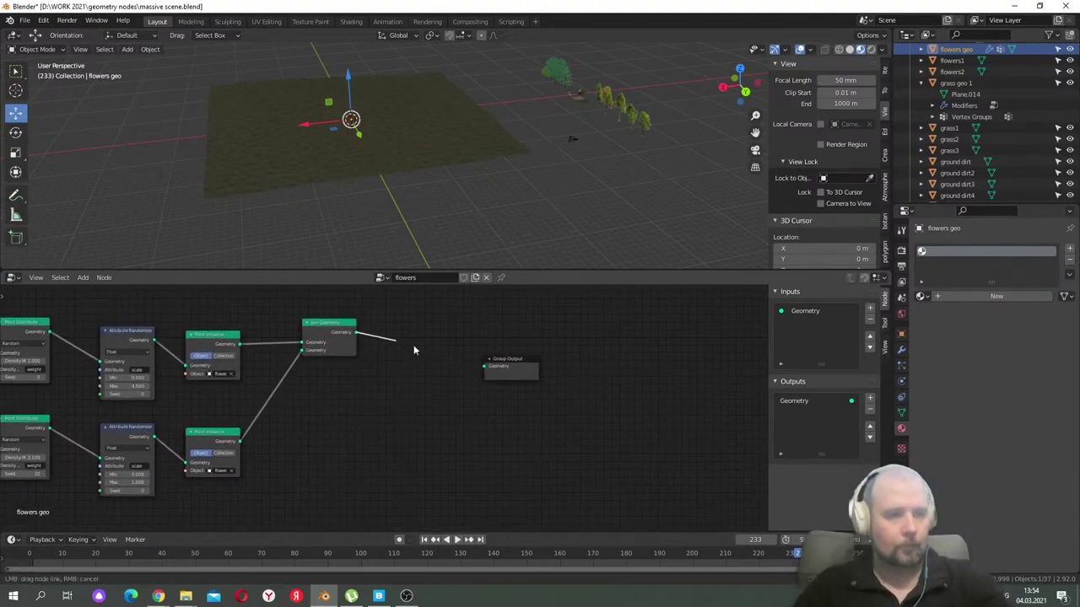
pyautogui.moveTo(486, 371); pyautogui.dragTo(486, 369)
# - Clear the density attribute in both Point Distribute nodes of the flowers tree
pyautogui.moveTo(280, 457); pyautogui.dragTo(568, 450, button='middle')
pyautogui.moveTo(284, 390); pyautogui.dragTo(323, 405, button='middle')
pyautogui.scroll(1, 353, 410)
pyautogui.scroll(1, 375, 405)
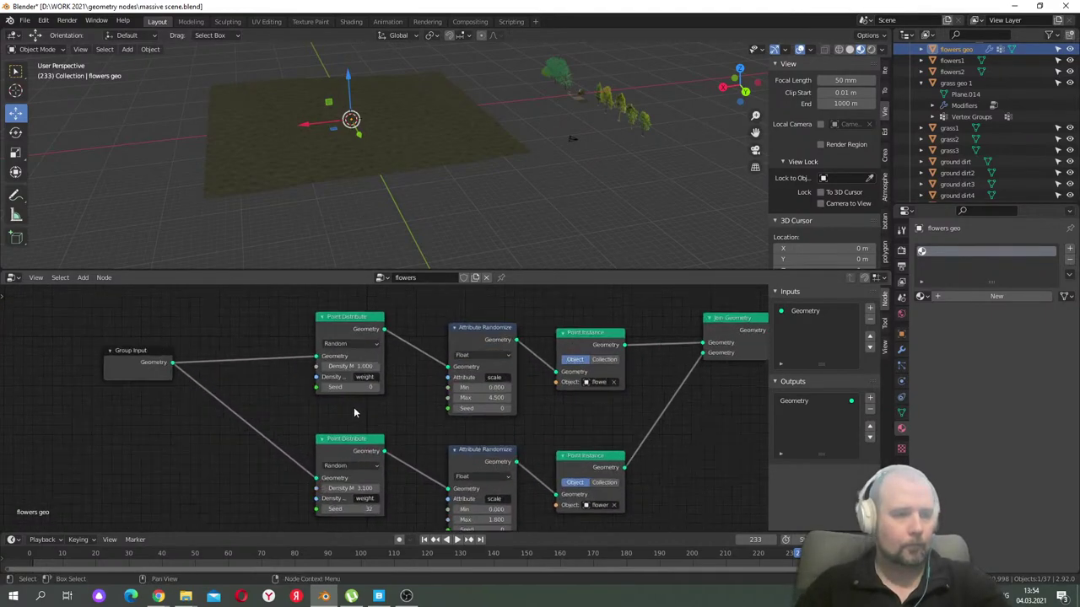
pyautogui.press('Return')
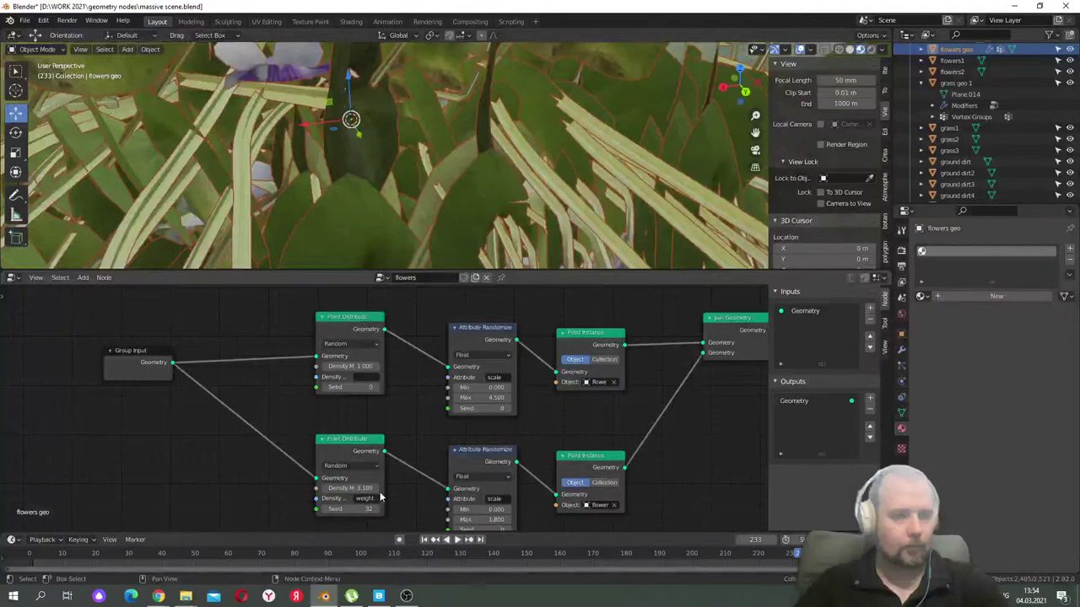
pyautogui.press('BackSpace')
pyautogui.press('Return')
# - Apply the scale of the flowers1 and flowers2 source objects
pyautogui.scroll(-4, 477, 180)
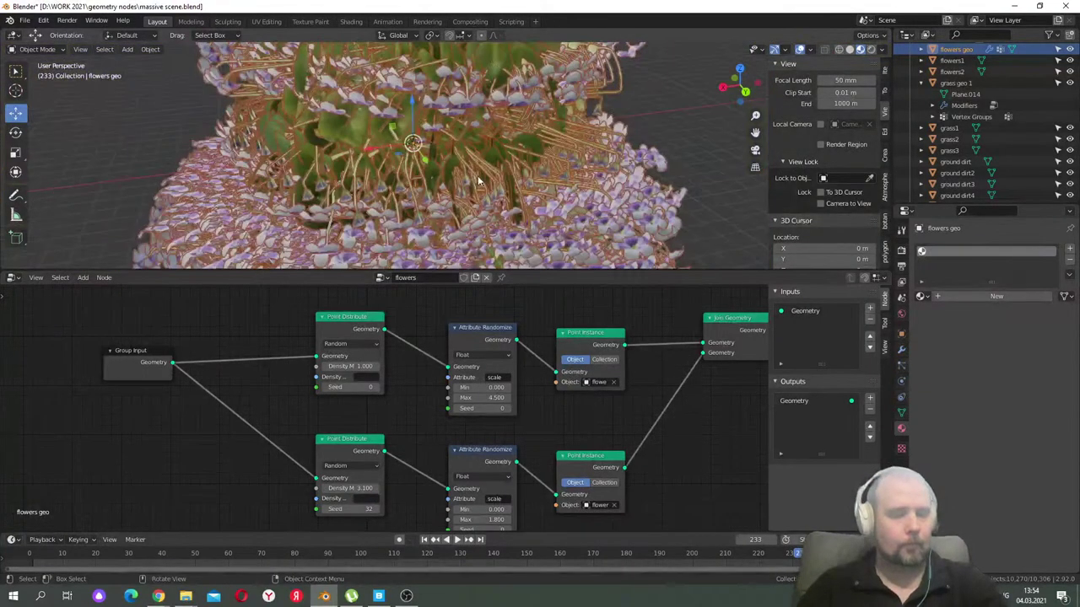
pyautogui.scroll(-3, 512, 190)
pyautogui.moveTo(557, 173); pyautogui.dragTo(608, 204, button='middle')
pyautogui.scroll(-4, 591, 204)
pyautogui.scroll(3, 608, 204)
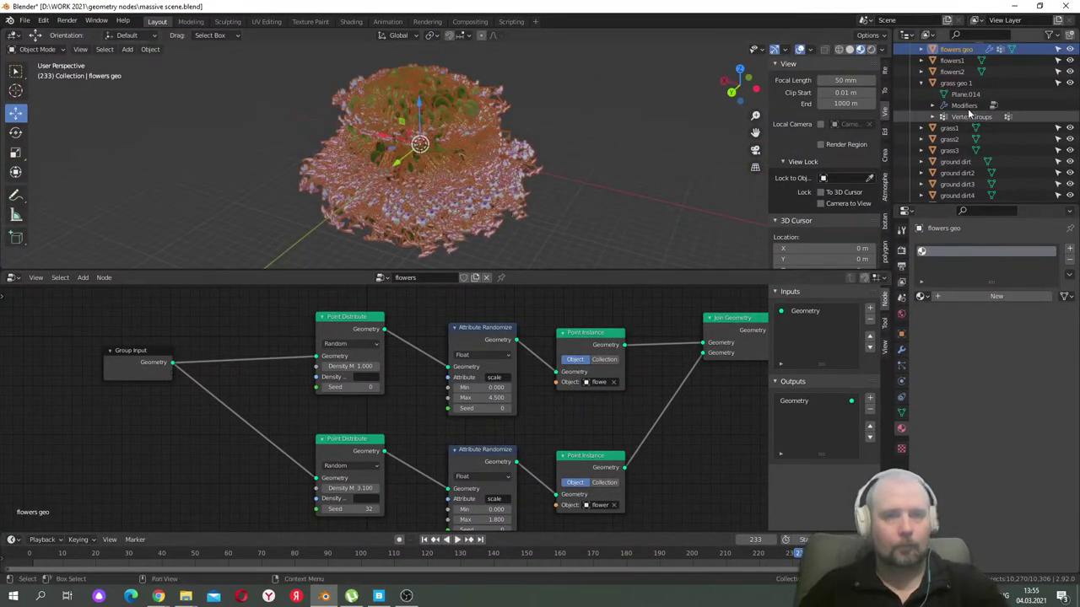
pyautogui.scroll(1, 967, 110)
pyautogui.click(954, 83)
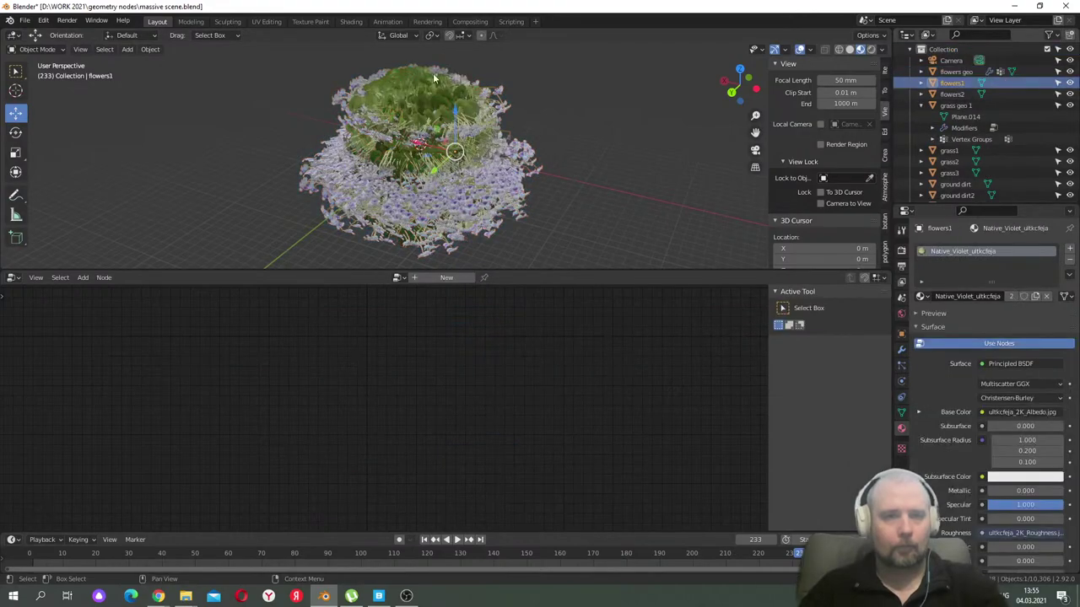
pyautogui.click(150, 49)
pyautogui.moveTo(186, 110)
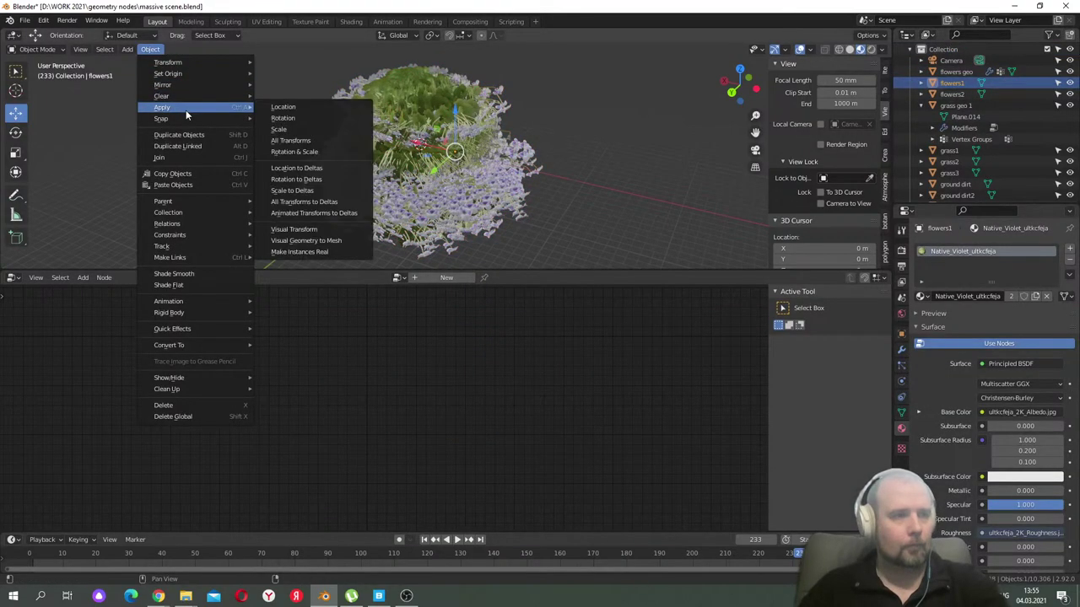
pyautogui.click(278, 129)
pyautogui.click(949, 94)
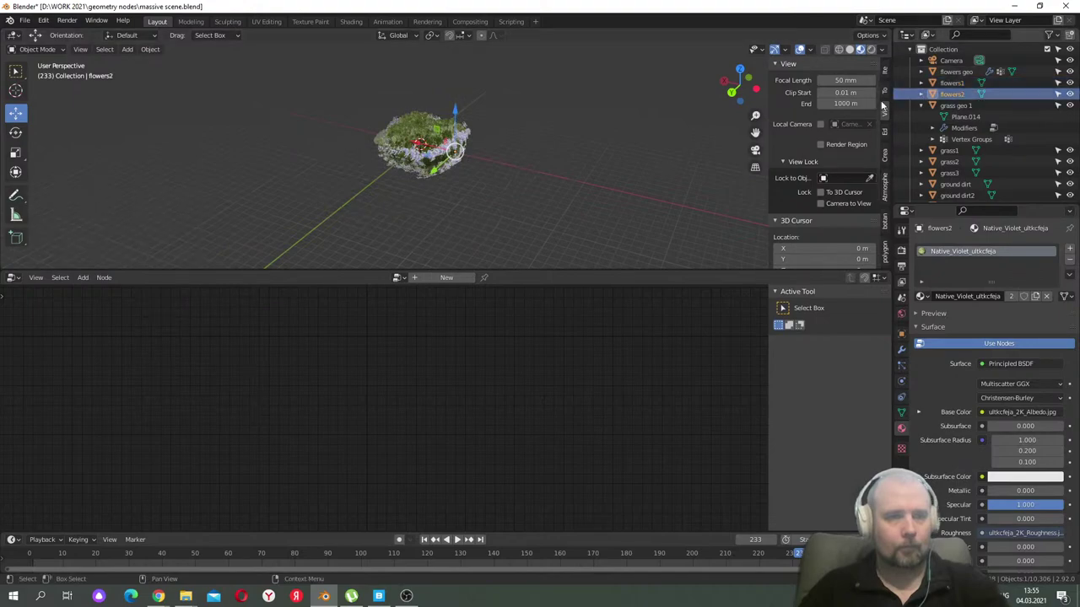
pyautogui.click(150, 49)
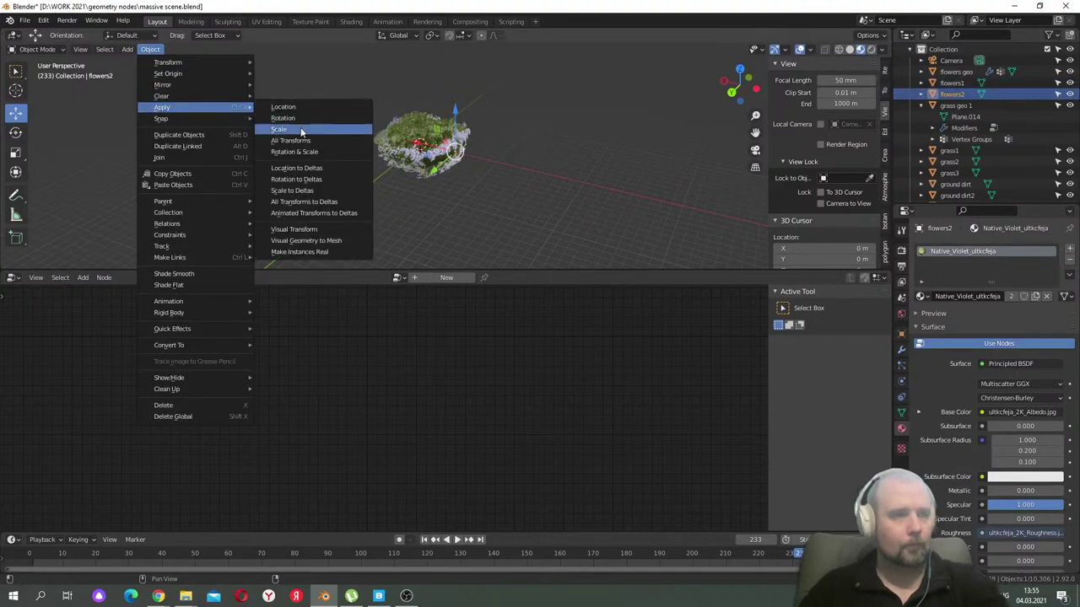
pyautogui.click(295, 129)
# - Apply the rotation of the flowers2 and flowers1 source objects
pyautogui.scroll(3, 417, 152)
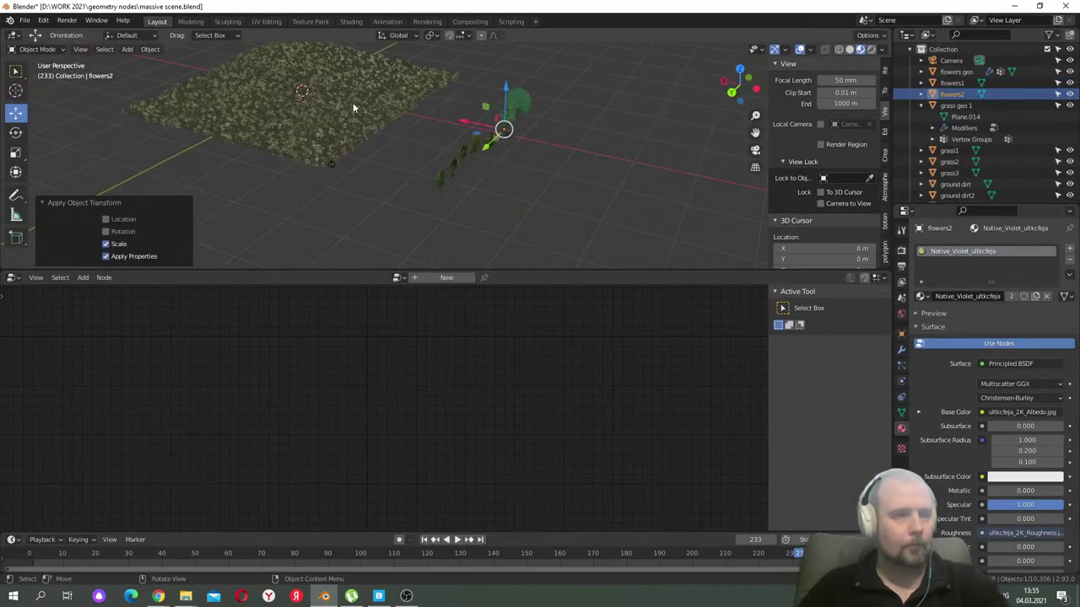
pyautogui.moveTo(383, 102); pyautogui.dragTo(362, 123, button='middle')
pyautogui.scroll(4, 352, 127)
pyautogui.scroll(-8, 363, 128)
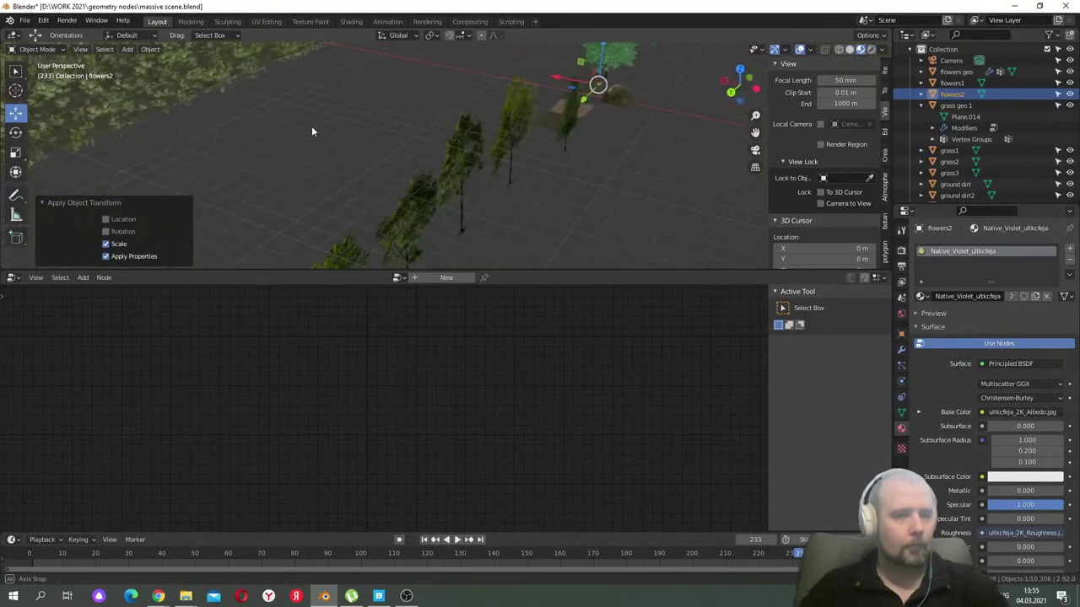
pyautogui.click(150, 49)
pyautogui.moveTo(198, 107)
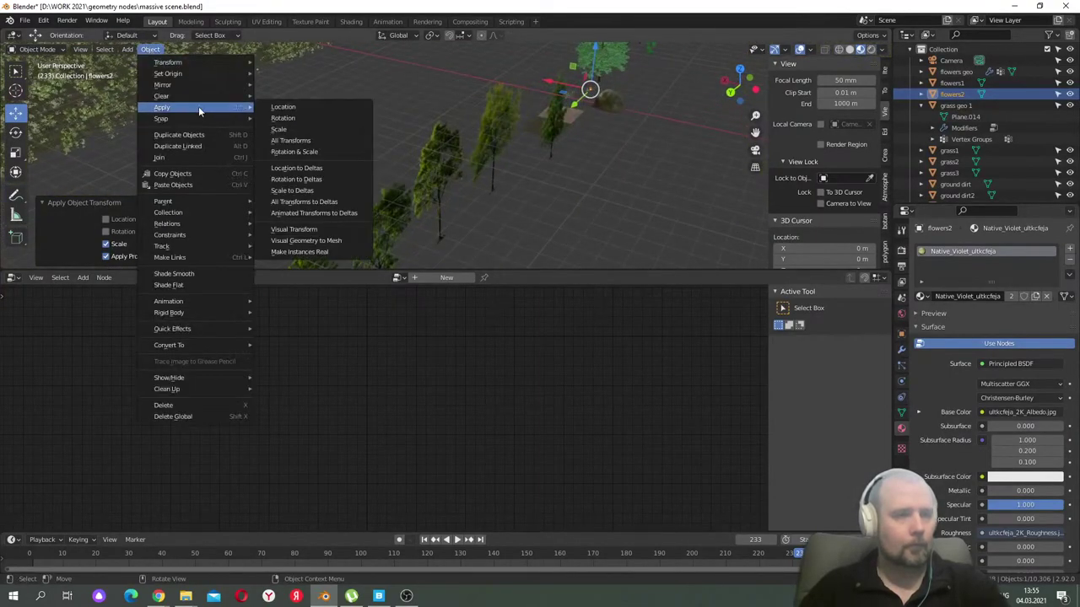
pyautogui.click(279, 116)
pyautogui.click(952, 83)
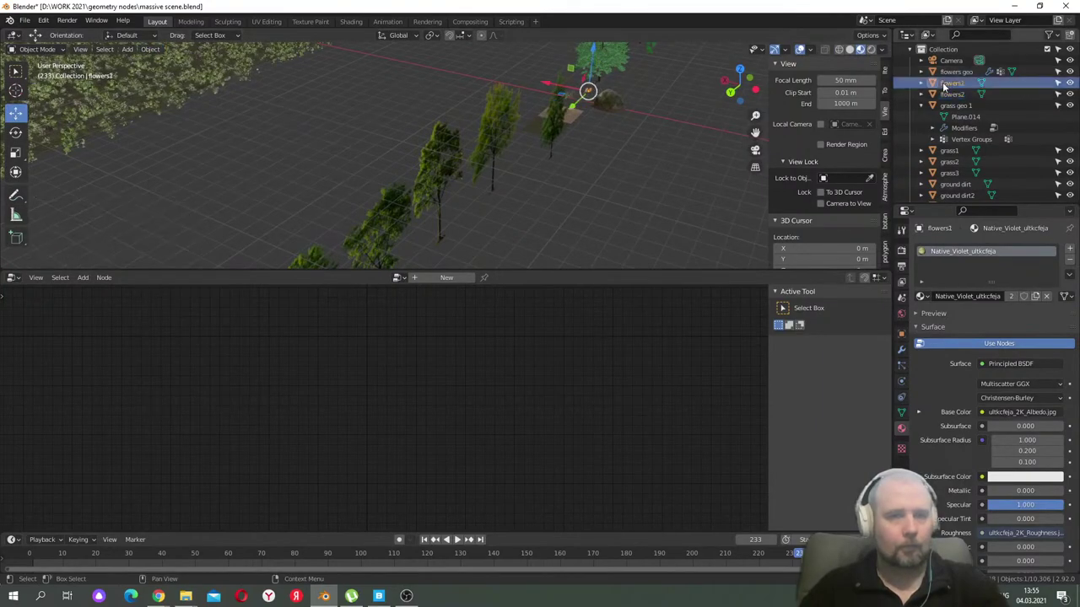
pyautogui.click(151, 49)
pyautogui.moveTo(183, 106)
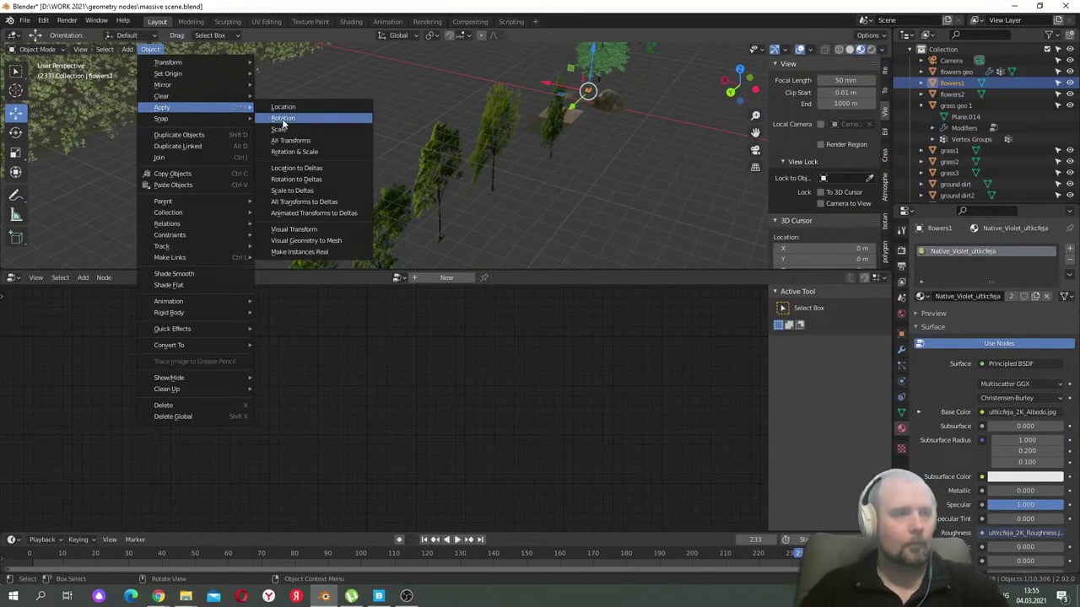
pyautogui.click(281, 119)
# - Set the density attribute to weight in both Point Distribute nodes of the flowers geo node tree
pyautogui.scroll(-3, 283, 120)
pyautogui.moveTo(283, 110); pyautogui.dragTo(432, 146, button='middle')
pyautogui.scroll(8, 408, 143)
pyautogui.scroll(-6, 410, 141)
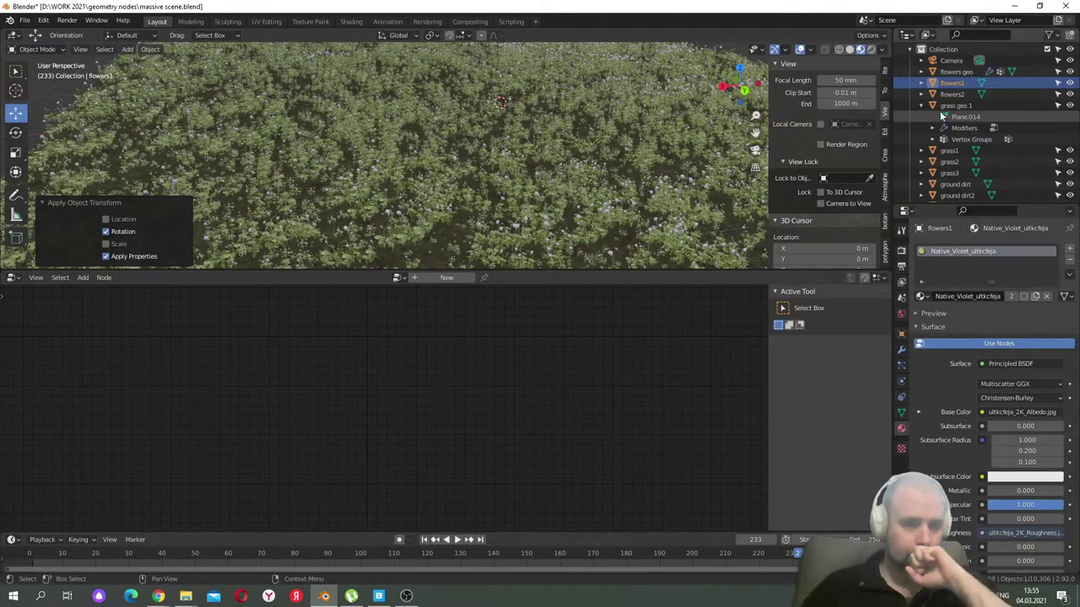
pyautogui.click(524, 197)
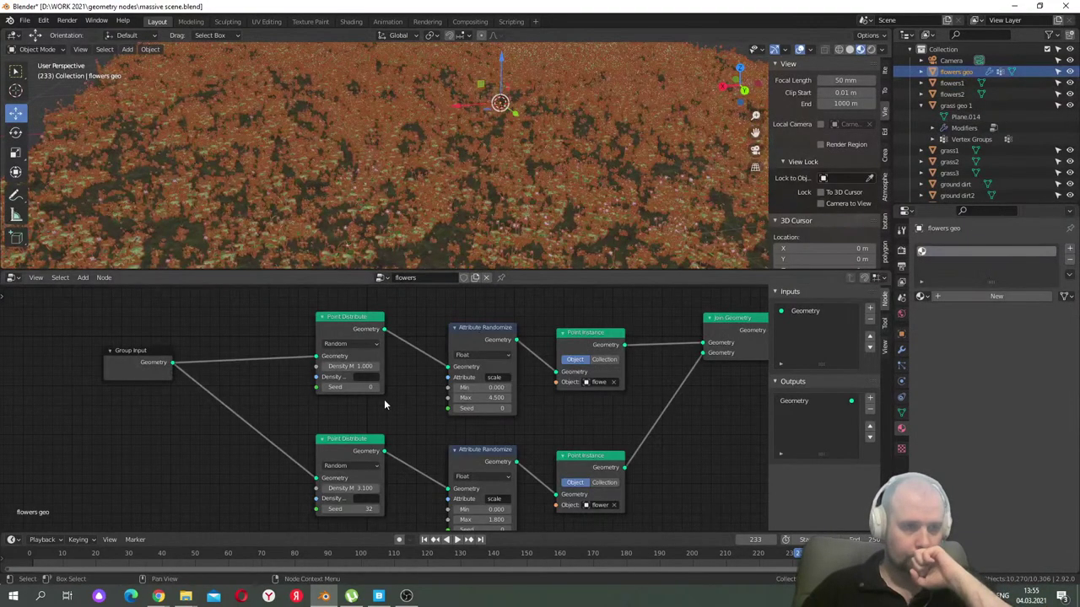
pyautogui.write('weight')
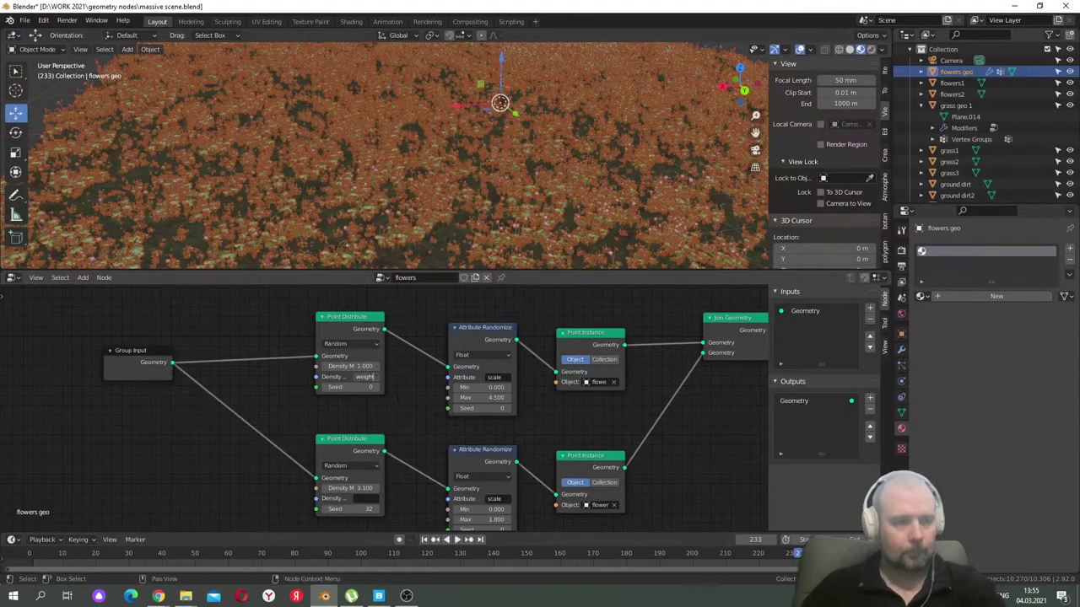
pyautogui.press('Return')
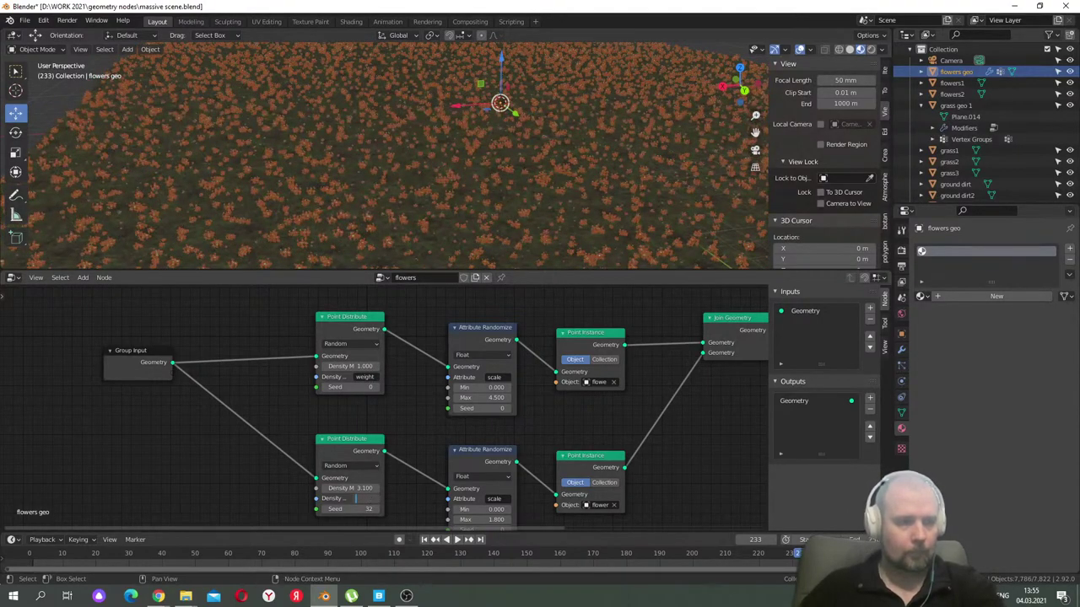
pyautogui.write('weight')
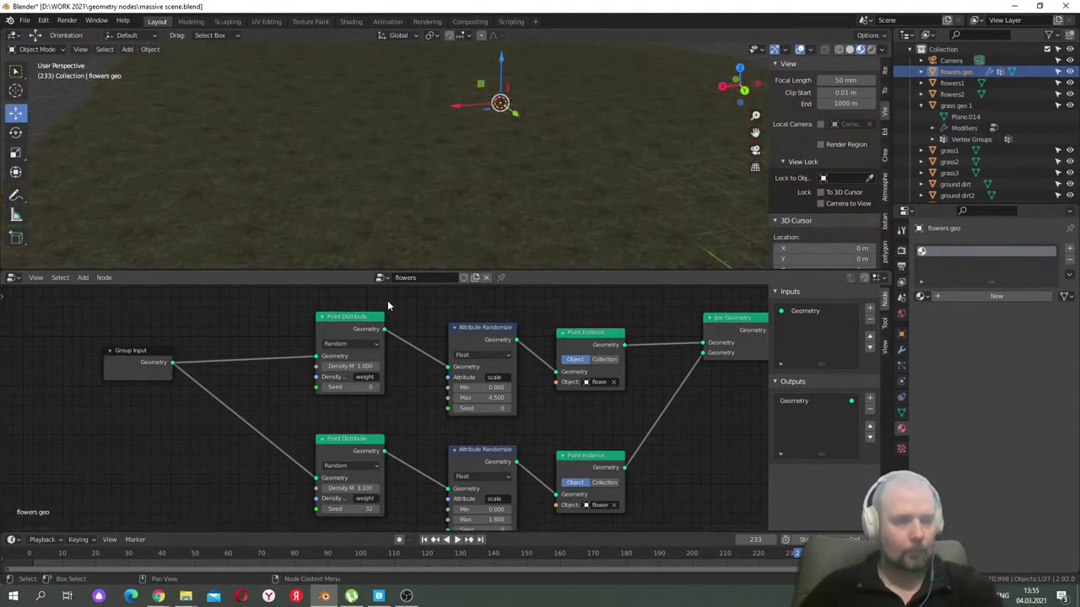
pyautogui.press('Home')
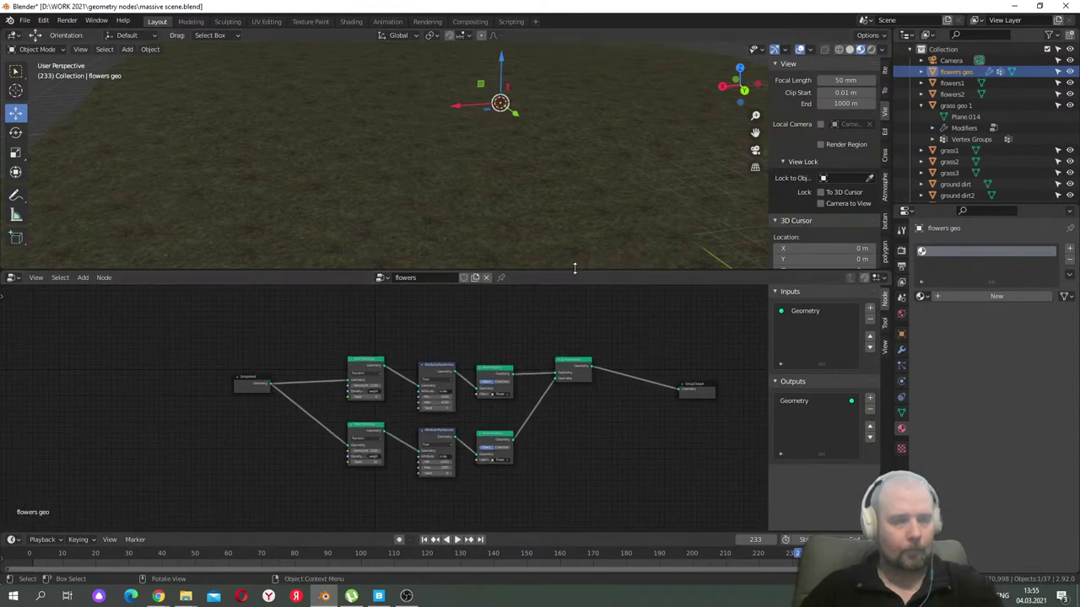
# - Enlarge the 3D viewport and examine the terrain and the nearby tree models from several angles and distances
pyautogui.moveTo(572, 278); pyautogui.dragTo(532, 400)
pyautogui.scroll(-6, 541, 268)
pyautogui.keyDown('shift'); pyautogui.moveTo(670, 253); pyautogui.dragTo(527, 274, button='middle'); pyautogui.keyUp('shift')
pyautogui.scroll(8, 478, 272)
pyautogui.scroll(6, 430, 258)
pyautogui.scroll(-3, 375, 248)
pyautogui.scroll(4, 375, 247)
pyautogui.scroll(-8, 375, 248)
pyautogui.scroll(-5, 414, 253)
pyautogui.hotkey('alt', 'a')
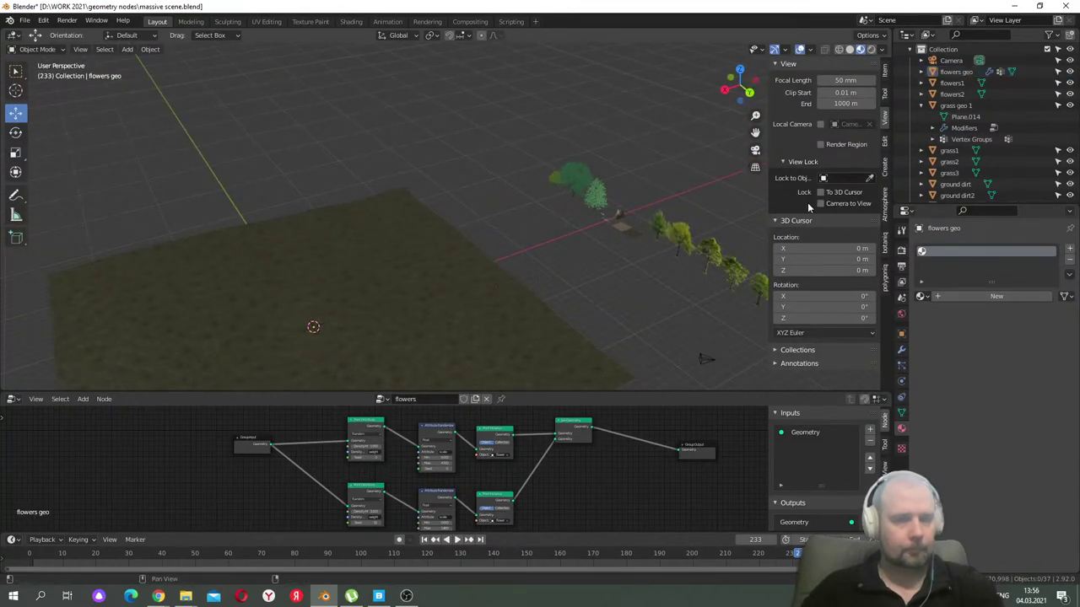
pyautogui.moveTo(601, 241); pyautogui.dragTo(477, 249, button='middle')
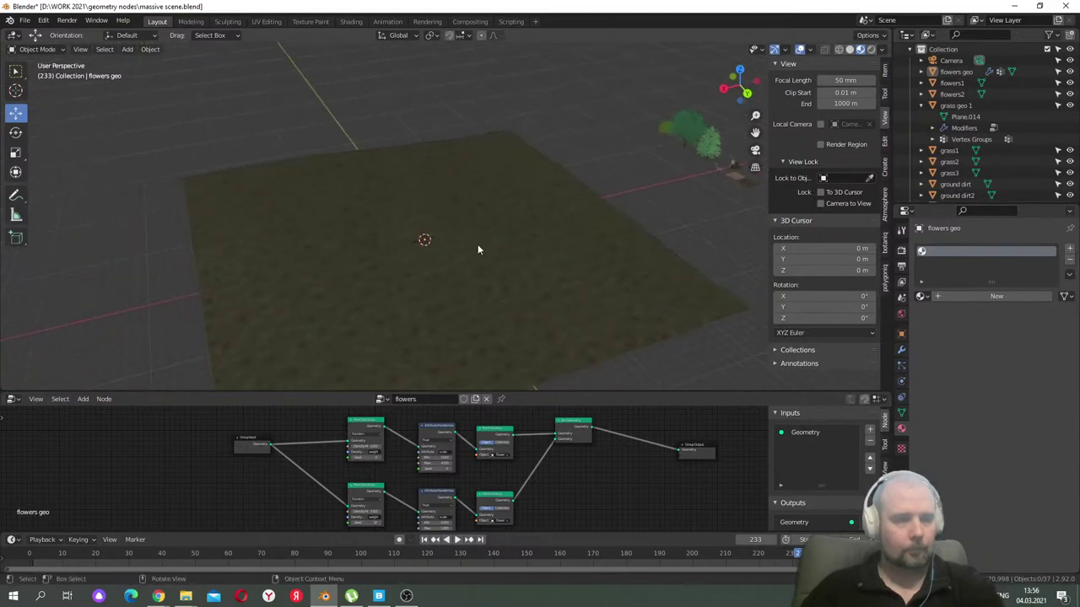
# - Duplicate the flowers geo object in place and rename the copy trees 1 geo
pyautogui.click(956, 72)
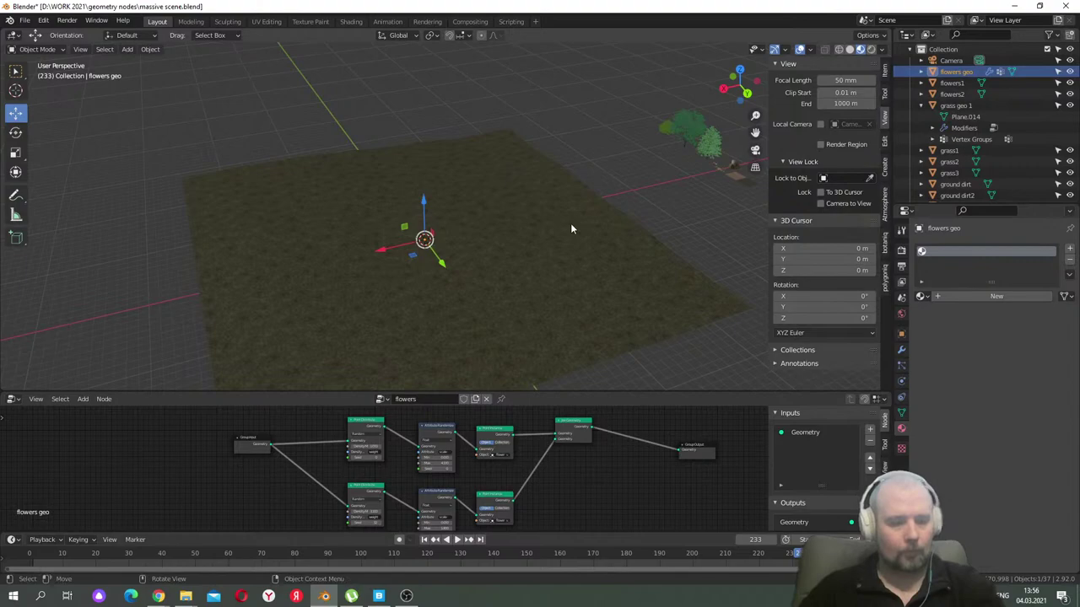
pyautogui.hotkey('shift', 'd')
pyautogui.rightClick(586, 192)
pyautogui.moveTo(554, 198)
pyautogui.mouseDown(button='middle')
pyautogui.moveTo(554, 180)
pyautogui.moveTo(554, 195)
pyautogui.mouseUp(button='middle')
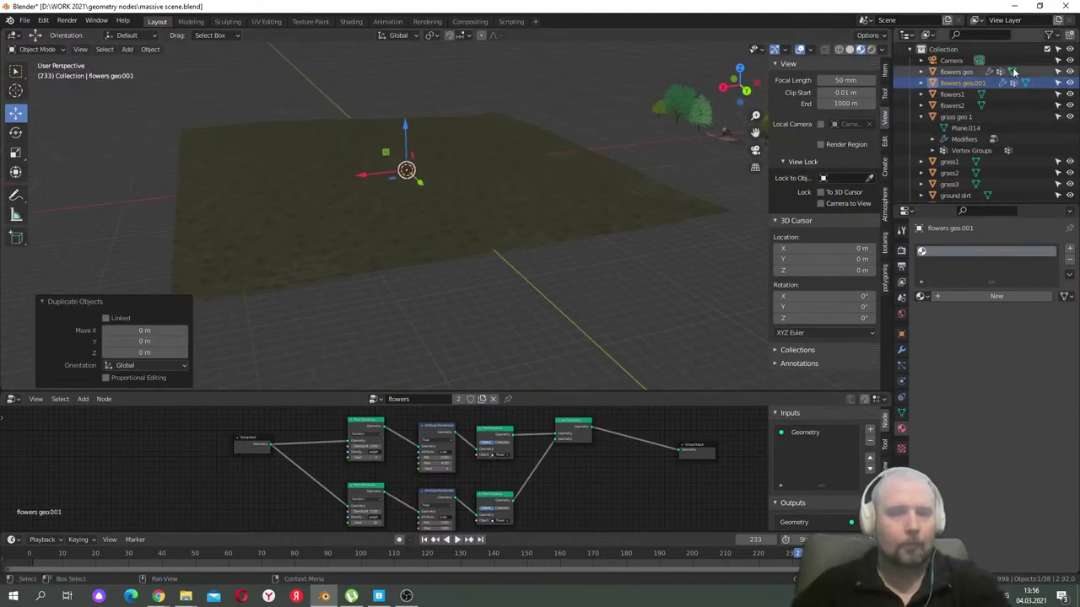
pyautogui.scroll(1, 1012, 76)
pyautogui.doubleClick(963, 92)
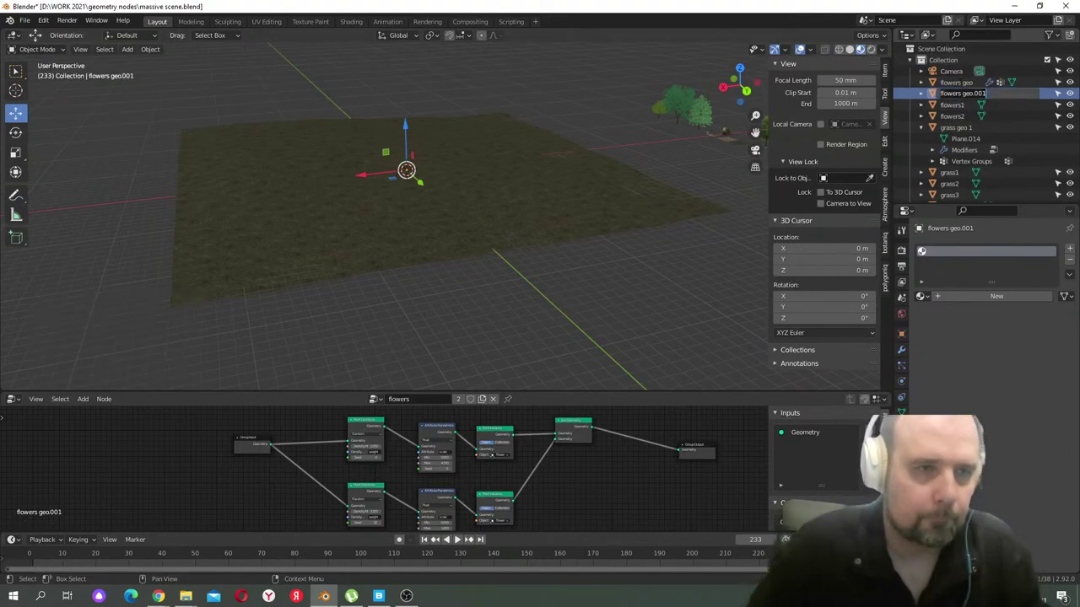
pyautogui.write('trees 1 ge')
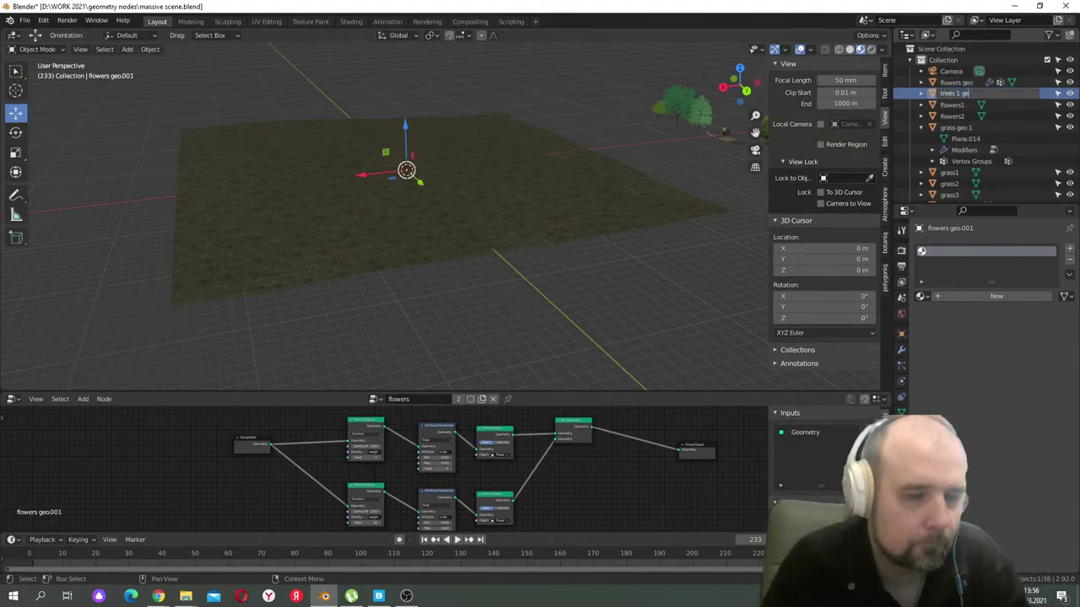
pyautogui.write('o')
pyautogui.press('Return')
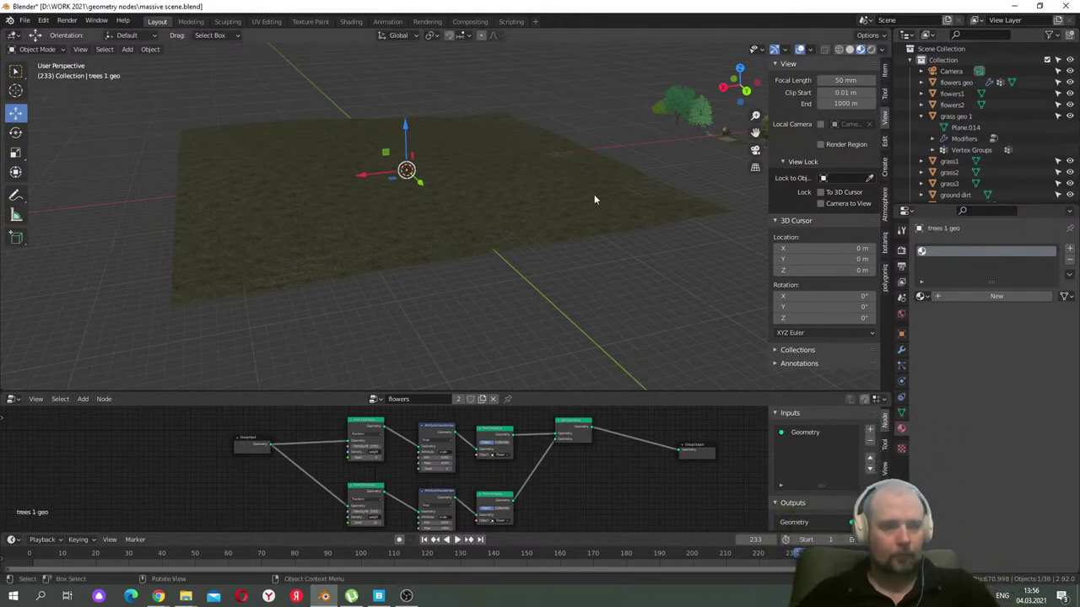
# - Create a new node tree named trees1 for trees 1 geo and replace its default nodes with a copy of the flowers nodes
pyautogui.moveTo(557, 392); pyautogui.dragTo(590, 268)
pyautogui.moveTo(721, 321); pyautogui.dragTo(151, 503)
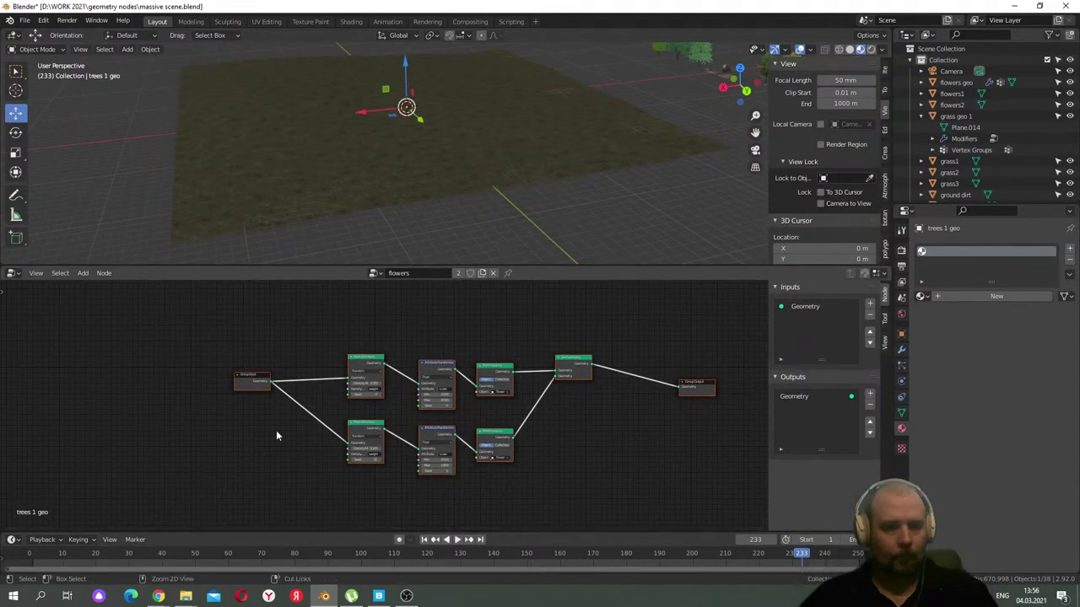
pyautogui.click(481, 273)
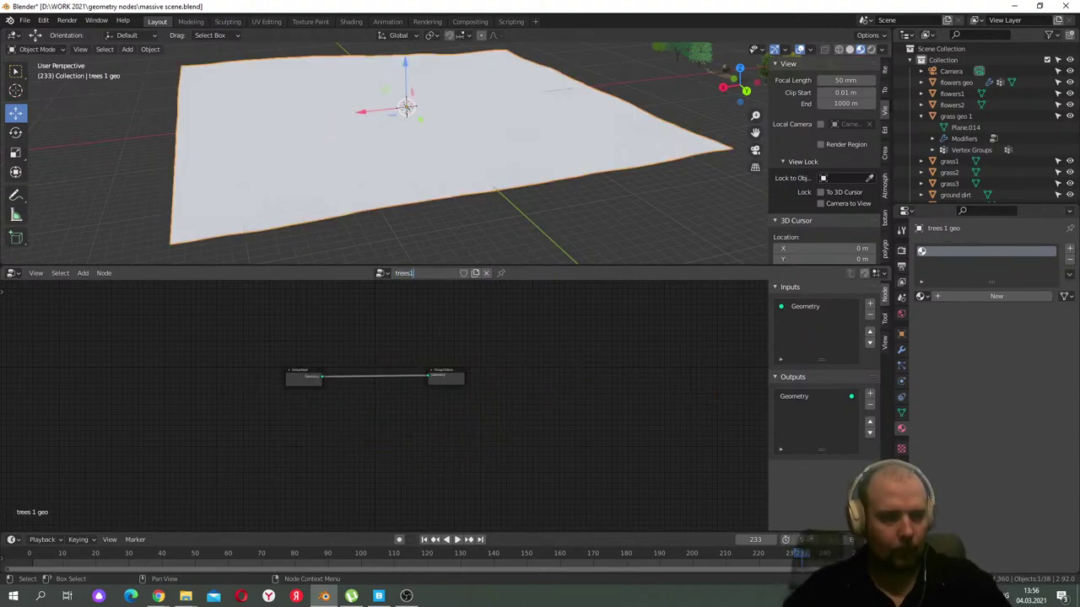
pyautogui.press('Return')
pyautogui.moveTo(522, 347); pyautogui.dragTo(169, 439)
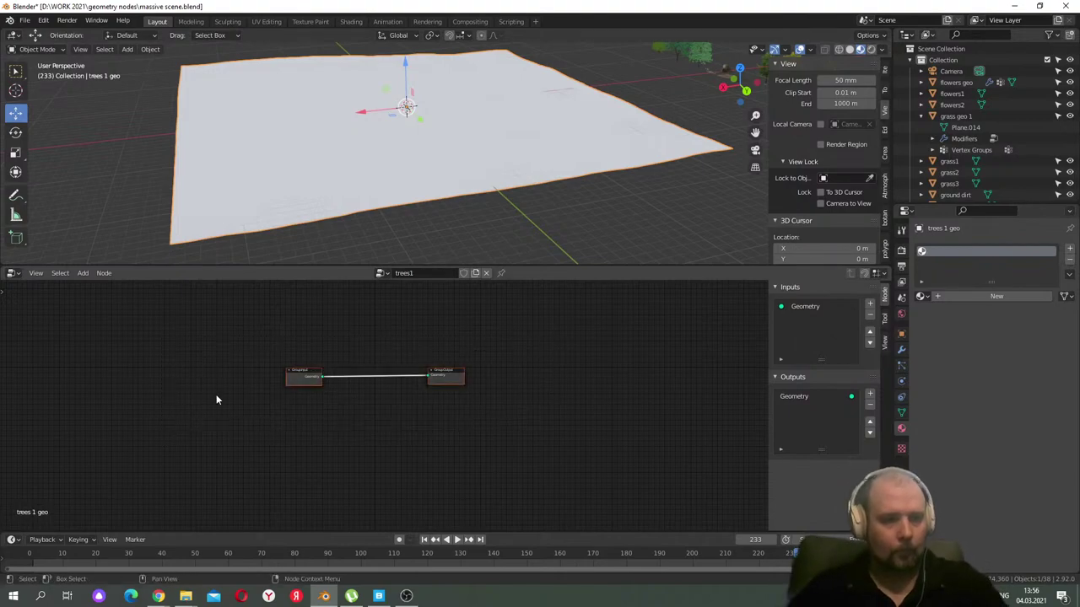
pyautogui.press('x')
pyautogui.hotkey('ctrl', 'v')
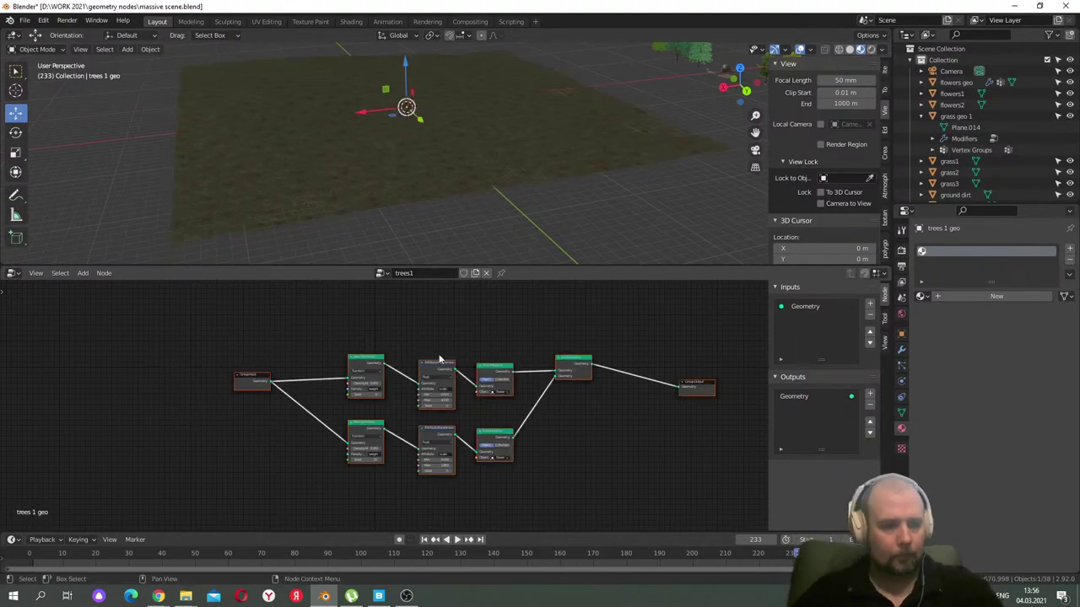
# - Delete the second scatter branch with its Point Distribute, Attribute Randomize and Point Instance nodes from the trees1 tree
pyautogui.scroll(2, 494, 395)
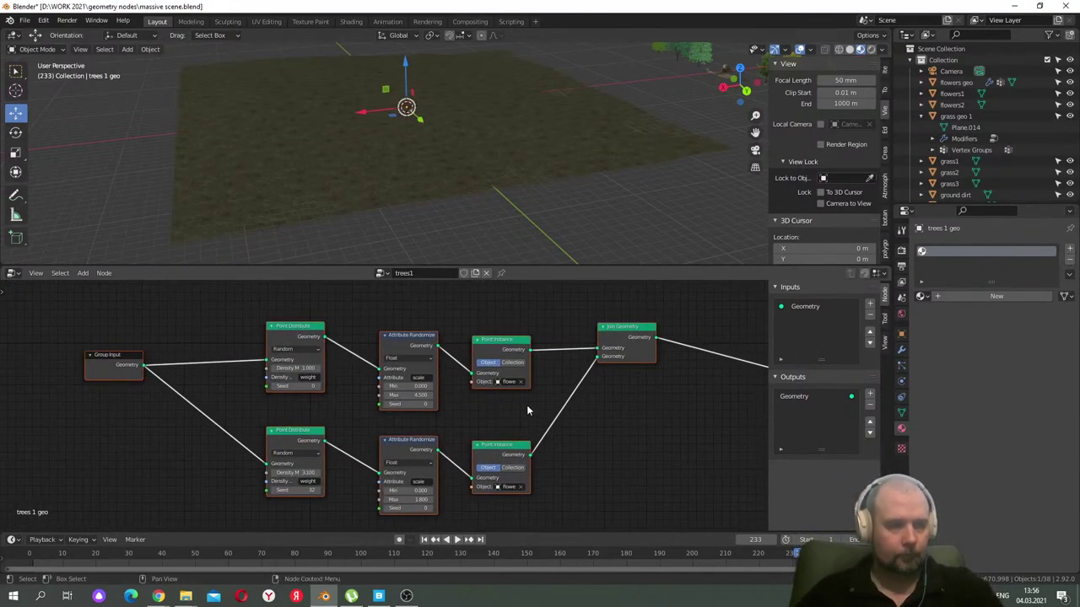
pyautogui.click(524, 402)
pyautogui.click(512, 340)
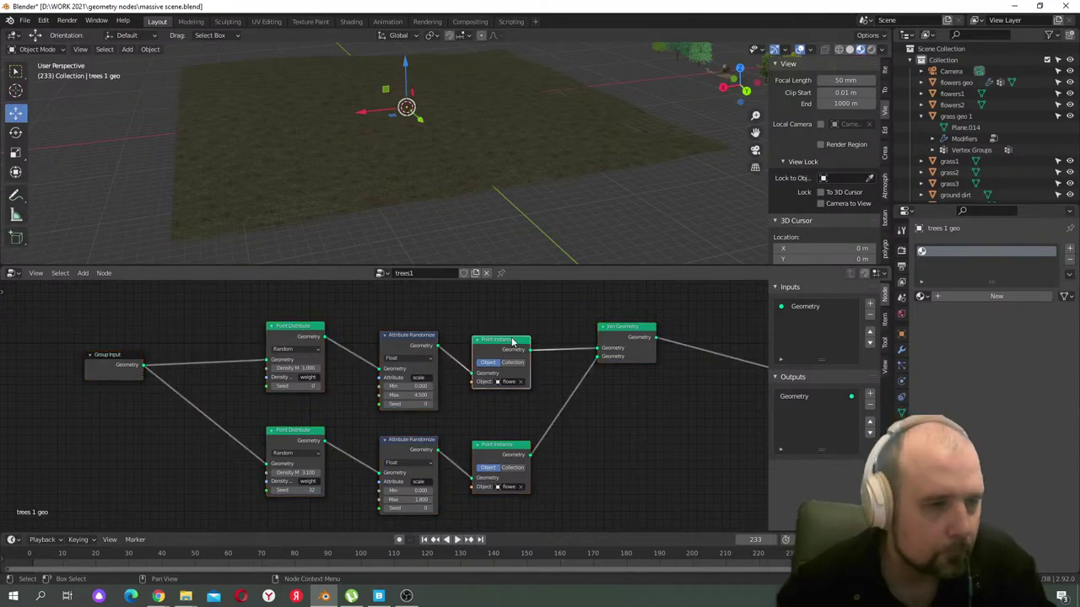
pyautogui.moveTo(241, 414); pyautogui.dragTo(566, 527)
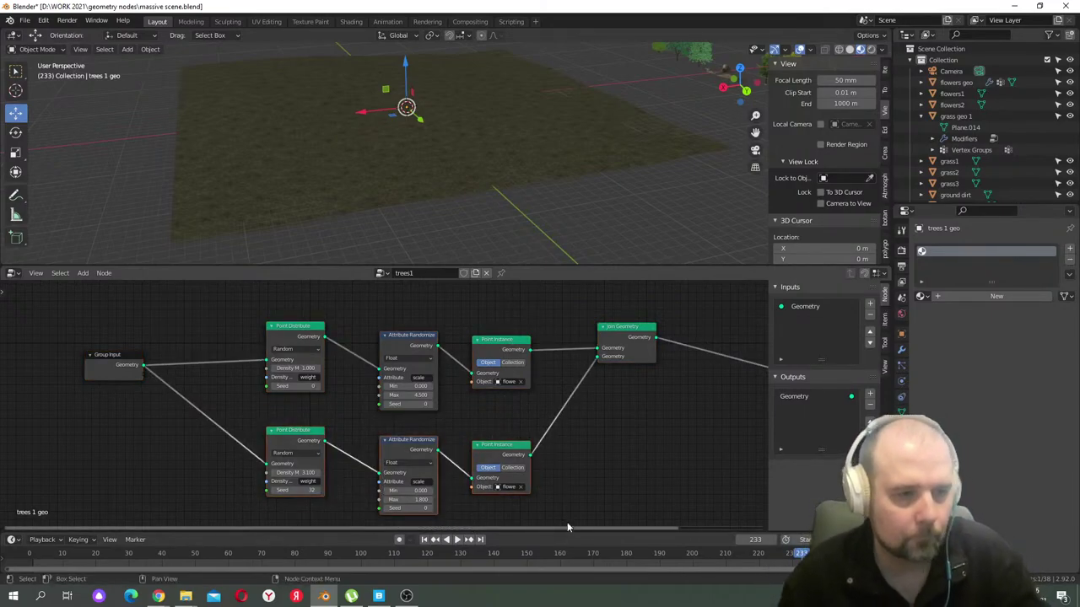
pyautogui.press('x')
# - Remove the Join Geometry and Point Instance nodes, keeping Attribute Randomize linked to the Group Output
pyautogui.moveTo(706, 436); pyautogui.dragTo(616, 435, button='middle')
pyautogui.moveTo(486, 314); pyautogui.dragTo(574, 396)
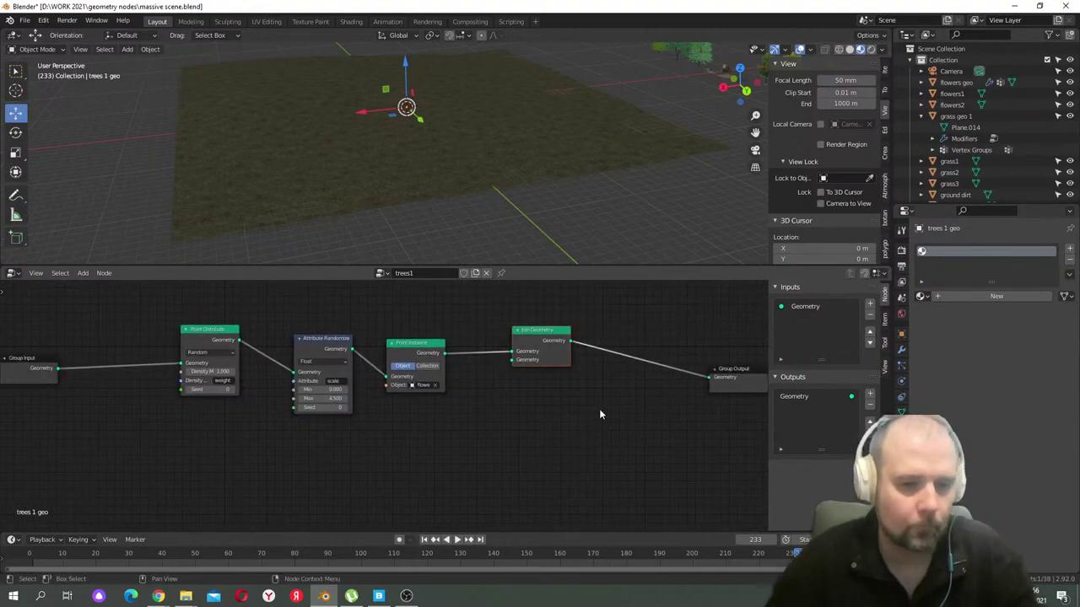
pyautogui.hotkey('ctrl', 'x')
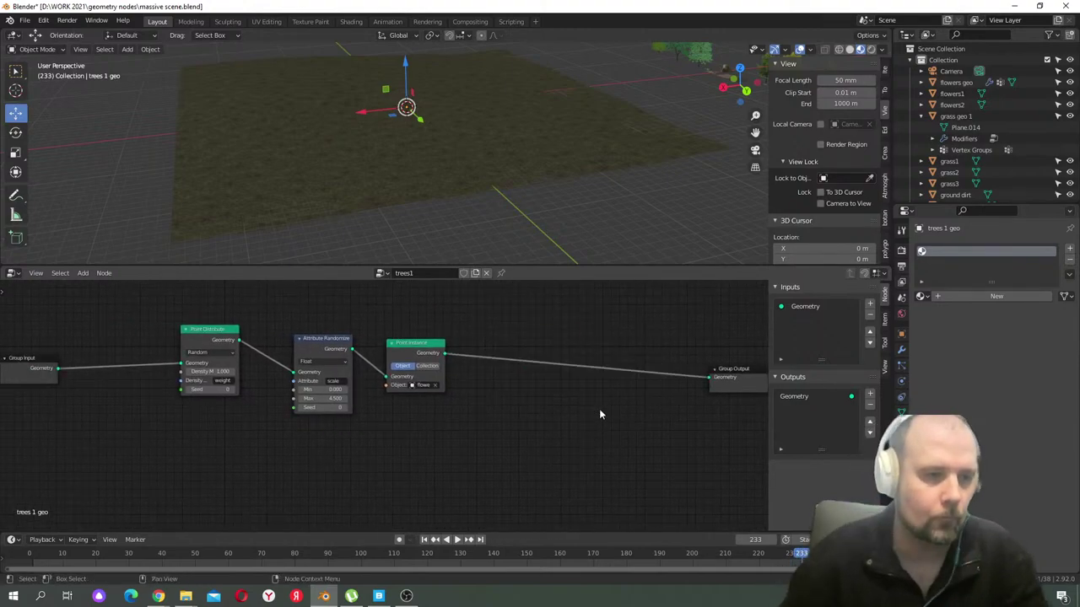
pyautogui.click(424, 346)
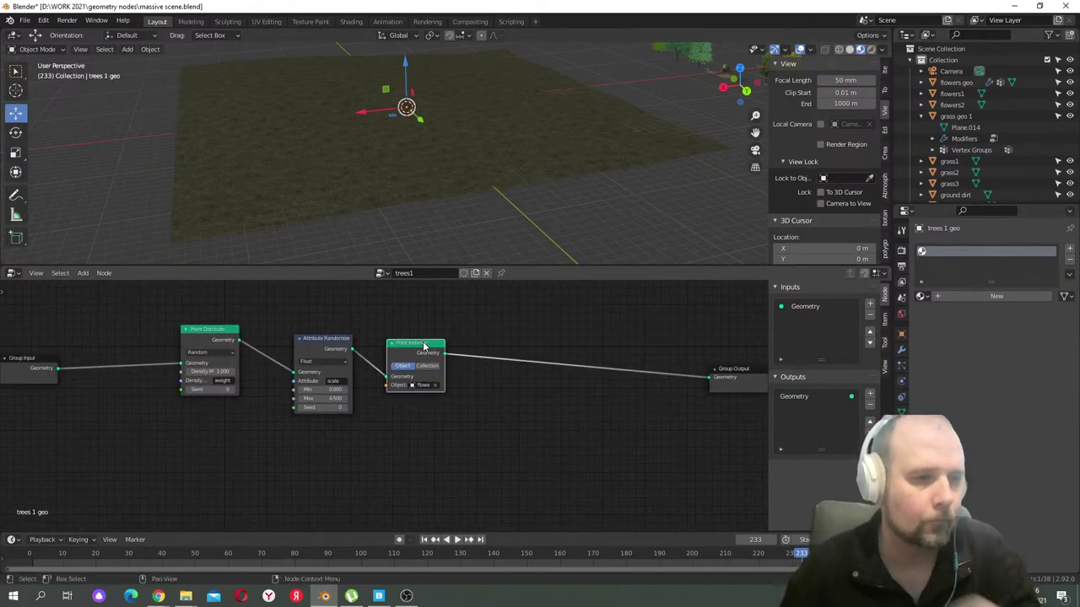
pyautogui.hotkey('ctrl', 'x')
# - Clear the density attribute in the Point Distribute node of trees1 and examine the scattered points on the terrain
pyautogui.scroll(-2, 434, 141)
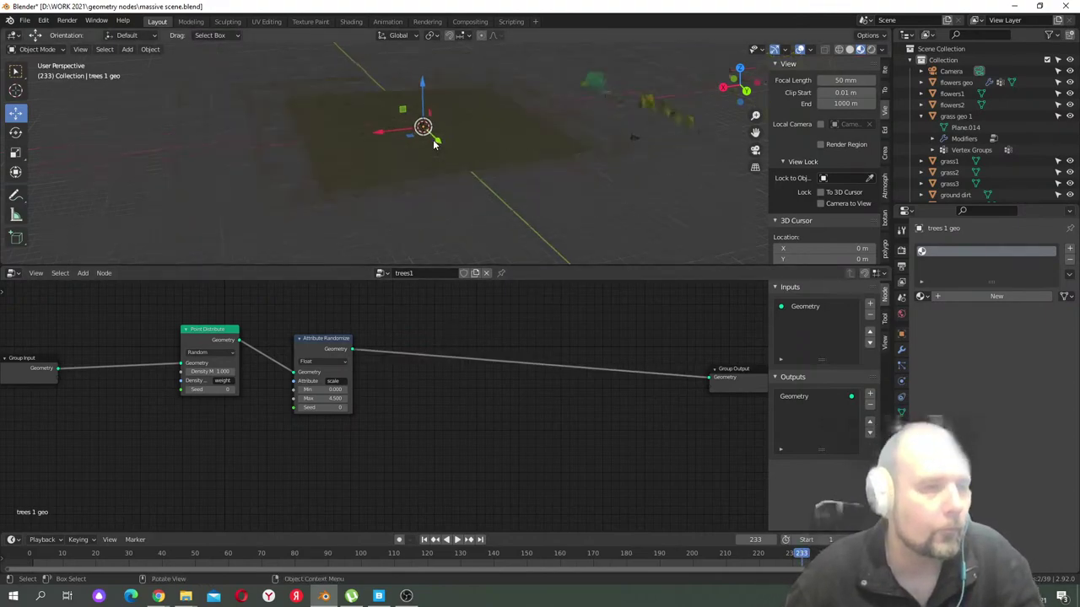
pyautogui.scroll(5, 437, 152)
pyautogui.scroll(-4, 437, 152)
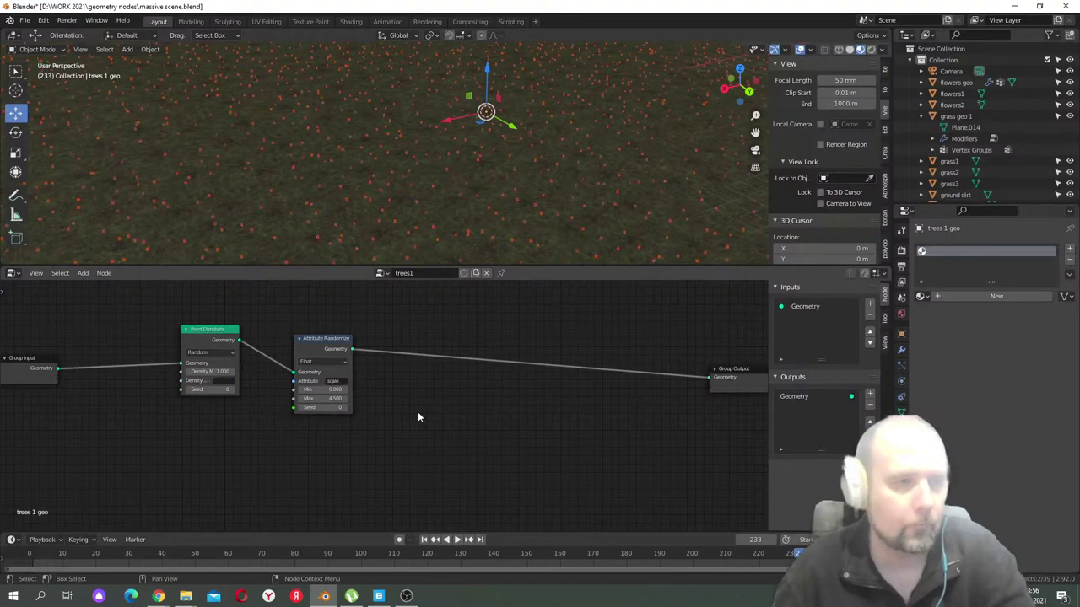
pyautogui.scroll(-4, 442, 129)
pyautogui.moveTo(442, 129); pyautogui.dragTo(470, 128, button='middle')
pyautogui.moveTo(436, 269); pyautogui.dragTo(435, 382)
pyautogui.scroll(5, 509, 269)
pyautogui.scroll(-5, 454, 328)
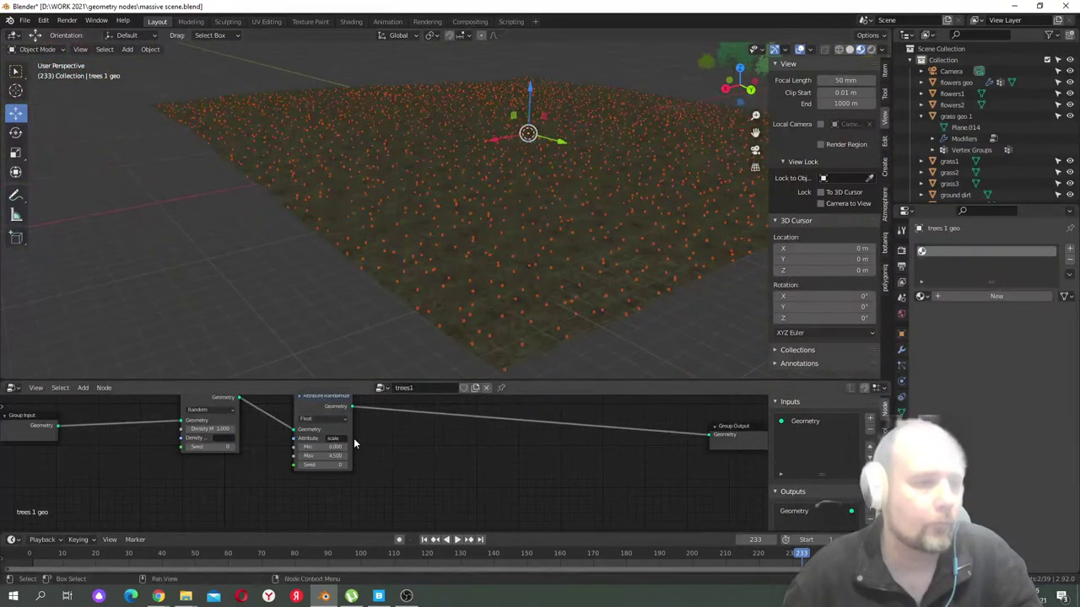
# - Set the Density Max of the trees1 Point Distribute node to 0.1
pyautogui.scroll(-3, 371, 449)
pyautogui.moveTo(385, 455); pyautogui.dragTo(511, 469, button='middle')
pyautogui.scroll(7, 435, 476)
pyautogui.click(405, 430)
pyautogui.write('.1')
pyautogui.press('Return')
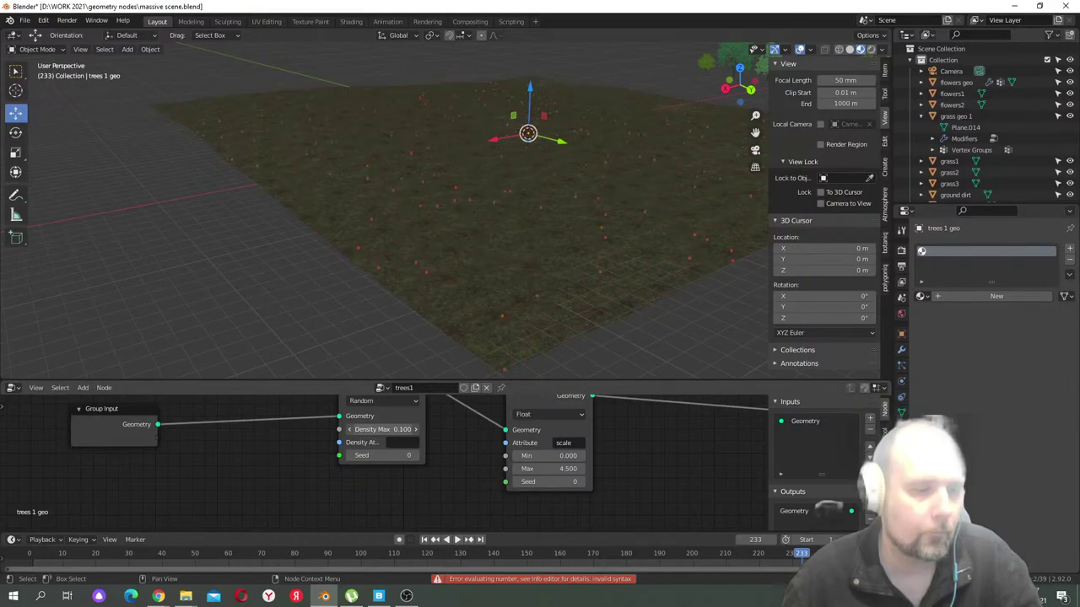
# - Deselect the scatter object and lower the Point Distribute node's Density Max to 0.03
pyautogui.click(674, 347)
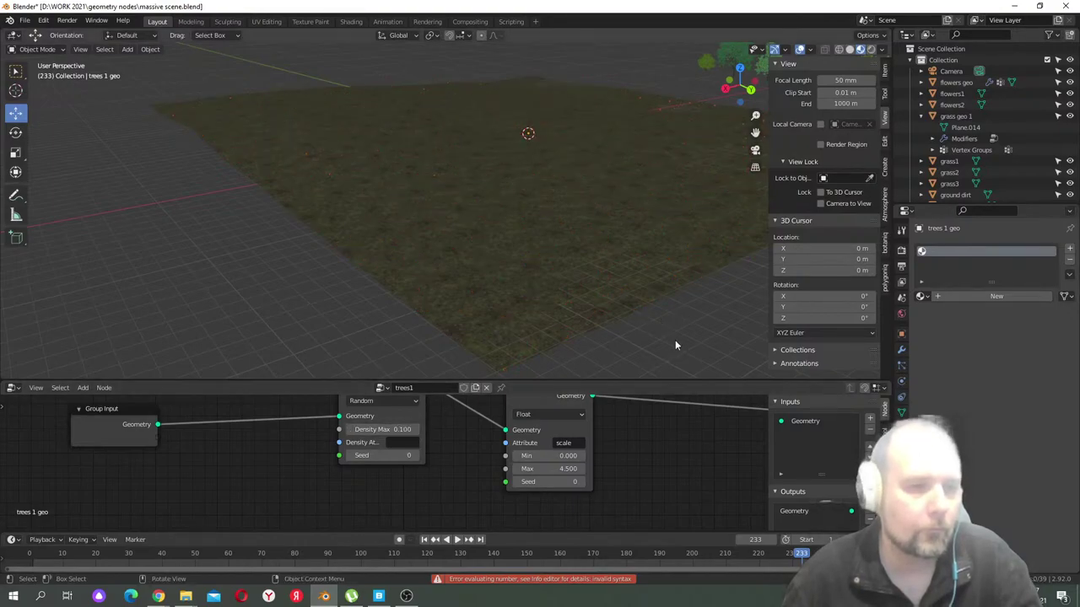
pyautogui.moveTo(671, 291); pyautogui.dragTo(472, 371, button='middle')
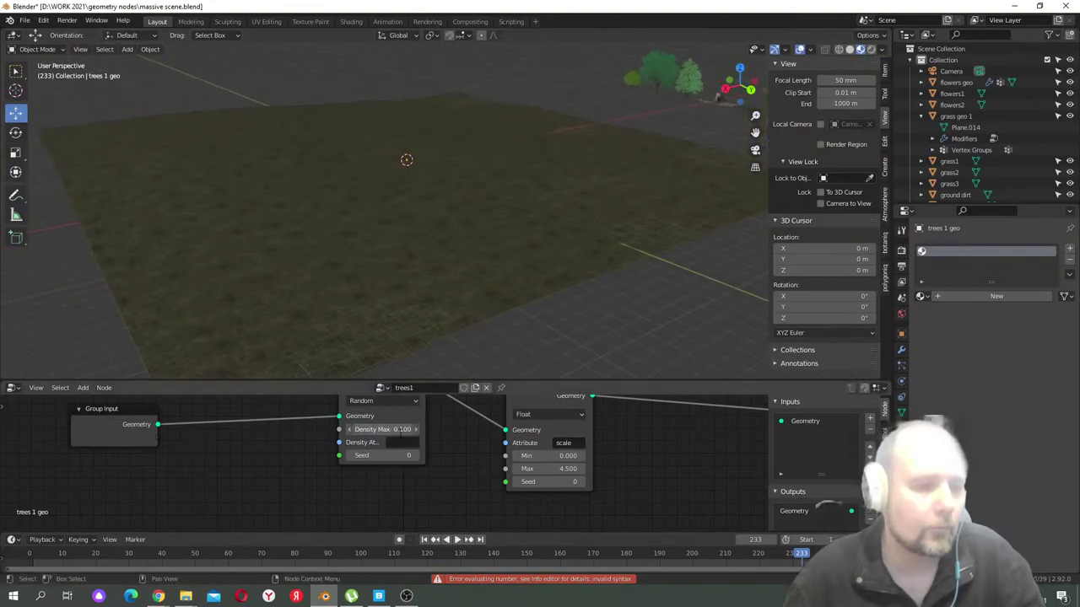
pyautogui.write('03')
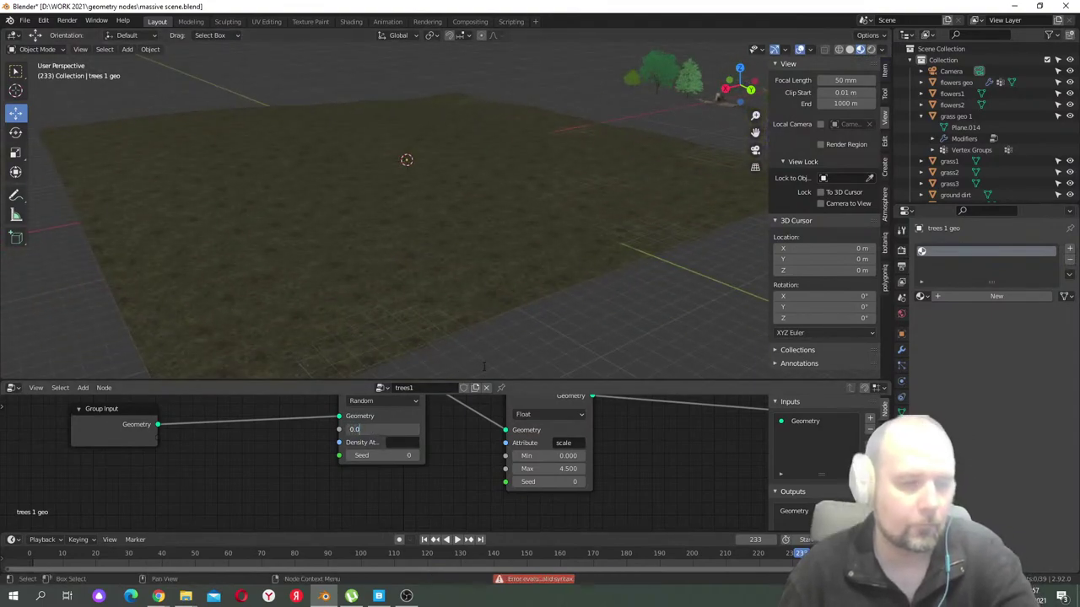
pyautogui.press('Return')
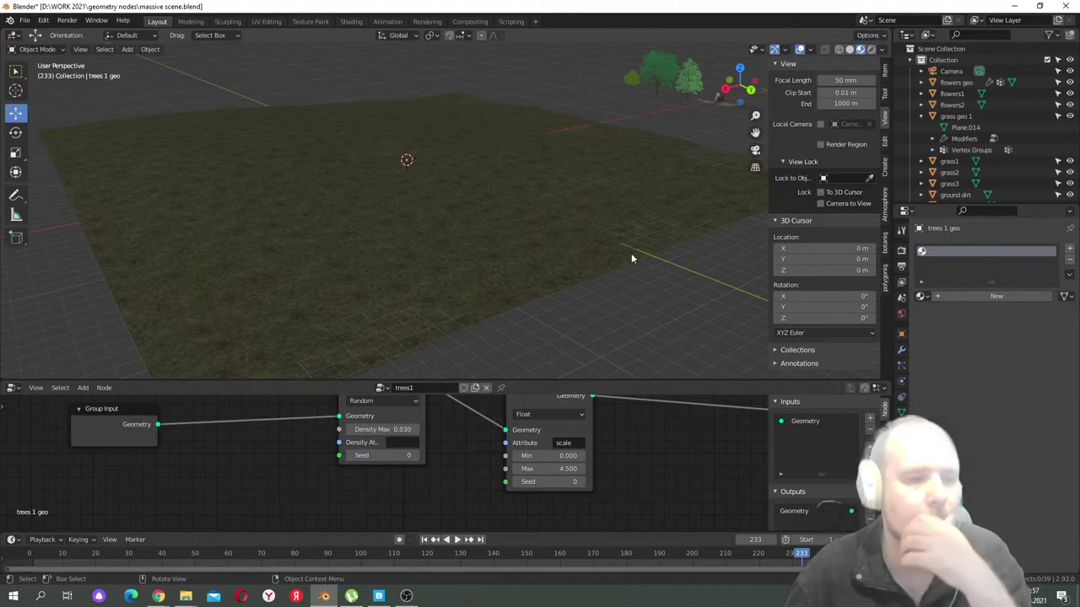
# - Try to apply the scale and rotation of the Citrus-limon tree object beside the terrain
pyautogui.scroll(-1, 675, 434)
pyautogui.moveTo(674, 434); pyautogui.dragTo(521, 450, button='middle')
pyautogui.moveTo(571, 378); pyautogui.dragTo(573, 361)
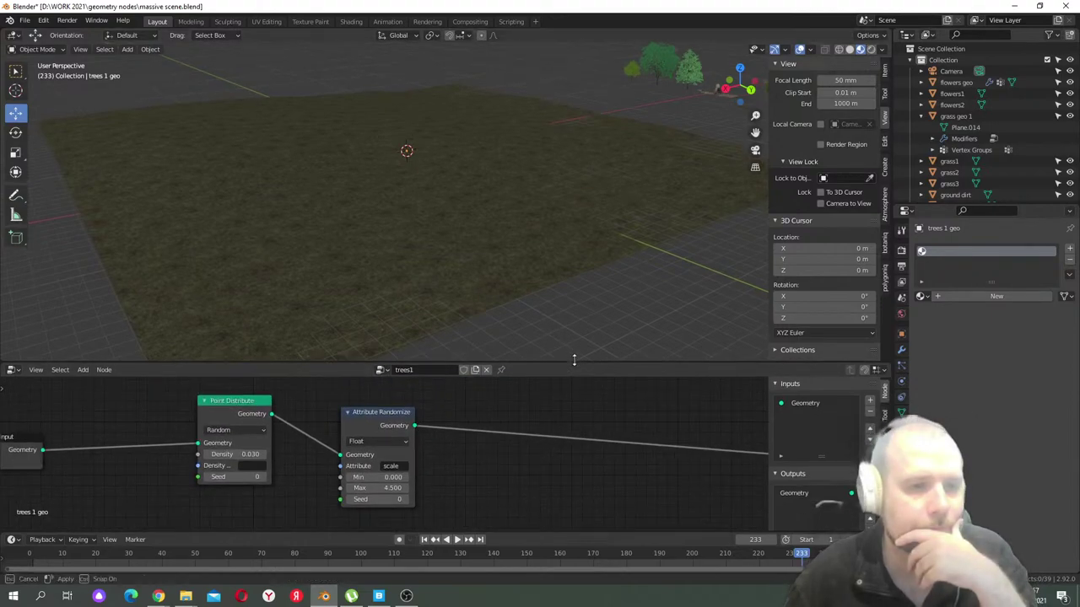
pyautogui.click(633, 73)
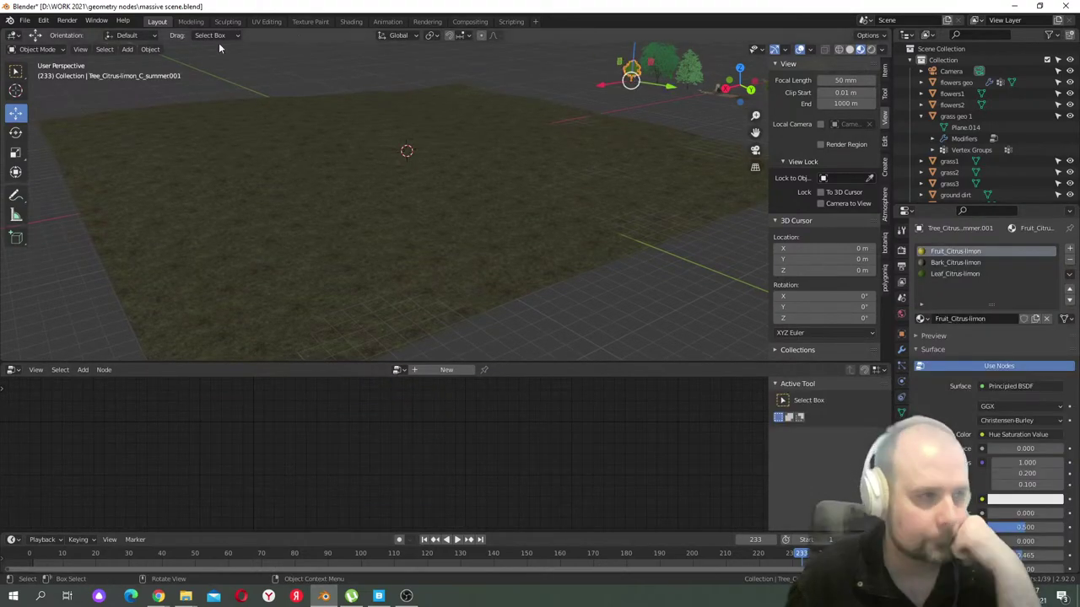
pyautogui.click(151, 49)
pyautogui.moveTo(194, 108)
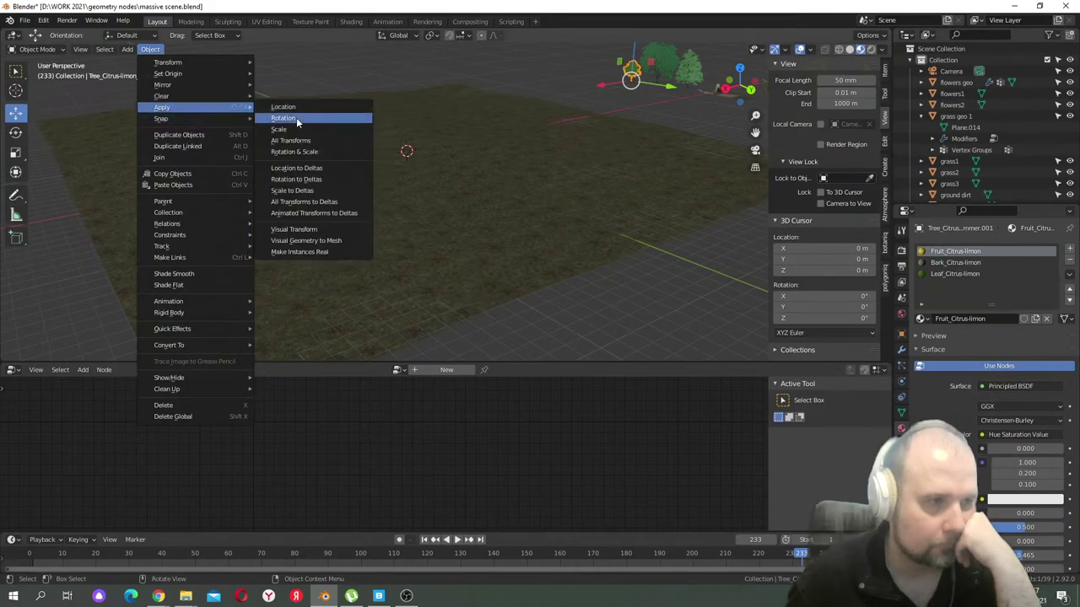
pyautogui.click(301, 133)
pyautogui.click(150, 49)
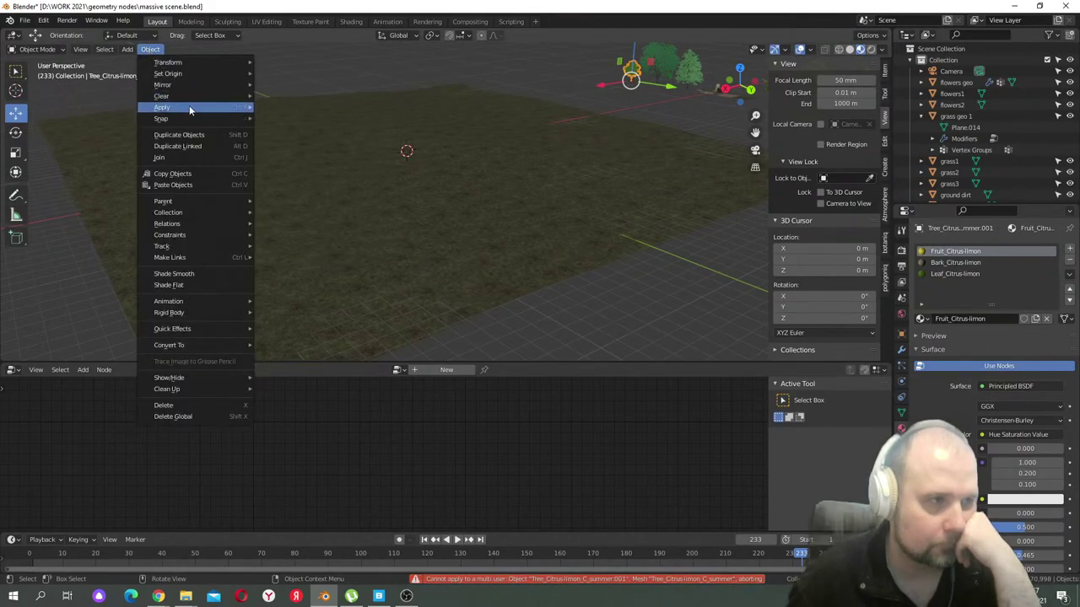
pyautogui.click(291, 118)
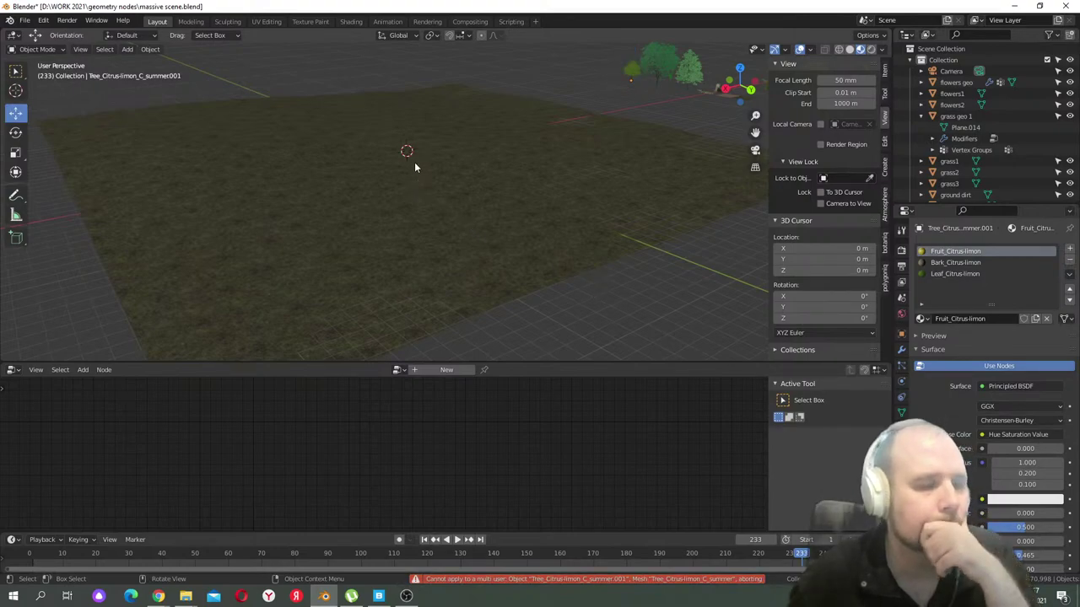
# - Insert a Point Instance node between Attribute Randomize and Group Output in the trees1 node tree of the trees 1 geo object
pyautogui.click(962, 117)
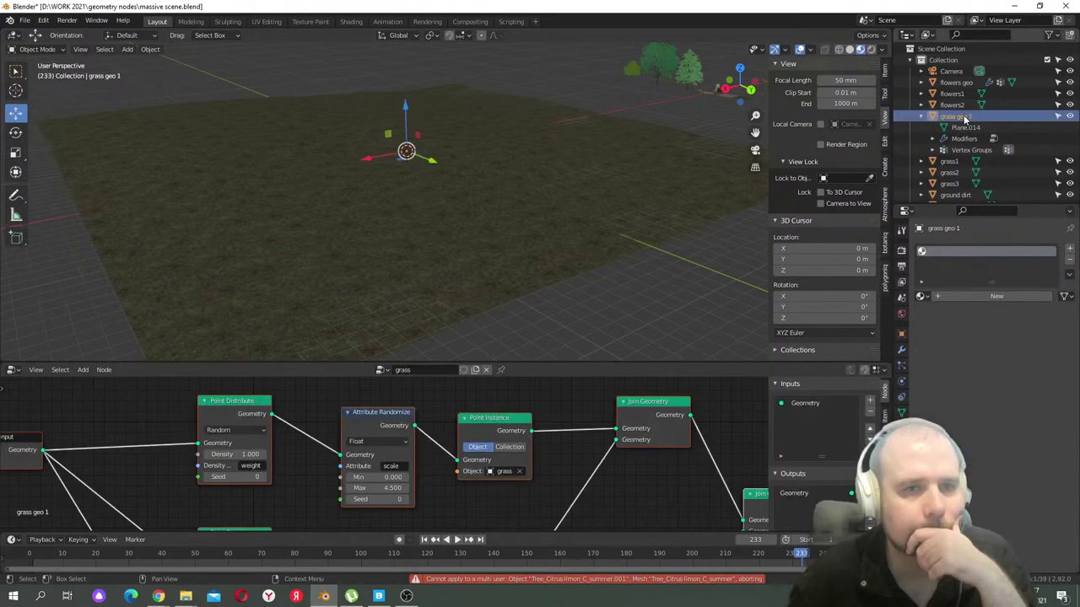
pyautogui.click(921, 115)
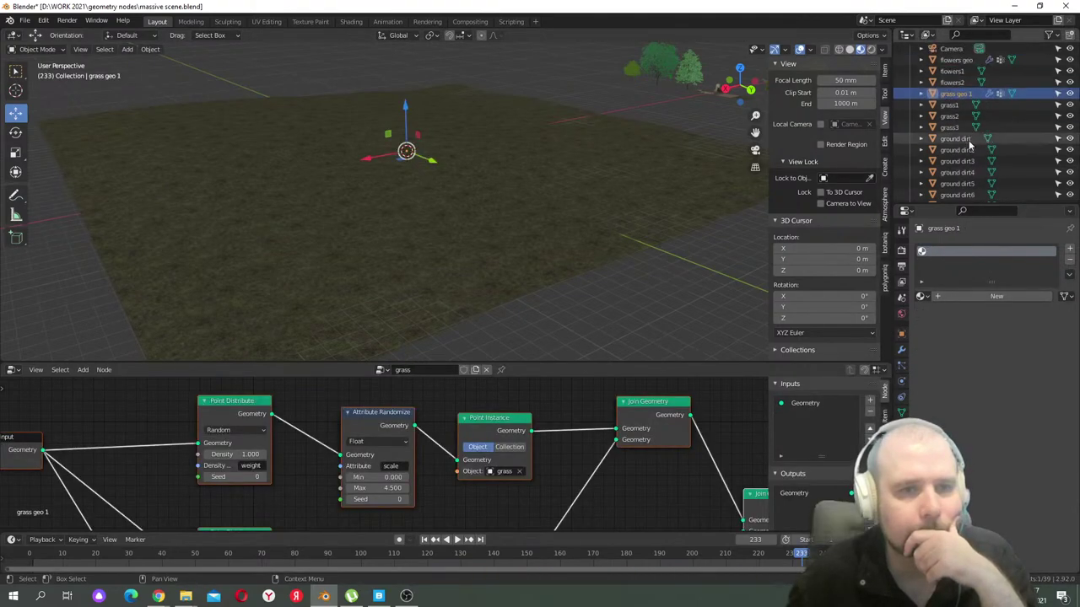
pyautogui.scroll(-8, 970, 149)
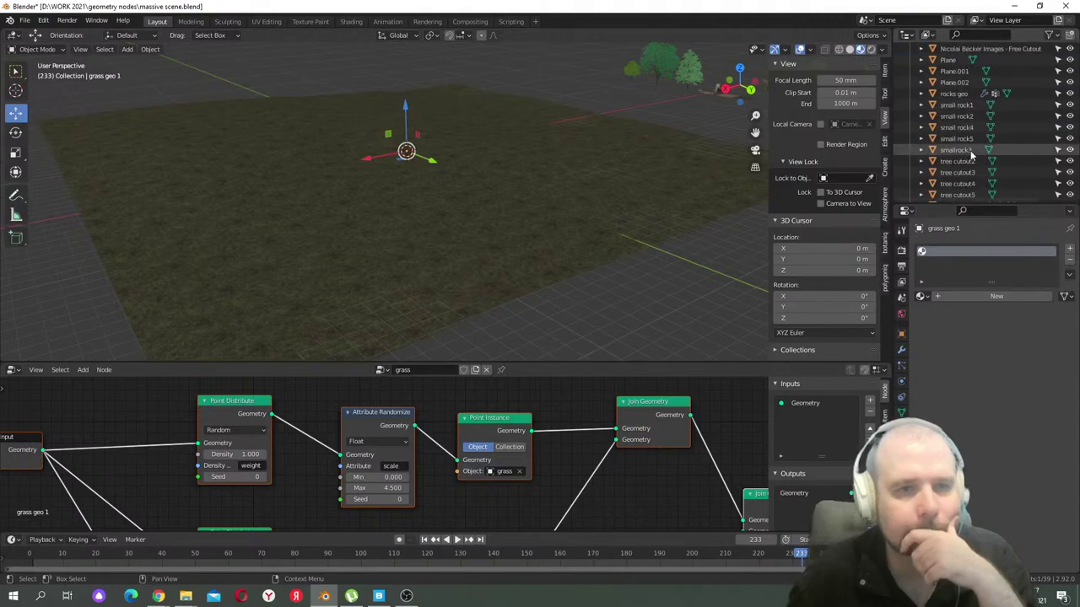
pyautogui.scroll(-1, 972, 144)
pyautogui.click(969, 139)
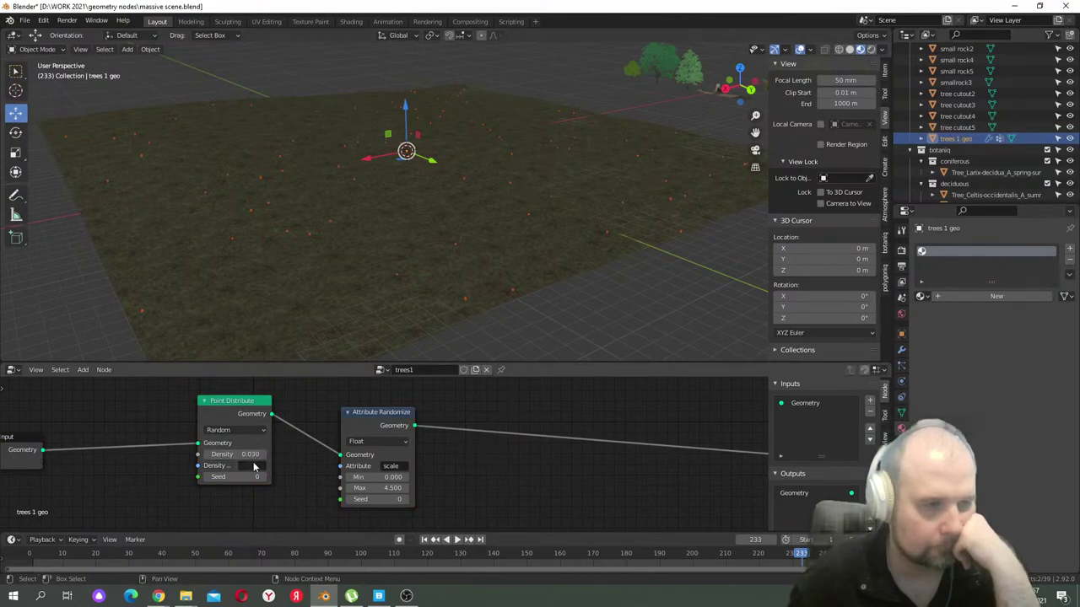
pyautogui.moveTo(539, 458); pyautogui.dragTo(384, 470, button='middle')
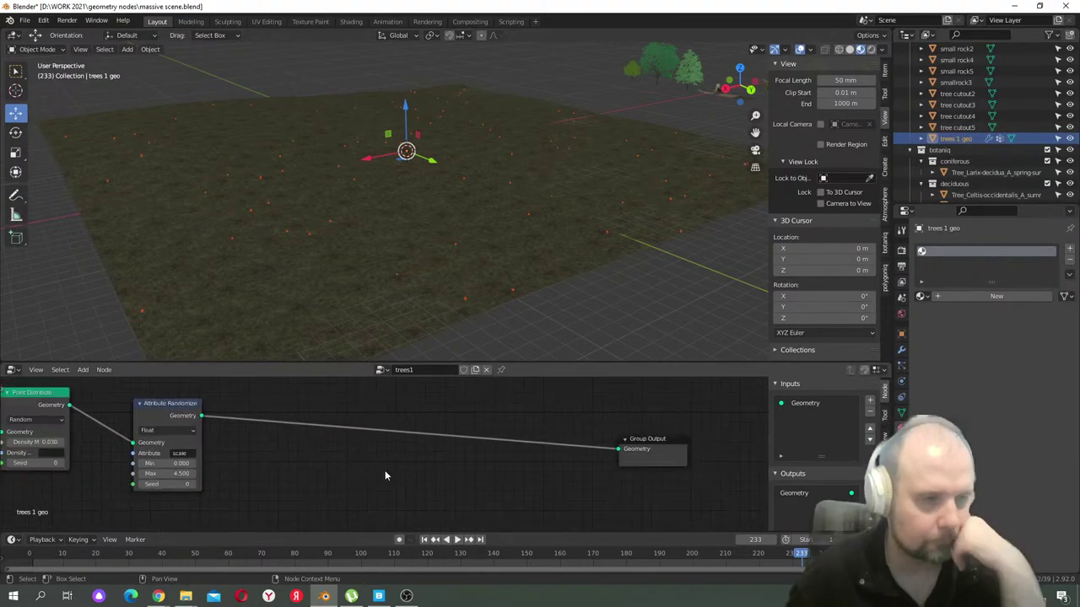
pyautogui.hotkey('shift', 'a')
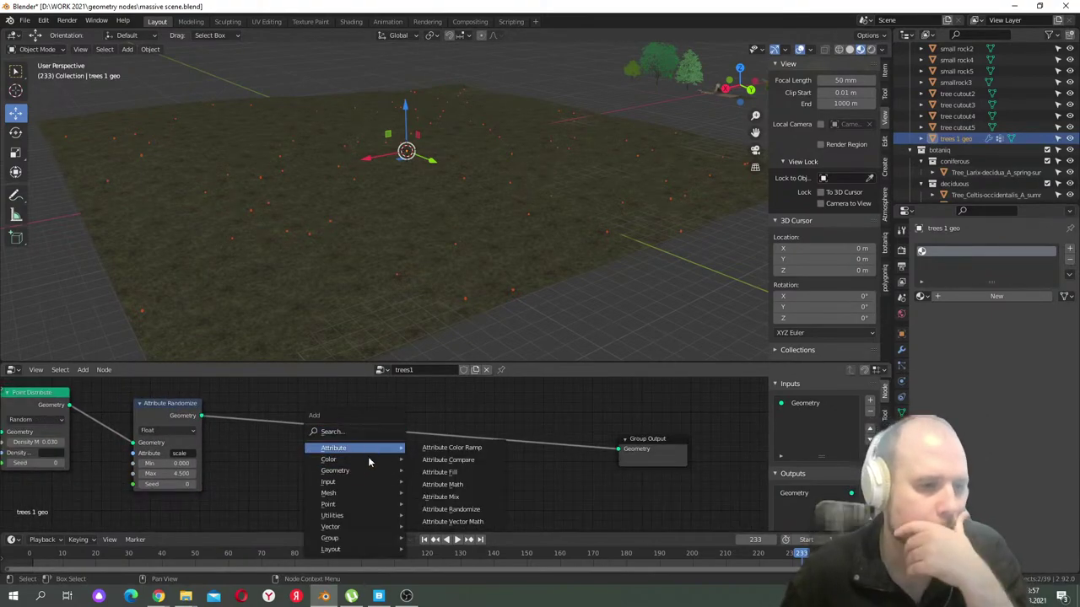
pyautogui.moveTo(381, 505)
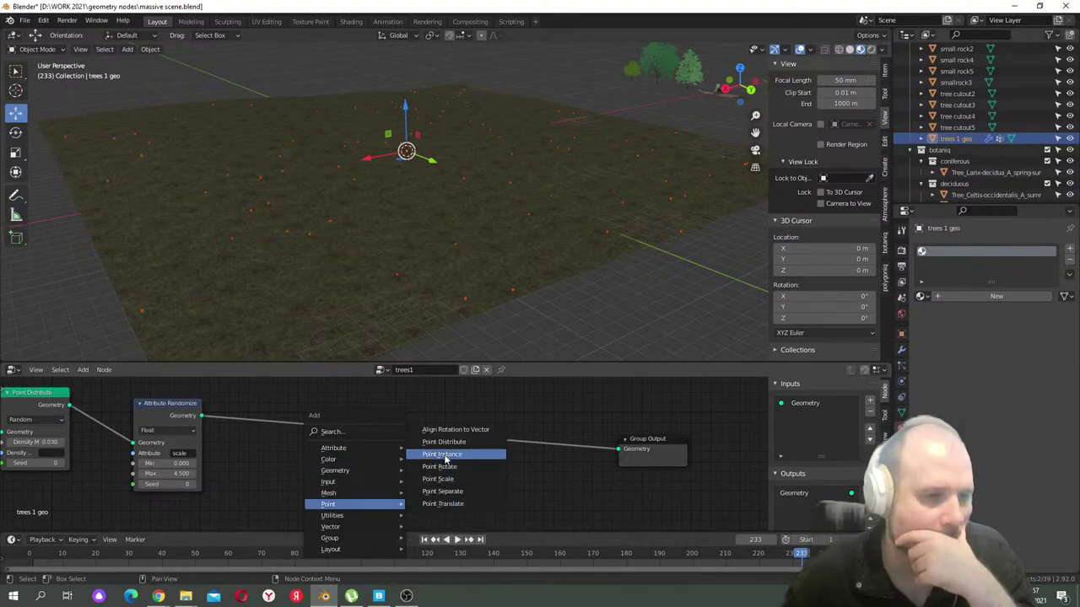
pyautogui.click(463, 456)
pyautogui.click(399, 457)
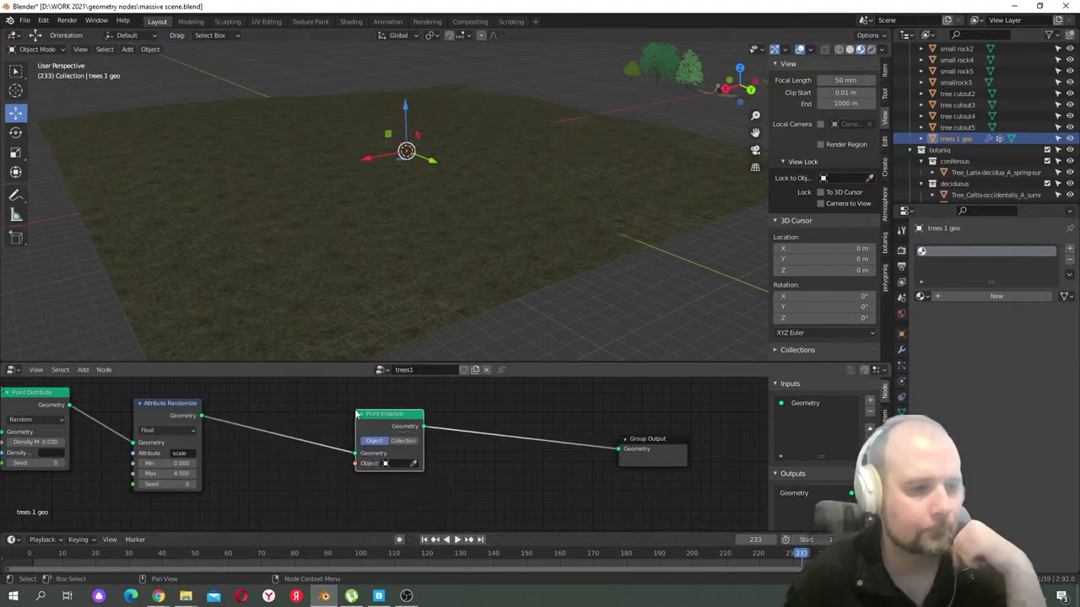
# - Set the Point Instance node's object to the Abies-concolor summer-autumn.002 tree
pyautogui.click(386, 465)
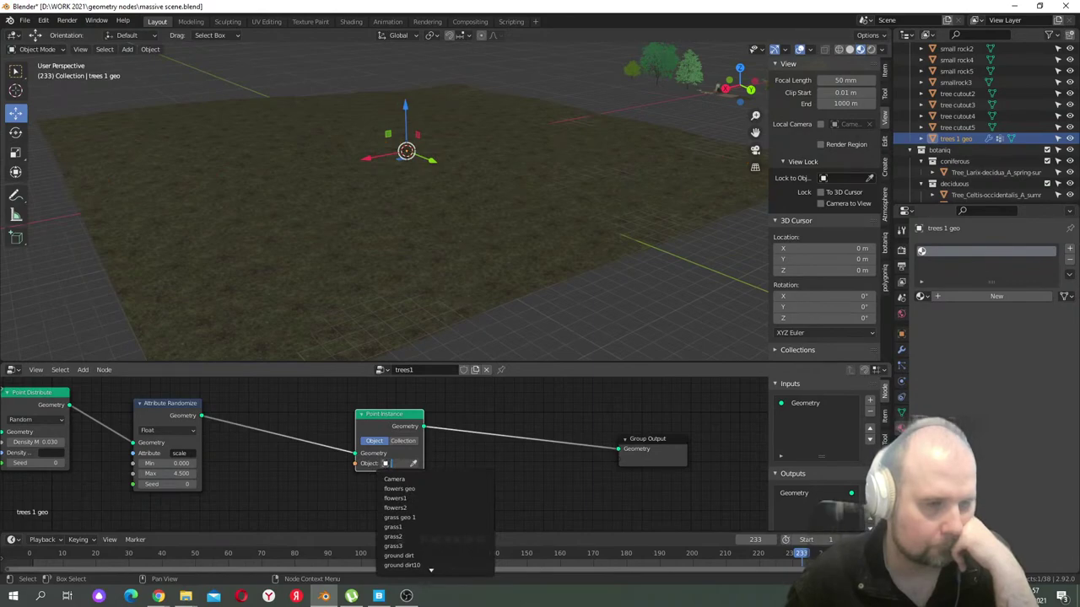
pyautogui.scroll(-4, 412, 549)
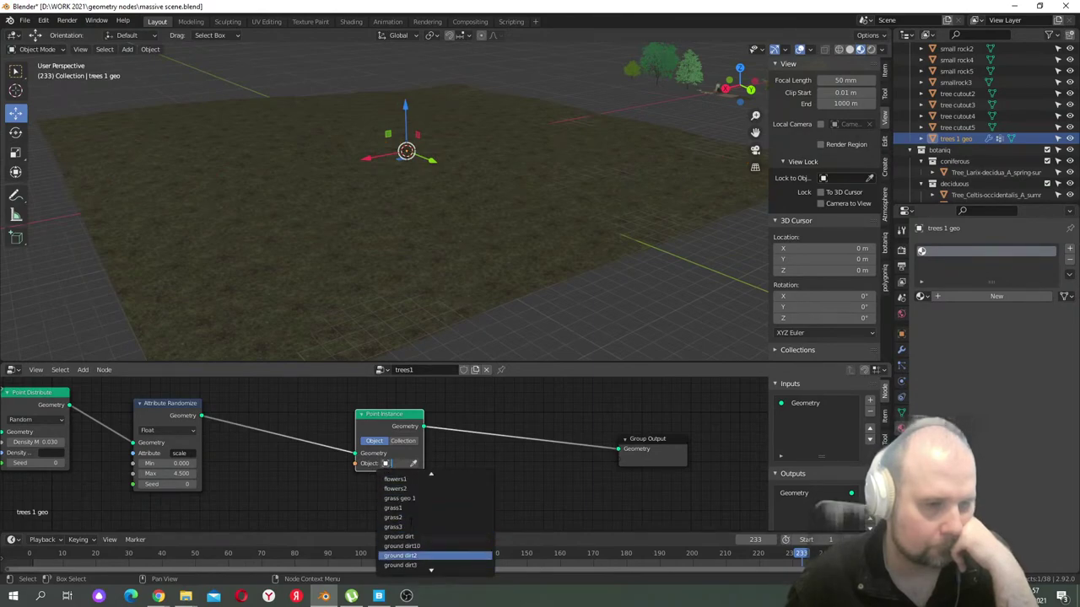
pyautogui.scroll(-15, 412, 522)
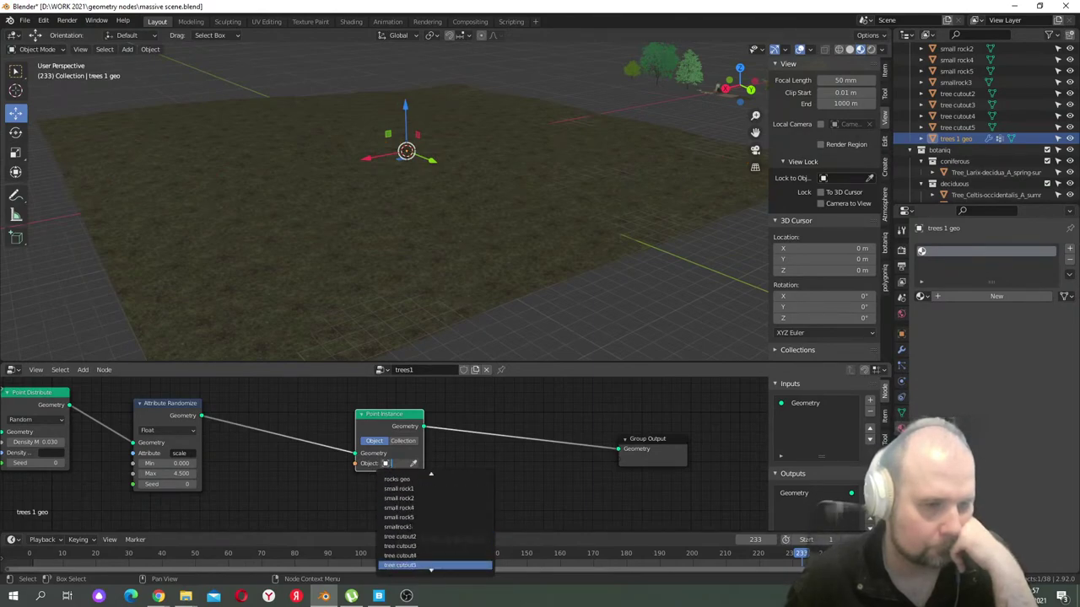
pyautogui.scroll(-3, 422, 521)
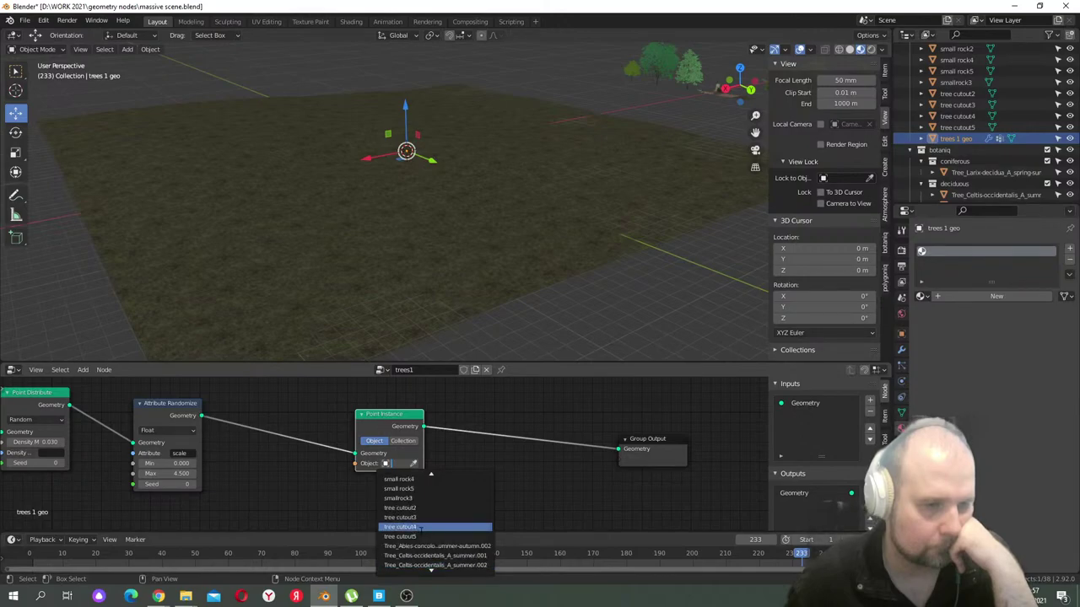
pyautogui.scroll(-3, 421, 529)
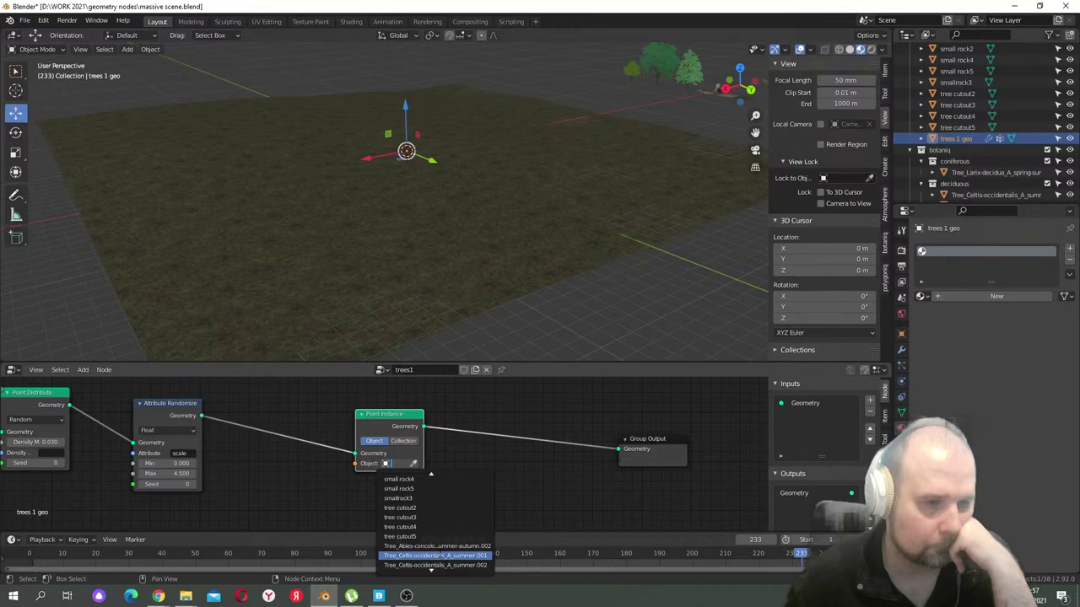
pyautogui.click(440, 556)
pyautogui.moveTo(451, 283); pyautogui.dragTo(414, 253, button='middle')
pyautogui.scroll(4, 415, 251)
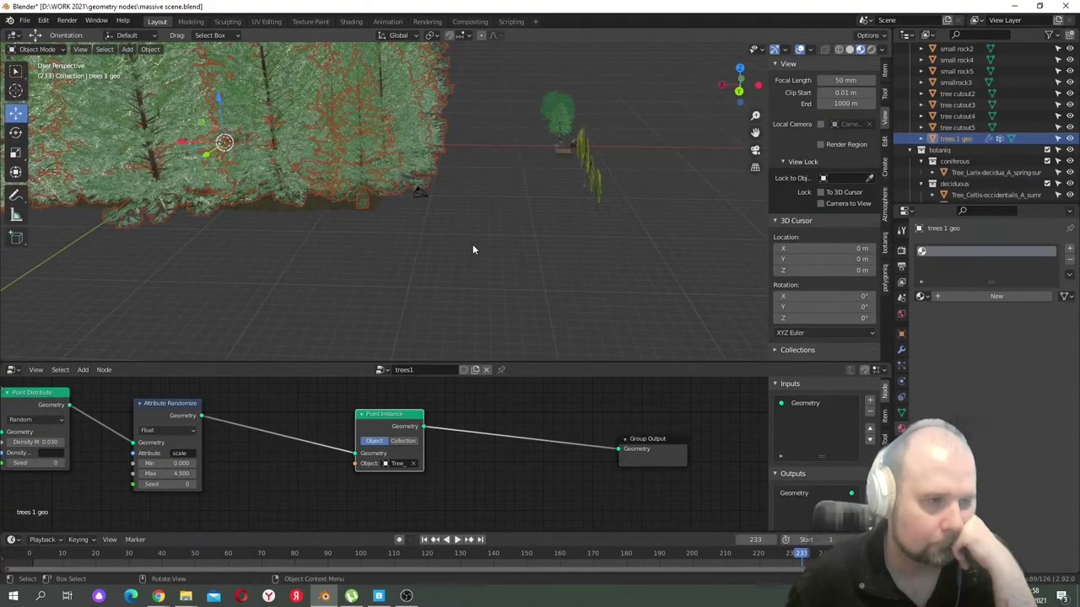
# - Set the maximum of the Attribute Randomize node for tree scale to 1
pyautogui.click(168, 473)
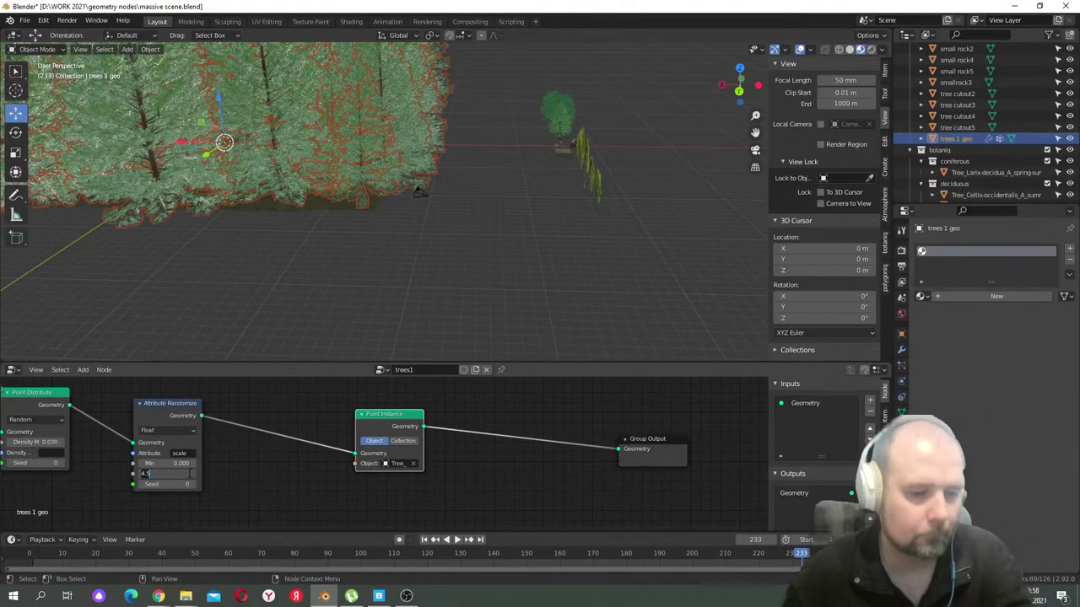
pyautogui.write('1')
pyautogui.press('Return')
pyautogui.moveTo(366, 212); pyautogui.dragTo(503, 230, button='middle')
pyautogui.scroll(3, 405, 211)
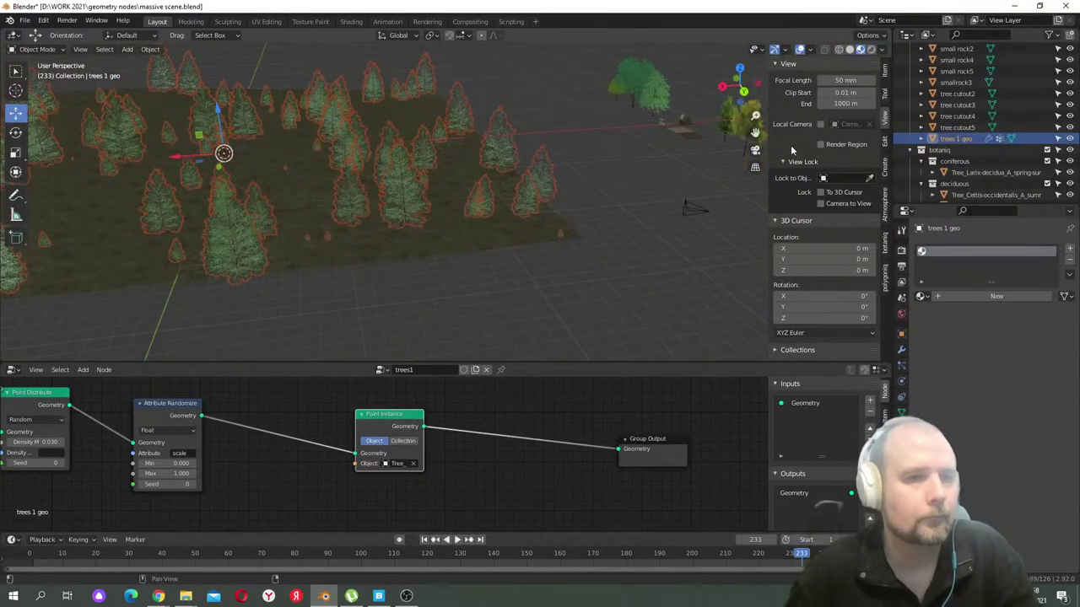
# - Deselect the scatter object and examine the tree distribution through the camera and from above the terrain
pyautogui.click(755, 151)
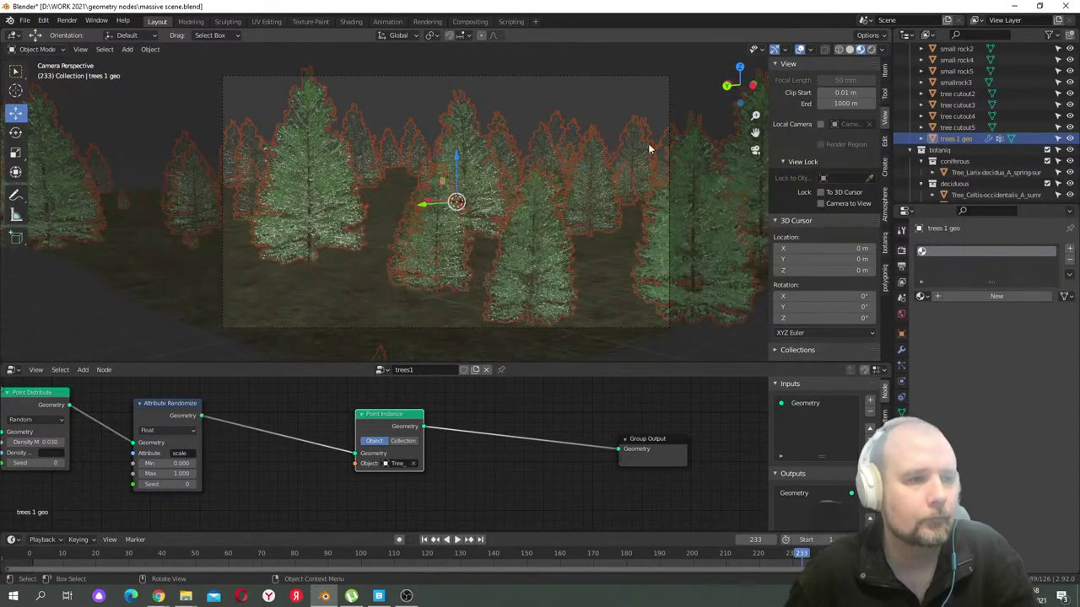
pyautogui.click(574, 106)
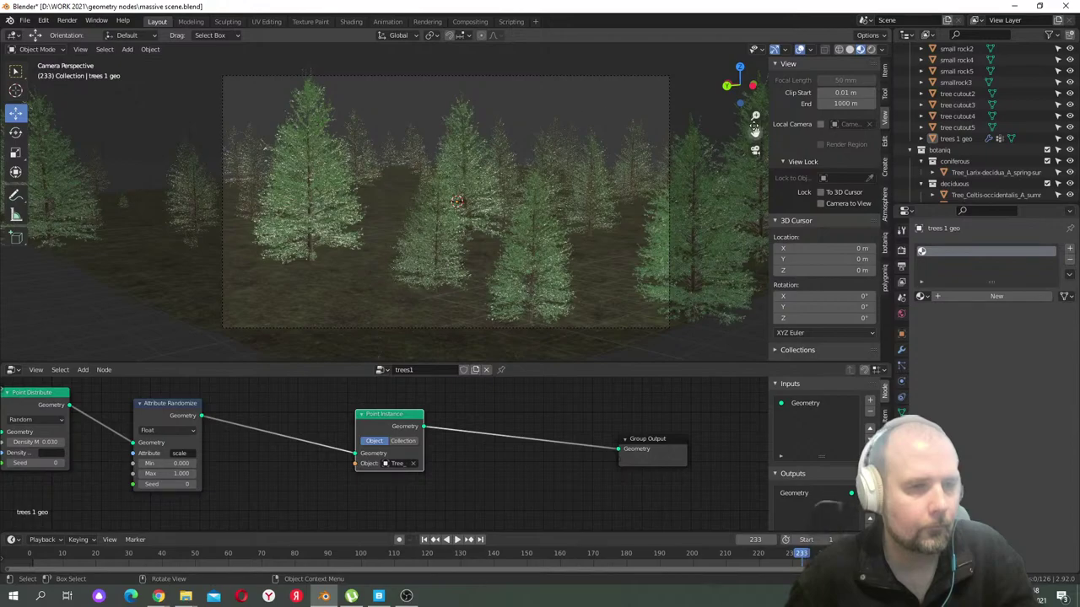
pyautogui.moveTo(756, 159); pyautogui.dragTo(523, 178, button='middle')
pyautogui.scroll(-3, 526, 178)
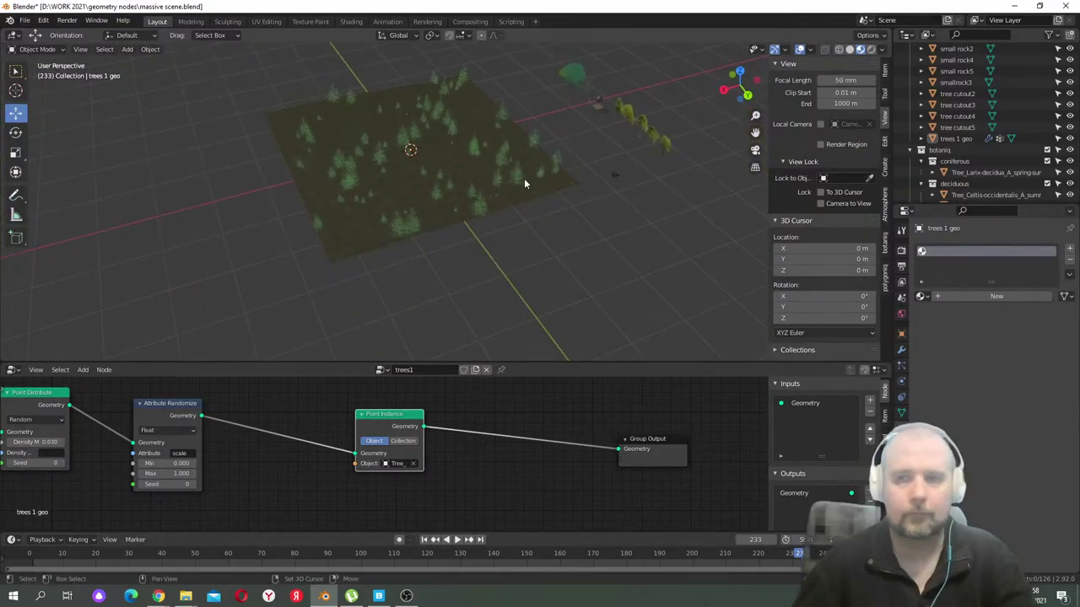
pyautogui.moveTo(591, 143); pyautogui.dragTo(530, 175, button='middle')
pyautogui.keyDown('shift'); pyautogui.moveTo(354, 171); pyautogui.dragTo(423, 152, button='middle'); pyautogui.keyUp('shift')
pyautogui.scroll(7, 424, 152)
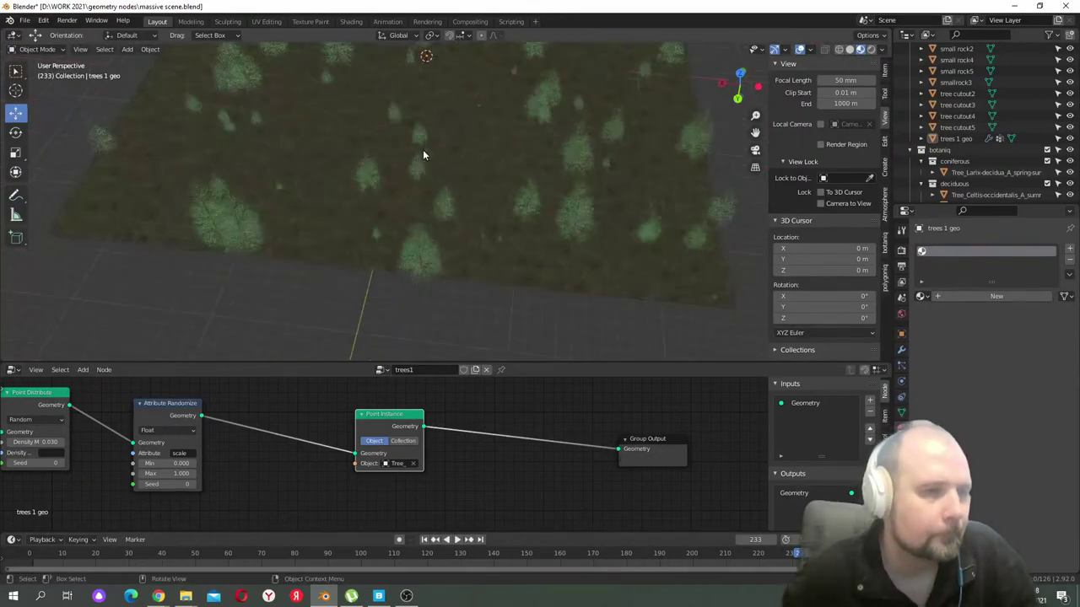
pyautogui.scroll(3, 446, 160)
pyautogui.scroll(-6, 446, 160)
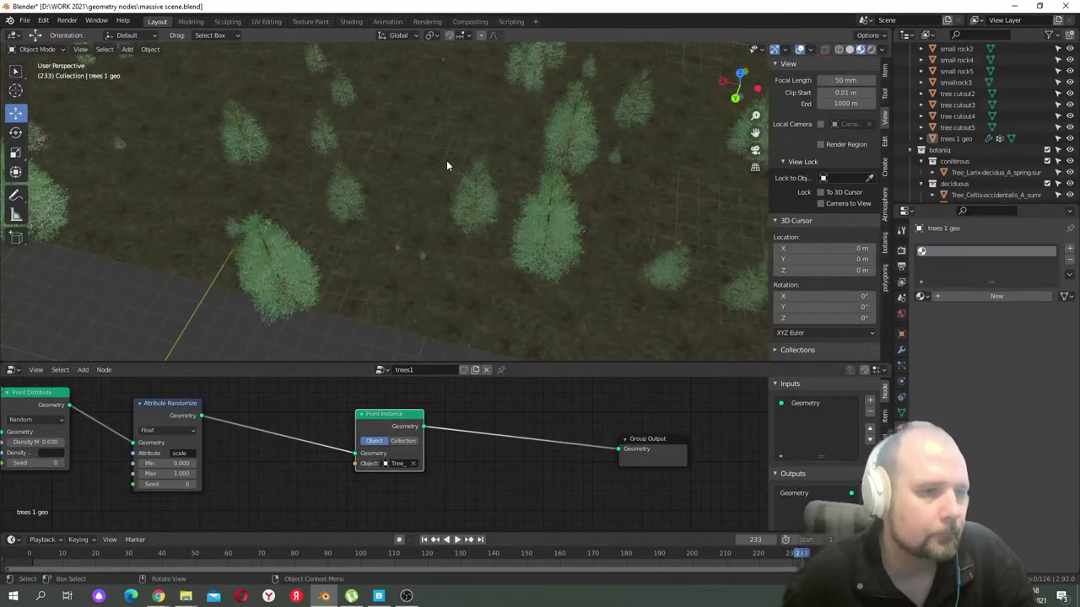
pyautogui.scroll(1, 504, 179)
# - Set the Point Distribute node's Density Max to 0.07, raise it to 0.1, and check the trees through the camera
pyautogui.moveTo(257, 464); pyautogui.dragTo(370, 460, button='middle')
pyautogui.click(148, 438)
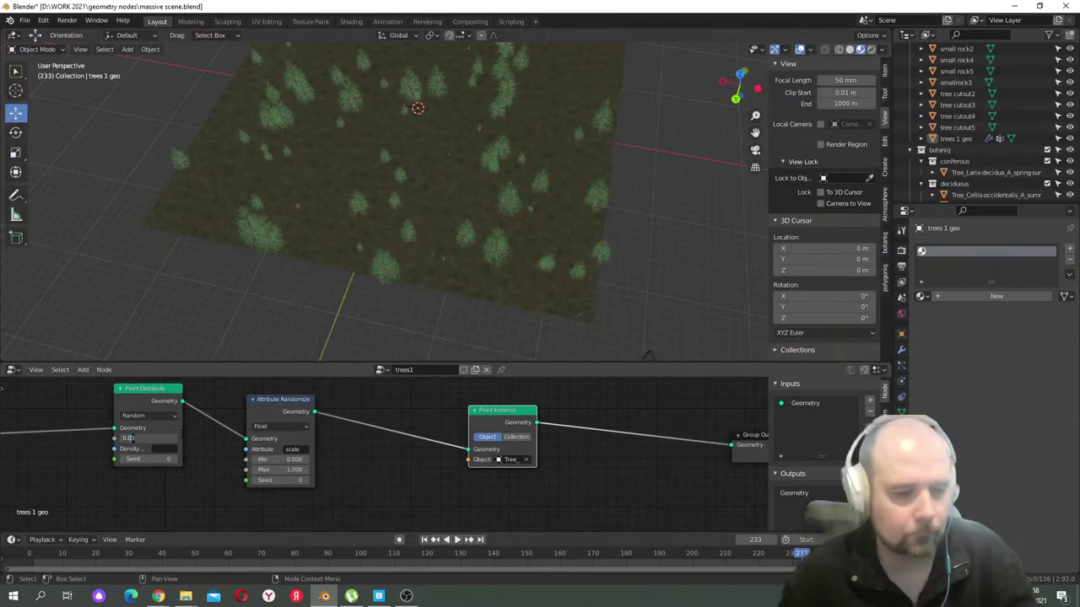
pyautogui.press('Return')
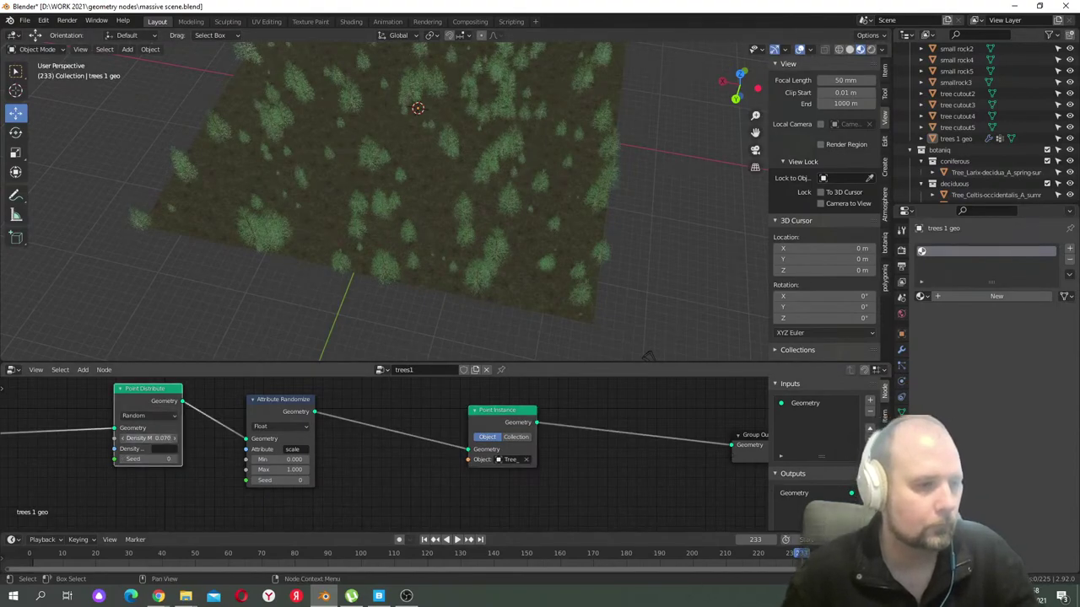
pyautogui.press('Return')
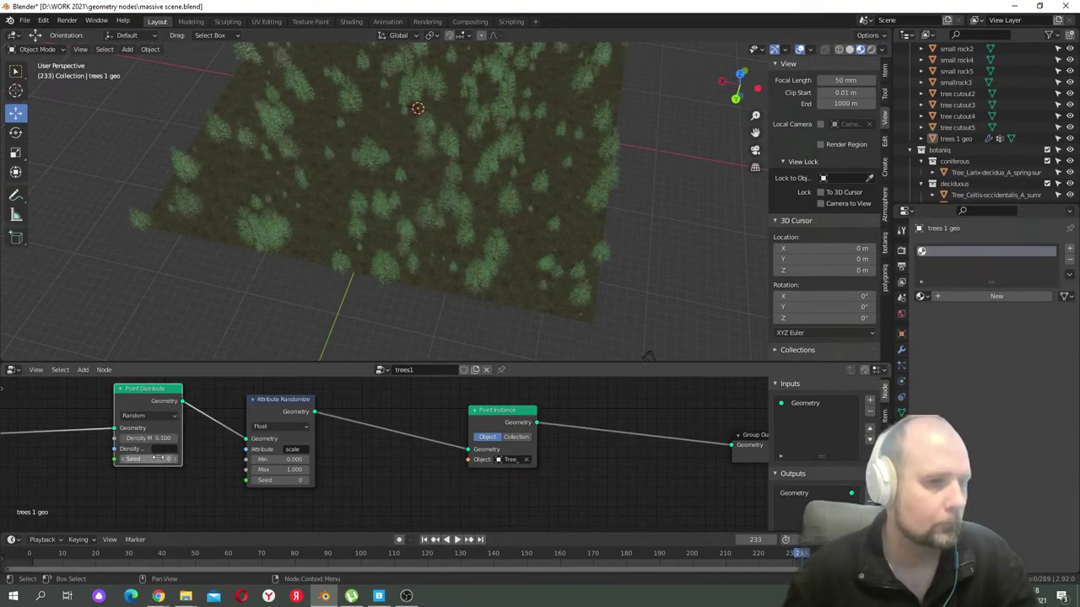
pyautogui.moveTo(453, 199); pyautogui.dragTo(782, 149, button='middle')
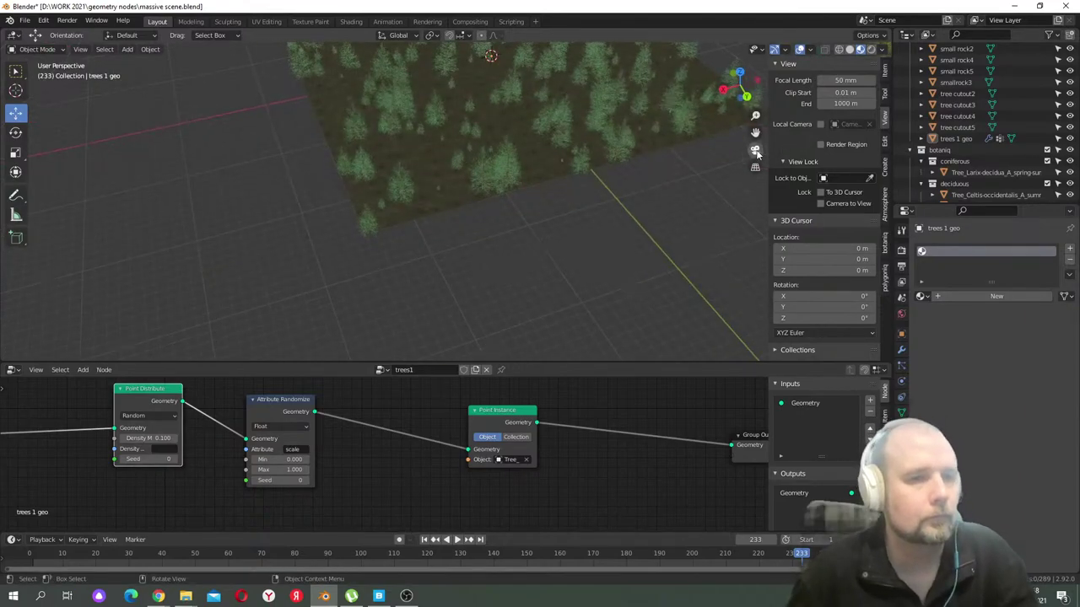
pyautogui.click(755, 149)
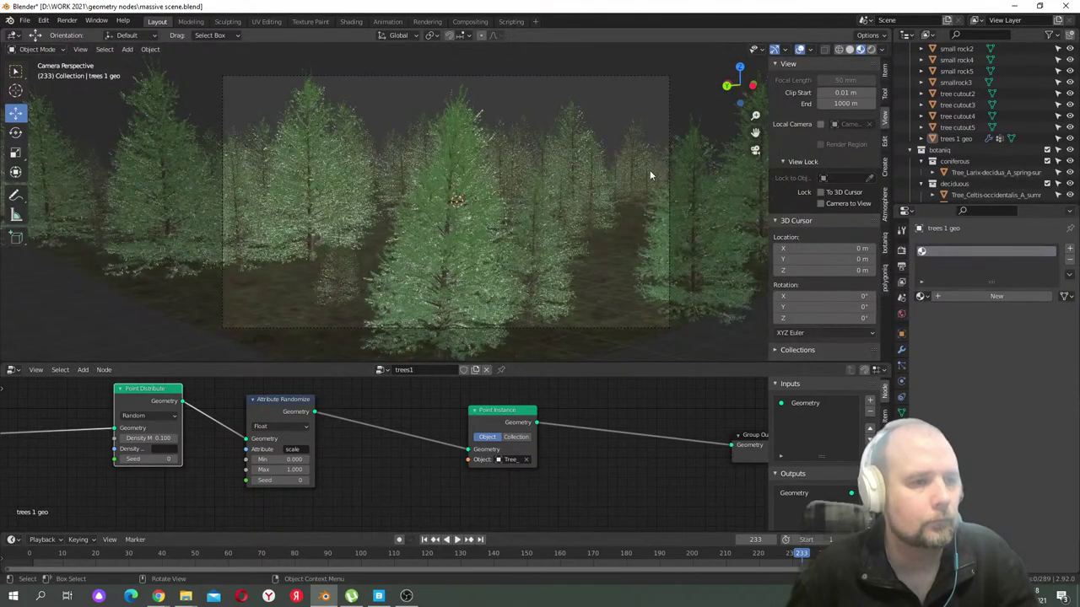
pyautogui.click(755, 149)
pyautogui.moveTo(662, 164); pyautogui.dragTo(590, 169, button='middle')
pyautogui.click(508, 459)
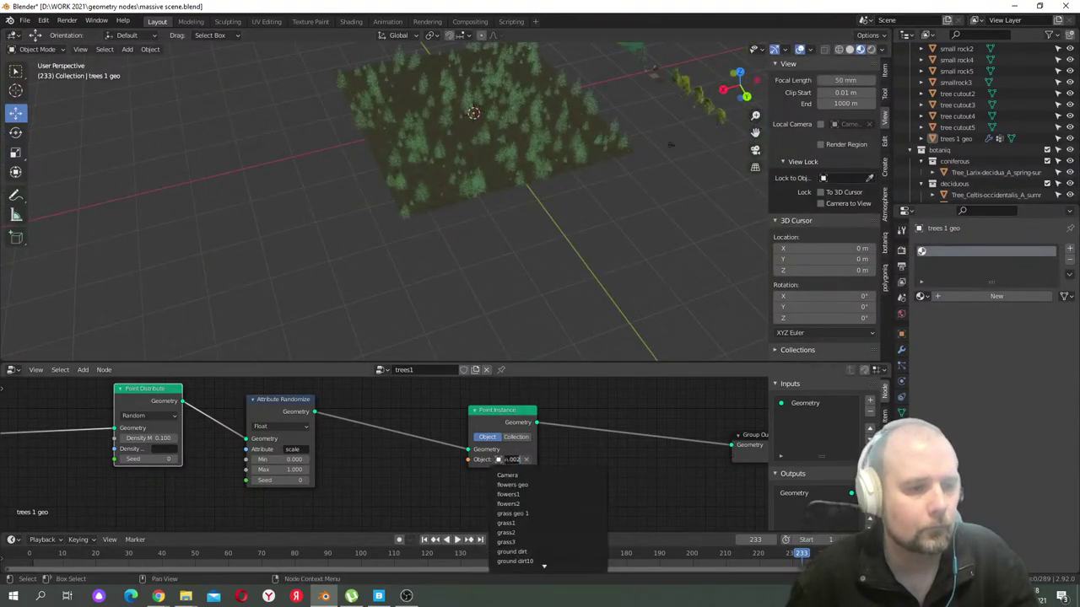
pyautogui.scroll(-11, 554, 520)
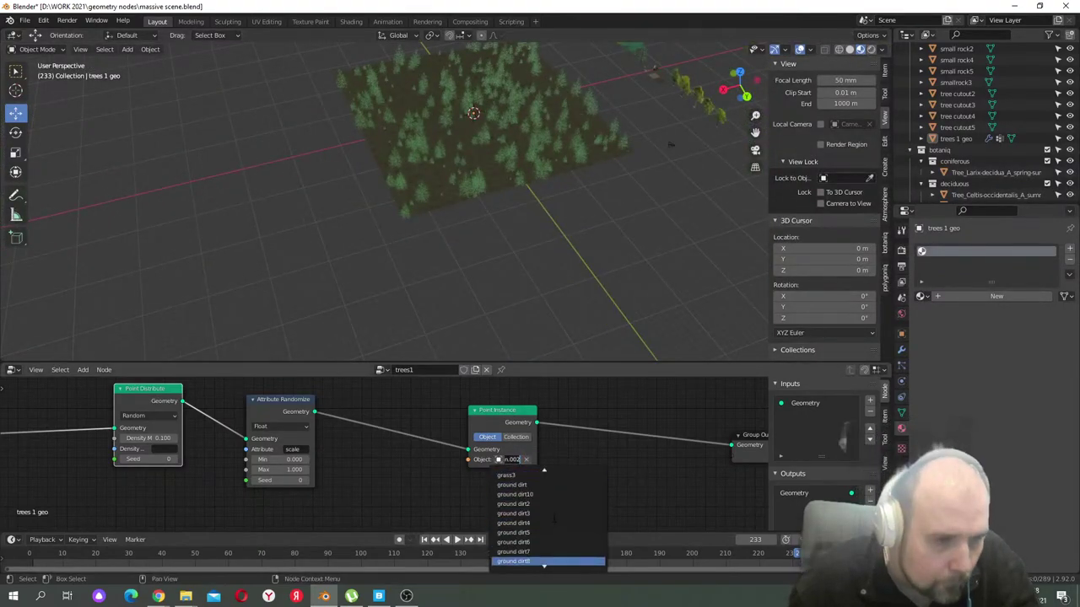
pyautogui.scroll(-5, 548, 561)
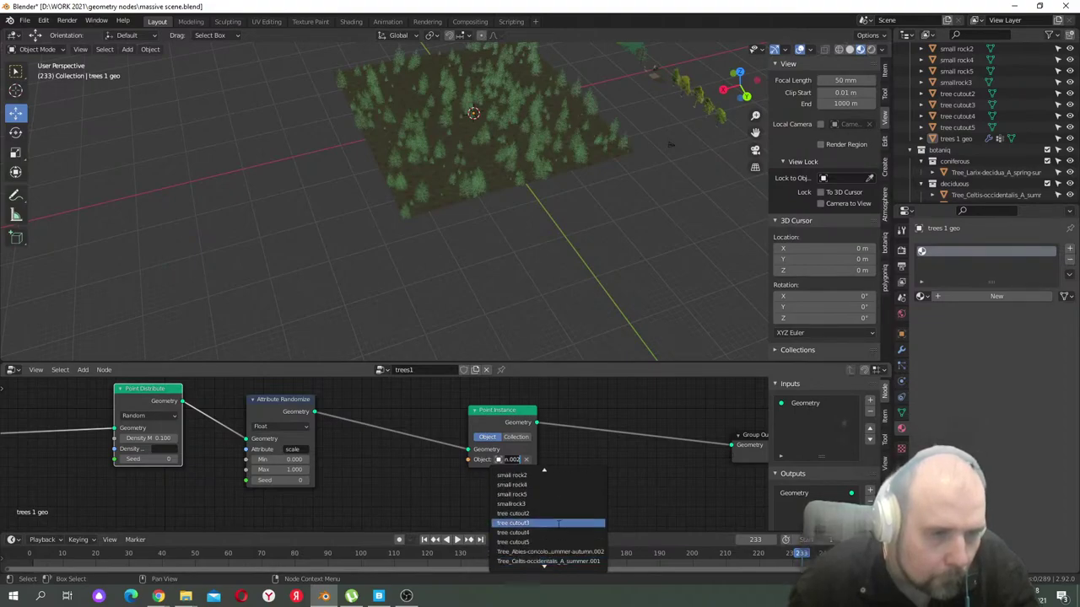
pyautogui.click(567, 561)
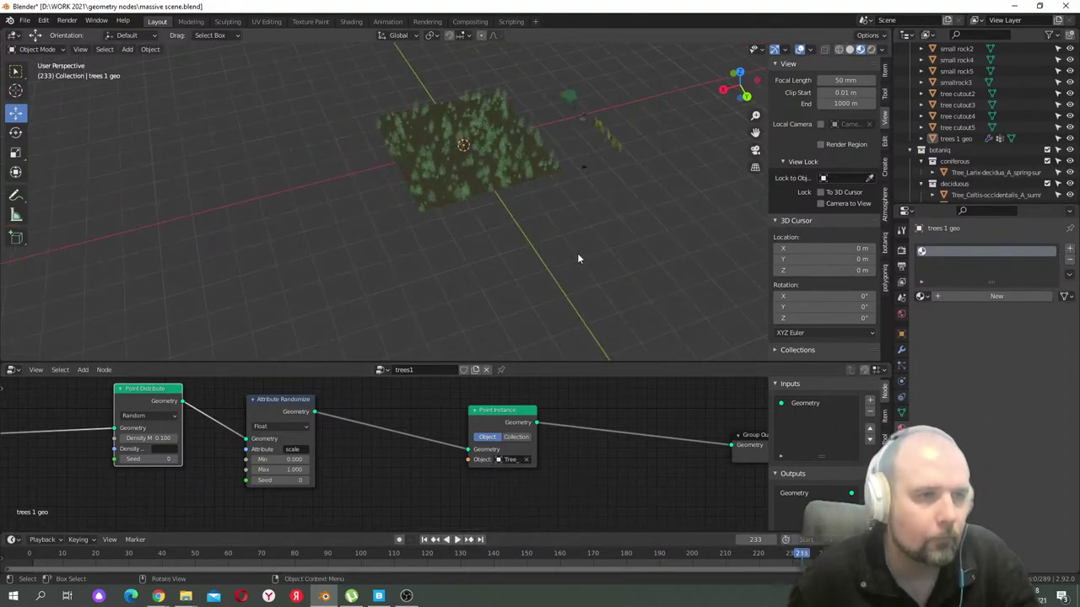
# - Set the Point Distribute node's Density Max to 0.3 and inspect the forest's coverage of the terrain
pyautogui.scroll(6, 500, 261)
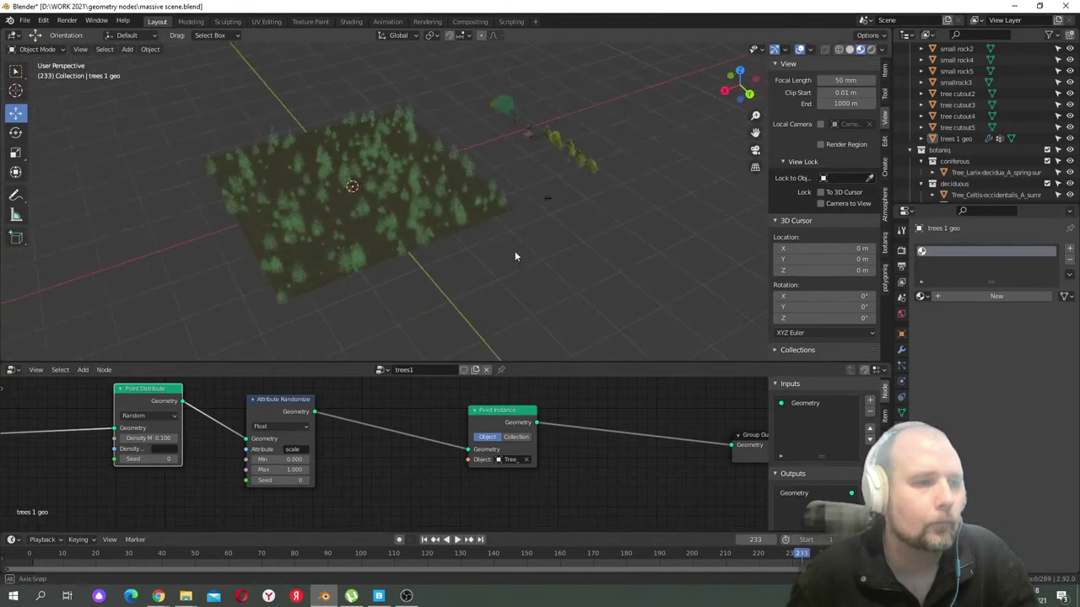
pyautogui.moveTo(509, 257); pyautogui.dragTo(443, 296, button='middle')
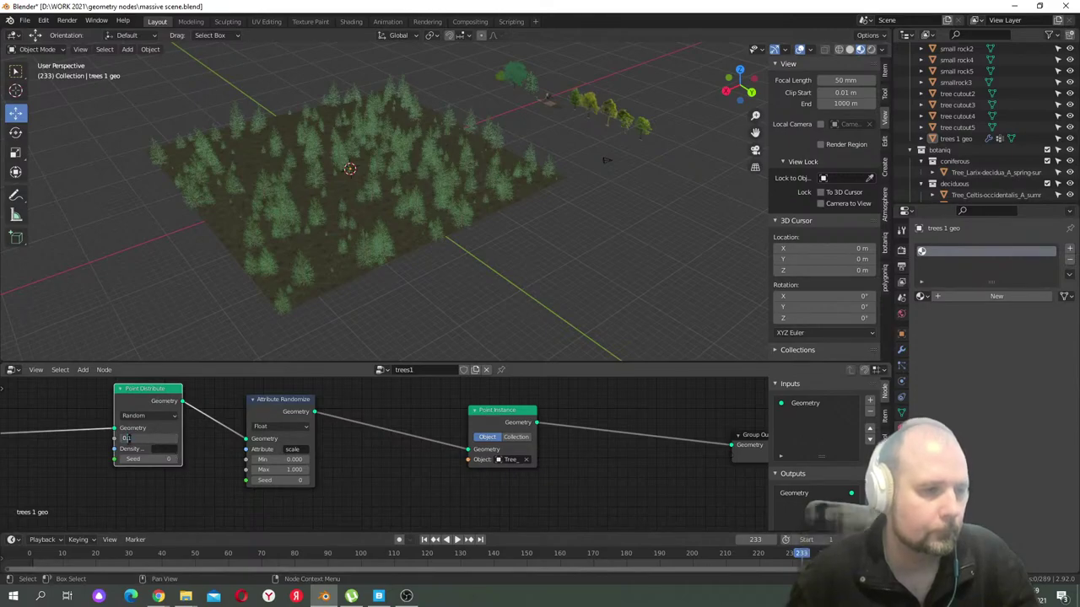
pyautogui.press('BackSpace')
pyautogui.write('3')
pyautogui.press('Return')
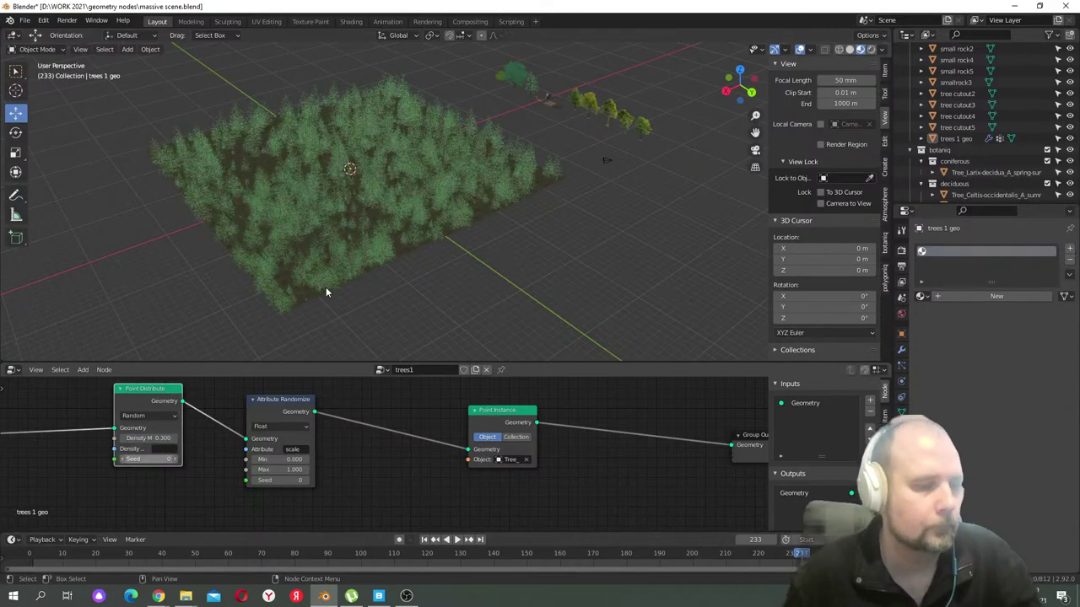
pyautogui.moveTo(349, 240); pyautogui.dragTo(359, 243, button='middle')
pyautogui.scroll(5, 359, 238)
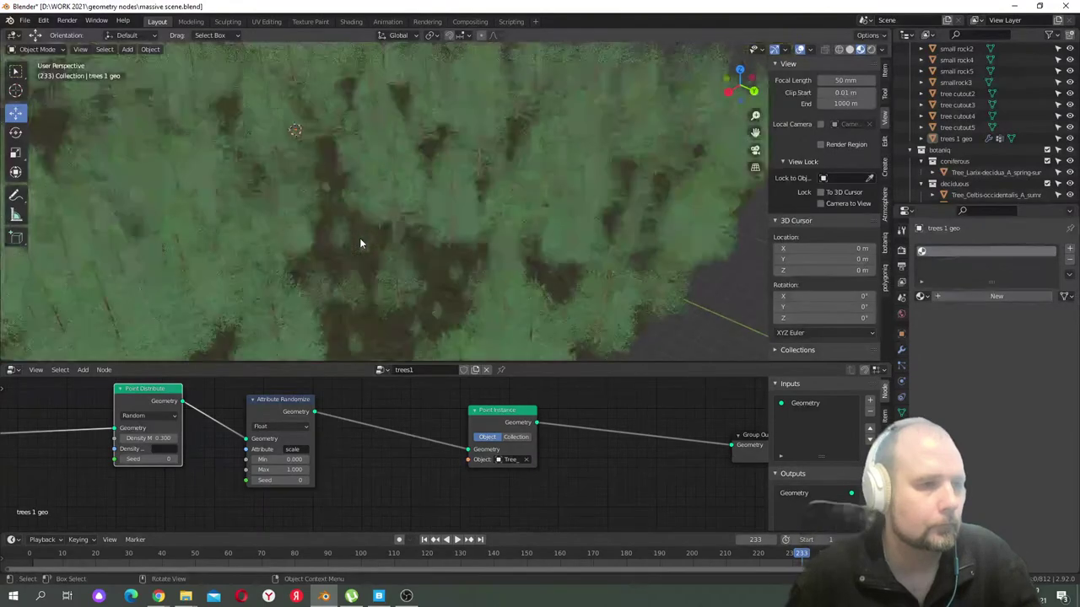
pyautogui.scroll(-4, 359, 238)
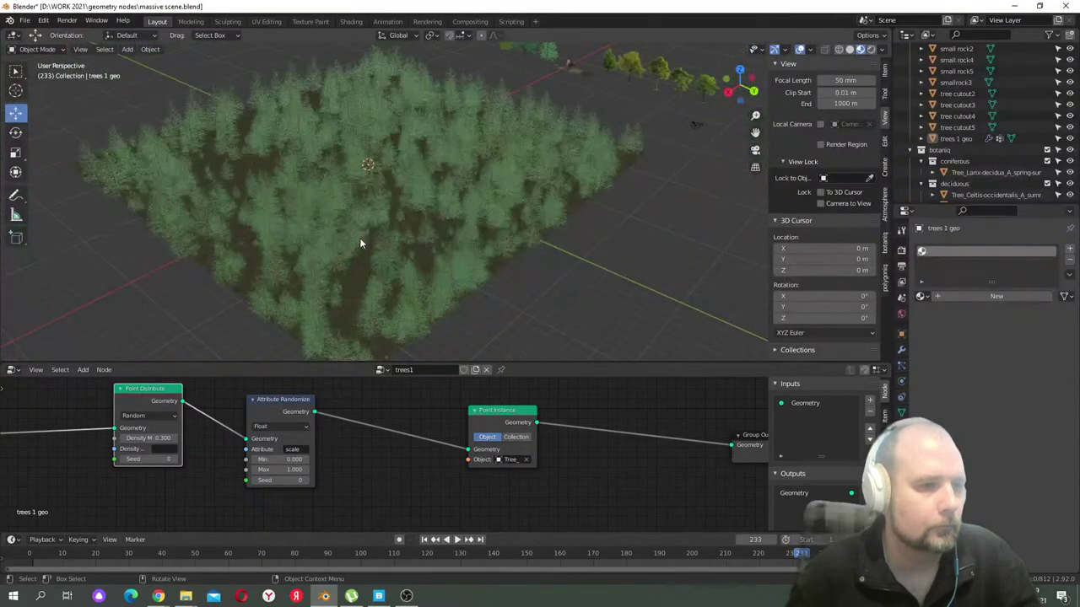
# - Enter weight as the density attribute of the Point Distribute node and save the massive scene file
pyautogui.scroll(-3, 375, 410)
pyautogui.scroll(-2, 376, 418)
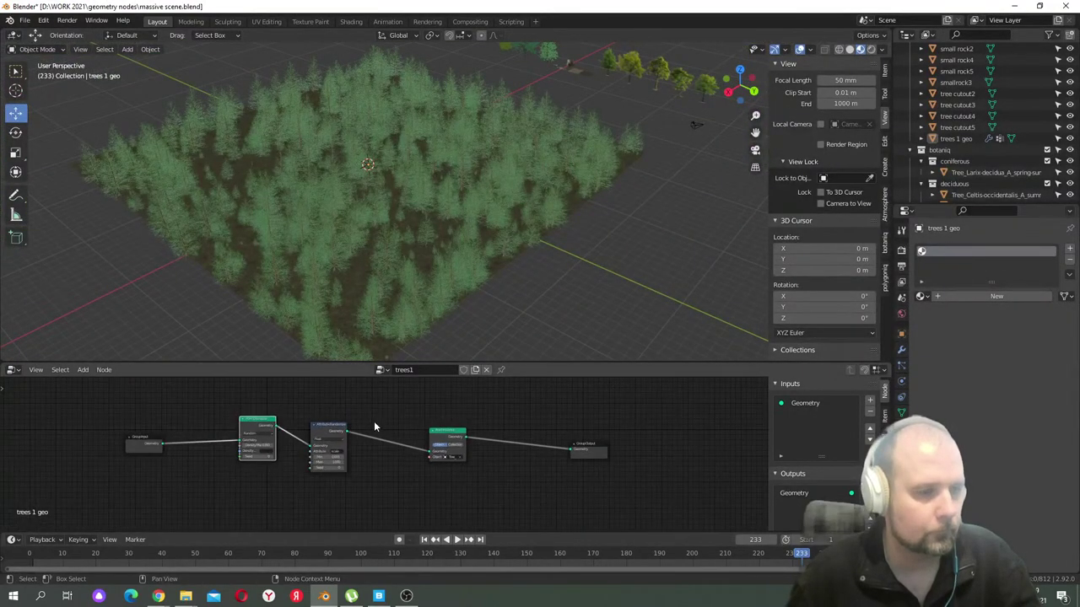
pyautogui.moveTo(378, 439); pyautogui.dragTo(413, 421, button='middle')
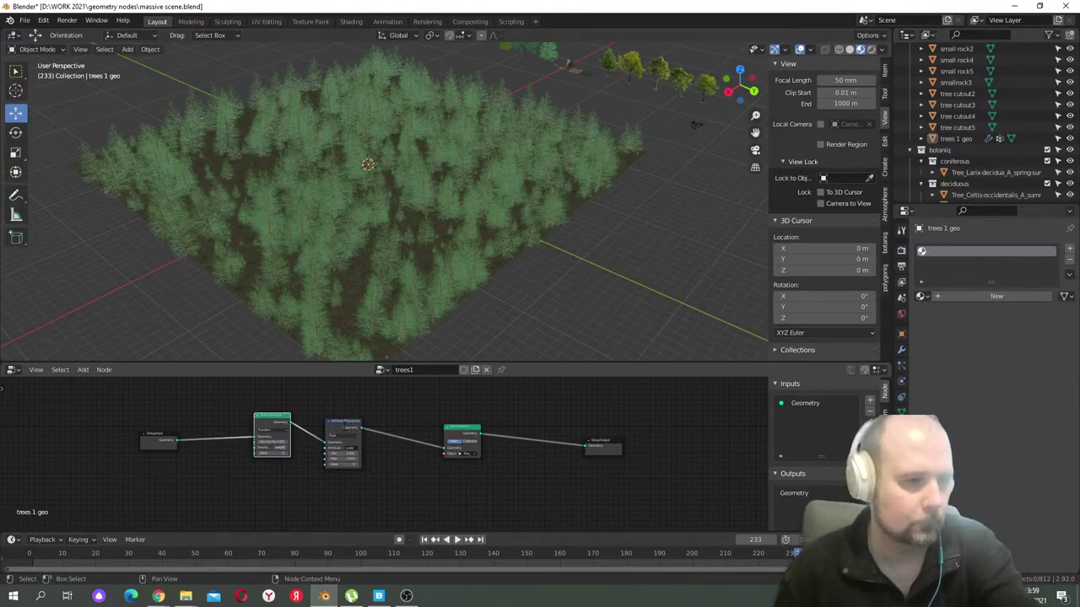
pyautogui.click(24, 20)
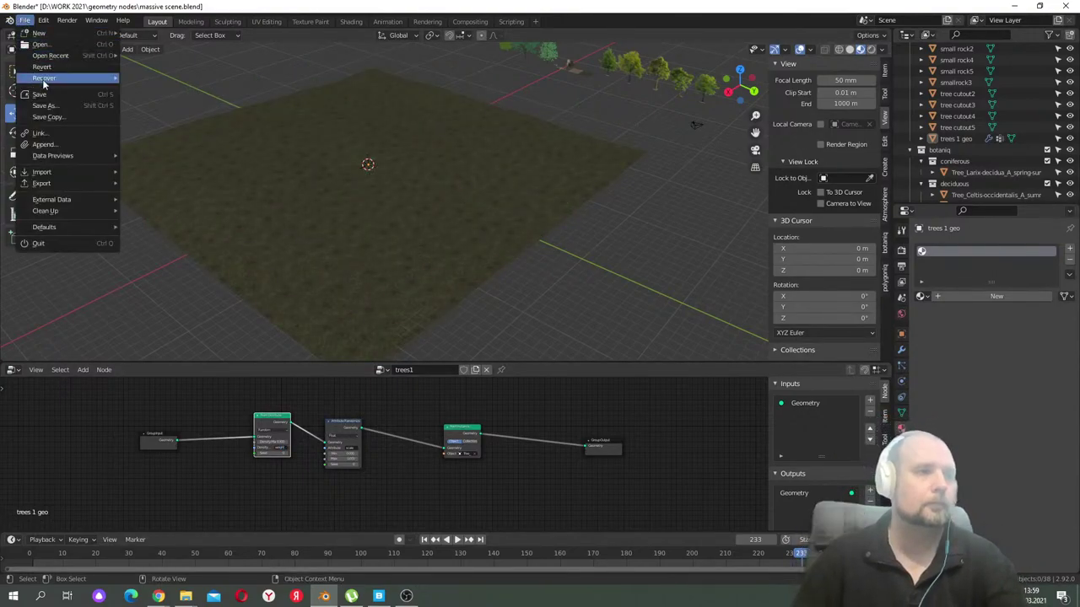
pyautogui.click(45, 96)
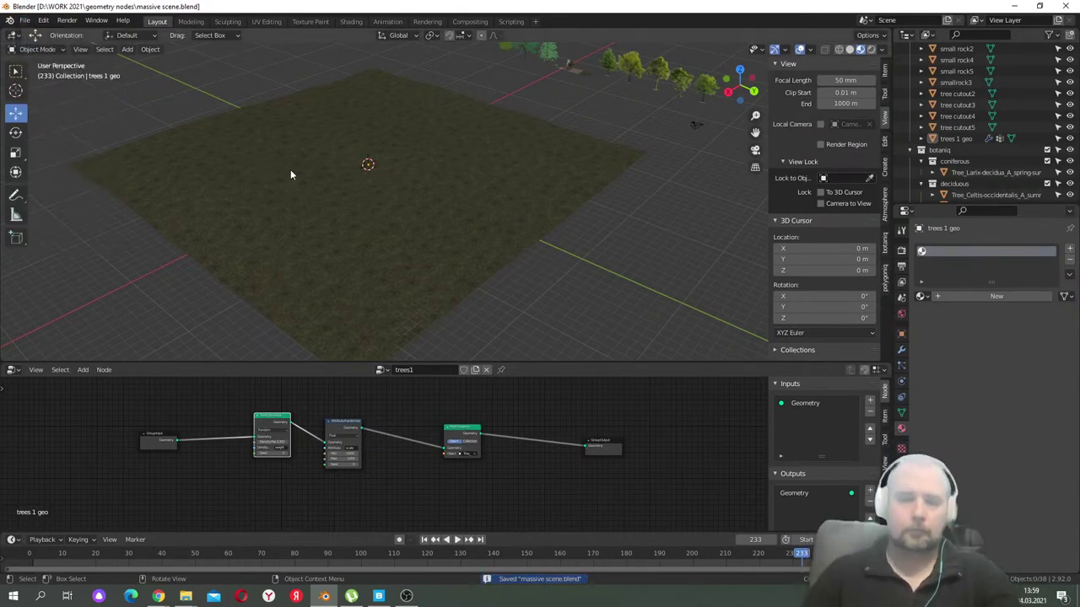
# - Duplicate the trees 1 geo object in place and rename the copy trees 2 geo
pyautogui.click(956, 138)
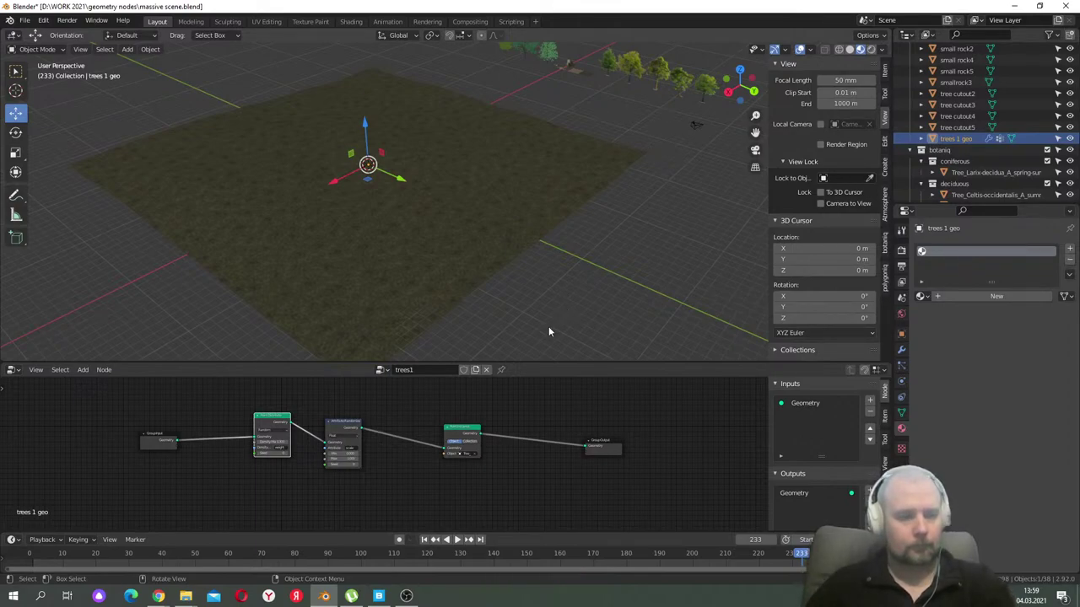
pyautogui.hotkey('shift', 'd')
pyautogui.rightClick(735, 211)
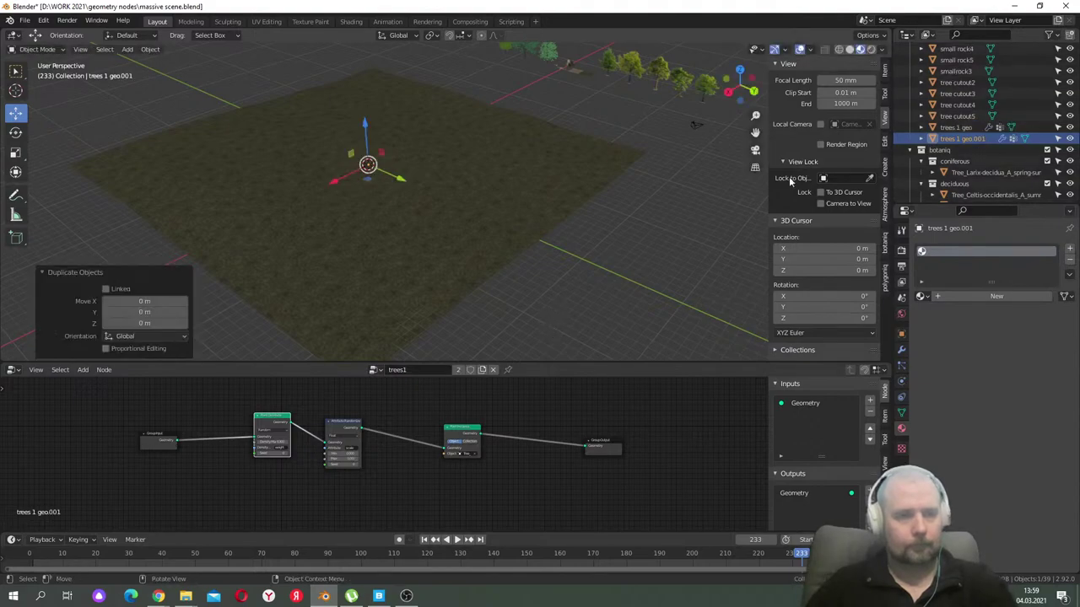
pyautogui.click(959, 139)
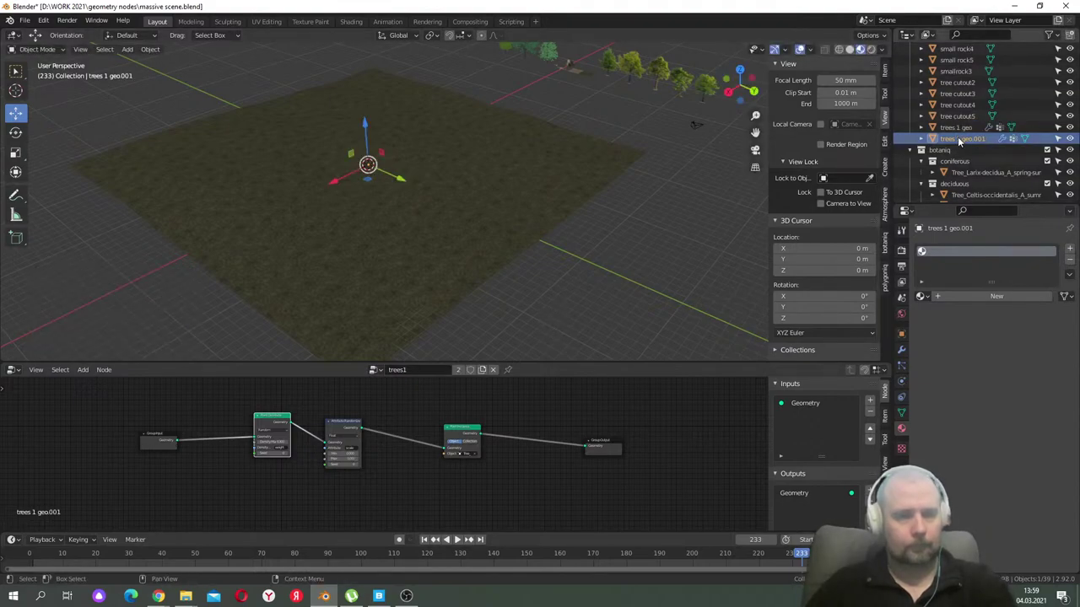
pyautogui.doubleClick(959, 139)
pyautogui.press('Return')
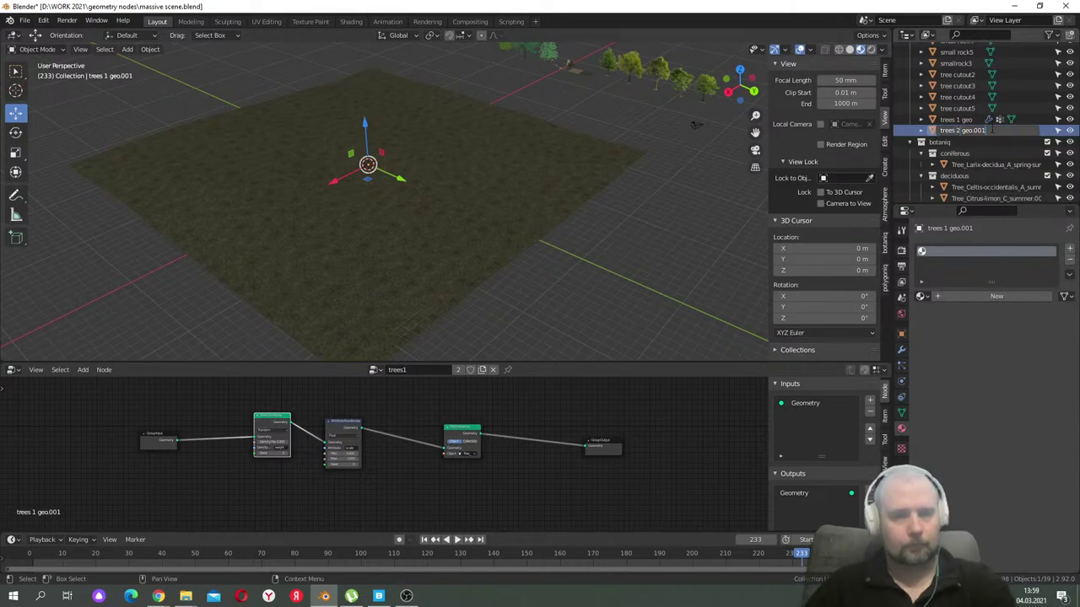
pyautogui.moveTo(990, 130); pyautogui.dragTo(963, 130)
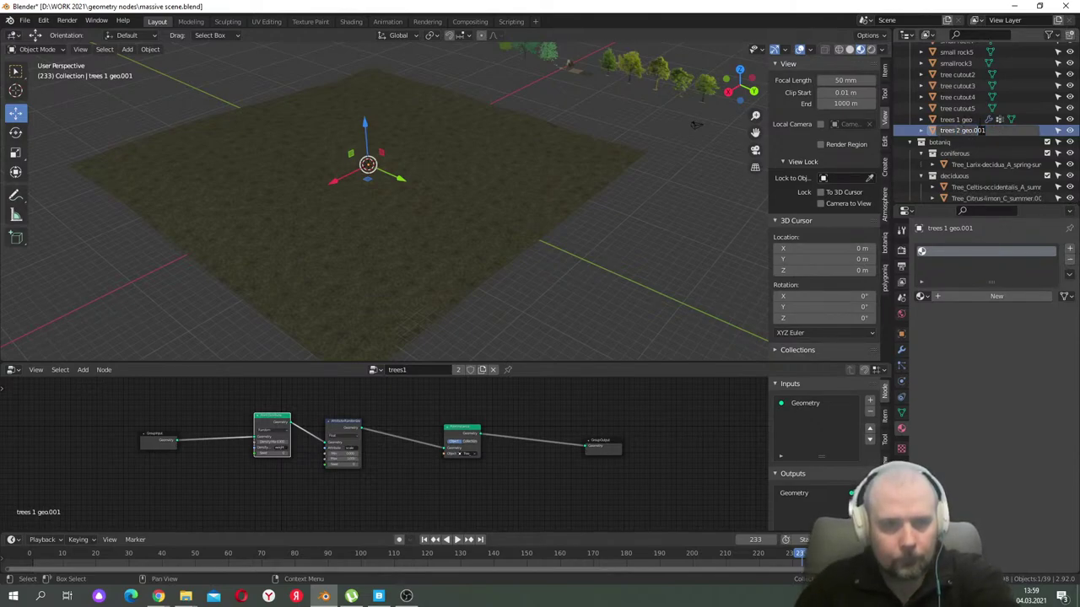
pyautogui.press('Return')
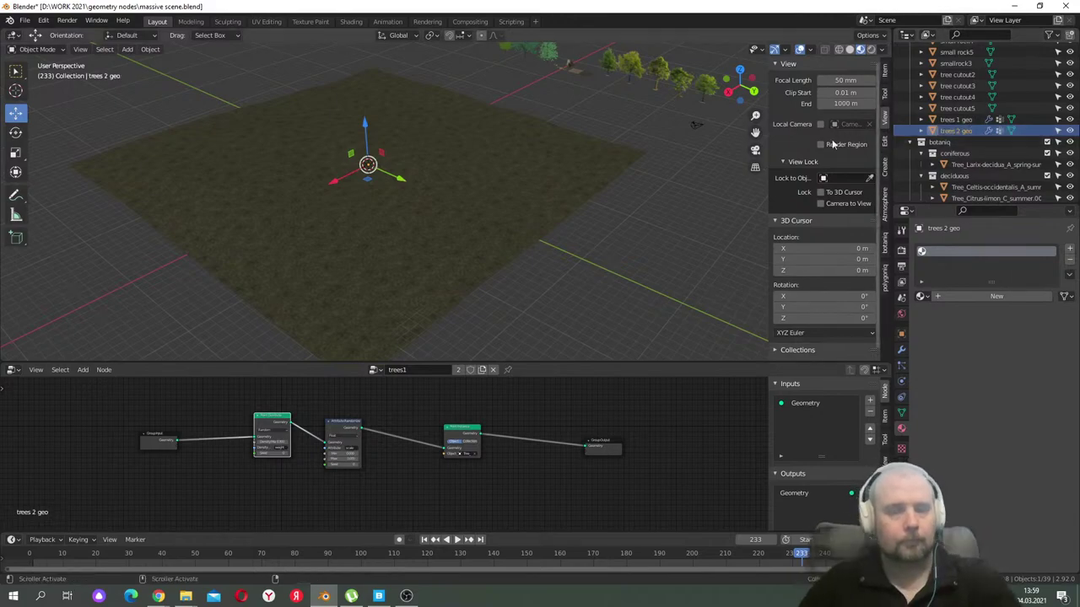
# - Copy the trees1 nodes into a new node tree for trees 2 geo, replacing its default nodes
pyautogui.scroll(5, 443, 189)
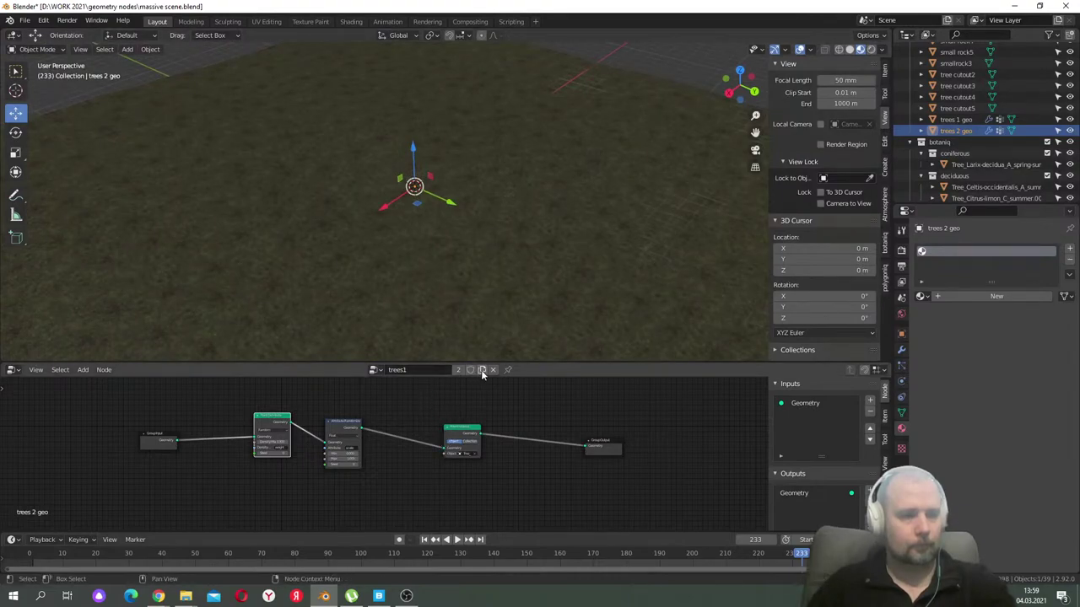
pyautogui.moveTo(657, 400); pyautogui.dragTo(107, 510)
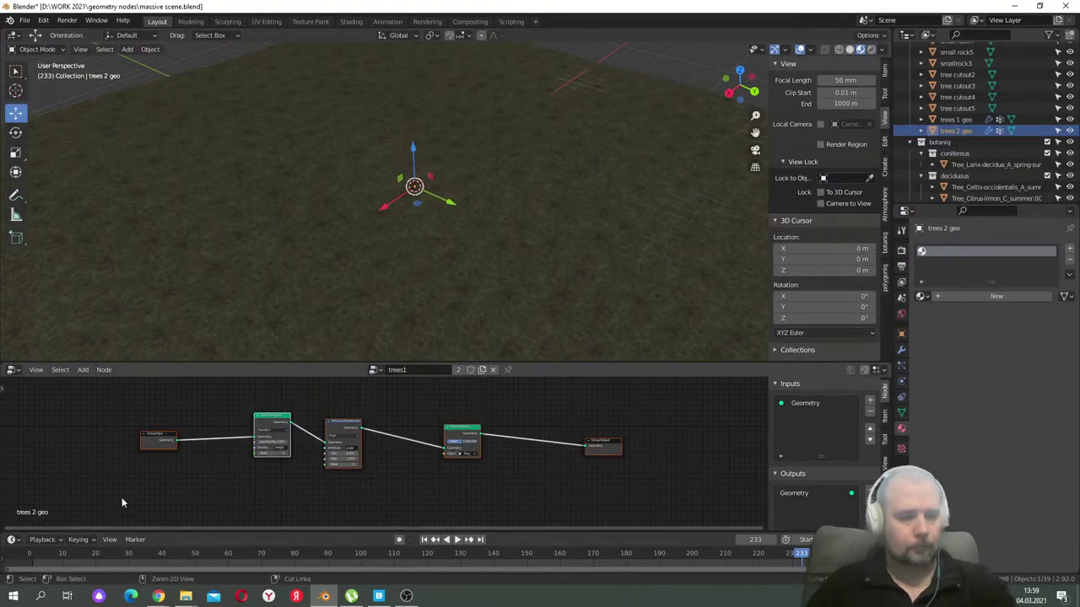
pyautogui.click(482, 371)
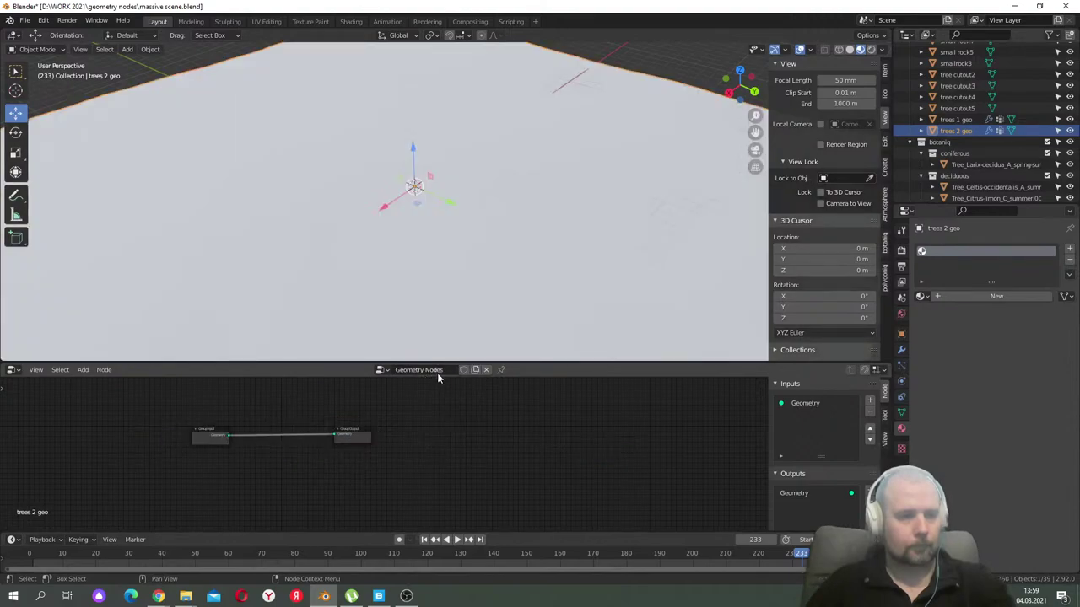
pyautogui.moveTo(386, 424); pyautogui.dragTo(192, 467)
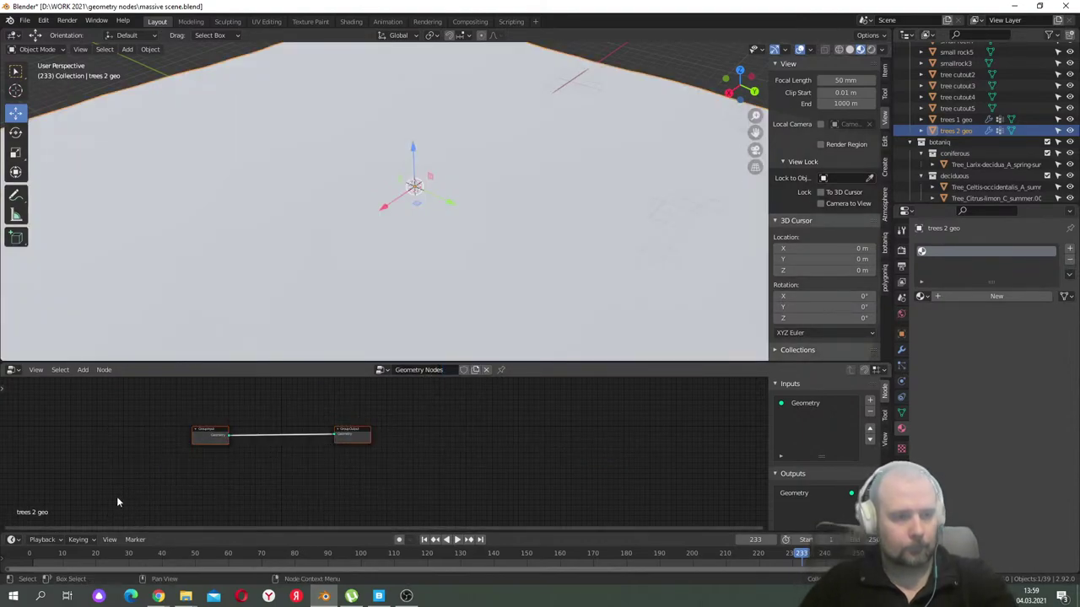
pyautogui.press('Delete')
pyautogui.hotkey('ctrl', 'v')
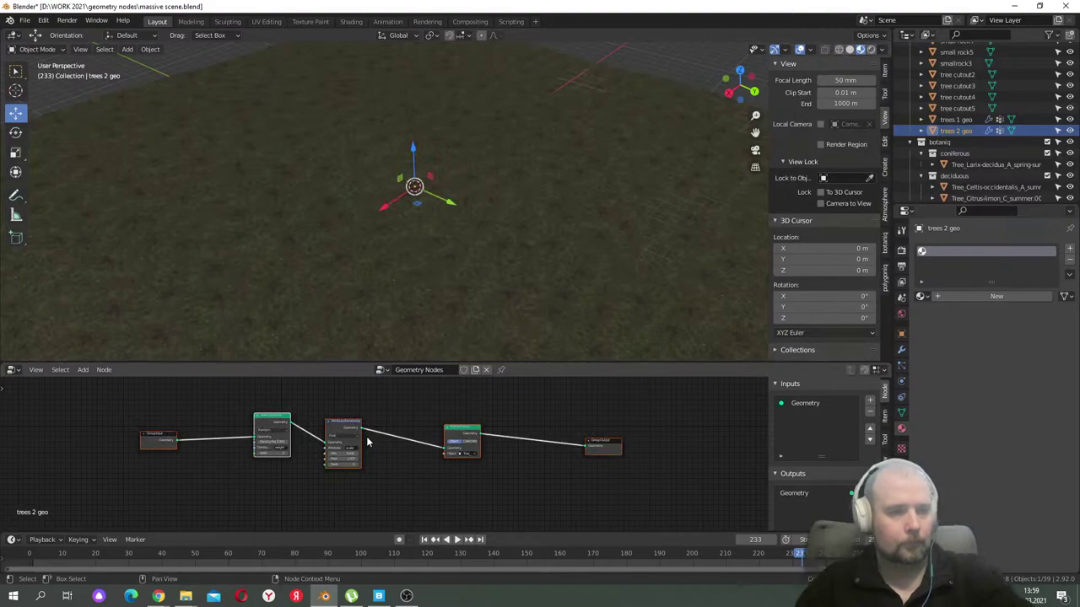
# - Rename the node tree of trees 2 geo as trees2
pyautogui.doubleClick(422, 370)
pyautogui.write('tr')
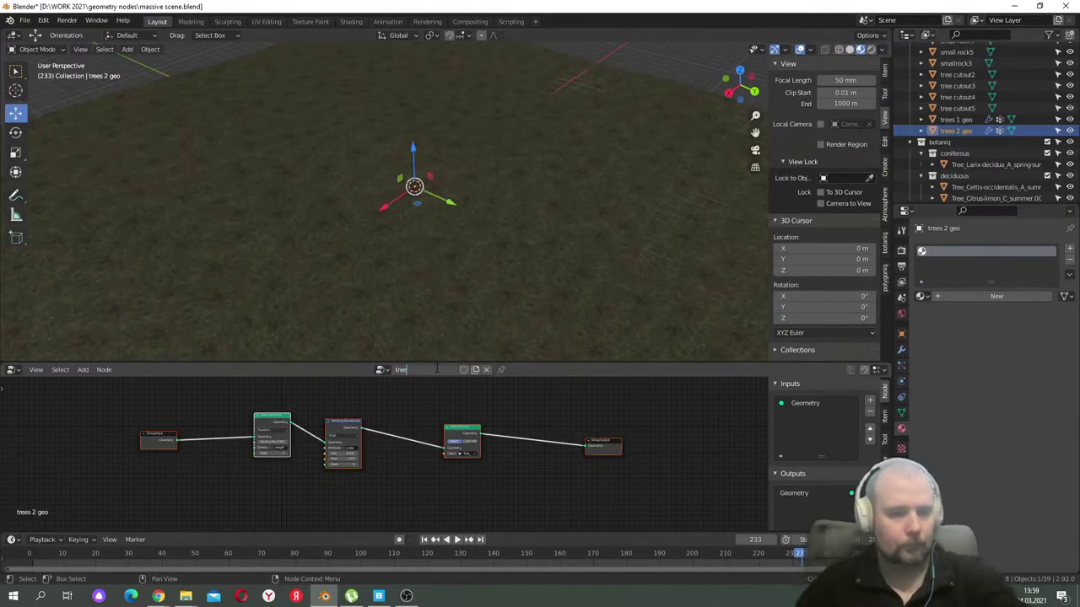
pyautogui.write('ees2')
pyautogui.press('Return')
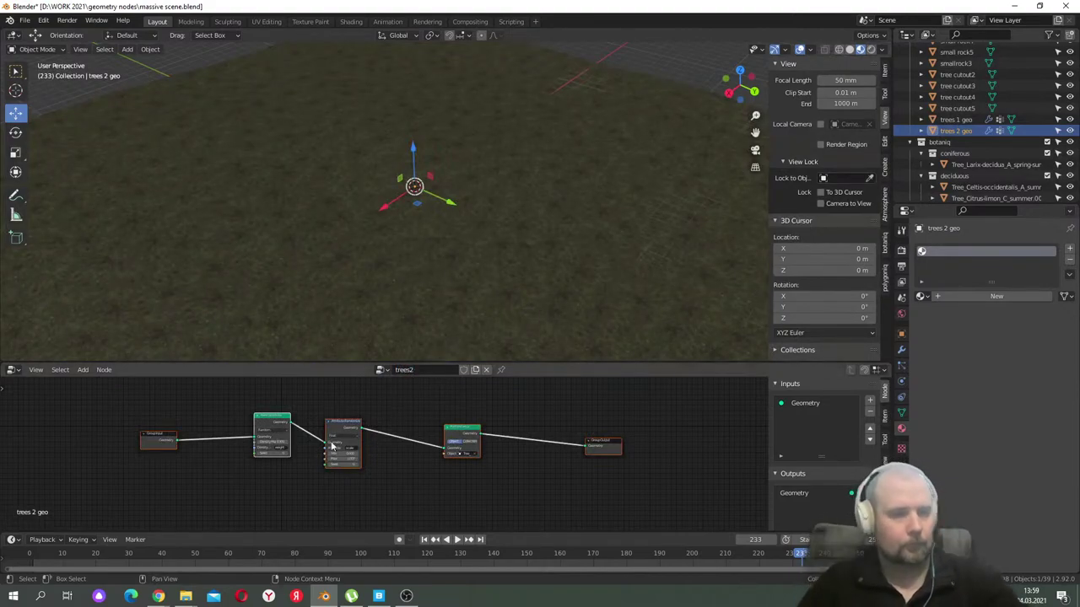
# - Set the Point Instance node's object to Tree_Celtis-occidentalis_A_summer.001
pyautogui.scroll(3, 490, 460)
pyautogui.click(511, 454)
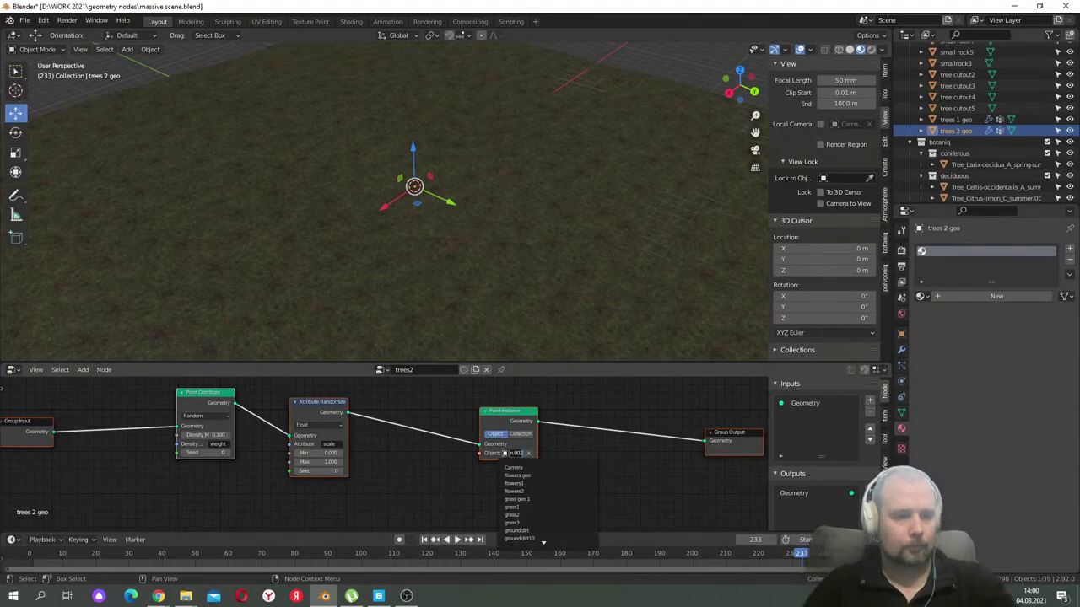
pyautogui.scroll(-19, 522, 507)
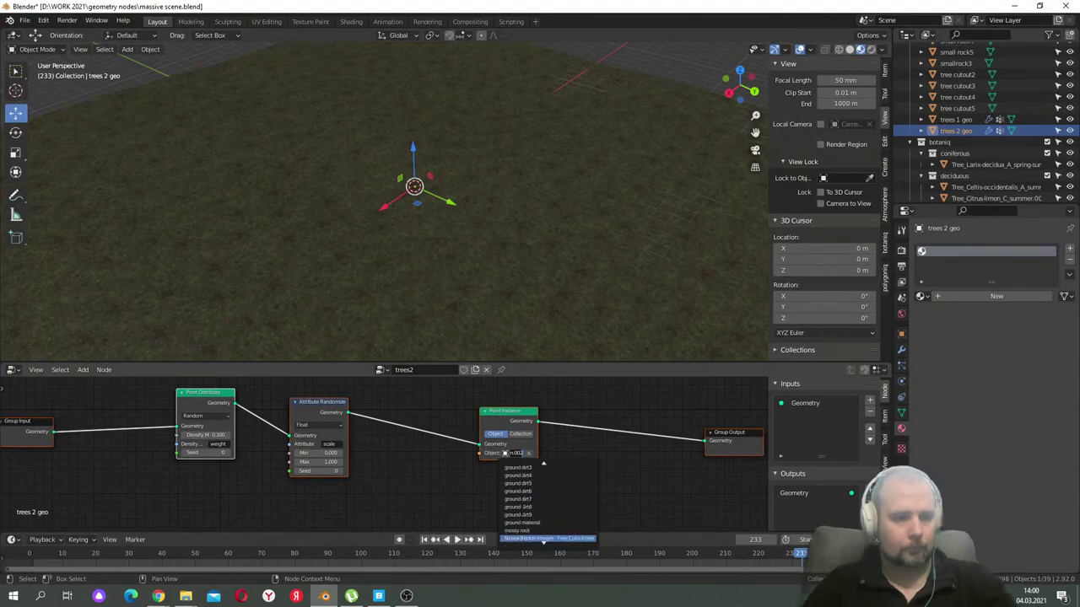
pyautogui.scroll(-10, 548, 527)
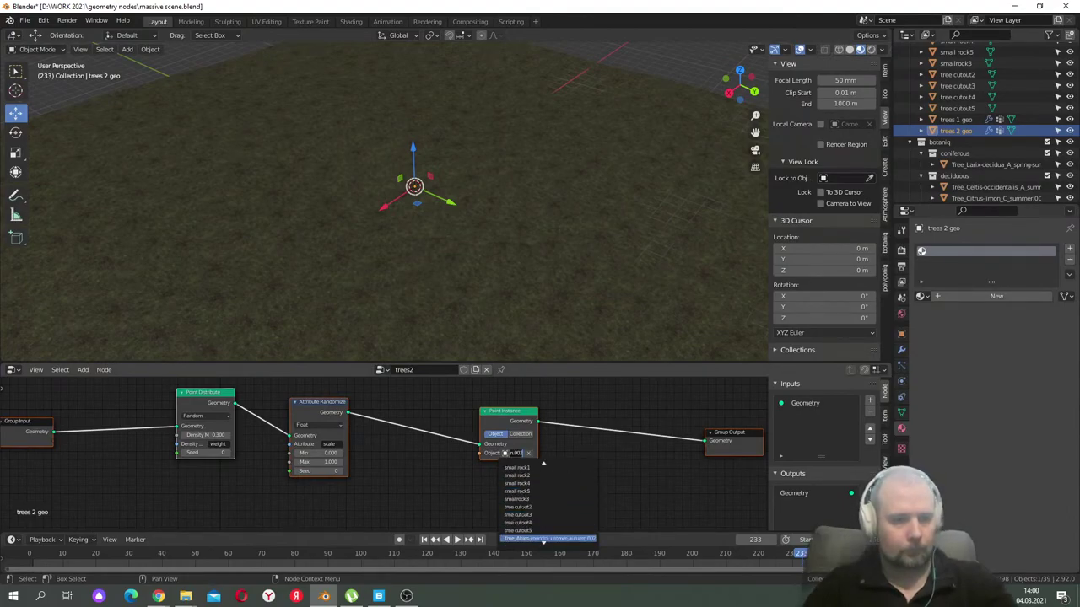
pyautogui.scroll(-4, 548, 507)
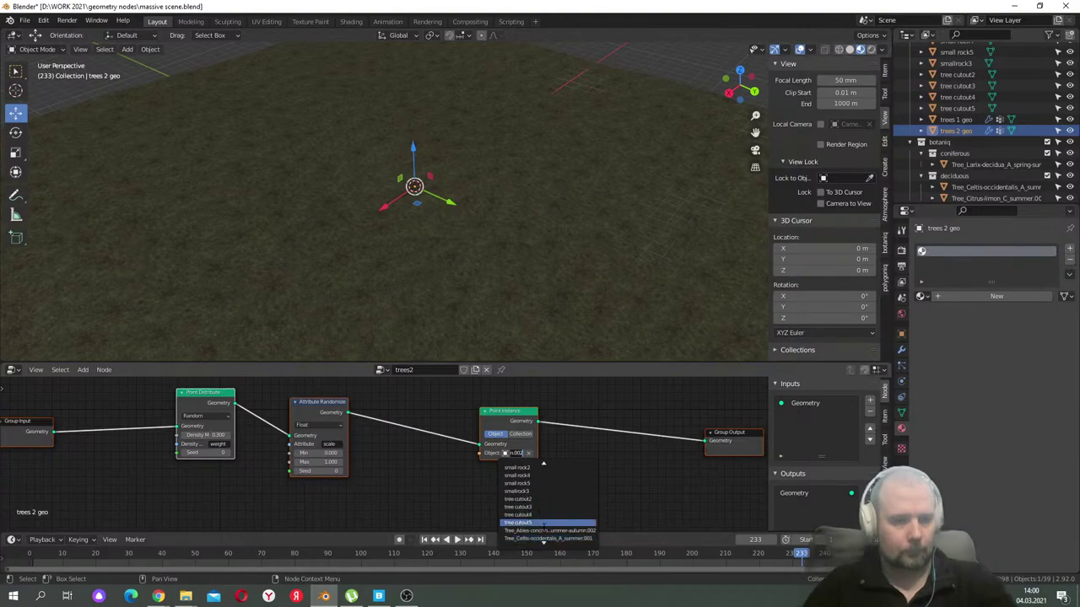
pyautogui.click(545, 538)
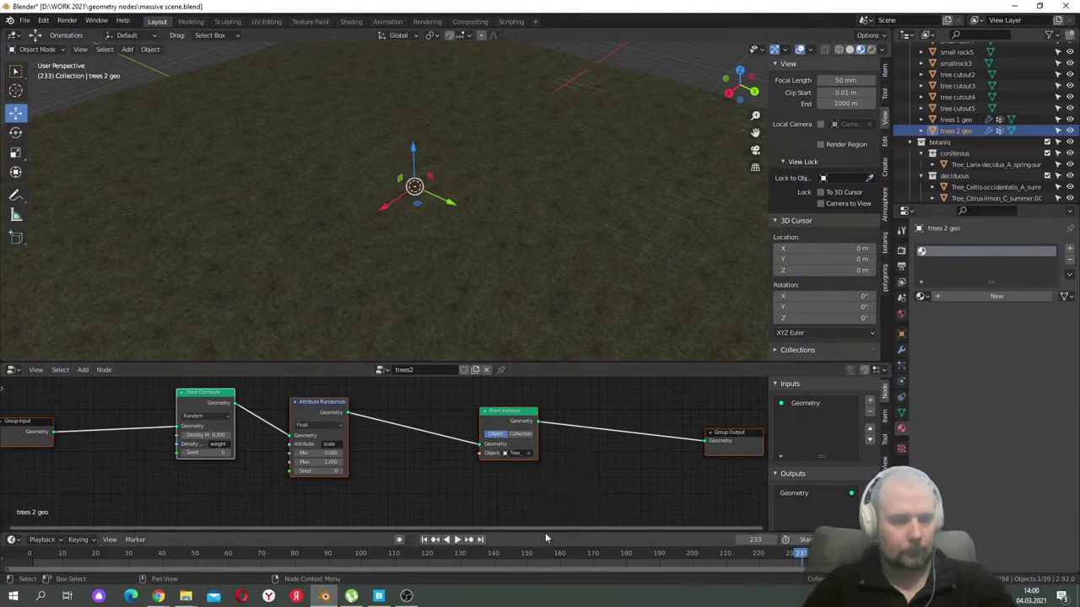
# - Clear the Point Distribute node's density attribute, deselect the scatter object and inspect the tree coverage
pyautogui.scroll(-5, 437, 281)
pyautogui.moveTo(437, 280); pyautogui.dragTo(497, 295, button='middle')
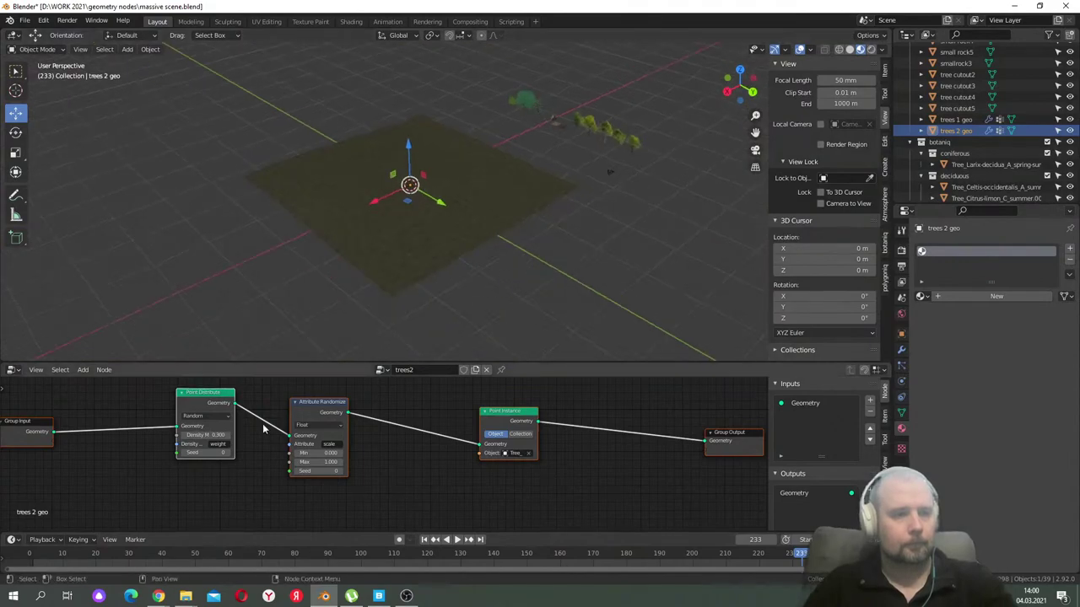
pyautogui.click(226, 444)
pyautogui.press('BackSpace')
pyautogui.press('Return')
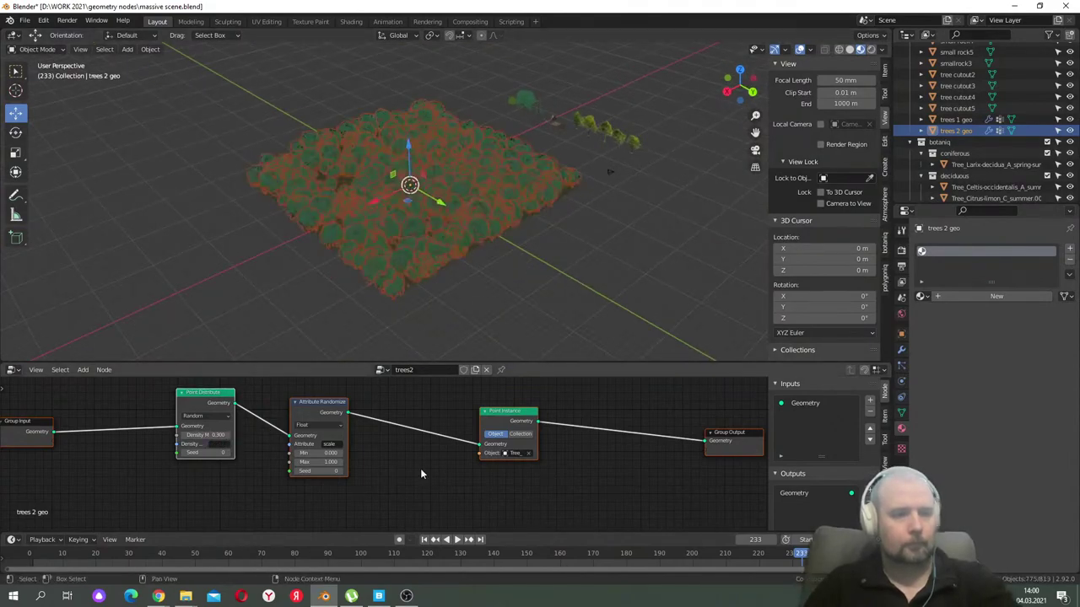
pyautogui.moveTo(459, 191); pyautogui.dragTo(475, 239, button='middle')
pyautogui.click(508, 249)
pyautogui.scroll(3, 475, 240)
pyautogui.scroll(2, 475, 246)
# - Set the Point Distribute node's Seed to 18 and inspect the tree distribution over the terrain
pyautogui.moveTo(205, 453); pyautogui.dragTo(223, 453)
pyautogui.scroll(-6, 470, 287)
pyautogui.moveTo(524, 288); pyautogui.dragTo(534, 260, button='middle')
pyautogui.scroll(7, 475, 277)
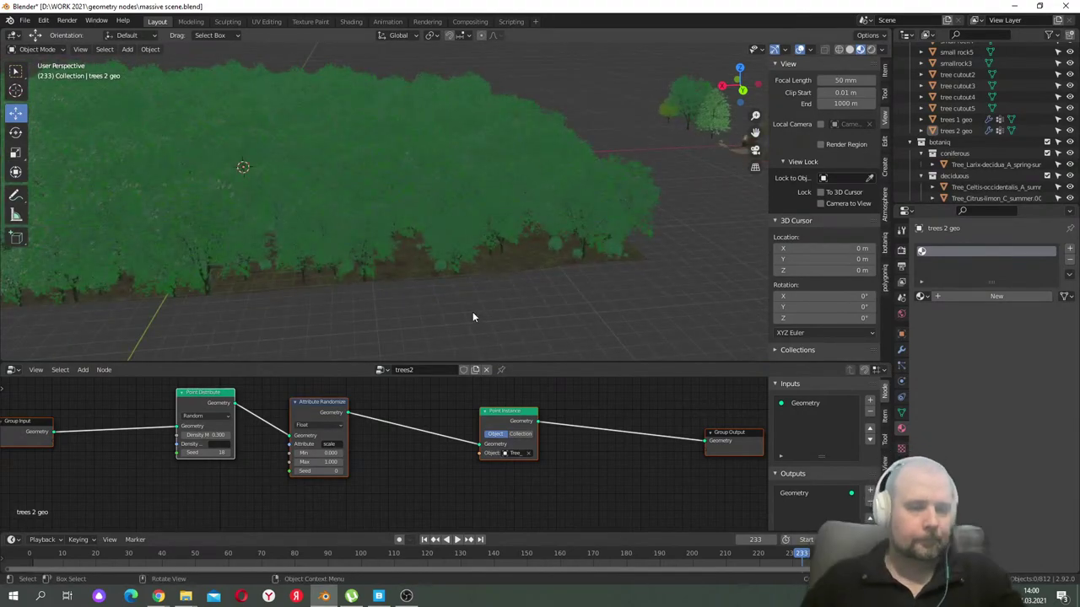
# - Enter weight as the density attribute of the Point Distribute node in the trees2 node tree
pyautogui.keyDown('shift'); pyautogui.moveTo(591, 295); pyautogui.dragTo(474, 290, button='middle'); pyautogui.keyUp('shift')
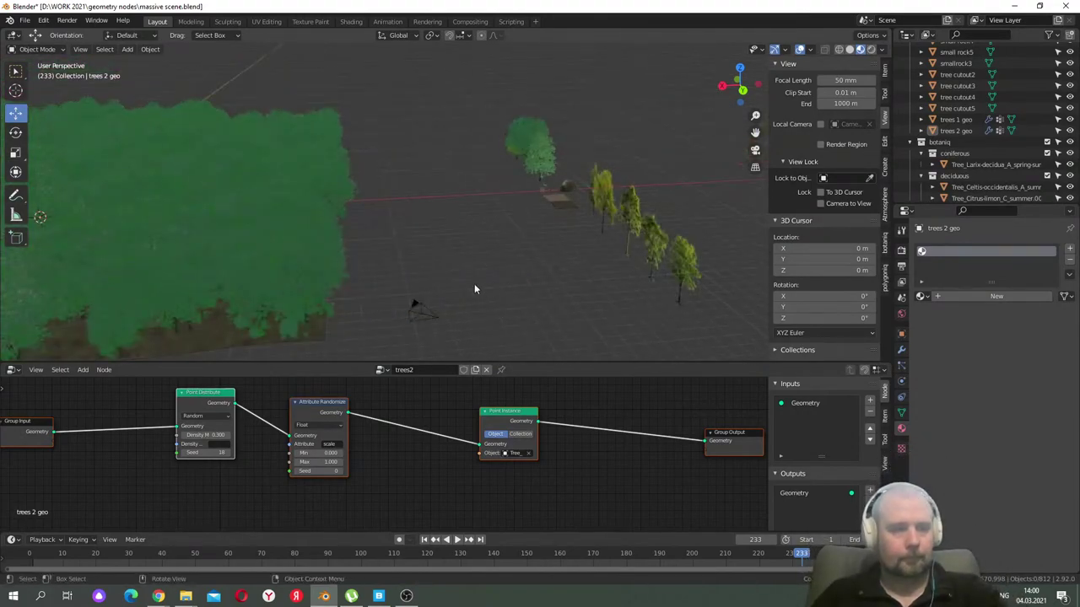
pyautogui.write('weight')
pyautogui.press('Return')
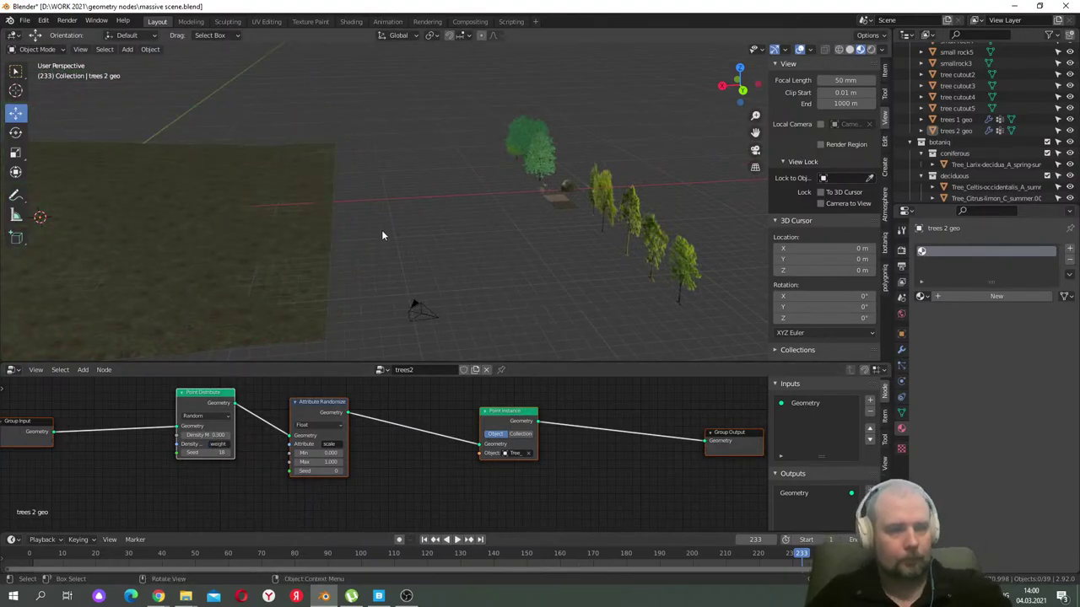
# - Duplicate the trees 2 geo object, leaving the copy in its original position
pyautogui.moveTo(353, 214); pyautogui.dragTo(481, 194, button='middle')
pyautogui.click(962, 130)
pyautogui.hotkey('shift', 'd')
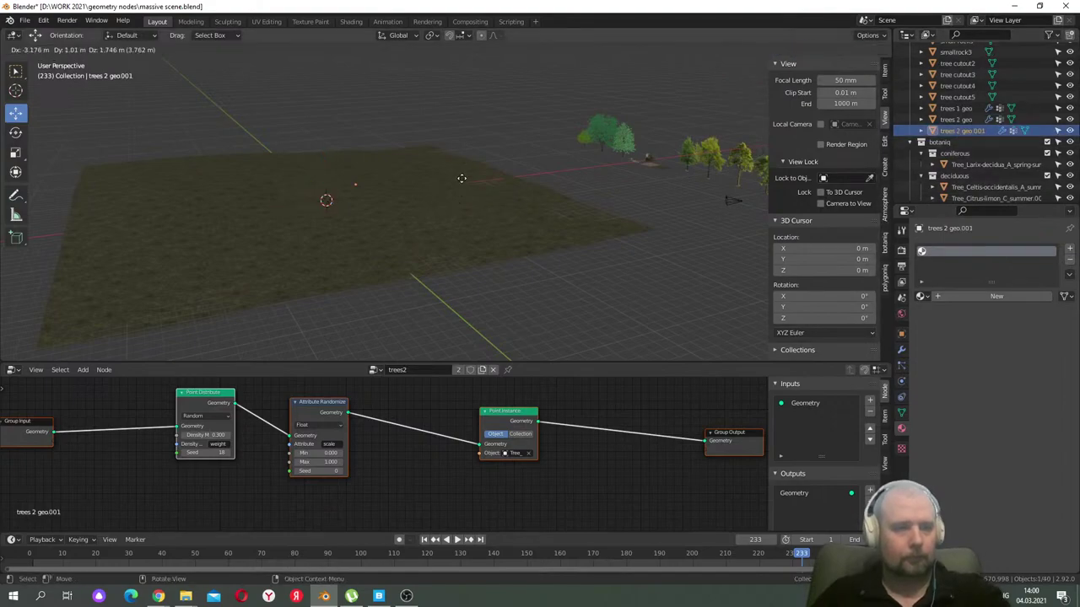
pyautogui.press('Escape')
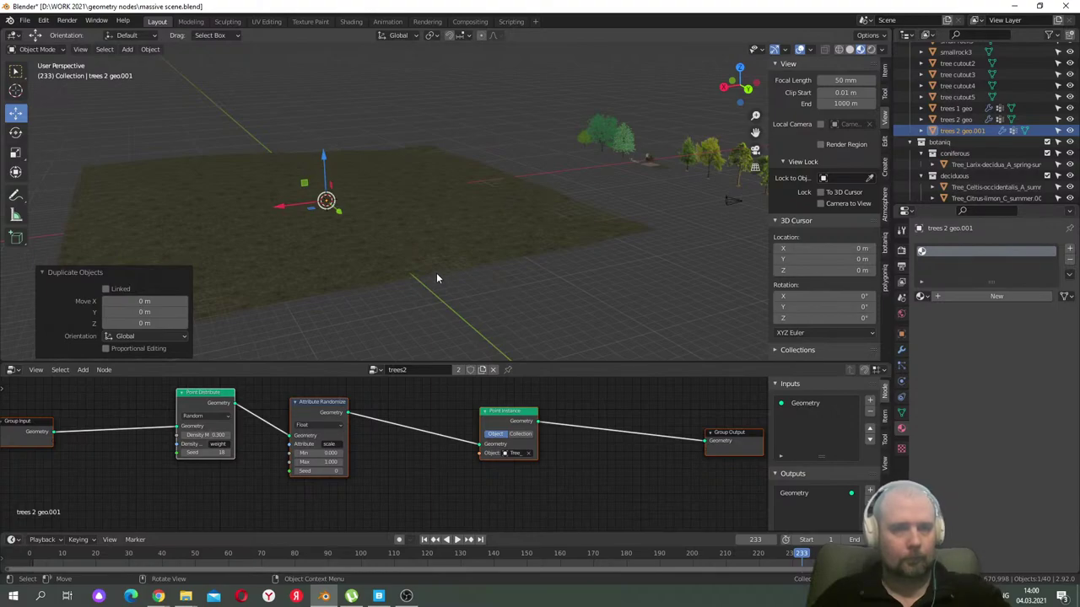
# - Rename the duplicate of trees 2 geo as trees 3 geo
pyautogui.doubleClick(964, 131)
pyautogui.click(958, 131)
pyautogui.press('BackSpace')
pyautogui.write('3')
pyautogui.click(995, 131)
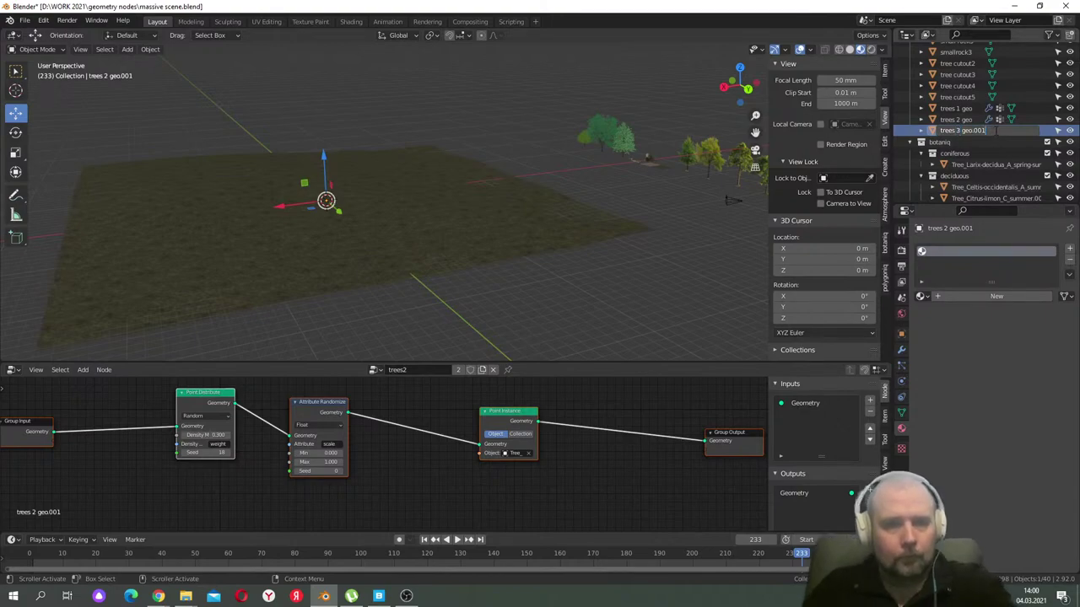
pyautogui.press('BackSpace')
pyautogui.press('BackSpace')
pyautogui.press('BackSpace')
pyautogui.press('BackSpace')
pyautogui.press('Return')
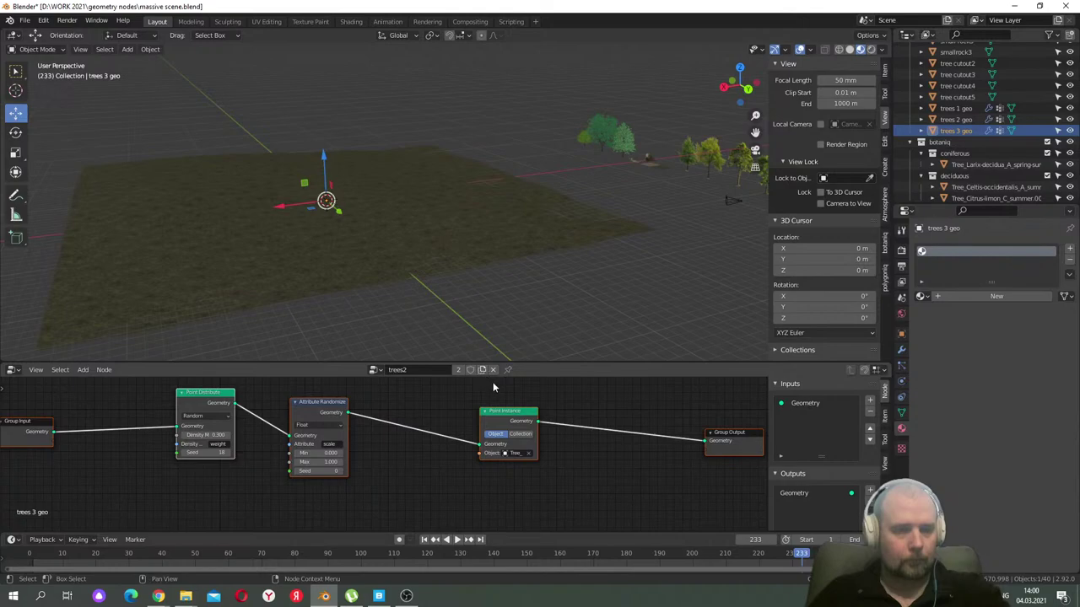
# - Copy the trees2 nodes into a new node tree for trees 3 geo, replacing its default nodes
pyautogui.scroll(-3, 491, 388)
pyautogui.moveTo(674, 395); pyautogui.dragTo(133, 507)
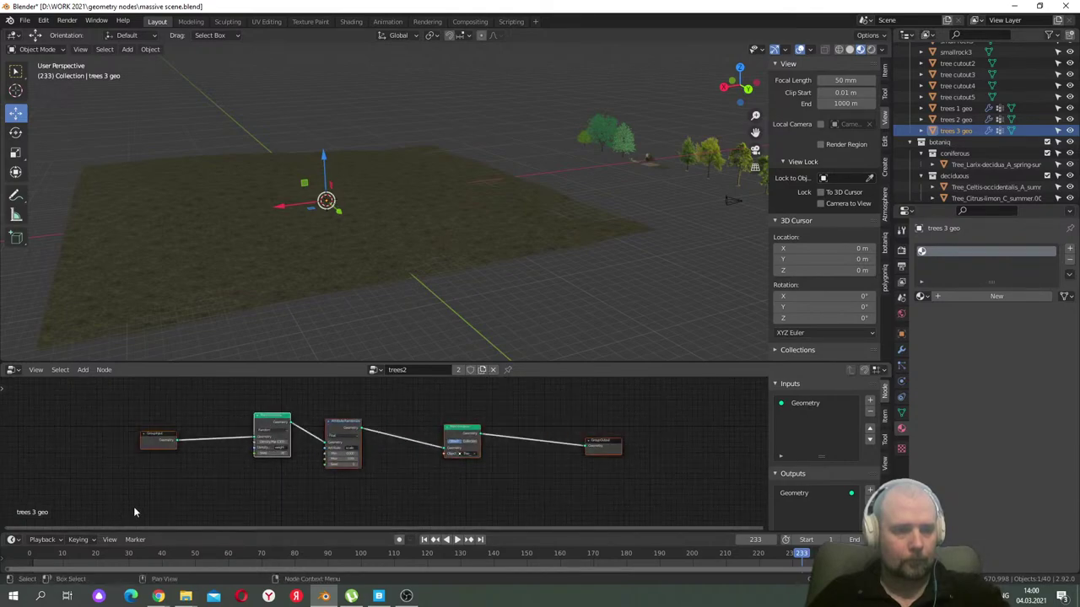
pyautogui.click(481, 369)
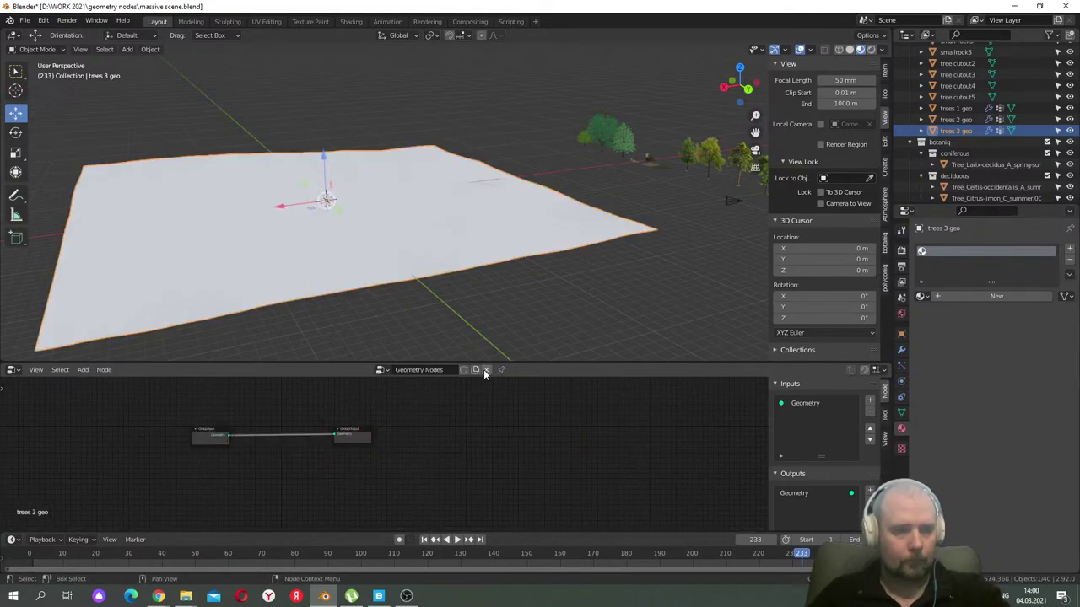
pyautogui.moveTo(437, 402); pyautogui.dragTo(155, 501)
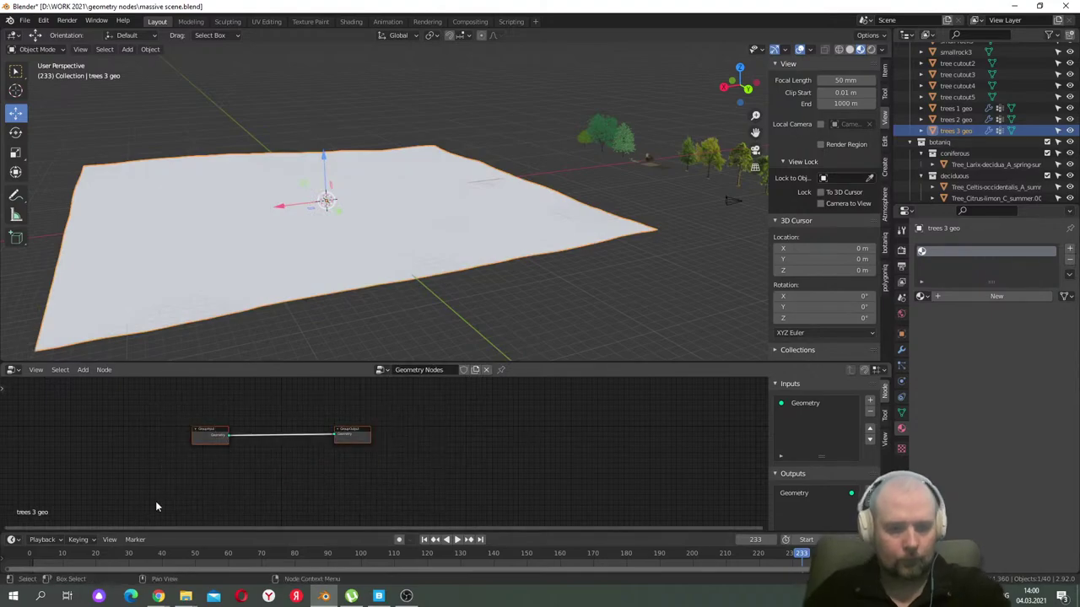
pyautogui.press('Delete')
pyautogui.hotkey('ctrl', 'v')
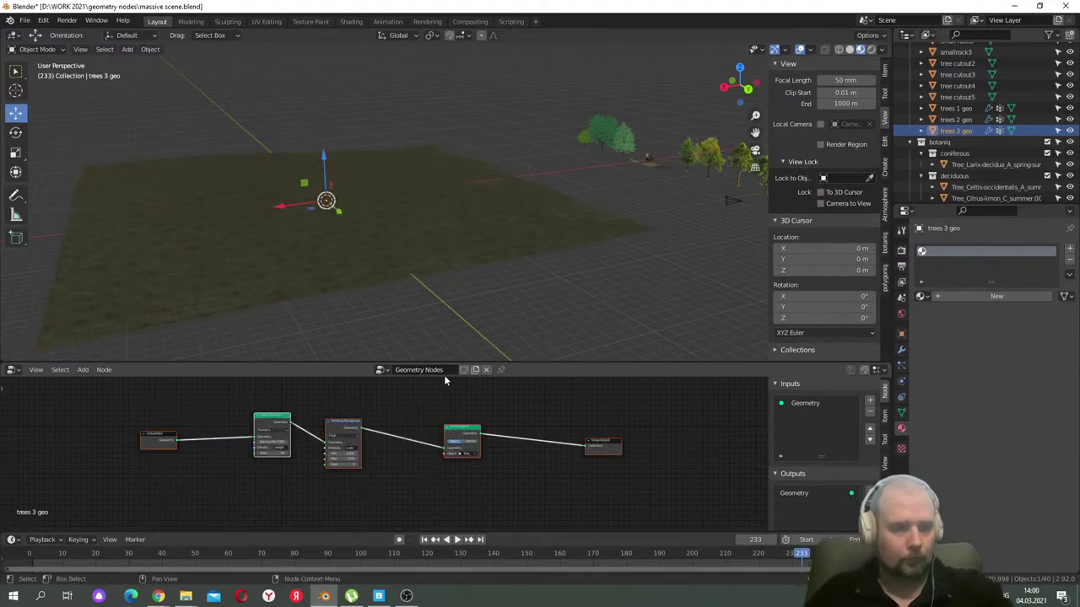
# - Rename the node tree of trees 3 geo as trees3
pyautogui.write('tr')
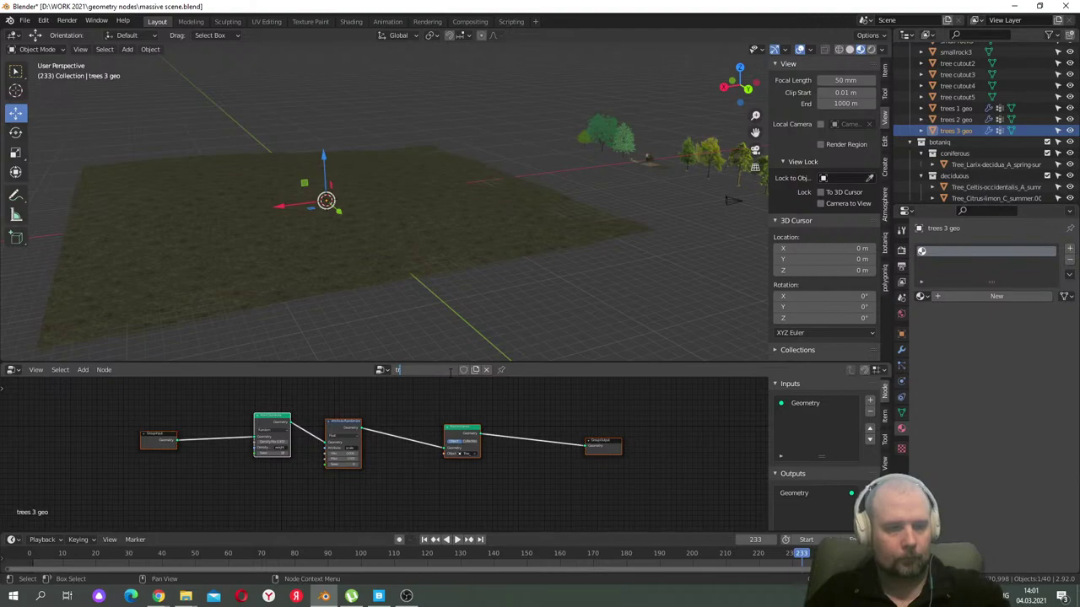
pyautogui.write('ees3')
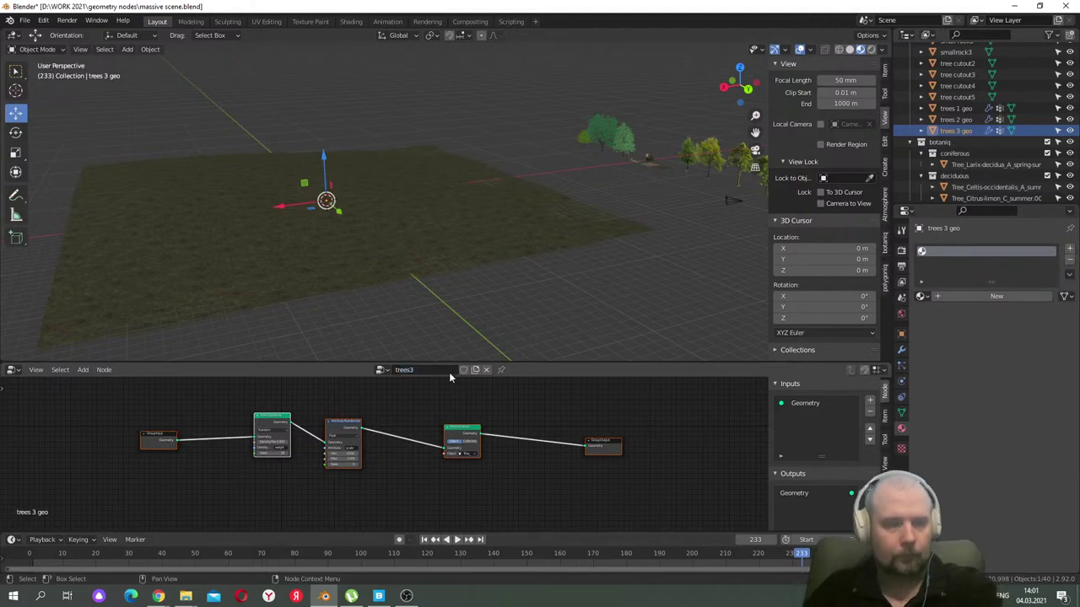
pyautogui.press('Return')
# - Choose another tree object for the Point Instance node in the trees3 node tree
pyautogui.moveTo(572, 170); pyautogui.dragTo(505, 204, button='middle')
pyautogui.scroll(5, 505, 204)
pyautogui.moveTo(425, 164); pyautogui.dragTo(528, 248, button='middle')
pyautogui.scroll(4, 495, 225)
pyautogui.scroll(-2, 494, 224)
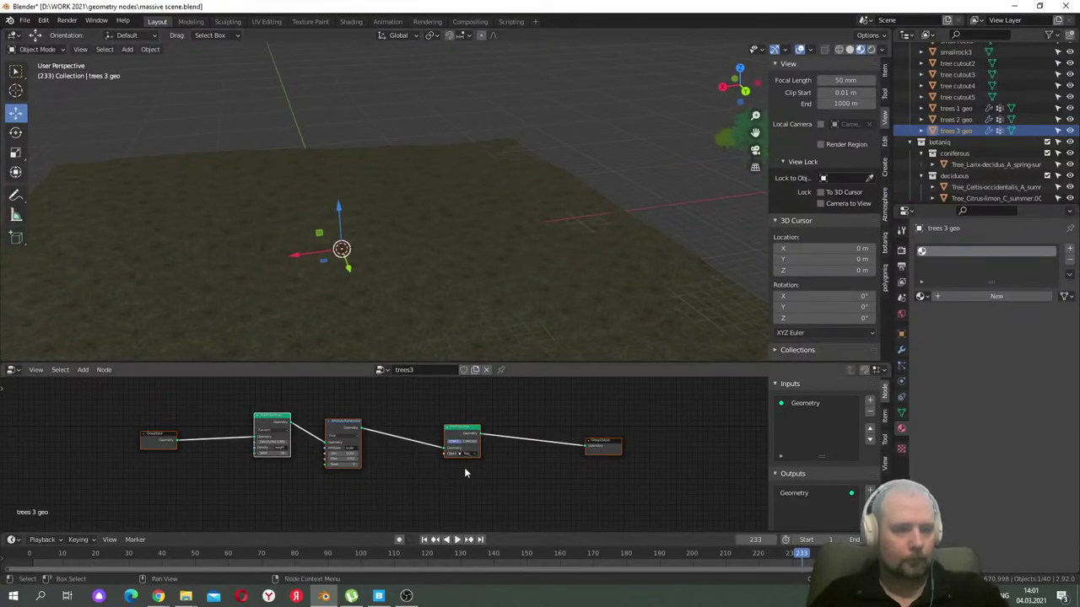
pyautogui.scroll(3, 472, 470)
pyautogui.click(548, 453)
pyautogui.scroll(-15, 575, 499)
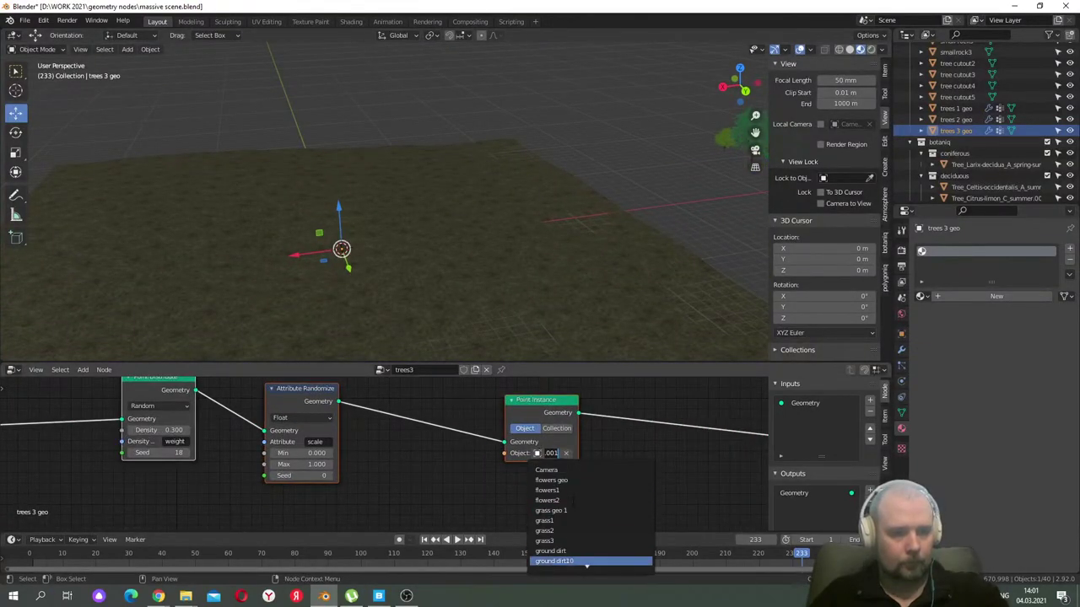
pyautogui.scroll(-8, 575, 498)
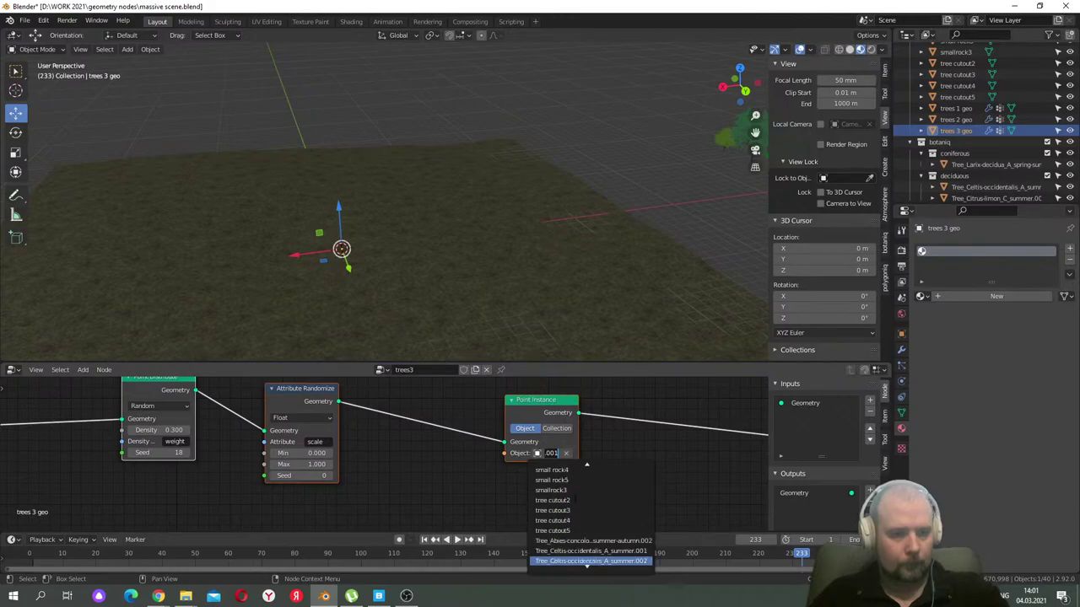
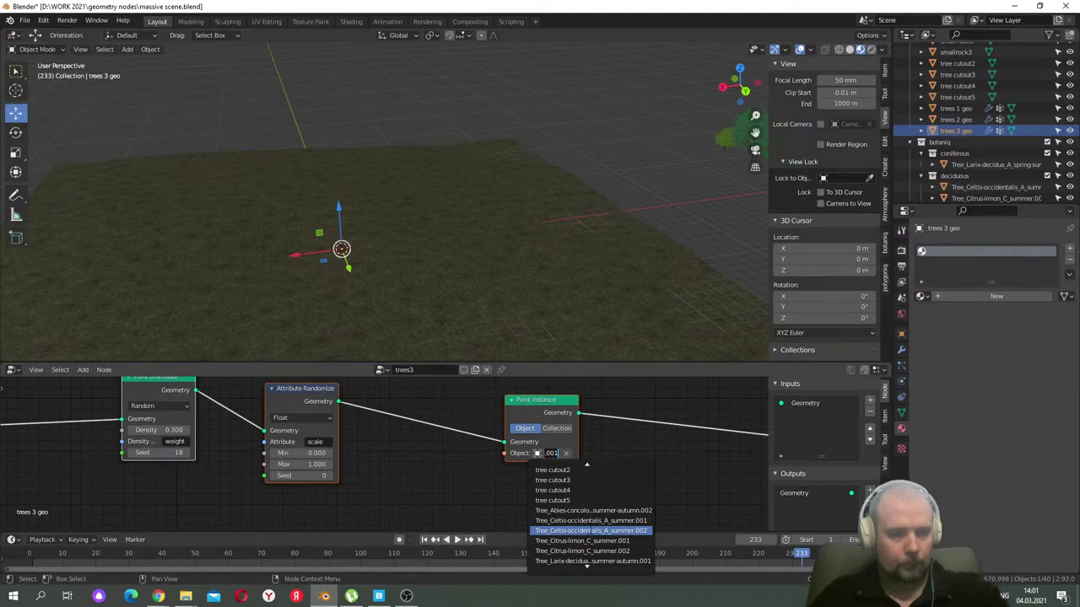
# - Set the Point Instance object in the trees3 node tree to Tree_Celtis-occidentalis_A_summer.002
pyautogui.click(589, 530)
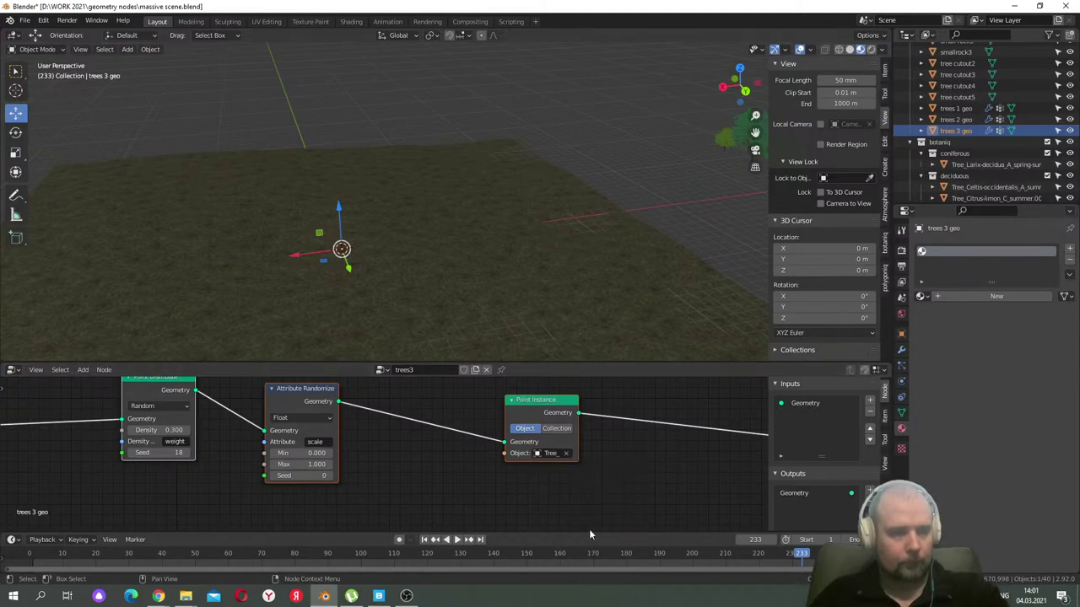
pyautogui.scroll(-4, 403, 242)
pyautogui.scroll(2, 403, 242)
pyautogui.moveTo(404, 241); pyautogui.dragTo(455, 250, button='middle')
pyautogui.scroll(3, 448, 247)
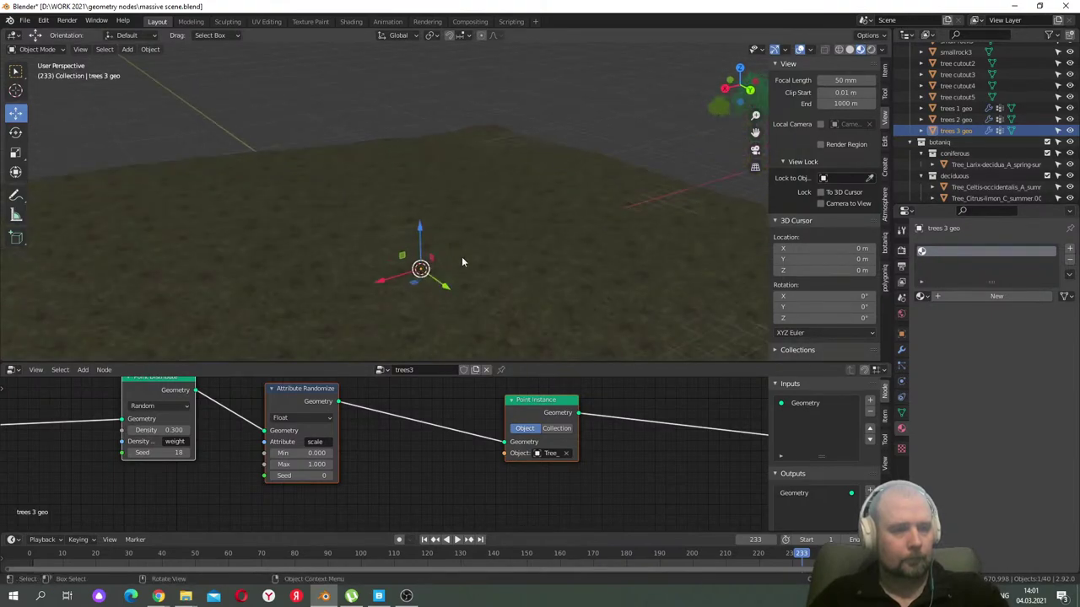
# - Clear the Point Distribute node's density attribute to preview the trees across the entire terrain
pyautogui.press('BackSpace')
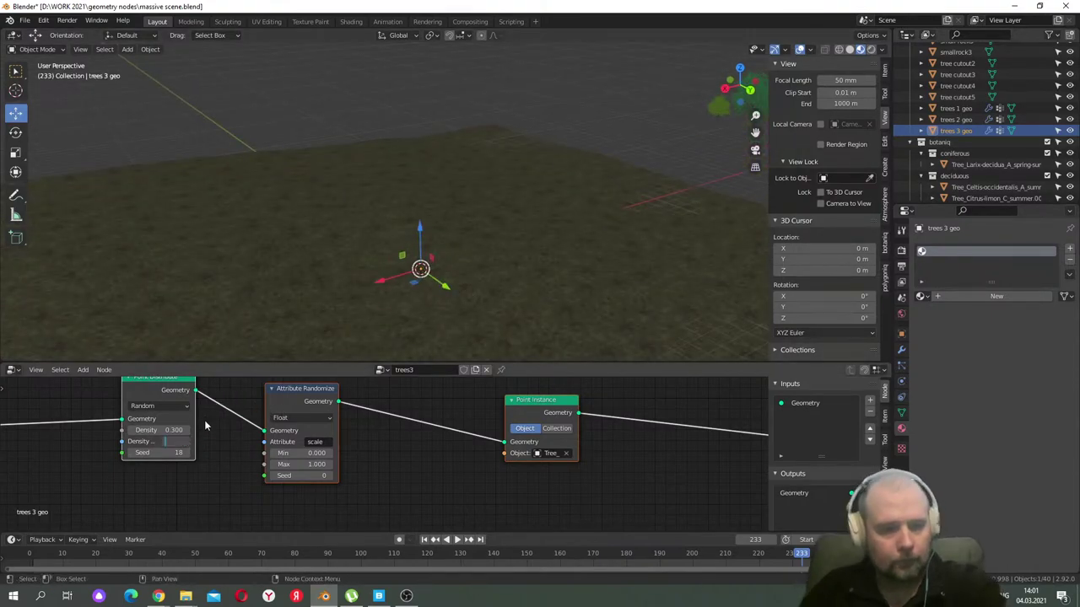
pyautogui.press('Return')
pyautogui.scroll(-4, 348, 253)
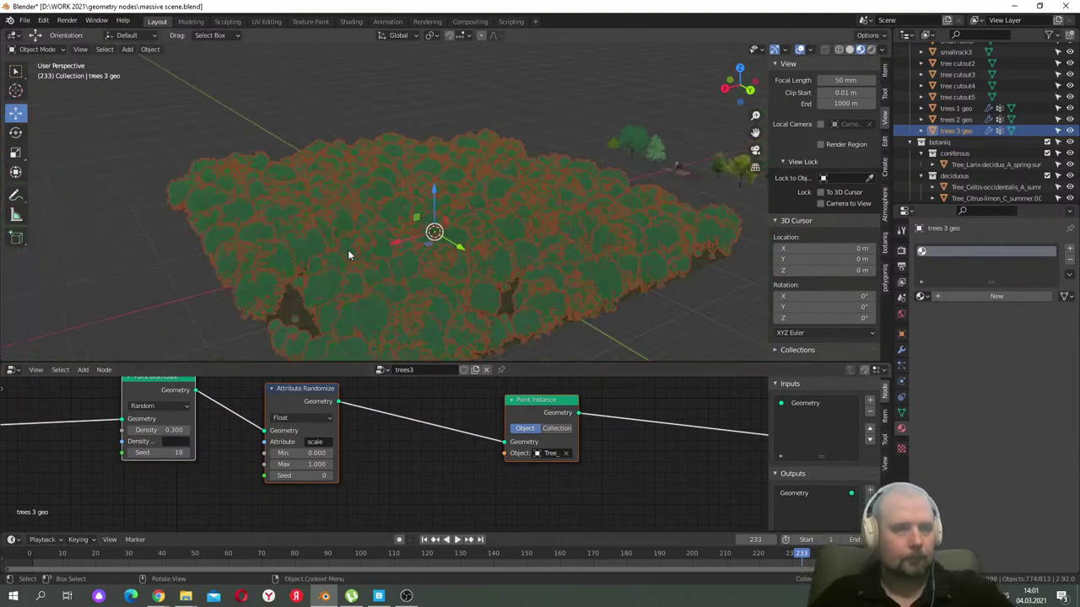
pyautogui.click(659, 337)
pyautogui.moveTo(652, 303); pyautogui.dragTo(606, 305, button='middle')
pyautogui.scroll(4, 601, 297)
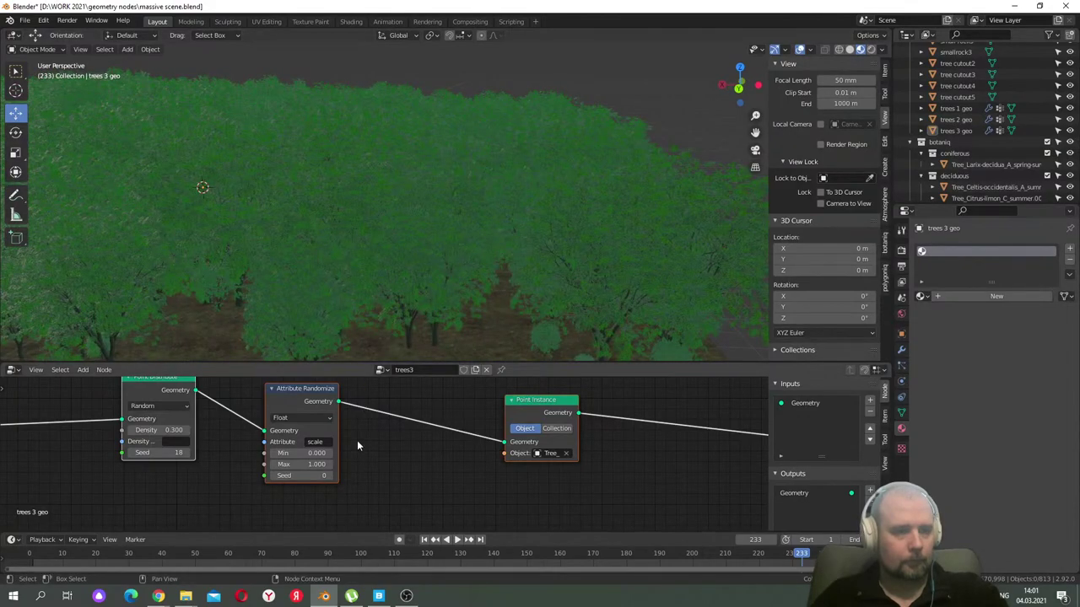
# - Set the Point Distribute seed to 0 and compare the scattered trees with the source tree models
pyautogui.press('BackSpace')
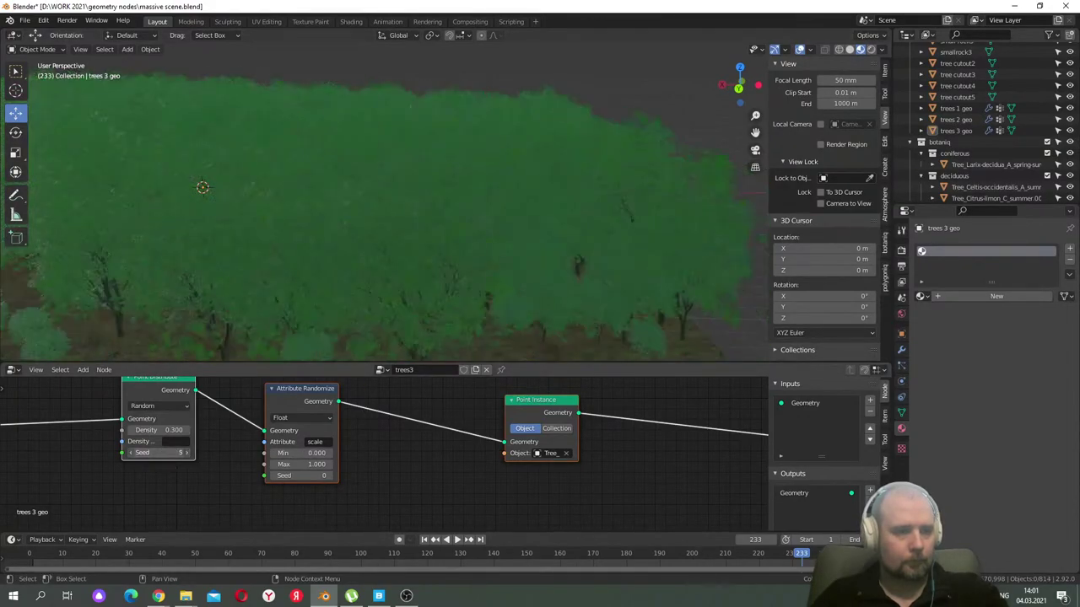
pyautogui.scroll(-10, 577, 275)
pyautogui.moveTo(589, 274); pyautogui.dragTo(495, 284, button='middle')
pyautogui.scroll(4, 495, 289)
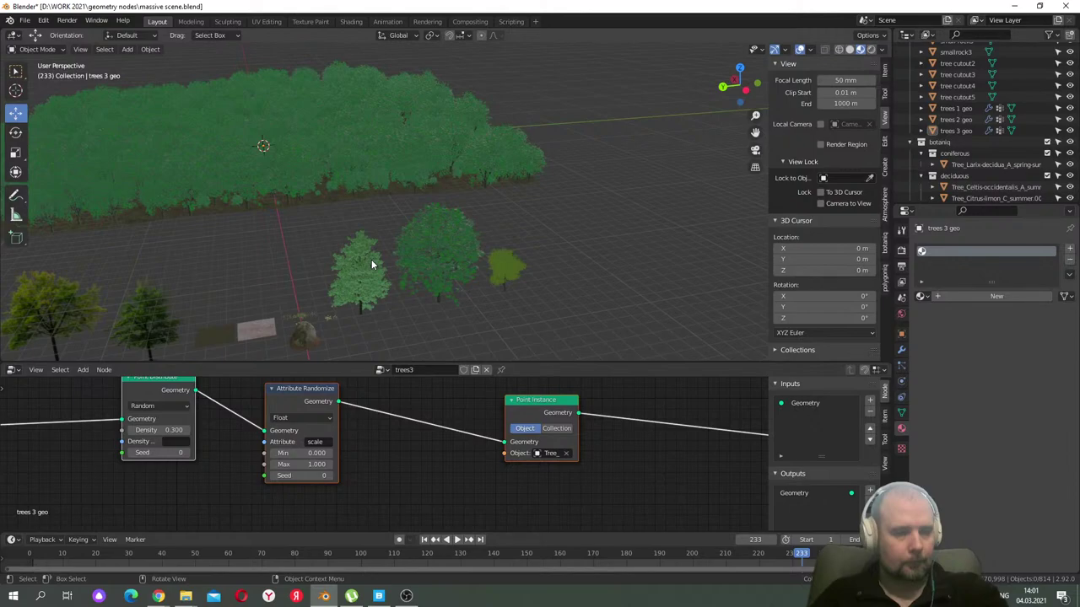
pyautogui.scroll(8, 379, 270)
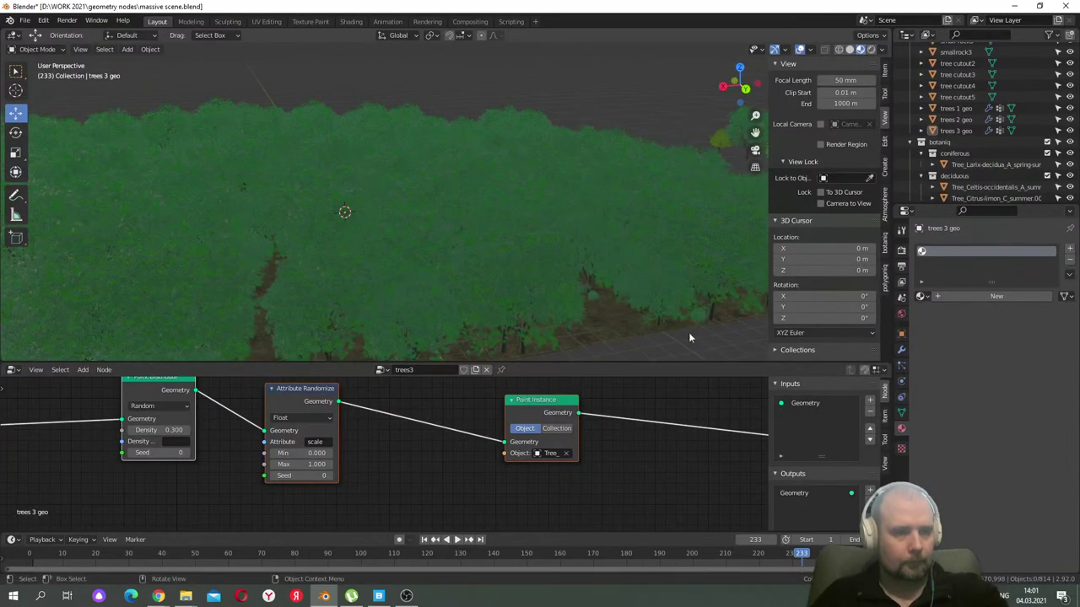
# - Change the Point Instance object to Tree_Citrus-limon_C_summer.001 and inspect the scattered trees
pyautogui.click(550, 453)
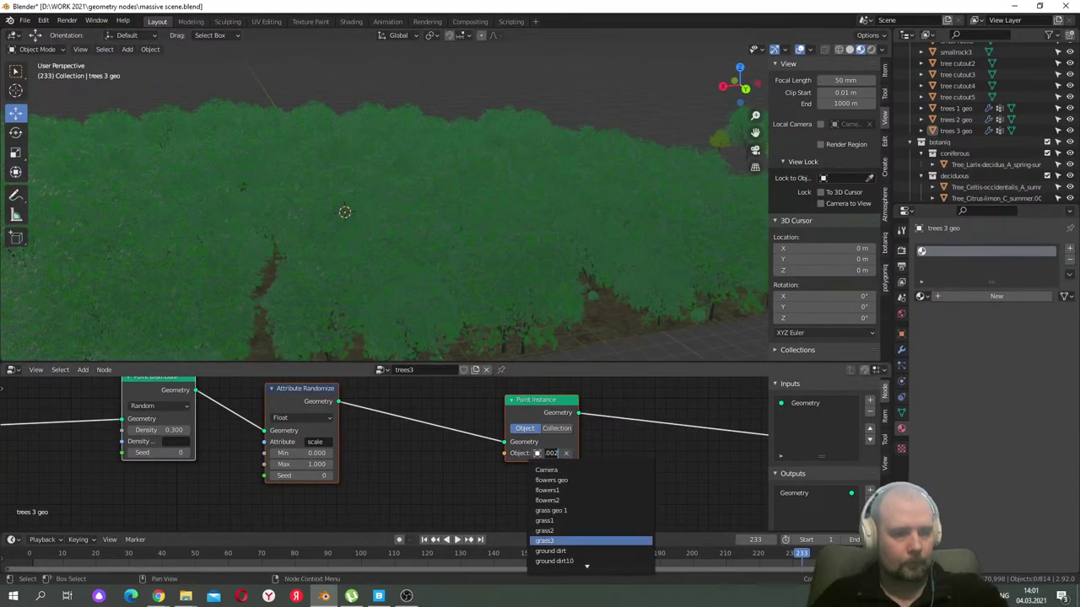
pyautogui.press('Down')
pyautogui.press('Down')
pyautogui.press('Down')
pyautogui.press('Down')
pyautogui.press('Down')
pyautogui.press('Down')
pyautogui.press('Down')
pyautogui.press('Down')
pyautogui.press('Down')
pyautogui.press('Down')
pyautogui.press('Down')
pyautogui.press('Down')
pyautogui.press('Down')
pyautogui.press('Down')
pyautogui.press('Down')
pyautogui.press('Down')
pyautogui.press('Down')
pyautogui.press('Down')
pyautogui.press('Down')
pyautogui.press('Down')
pyautogui.press('Down')
pyautogui.press('Down')
pyautogui.scroll(-7, 575, 499)
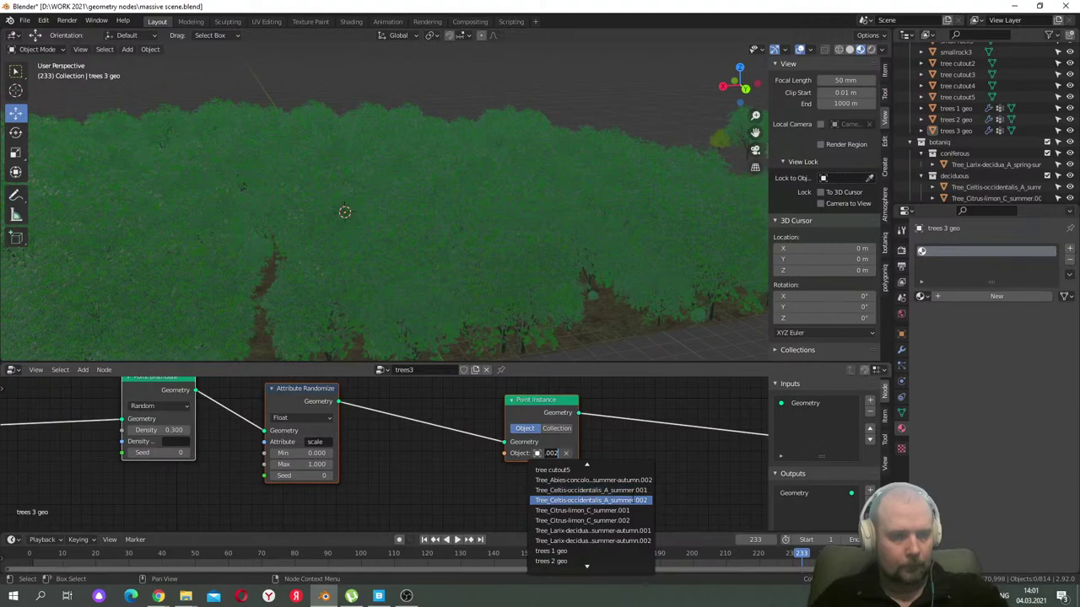
pyautogui.click(626, 511)
pyautogui.moveTo(451, 214); pyautogui.dragTo(542, 229, button='middle')
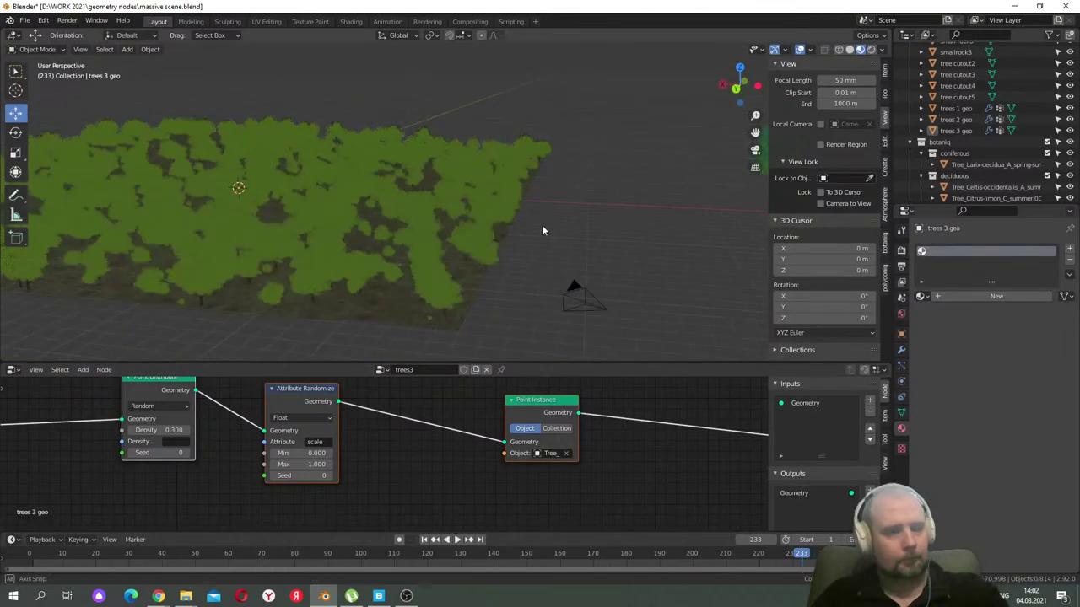
pyautogui.scroll(5, 541, 228)
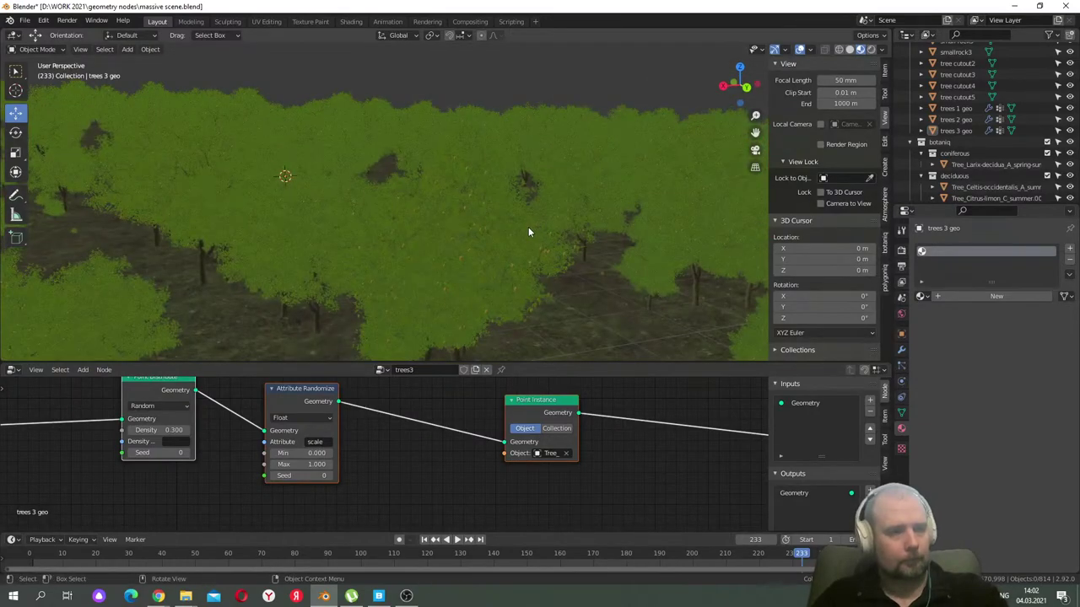
pyautogui.scroll(-4, 523, 229)
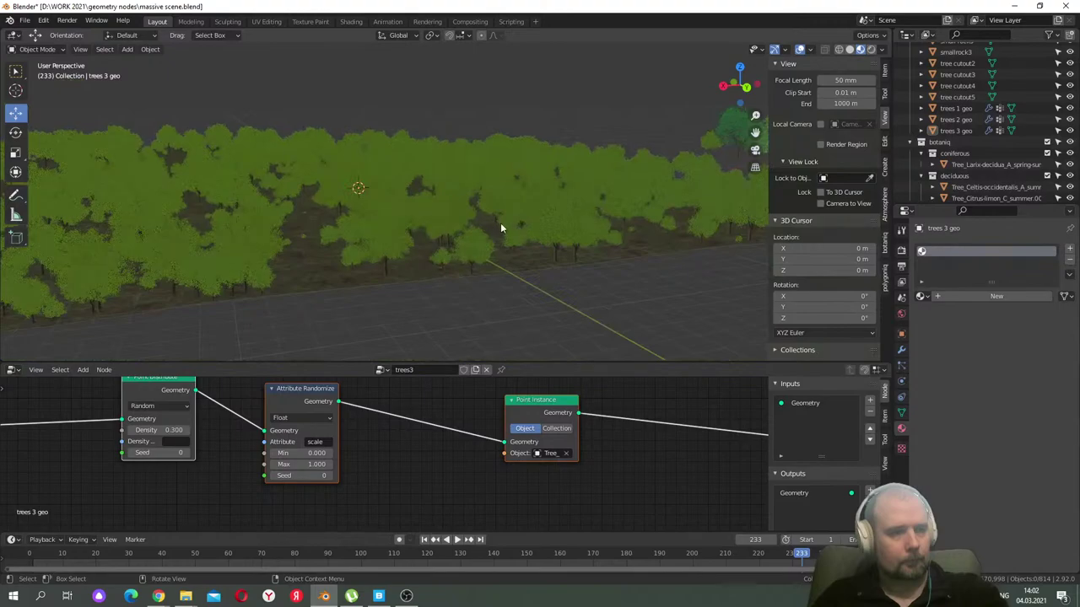
pyautogui.moveTo(513, 225); pyautogui.dragTo(521, 229, button='middle')
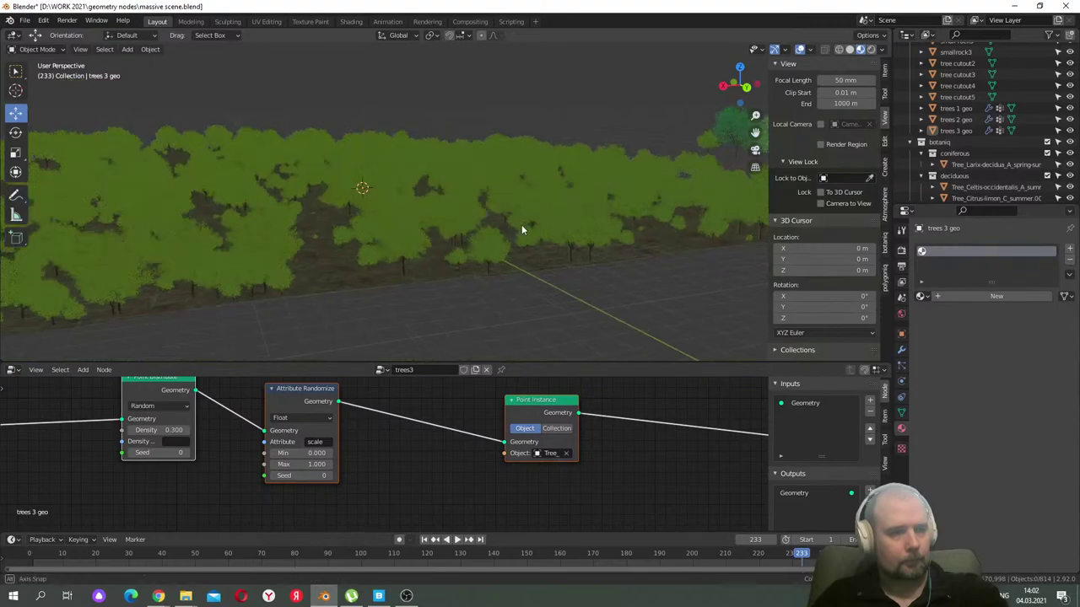
# - Set the Point Distribute node's density attribute to weight
pyautogui.click(179, 443)
pyautogui.write('weight')
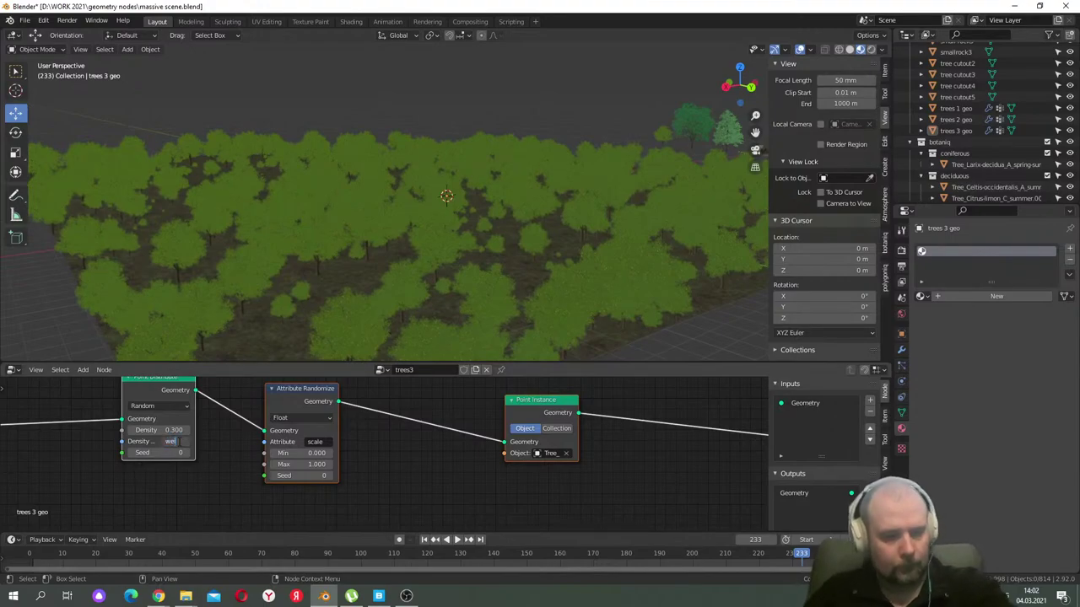
pyautogui.press('Return')
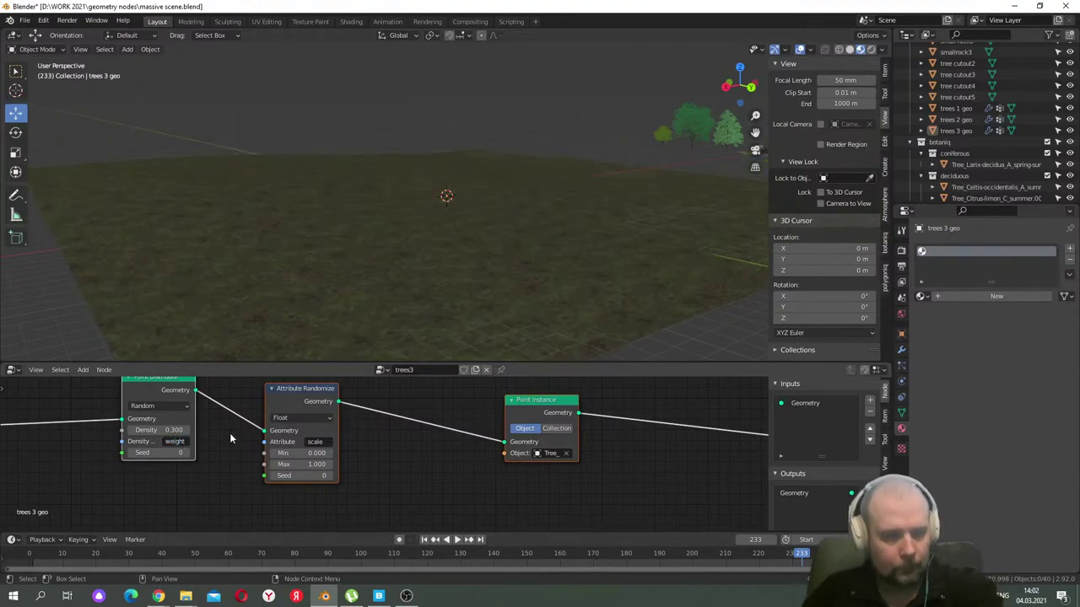
# - Save the scene file
pyautogui.moveTo(460, 178); pyautogui.dragTo(422, 196, button='middle')
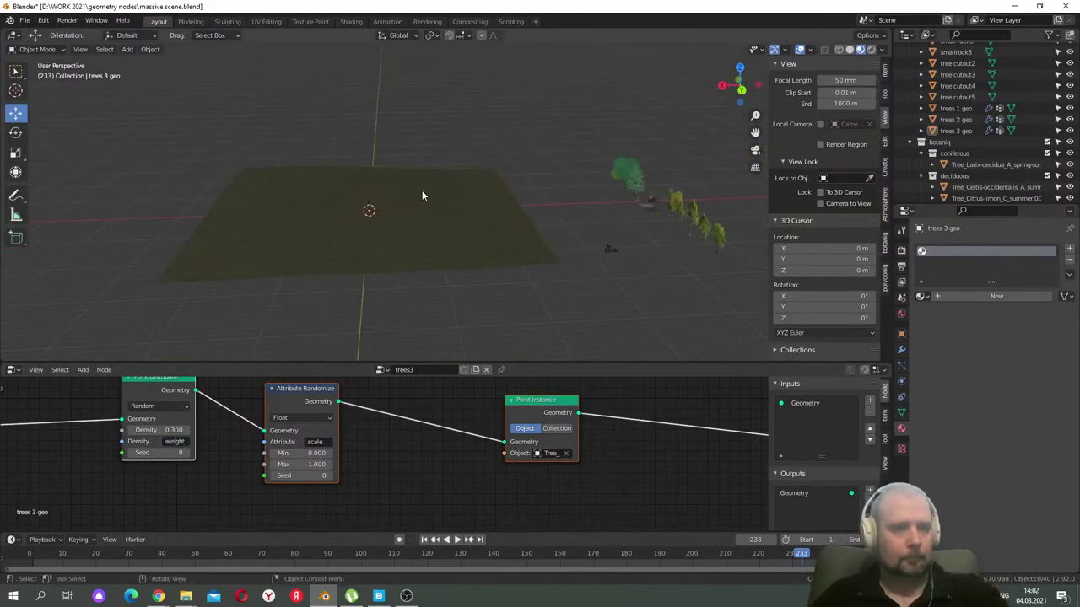
pyautogui.click(27, 21)
pyautogui.click(39, 95)
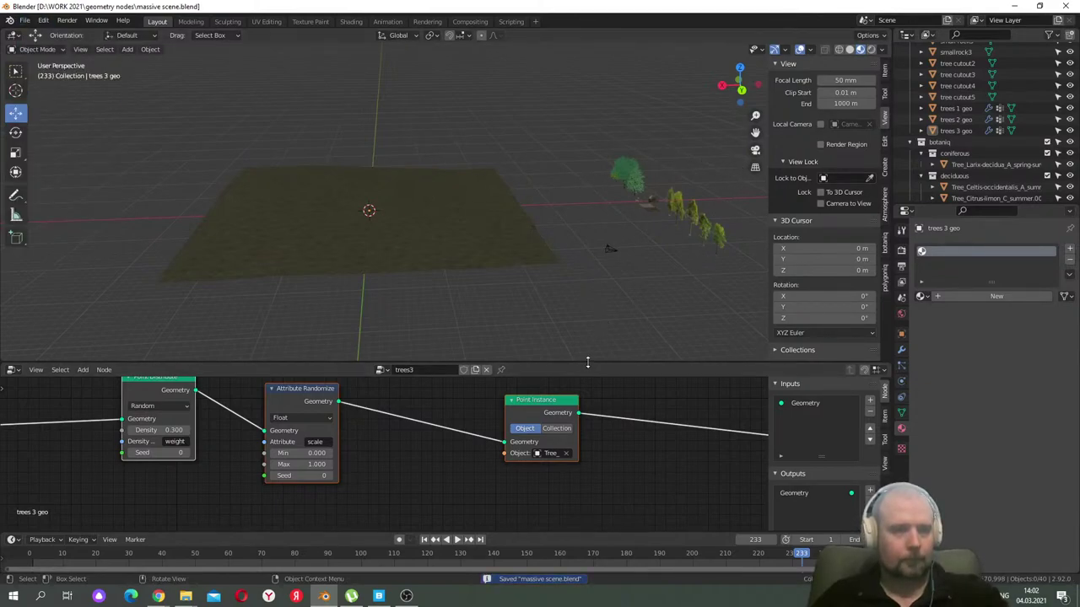
# - Enlarge the 3D viewport by shrinking the node editor, and check the terrain through the camera
pyautogui.moveTo(588, 361); pyautogui.dragTo(585, 479)
pyautogui.moveTo(585, 472); pyautogui.dragTo(408, 311, button='middle')
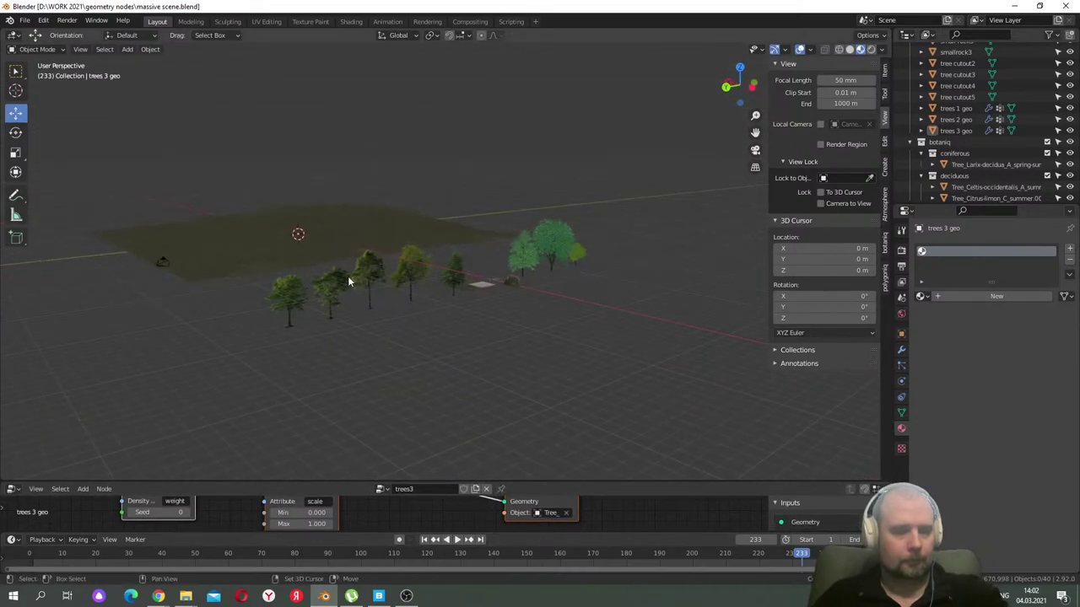
pyautogui.moveTo(348, 281); pyautogui.dragTo(453, 291, button='middle')
pyautogui.press('KP_0')
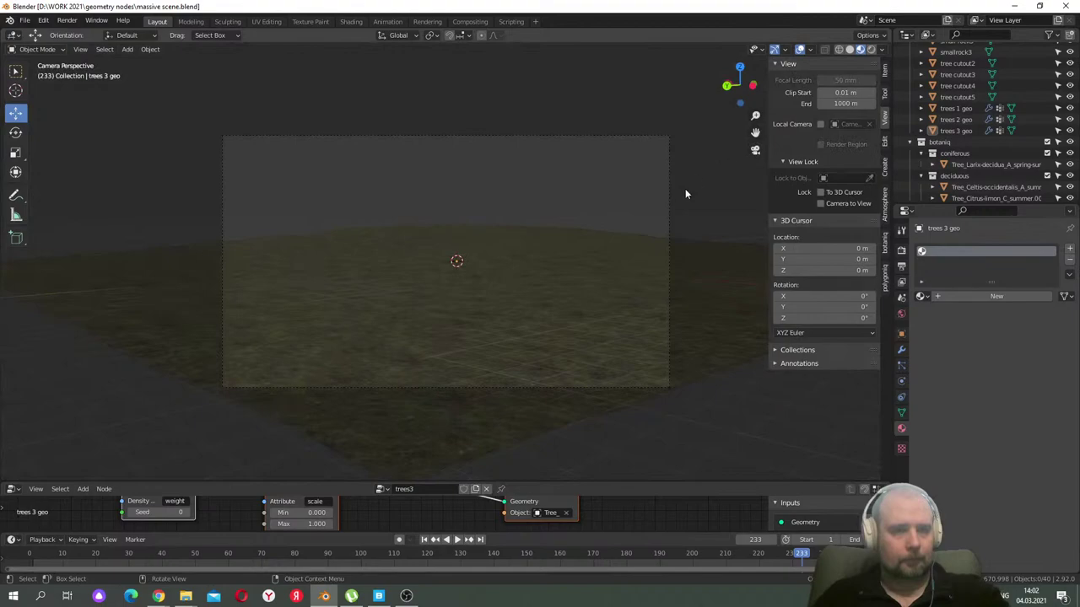
pyautogui.click(755, 150)
# - Add a new collection, name it 1paintable and give it the green color tag
pyautogui.scroll(10, 1023, 116)
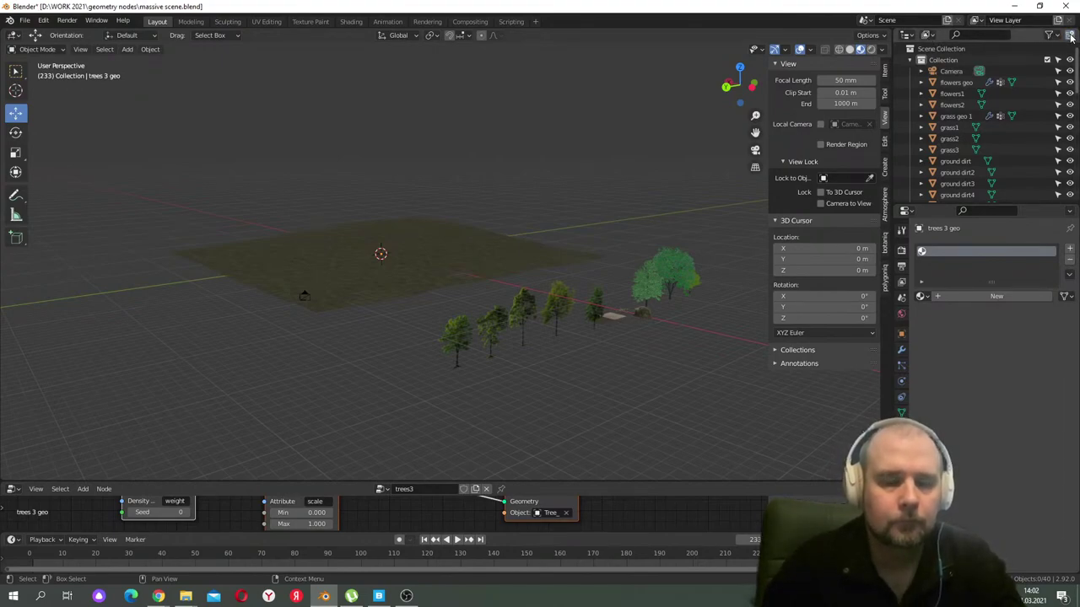
pyautogui.scroll(-10, 1063, 101)
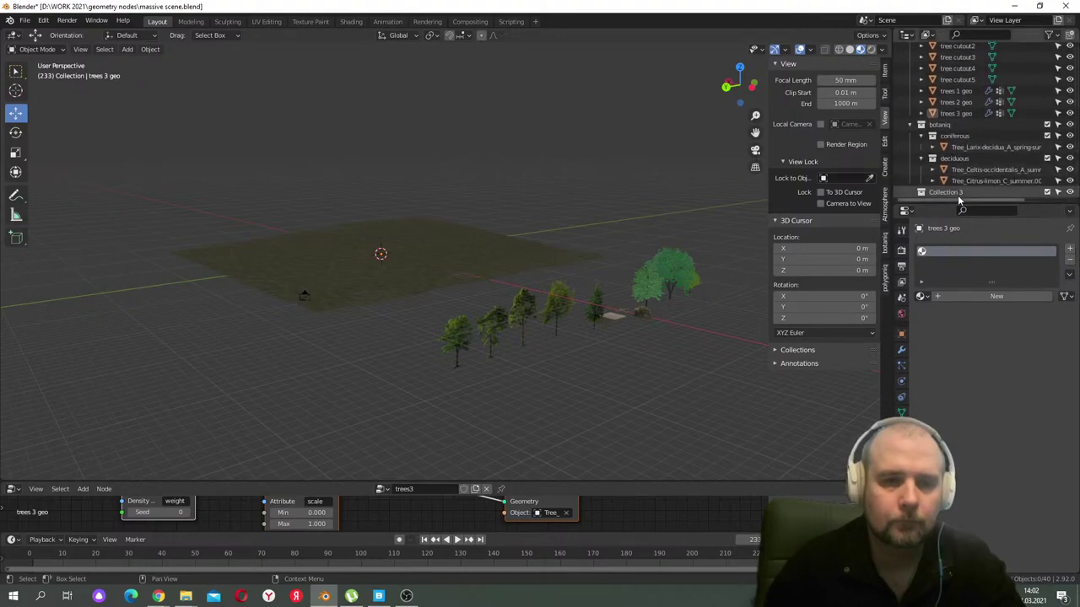
pyautogui.doubleClick(945, 193)
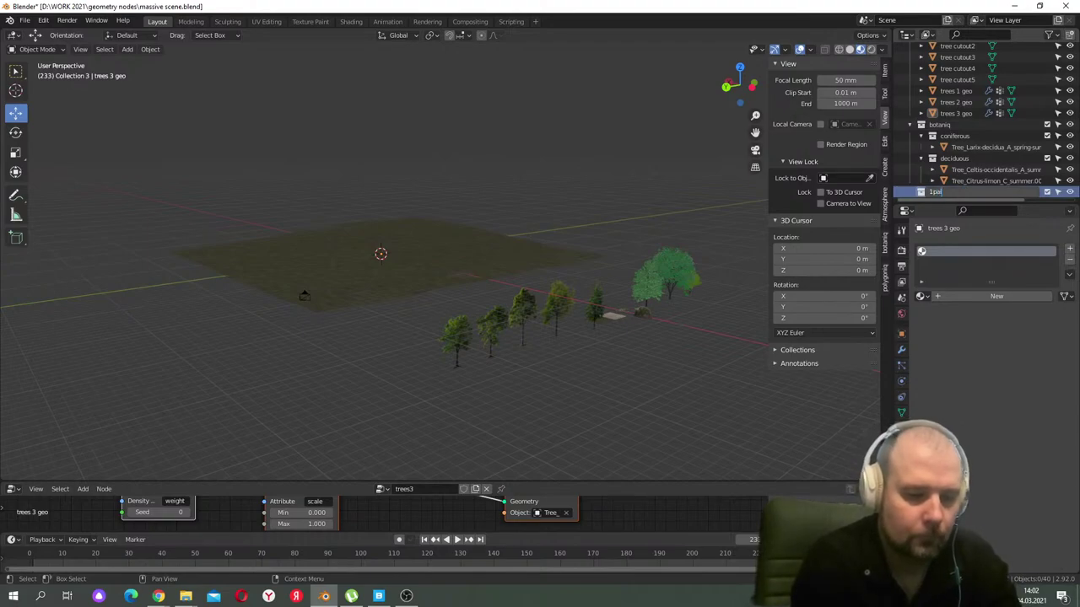
pyautogui.write('1paintable')
pyautogui.press('Return')
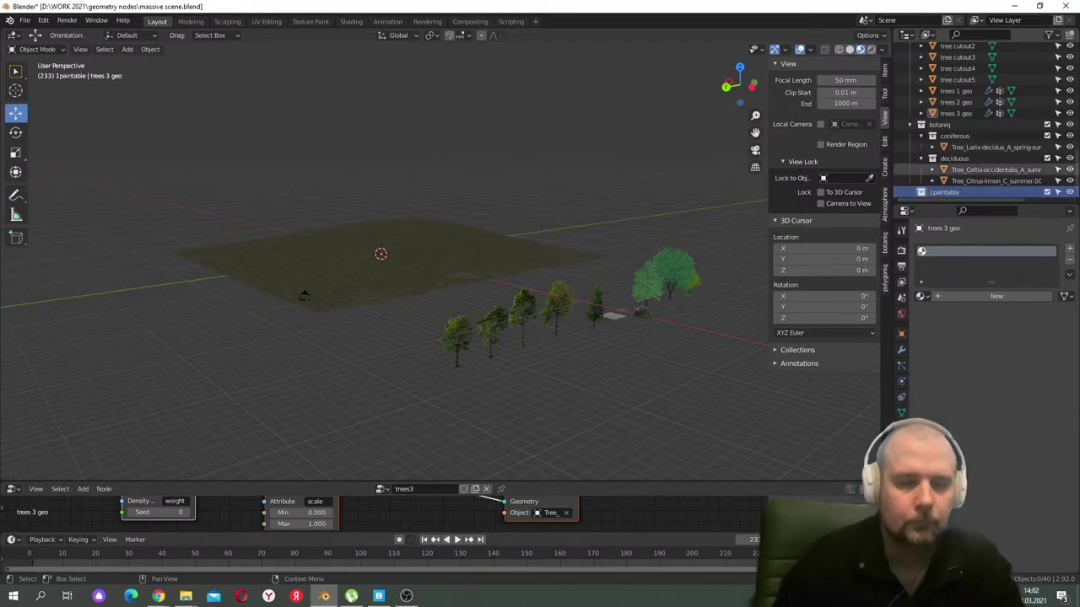
pyautogui.rightClick(921, 193)
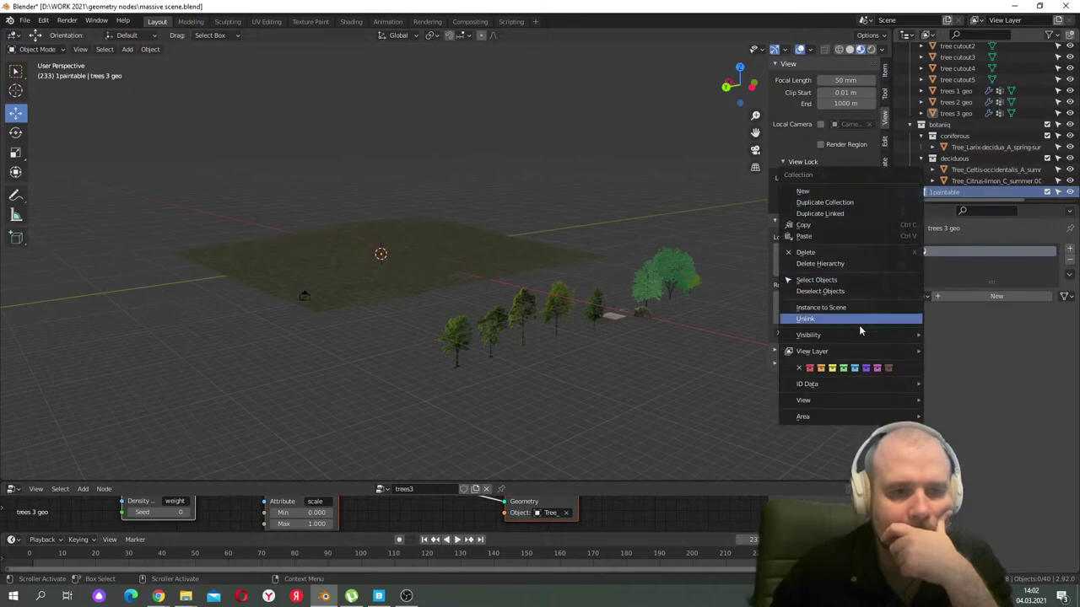
pyautogui.click(848, 366)
# - Move the 1paintable collection directly below Collection and above botaniq in the outliner
pyautogui.moveTo(945, 193); pyautogui.dragTo(896, 44)
pyautogui.scroll(-5, 953, 109)
pyautogui.scroll(8, 949, 118)
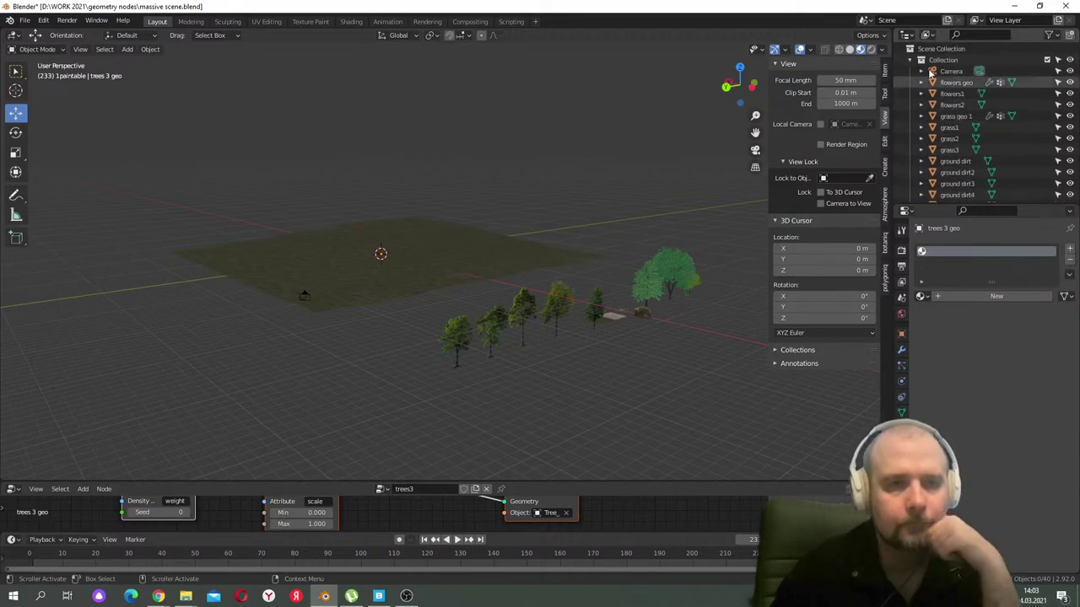
pyautogui.click(911, 60)
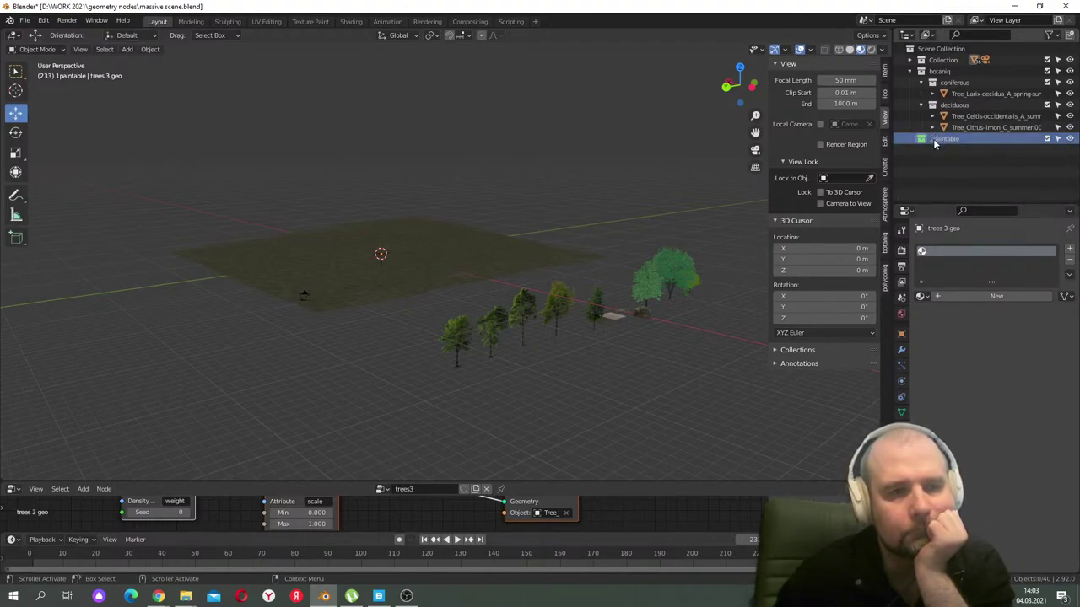
pyautogui.moveTo(933, 138); pyautogui.dragTo(926, 48)
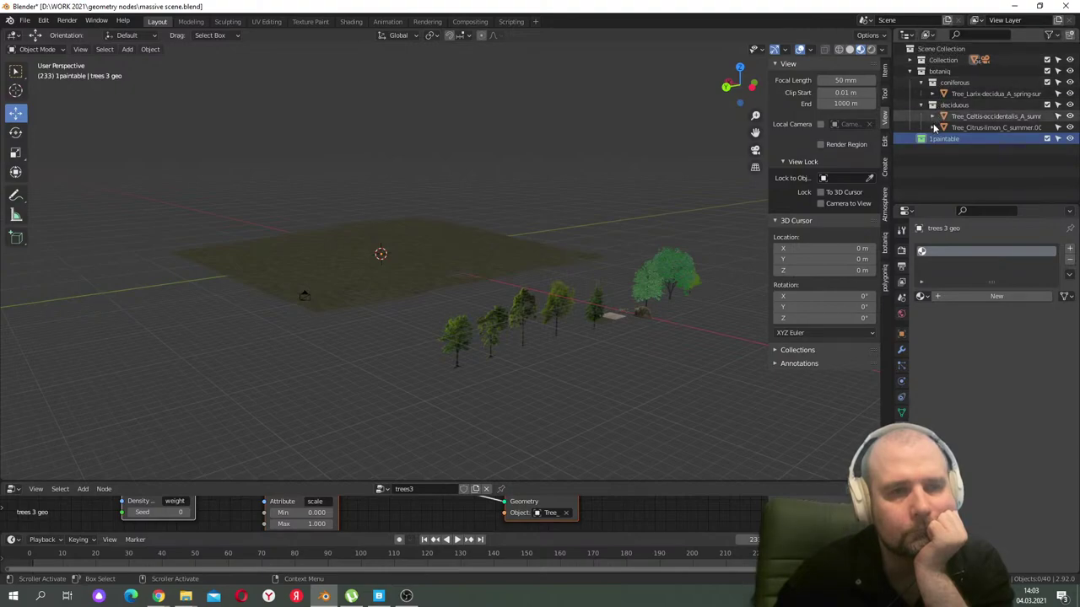
pyautogui.moveTo(935, 140); pyautogui.dragTo(943, 70)
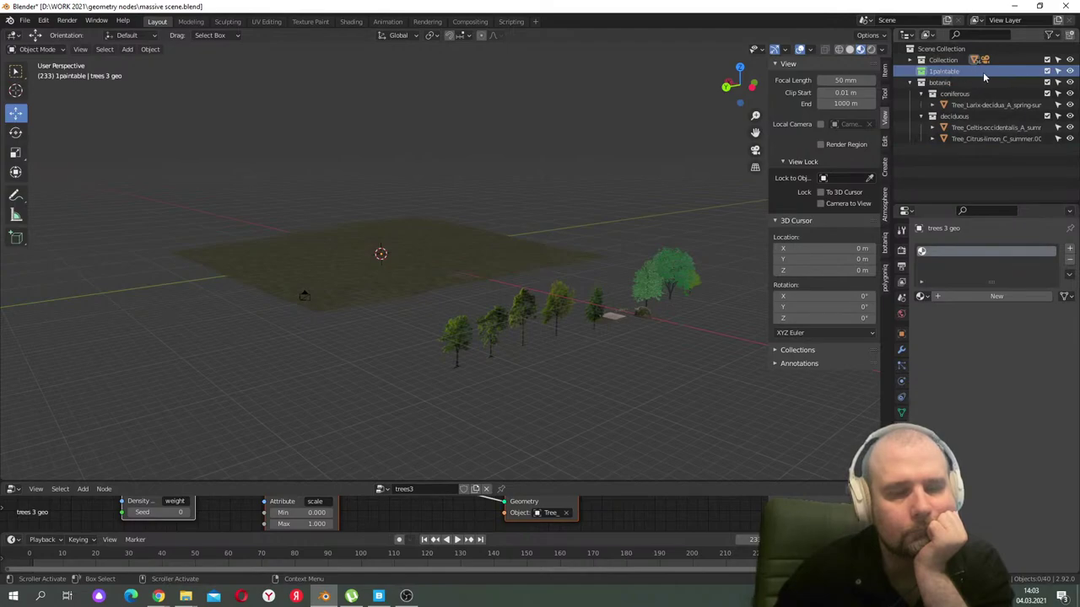
# - Expand Collection in the outliner and select the trees 3 geo object
pyautogui.click(909, 60)
pyautogui.scroll(-3, 972, 107)
pyautogui.scroll(-4, 972, 107)
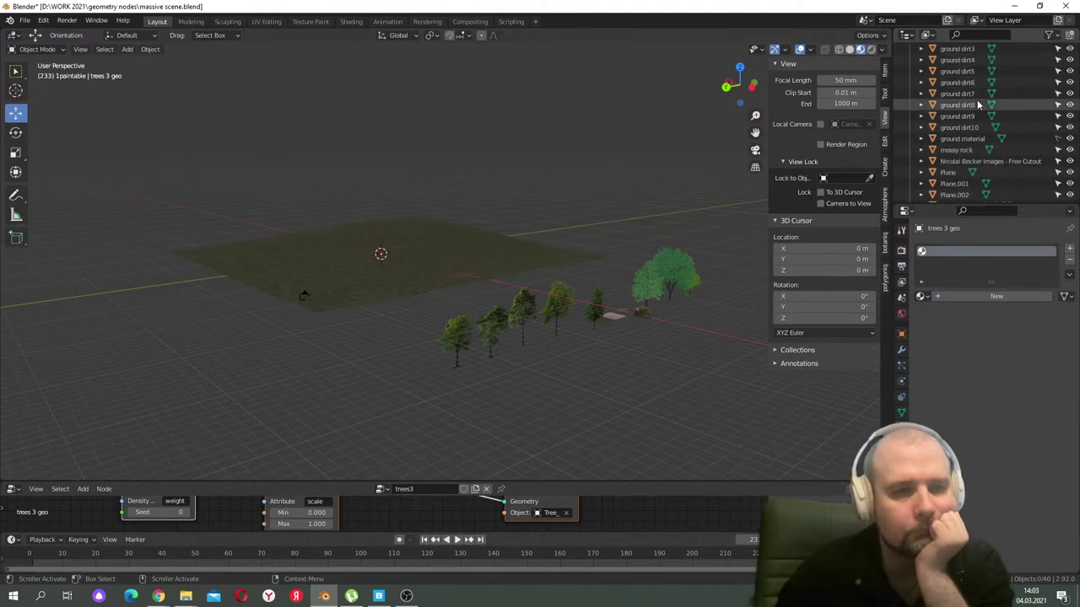
pyautogui.moveTo(580, 110); pyautogui.dragTo(526, 154, button='middle')
pyautogui.moveTo(646, 115); pyautogui.dragTo(409, 339)
pyautogui.scroll(-10, 993, 103)
pyautogui.moveTo(667, 75); pyautogui.dragTo(195, 388)
pyautogui.scroll(-2, 972, 117)
pyautogui.scroll(6, 974, 118)
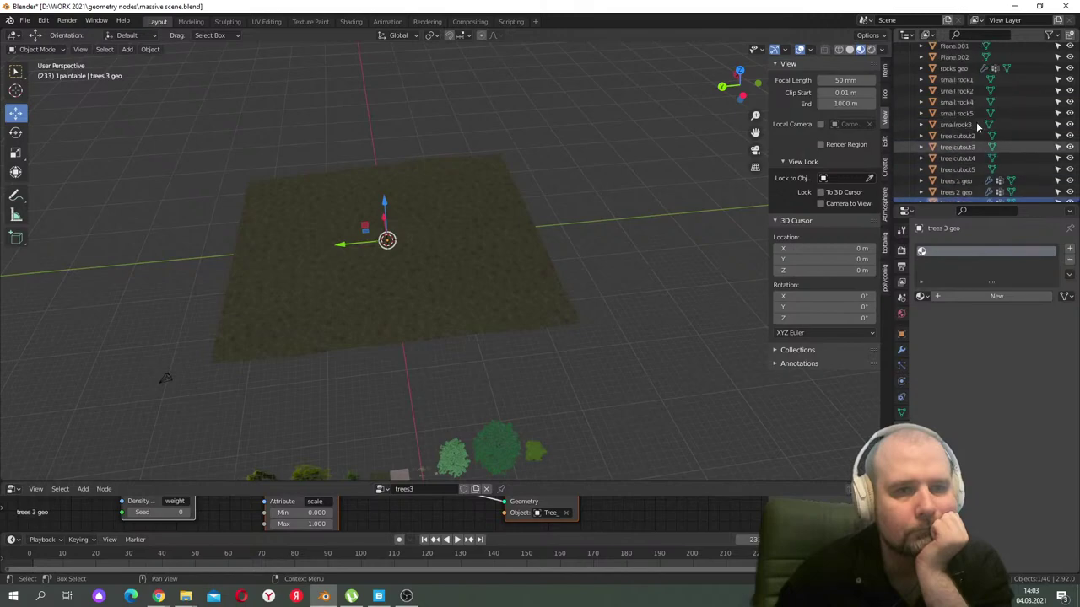
# - Add flowers geo, grass geo 1, trees 2 geo and trees 1 geo to the selection and move all selected objects into the 1paintable collection
pyautogui.scroll(4, 991, 140)
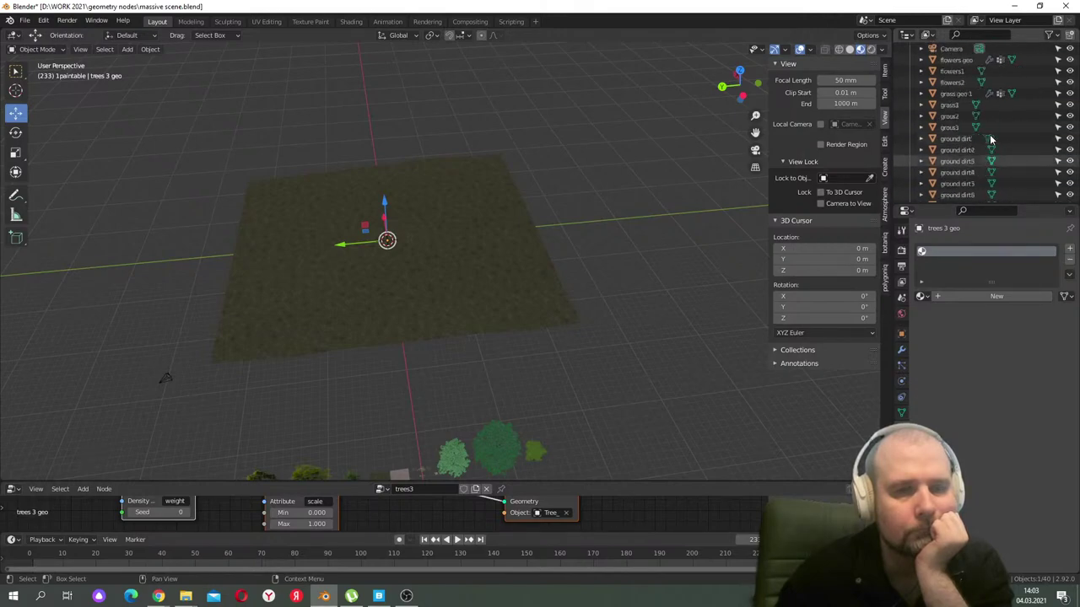
pyautogui.keyDown('ctrl'); pyautogui.click(958, 118); pyautogui.keyUp('ctrl')
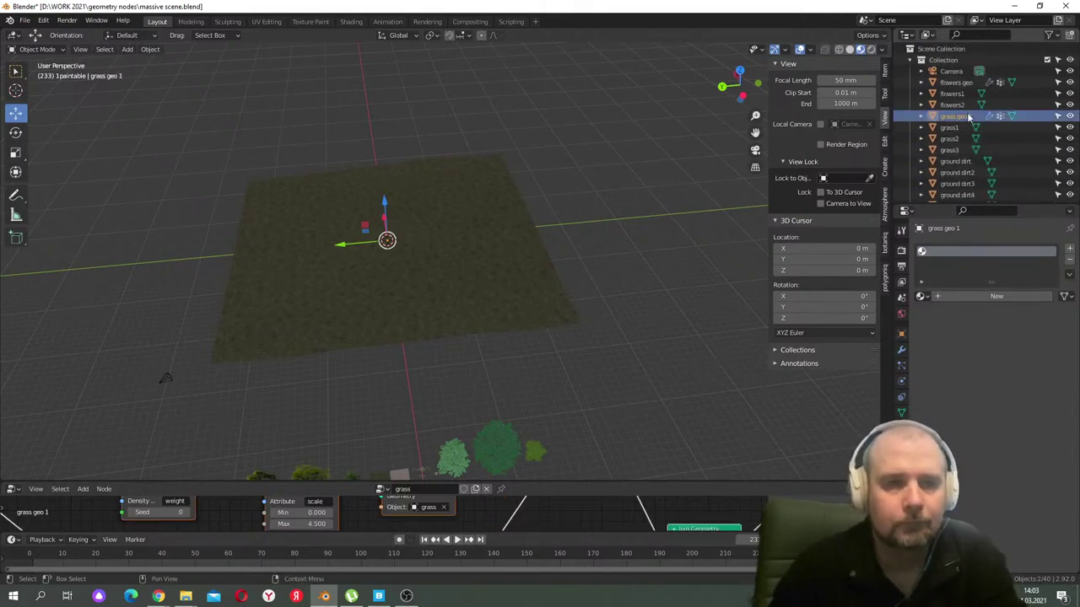
pyautogui.keyDown('ctrl'); pyautogui.click(965, 84); pyautogui.keyUp('ctrl')
pyautogui.keyDown('ctrl'); pyautogui.click(976, 117); pyautogui.keyUp('ctrl')
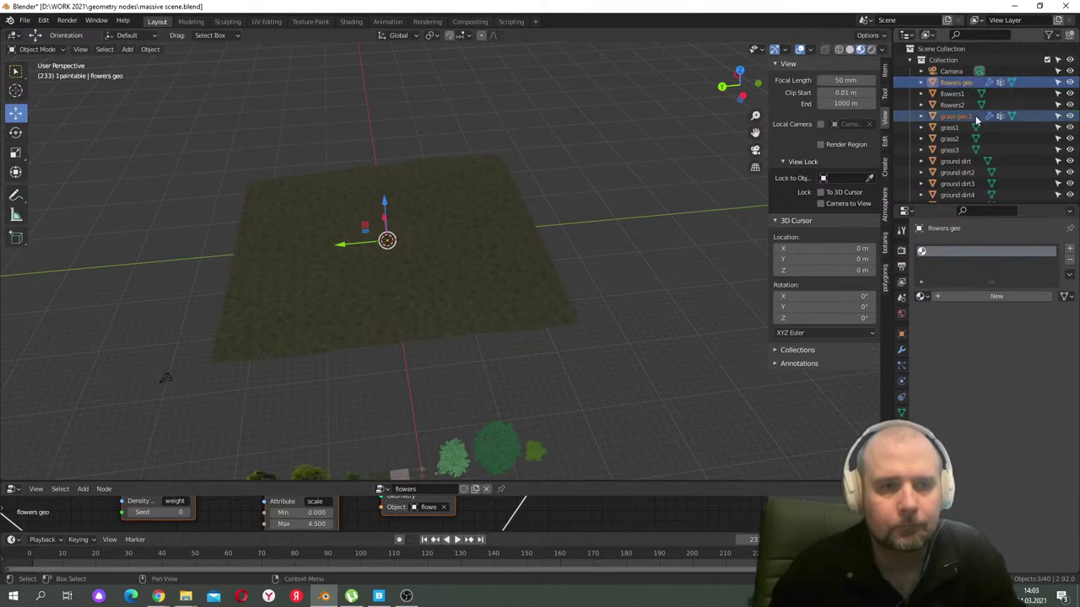
pyautogui.scroll(-5, 976, 121)
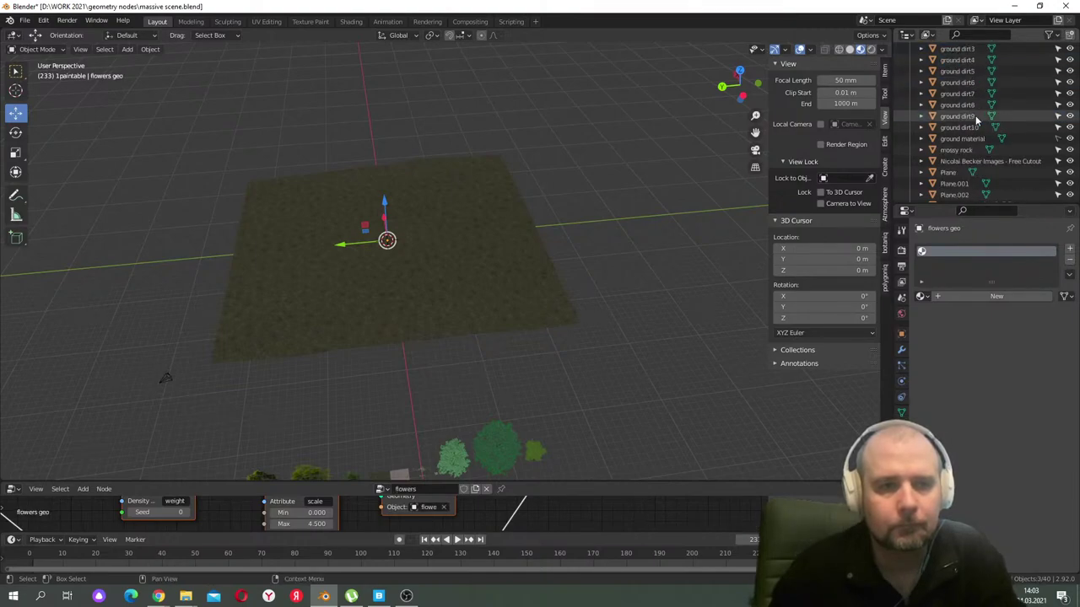
pyautogui.scroll(-6, 992, 122)
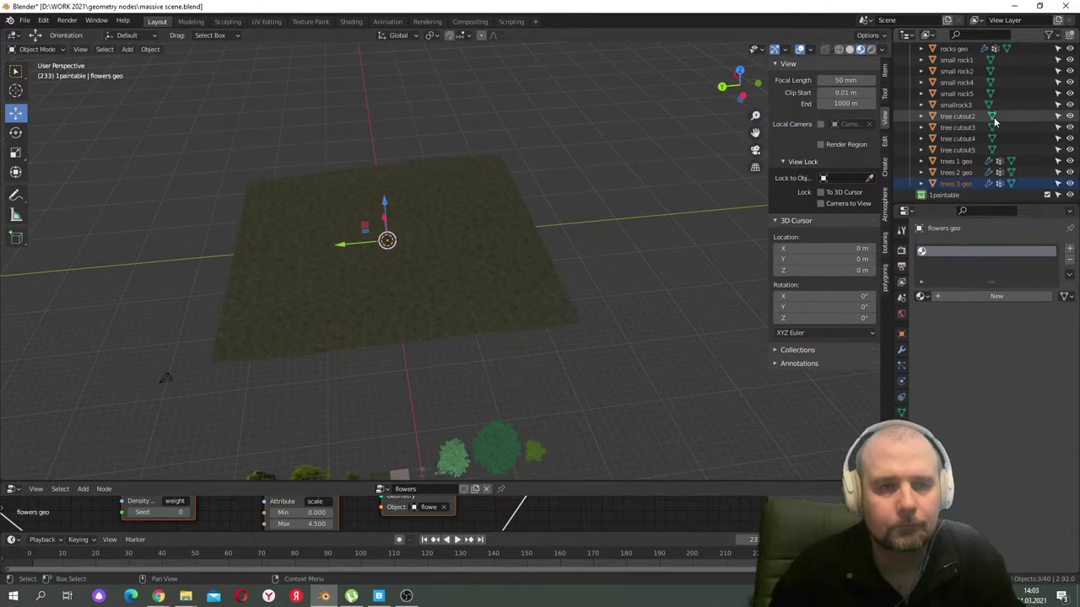
pyautogui.keyDown('ctrl'); pyautogui.click(961, 172); pyautogui.keyUp('ctrl')
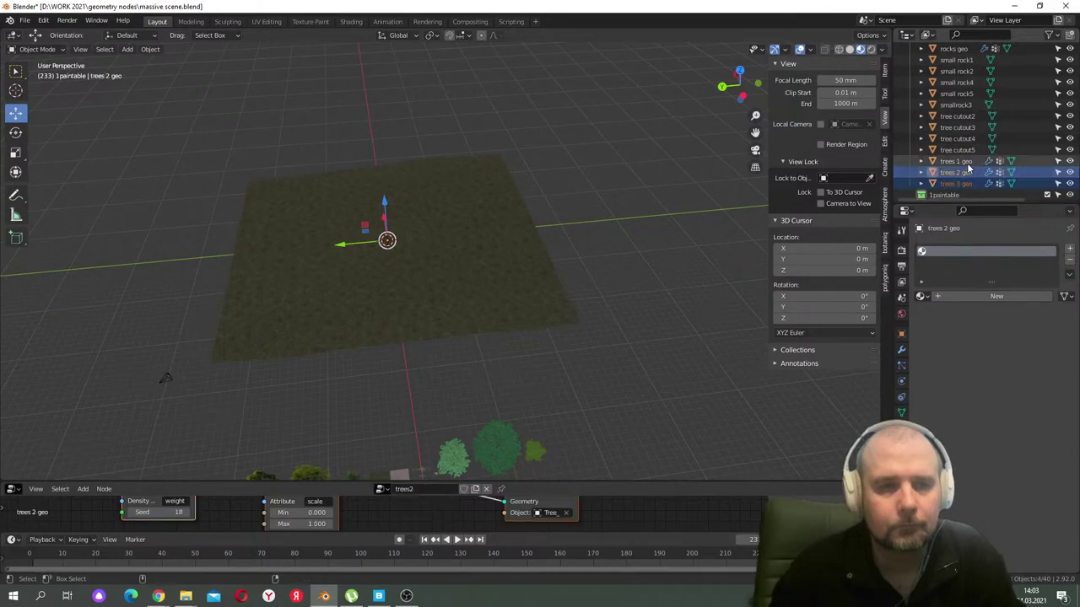
pyautogui.keyDown('ctrl'); pyautogui.click(962, 161); pyautogui.keyUp('ctrl')
pyautogui.scroll(-3, 996, 161)
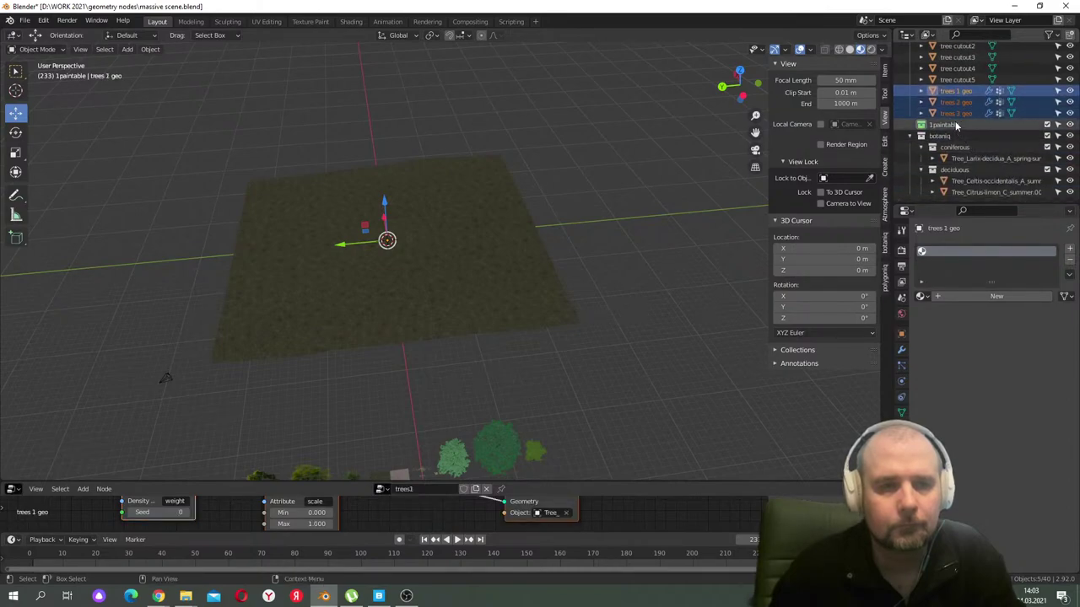
pyautogui.moveTo(958, 114); pyautogui.dragTo(944, 125)
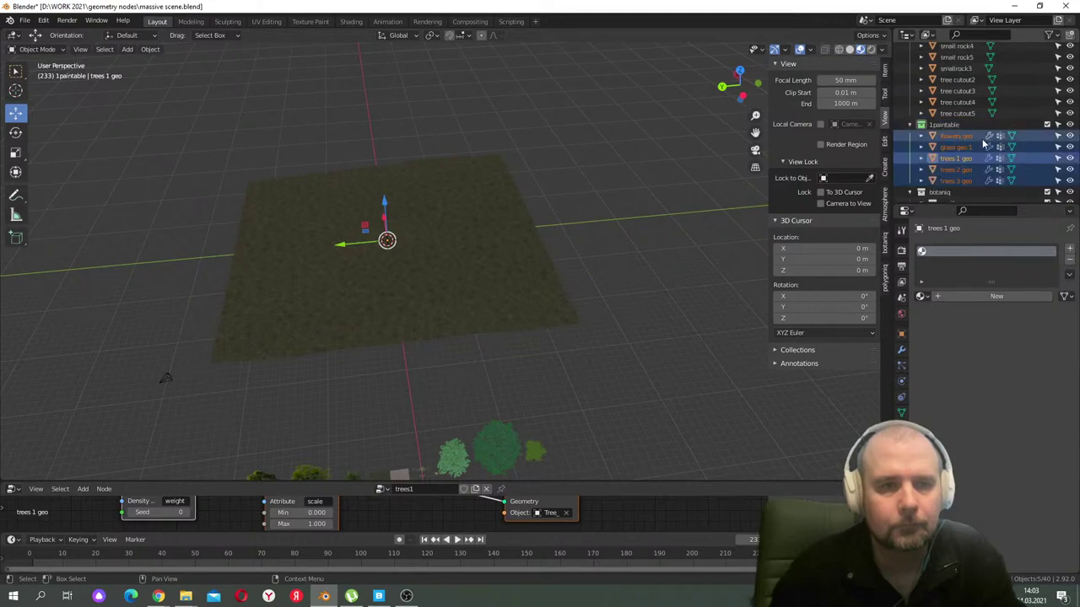
# - Collapse Collection and the botaniq collection in the outliner
pyautogui.scroll(10, 977, 146)
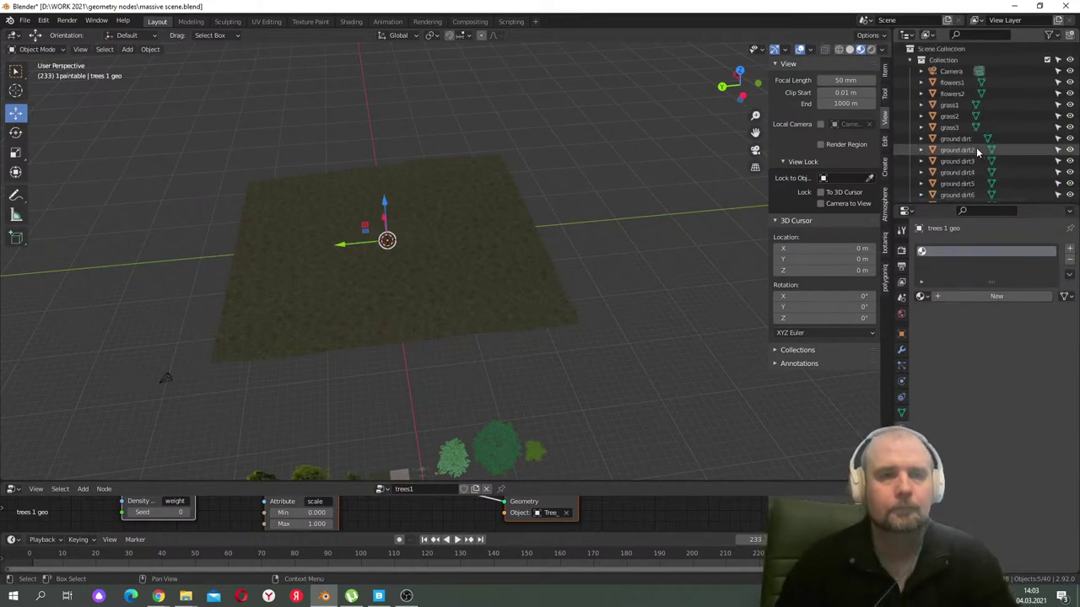
pyautogui.click(909, 60)
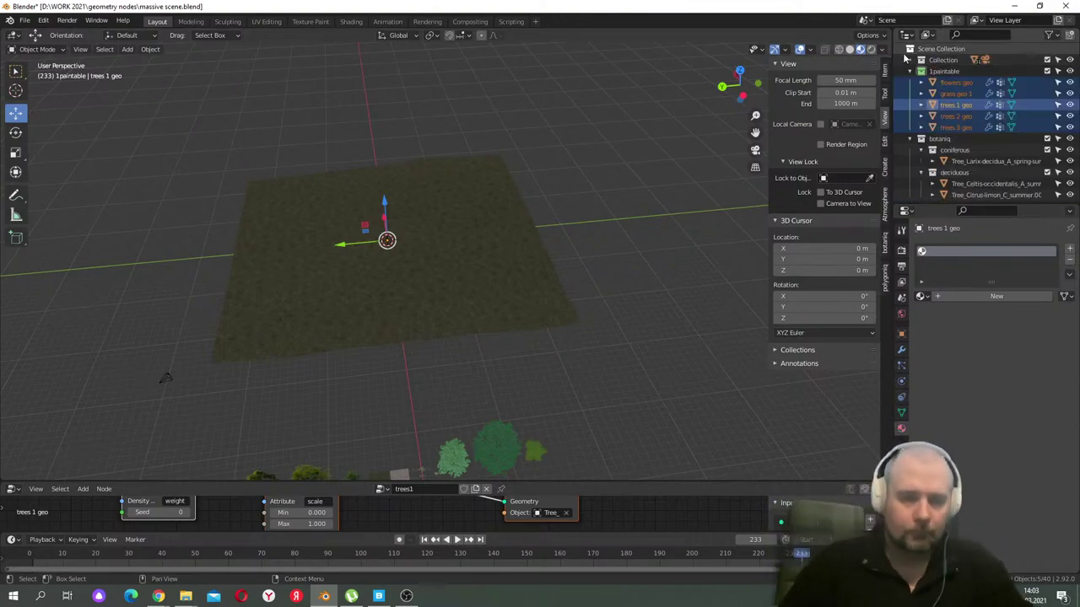
pyautogui.click(922, 139)
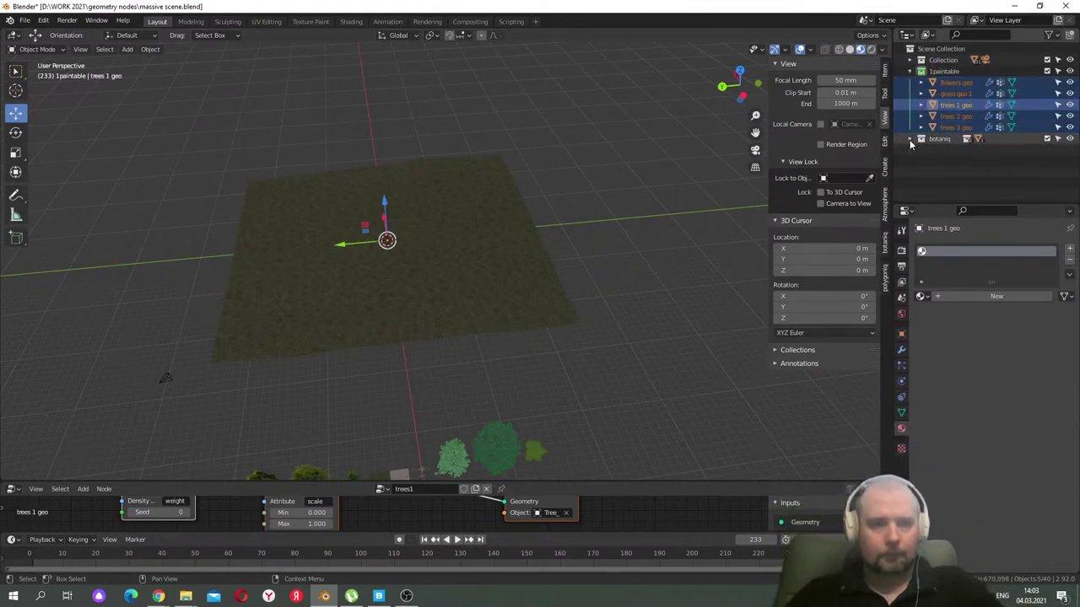
# - Deselect all objects and save the scene file
pyautogui.click(605, 194)
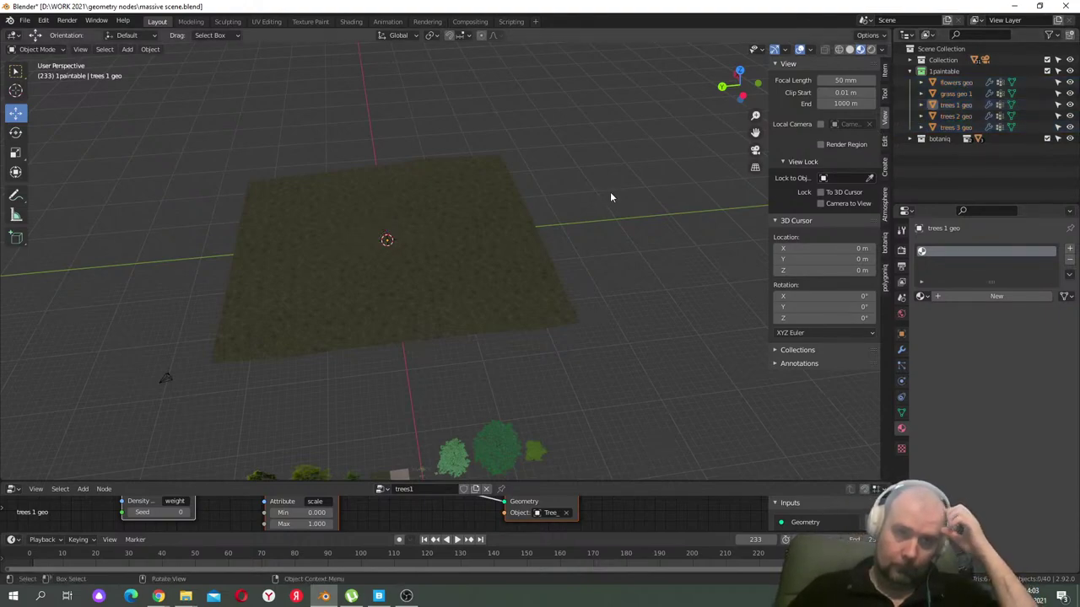
pyautogui.click(25, 21)
pyautogui.click(53, 93)
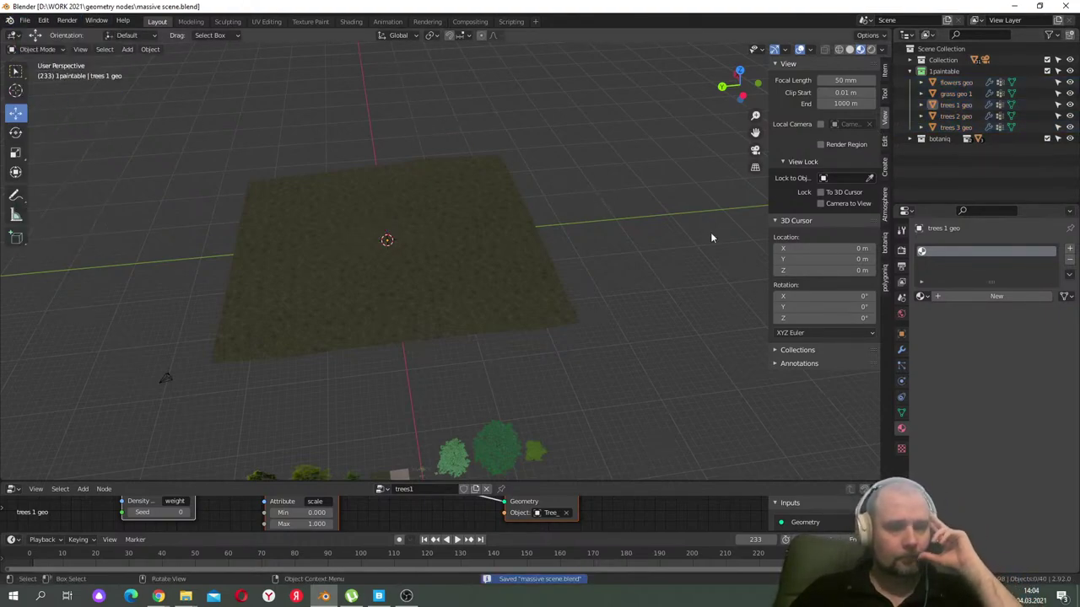
# - Look through the camera, switch to Weight Paint mode, highlight grass geo 1 in the outliner and reduce the brush radius to 79 px
pyautogui.click(755, 151)
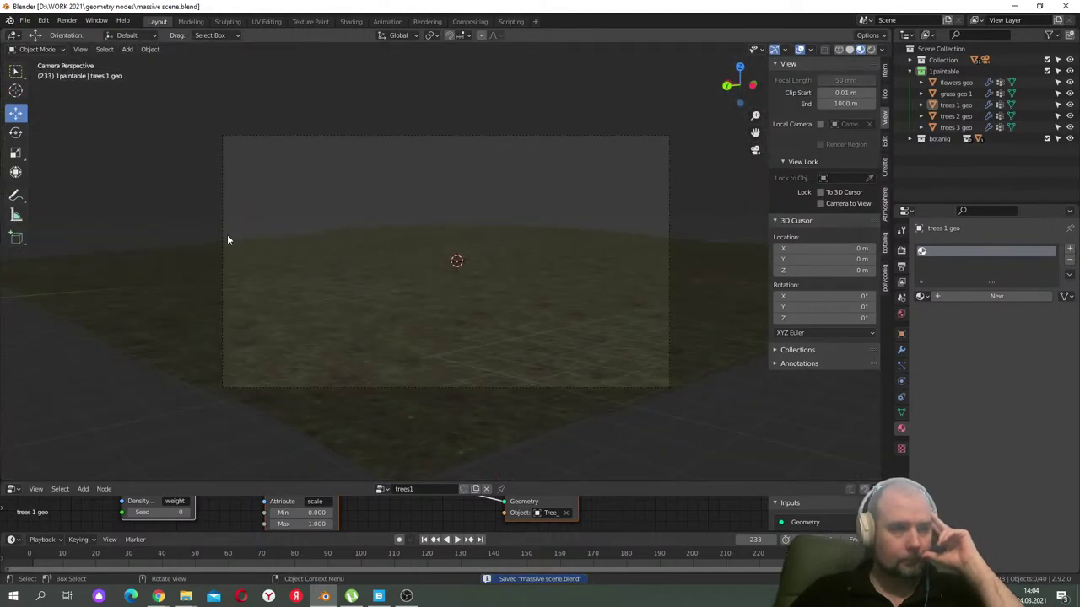
pyautogui.click(38, 49)
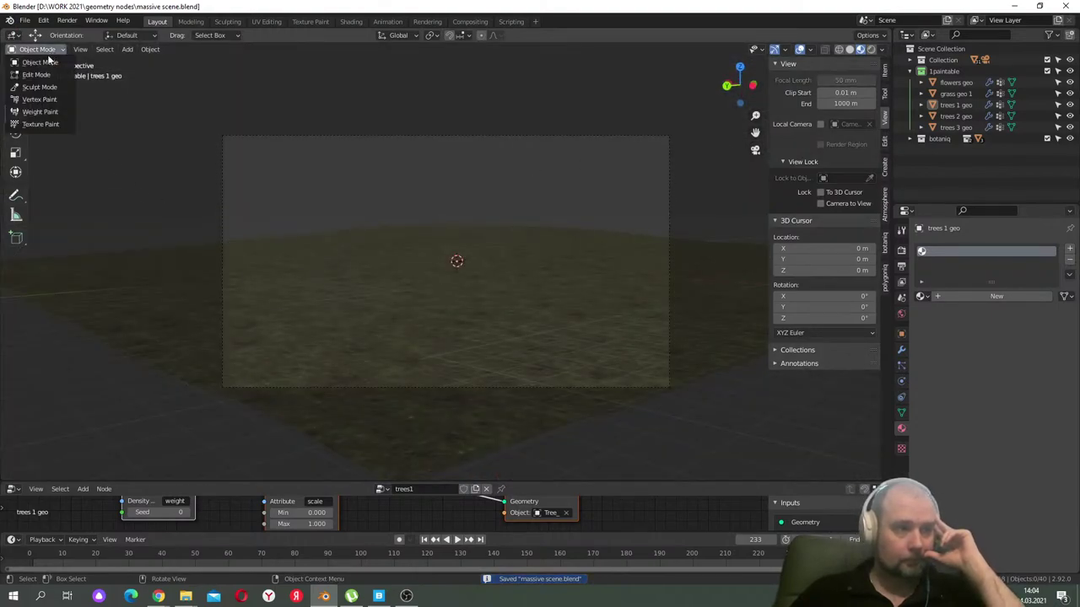
pyautogui.click(51, 117)
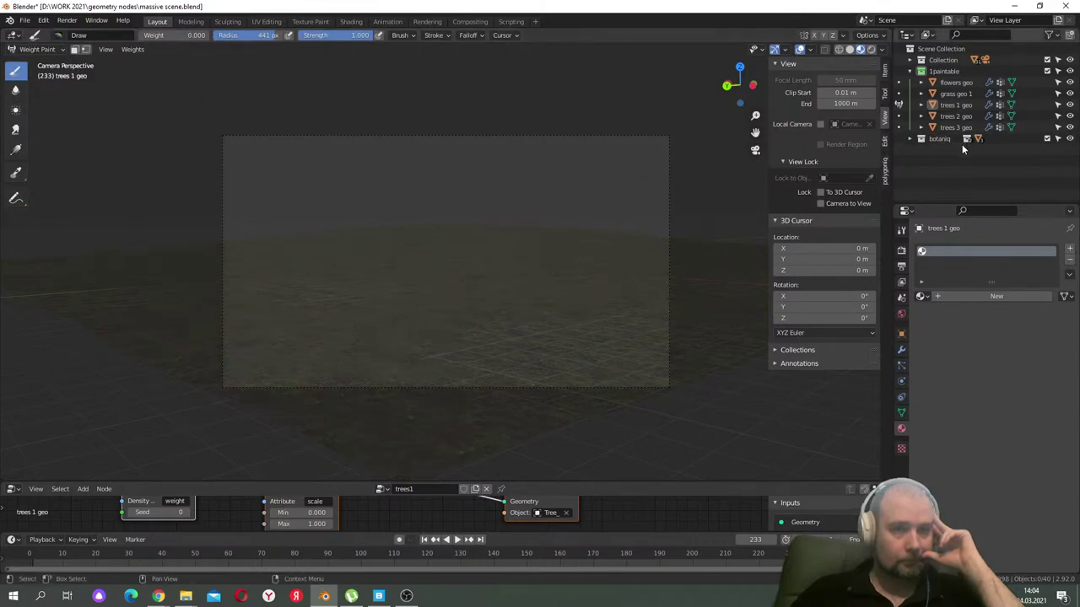
pyautogui.click(957, 93)
pyautogui.press('[')
pyautogui.press('[')
pyautogui.press('[')
pyautogui.press('[')
pyautogui.press('[')
pyautogui.press('[')
pyautogui.press('[')
pyautogui.press('[')
pyautogui.press('[')
pyautogui.press('[')
pyautogui.press('[')
pyautogui.press('[')
pyautogui.press('[')
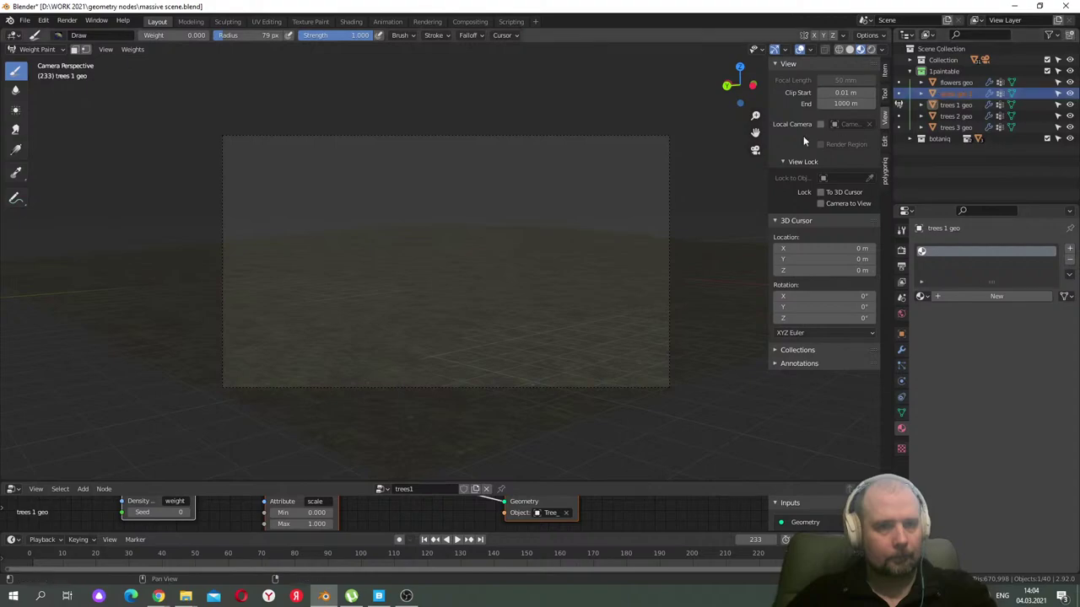
# - Try painting with weight 1.000 on the terrain's near corner in solid shading, check it through the camera, and undo the stroke
pyautogui.click(757, 150)
pyautogui.scroll(-3, 545, 270)
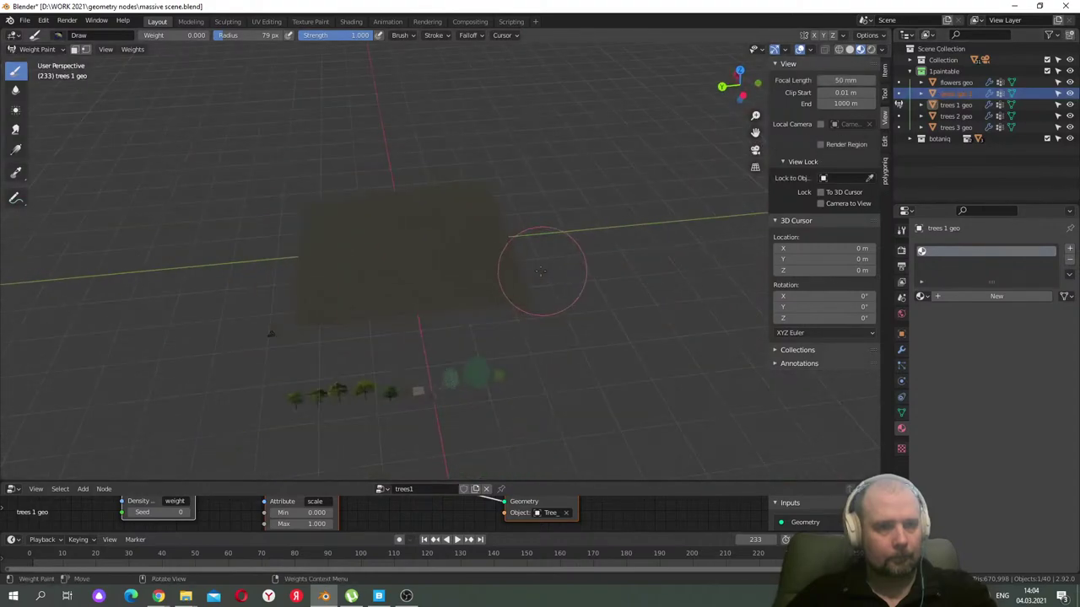
pyautogui.scroll(3, 504, 281)
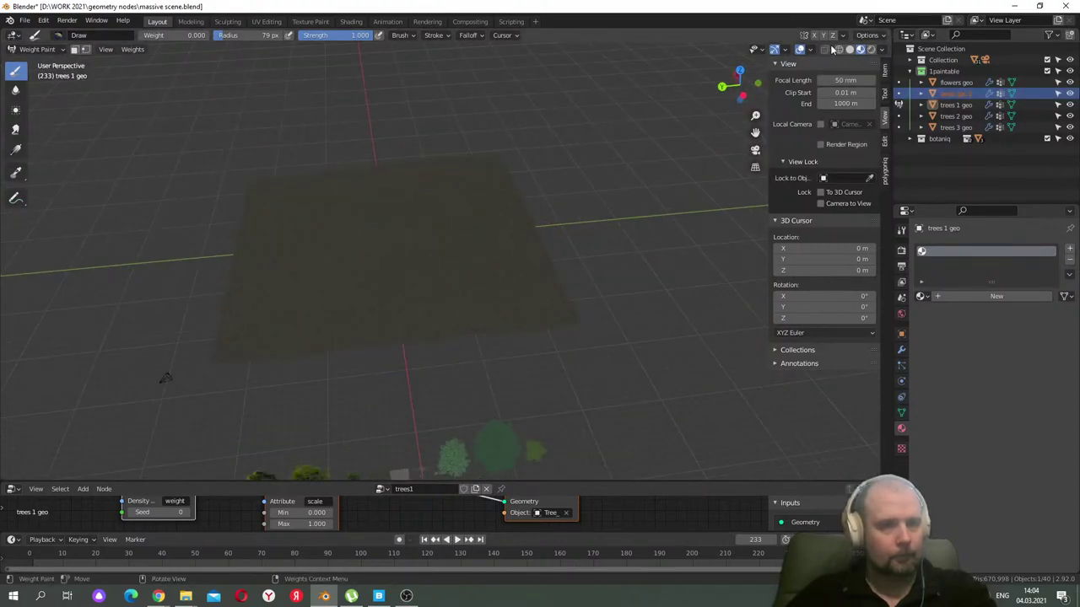
pyautogui.click(849, 49)
pyautogui.scroll(3, 421, 251)
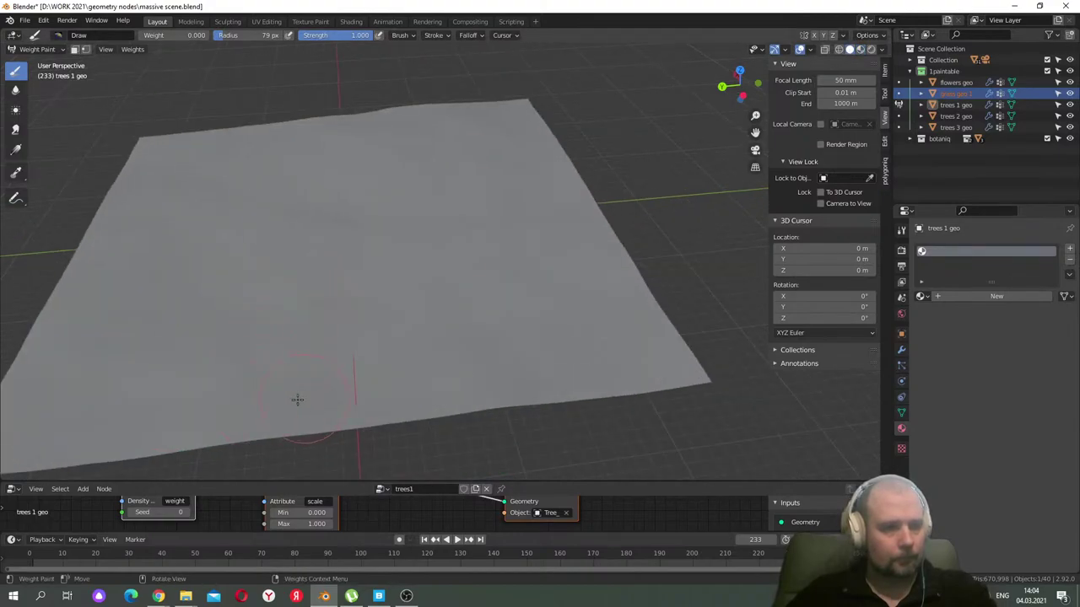
pyautogui.moveTo(82, 319); pyautogui.dragTo(182, 407)
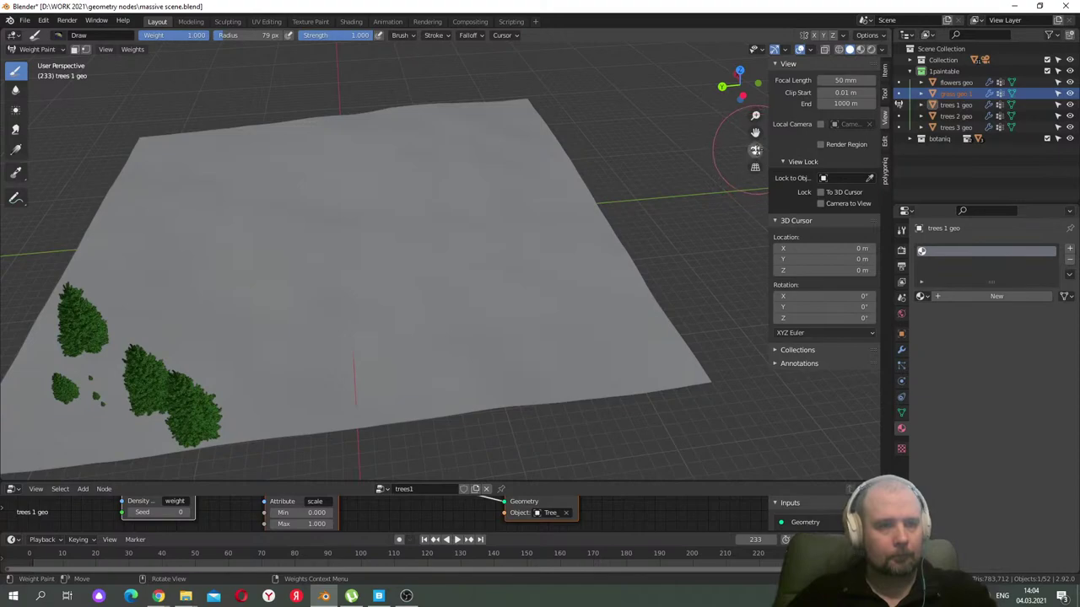
pyautogui.click(755, 149)
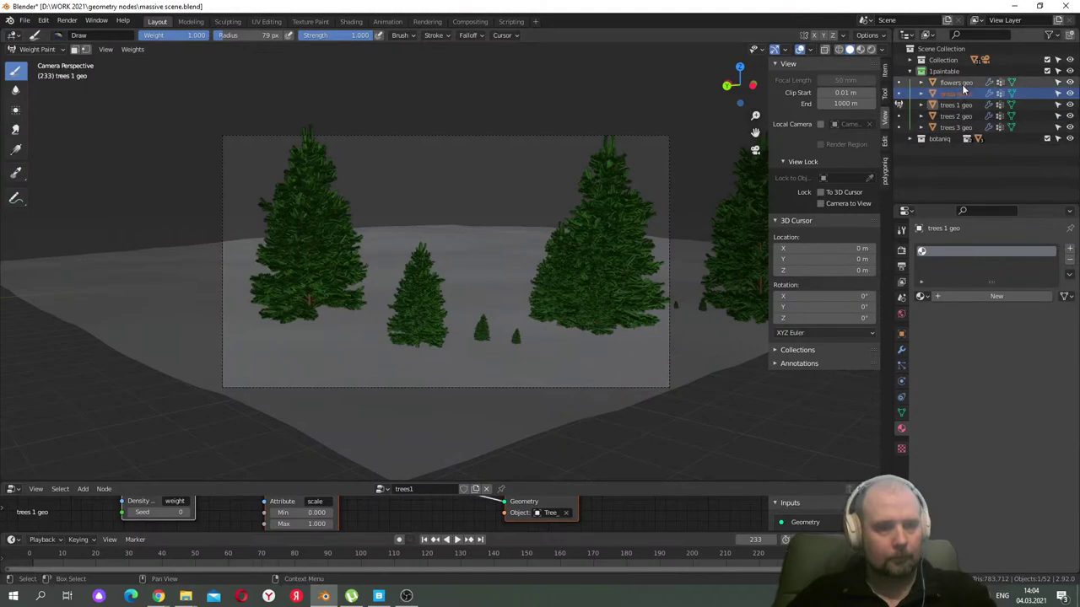
pyautogui.hotkey('ctrl', 'z')
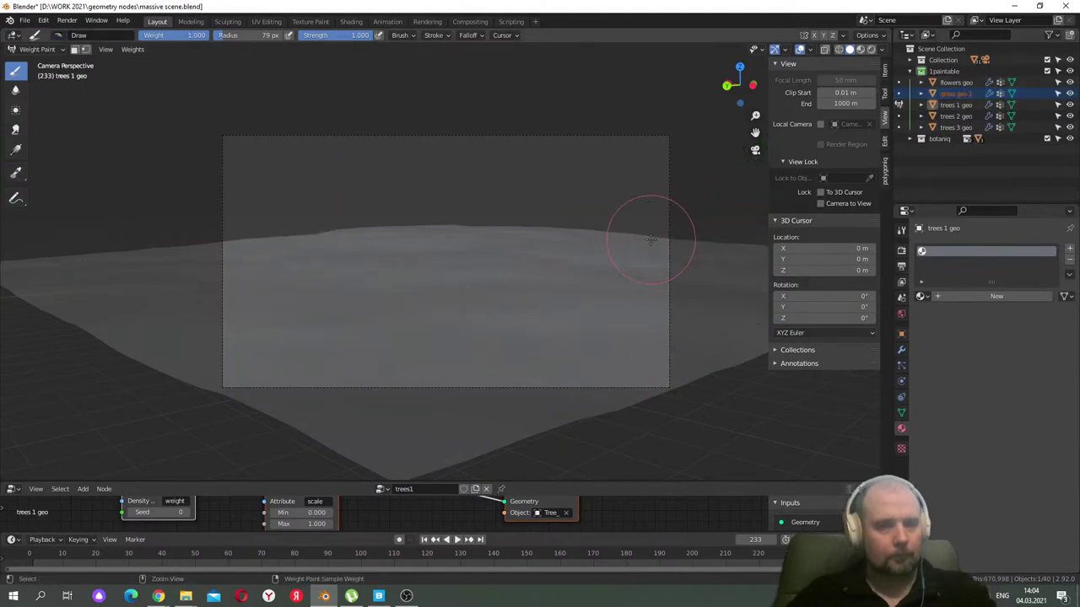
# - Try making trees 3 geo, trees 2 geo, trees 1 geo and flowers geo unselectable before a test stroke, and undo it
pyautogui.click(1059, 128)
pyautogui.click(1059, 116)
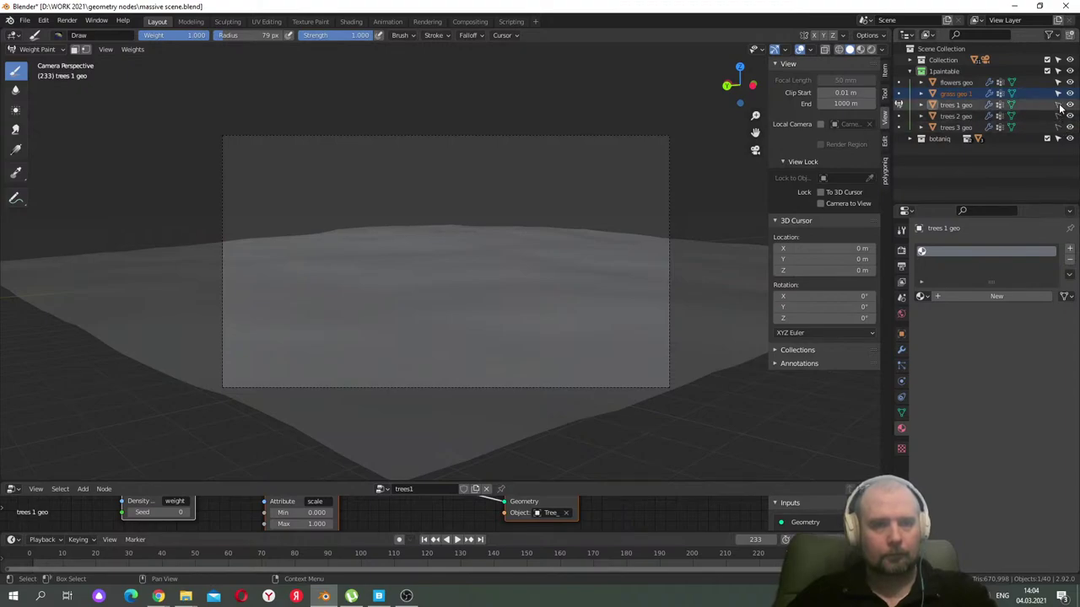
pyautogui.click(1058, 104)
pyautogui.click(1058, 82)
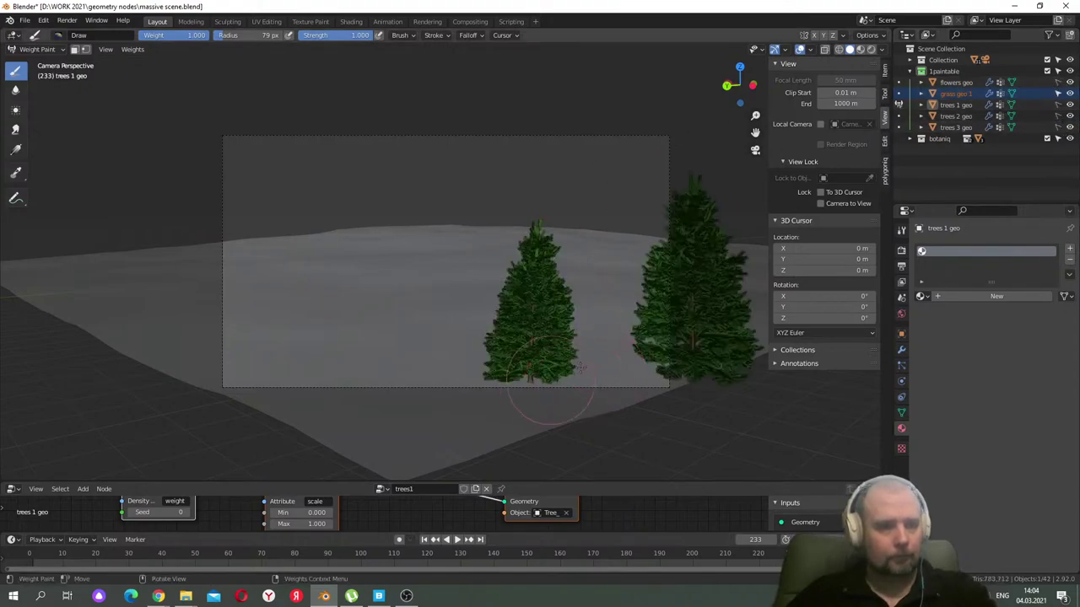
pyautogui.hotkey('ctrl', 'z')
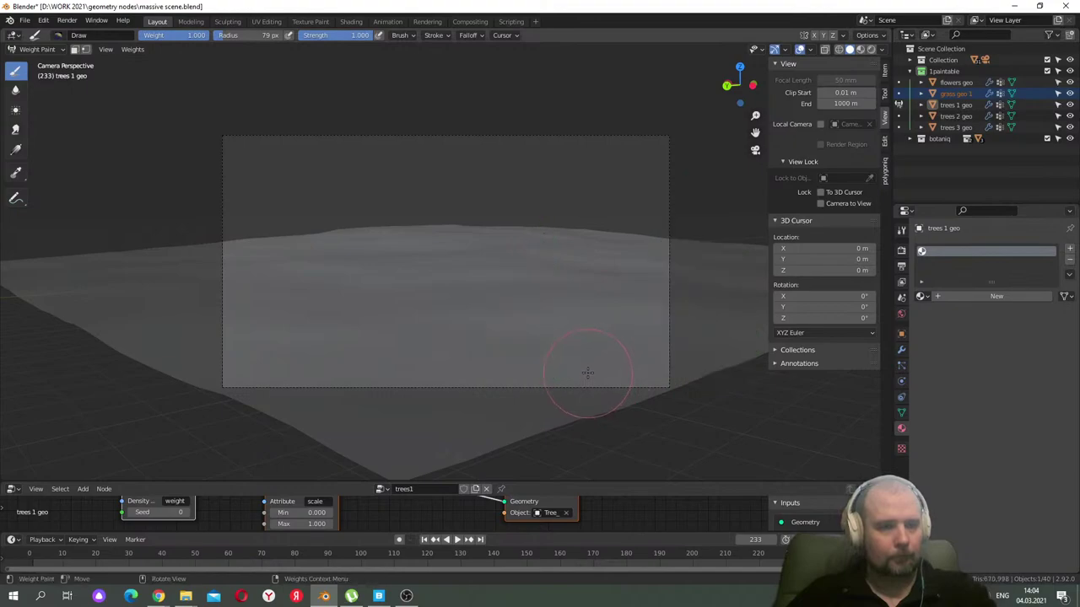
# - Expand grass geo 1 in the outliner, try painting with its Plane.014 mesh highlighted, and undo the stroke
pyautogui.click(920, 94)
pyautogui.click(965, 104)
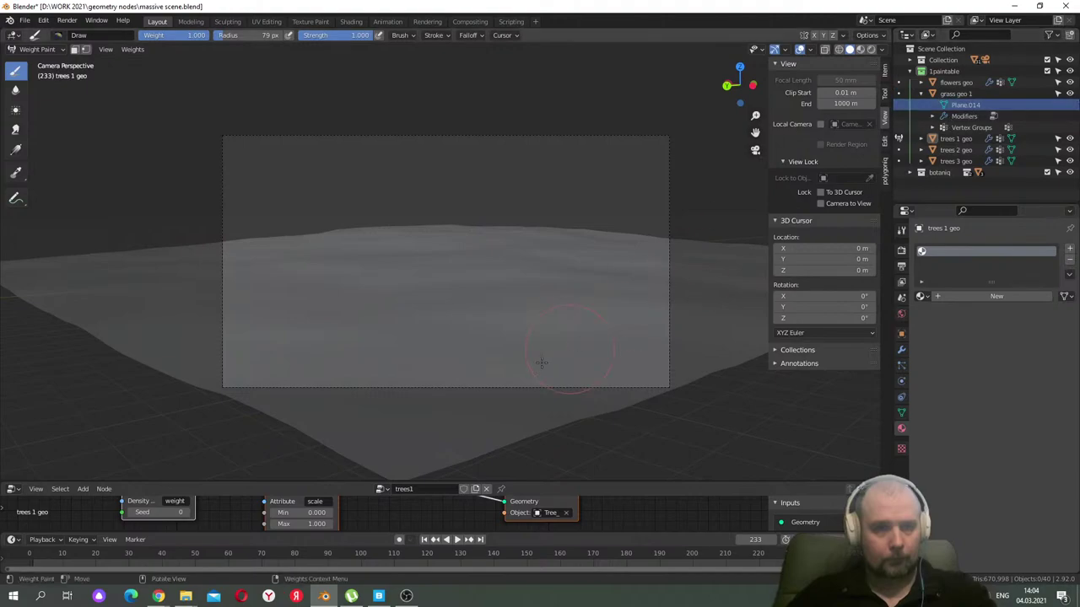
pyautogui.hotkey('ctrl', 'z')
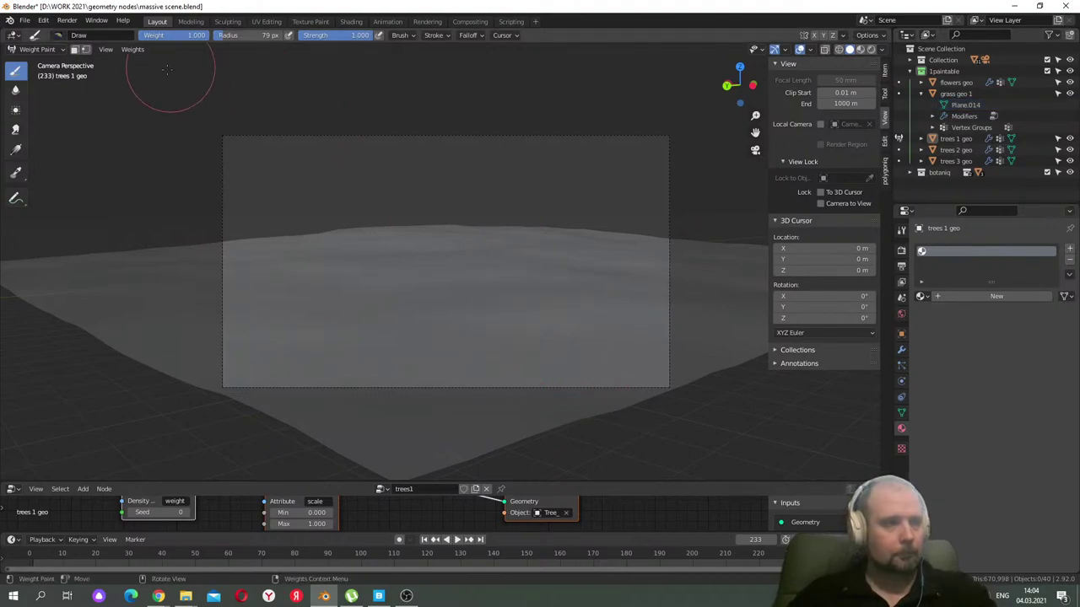
# - Make grass geo 1 the active object through Object Mode and weight paint grass across the foreground corner of the terrain
pyautogui.click(49, 52)
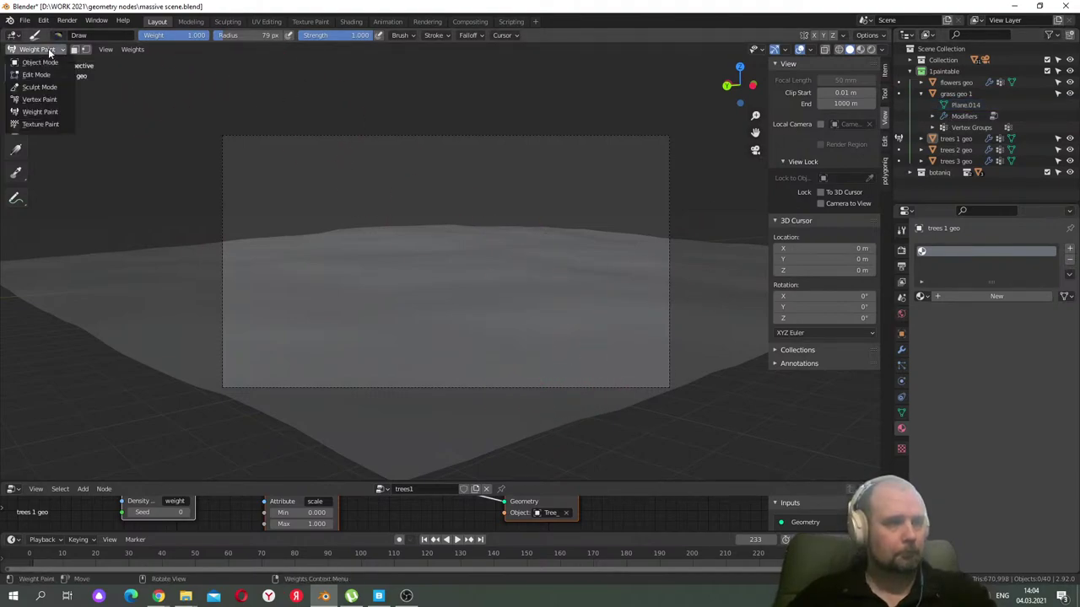
pyautogui.click(40, 63)
pyautogui.click(956, 94)
pyautogui.click(60, 50)
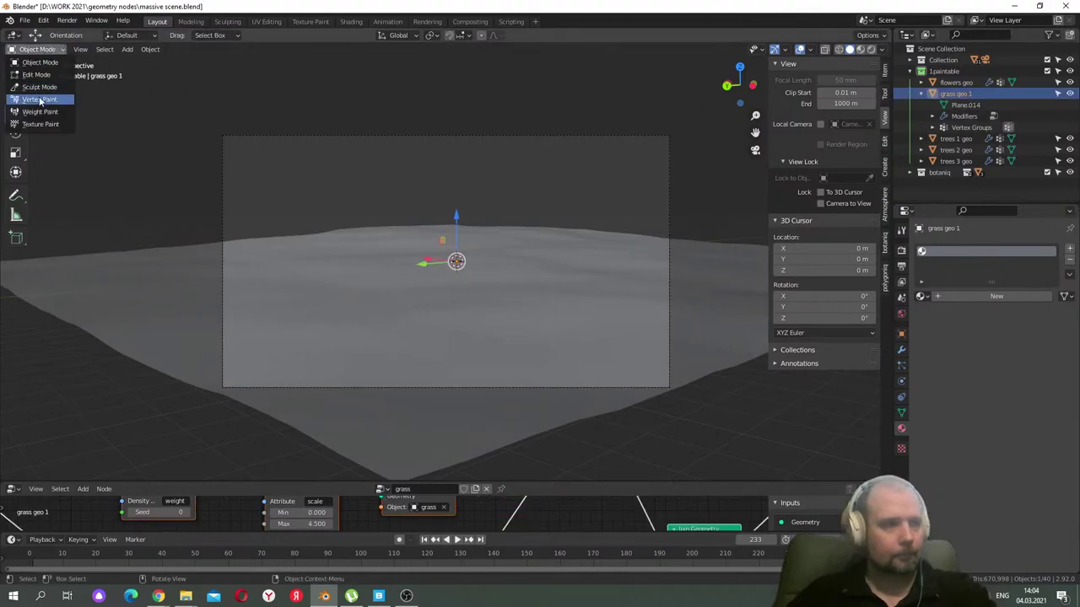
pyautogui.click(42, 114)
pyautogui.moveTo(494, 414)
pyautogui.mouseDown()
pyautogui.moveTo(639, 364)
pyautogui.moveTo(518, 417)
pyautogui.moveTo(346, 422)
pyautogui.moveTo(320, 439)
pyautogui.moveTo(322, 353)
pyautogui.moveTo(601, 351)
pyautogui.mouseUp()
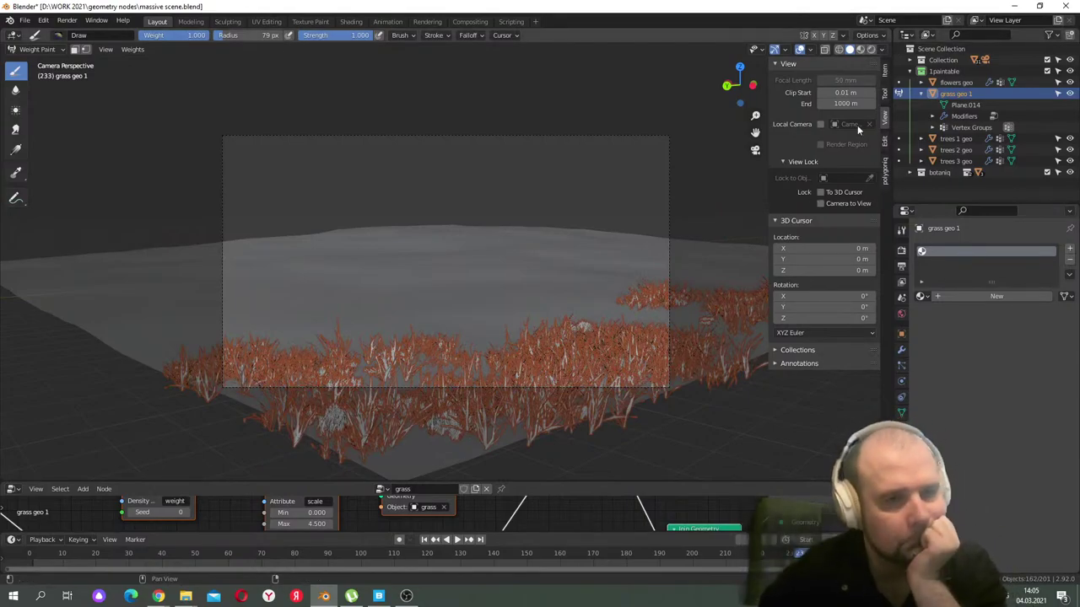
# - Show the scene in material preview shading, highlight trees 1 geo and paint another grass patch farther back in the camera view
pyautogui.click(861, 50)
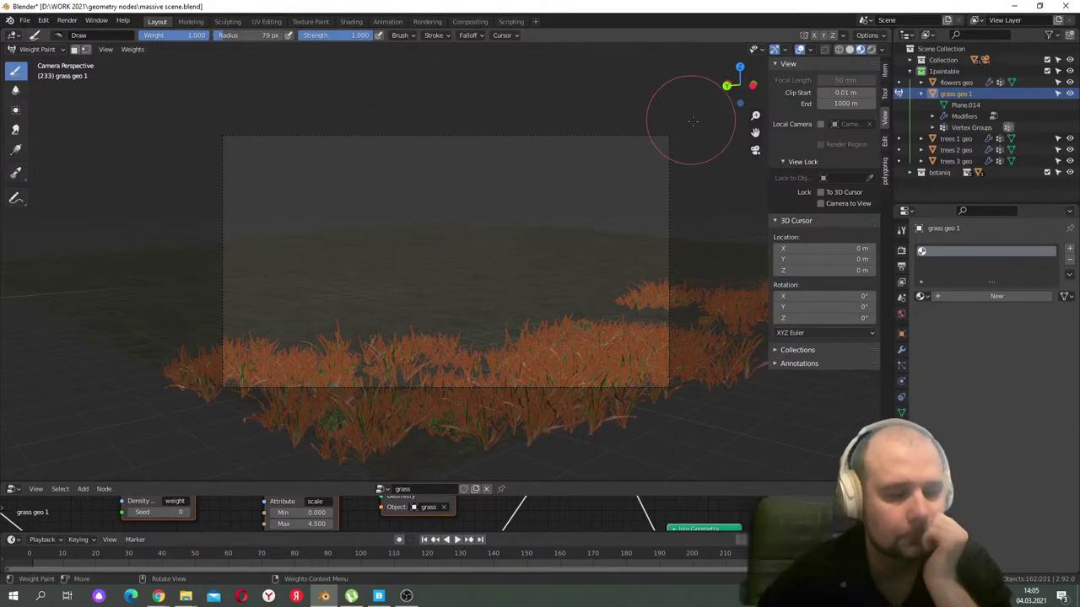
pyautogui.click(956, 140)
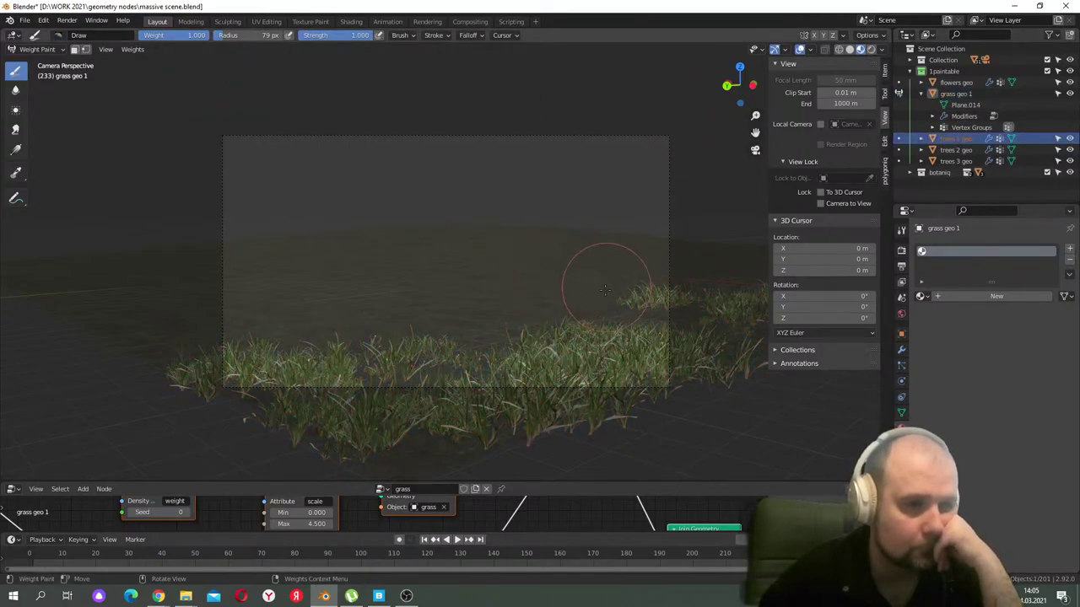
pyautogui.moveTo(607, 289); pyautogui.dragTo(600, 299)
# - Return to Object Mode and make trees 1 geo the active object
pyautogui.click(59, 49)
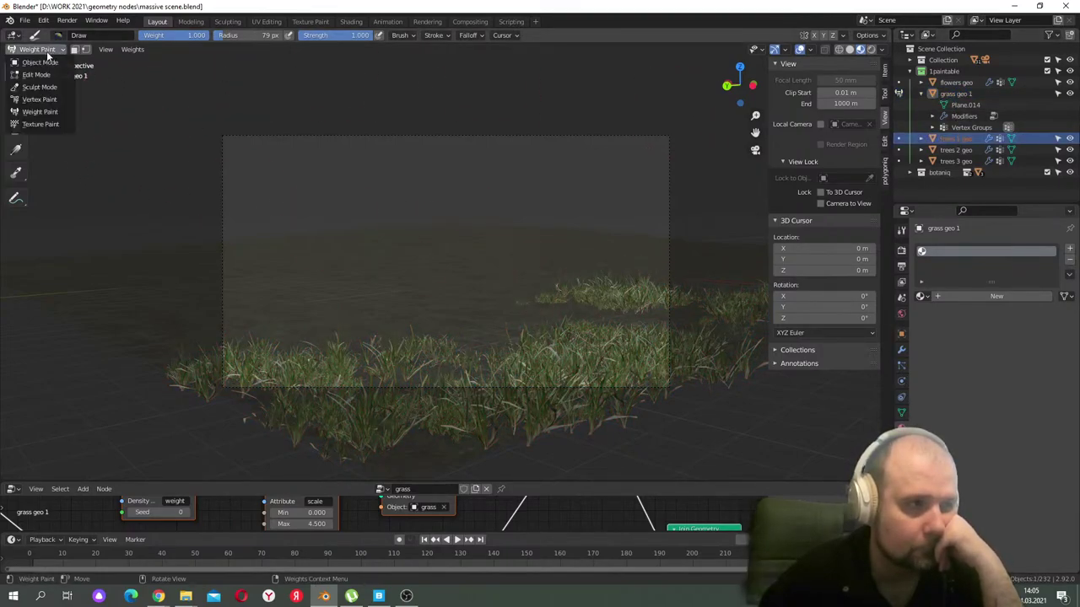
pyautogui.click(38, 59)
pyautogui.click(953, 151)
pyautogui.click(956, 138)
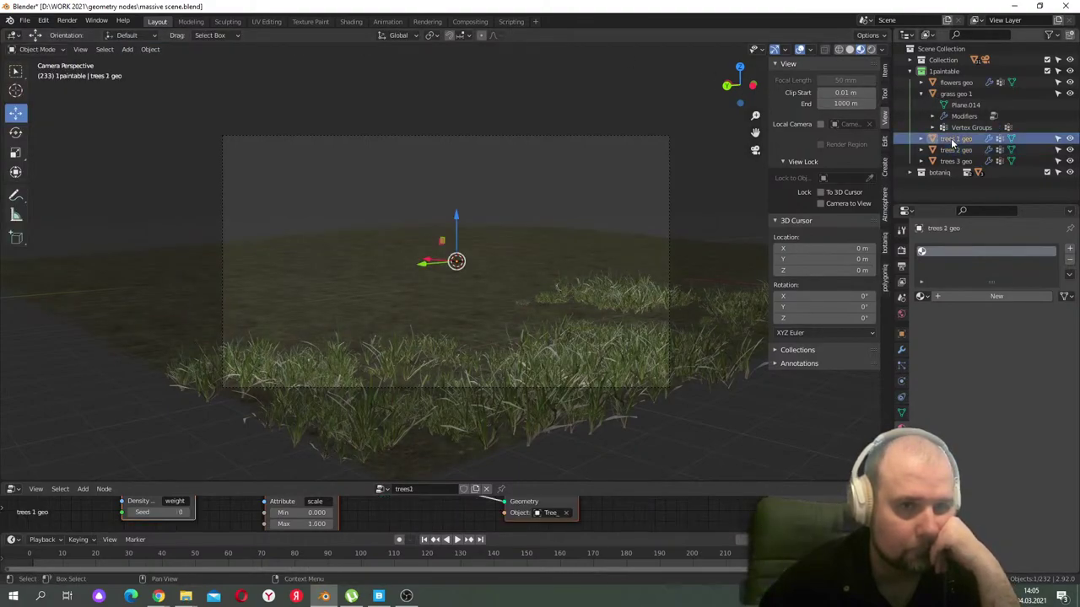
# - Weight paint trees 1 geo to place conifers at the far end of the terrain and one nearer tree beside the grass
pyautogui.click(44, 49)
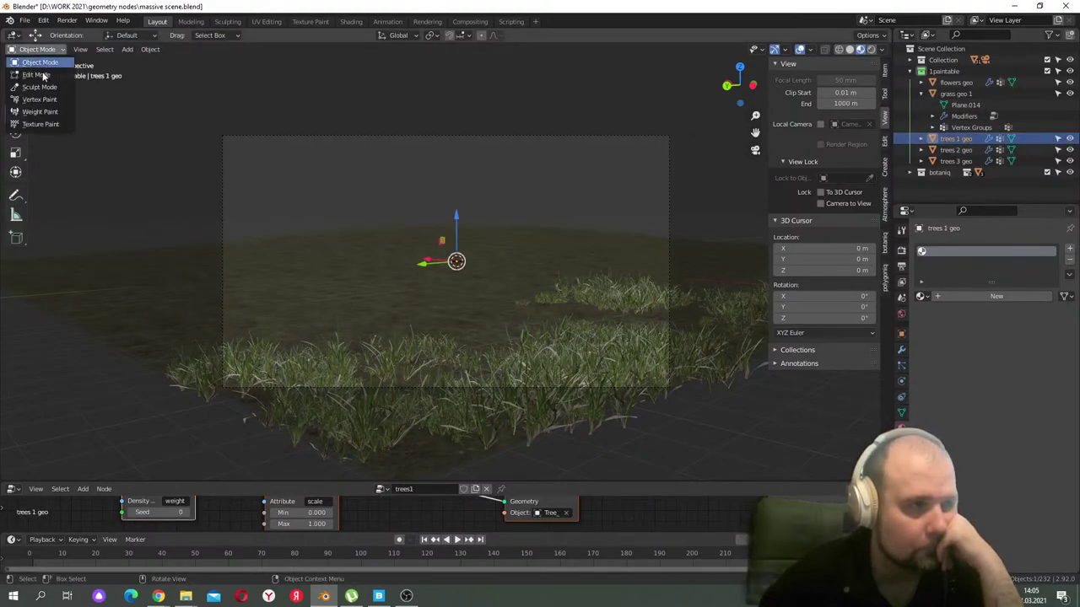
pyautogui.click(38, 110)
pyautogui.moveTo(618, 249); pyautogui.dragTo(647, 246)
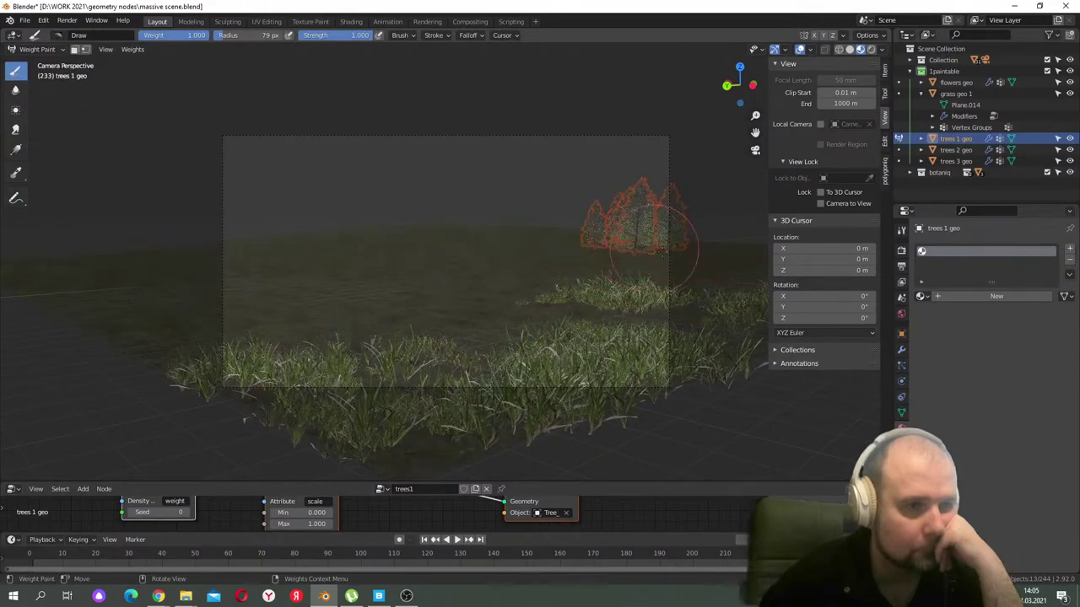
pyautogui.moveTo(461, 280); pyautogui.dragTo(527, 279)
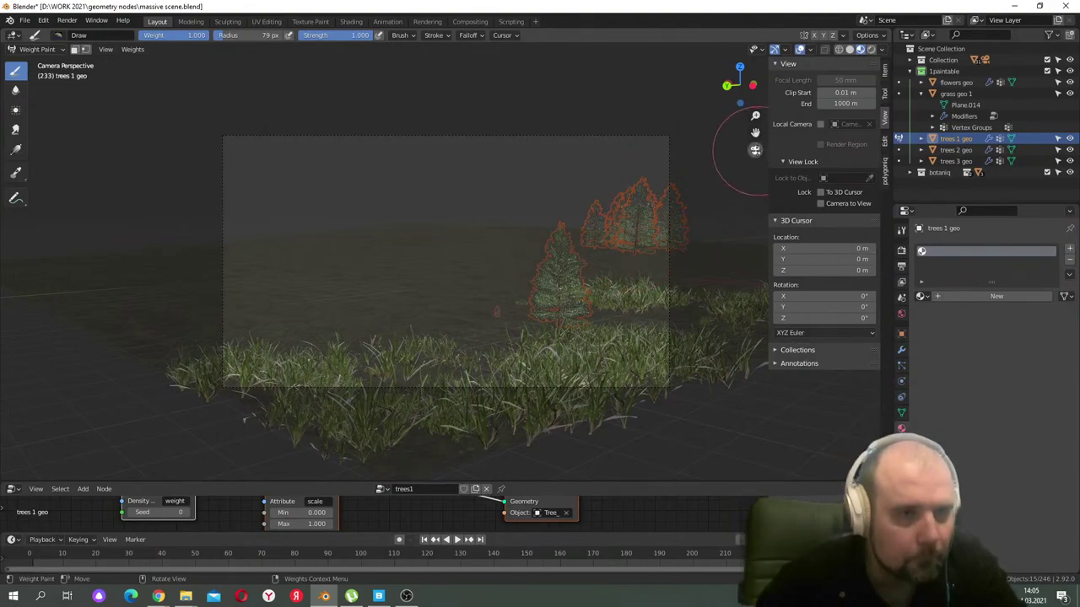
# - Compare the size of the painted conifers and grass from outside the camera view
pyautogui.click(755, 150)
pyautogui.moveTo(445, 253); pyautogui.dragTo(496, 242, button='middle')
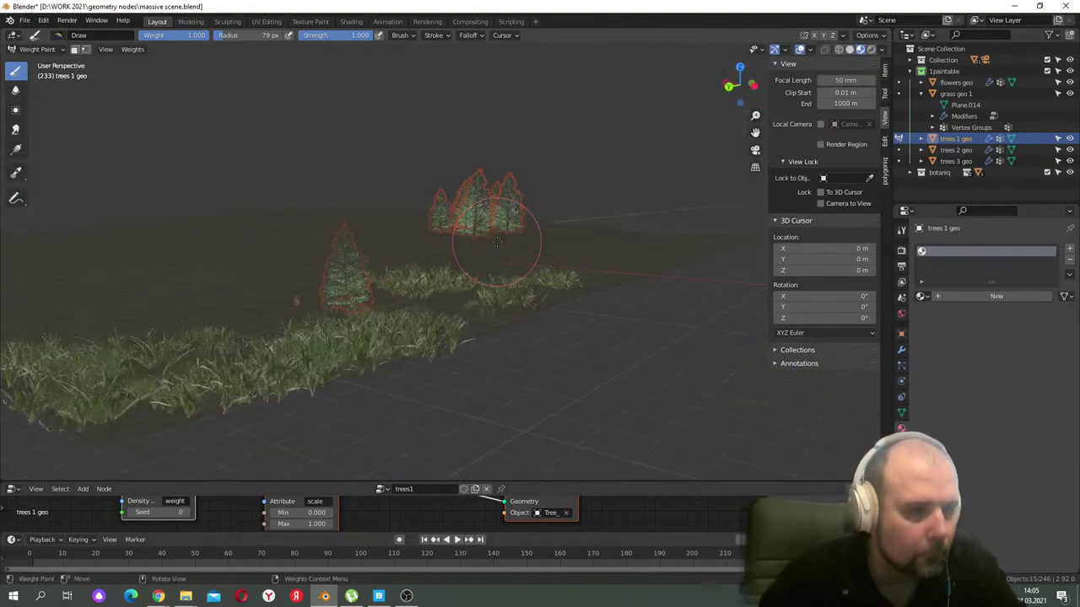
pyautogui.scroll(3, 497, 245)
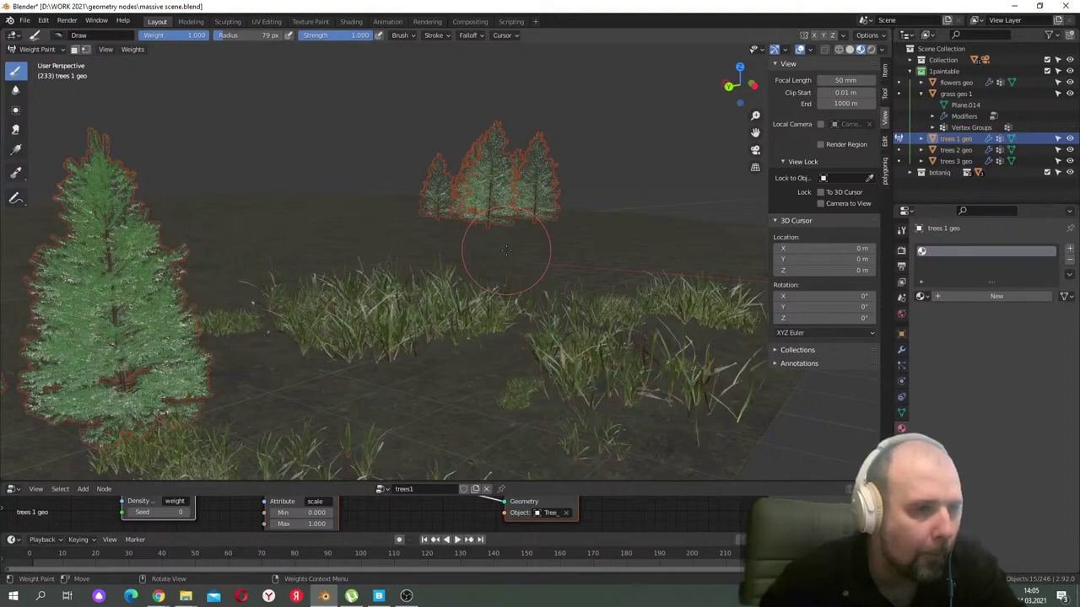
pyautogui.scroll(-8, 510, 251)
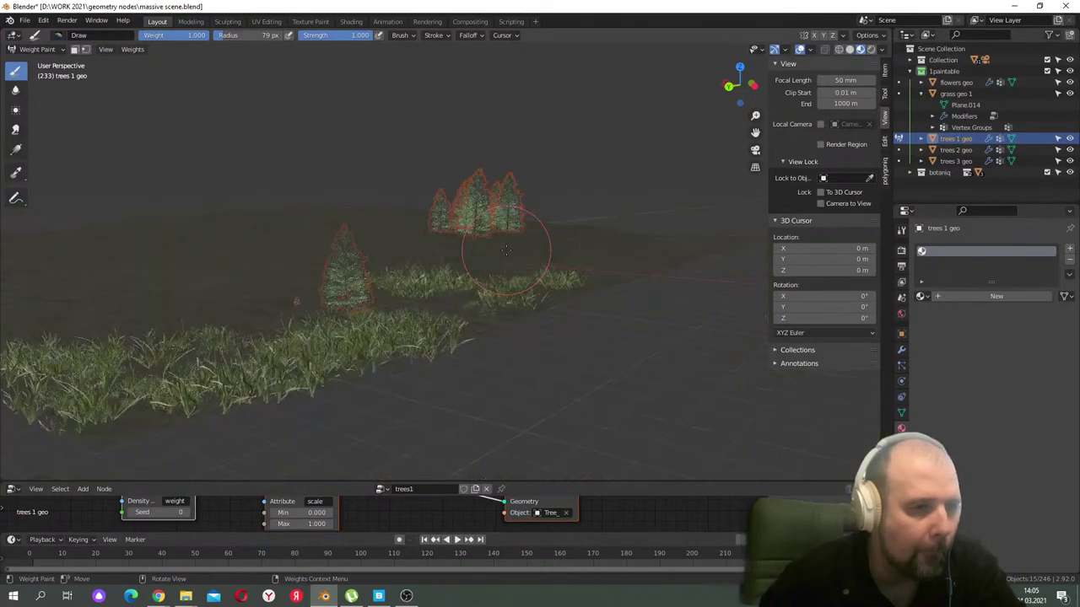
pyautogui.moveTo(527, 255); pyautogui.dragTo(518, 258, button='middle')
pyautogui.moveTo(573, 259); pyautogui.dragTo(610, 248, button='middle')
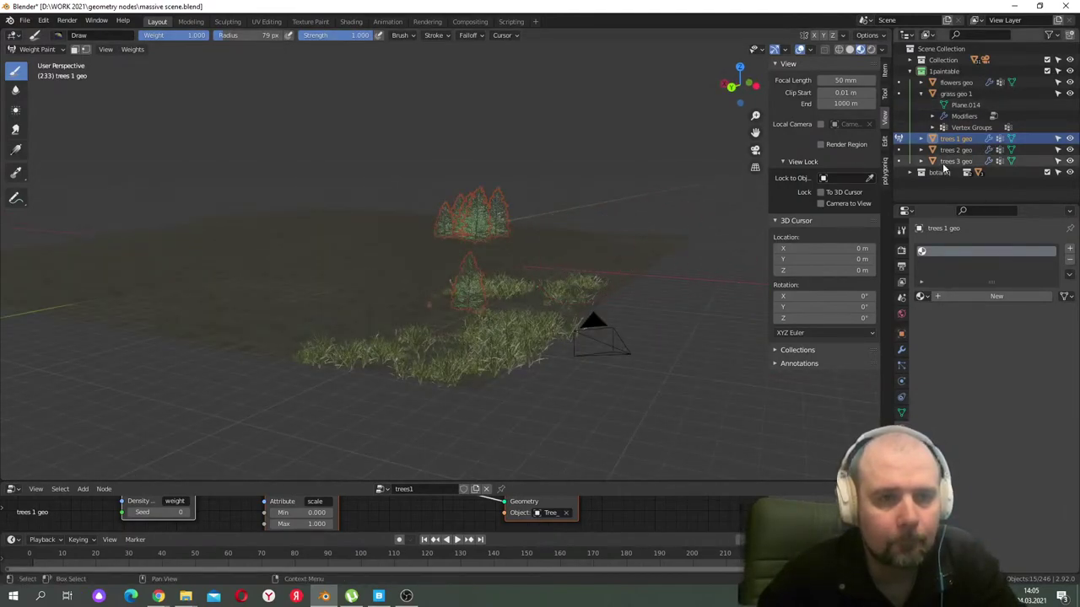
# - Enlarge the node editor, highlight grass geo 1 in the outliner and show the modifier properties
pyautogui.click(959, 95)
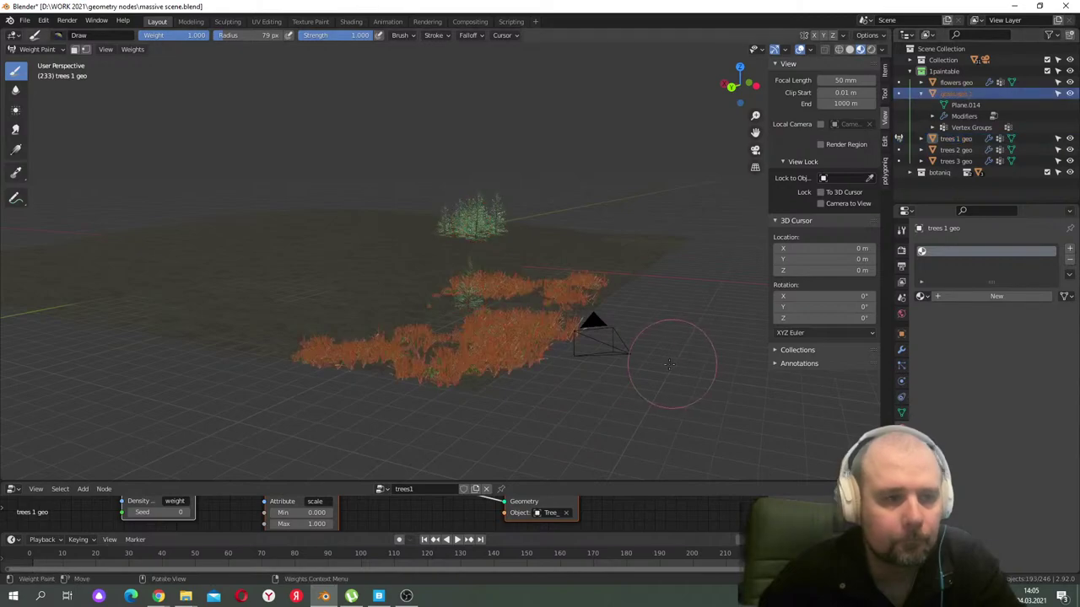
pyautogui.moveTo(439, 483); pyautogui.dragTo(439, 159)
pyautogui.scroll(-4, 376, 278)
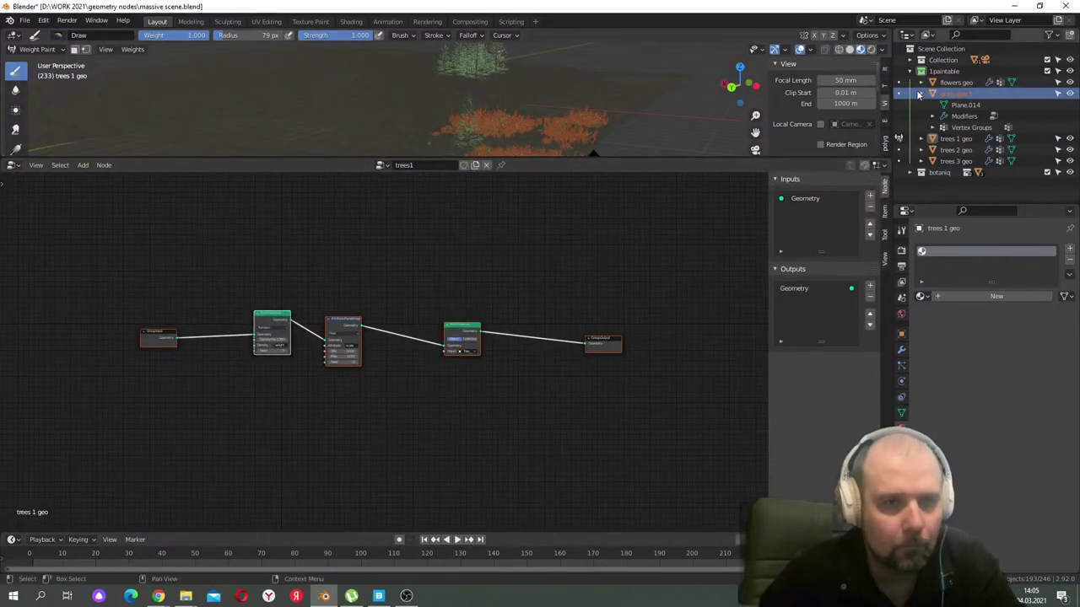
pyautogui.click(965, 105)
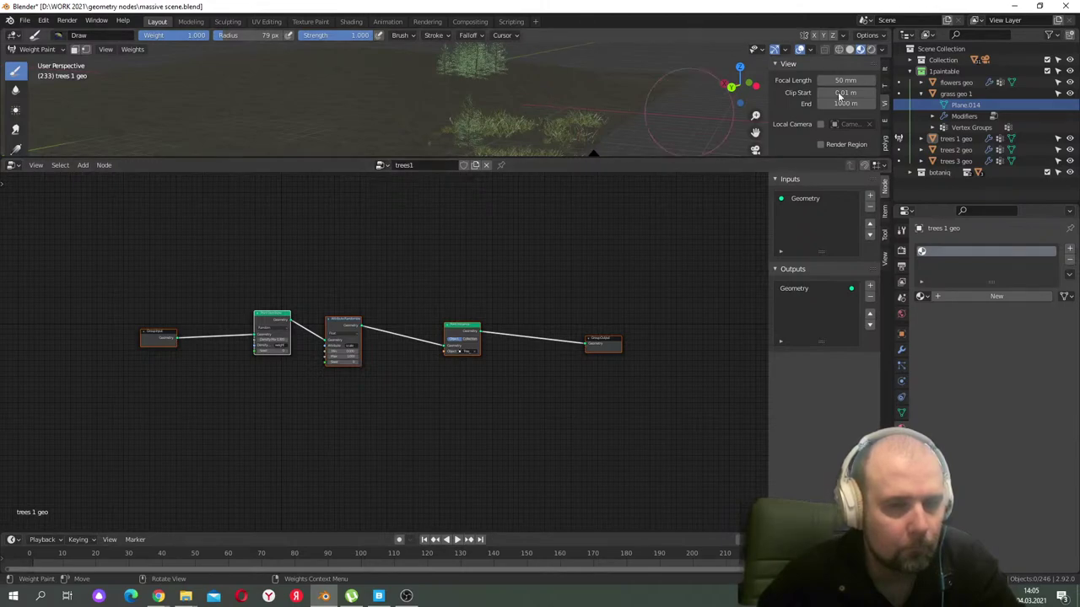
pyautogui.click(957, 96)
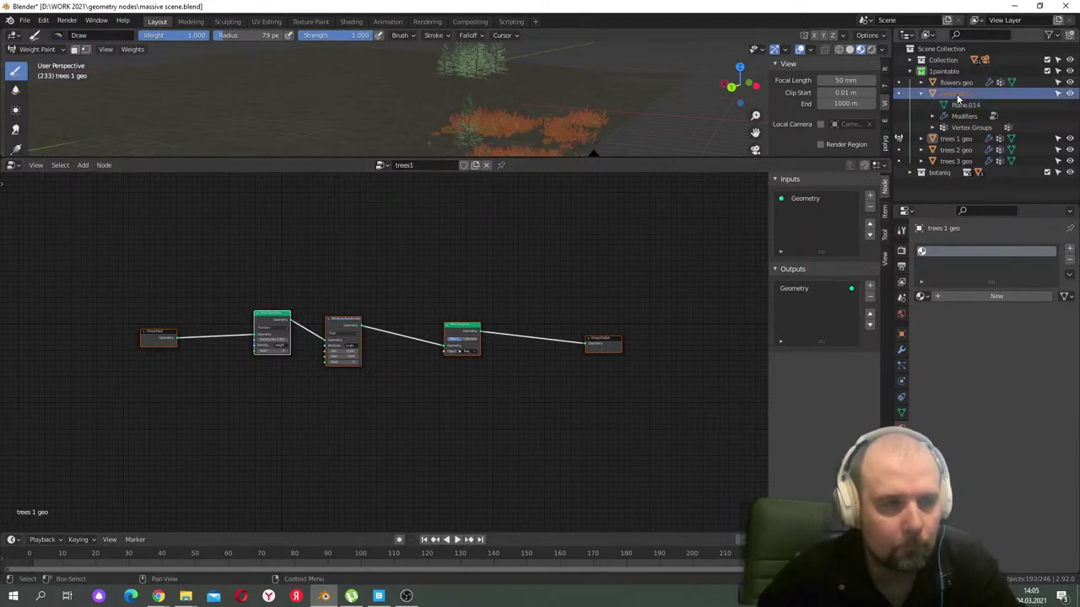
pyautogui.click(901, 349)
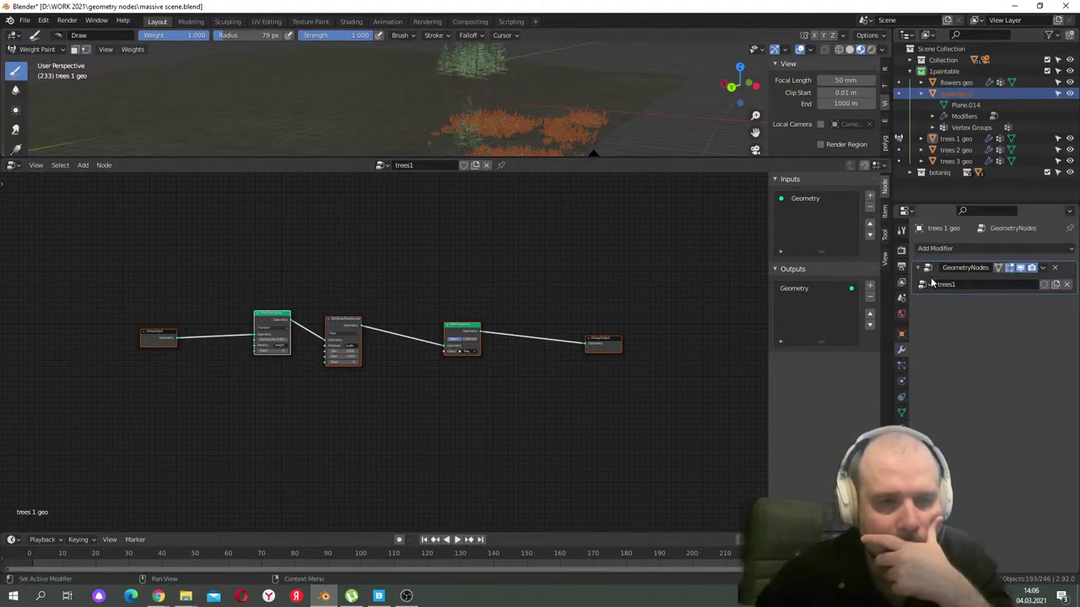
# - Return to Object Mode and make grass geo 1 the active object to show its grass node tree
pyautogui.click(38, 49)
pyautogui.click(40, 63)
pyautogui.click(952, 94)
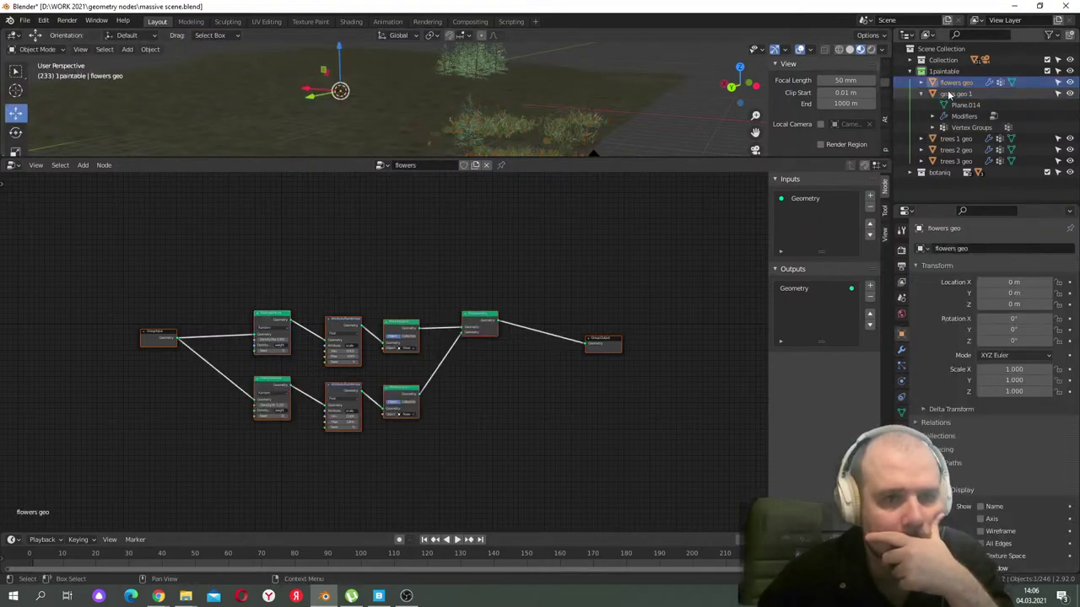
pyautogui.scroll(-1, 425, 352)
pyautogui.scroll(3, 499, 231)
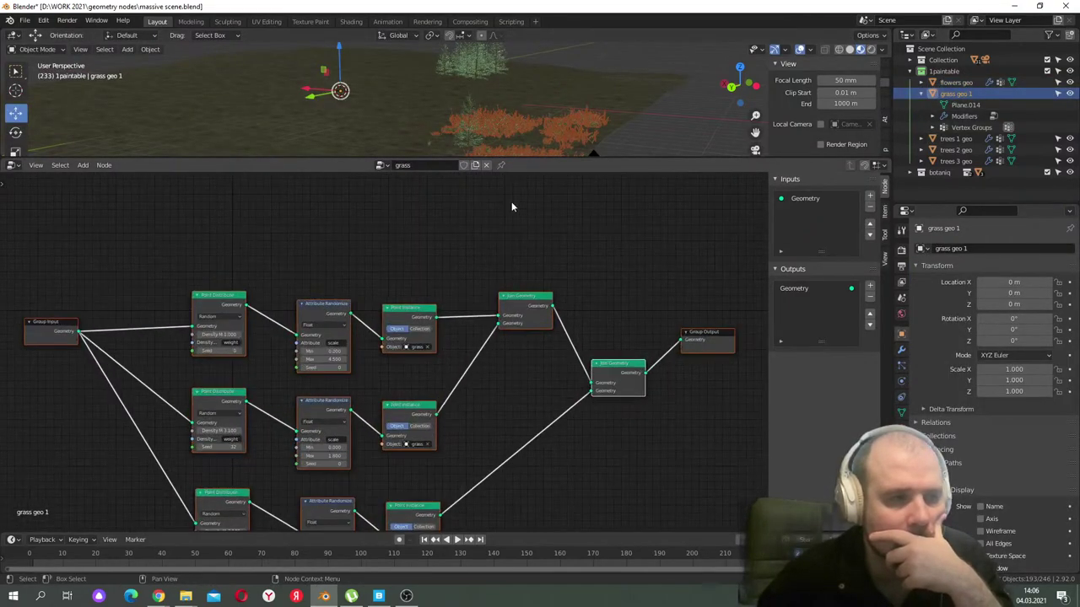
# - With the scene in camera view, set the scale Max of the uppermost grass Attribute Randomize node to 1.000
pyautogui.click(756, 149)
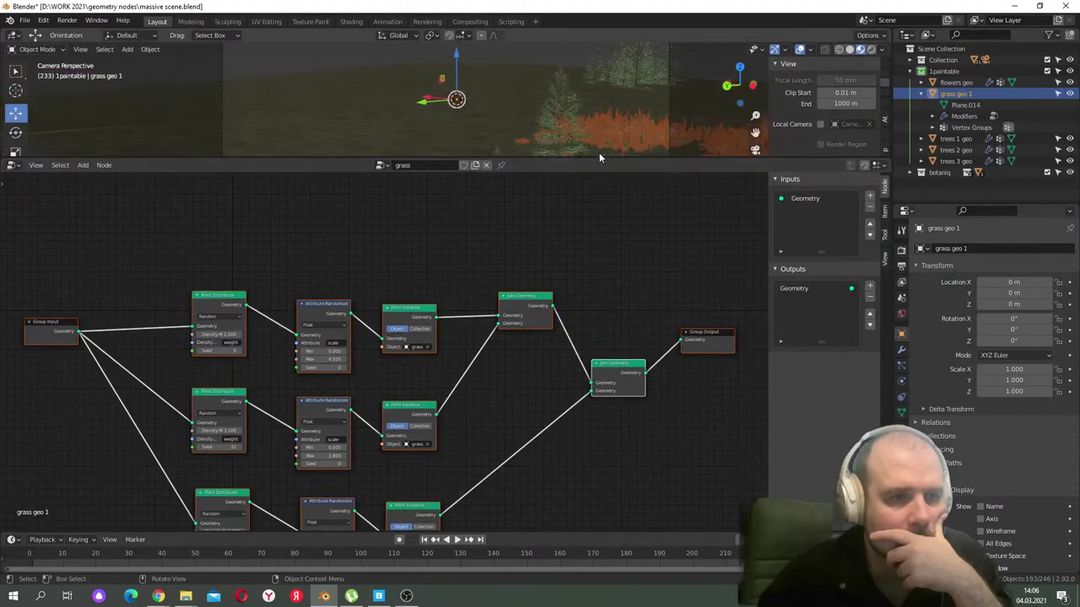
pyautogui.moveTo(600, 158); pyautogui.dragTo(608, 239)
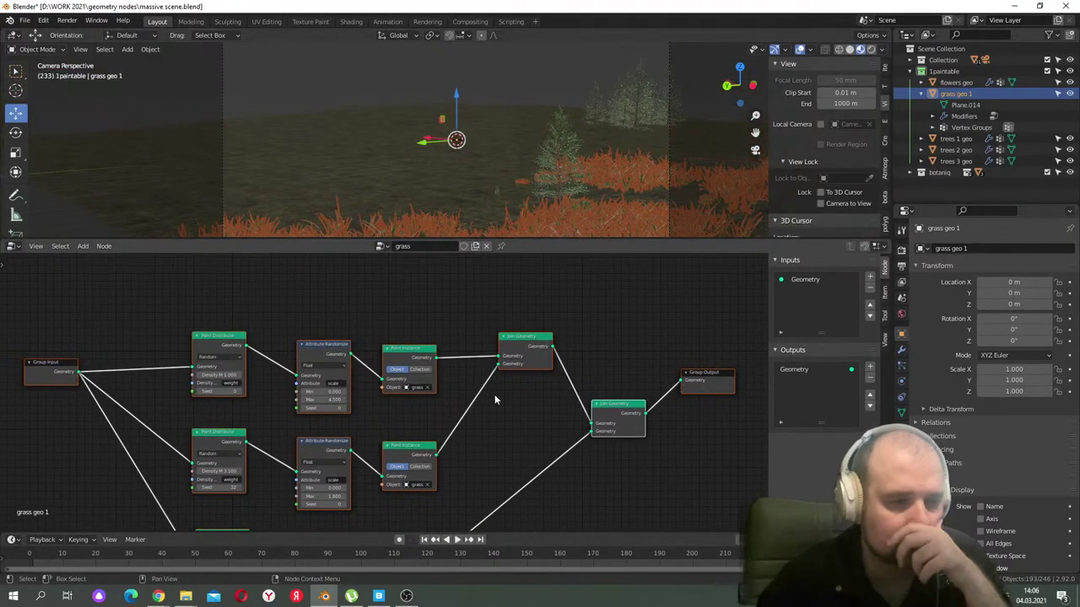
pyautogui.moveTo(504, 419); pyautogui.dragTo(649, 317, button='middle')
pyautogui.scroll(2, 641, 321)
pyautogui.moveTo(426, 367); pyautogui.dragTo(513, 403, button='middle')
pyautogui.scroll(2, 511, 401)
pyautogui.moveTo(473, 366); pyautogui.dragTo(438, 424, button='middle')
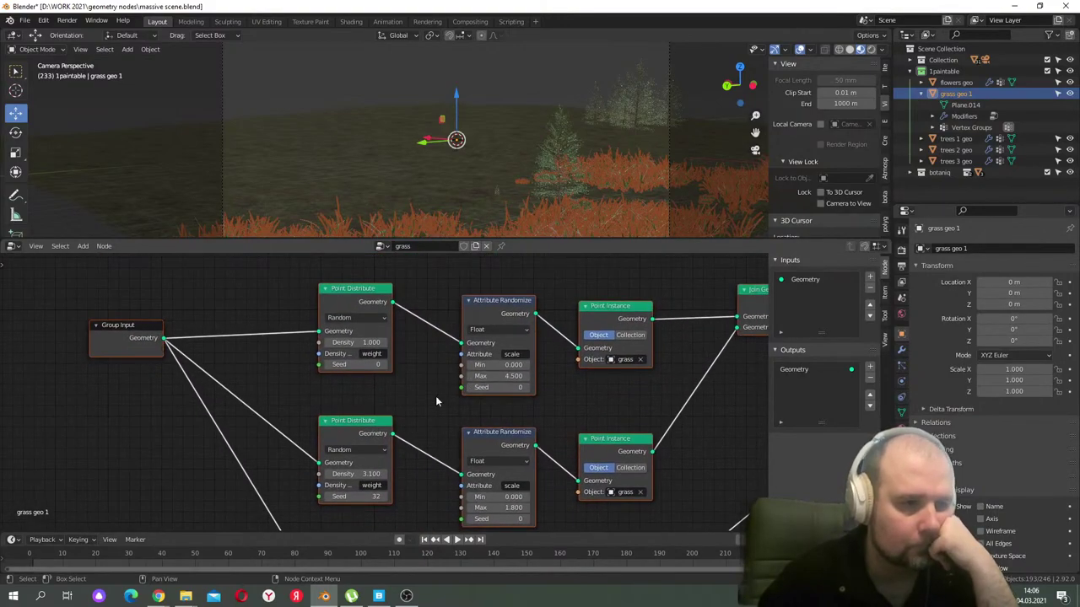
pyautogui.moveTo(450, 384); pyautogui.dragTo(406, 384, button='middle')
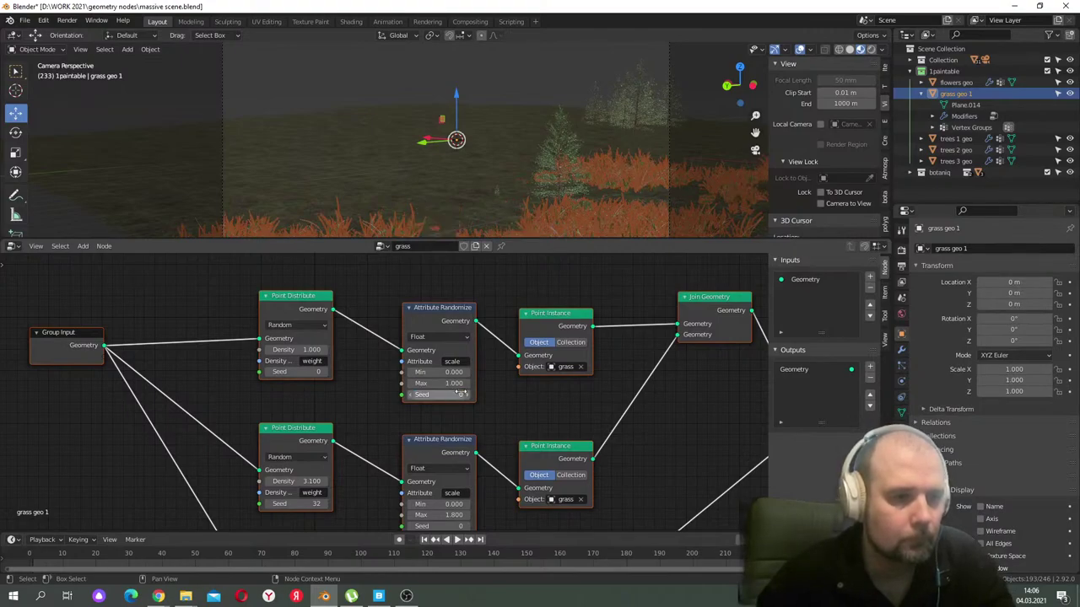
pyautogui.press('Return')
# - Set the scale Max of the other two grass Attribute Randomize nodes to 1.000
pyautogui.moveTo(506, 454); pyautogui.dragTo(524, 340, button='middle')
pyautogui.moveTo(508, 411); pyautogui.dragTo(513, 363, button='middle')
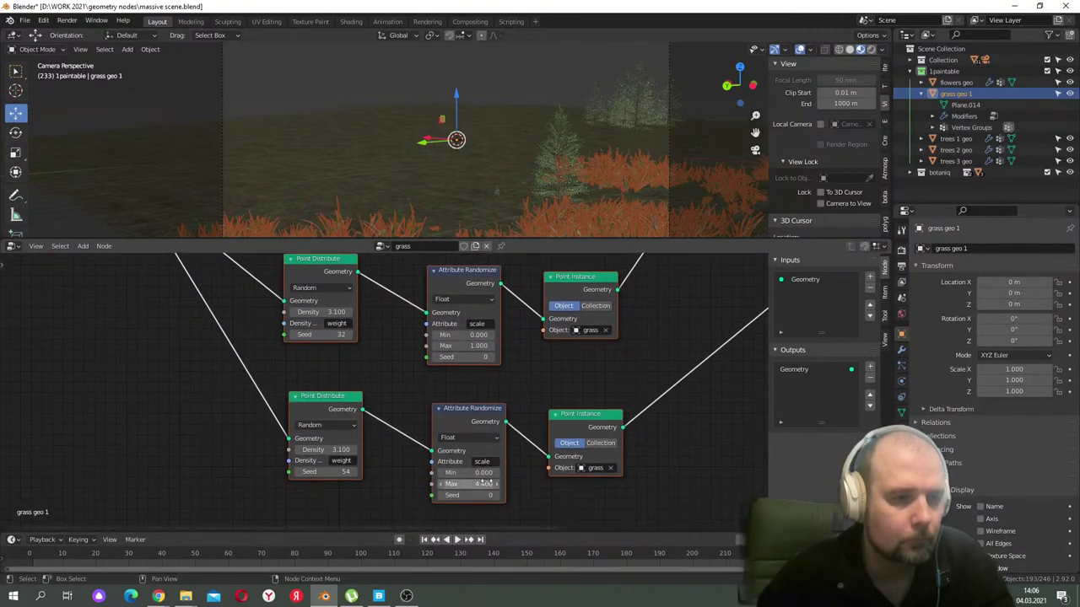
pyautogui.write('1')
pyautogui.press('Return')
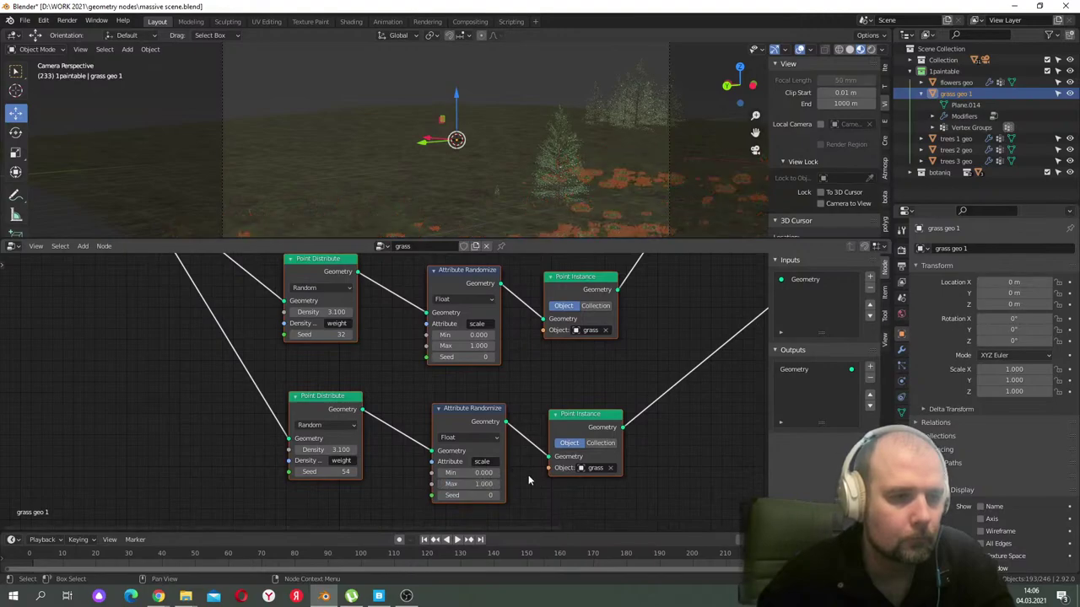
# - Enlarge the 3D viewport and check the rescaled grass from outside the camera and through it
pyautogui.click(756, 150)
pyautogui.click(756, 150)
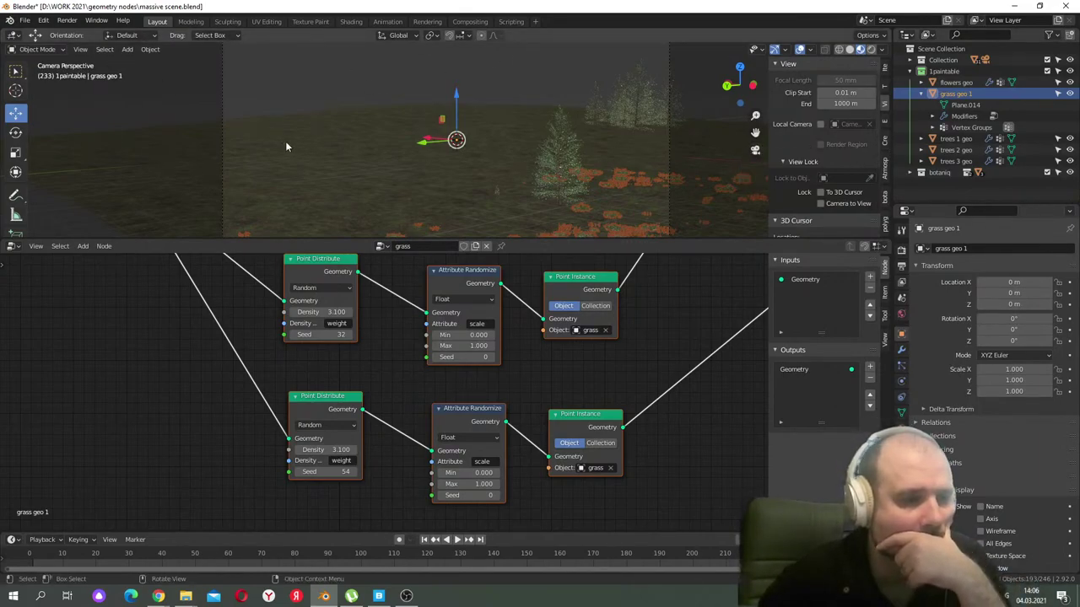
pyautogui.moveTo(306, 240); pyautogui.dragTo(417, 448)
pyautogui.click(756, 151)
pyautogui.moveTo(674, 283); pyautogui.dragTo(511, 270, button='middle')
pyautogui.scroll(-10, 512, 270)
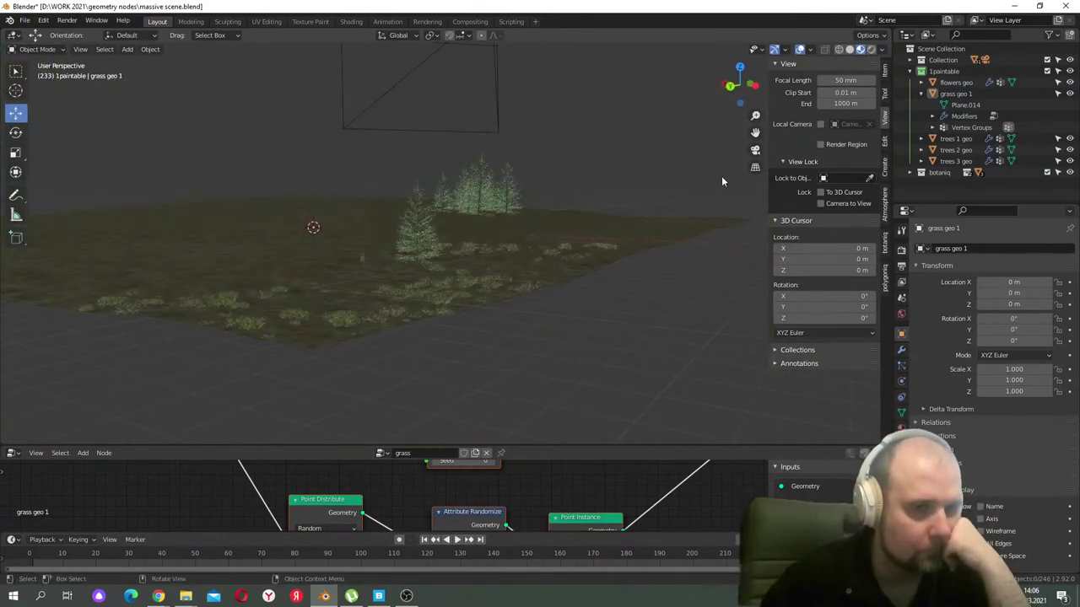
pyautogui.click(756, 151)
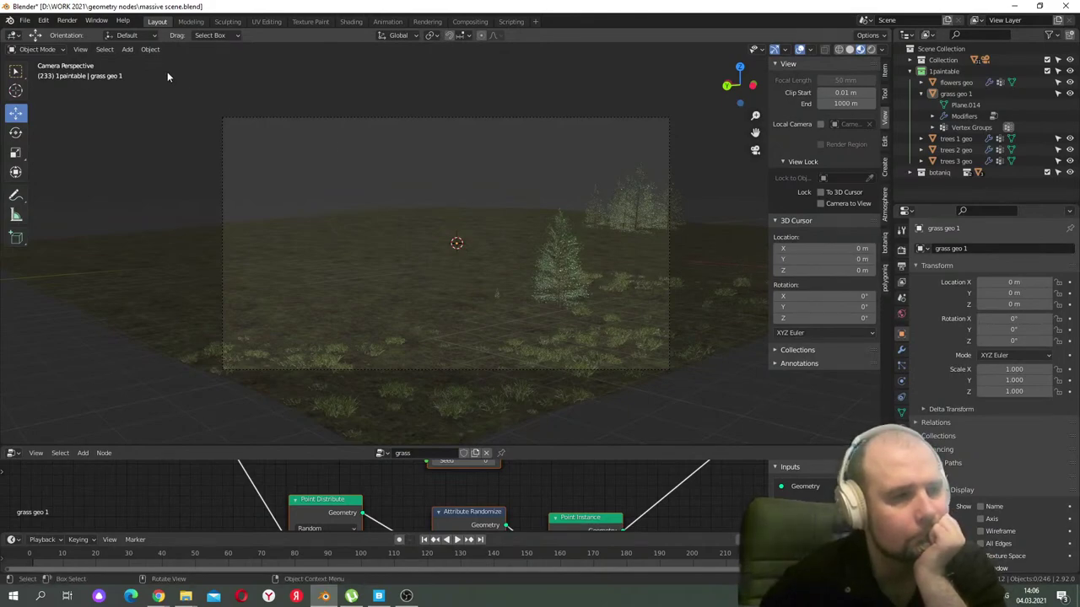
# - Select grass geo 1 and weight paint grass patches across the middle and back of the terrain
pyautogui.click(962, 94)
pyautogui.click(37, 49)
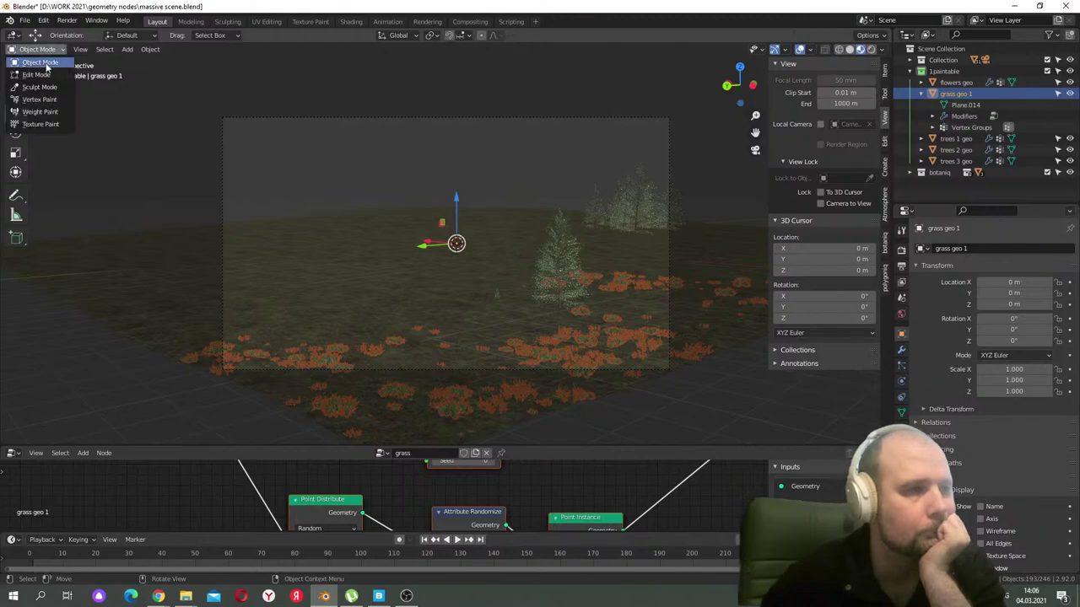
pyautogui.click(41, 112)
pyautogui.moveTo(306, 284)
pyautogui.mouseDown()
pyautogui.moveTo(320, 242)
pyautogui.moveTo(429, 224)
pyautogui.moveTo(470, 309)
pyautogui.moveTo(617, 258)
pyautogui.moveTo(535, 202)
pyautogui.moveTo(309, 222)
pyautogui.moveTo(173, 280)
pyautogui.moveTo(322, 298)
pyautogui.moveTo(666, 242)
pyautogui.mouseUp()
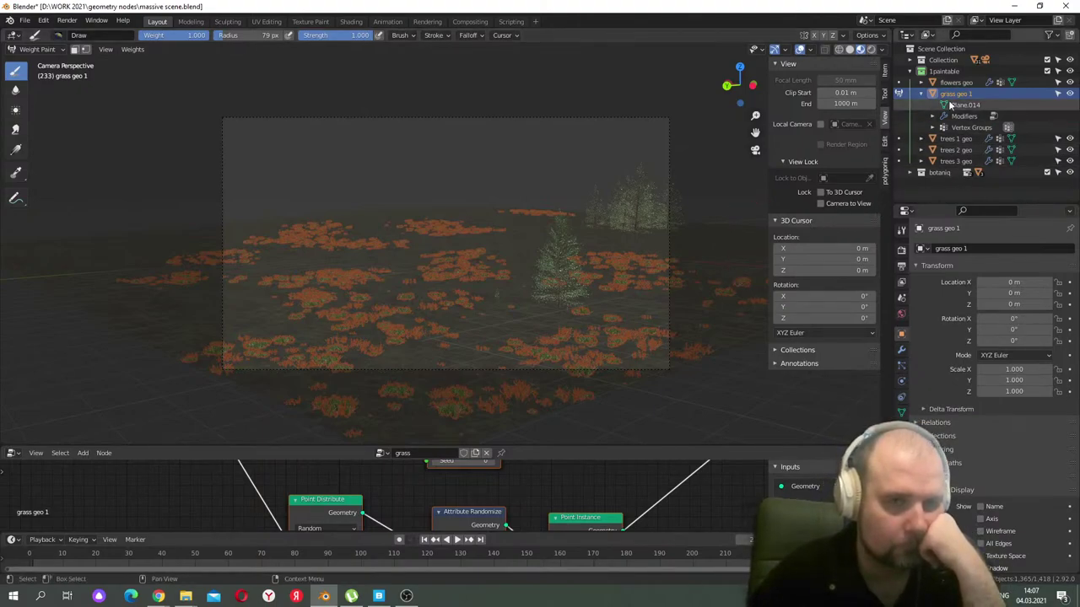
# - Make trees 2 geo active, weight paint broadleaf trees at the left edge of the camera frame and undo the extra stroke
pyautogui.click(52, 49)
pyautogui.click(42, 61)
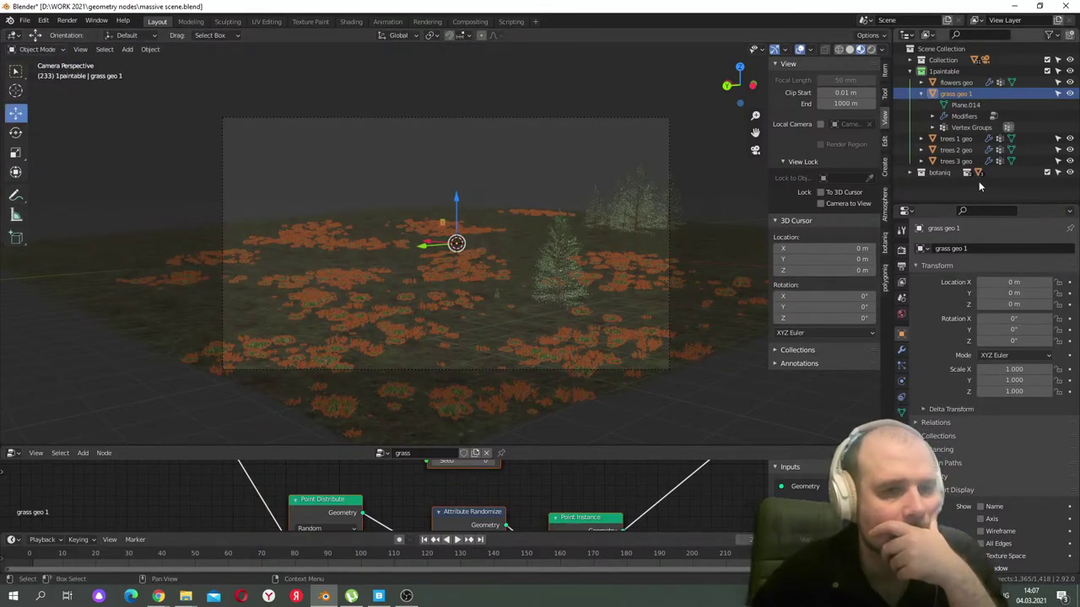
pyautogui.click(963, 151)
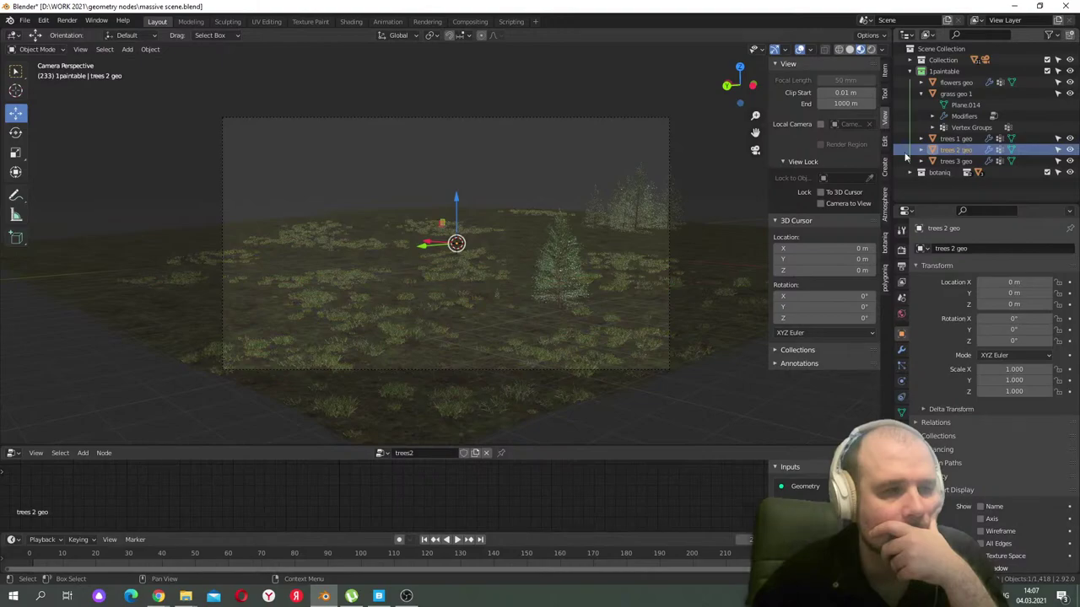
pyautogui.click(52, 49)
pyautogui.click(47, 116)
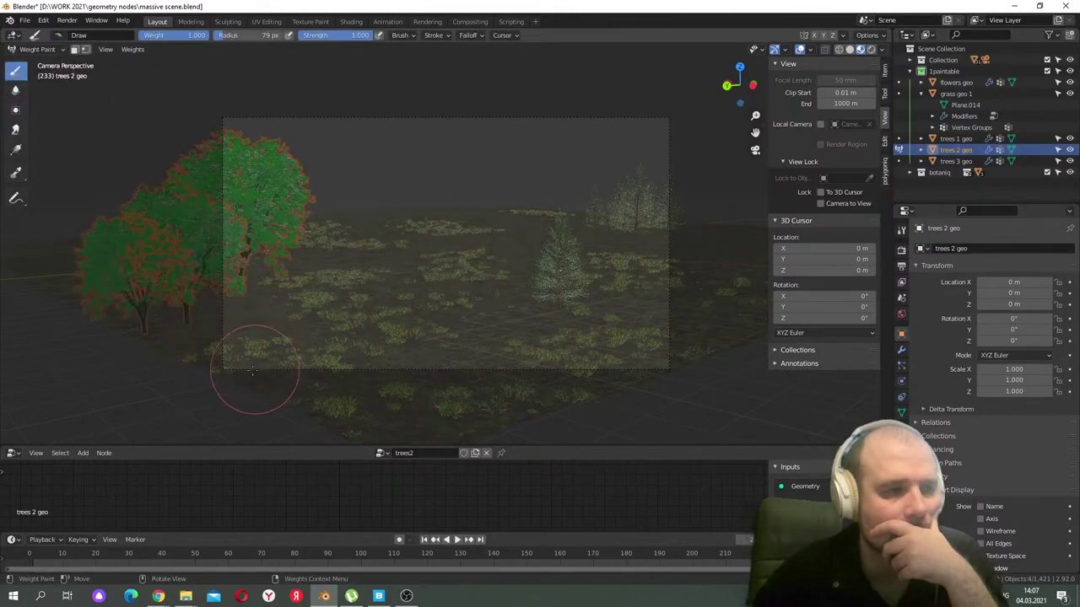
pyautogui.moveTo(253, 370); pyautogui.dragTo(264, 309)
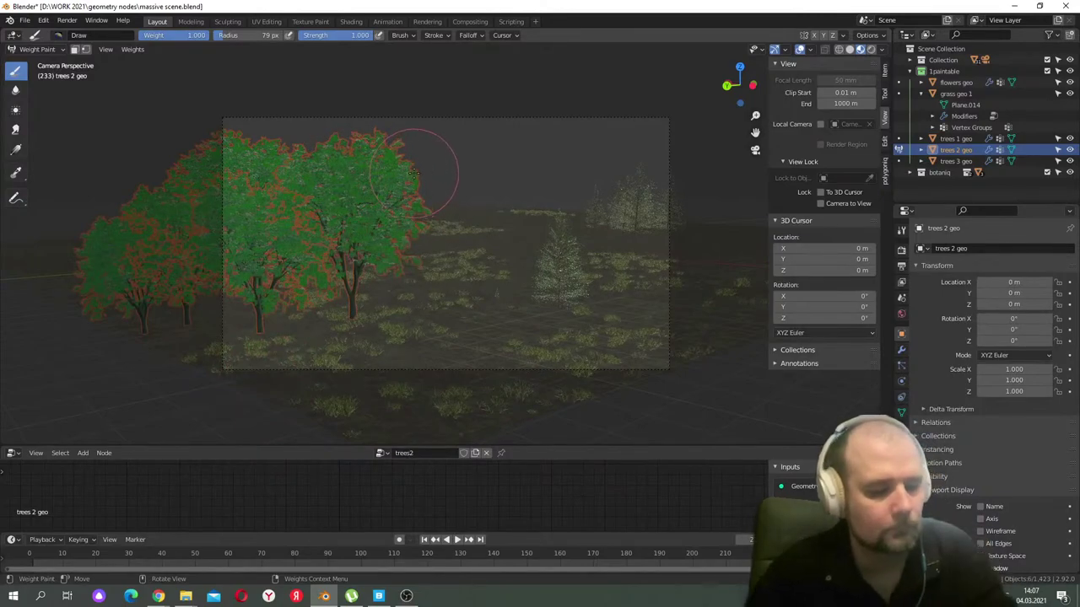
pyautogui.hotkey('ctrl', 'z')
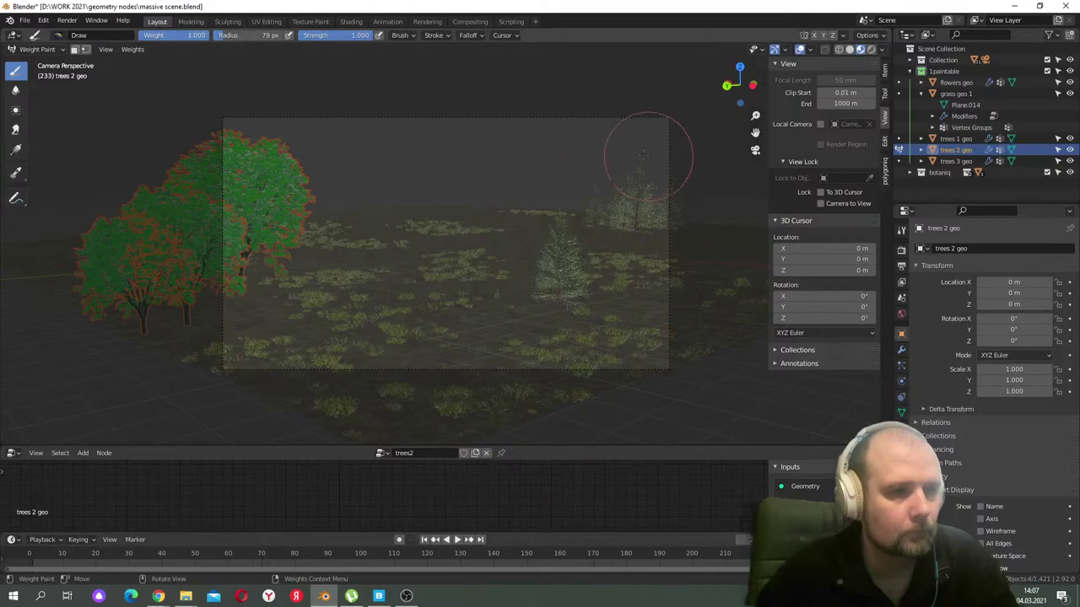
# - Render a test image of the scene from the camera and close the render result
pyautogui.click(755, 149)
pyautogui.click(755, 149)
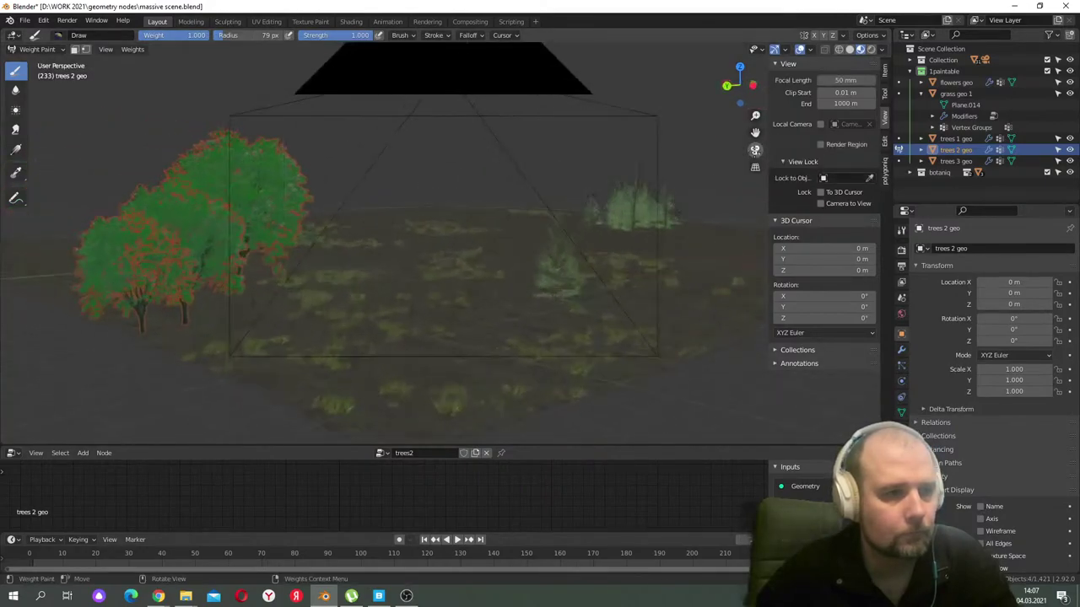
pyautogui.click(67, 21)
pyautogui.click(87, 33)
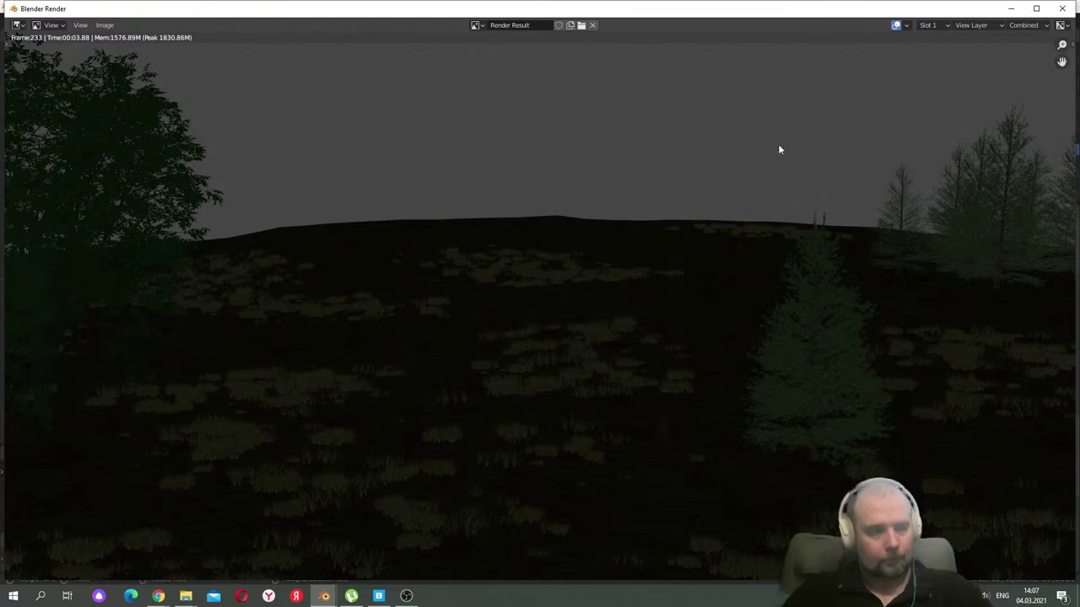
pyautogui.press('Escape')
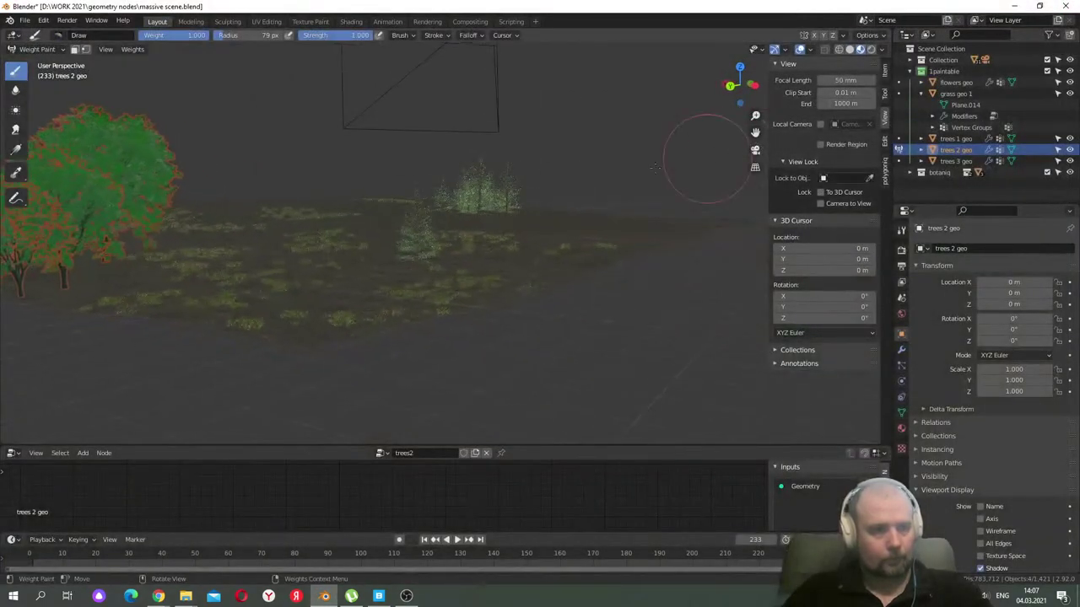
# - Try a Draw brush weight of 0.000 on the trees 2 geo cluster and set the weight back to 1.000
pyautogui.scroll(-4, 320, 212)
pyautogui.moveTo(321, 212); pyautogui.dragTo(413, 208, button='middle')
pyautogui.scroll(3, 372, 236)
pyautogui.rightClick(337, 265)
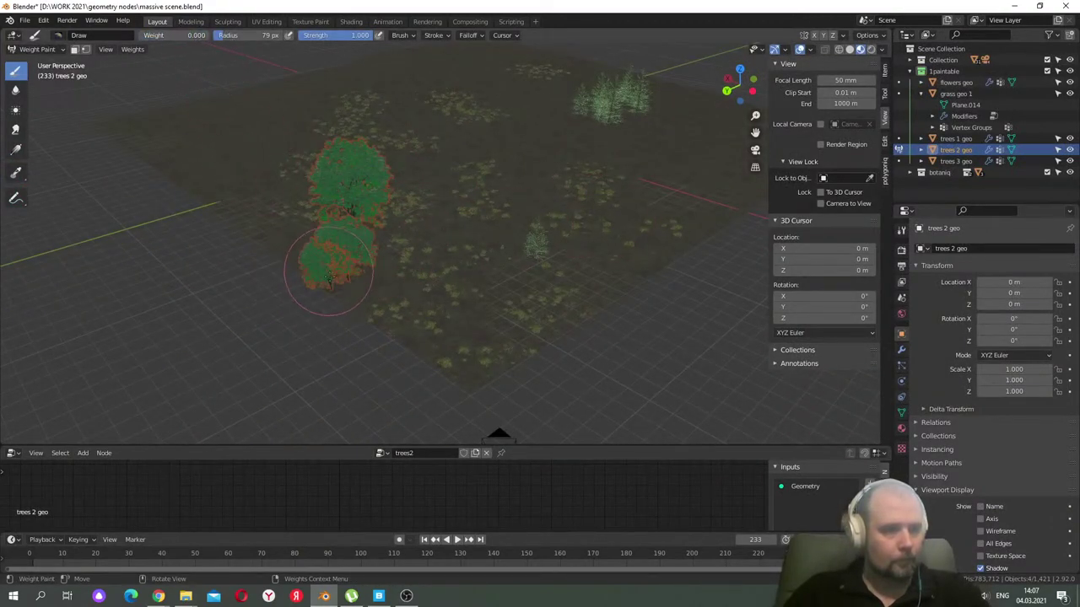
pyautogui.moveTo(171, 35); pyautogui.dragTo(201, 36)
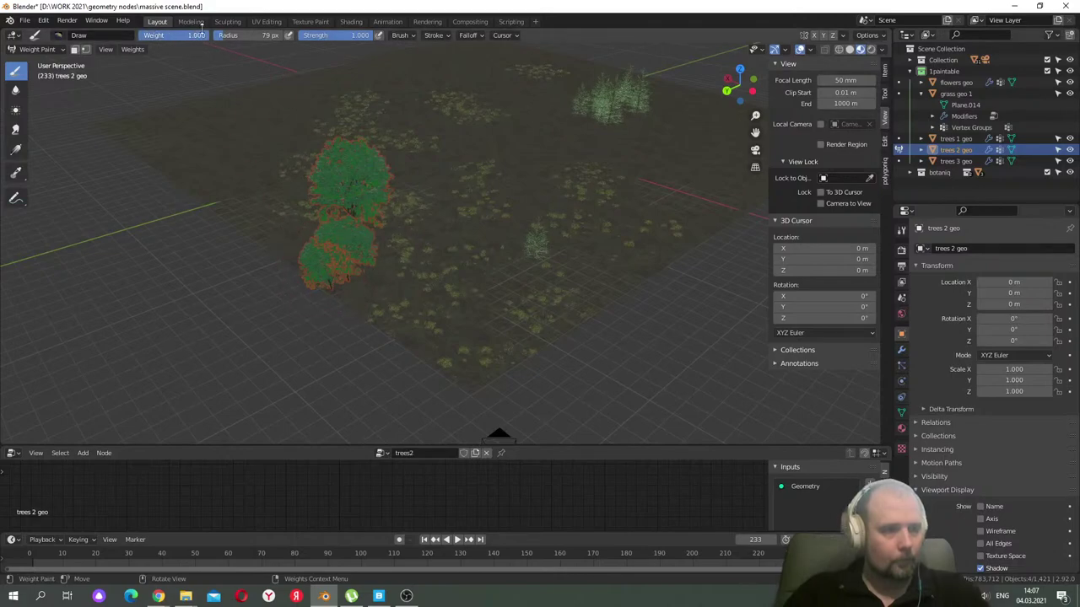
# - Switch the viewport to solid shading while working on the trees 2 geo cluster at the terrain's edge
pyautogui.moveTo(292, 95)
pyautogui.mouseDown(button='middle')
pyautogui.moveTo(253, 160)
pyautogui.moveTo(351, 56)
pyautogui.mouseUp(button='middle')
pyautogui.scroll(3, 351, 56)
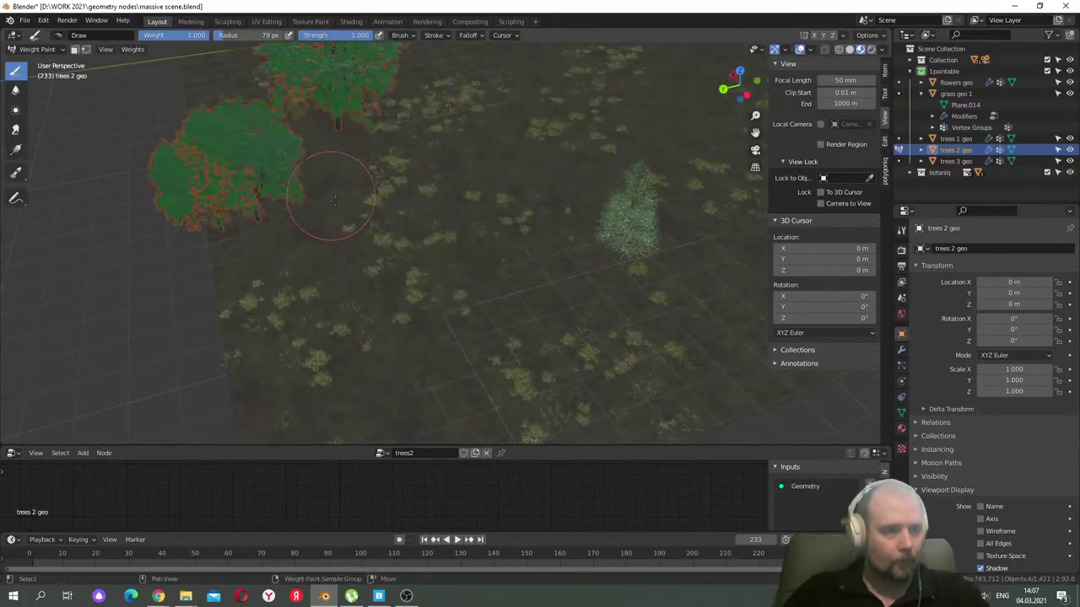
pyautogui.keyDown('shift'); pyautogui.moveTo(253, 51); pyautogui.dragTo(349, 43, button='middle'); pyautogui.keyUp('shift')
pyautogui.moveTo(340, 302); pyautogui.dragTo(382, 283)
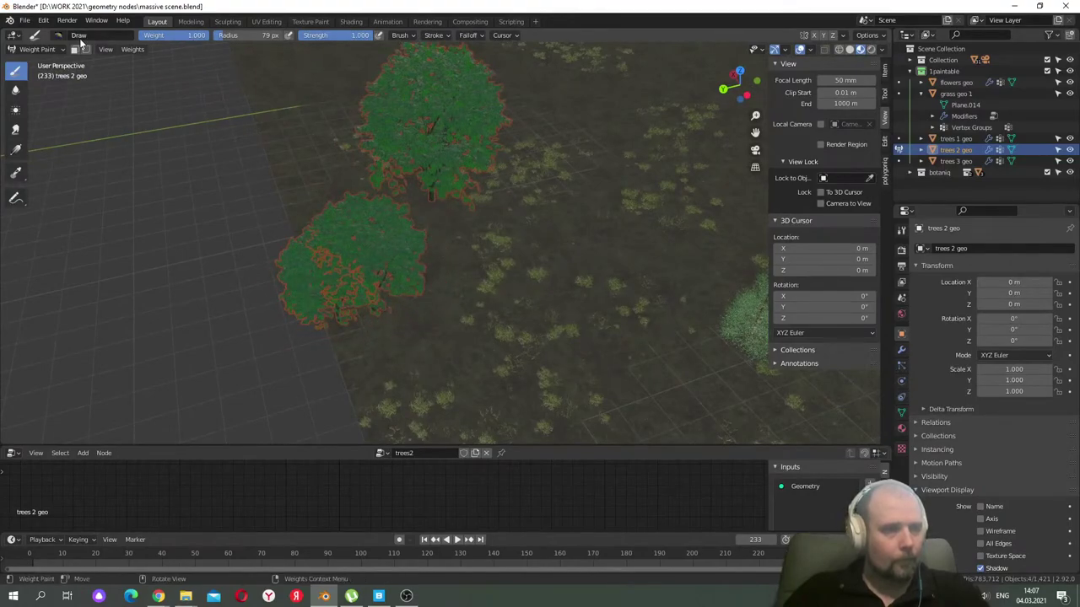
pyautogui.click(850, 50)
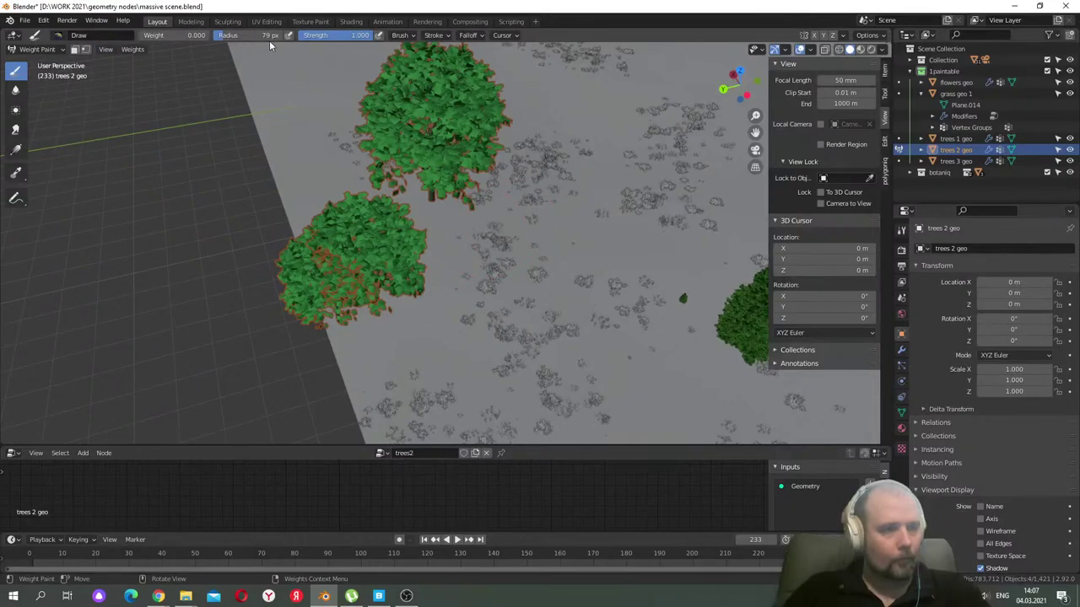
pyautogui.click(401, 36)
pyautogui.click(411, 37)
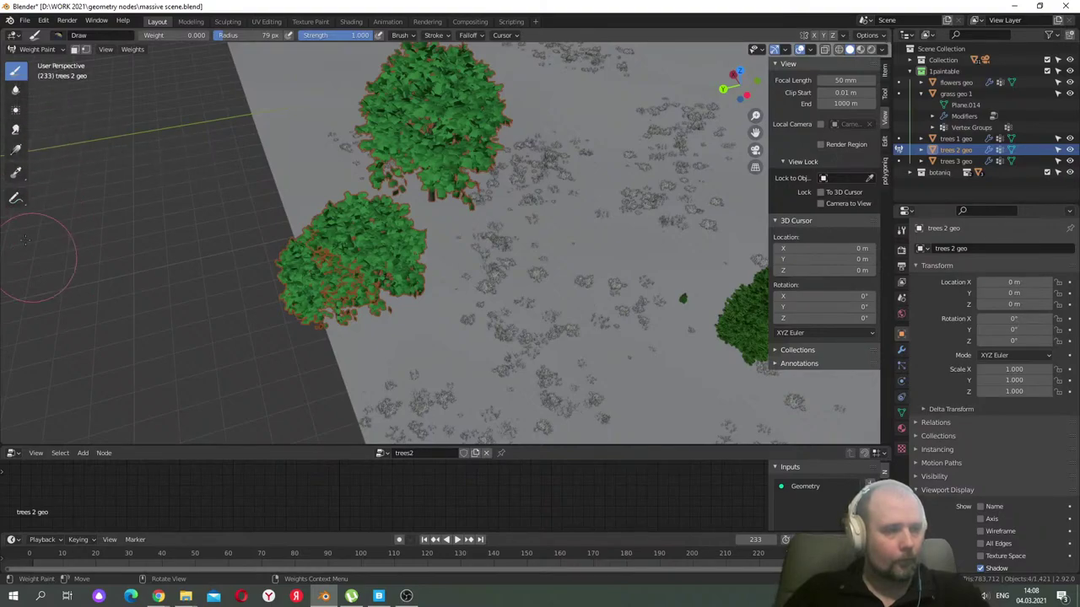
pyautogui.click(15, 199)
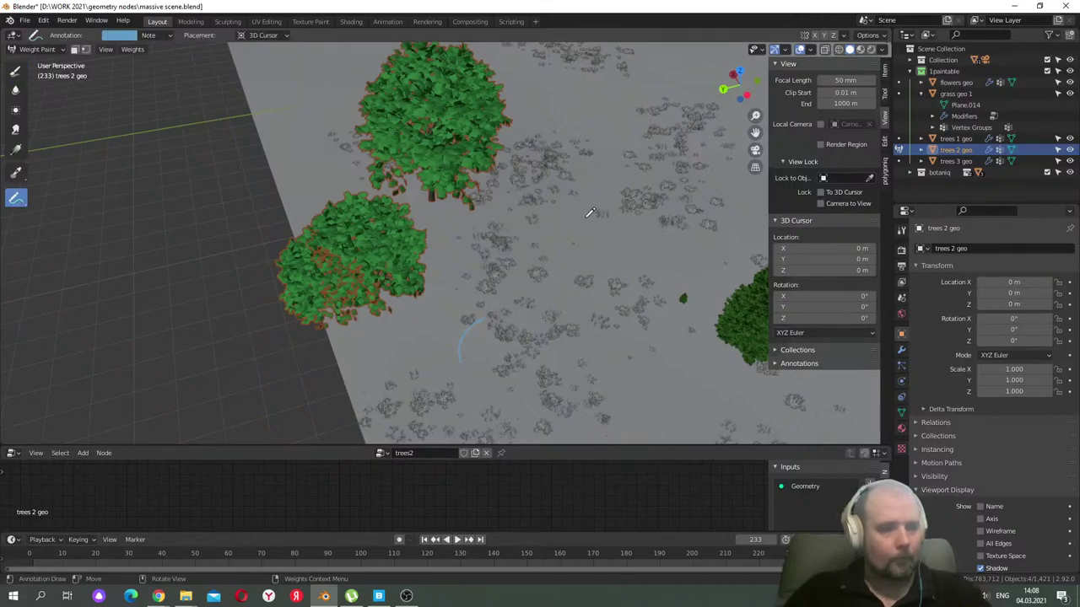
pyautogui.click(16, 72)
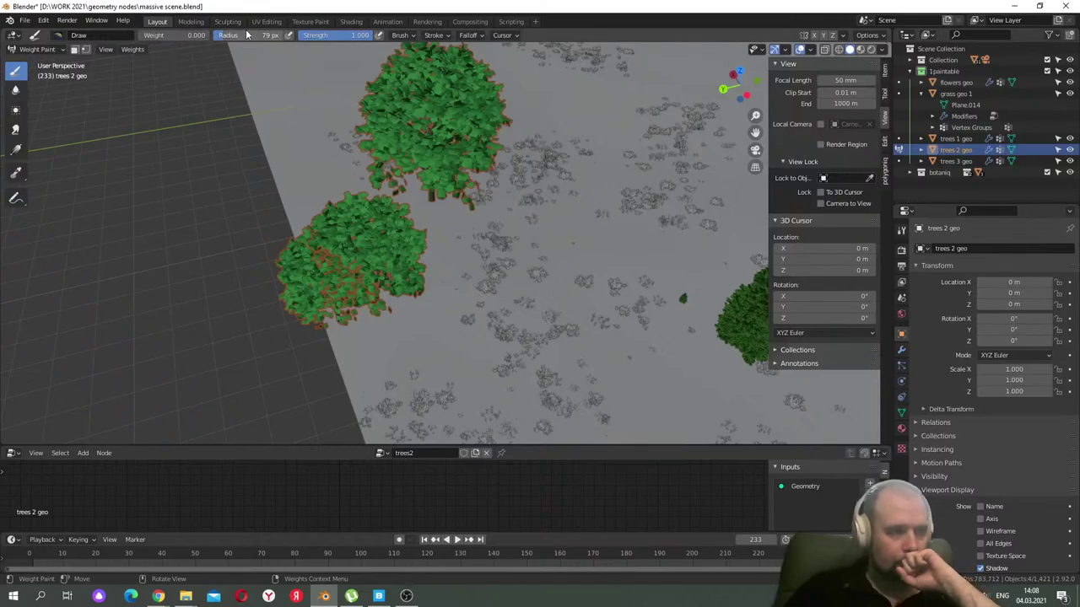
# - Set the Draw brush weight to 1.000 and paint more trees 2 geo broadleaf trees along both sides of the camera's field of view
pyautogui.scroll(-4, 565, 118)
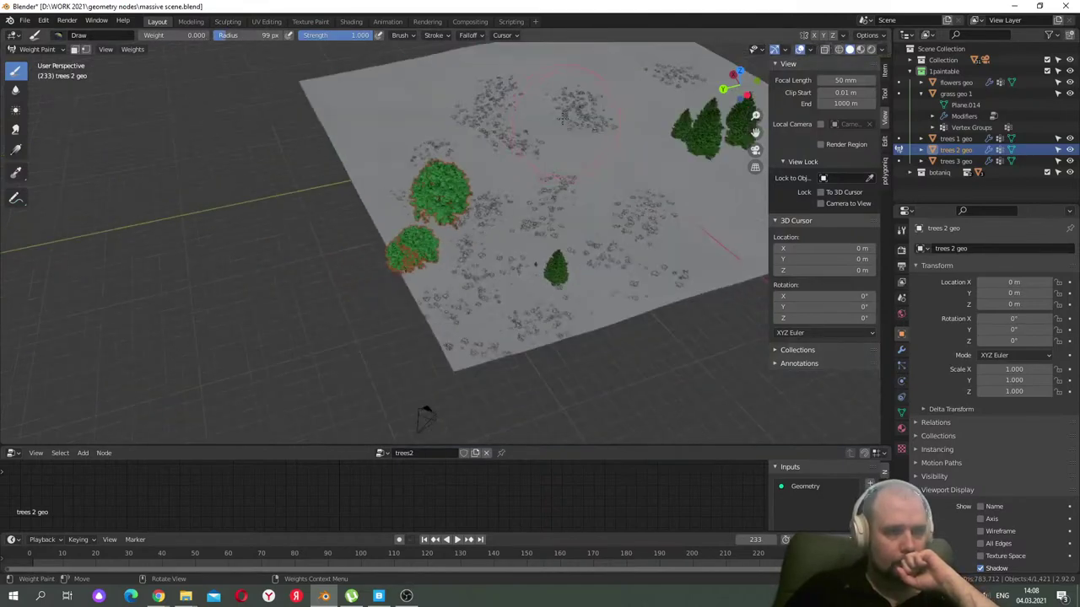
pyautogui.moveTo(145, 35); pyautogui.dragTo(215, 36)
pyautogui.moveTo(433, 93); pyautogui.dragTo(468, 124)
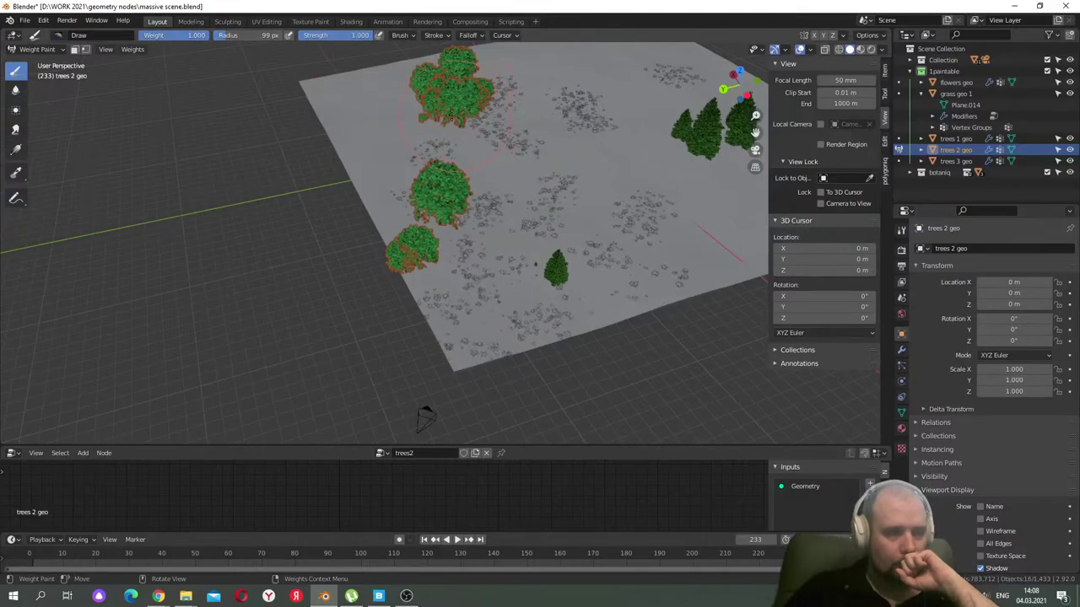
pyautogui.click(446, 136)
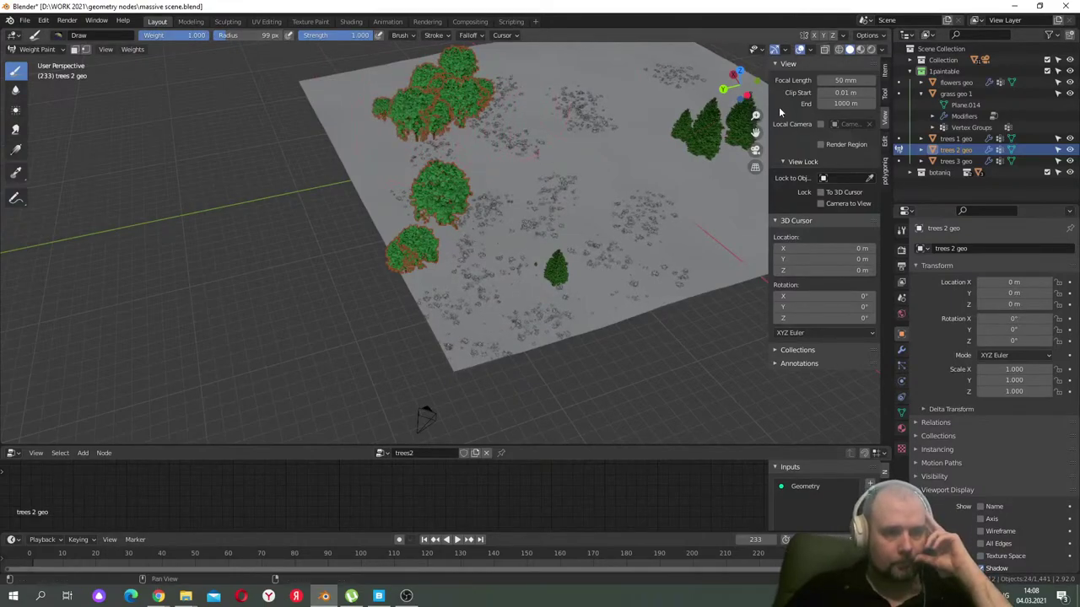
pyautogui.click(755, 150)
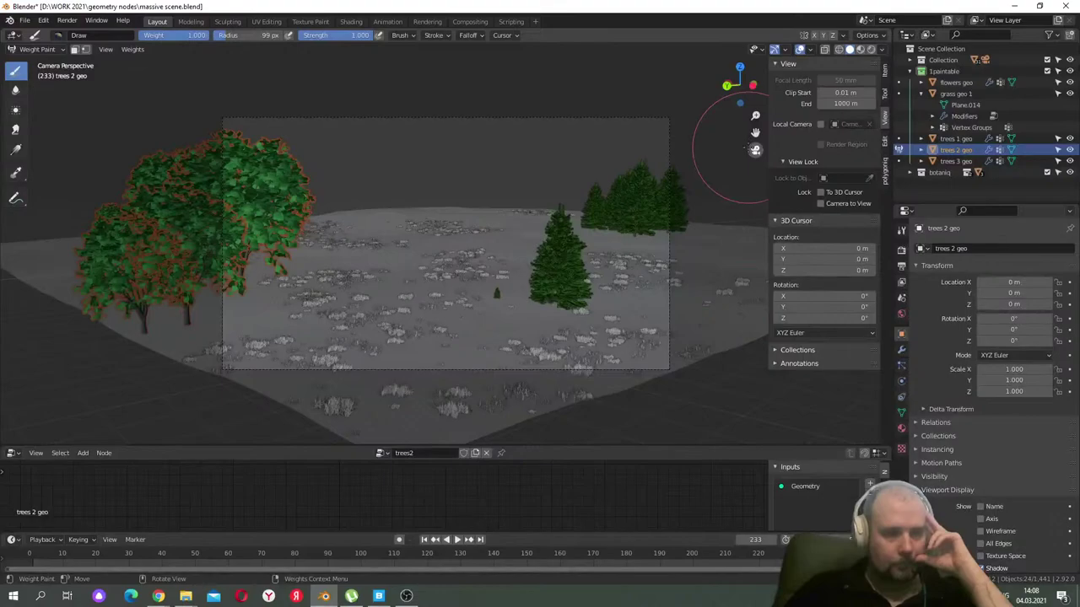
pyautogui.moveTo(648, 246); pyautogui.dragTo(642, 291)
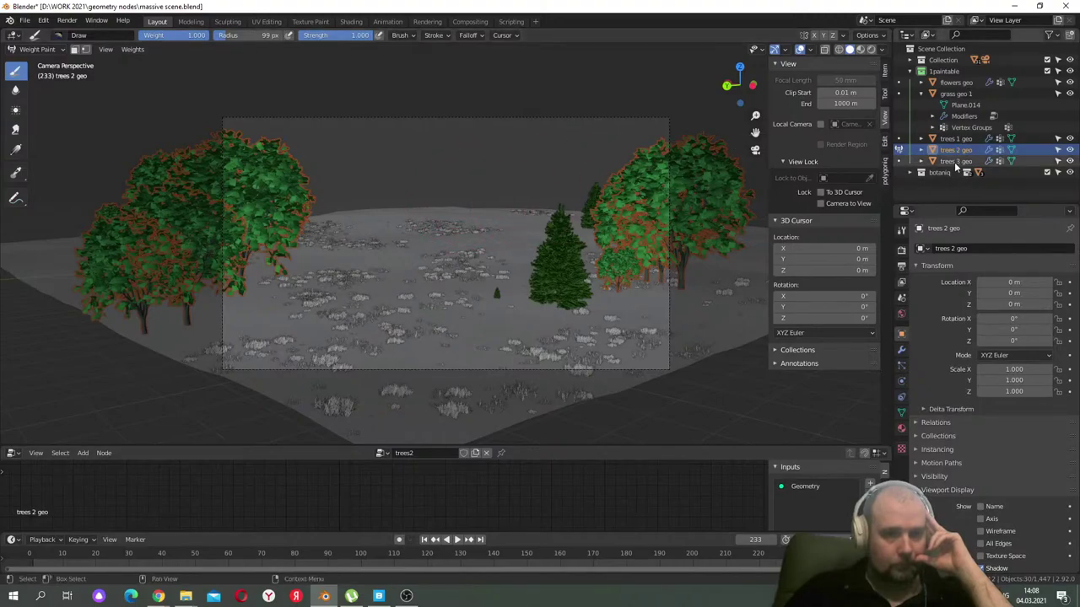
# - Return to Object Mode, select trees 3 geo and enter Weight Paint mode on it
pyautogui.click(46, 49)
pyautogui.click(34, 59)
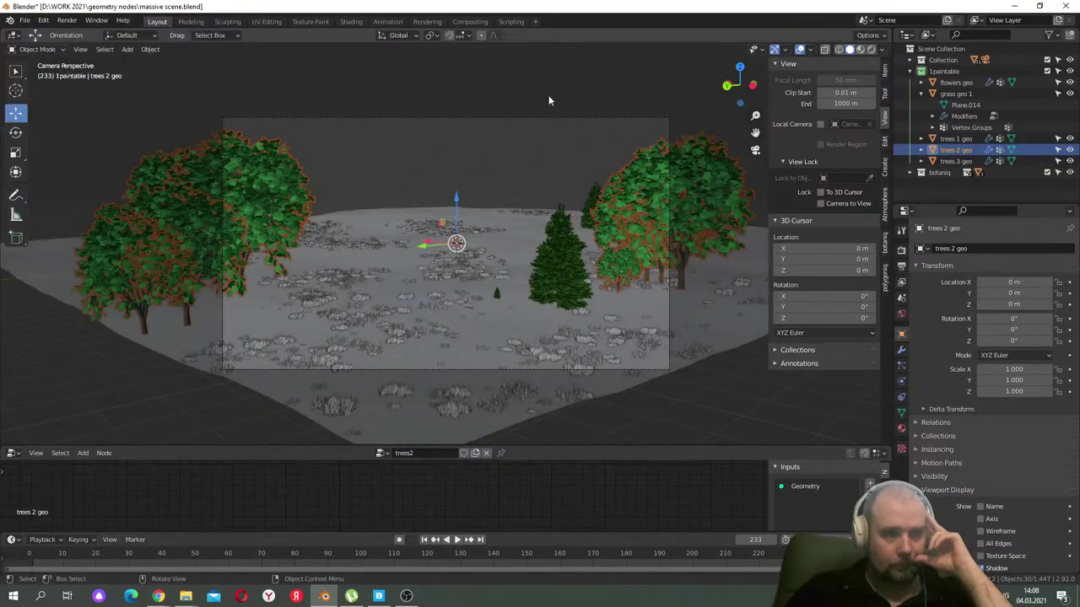
pyautogui.click(961, 161)
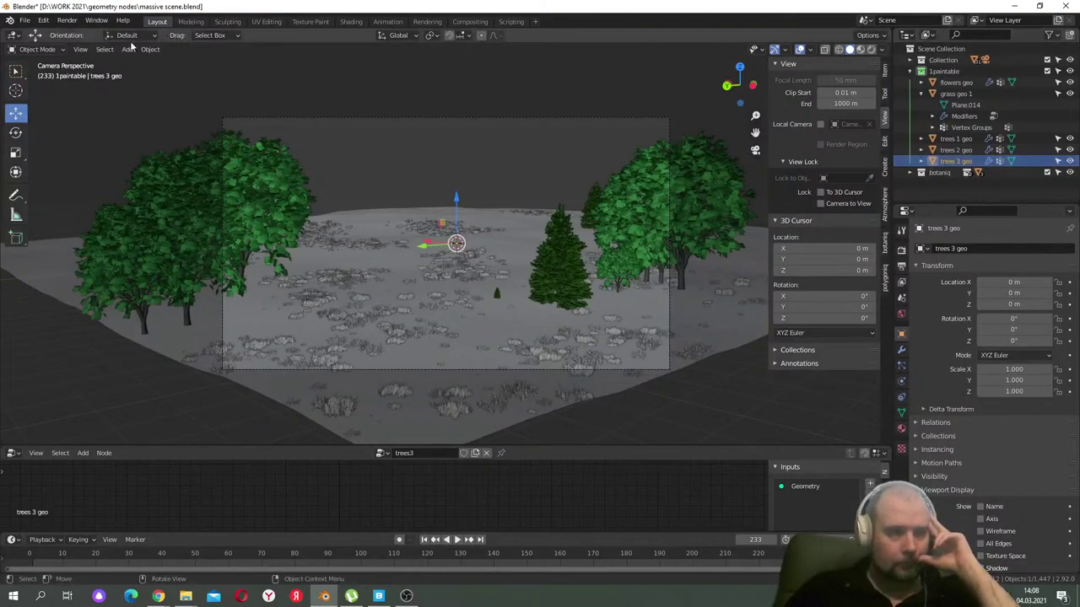
pyautogui.click(38, 49)
pyautogui.click(39, 113)
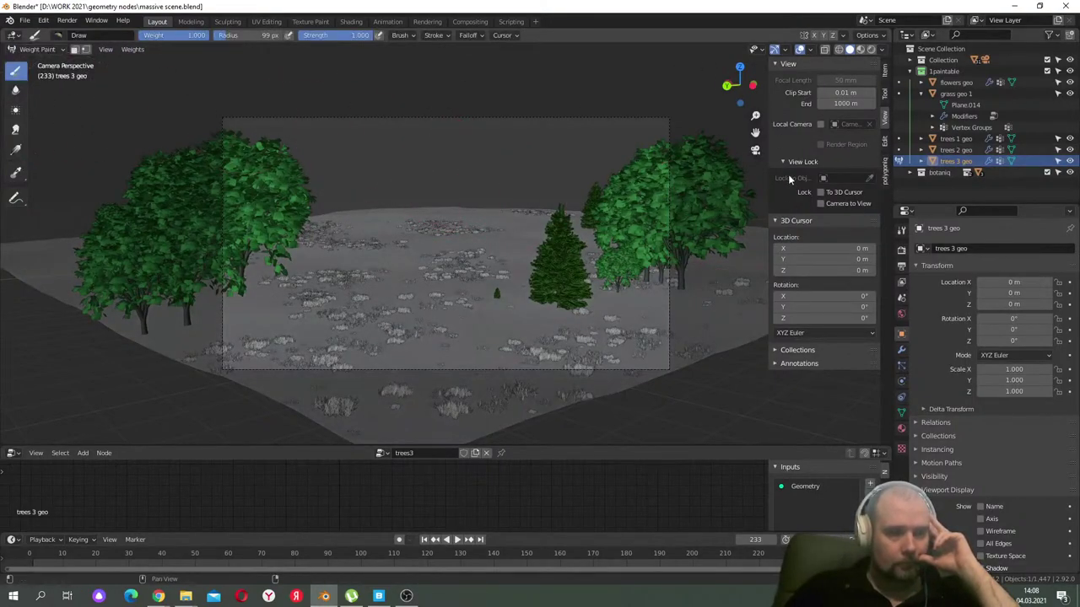
# - Hide the trees 3 geo GeometryNodes modifier in the viewport and paint two full-weight patches near the terrain's far corner
pyautogui.moveTo(736, 86)
pyautogui.mouseDown()
pyautogui.moveTo(507, 179)
pyautogui.moveTo(643, 205)
pyautogui.mouseUp()
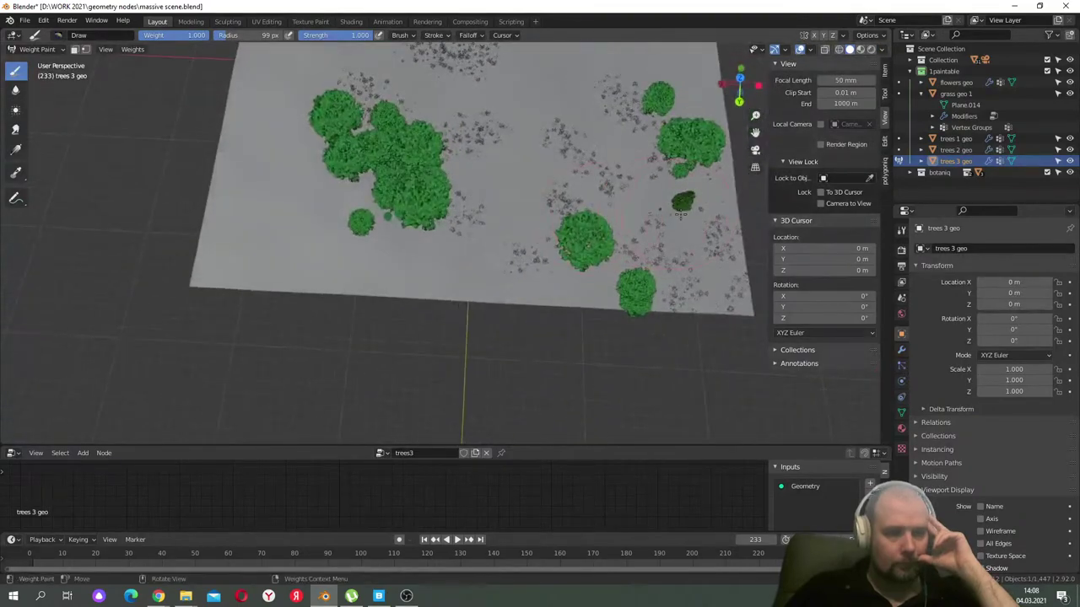
pyautogui.keyDown('shift'); pyautogui.moveTo(645, 205); pyautogui.dragTo(586, 315, button='middle'); pyautogui.keyUp('shift')
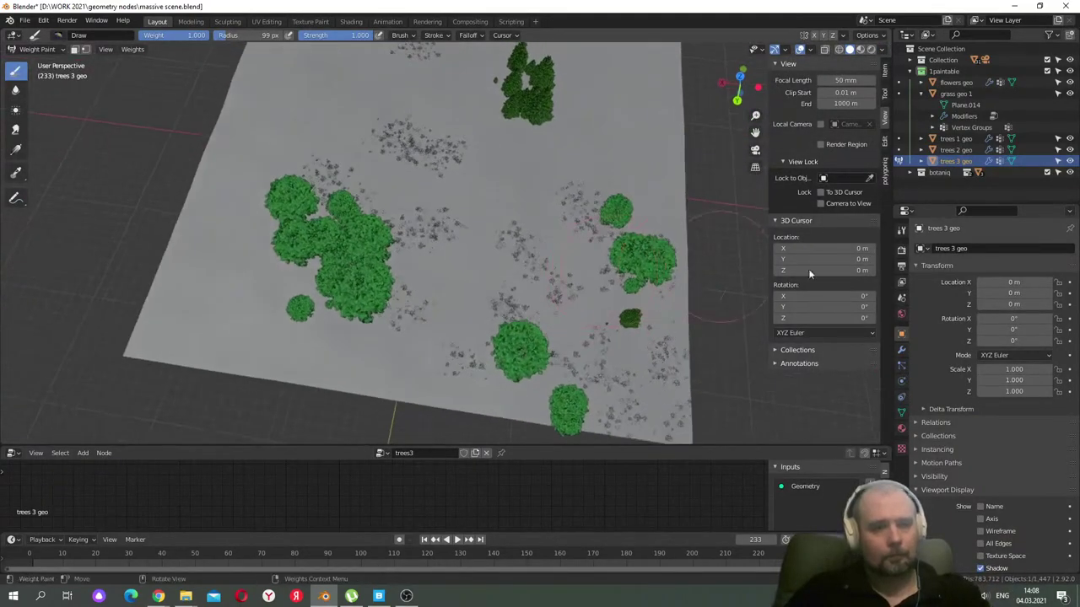
pyautogui.click(899, 349)
pyautogui.click(1013, 270)
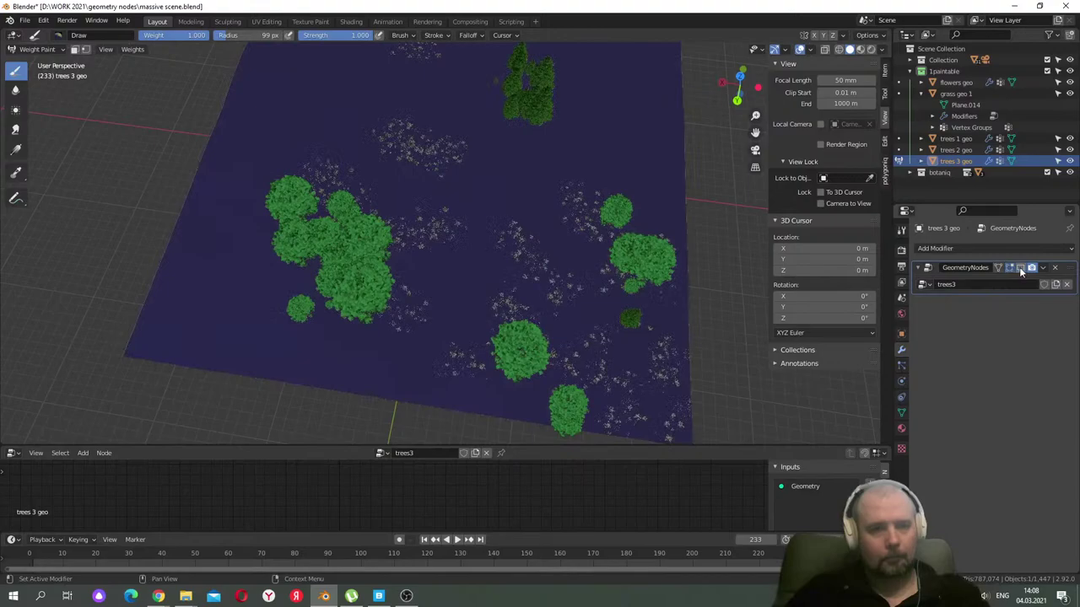
pyautogui.moveTo(568, 200); pyautogui.dragTo(458, 181, button='middle')
pyautogui.moveTo(587, 198); pyautogui.dragTo(506, 217, button='middle')
pyautogui.moveTo(496, 156)
pyautogui.mouseDown()
pyautogui.moveTo(517, 137)
pyautogui.moveTo(494, 118)
pyautogui.moveTo(540, 139)
pyautogui.mouseUp()
pyautogui.moveTo(334, 137)
pyautogui.mouseDown()
pyautogui.moveTo(388, 125)
pyautogui.moveTo(316, 105)
pyautogui.mouseUp()
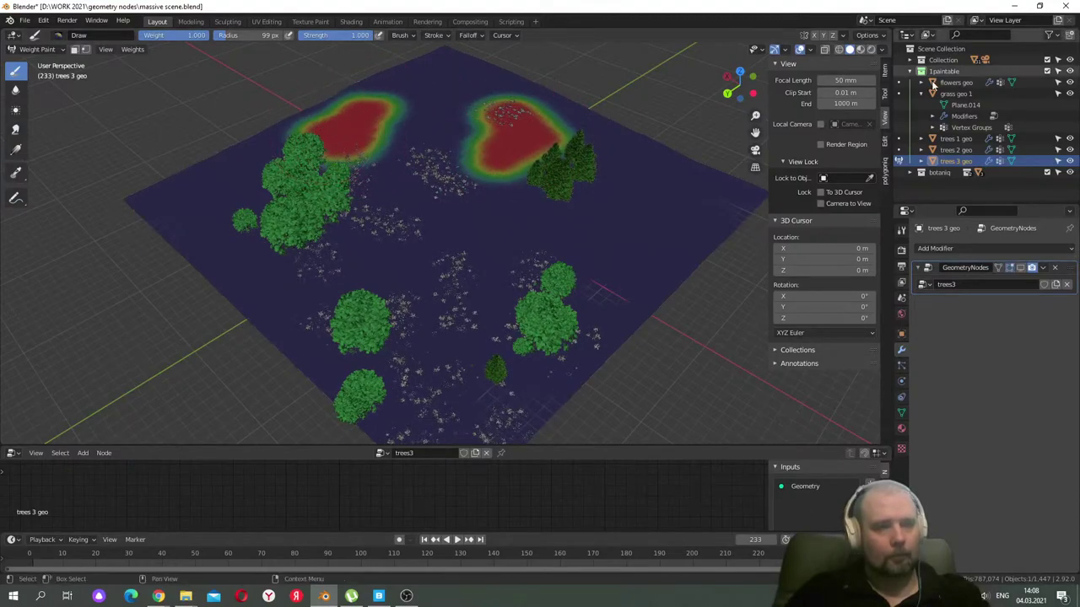
# - Erase the far-left trees 3 geo weight patch with Draw weight 0.023 and display the GeometryNodes result in the viewport
pyautogui.click(1021, 268)
pyautogui.click(1022, 268)
pyautogui.click(1021, 269)
pyautogui.click(1022, 268)
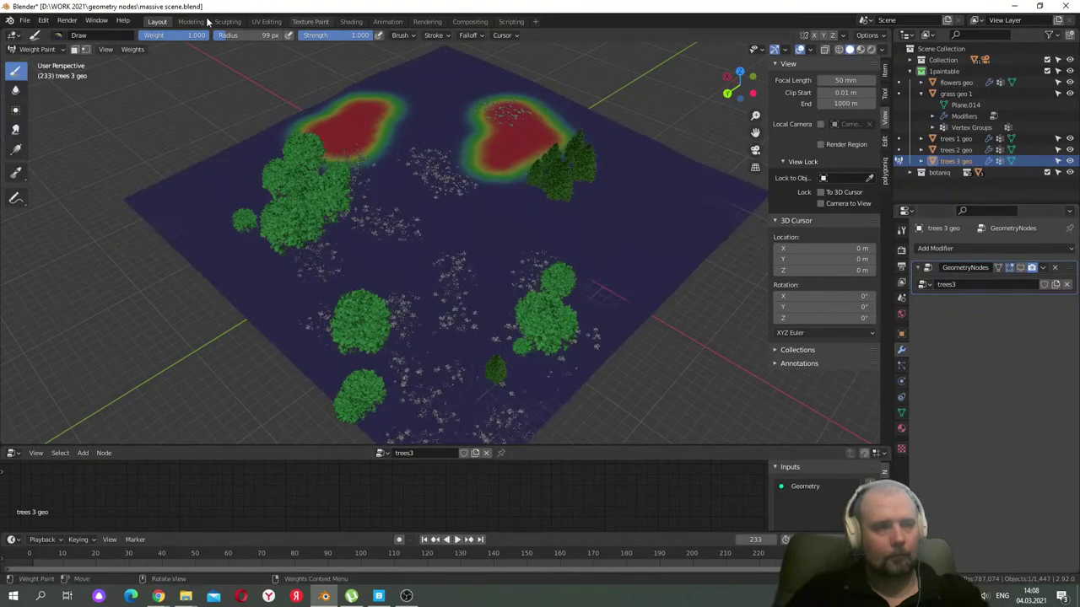
pyautogui.moveTo(337, 84)
pyautogui.mouseDown()
pyautogui.moveTo(386, 121)
pyautogui.moveTo(398, 109)
pyautogui.moveTo(329, 145)
pyautogui.mouseUp()
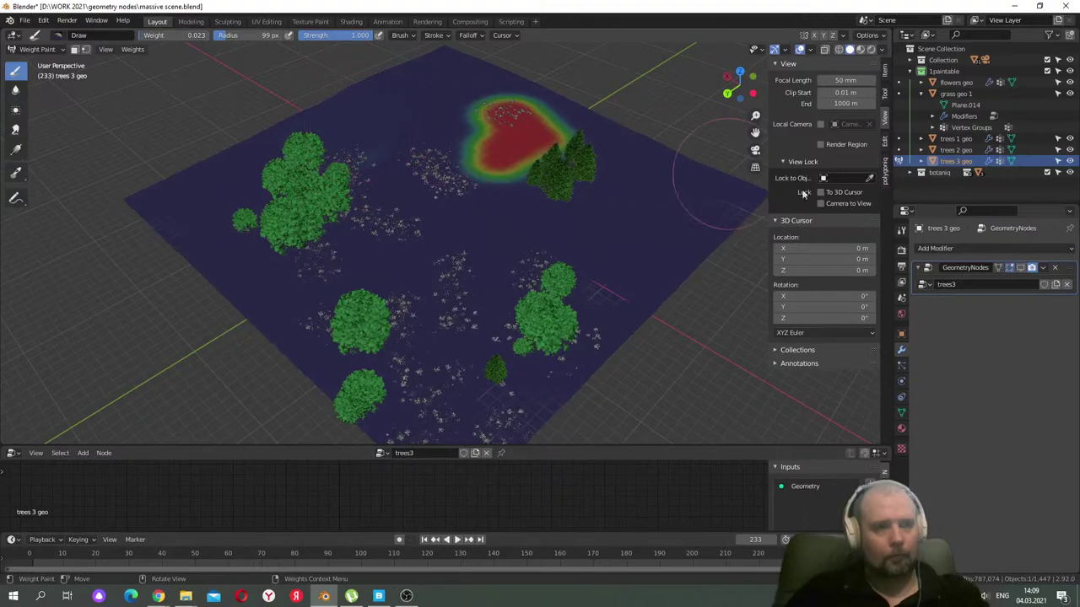
pyautogui.click(1019, 269)
pyautogui.click(1020, 268)
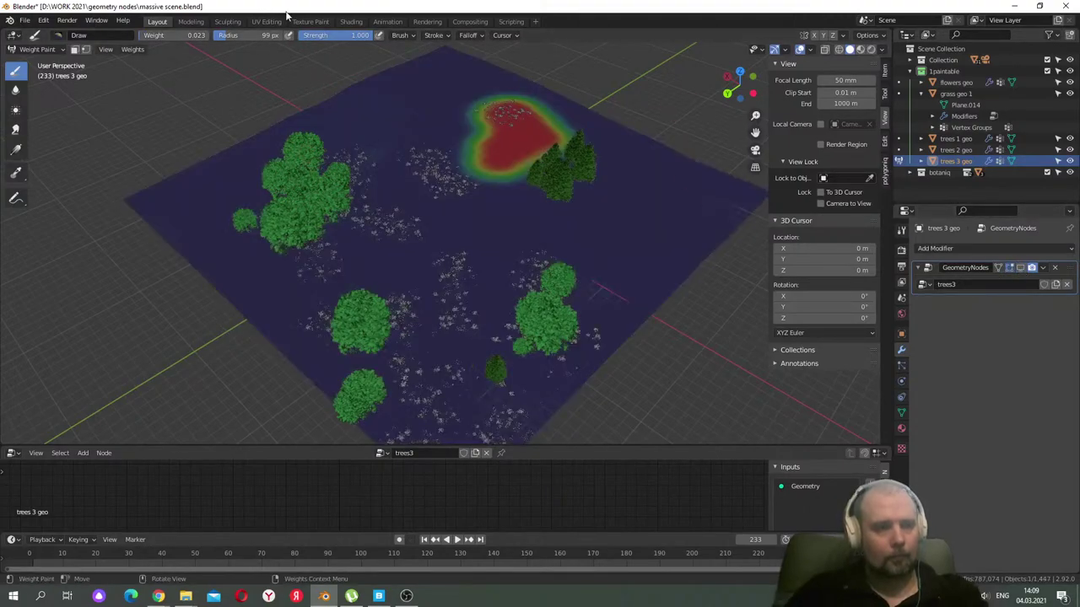
pyautogui.click(1020, 268)
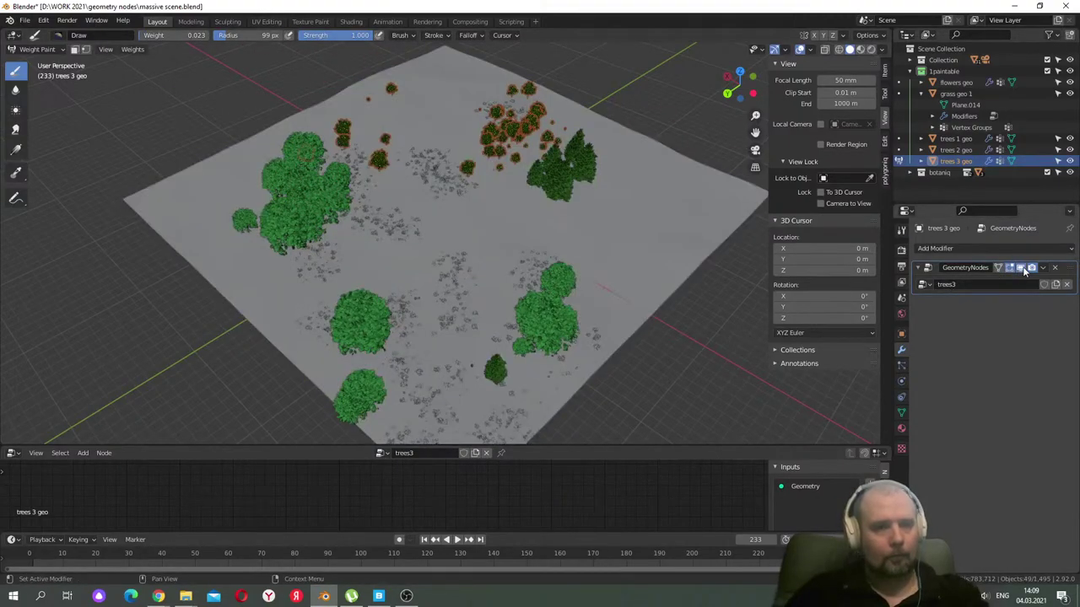
# - Clean the remaining far-left trees 3 geo weight with Draw weight 0.000, re-enable the modifier display and look through the camera
pyautogui.click(1020, 268)
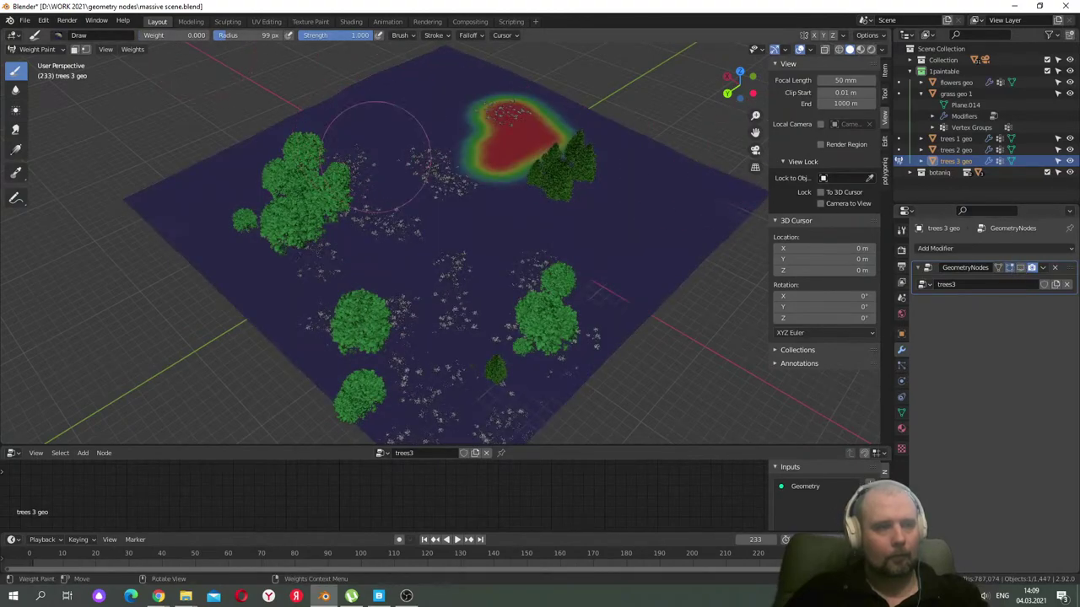
pyautogui.click(1020, 269)
pyautogui.click(1023, 269)
pyautogui.click(1023, 268)
pyautogui.moveTo(478, 112); pyautogui.dragTo(625, 109, button='middle')
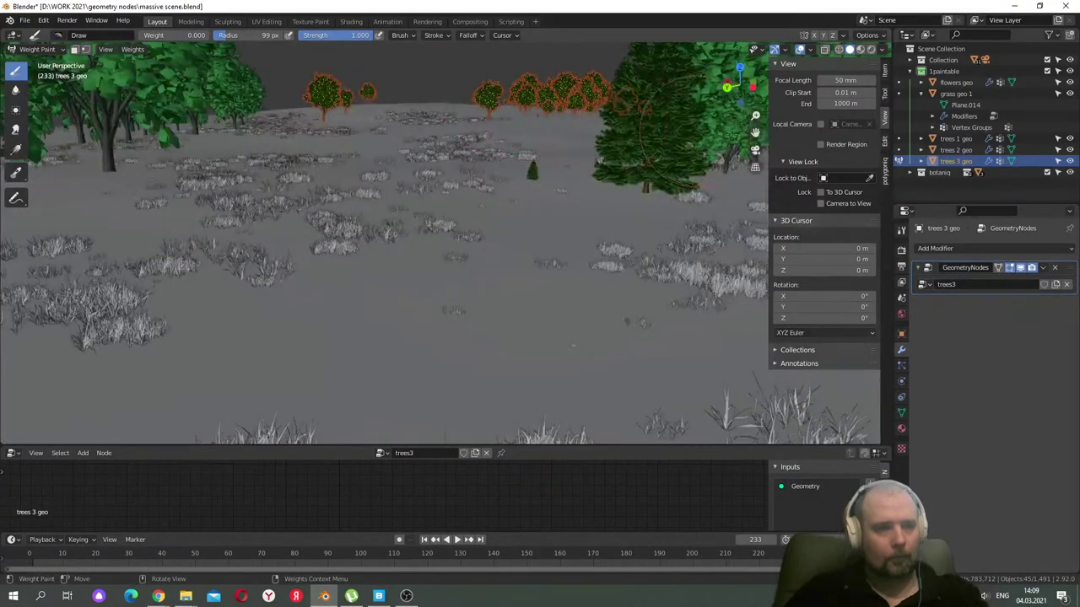
pyautogui.click(755, 149)
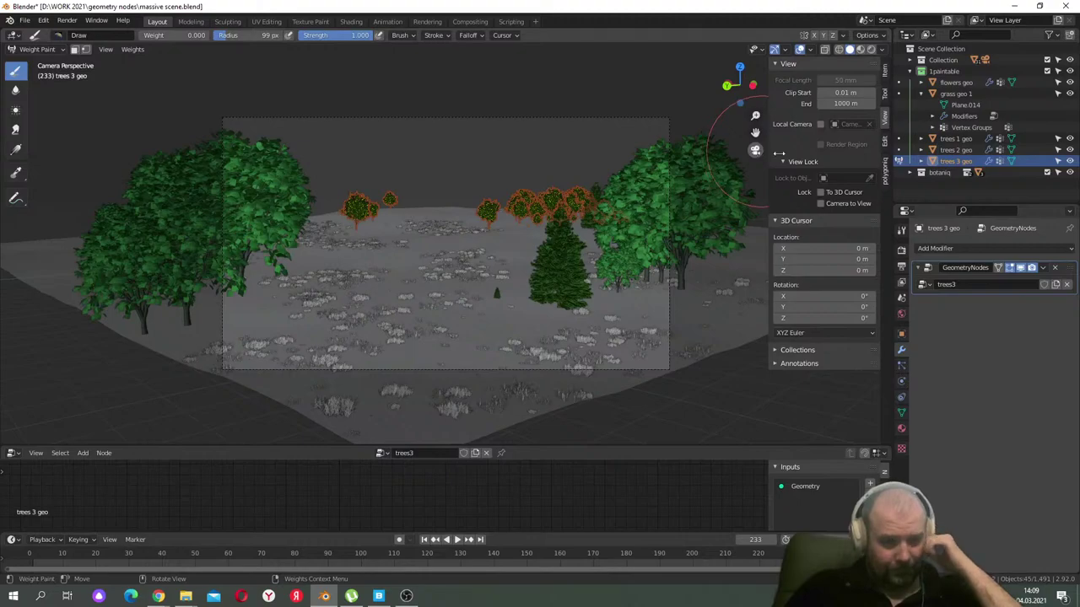
# - Enlarge the node editor, return to Object Mode and make trees 1 geo the active object
pyautogui.click(965, 139)
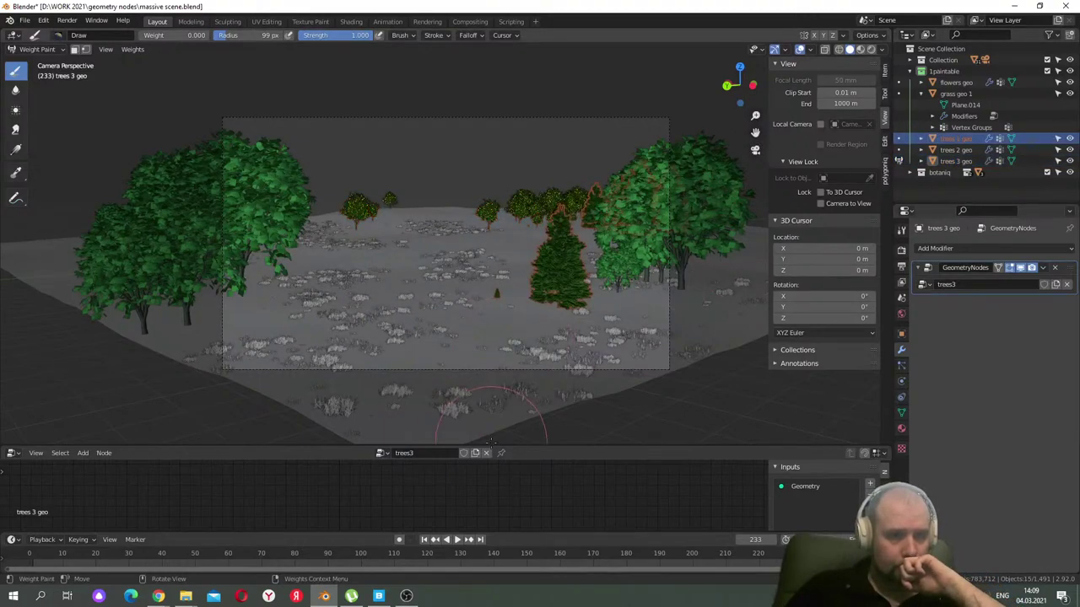
pyautogui.moveTo(490, 445)
pyautogui.mouseDown()
pyautogui.moveTo(541, 234)
pyautogui.moveTo(533, 285)
pyautogui.mouseUp()
pyautogui.click(37, 49)
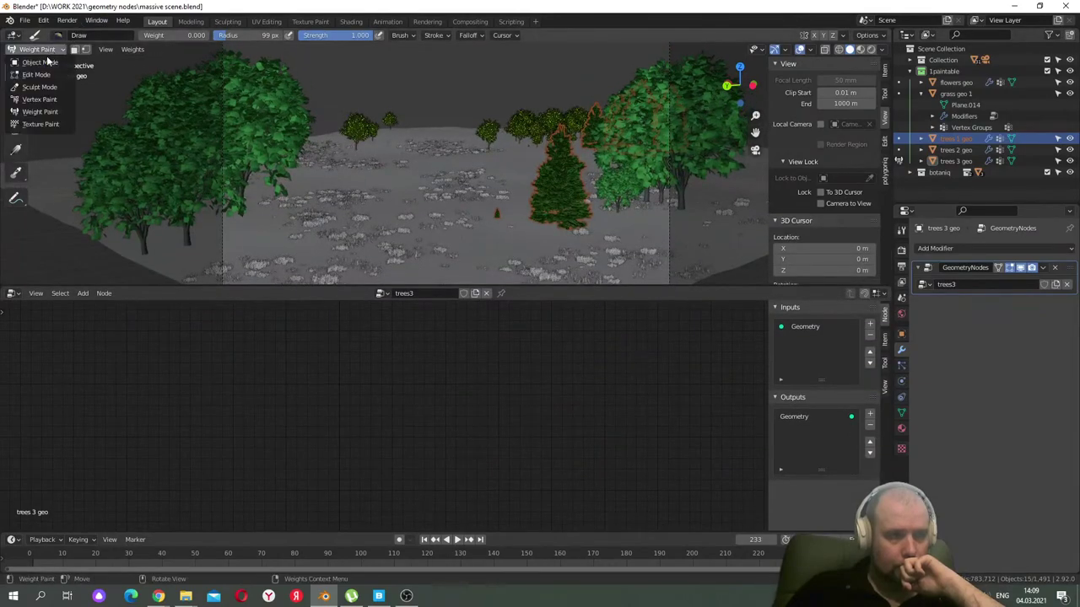
pyautogui.click(47, 62)
pyautogui.click(954, 149)
pyautogui.click(954, 141)
# - Set the scale randomization of the trees1 node tree to Min 1.000 and Max 2.000 in the Attribute Randomize node
pyautogui.scroll(-5, 414, 373)
pyautogui.moveTo(424, 385); pyautogui.dragTo(414, 450, button='middle')
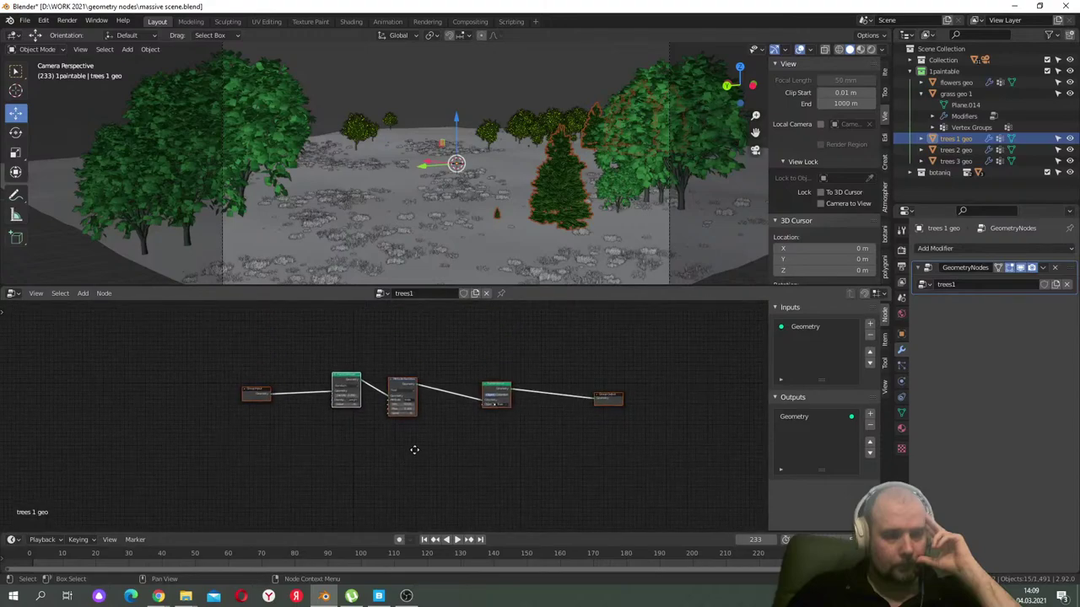
pyautogui.scroll(6, 415, 450)
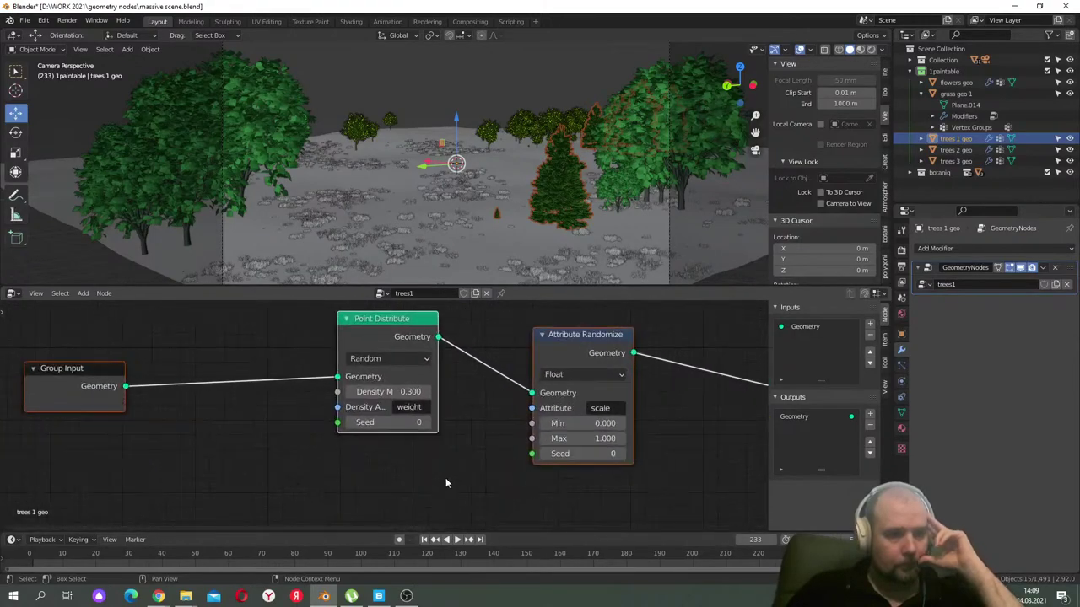
pyautogui.scroll(3, 446, 481)
pyautogui.scroll(-2, 448, 468)
pyautogui.moveTo(472, 467); pyautogui.dragTo(288, 469, button='middle')
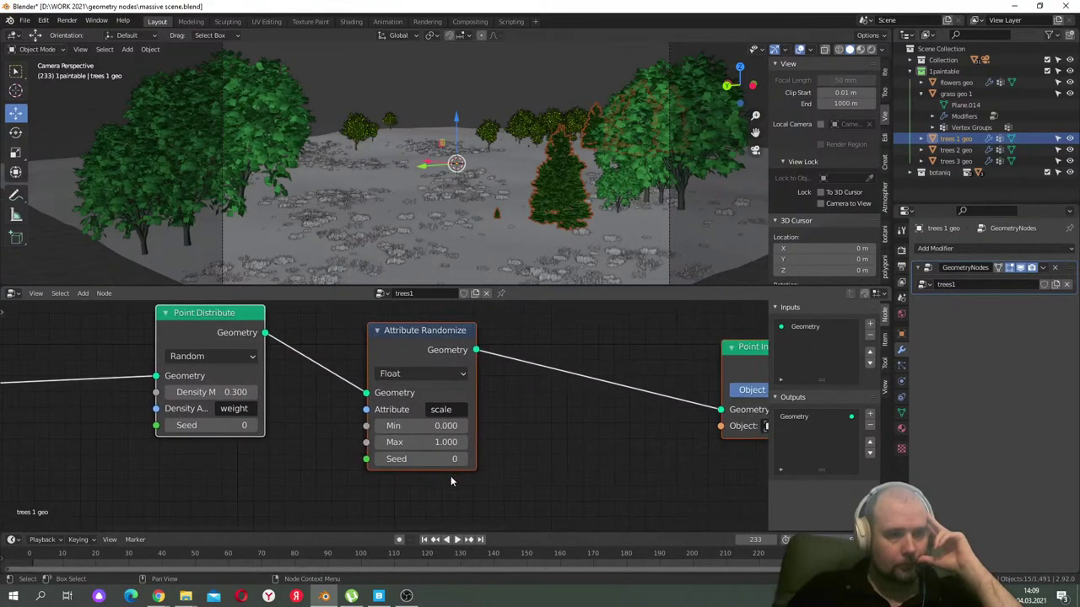
pyautogui.click(422, 426)
pyautogui.write('1')
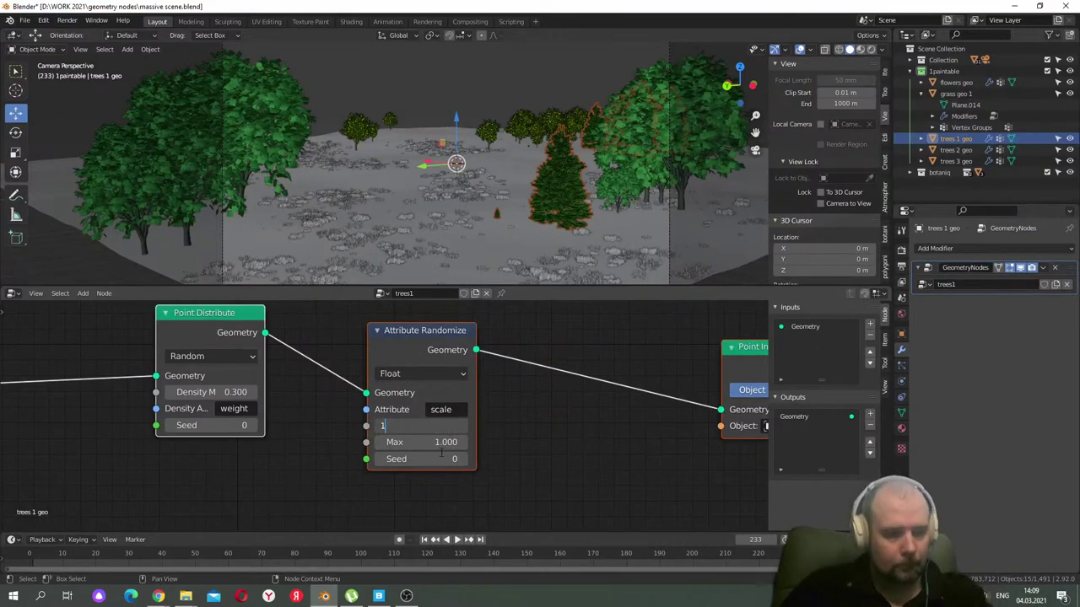
pyautogui.press('Return')
pyautogui.click(446, 443)
pyautogui.write('2')
pyautogui.press('Return')
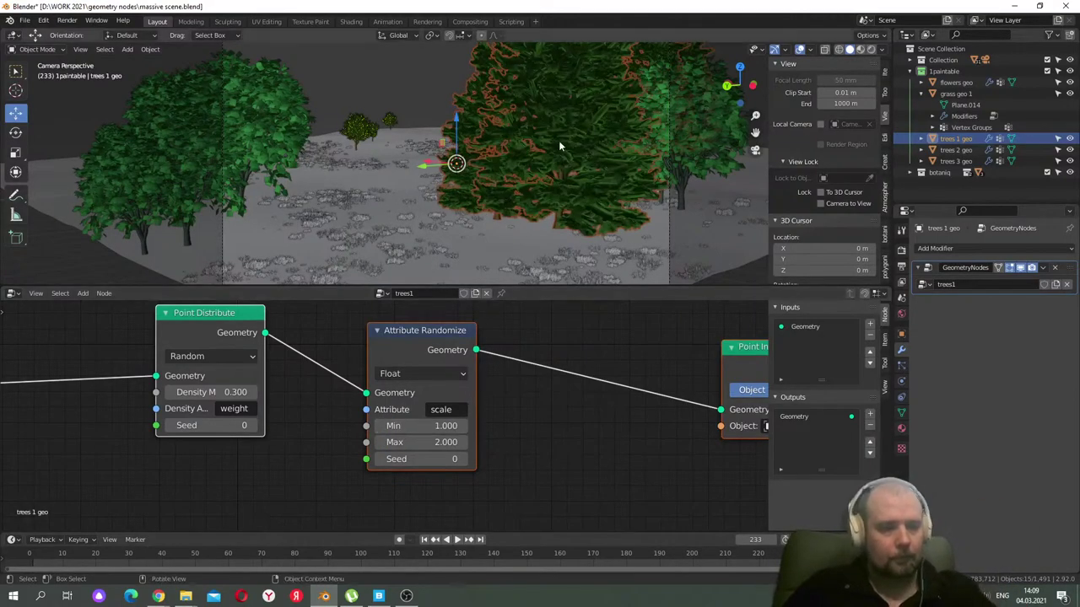
# - Select trees 2 geo and set its Attribute Randomize scale to Min 1.000 and Max 2.000
pyautogui.click(246, 139)
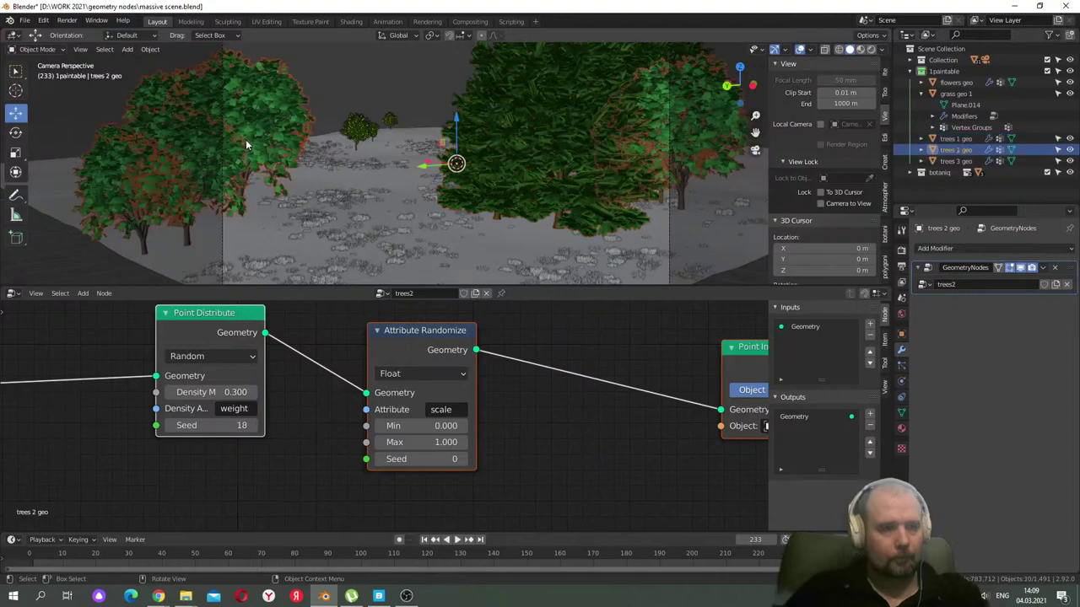
pyautogui.click(447, 426)
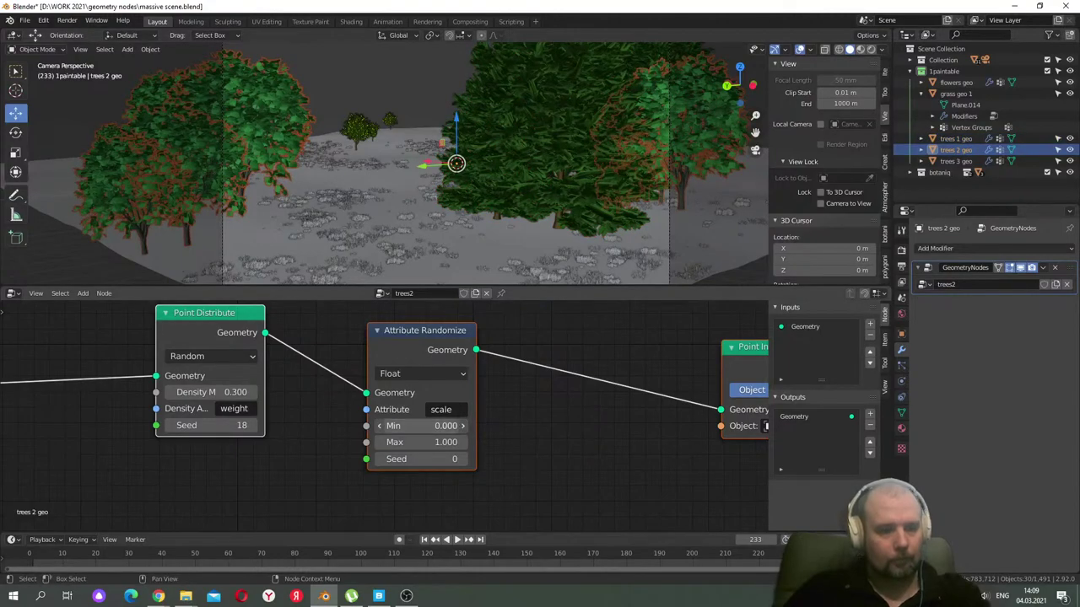
pyautogui.write('1')
pyautogui.press('Return')
pyautogui.press('Return')
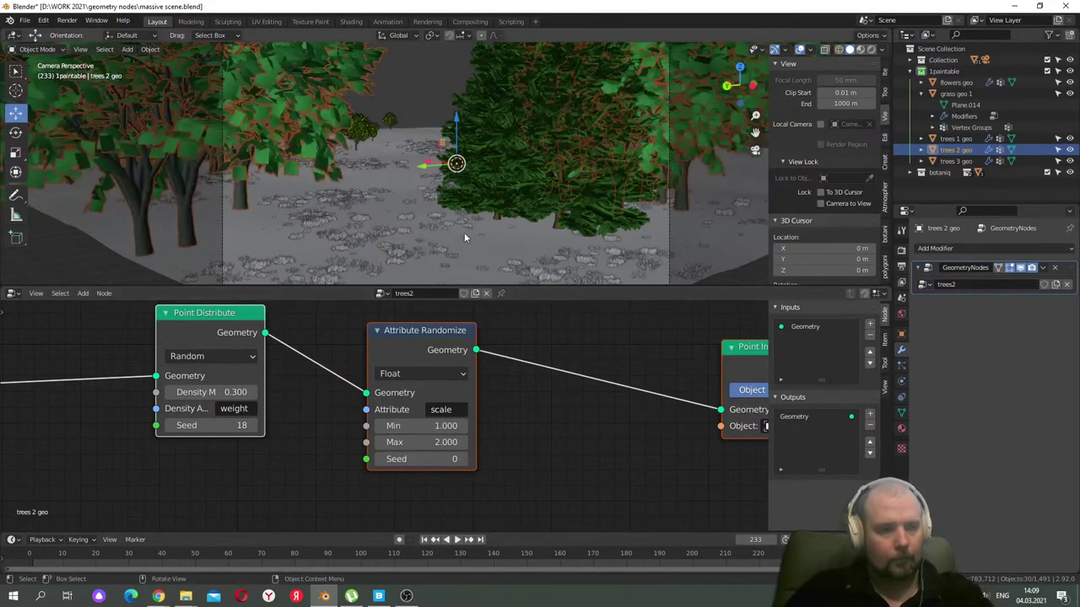
# - Select trees 3 geo and set its Attribute Randomize scale to Min 1.000 and Max 2.000
pyautogui.click(390, 126)
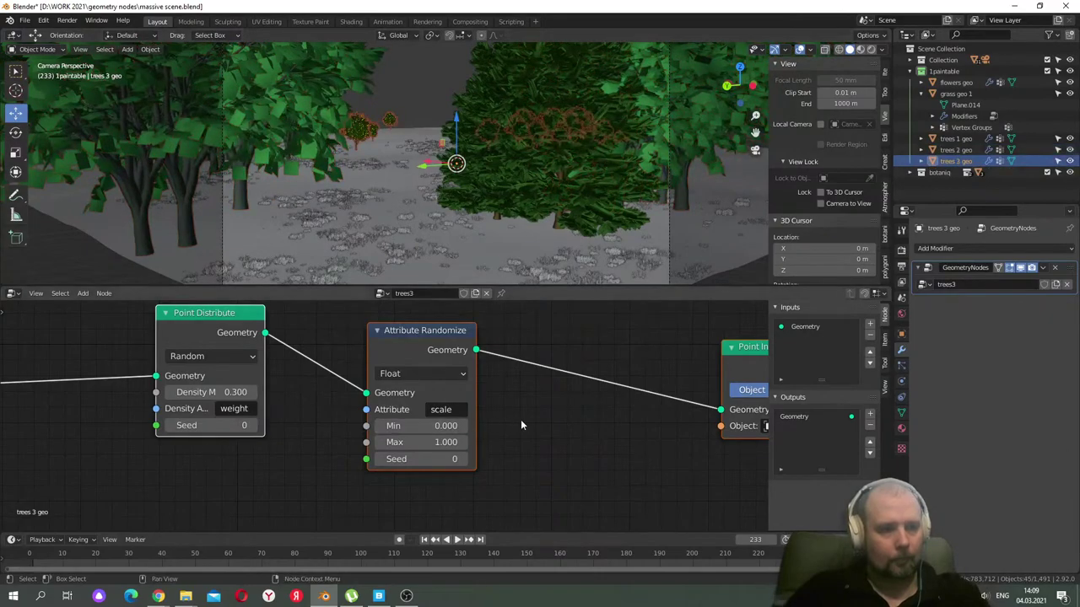
pyautogui.click(447, 426)
pyautogui.write('1')
pyautogui.press('Return')
pyautogui.click(447, 443)
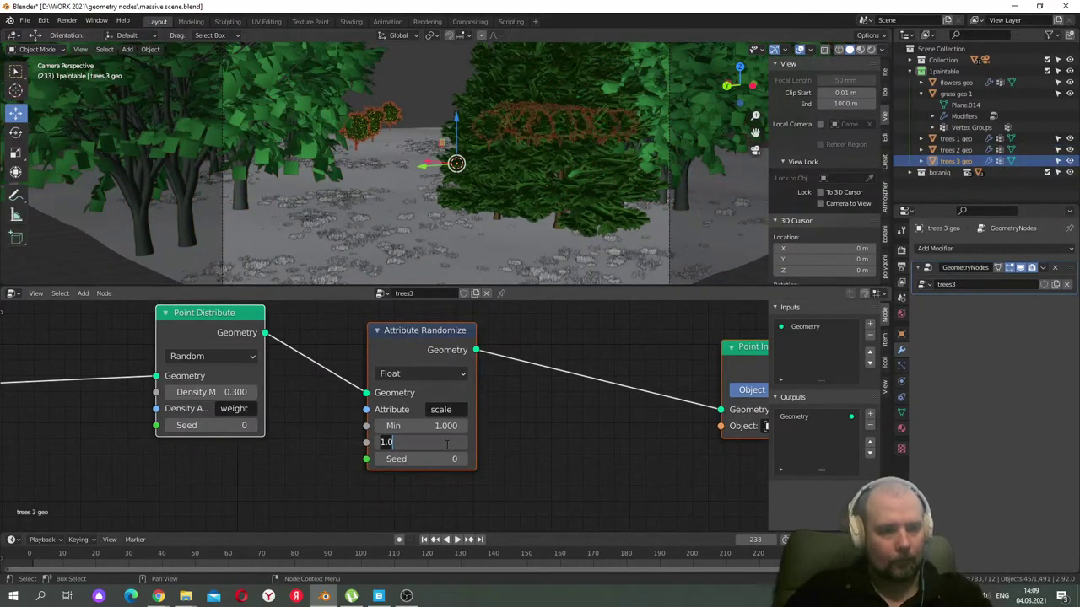
pyautogui.write('2')
pyautogui.press('Return')
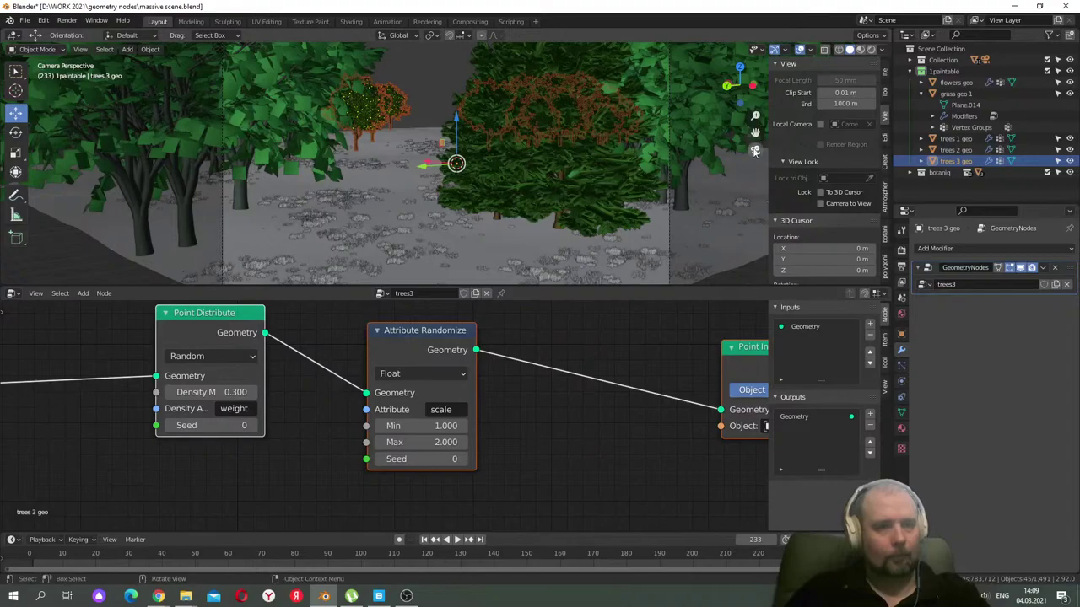
# - Make trees 1 geo the active object and turn off the viewport display of its GeometryNodes modifier
pyautogui.click(755, 150)
pyautogui.click(752, 153)
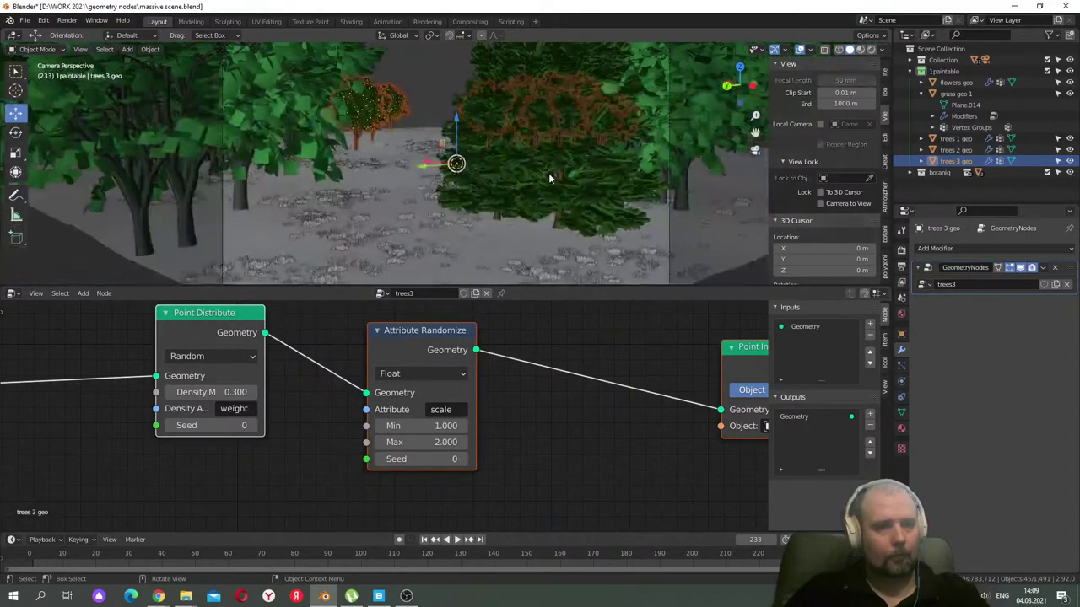
pyautogui.scroll(1, 549, 176)
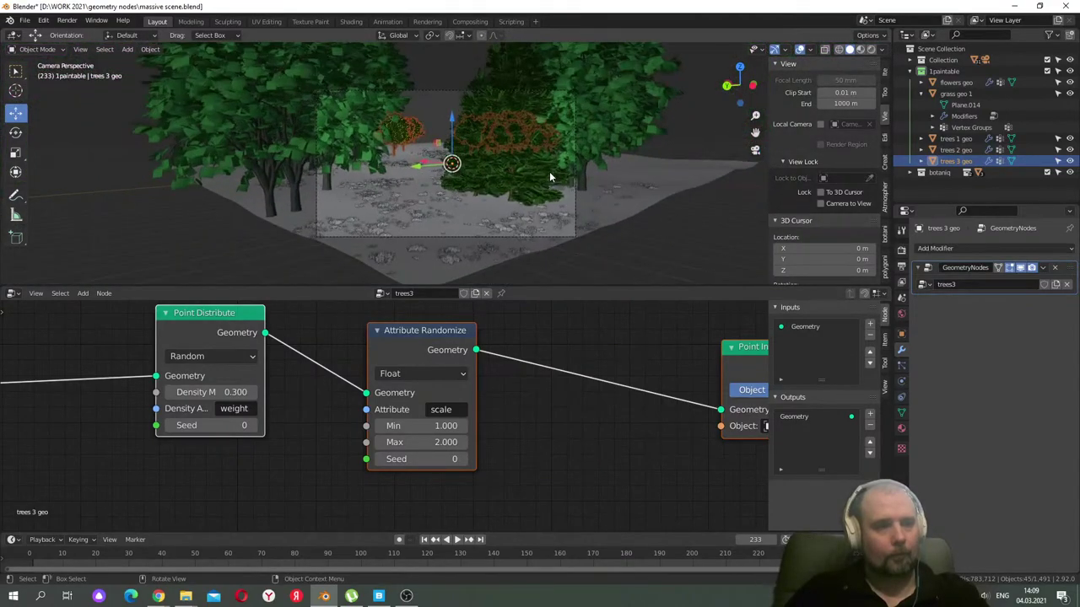
pyautogui.click(755, 150)
pyautogui.moveTo(628, 159); pyautogui.dragTo(562, 198, button='middle')
pyautogui.scroll(3, 603, 210)
pyautogui.scroll(3, 562, 198)
pyautogui.click(917, 137)
pyautogui.moveTo(525, 104); pyautogui.dragTo(612, 91, button='middle')
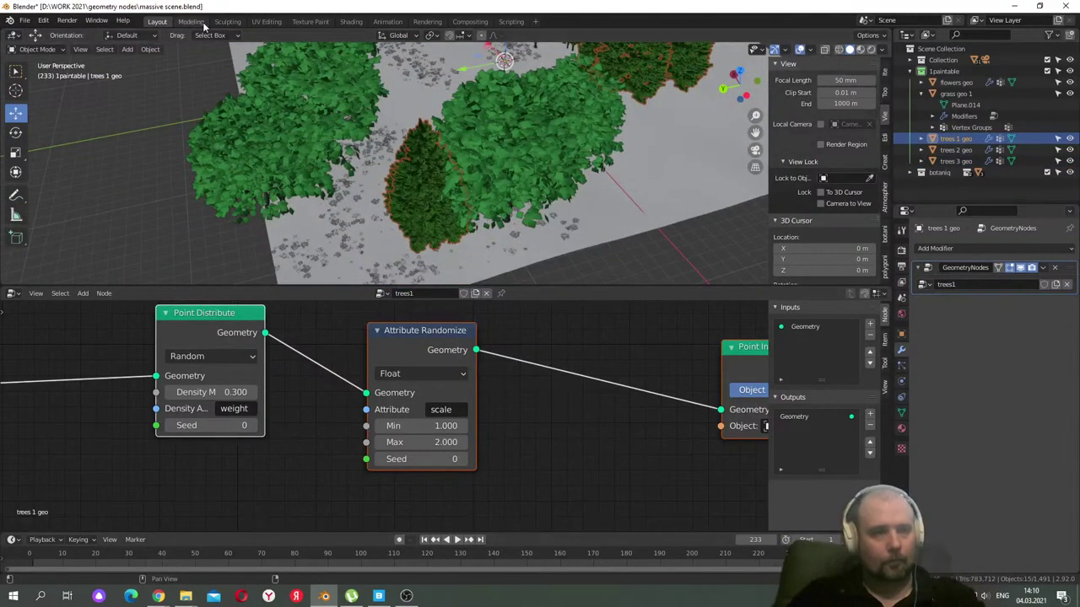
pyautogui.click(1021, 269)
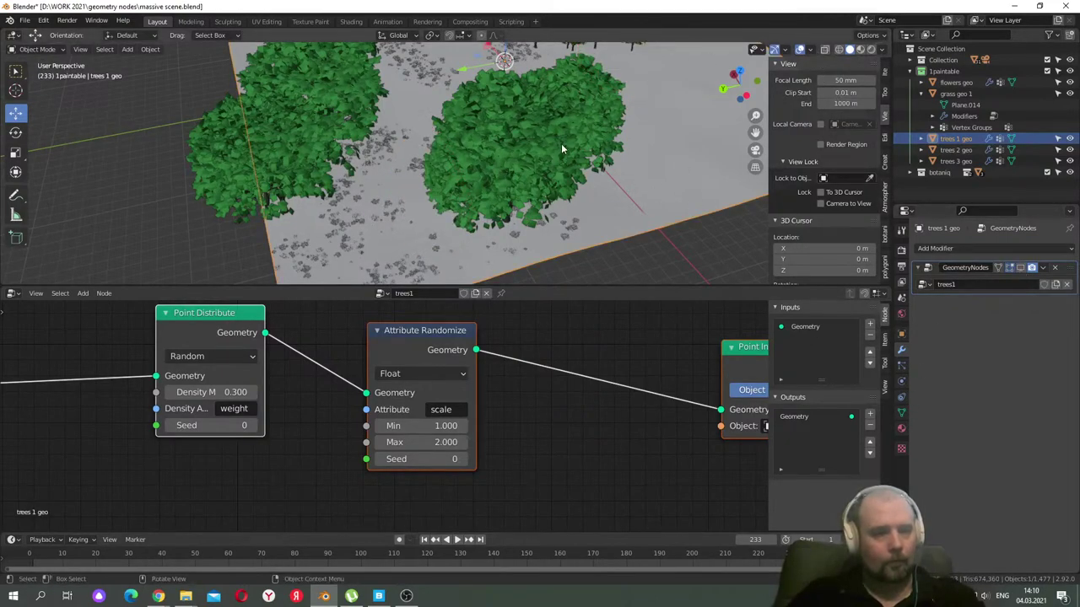
# - Weight paint trees 1 geo with Draw weight 0.000 over its painted patches on the terrain to clear them
pyautogui.scroll(-5, 561, 151)
pyautogui.scroll(4, 570, 171)
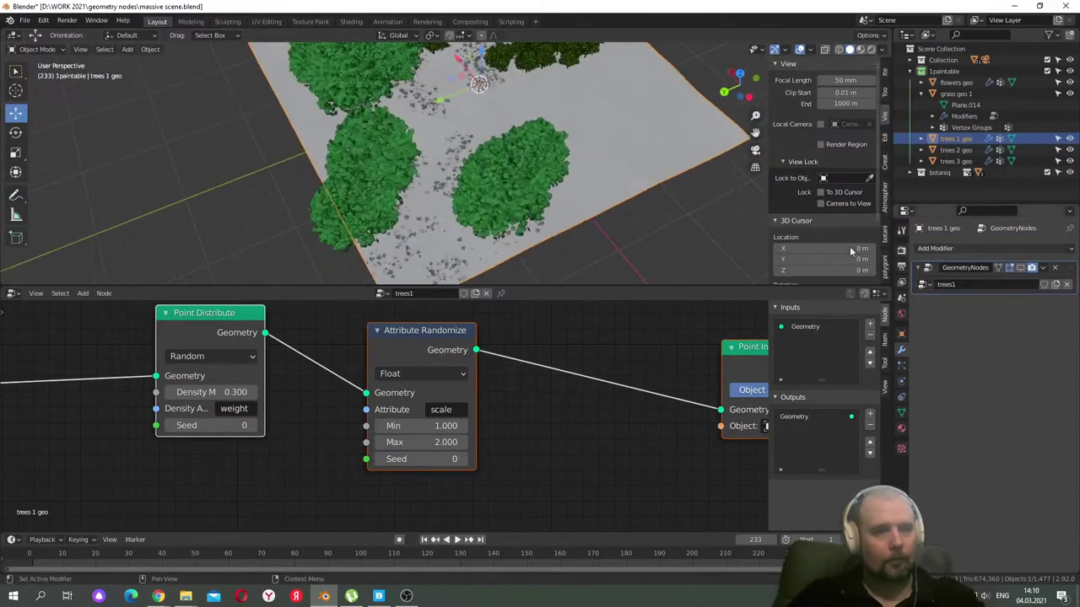
pyautogui.scroll(-3, 640, 183)
pyautogui.keyDown('shift'); pyautogui.moveTo(639, 184); pyautogui.dragTo(615, 233, button='middle'); pyautogui.keyUp('shift')
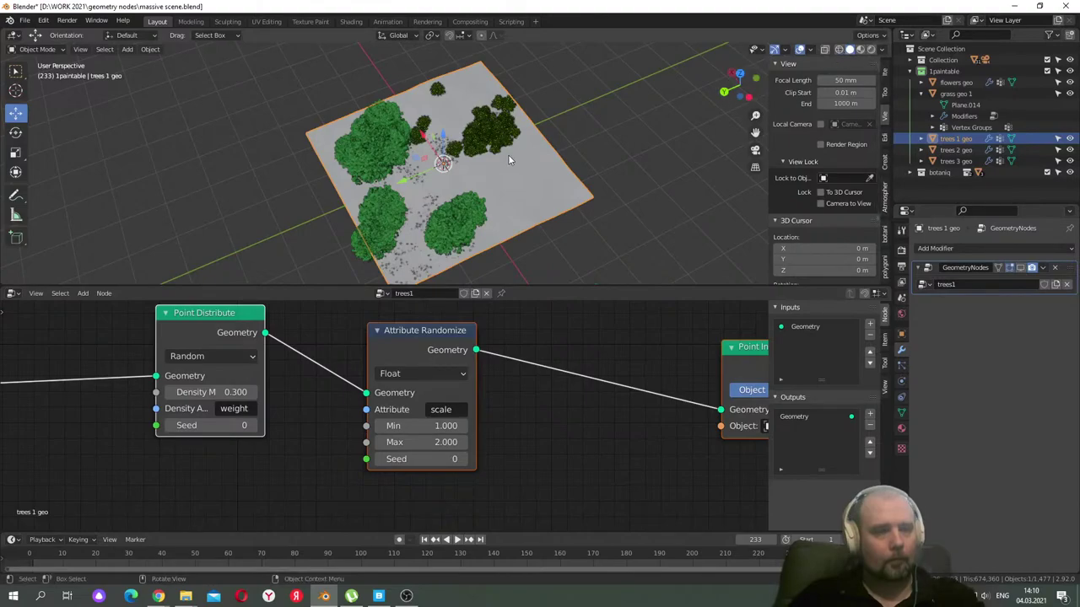
pyautogui.click(42, 49)
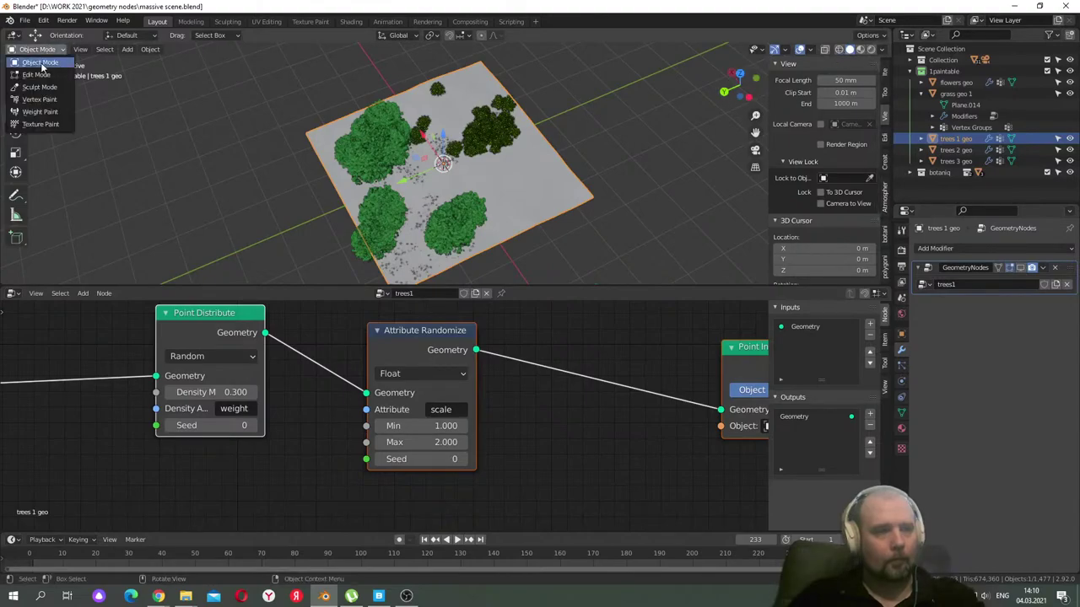
pyautogui.click(40, 112)
pyautogui.scroll(6, 617, 175)
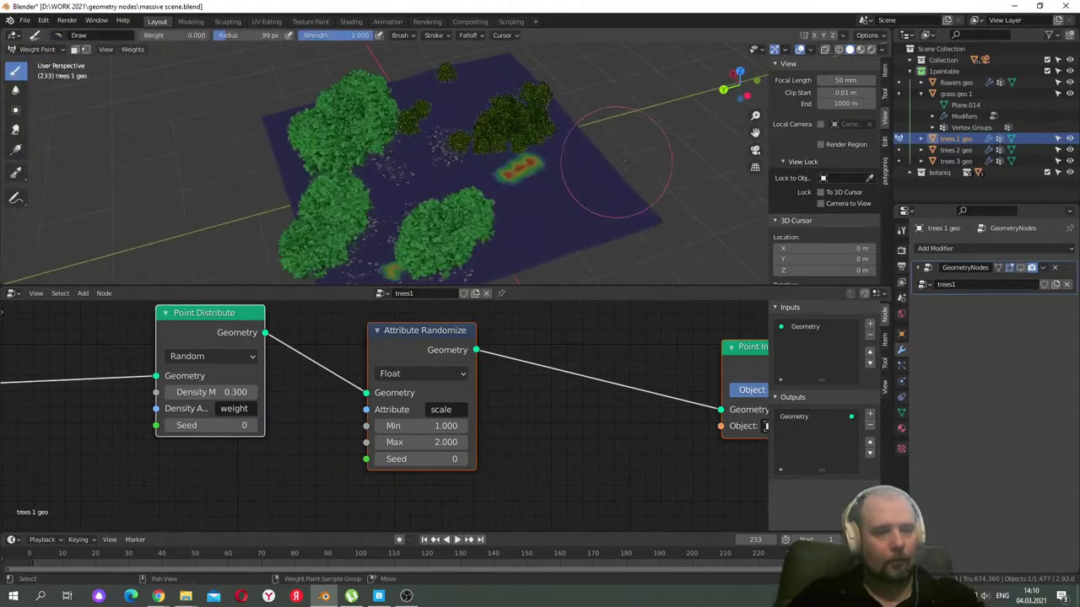
pyautogui.moveTo(540, 190)
pyautogui.mouseDown()
pyautogui.moveTo(506, 217)
pyautogui.moveTo(470, 132)
pyautogui.moveTo(495, 204)
pyautogui.mouseUp()
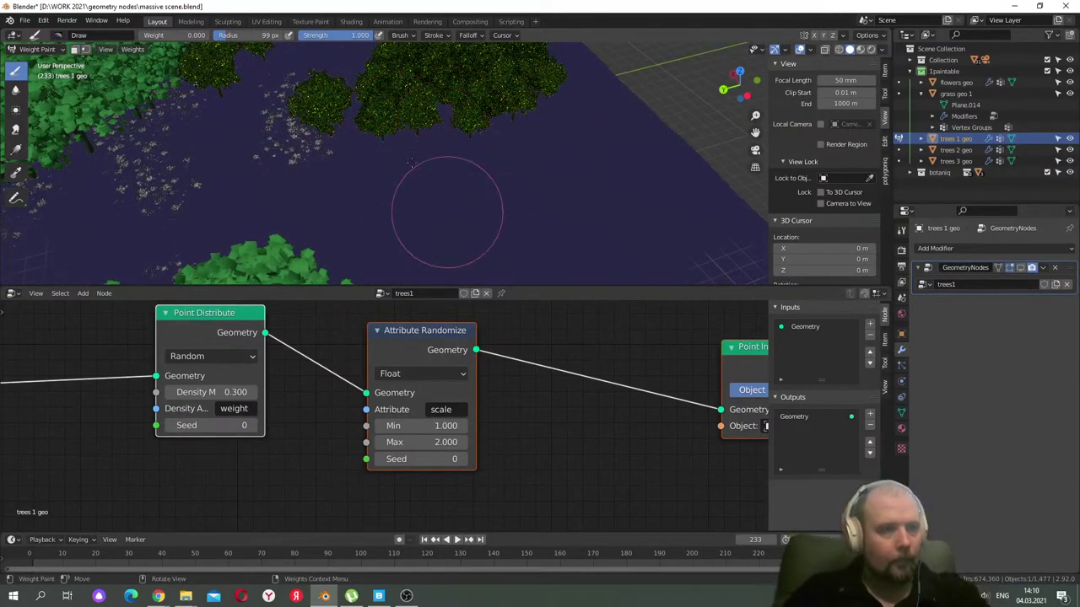
pyautogui.scroll(-4, 398, 181)
# - Toggle the trees 1 geo modifier's viewport display to check the cleared weights, leave it off and return to Object Mode
pyautogui.click(1020, 269)
pyautogui.click(1021, 269)
pyautogui.click(1021, 268)
pyautogui.click(1020, 268)
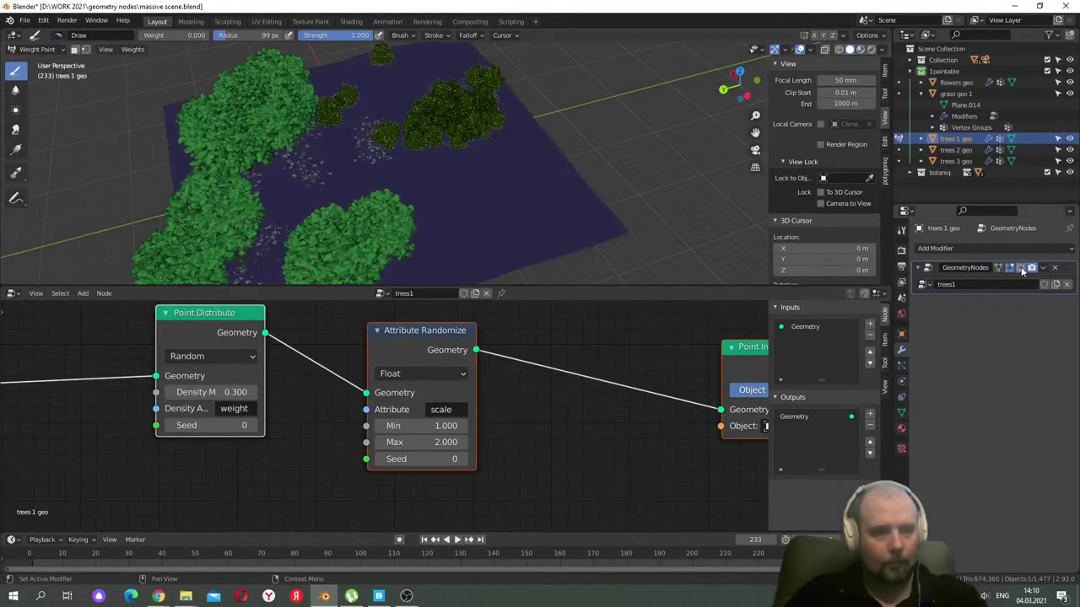
pyautogui.click(38, 49)
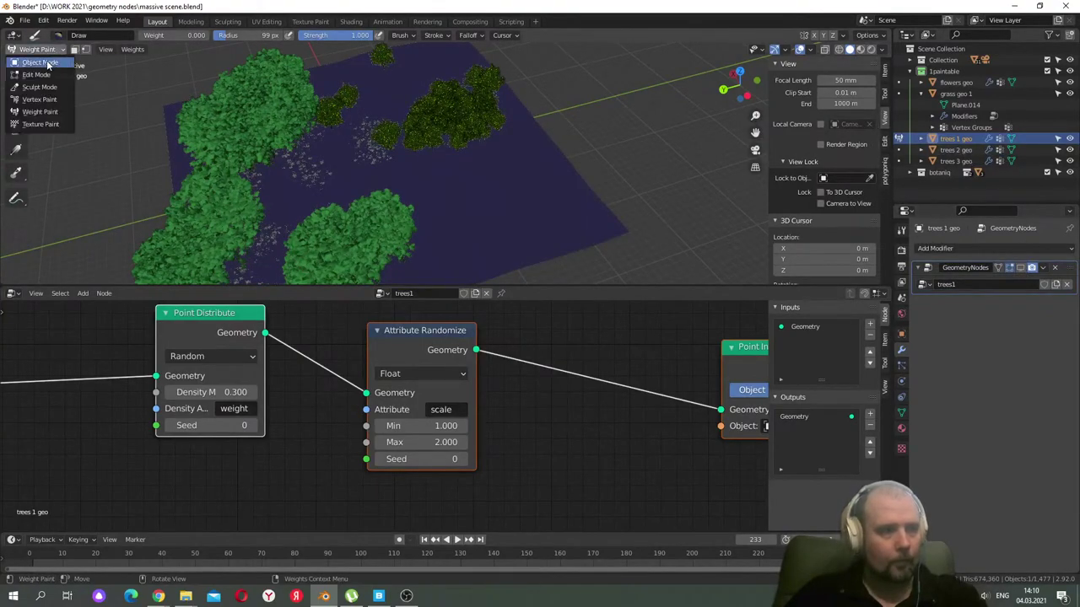
pyautogui.click(40, 64)
# - Select trees 2 geo and erase its nearer tree clusters in Weight Paint mode with Draw weight 0.000
pyautogui.click(955, 150)
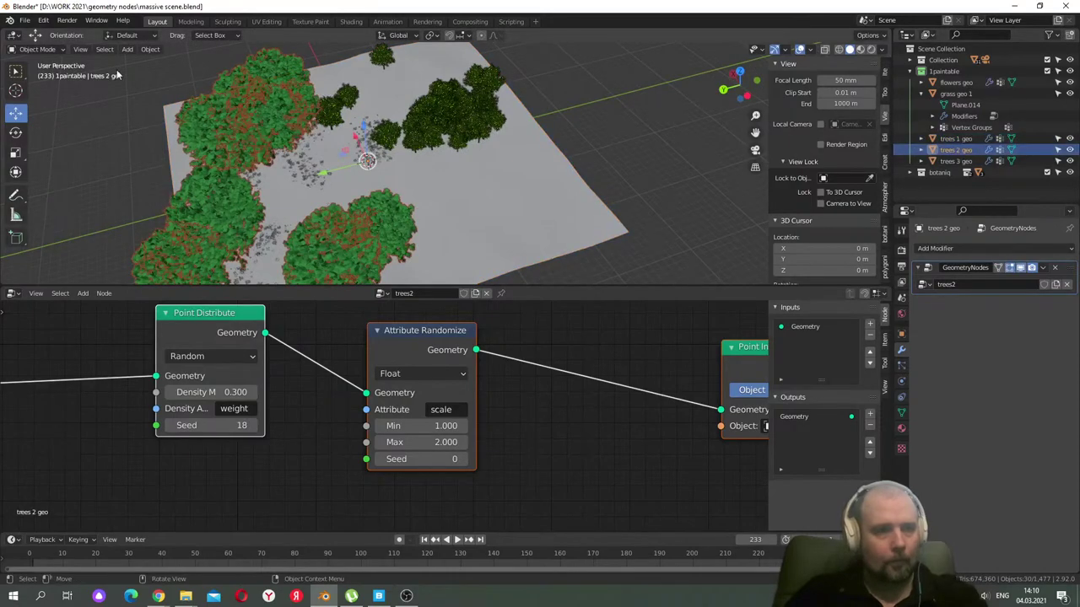
pyautogui.click(39, 49)
pyautogui.click(40, 115)
pyautogui.keyDown('shift'); pyautogui.moveTo(333, 221); pyautogui.dragTo(397, 143, button='middle'); pyautogui.keyUp('shift')
pyautogui.moveTo(405, 152)
pyautogui.mouseDown()
pyautogui.moveTo(447, 152)
pyautogui.moveTo(383, 184)
pyautogui.moveTo(169, 207)
pyautogui.mouseUp()
pyautogui.keyDown('shift'); pyautogui.moveTo(464, 110); pyautogui.dragTo(477, 167, button='middle'); pyautogui.keyUp('shift')
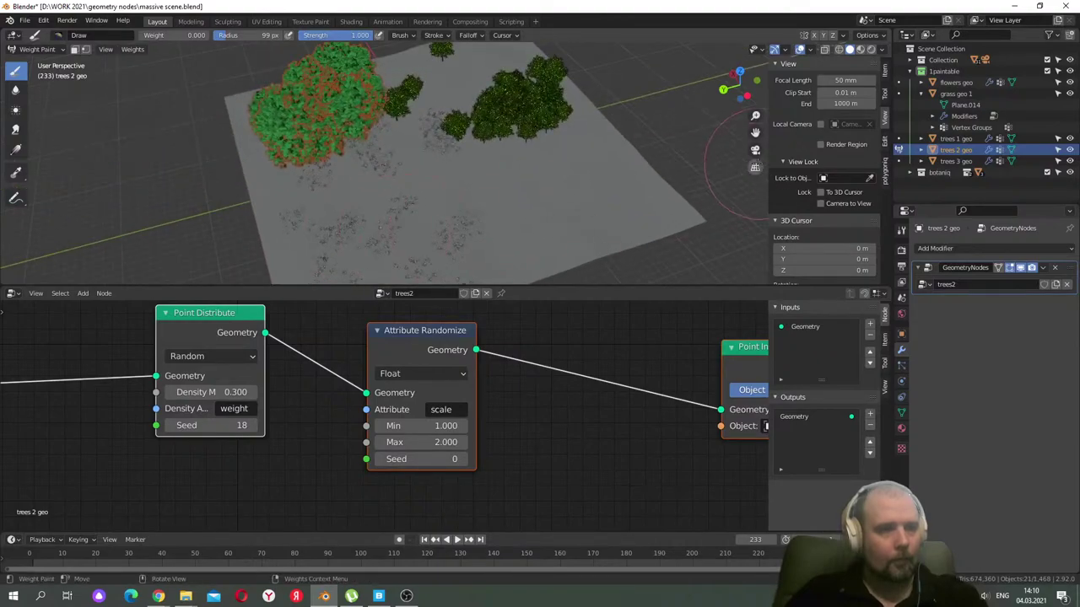
# - Check the camera view, erase the remaining trees 2 geo cluster on the far side of the terrain, and return to Object Mode
pyautogui.click(756, 151)
pyautogui.click(756, 150)
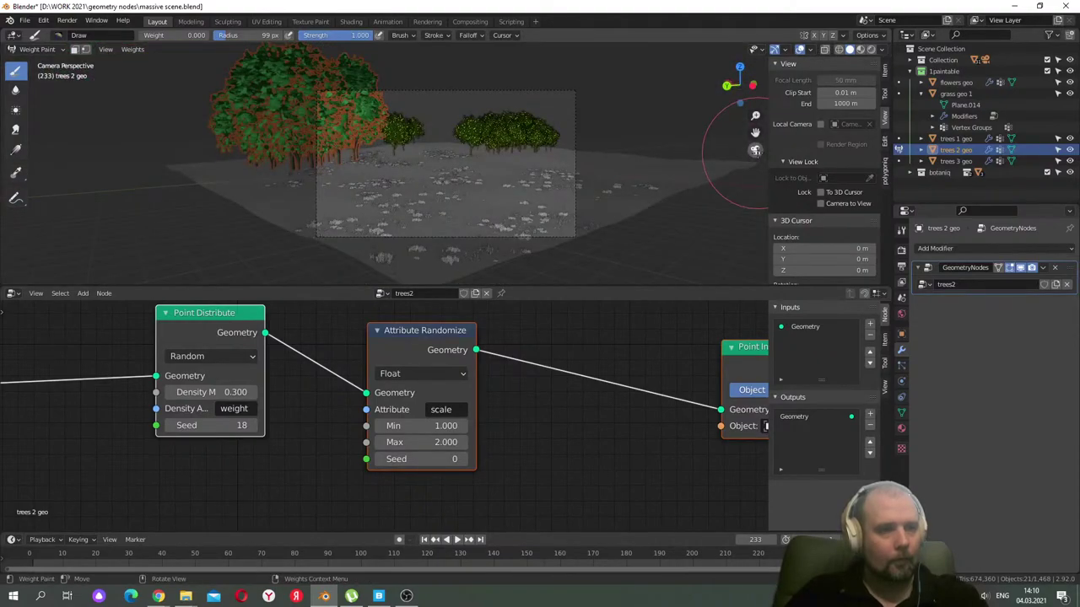
pyautogui.click(756, 150)
pyautogui.moveTo(337, 61)
pyautogui.mouseDown()
pyautogui.moveTo(282, 106)
pyautogui.moveTo(294, 172)
pyautogui.mouseUp()
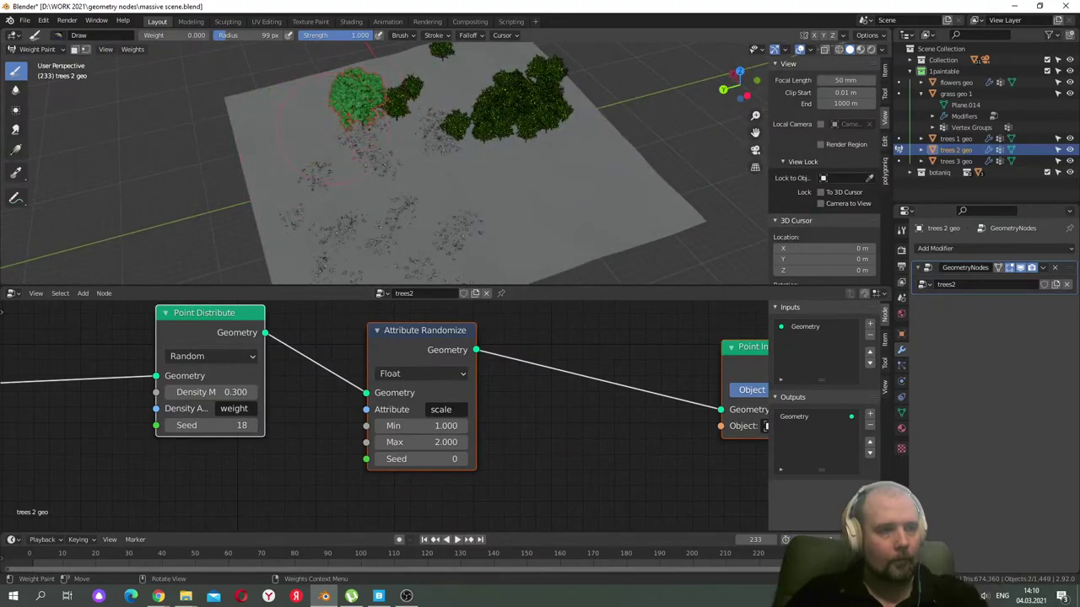
pyautogui.moveTo(333, 128); pyautogui.dragTo(367, 103)
pyautogui.moveTo(430, 177); pyautogui.dragTo(472, 122, button='middle')
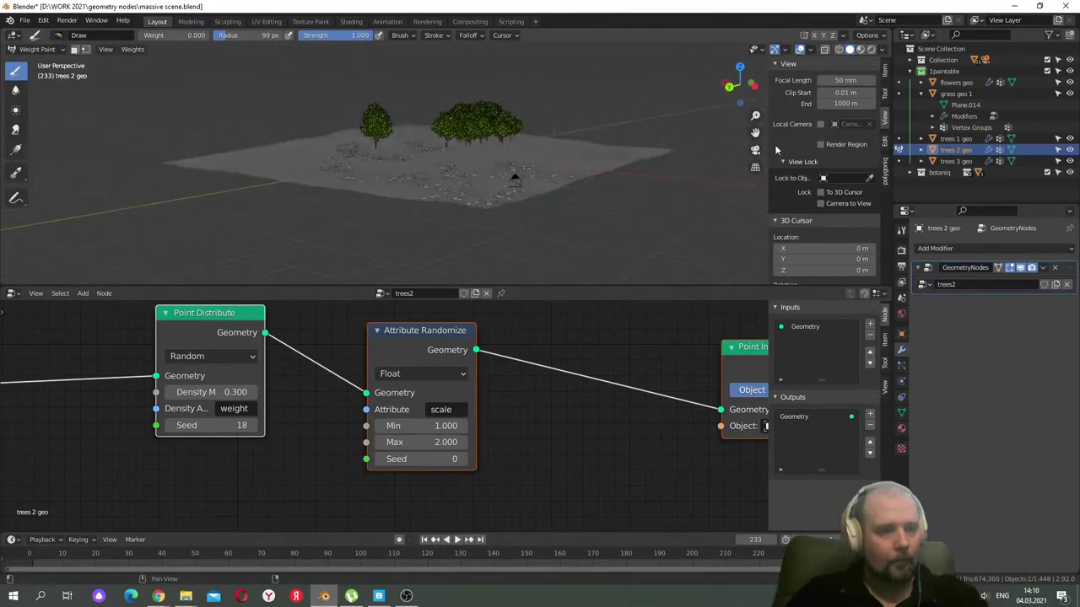
pyautogui.click(37, 49)
pyautogui.click(34, 62)
# - Select trees 3 geo and erase all its trees in Weight Paint mode with Draw weight 0.000
pyautogui.click(952, 162)
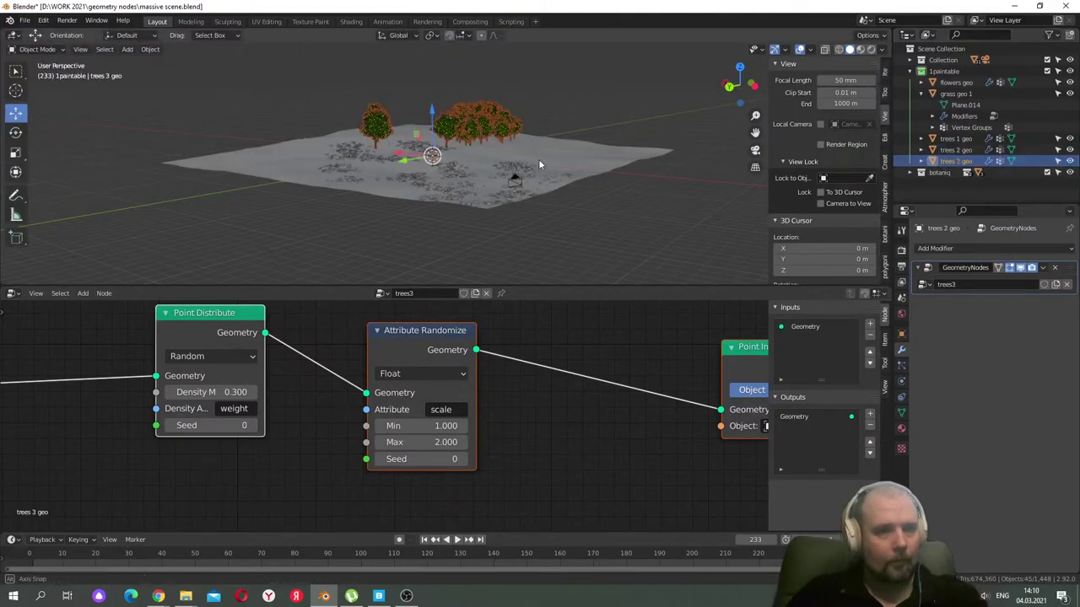
pyautogui.moveTo(538, 157); pyautogui.dragTo(516, 203, button='middle')
pyautogui.click(37, 49)
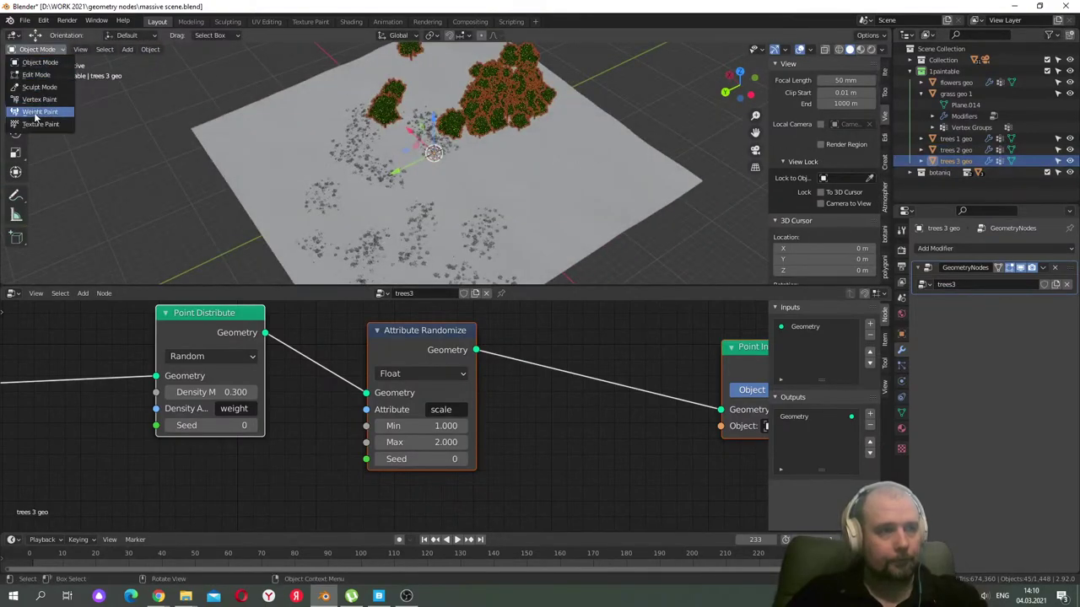
pyautogui.click(36, 111)
pyautogui.moveTo(540, 61)
pyautogui.mouseDown()
pyautogui.moveTo(466, 109)
pyautogui.moveTo(478, 99)
pyautogui.mouseUp()
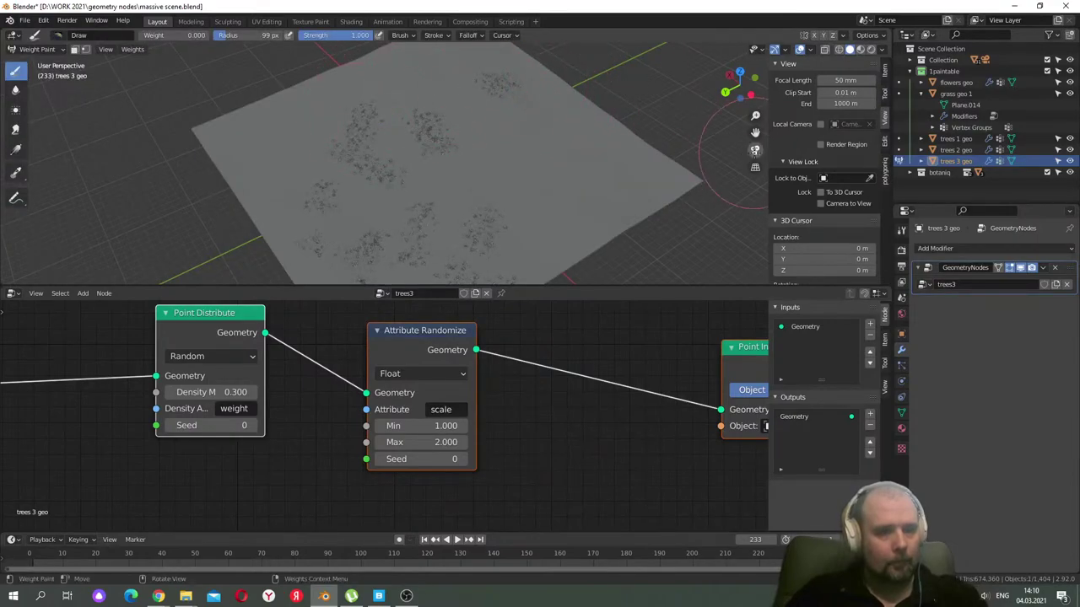
# - View the terrain through the camera in Material Preview shading and return to Object Mode
pyautogui.click(755, 149)
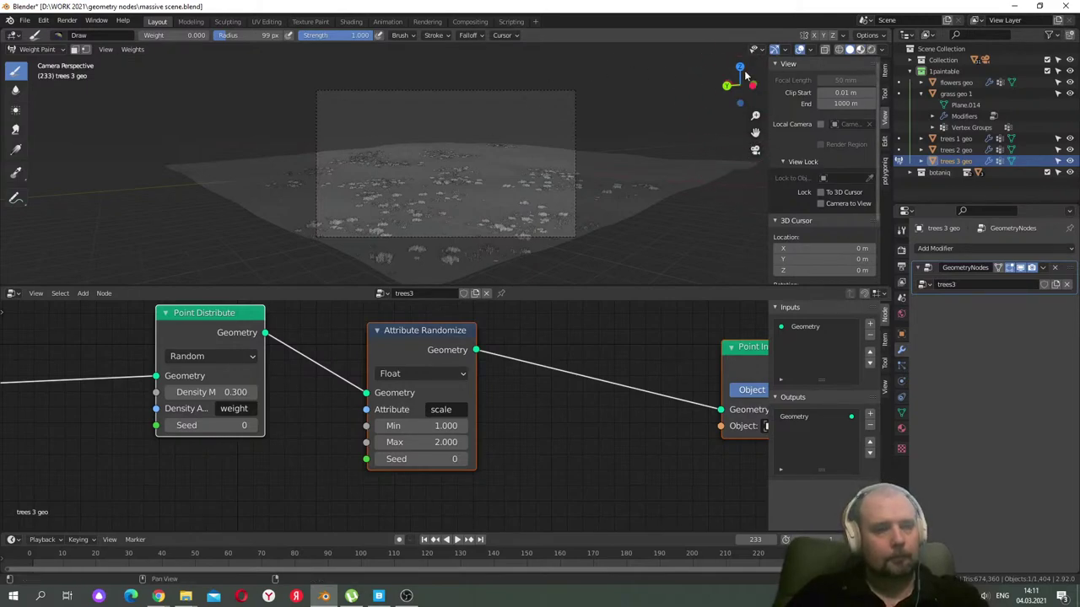
pyautogui.click(850, 68)
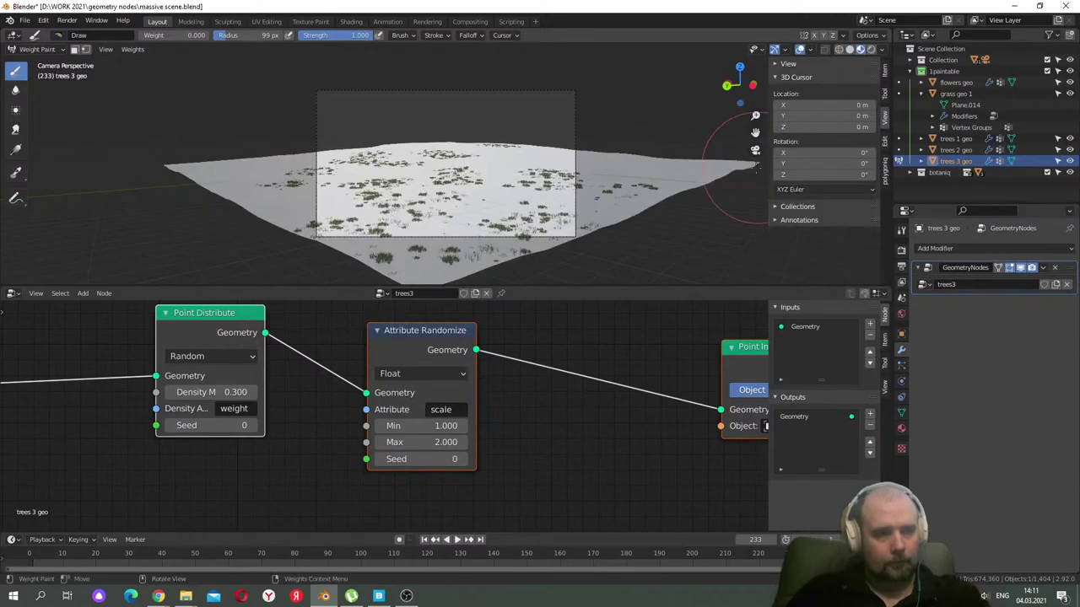
pyautogui.click(954, 150)
pyautogui.click(955, 139)
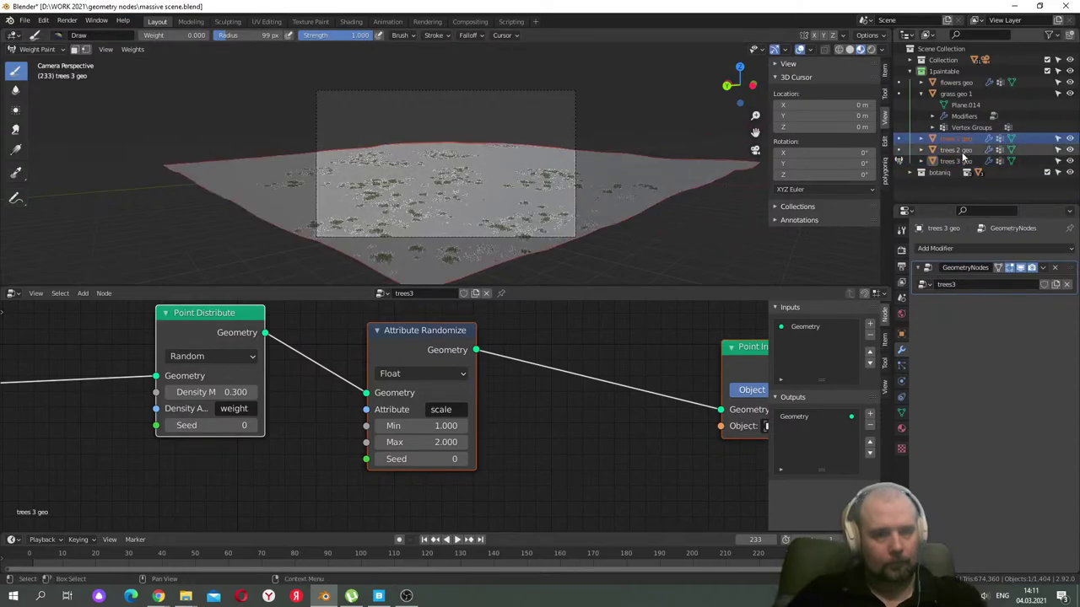
pyautogui.click(38, 49)
pyautogui.click(42, 65)
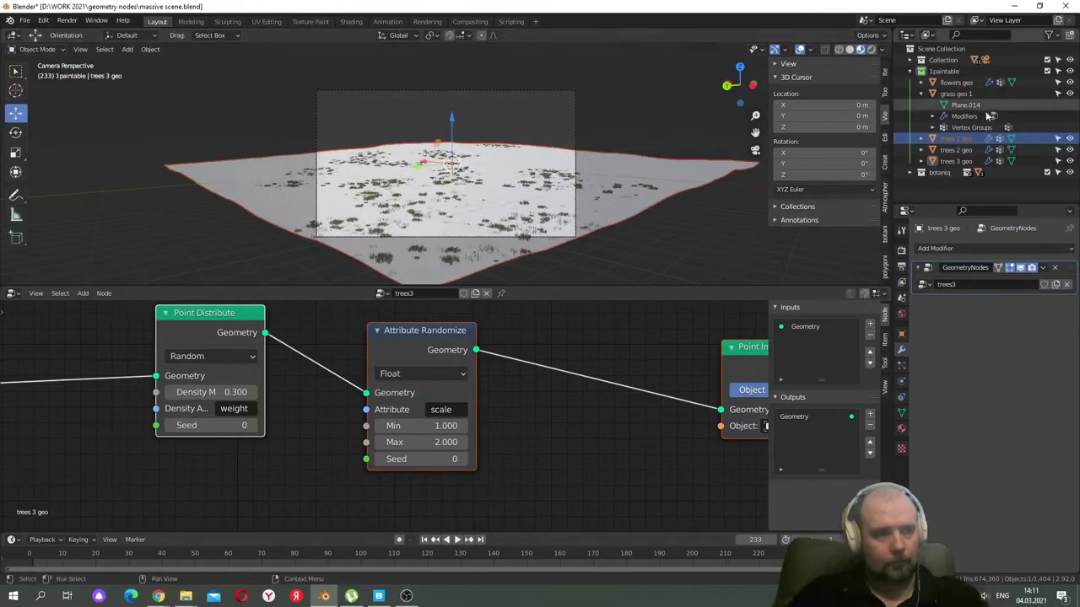
# - Make trees 1 geo the active object and re-enable the viewport display of its GeometryNodes modifier
pyautogui.click(958, 161)
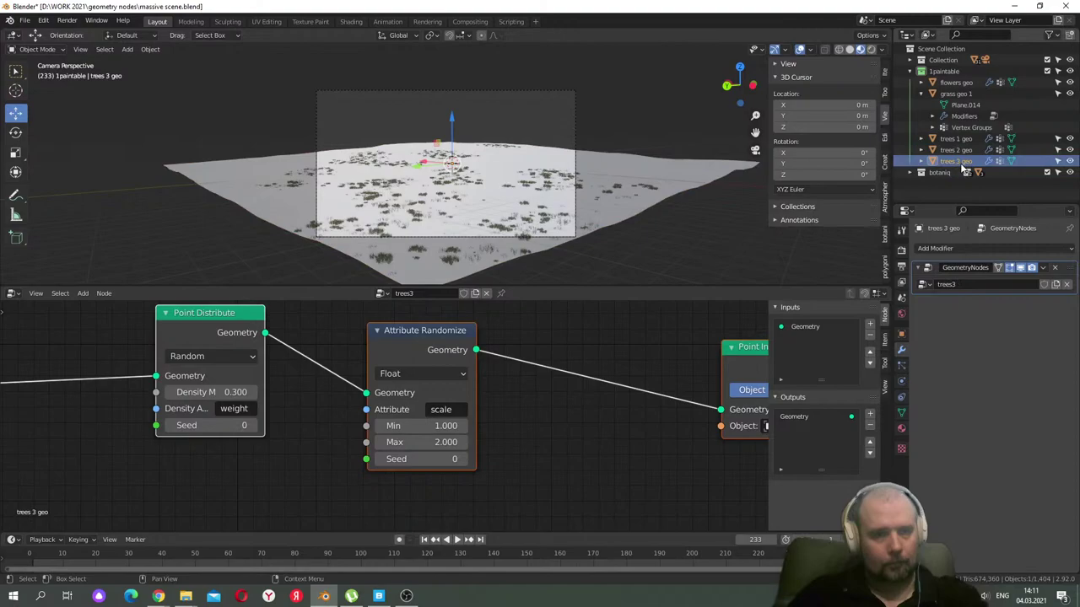
pyautogui.click(956, 138)
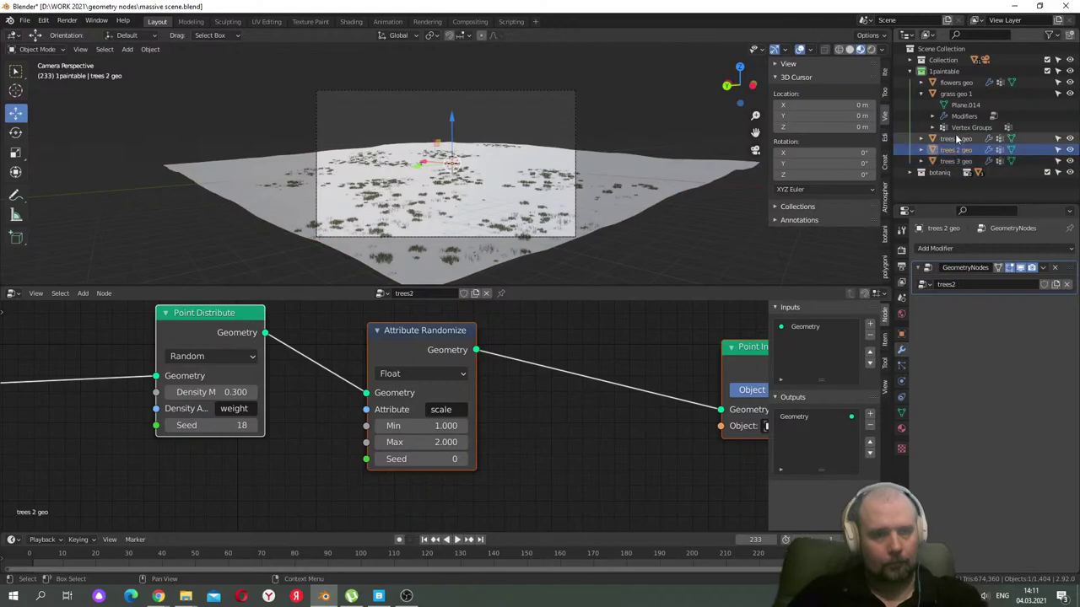
pyautogui.click(1021, 268)
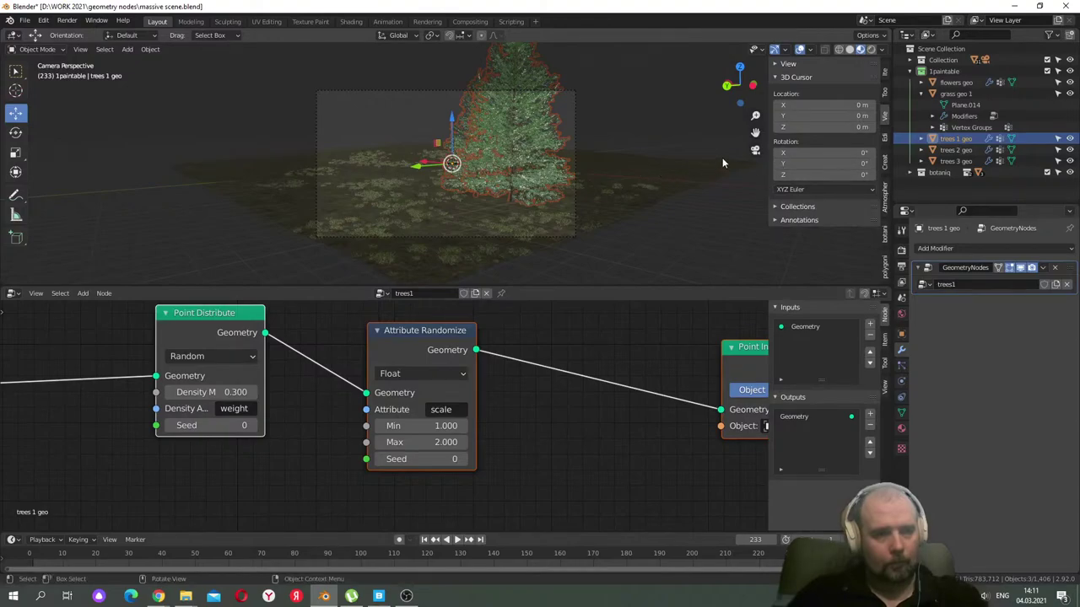
# - Erase the remaining conifers of trees 1 geo near the terrain's front corner in Weight Paint mode with Draw weight 0.000
pyautogui.click(747, 149)
pyautogui.moveTo(582, 151); pyautogui.dragTo(527, 152, button='middle')
pyautogui.moveTo(527, 152); pyautogui.dragTo(498, 160, button='middle')
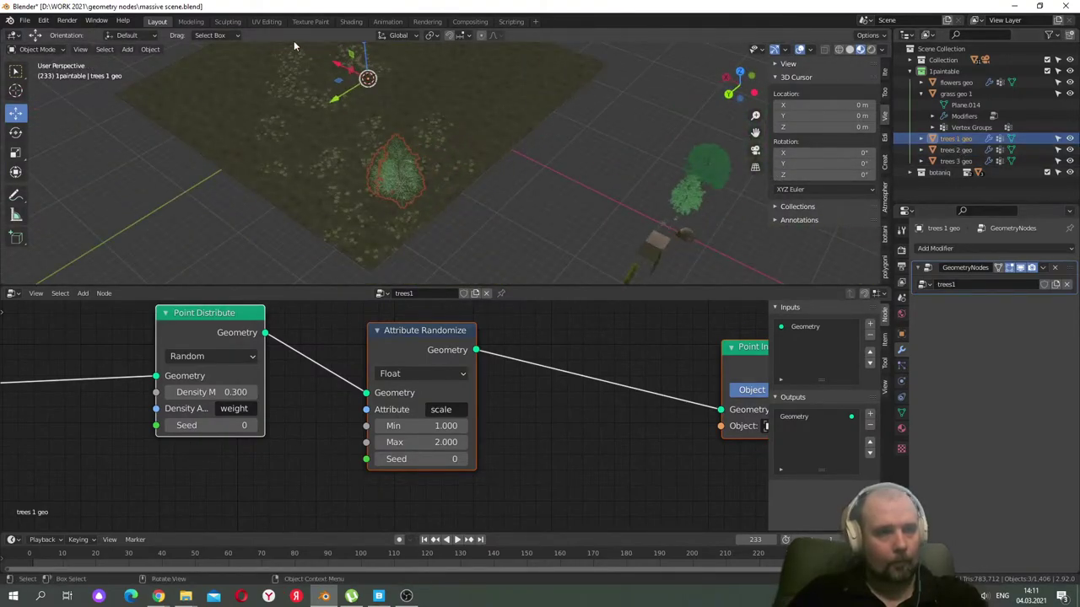
pyautogui.click(37, 49)
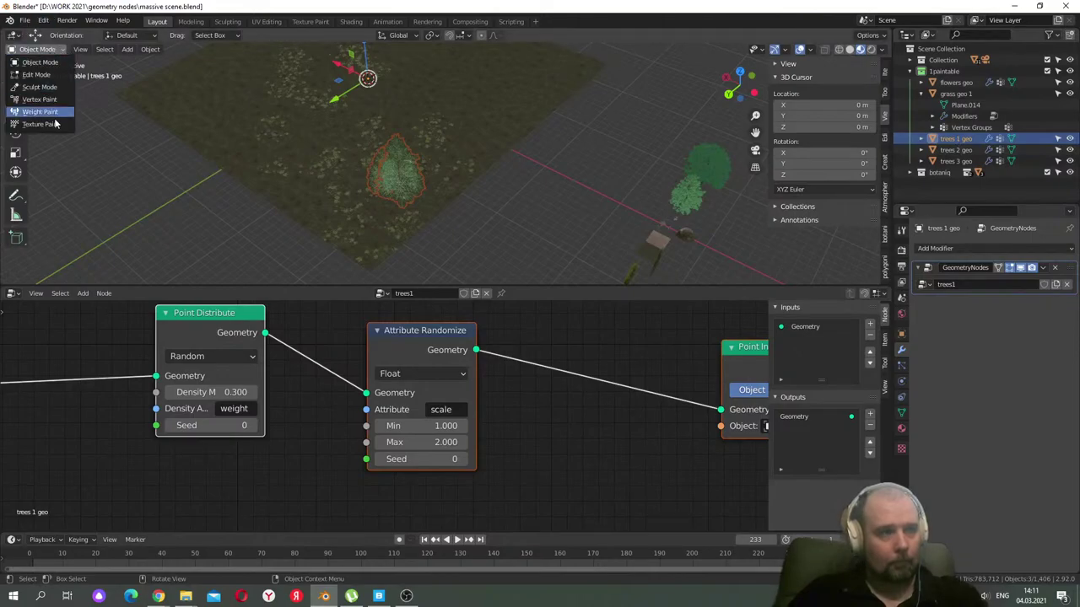
pyautogui.click(55, 112)
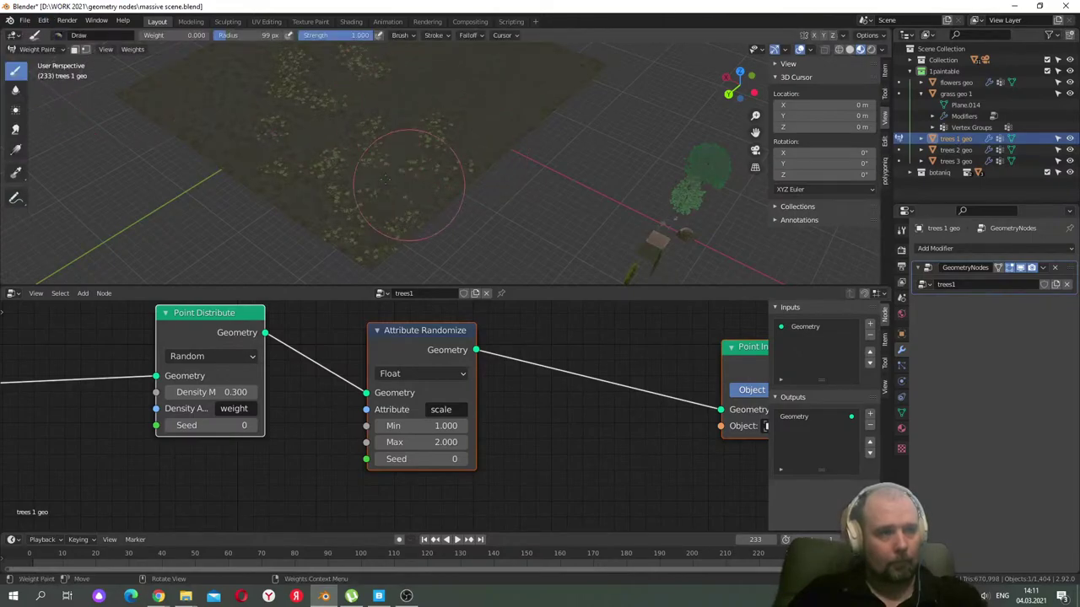
pyautogui.click(755, 149)
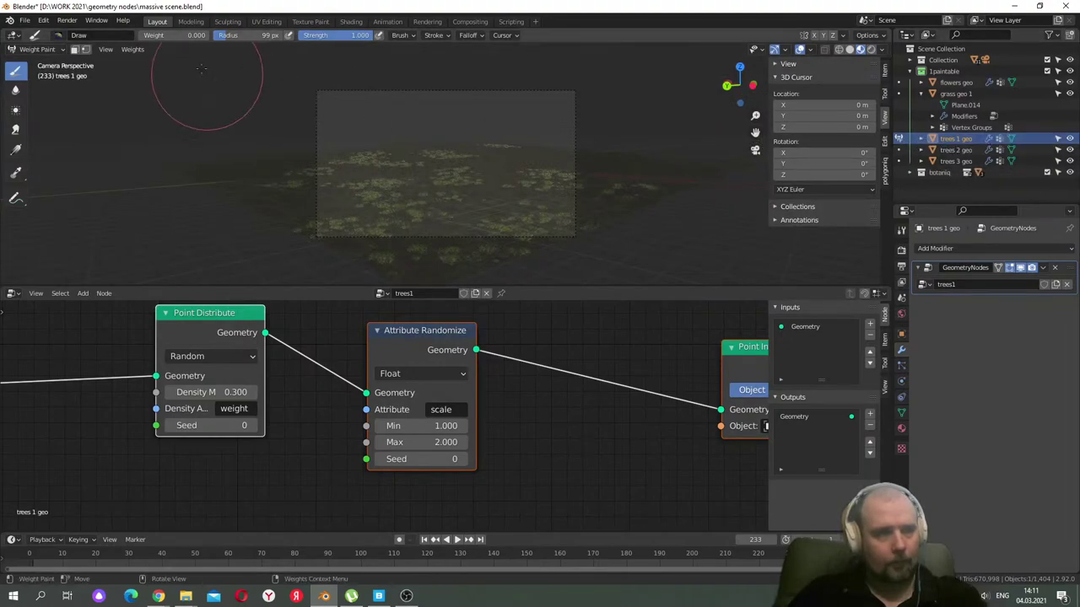
# - Return to Object Mode and collapse the grass geo 1 hierarchy in the outliner
pyautogui.click(67, 50)
pyautogui.click(34, 41)
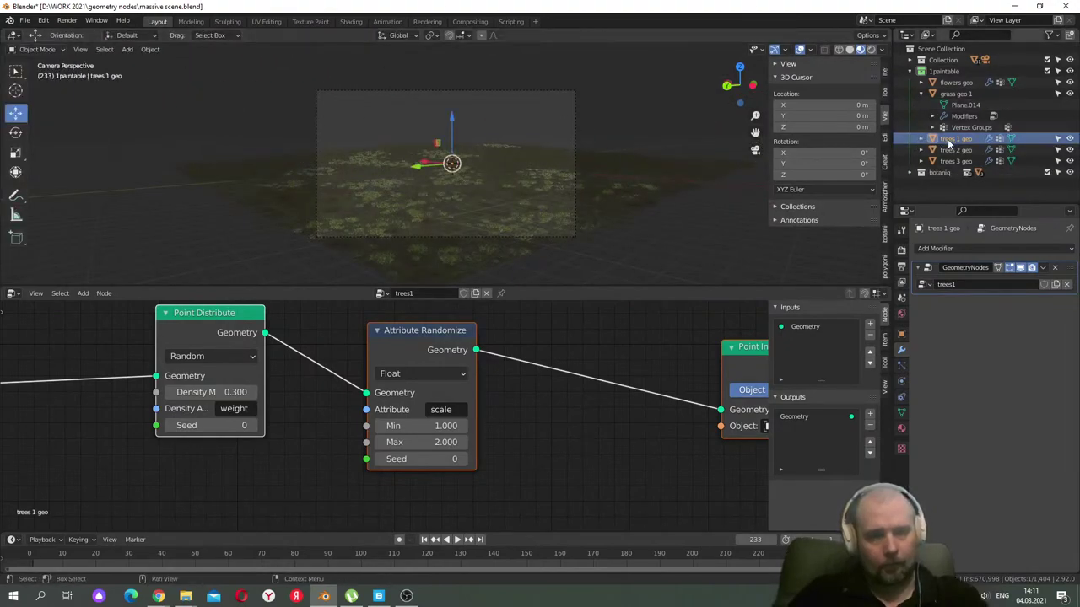
pyautogui.click(921, 93)
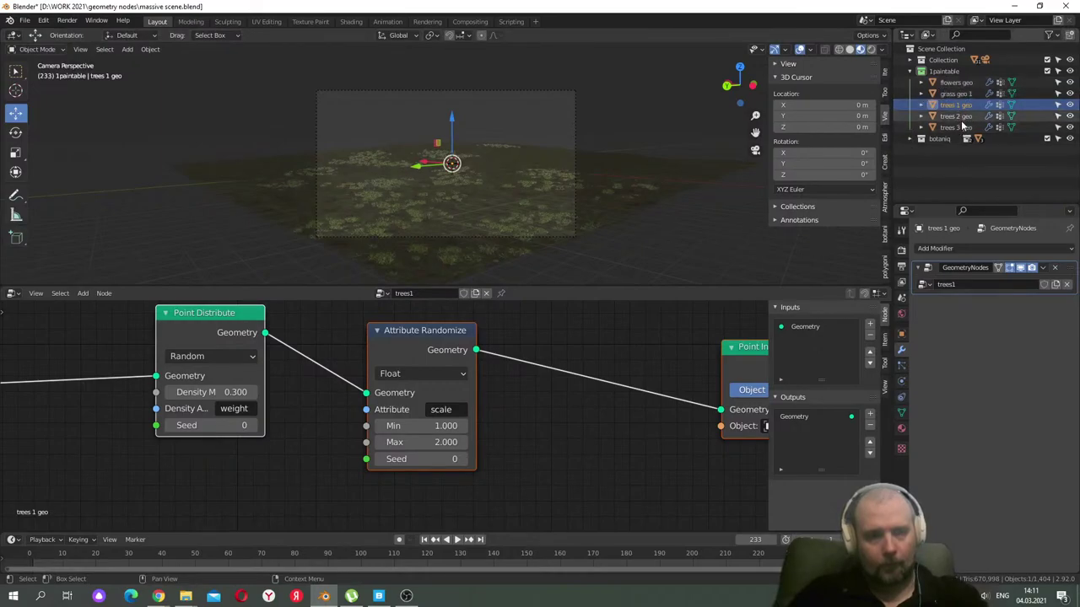
pyautogui.click(955, 93)
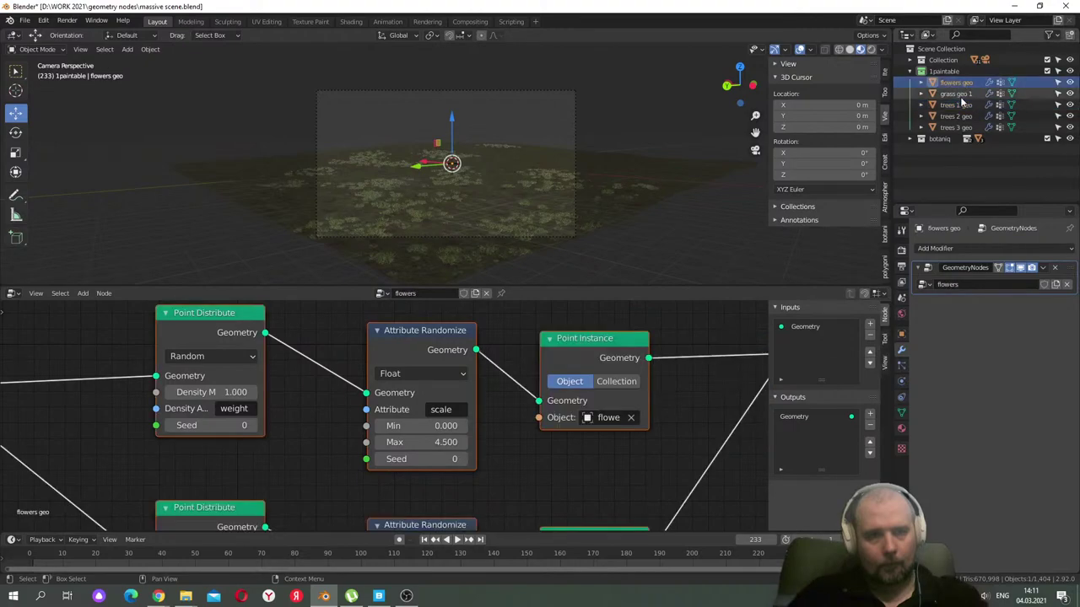
pyautogui.click(957, 106)
pyautogui.click(956, 117)
pyautogui.click(957, 128)
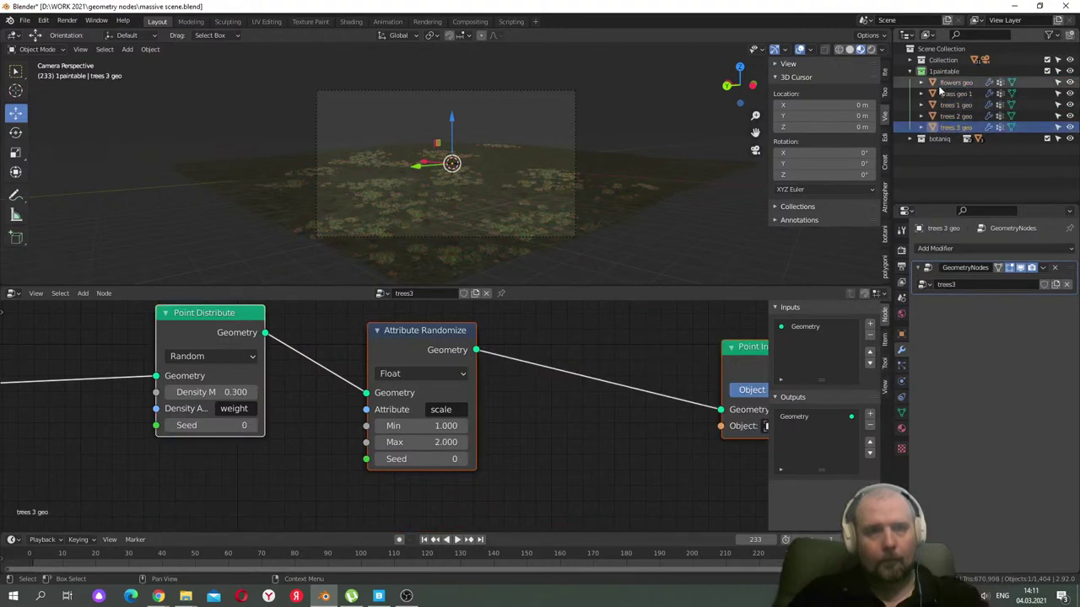
# - Move the rocks geo object from Collection into the 1paintable collection
pyautogui.click(910, 60)
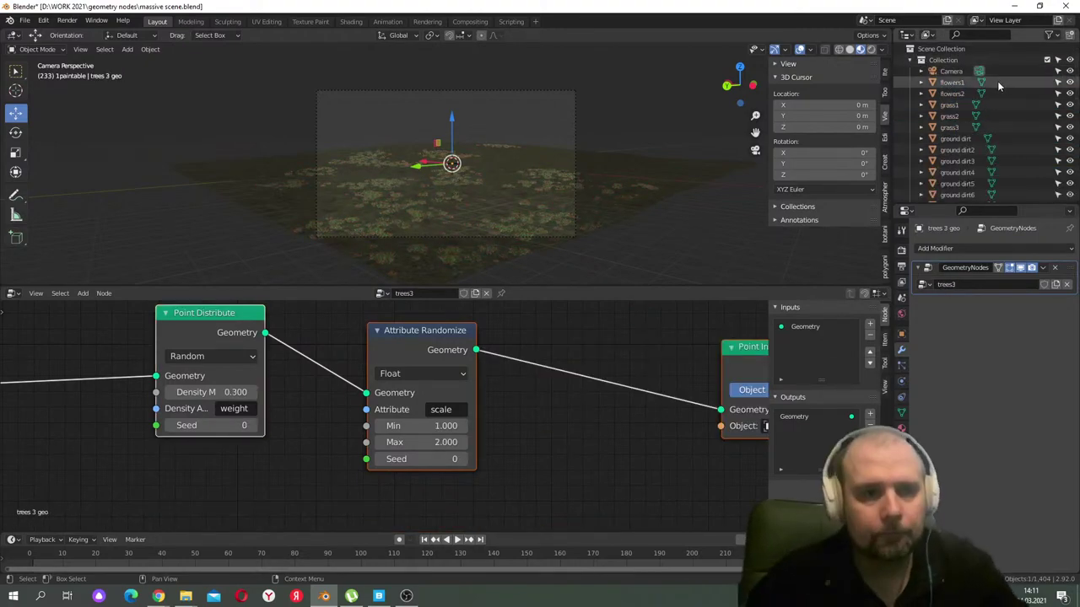
pyautogui.scroll(-3, 1000, 96)
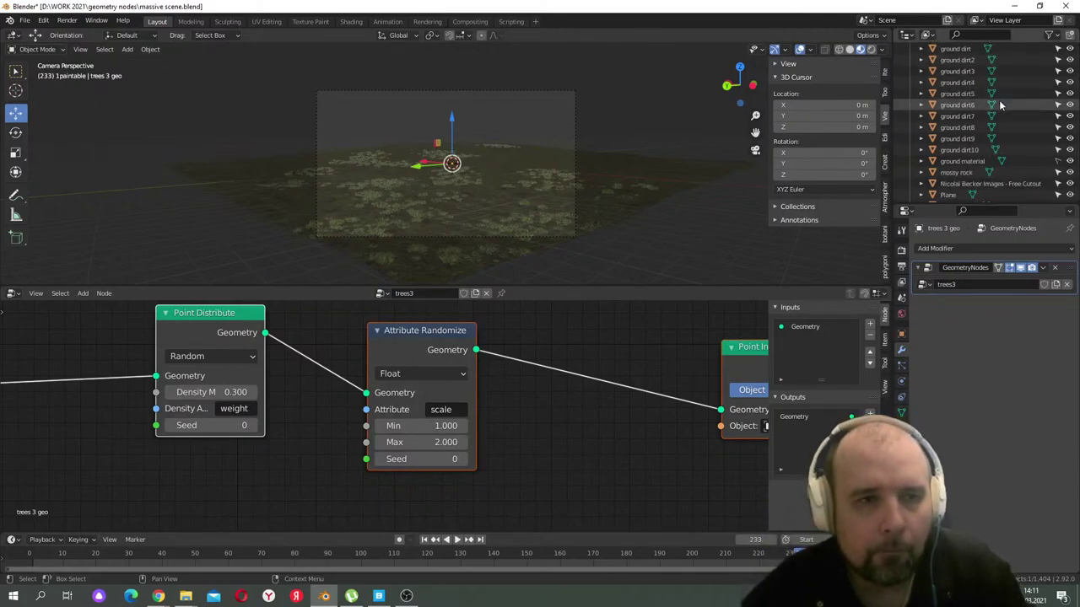
pyautogui.scroll(-2, 999, 99)
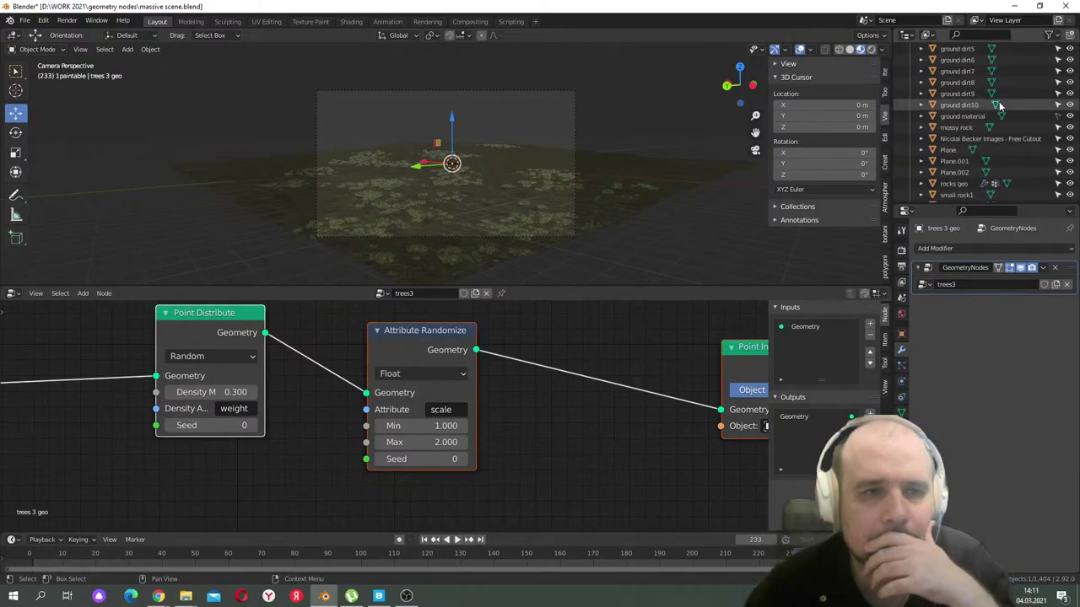
pyautogui.click(999, 183)
pyautogui.scroll(-3, 1030, 118)
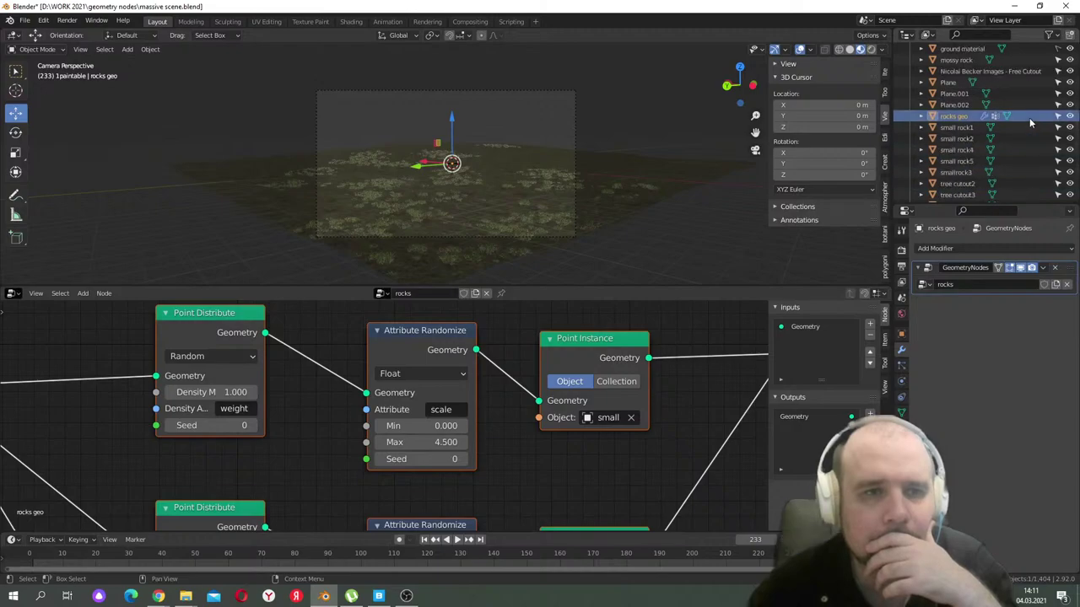
pyautogui.scroll(-2, 1025, 116)
pyautogui.moveTo(958, 48); pyautogui.dragTo(942, 172)
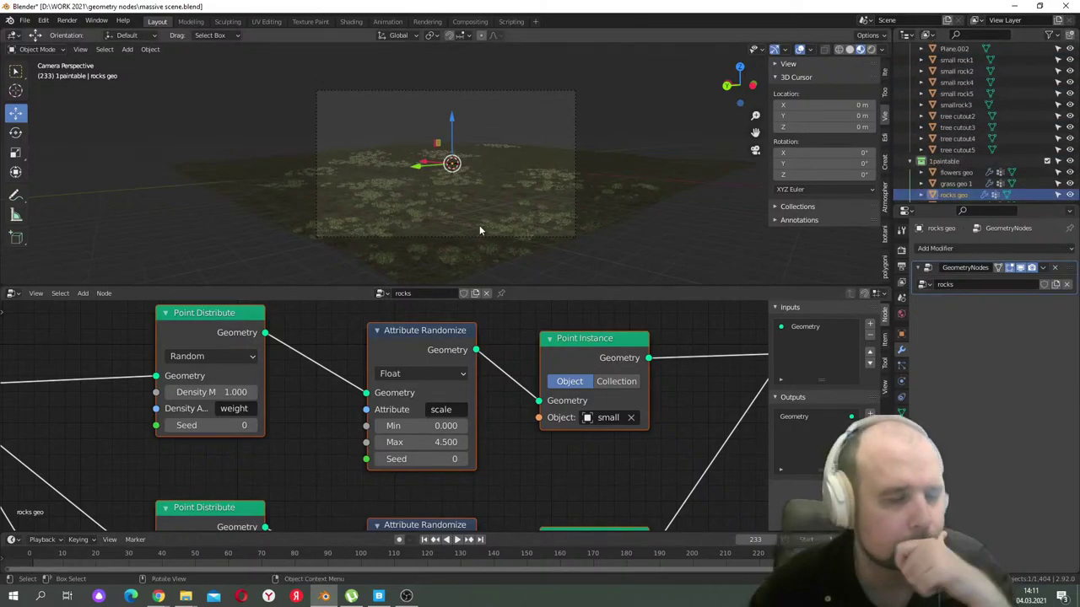
# - Leave the camera view for a raised view of the whole terrain and switch rocks geo to Weight Paint mode
pyautogui.click(753, 149)
pyautogui.scroll(-1, 473, 148)
pyautogui.moveTo(446, 138)
pyautogui.mouseDown(button='middle')
pyautogui.moveTo(468, 124)
pyautogui.moveTo(544, 123)
pyautogui.moveTo(504, 155)
pyautogui.moveTo(500, 130)
pyautogui.mouseUp(button='middle')
pyautogui.scroll(2, 468, 121)
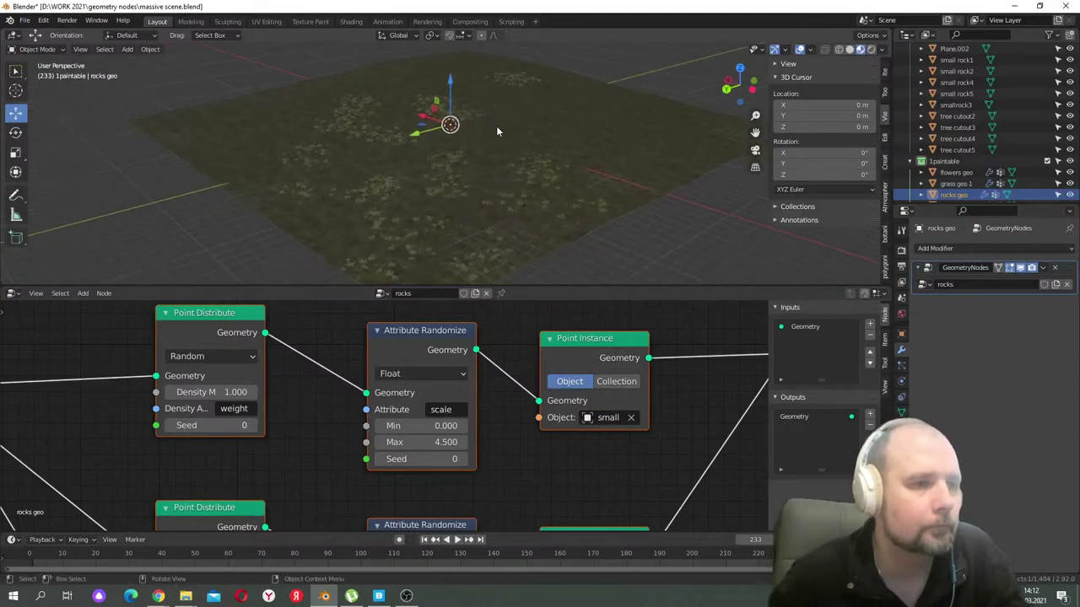
pyautogui.scroll(1, 499, 130)
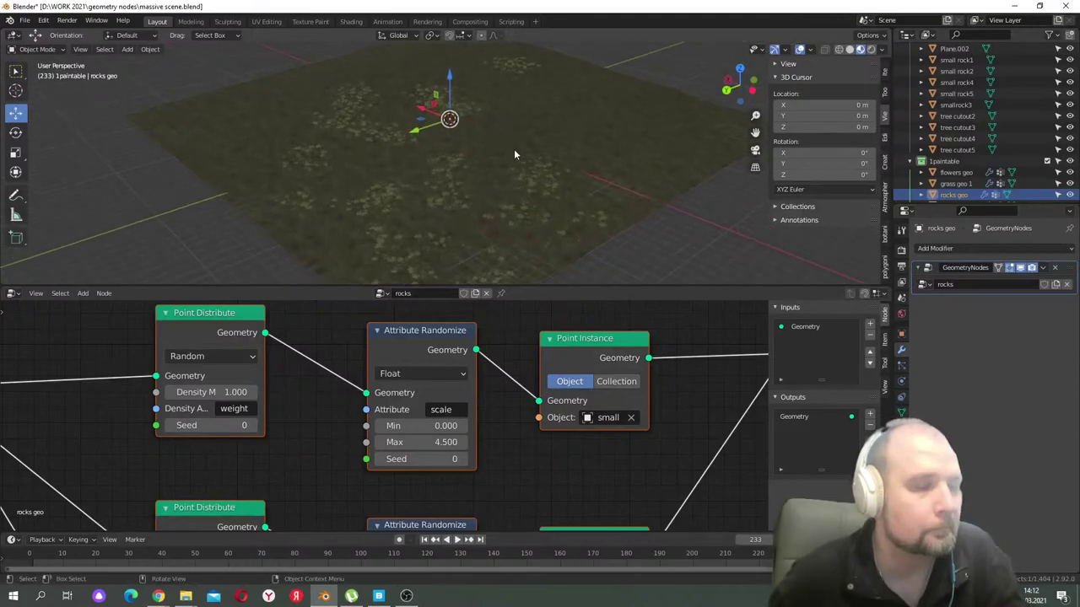
pyautogui.click(38, 49)
pyautogui.click(38, 115)
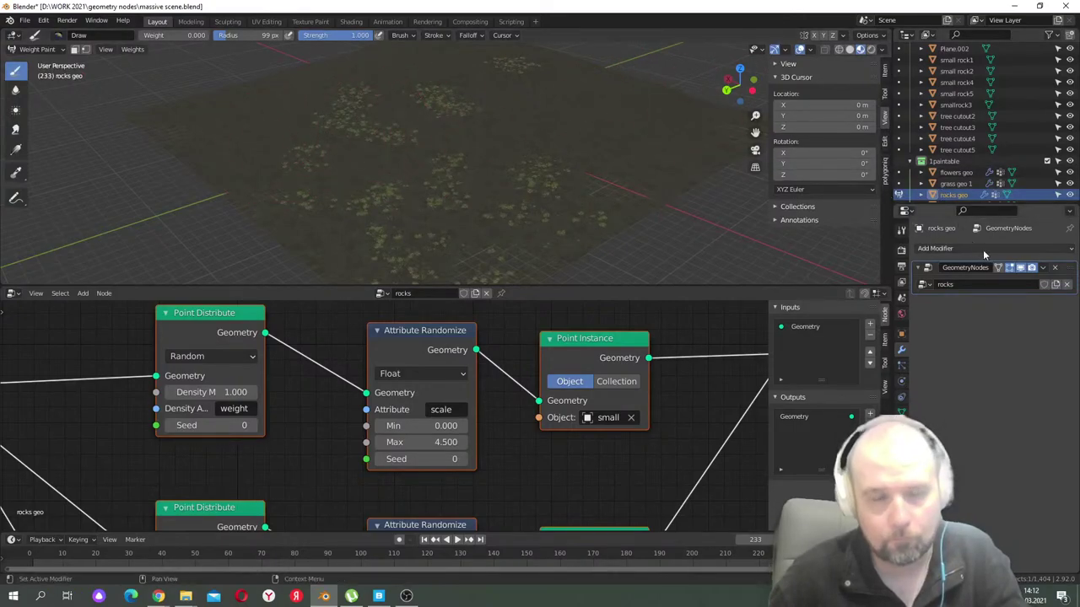
# - Paint dense patches of rocks across the terrain with Draw weight 1.000, also working through the camera view
pyautogui.moveTo(439, 85); pyautogui.dragTo(446, 142, button='middle')
pyautogui.scroll(3, 449, 142)
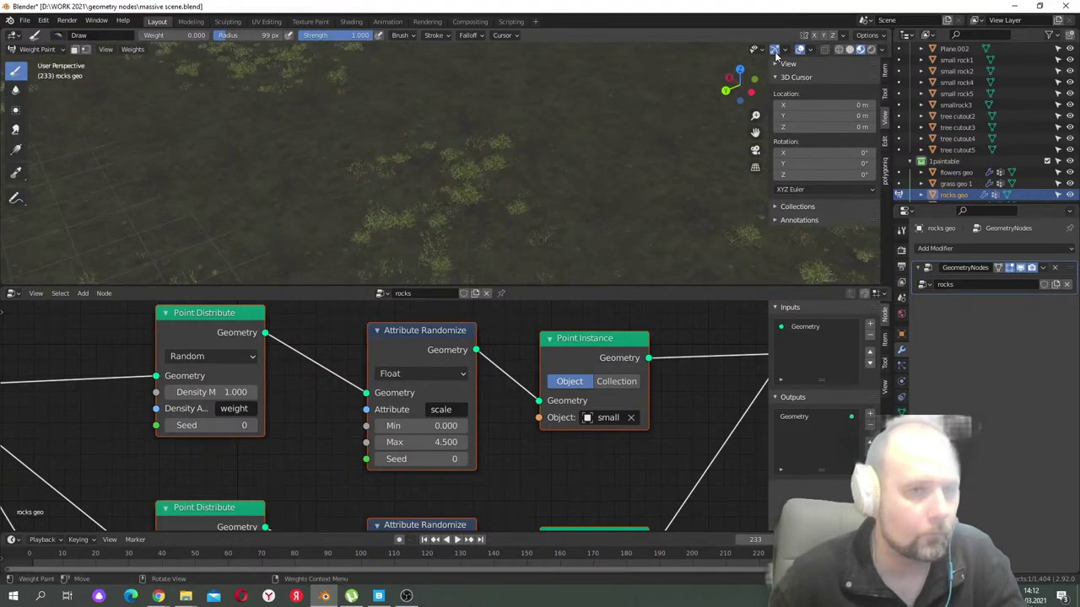
pyautogui.moveTo(223, 215); pyautogui.dragTo(333, 183)
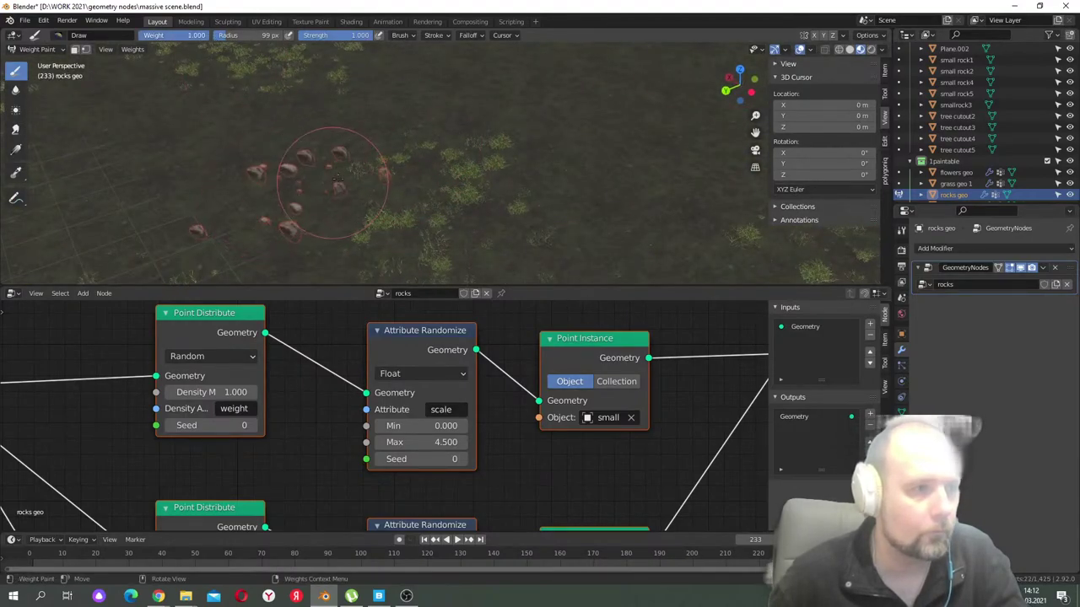
pyautogui.scroll(-4, 506, 182)
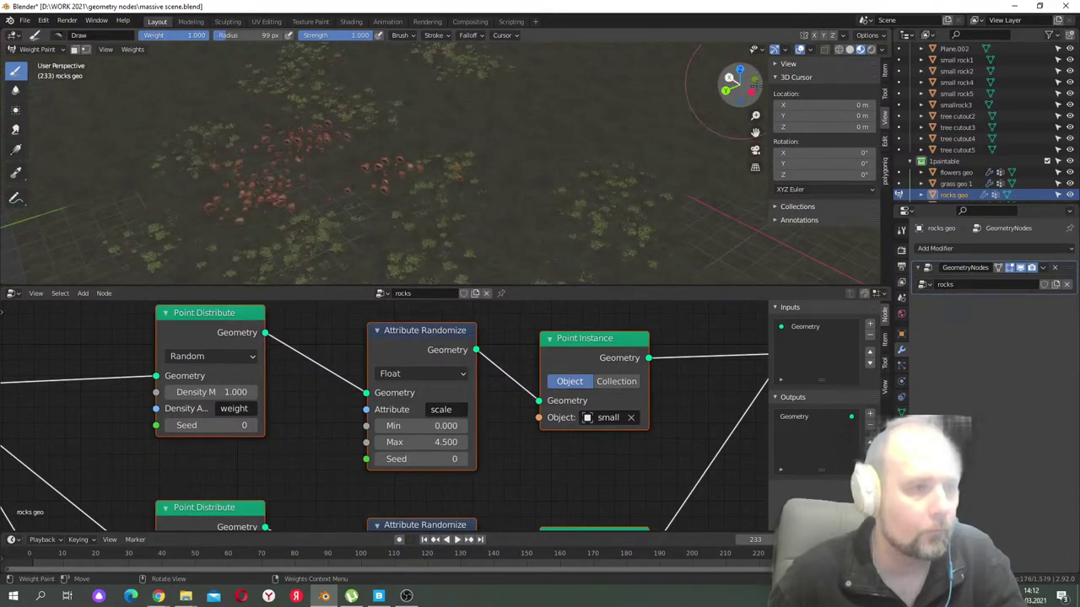
pyautogui.click(755, 150)
pyautogui.moveTo(585, 155); pyautogui.dragTo(545, 163)
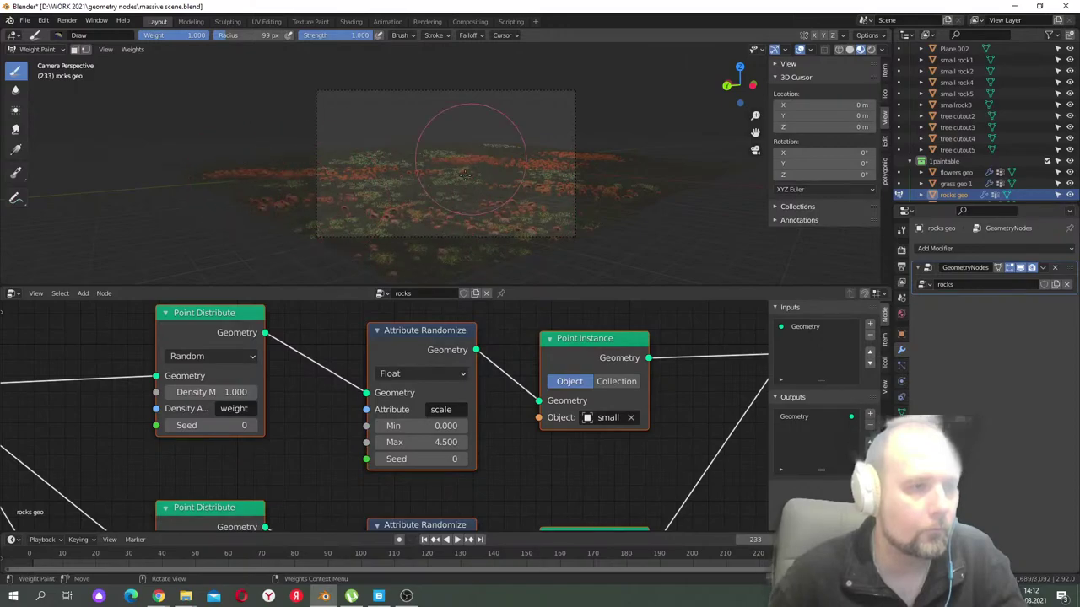
# - Repaint the terrain's rocks more sparsely with the brush radius at 218 px and Draw weight 0.109
pyautogui.click(755, 149)
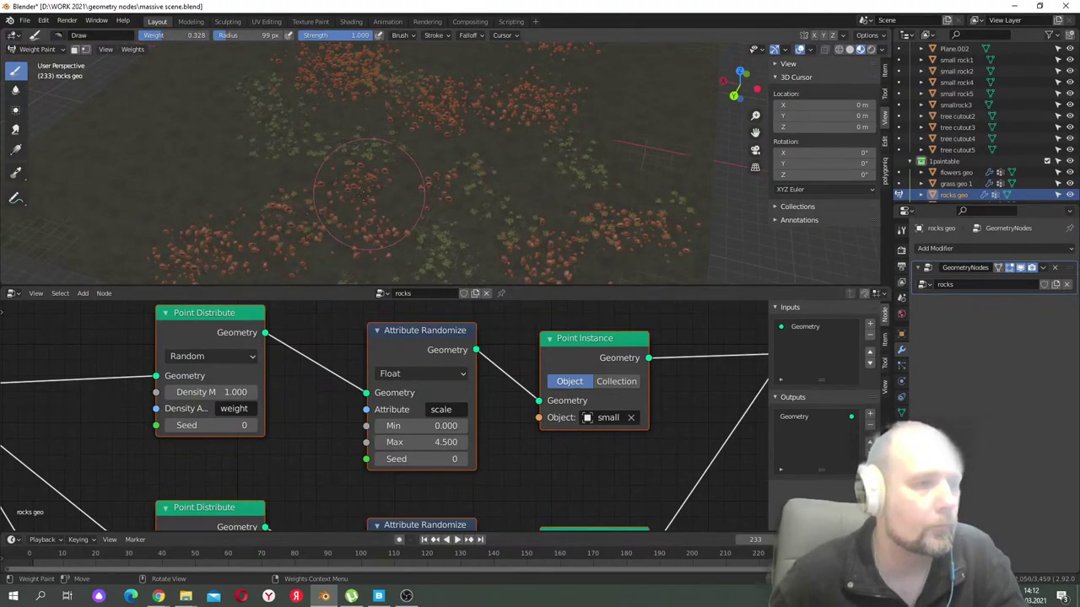
pyautogui.moveTo(257, 36); pyautogui.dragTo(274, 36)
pyautogui.moveTo(133, 128)
pyautogui.mouseDown()
pyautogui.moveTo(607, 211)
pyautogui.moveTo(654, 108)
pyautogui.mouseUp()
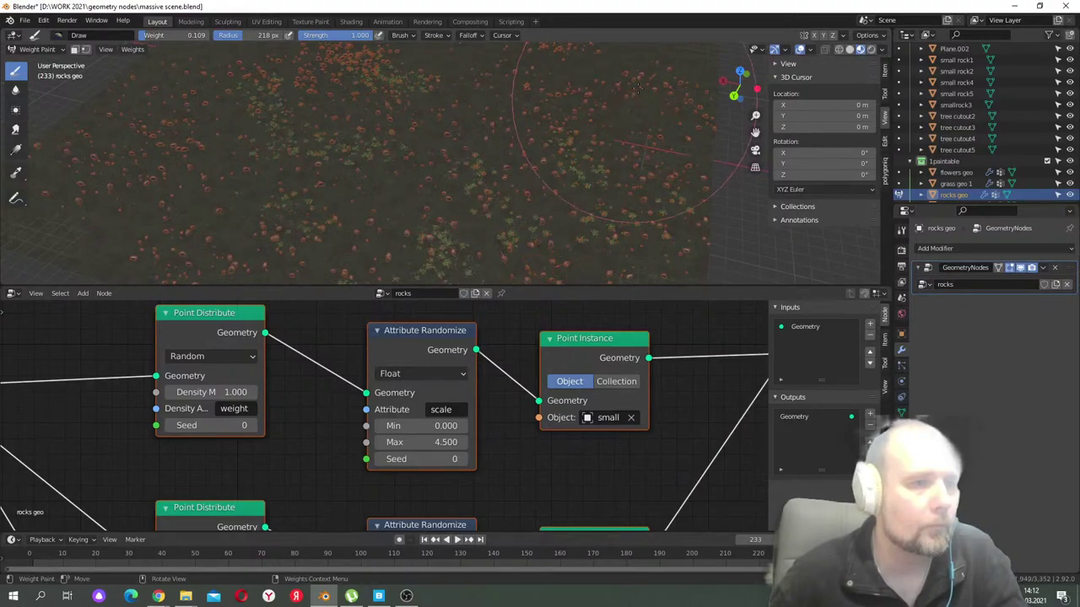
# - Thin the rocks over the terrain with Draw weight 0.055 and return to the camera view
pyautogui.scroll(-5, 557, 168)
pyautogui.moveTo(571, 121); pyautogui.dragTo(548, 118, button='middle')
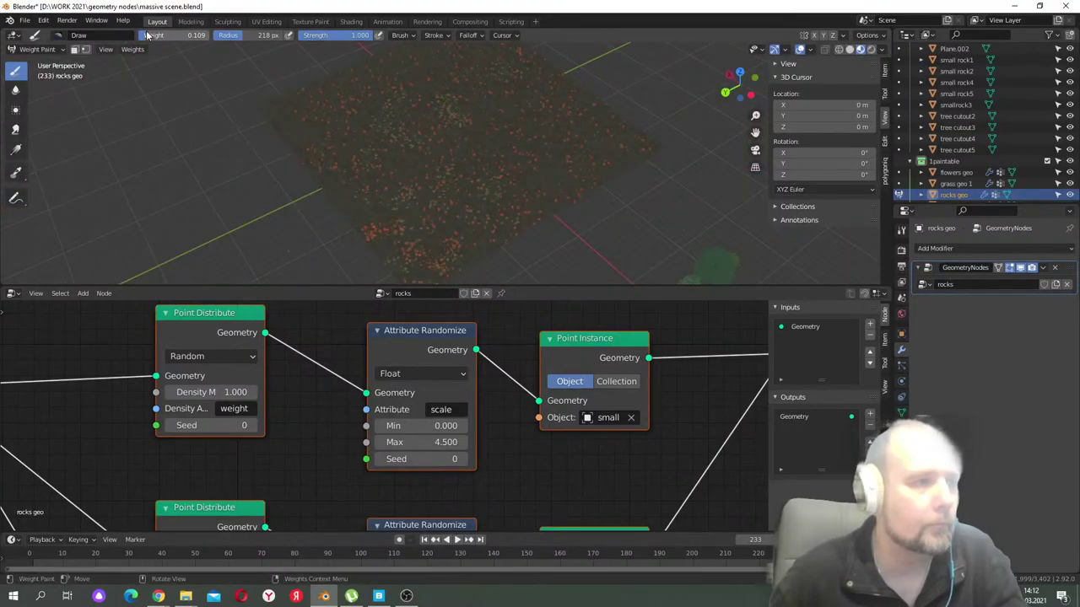
pyautogui.moveTo(403, 165)
pyautogui.mouseDown()
pyautogui.moveTo(536, 169)
pyautogui.moveTo(498, 144)
pyautogui.moveTo(386, 132)
pyautogui.moveTo(361, 107)
pyautogui.moveTo(509, 97)
pyautogui.moveTo(499, 24)
pyautogui.moveTo(392, 43)
pyautogui.mouseUp()
pyautogui.click(755, 151)
pyautogui.press('KP_0')
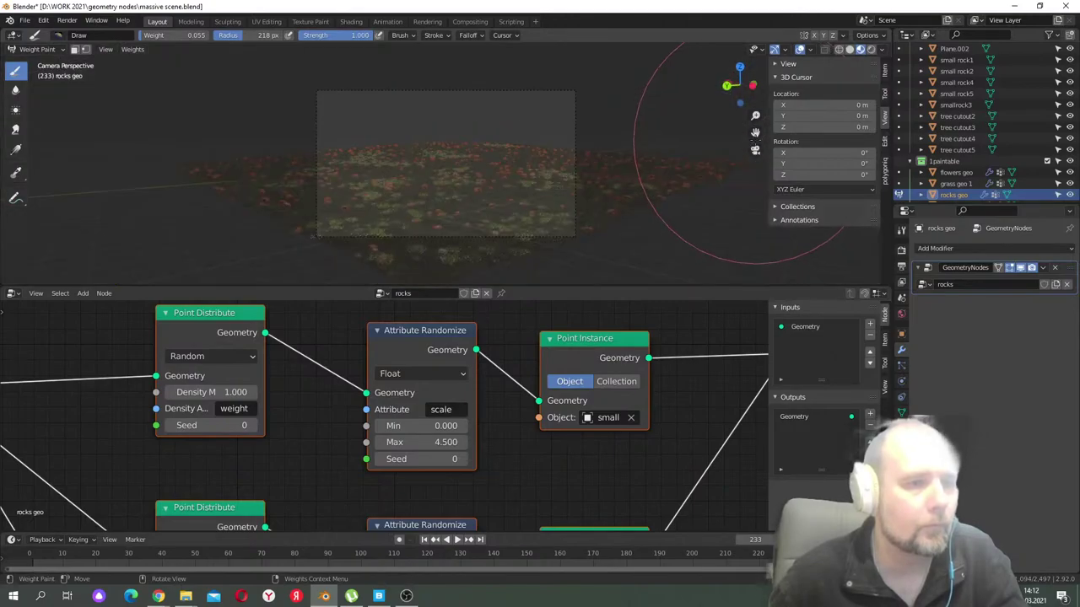
# - Render a still image of frame 233 to check the rocks and grass, and close the render result
pyautogui.click(67, 21)
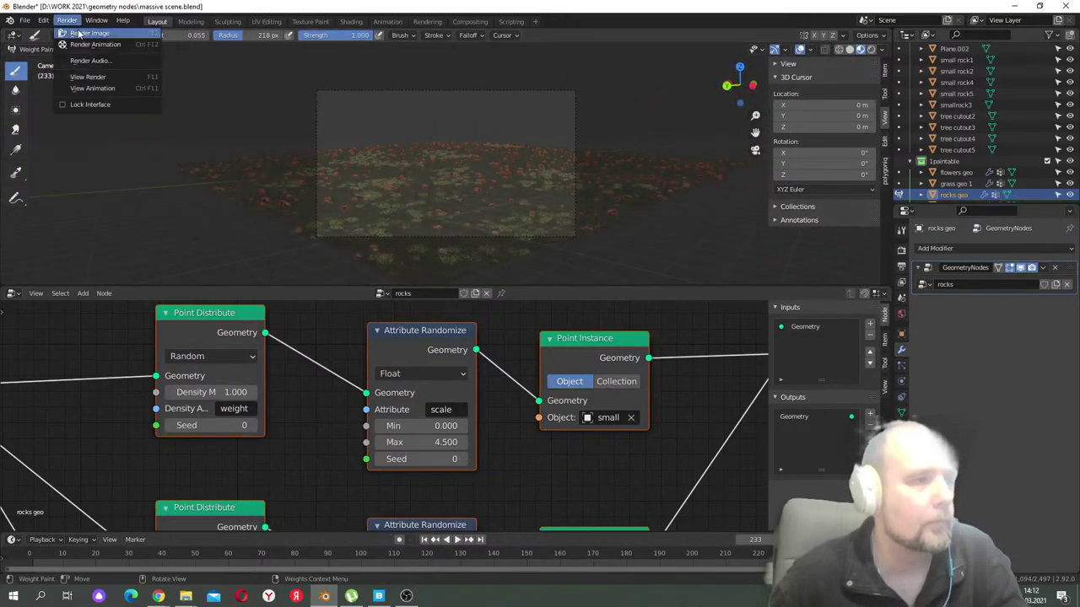
pyautogui.click(91, 31)
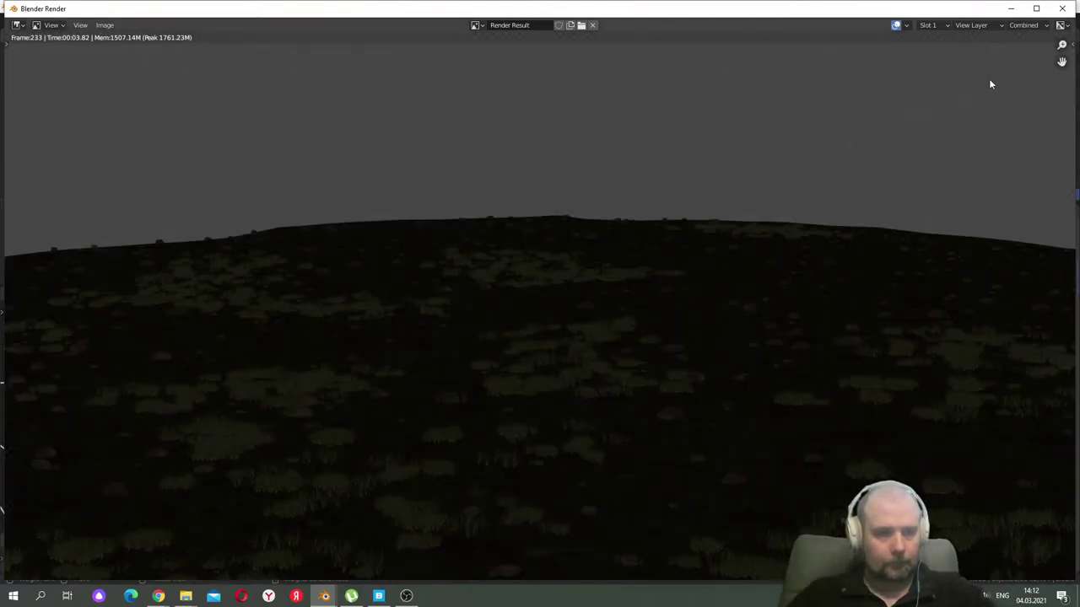
pyautogui.click(1063, 9)
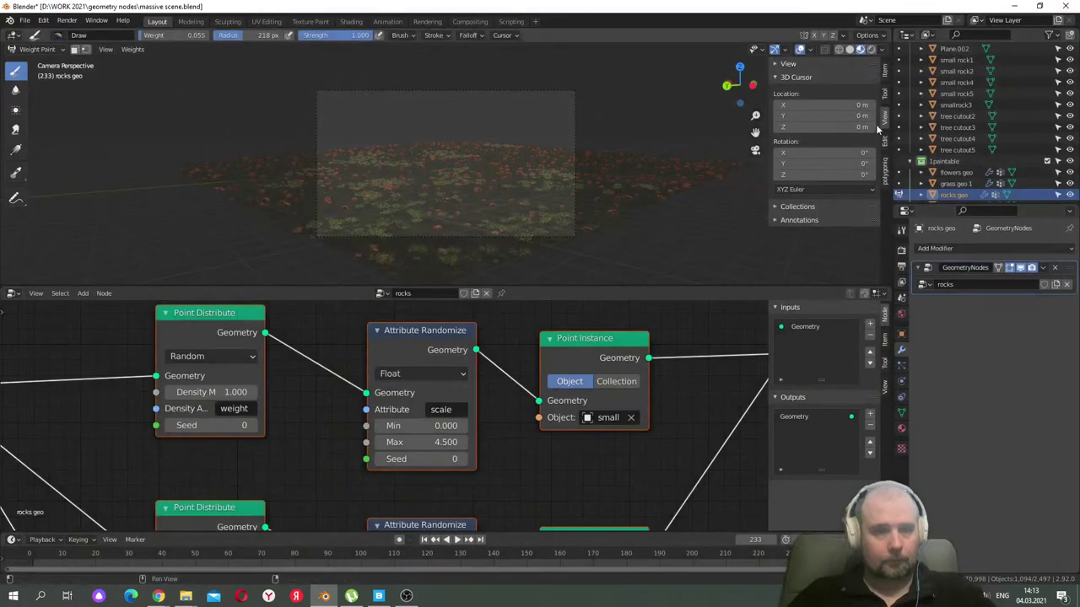
# - Enable Physical Atmosphere in the world settings
pyautogui.click(901, 251)
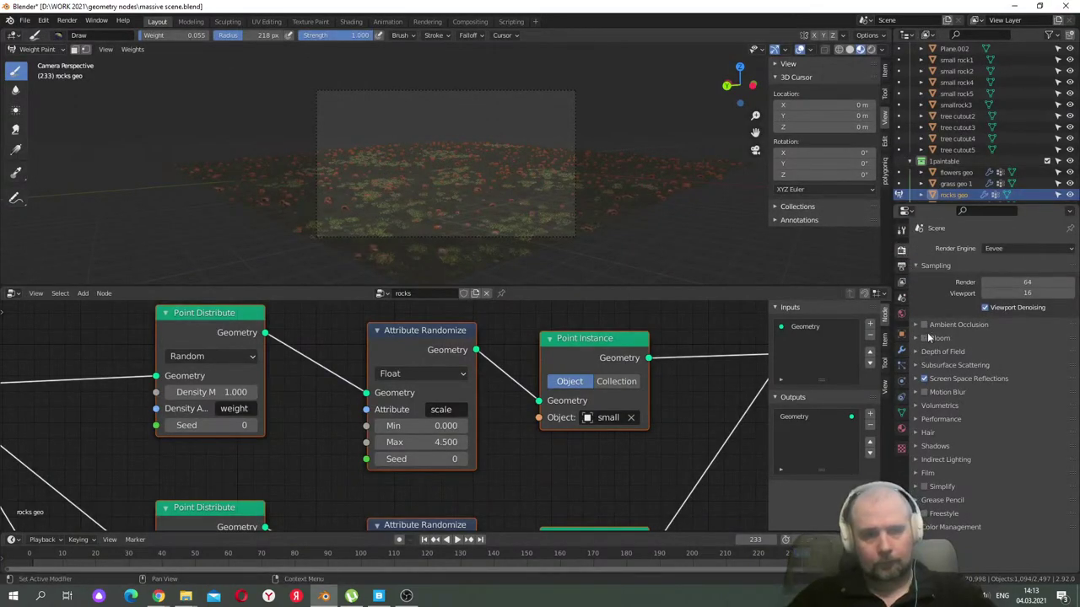
pyautogui.click(901, 297)
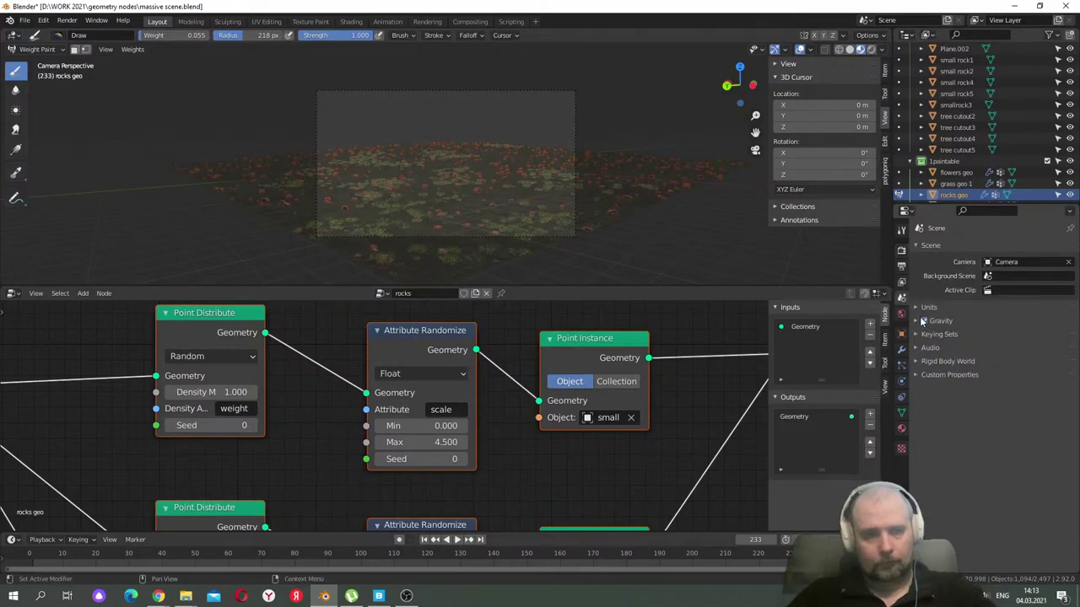
pyautogui.click(901, 314)
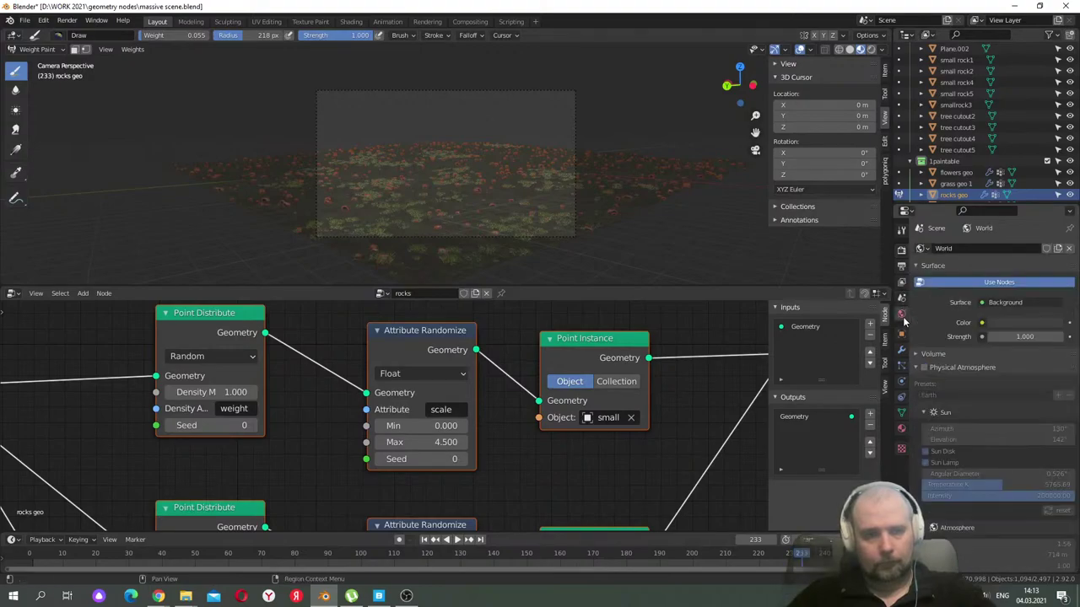
pyautogui.click(925, 368)
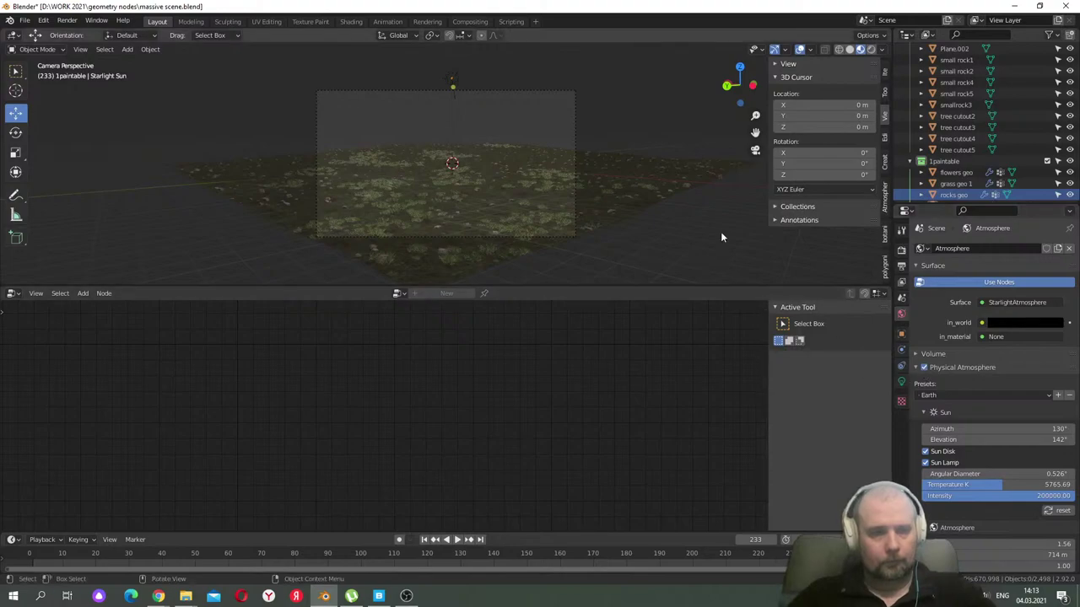
# - Show the camera view in Rendered shading and enlarge the 3D viewport over the node editor
pyautogui.click(871, 50)
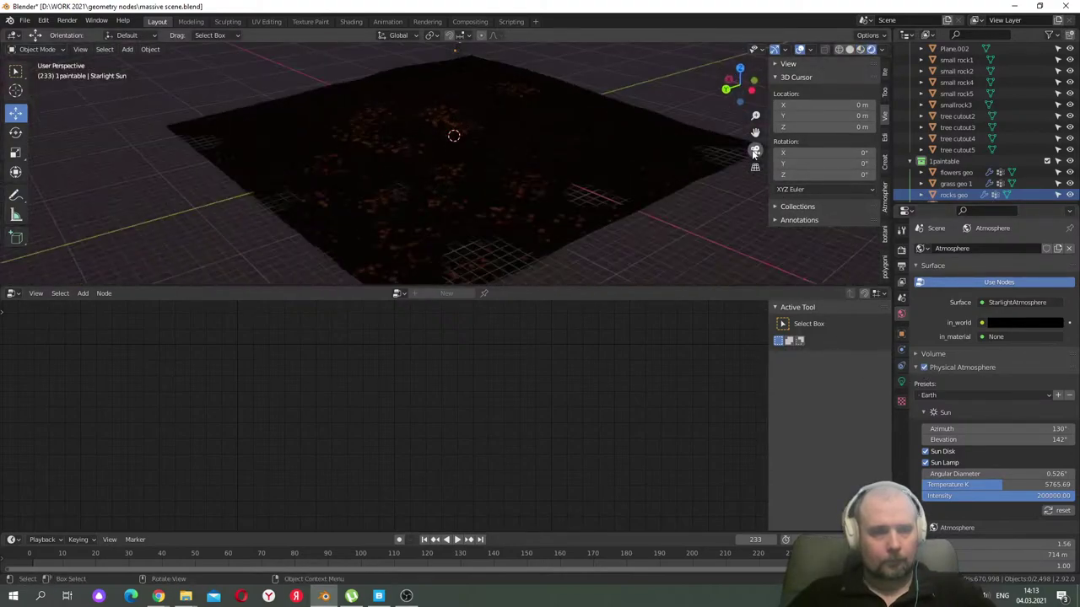
pyautogui.moveTo(494, 288); pyautogui.dragTo(495, 429)
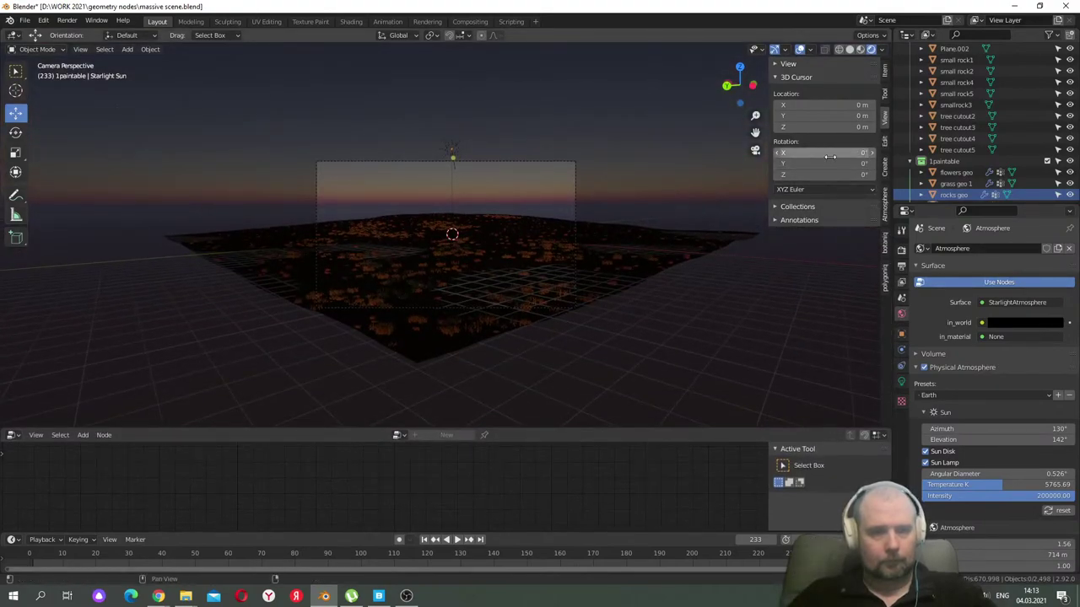
pyautogui.scroll(6, 491, 209)
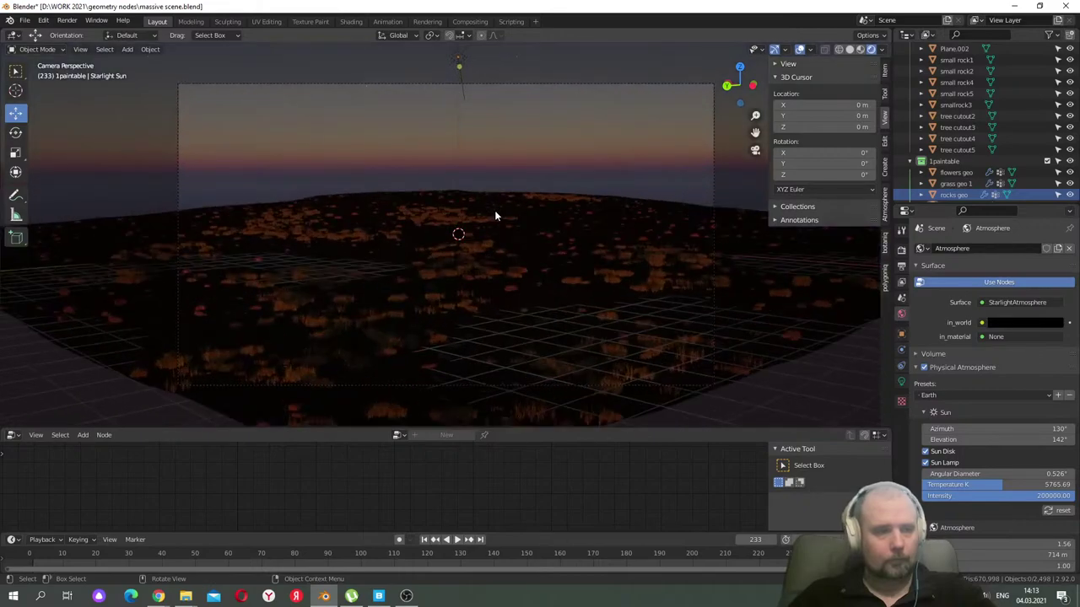
pyautogui.scroll(-2, 976, 422)
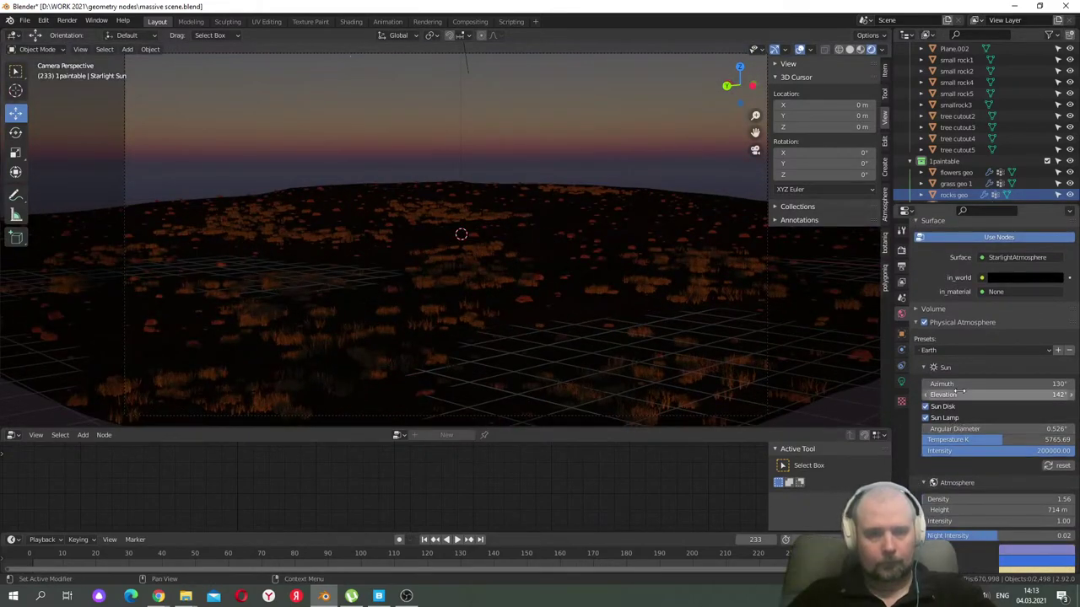
# - Set the atmosphere's sun to azimuth 148°, elevation 166°, angular diameter 2.36°, temperature 4386.13 K and intensity 141635.05
pyautogui.moveTo(962, 385)
pyautogui.mouseDown()
pyautogui.moveTo(974, 385)
pyautogui.moveTo(957, 395)
pyautogui.moveTo(984, 394)
pyautogui.mouseUp()
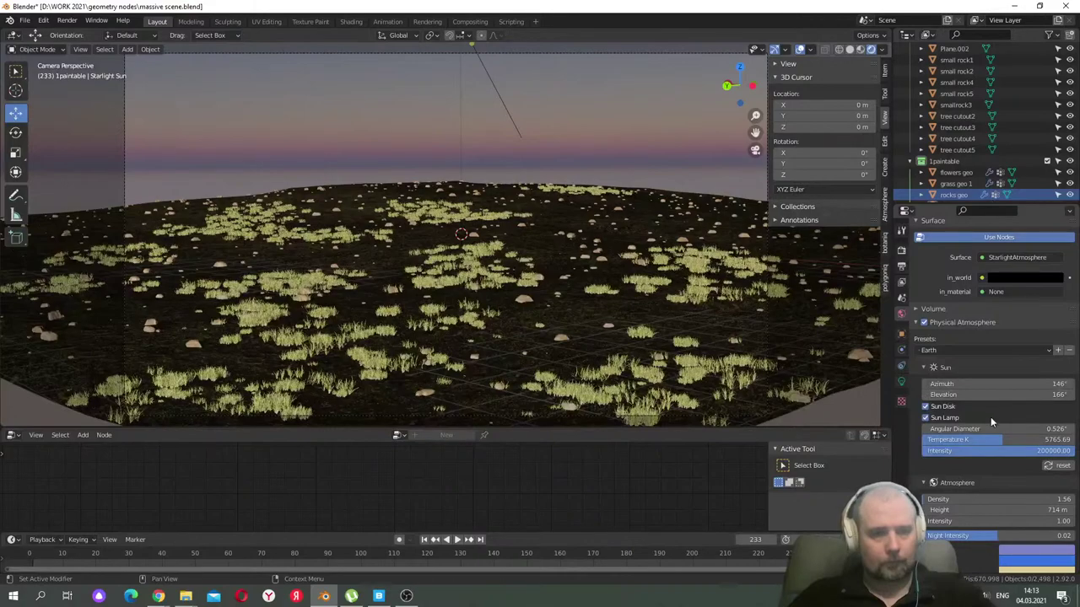
pyautogui.moveTo(962, 441); pyautogui.dragTo(1014, 392)
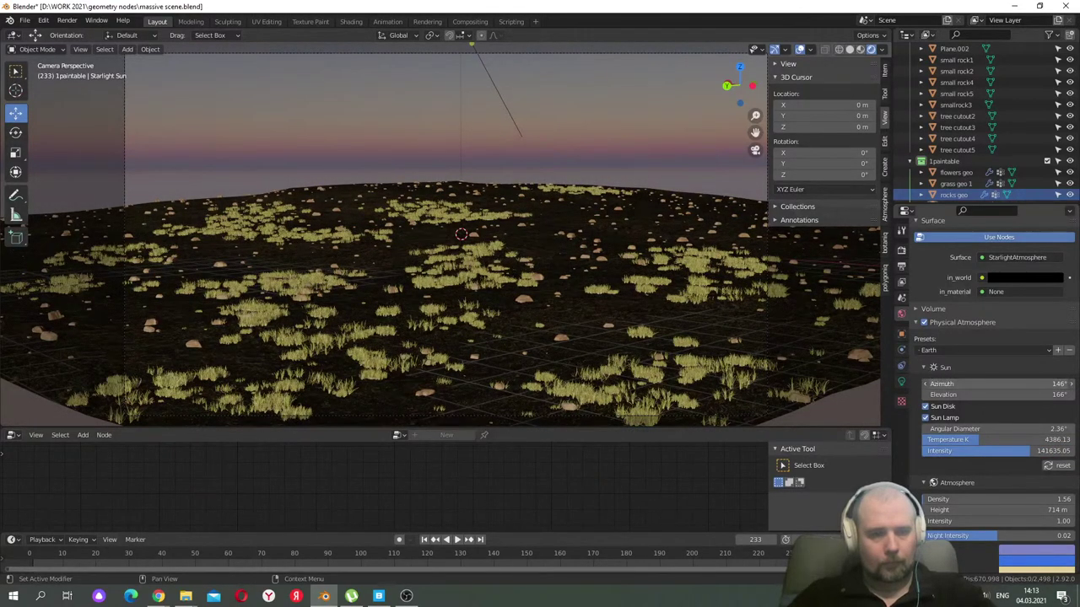
# - Try the Mars and Nishita presets of the physical atmosphere and apply the Earth preset
pyautogui.click(1030, 349)
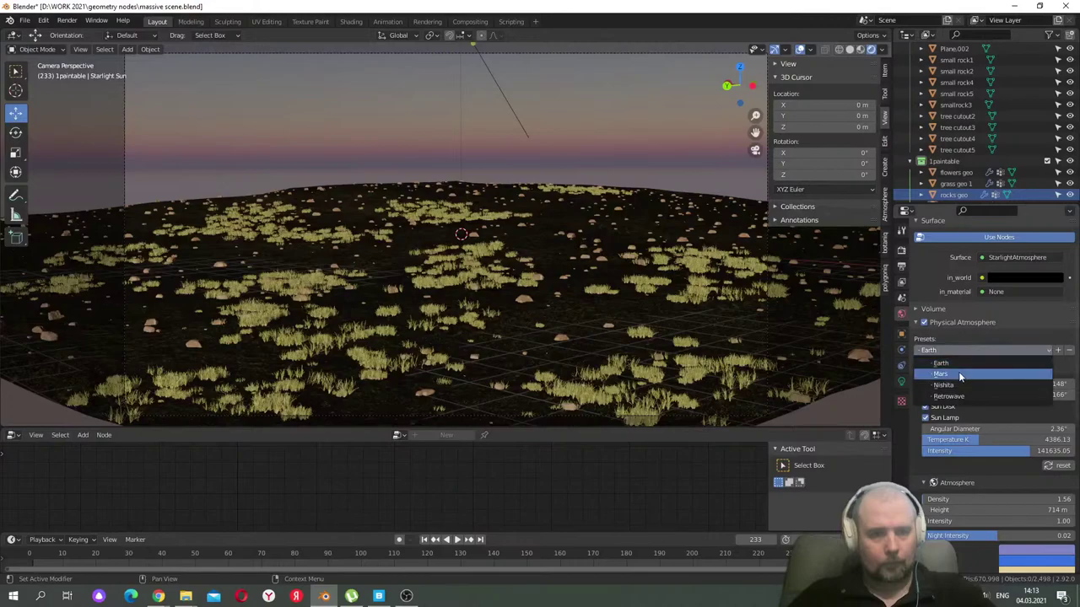
pyautogui.click(959, 372)
pyautogui.click(964, 349)
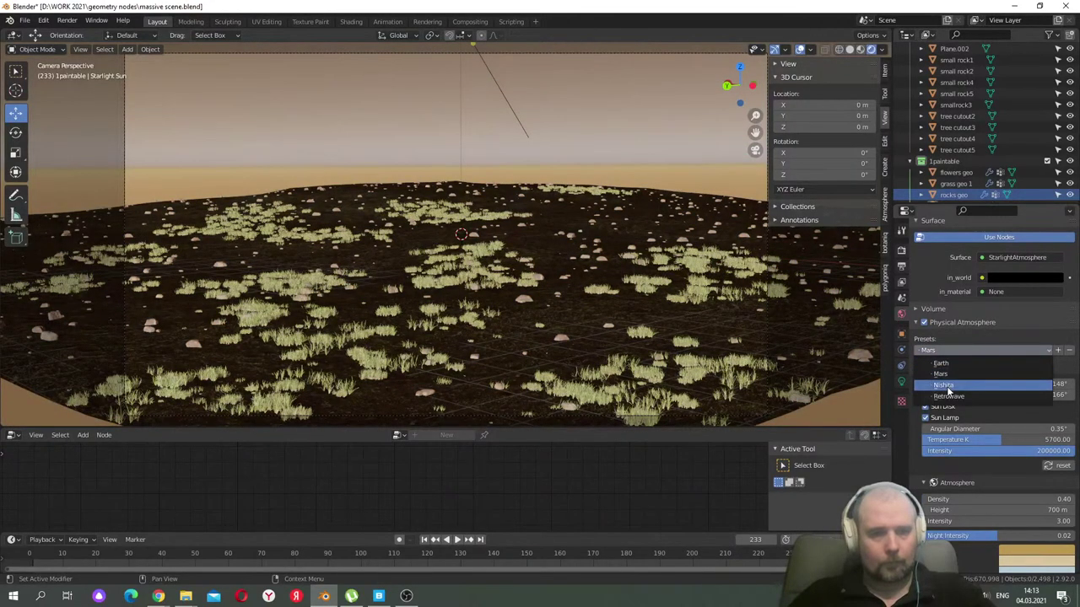
pyautogui.click(943, 385)
pyautogui.click(948, 349)
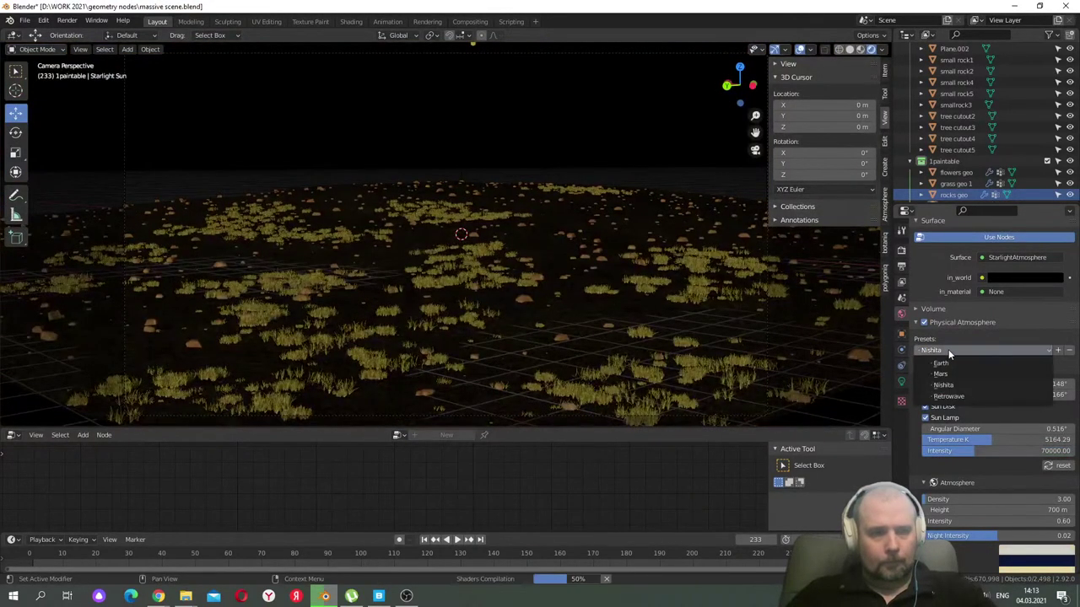
pyautogui.click(945, 362)
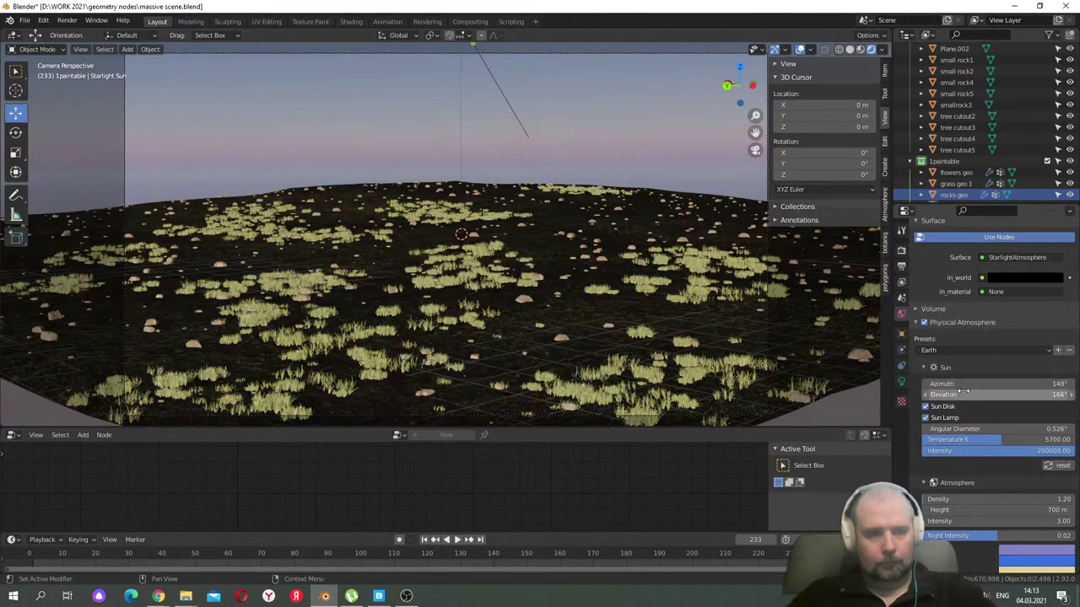
# - Set the atmosphere's sun to azimuth 90°, elevation 166° and intensity 143823.72, and save the scene file
pyautogui.moveTo(969, 384); pyautogui.dragTo(948, 384)
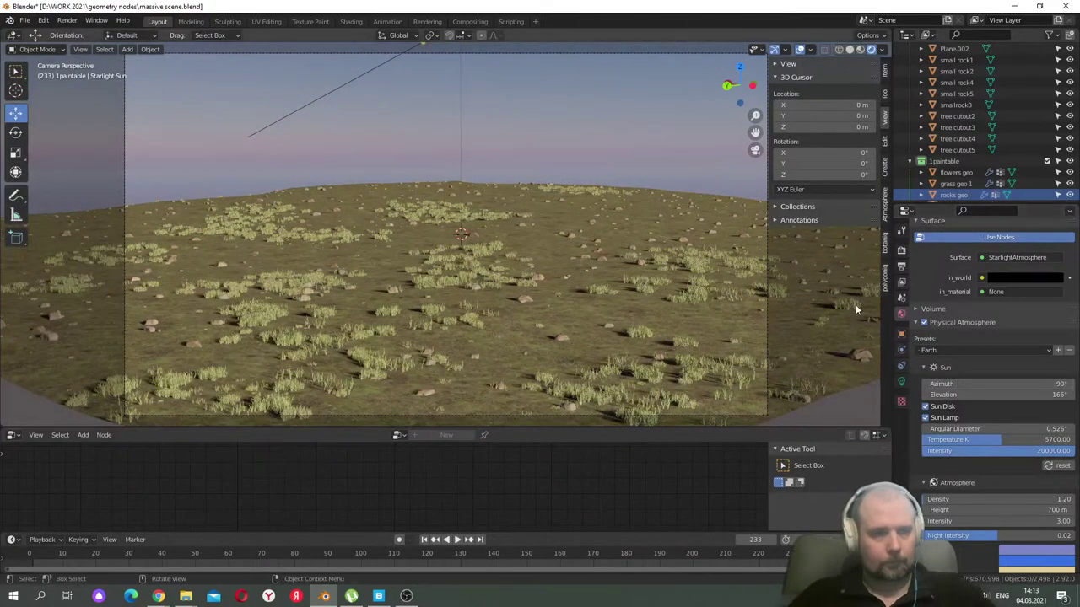
pyautogui.moveTo(996, 395)
pyautogui.mouseDown()
pyautogui.moveTo(979, 395)
pyautogui.moveTo(1025, 395)
pyautogui.moveTo(991, 394)
pyautogui.mouseUp()
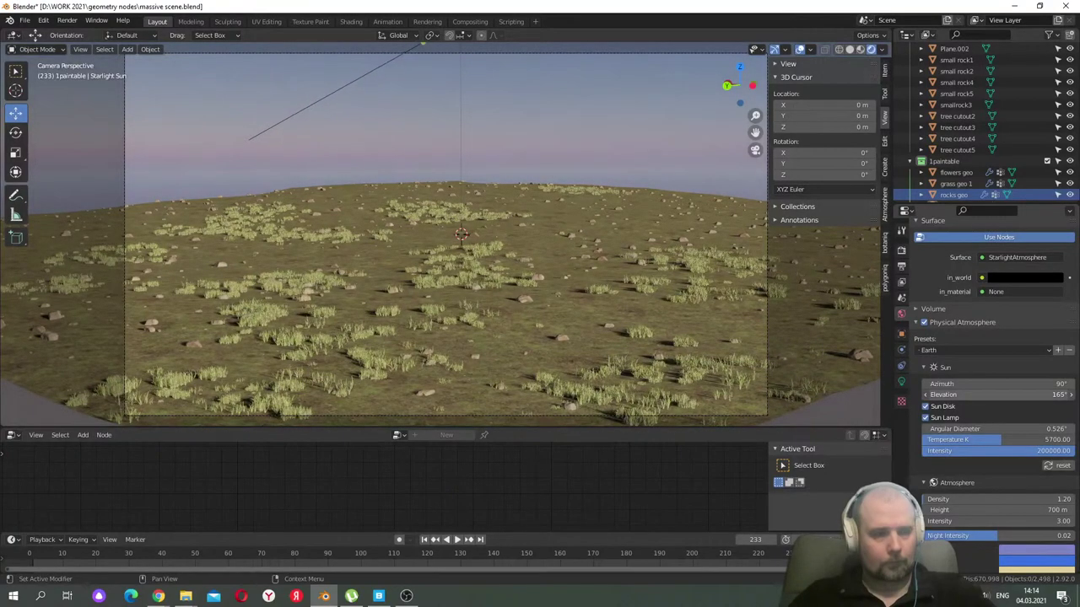
pyautogui.moveTo(1000, 451); pyautogui.dragTo(994, 451)
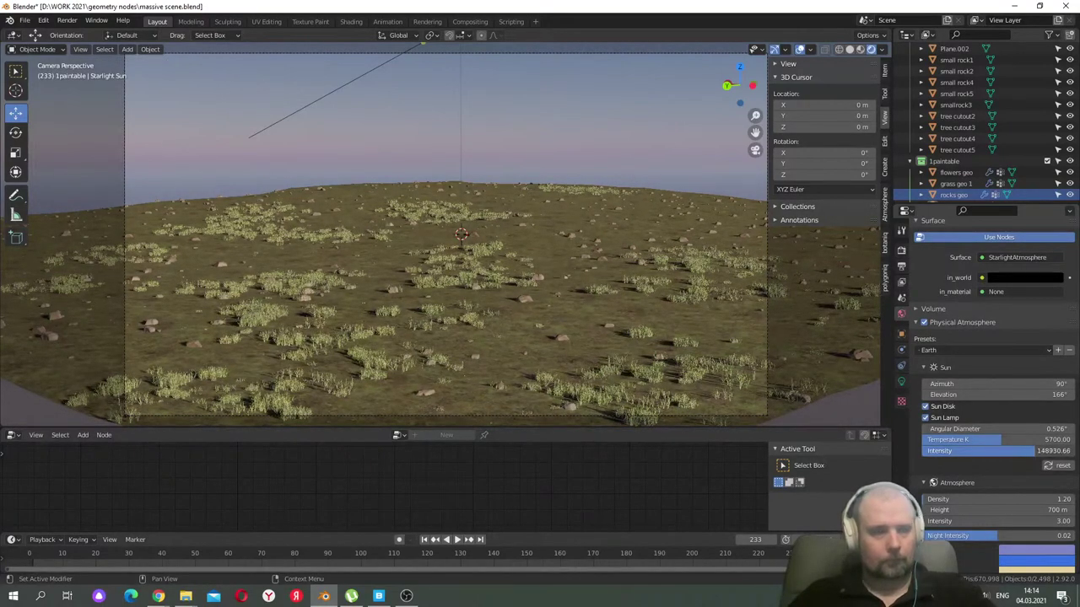
pyautogui.click(25, 19)
pyautogui.click(39, 93)
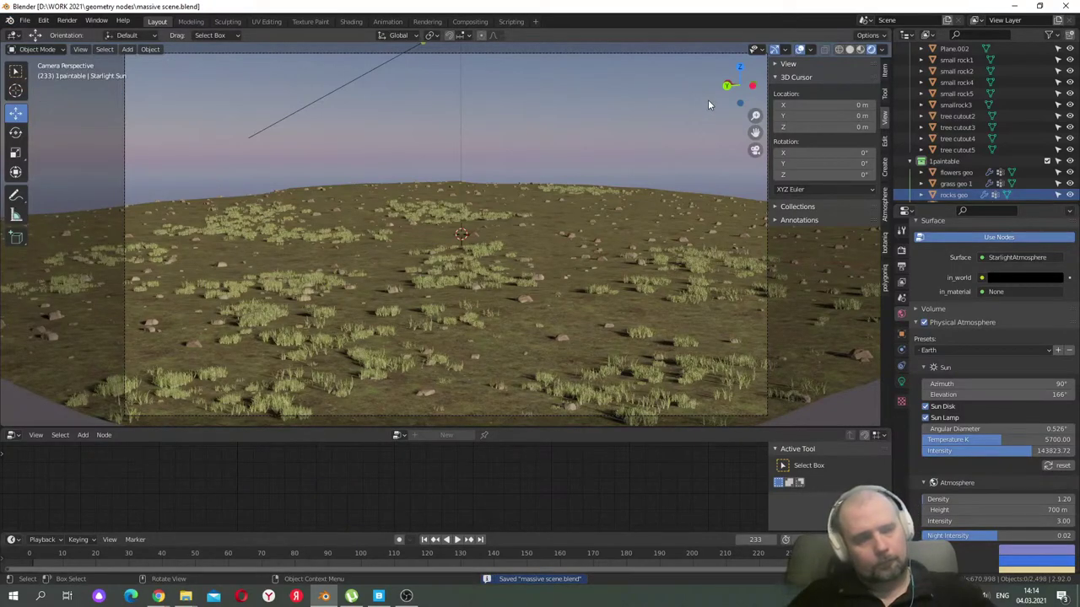
# - Duplicate the mossy rock that lies beside the source trees outside the terrain
pyautogui.click(755, 149)
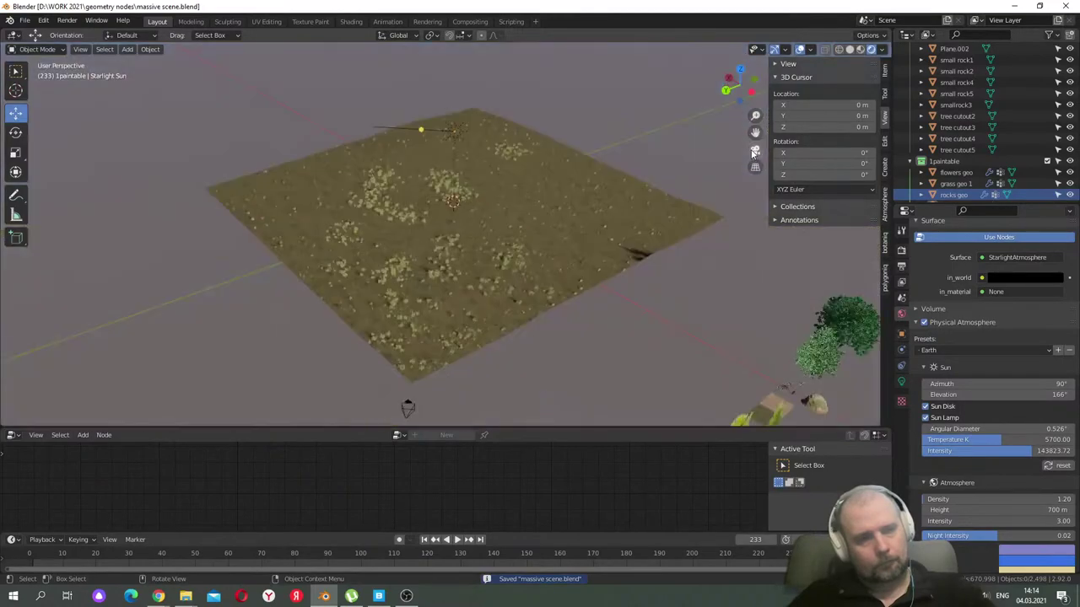
pyautogui.moveTo(644, 203); pyautogui.dragTo(691, 248, button='middle')
pyautogui.scroll(3, 691, 248)
pyautogui.keyDown('shift'); pyautogui.moveTo(637, 217); pyautogui.dragTo(489, 267, button='middle'); pyautogui.keyUp('shift')
pyautogui.scroll(2, 465, 260)
pyautogui.scroll(-3, 470, 260)
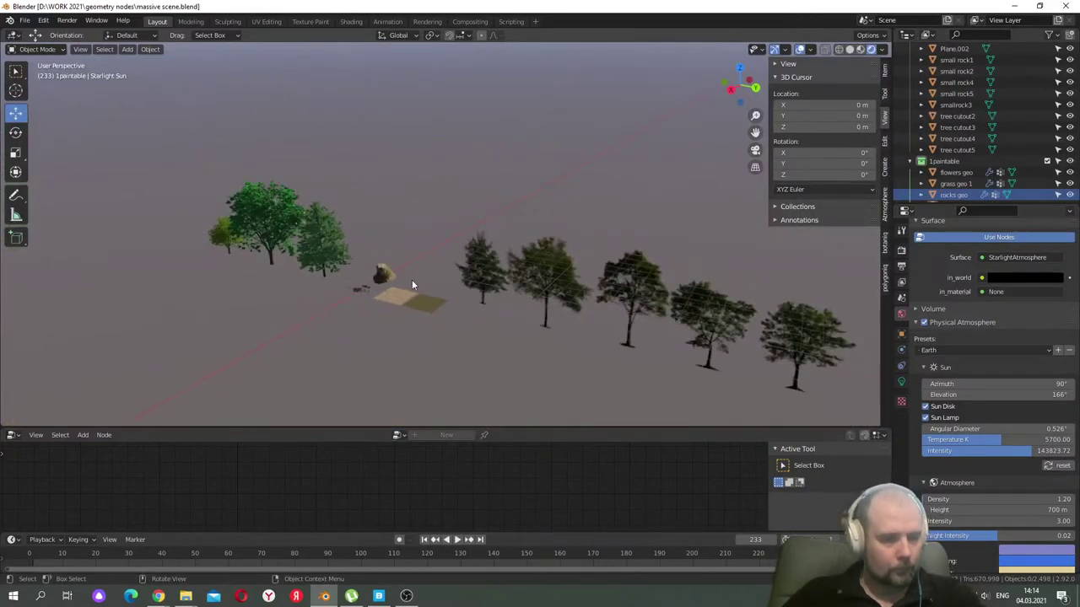
pyautogui.moveTo(412, 282); pyautogui.dragTo(451, 221, button='middle')
pyautogui.click(451, 221)
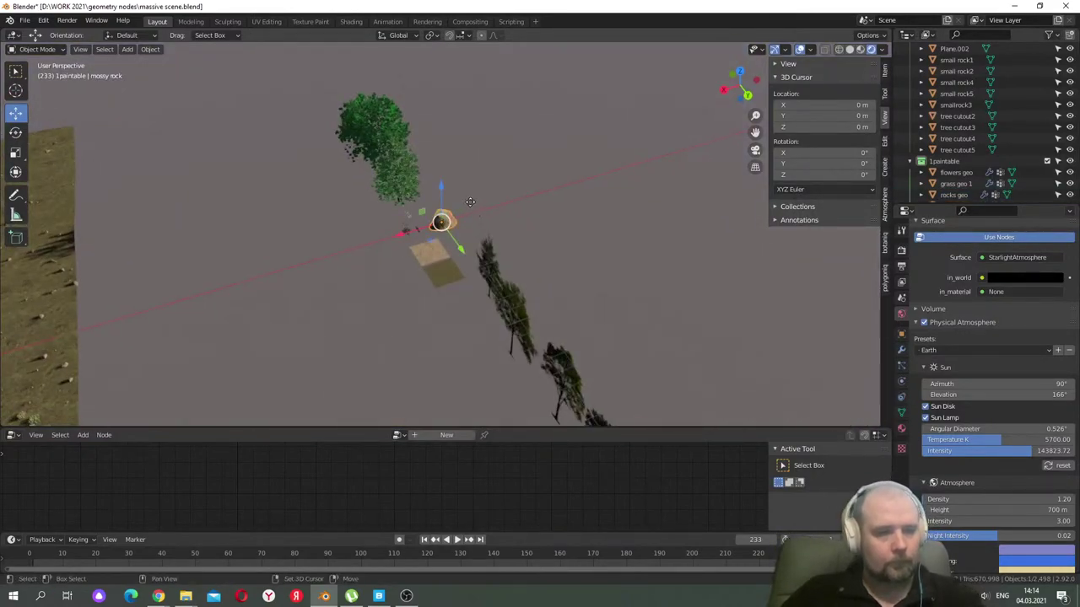
pyautogui.hotkey('shift', 'd')
pyautogui.rightClick(499, 192)
# - Move the duplicated mossy rock onto the terrain, into the middle foreground of the camera view
pyautogui.moveTo(408, 235); pyautogui.dragTo(49, 329)
pyautogui.keyDown('shift'); pyautogui.moveTo(358, 243); pyautogui.dragTo(485, 216, button='middle'); pyautogui.keyUp('shift')
pyautogui.press('KP_Decimal')
pyautogui.moveTo(460, 242); pyautogui.dragTo(162, 333)
pyautogui.click(755, 153)
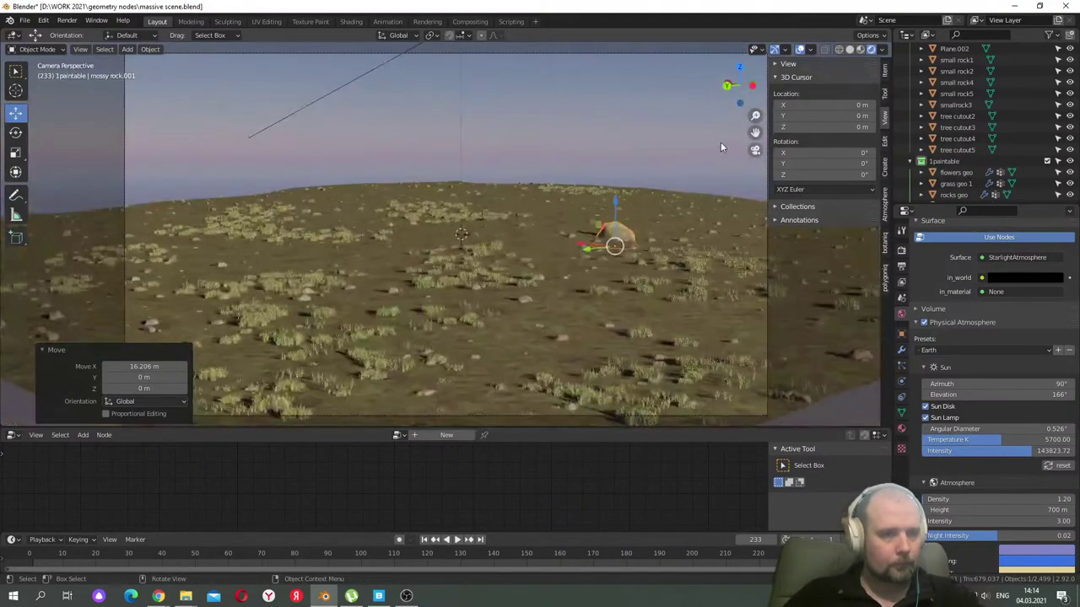
pyautogui.moveTo(616, 214); pyautogui.dragTo(244, 325)
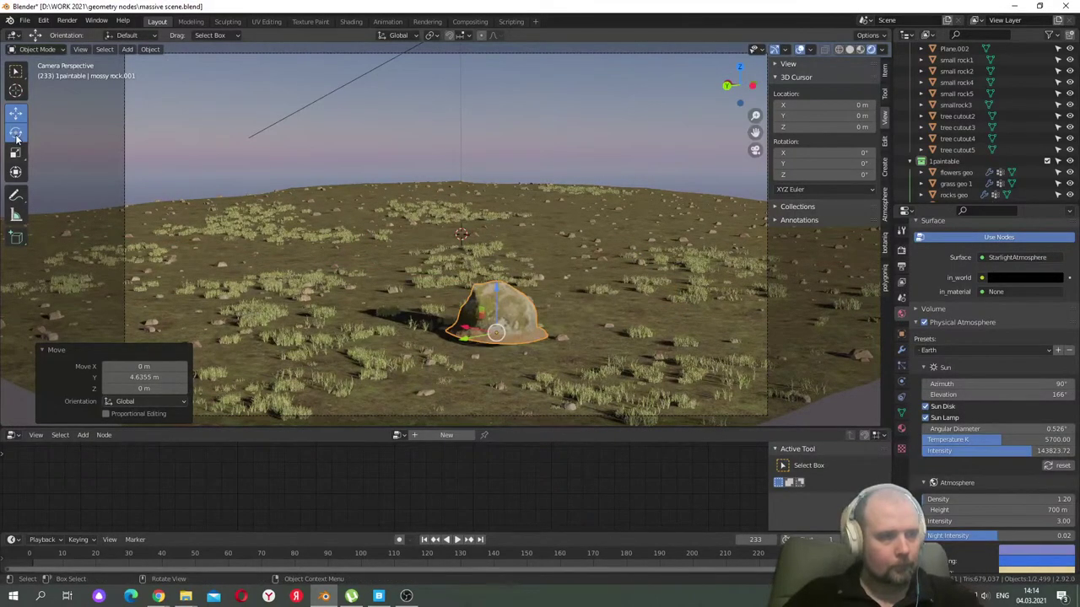
# - Rotate the mossy rock on the terrain so that it shows a different, more upright face to the camera
pyautogui.click(16, 134)
pyautogui.moveTo(495, 339); pyautogui.dragTo(426, 333)
pyautogui.moveTo(573, 249); pyautogui.dragTo(575, 272)
pyautogui.moveTo(422, 336); pyautogui.dragTo(432, 341)
# - Scale up the mossy rock and reposition it, sinking its base slightly into the ground right of the image centre
pyautogui.click(15, 153)
pyautogui.moveTo(525, 337); pyautogui.dragTo(545, 339)
pyautogui.click(15, 112)
pyautogui.moveTo(499, 293); pyautogui.dragTo(498, 307)
pyautogui.moveTo(474, 343); pyautogui.dragTo(530, 354)
pyautogui.click(613, 159)
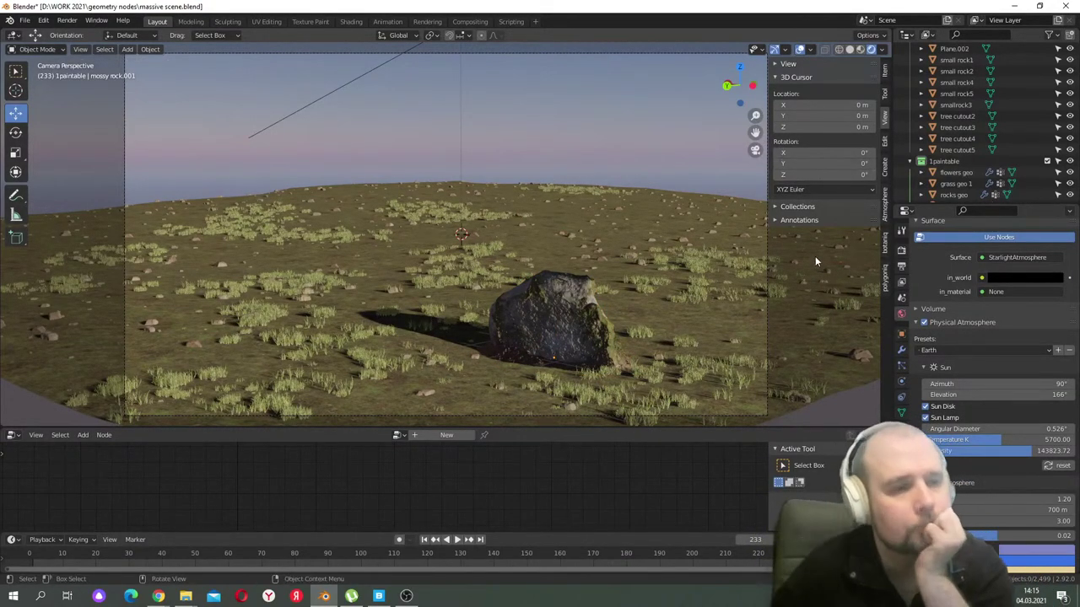
# - Enable Ambient Occlusion in the Eevee render settings with a distance of 3.52 m
pyautogui.click(901, 250)
pyautogui.click(923, 324)
pyautogui.click(912, 324)
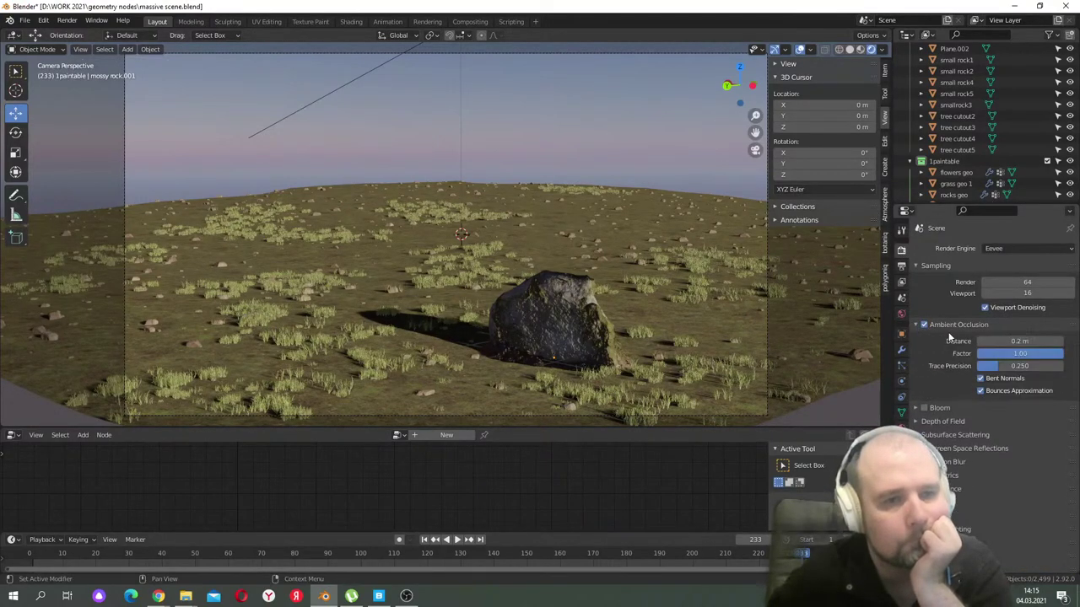
pyautogui.moveTo(1019, 341); pyautogui.dragTo(1038, 341)
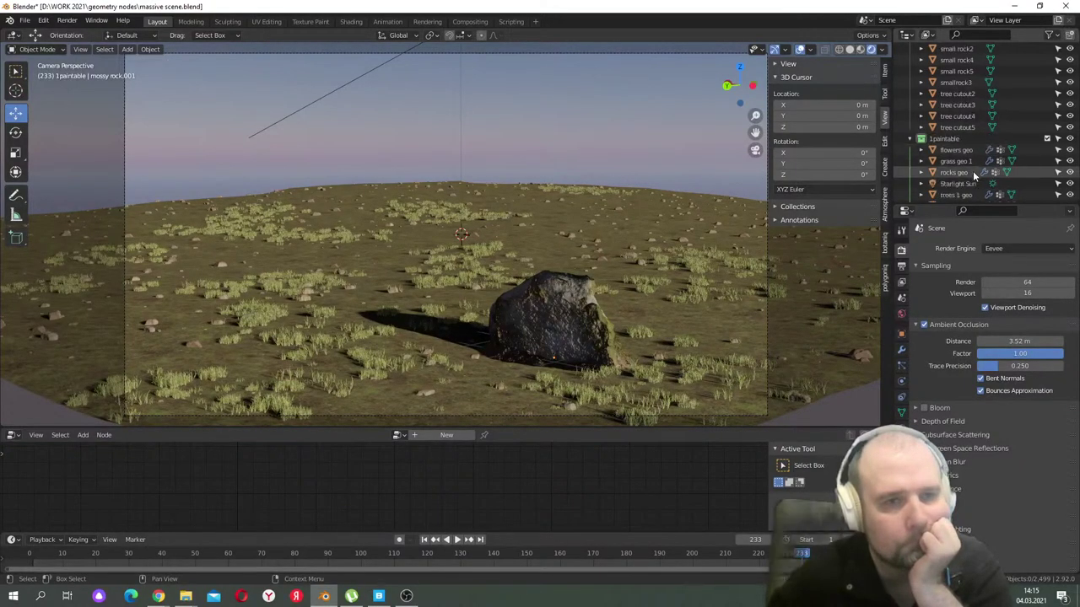
# - Put grass geo 1 into Weight Paint mode and show the area around the mossy rock in Material Preview shading
pyautogui.scroll(-3, 972, 170)
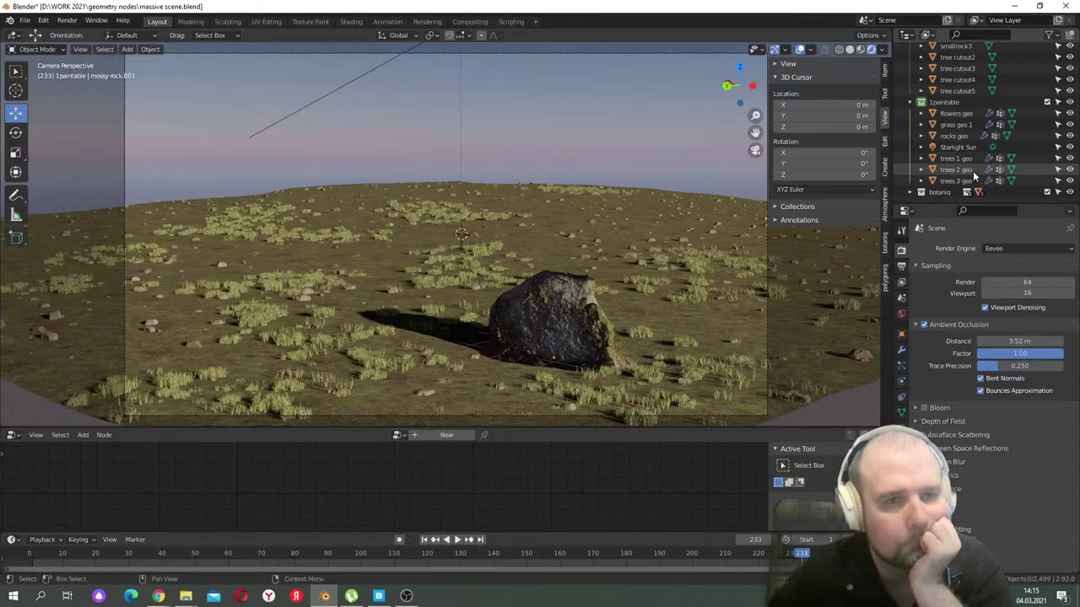
pyautogui.click(960, 124)
pyautogui.click(38, 49)
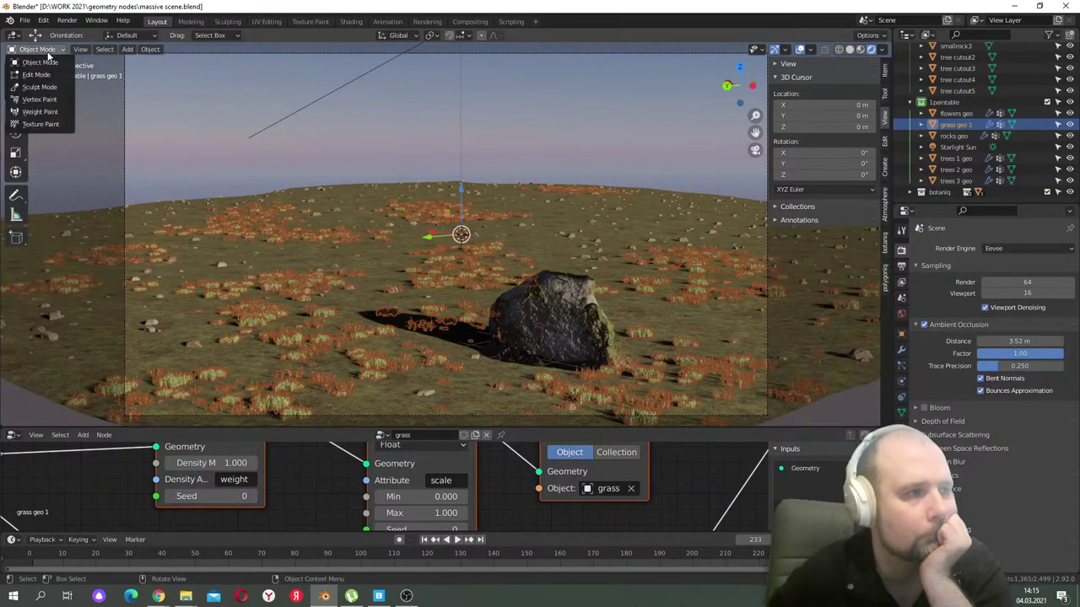
pyautogui.click(33, 111)
pyautogui.moveTo(754, 150); pyautogui.dragTo(513, 243, button='middle')
pyautogui.keyDown('shift'); pyautogui.moveTo(692, 344); pyautogui.dragTo(460, 242, button='middle'); pyautogui.keyUp('shift')
pyautogui.scroll(3, 508, 232)
pyautogui.keyDown('shift'); pyautogui.moveTo(389, 240); pyautogui.dragTo(467, 230, button='middle'); pyautogui.keyUp('shift')
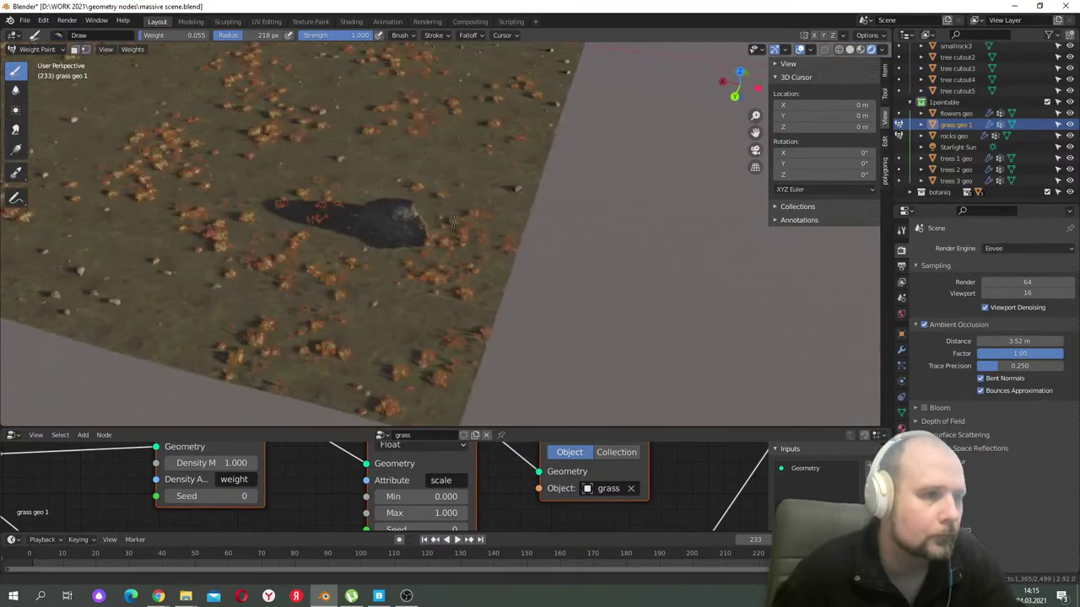
pyautogui.scroll(3, 467, 229)
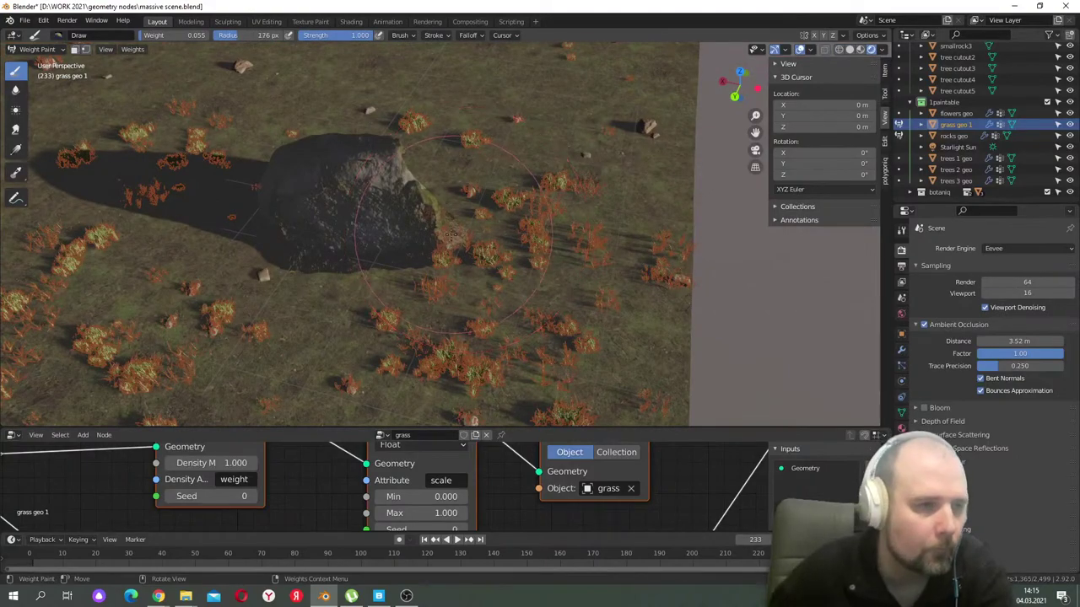
pyautogui.click(860, 49)
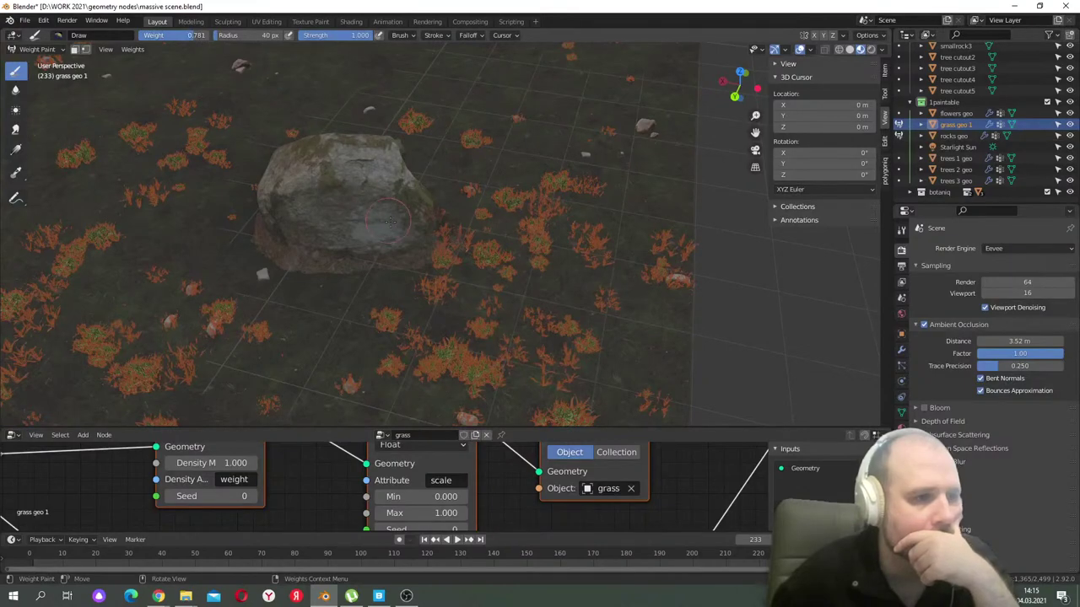
# - Paint extra grass around the base of the mossy rock with weight 0.781 and a 40 px brush, and return to Object Mode
pyautogui.moveTo(306, 300); pyautogui.dragTo(264, 284)
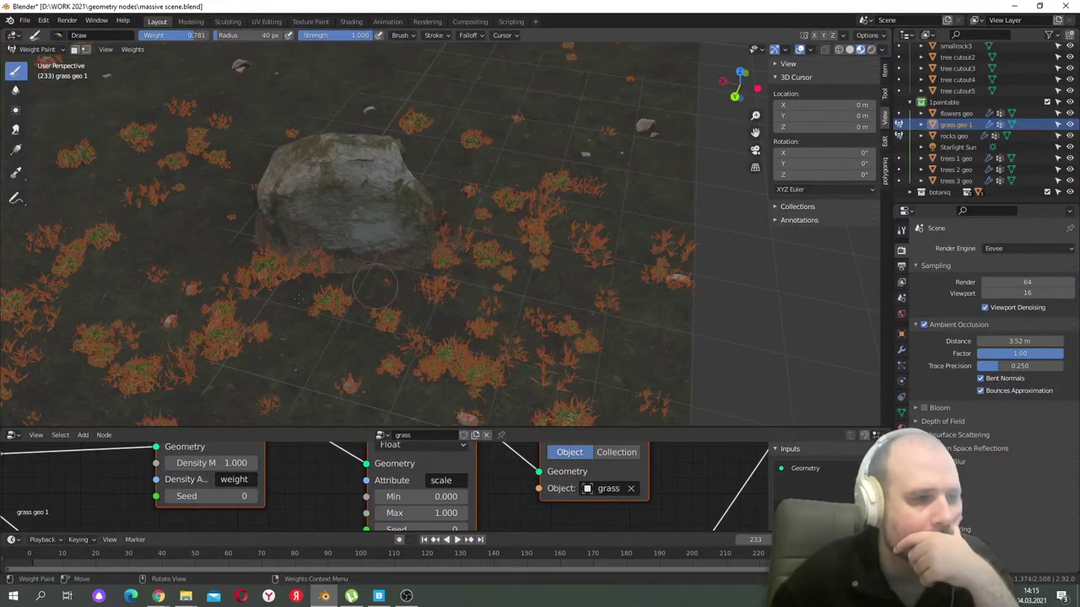
pyautogui.moveTo(392, 283); pyautogui.dragTo(415, 293)
pyautogui.moveTo(289, 230); pyautogui.dragTo(306, 216, button='middle')
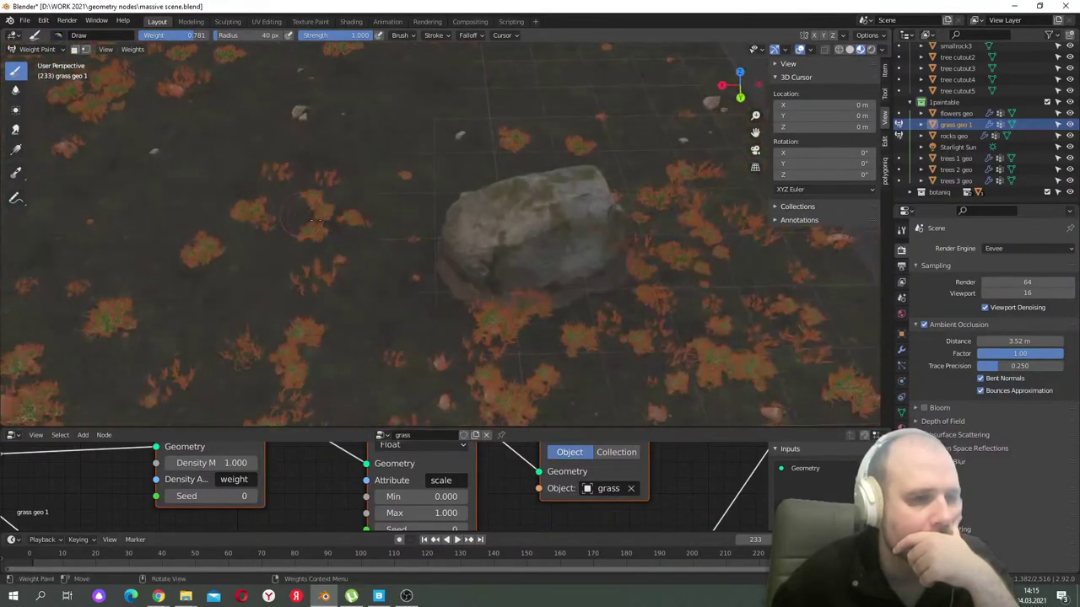
pyautogui.moveTo(446, 306); pyautogui.dragTo(451, 322)
pyautogui.moveTo(503, 255); pyautogui.dragTo(143, 157, button='middle')
pyautogui.moveTo(241, 278)
pyautogui.mouseDown()
pyautogui.moveTo(202, 181)
pyautogui.moveTo(127, 146)
pyautogui.mouseUp()
pyautogui.moveTo(208, 313); pyautogui.dragTo(259, 280, button='middle')
pyautogui.click(755, 151)
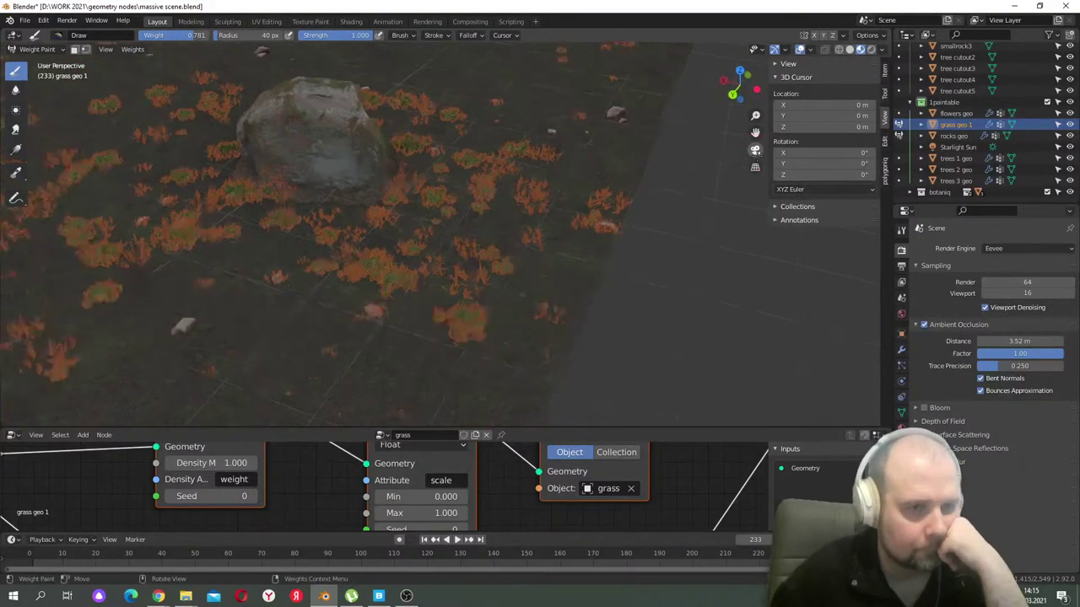
pyautogui.click(755, 149)
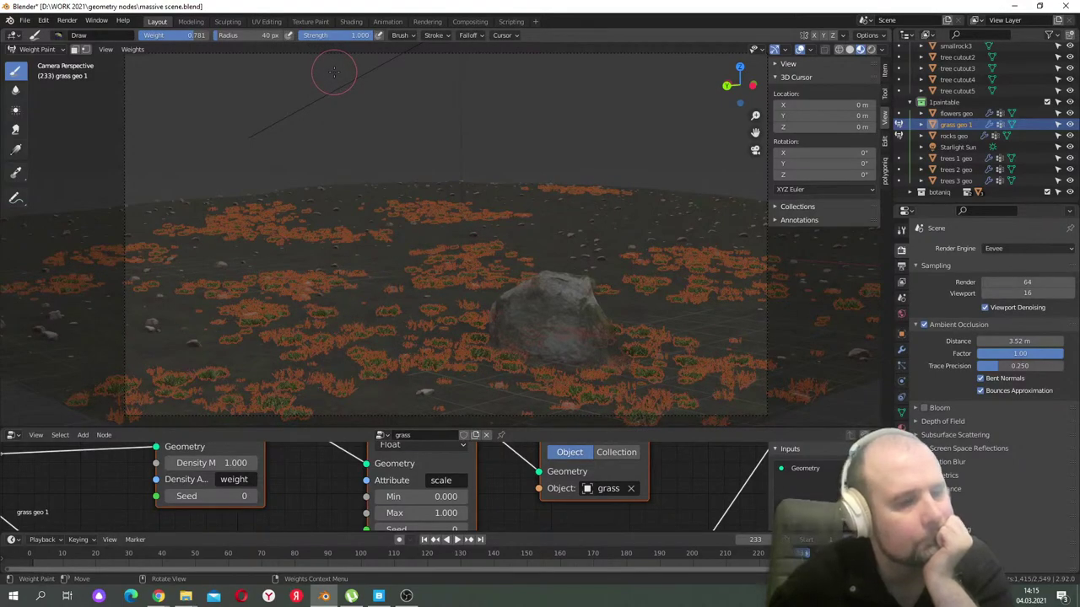
pyautogui.click(56, 49)
pyautogui.click(42, 61)
pyautogui.click(560, 143)
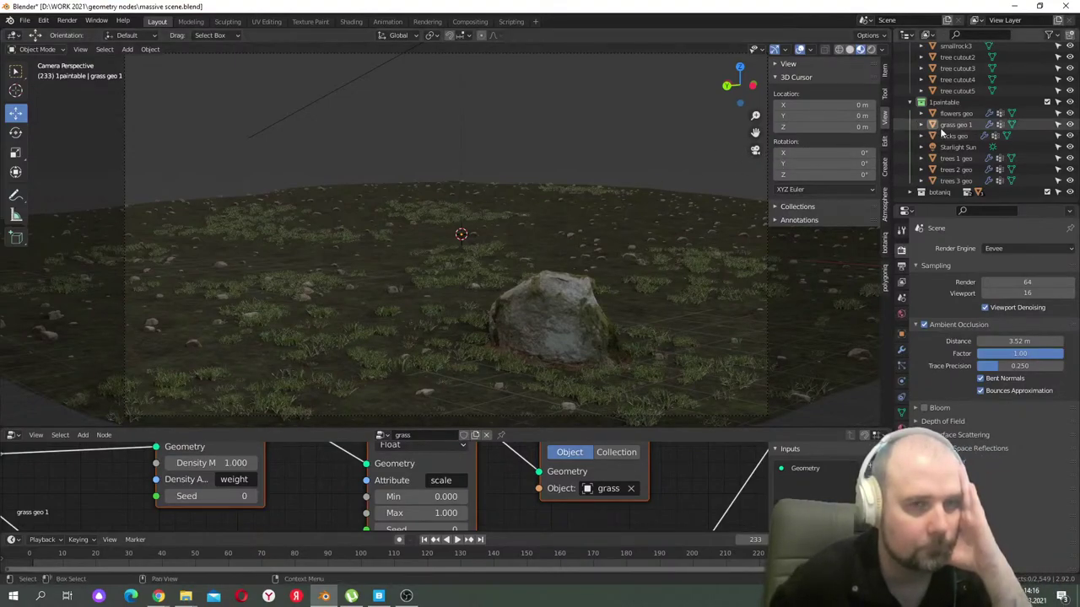
# - Weight-paint conifers from trees 1 geo on both sides of the camera view, using weight 0.234 and a 40 px brush
pyautogui.click(956, 159)
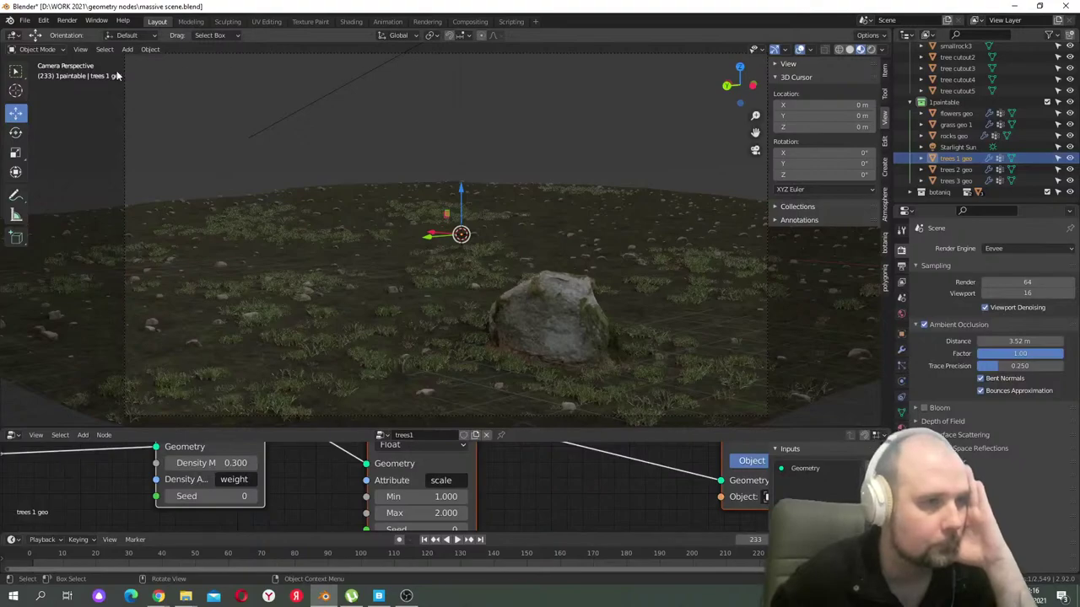
pyautogui.click(55, 50)
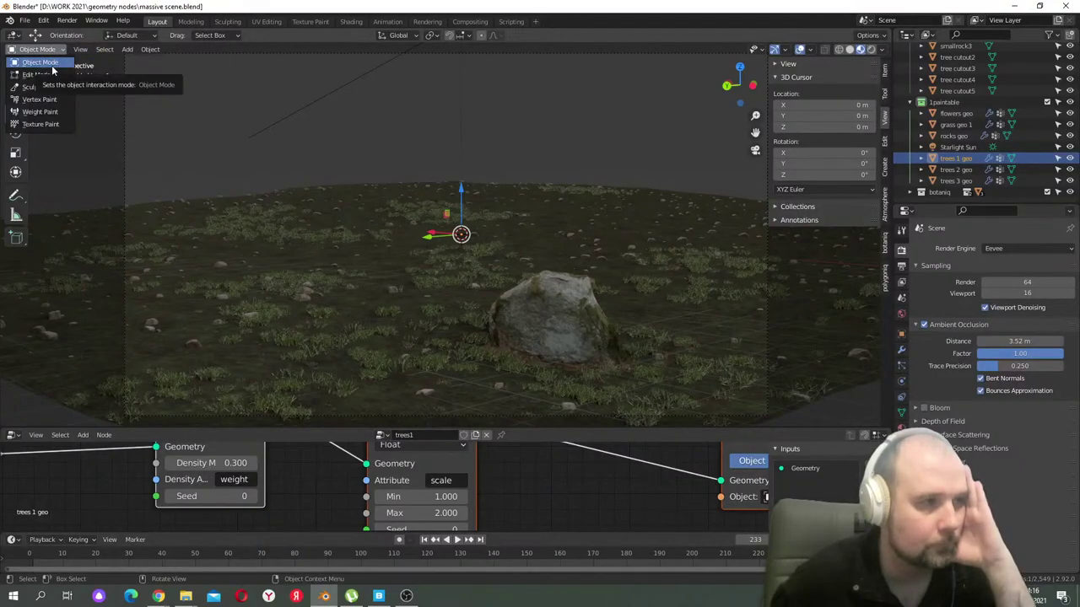
pyautogui.click(40, 112)
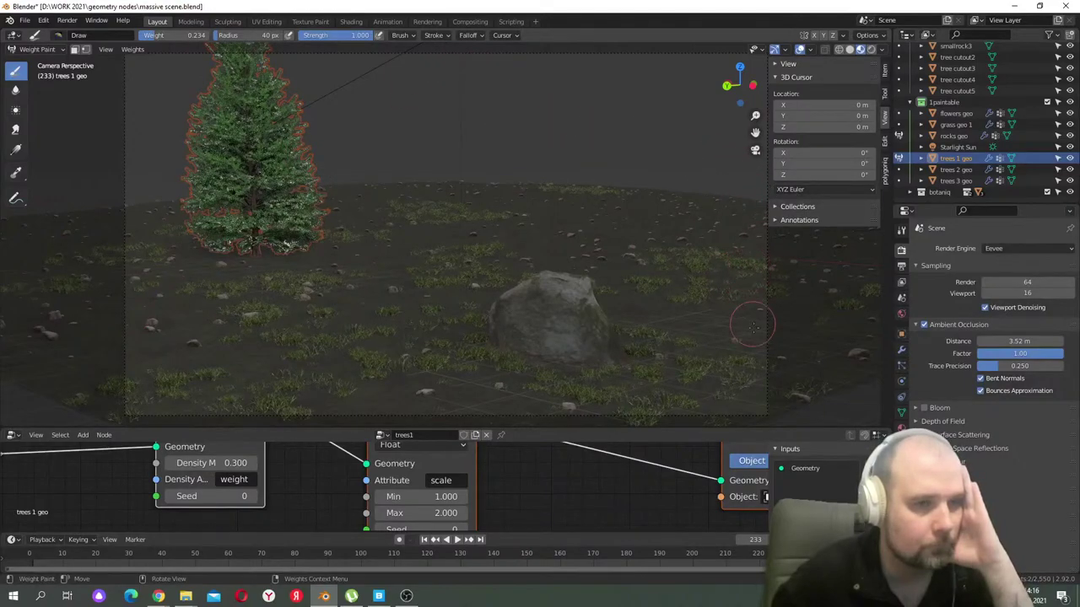
pyautogui.moveTo(728, 219); pyautogui.dragTo(695, 213)
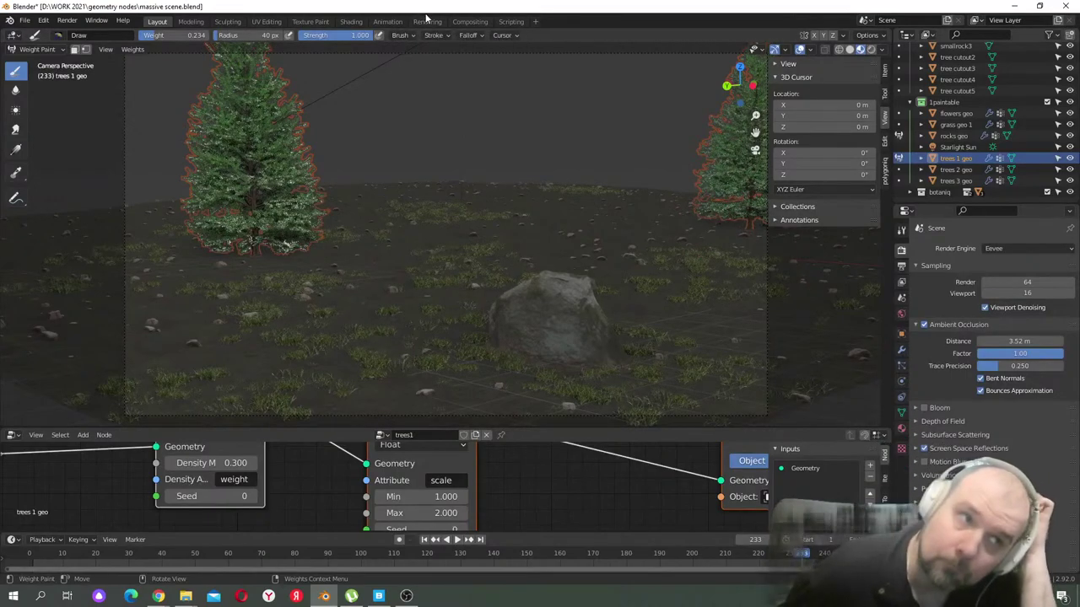
pyautogui.click(52, 49)
pyautogui.click(39, 63)
# - Weight-paint broadleaf trees from trees 2 geo at the far left foreground and right background, using weight 0.234 and a 40 px brush
pyautogui.click(956, 169)
pyautogui.click(42, 50)
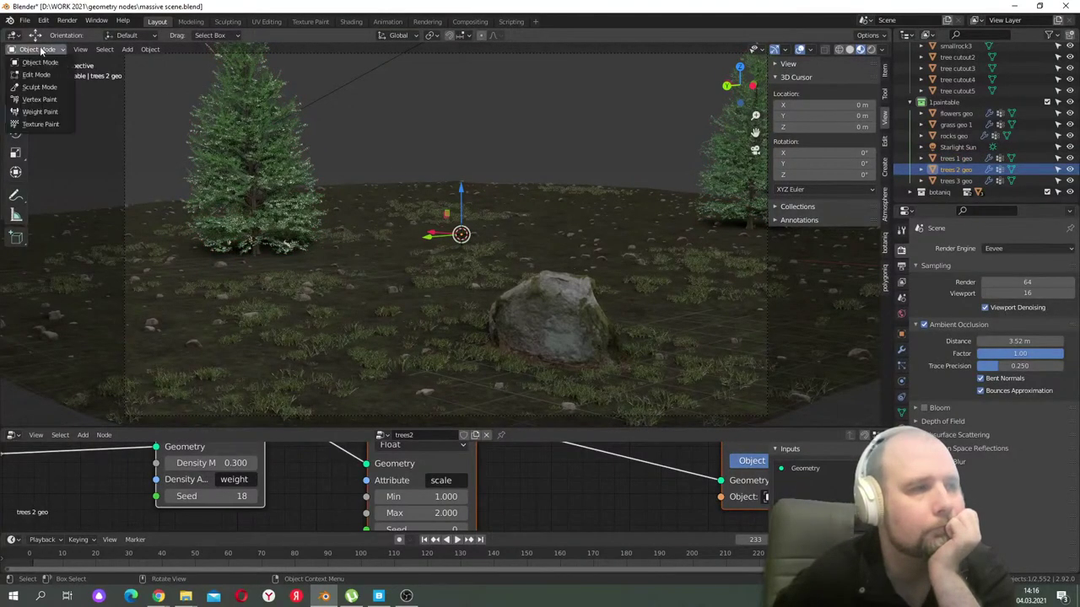
pyautogui.click(45, 112)
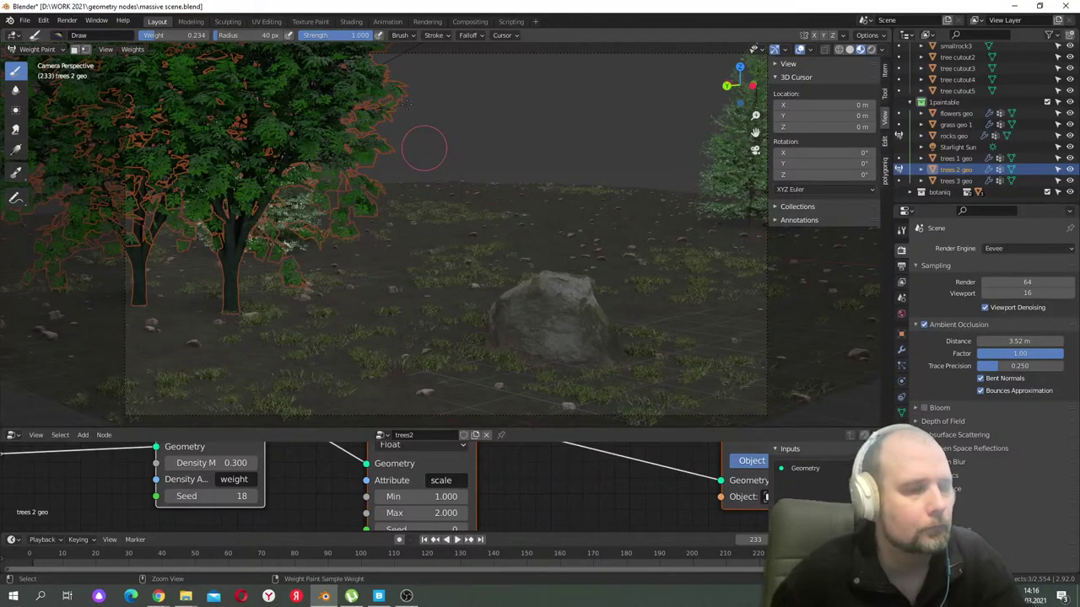
pyautogui.hotkey('ctrl', 'z')
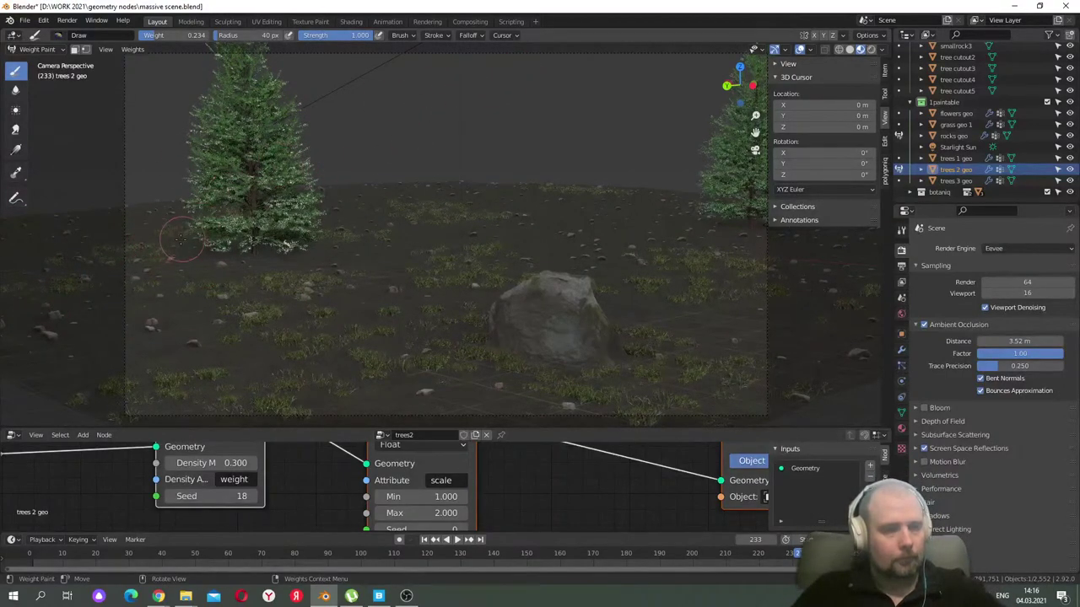
pyautogui.moveTo(145, 250); pyautogui.dragTo(29, 353)
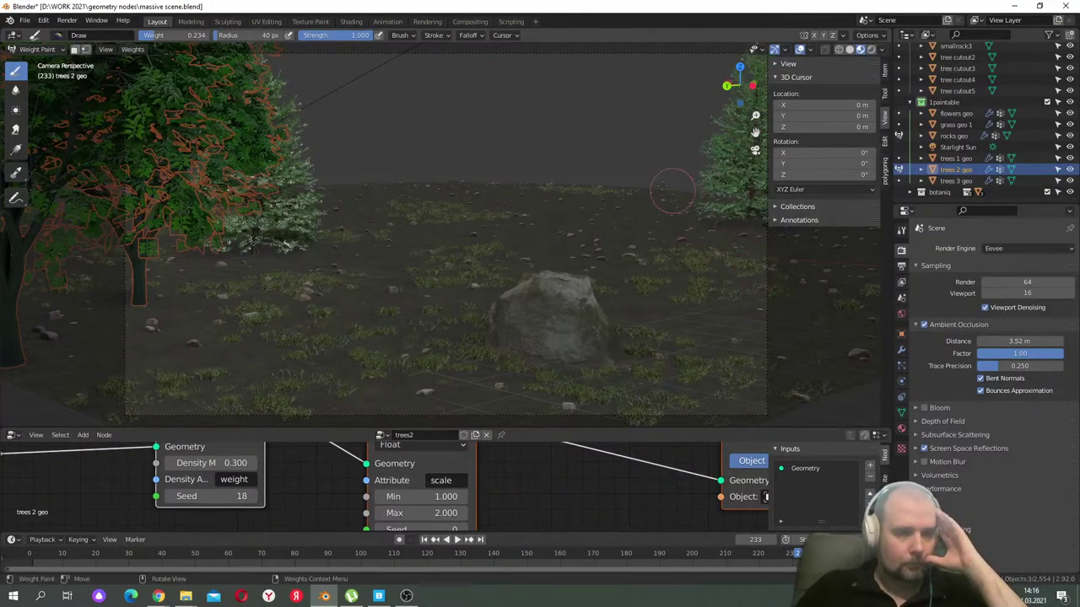
pyautogui.moveTo(634, 194); pyautogui.dragTo(720, 220)
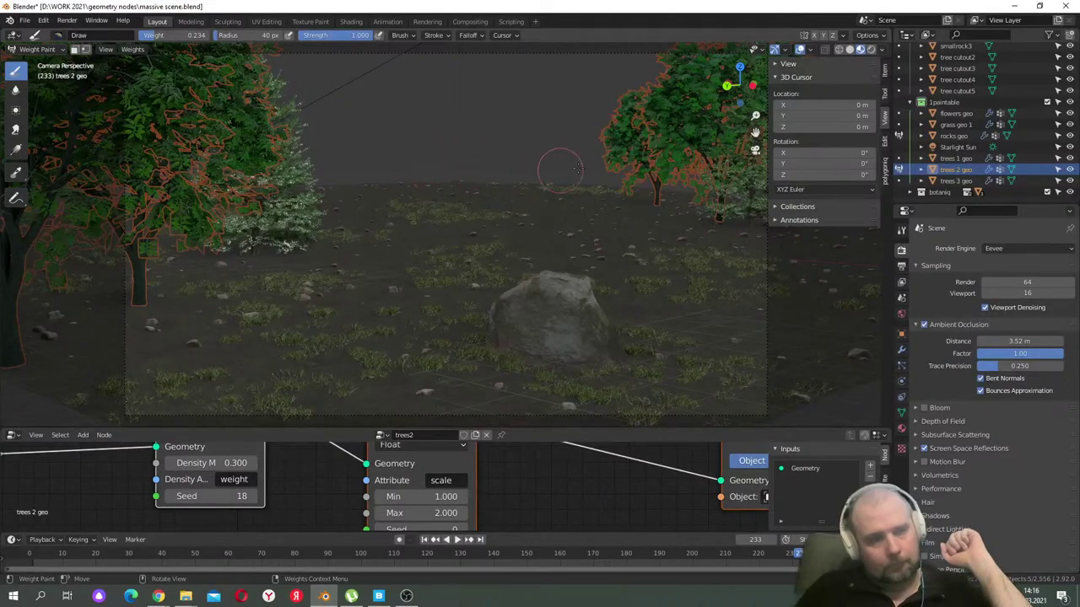
pyautogui.click(38, 49)
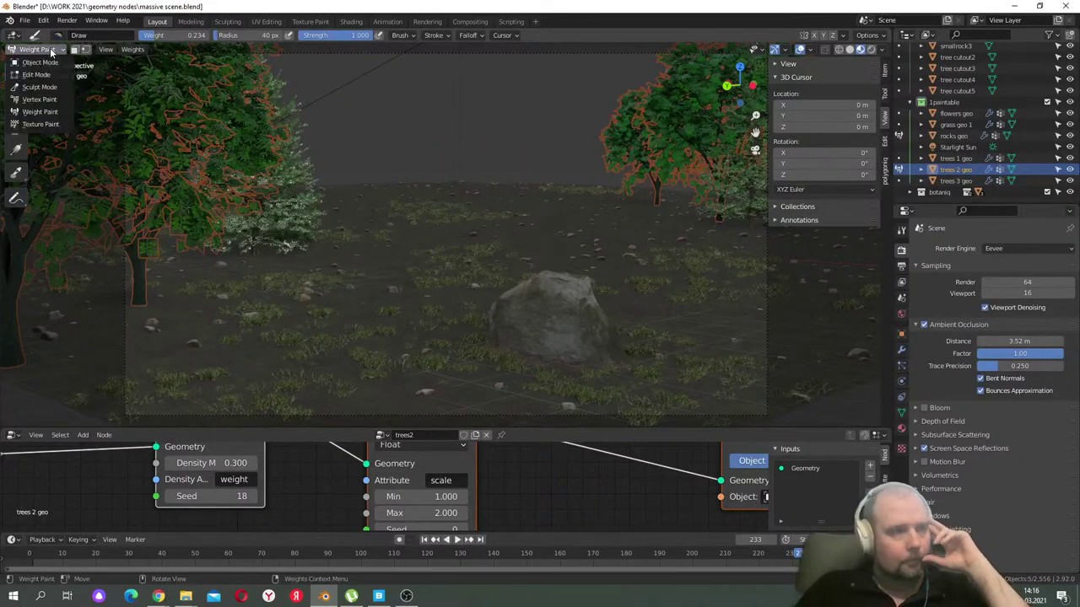
pyautogui.click(39, 62)
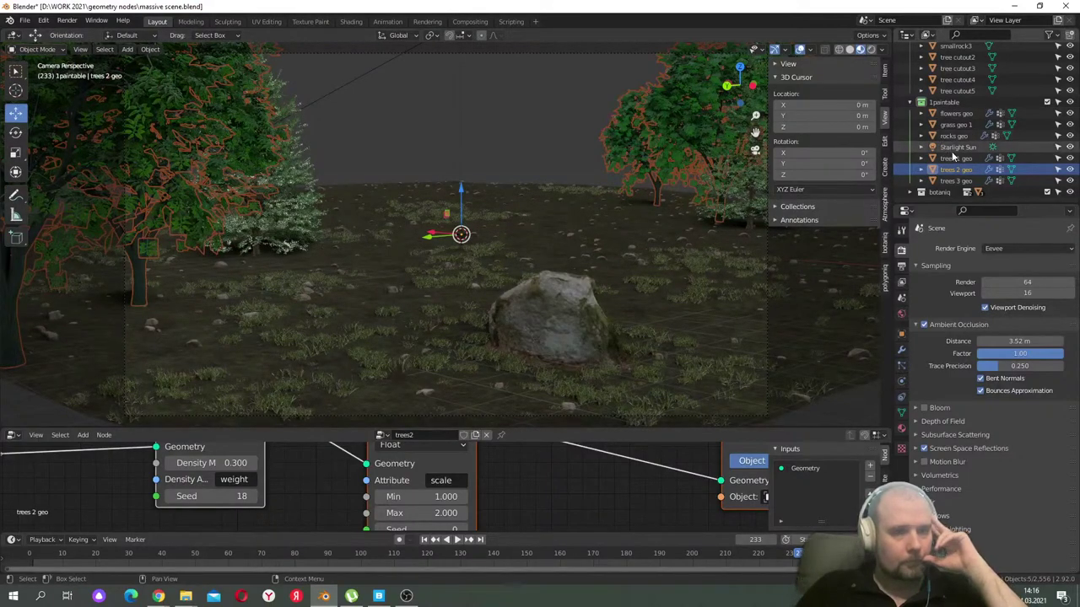
# - Weight-paint trees from trees 3 geo in the left background and right midground, using weight 0.234 and a 40 px brush
pyautogui.click(956, 180)
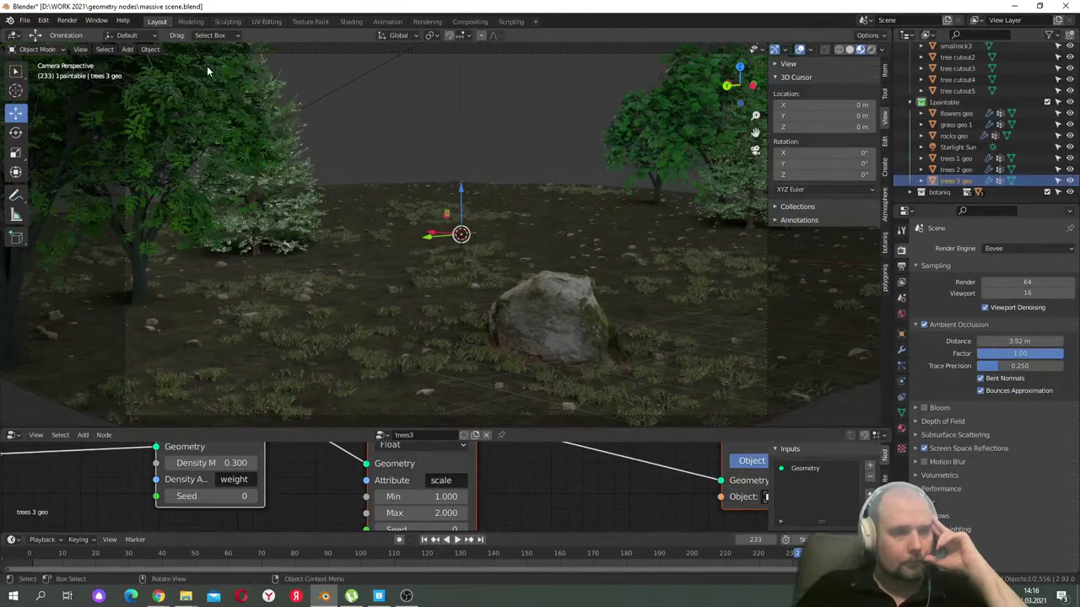
pyautogui.click(42, 49)
pyautogui.click(51, 112)
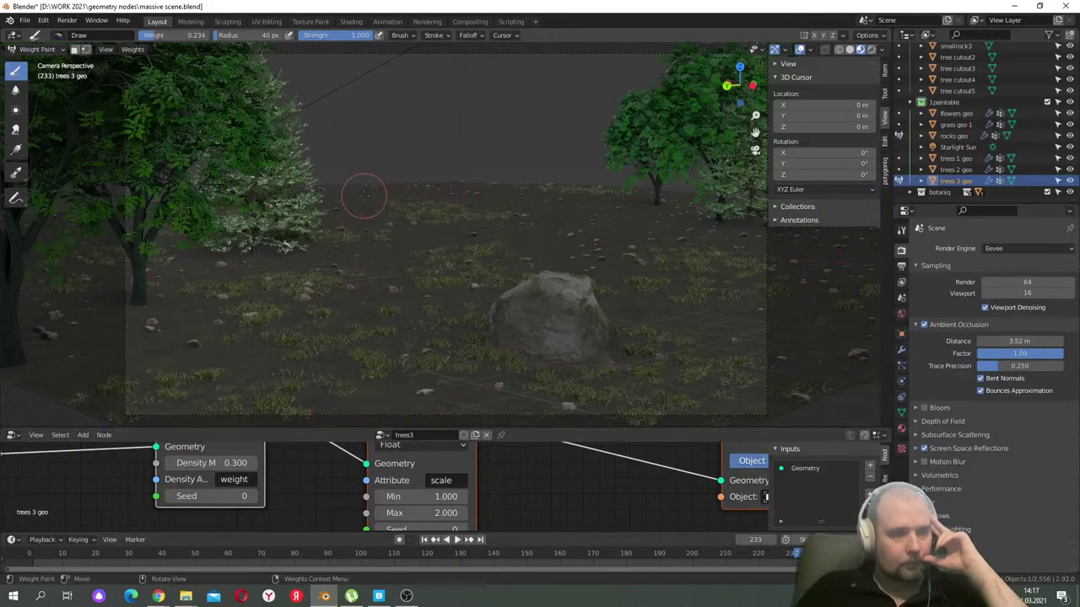
pyautogui.moveTo(341, 198); pyautogui.dragTo(377, 202)
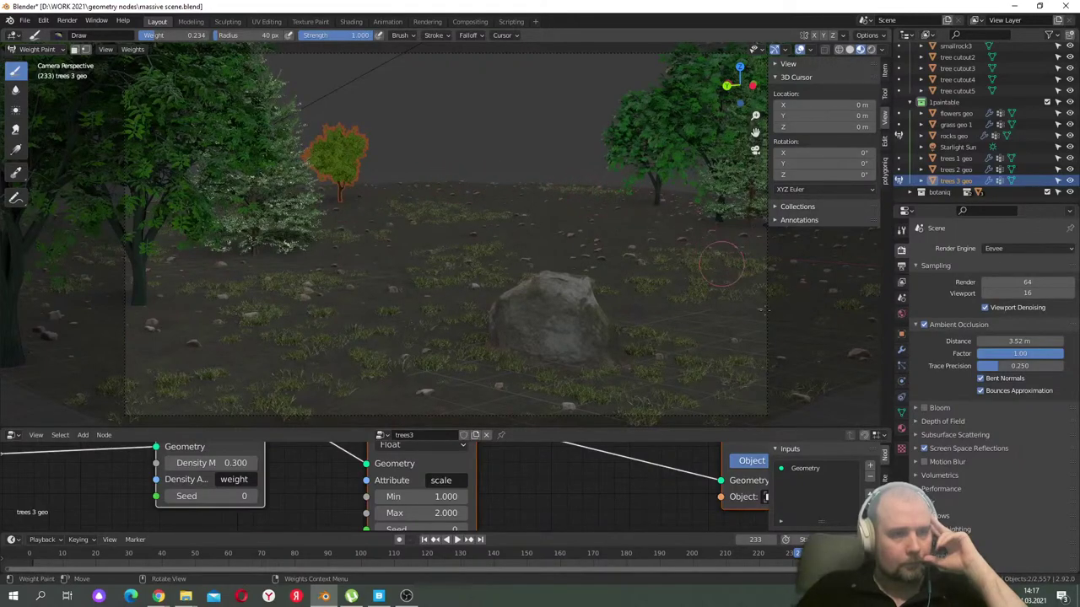
pyautogui.moveTo(700, 279)
pyautogui.mouseDown()
pyautogui.moveTo(646, 253)
pyautogui.moveTo(700, 240)
pyautogui.mouseUp()
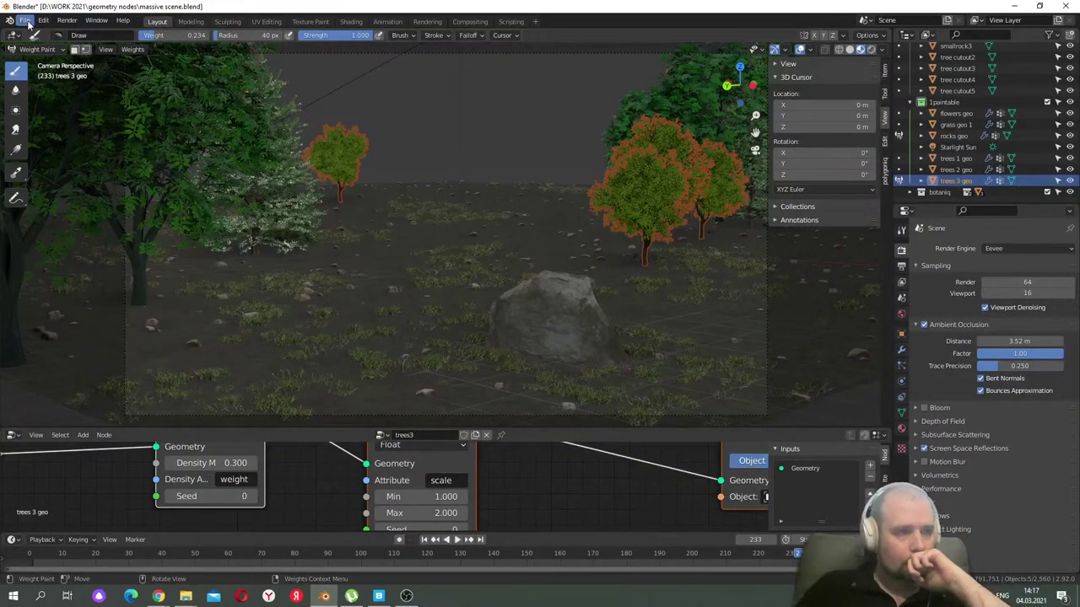
# - Save the scene file, render the current frame from the camera, and close the render window
pyautogui.click(26, 20)
pyautogui.click(37, 93)
pyautogui.click(67, 20)
pyautogui.click(84, 35)
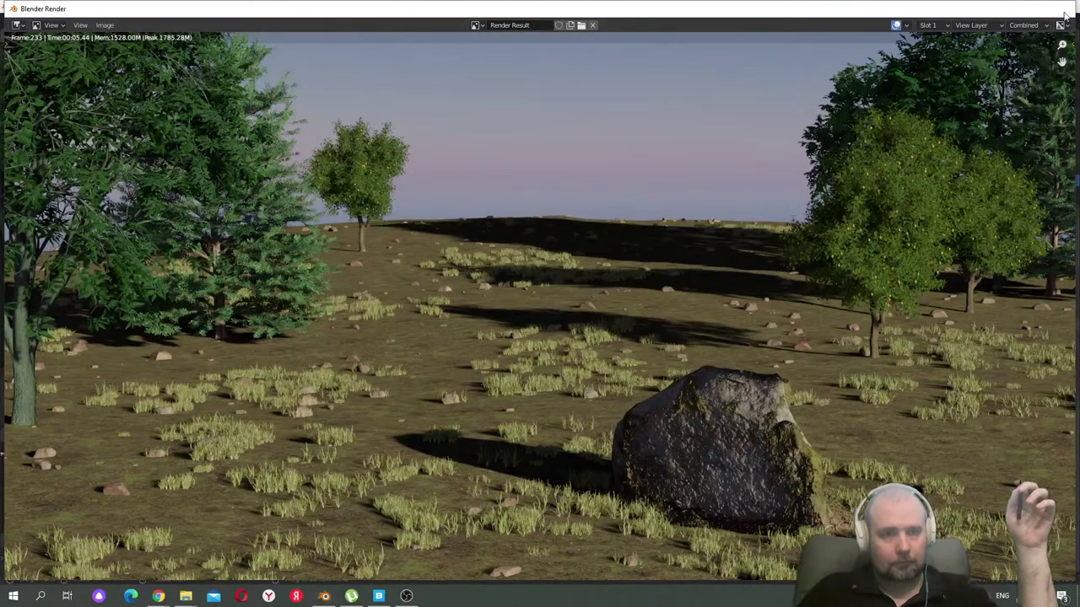
pyautogui.click(1062, 8)
# - Show the scene in Rendered shading and set the Physical Atmosphere sun to azimuth 97.1°, elevation 119° and angular diameter 1.38°
pyautogui.click(872, 49)
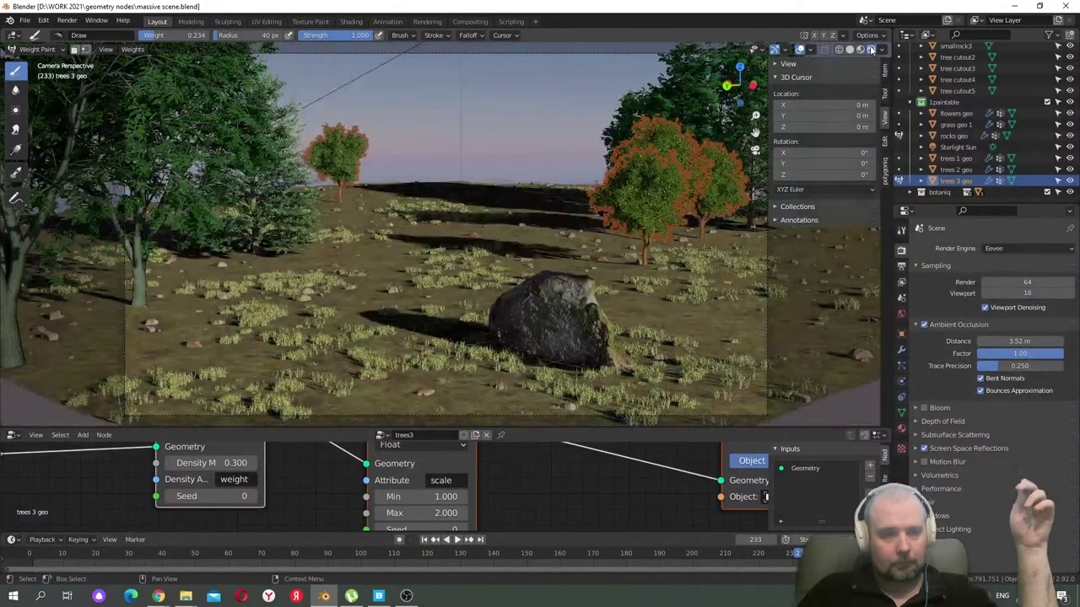
pyautogui.click(900, 314)
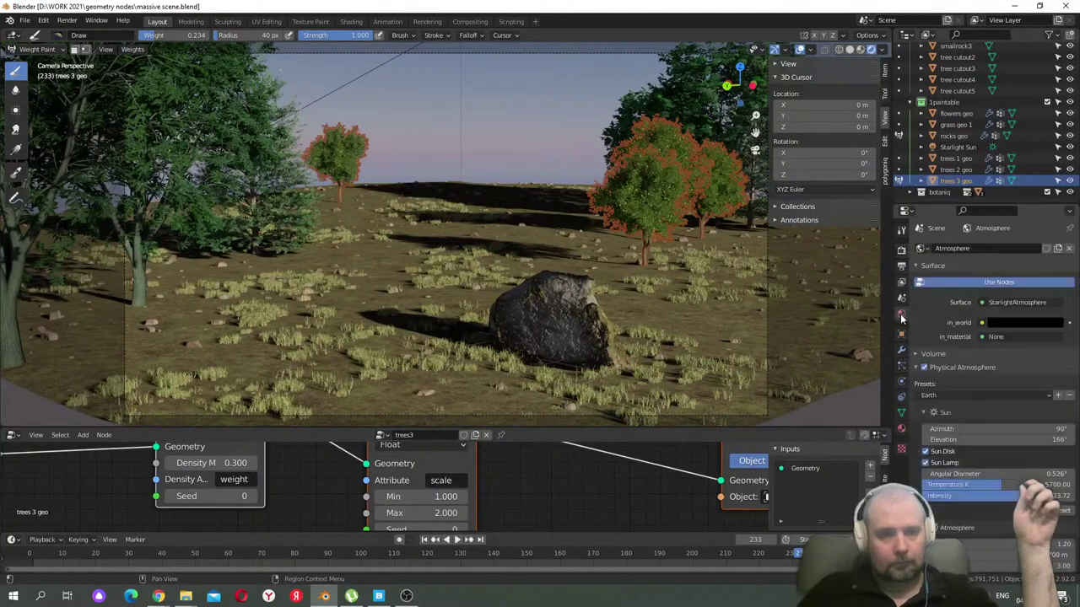
pyautogui.moveTo(996, 439); pyautogui.dragTo(939, 439)
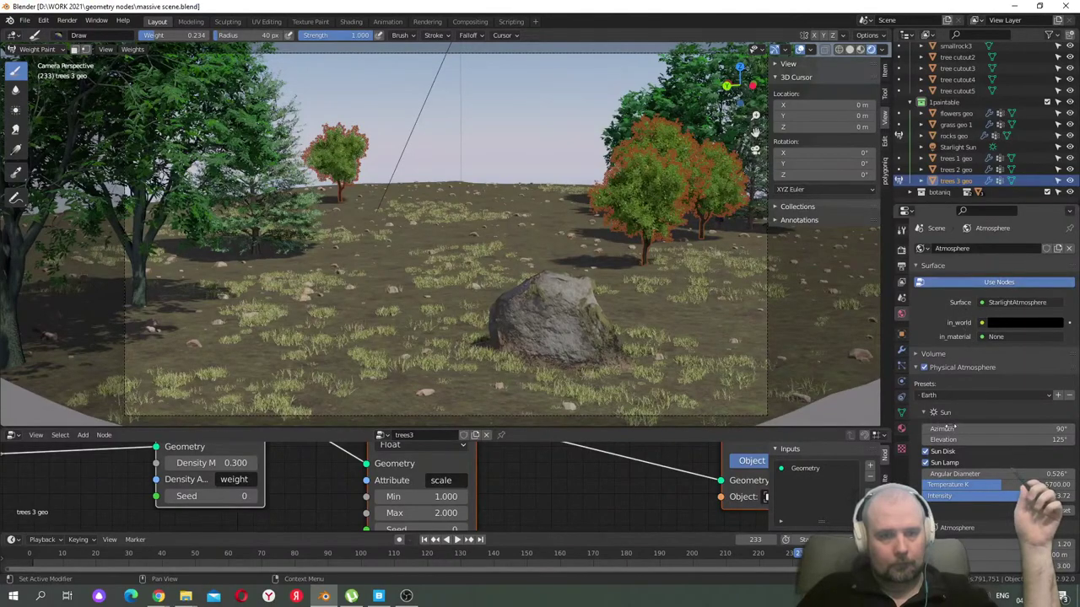
pyautogui.moveTo(961, 474); pyautogui.dragTo(972, 428)
# - Set the atmosphere density to 34.05 and its height to 864 m
pyautogui.scroll(-3, 993, 494)
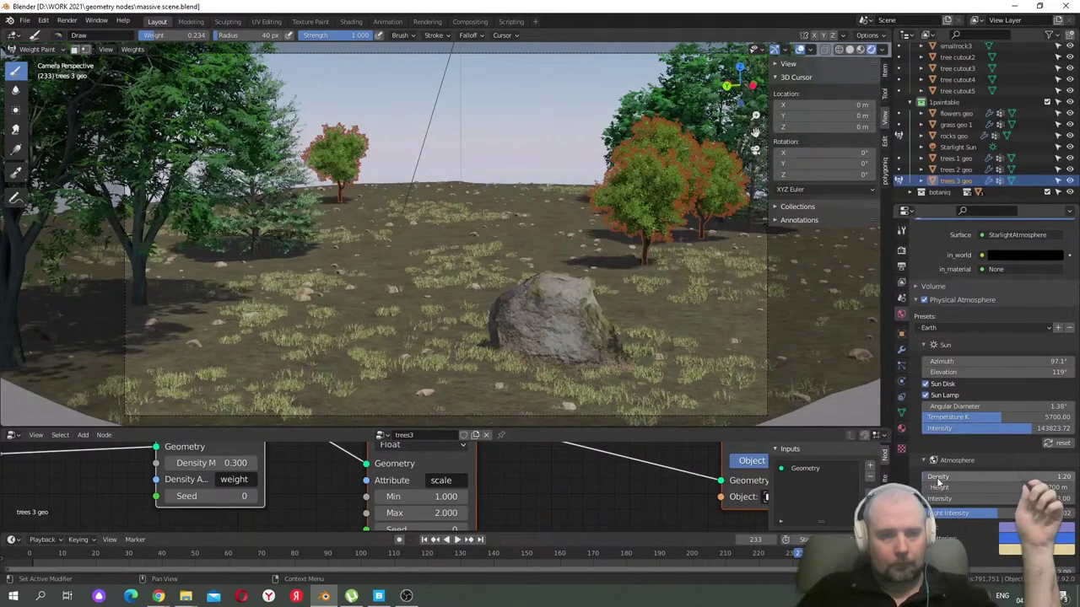
pyautogui.moveTo(962, 476)
pyautogui.mouseDown()
pyautogui.moveTo(952, 477)
pyautogui.moveTo(972, 487)
pyautogui.mouseUp()
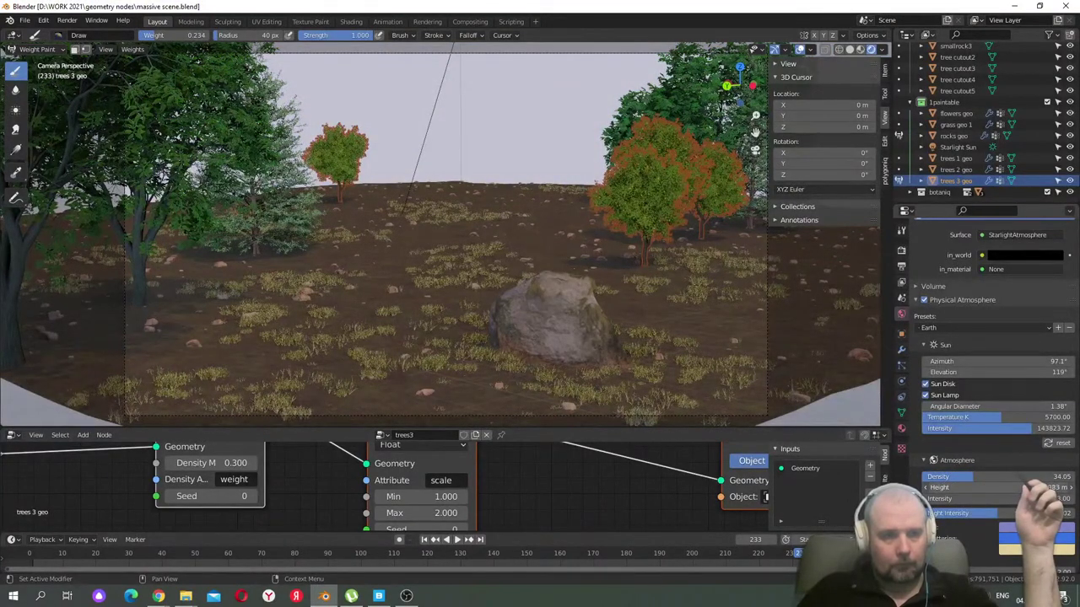
pyautogui.scroll(-3, 993, 478)
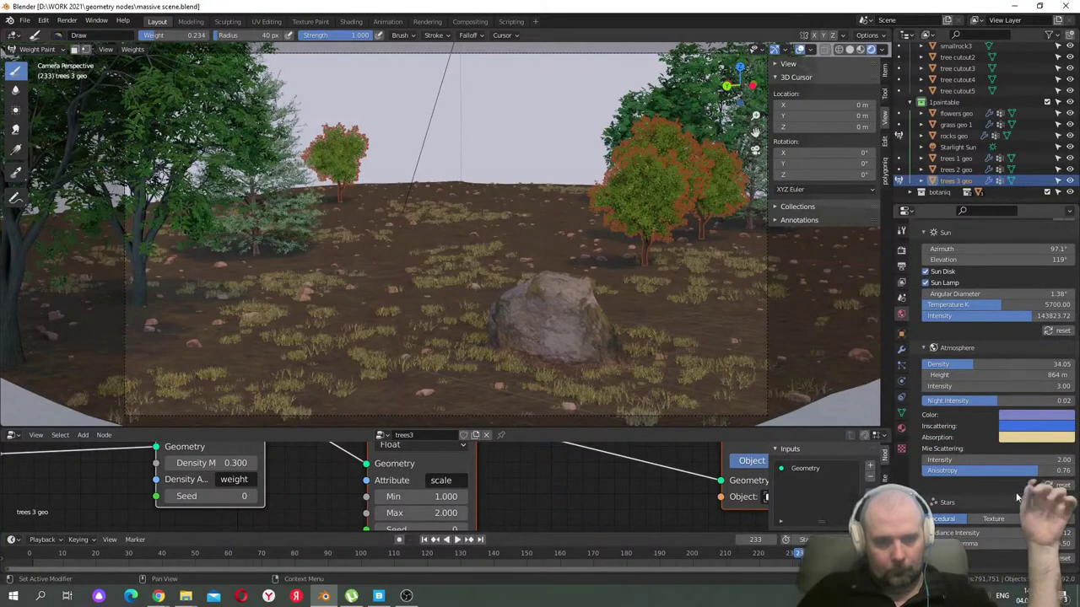
# - Adjust the distance scalar, falloff and sun radiance gamma in the Artistic Controls, and set the stars' radiance intensity to 0.17
pyautogui.scroll(-3, 983, 520)
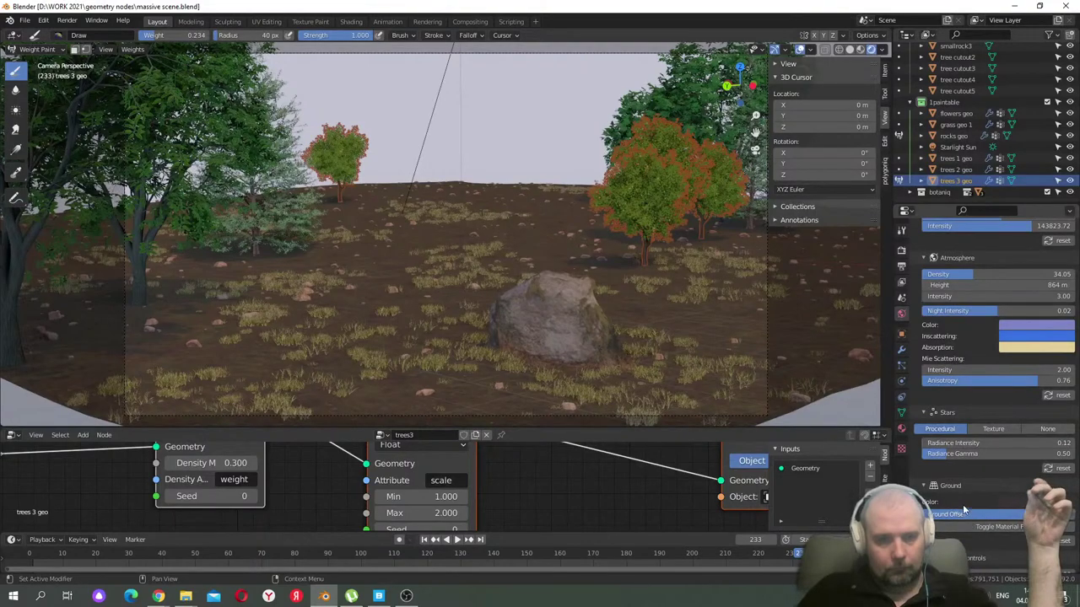
pyautogui.scroll(-2, 989, 501)
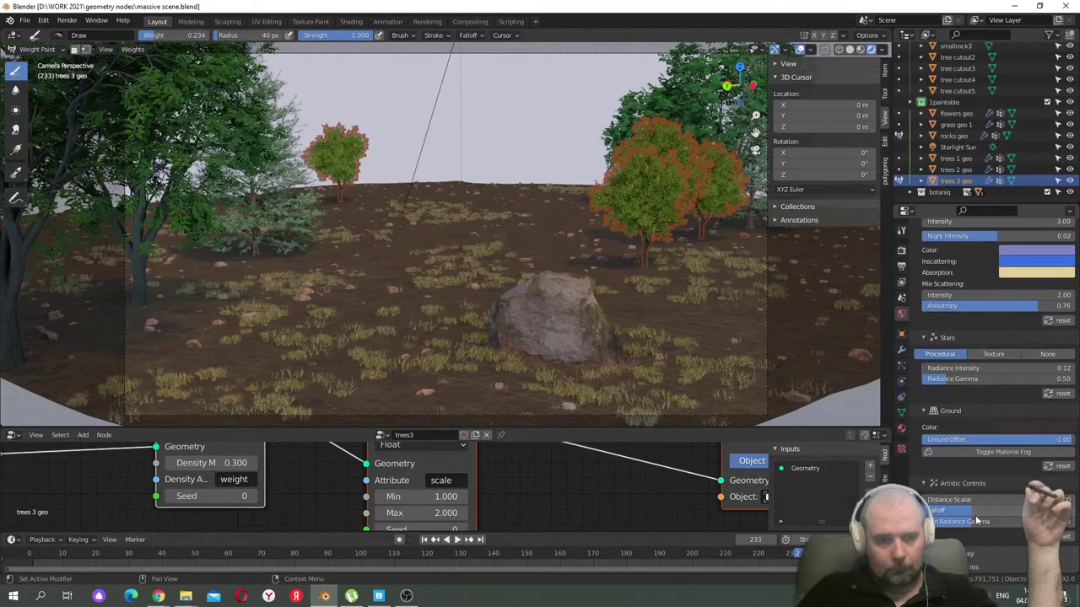
pyautogui.moveTo(989, 500); pyautogui.dragTo(983, 524)
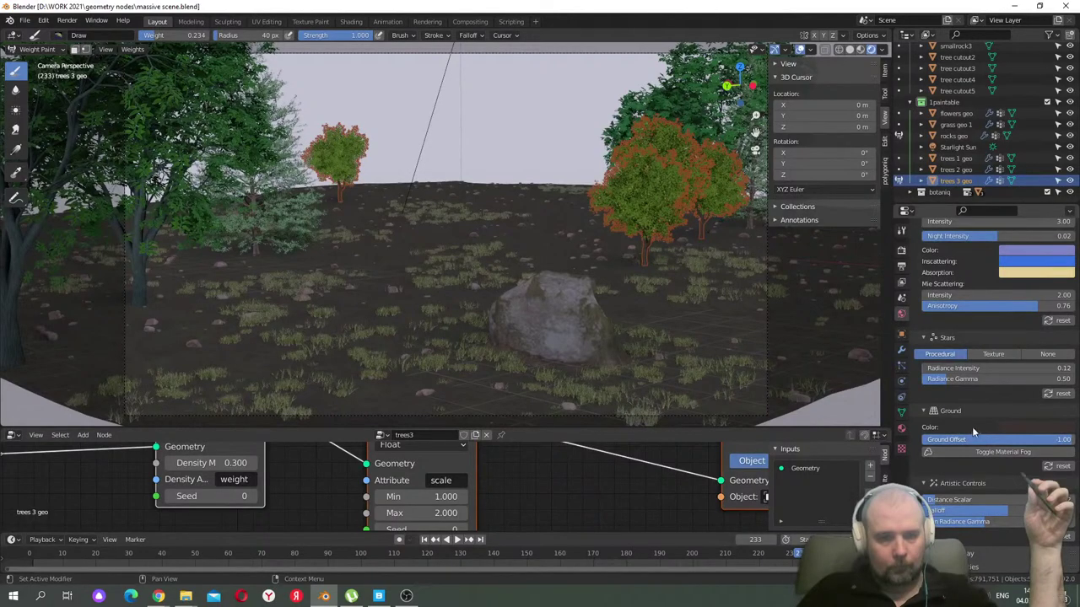
pyautogui.scroll(1, 975, 433)
pyautogui.moveTo(929, 390); pyautogui.dragTo(941, 389)
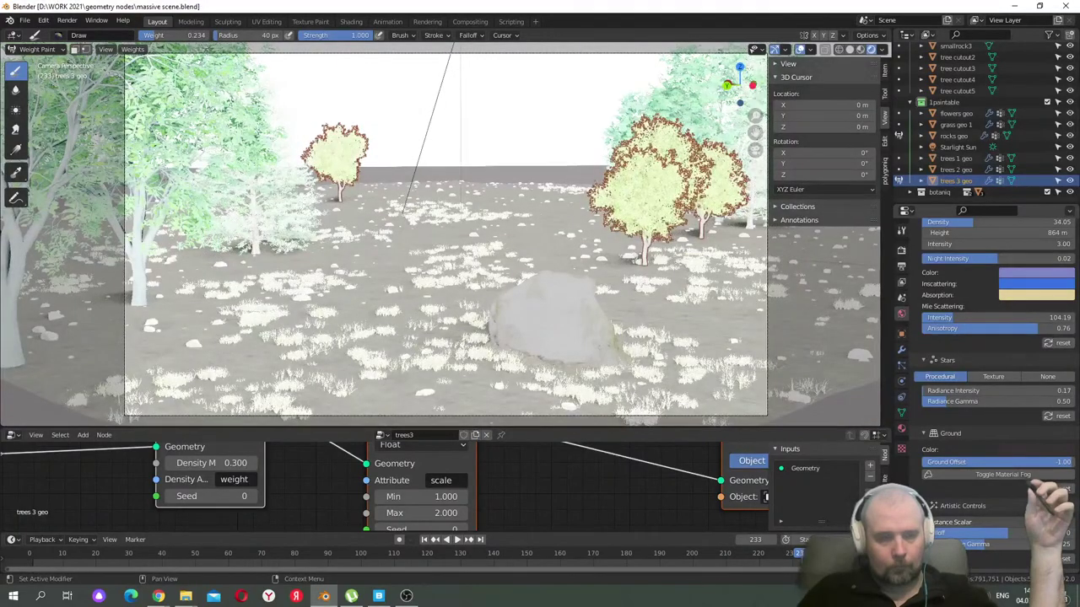
# - Try other Mie Scattering intensities, including 14.77 and 0.00, and undo the changes
pyautogui.moveTo(953, 318); pyautogui.dragTo(925, 318)
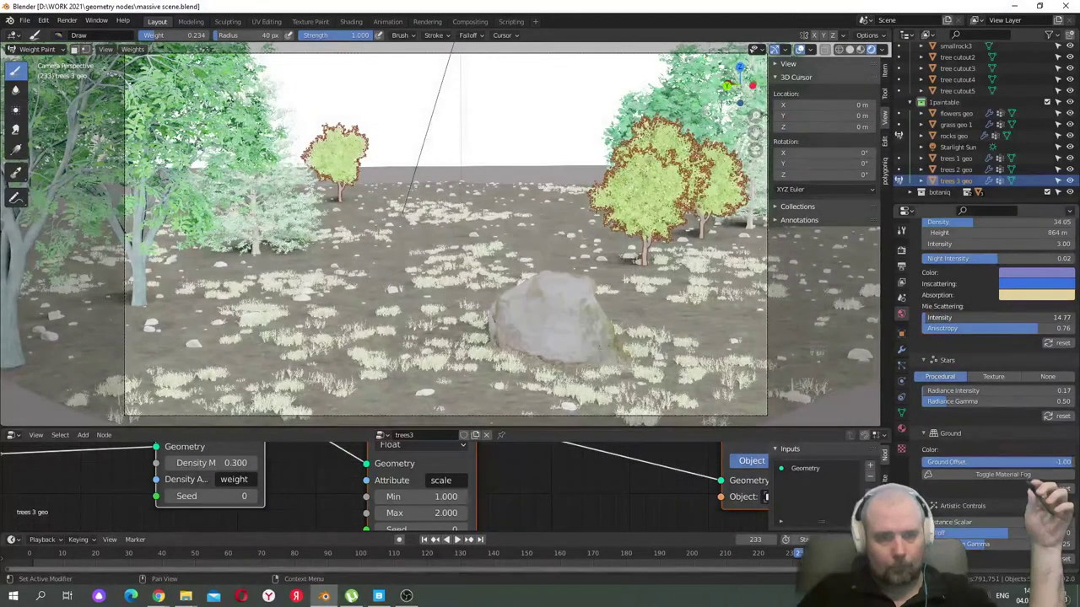
pyautogui.hotkey('ctrl', 'z')
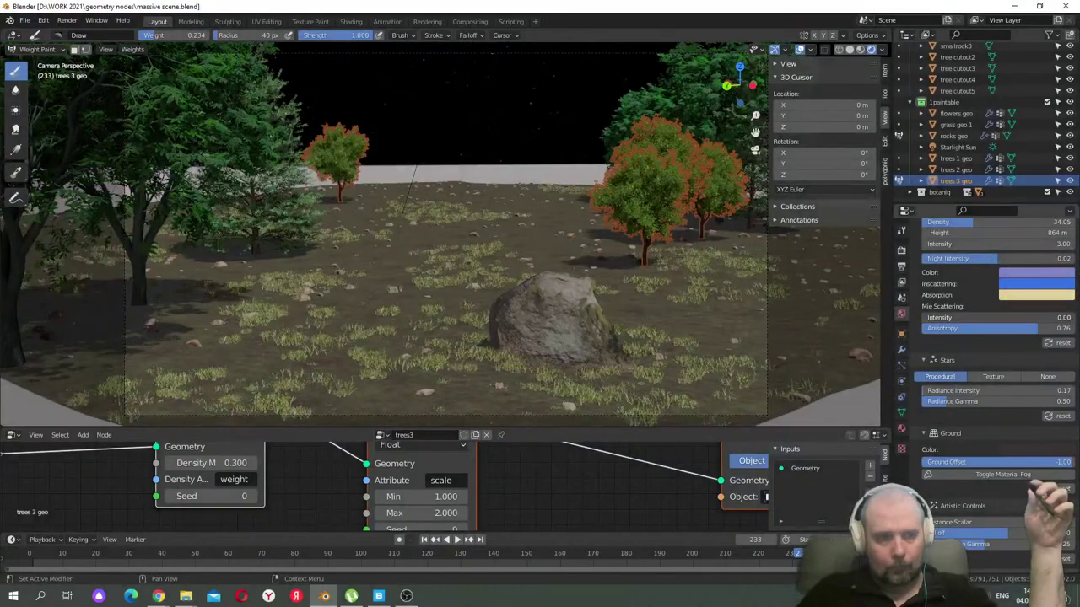
pyautogui.hotkey('ctrl', 'z')
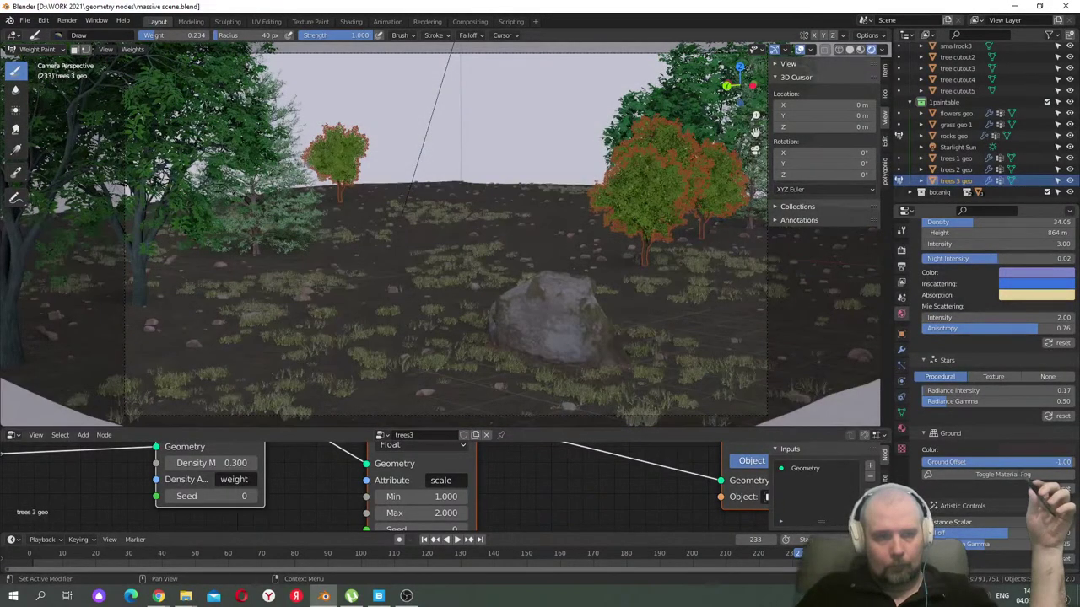
pyautogui.hotkey('ctrl', 'z')
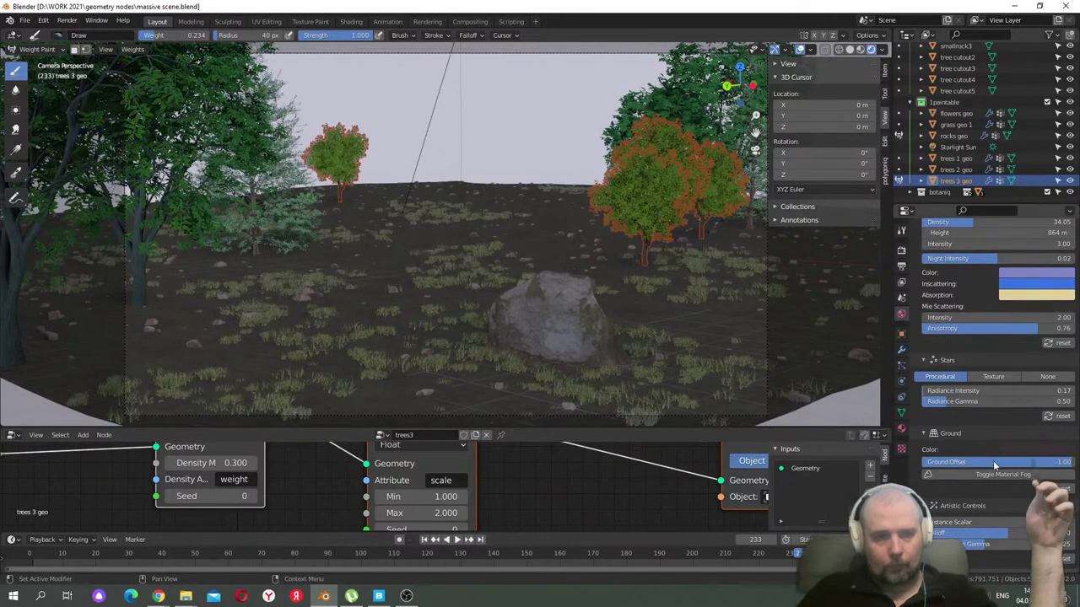
# - Turn on Material Fog for the Physical Atmosphere and set the ground offset to -50.00
pyautogui.click(997, 476)
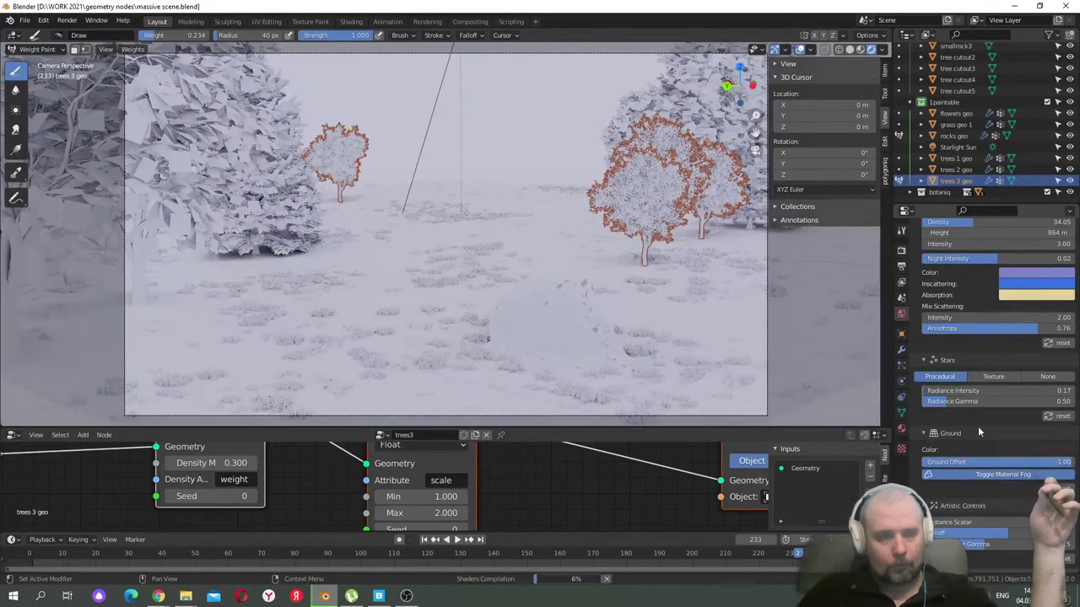
pyautogui.click(999, 477)
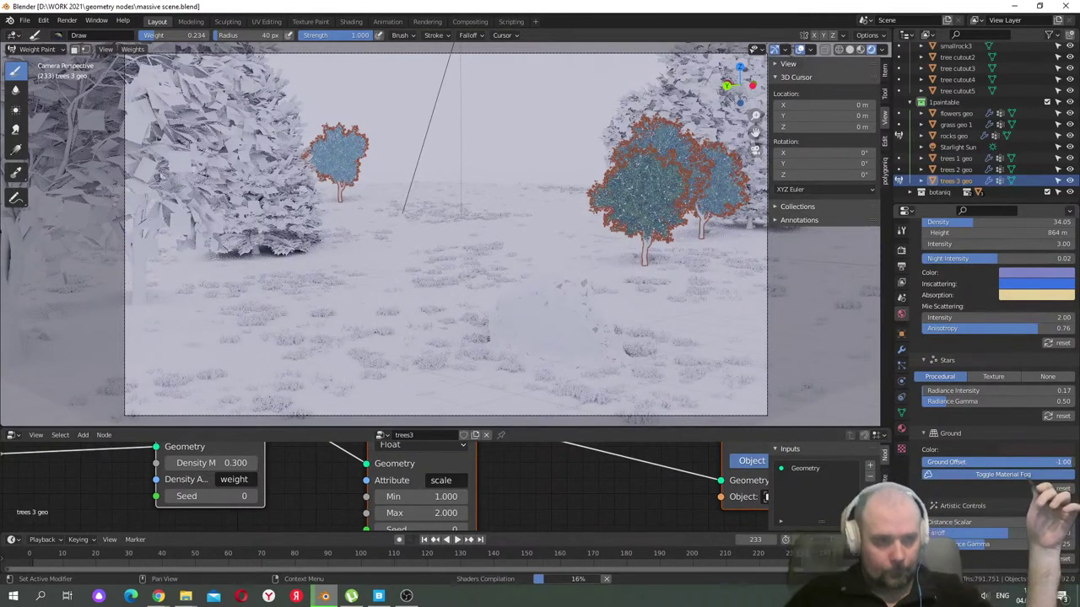
pyautogui.moveTo(1038, 463); pyautogui.dragTo(928, 463)
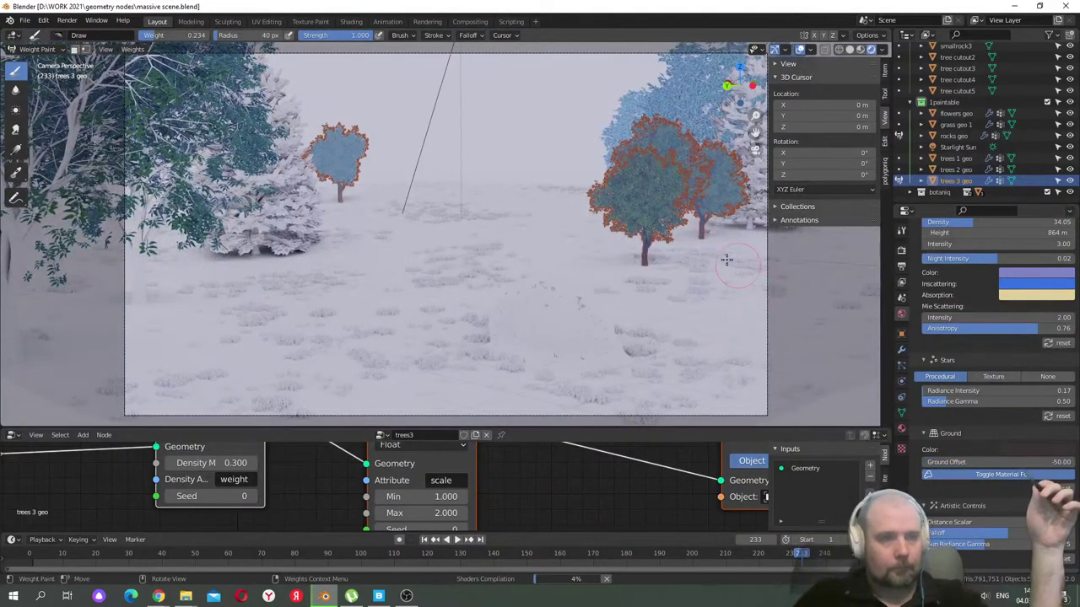
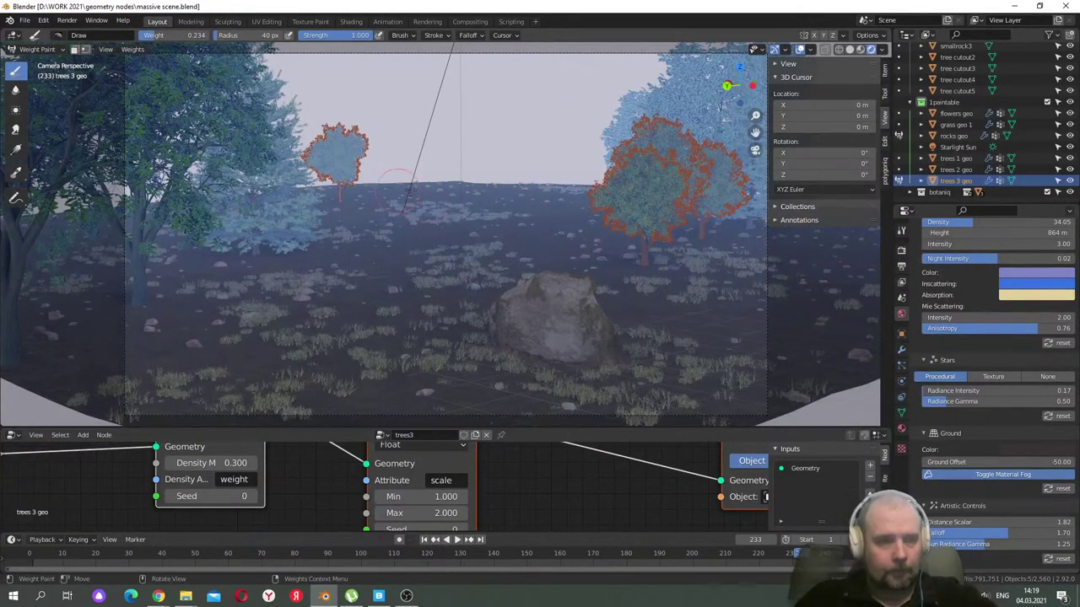
# - Render the current frame to check the painted trees in the foggy scene, and close the render window
pyautogui.click(67, 21)
pyautogui.click(80, 37)
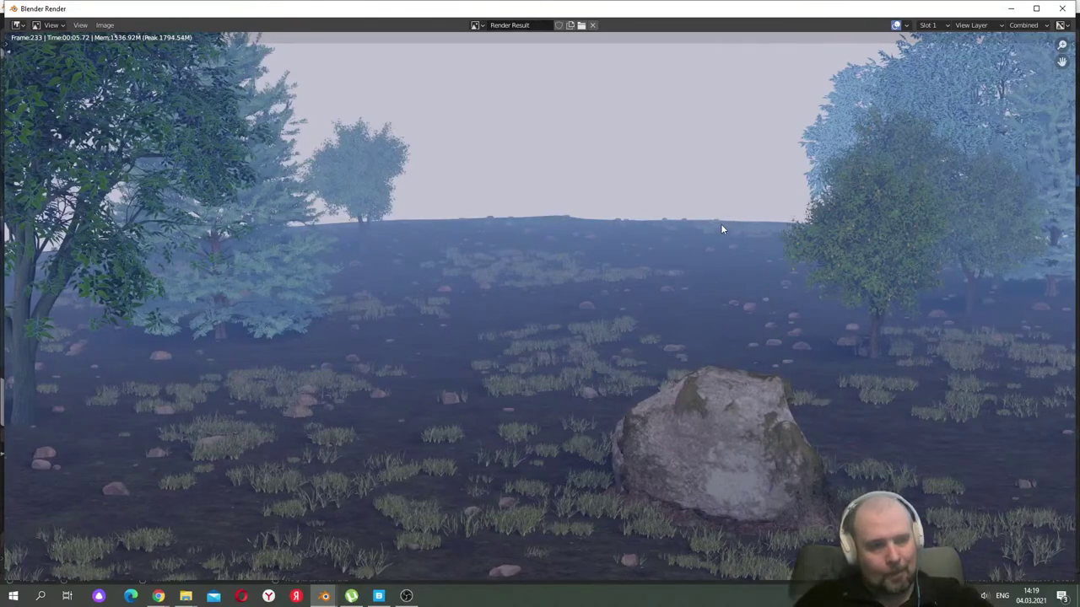
pyautogui.click(1063, 12)
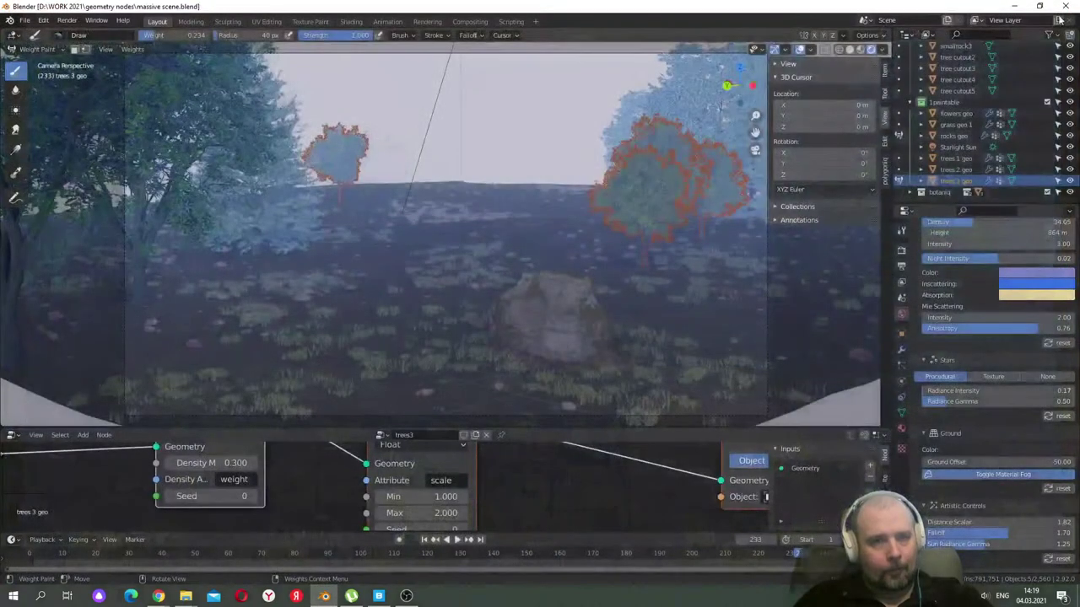
# - Take trees 3 geo out of Weight Paint mode and start weight painting on flowers geo
pyautogui.click(958, 113)
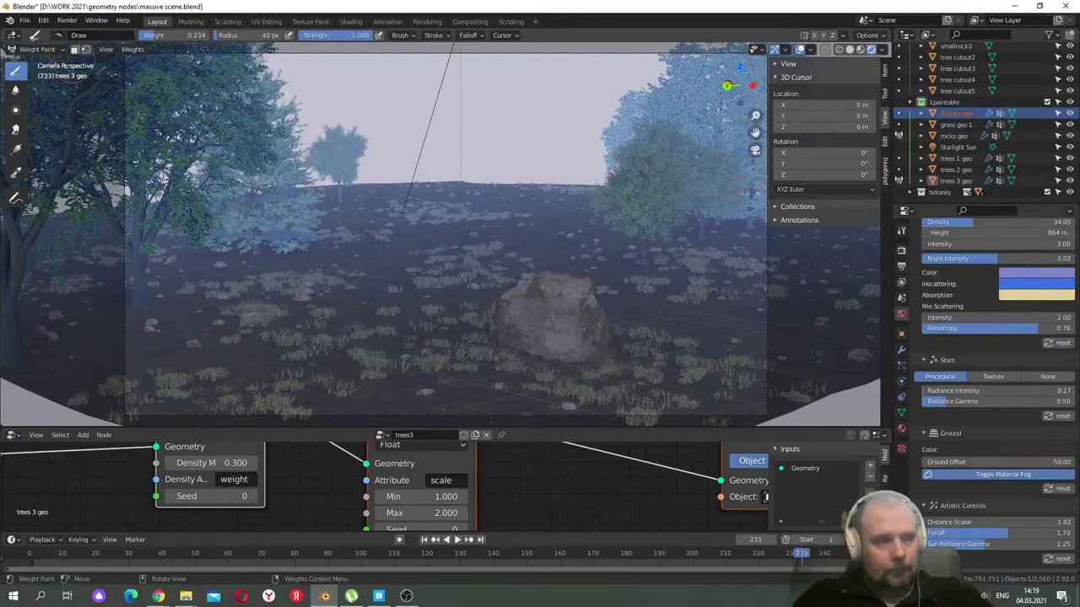
pyautogui.click(48, 52)
pyautogui.click(38, 64)
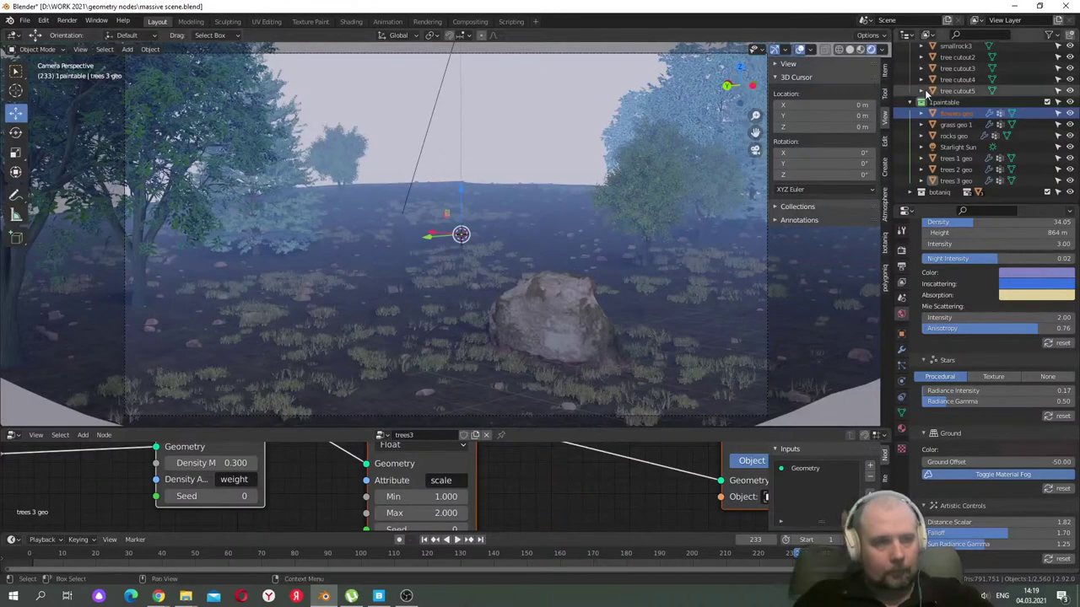
pyautogui.click(955, 123)
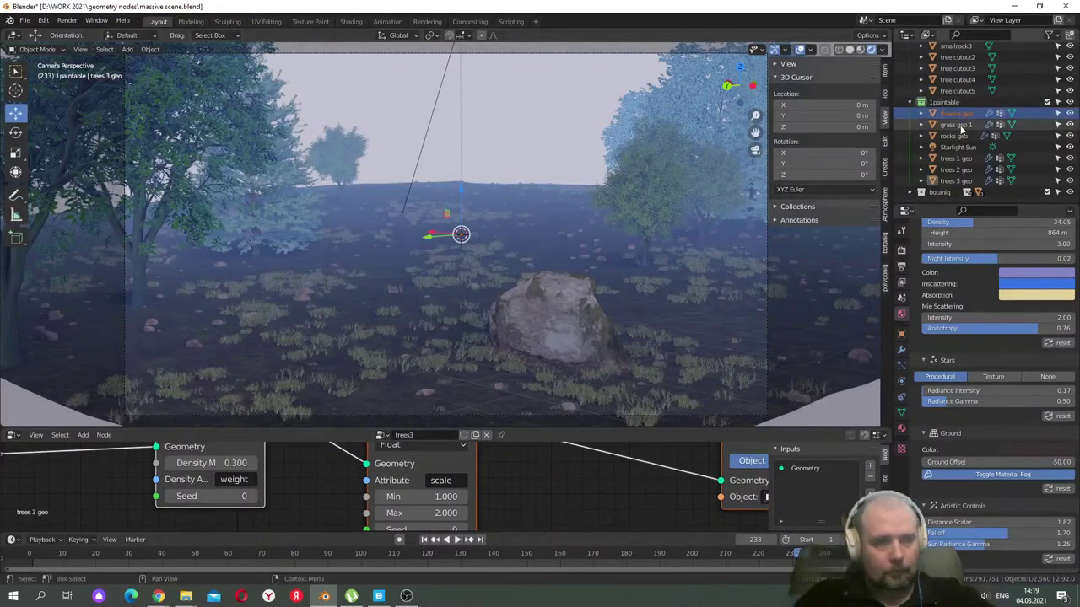
pyautogui.click(956, 114)
pyautogui.click(38, 49)
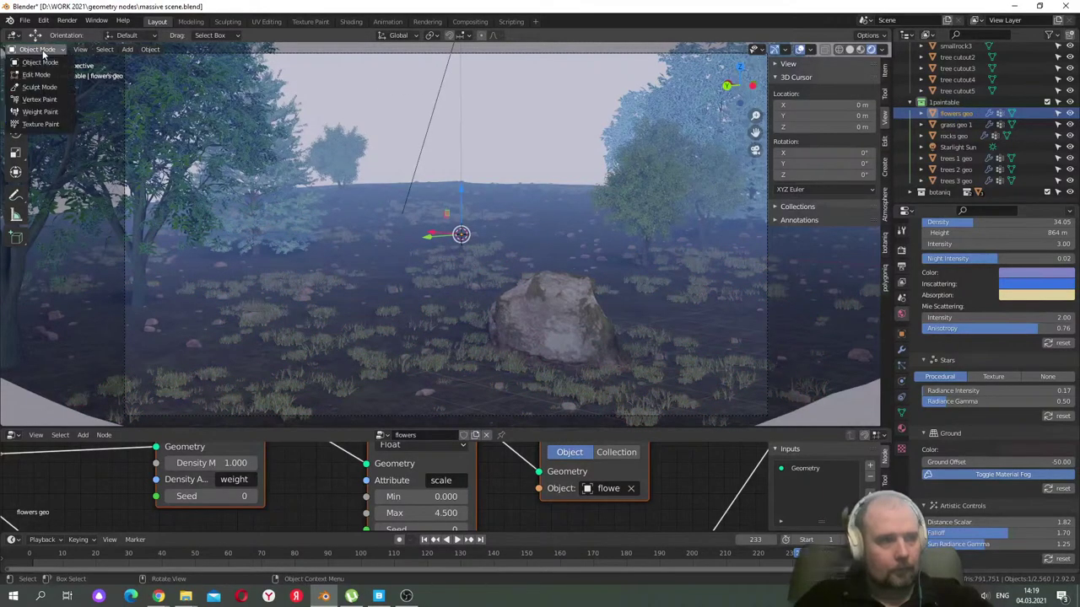
pyautogui.click(40, 111)
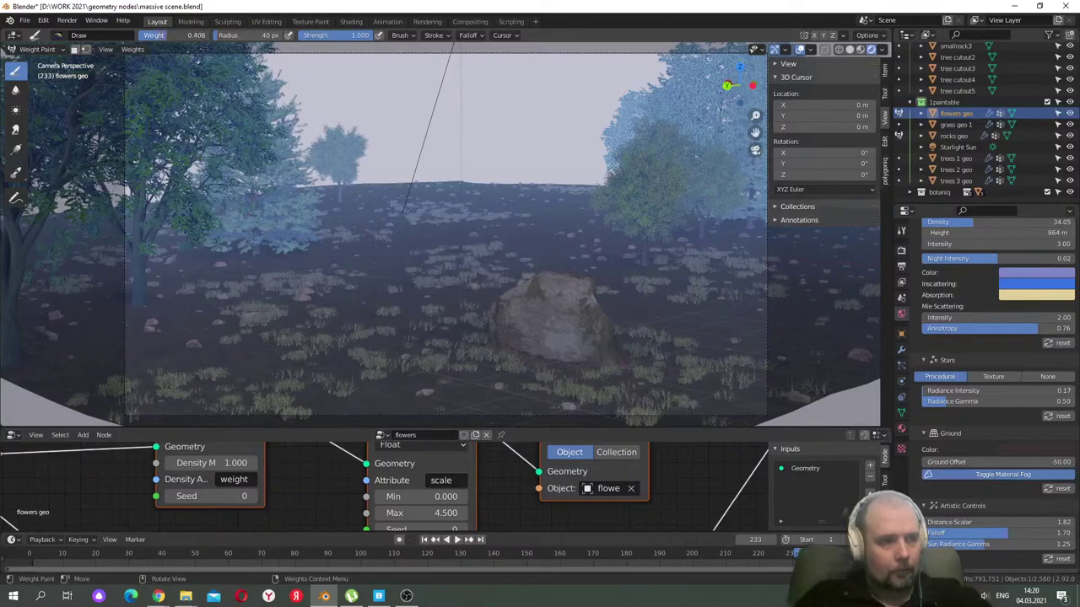
# - Paint flower patches with weight 0.438 across the terrain, on both sides of the boulder, behind it and in the foreground
pyautogui.moveTo(363, 331); pyautogui.dragTo(193, 344)
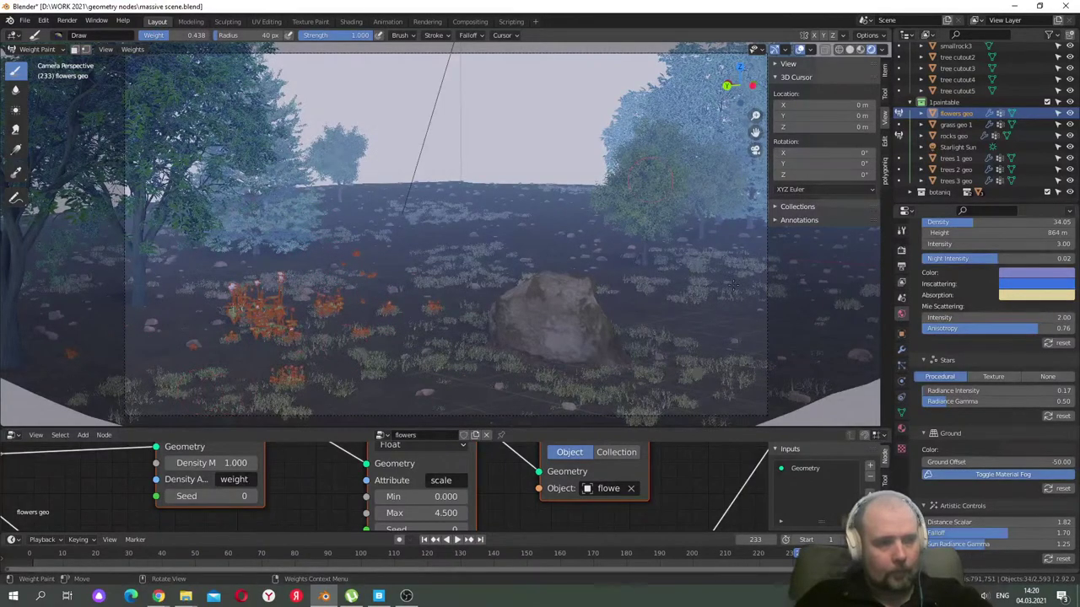
pyautogui.moveTo(748, 298)
pyautogui.mouseDown()
pyautogui.moveTo(742, 341)
pyautogui.moveTo(727, 274)
pyautogui.moveTo(771, 246)
pyautogui.moveTo(763, 230)
pyautogui.mouseUp()
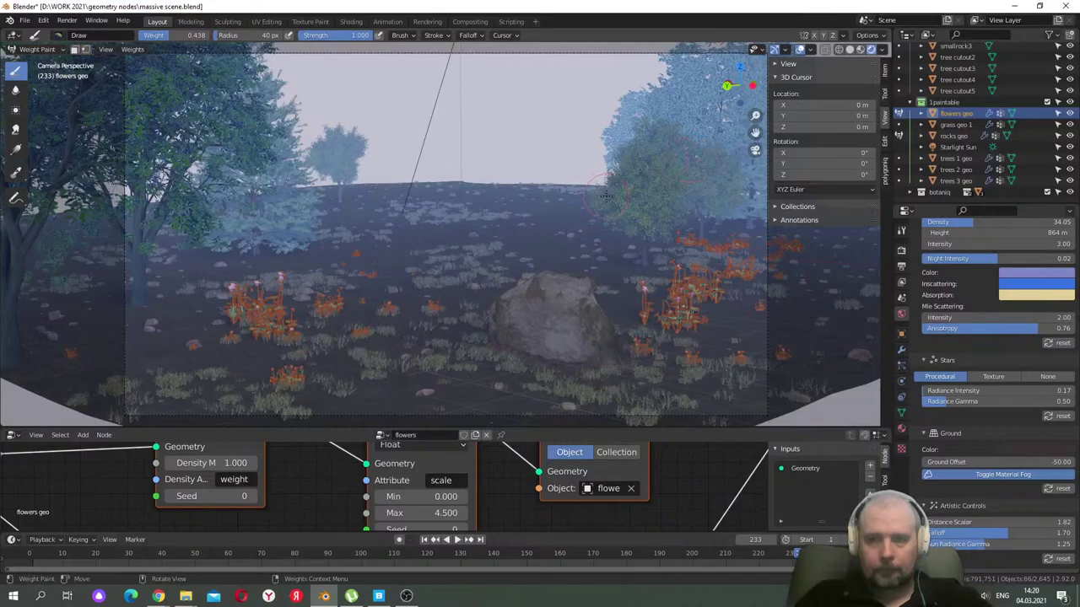
pyautogui.moveTo(710, 384); pyautogui.dragTo(533, 412)
pyautogui.moveTo(501, 226); pyautogui.dragTo(510, 235)
pyautogui.moveTo(466, 268); pyautogui.dragTo(363, 318)
pyautogui.moveTo(206, 339); pyautogui.dragTo(211, 381)
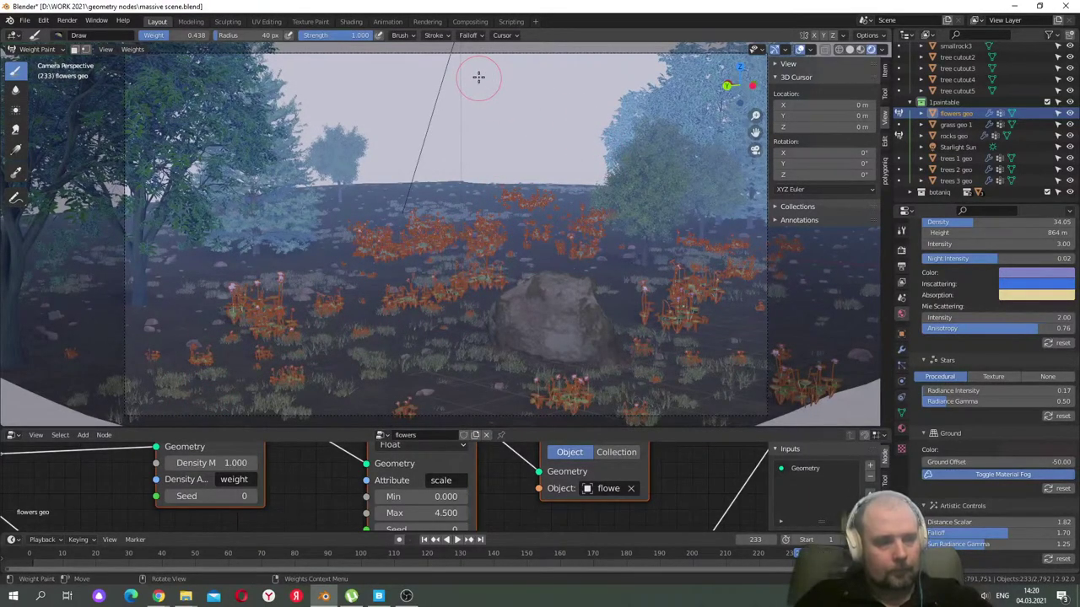
# - Turn the atmosphere's material fog off and back on to compare the scene with and without it
pyautogui.scroll(1, 970, 362)
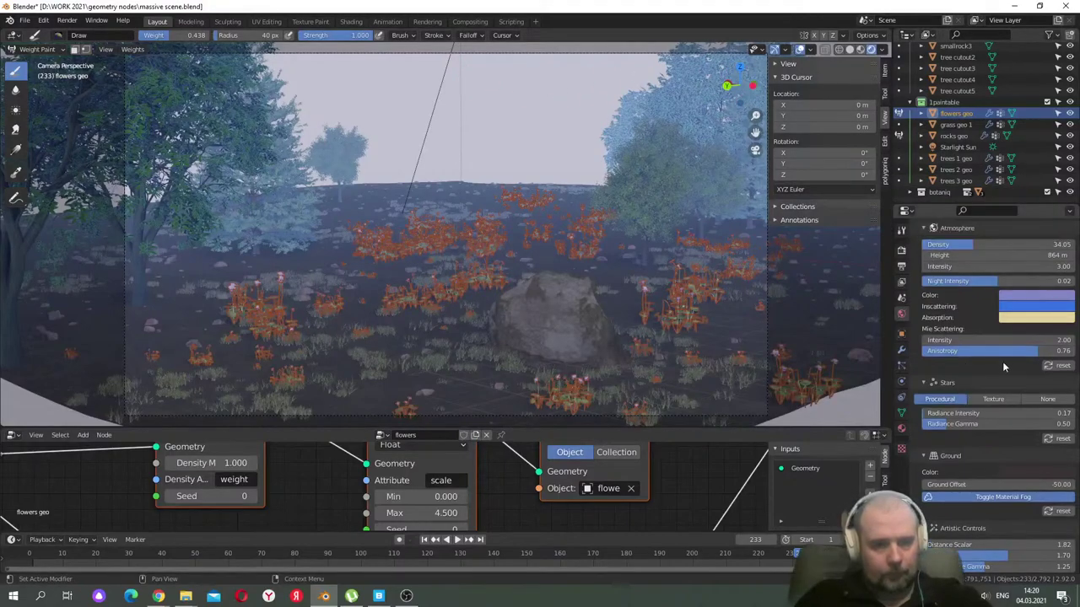
pyautogui.scroll(-1, 1004, 361)
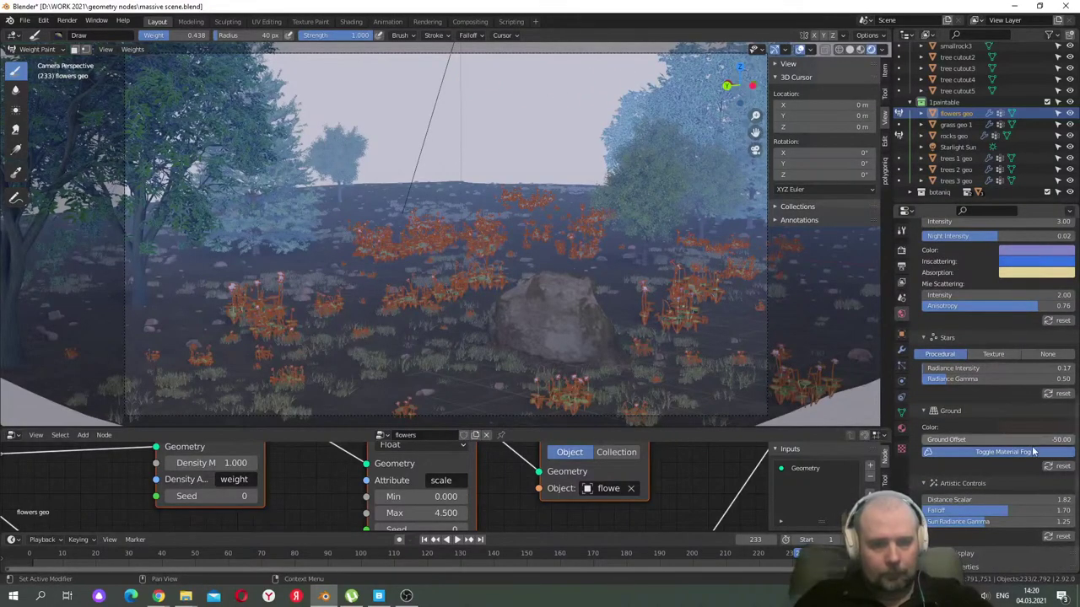
pyautogui.click(979, 453)
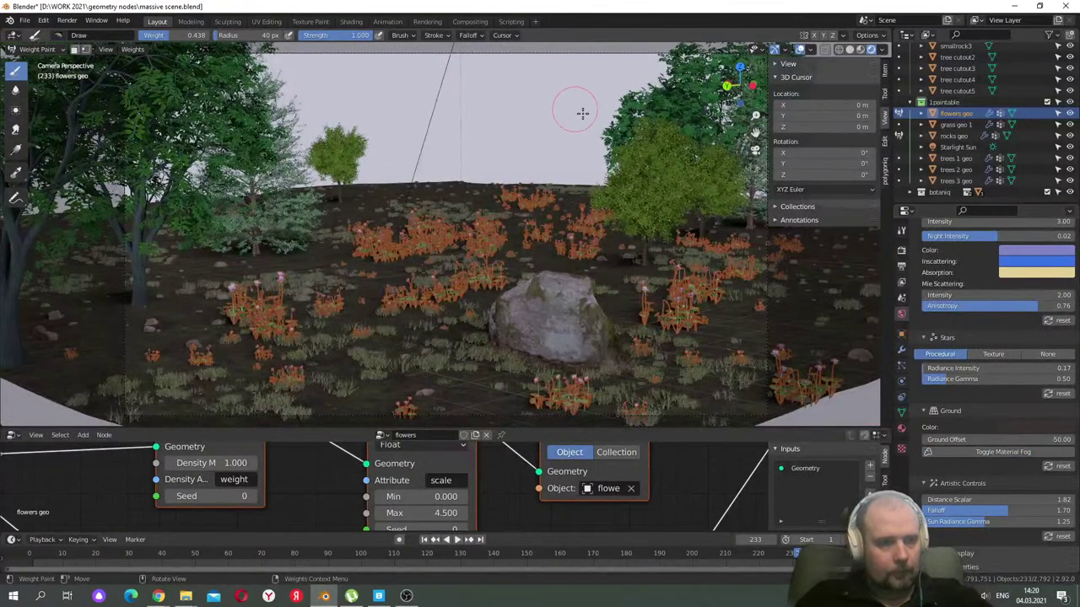
pyautogui.click(979, 452)
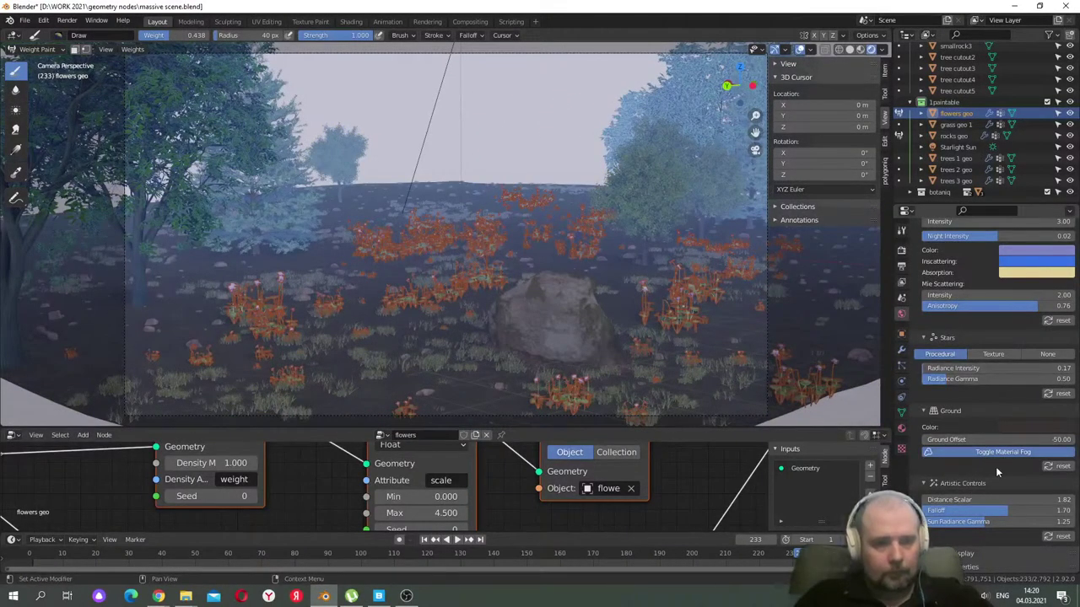
# - Set the atmosphere's artistic controls to Falloff 2.54 and Sun Radiance Gamma 1.58
pyautogui.moveTo(1003, 515); pyautogui.dragTo(1073, 515)
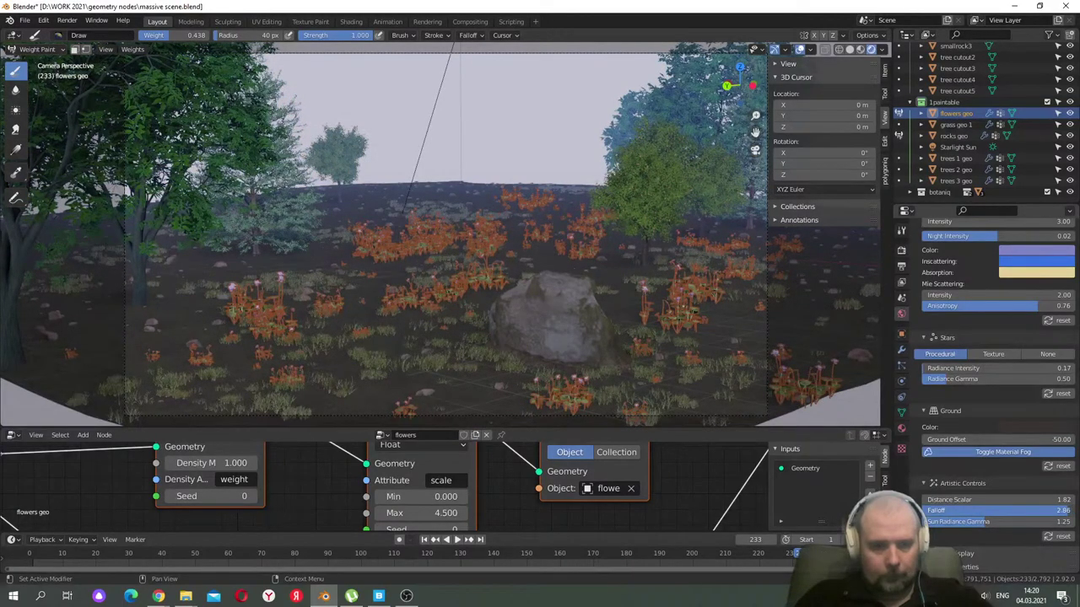
pyautogui.moveTo(1052, 513); pyautogui.dragTo(1051, 513)
pyautogui.moveTo(975, 522); pyautogui.dragTo(972, 500)
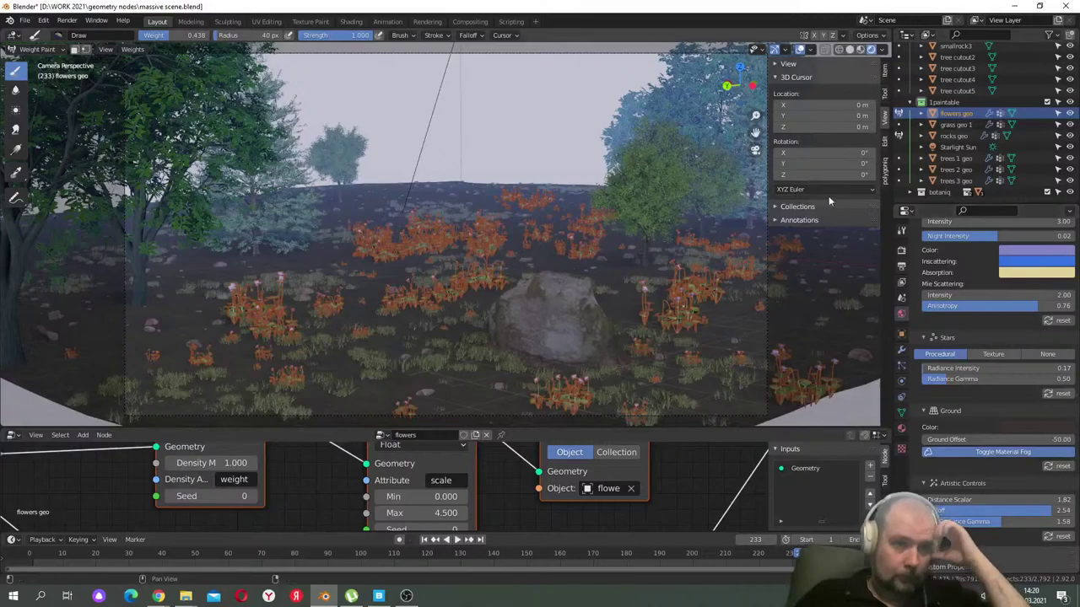
# - Leave the camera view, put flowers geo back in Object Mode and look over the whole scene from above
pyautogui.click(755, 150)
pyautogui.scroll(-9, 586, 265)
pyautogui.moveTo(588, 265); pyautogui.dragTo(537, 262, button='middle')
pyautogui.click(38, 49)
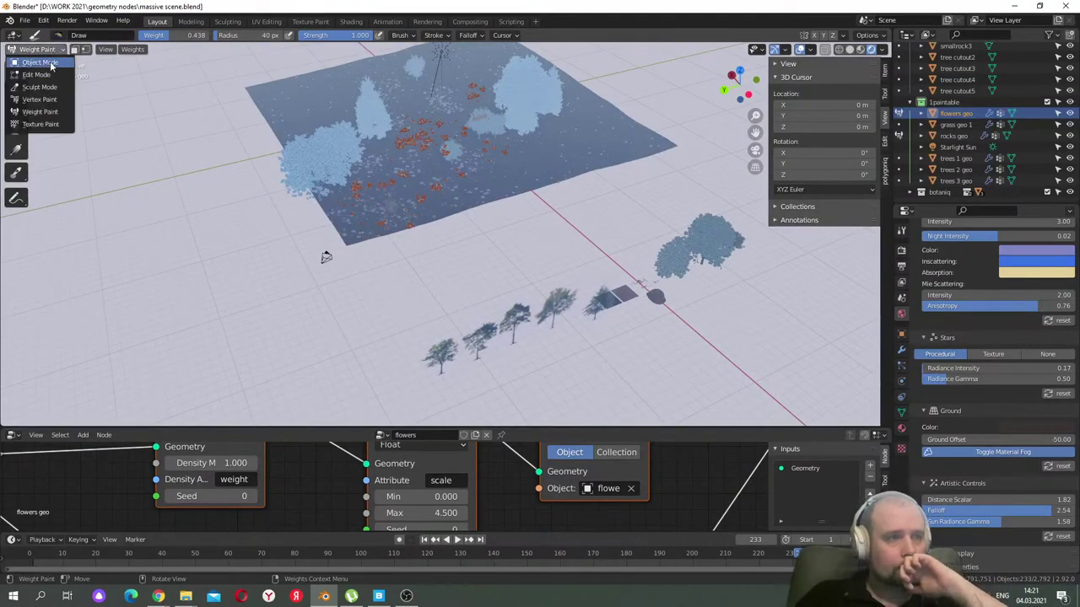
pyautogui.click(33, 63)
pyautogui.moveTo(205, 111); pyautogui.dragTo(721, 334, button='middle')
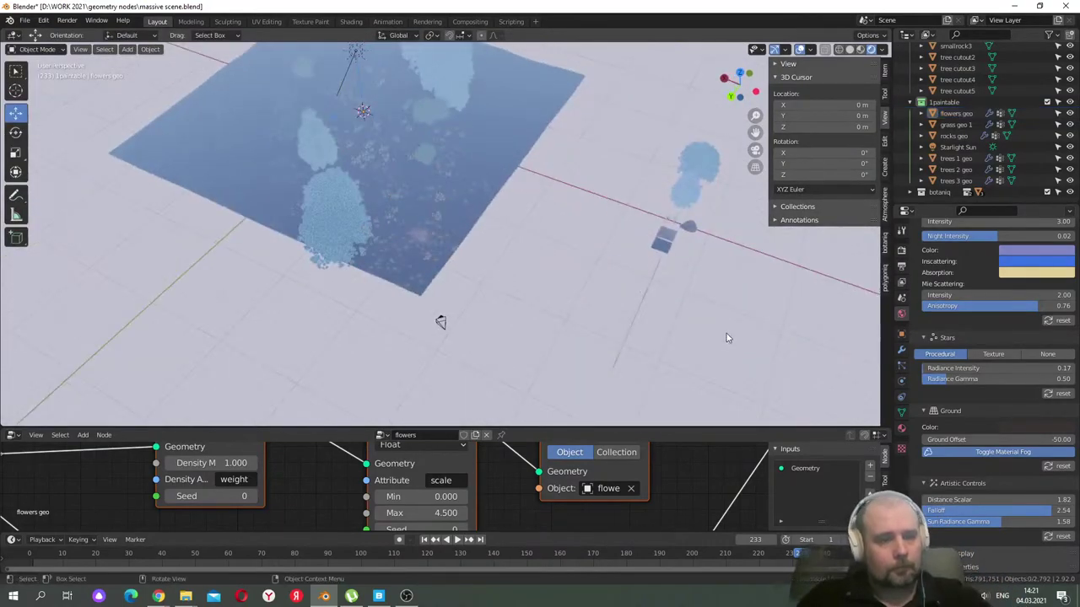
# - Disable Physical Atmosphere for the world and show the viewport in Material Preview shading
pyautogui.scroll(8, 941, 320)
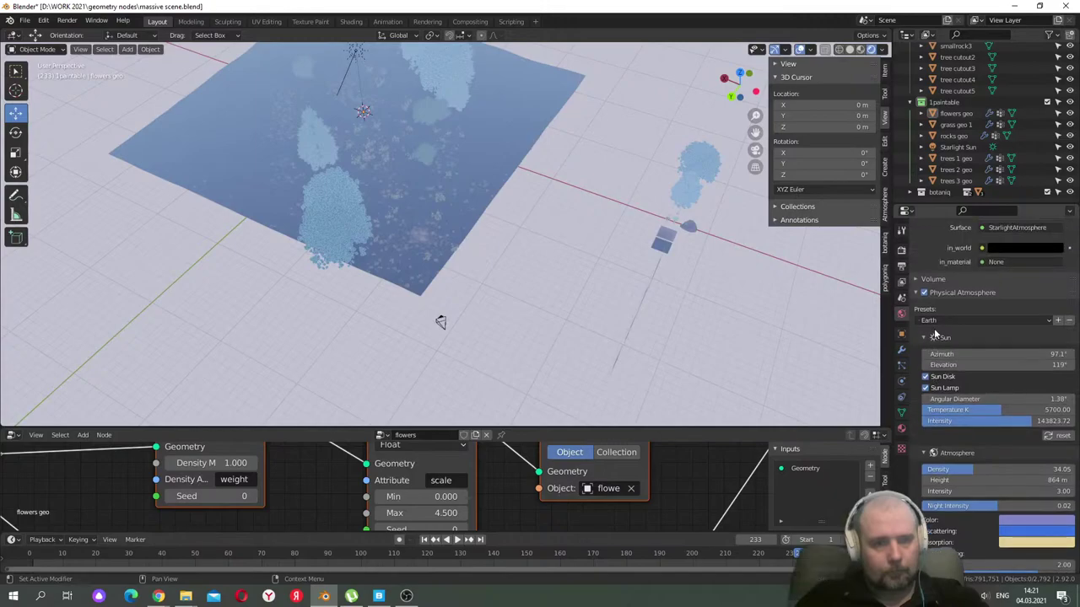
pyautogui.click(924, 293)
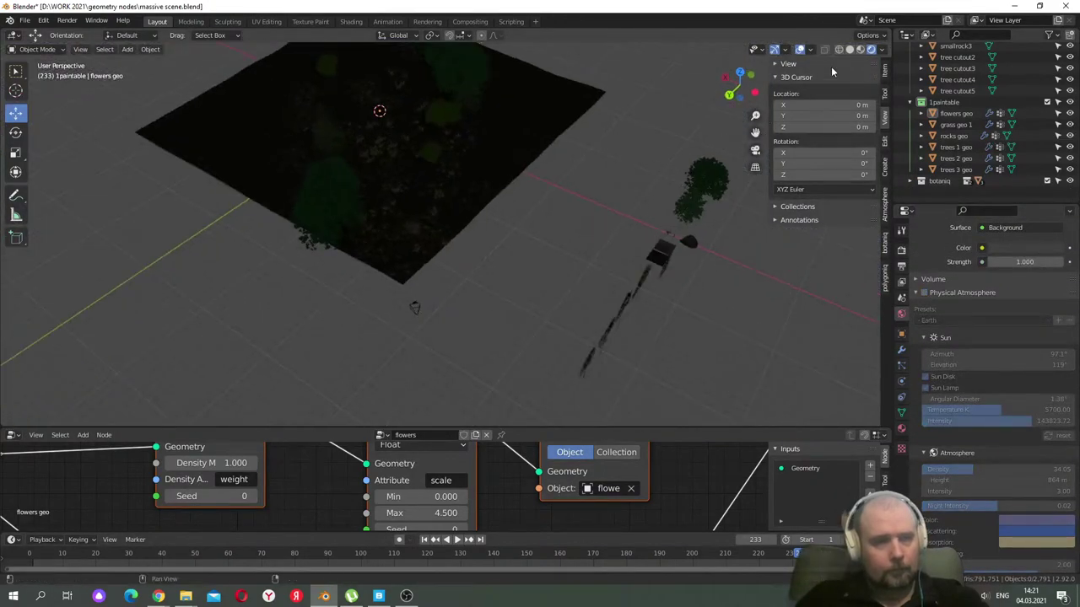
pyautogui.click(859, 49)
# - Duplicate tree cutout2 and move the copy beyond the far edge of the terrain, with a Y move of about -37 m
pyautogui.moveTo(514, 253); pyautogui.dragTo(600, 275, button='middle')
pyautogui.click(628, 252)
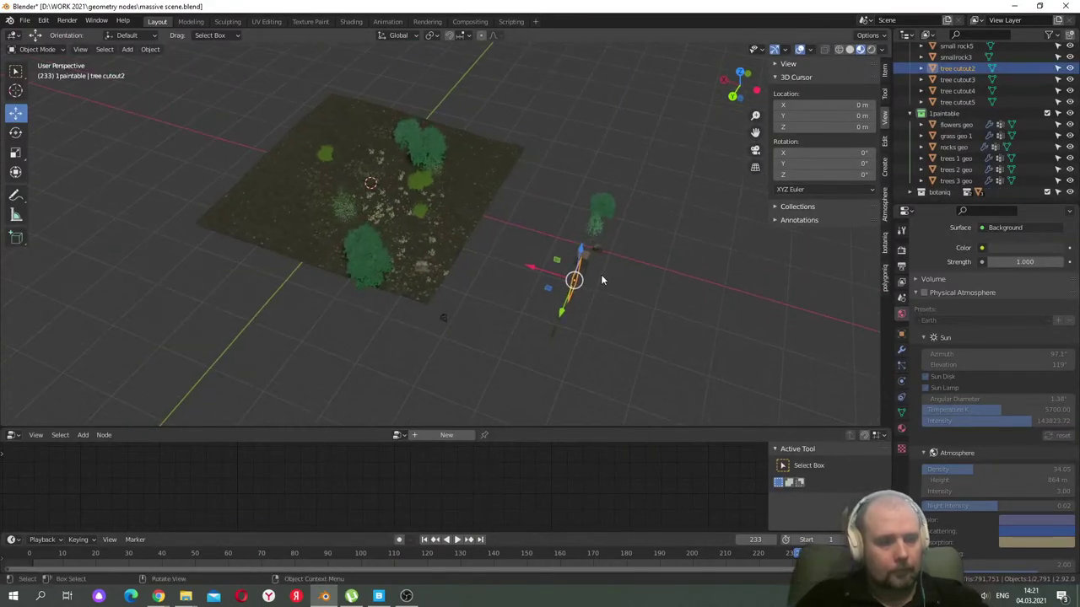
pyautogui.hotkey('shift', 'd')
pyautogui.rightClick(553, 269)
pyautogui.moveTo(547, 268); pyautogui.dragTo(231, 160)
pyautogui.moveTo(201, 196); pyautogui.dragTo(321, 116)
# - In the camera view, rotate the copied cutout slightly, scale it by about 1.65 and raise it about 3.42 m above the horizon
pyautogui.click(756, 151)
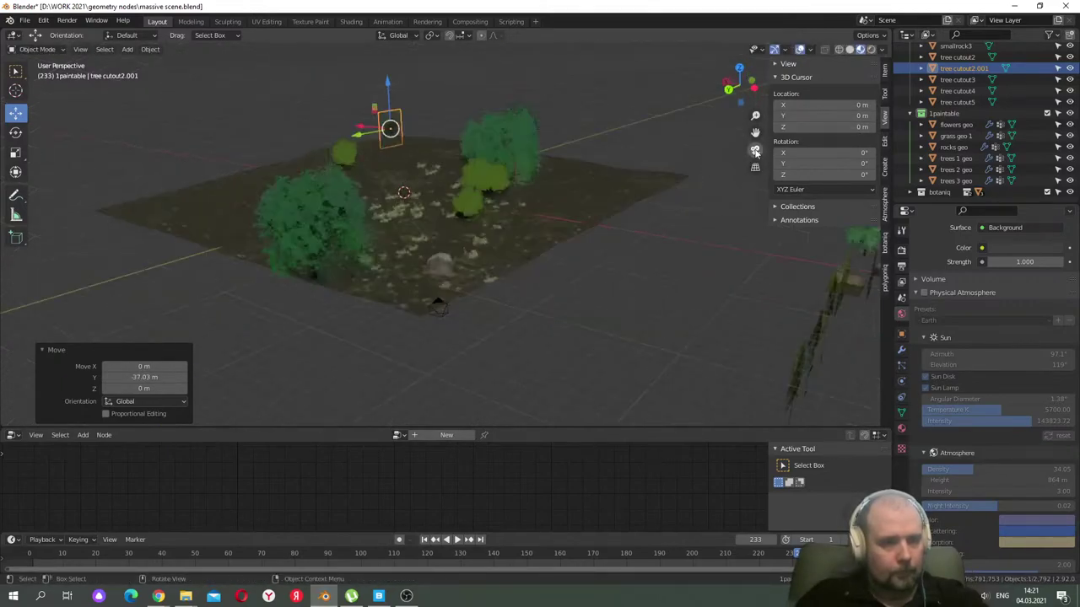
pyautogui.click(755, 151)
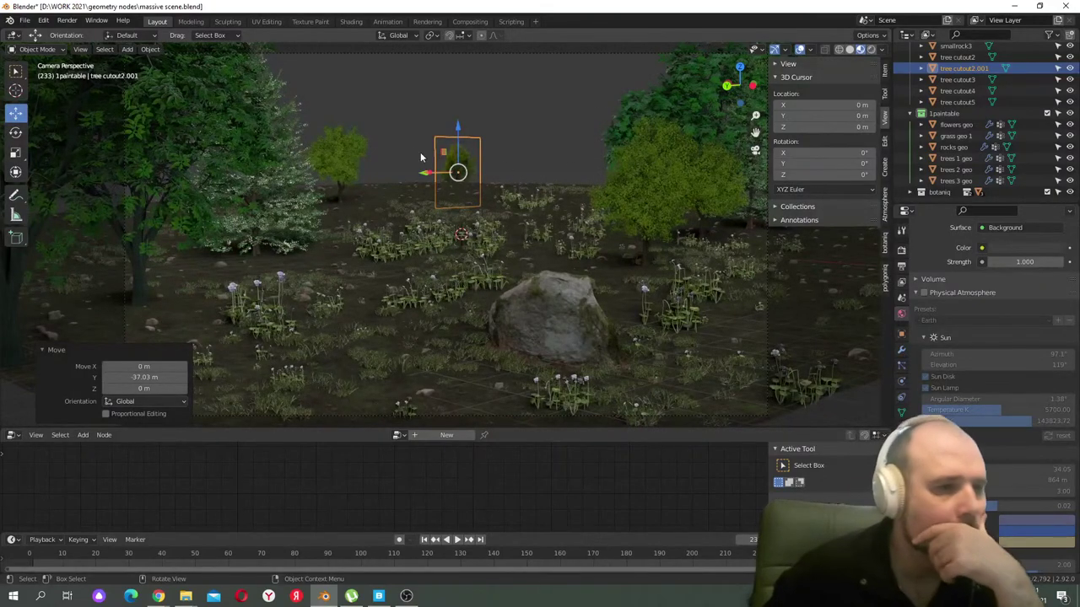
pyautogui.click(19, 134)
pyautogui.moveTo(475, 177); pyautogui.dragTo(462, 230)
pyautogui.click(16, 153)
pyautogui.moveTo(381, 175); pyautogui.dragTo(413, 227)
pyautogui.click(19, 115)
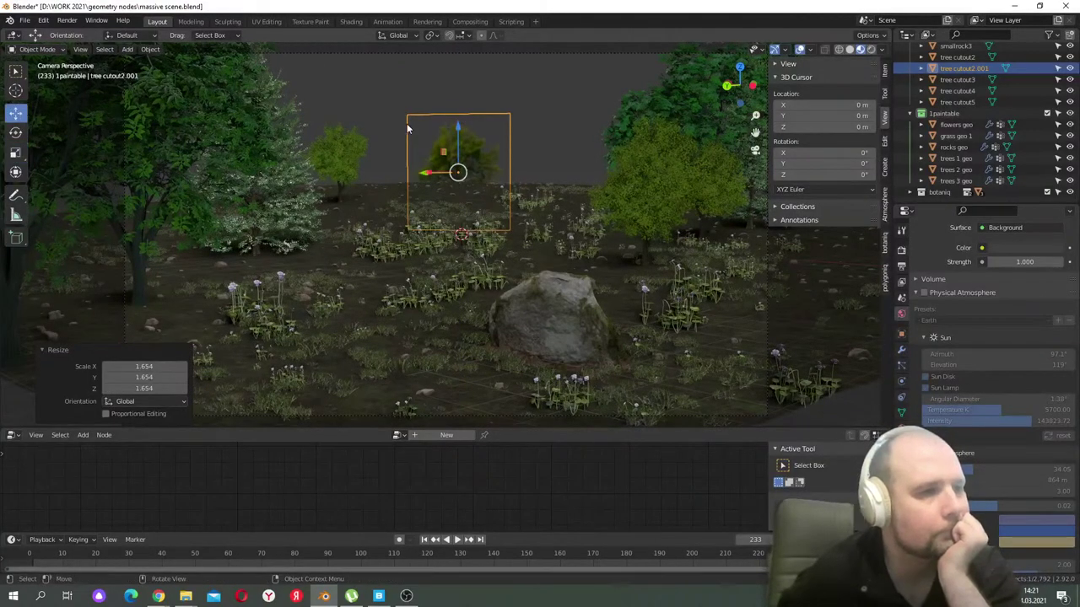
pyautogui.moveTo(460, 143); pyautogui.dragTo(463, 100)
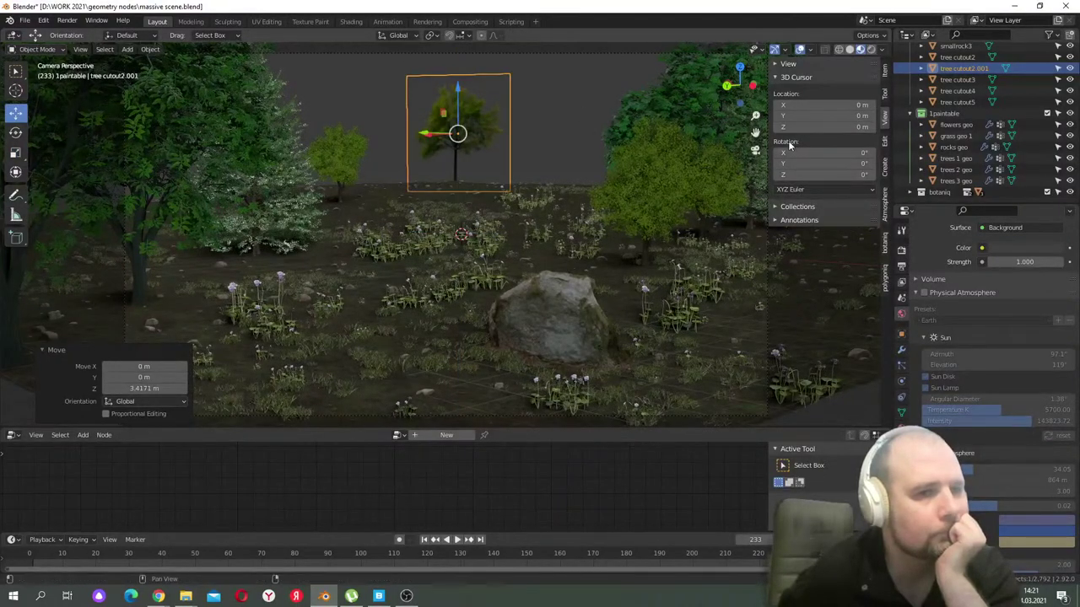
# - Move the copied tree cutout along Y from outside the terrain onto its far corner
pyautogui.click(759, 150)
pyautogui.moveTo(474, 142); pyautogui.dragTo(360, 245, button='middle')
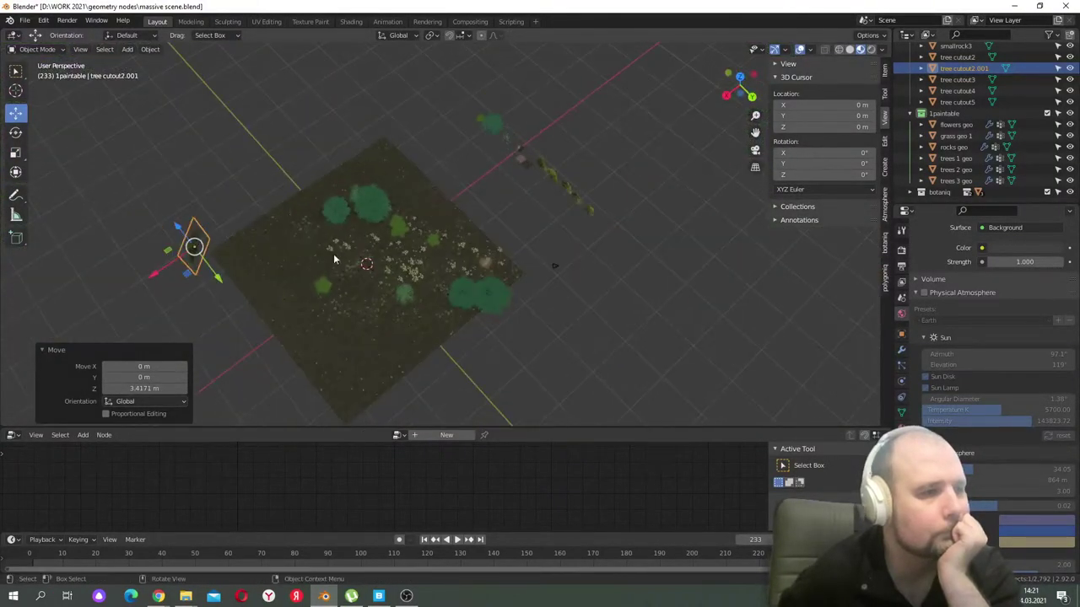
pyautogui.moveTo(210, 270)
pyautogui.mouseDown()
pyautogui.moveTo(223, 291)
pyautogui.moveTo(201, 278)
pyautogui.moveTo(218, 269)
pyautogui.mouseUp()
pyautogui.moveTo(220, 266); pyautogui.dragTo(291, 228, button='middle')
# - Duplicate the placed tree cutout, move the copy beside it and rotate the copy -176° around Z
pyautogui.hotkey('shift', 'd')
pyautogui.rightClick(148, 169)
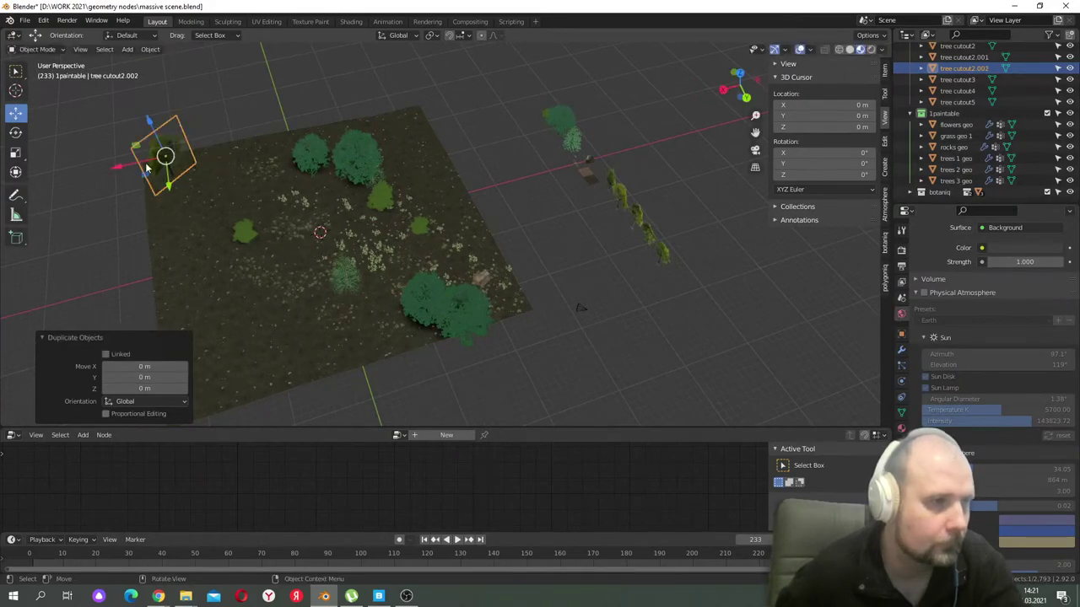
pyautogui.moveTo(167, 181); pyautogui.dragTo(124, 162)
pyautogui.click(16, 133)
pyautogui.click(760, 150)
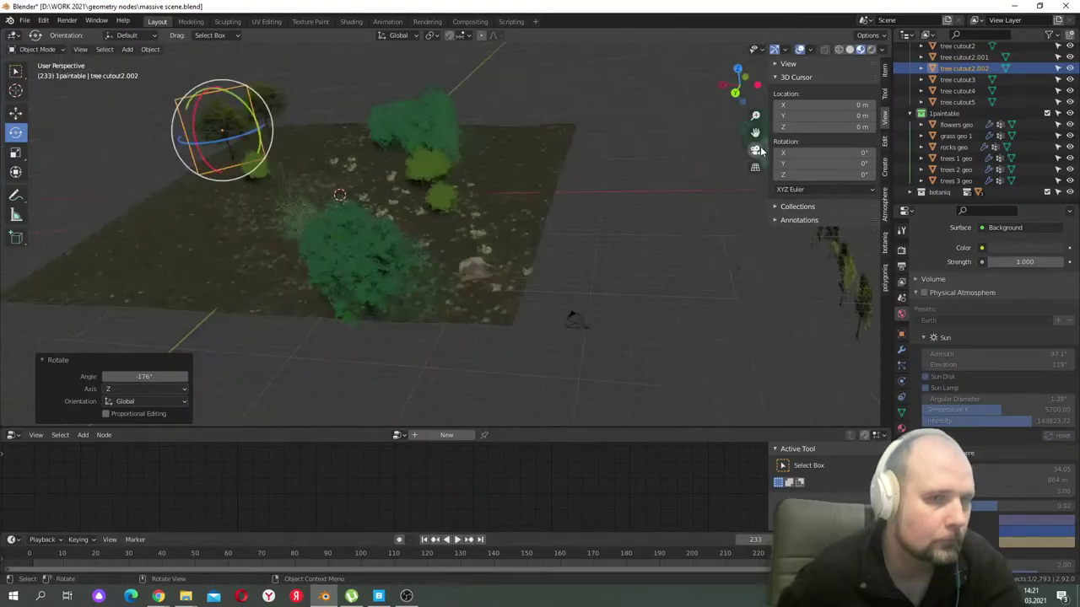
pyautogui.click(528, 118)
pyautogui.click(356, 102)
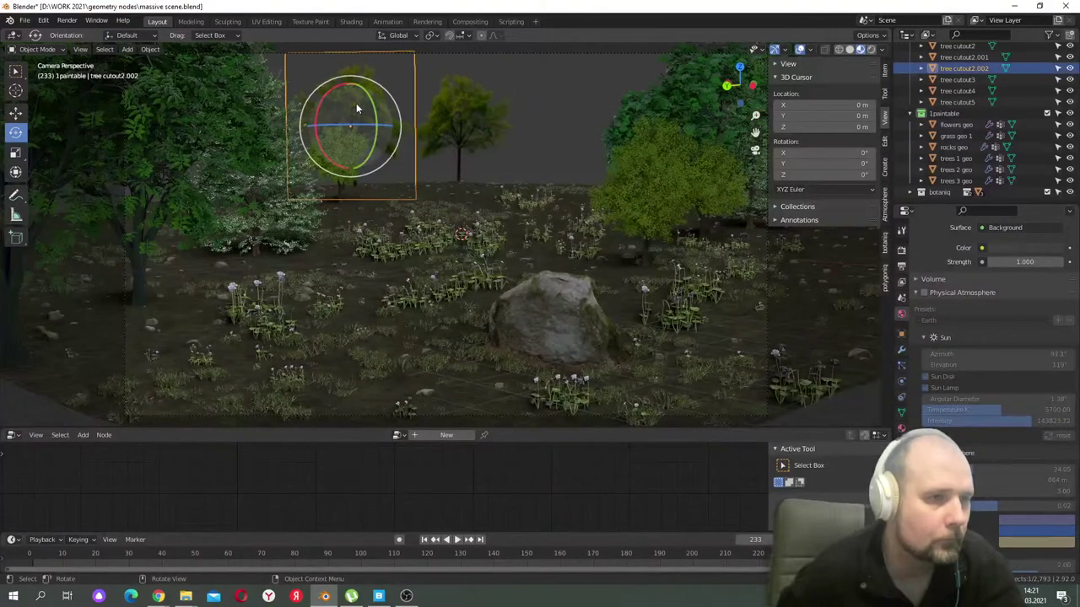
# - Scale the second tree cutout by about 0.81 and lower it onto the horizon
pyautogui.click(13, 159)
pyautogui.moveTo(382, 166); pyautogui.dragTo(375, 159)
pyautogui.click(15, 112)
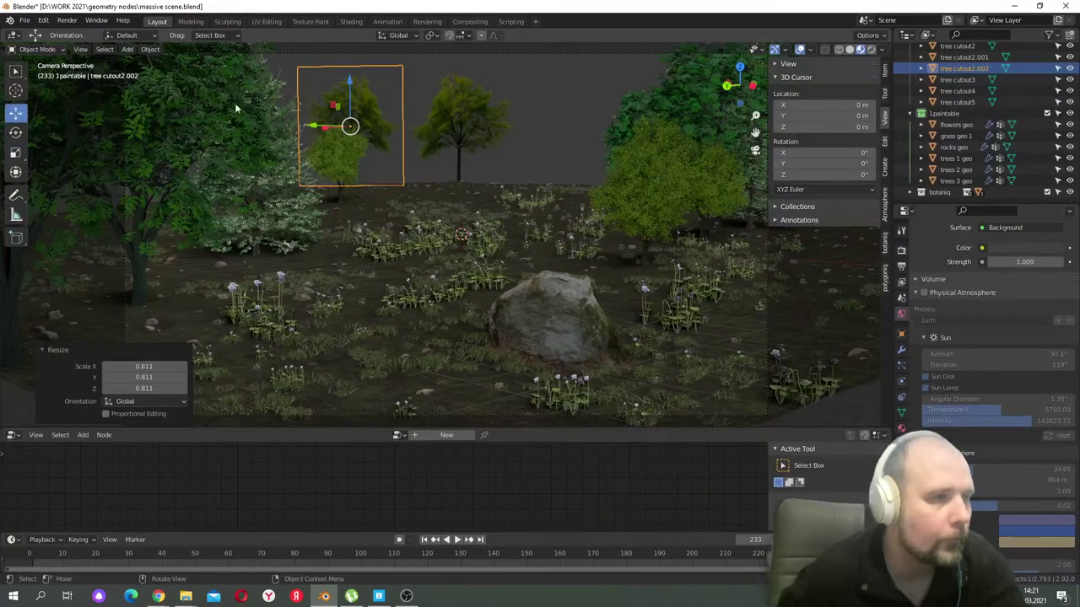
pyautogui.moveTo(351, 92); pyautogui.dragTo(353, 107)
# - Raise tree cutout2.001 by about 0.31 m so its trunk meets the horizon, and deselect it
pyautogui.click(461, 160)
pyautogui.moveTo(465, 103); pyautogui.dragTo(468, 89)
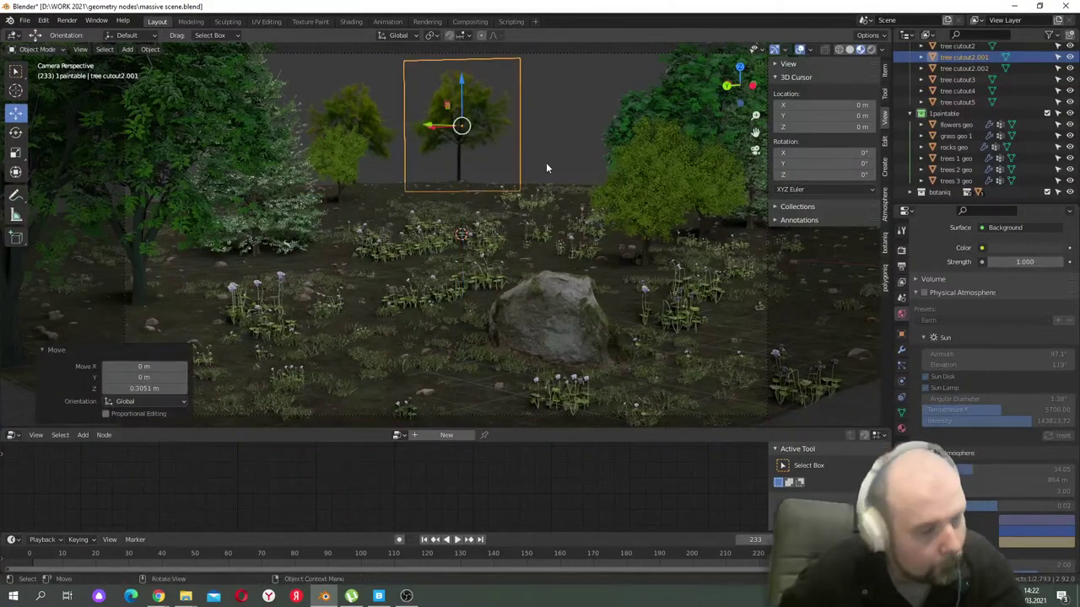
pyautogui.click(559, 126)
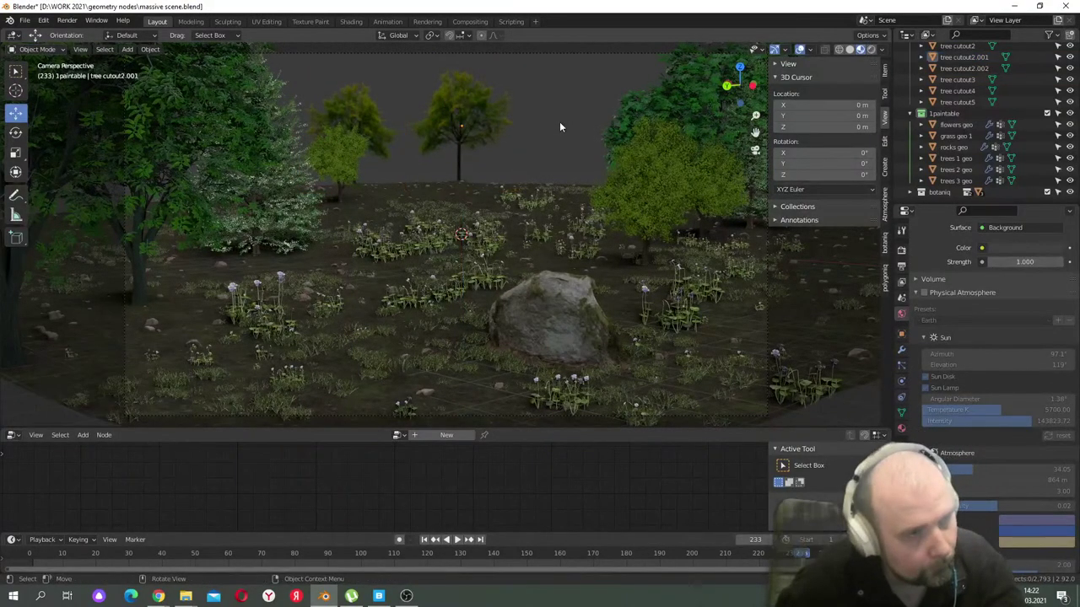
# - Duplicate the Free Cutout trees (5) plane in the row of source cutouts outside the terrain, keeping the copy in place
pyautogui.click(756, 150)
pyautogui.moveTo(422, 116); pyautogui.dragTo(422, 199, button='middle')
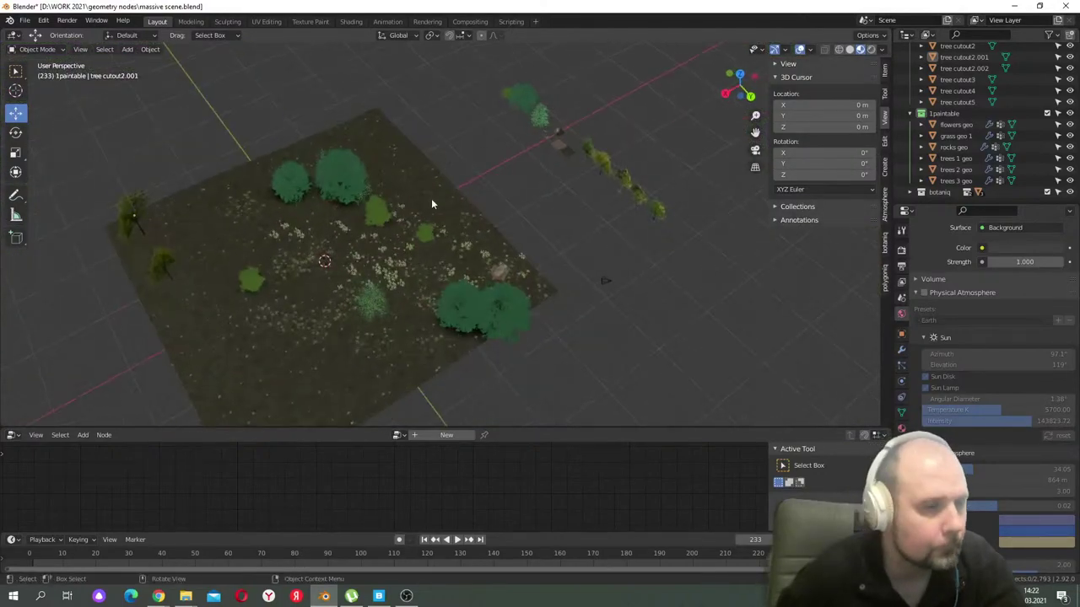
pyautogui.moveTo(641, 198); pyautogui.dragTo(670, 185, button='middle')
pyautogui.click(563, 142)
pyautogui.moveTo(564, 142); pyautogui.dragTo(521, 160, button='middle')
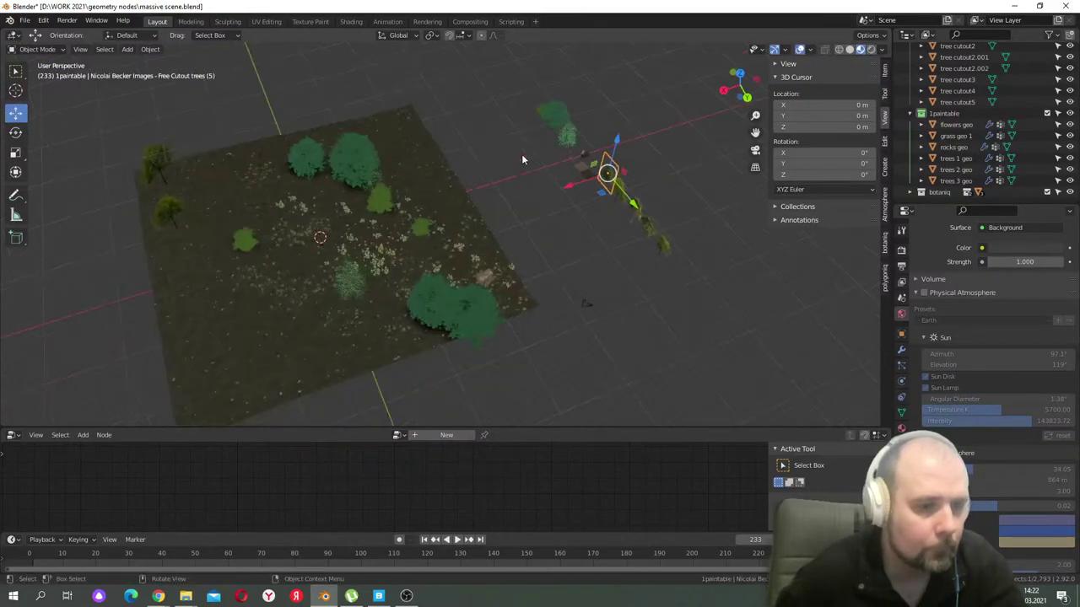
pyautogui.hotkey('shift', 'd')
pyautogui.rightClick(559, 163)
# - Move the cutout copy about 61.7 m along X and -25.6 m along Y onto the terrain's far corner
pyautogui.moveTo(573, 186); pyautogui.dragTo(175, 239)
pyautogui.moveTo(239, 329); pyautogui.dragTo(221, 259)
pyautogui.press('y')
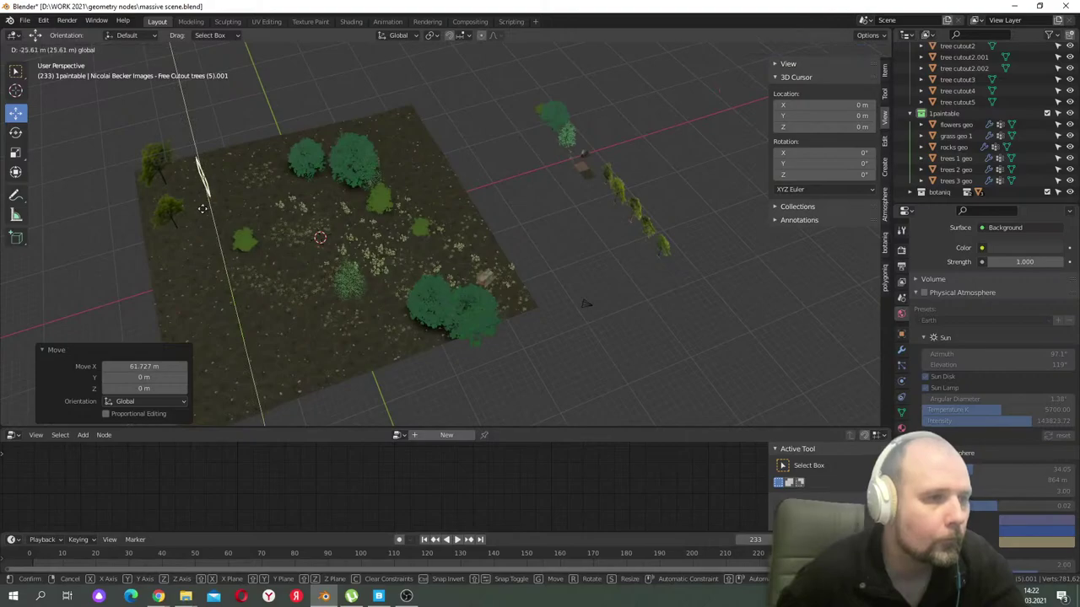
pyautogui.click(203, 177)
pyautogui.click(755, 151)
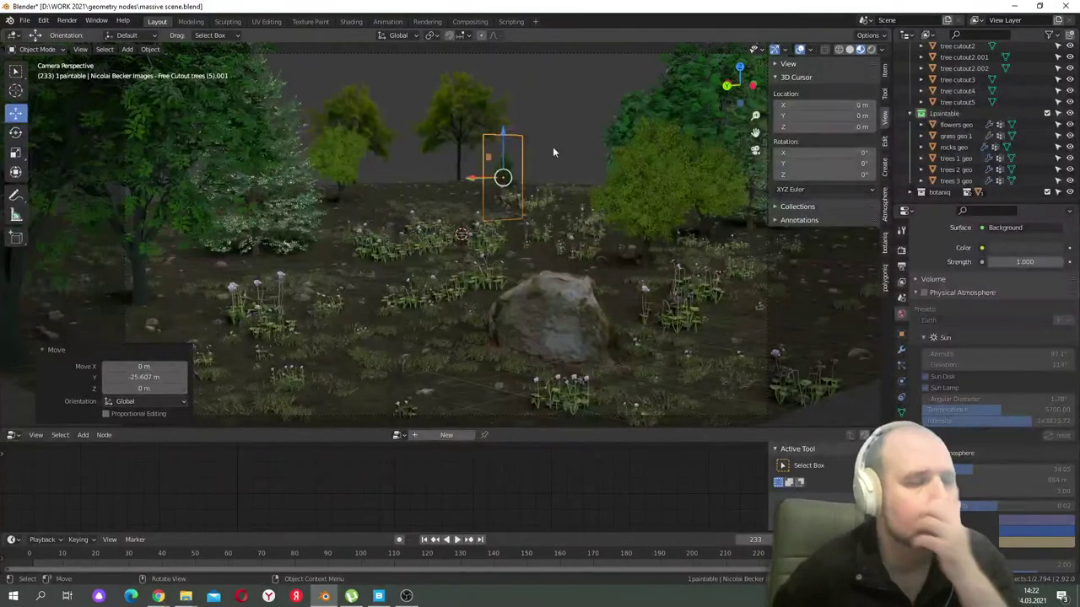
# - Raise the new tree cutout about 1.84 m along Z and rotate it -31.7° around Z to face the camera
pyautogui.press('g')
pyautogui.press('z')
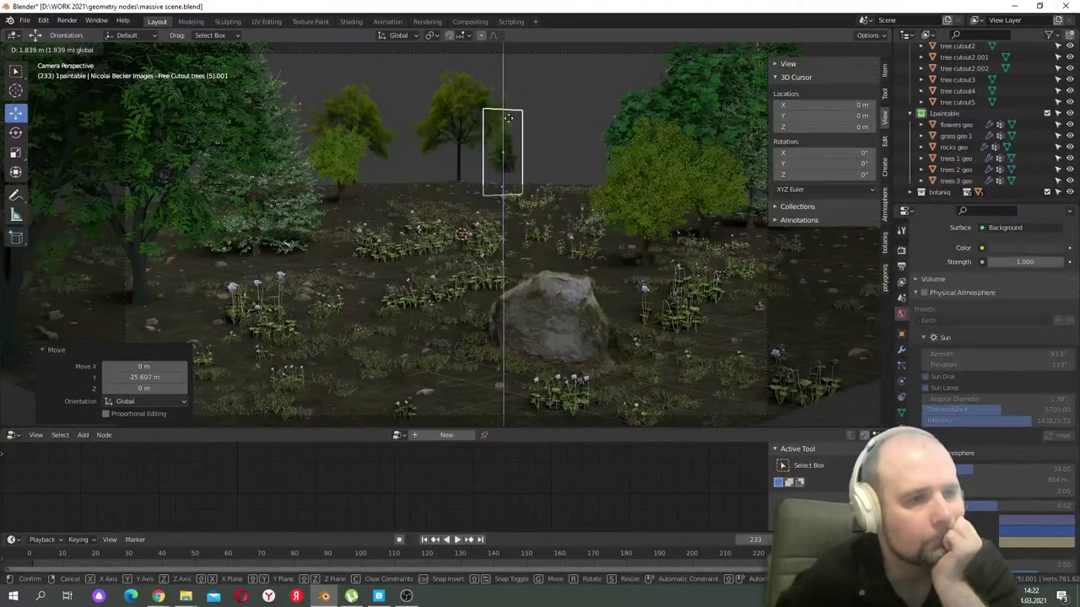
pyautogui.click(488, 133)
pyautogui.click(16, 133)
pyautogui.moveTo(503, 155); pyautogui.dragTo(488, 155)
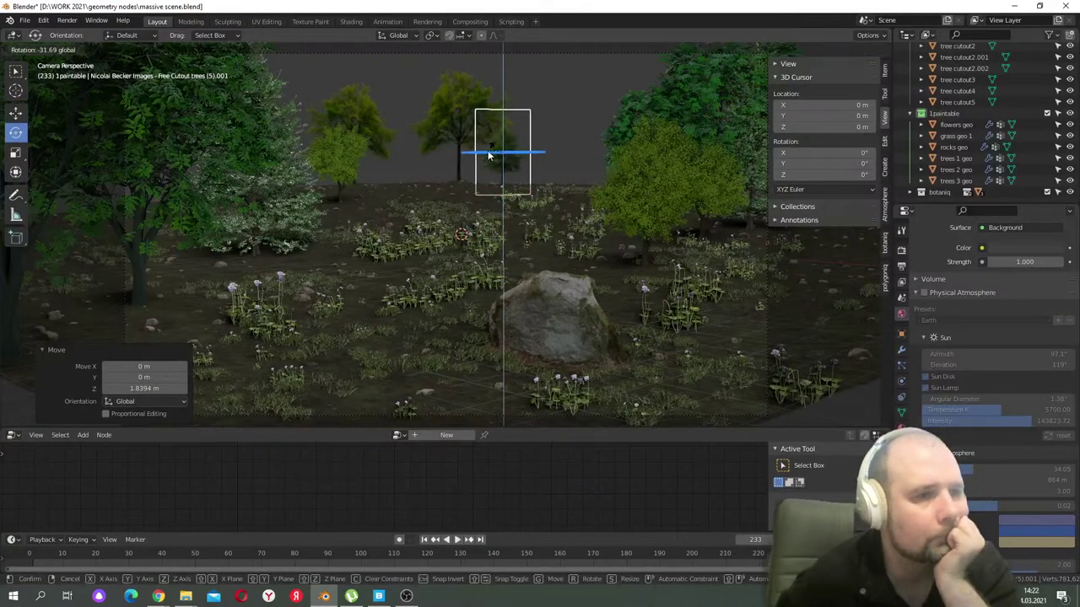
# - Scale the tree cutout by 1.321, raise it about 0.69 m onto the horizon and deselect it
pyautogui.click(15, 156)
pyautogui.moveTo(521, 170); pyautogui.dragTo(527, 176)
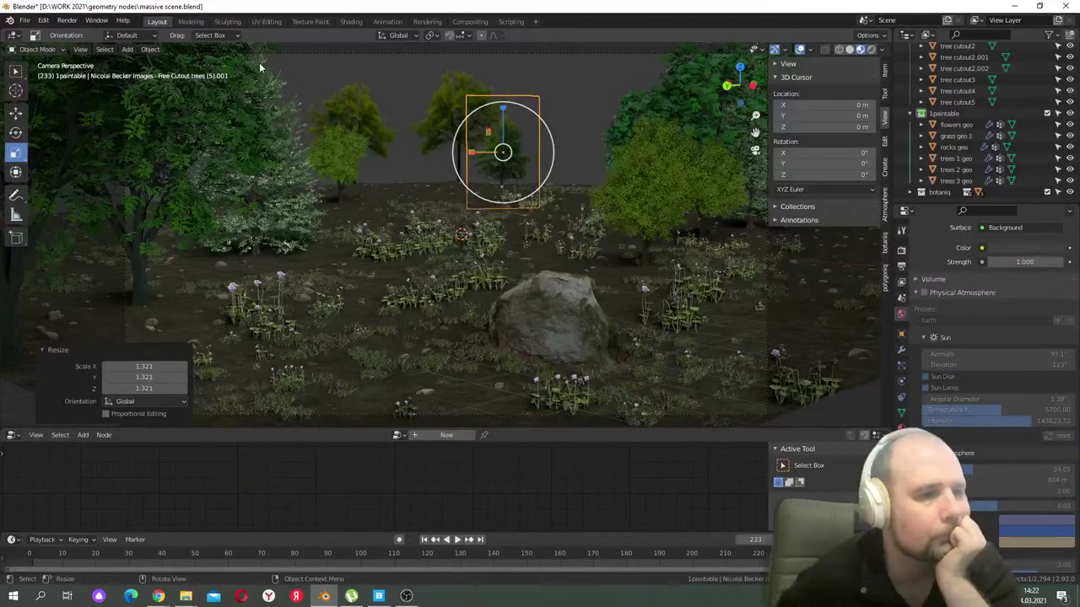
pyautogui.click(15, 112)
pyautogui.moveTo(503, 123); pyautogui.dragTo(503, 109)
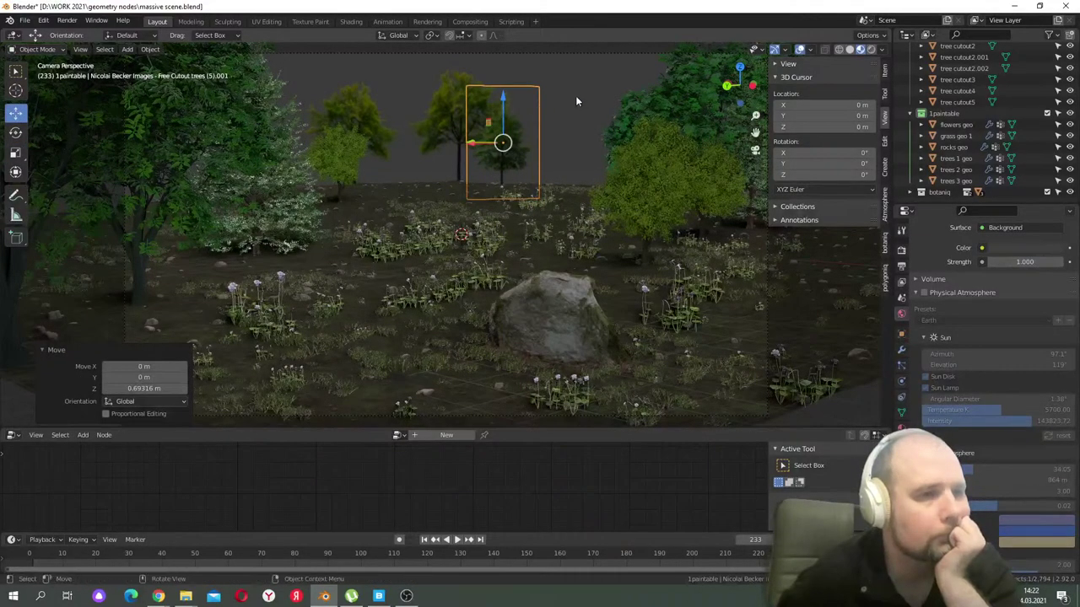
pyautogui.click(584, 98)
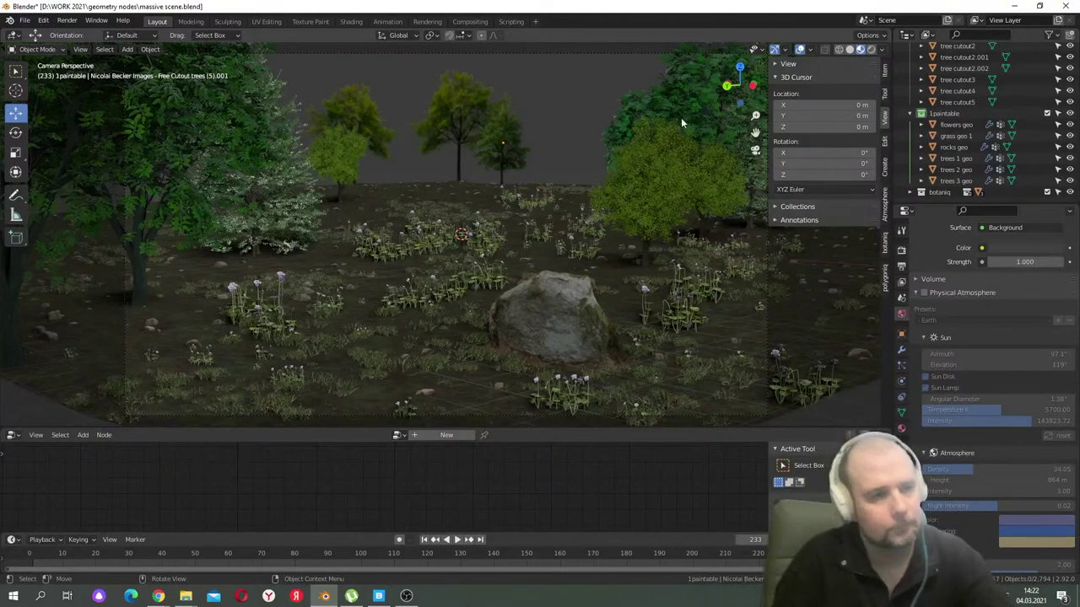
# - Duplicate the placed Free Cutout trees (5) tree and move the copy about -8.82 m along Y
pyautogui.click(502, 167)
pyautogui.hotkey('shift', 'd')
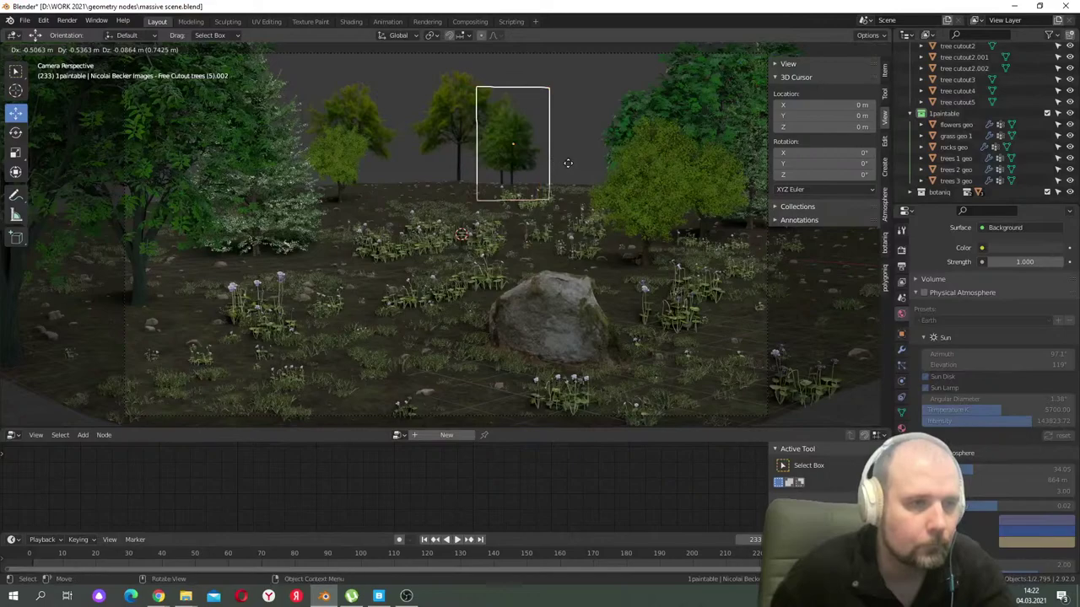
pyautogui.press('Escape')
pyautogui.moveTo(475, 148); pyautogui.dragTo(551, 148)
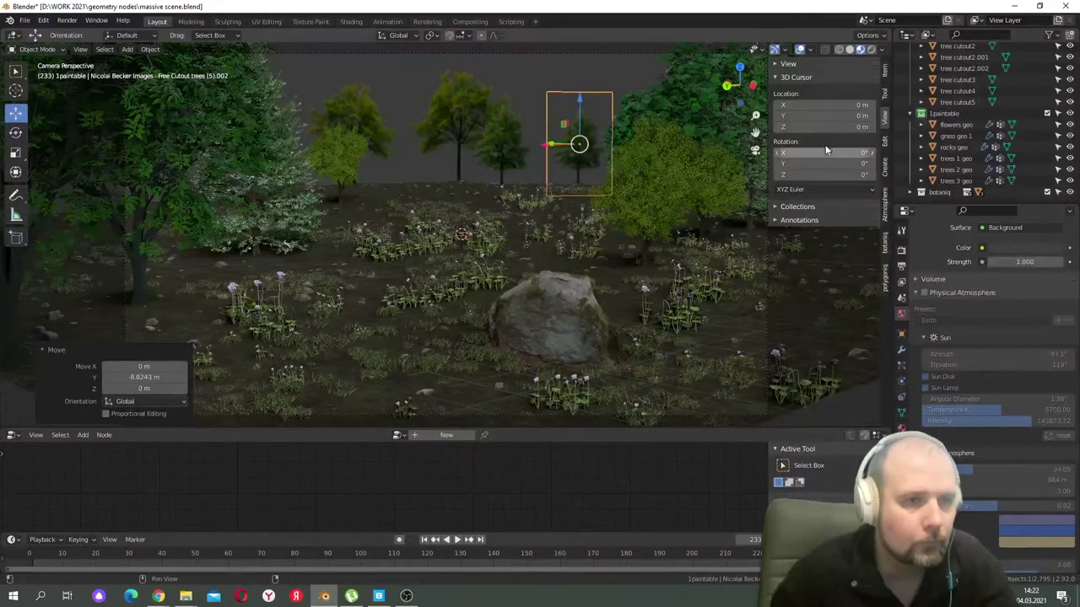
# - Move the second tree copy about 18.2 m along X, beyond the terrain's far corner
pyautogui.moveTo(551, 148); pyautogui.dragTo(503, 158, button='middle')
pyautogui.moveTo(320, 218); pyautogui.dragTo(381, 214, button='middle')
pyautogui.press('g')
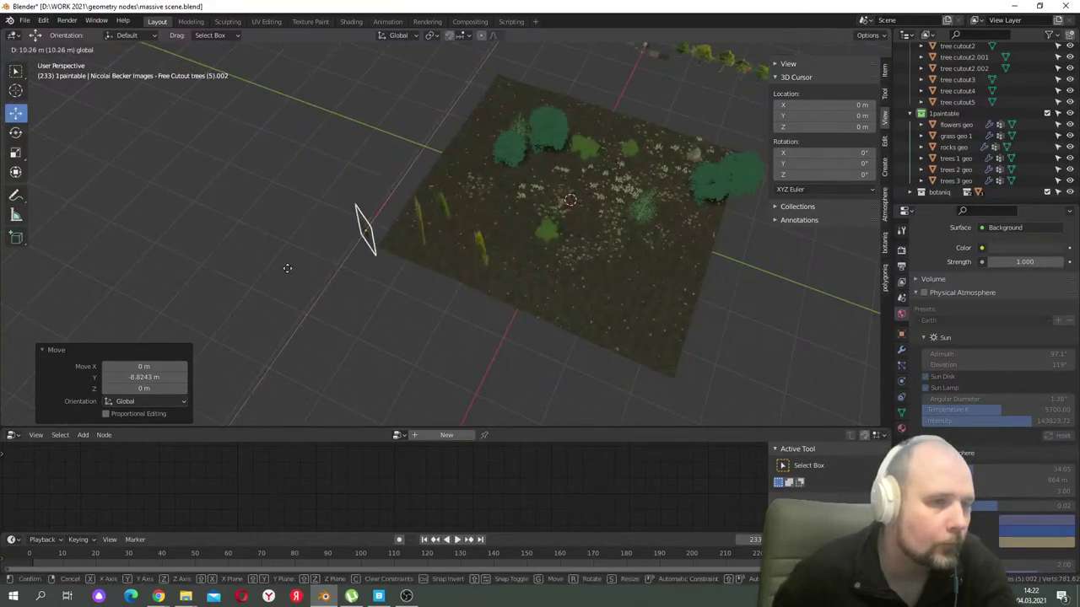
pyautogui.moveTo(288, 269); pyautogui.dragTo(263, 304)
pyautogui.click(754, 150)
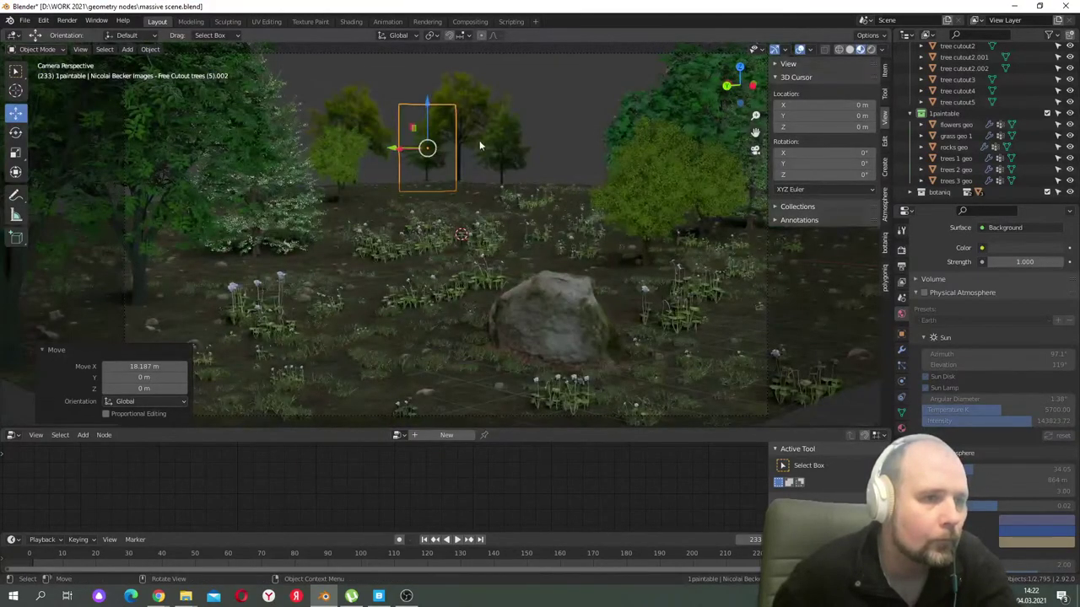
# - Enlarge the second tree copy, raise it about 1.06 m to meet the horizon and deselect it
pyautogui.click(16, 153)
pyautogui.moveTo(427, 174); pyautogui.dragTo(427, 187)
pyautogui.click(17, 110)
pyautogui.moveTo(426, 125); pyautogui.dragTo(530, 113)
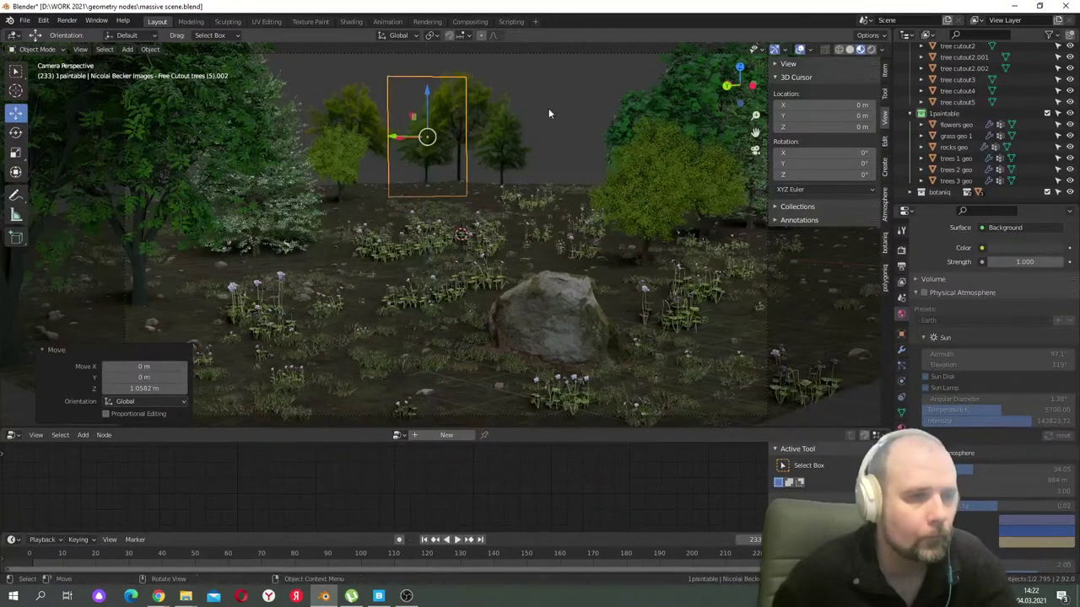
pyautogui.click(589, 113)
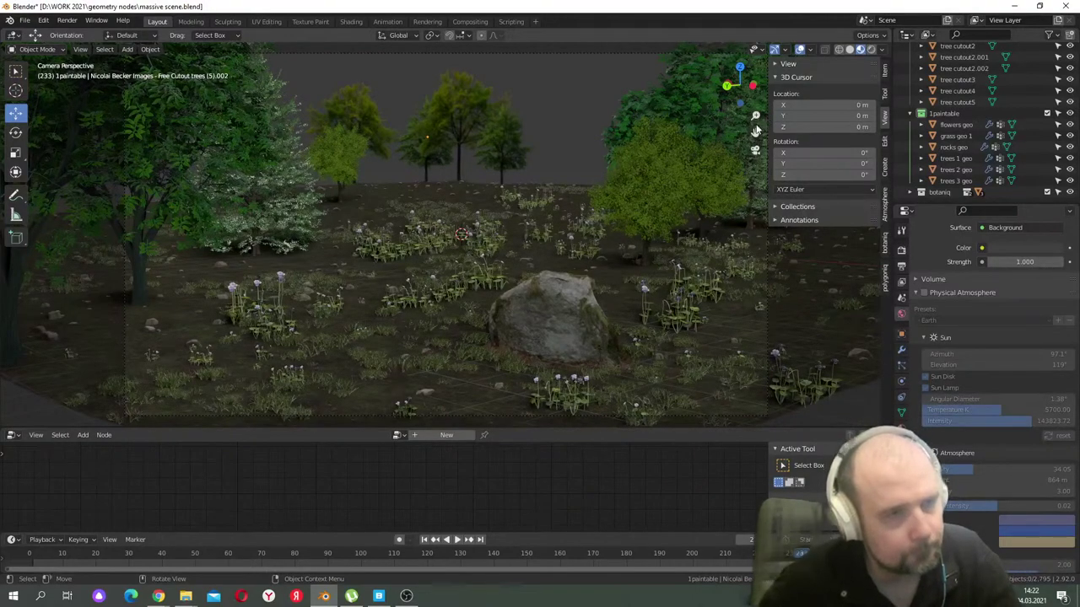
pyautogui.click(755, 151)
pyautogui.scroll(-1, 594, 164)
pyautogui.moveTo(587, 166); pyautogui.dragTo(438, 113, button='middle')
pyautogui.scroll(3, 438, 112)
pyautogui.click(755, 150)
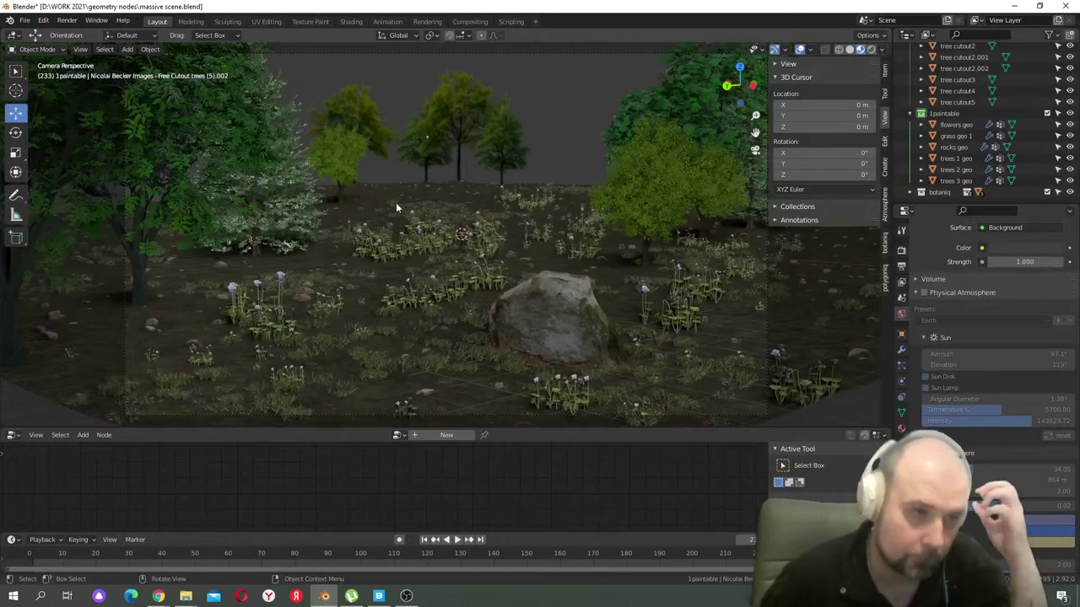
# - Duplicate the mossy foreground rock and move the copy about 35.6 m along X and -30.7 m along Y toward the background trees
pyautogui.click(568, 299)
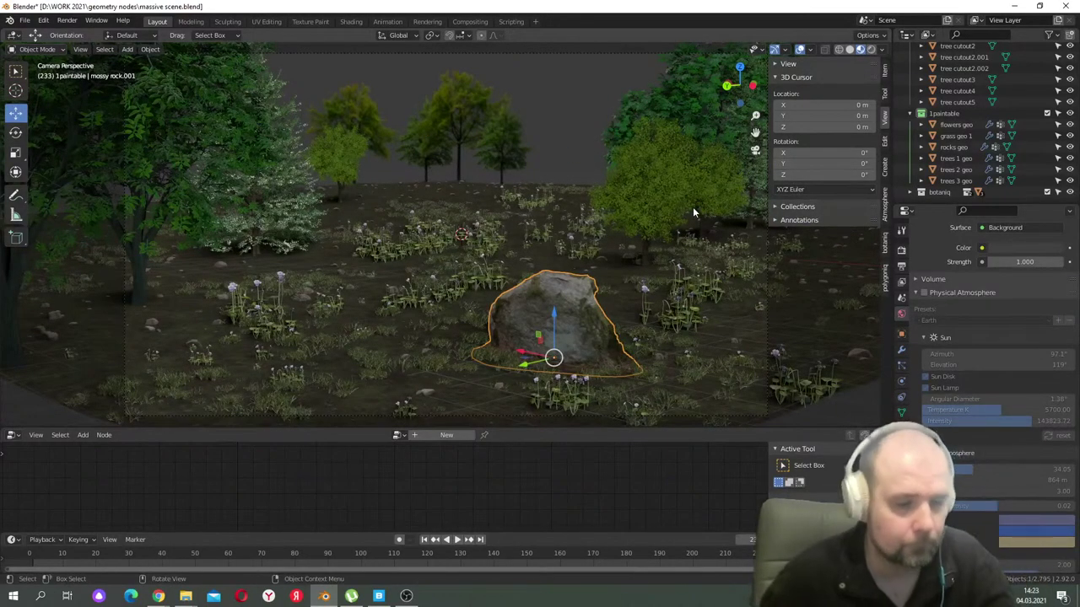
pyautogui.hotkey('shift', 'd')
pyautogui.press('Escape')
pyautogui.click(756, 150)
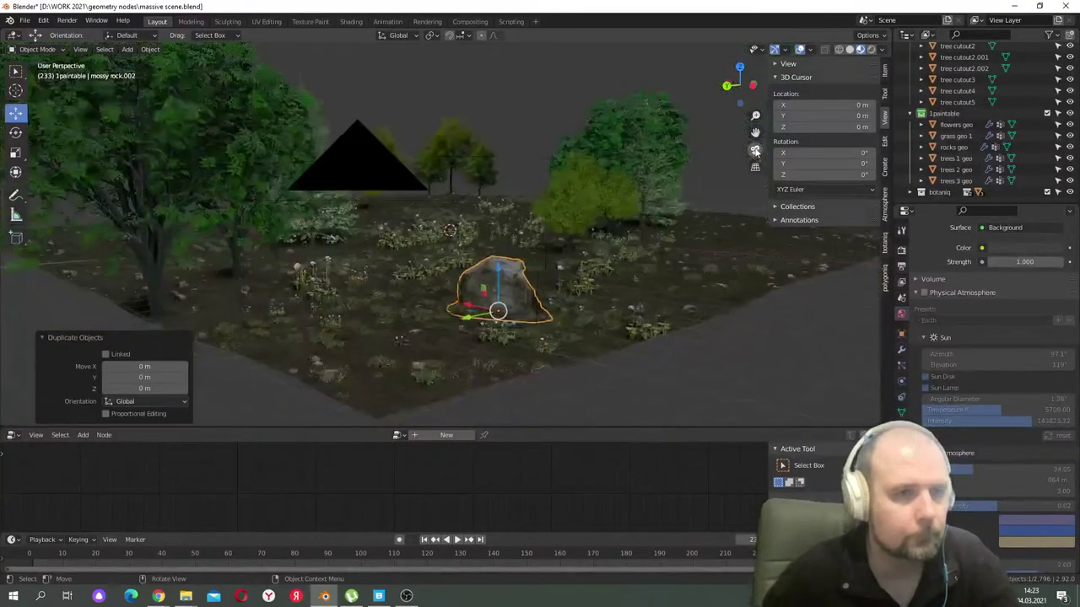
pyautogui.moveTo(499, 368); pyautogui.dragTo(172, 209)
pyautogui.moveTo(202, 294); pyautogui.dragTo(407, 183)
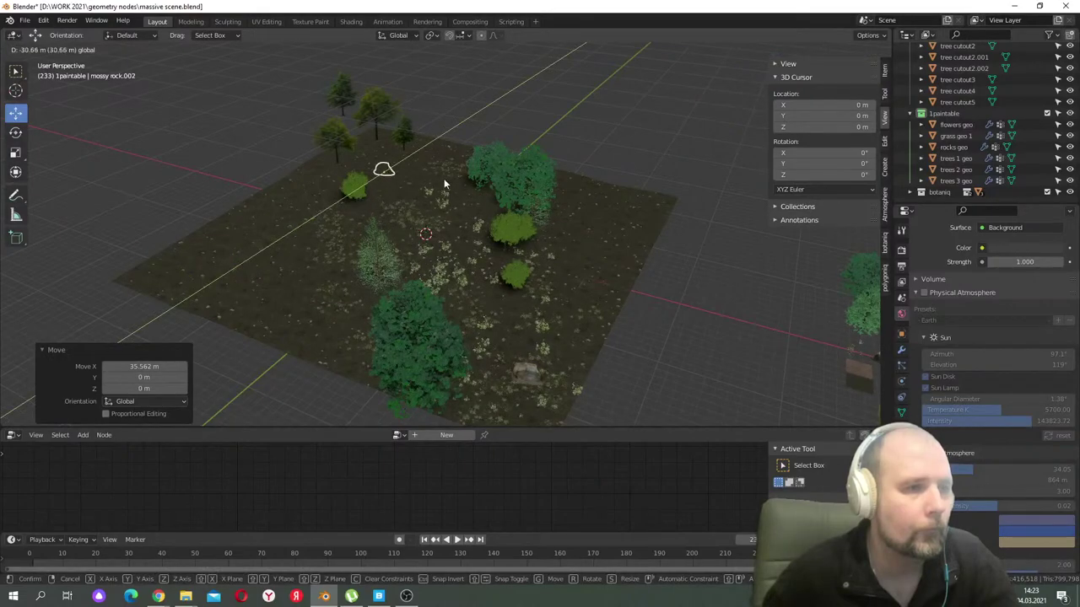
pyautogui.click(410, 194)
pyautogui.click(756, 150)
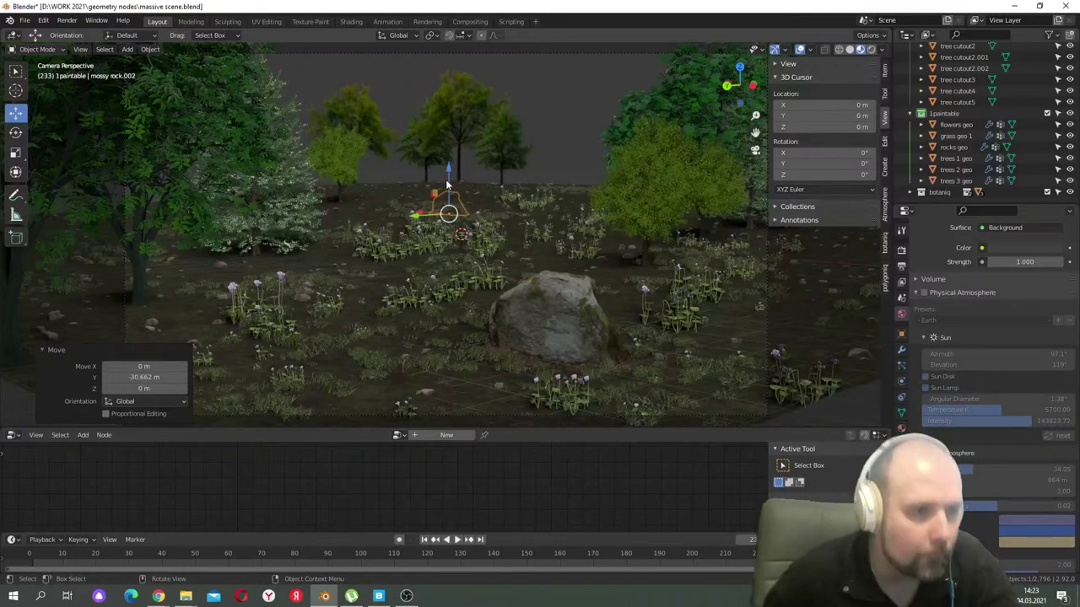
# - Raise the copied rock about 1.81 m to the horizon and rotate it -54.3° around Z
pyautogui.press('g')
pyautogui.press('z')
pyautogui.click(456, 150)
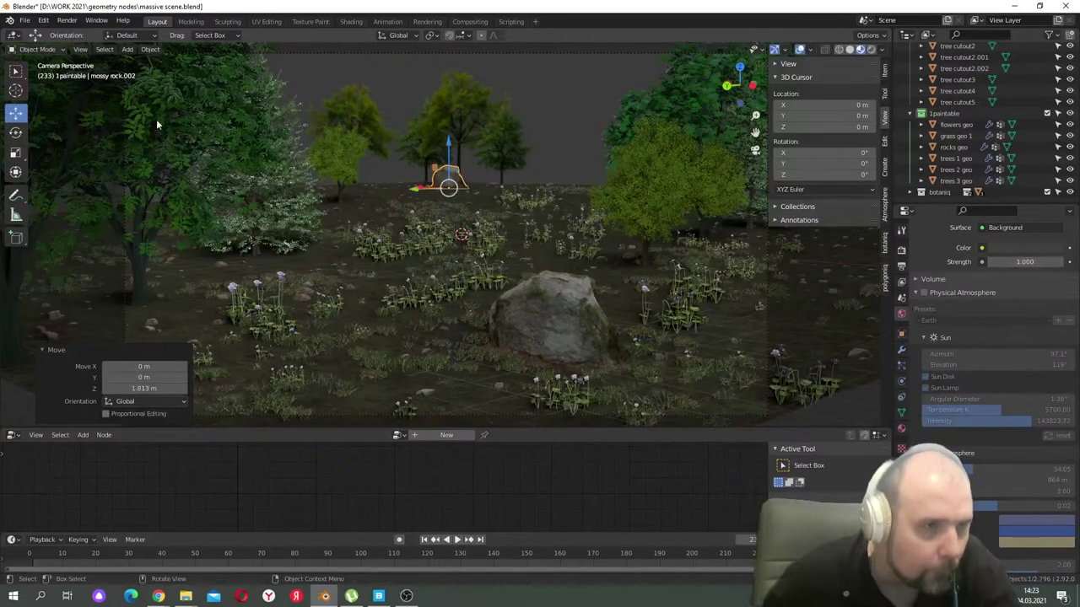
pyautogui.click(19, 134)
pyautogui.moveTo(464, 189)
pyautogui.mouseDown()
pyautogui.moveTo(424, 194)
pyautogui.moveTo(438, 173)
pyautogui.moveTo(450, 179)
pyautogui.mouseUp()
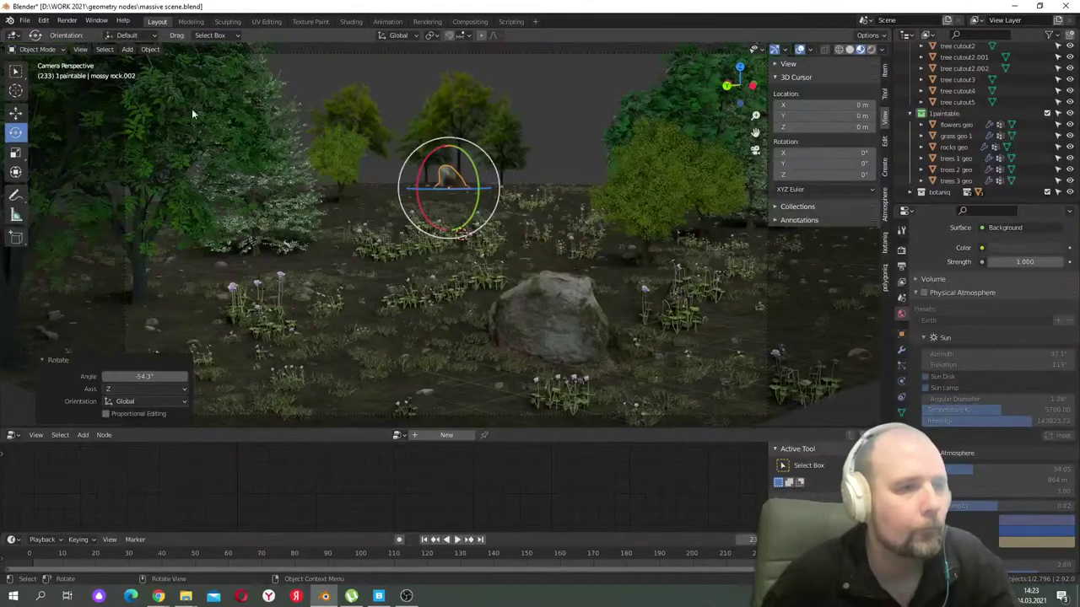
# - Nudge the background rock in front of the central tree trunk, scale it 0.662 along Z and deselect it
pyautogui.click(16, 113)
pyautogui.moveTo(443, 187)
pyautogui.mouseDown()
pyautogui.moveTo(521, 196)
pyautogui.moveTo(425, 194)
pyautogui.mouseUp()
pyautogui.click(550, 144)
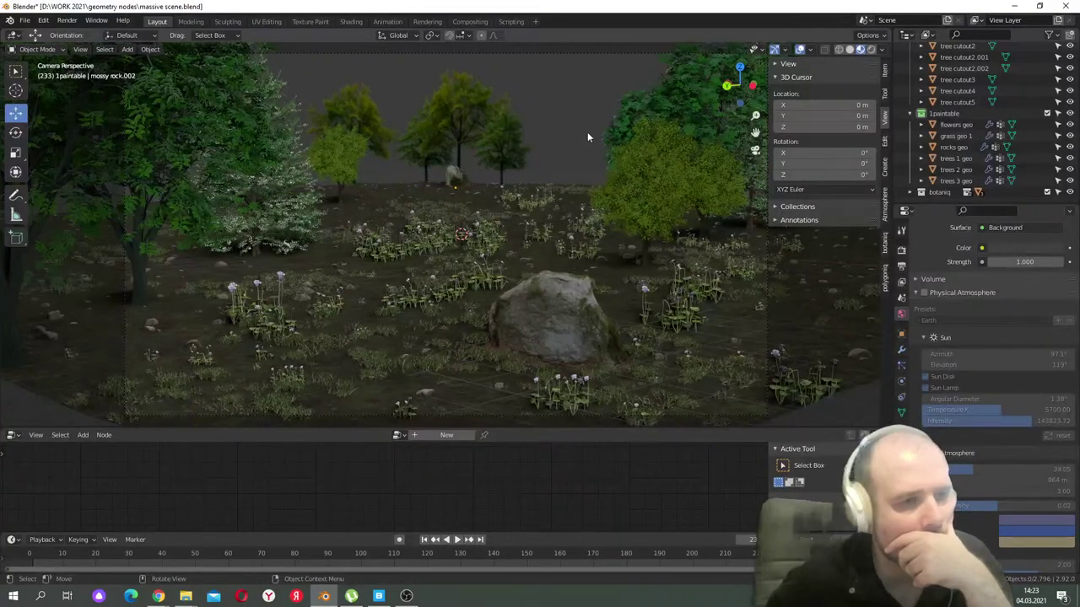
pyautogui.click(453, 178)
pyautogui.click(18, 152)
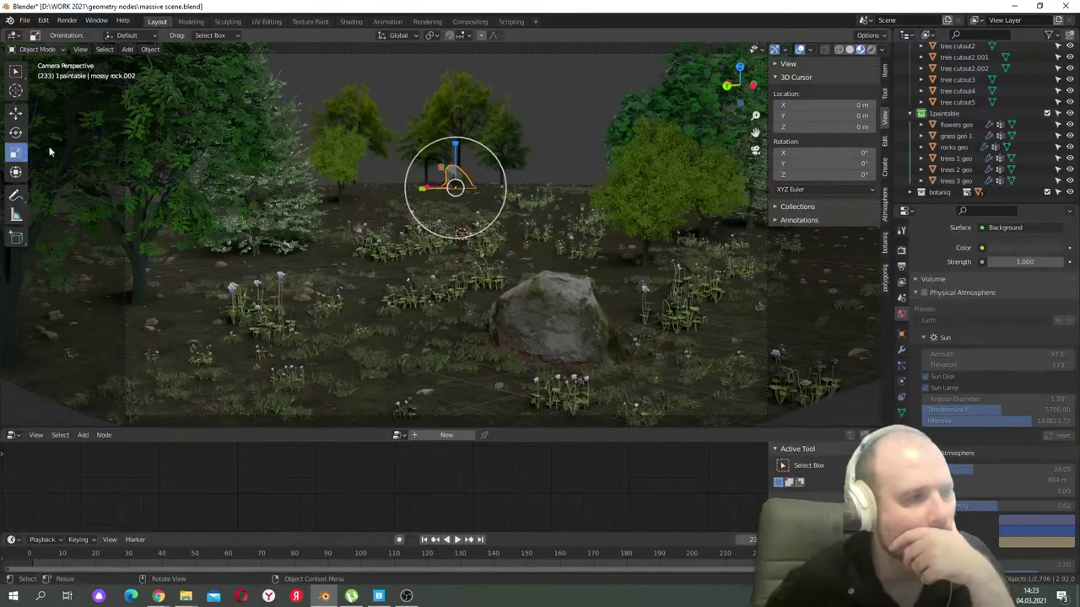
pyautogui.moveTo(439, 147); pyautogui.dragTo(457, 152)
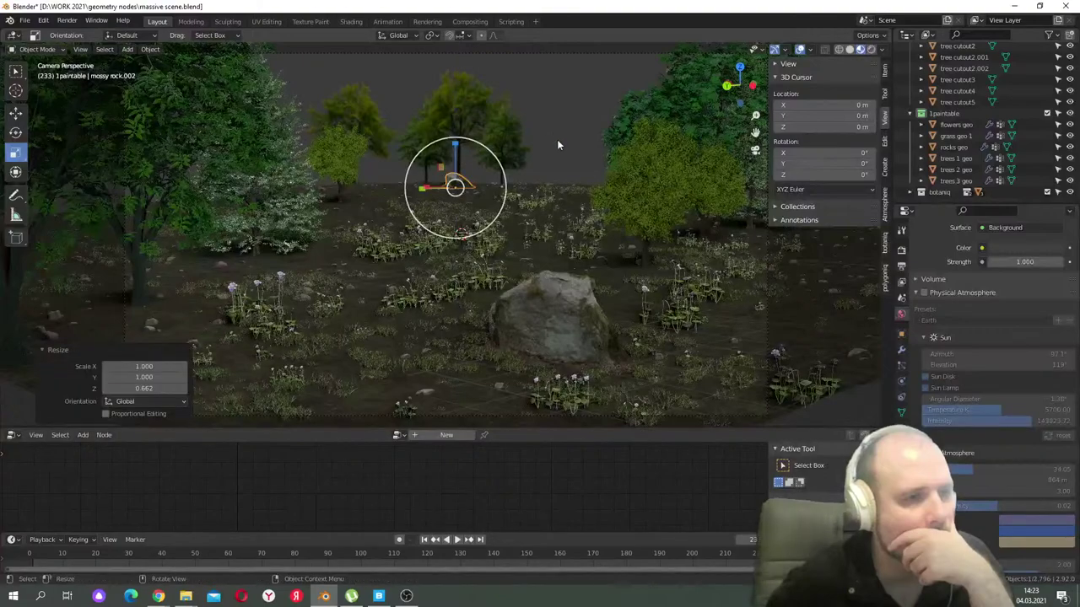
pyautogui.click(558, 143)
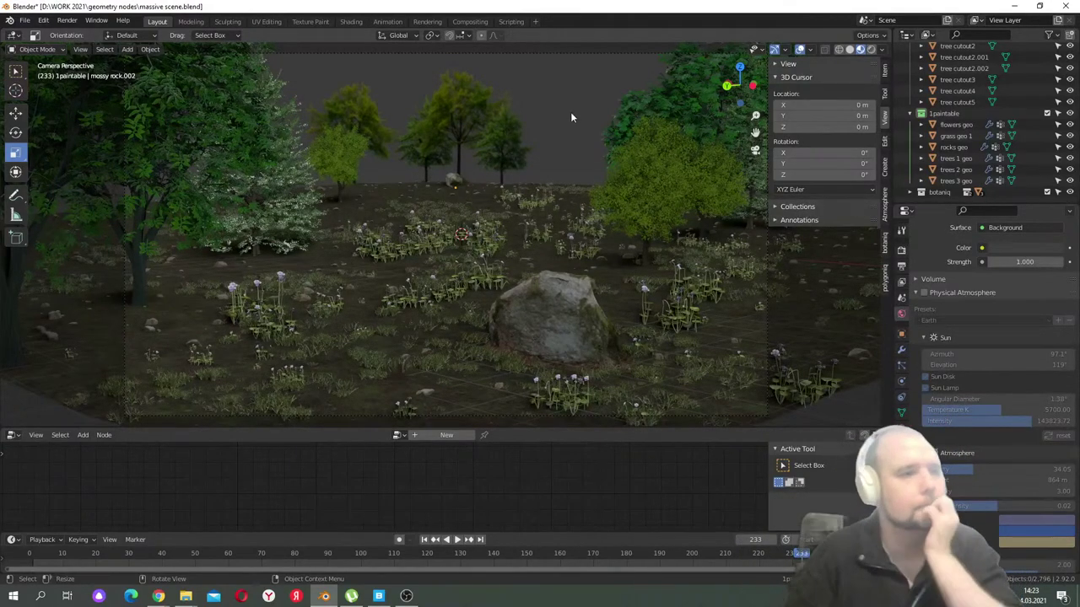
# - Select grass geo 1 and switch it to Weight Paint mode
pyautogui.click(38, 50)
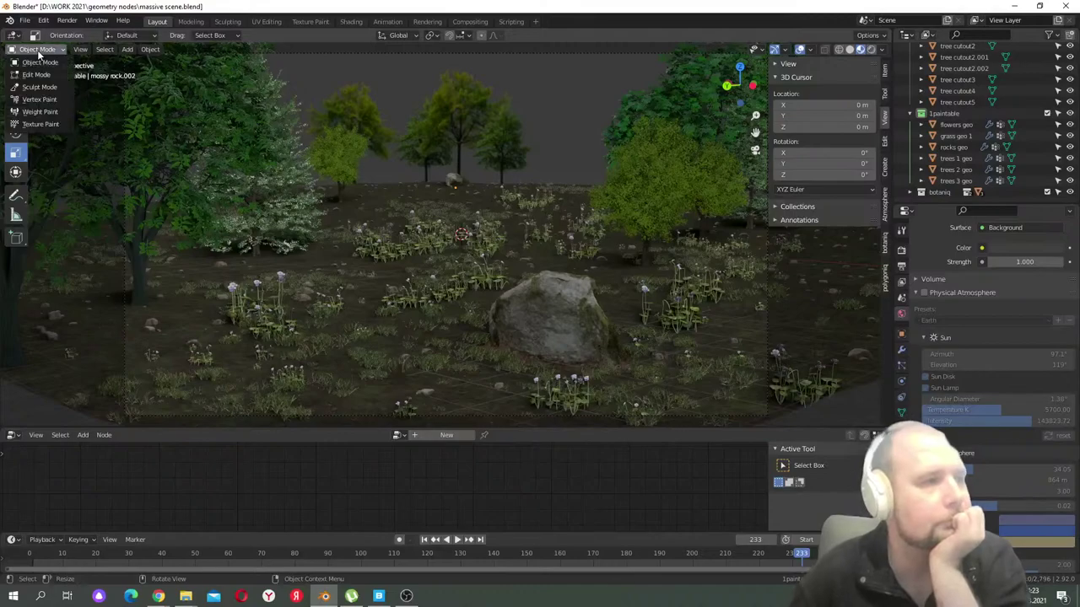
pyautogui.click(953, 137)
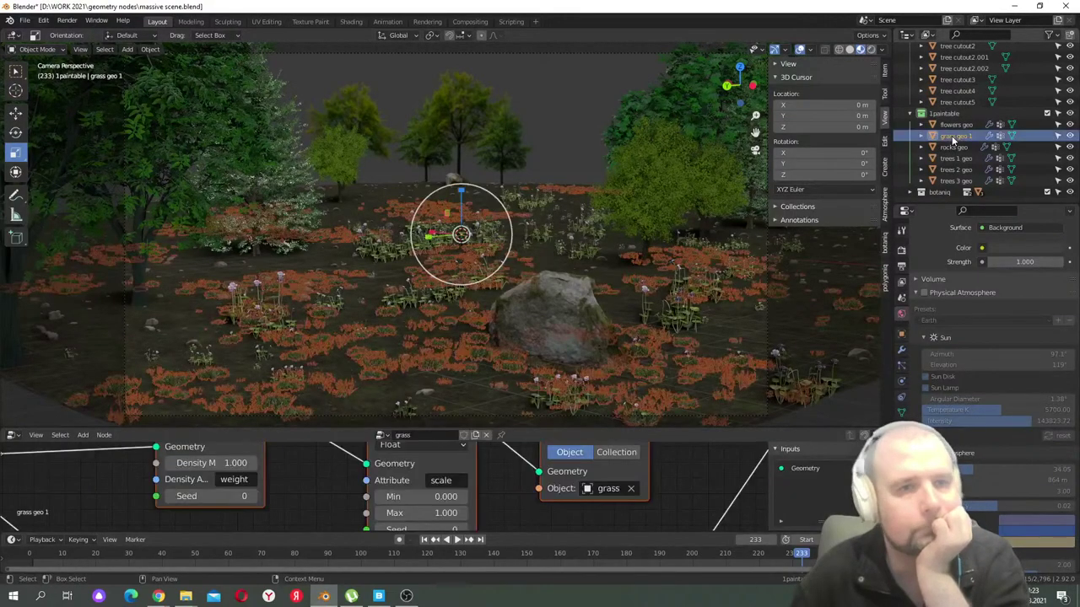
pyautogui.click(37, 50)
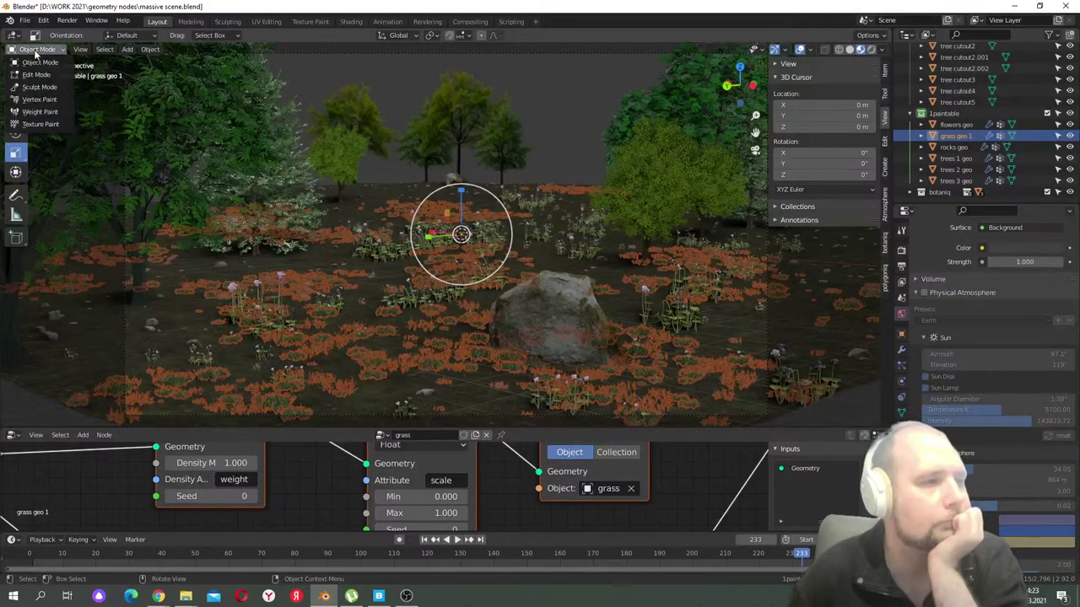
pyautogui.click(38, 111)
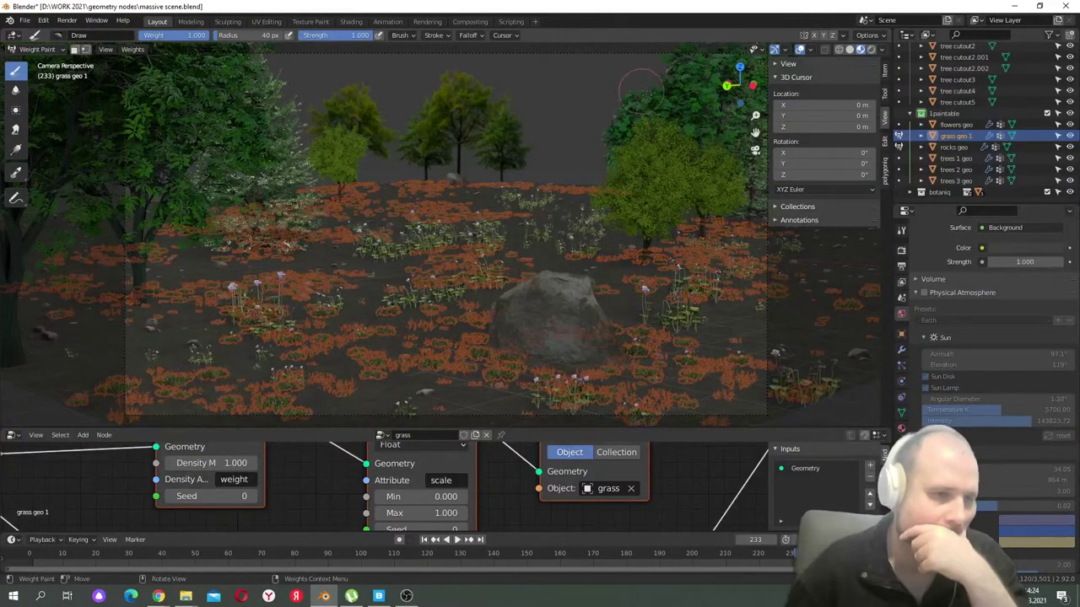
# - Save massive scene.blend and return grass geo 1 to Object Mode
pyautogui.click(24, 20)
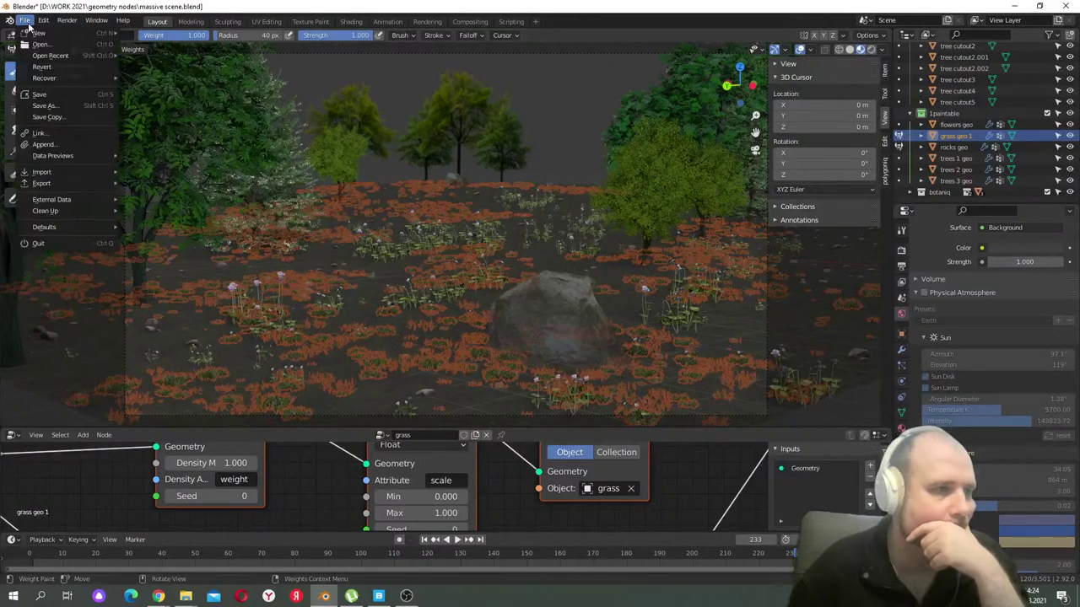
pyautogui.click(33, 93)
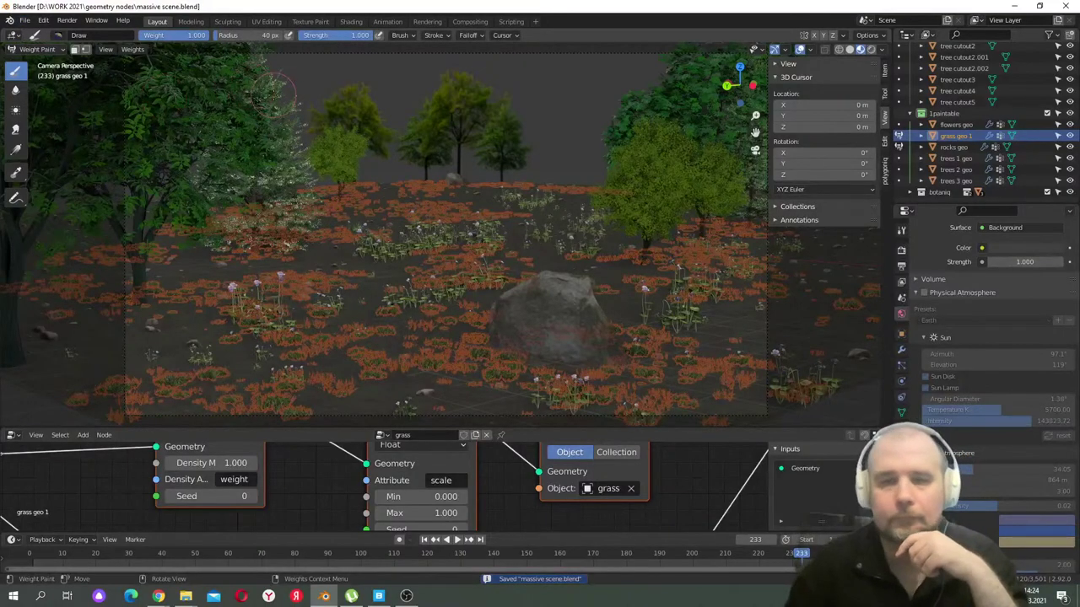
pyautogui.click(37, 50)
pyautogui.click(40, 62)
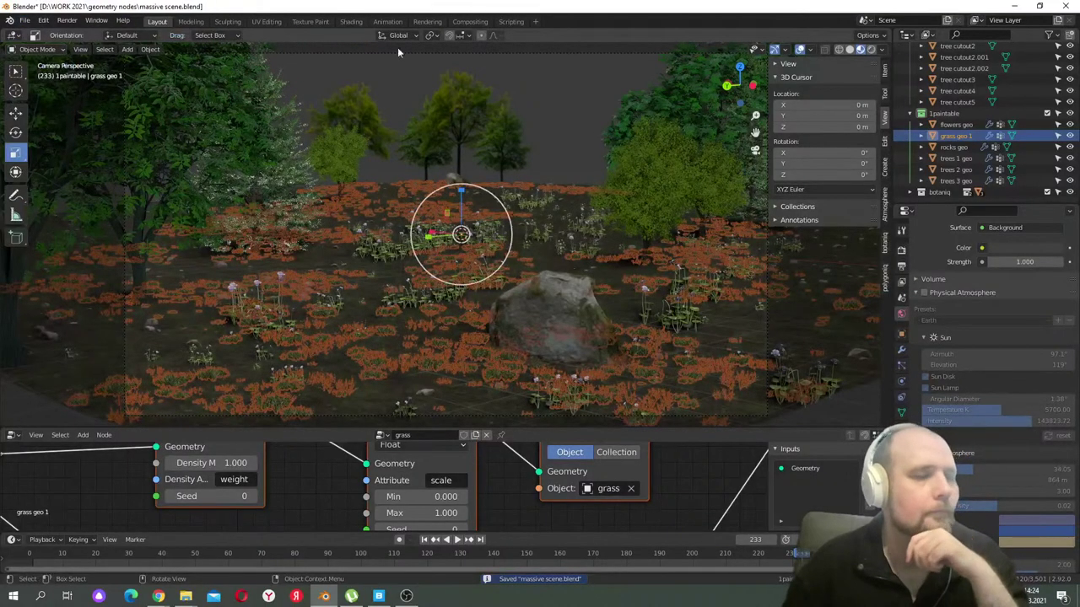
# - Render the current frame from the camera, review the image and close the render window
pyautogui.click(67, 20)
pyautogui.click(84, 33)
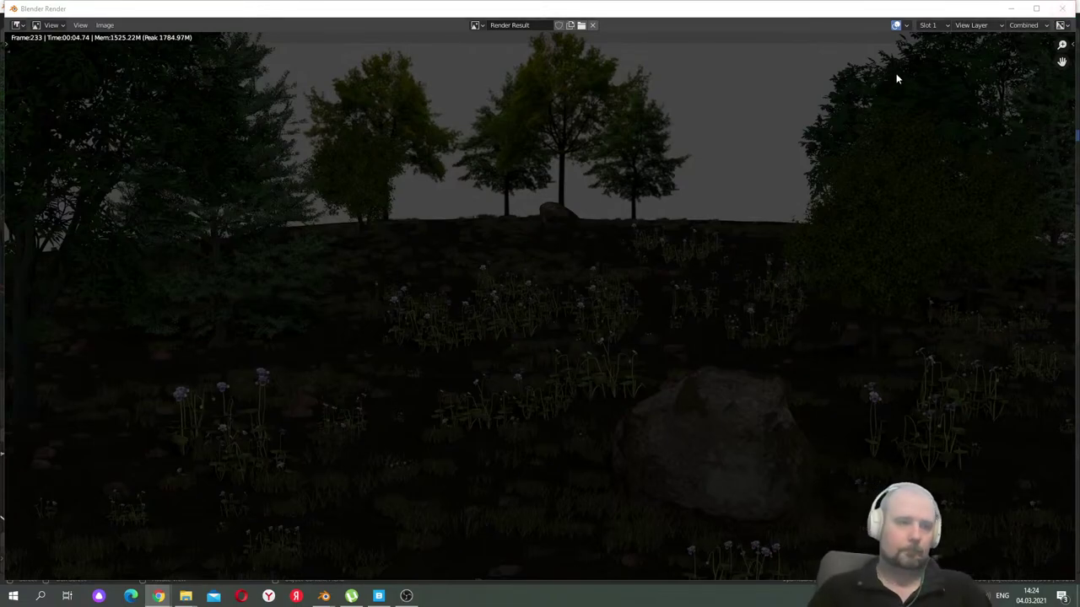
pyautogui.click(1062, 8)
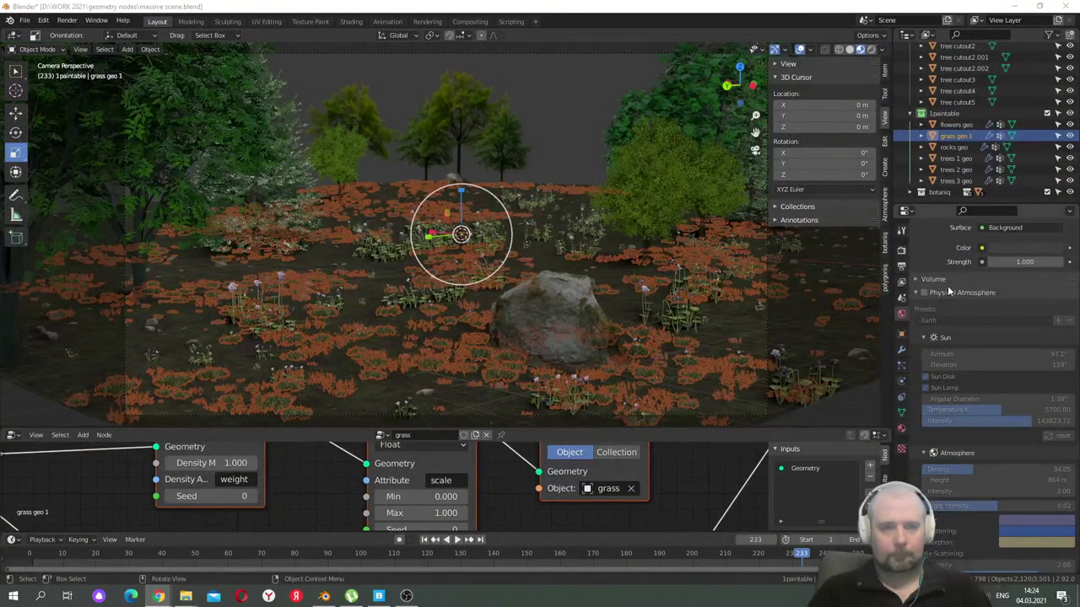
# - Enable the world's Physical Atmosphere, preview it in Rendered shading and set the sun's elevation to 123° and azimuth to 173°
pyautogui.click(924, 292)
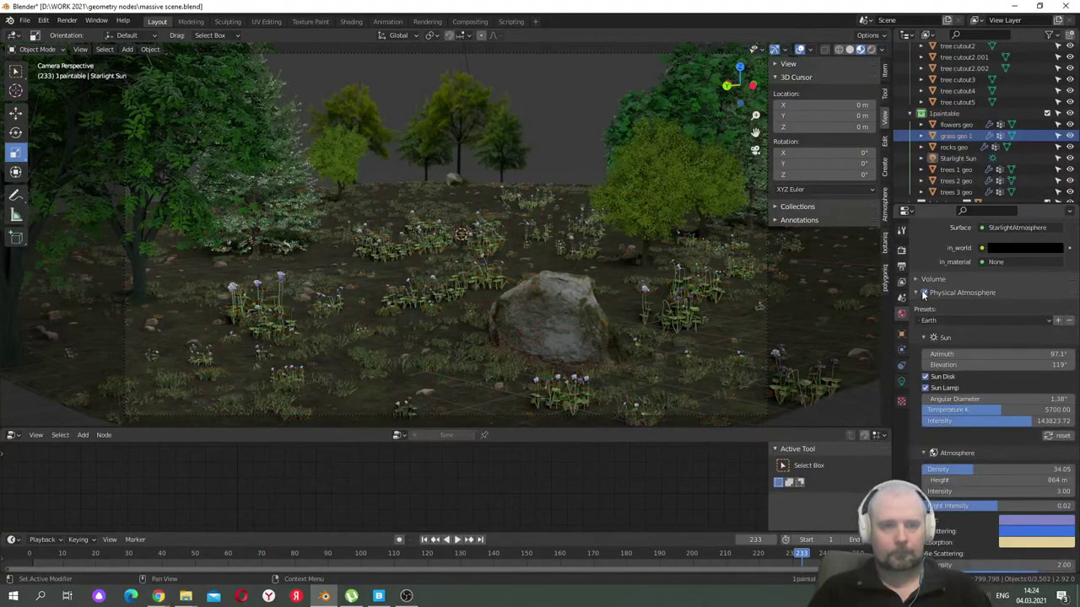
pyautogui.click(870, 49)
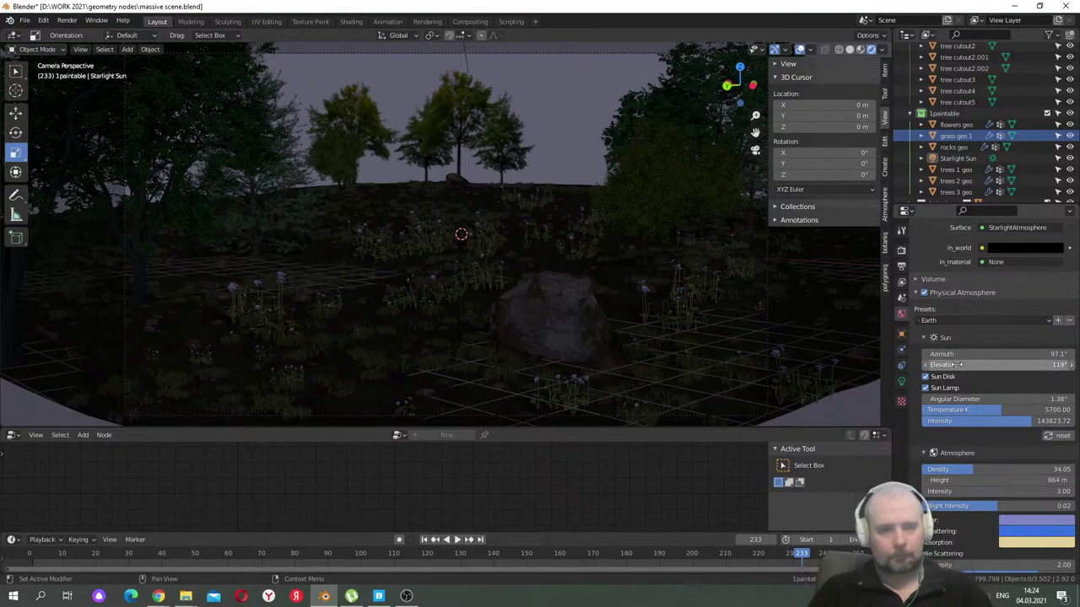
pyautogui.moveTo(959, 364); pyautogui.dragTo(970, 364)
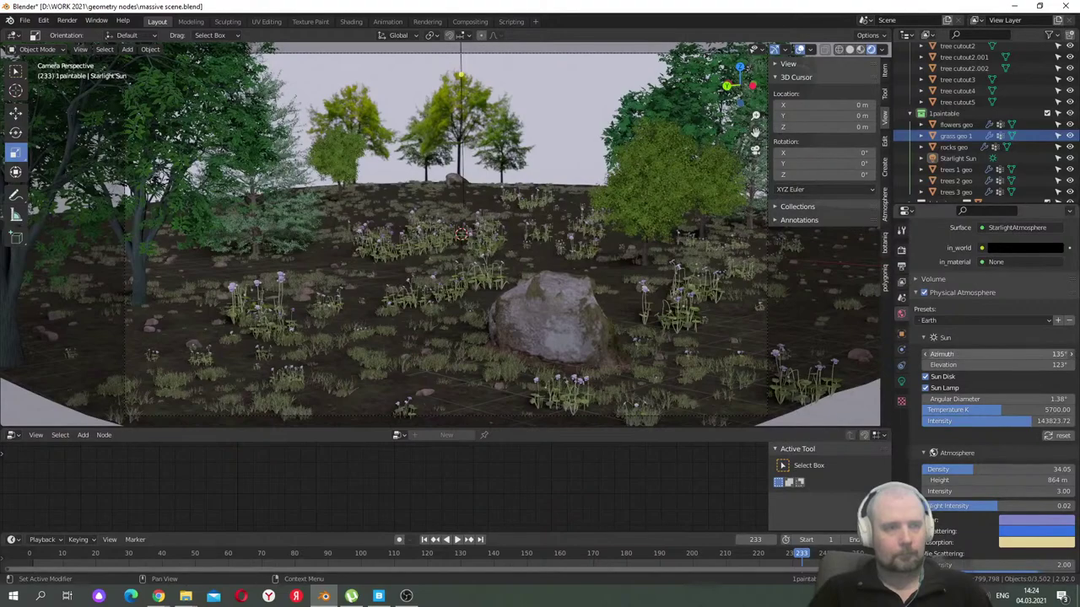
pyautogui.moveTo(941, 355); pyautogui.dragTo(971, 355)
# - Set the atmosphere density to 37.70 and enable material fog for the physical atmosphere
pyautogui.scroll(-2, 989, 466)
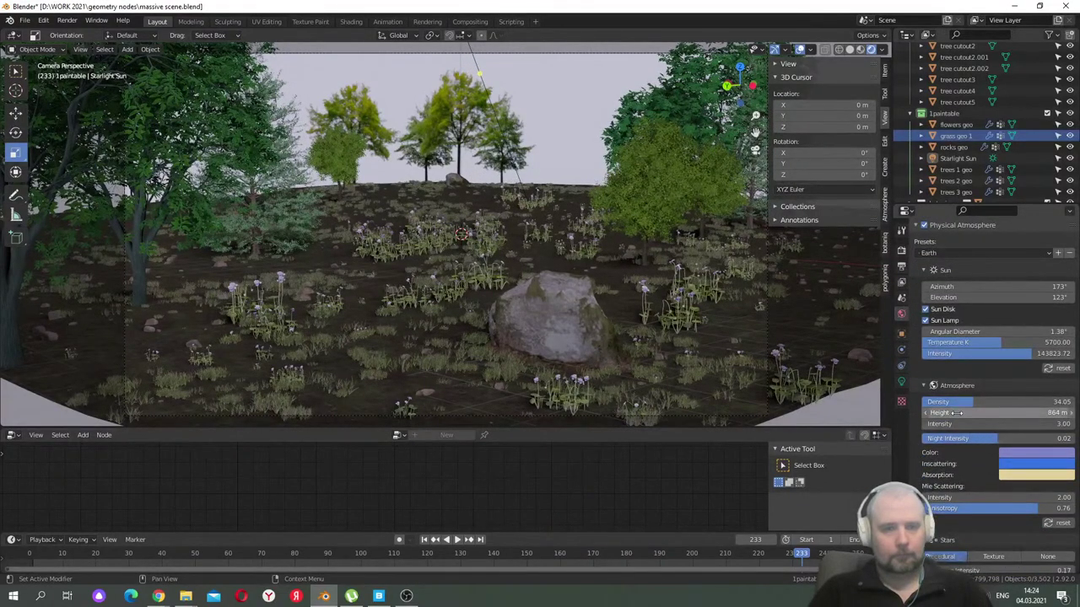
pyautogui.moveTo(970, 404); pyautogui.dragTo(976, 404)
pyautogui.scroll(-3, 962, 472)
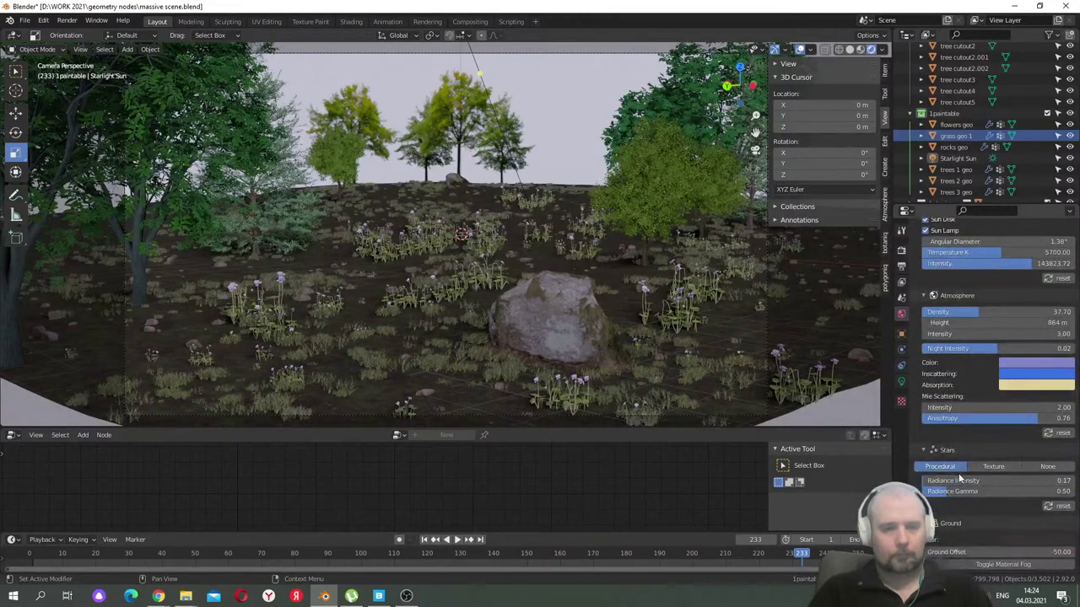
pyautogui.scroll(-1, 978, 476)
pyautogui.click(991, 519)
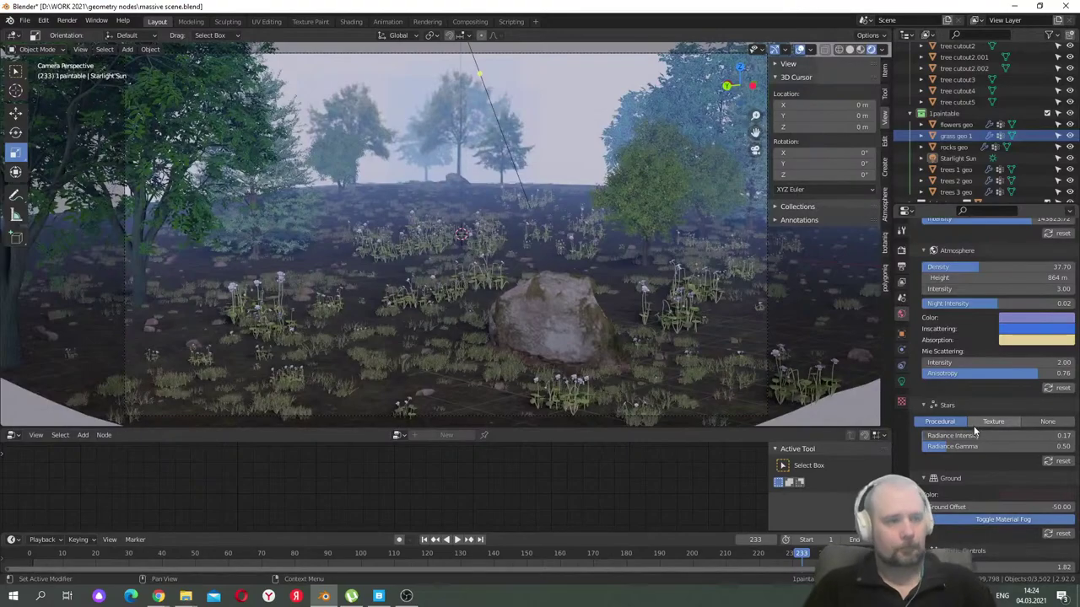
# - Render the foggy scene from the camera, review the image and close the render window
pyautogui.click(68, 21)
pyautogui.click(77, 33)
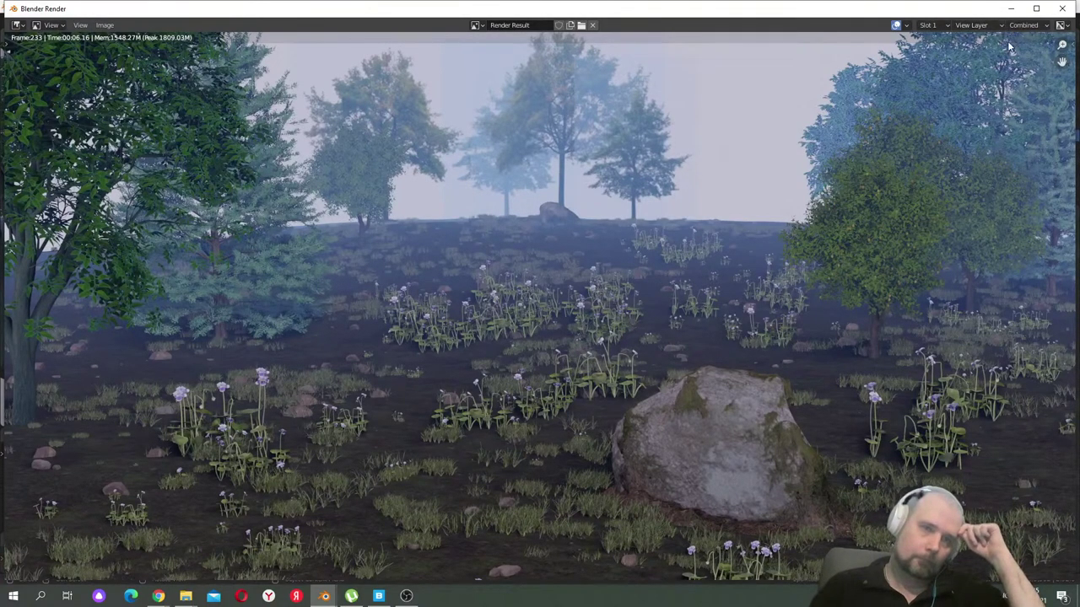
pyautogui.click(1062, 8)
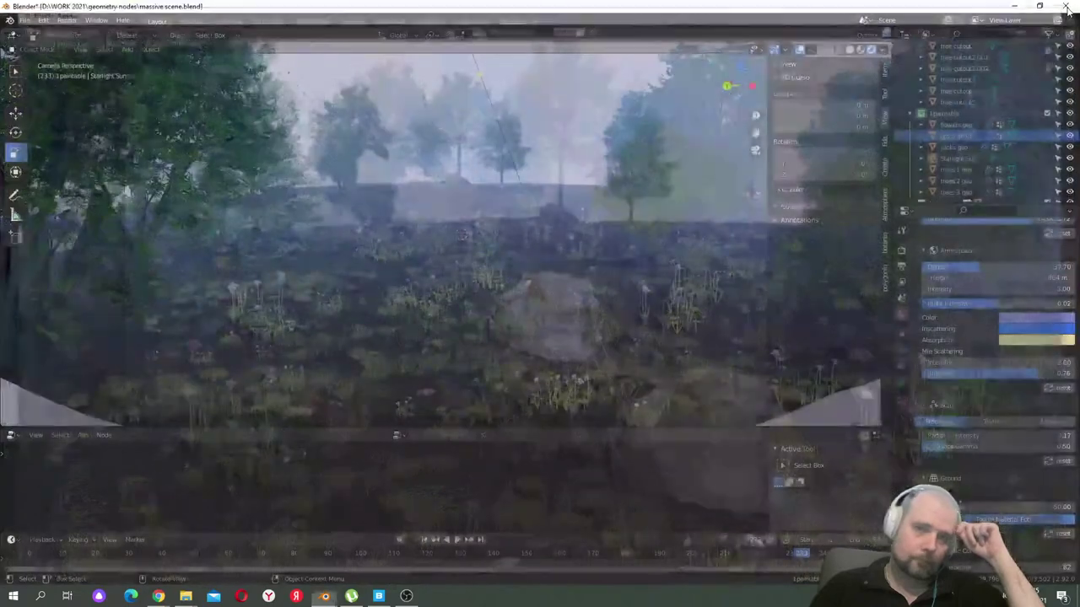
# - Leave the camera view, select the green tree cutout beside the background rock and show its material settings
pyautogui.click(756, 151)
pyautogui.moveTo(521, 146); pyautogui.dragTo(460, 171, button='middle')
pyautogui.scroll(2, 462, 170)
pyautogui.scroll(5, 517, 190)
pyautogui.scroll(-2, 518, 208)
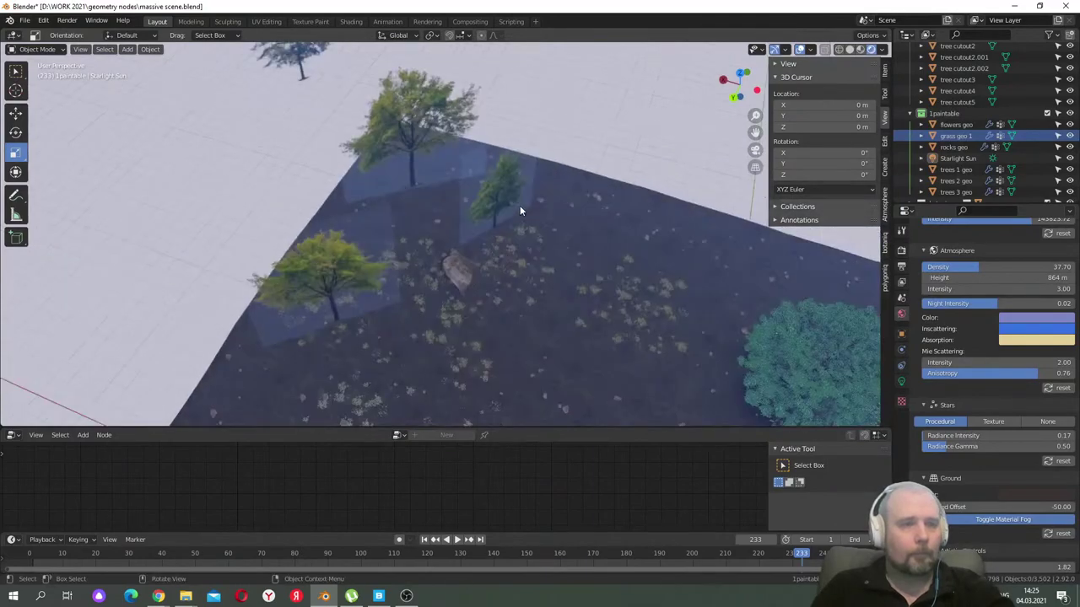
pyautogui.click(514, 187)
pyautogui.click(900, 429)
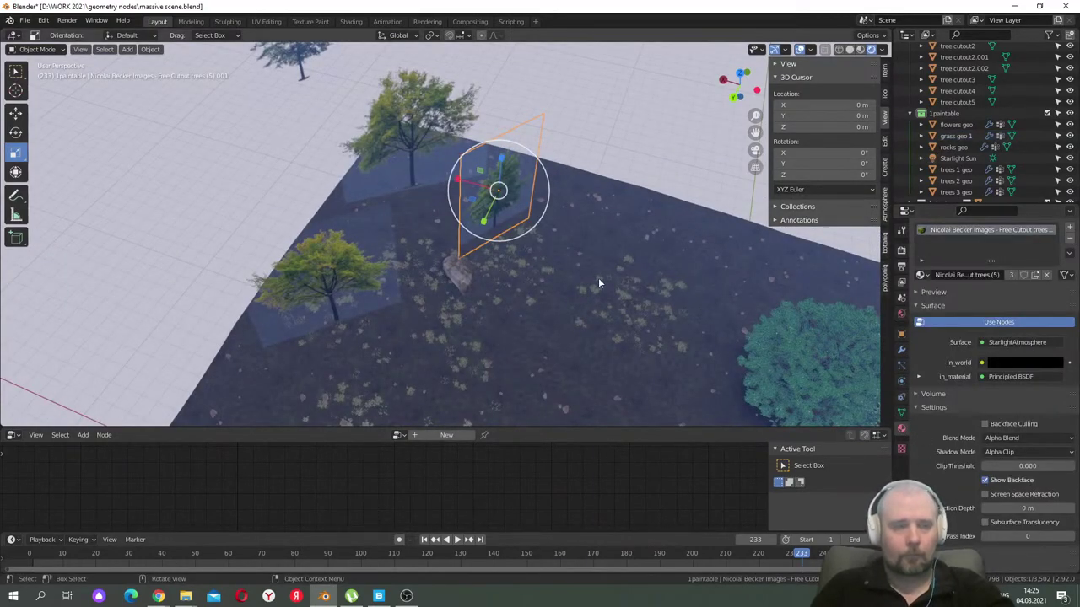
# - Try the Alpha Clip and Opaque blend modes on the tree cutout's material, checking the Eevee render settings in between
pyautogui.click(1013, 439)
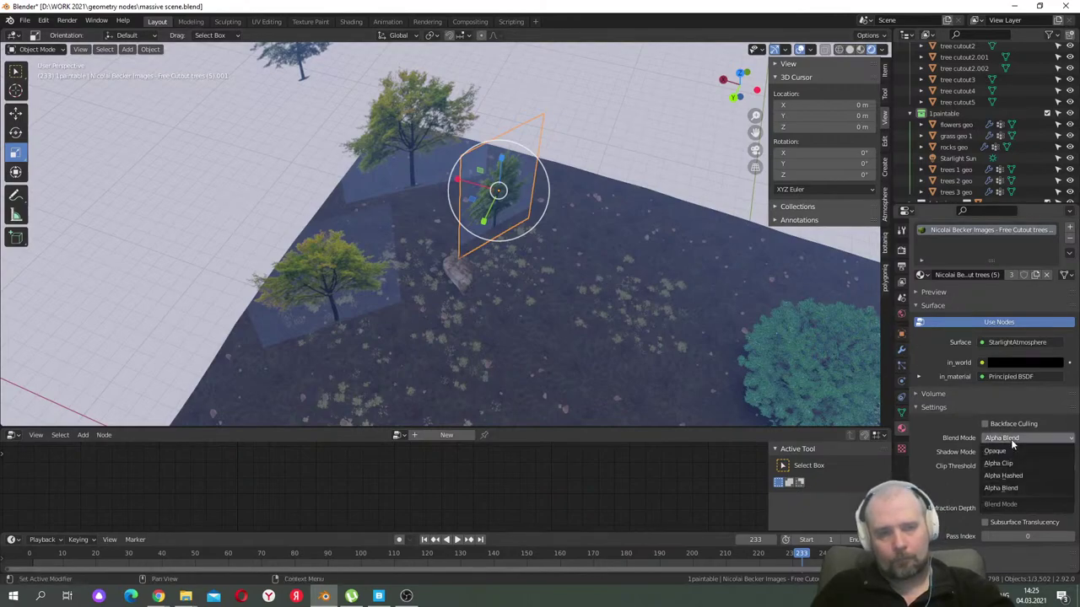
pyautogui.click(1002, 463)
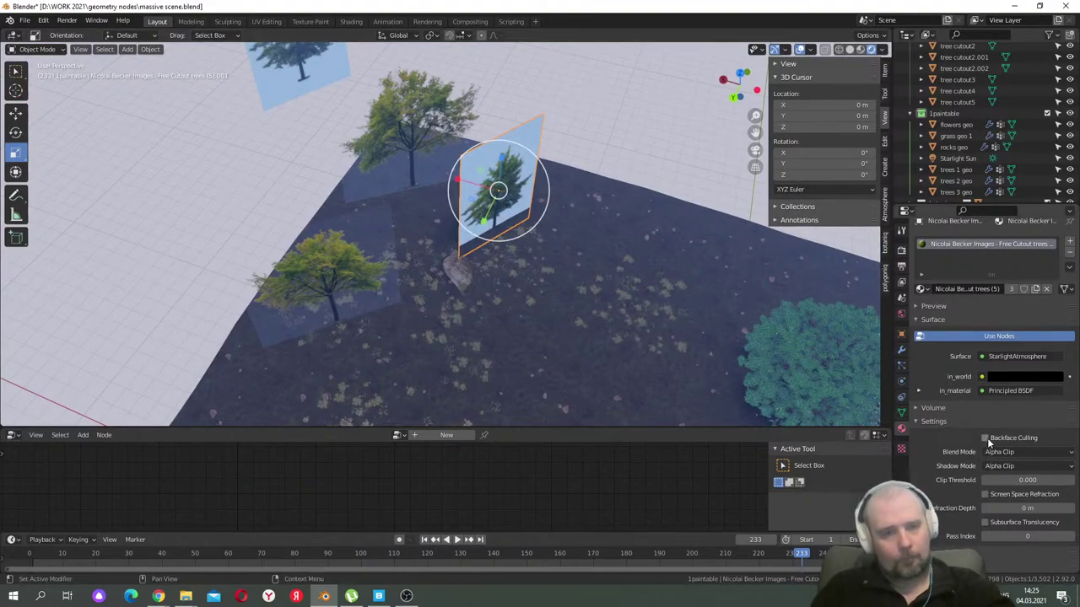
pyautogui.click(901, 250)
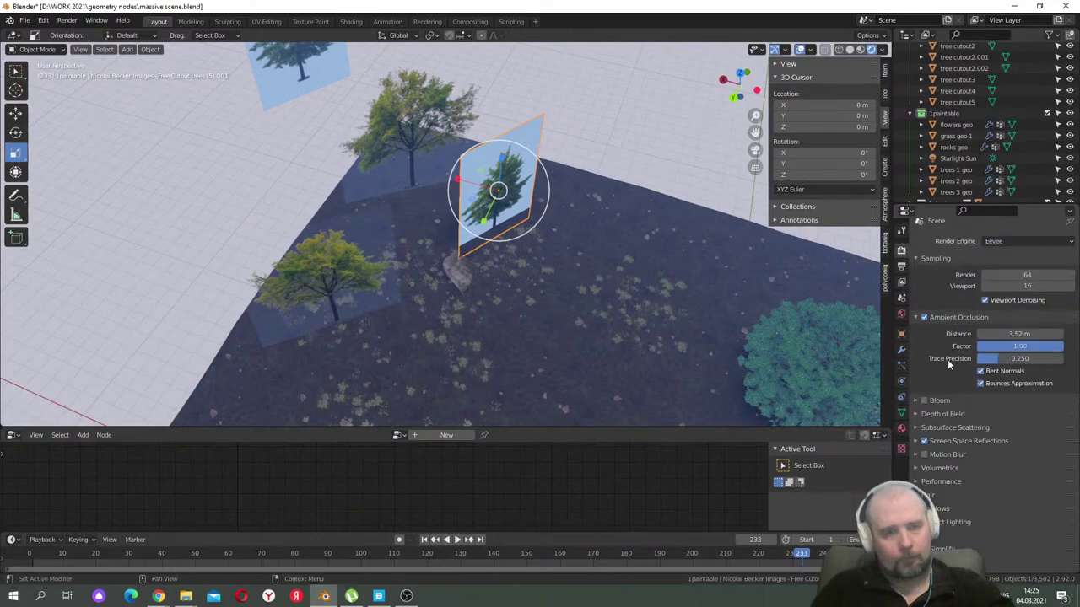
pyautogui.click(916, 442)
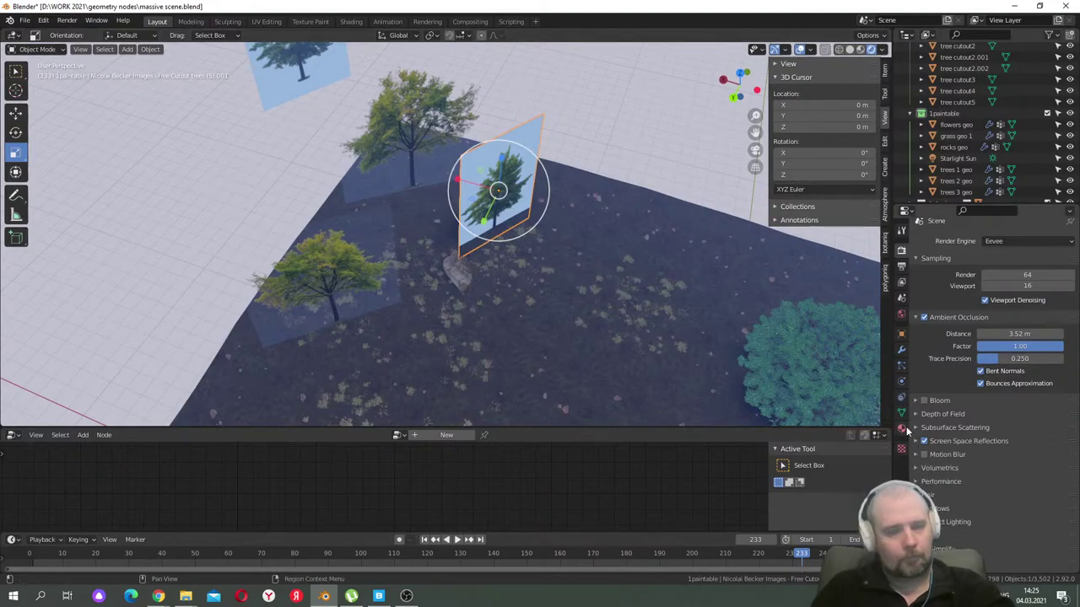
pyautogui.click(902, 430)
pyautogui.click(1006, 449)
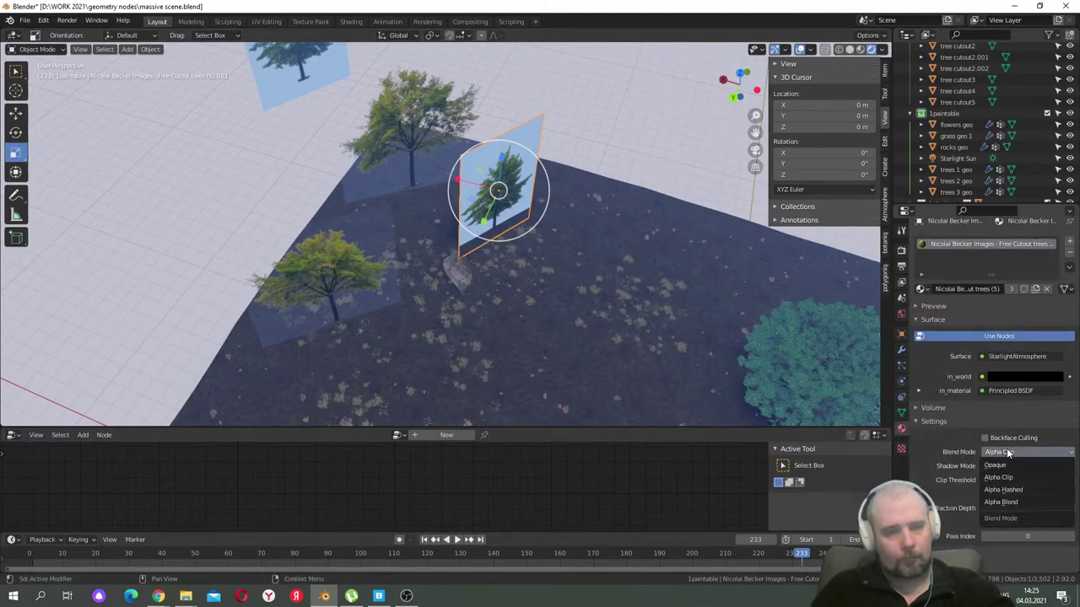
pyautogui.click(1000, 467)
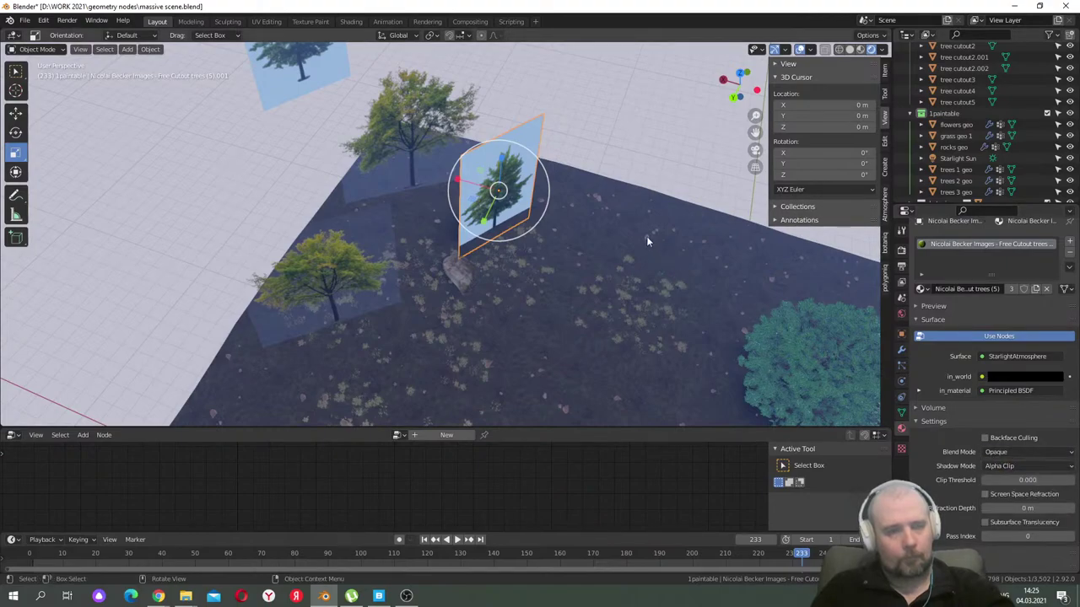
# - View the tree cutout up close and try Alpha Clip blend mode with Opaque shadow mode on its material
pyautogui.click(755, 151)
pyautogui.moveTo(612, 201); pyautogui.dragTo(606, 261, button='middle')
pyautogui.scroll(5, 554, 231)
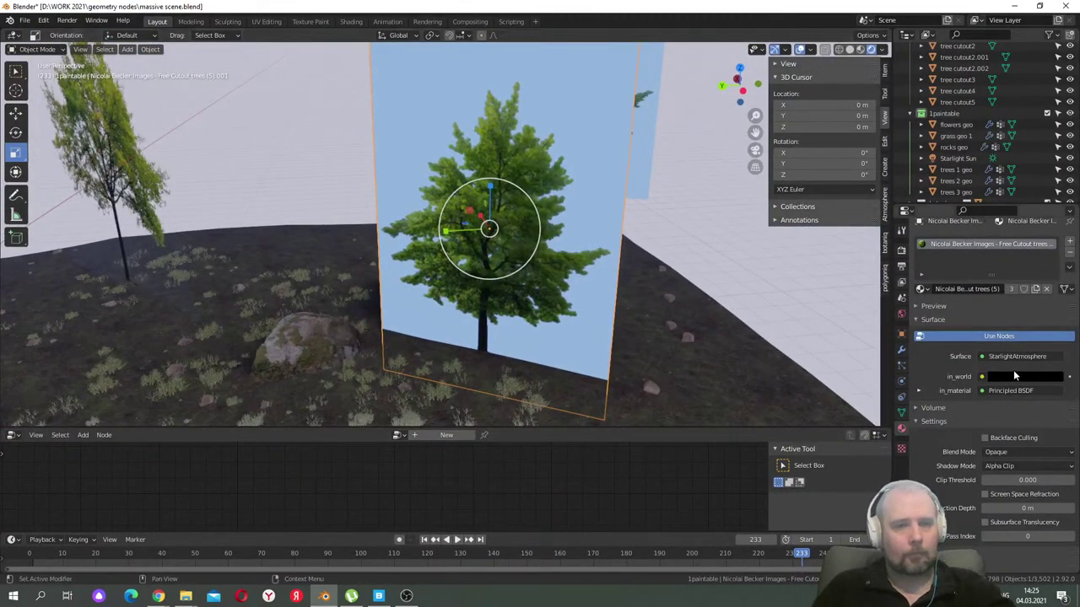
pyautogui.click(1002, 456)
pyautogui.click(1004, 467)
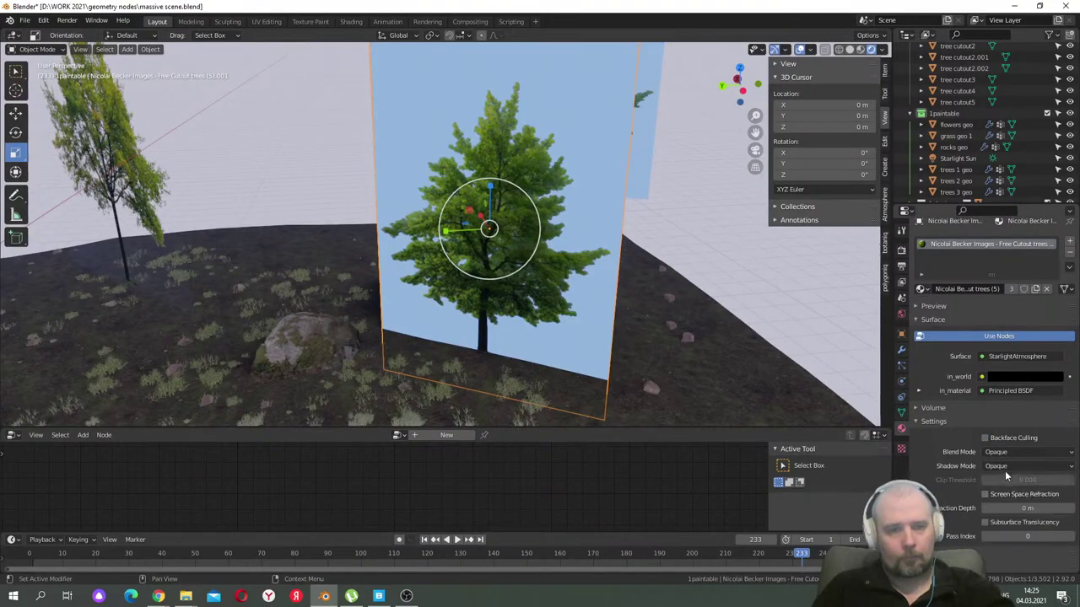
pyautogui.click(1003, 452)
pyautogui.click(1001, 477)
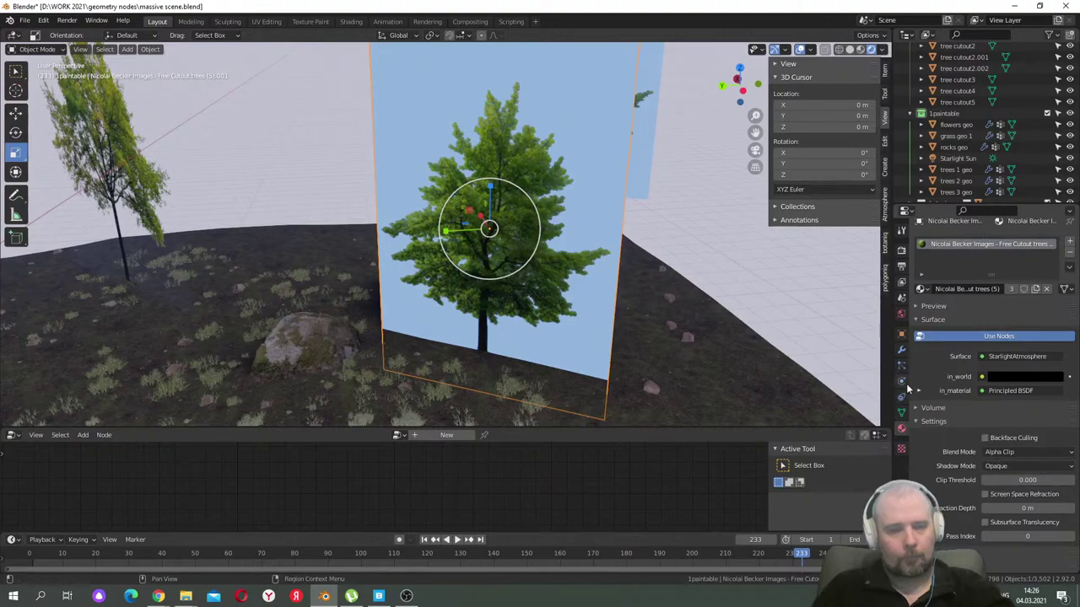
# - Try shadow mode None on the cutout's material and inspect the plane around the tree
pyautogui.click(997, 467)
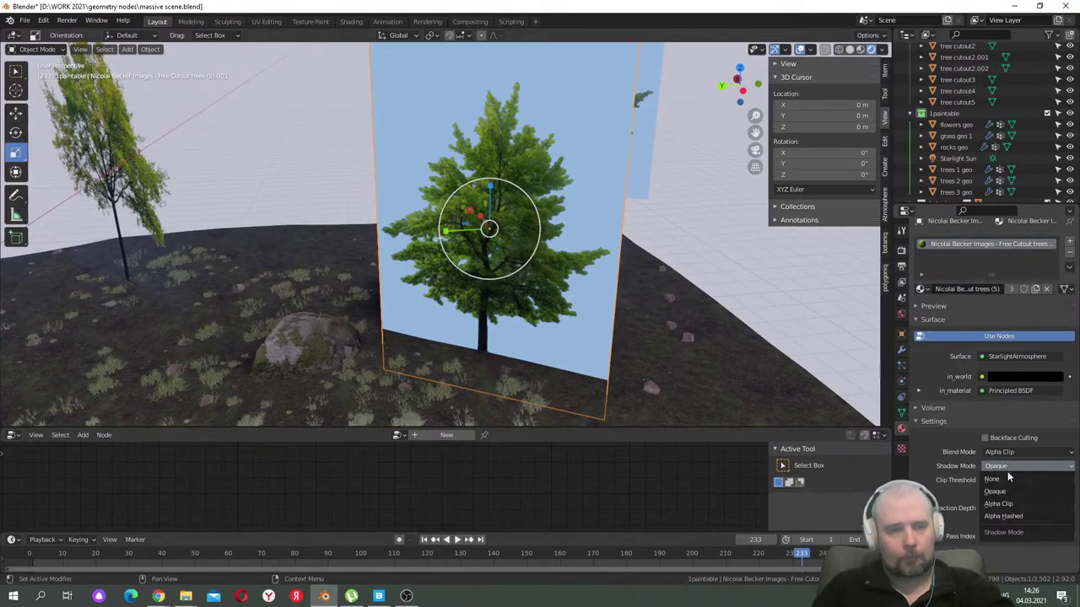
pyautogui.click(1004, 479)
pyautogui.moveTo(582, 278); pyautogui.dragTo(626, 291, button='middle')
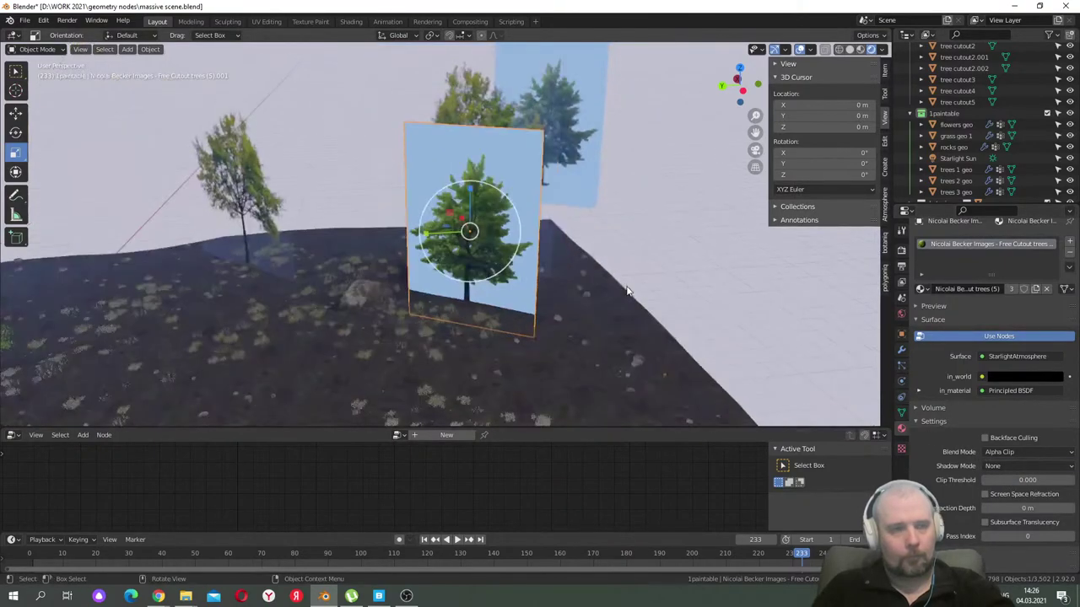
pyautogui.scroll(5, 628, 290)
pyautogui.scroll(-4, 633, 285)
# - Set the cutout material's blend mode to Alpha Blend and inspect the trees from several distances
pyautogui.click(1016, 454)
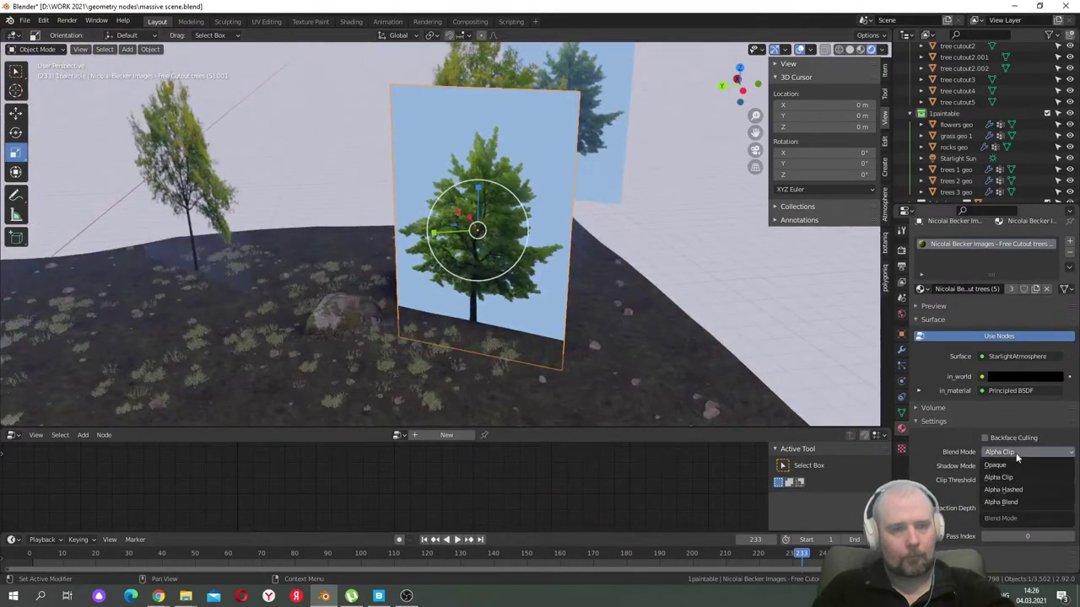
pyautogui.click(1001, 502)
pyautogui.moveTo(675, 291)
pyautogui.mouseDown(button='middle')
pyautogui.moveTo(698, 294)
pyautogui.moveTo(668, 275)
pyautogui.moveTo(610, 277)
pyautogui.moveTo(687, 282)
pyautogui.mouseUp(button='middle')
pyautogui.scroll(3, 698, 288)
pyautogui.scroll(-2, 698, 288)
pyautogui.scroll(-1, 1004, 369)
pyautogui.scroll(1, 994, 373)
pyautogui.scroll(-1, 978, 383)
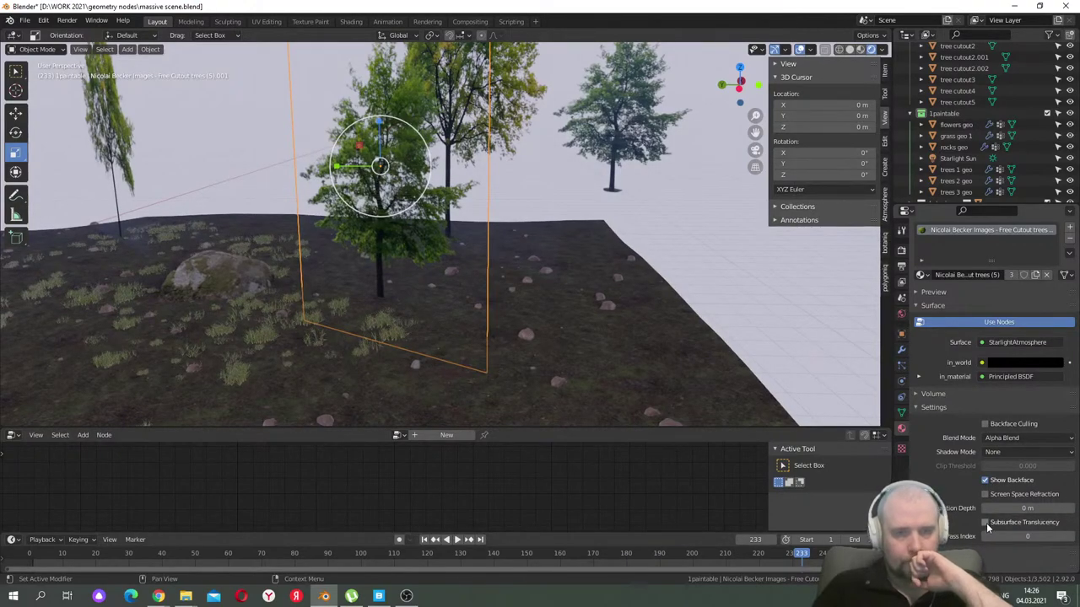
# - Try Alpha Clip as the cutout material's shadow mode, settling on Opaque
pyautogui.click(1015, 453)
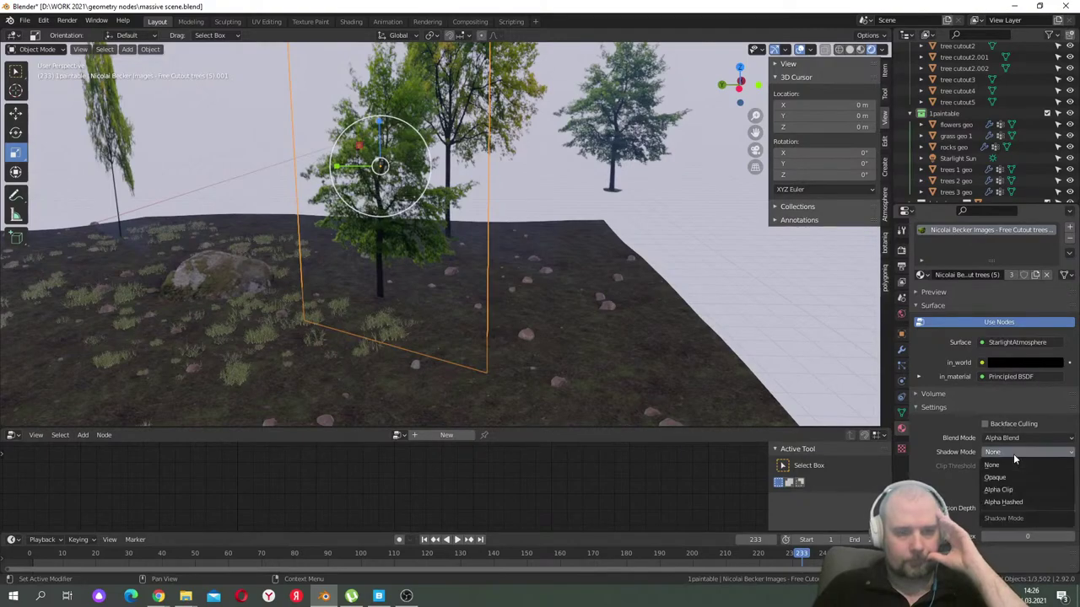
pyautogui.click(1012, 490)
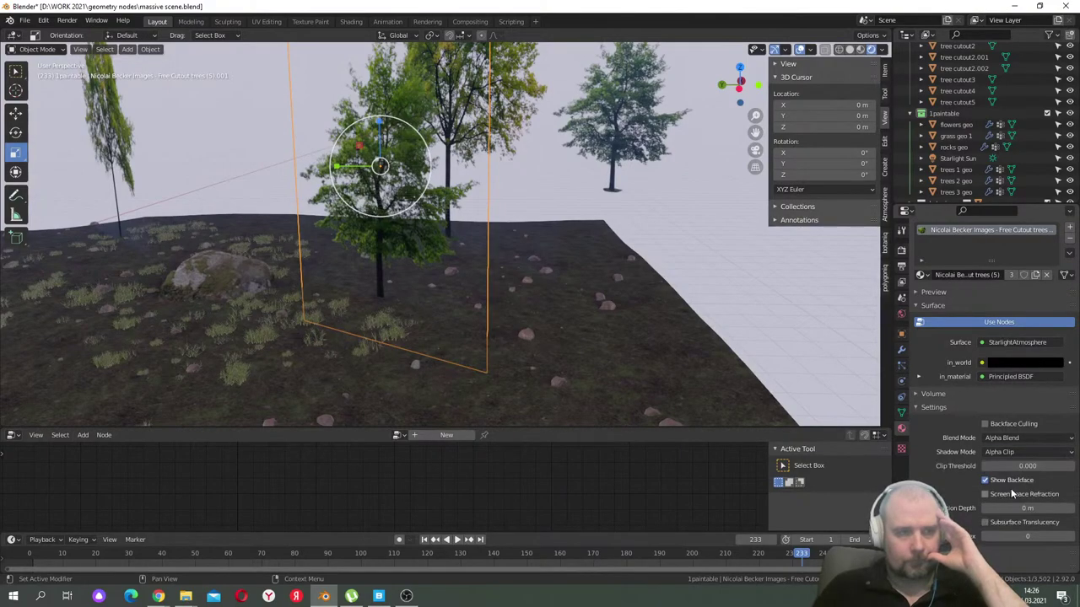
pyautogui.click(1015, 453)
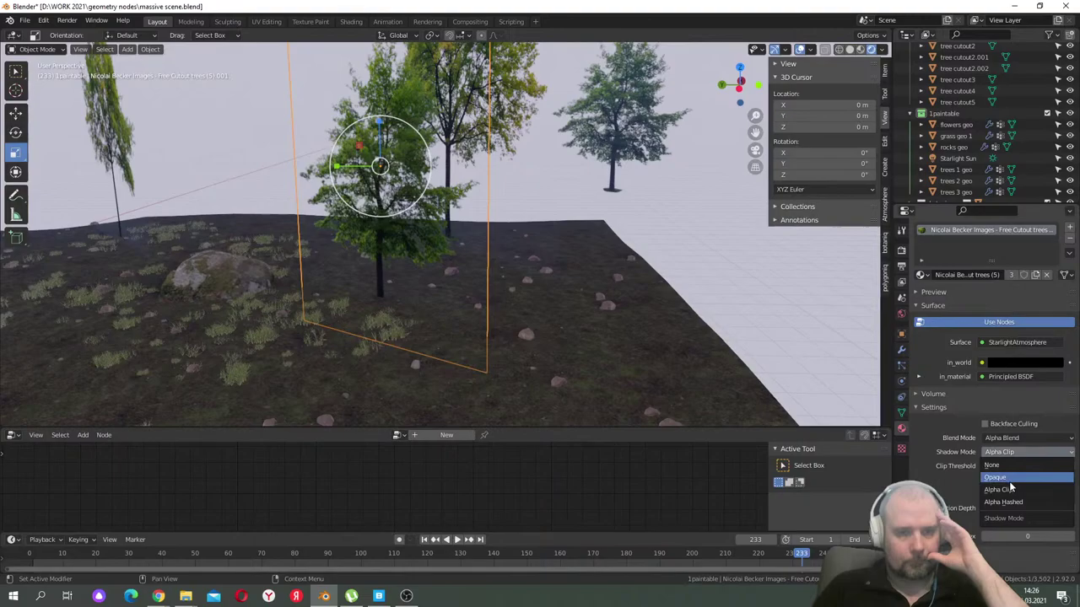
pyautogui.click(996, 477)
# - From the top view, switch the transform orientation to Local and move the selected cutout -17.208 m along its local Z
pyautogui.click(801, 295)
pyautogui.moveTo(801, 295); pyautogui.dragTo(617, 302, button='middle')
pyautogui.click(293, 283)
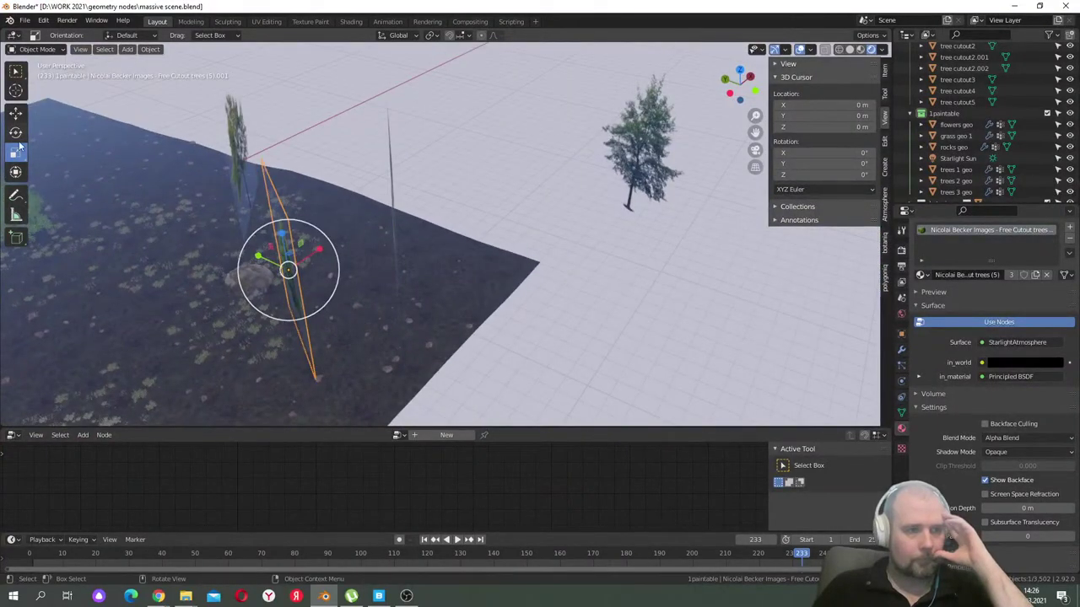
pyautogui.click(17, 115)
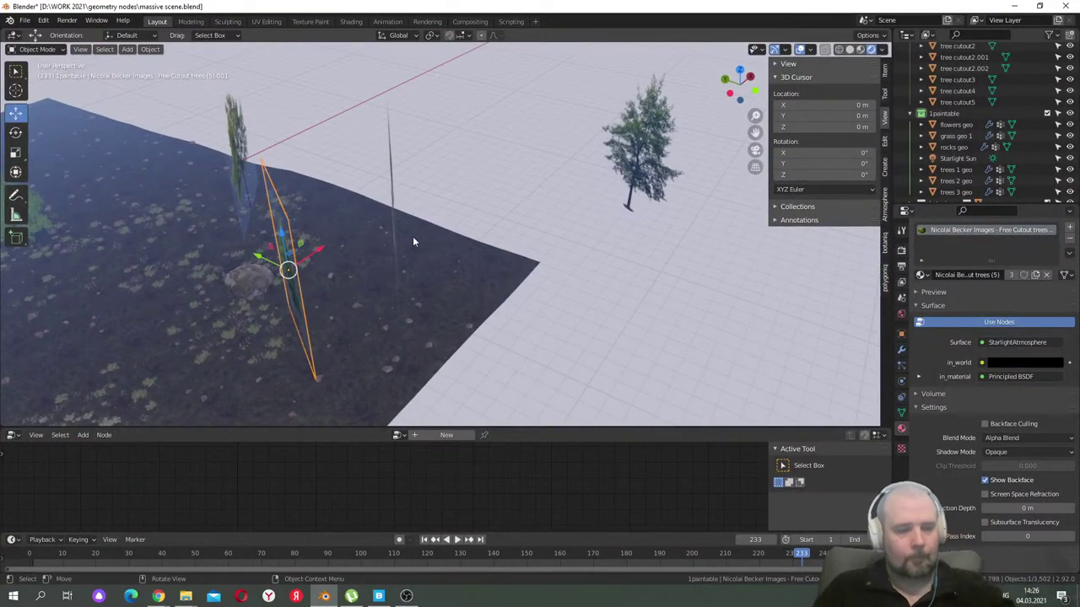
pyautogui.press('`')
pyautogui.click(430, 182)
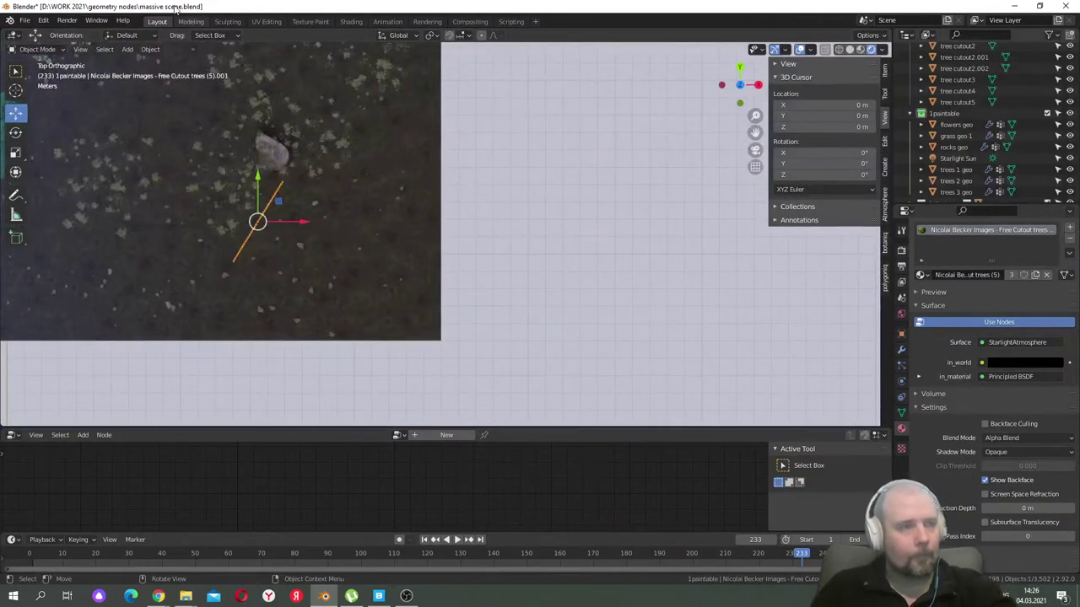
pyautogui.click(138, 36)
pyautogui.click(137, 79)
pyautogui.scroll(-6, 321, 202)
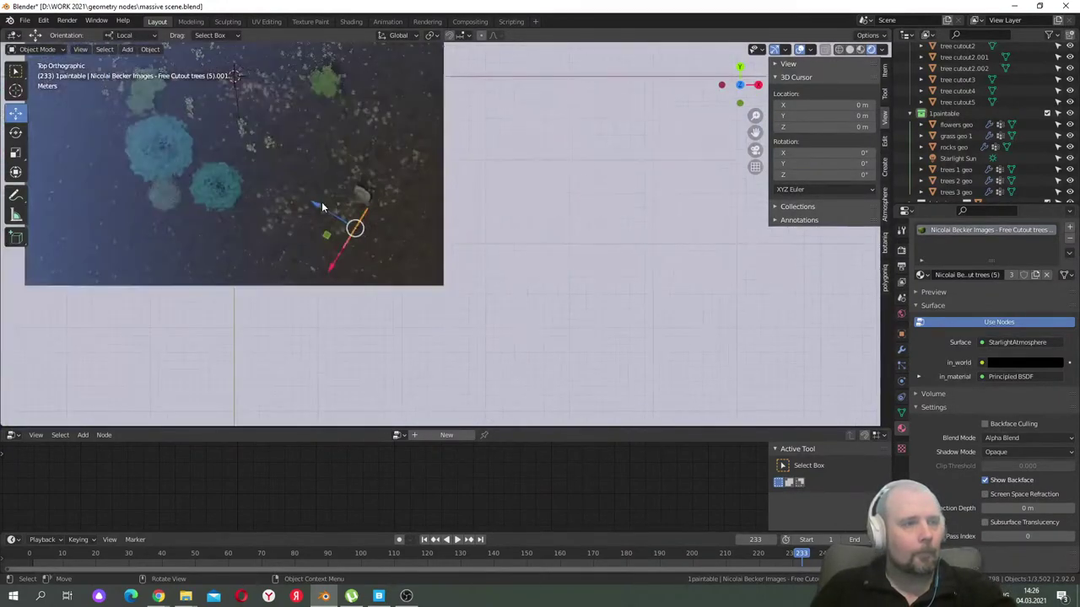
pyautogui.moveTo(346, 208); pyautogui.dragTo(442, 278)
pyautogui.moveTo(412, 230); pyautogui.dragTo(435, 229, button='middle')
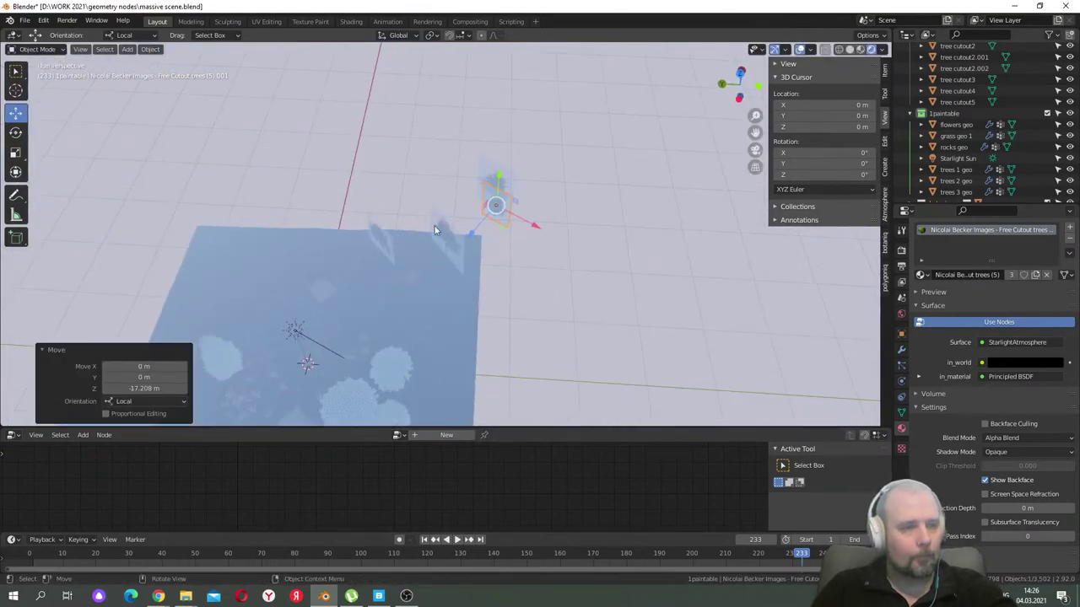
# - Select tree cutout2.002 and move it 9.4125 m along its local X axis
pyautogui.click(382, 240)
pyautogui.moveTo(494, 161); pyautogui.dragTo(374, 172, button='middle')
pyautogui.press('g')
pyautogui.press('x')
pyautogui.click(492, 267)
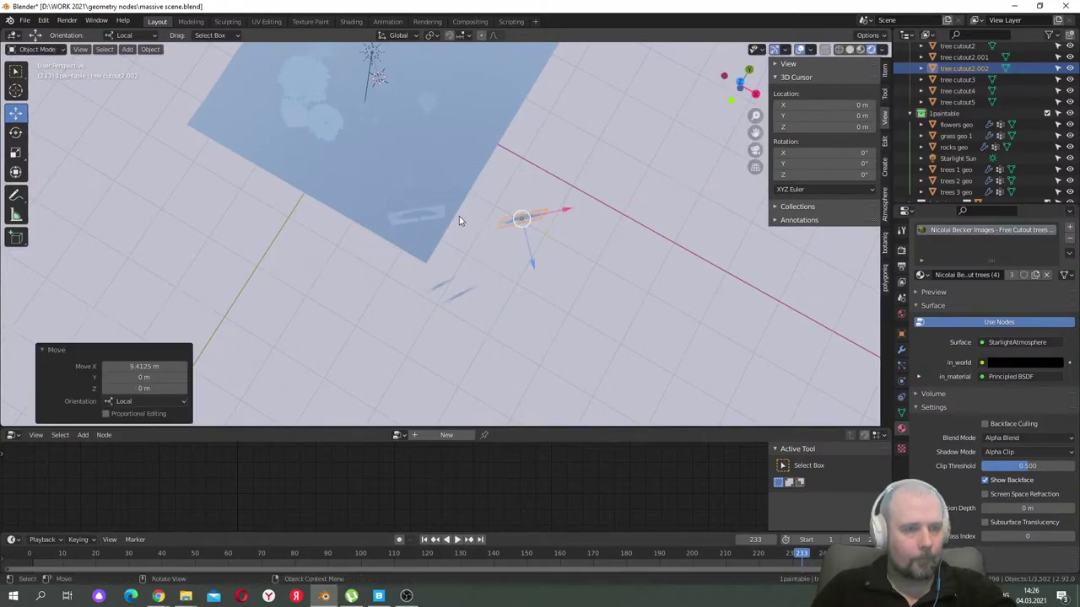
# - Move tree cutout2.001 by 11.455 m along its local X and about -9.5 m along its local Z
pyautogui.click(420, 215)
pyautogui.press('g')
pyautogui.press('x')
pyautogui.click(331, 240)
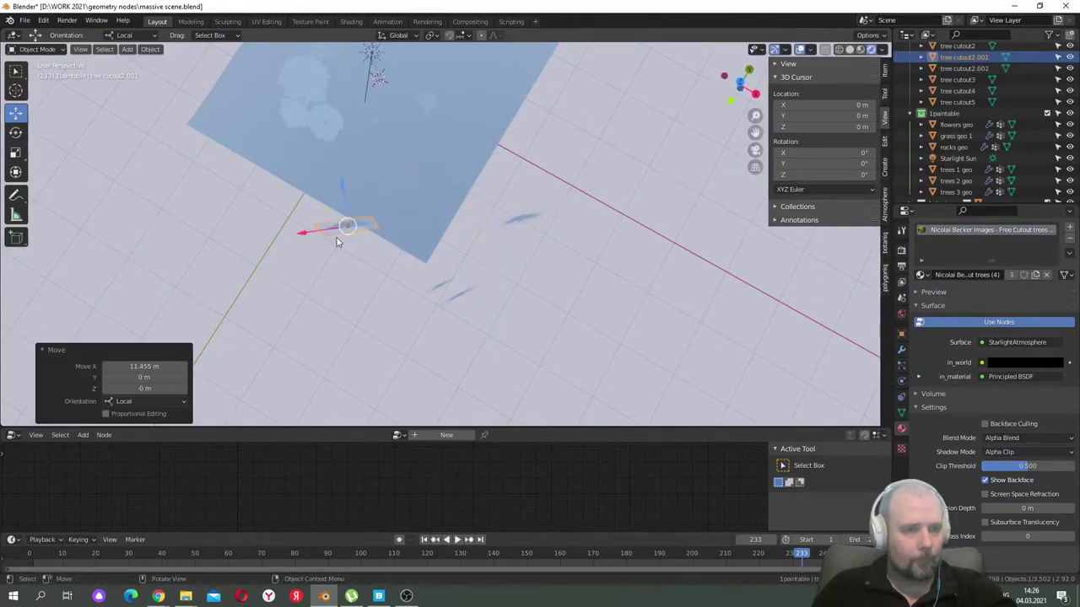
pyautogui.press('g')
pyautogui.press('z')
pyautogui.click(688, 171)
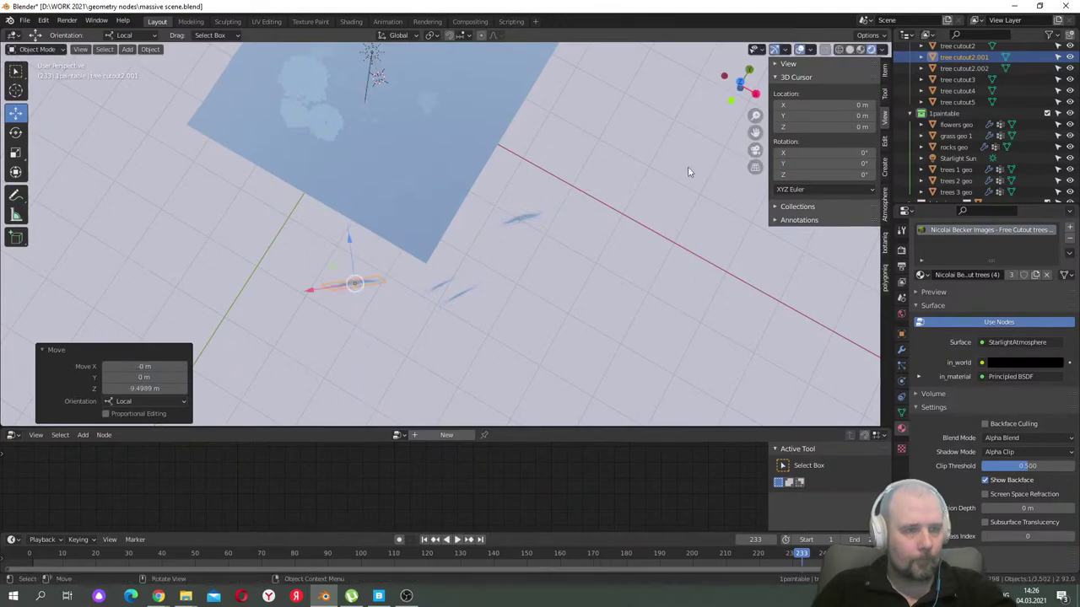
# - From the camera view, move the tall tree cutout left of centre about -4.48 m along its local X axis
pyautogui.click(756, 151)
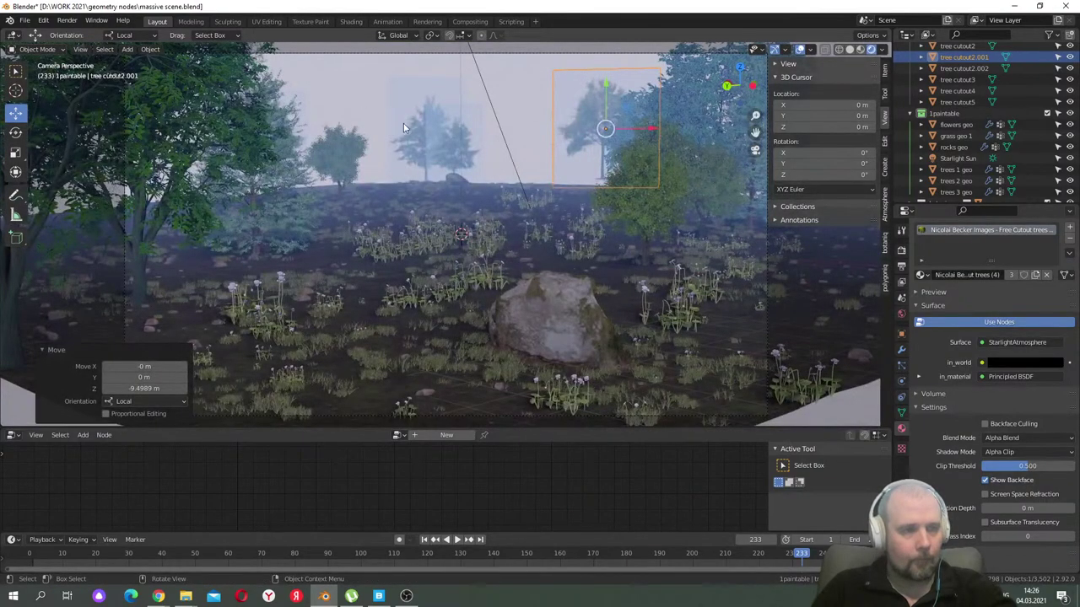
pyautogui.click(403, 128)
pyautogui.press('g')
pyautogui.press('x')
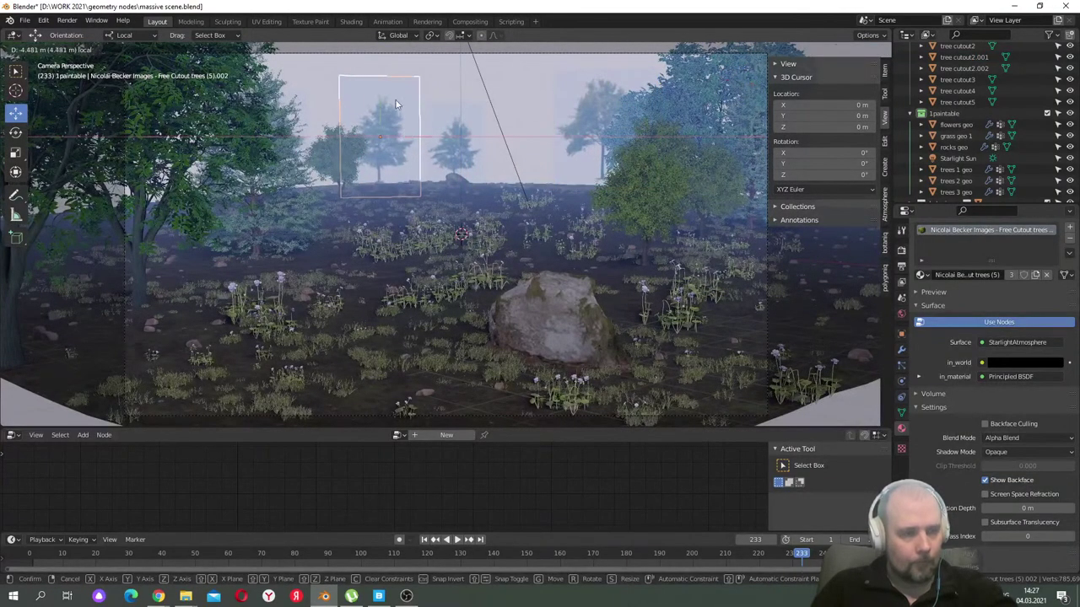
pyautogui.click(395, 105)
pyautogui.click(309, 99)
pyautogui.click(390, 101)
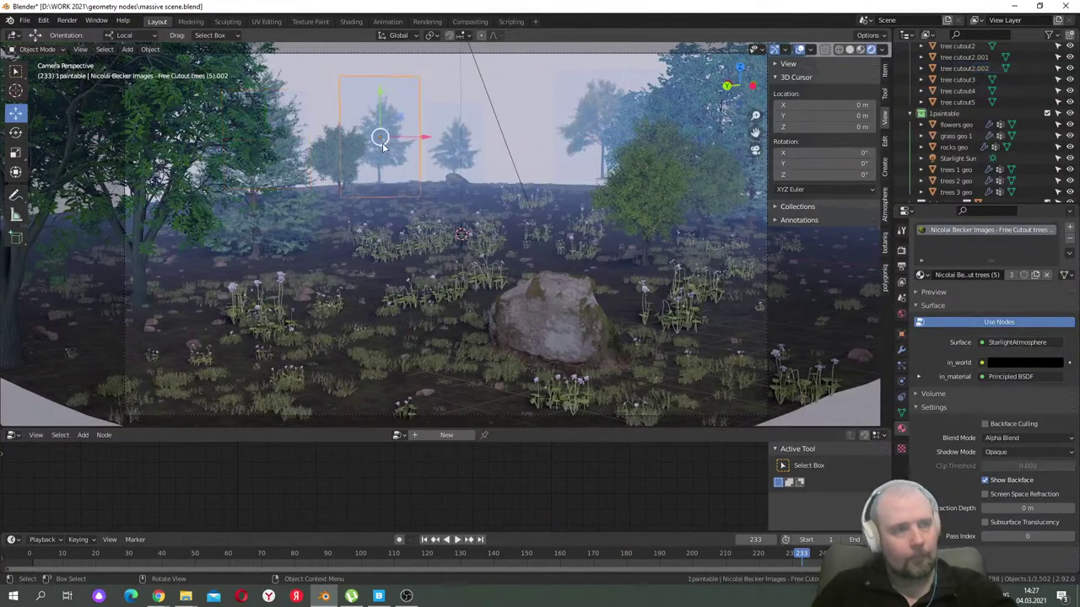
# - Try the Alpha Clip blend mode with Screen Space Refraction enabled on the selected cutout's material
pyautogui.click(1012, 439)
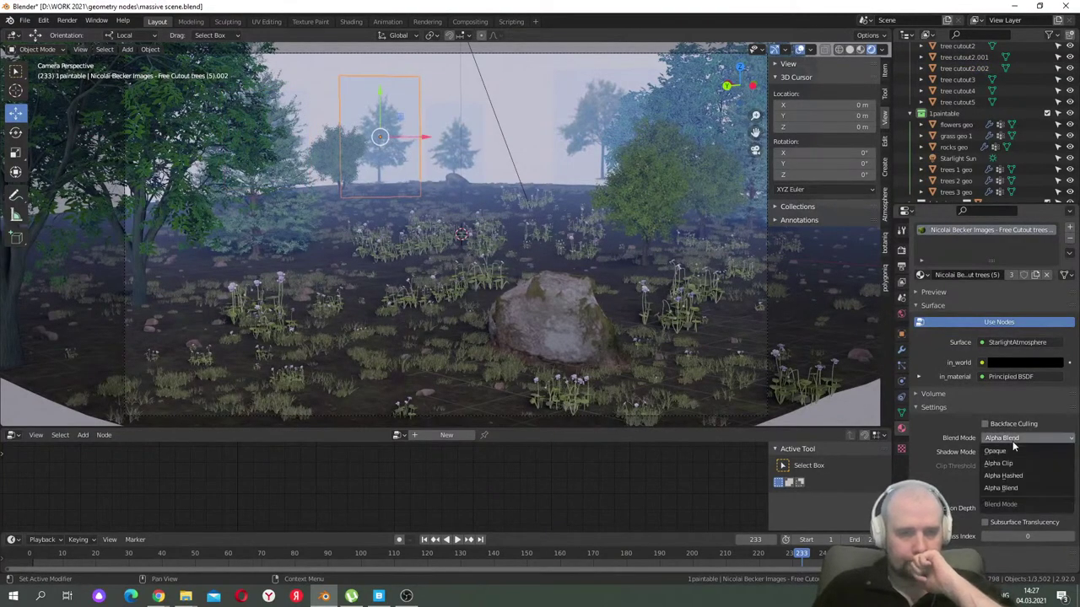
pyautogui.click(999, 463)
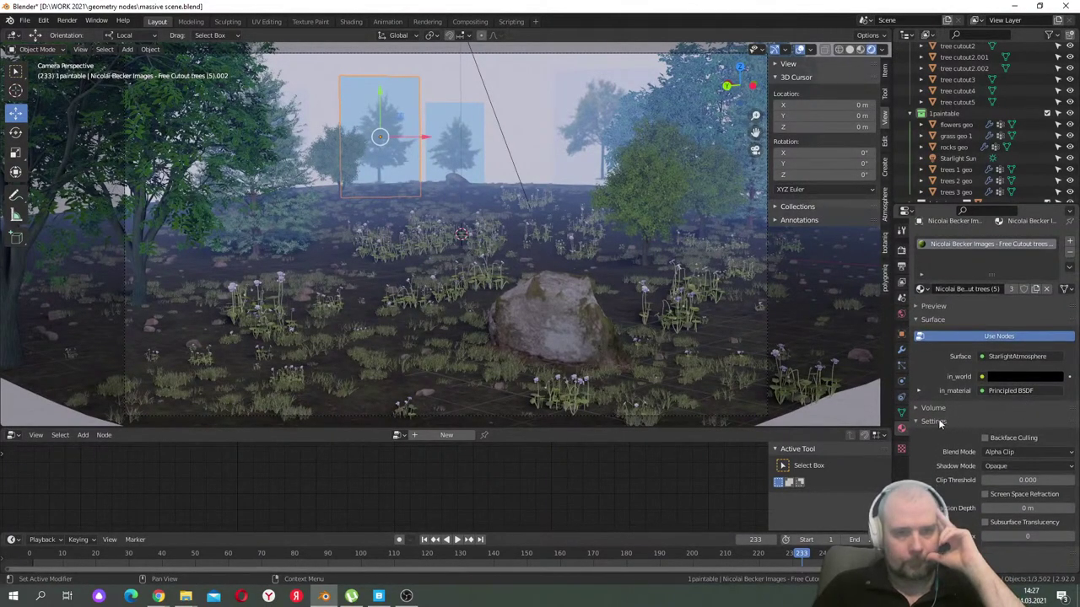
pyautogui.click(928, 306)
pyautogui.click(928, 306)
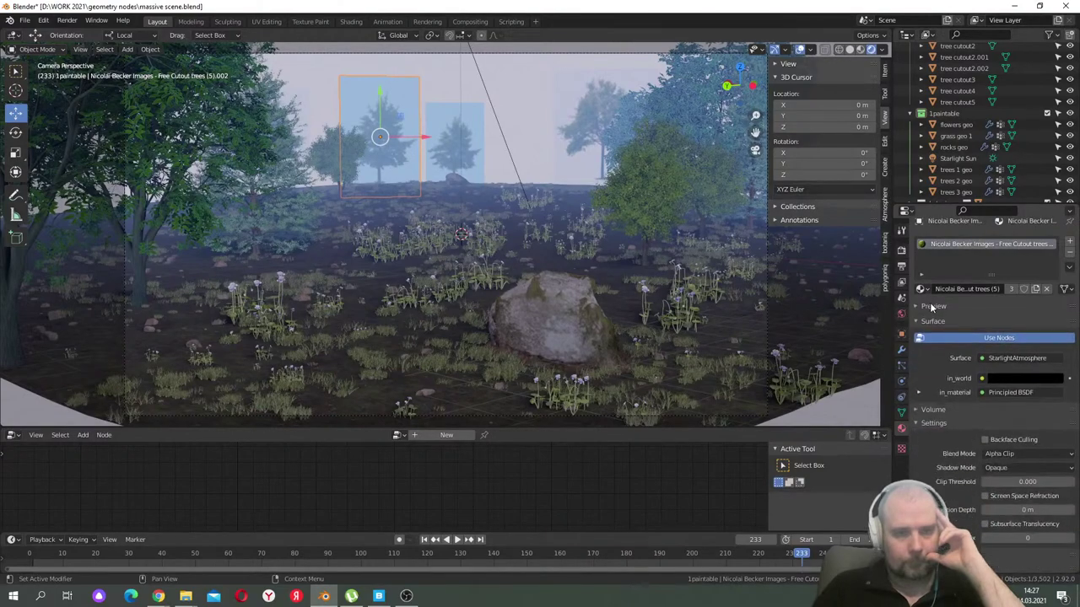
pyautogui.click(928, 326)
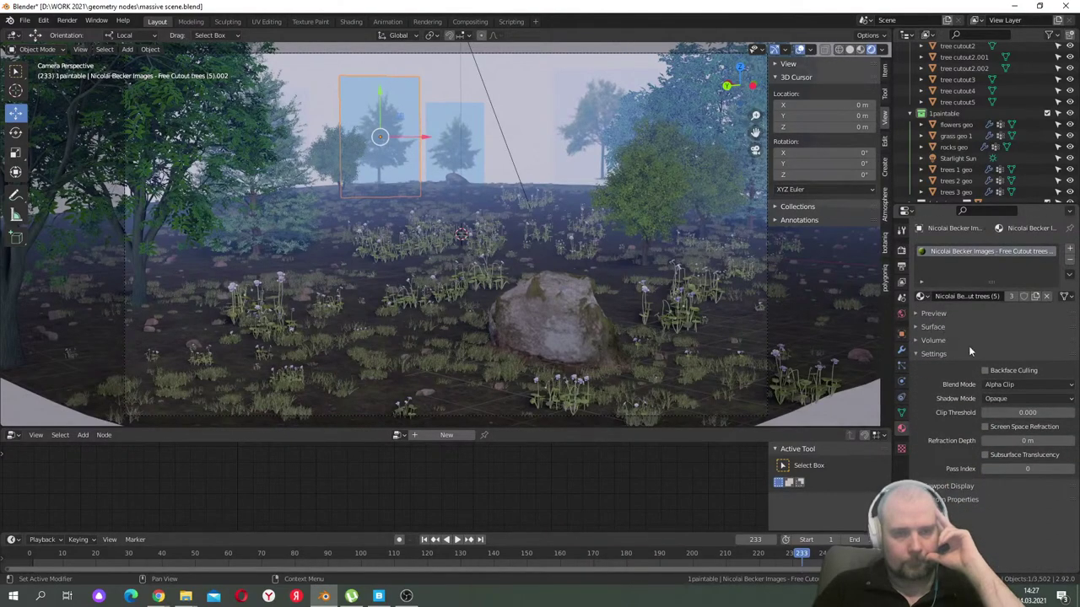
pyautogui.click(985, 427)
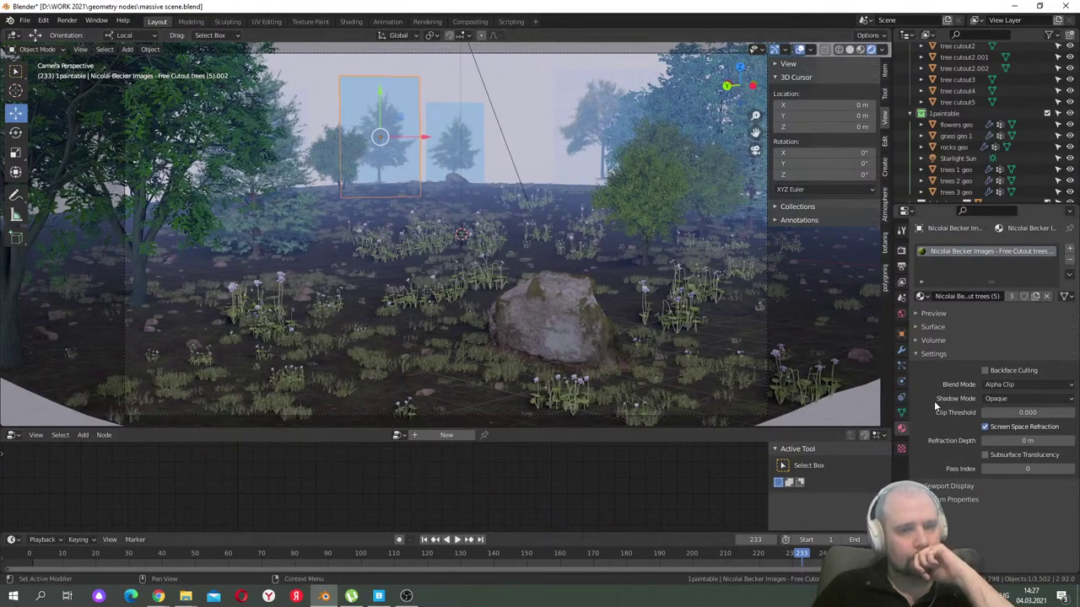
pyautogui.click(946, 486)
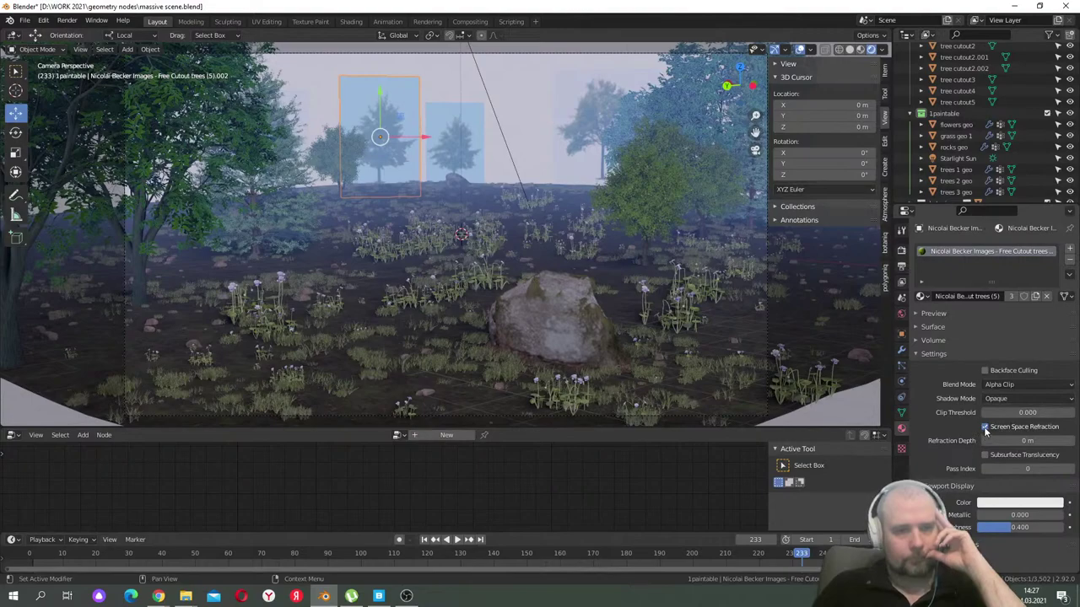
# - Return the material's blend mode to Alpha Blend and try Screen Space Refraction with it, leaving the option off
pyautogui.click(997, 388)
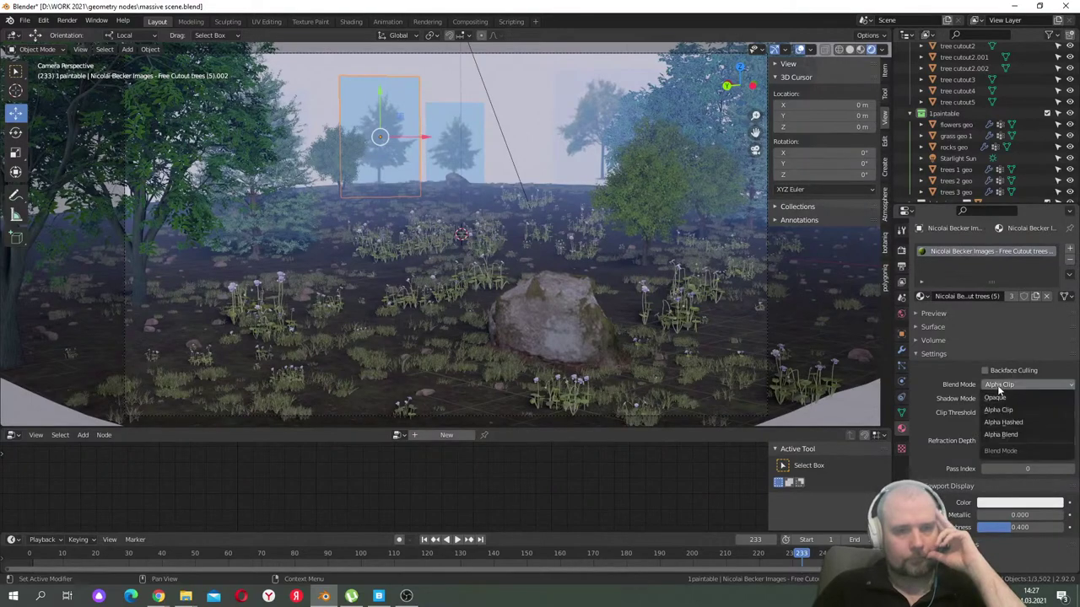
pyautogui.click(1008, 436)
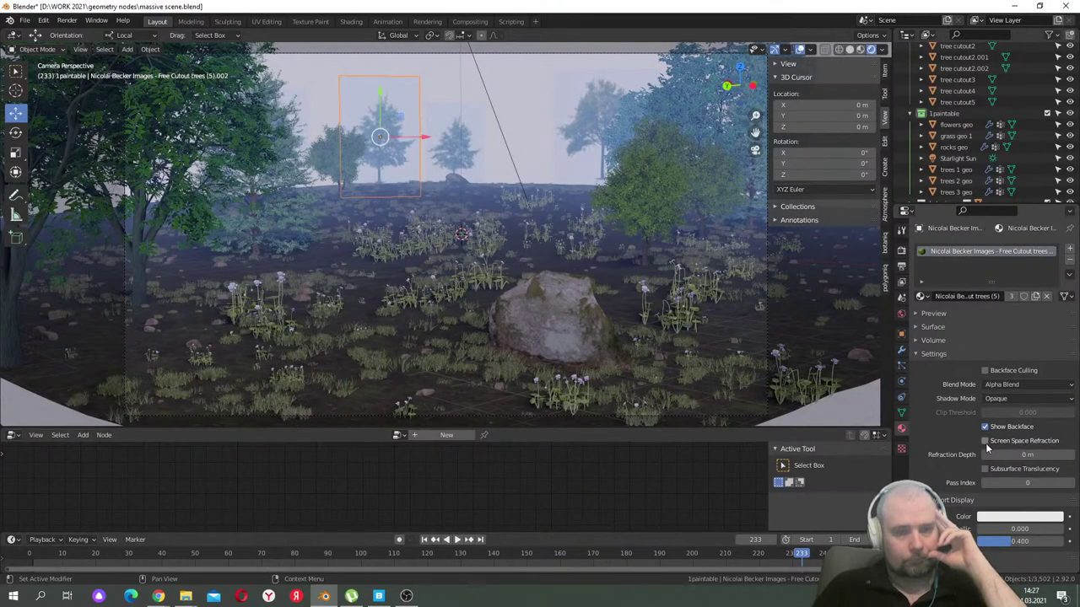
pyautogui.click(986, 444)
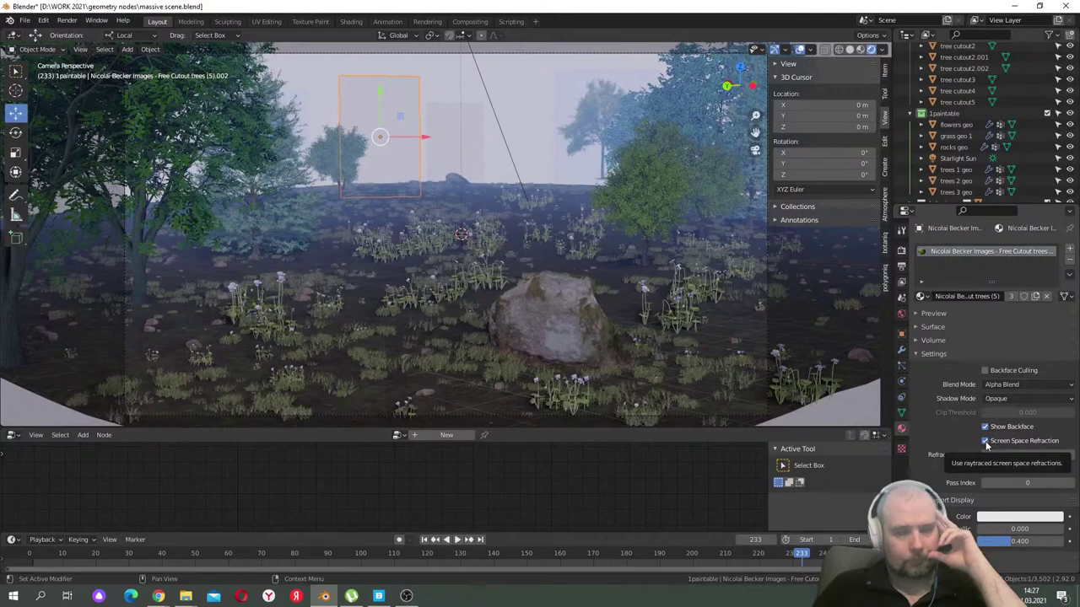
pyautogui.click(986, 441)
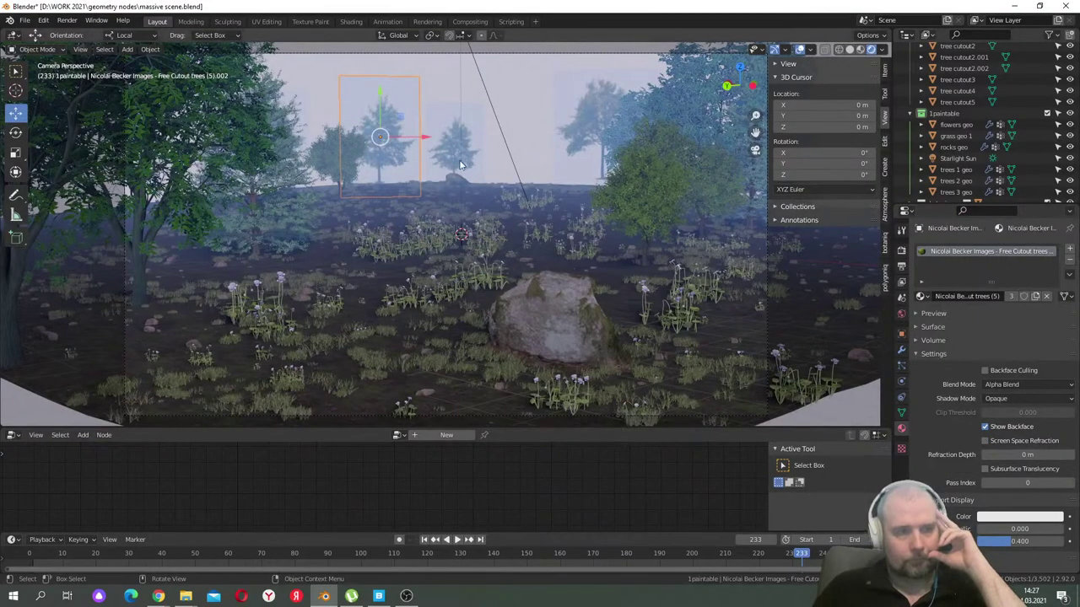
# - Show the cutout material's nodes in the Shading workspace and separate the image texture node from the Principled BSDF node
pyautogui.click(350, 21)
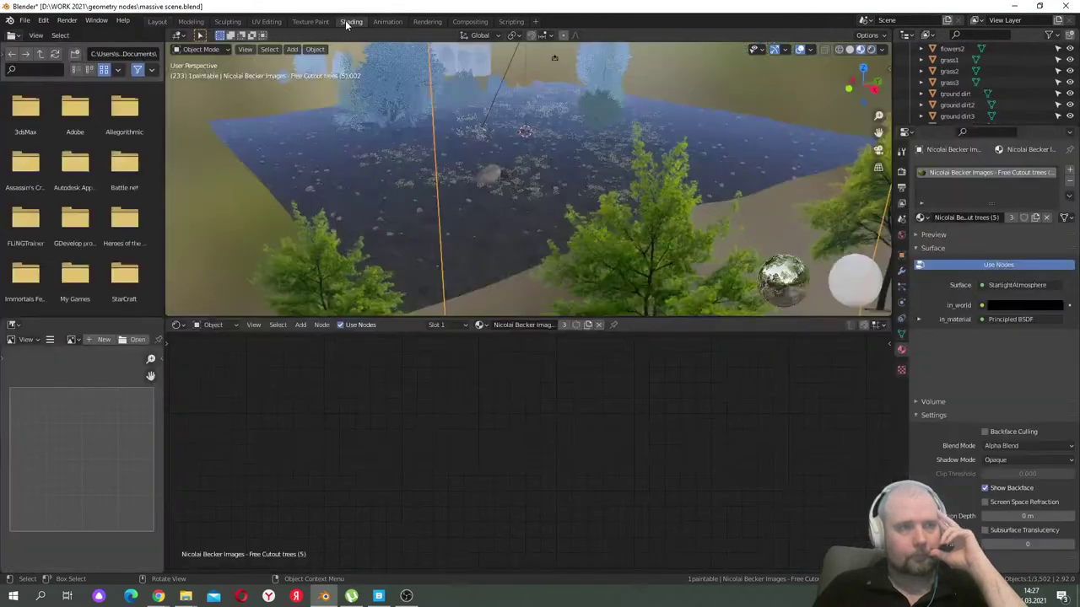
pyautogui.scroll(-6, 549, 233)
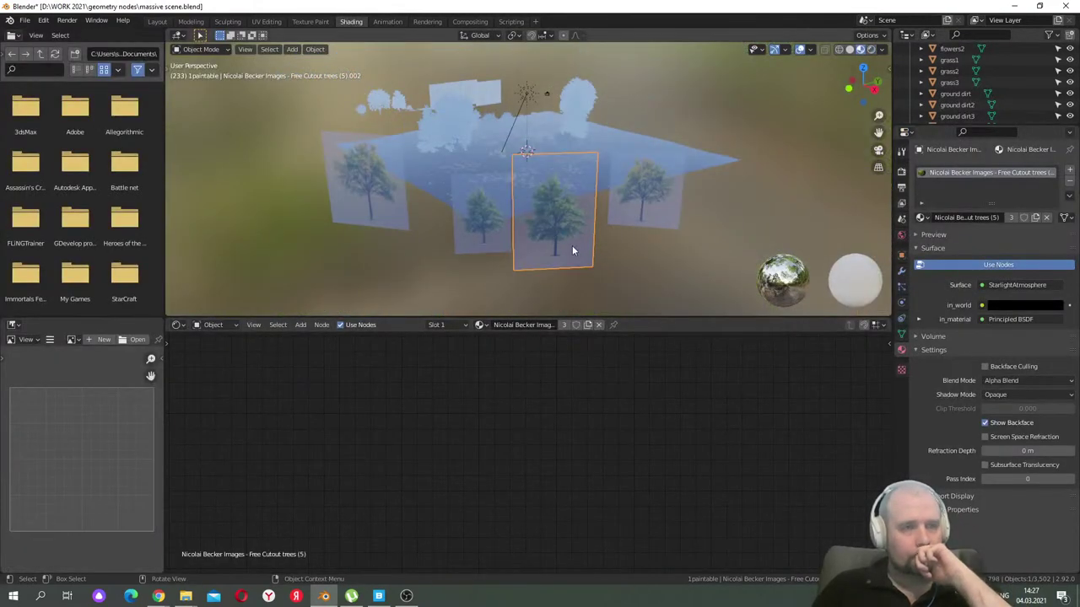
pyautogui.press('Home')
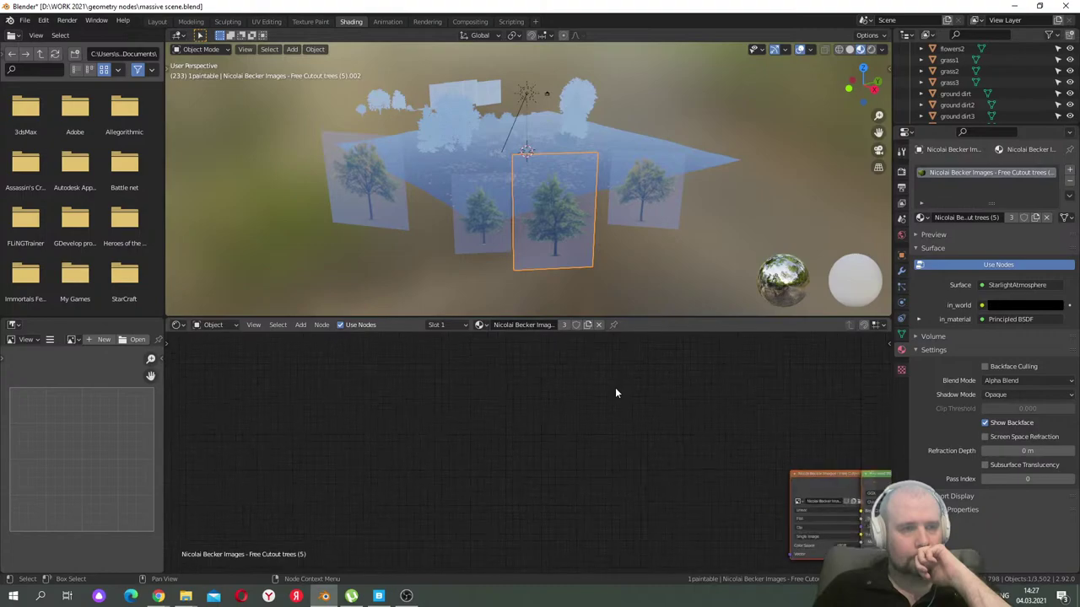
pyautogui.moveTo(610, 461); pyautogui.dragTo(609, 440, button='middle')
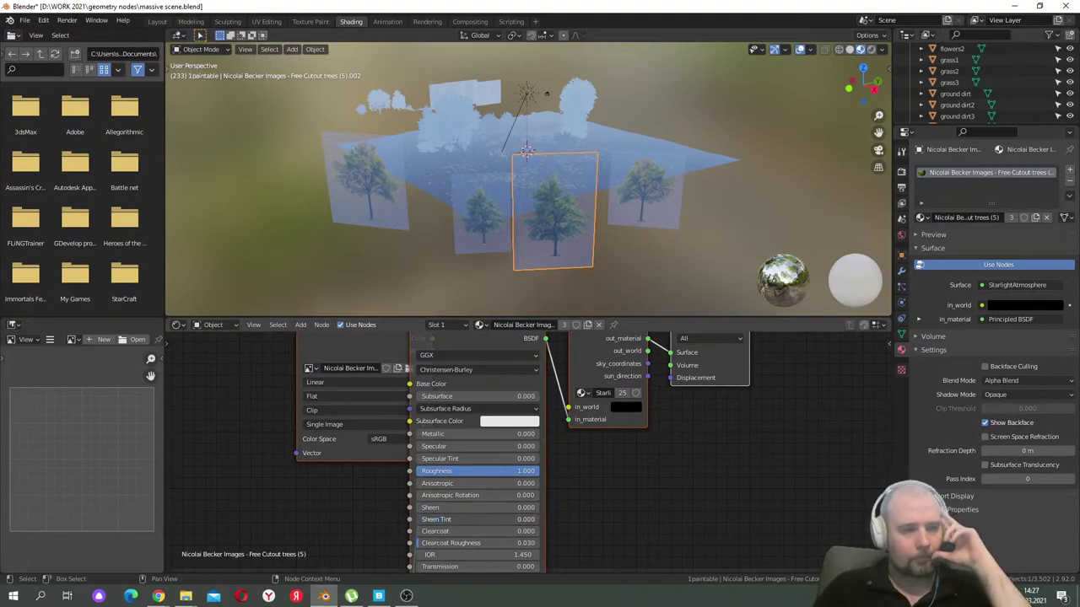
pyautogui.moveTo(463, 471); pyautogui.dragTo(549, 474)
pyautogui.moveTo(605, 508); pyautogui.dragTo(619, 390, button='middle')
pyautogui.scroll(2, 507, 449)
pyautogui.moveTo(439, 431); pyautogui.dragTo(405, 430)
pyautogui.scroll(1, 493, 503)
pyautogui.scroll(2, 494, 504)
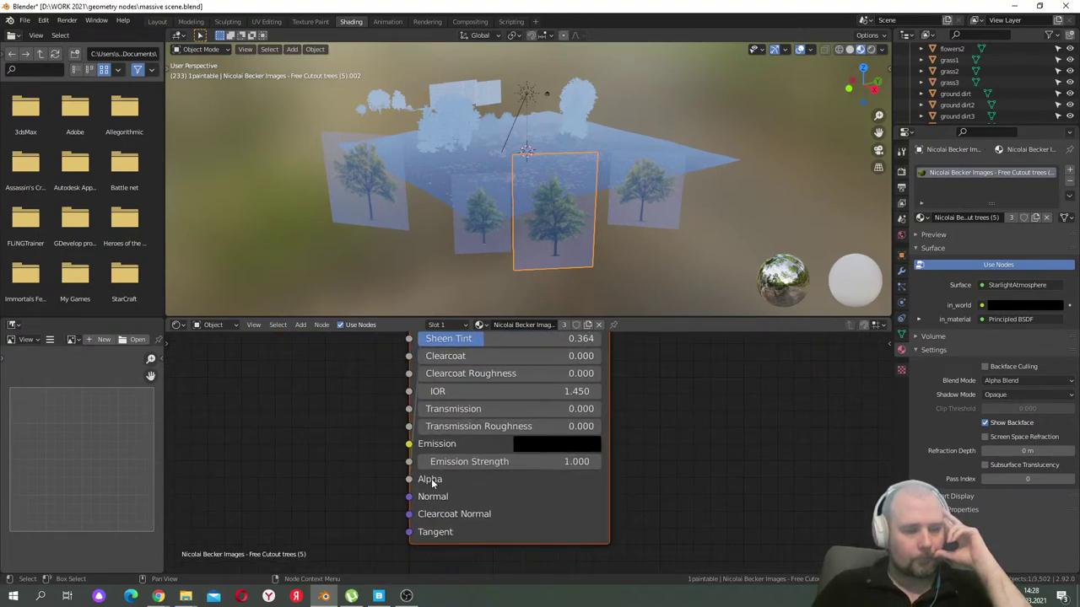
pyautogui.scroll(-7, 440, 482)
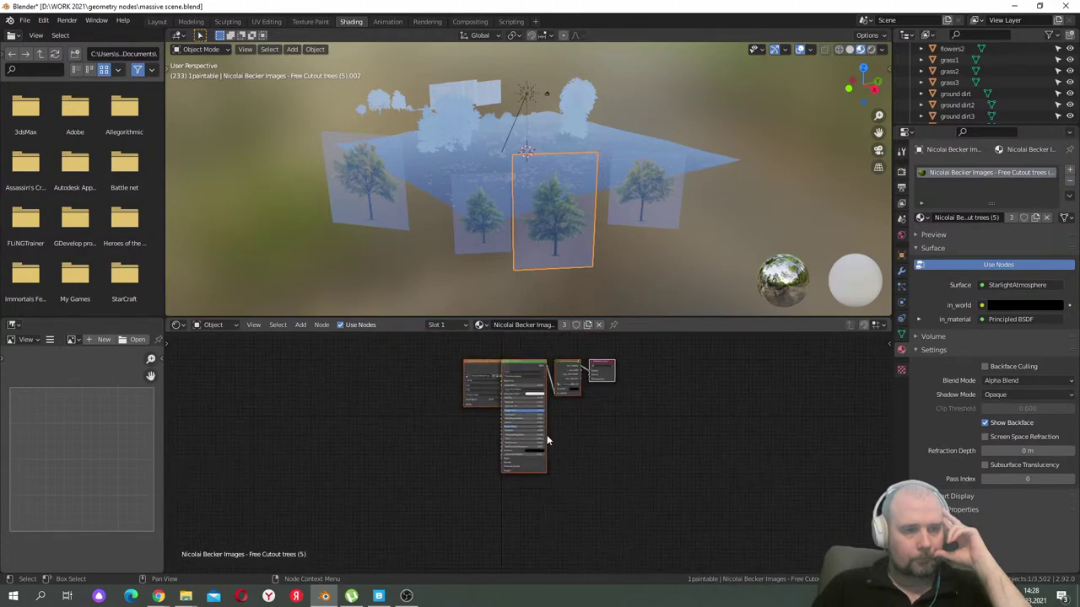
pyautogui.moveTo(477, 363); pyautogui.dragTo(393, 414)
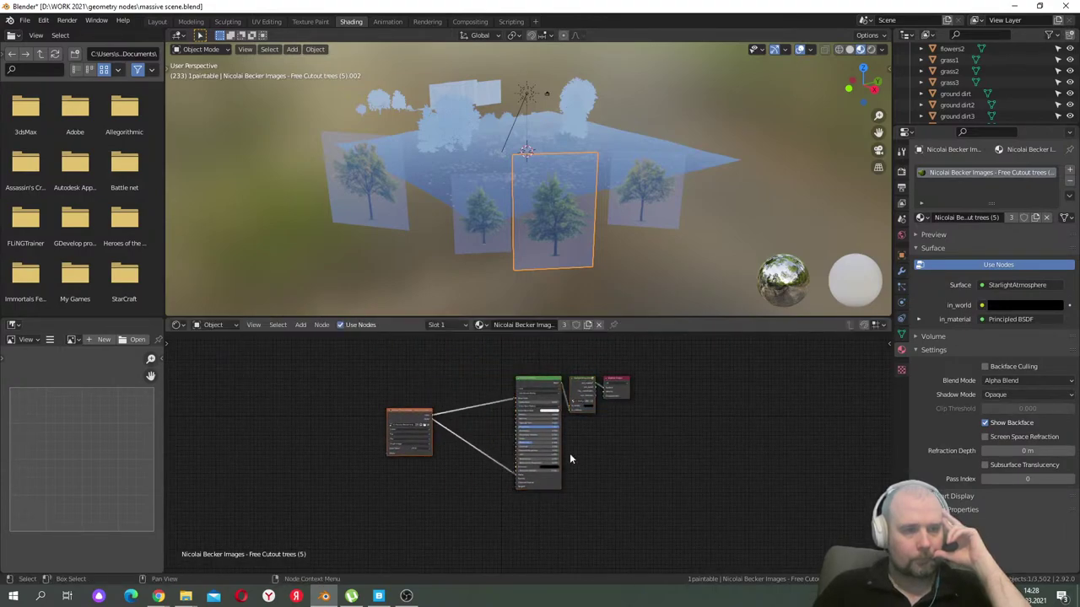
# - Set the Principled BSDF's Sheen Tint to 0.768 and its Emission Strength to 5.1
pyautogui.scroll(5, 634, 486)
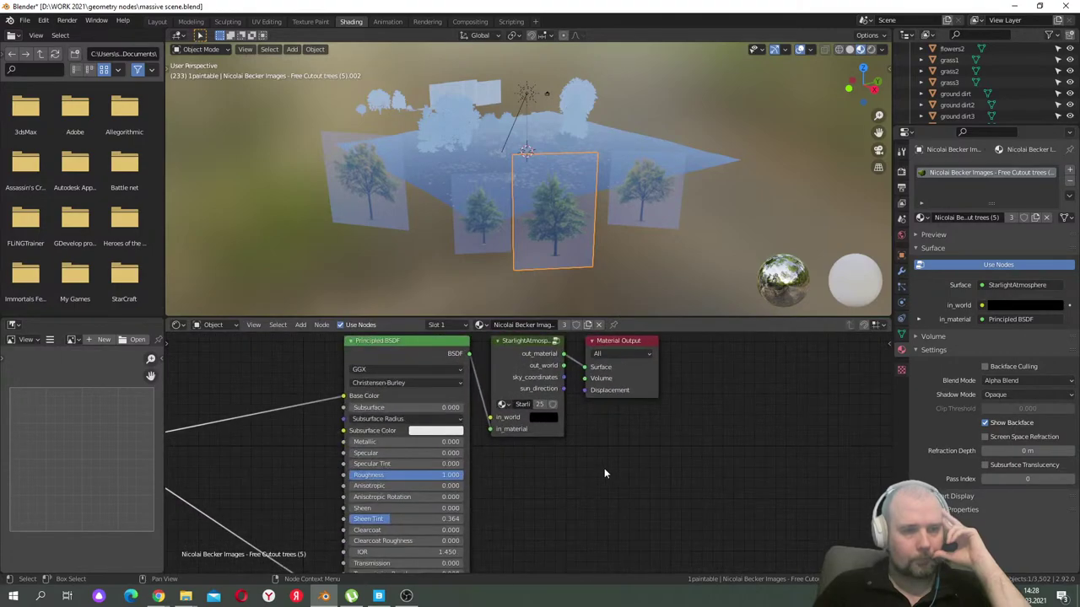
pyautogui.scroll(3, 573, 521)
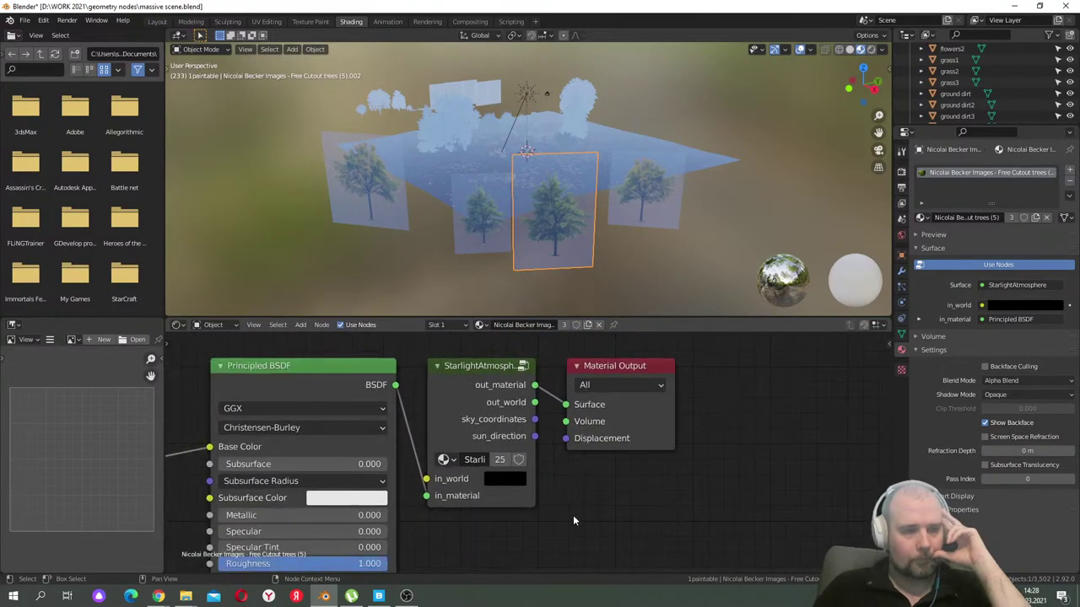
pyautogui.moveTo(561, 512); pyautogui.dragTo(911, 443, button='middle')
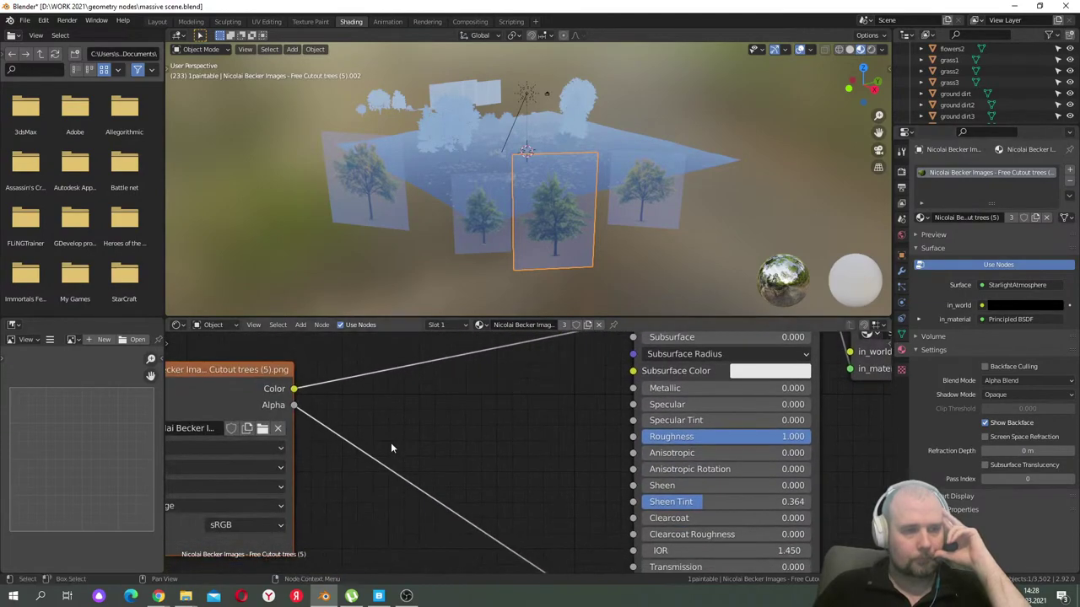
pyautogui.moveTo(391, 445); pyautogui.dragTo(492, 420, button='middle')
pyautogui.moveTo(607, 444); pyautogui.dragTo(469, 446, button='middle')
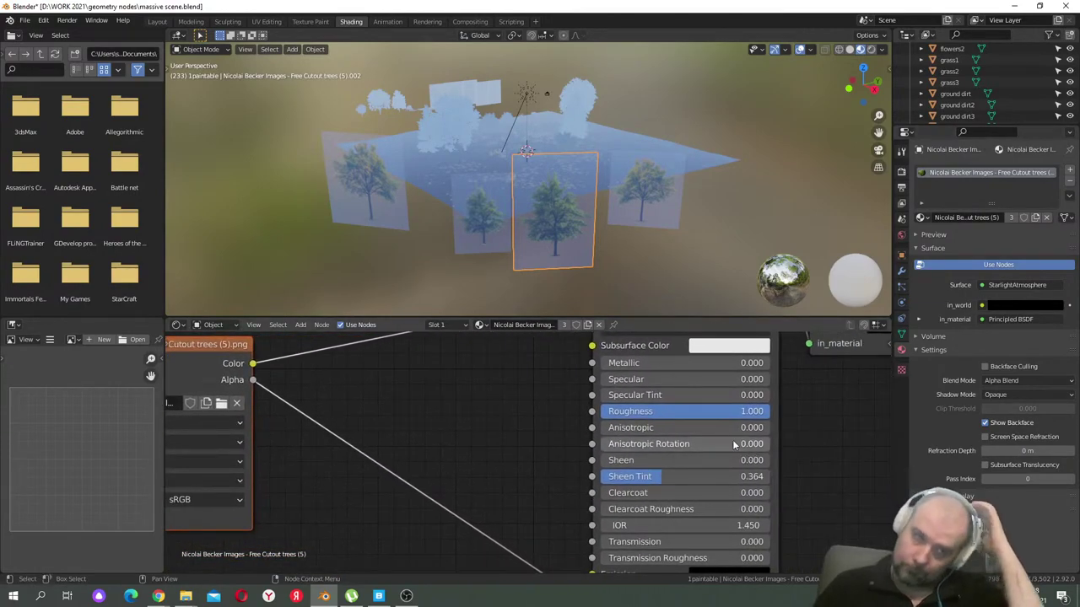
pyautogui.moveTo(646, 478); pyautogui.dragTo(732, 477)
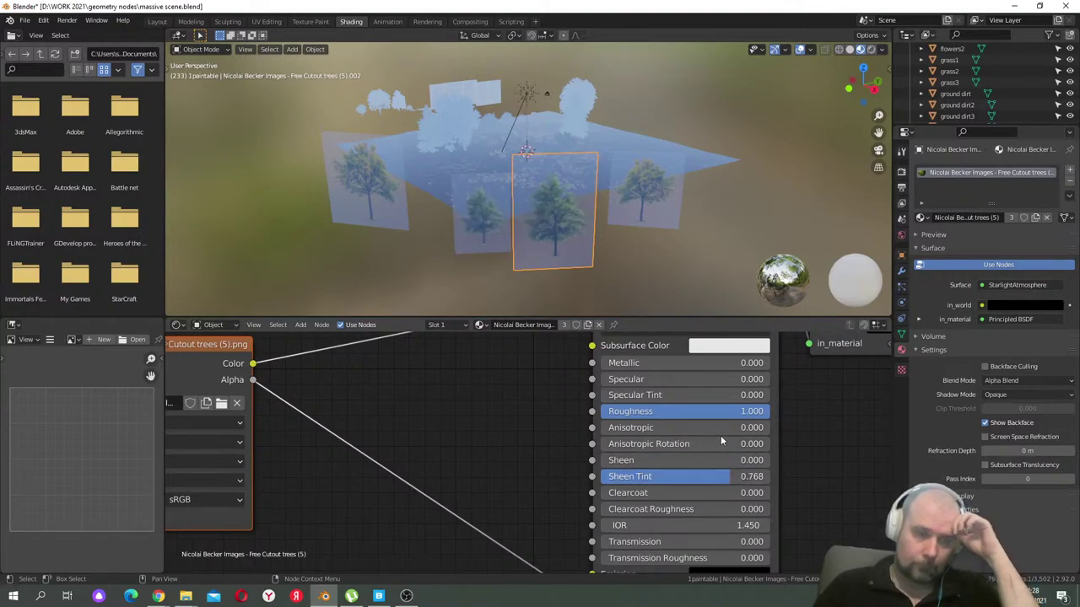
pyautogui.scroll(-1, 676, 506)
pyautogui.scroll(-1, 677, 506)
pyautogui.moveTo(678, 527); pyautogui.dragTo(645, 451, button='middle')
pyautogui.scroll(2, 644, 451)
pyautogui.moveTo(685, 491); pyautogui.dragTo(595, 491)
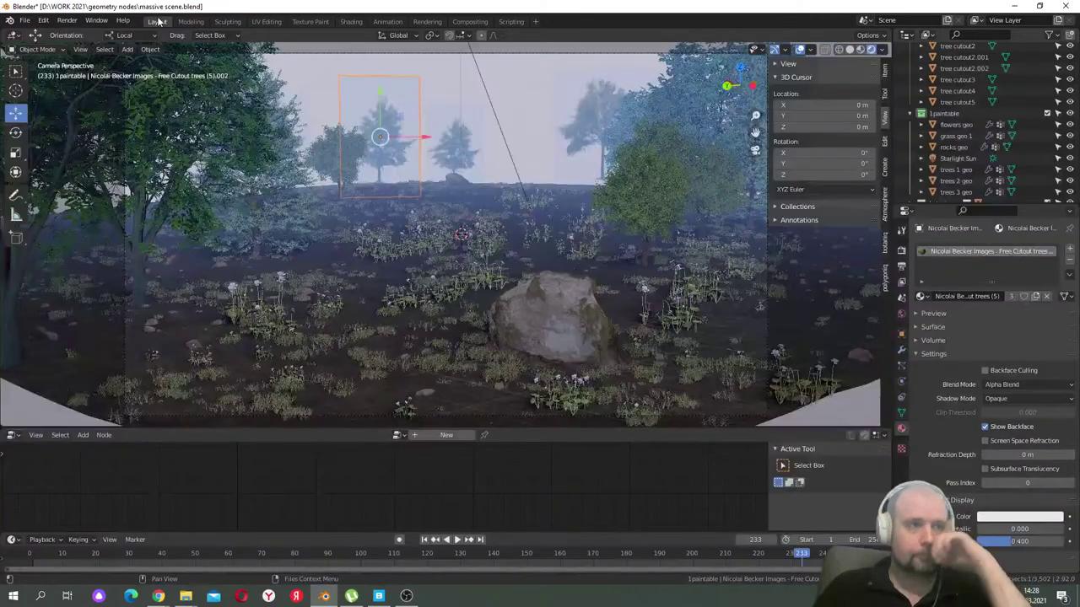
# - Back in the Layout workspace, select the four background tree cutouts beyond the ground's edge and delete them
pyautogui.click(157, 21)
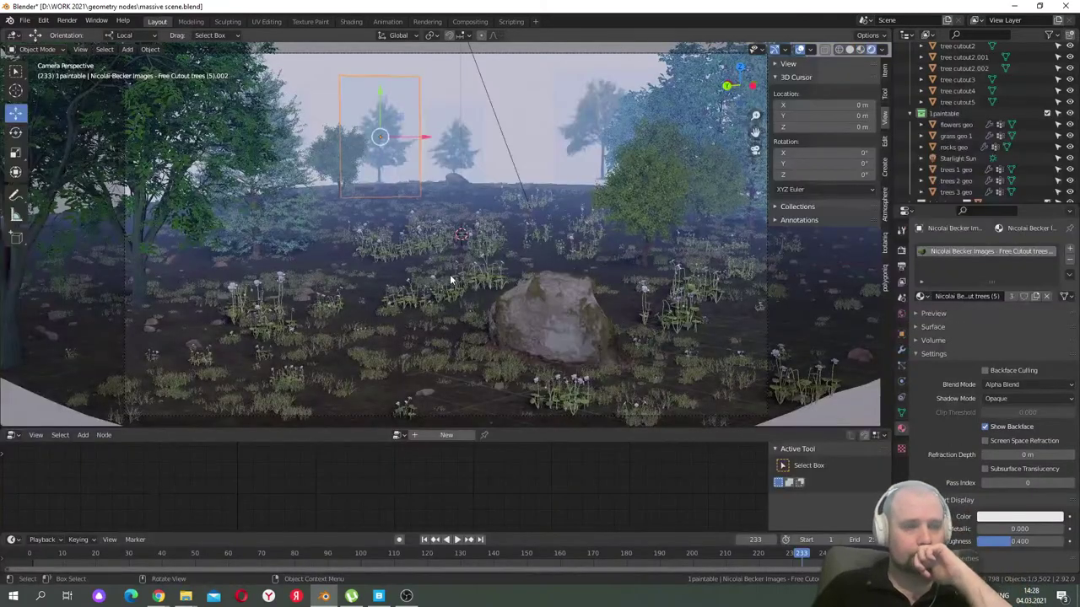
pyautogui.click(755, 150)
pyautogui.moveTo(682, 226); pyautogui.dragTo(734, 182, button='middle')
pyautogui.scroll(7, 665, 174)
pyautogui.moveTo(667, 103); pyautogui.dragTo(557, 315)
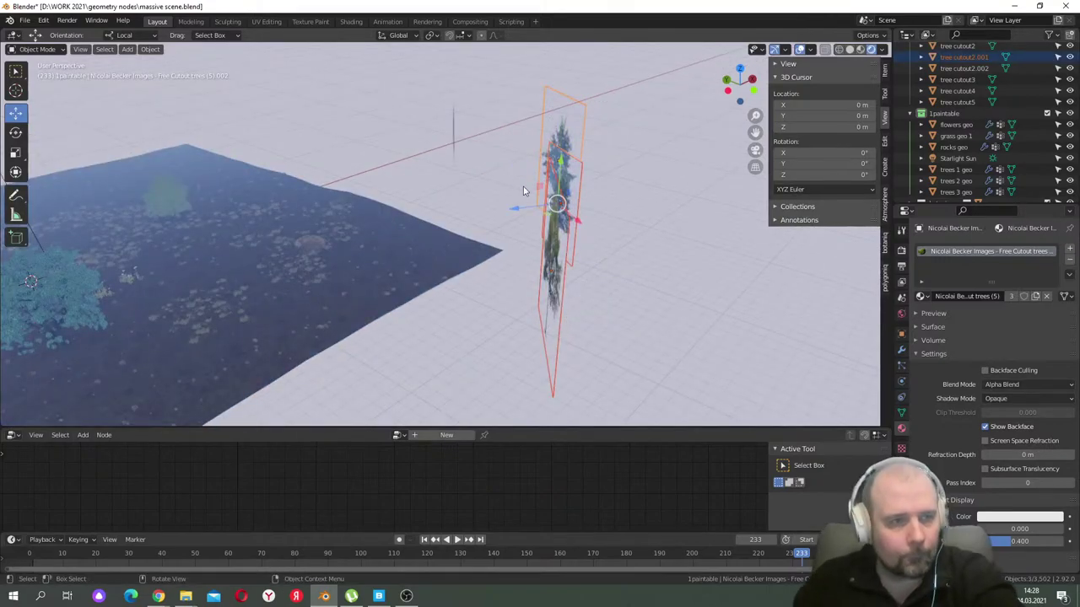
pyautogui.press('Delete')
pyautogui.moveTo(532, 79); pyautogui.dragTo(426, 173)
pyautogui.press('Delete')
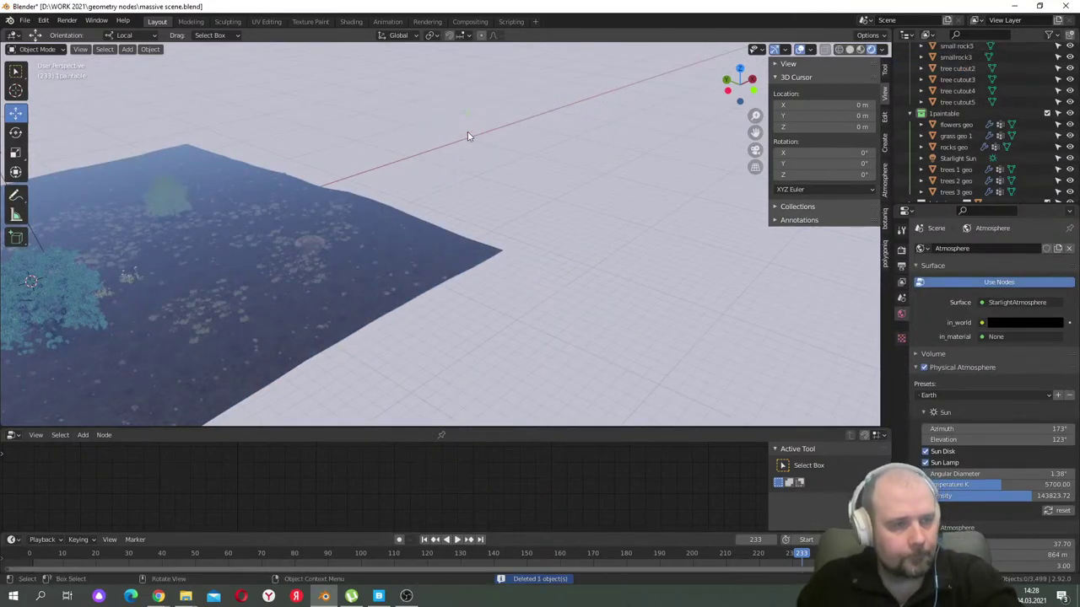
# - Switch the viewport to solid shading and add a Landscape mesh to the scene
pyautogui.moveTo(467, 133); pyautogui.dragTo(548, 121, button='middle')
pyautogui.scroll(-6, 549, 121)
pyautogui.click(850, 50)
pyautogui.moveTo(537, 173); pyautogui.dragTo(499, 261, button='middle')
pyautogui.scroll(-4, 499, 205)
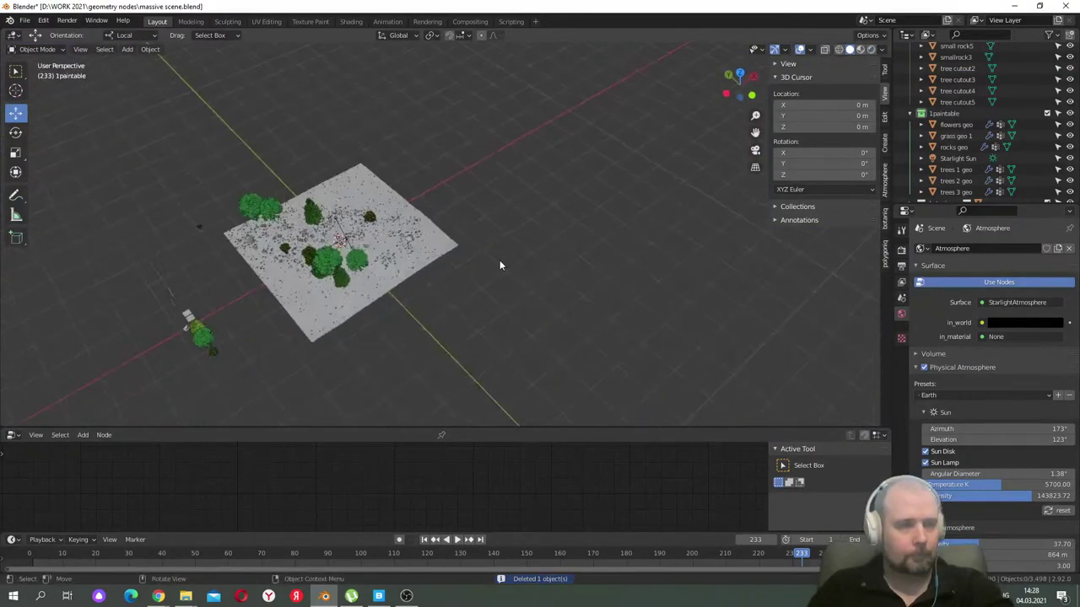
pyautogui.hotkey('shift', 'a')
pyautogui.moveTo(569, 244)
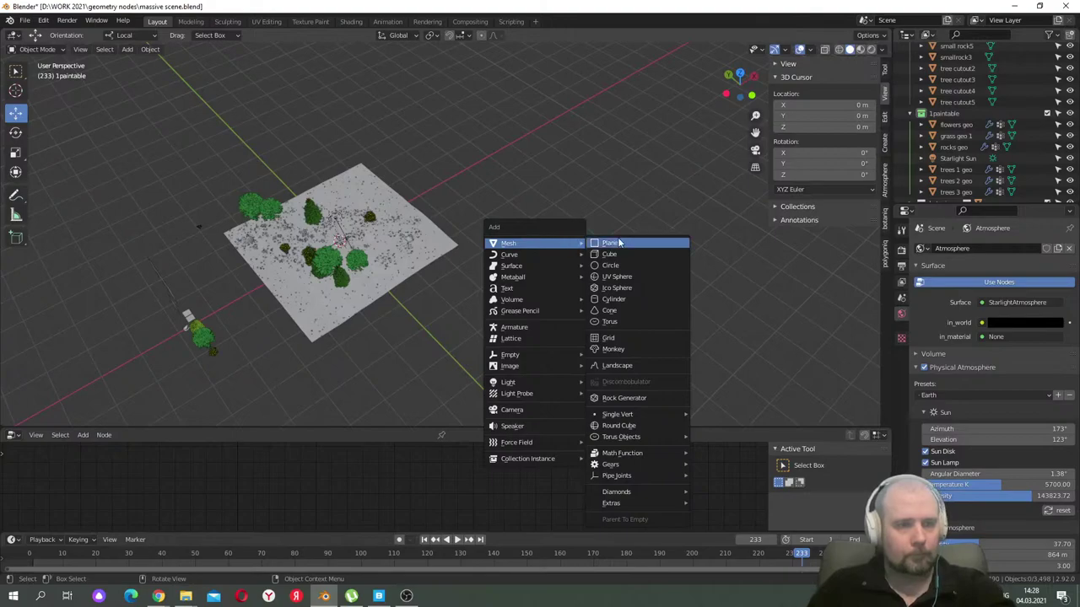
pyautogui.click(626, 366)
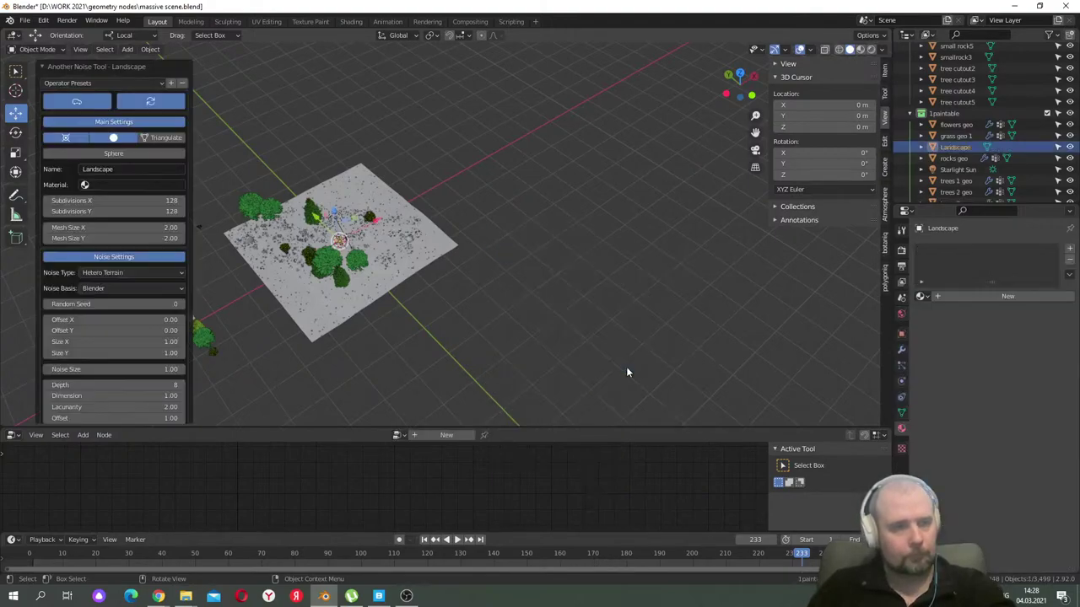
# - Isolate the new Landscape object in local view
pyautogui.moveTo(429, 216); pyautogui.dragTo(498, 187, button='middle')
pyautogui.scroll(4, 502, 193)
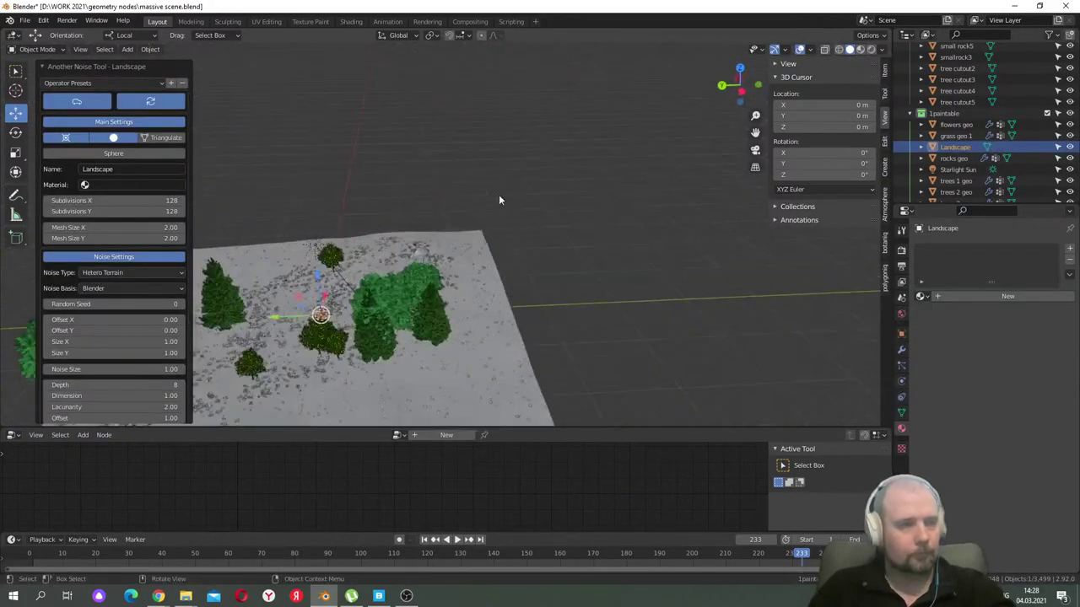
pyautogui.moveTo(462, 305); pyautogui.dragTo(449, 275, button='middle')
pyautogui.scroll(5, 462, 283)
pyautogui.scroll(3, 462, 285)
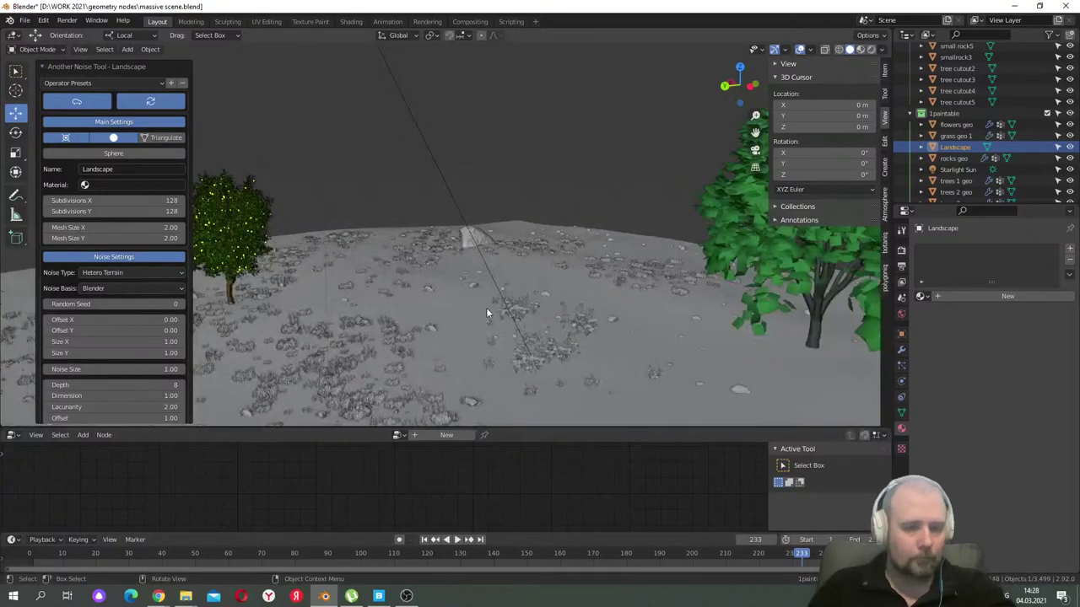
pyautogui.press('KP_Divide')
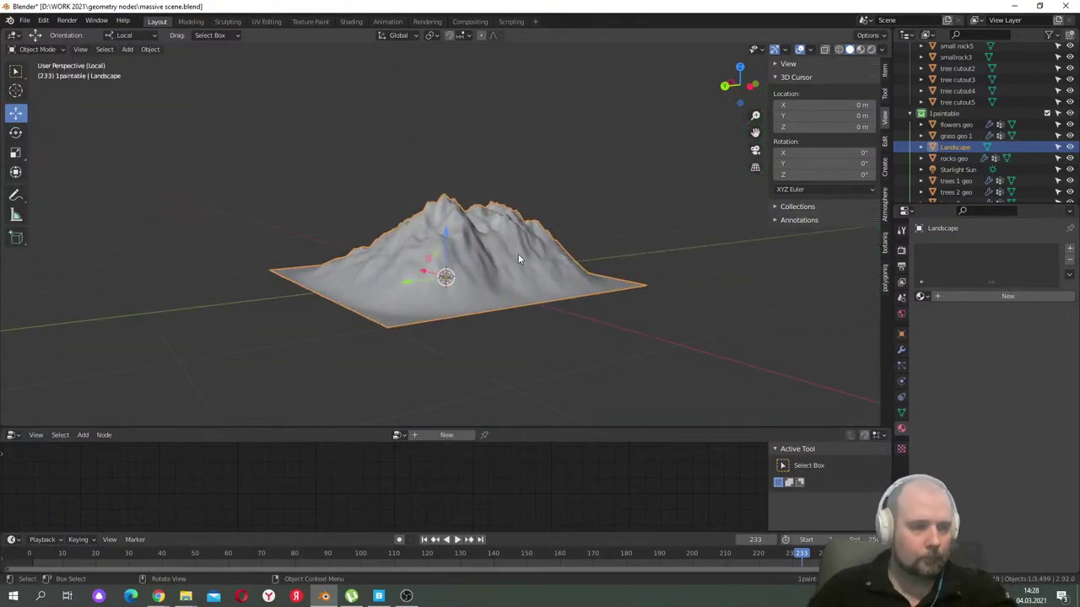
# - Exit local view and scale the Landscape mesh up about 24 times so it roughly matches the forest ground's footprint
pyautogui.moveTo(486, 307); pyautogui.dragTo(486, 237, button='middle')
pyautogui.scroll(-5, 463, 253)
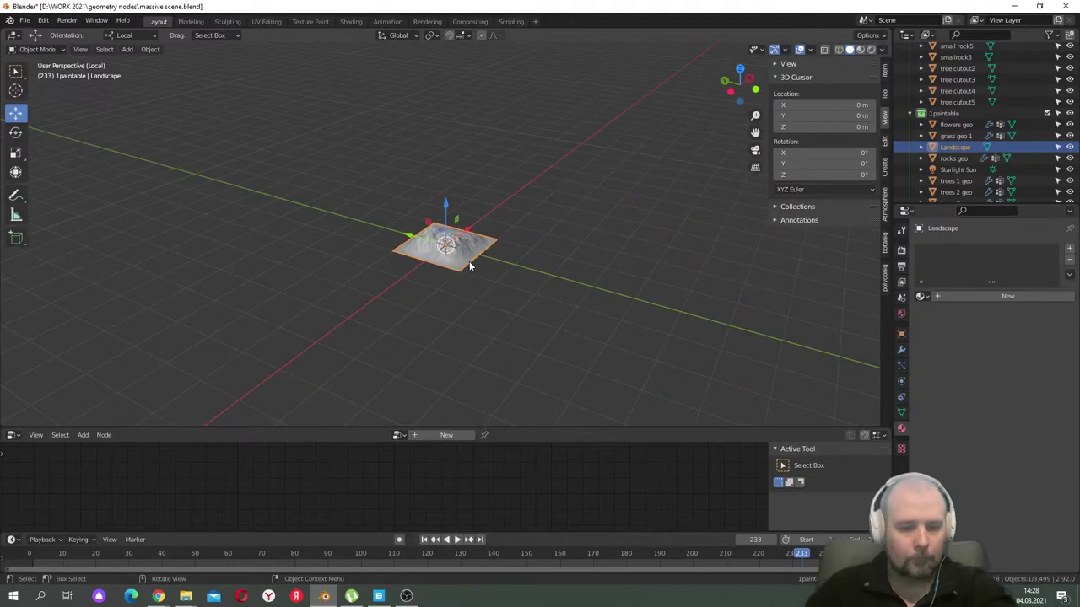
pyautogui.press('KP_Divide')
pyautogui.scroll(-8, 510, 243)
pyautogui.moveTo(515, 238); pyautogui.dragTo(275, 259, button='middle')
pyautogui.click(16, 157)
pyautogui.moveTo(348, 328); pyautogui.dragTo(177, 87)
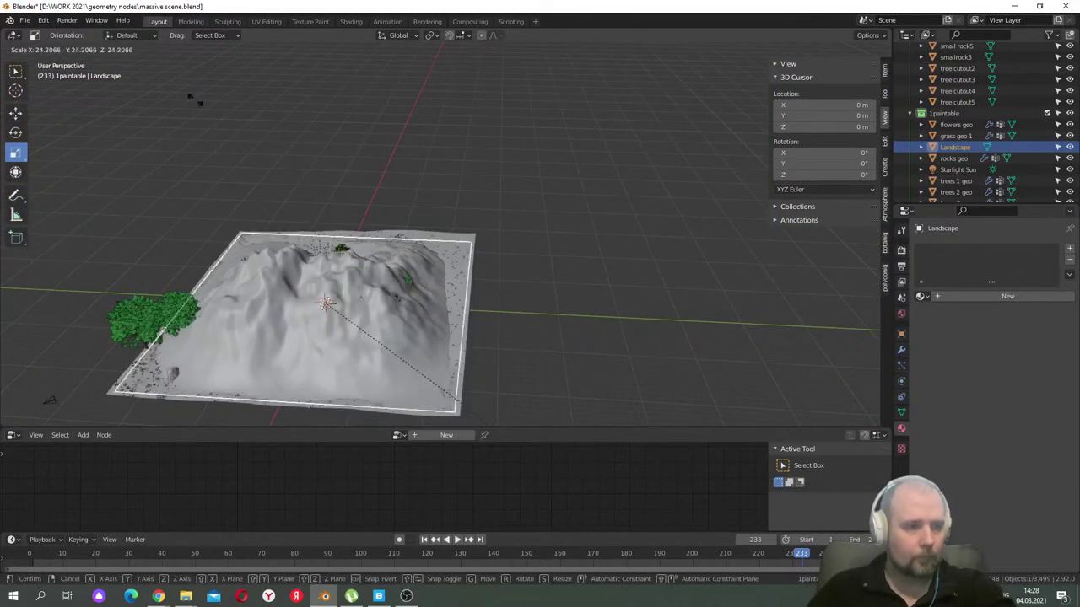
pyautogui.click(239, 96)
# - Move the Landscape beyond the far edge of the forest ground so it forms the background in the camera view
pyautogui.click(19, 112)
pyautogui.moveTo(325, 304); pyautogui.dragTo(435, 188)
pyautogui.moveTo(343, 187); pyautogui.dragTo(506, 210)
pyautogui.click(761, 151)
pyautogui.click(758, 149)
pyautogui.moveTo(407, 157)
pyautogui.mouseDown()
pyautogui.moveTo(404, 190)
pyautogui.moveTo(383, 161)
pyautogui.moveTo(415, 161)
pyautogui.mouseUp()
# - Raise the Landscape slightly so its mountain stands higher above the horizon in the camera view
pyautogui.click(17, 153)
pyautogui.click(552, 103)
pyautogui.click(528, 136)
pyautogui.click(15, 113)
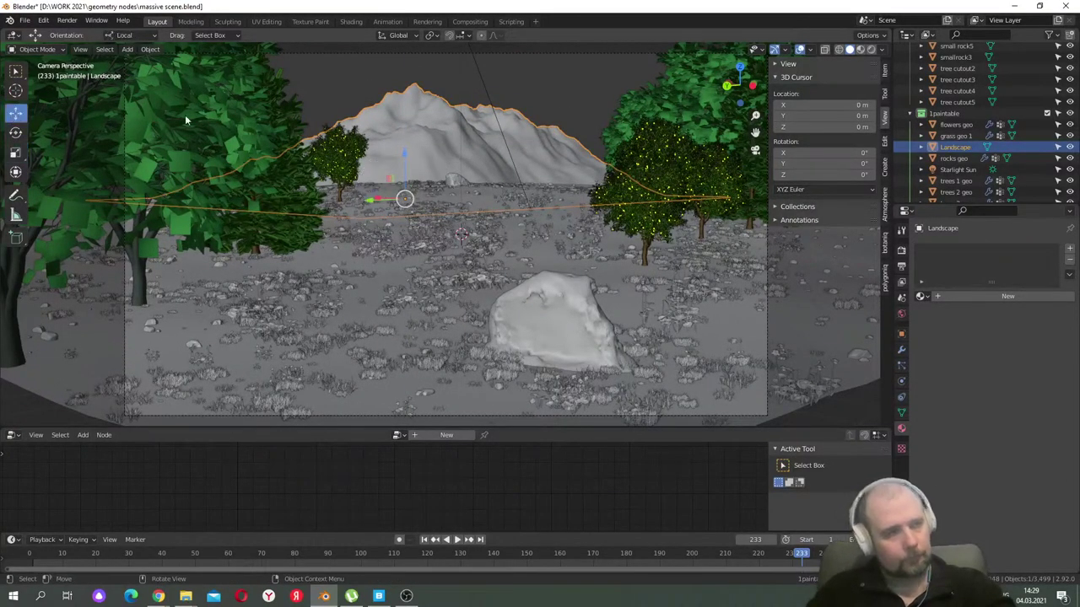
pyautogui.moveTo(401, 162); pyautogui.dragTo(409, 146)
pyautogui.click(624, 116)
pyautogui.click(568, 94)
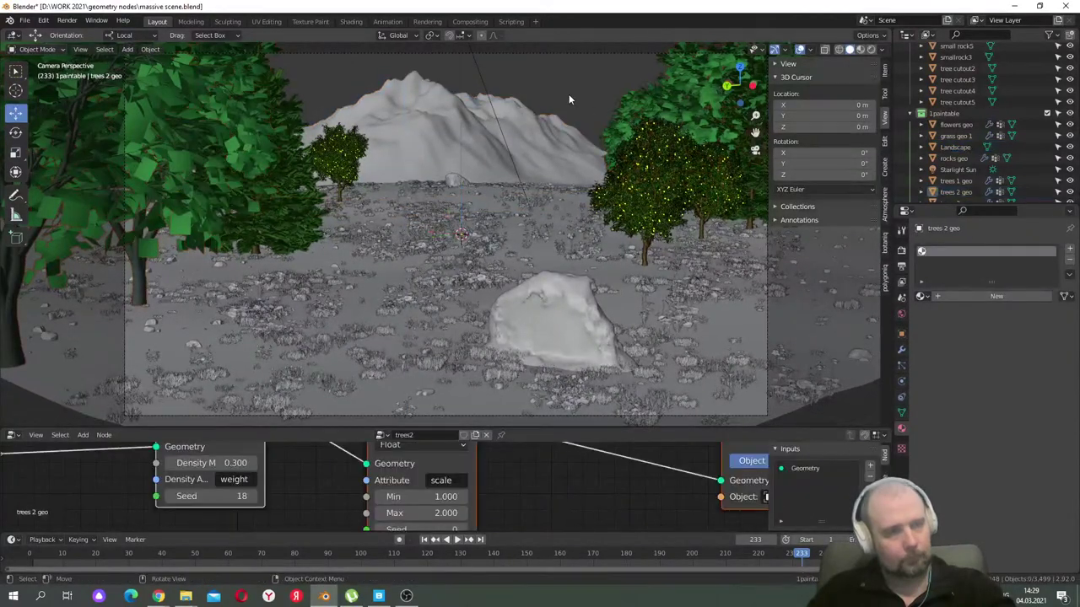
# - Assign the existing 1forest floor 2 material to the Landscape and show the scene in Material Preview shading
pyautogui.click(526, 129)
pyautogui.click(920, 296)
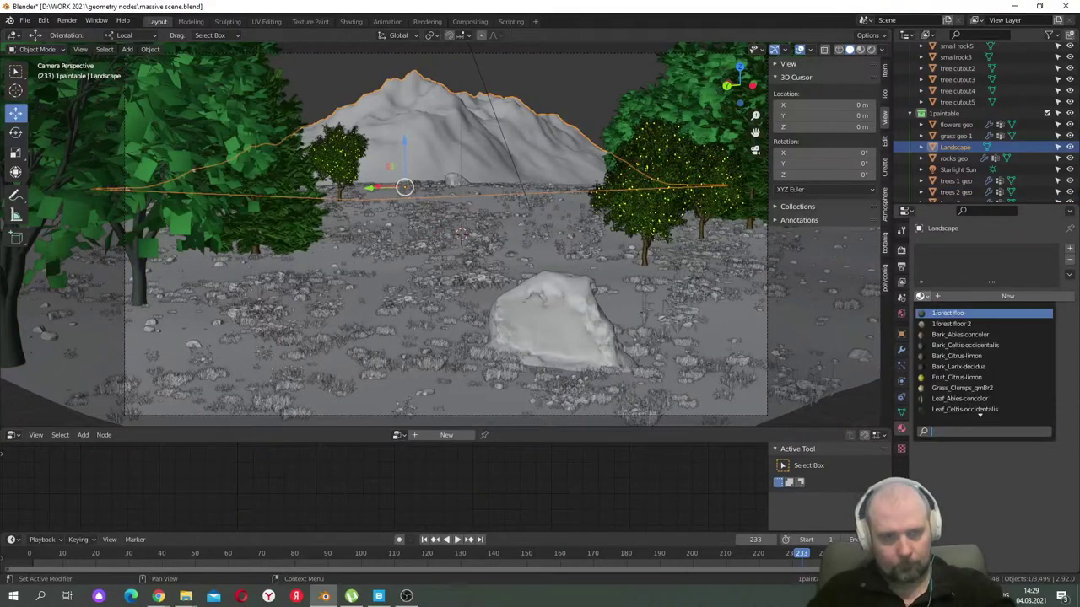
pyautogui.scroll(-12, 969, 356)
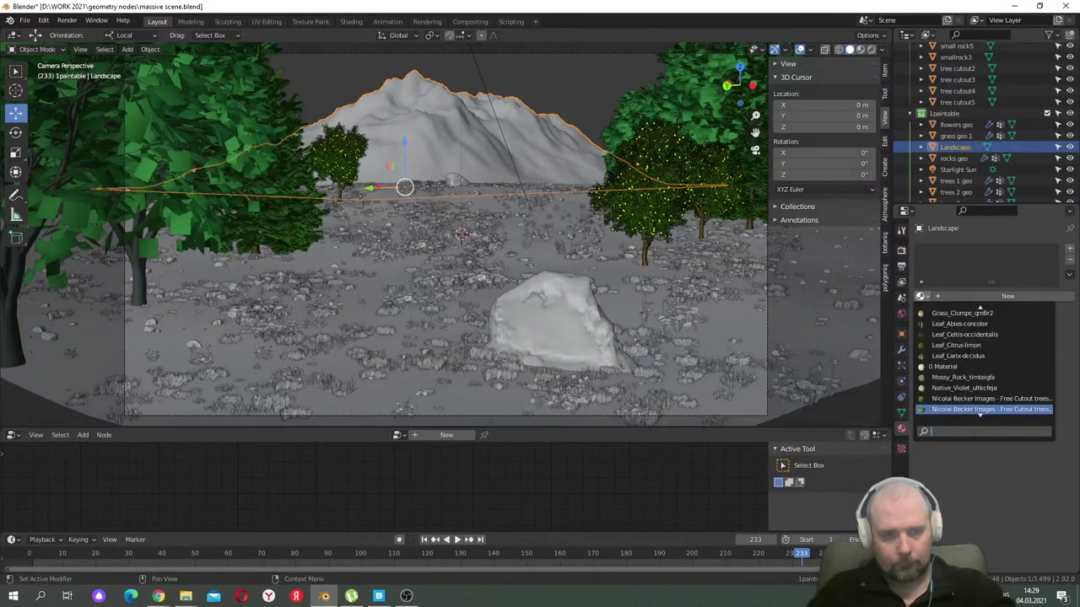
pyautogui.scroll(11, 969, 356)
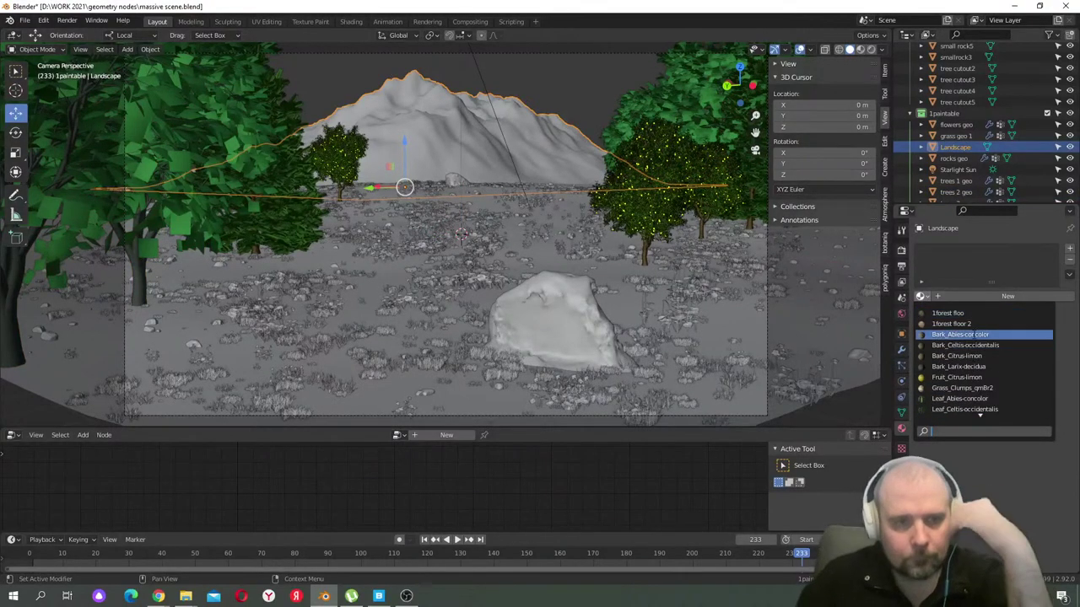
pyautogui.click(973, 326)
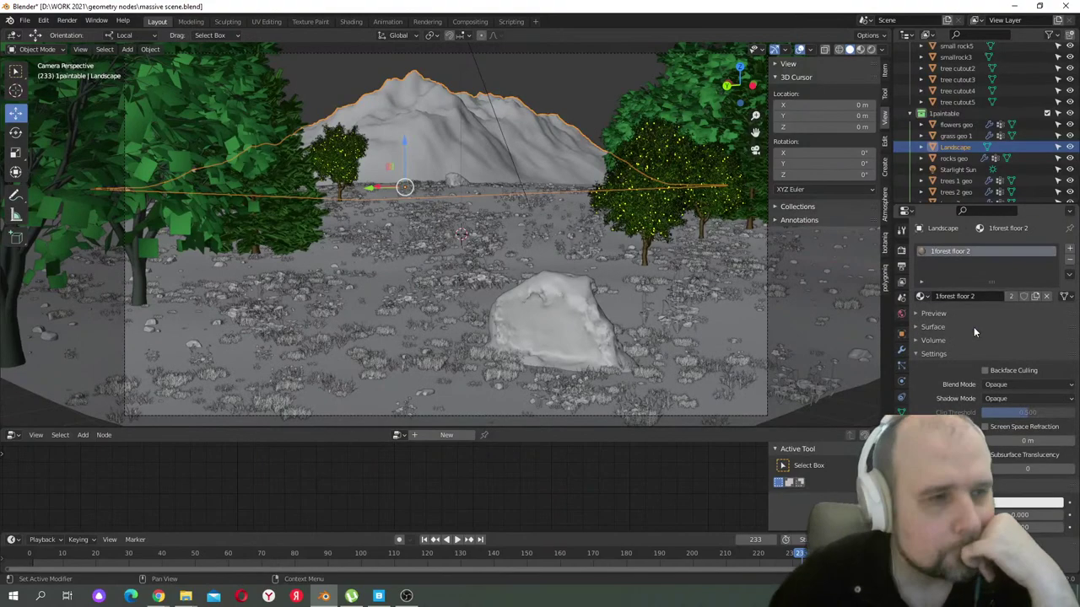
pyautogui.click(860, 51)
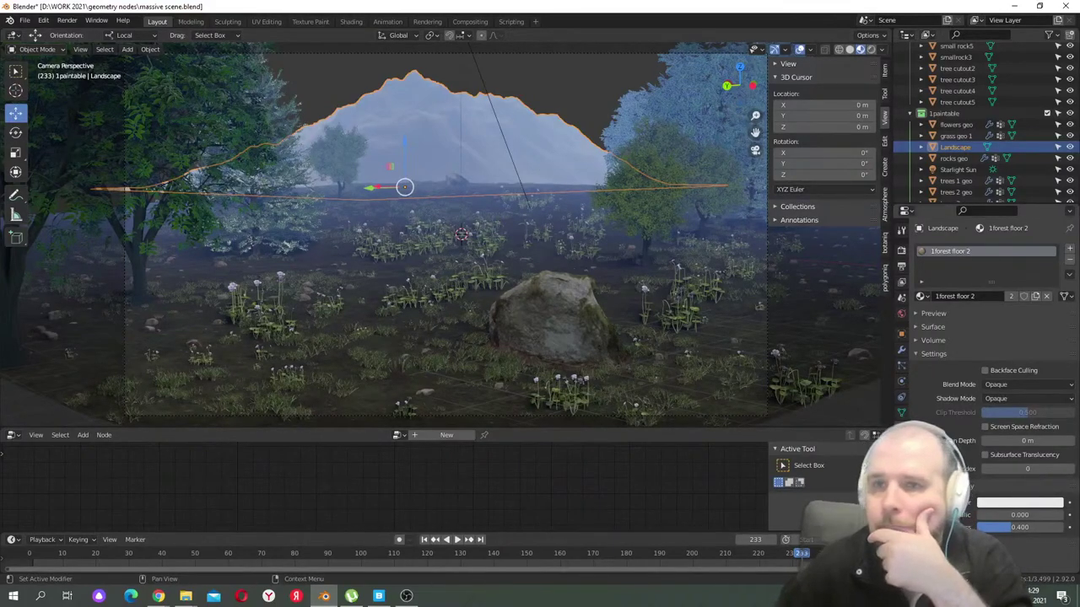
pyautogui.hotkey('alt', 'Tab')
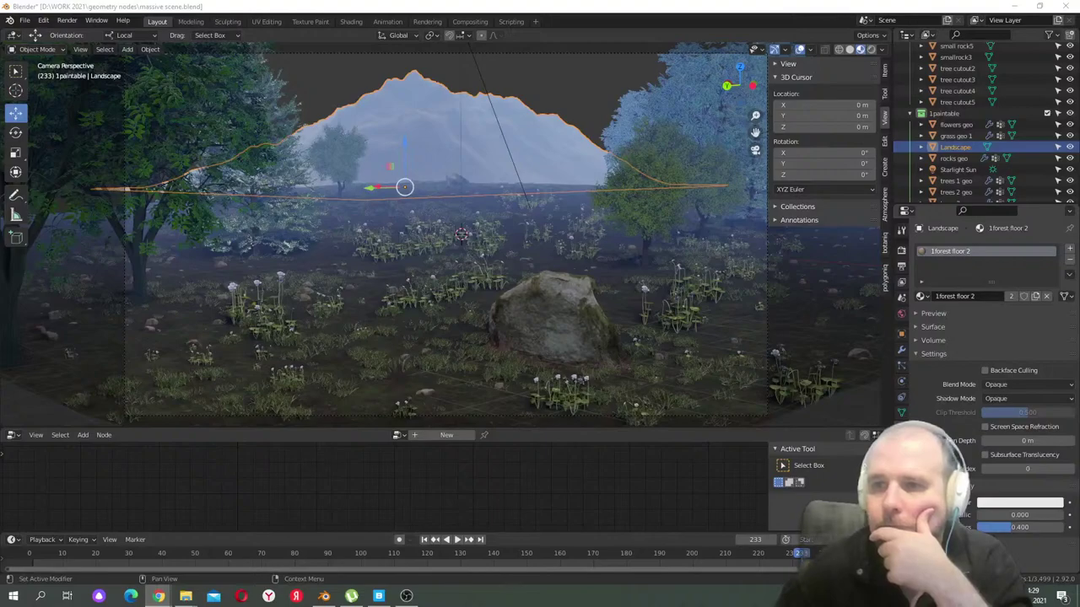
pyautogui.hotkey('alt', 'Tab')
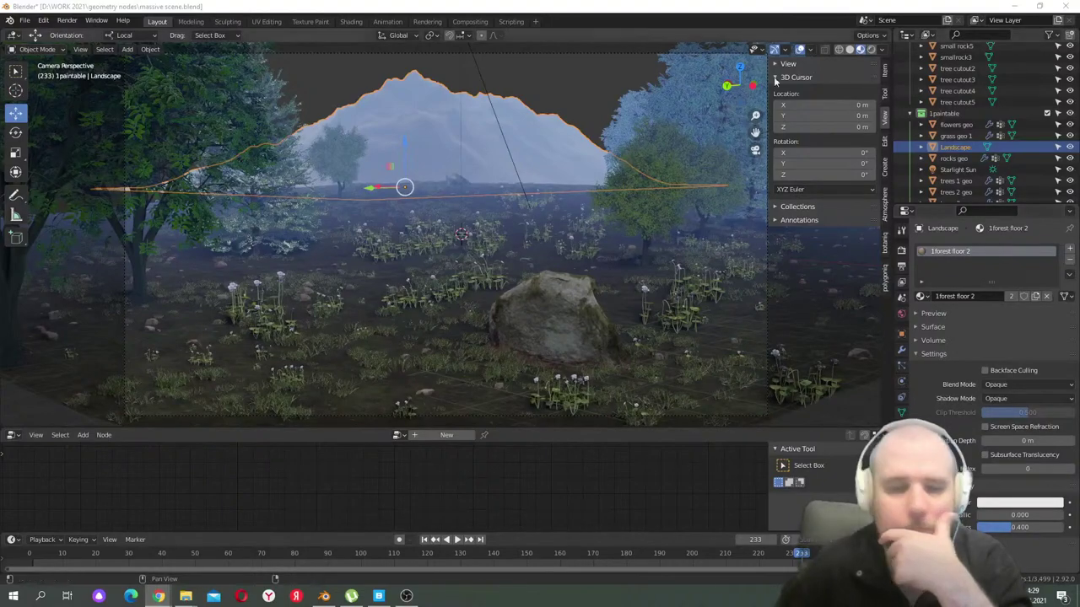
pyautogui.click(587, 84)
pyautogui.click(529, 124)
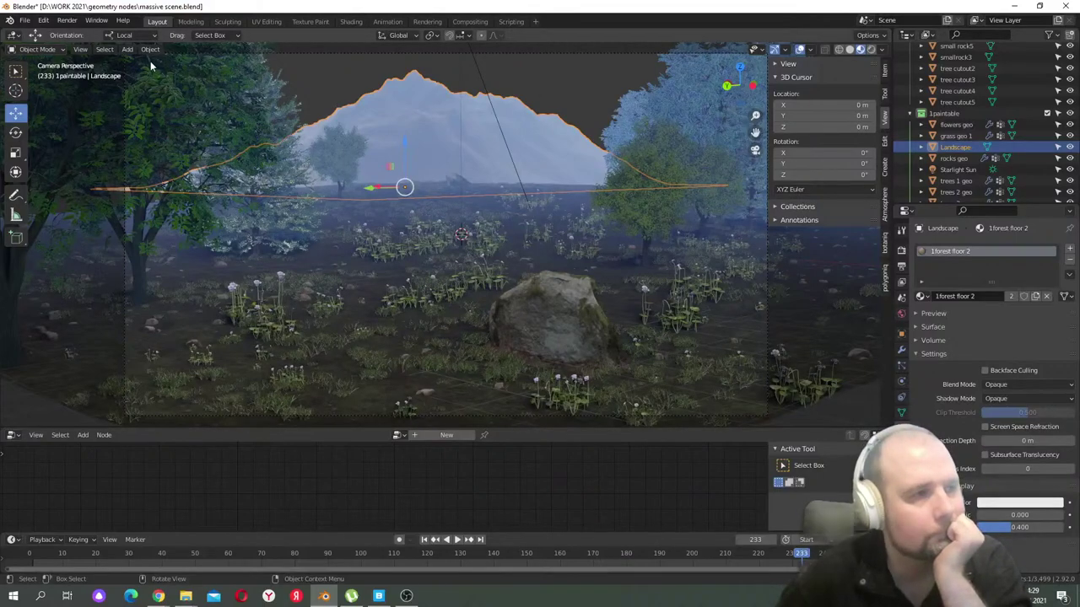
# - Unwrap all faces of the Landscape mesh in the UV Editing workspace and return to the Layout workspace
pyautogui.click(267, 22)
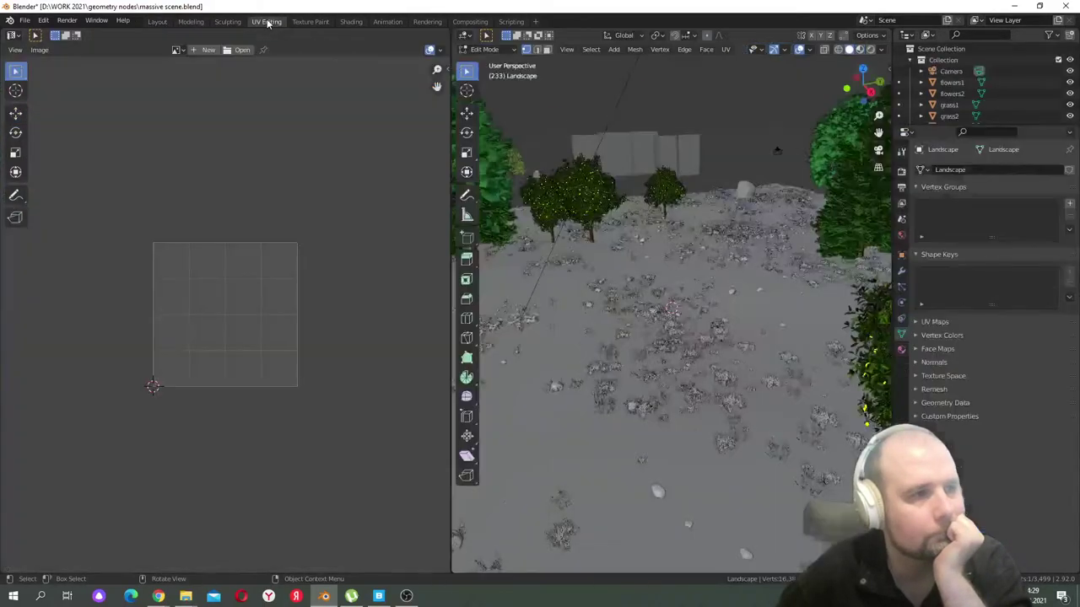
pyautogui.scroll(-7, 638, 258)
pyautogui.scroll(-7, 638, 258)
pyautogui.moveTo(638, 259); pyautogui.dragTo(764, 210, button='middle')
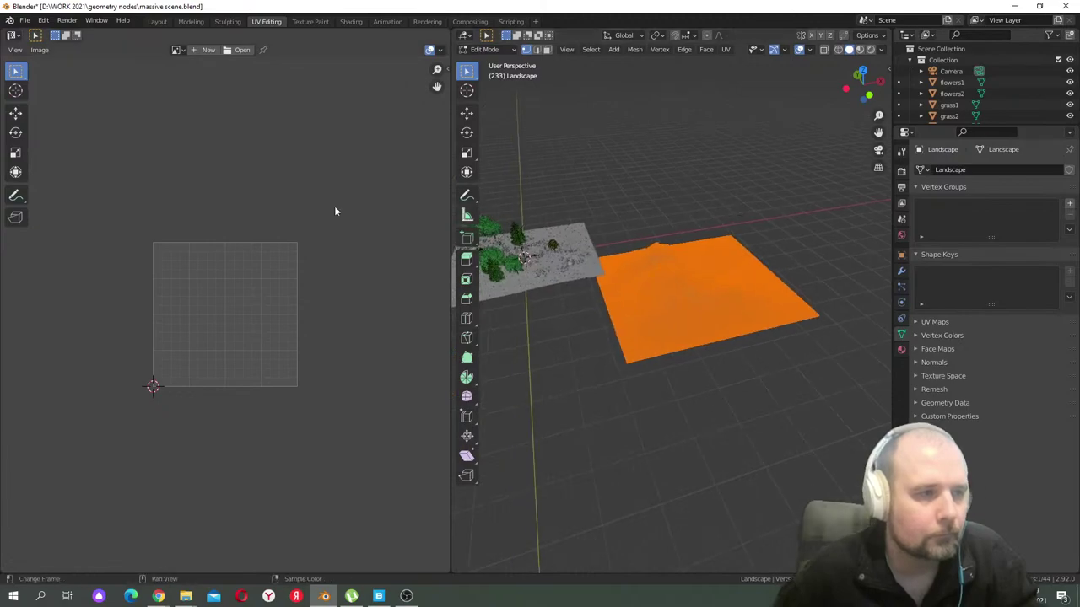
pyautogui.scroll(-6, 309, 218)
pyautogui.scroll(5, 309, 218)
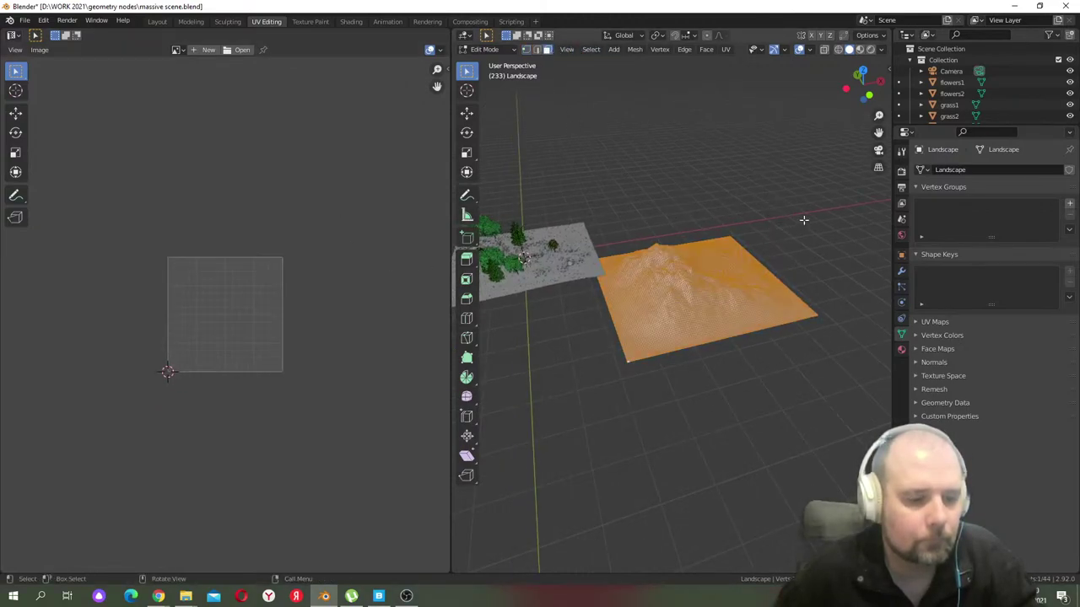
pyautogui.press('u')
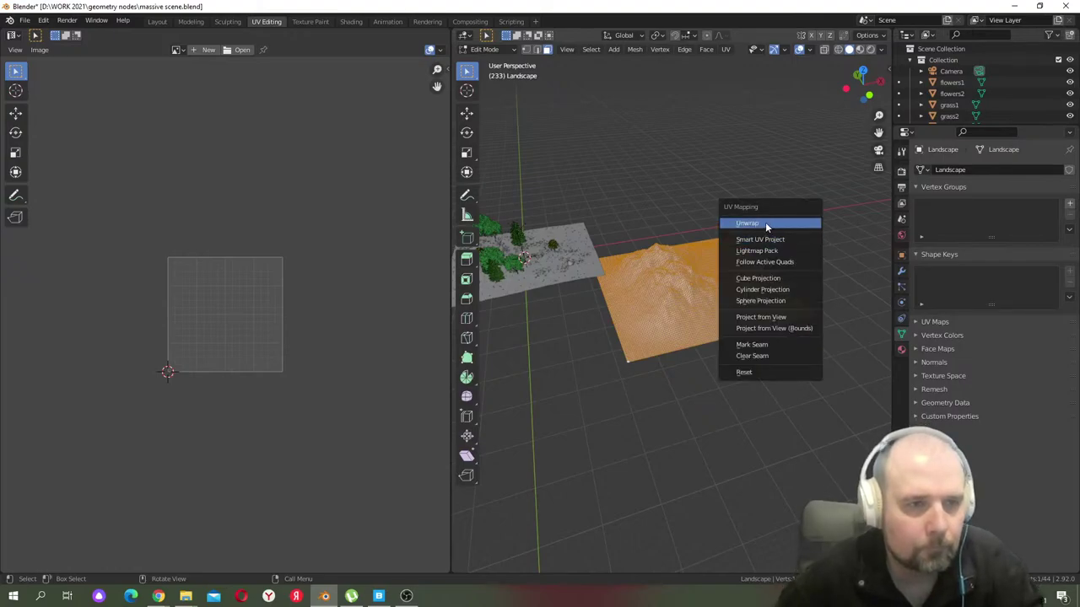
pyautogui.click(765, 224)
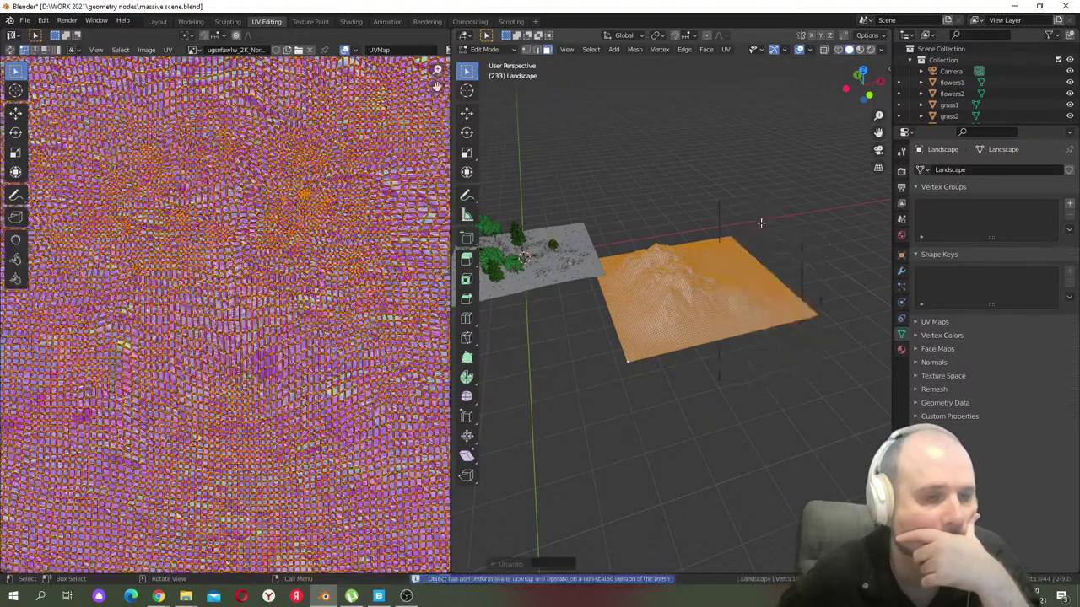
pyautogui.scroll(-4, 250, 272)
pyautogui.scroll(1, 253, 272)
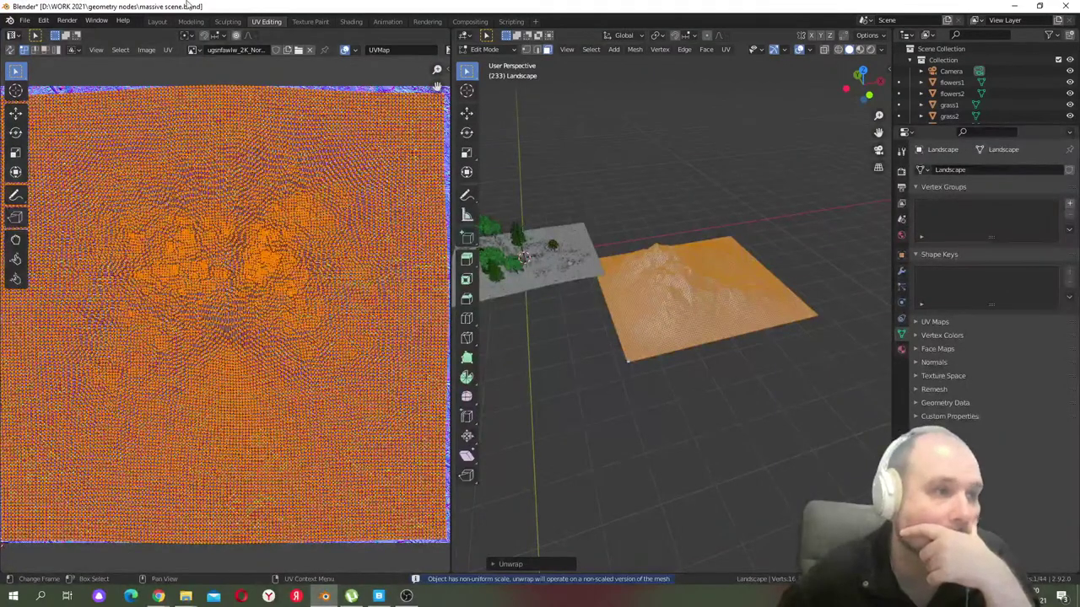
pyautogui.click(157, 21)
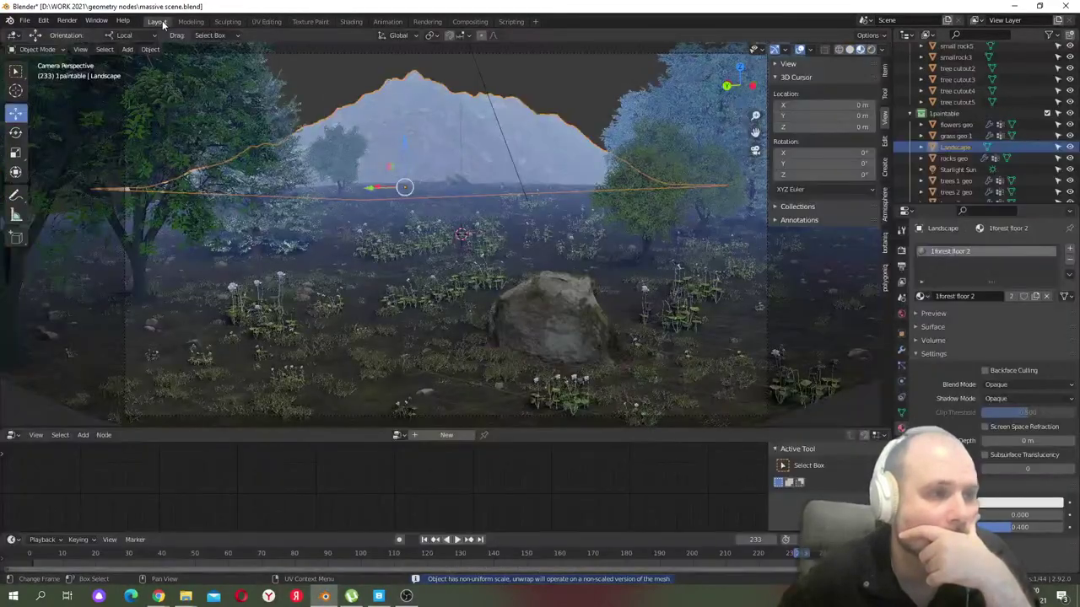
pyautogui.click(533, 80)
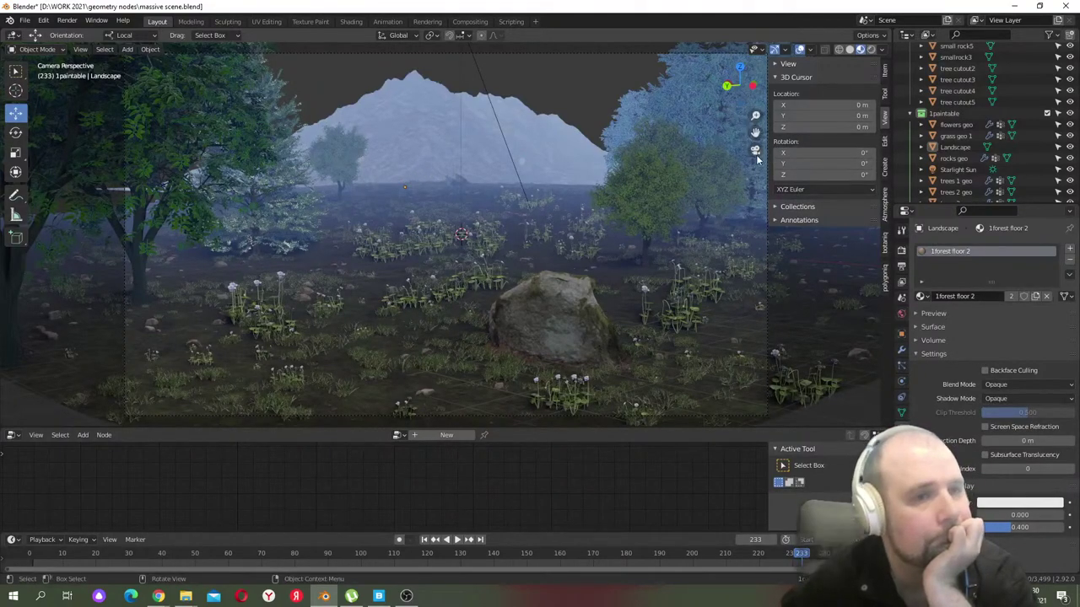
# - Select the trees 1 geo object and save the scene file
pyautogui.click(565, 194)
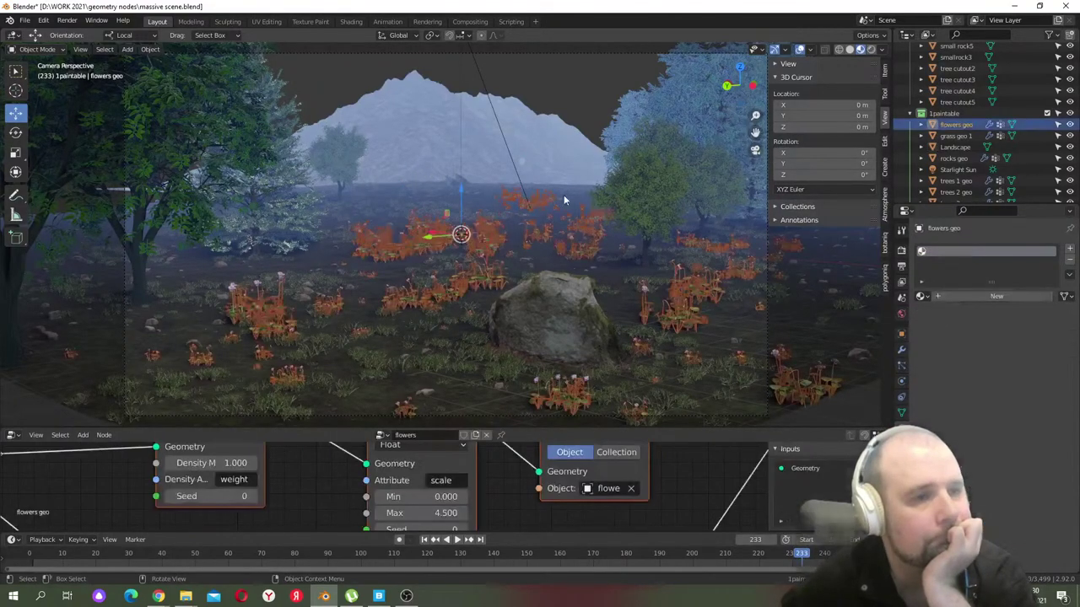
pyautogui.scroll(-1, 962, 159)
pyautogui.click(958, 159)
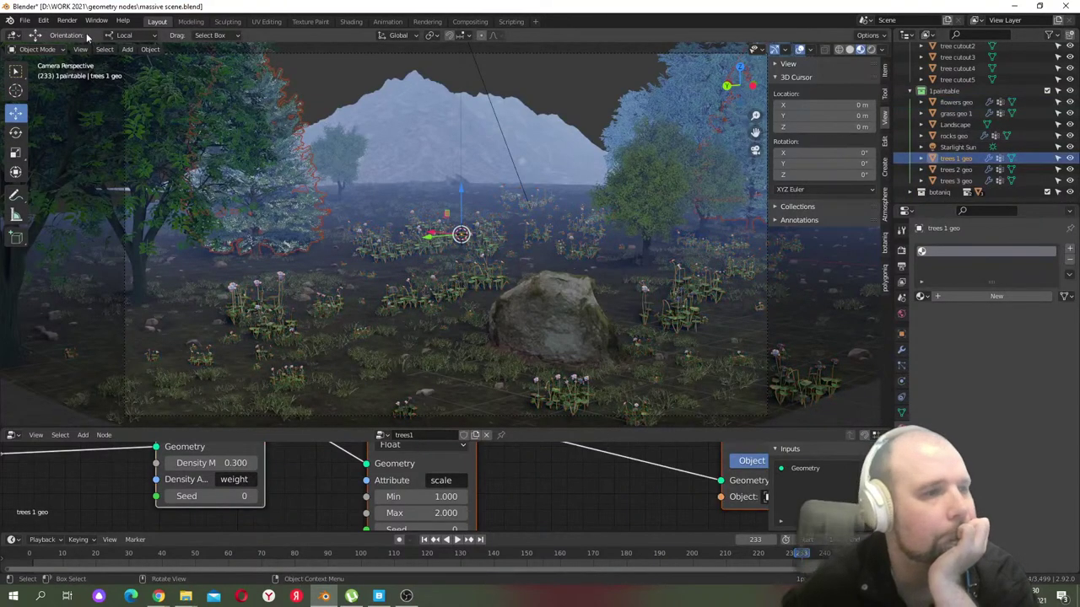
pyautogui.click(34, 25)
pyautogui.click(40, 96)
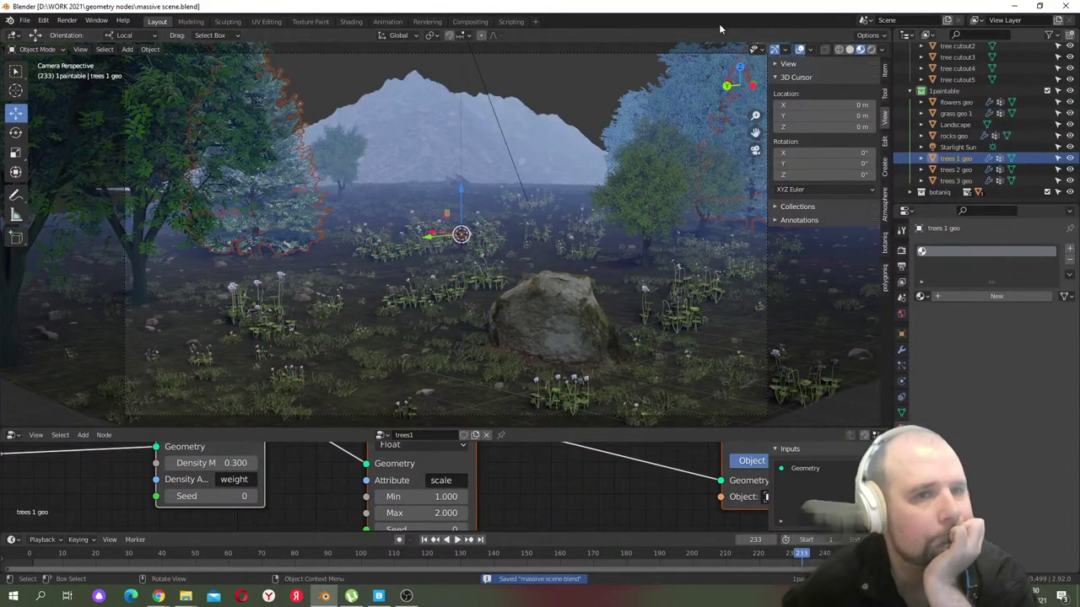
# - Switch the viewport to rendered shading and put trees 1 geo into Weight Paint mode, facing the ground's edge beside the Landscape
pyautogui.click(869, 51)
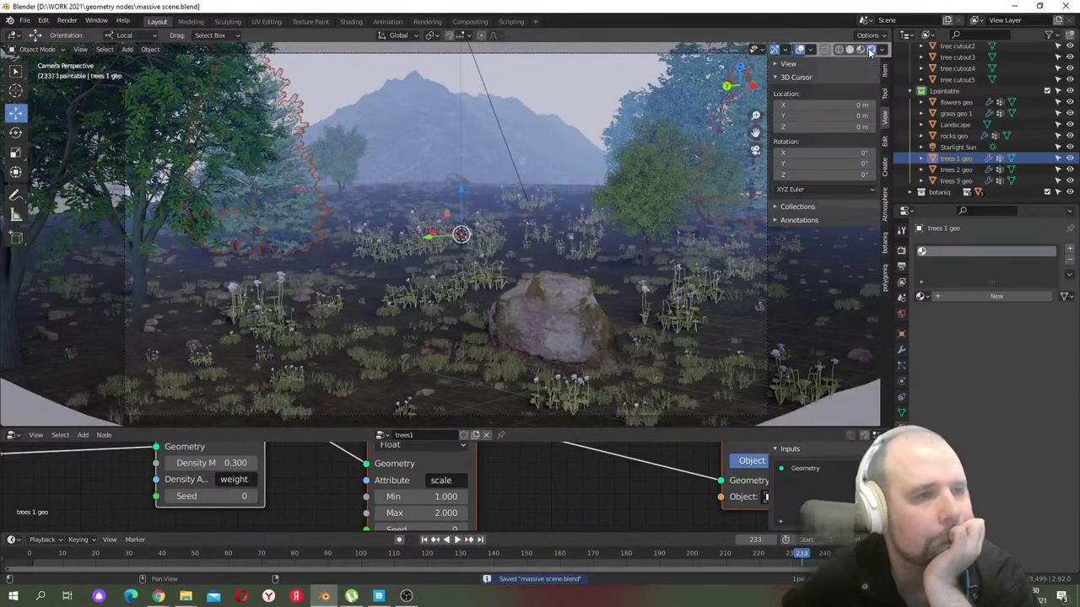
pyautogui.click(570, 91)
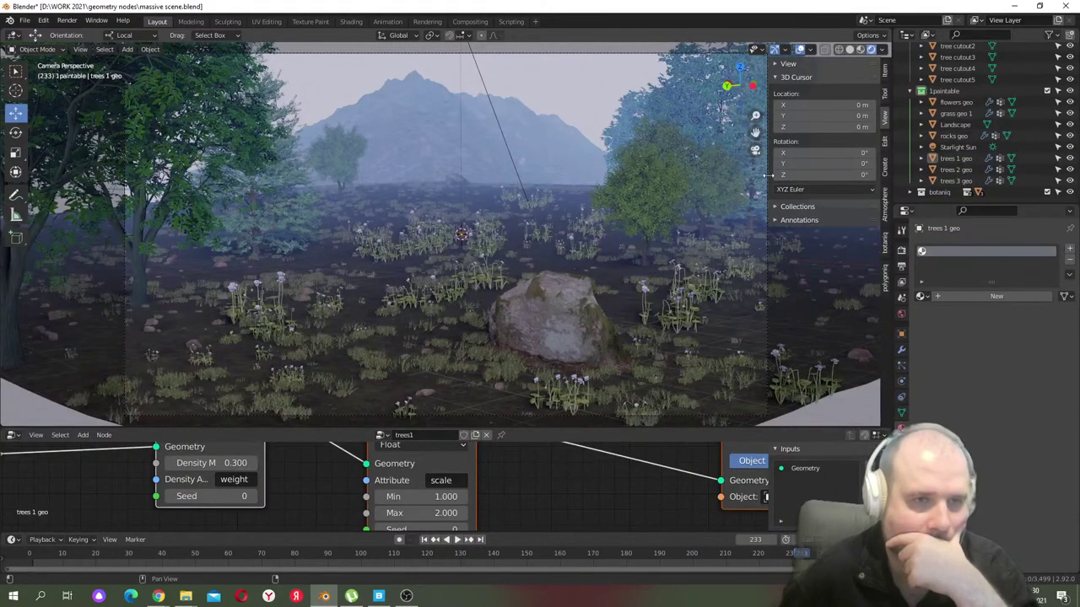
pyautogui.click(756, 150)
pyautogui.moveTo(410, 171); pyautogui.dragTo(579, 212, button='middle')
pyautogui.scroll(6, 558, 199)
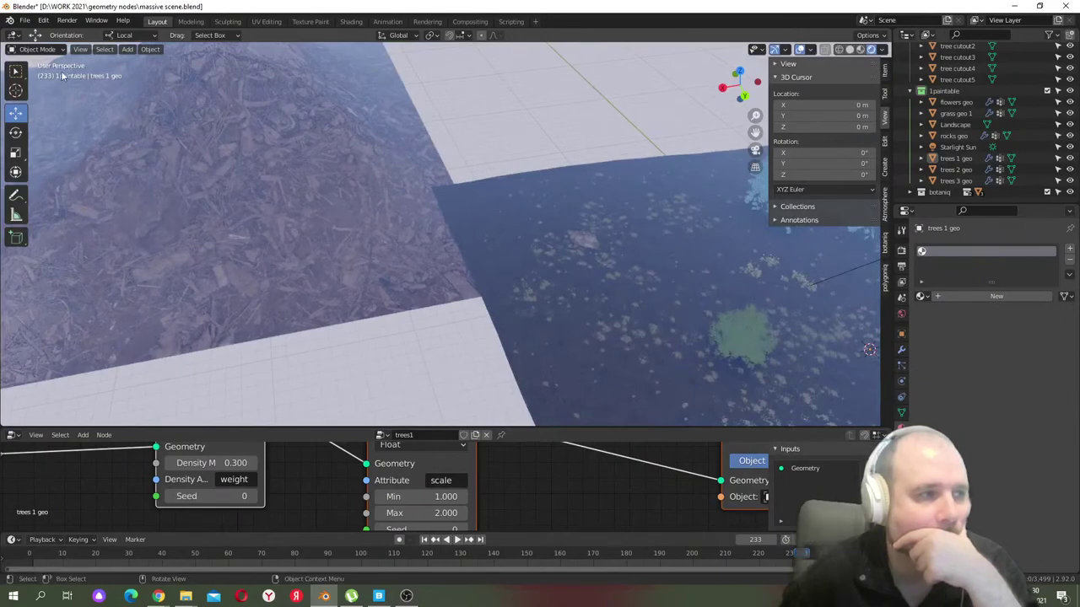
pyautogui.click(48, 48)
pyautogui.click(41, 112)
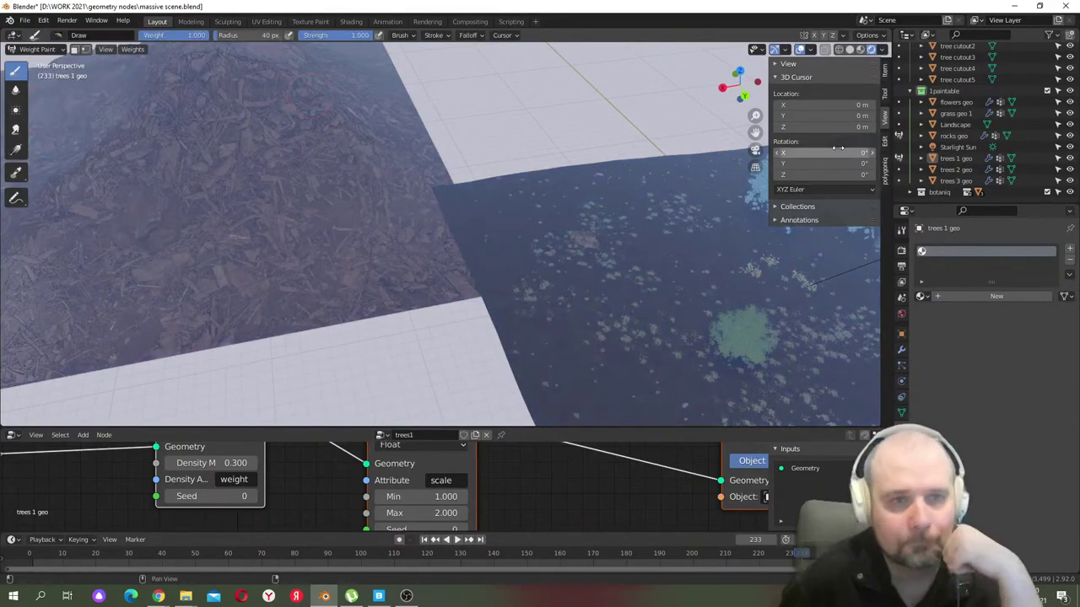
# - Paint trees at weight 1.000 along the ground's edge facing the Landscape and check them through the camera
pyautogui.moveTo(504, 211); pyautogui.dragTo(550, 343)
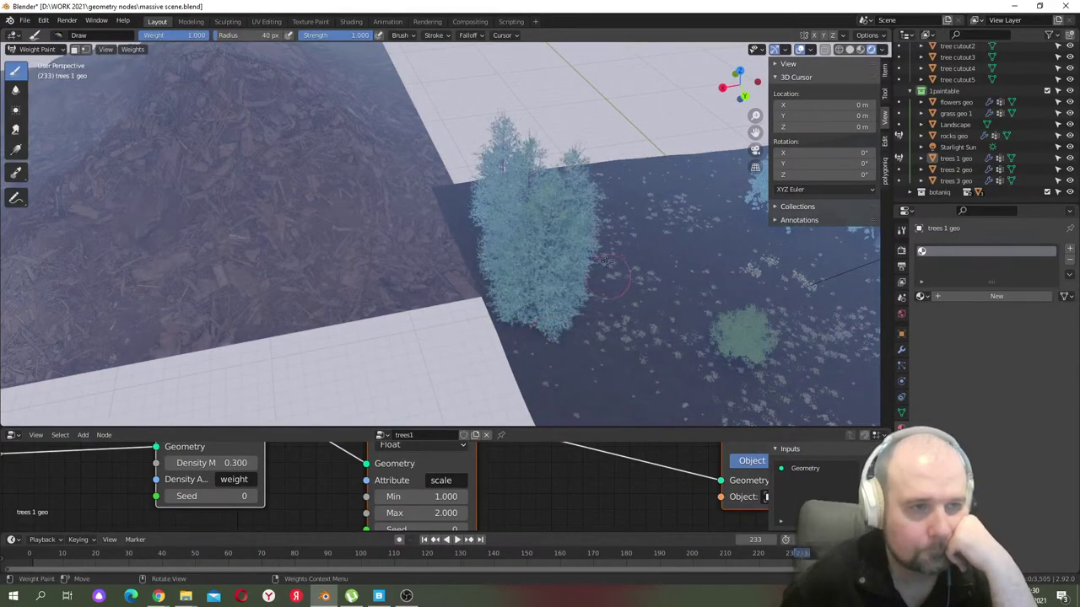
pyautogui.moveTo(611, 295); pyautogui.dragTo(641, 190)
pyautogui.click(956, 169)
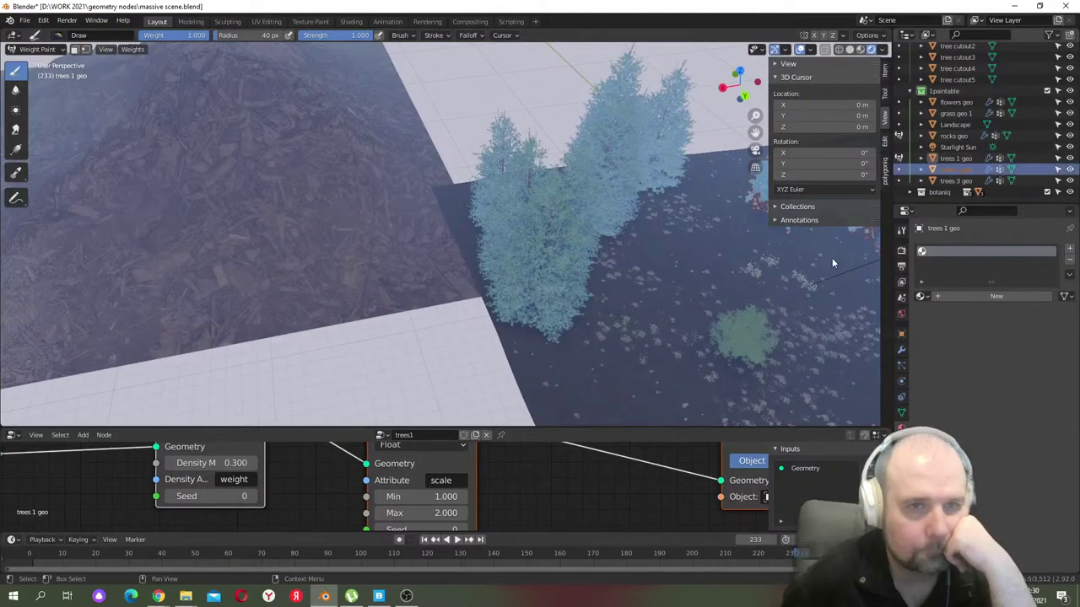
pyautogui.moveTo(649, 270)
pyautogui.mouseDown()
pyautogui.moveTo(617, 363)
pyautogui.moveTo(586, 388)
pyautogui.moveTo(550, 342)
pyautogui.mouseUp()
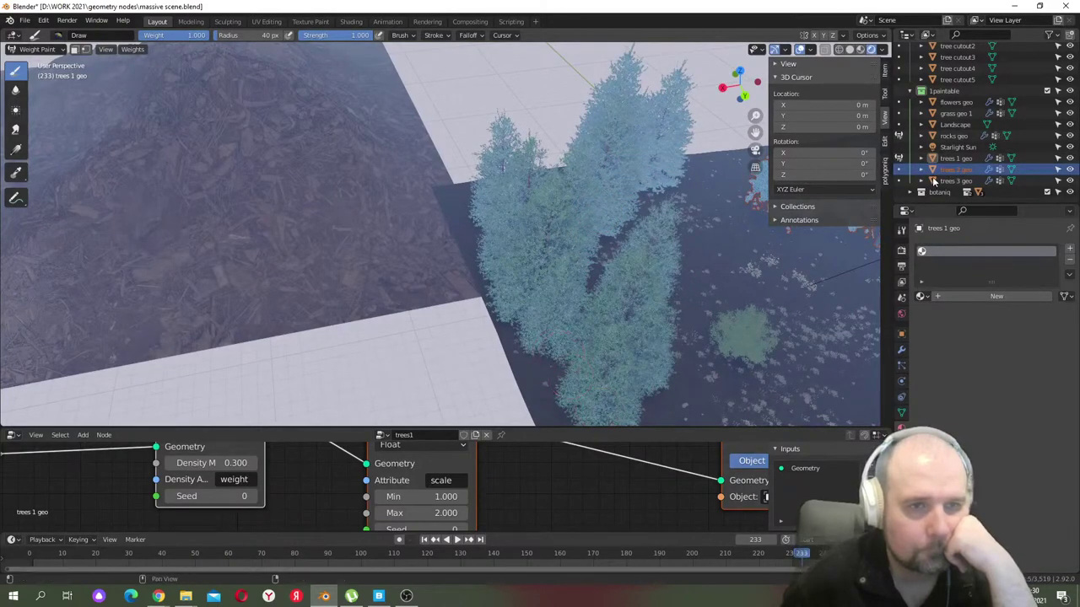
pyautogui.click(755, 149)
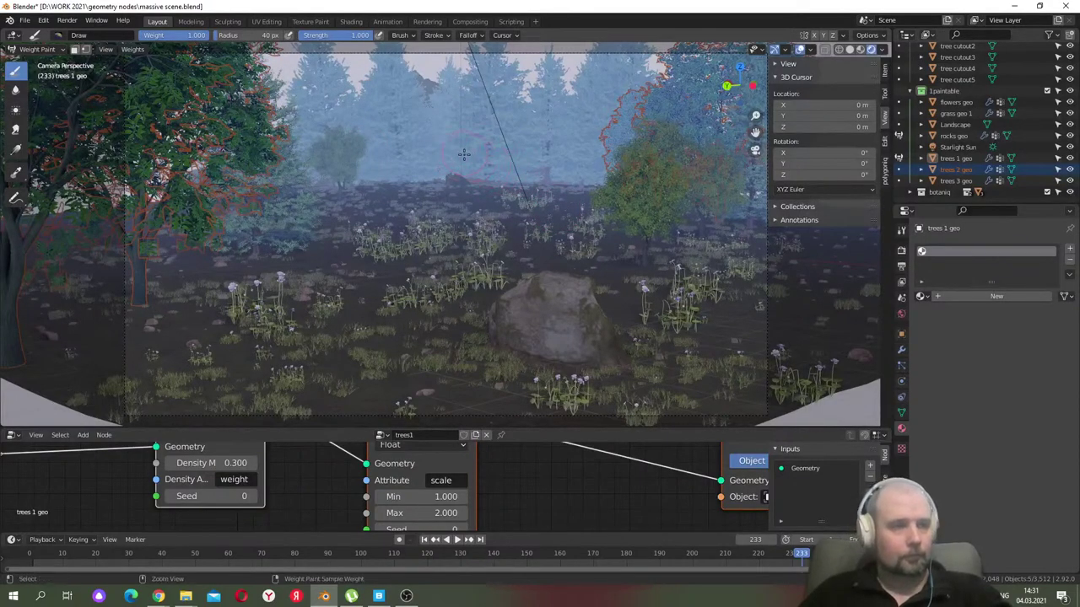
# - Undo the trees painted along the ground's far edge and lower the brush weight to 0.312
pyautogui.hotkey('ctrl', 'z')
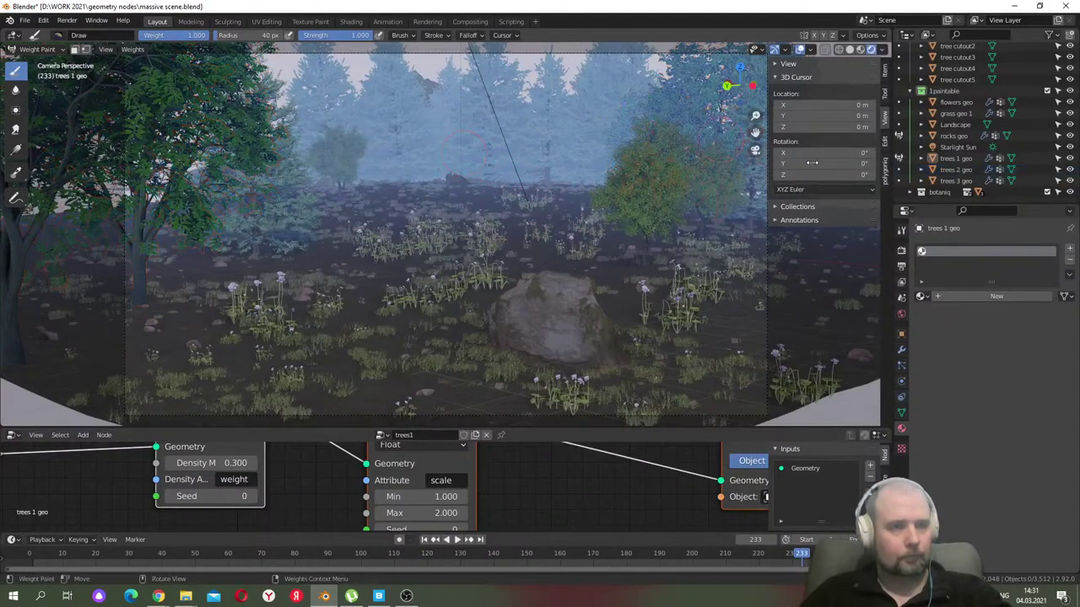
pyautogui.keyDown('ctrl'); pyautogui.click(522, 157); pyautogui.keyUp('ctrl')
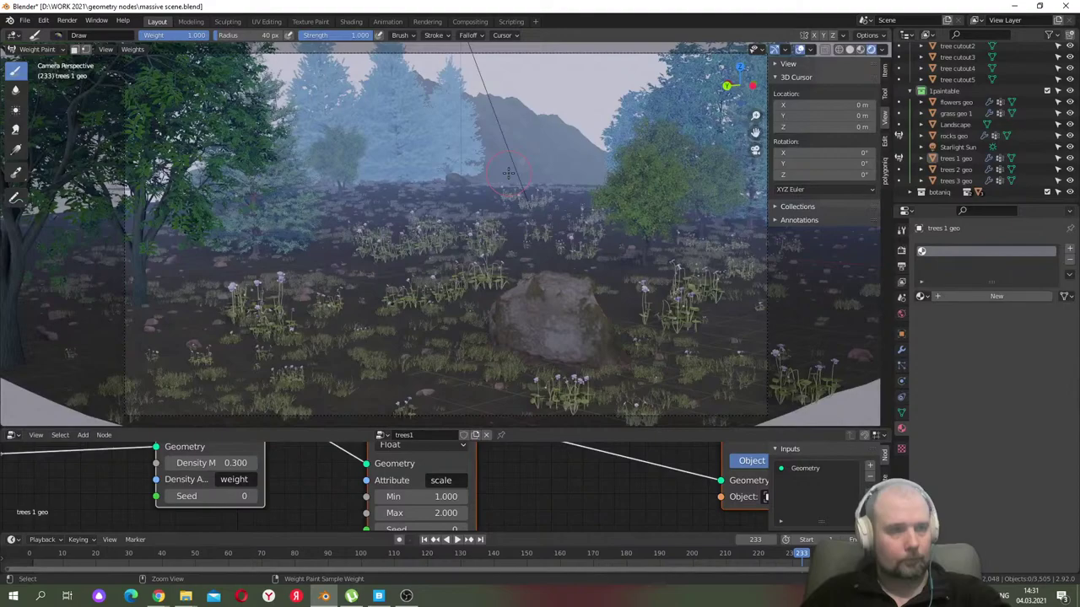
pyautogui.keyDown('ctrl'); pyautogui.moveTo(508, 173); pyautogui.dragTo(489, 171); pyautogui.keyUp('ctrl')
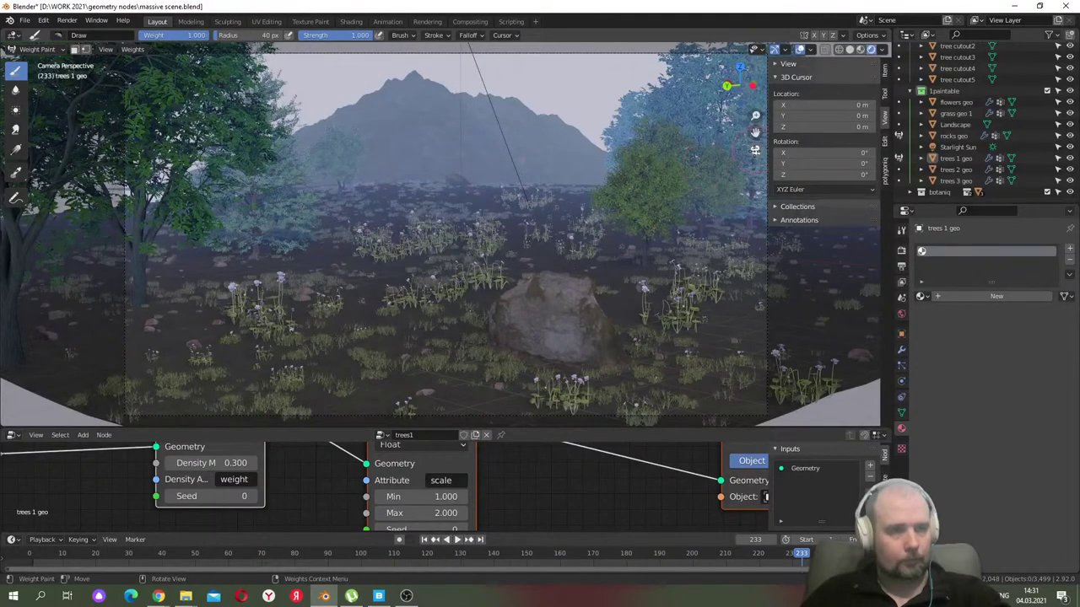
pyautogui.moveTo(488, 171); pyautogui.dragTo(458, 174, button='middle')
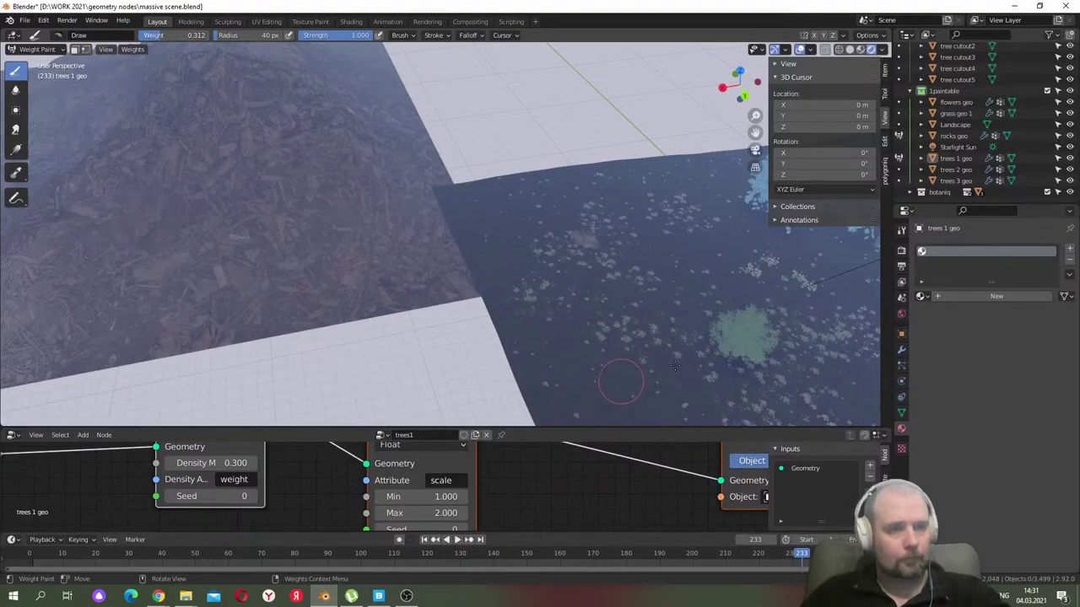
# - Paint trees at weight 0.312 along the ground's far edge, adding another in front of the mountain through the camera view
pyautogui.moveTo(622, 378); pyautogui.dragTo(605, 361)
pyautogui.click(659, 156)
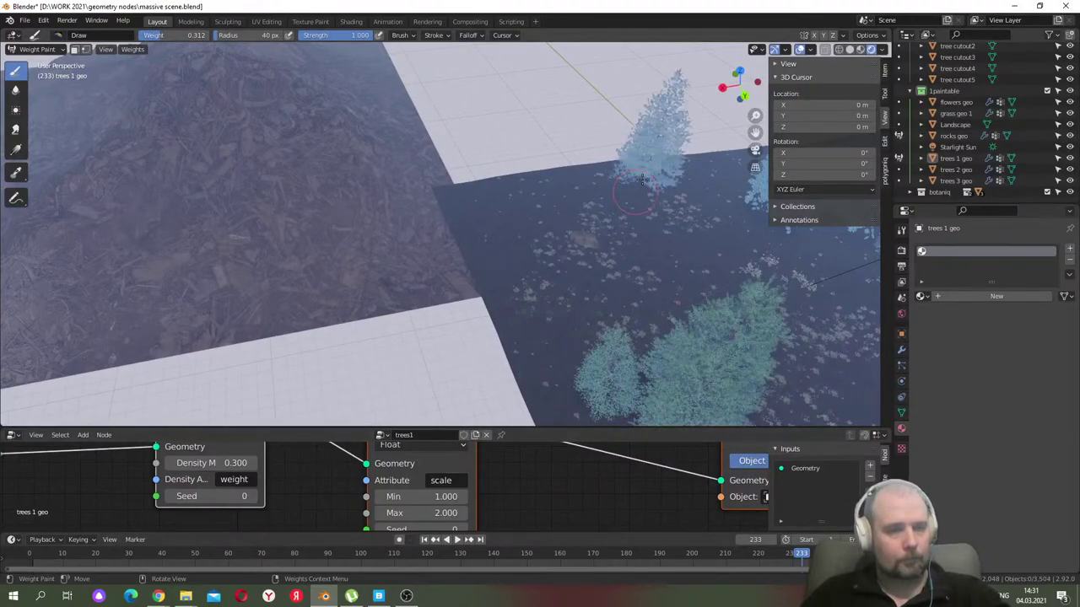
pyautogui.click(756, 150)
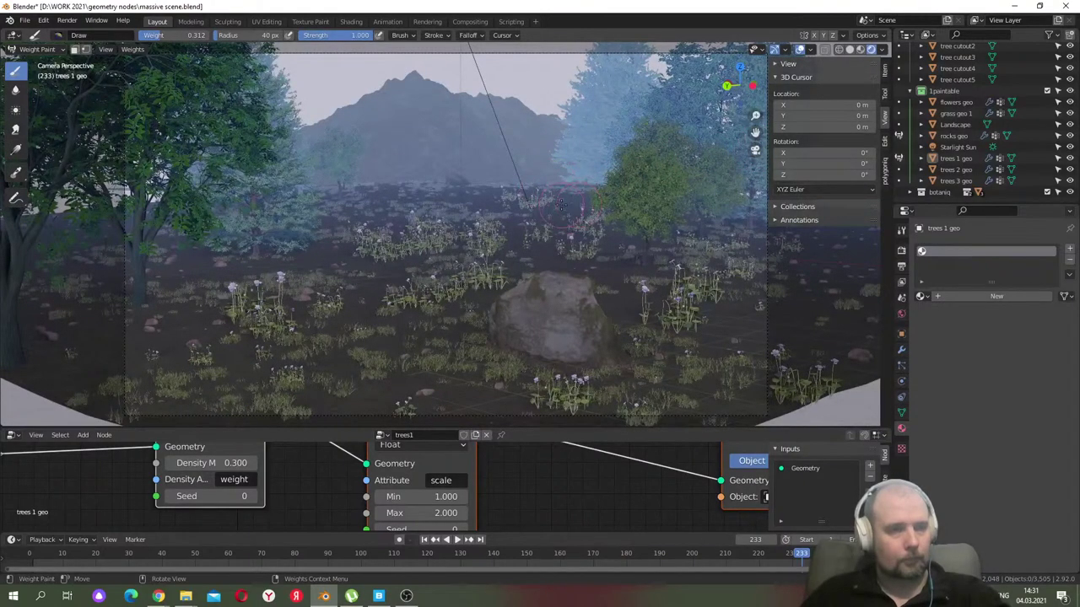
pyautogui.click(531, 205)
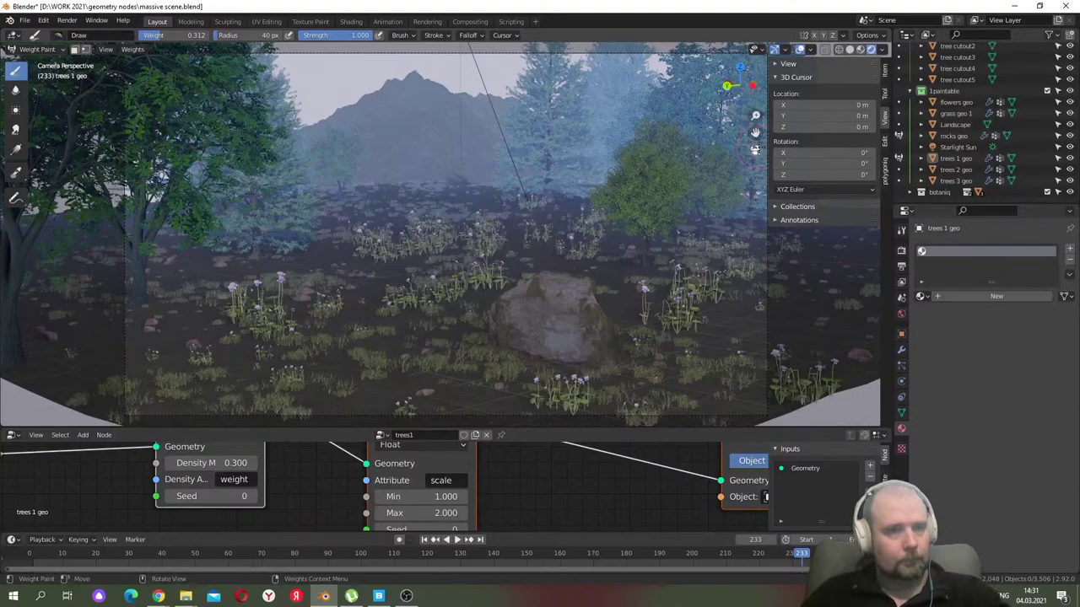
# - Switch the viewport to solid shading and return trees 1 geo to Object Mode outside the camera view
pyautogui.click(755, 150)
pyautogui.scroll(-10, 513, 178)
pyautogui.scroll(5, 410, 158)
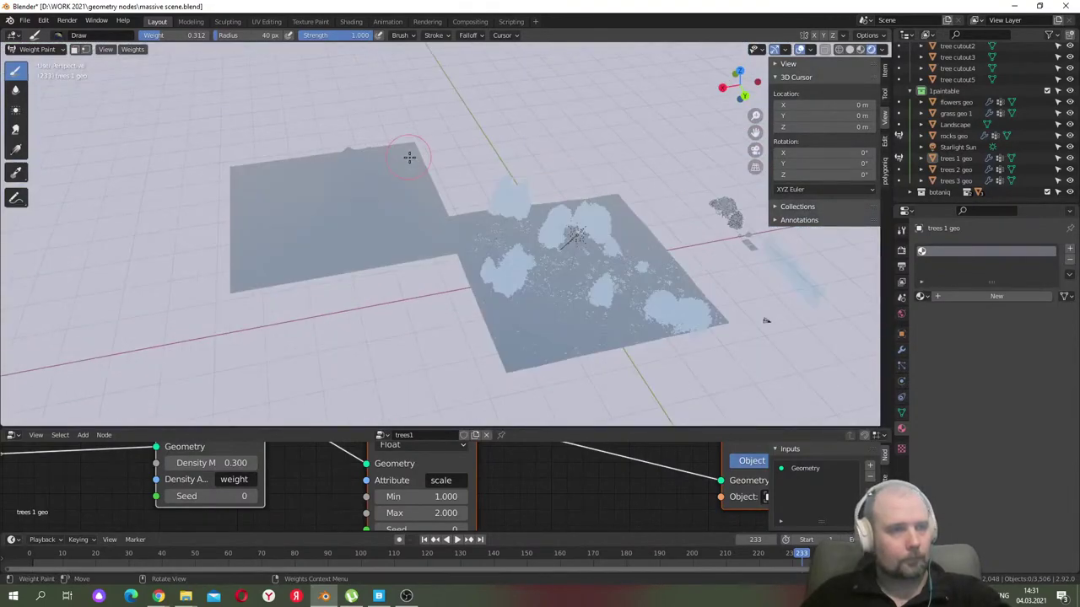
pyautogui.click(849, 51)
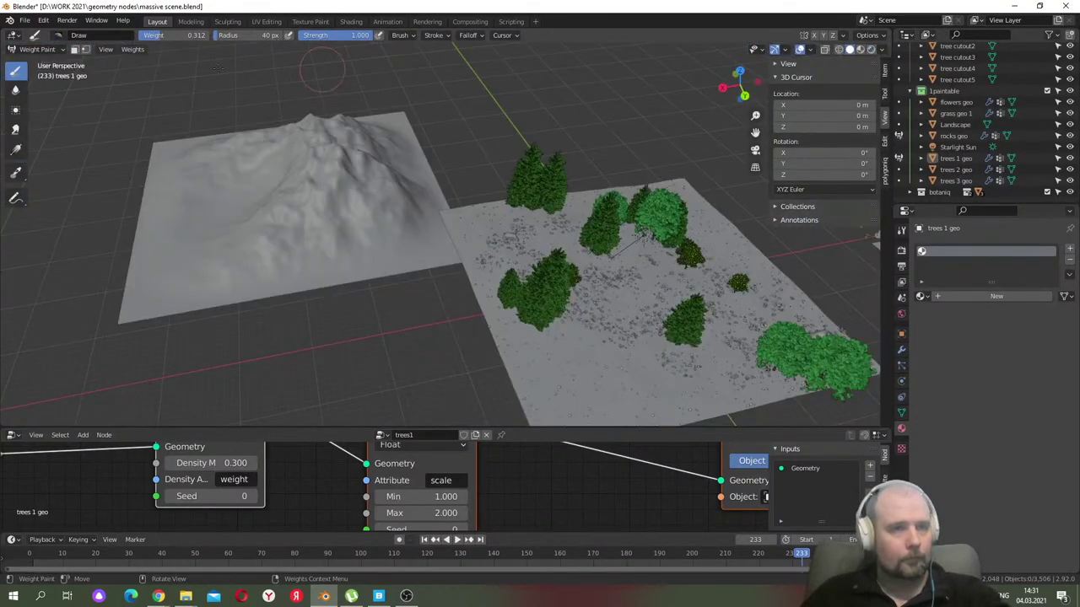
pyautogui.click(42, 49)
pyautogui.click(46, 34)
# - Select the Landscape mountain and scale it up slightly
pyautogui.scroll(-3, 351, 103)
pyautogui.moveTo(352, 103); pyautogui.dragTo(467, 229, button='middle')
pyautogui.scroll(2, 489, 187)
pyautogui.scroll(2, 489, 198)
pyautogui.click(466, 229)
pyautogui.click(14, 154)
pyautogui.moveTo(457, 263); pyautogui.dragTo(468, 278)
# - Move the Landscape about -9.72 m along local Y and lower it about 0.16 m behind the forest ground
pyautogui.click(15, 112)
pyautogui.moveTo(408, 222); pyautogui.dragTo(341, 187)
pyautogui.click(755, 149)
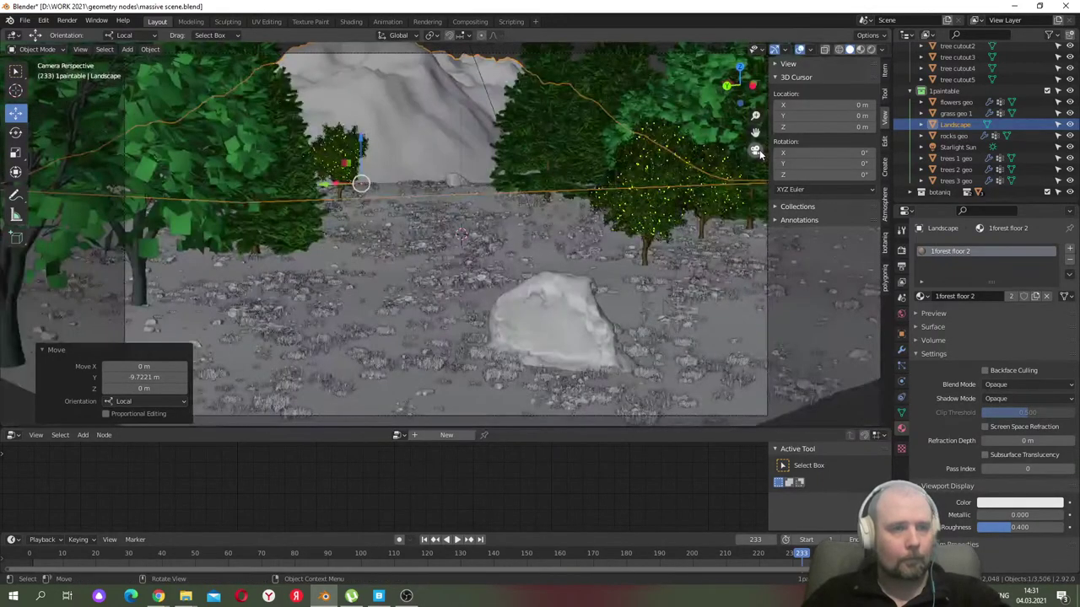
pyautogui.moveTo(361, 152)
pyautogui.mouseDown()
pyautogui.moveTo(355, 181)
pyautogui.moveTo(363, 152)
pyautogui.mouseUp()
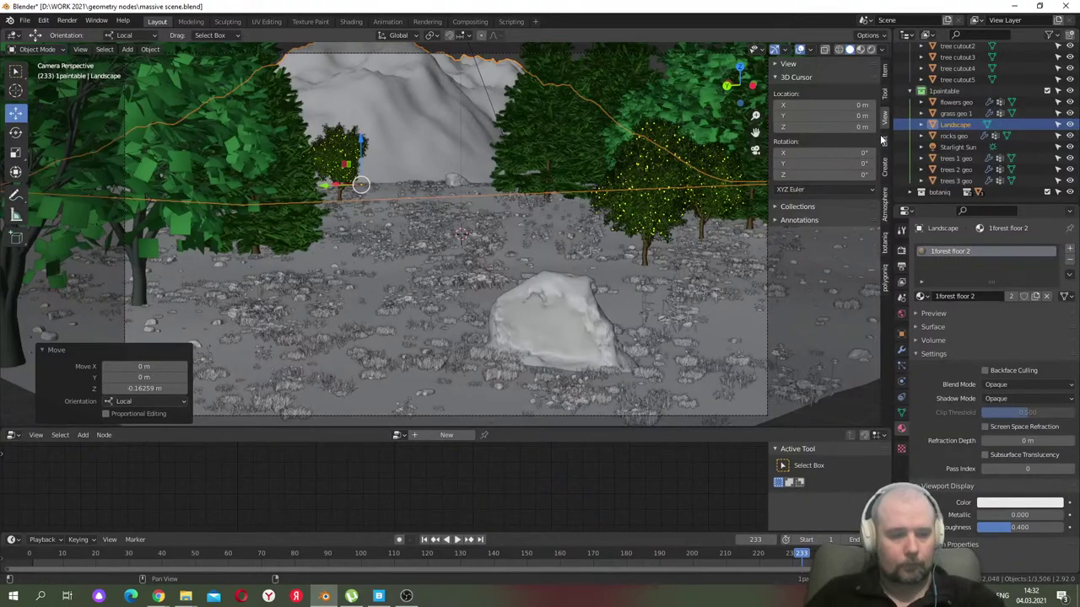
# - Duplicate the Landscape in place and rename the copy as geo
pyautogui.hotkey('shift', 'd')
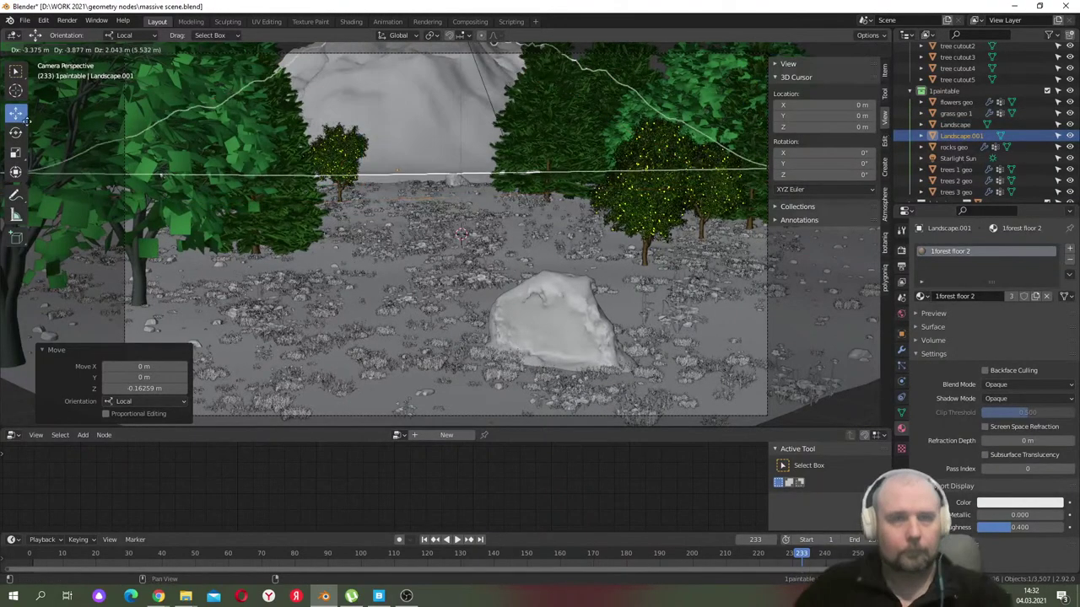
pyautogui.rightClick(611, 121)
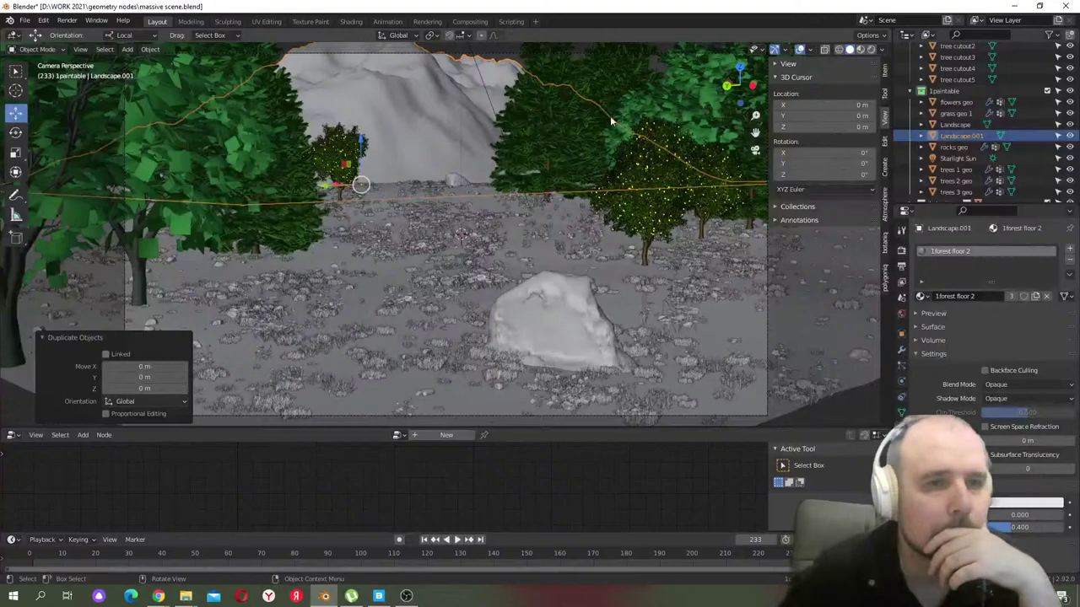
pyautogui.doubleClick(970, 134)
pyautogui.write('geo')
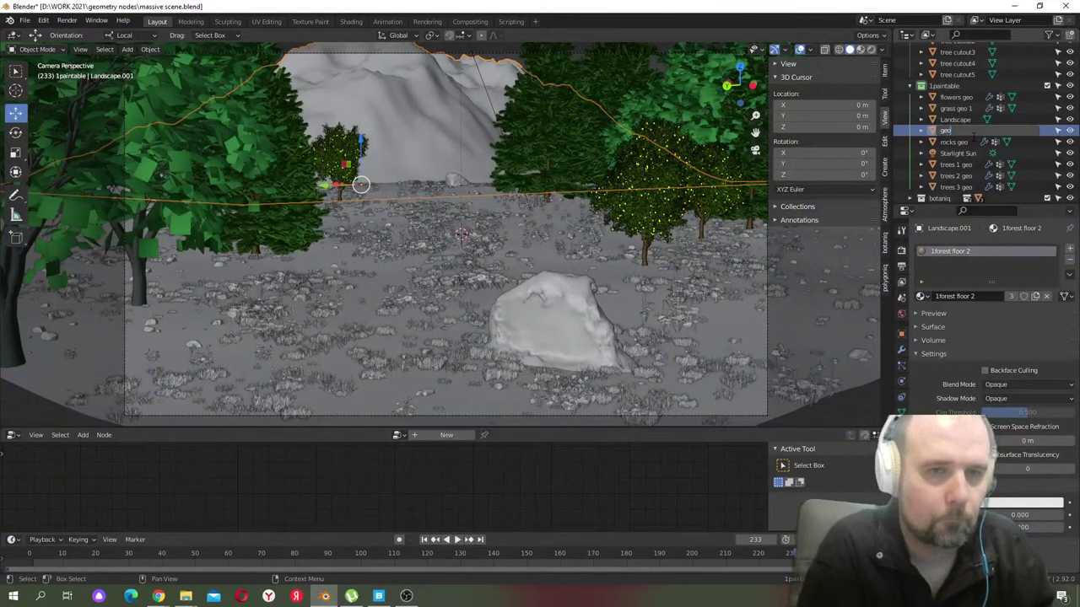
pyautogui.press('Return')
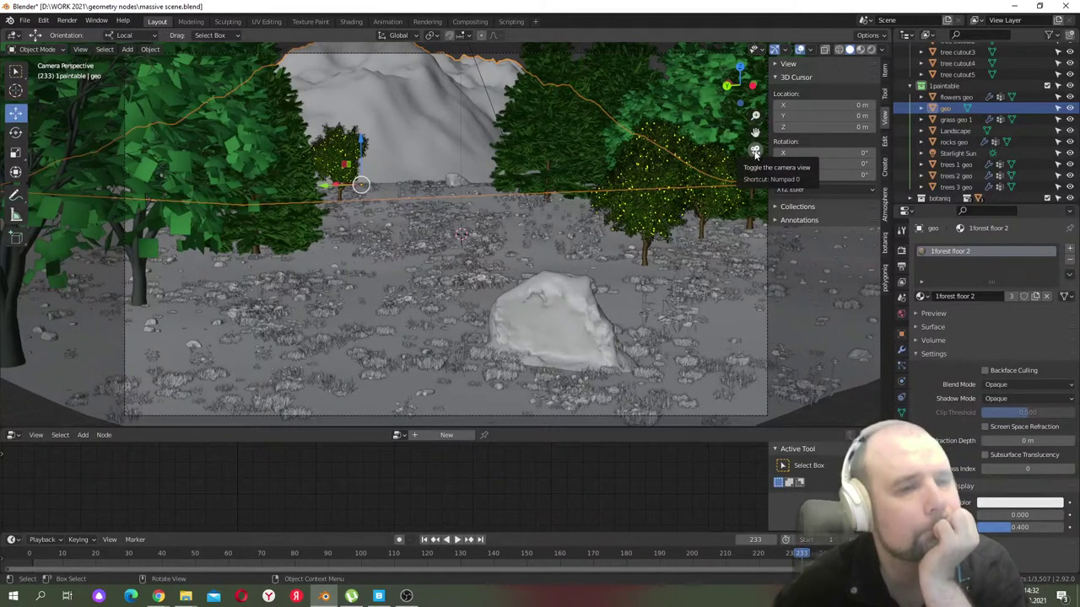
# - Select geo and Landscape together, scale them up and move them about 119.59 m along local X away from the forest
pyautogui.scroll(-8, 463, 160)
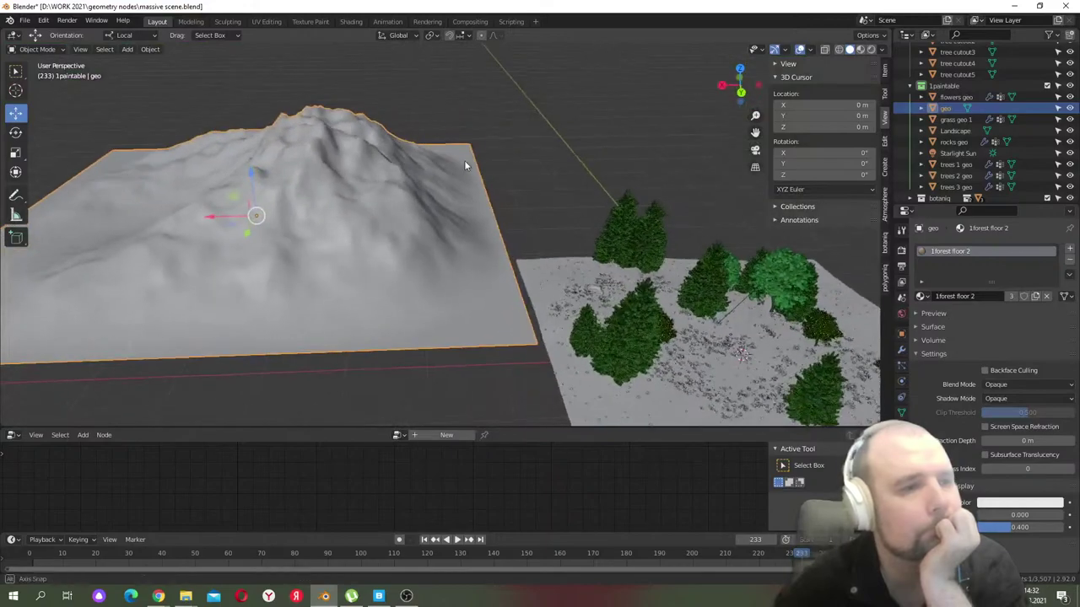
pyautogui.moveTo(246, 139); pyautogui.dragTo(394, 296)
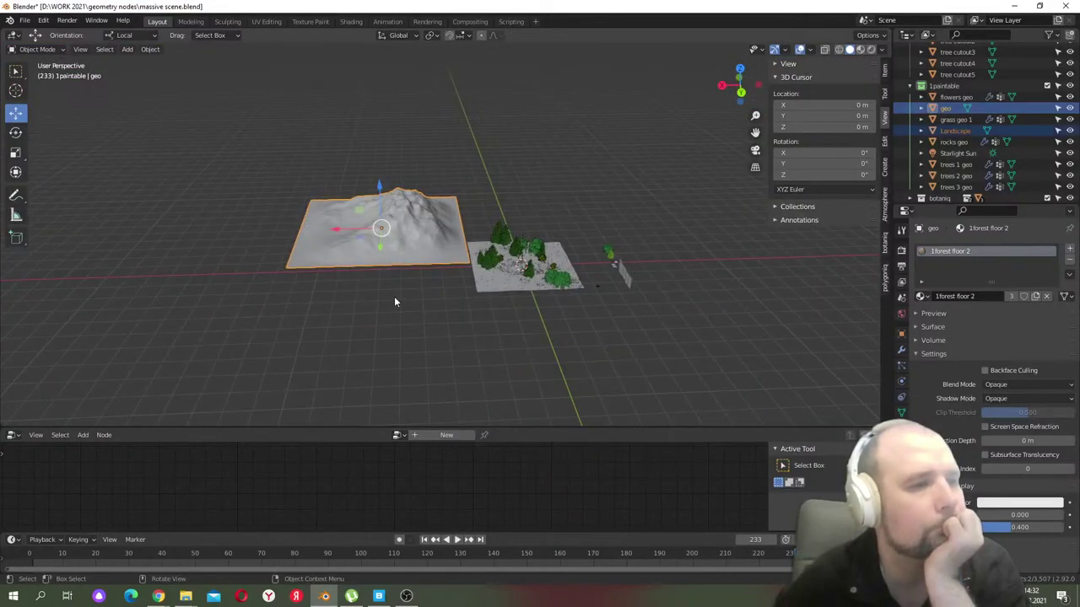
pyautogui.click(17, 153)
pyautogui.scroll(-2, 244, 206)
pyautogui.moveTo(422, 261); pyautogui.dragTo(466, 307)
pyautogui.click(17, 114)
pyautogui.moveTo(365, 231); pyautogui.dragTo(275, 208)
pyautogui.click(755, 149)
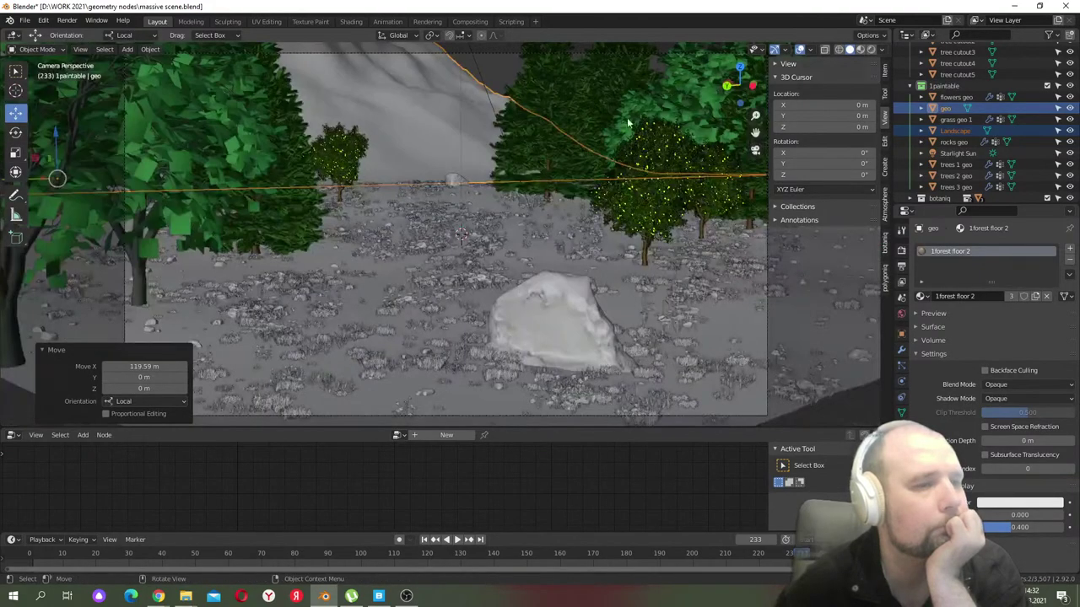
# - Move both mountain objects a further 147.99 m or so along local X and about 4.88 m along local Y
pyautogui.click(755, 150)
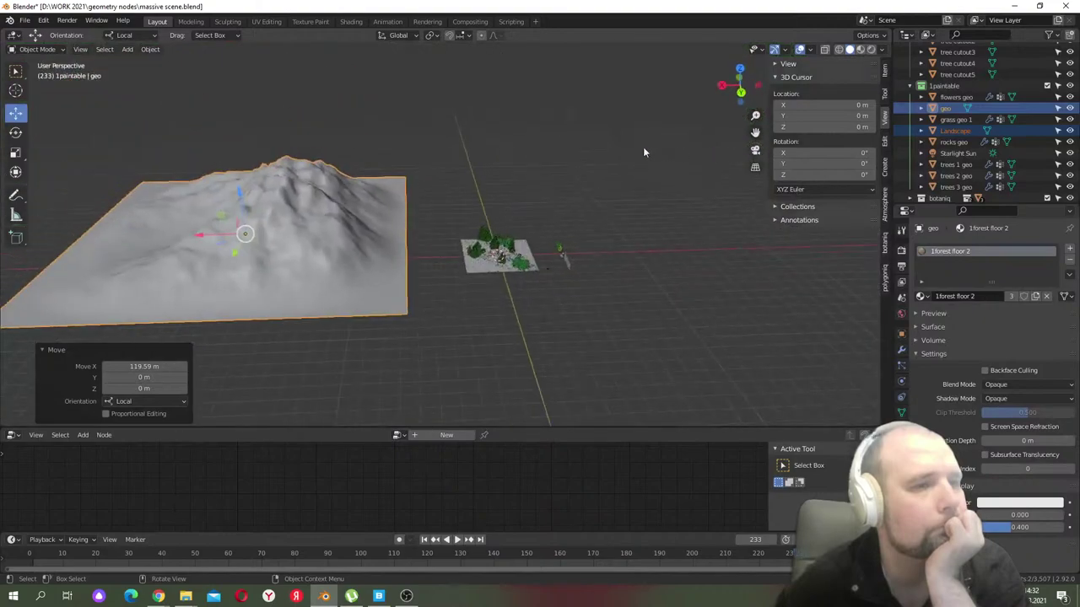
pyautogui.moveTo(213, 236); pyautogui.dragTo(44, 239)
pyautogui.scroll(-4, 194, 232)
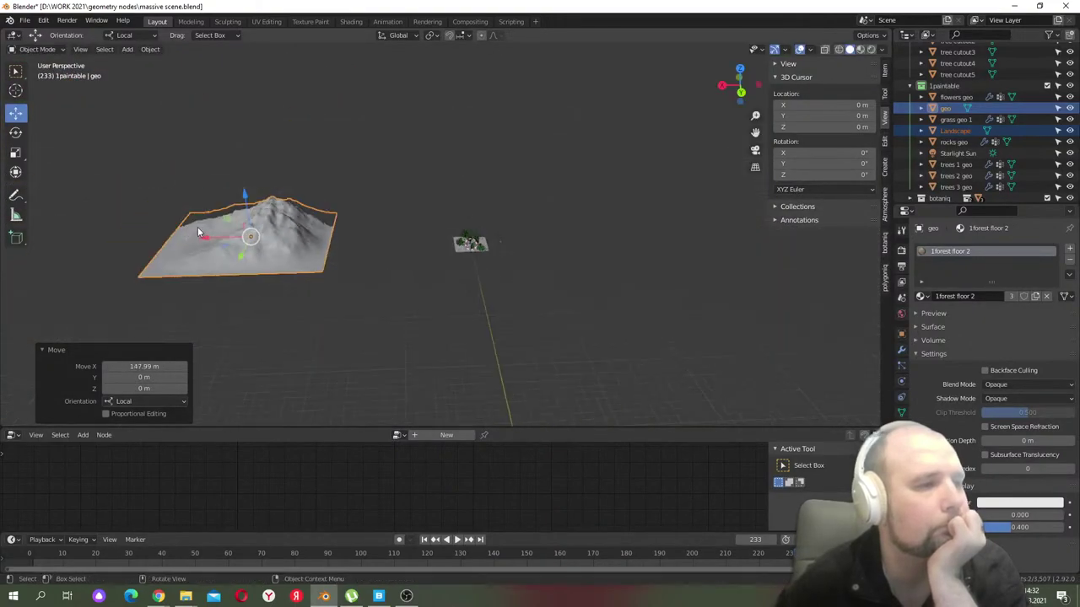
pyautogui.moveTo(241, 261)
pyautogui.mouseDown()
pyautogui.moveTo(252, 231)
pyautogui.moveTo(240, 262)
pyautogui.mouseUp()
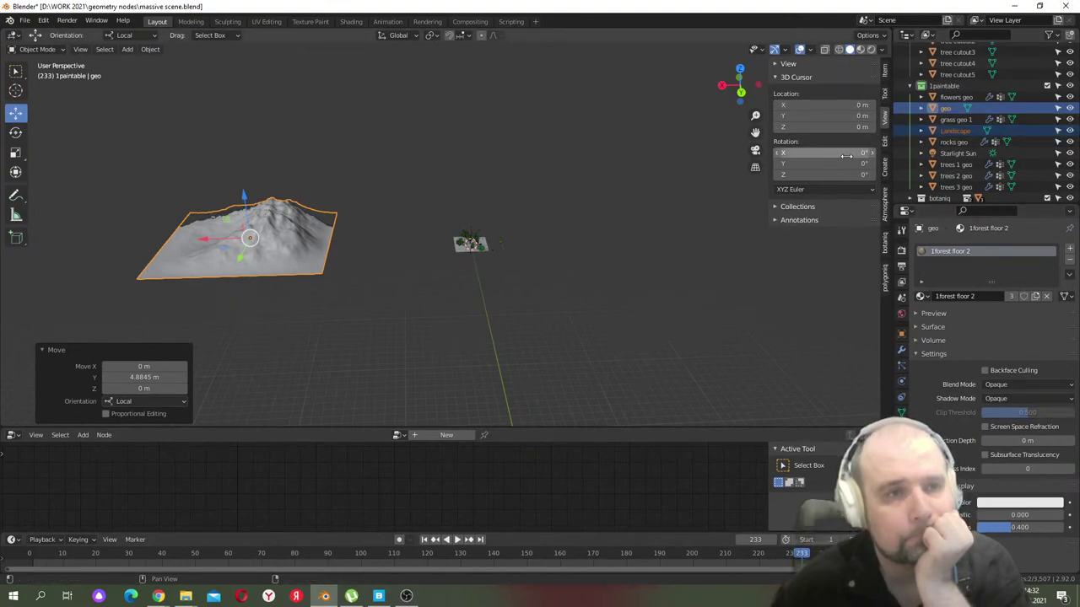
# - Set the viewport's clip end distance to 90000 m
pyautogui.click(781, 65)
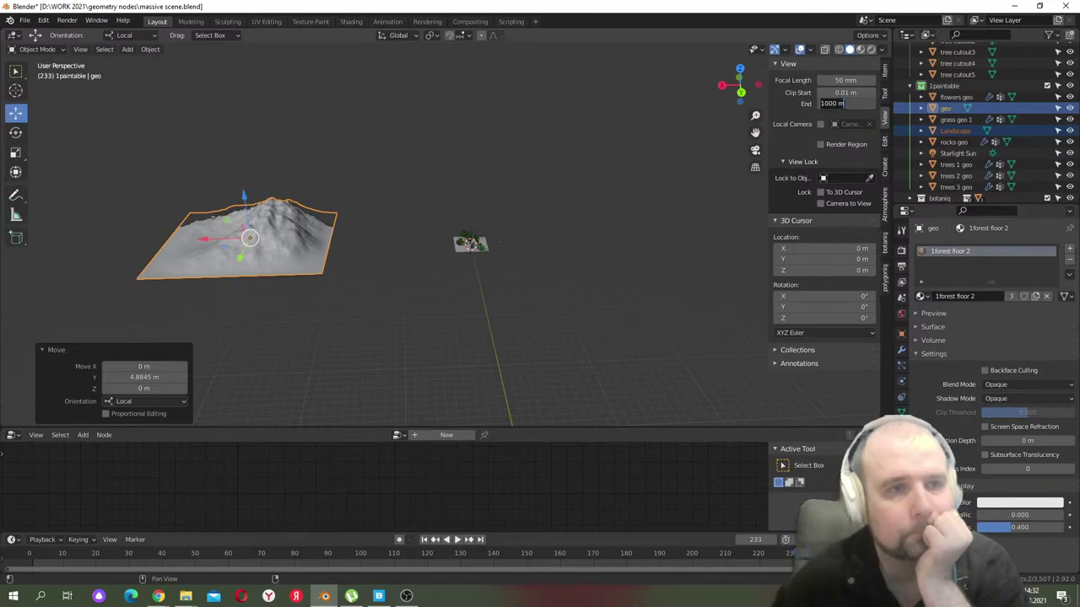
pyautogui.write('9000')
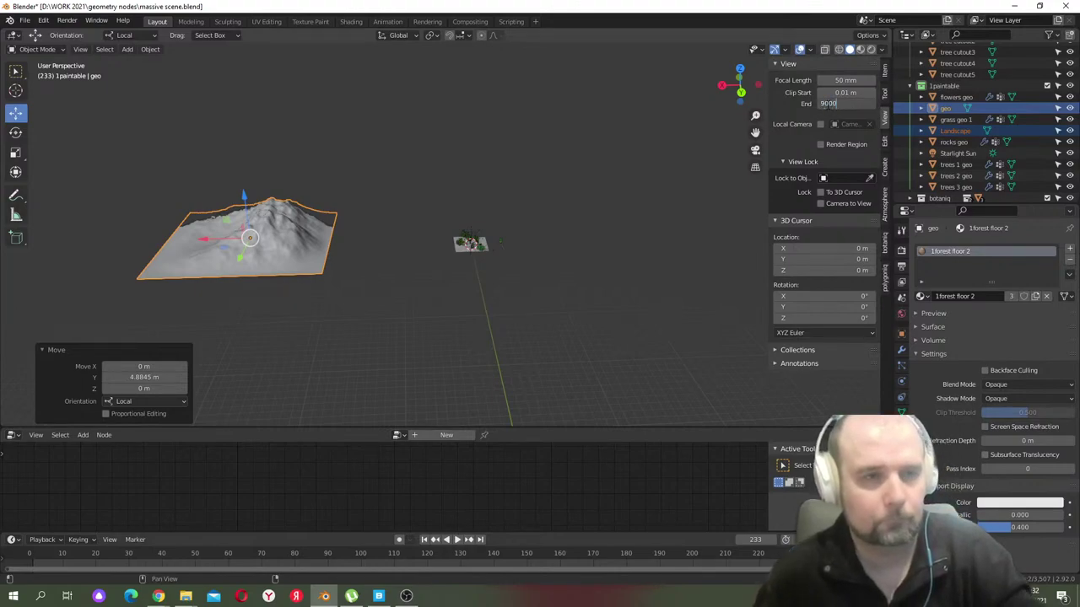
pyautogui.write('0')
pyautogui.press('Return')
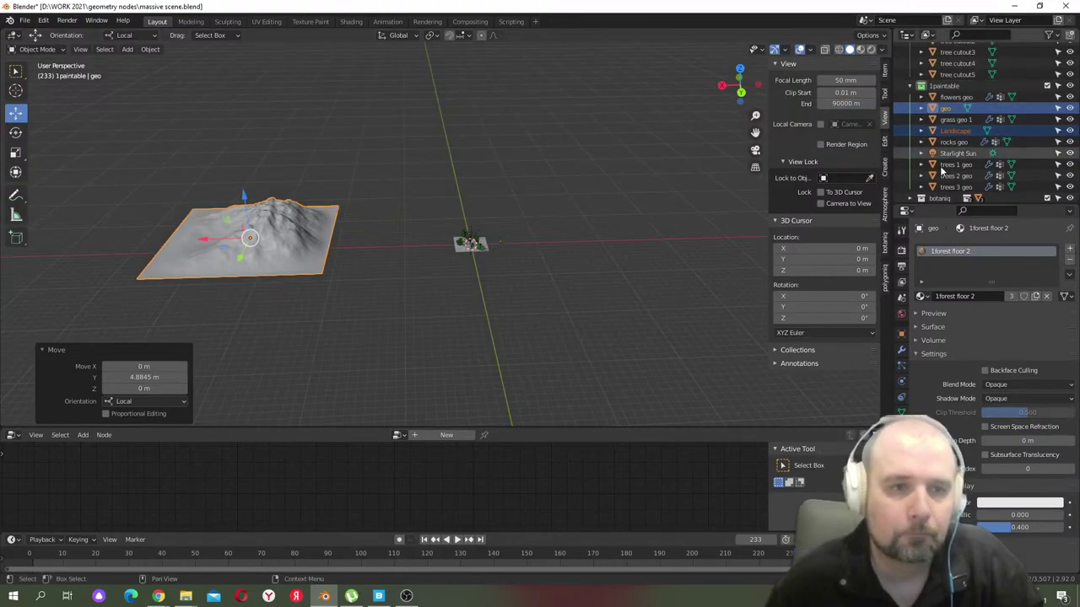
# - Select the Camera and set its lens clip end to 90000 m
pyautogui.scroll(-10, 947, 118)
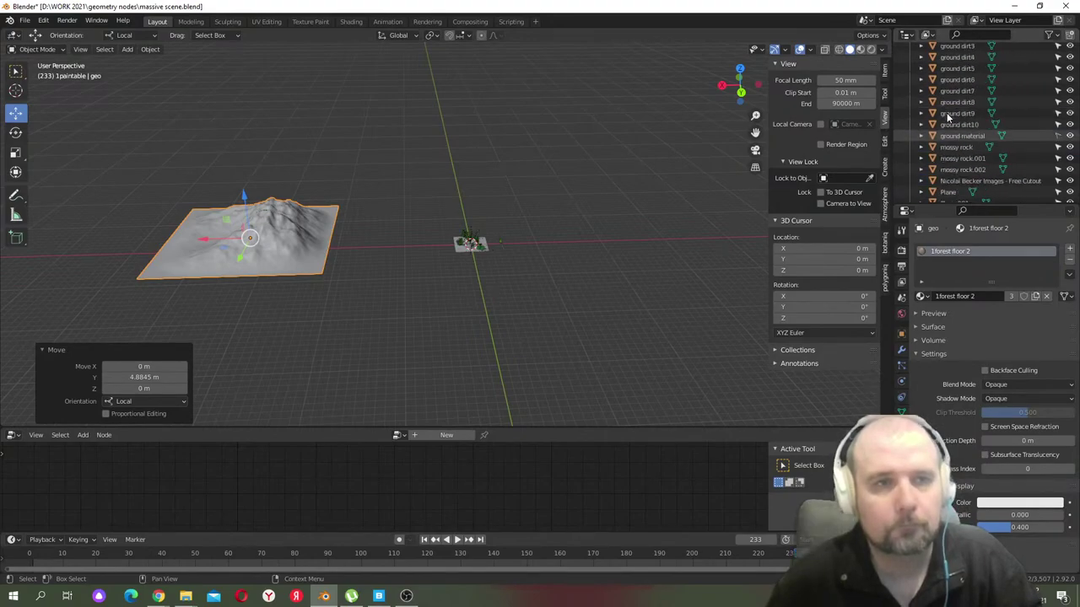
pyautogui.scroll(10, 948, 119)
pyautogui.click(951, 71)
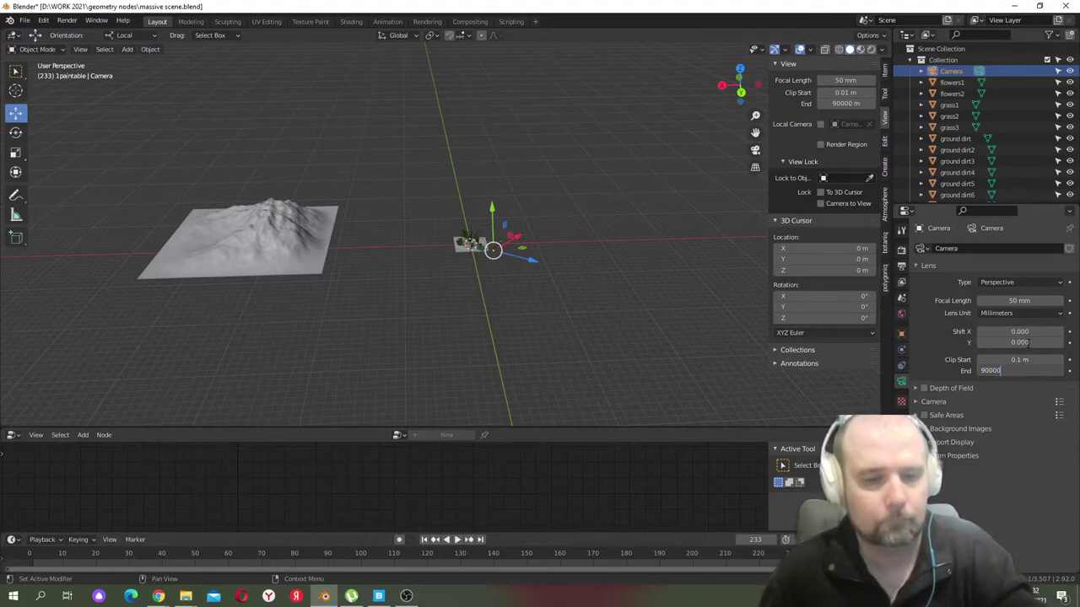
pyautogui.press('Return')
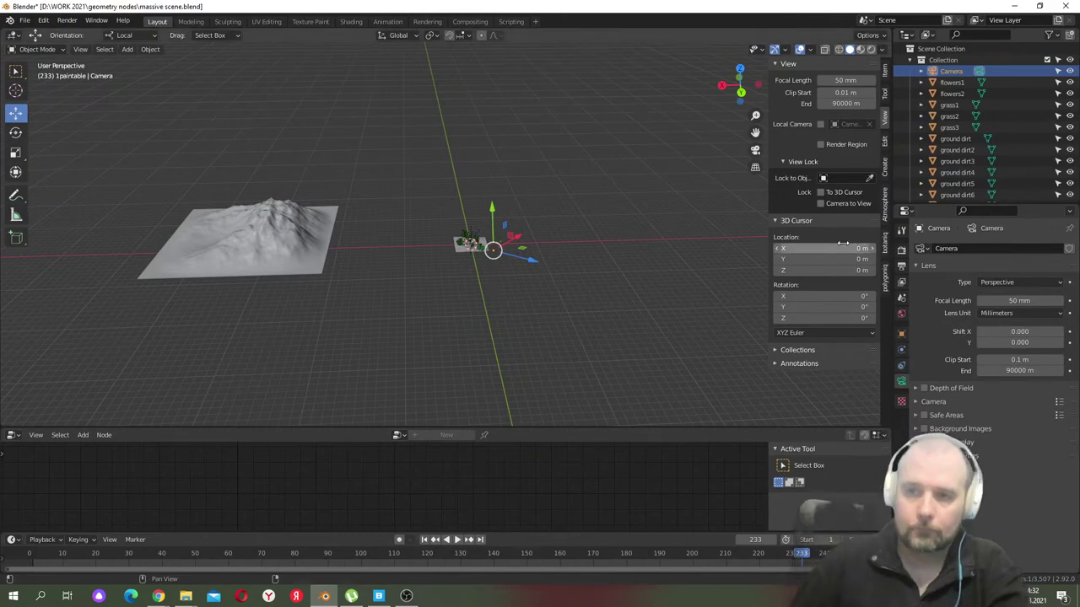
# - Check the camera view, select both mountain objects and move them about -51.45 m along the camera's local Z axis
pyautogui.click(755, 150)
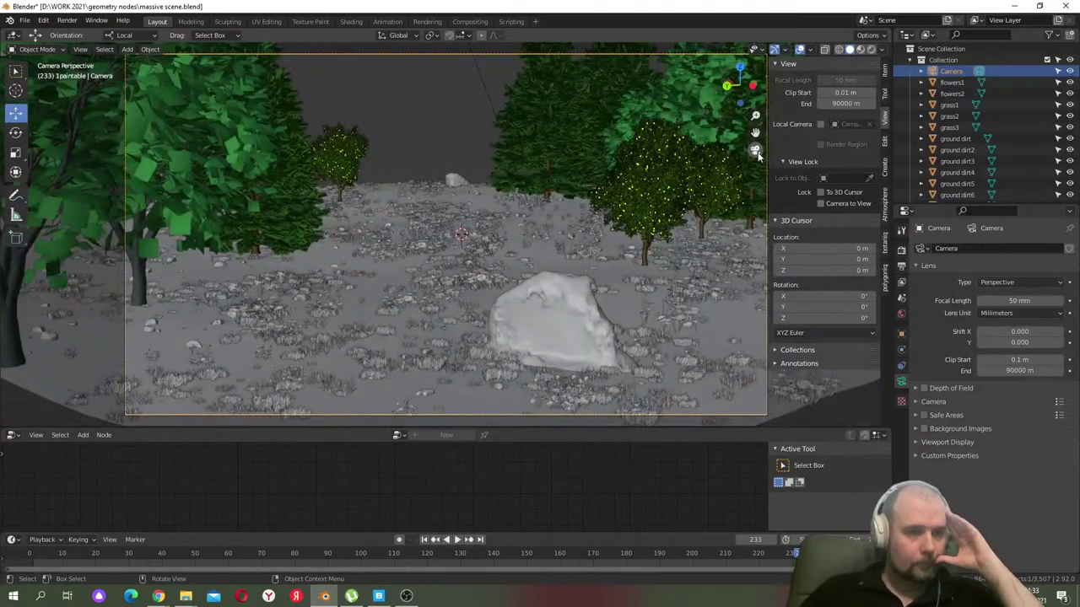
pyautogui.click(755, 150)
pyautogui.moveTo(354, 187); pyautogui.dragTo(456, 131, button='middle')
pyautogui.moveTo(457, 132); pyautogui.dragTo(295, 227)
pyautogui.press('g')
pyautogui.click(365, 193)
pyautogui.press('g')
pyautogui.press('z')
pyautogui.click(378, 188)
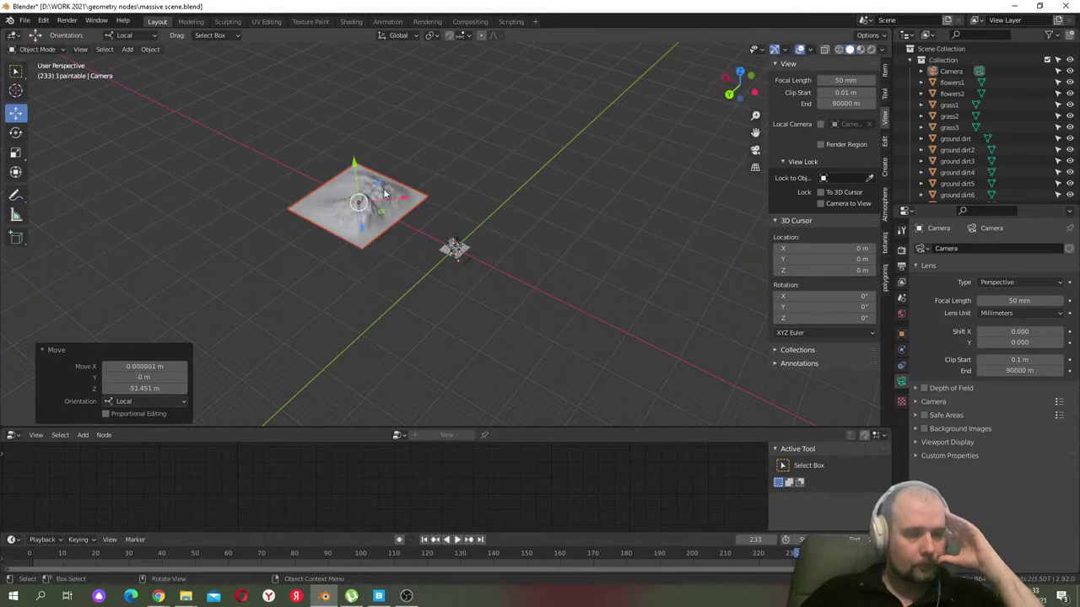
# - Set the transform orientation to Default and move both mountain objects about -134.61 m along global Y
pyautogui.click(494, 184)
pyautogui.moveTo(494, 183); pyautogui.dragTo(481, 152, button='middle')
pyautogui.moveTo(500, 157); pyautogui.dragTo(411, 198)
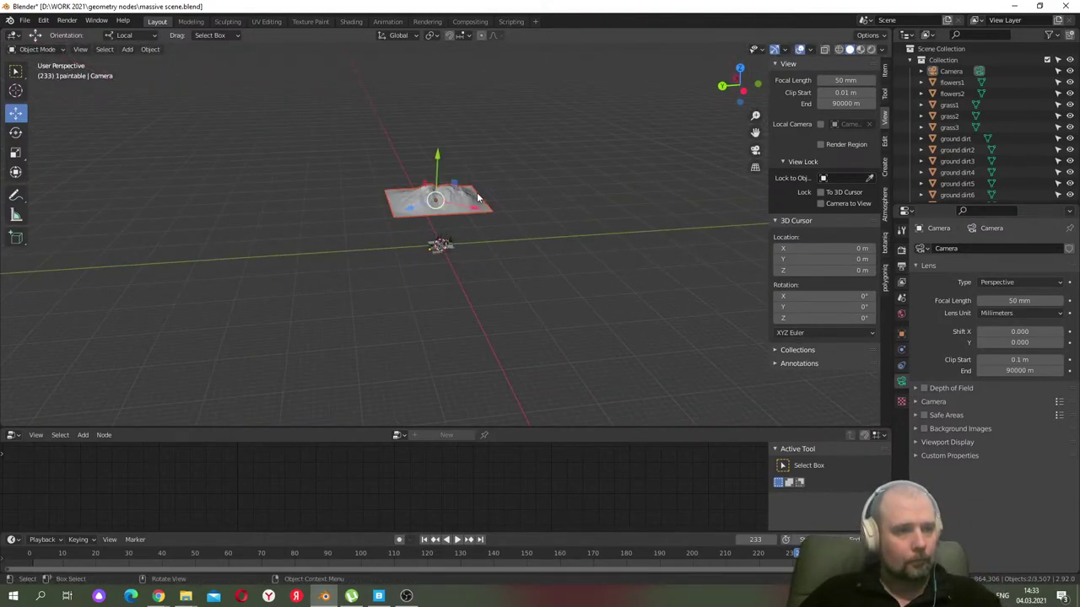
pyautogui.click(131, 35)
pyautogui.click(132, 49)
pyautogui.moveTo(398, 202); pyautogui.dragTo(448, 200)
# - Looking through the camera, shift both mountain objects along Y behind the gap between the trees and lower them about 5.32 m
pyautogui.click(755, 150)
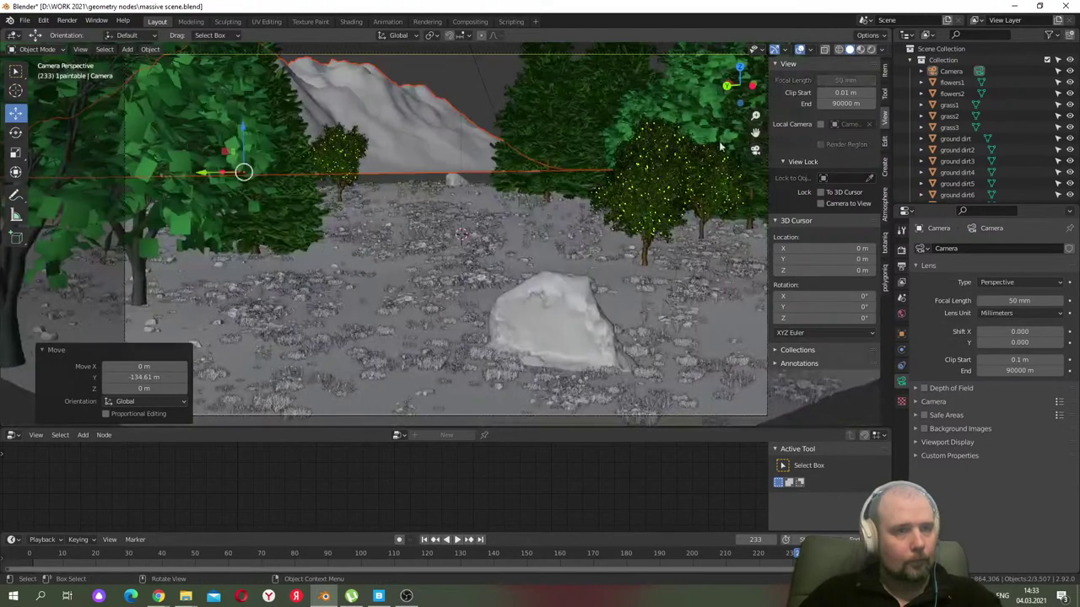
pyautogui.moveTo(200, 175); pyautogui.dragTo(325, 172)
pyautogui.moveTo(356, 135); pyautogui.dragTo(355, 146)
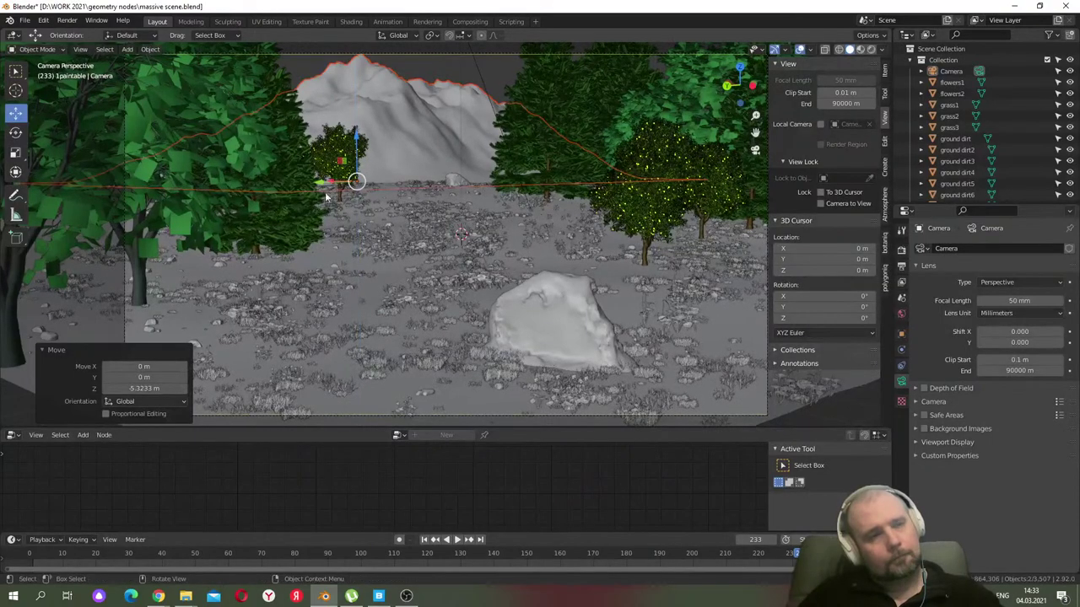
# - Select only the geo mountain and add a Geometry Nodes modifier to it
pyautogui.click(756, 149)
pyautogui.moveTo(614, 204); pyautogui.dragTo(514, 284, button='middle')
pyautogui.click(426, 225)
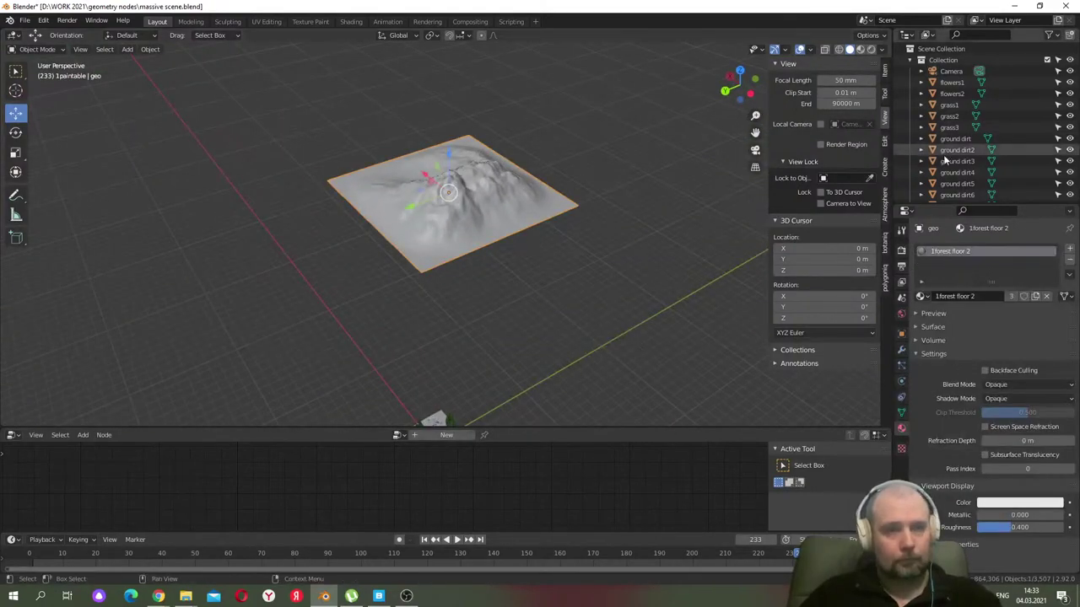
pyautogui.scroll(-5, 989, 144)
pyautogui.scroll(-5, 989, 144)
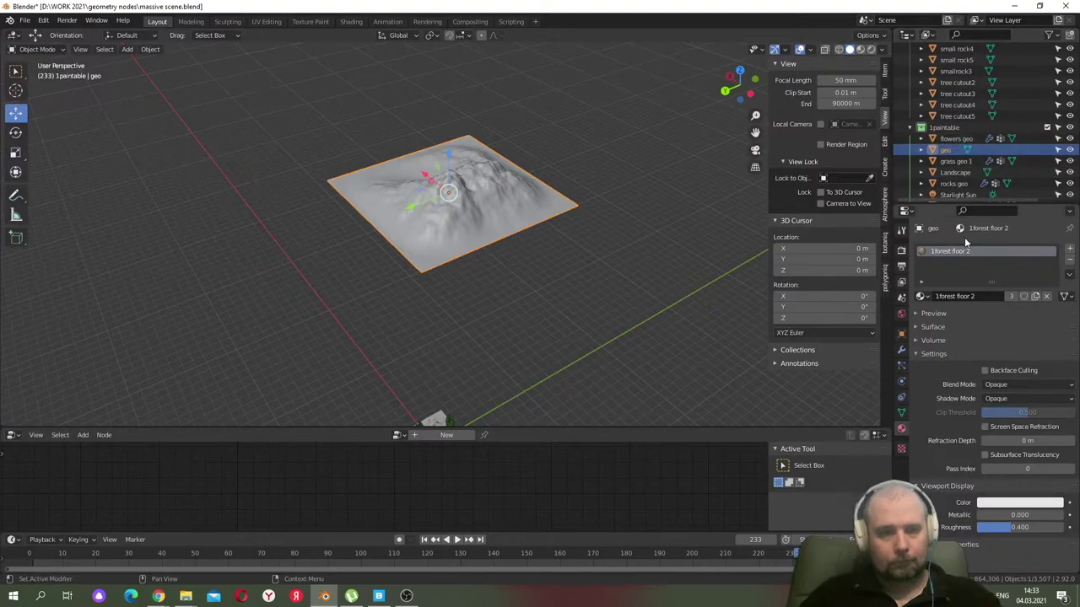
pyautogui.click(901, 349)
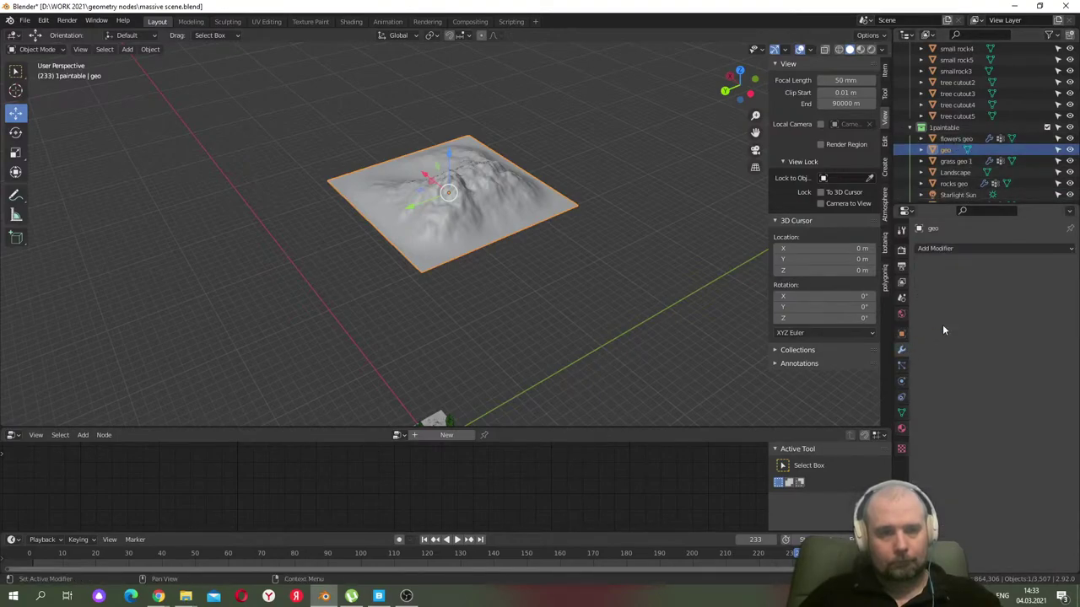
pyautogui.click(944, 249)
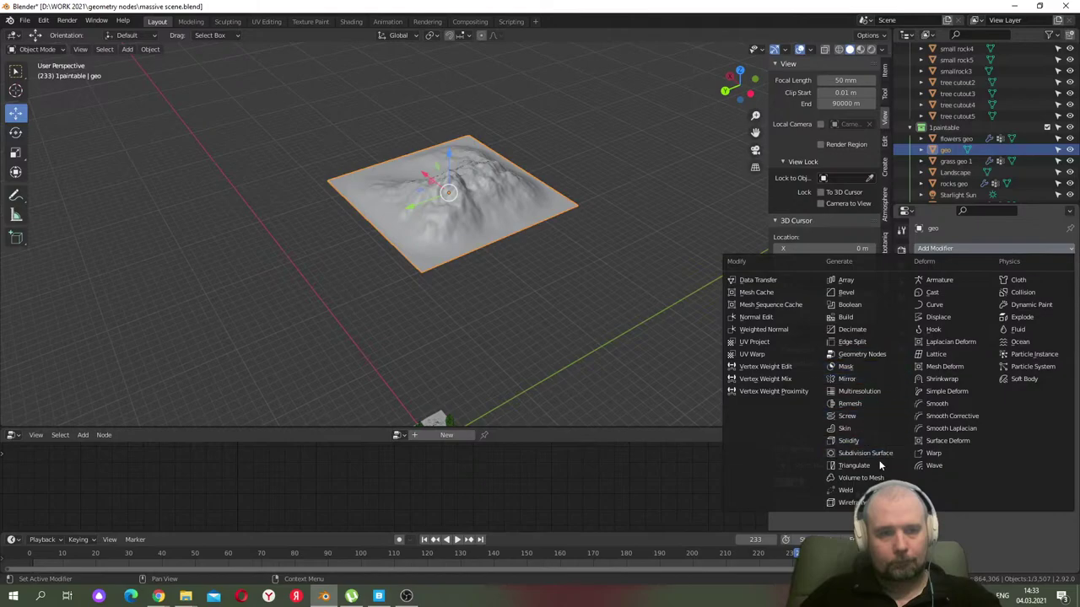
pyautogui.click(868, 354)
# - Save the scene file
pyautogui.moveTo(512, 247); pyautogui.dragTo(533, 258, button='middle')
pyautogui.moveTo(510, 326); pyautogui.dragTo(532, 305, button='middle')
pyautogui.keyDown('shift'); pyautogui.moveTo(558, 248); pyautogui.dragTo(626, 155, button='middle'); pyautogui.keyUp('shift')
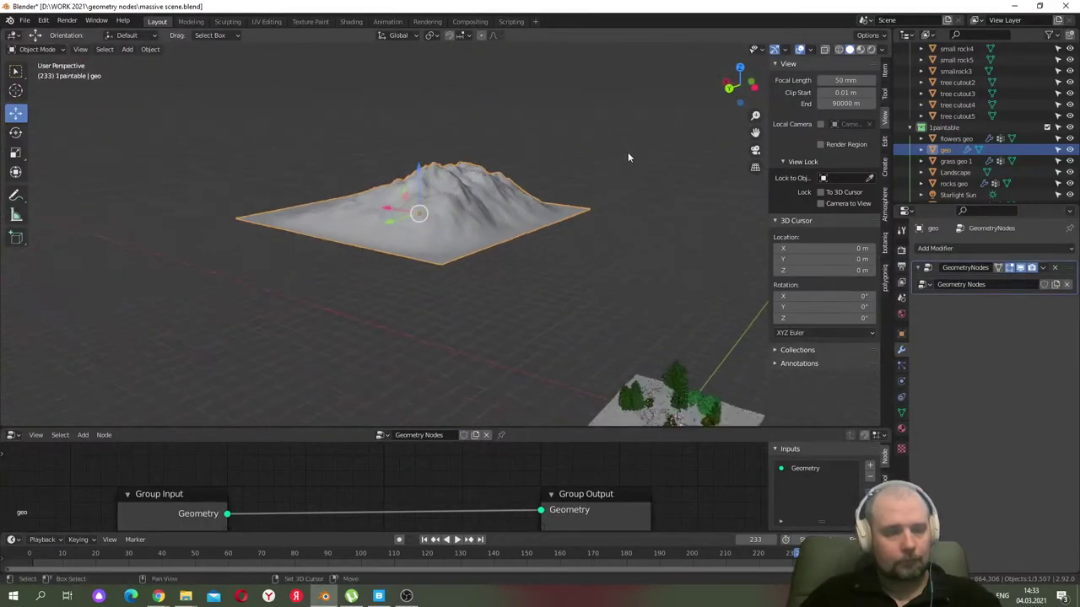
pyautogui.scroll(3, 607, 203)
pyautogui.keyDown('shift'); pyautogui.moveTo(564, 288); pyautogui.dragTo(664, 251, button='middle'); pyautogui.keyUp('shift')
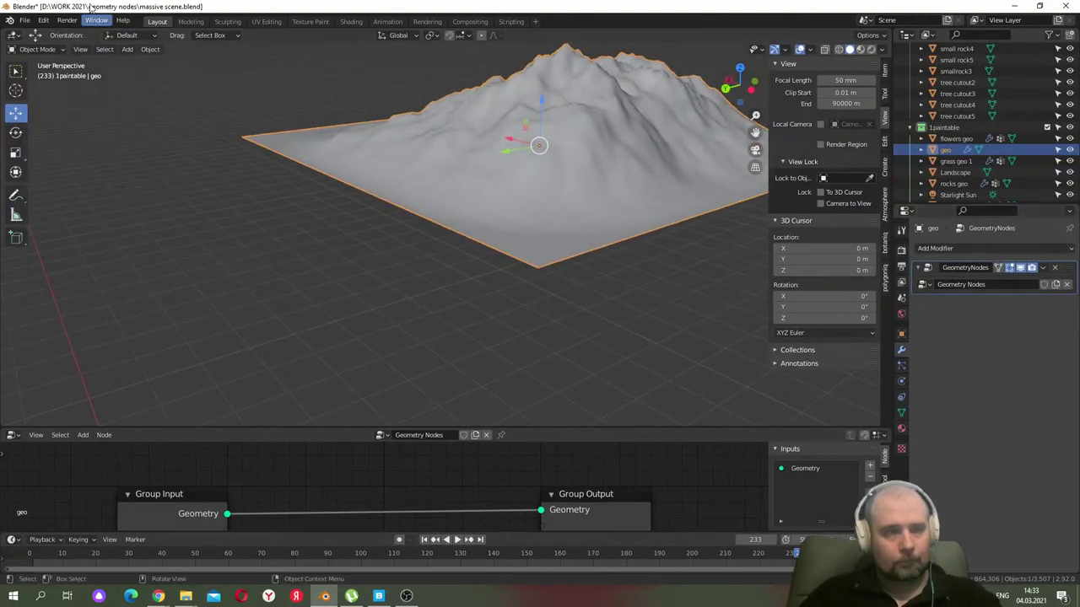
pyautogui.click(24, 20)
pyautogui.click(42, 95)
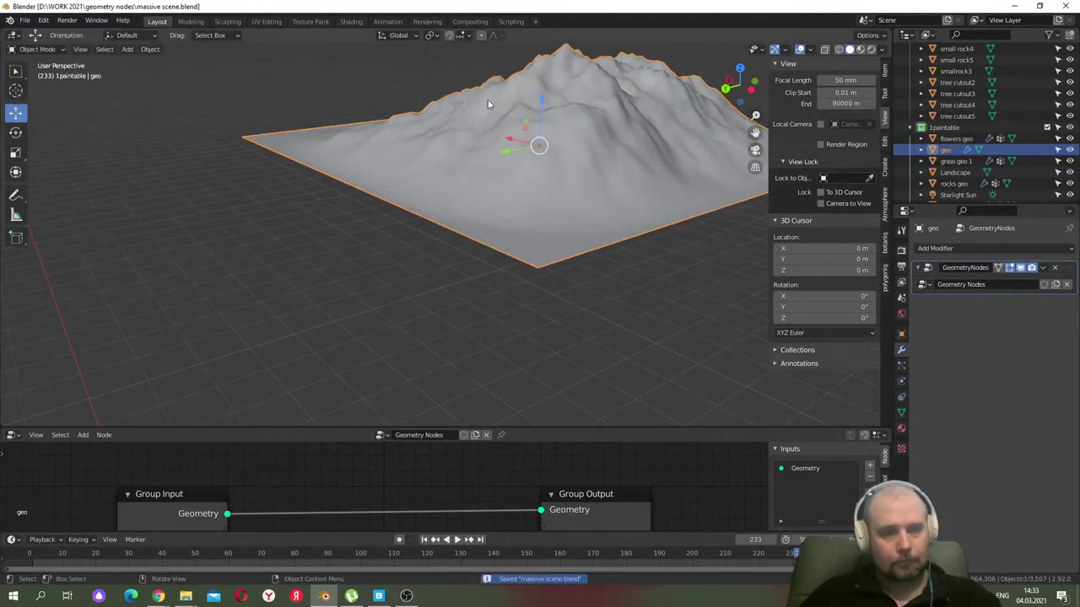
# - Assign the trees1 node group to the geo mountain's Geometry Nodes modifier
pyautogui.click(928, 285)
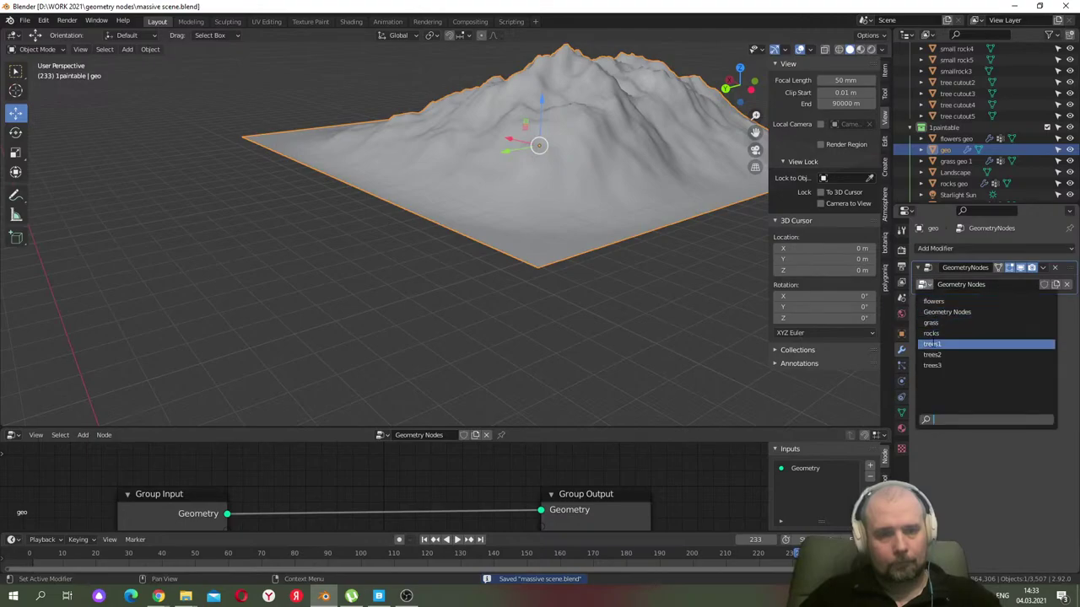
pyautogui.click(931, 345)
pyautogui.scroll(-3, 678, 159)
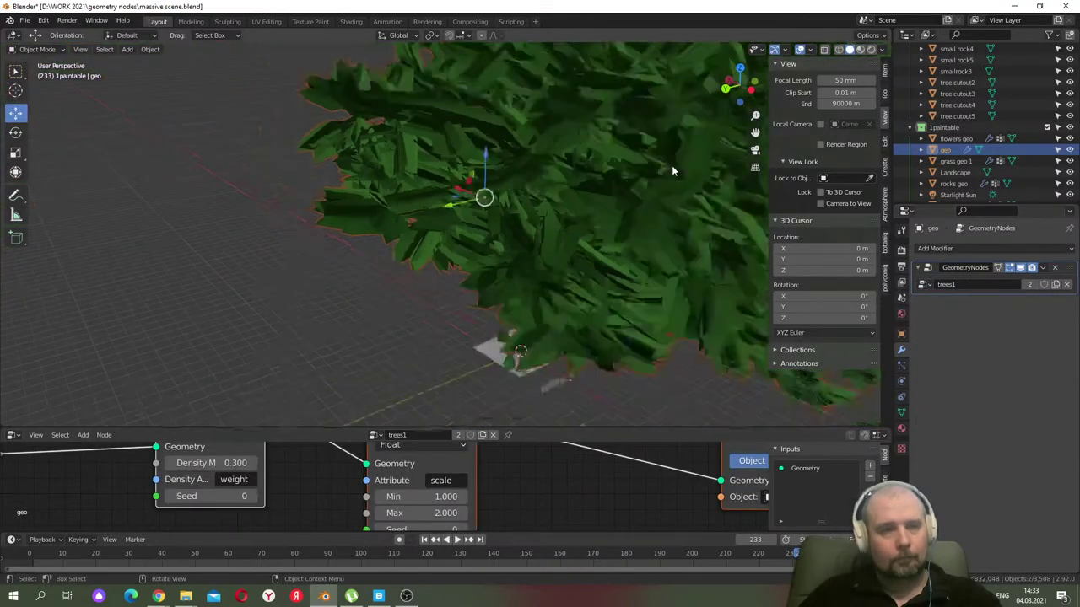
pyautogui.scroll(-5, 673, 167)
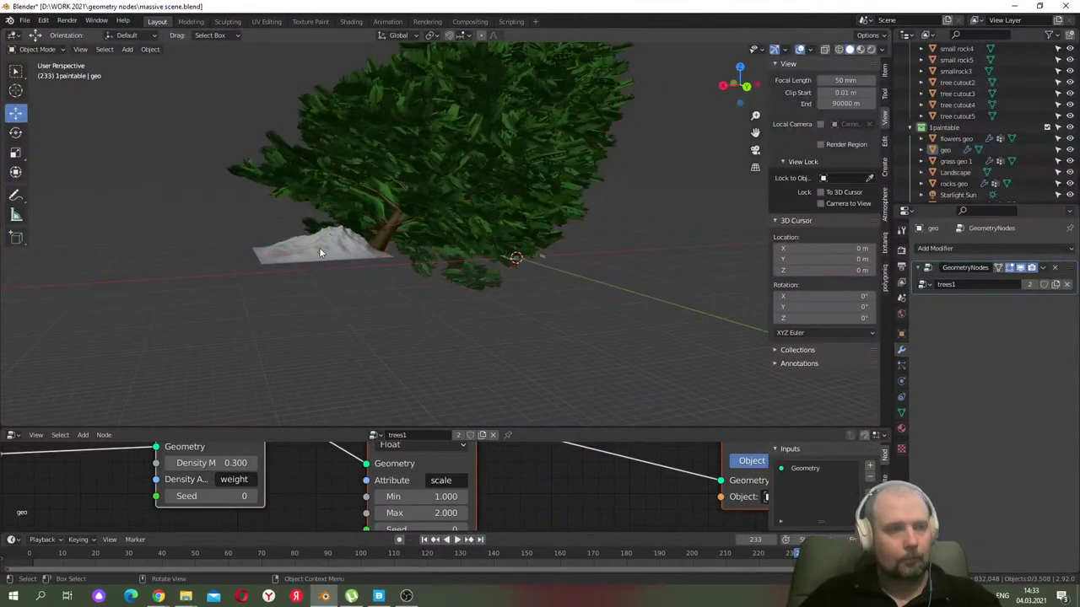
# - Select the Landscape mountain and apply its scale
pyautogui.click(319, 252)
pyautogui.click(150, 49)
pyautogui.moveTo(188, 105)
pyautogui.click(287, 129)
pyautogui.scroll(-8, 576, 263)
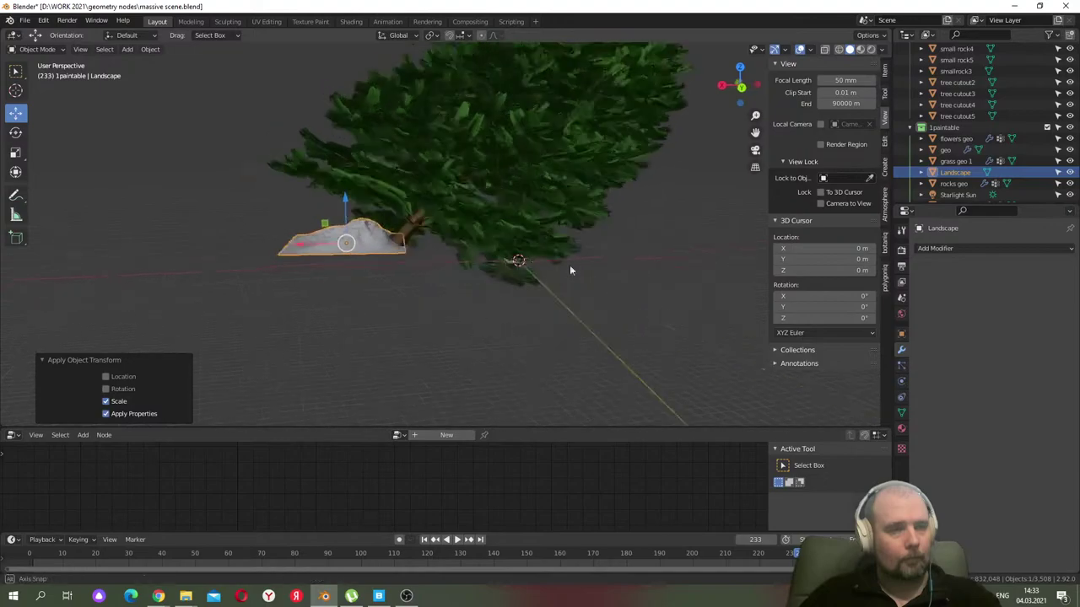
pyautogui.scroll(10, 550, 268)
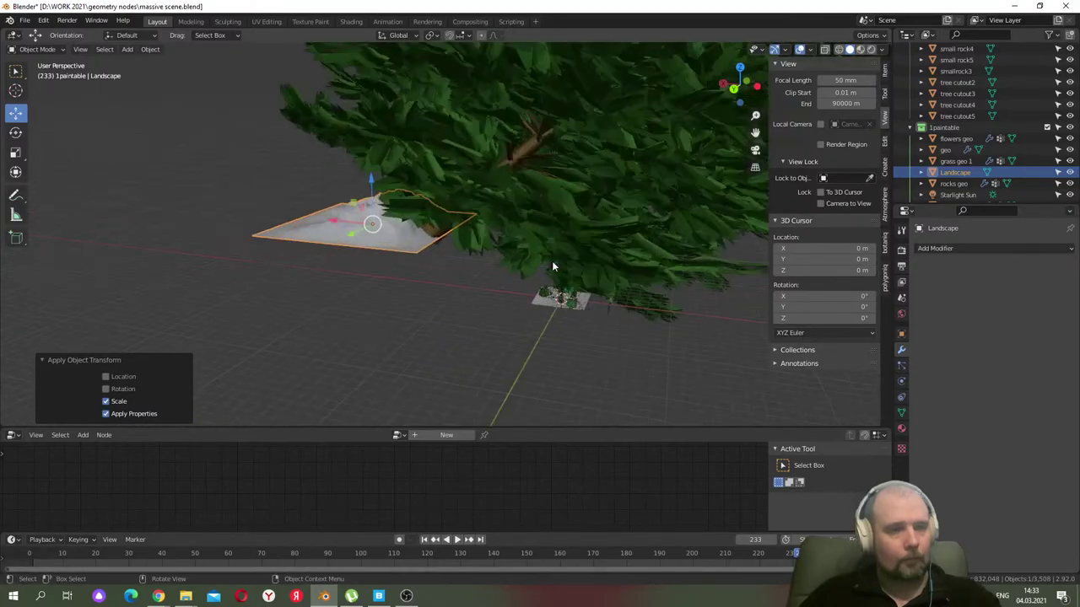
# - Apply all transforms to the Landscape mountain
pyautogui.moveTo(515, 254)
pyautogui.mouseDown(button='middle')
pyautogui.moveTo(521, 229)
pyautogui.moveTo(442, 238)
pyautogui.moveTo(595, 215)
pyautogui.moveTo(520, 239)
pyautogui.mouseUp(button='middle')
pyautogui.click(361, 238)
pyautogui.click(361, 238)
pyautogui.click(150, 49)
pyautogui.moveTo(173, 107)
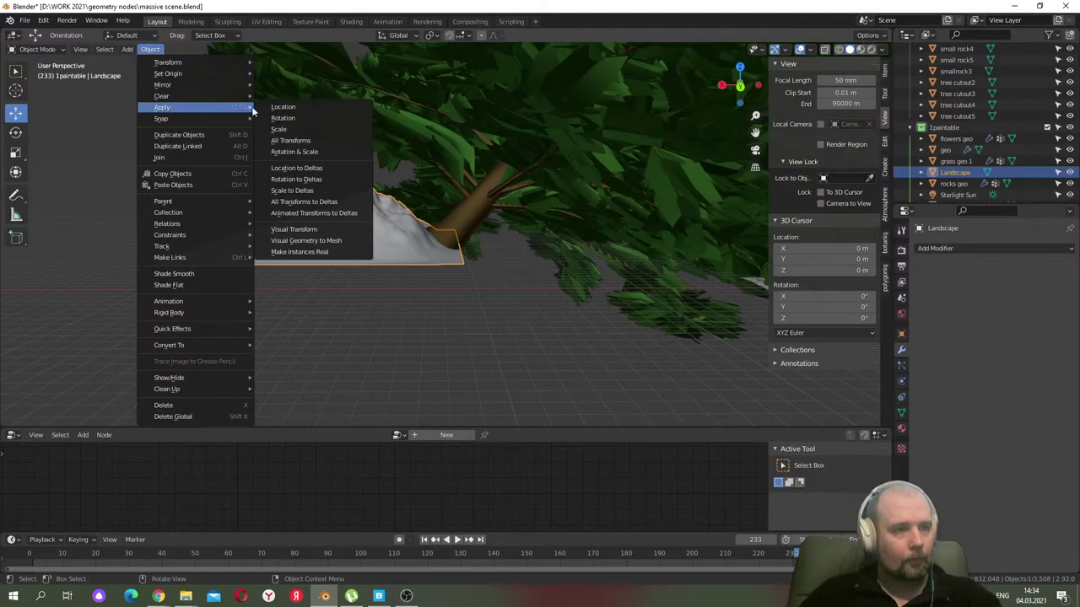
pyautogui.click(338, 137)
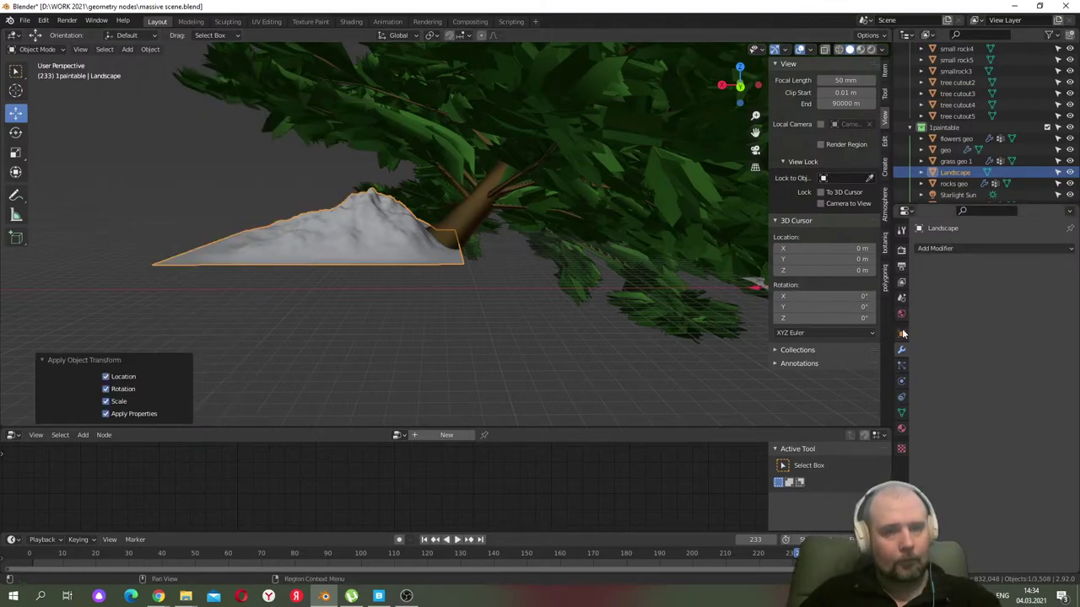
pyautogui.click(410, 288)
pyautogui.click(350, 234)
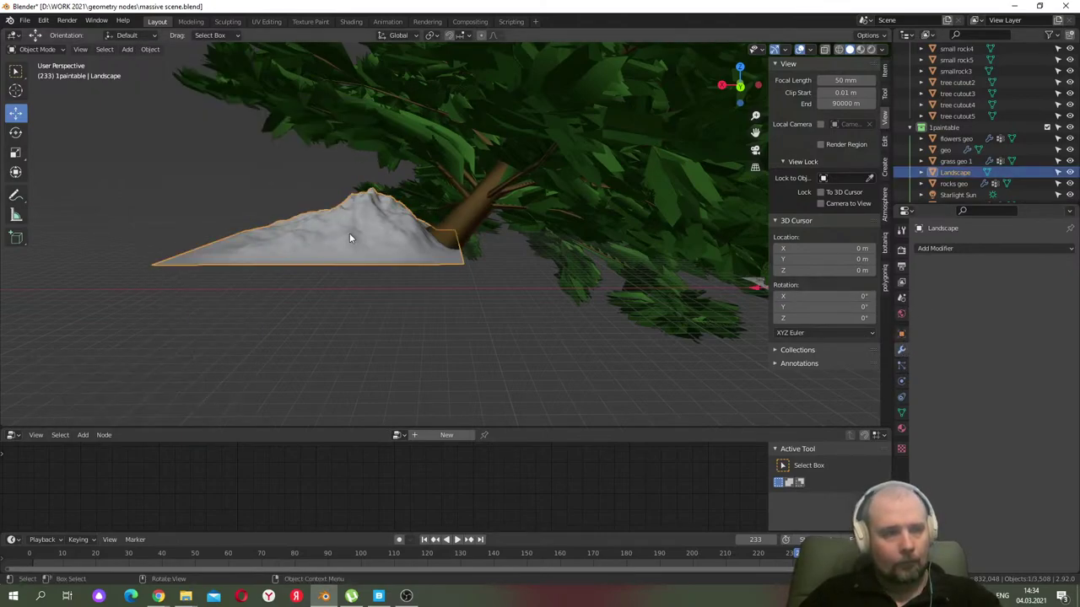
# - Select the geo mountain and apply its scale so the scattered trees match the landscape's size
pyautogui.click(945, 150)
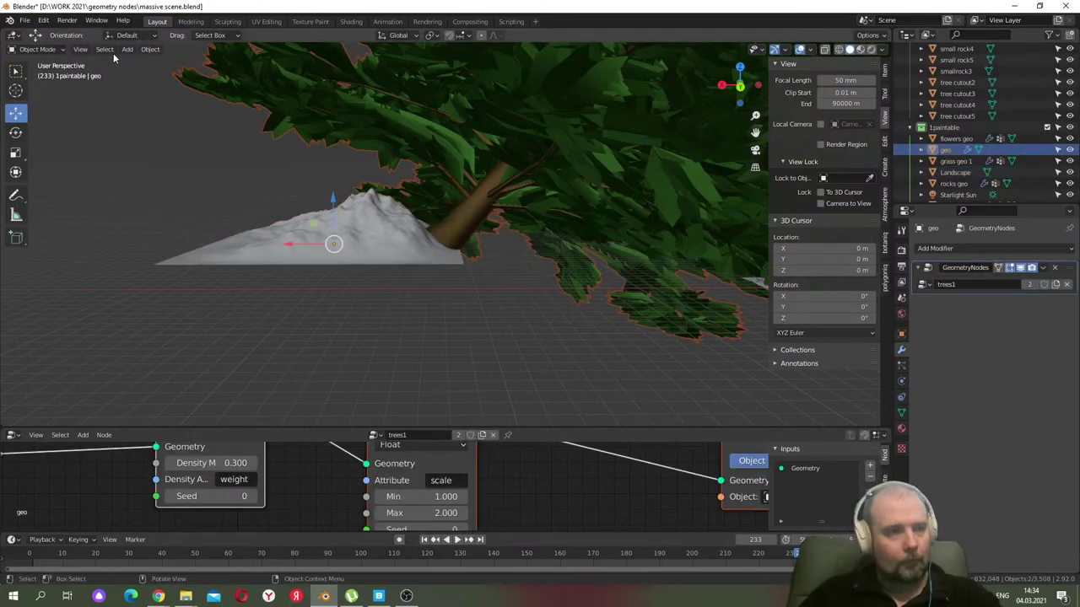
pyautogui.click(151, 48)
pyautogui.moveTo(178, 108)
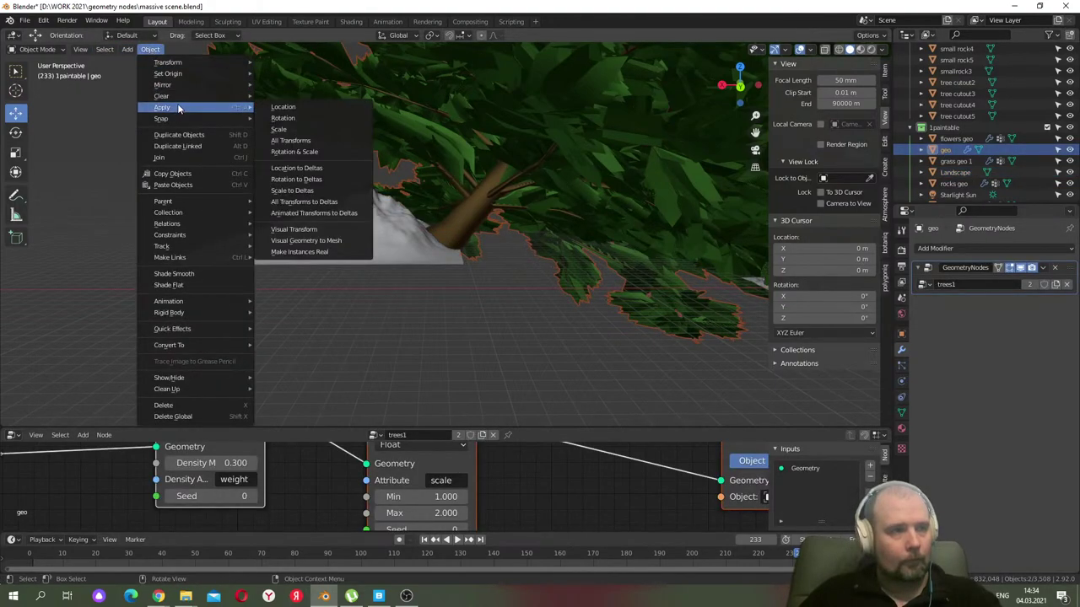
pyautogui.click(304, 131)
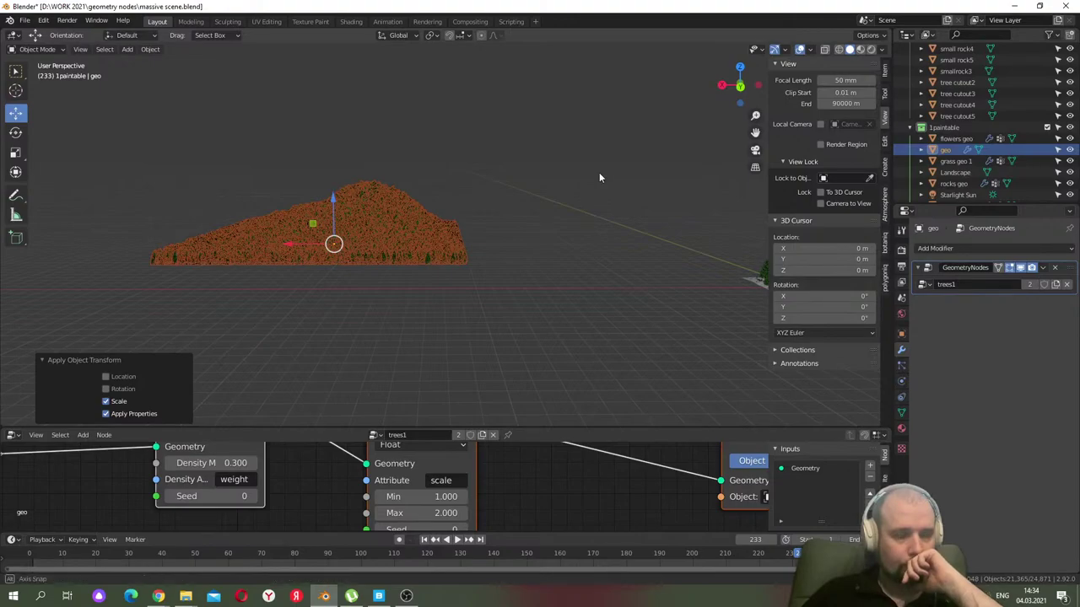
pyautogui.moveTo(599, 177); pyautogui.dragTo(599, 177, button='middle')
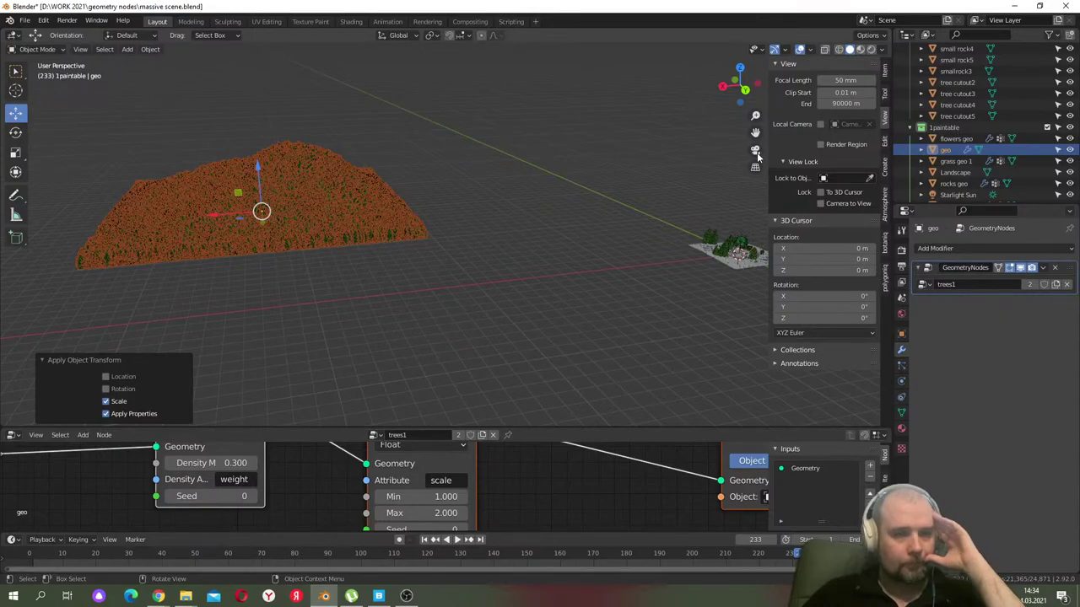
# - Collapse the geo mountain's Geometry Nodes modifier and turn off its viewport display
pyautogui.click(1020, 270)
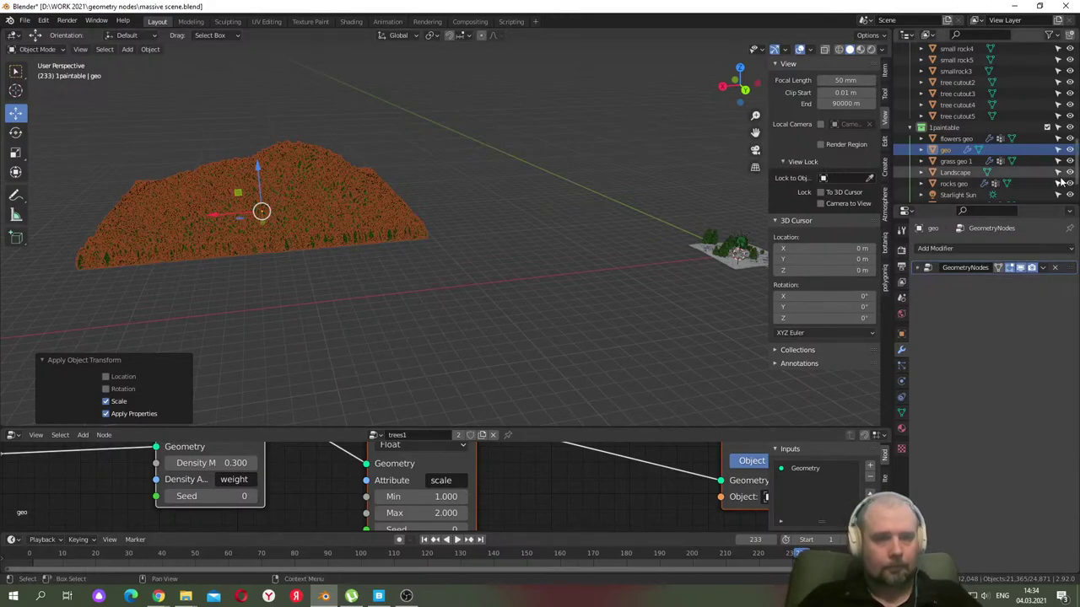
pyautogui.click(1020, 268)
pyautogui.moveTo(600, 167); pyautogui.dragTo(554, 206, button='middle')
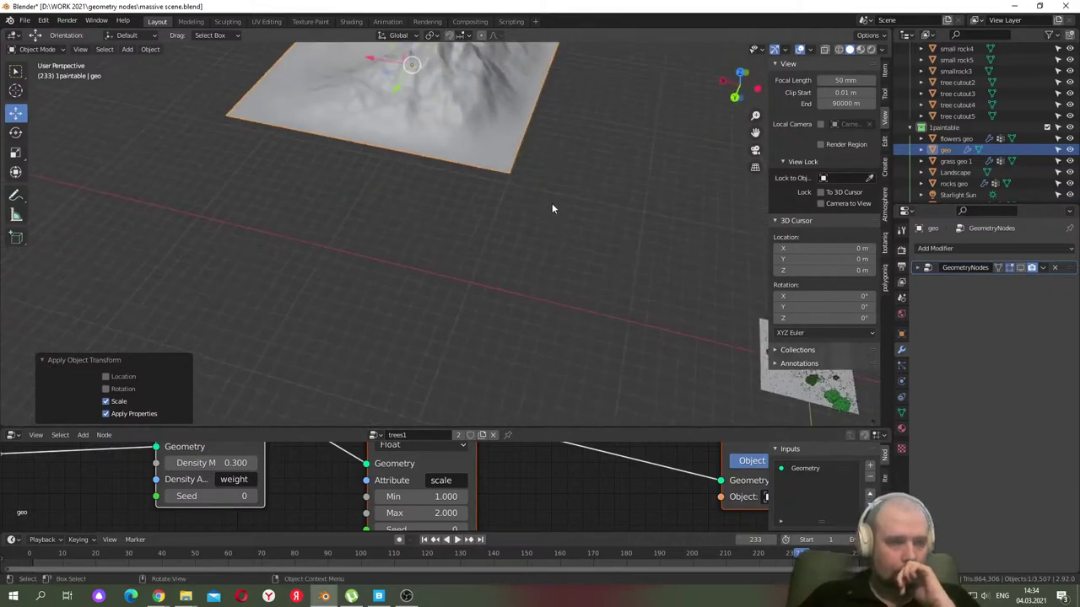
pyautogui.scroll(3, 553, 342)
pyautogui.keyDown('shift'); pyautogui.moveTo(586, 156); pyautogui.dragTo(621, 227, button='middle'); pyautogui.keyUp('shift')
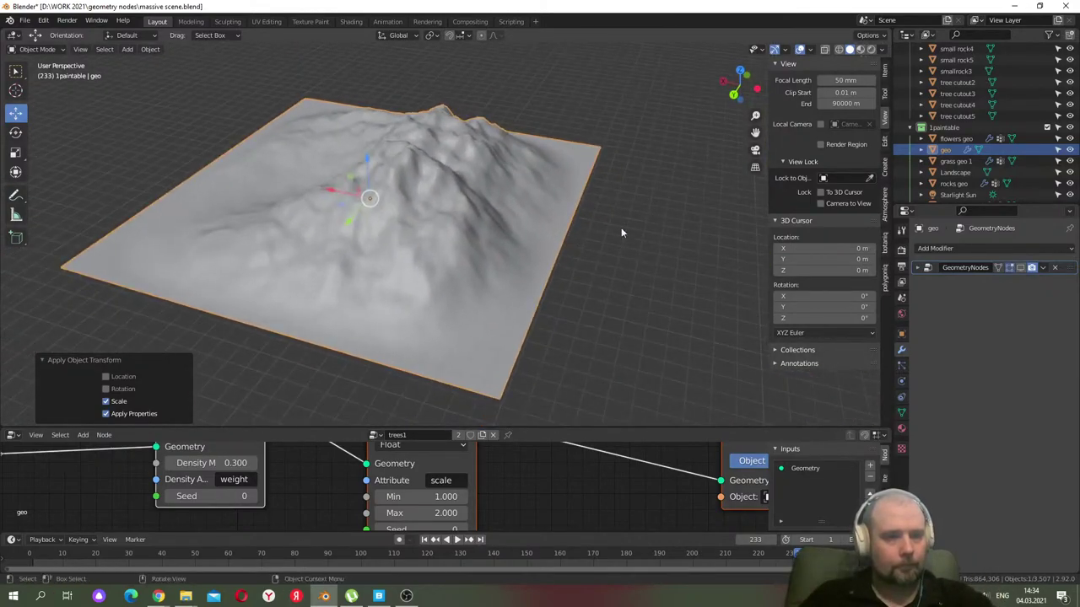
# - Switch geo to Weight Paint mode and add a vertex group named "weight"
pyautogui.click(37, 49)
pyautogui.click(38, 114)
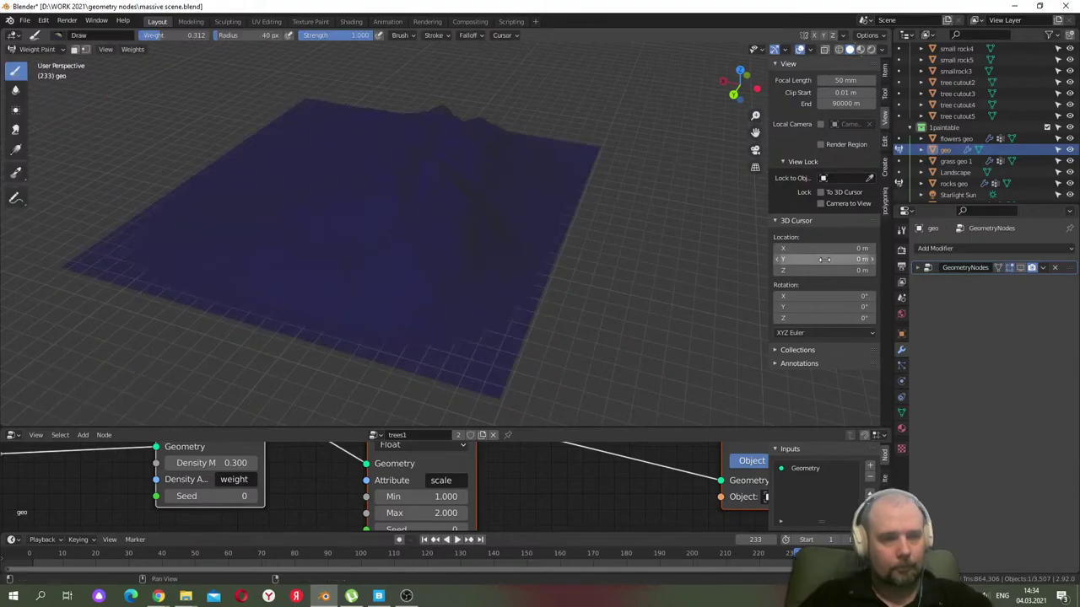
pyautogui.click(902, 411)
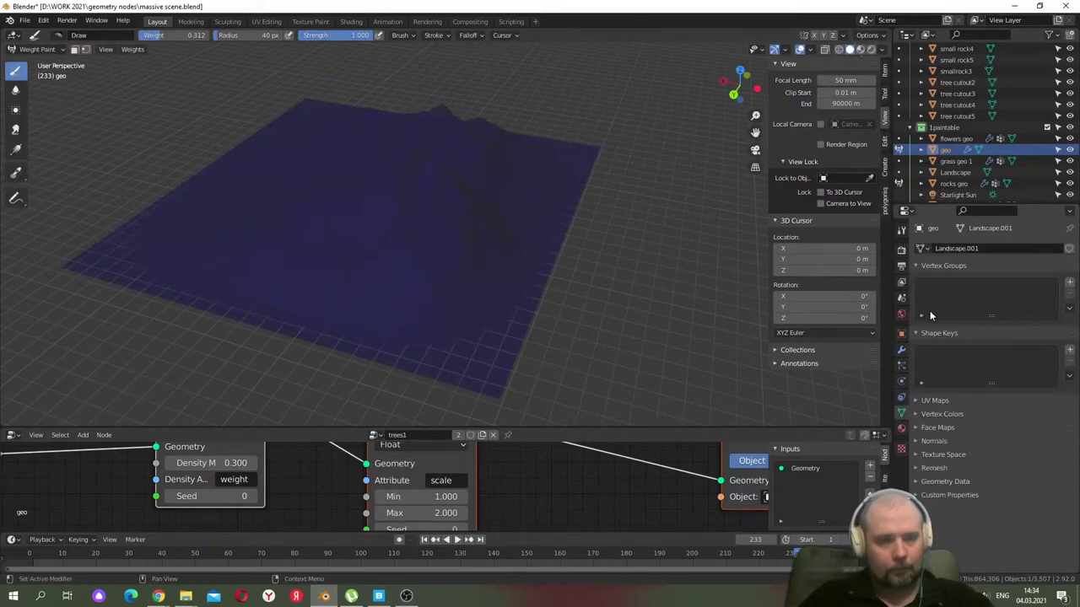
pyautogui.click(1069, 283)
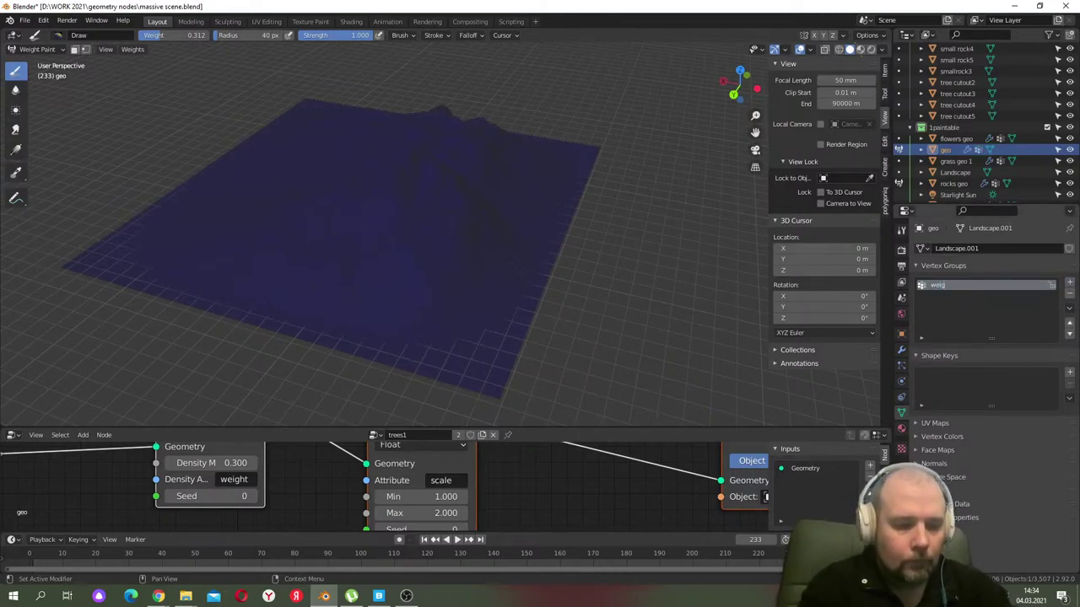
# - Paint the mountain's front slopes with weight 1.000 and briefly turn on the modifier's viewport display to check the tree coverage
pyautogui.moveTo(510, 226)
pyautogui.mouseDown(button='middle')
pyautogui.moveTo(513, 176)
pyautogui.moveTo(600, 262)
pyautogui.moveTo(535, 207)
pyautogui.moveTo(549, 226)
pyautogui.mouseUp(button='middle')
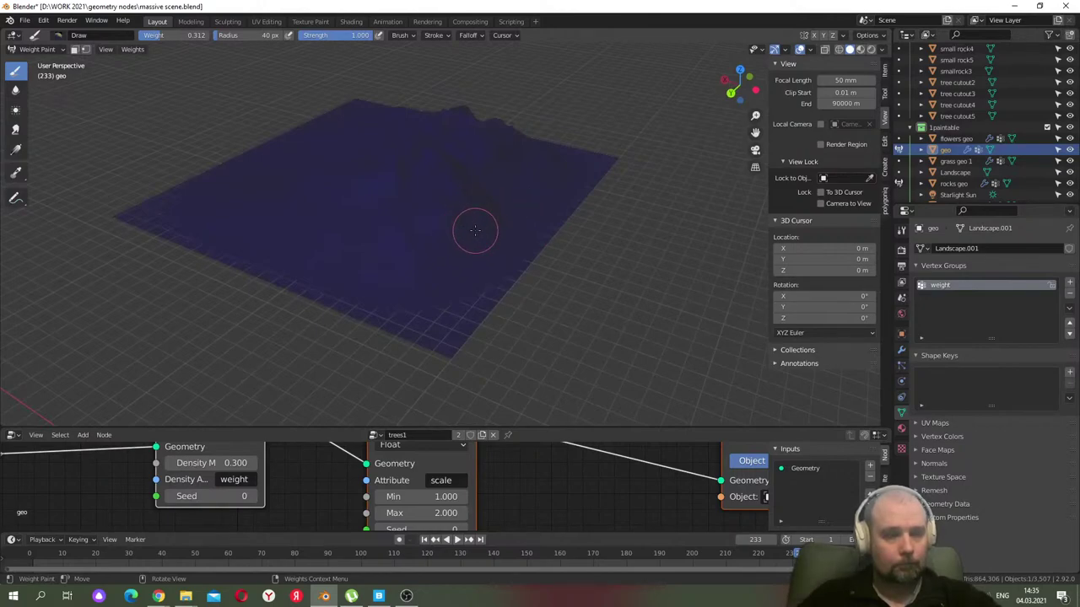
pyautogui.moveTo(432, 223)
pyautogui.mouseDown()
pyautogui.moveTo(397, 233)
pyautogui.moveTo(437, 240)
pyautogui.moveTo(361, 212)
pyautogui.moveTo(469, 223)
pyautogui.moveTo(496, 204)
pyautogui.moveTo(281, 222)
pyautogui.moveTo(396, 164)
pyautogui.moveTo(270, 181)
pyautogui.moveTo(308, 163)
pyautogui.mouseUp()
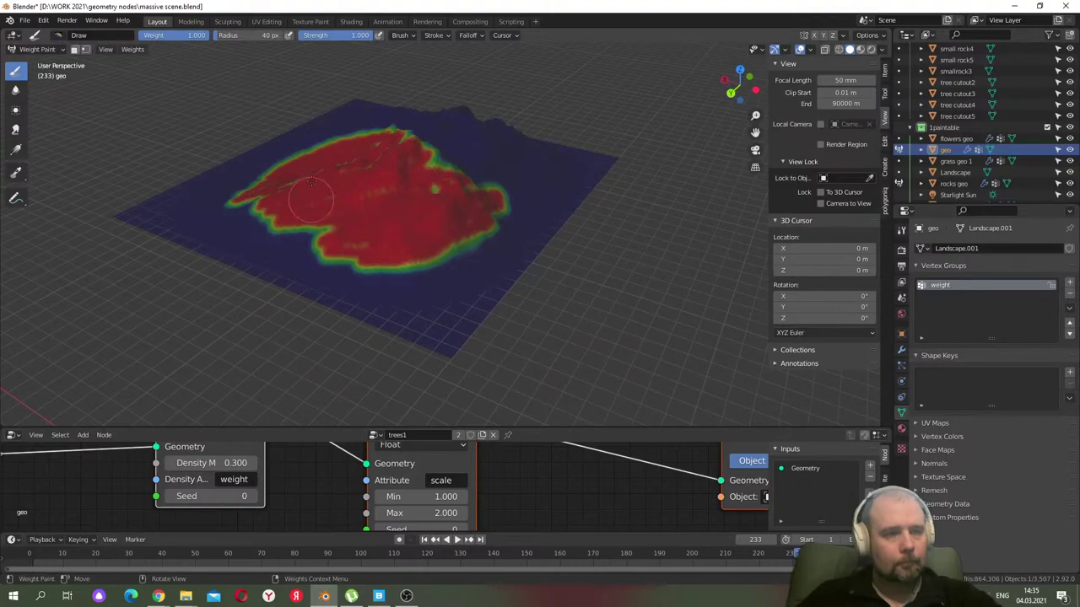
pyautogui.click(901, 350)
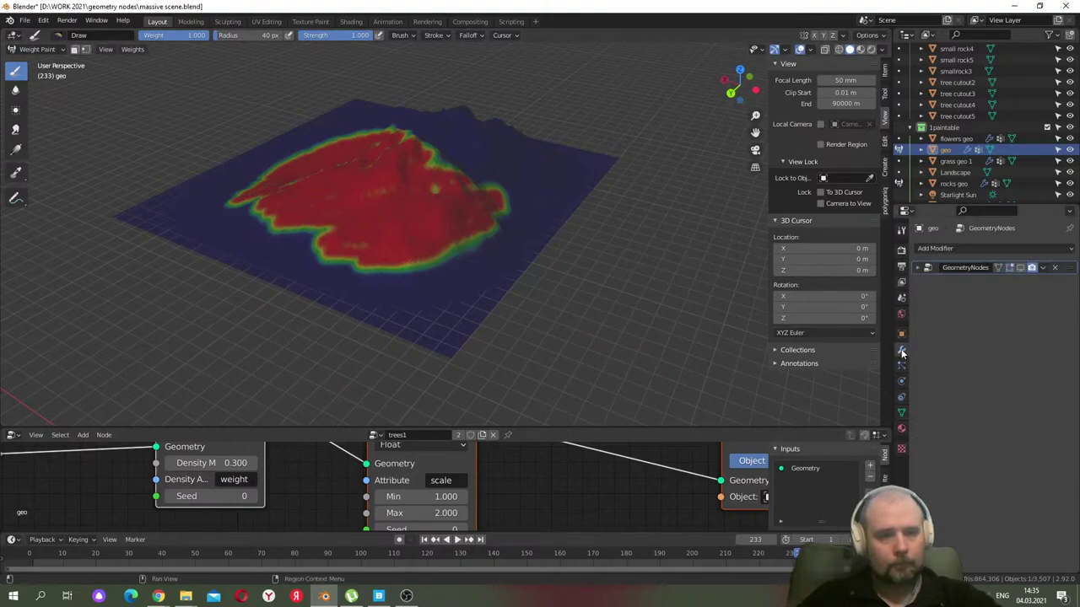
pyautogui.click(1020, 268)
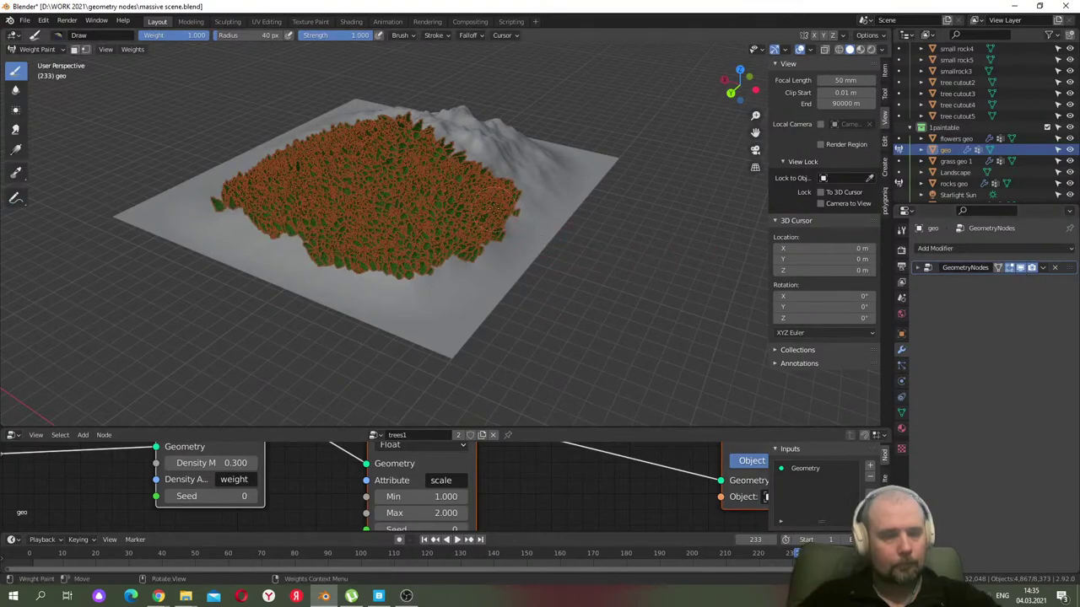
pyautogui.scroll(3, 544, 179)
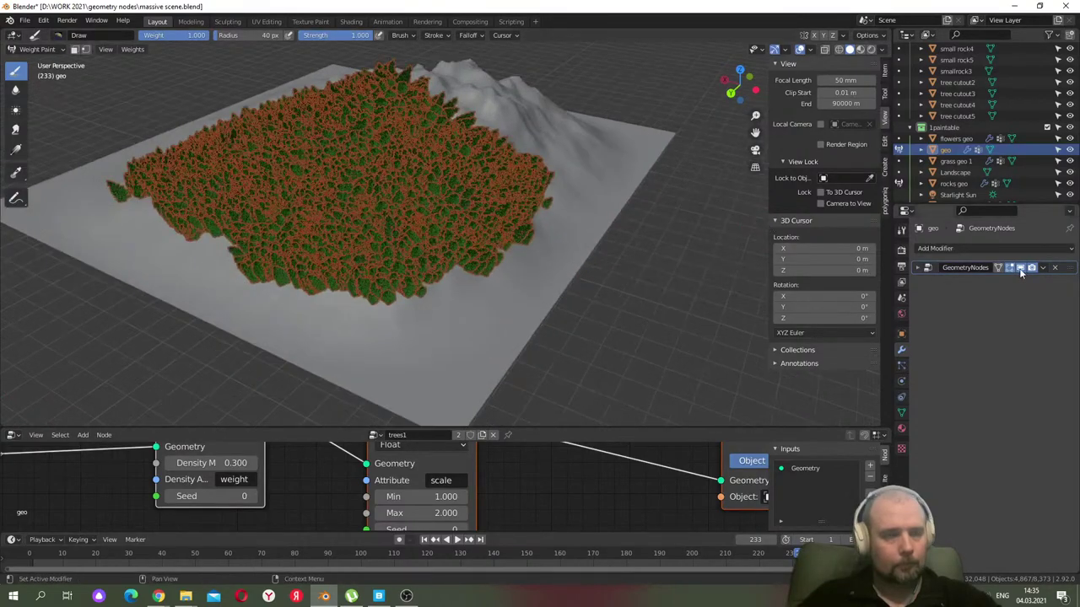
pyautogui.click(1021, 269)
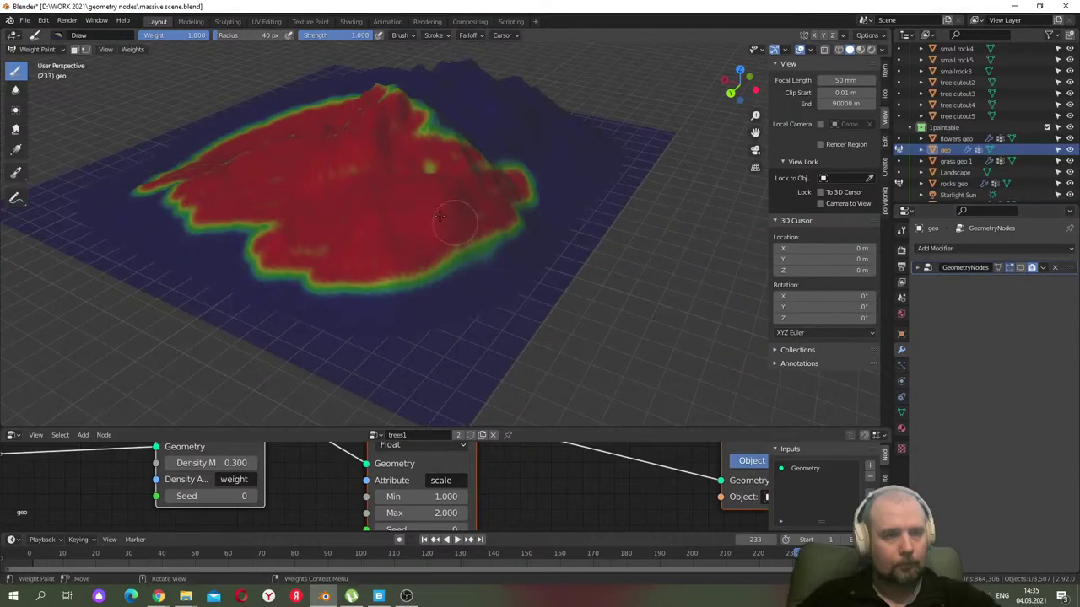
# - Set the brush weight to 0.398 and repaint part of the fully weighted mountain area
pyautogui.moveTo(522, 196); pyautogui.dragTo(511, 212, button='middle')
pyautogui.scroll(-5, 512, 212)
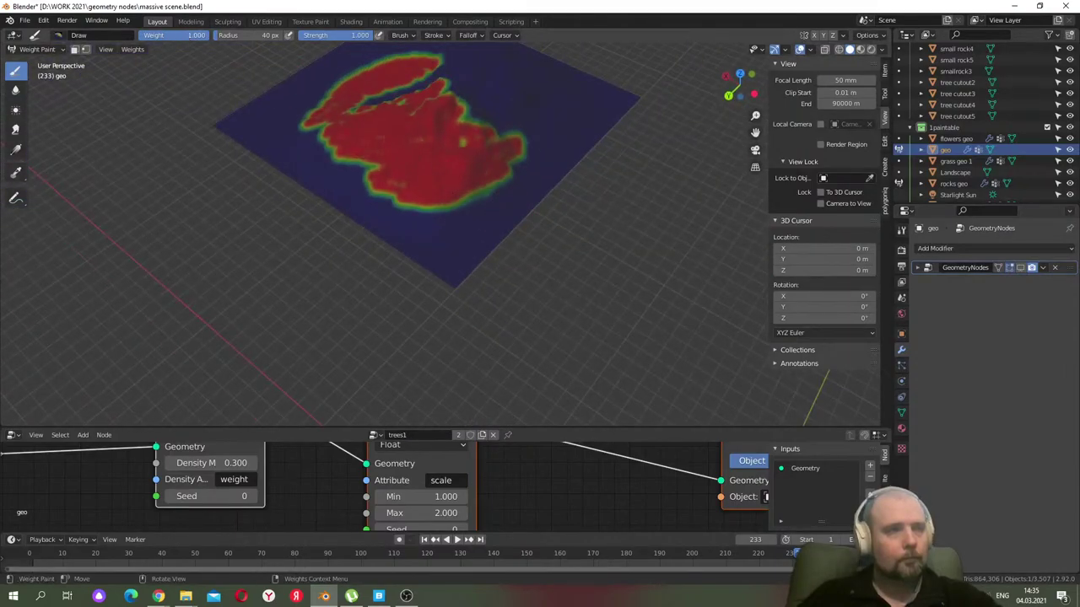
pyautogui.moveTo(180, 37); pyautogui.dragTo(175, 37)
pyautogui.keyDown('shift'); pyautogui.moveTo(428, 118); pyautogui.dragTo(415, 180, button='middle'); pyautogui.keyUp('shift')
pyautogui.moveTo(419, 233); pyautogui.dragTo(480, 217)
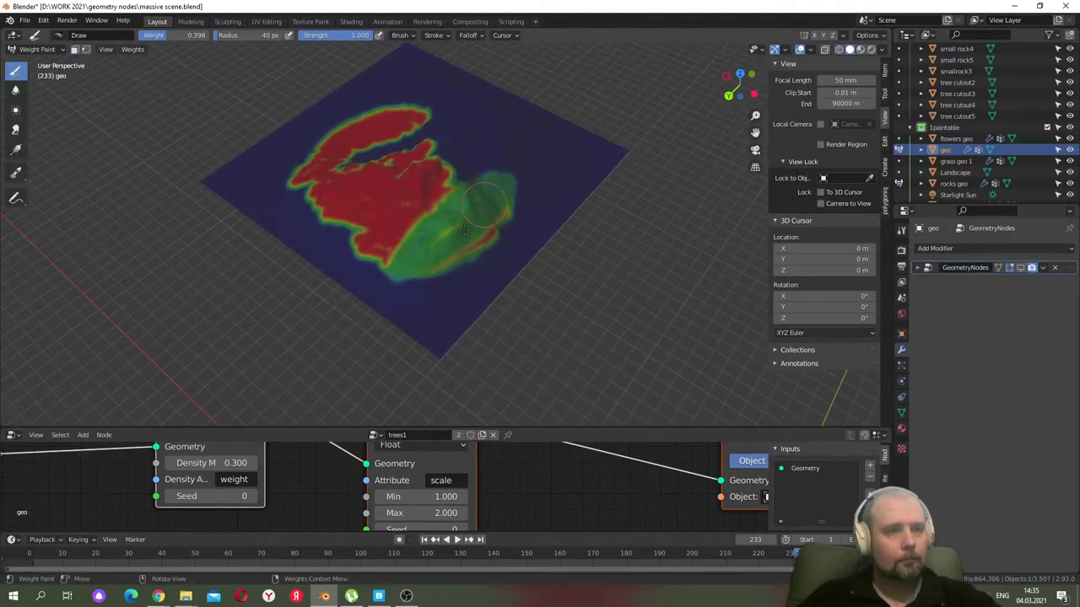
# - Lower the brush weight to 0.039, enlarge the brush to 86 px and paint over the whole weighted mountain area
pyautogui.moveTo(187, 36); pyautogui.dragTo(135, 37)
pyautogui.moveTo(475, 187)
pyautogui.mouseDown()
pyautogui.moveTo(404, 243)
pyautogui.moveTo(492, 220)
pyautogui.moveTo(407, 221)
pyautogui.moveTo(349, 193)
pyautogui.moveTo(354, 126)
pyautogui.moveTo(434, 121)
pyautogui.moveTo(368, 241)
pyautogui.moveTo(506, 228)
pyautogui.moveTo(284, 181)
pyautogui.moveTo(413, 125)
pyautogui.mouseUp()
pyautogui.press(']')
pyautogui.press(']')
pyautogui.press(']')
pyautogui.press(']')
pyautogui.press(']')
pyautogui.press(']')
pyautogui.press(']')
pyautogui.press(']')
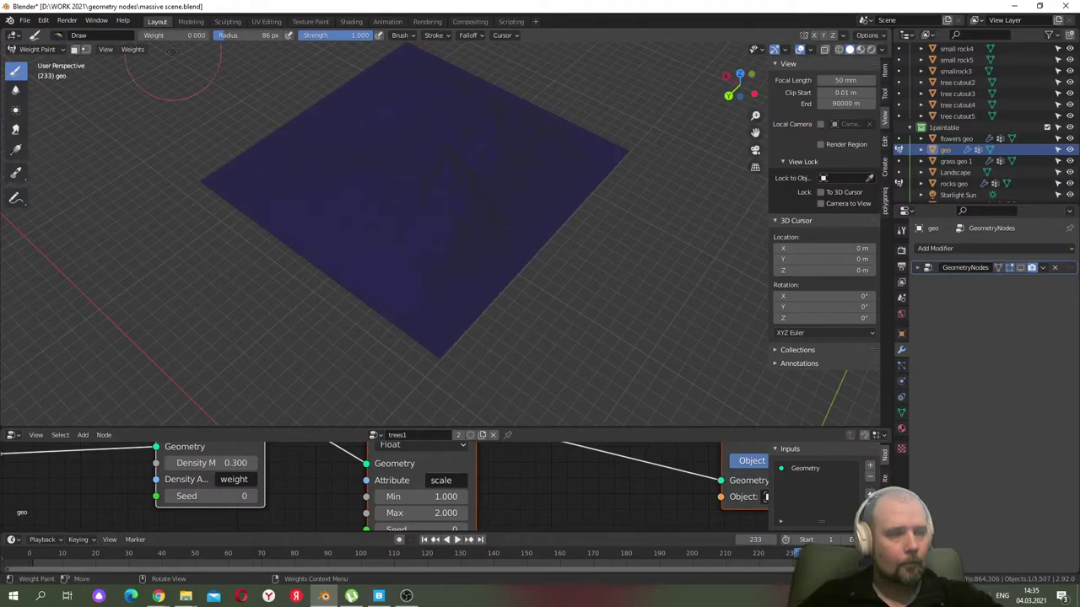
# - From the camera view, paint the visible mountain slope with a 16 px brush at weight 0.125 and turn on the modifier's viewport display
pyautogui.click(755, 150)
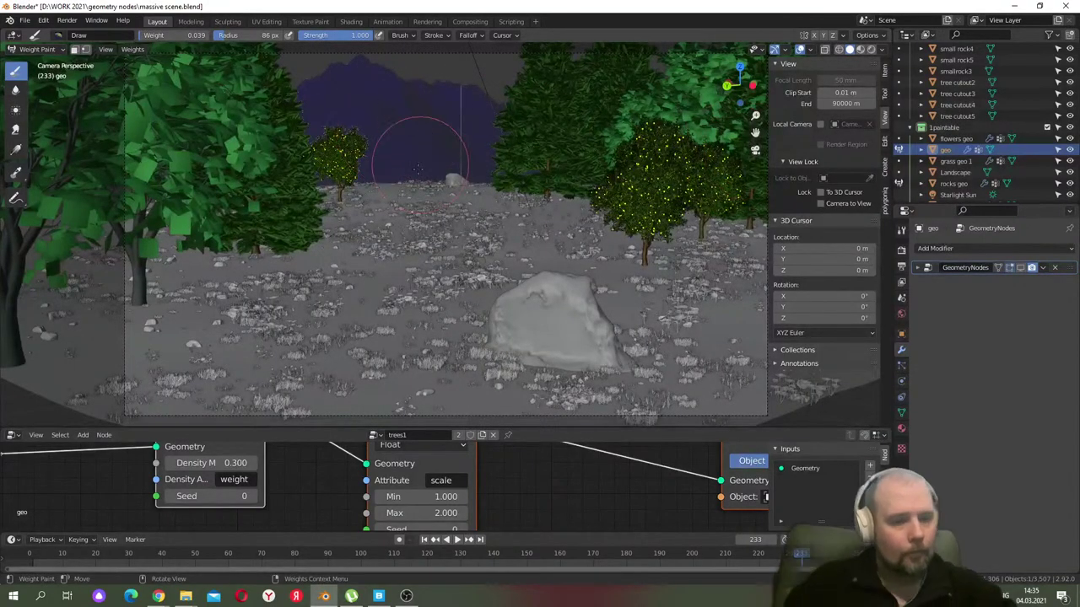
pyautogui.press('[')
pyautogui.press('[')
pyautogui.press('[')
pyautogui.press('[')
pyautogui.press('f')
pyautogui.click(418, 147)
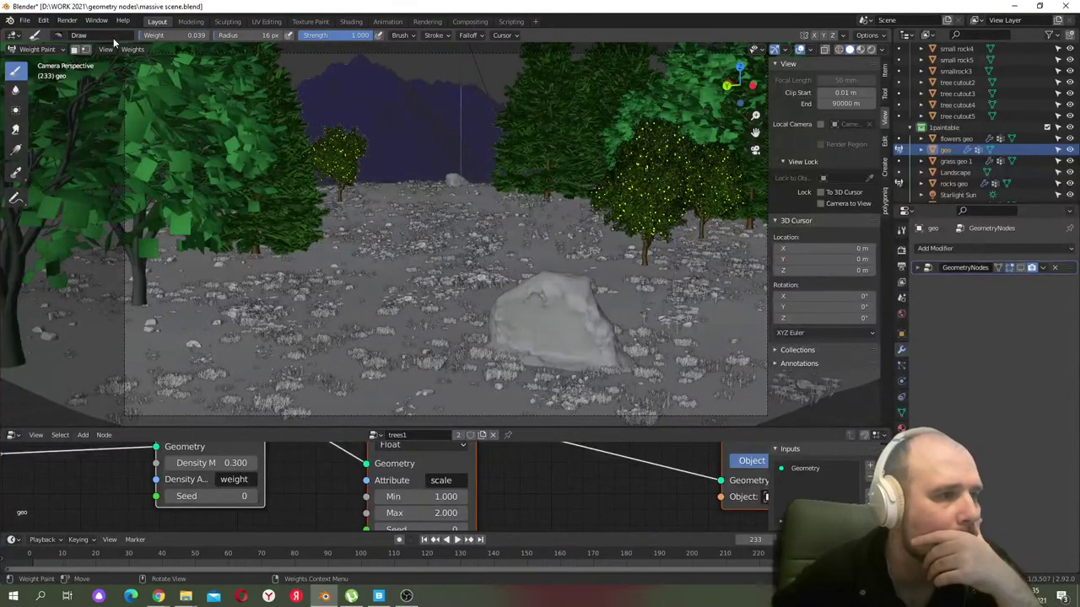
pyautogui.moveTo(157, 35); pyautogui.dragTo(163, 35)
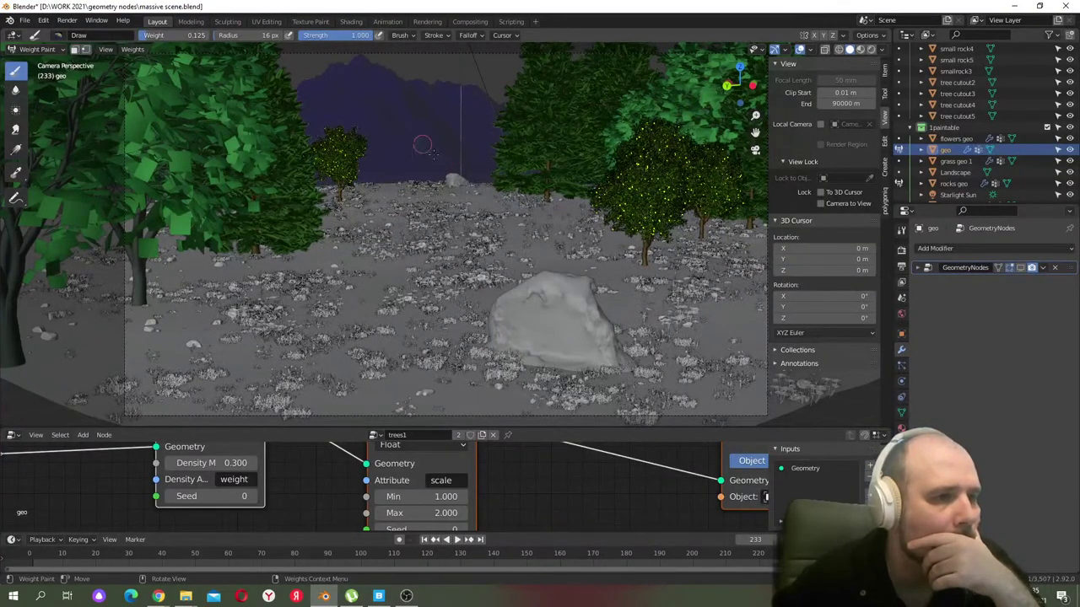
pyautogui.click(1021, 268)
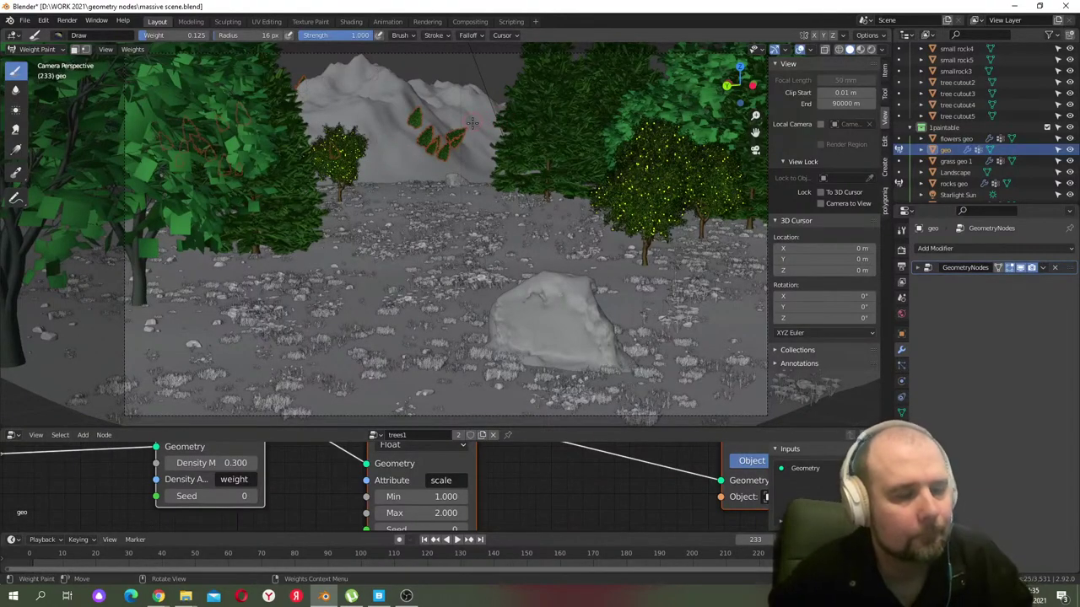
# - Paint weight 0.000 over the slope visible through the camera to remove its trees, and inspect the mountain outside the camera view
pyautogui.moveTo(439, 151); pyautogui.dragTo(431, 145)
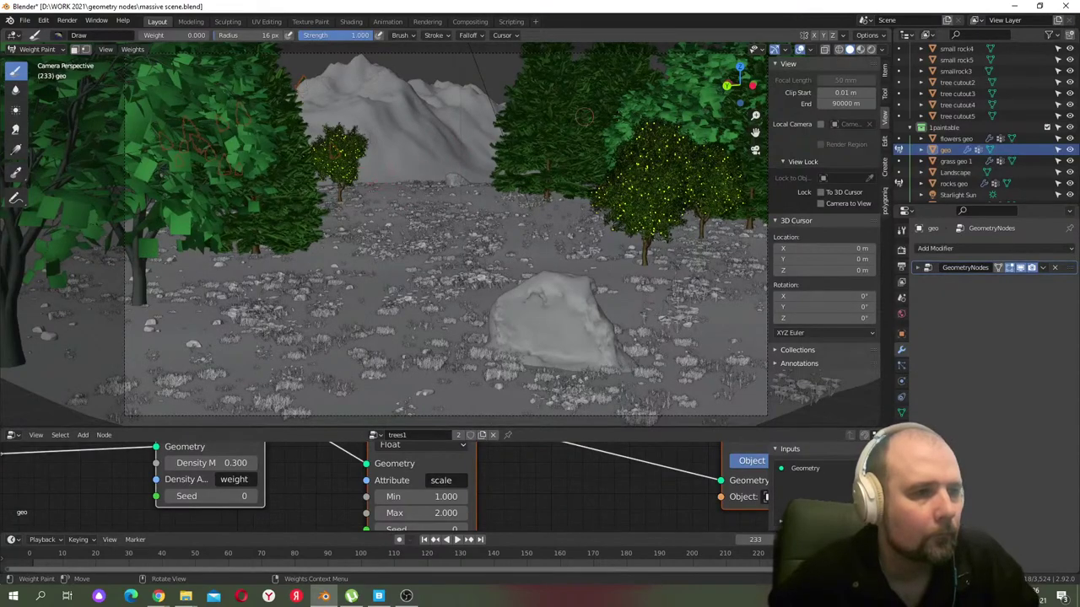
pyautogui.click(755, 149)
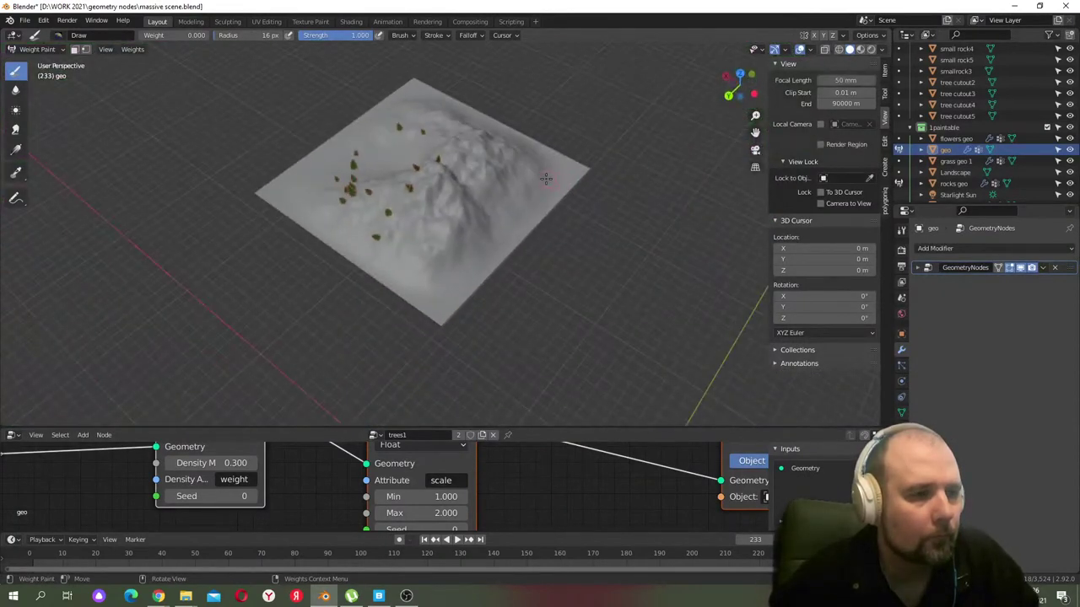
pyautogui.moveTo(546, 179); pyautogui.dragTo(521, 178, button='middle')
# - Return the geo mountain to Object Mode
pyautogui.click(950, 160)
pyautogui.click(947, 150)
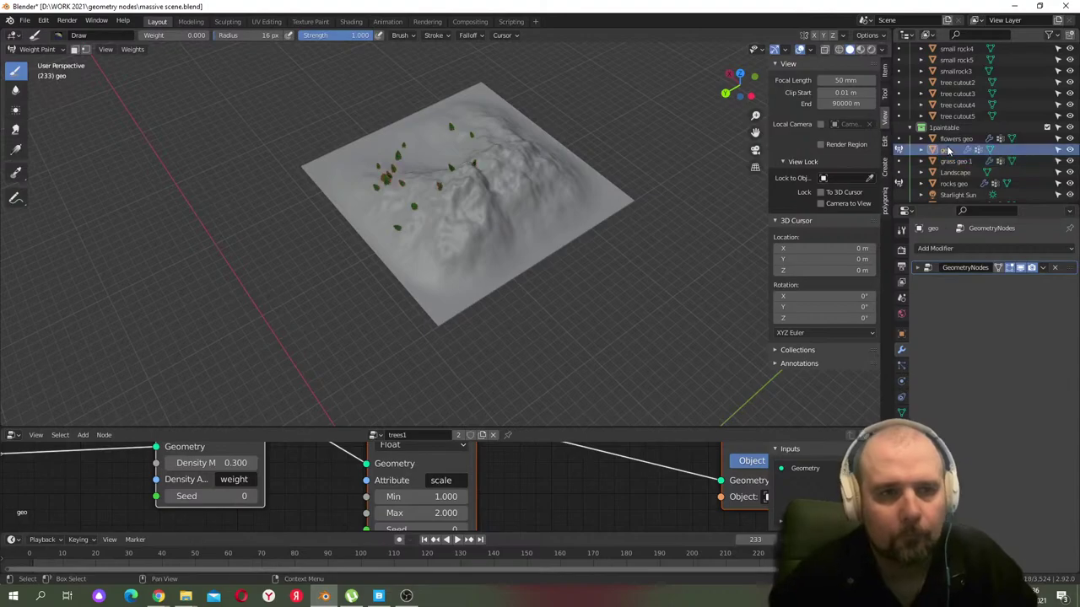
pyautogui.click(37, 49)
pyautogui.click(44, 65)
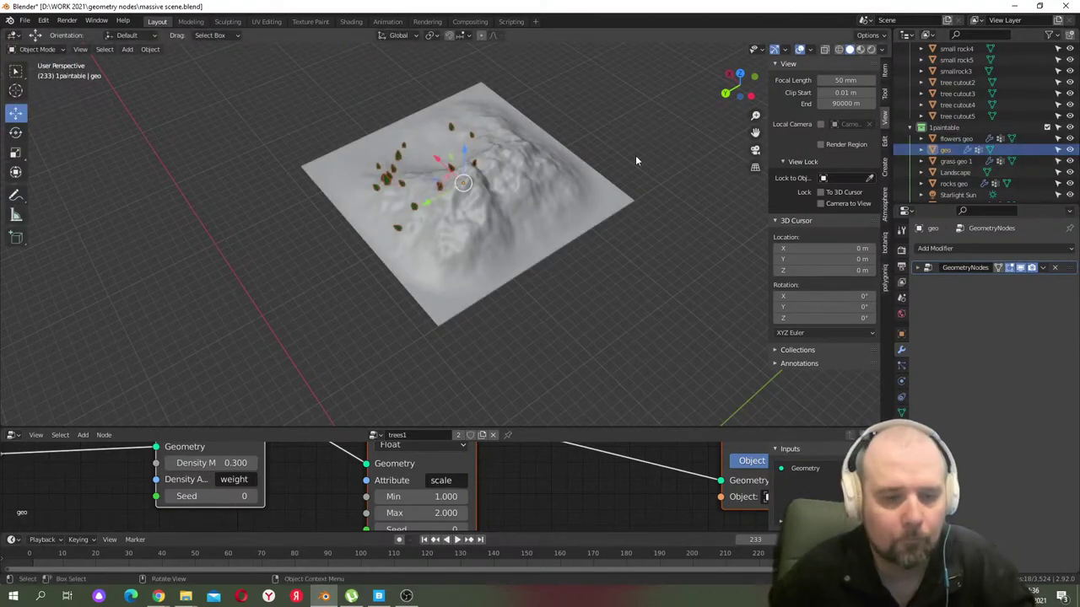
# - Delete the geo mountain duplicate
pyautogui.press('Delete')
pyautogui.scroll(-5, 654, 192)
pyautogui.scroll(6, 578, 265)
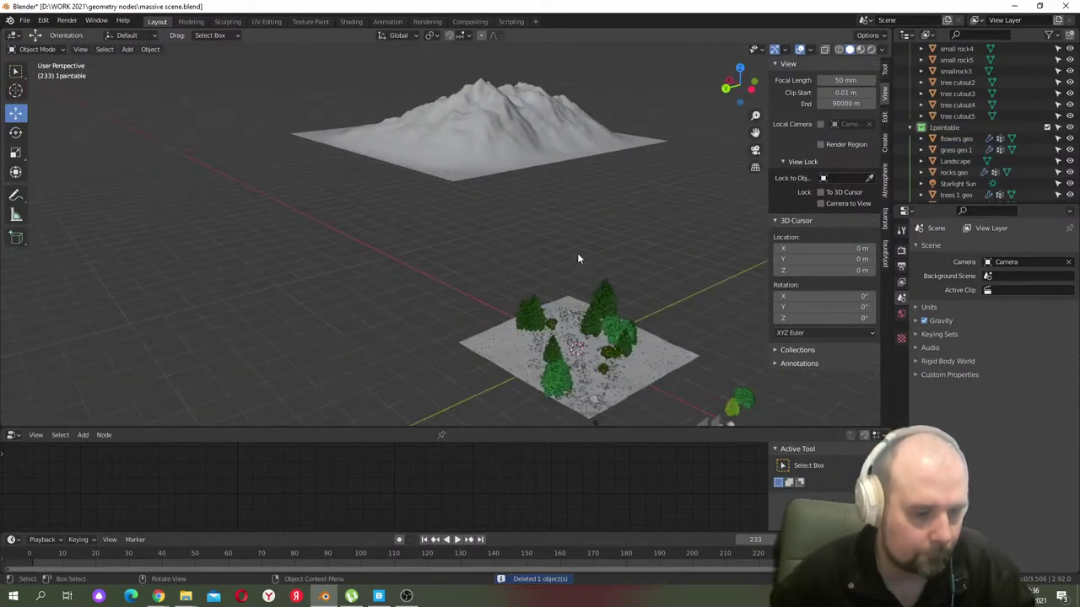
# - Add a 50 m plane mesh at the world origin
pyautogui.click(493, 341)
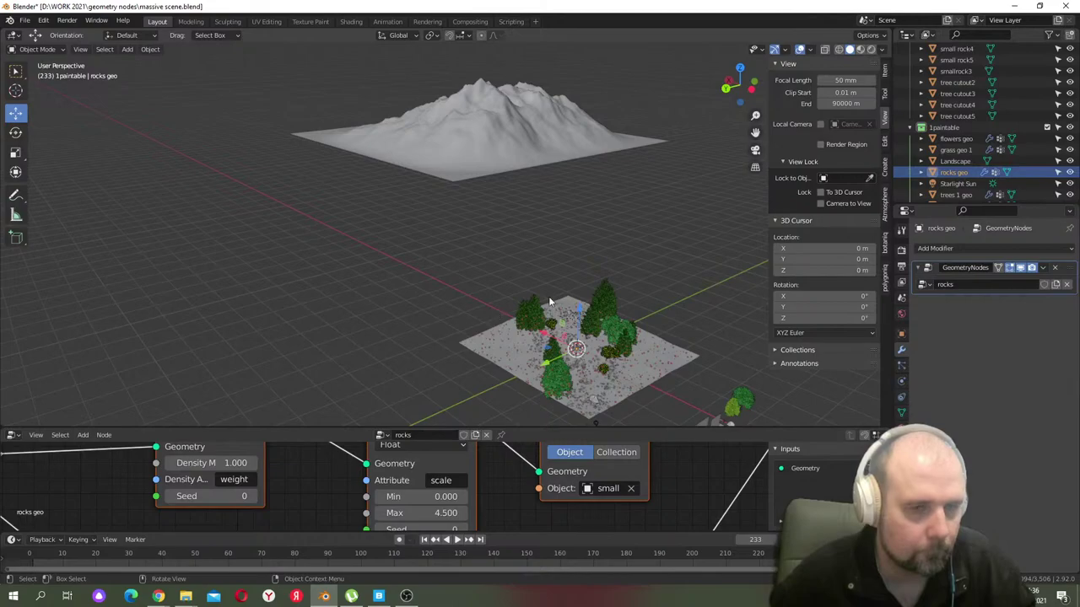
pyautogui.scroll(-4, 589, 211)
pyautogui.moveTo(578, 216); pyautogui.dragTo(590, 253, button='middle')
pyautogui.scroll(3, 632, 262)
pyautogui.scroll(-5, 666, 265)
pyautogui.moveTo(658, 260); pyautogui.dragTo(625, 258, button='middle')
pyautogui.scroll(2, 523, 253)
pyautogui.click(495, 250)
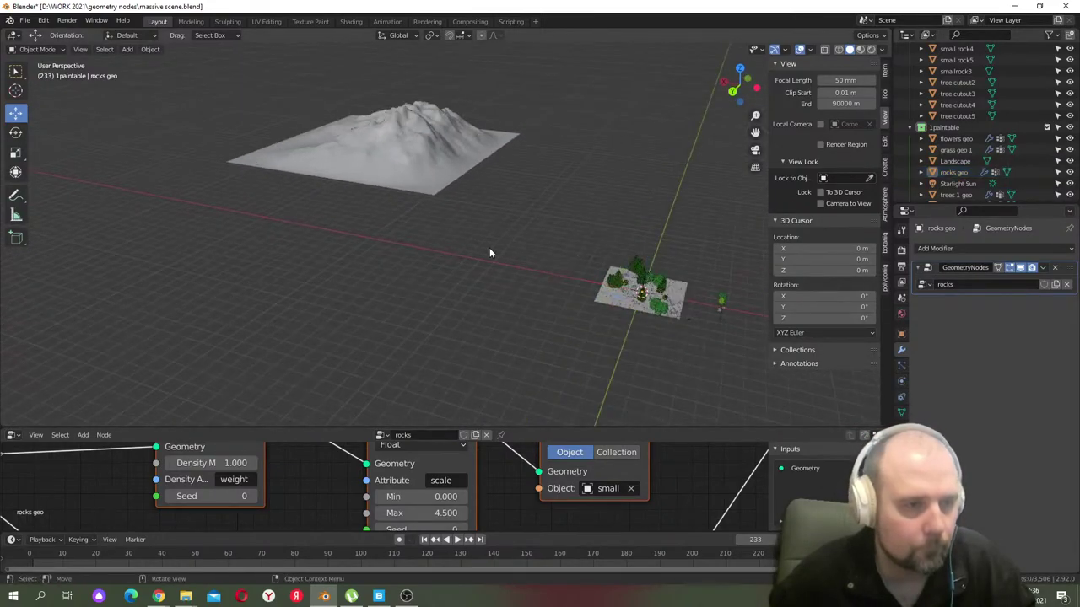
pyautogui.hotkey('shift', 'a')
pyautogui.moveTo(489, 250)
pyautogui.click(562, 251)
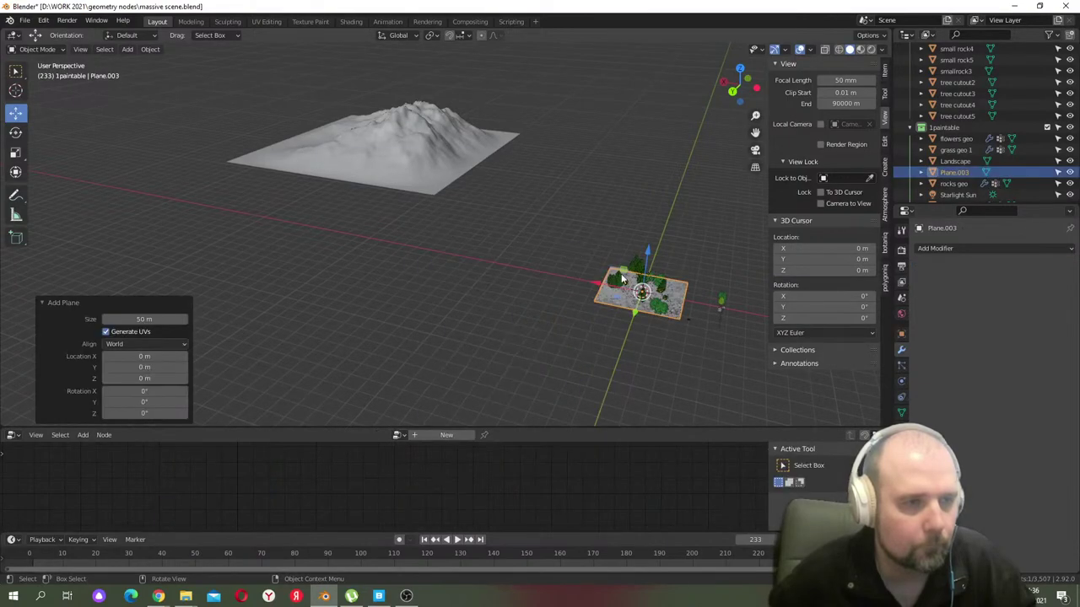
# - Move the new plane about 54 m along negative Y, into the gap between the forest landscape and the mountain
pyautogui.moveTo(601, 284); pyautogui.dragTo(560, 259)
pyautogui.moveTo(569, 262); pyautogui.dragTo(526, 256, button='middle')
pyautogui.scroll(3, 528, 258)
pyautogui.keyDown('shift'); pyautogui.moveTo(551, 299); pyautogui.dragTo(504, 286, button='middle'); pyautogui.keyUp('shift')
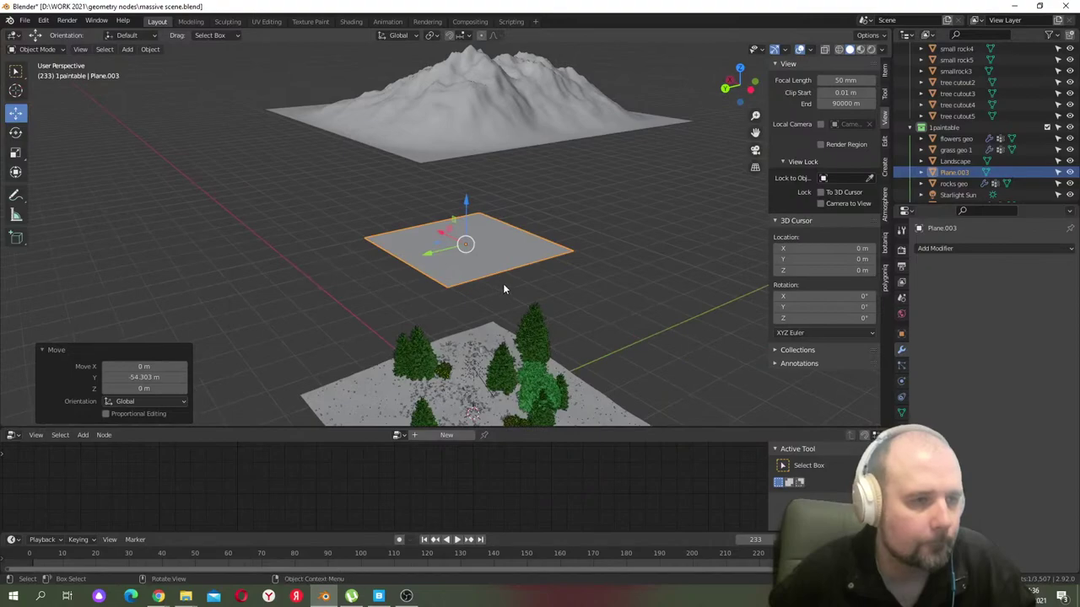
# - In Edit Mode, loop cut the plane in both directions into a four-by-four grid of faces
pyautogui.press('Tab')
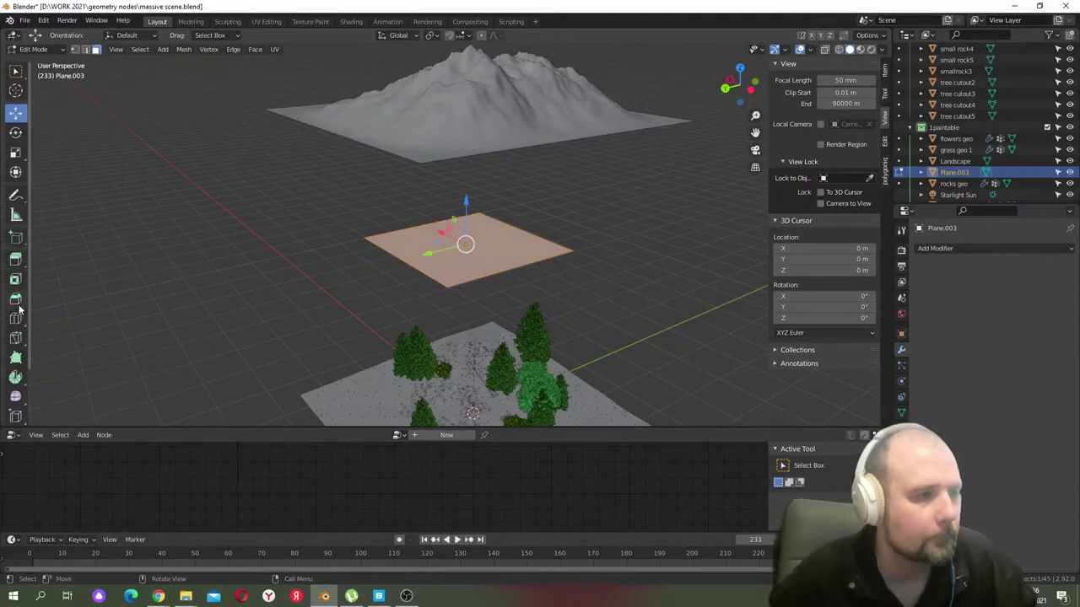
pyautogui.click(15, 318)
pyautogui.click(489, 269)
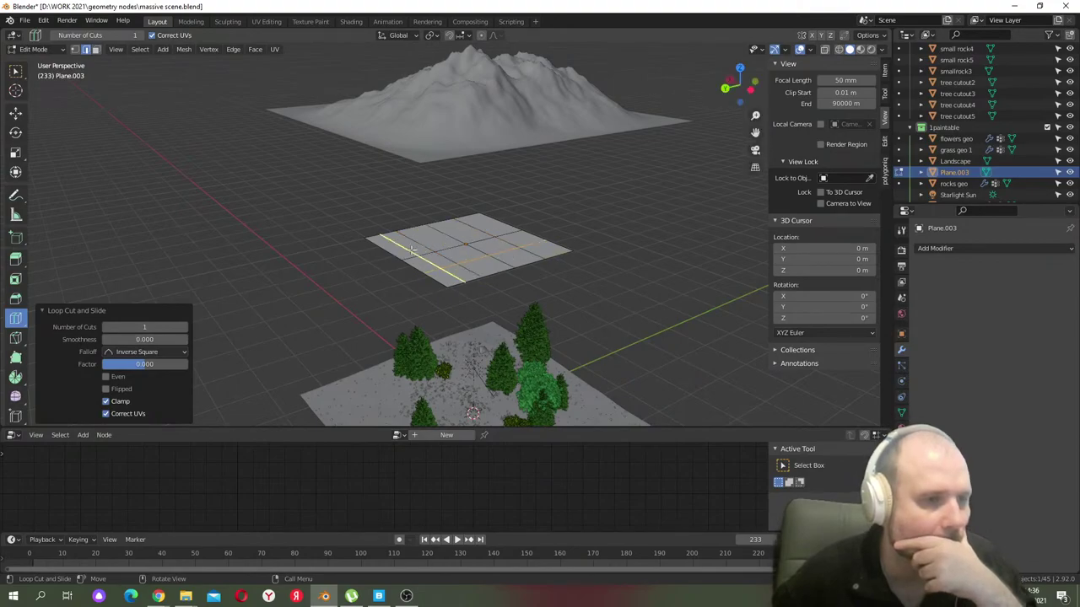
pyautogui.click(15, 71)
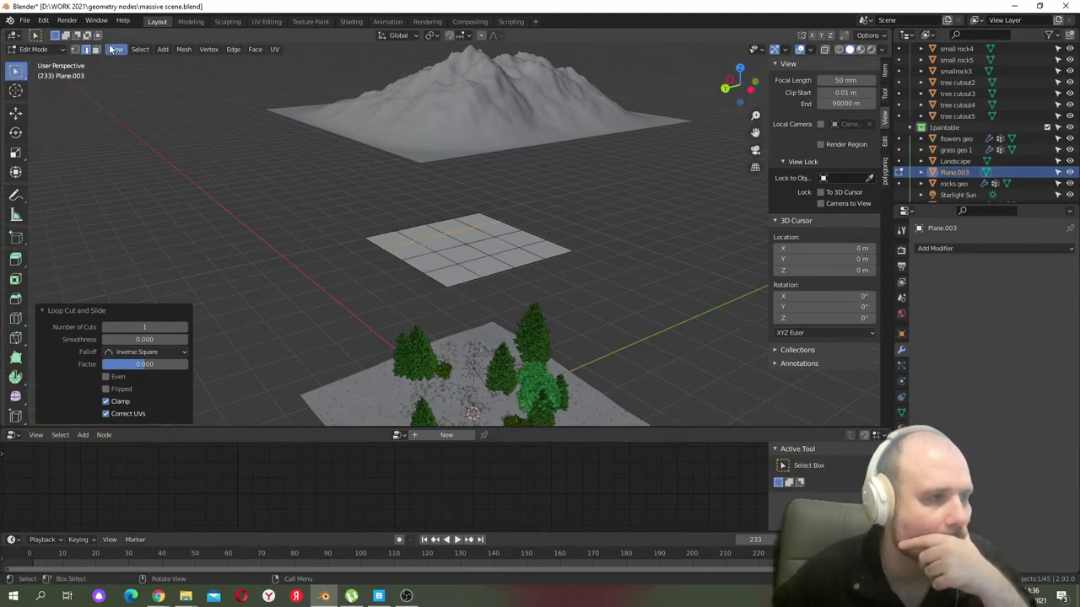
# - Raise one inner face of the plane about 4.5 m along Z, judging the height through the camera
pyautogui.click(490, 245)
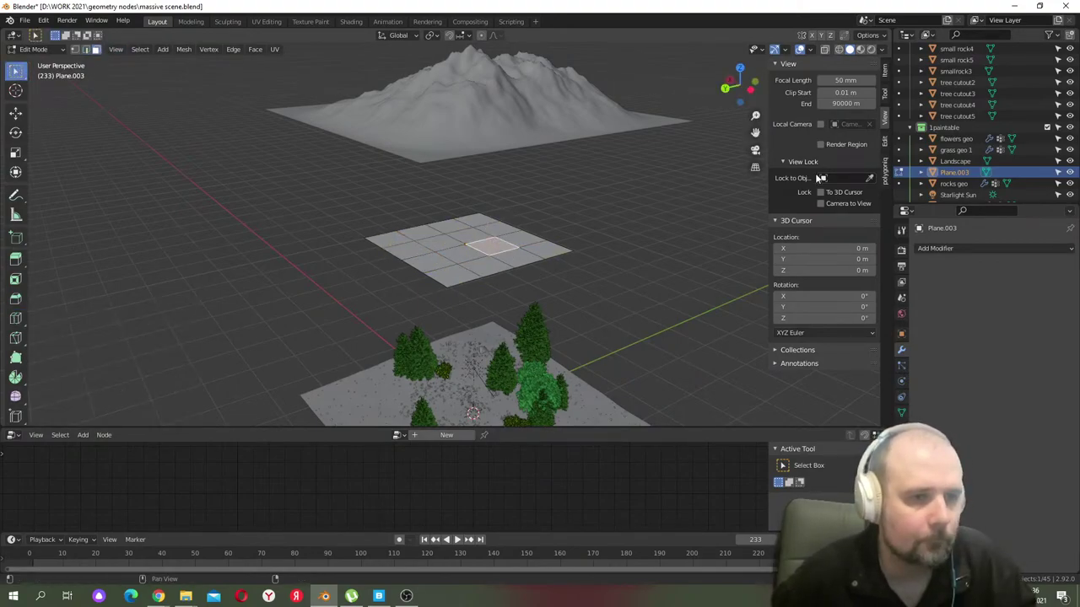
pyautogui.click(754, 152)
pyautogui.click(15, 112)
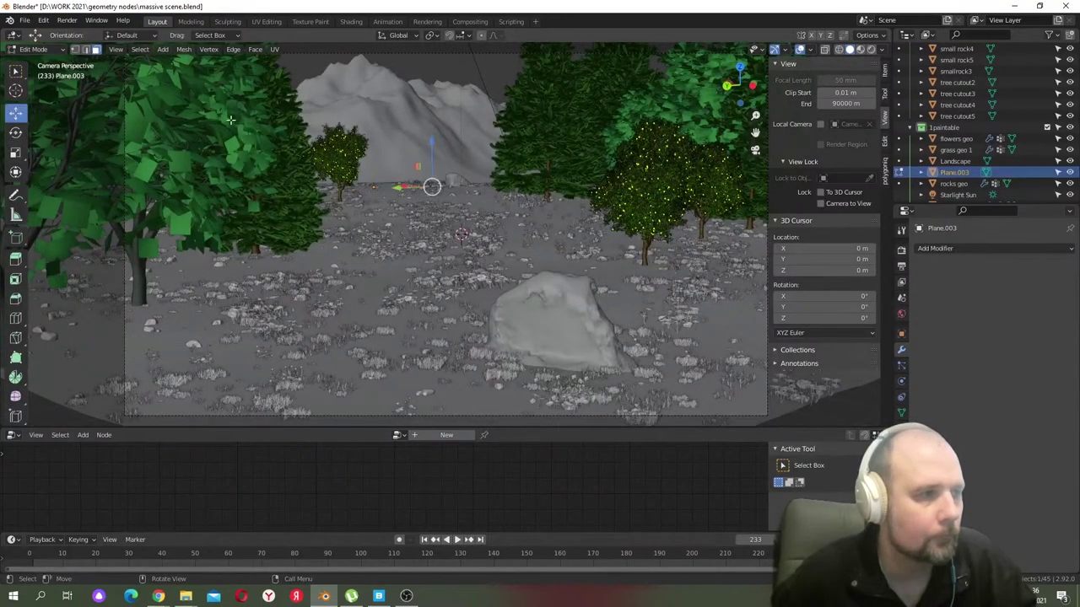
pyautogui.moveTo(433, 156); pyautogui.dragTo(433, 127)
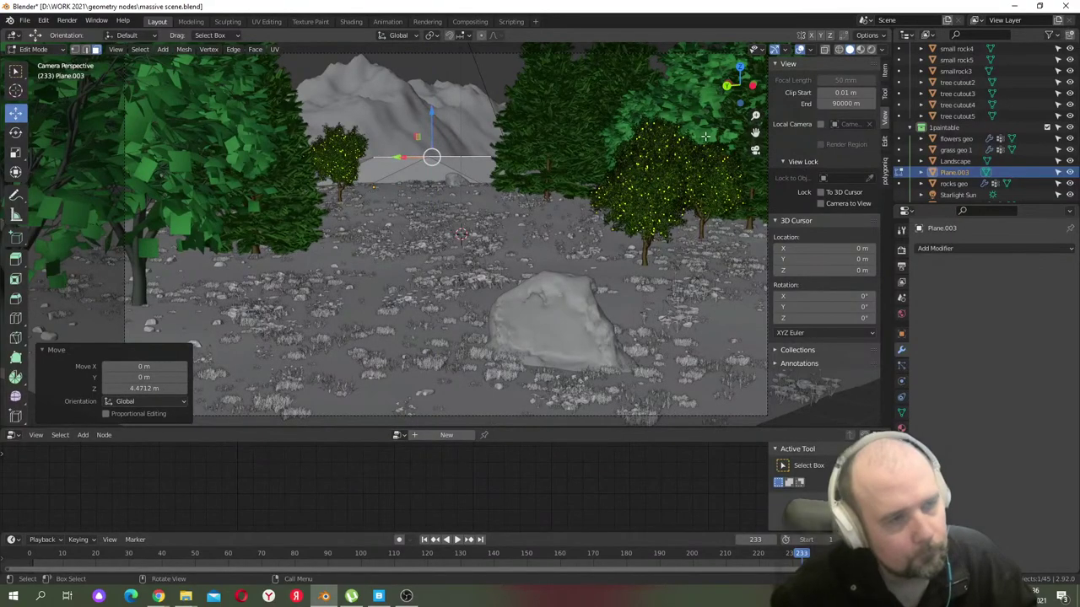
# - Raise another face of the plane about 2.7 m along Z and shift it about 14 m along Y
pyautogui.click(755, 152)
pyautogui.moveTo(561, 157); pyautogui.dragTo(510, 172, button='middle')
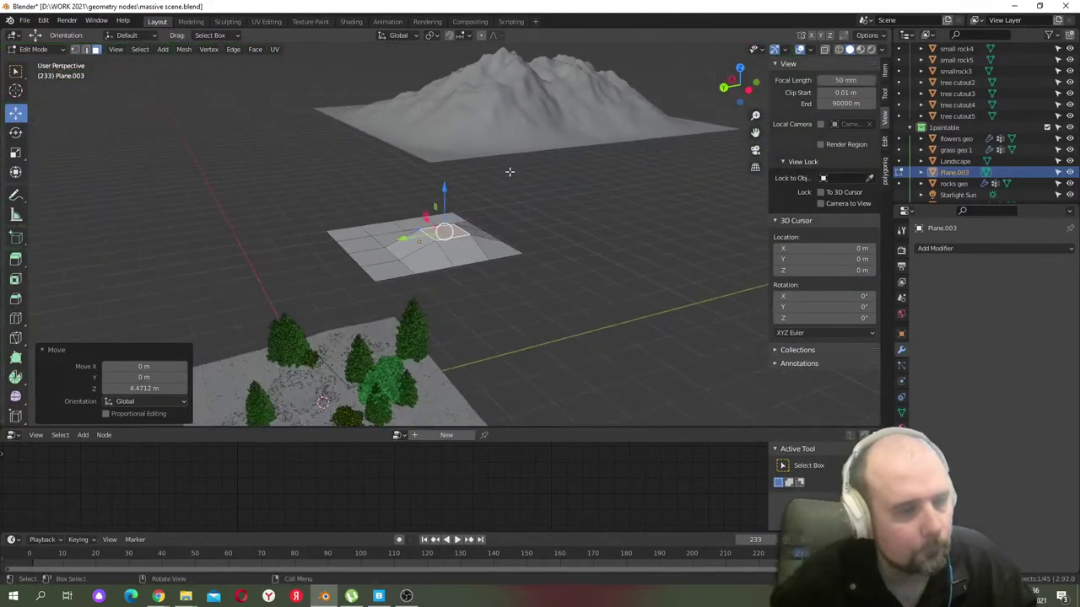
pyautogui.click(492, 234)
pyautogui.moveTo(250, 129); pyautogui.dragTo(515, 253, button='middle')
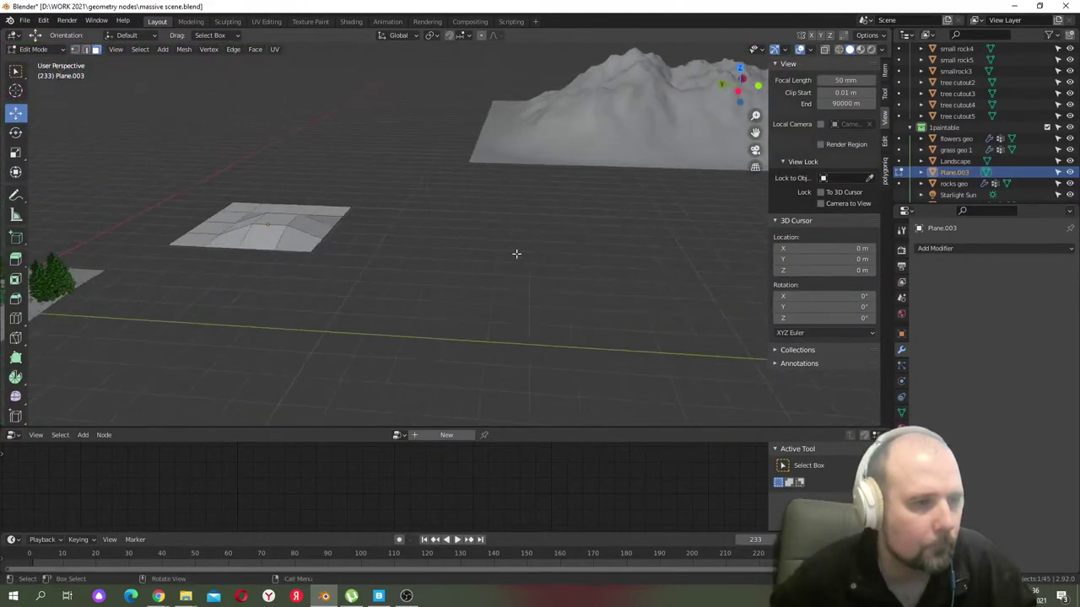
pyautogui.moveTo(212, 227); pyautogui.dragTo(266, 221, button='middle')
pyautogui.moveTo(343, 206); pyautogui.dragTo(343, 187)
pyautogui.click(755, 151)
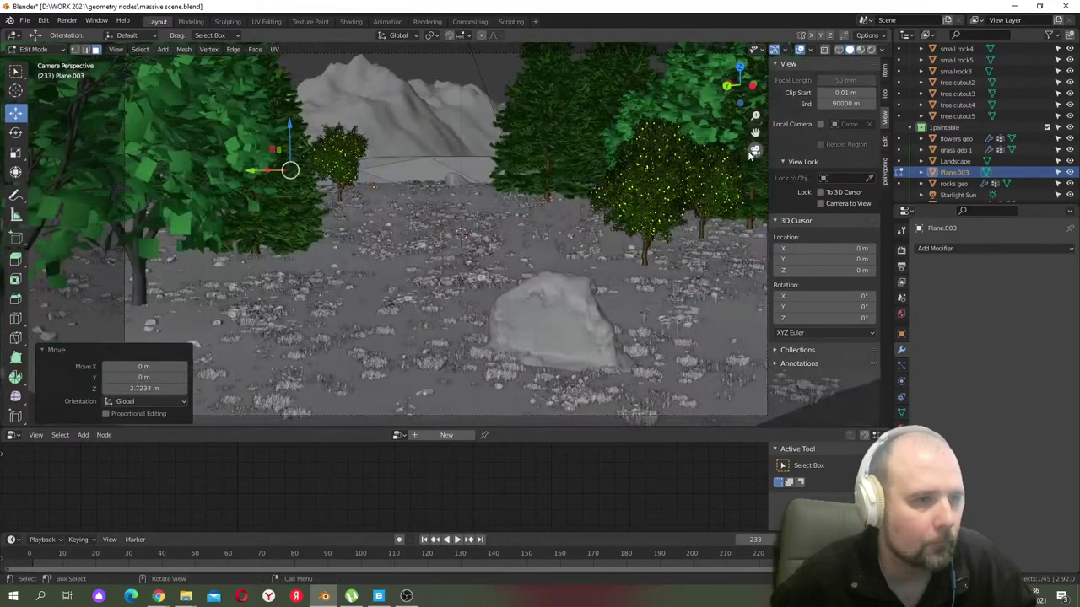
pyautogui.moveTo(255, 172); pyautogui.dragTo(321, 175)
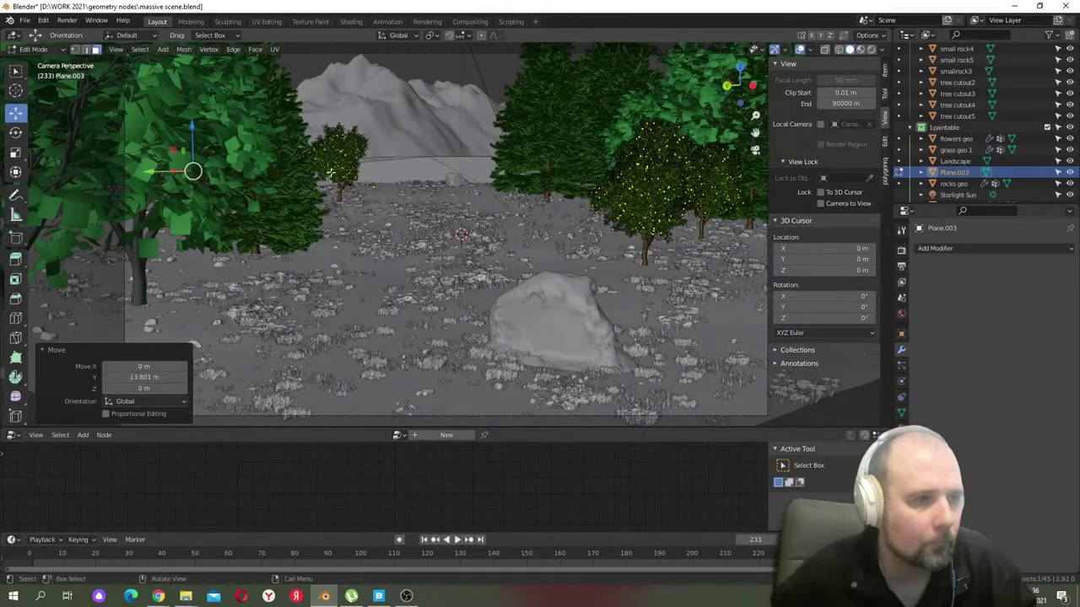
# - Pull an outer face on the plane's opposite side outward, raise a face there about 2.1 m, and check through the camera
pyautogui.click(755, 150)
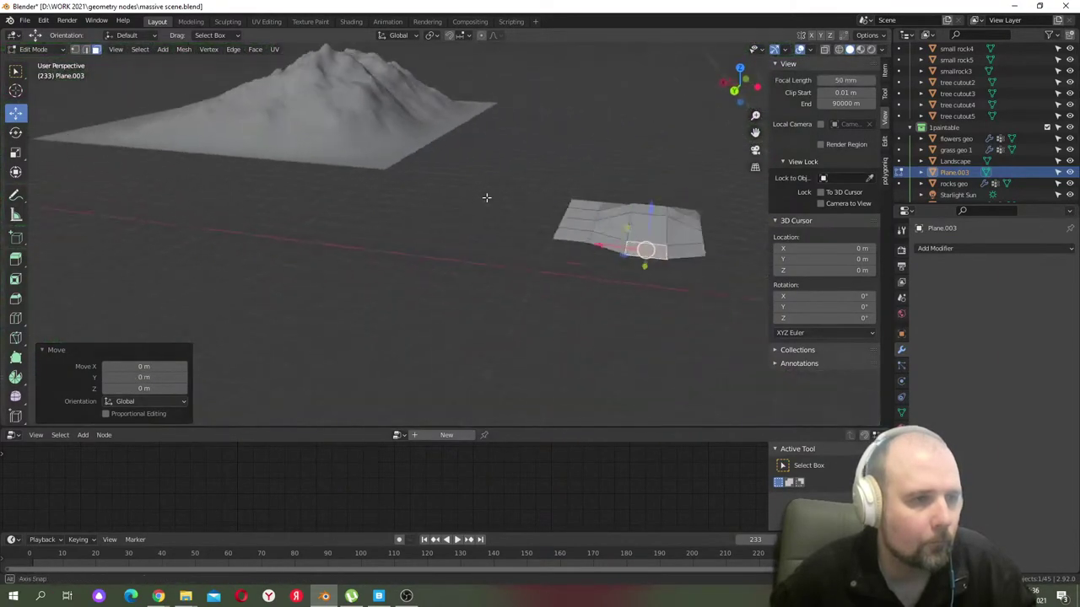
pyautogui.click(599, 220)
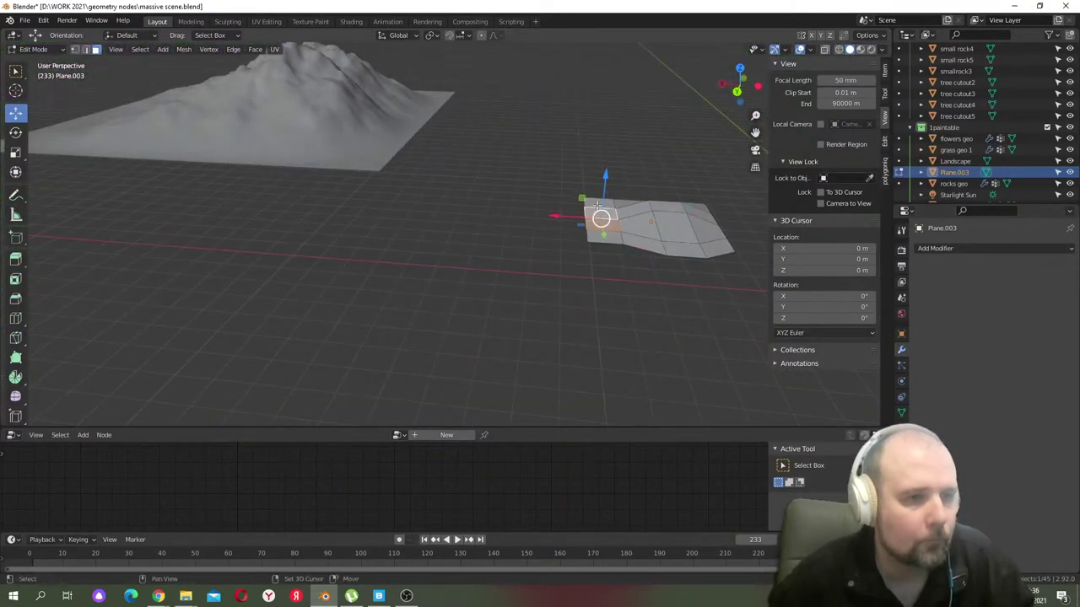
pyautogui.moveTo(557, 209); pyautogui.dragTo(515, 217)
pyautogui.click(591, 210)
pyautogui.moveTo(614, 179); pyautogui.dragTo(616, 170)
pyautogui.click(755, 150)
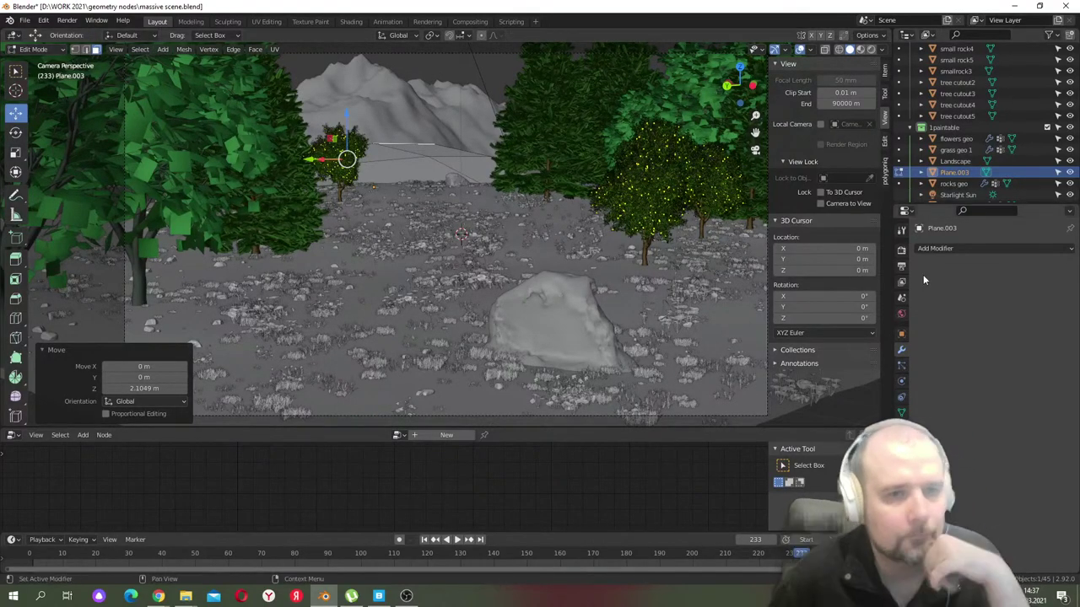
# - Return the plane to Object Mode, then add a Subdivision Surface modifier with one viewport level and apply it
pyautogui.press('Tab')
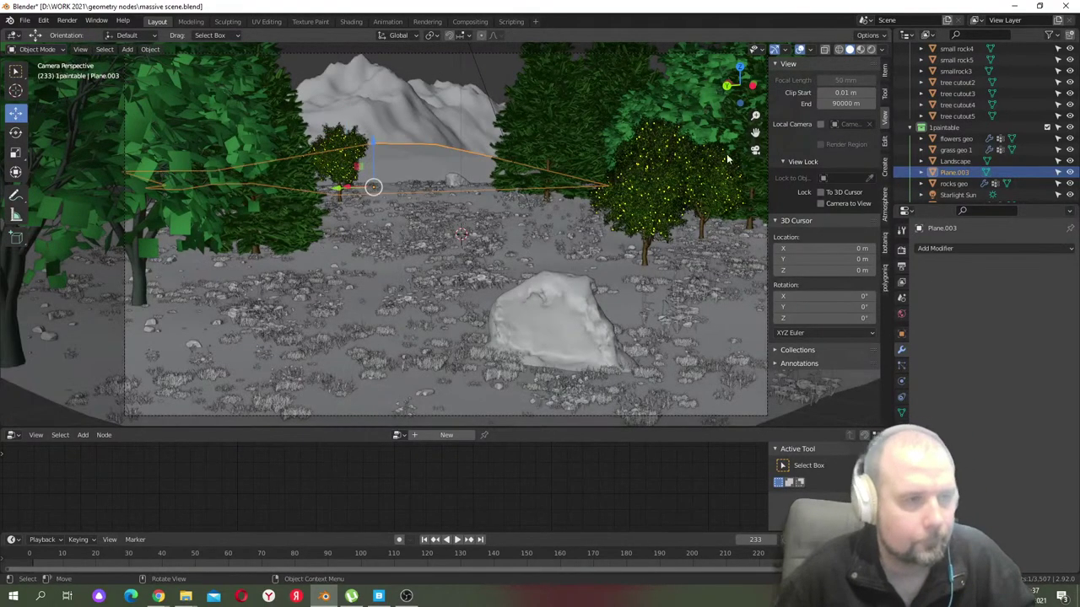
pyautogui.click(938, 248)
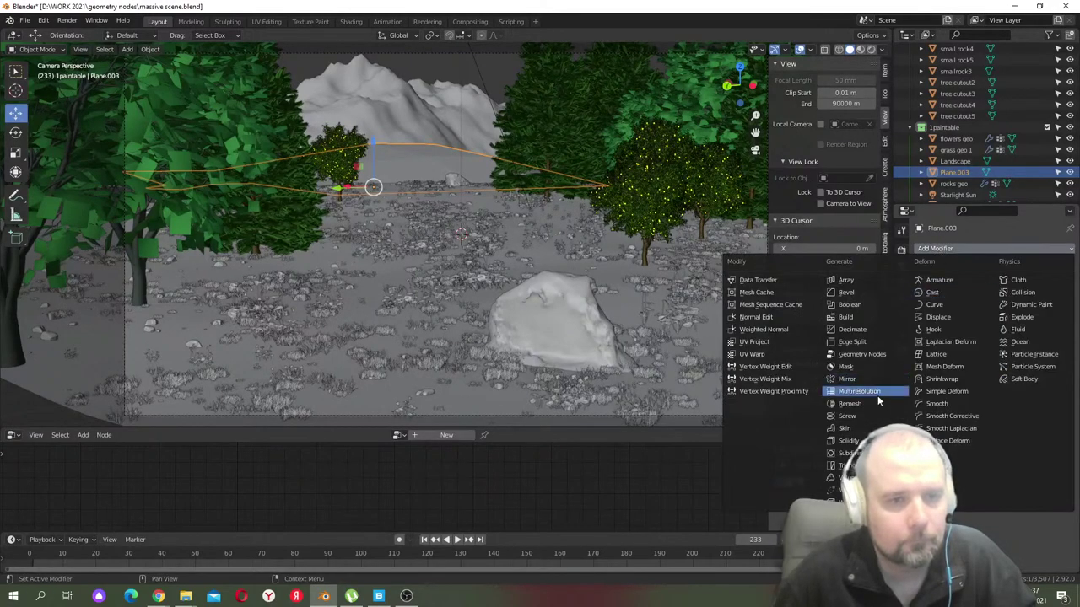
pyautogui.click(852, 453)
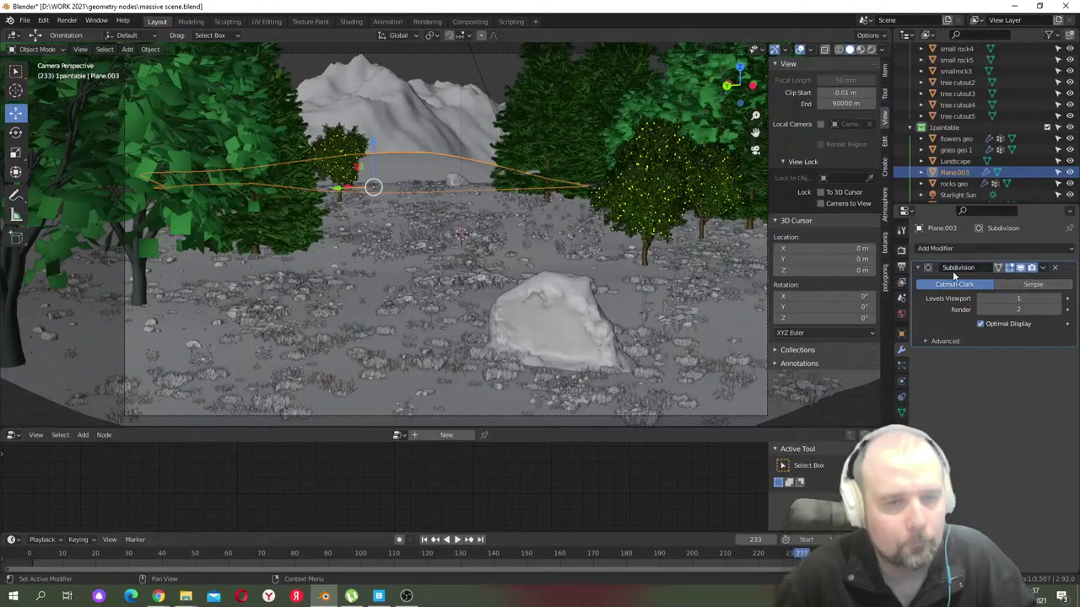
pyautogui.click(1043, 268)
pyautogui.click(1036, 280)
# - Shade the hill plane smooth and apply its object scale
pyautogui.rightClick(410, 172)
pyautogui.click(411, 171)
pyautogui.click(494, 86)
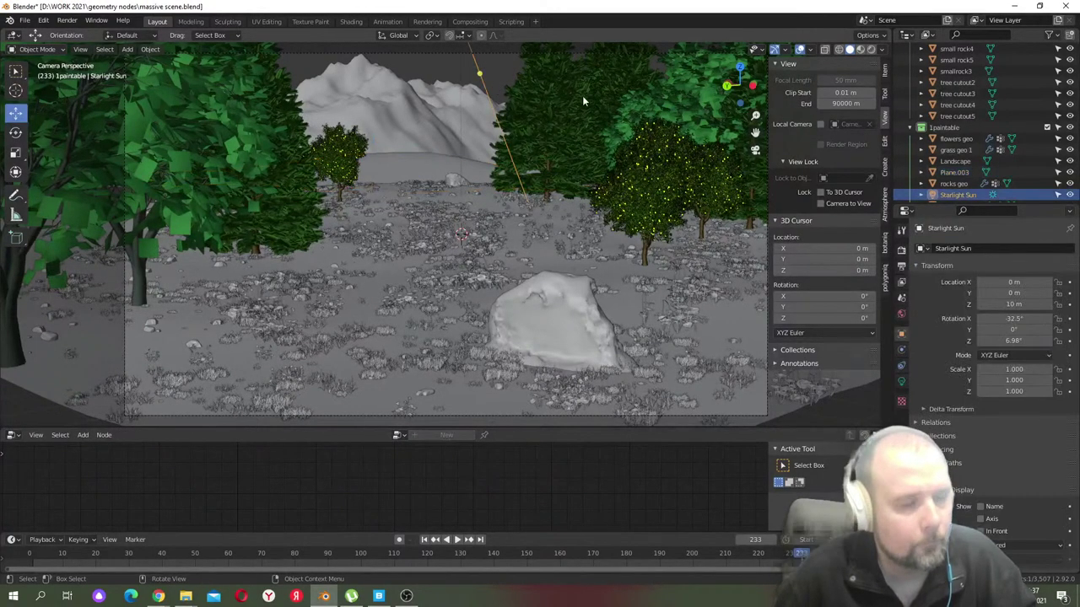
pyautogui.click(421, 164)
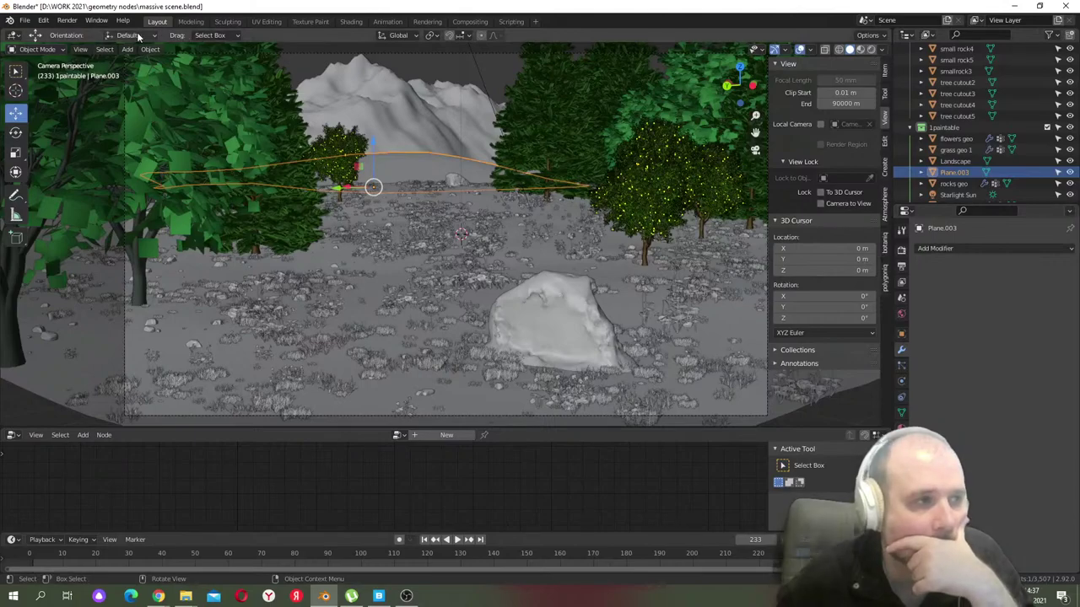
pyautogui.click(150, 49)
pyautogui.moveTo(183, 105)
pyautogui.click(289, 130)
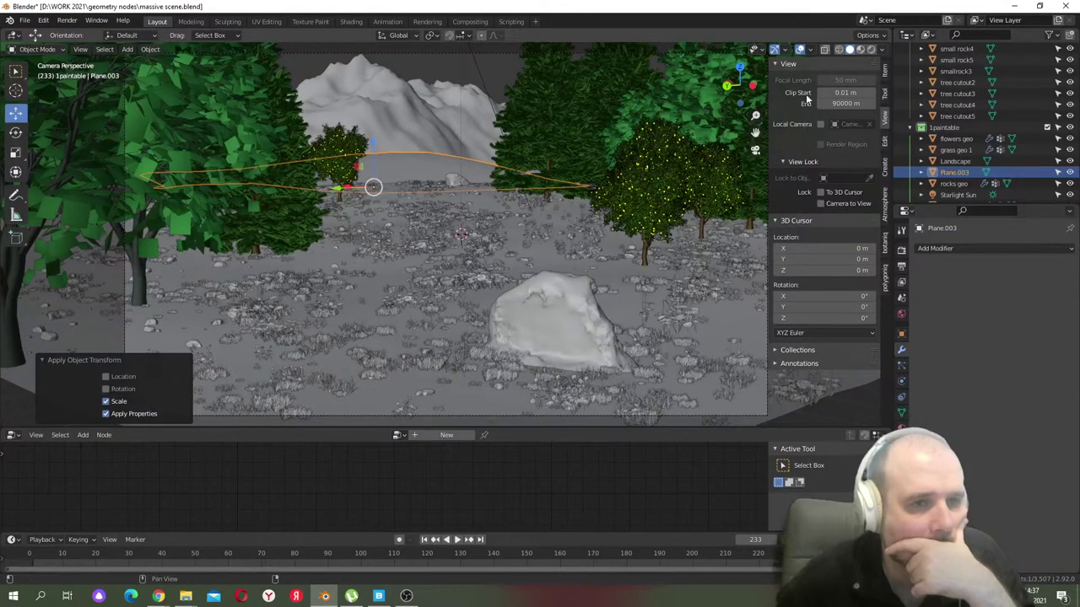
# - Switch the viewport to rendered shading and lower the world's Physical Atmosphere density to 9.96
pyautogui.click(870, 48)
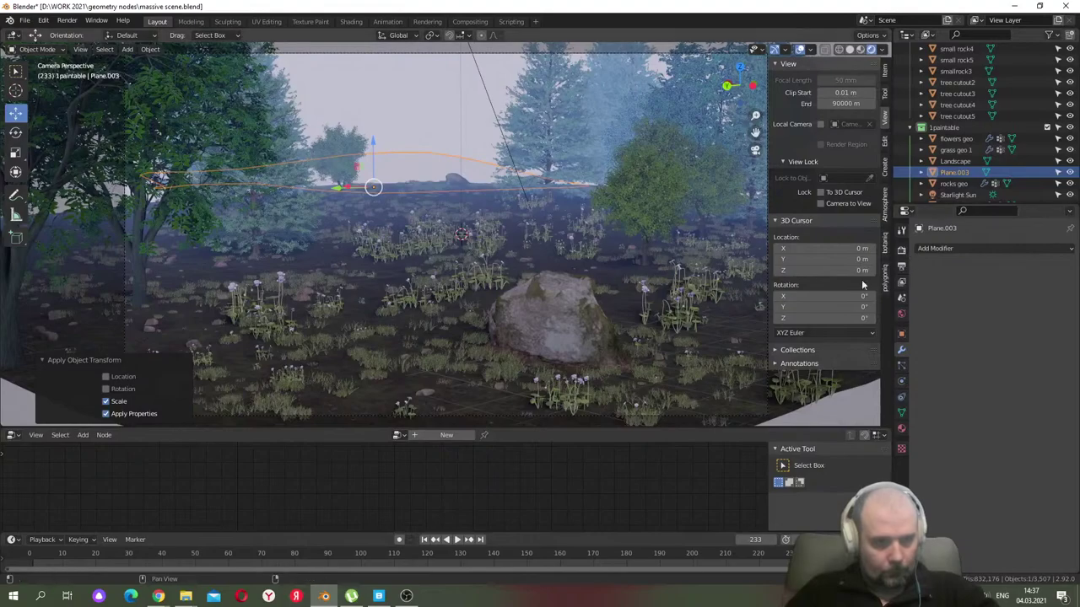
pyautogui.click(899, 314)
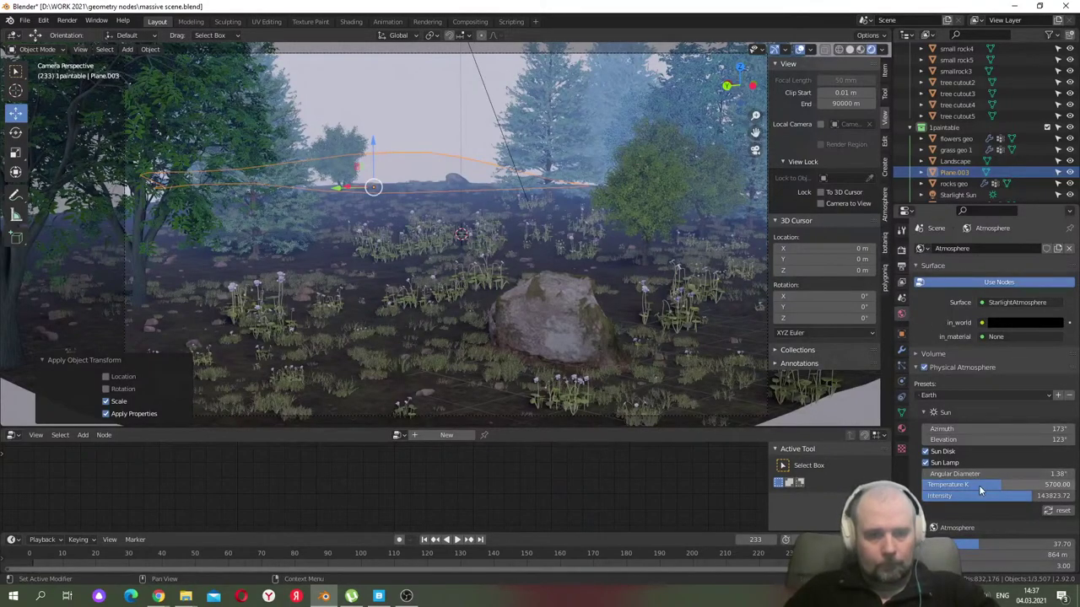
pyautogui.moveTo(979, 545); pyautogui.dragTo(939, 544)
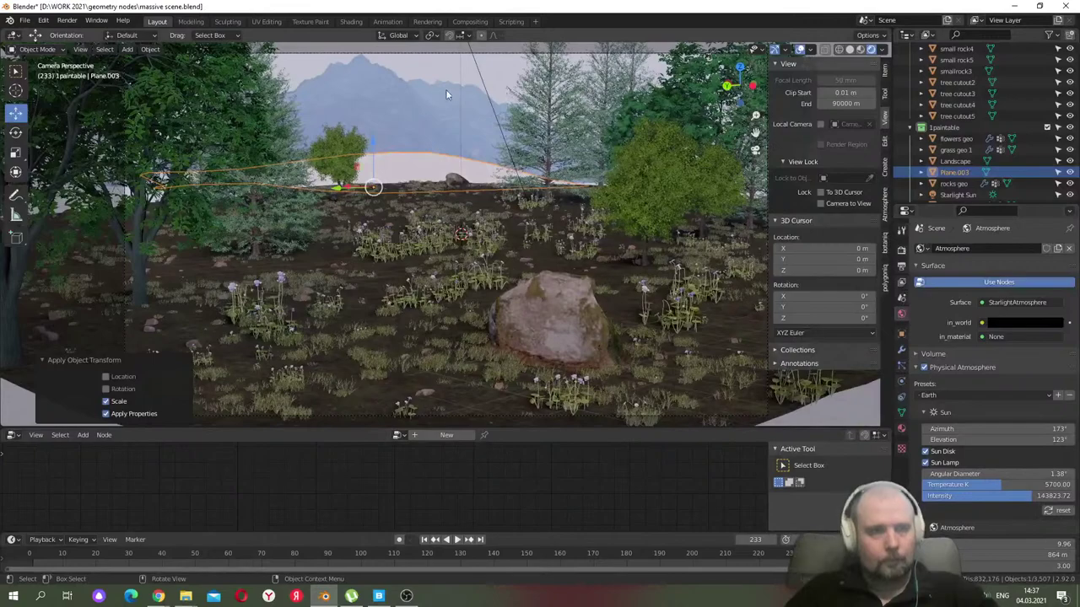
# - Try the 1forest floor 2 material on the hill plane, and assign the 1forest floo material instead
pyautogui.click(491, 75)
pyautogui.click(416, 177)
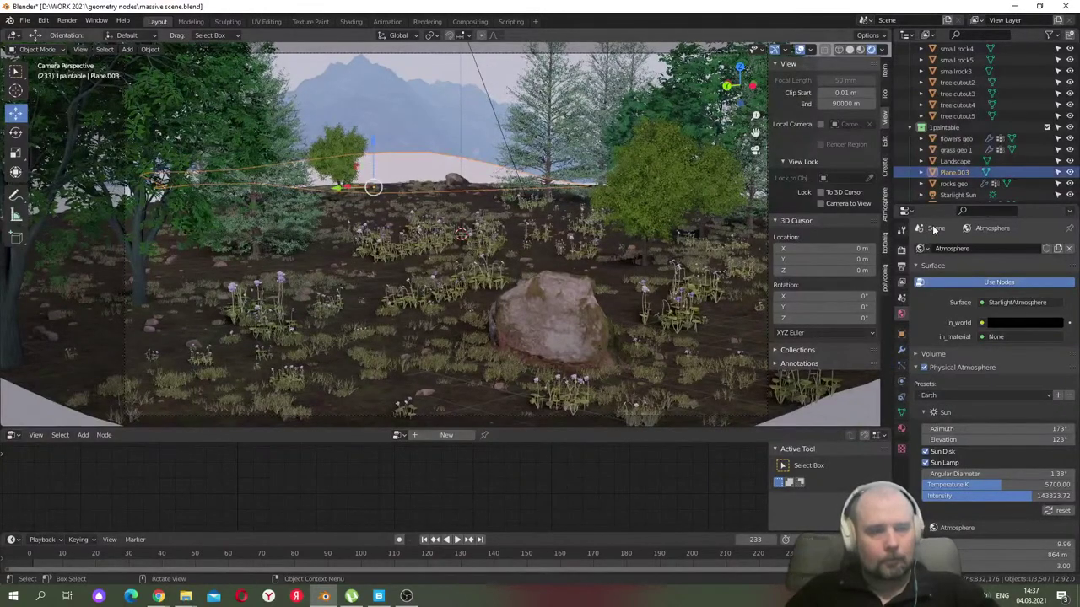
pyautogui.click(901, 428)
pyautogui.click(921, 297)
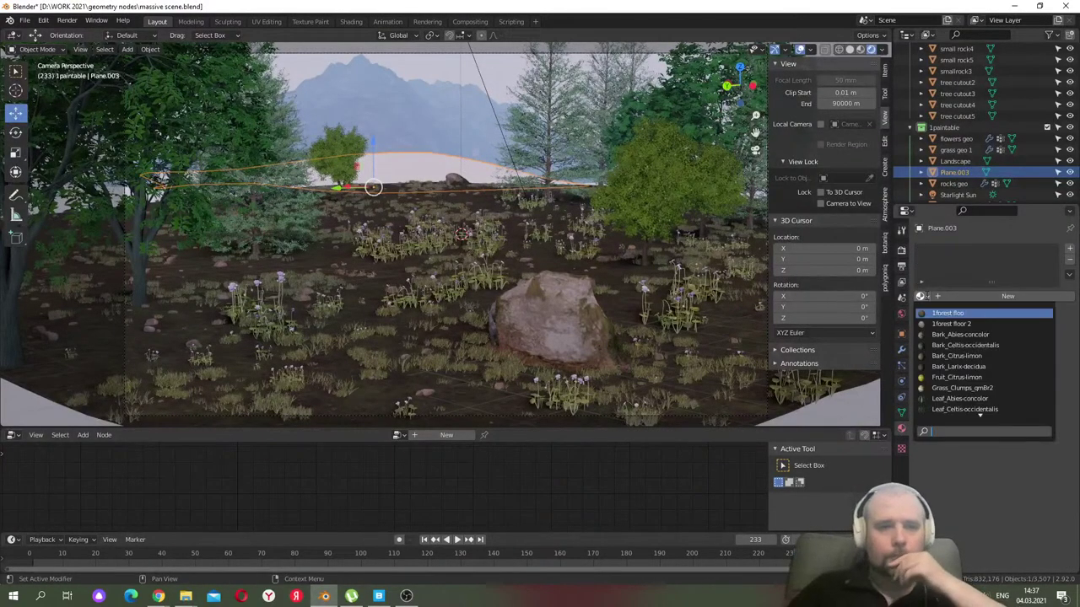
pyautogui.scroll(-13, 979, 411)
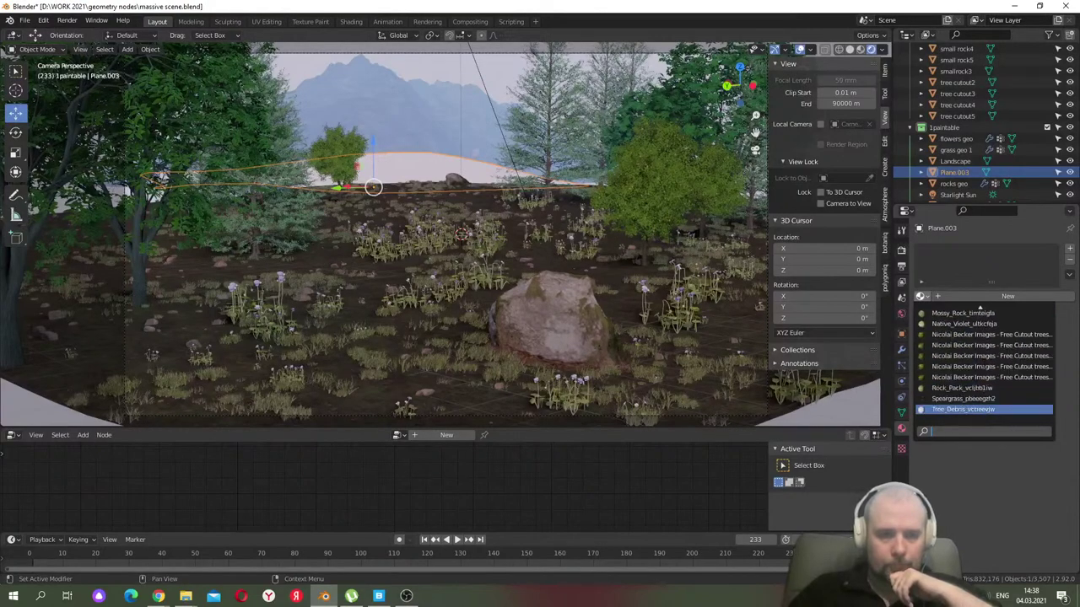
pyautogui.scroll(14, 983, 361)
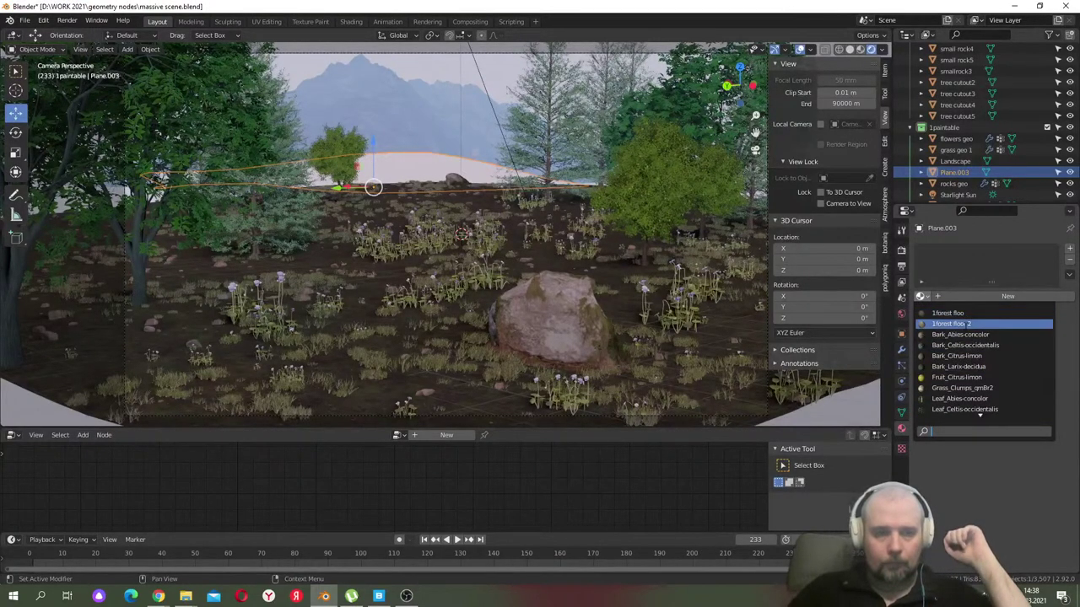
pyautogui.click(966, 326)
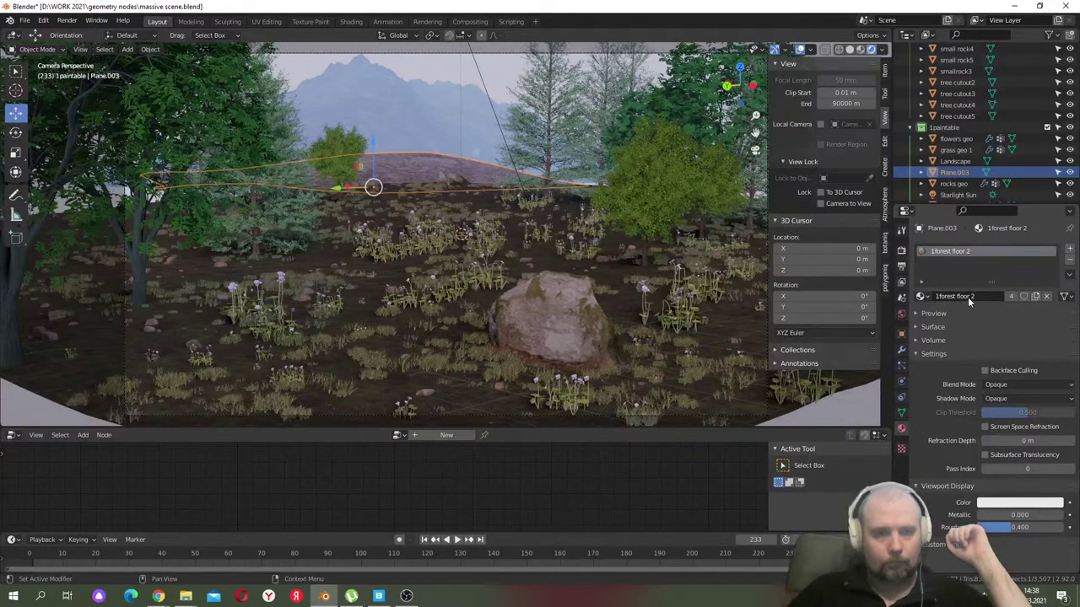
pyautogui.click(923, 296)
pyautogui.click(948, 313)
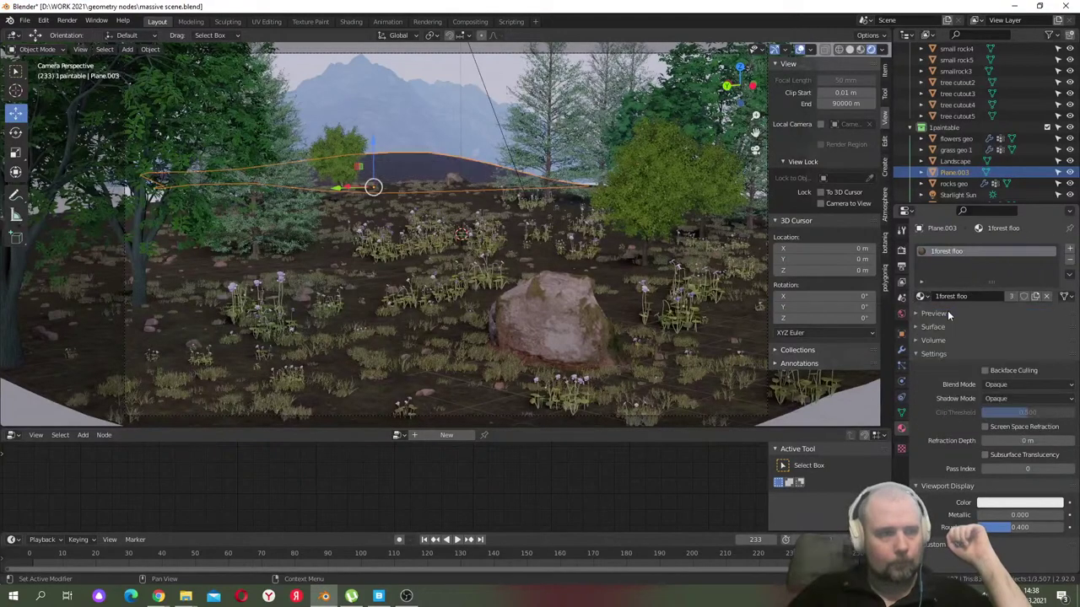
pyautogui.click(453, 72)
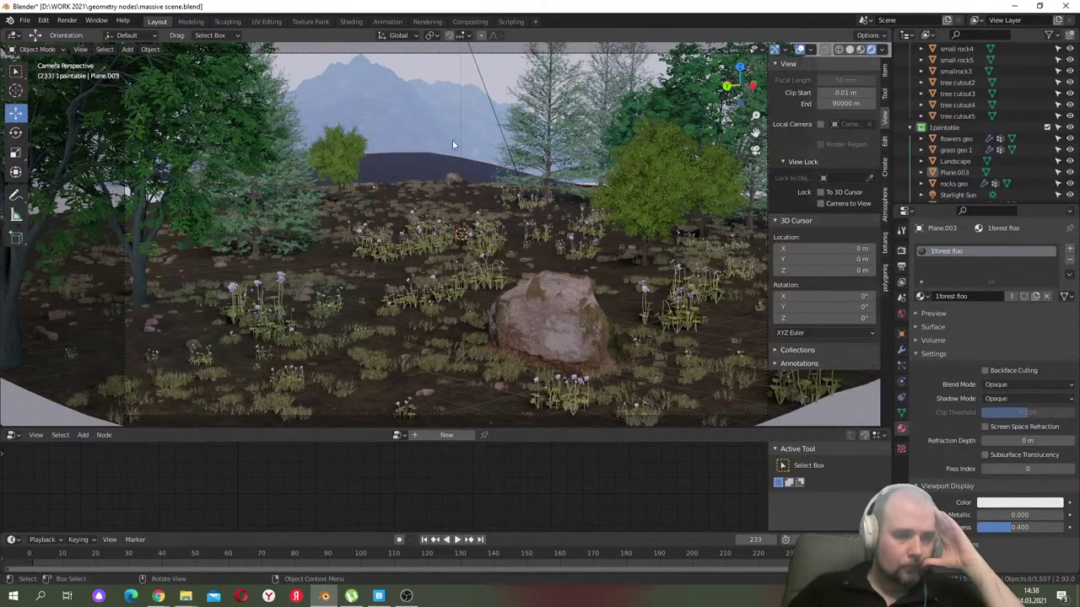
# - Add a Subdivision Surface modifier to the hill plane behind the landscape, keeping one viewport level
pyautogui.click(435, 168)
pyautogui.click(901, 332)
pyautogui.click(935, 248)
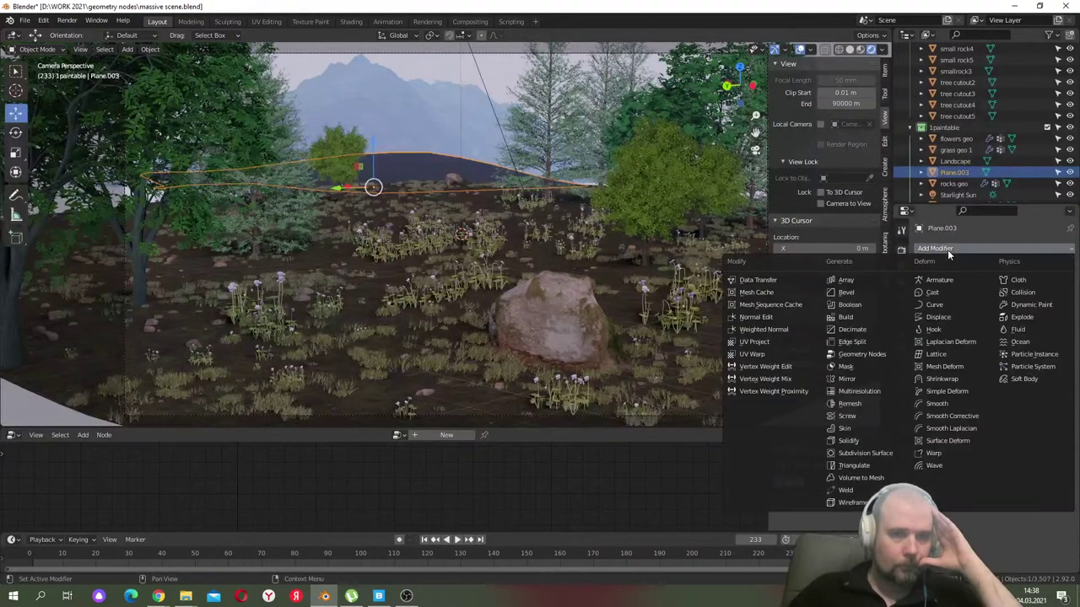
pyautogui.click(868, 453)
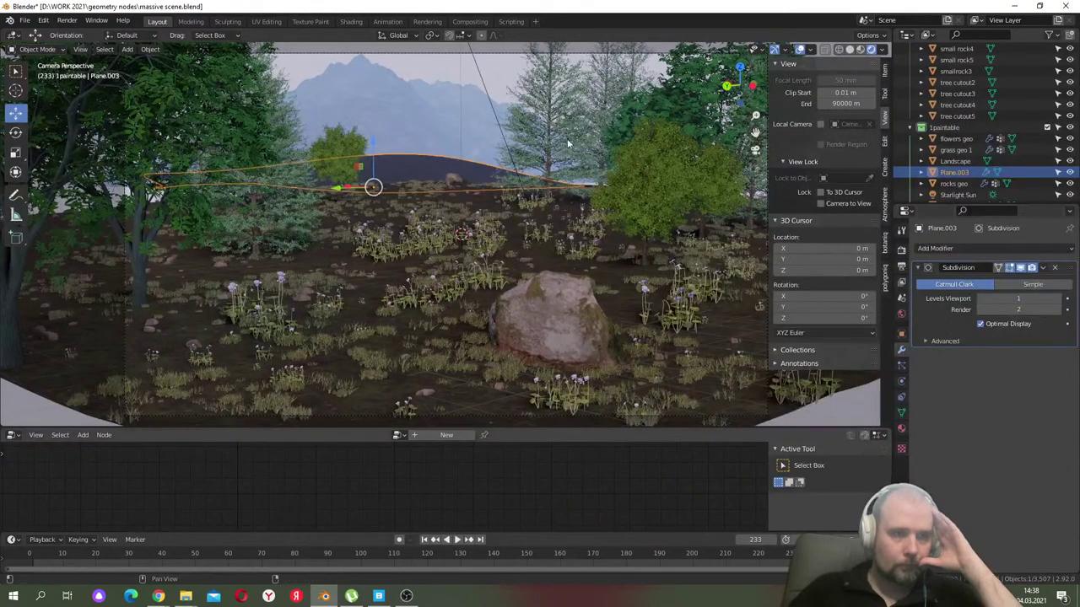
pyautogui.click(446, 70)
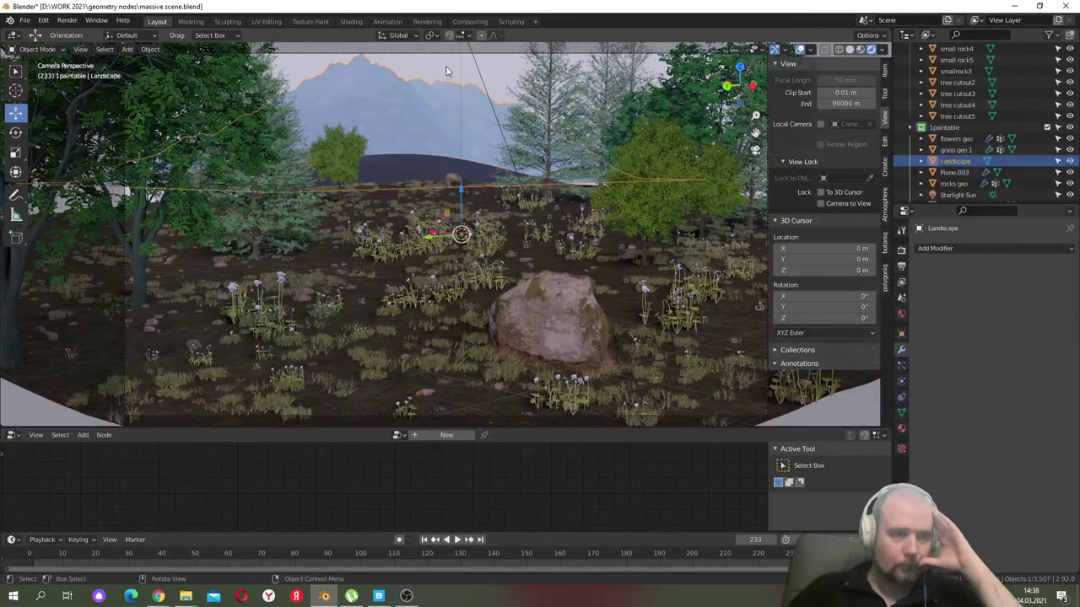
pyautogui.click(285, 70)
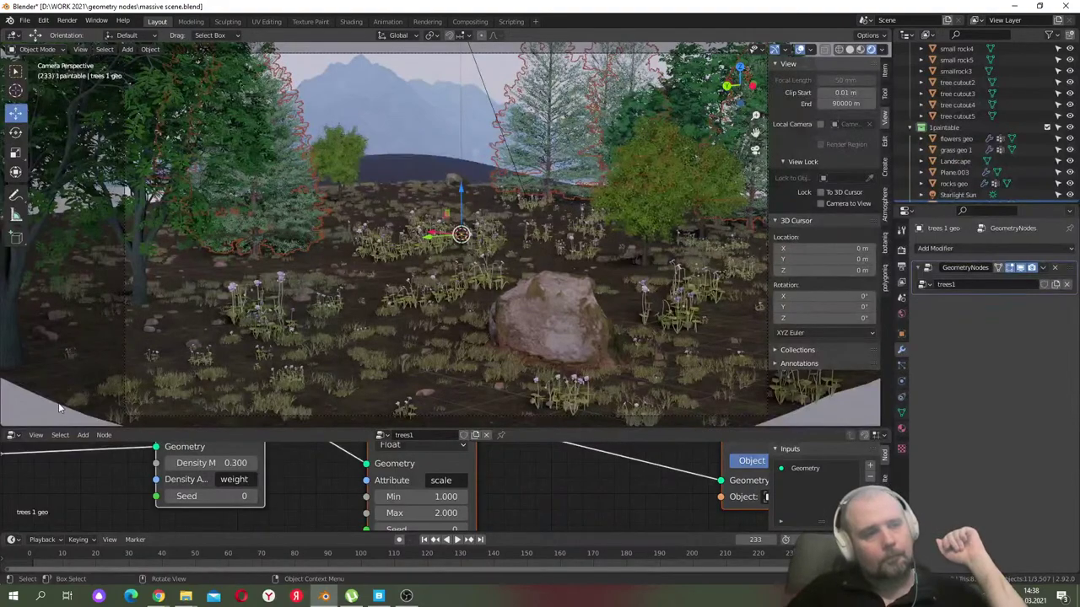
# - Apply the object scale of the hill plane behind the landscape
pyautogui.click(402, 168)
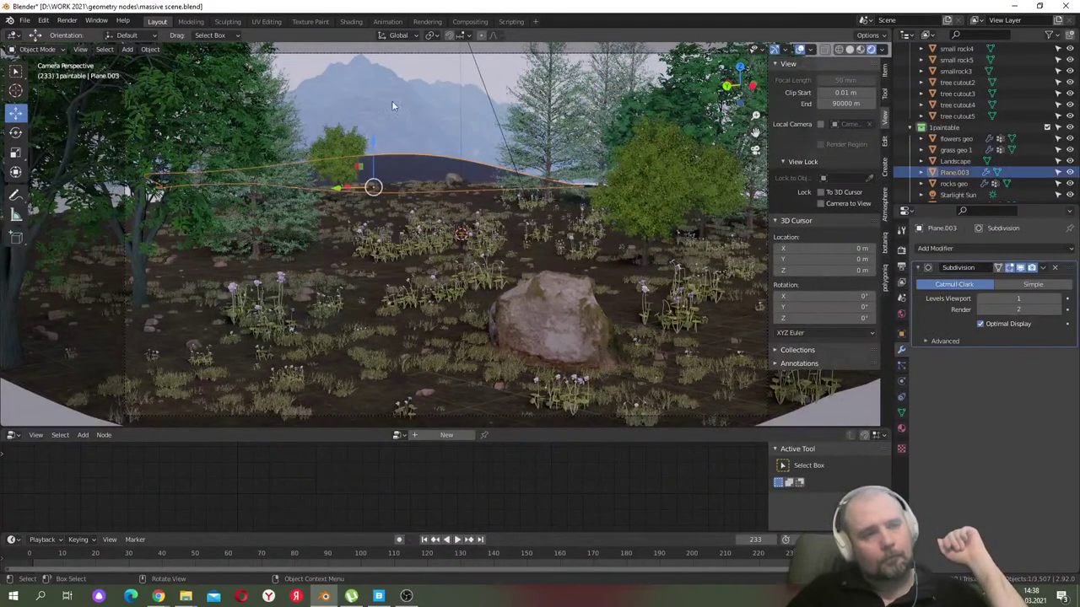
pyautogui.click(152, 49)
pyautogui.moveTo(184, 103)
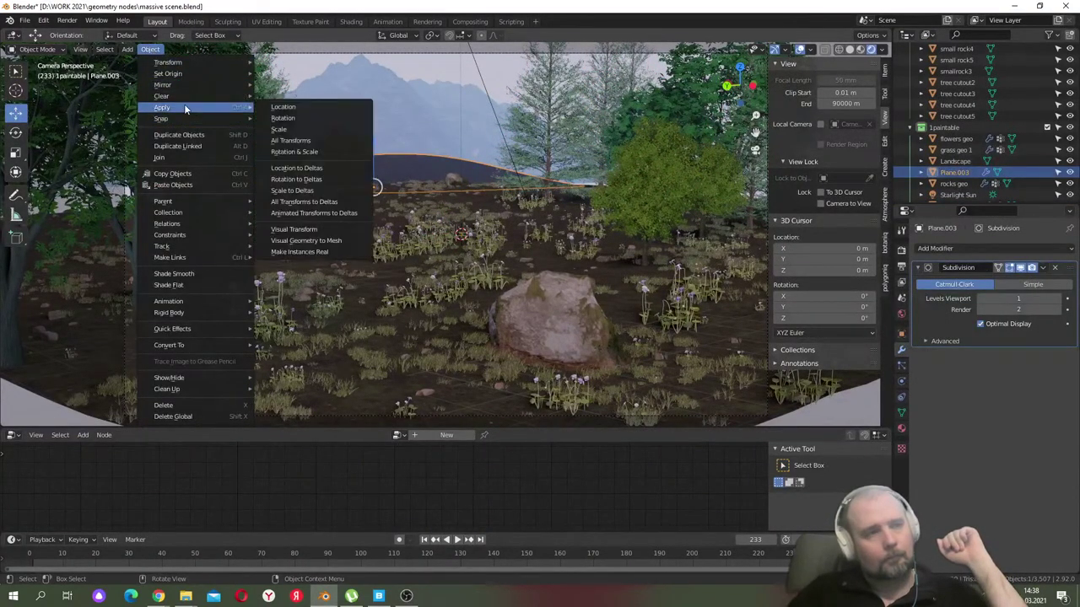
pyautogui.click(293, 129)
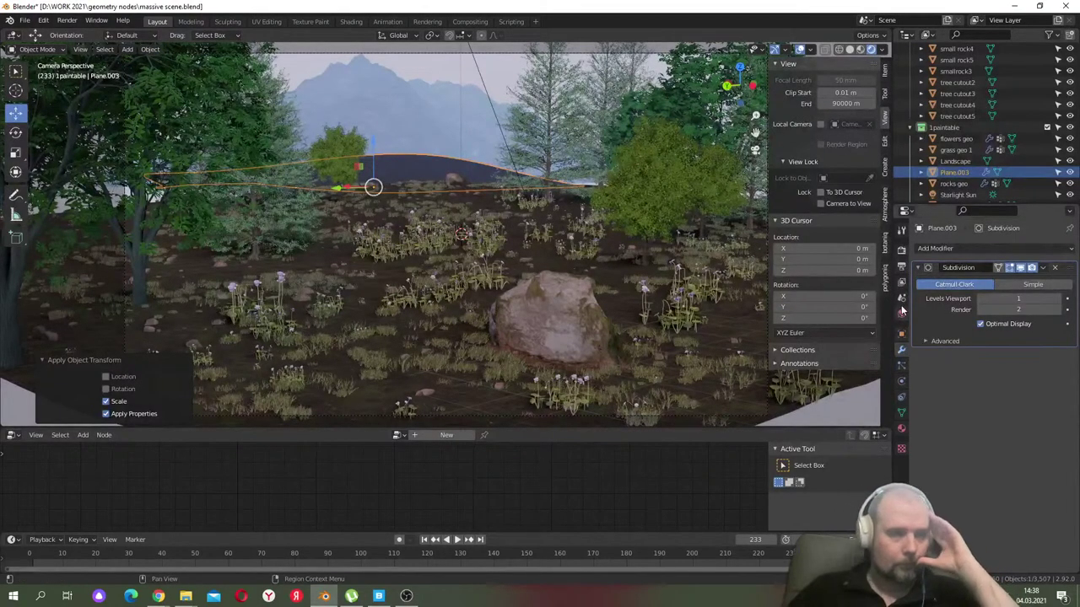
# - Rotate the hill plane about -1.44° around the view axis and scale it up uniformly by about 1.83
pyautogui.moveTo(374, 161); pyautogui.dragTo(392, 148)
pyautogui.click(15, 132)
pyautogui.click(17, 152)
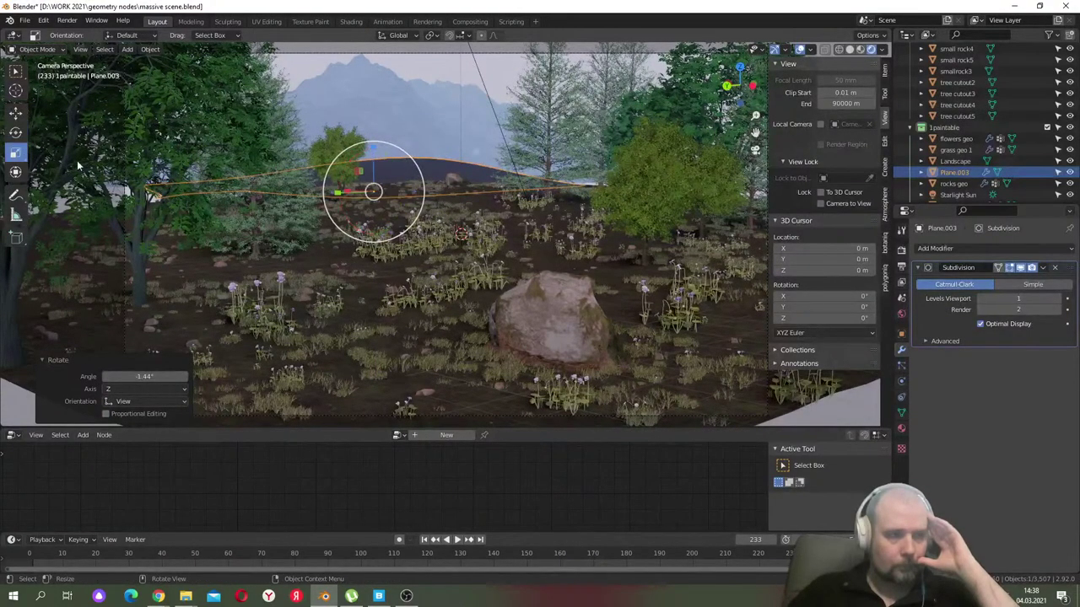
pyautogui.moveTo(330, 211); pyautogui.dragTo(293, 224)
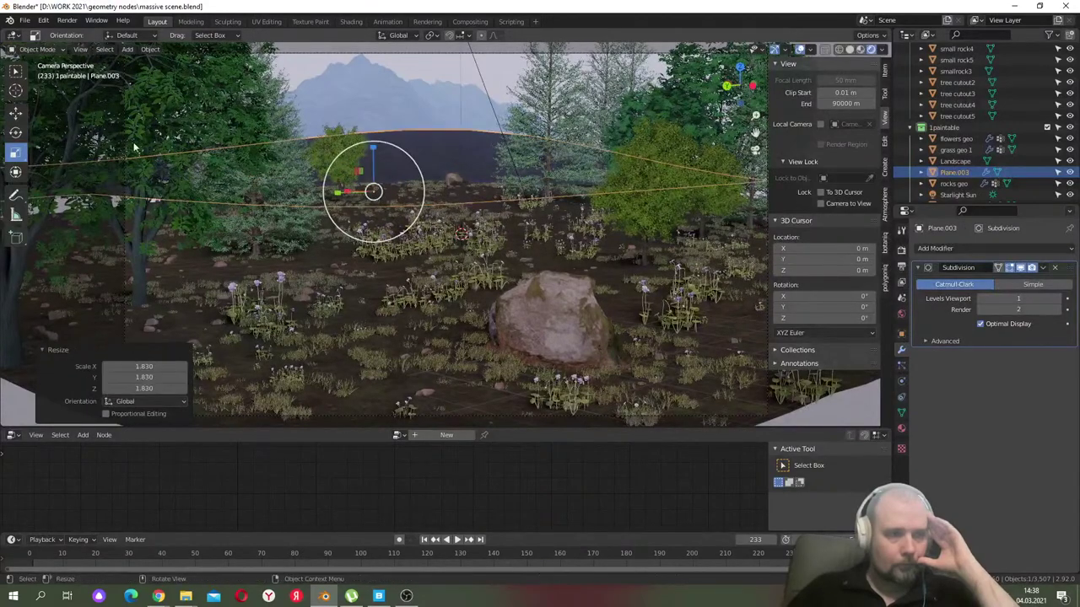
# - Lower the enlarged hill plane by about 2.12 m along Z, and apply its object scale
pyautogui.click(17, 113)
pyautogui.moveTo(374, 155); pyautogui.dragTo(373, 169)
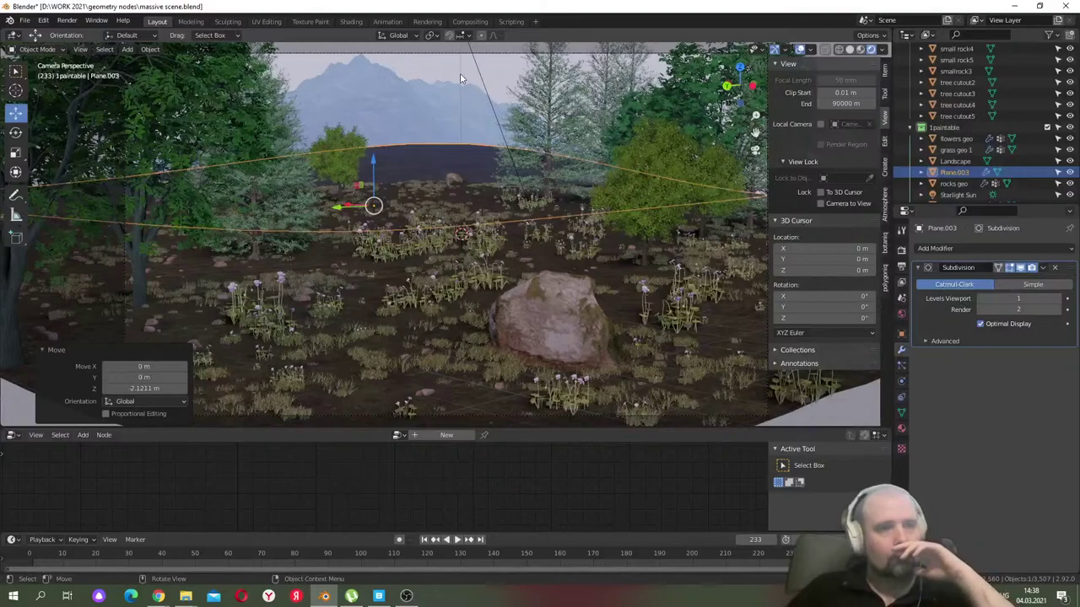
pyautogui.click(456, 78)
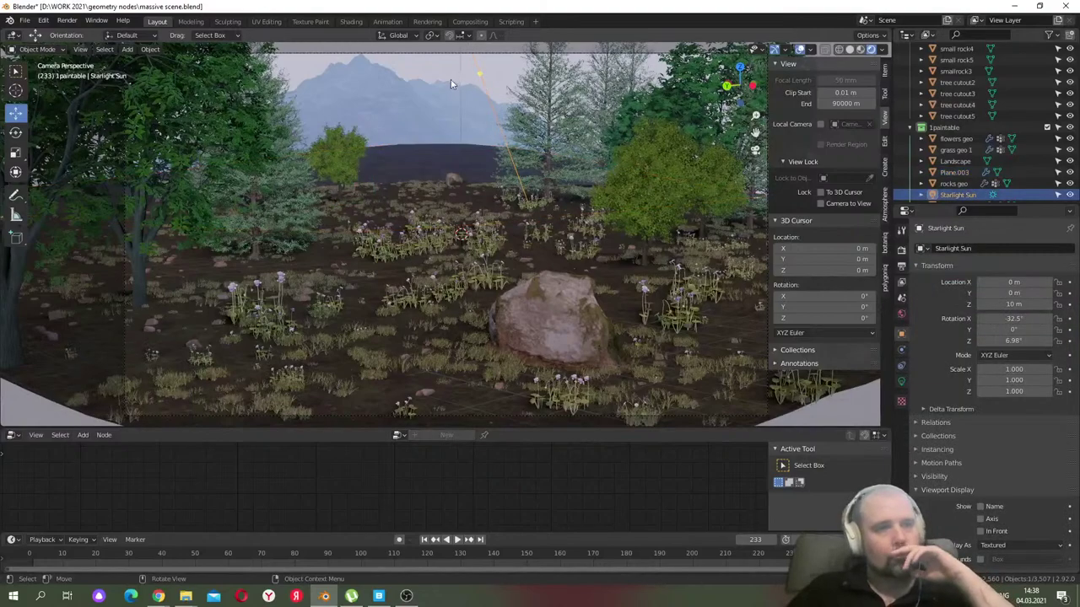
pyautogui.click(425, 159)
pyautogui.click(150, 49)
pyautogui.moveTo(186, 107)
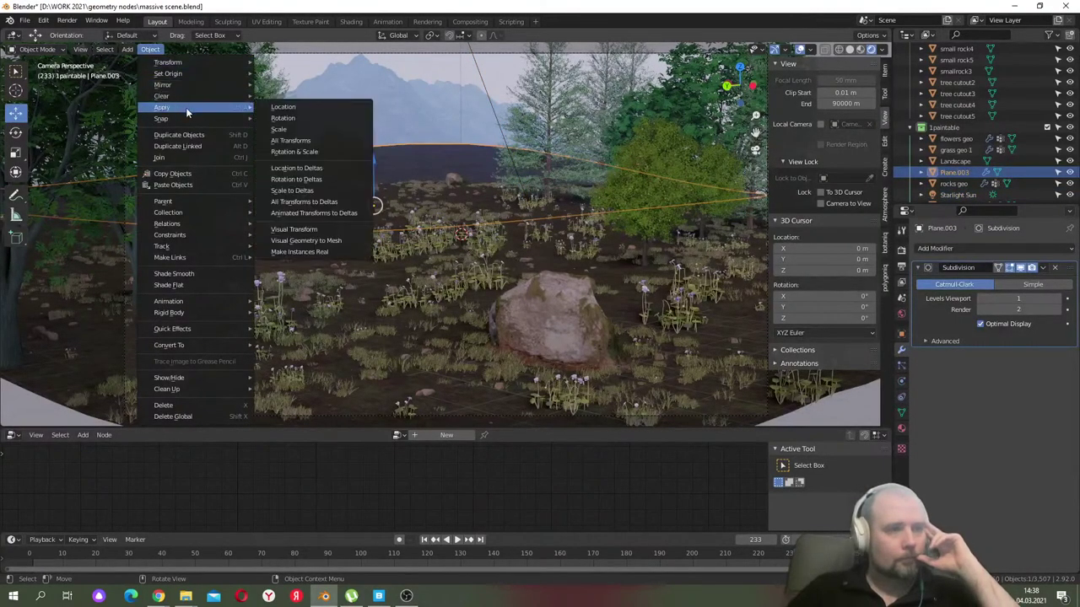
pyautogui.click(304, 129)
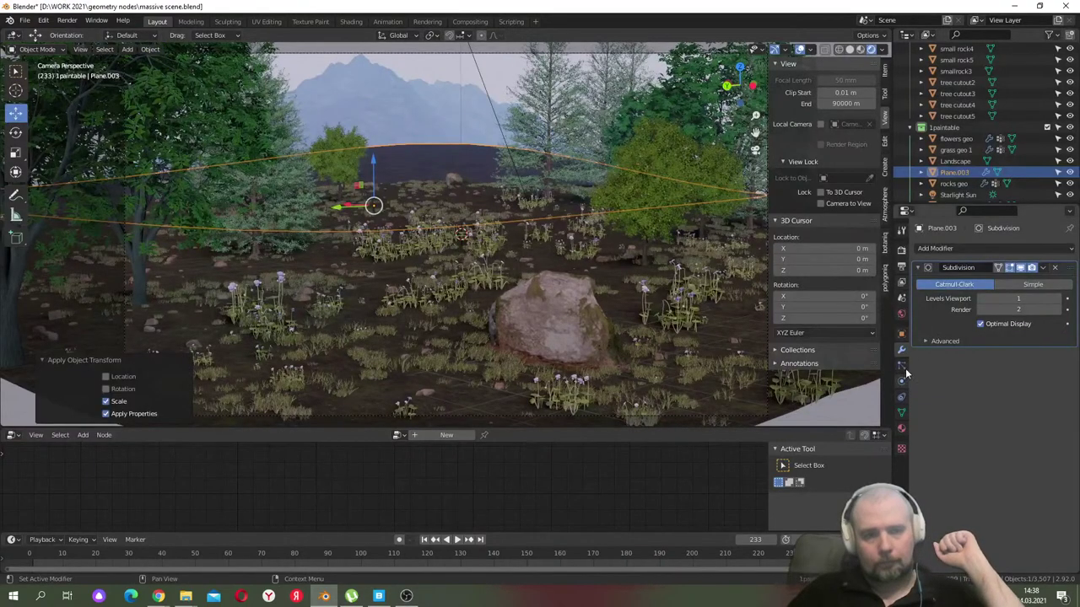
# - Add a Geometry Nodes modifier to the hill plane, assign it the trees1 node group, and deselect the plane
pyautogui.click(956, 249)
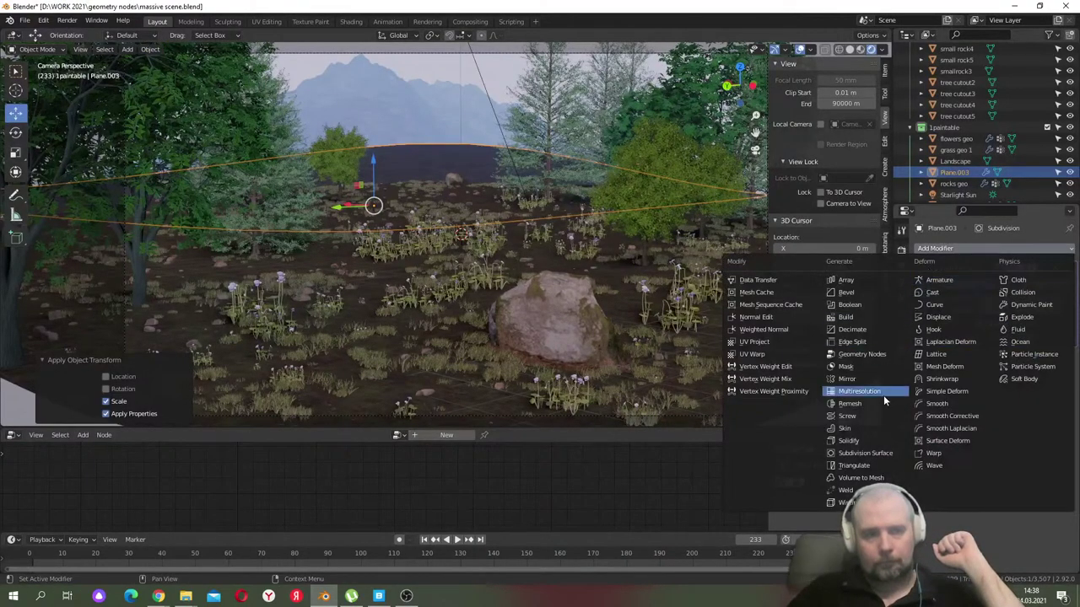
pyautogui.click(869, 354)
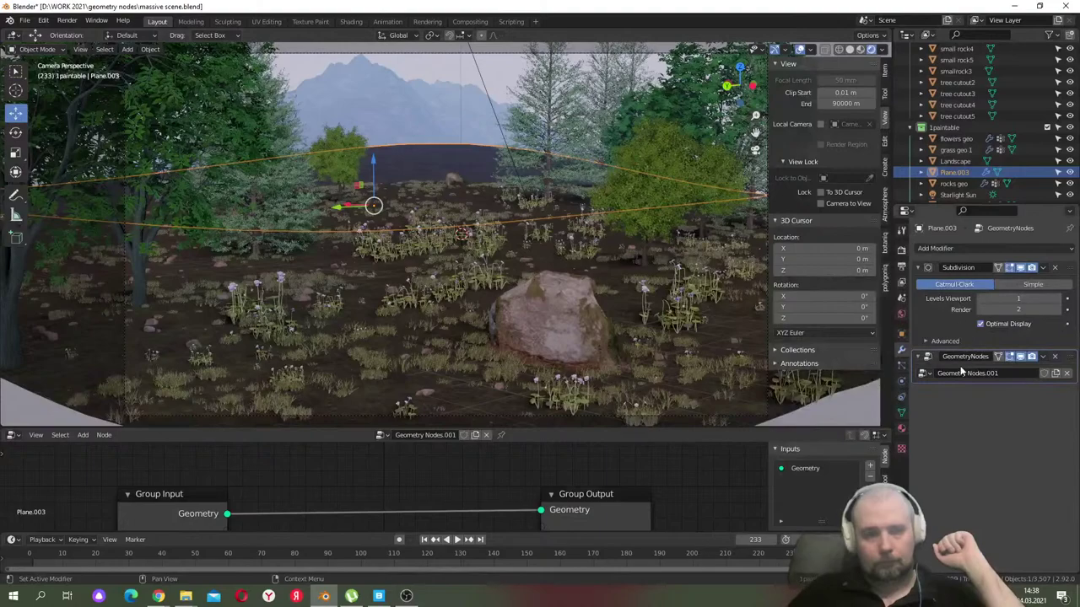
pyautogui.click(924, 373)
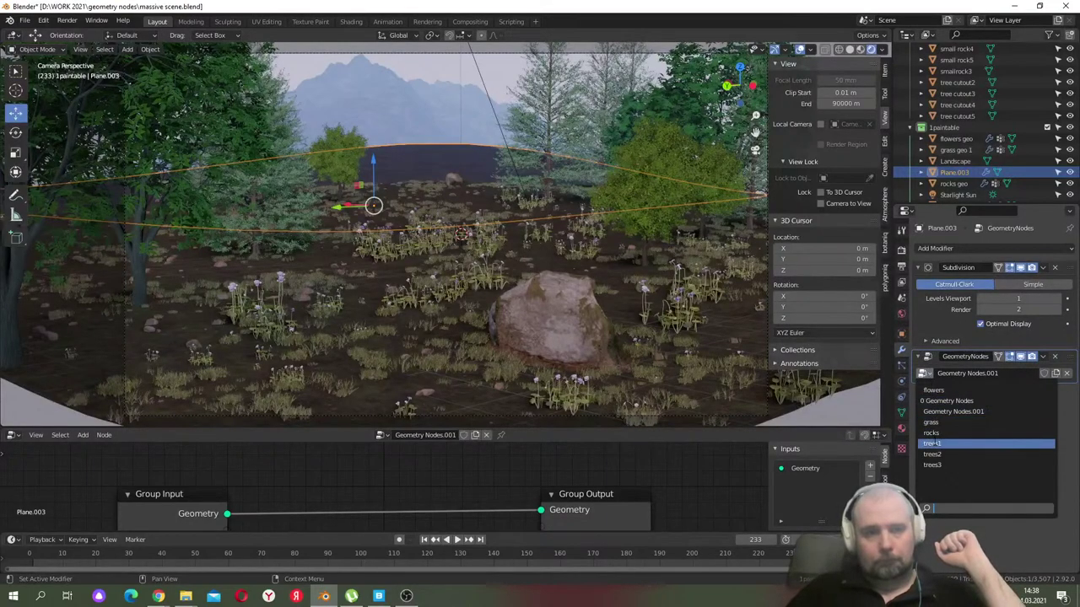
pyautogui.click(932, 443)
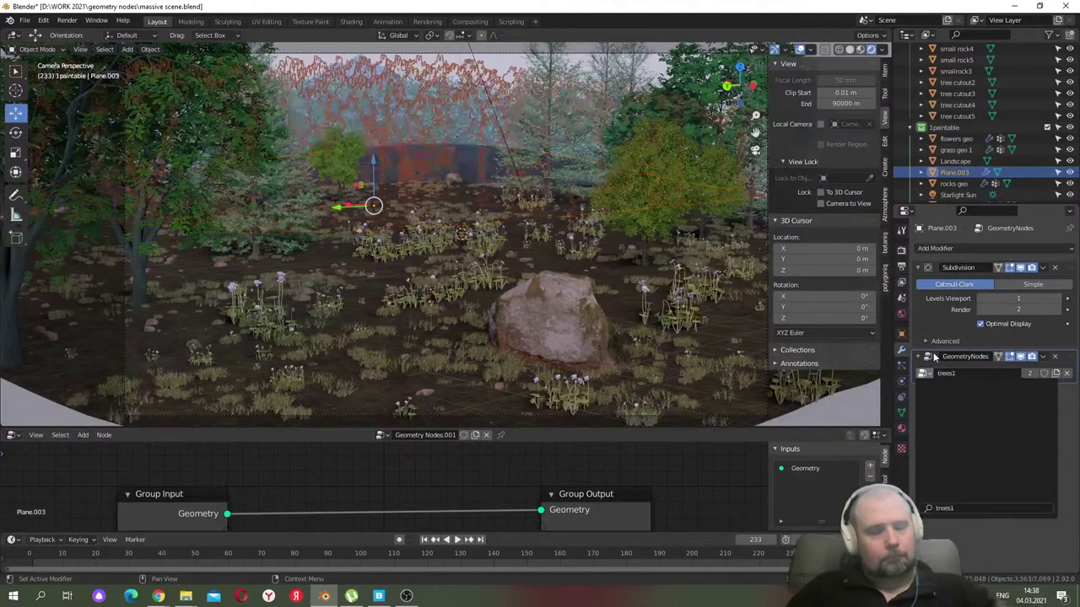
pyautogui.click(501, 63)
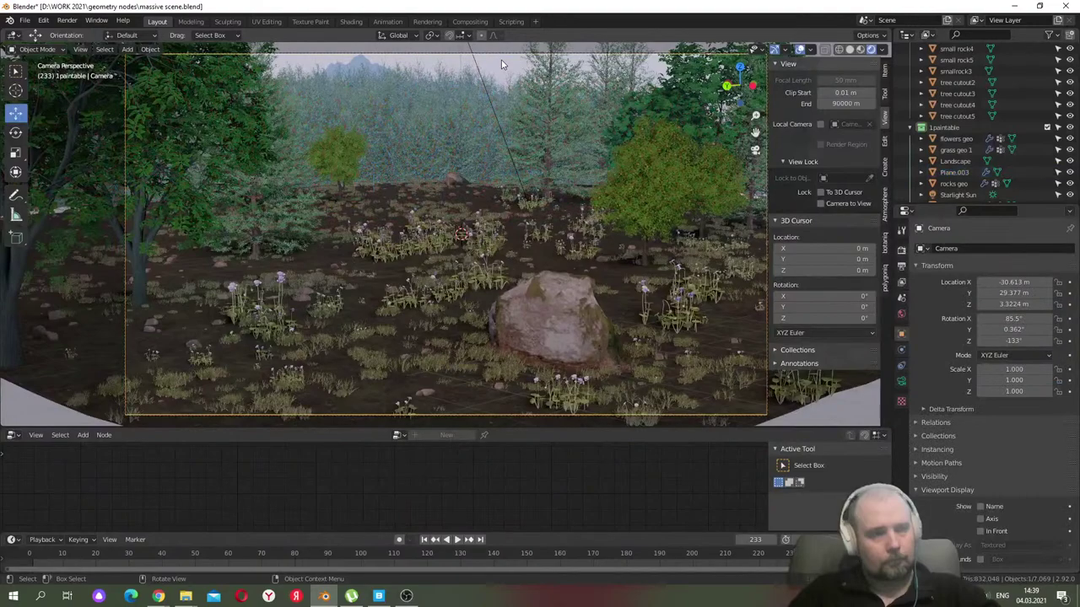
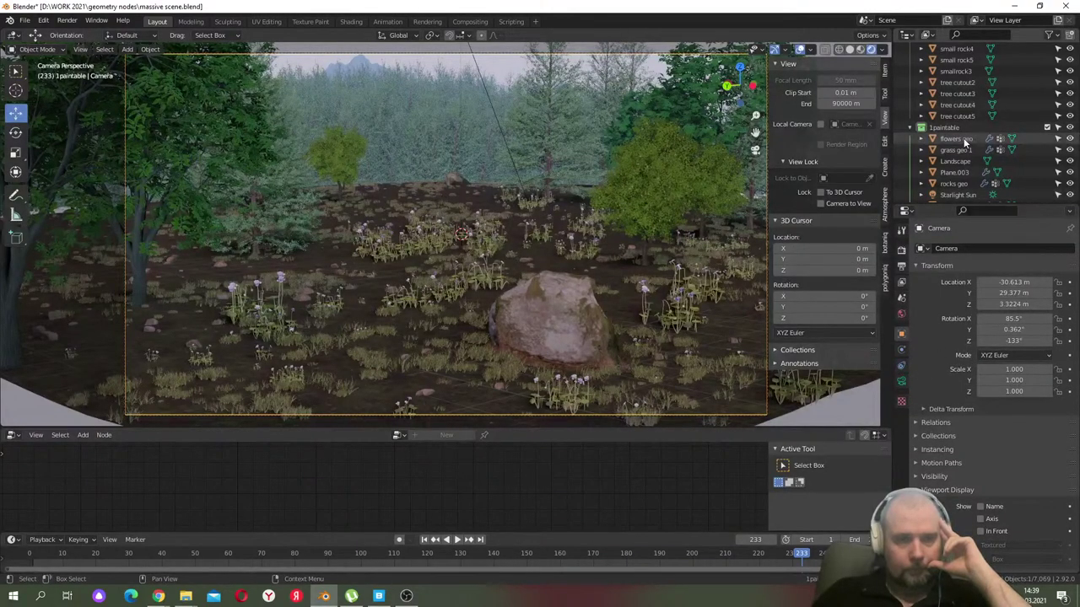
# - Select the tree-covered hill plane and turn off viewport display of its Geometry Nodes modifier
pyautogui.scroll(3, 965, 143)
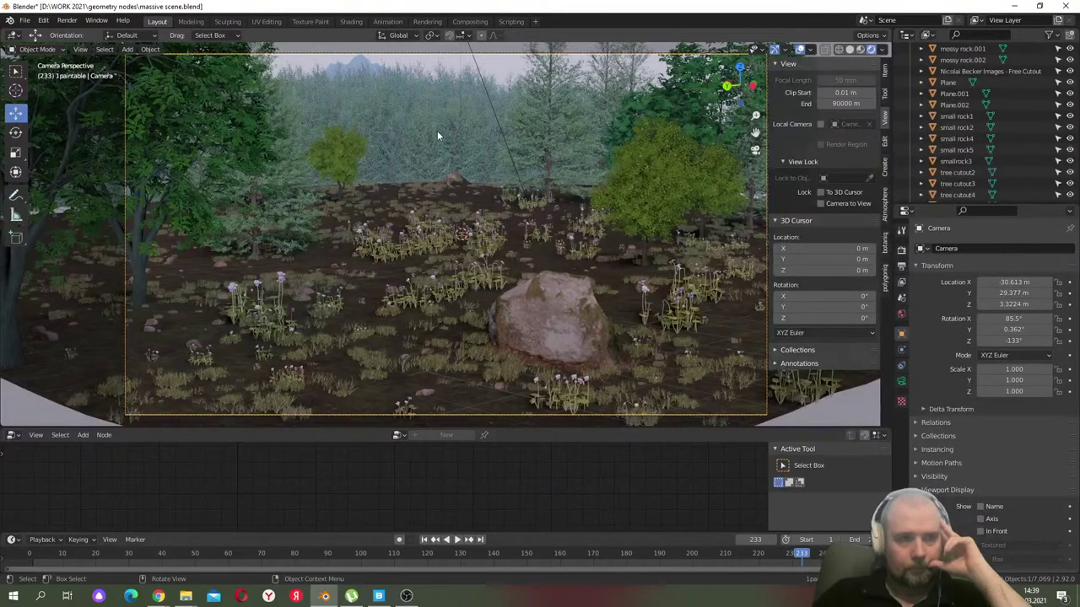
pyautogui.click(374, 205)
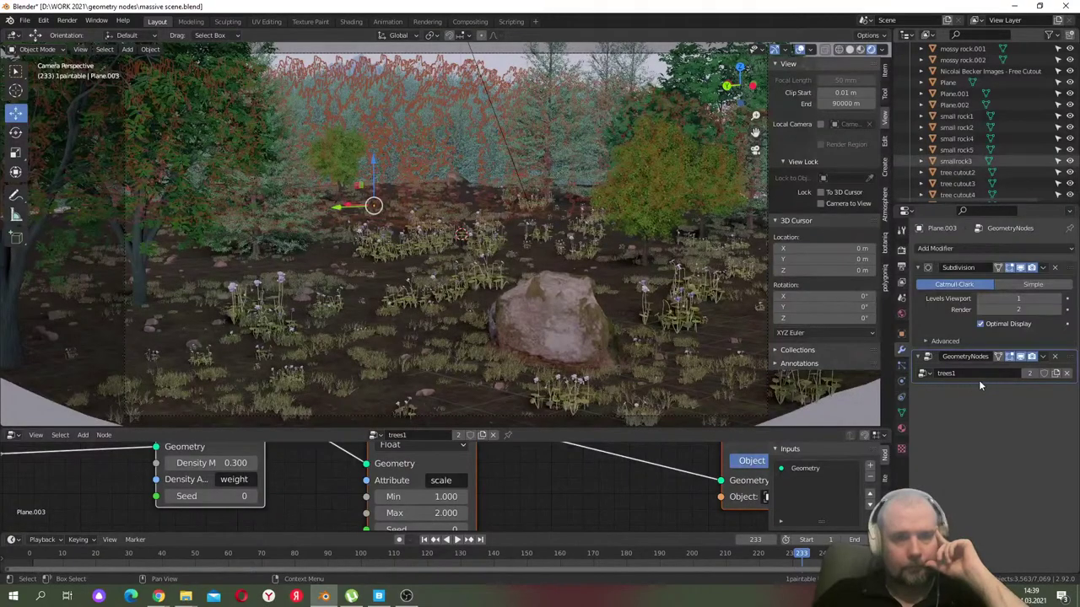
pyautogui.click(1021, 357)
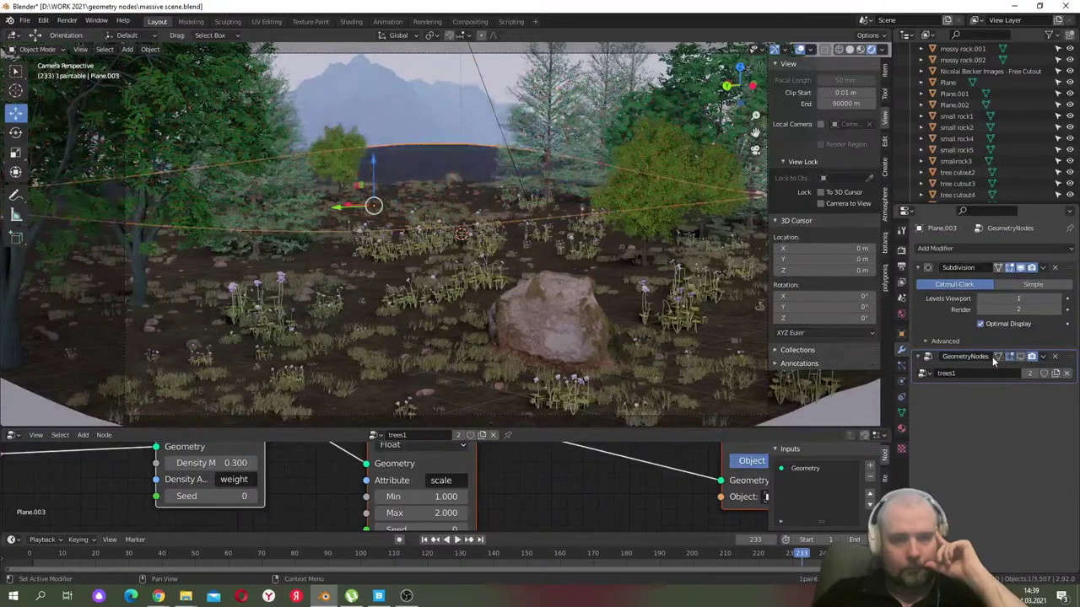
pyautogui.click(755, 149)
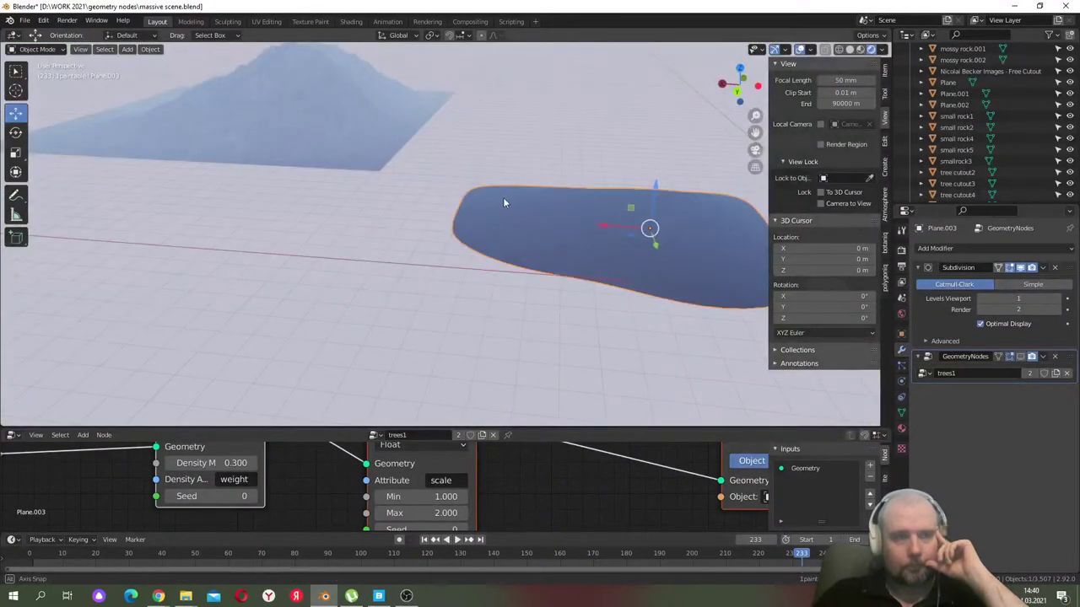
pyautogui.moveTo(506, 197); pyautogui.dragTo(435, 192, button='middle')
pyautogui.scroll(4, 522, 277)
pyautogui.moveTo(522, 277); pyautogui.dragTo(537, 271, button='middle')
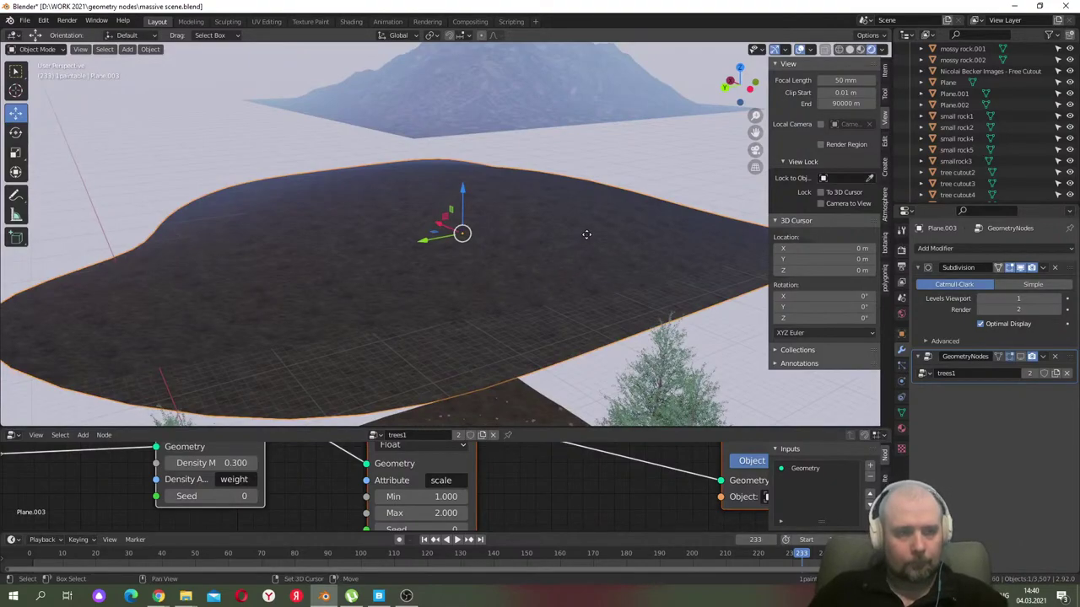
pyautogui.hotkey('shift', 'd')
pyautogui.click(547, 227)
pyautogui.moveTo(547, 229); pyautogui.dragTo(618, 185, button='middle')
pyautogui.keyDown('ctrl'); pyautogui.moveTo(618, 185); pyautogui.dragTo(617, 194, button='middle'); pyautogui.keyUp('ctrl')
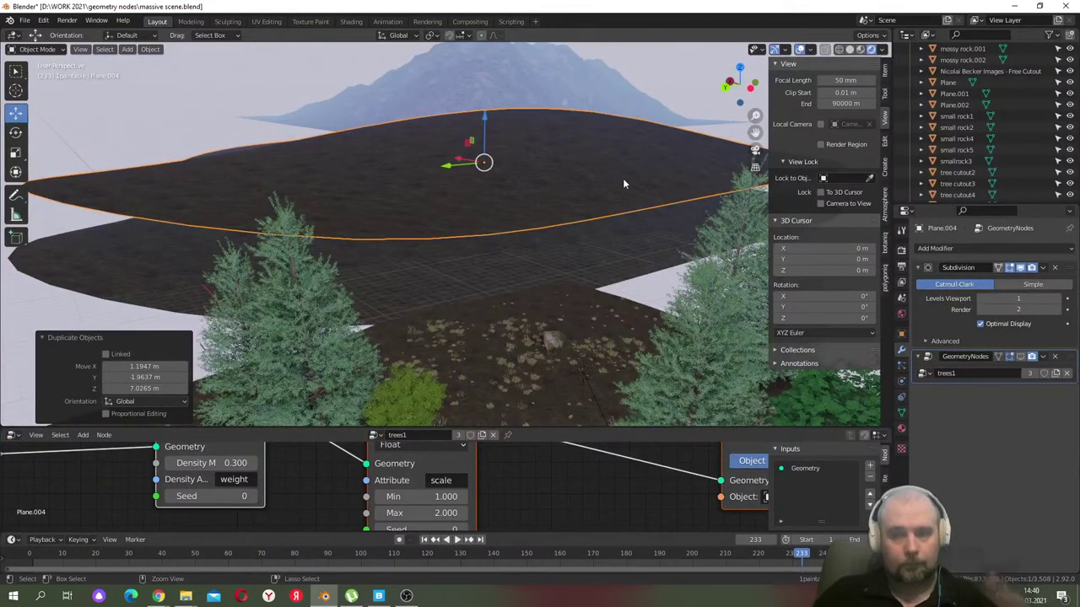
pyautogui.hotkey('ctrl', 'z')
pyautogui.moveTo(616, 206); pyautogui.dragTo(435, 177, button='middle')
pyautogui.moveTo(408, 180); pyautogui.dragTo(415, 140)
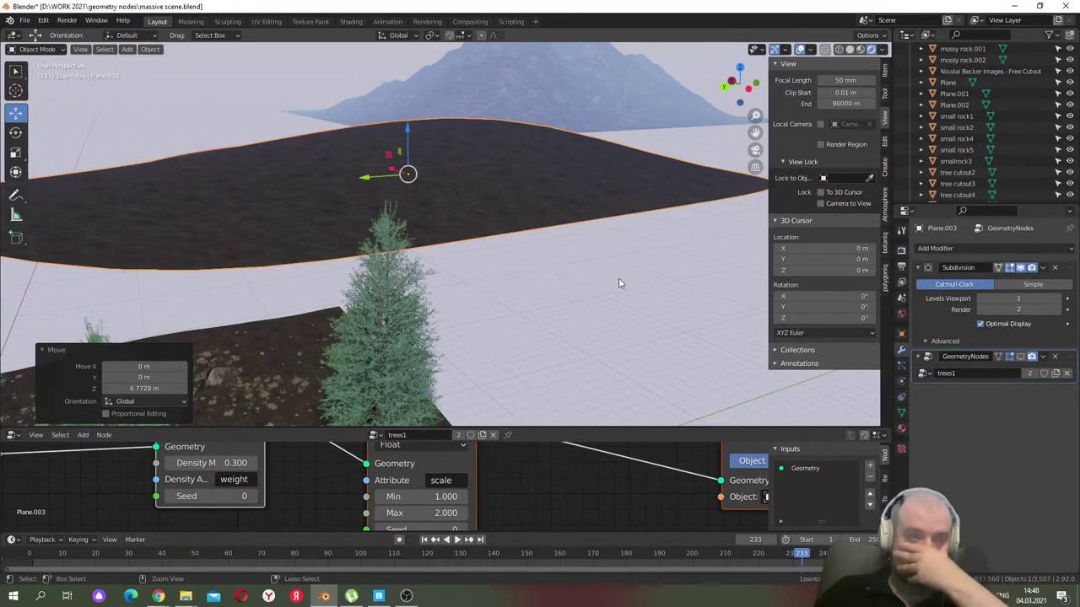
pyautogui.hotkey('ctrl', 'z')
pyautogui.scroll(-5, 618, 280)
pyautogui.moveTo(546, 267); pyautogui.dragTo(539, 252, button='middle')
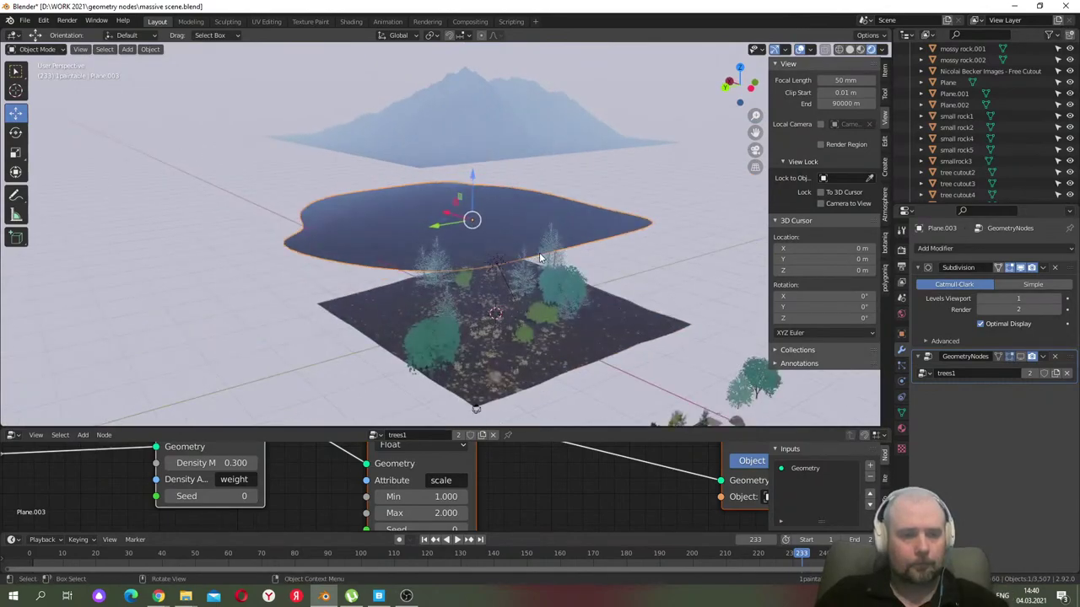
pyautogui.hotkey('shift', 'd')
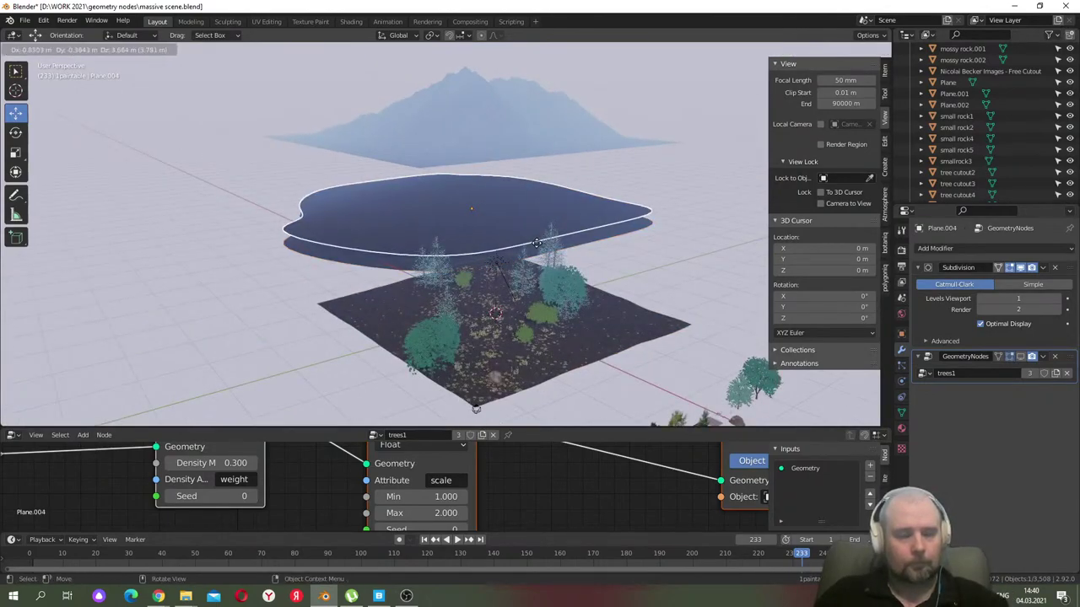
pyautogui.click(535, 248)
pyautogui.moveTo(615, 258); pyautogui.dragTo(615, 265, button='middle')
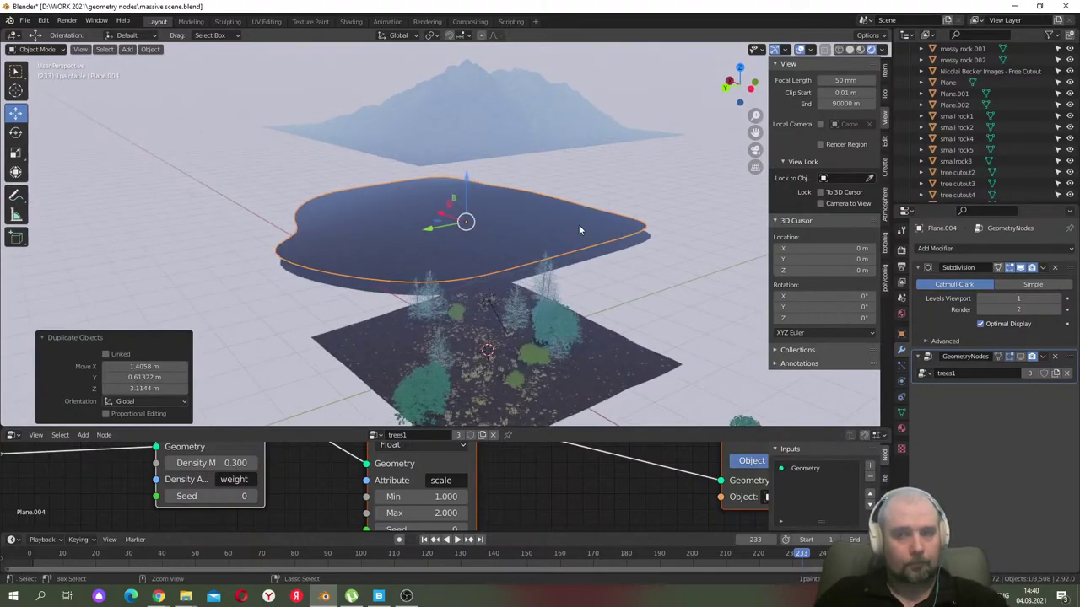
pyautogui.hotkey('ctrl', 'z')
pyautogui.scroll(4, 638, 230)
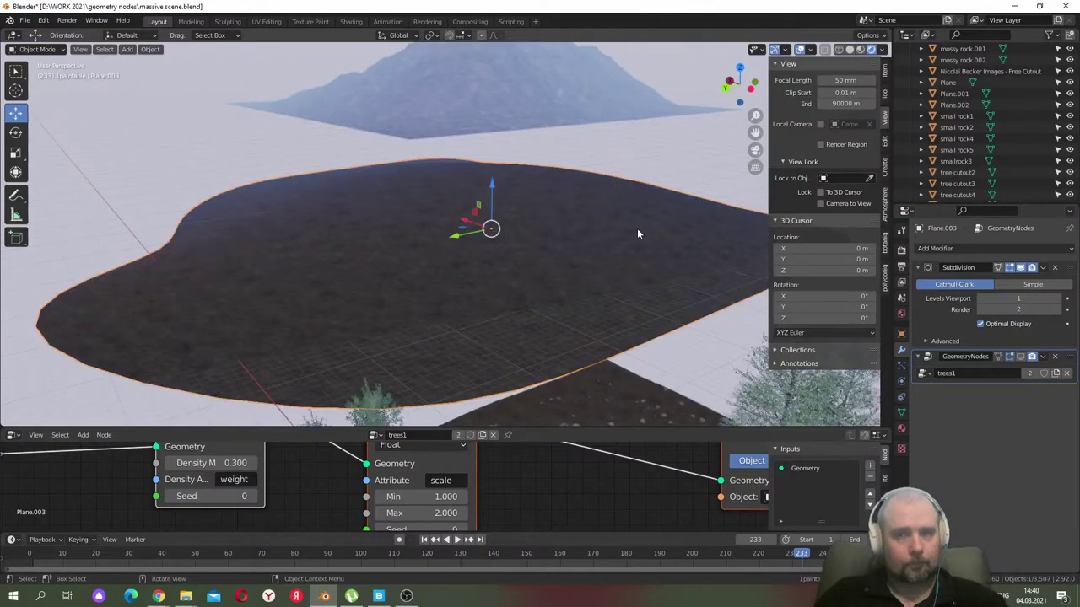
# - Set the hill plane's Subdivision render level to 1 and apply the Subdivision modifier
pyautogui.moveTo(652, 239); pyautogui.dragTo(645, 237, button='middle')
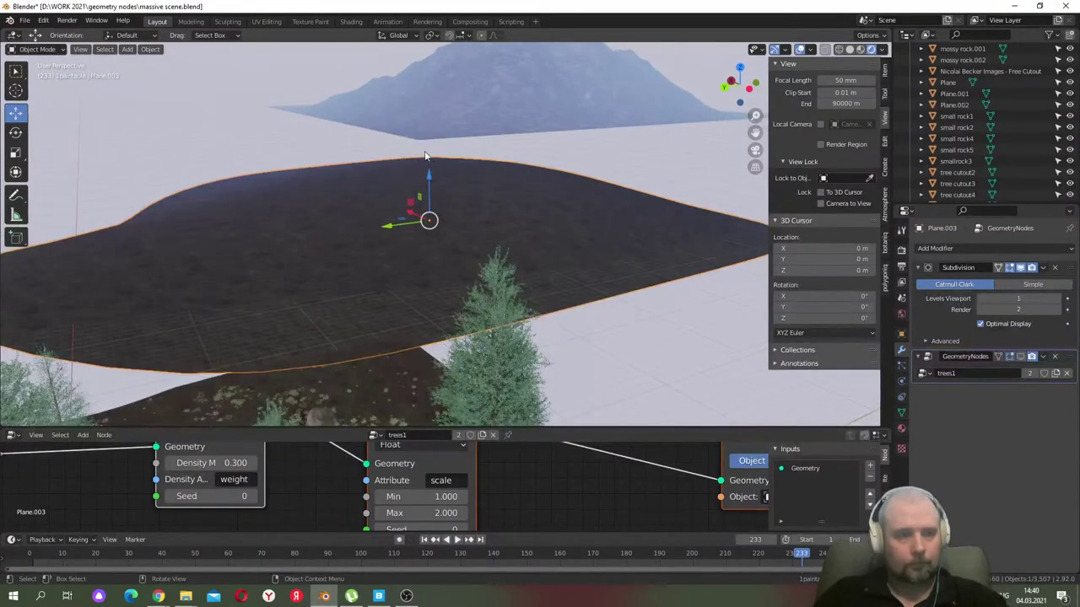
pyautogui.click(981, 310)
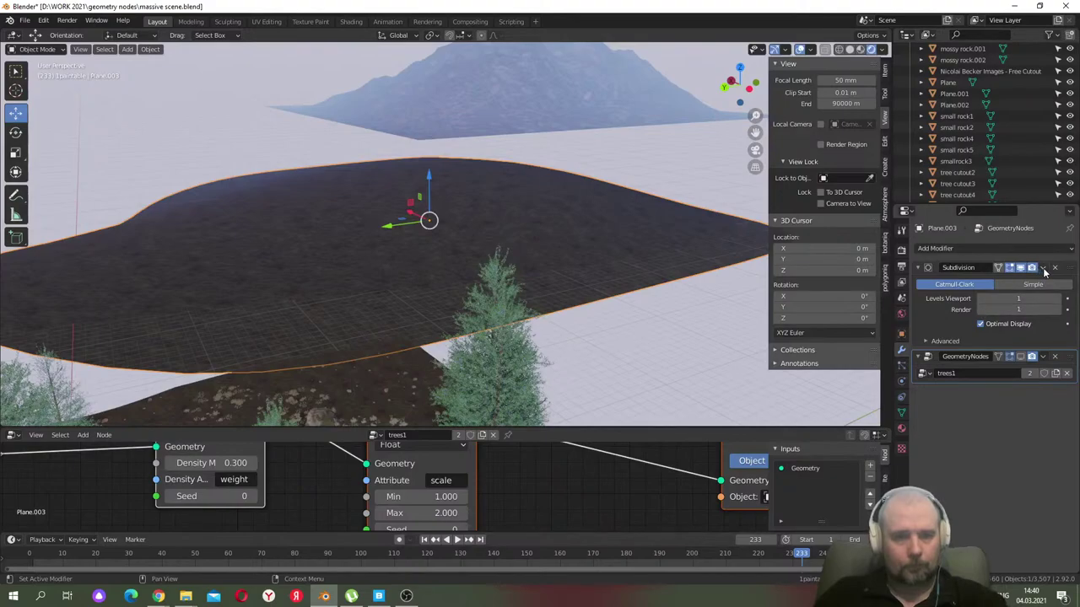
pyautogui.click(1043, 268)
pyautogui.click(995, 281)
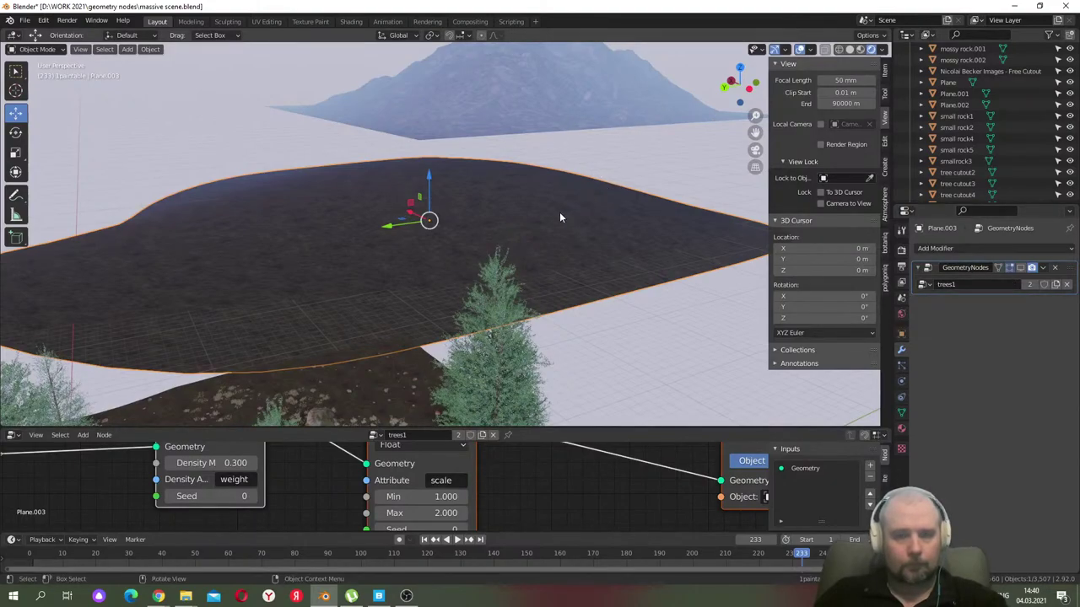
# - Duplicate the hill plane in place, leaving the copy without any offset
pyautogui.click(663, 166)
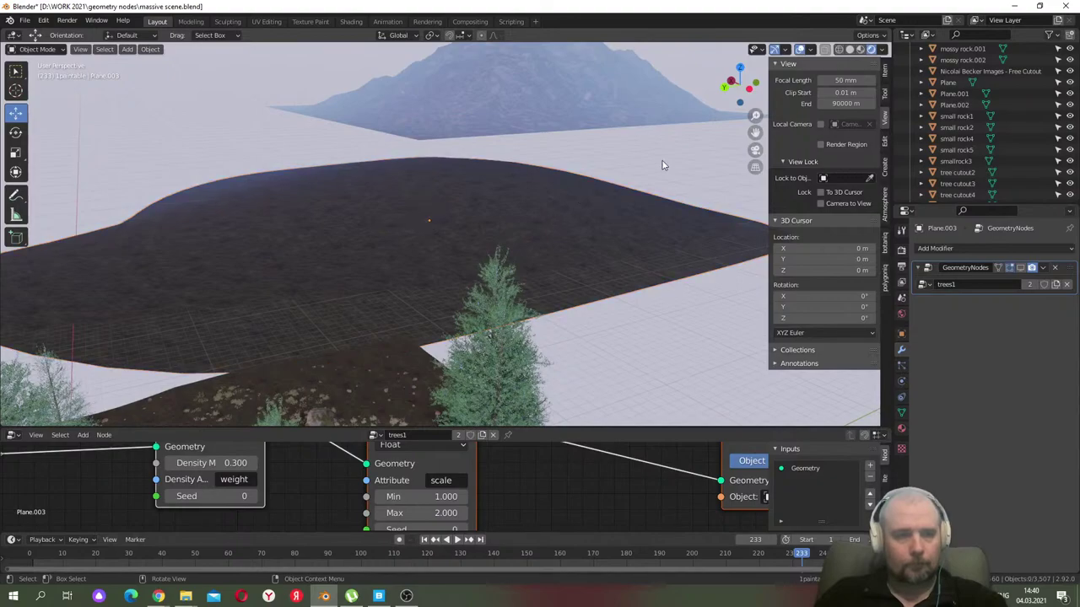
pyautogui.click(606, 199)
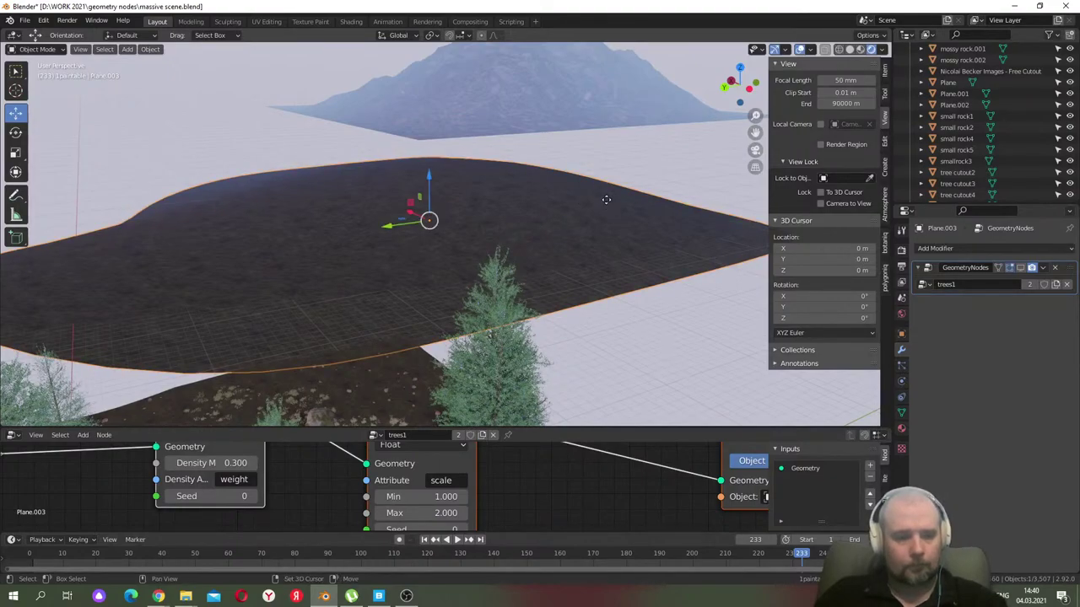
pyautogui.hotkey('shift', 'd')
pyautogui.press('Escape')
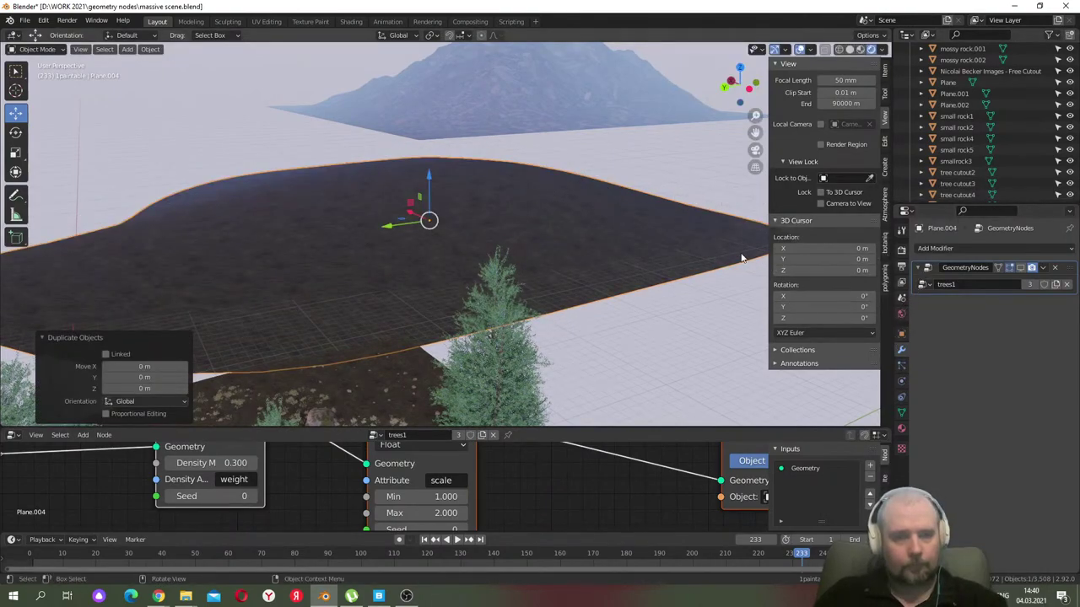
# - Add a vertex group named weight to the duplicated hill plane and assign its entire mesh with weight 1.000
pyautogui.click(37, 49)
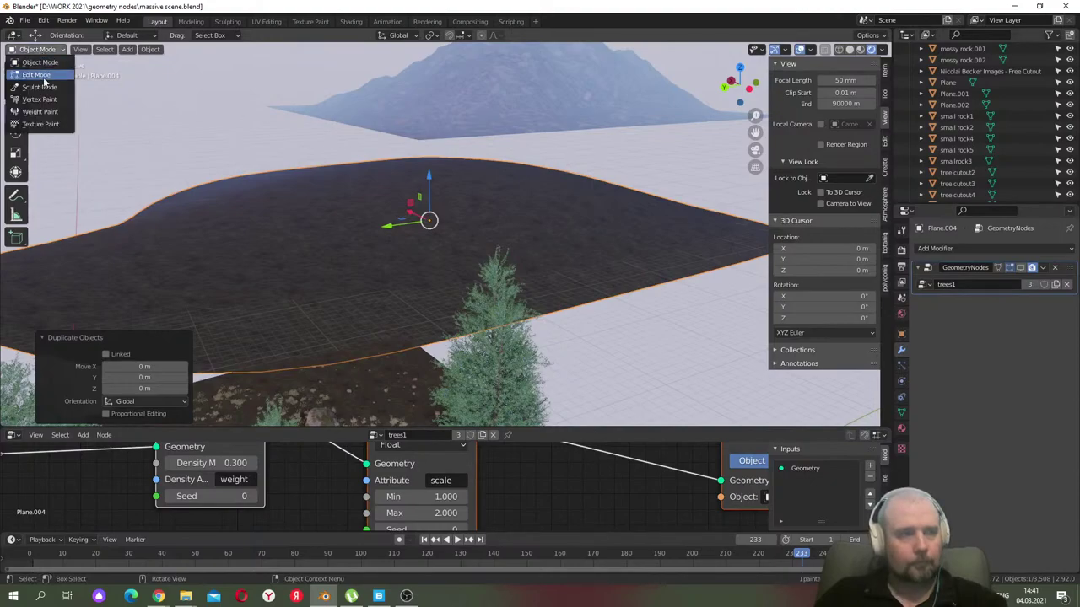
pyautogui.click(40, 111)
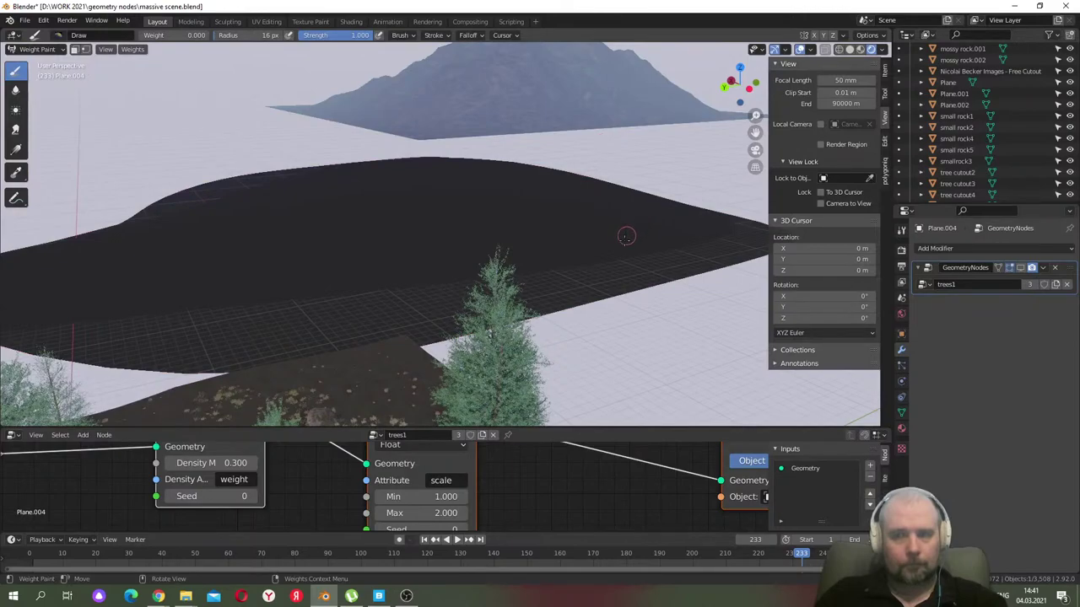
pyautogui.press('Tab')
pyautogui.press('KP_Decimal')
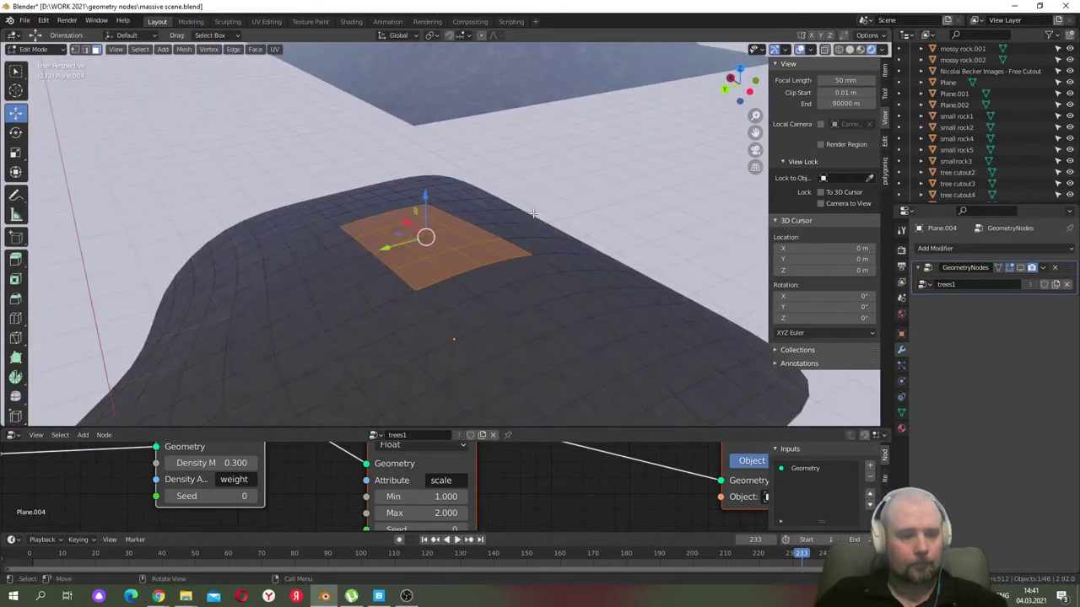
pyautogui.press('a')
pyautogui.click(901, 412)
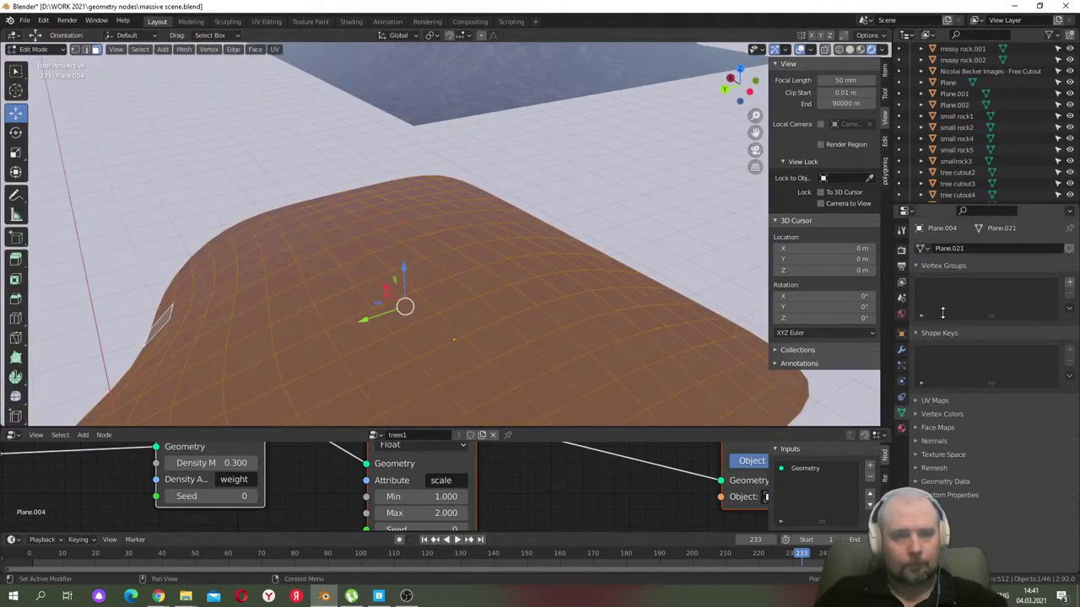
pyautogui.click(1070, 282)
pyautogui.write('weight')
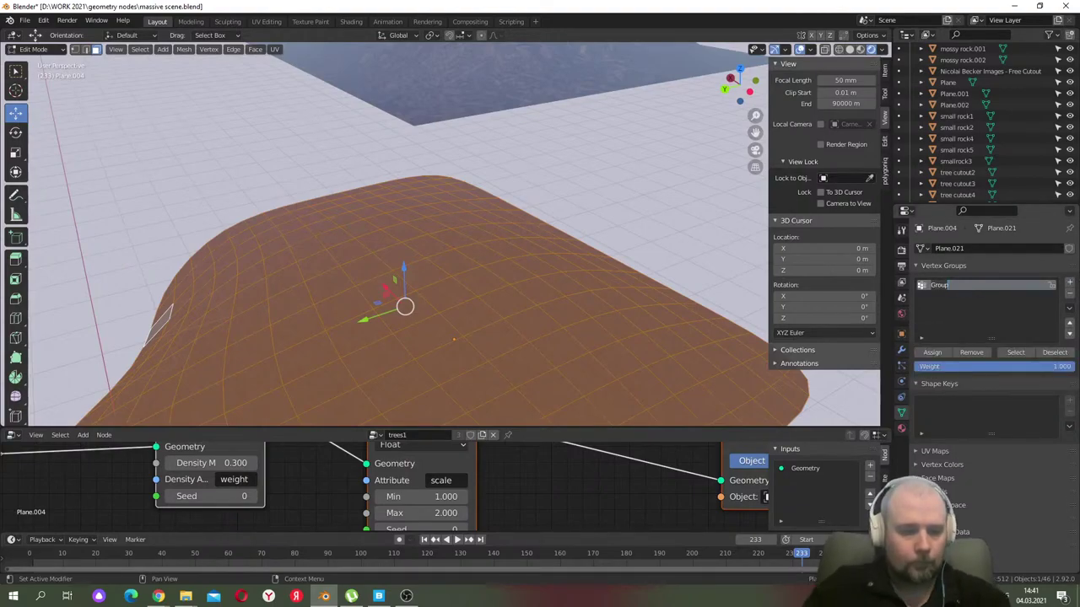
pyautogui.press('Return')
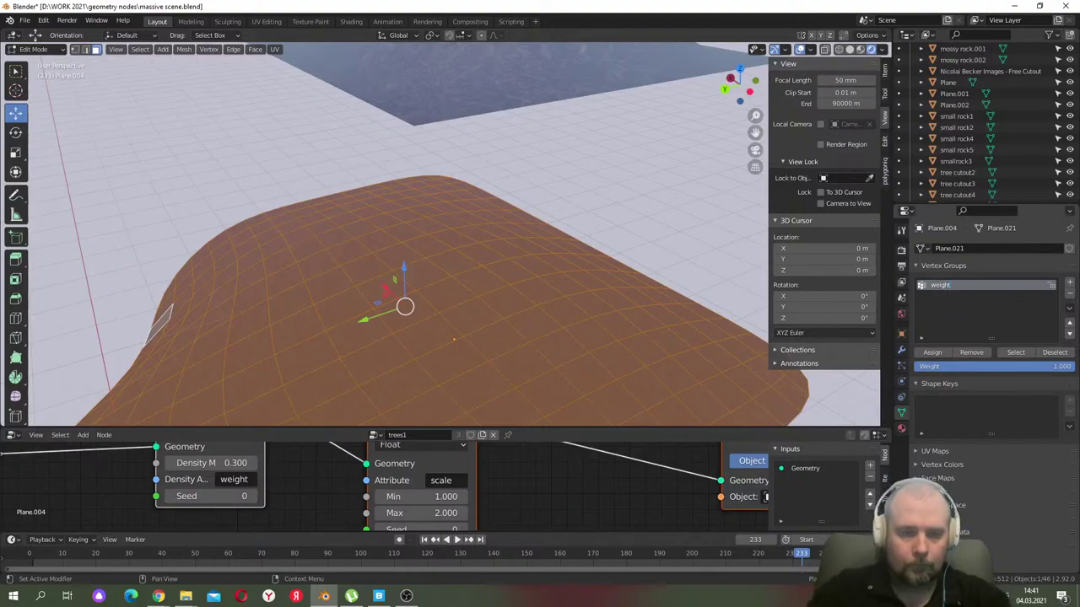
pyautogui.click(930, 353)
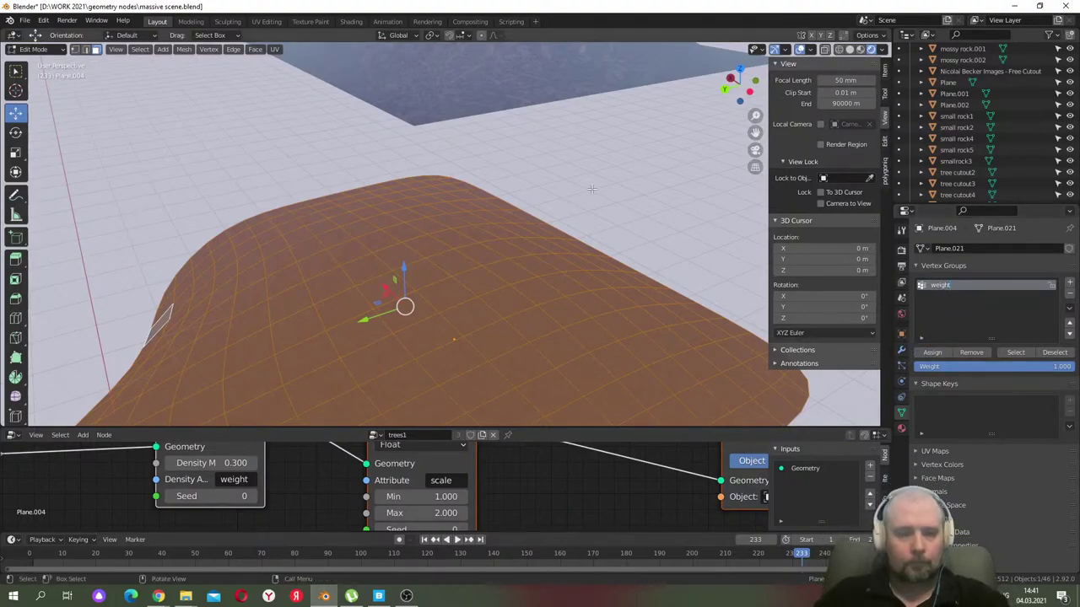
# - Weight-paint a small patch near the middle of the duplicated plane with weight 0.000 and a 16 px brush
pyautogui.hotkey('ctrl', 'Tab')
pyautogui.scroll(-4, 614, 184)
pyautogui.moveTo(613, 191); pyautogui.dragTo(608, 178, button='middle')
pyautogui.scroll(5, 608, 180)
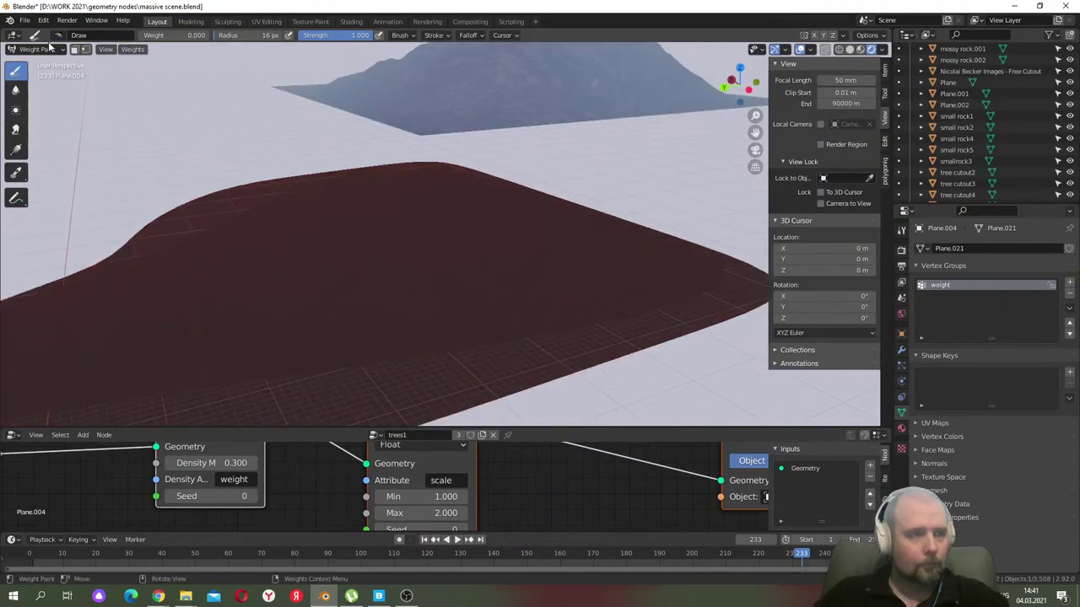
pyautogui.click(38, 49)
pyautogui.click(51, 61)
pyautogui.click(49, 52)
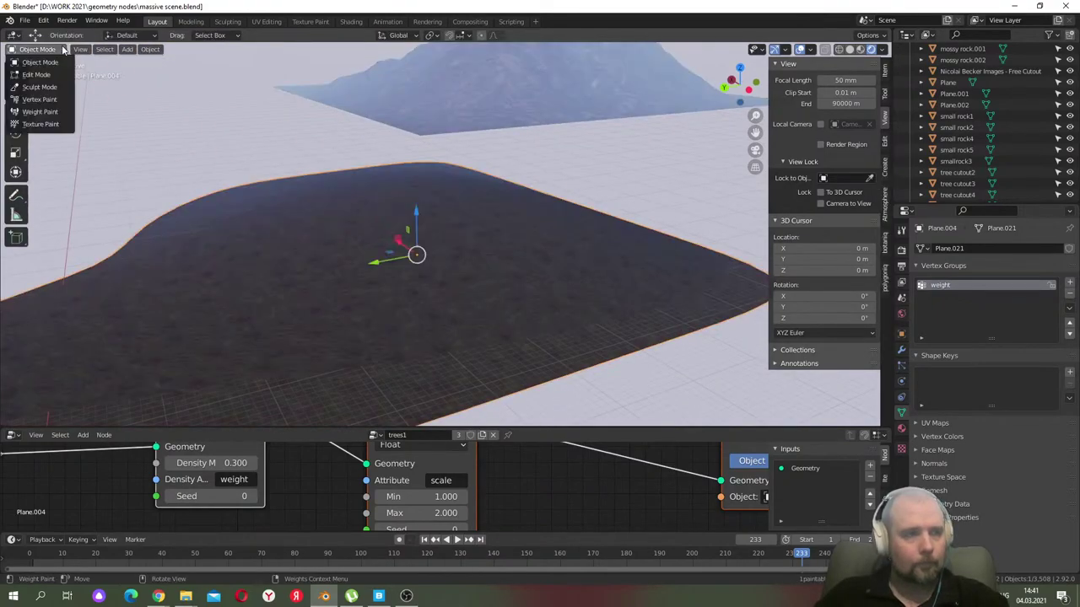
pyautogui.click(40, 112)
pyautogui.moveTo(402, 288); pyautogui.dragTo(426, 301)
pyautogui.scroll(-5, 498, 249)
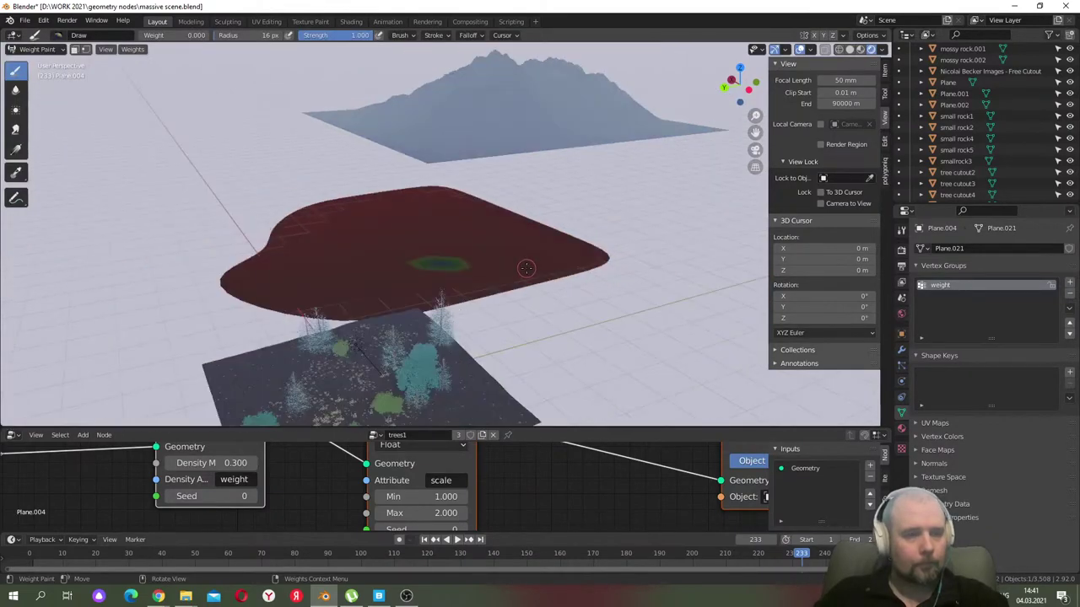
# - Check the duplicated plane's scattered trees through the camera by briefly enabling viewport display of its Geometry Nodes modifier
pyautogui.click(754, 151)
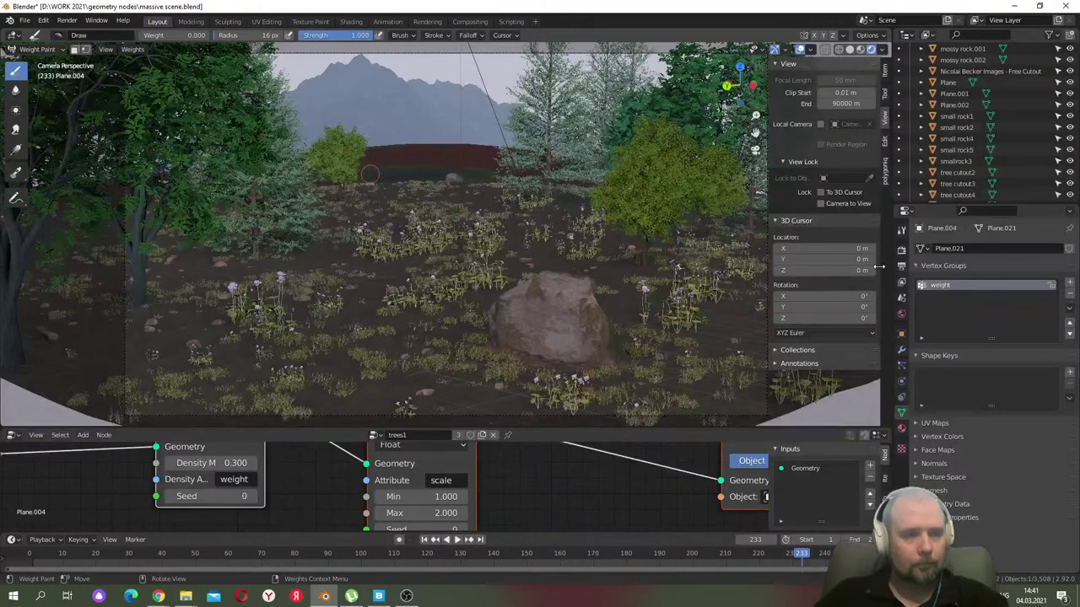
pyautogui.click(901, 349)
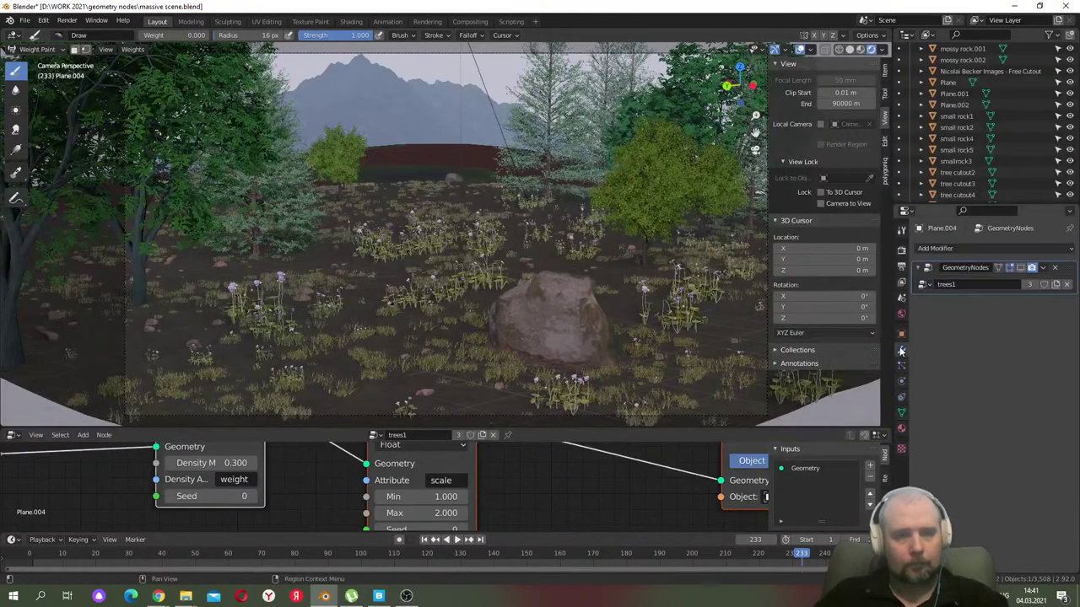
pyautogui.click(1021, 268)
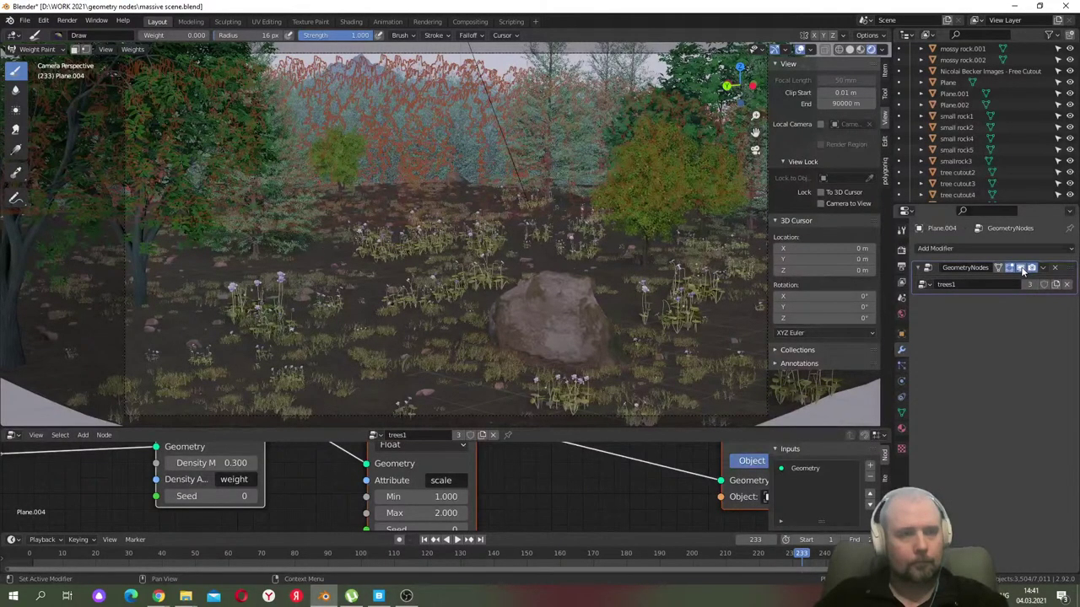
pyautogui.click(1020, 268)
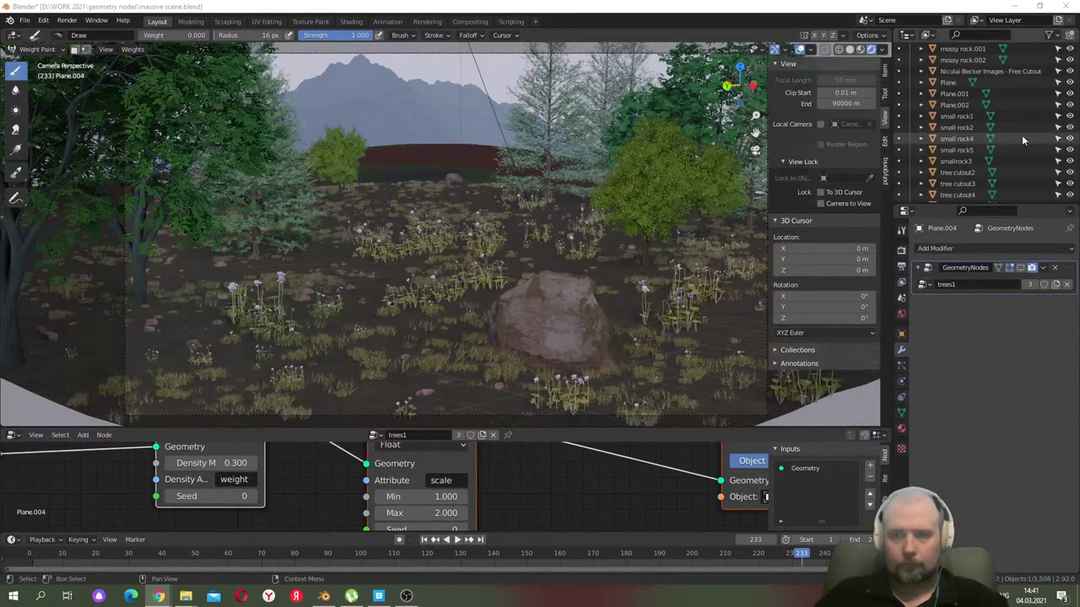
# - Enlarge the brush radius to 61 px and paint weight 0.000 along the duplicated plane's side nearest the landscape
pyautogui.click(756, 151)
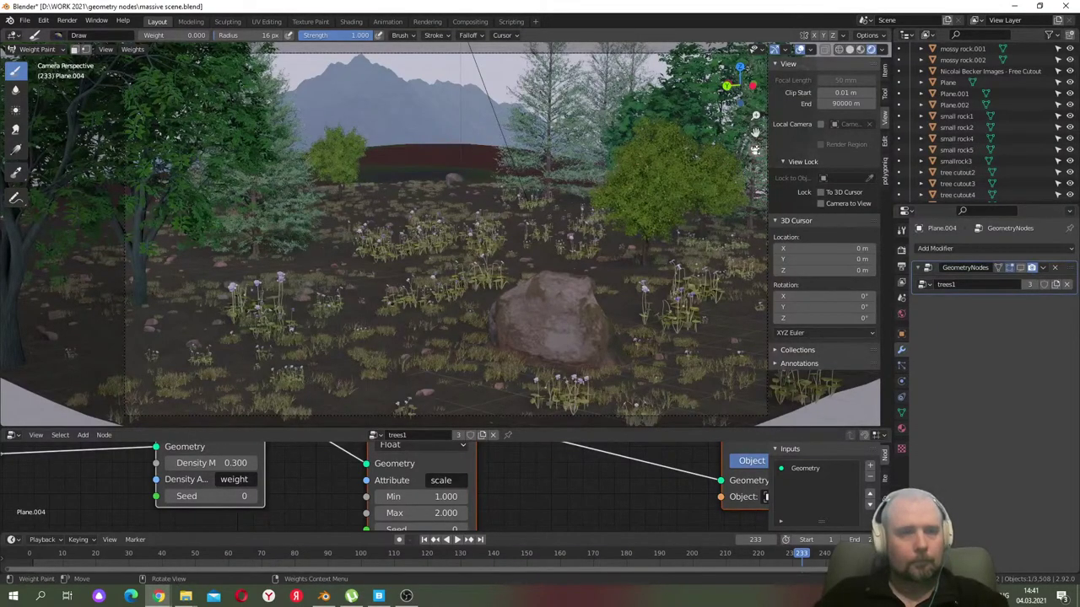
pyautogui.scroll(-4, 507, 192)
pyautogui.moveTo(499, 222); pyautogui.dragTo(495, 229, button='middle')
pyautogui.press('f')
pyautogui.click(509, 276)
pyautogui.moveTo(477, 275)
pyautogui.mouseDown()
pyautogui.moveTo(466, 295)
pyautogui.moveTo(525, 266)
pyautogui.moveTo(431, 288)
pyautogui.moveTo(389, 268)
pyautogui.moveTo(384, 232)
pyautogui.moveTo(405, 221)
pyautogui.moveTo(400, 240)
pyautogui.moveTo(380, 224)
pyautogui.moveTo(414, 272)
pyautogui.moveTo(536, 264)
pyautogui.mouseUp()
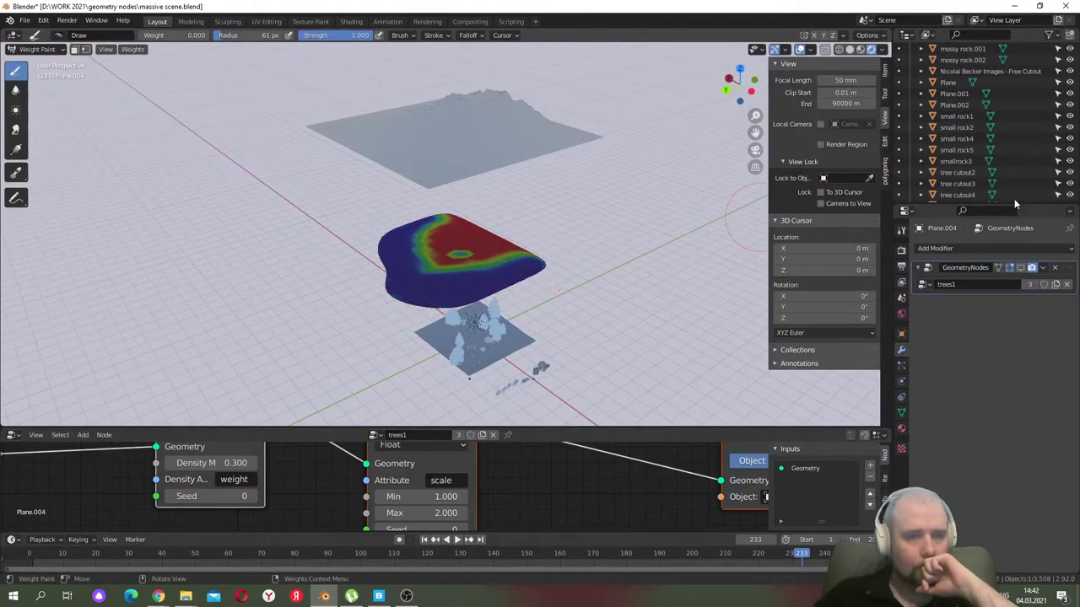
# - Enable viewport display of the duplicated plane's Geometry Nodes modifier, seen through the camera
pyautogui.click(756, 151)
pyautogui.click(757, 150)
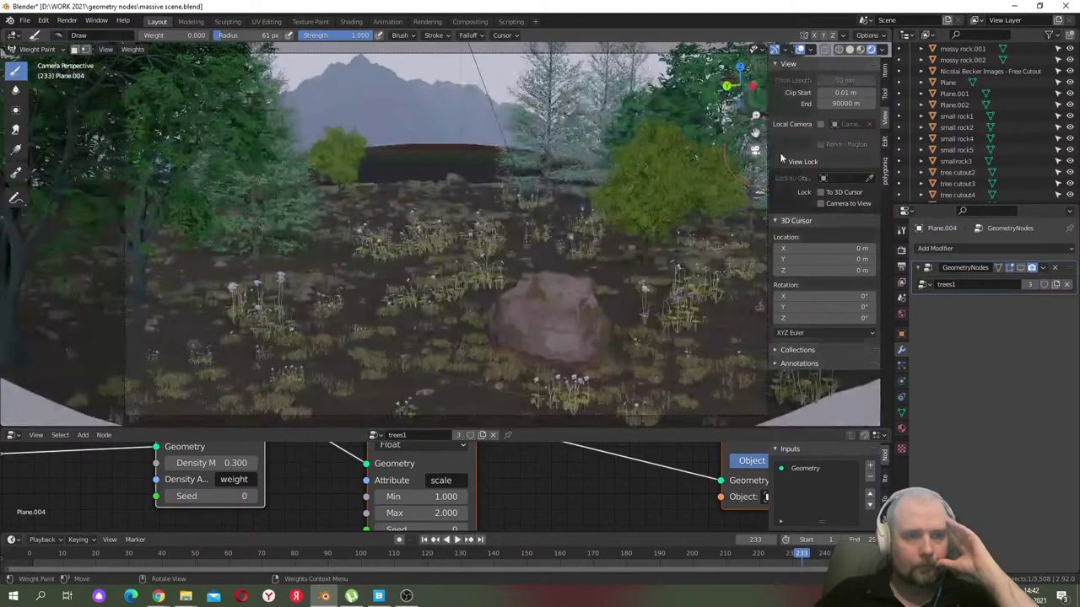
pyautogui.click(1021, 269)
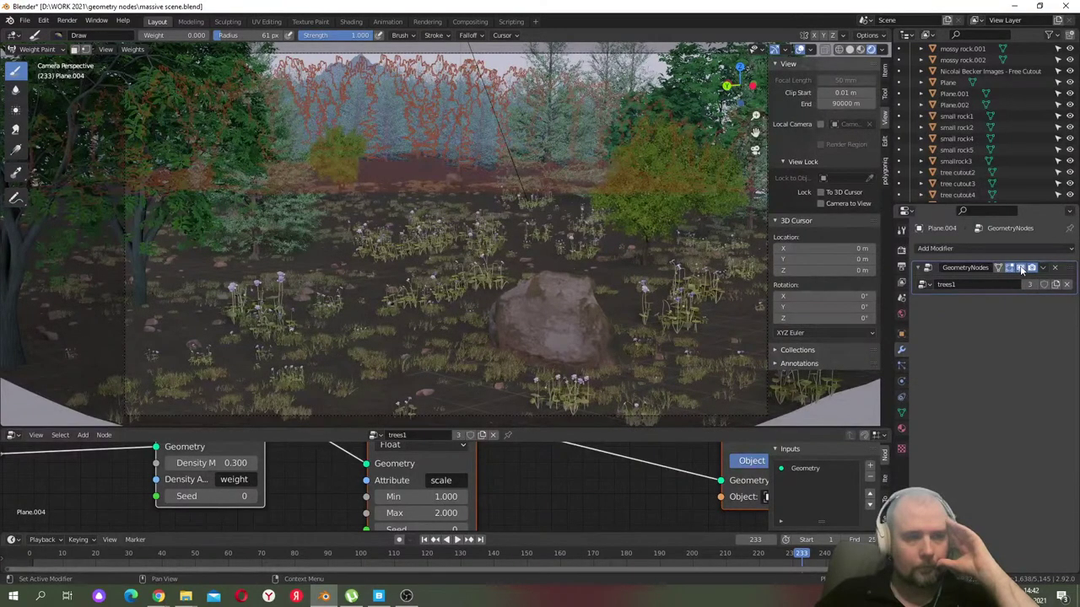
# - Disable viewport display of the duplicated plane's Geometry Nodes modifier and paint weight 0.117 over its high-weight area
pyautogui.click(1021, 268)
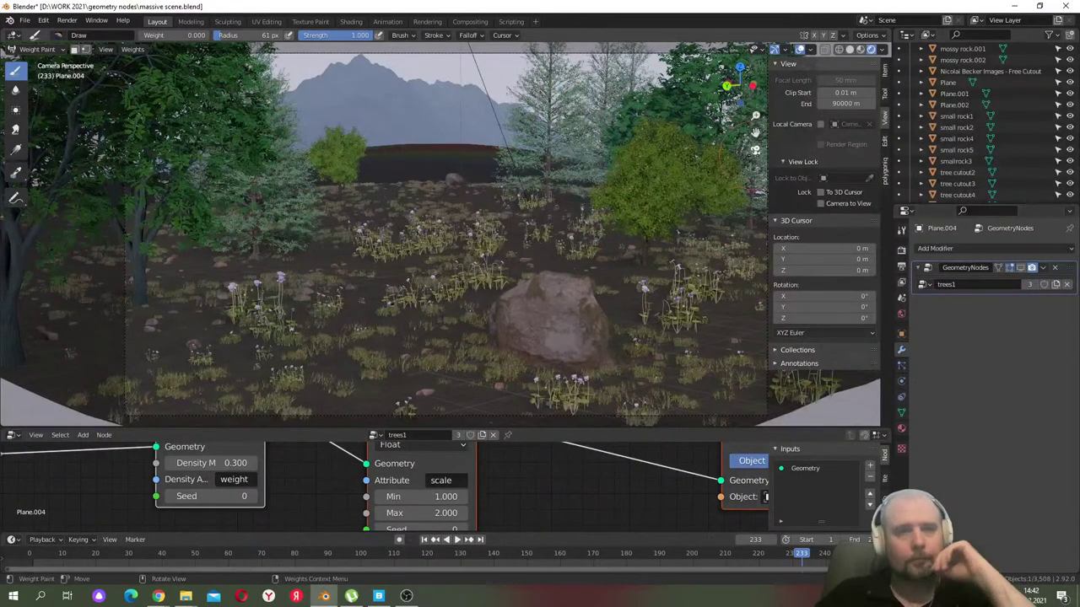
pyautogui.click(755, 150)
pyautogui.moveTo(554, 159); pyautogui.dragTo(566, 186, button='middle')
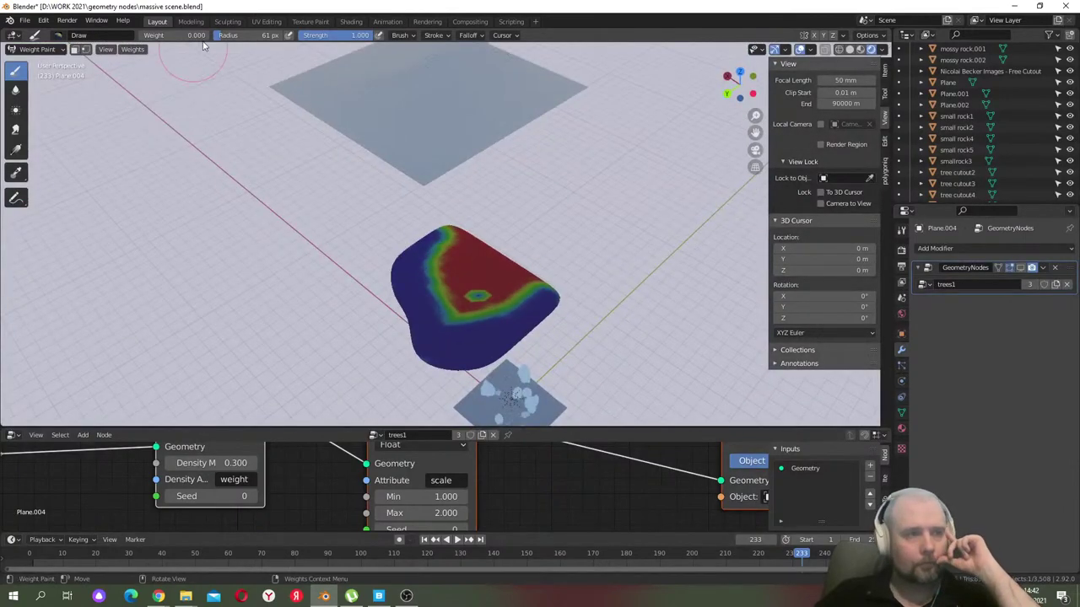
pyautogui.moveTo(143, 36); pyautogui.dragTo(147, 39)
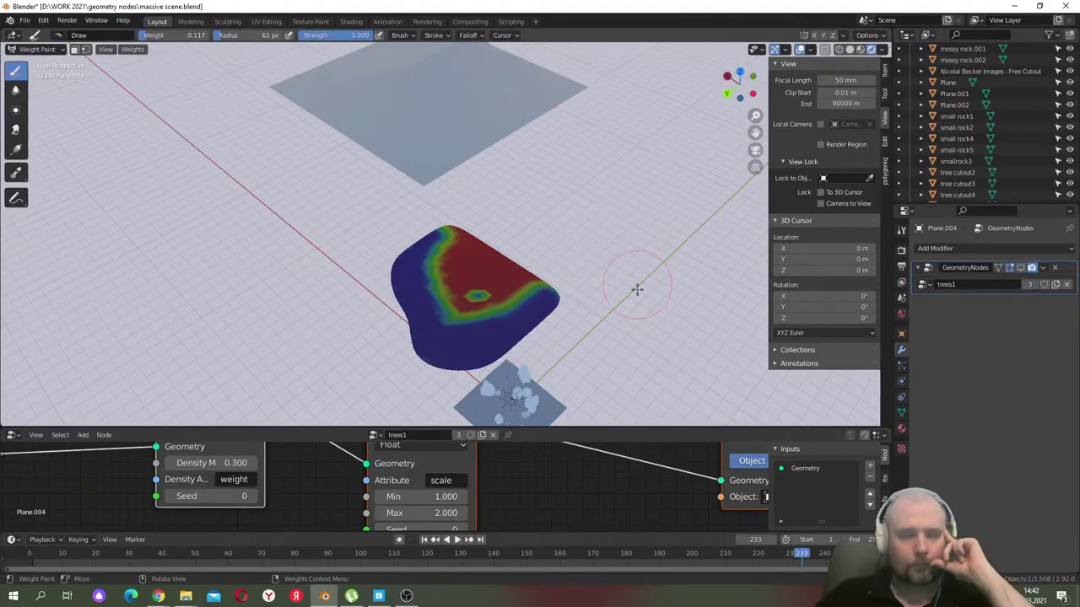
pyautogui.moveTo(477, 278)
pyautogui.mouseDown()
pyautogui.moveTo(470, 289)
pyautogui.moveTo(457, 242)
pyautogui.moveTo(516, 283)
pyautogui.moveTo(433, 278)
pyautogui.moveTo(443, 230)
pyautogui.mouseUp()
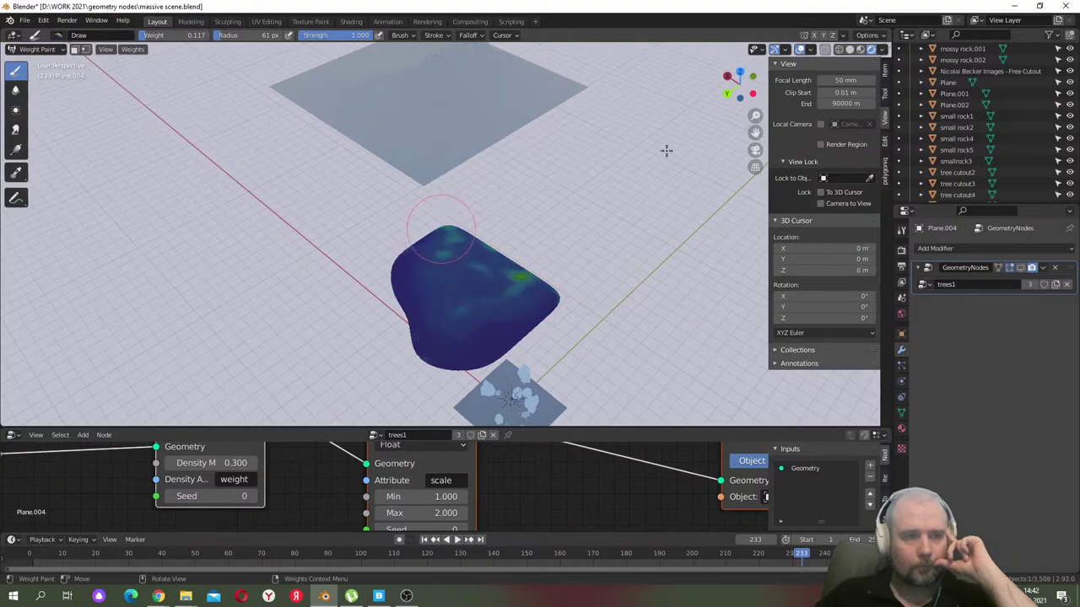
# - Enable viewport display of the plane's Geometry Nodes modifier and check the scattered trees from the camera and from outside
pyautogui.click(755, 149)
pyautogui.click(1021, 269)
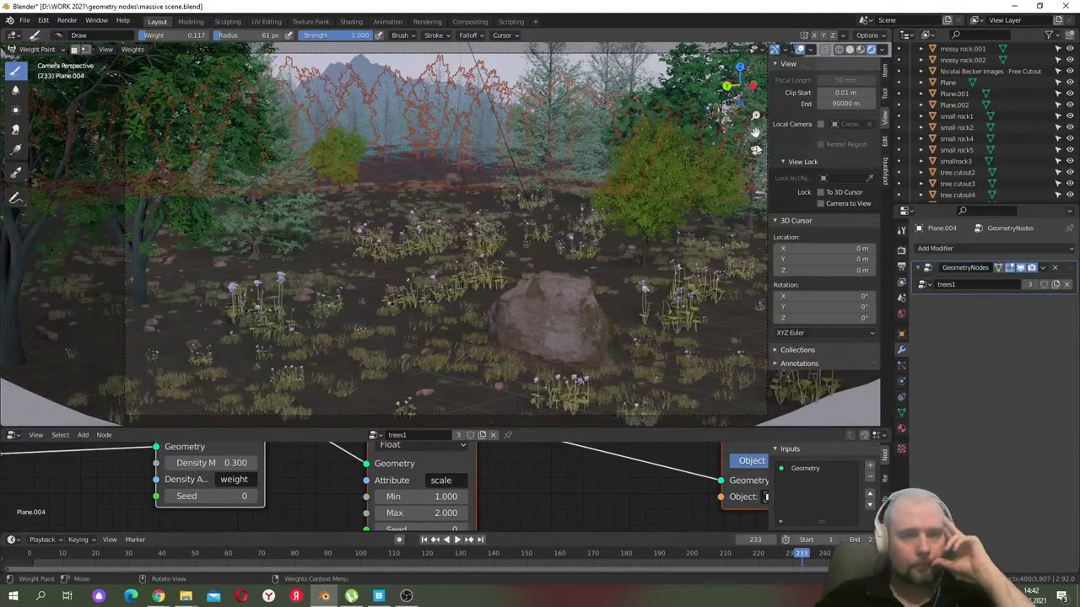
pyautogui.click(755, 150)
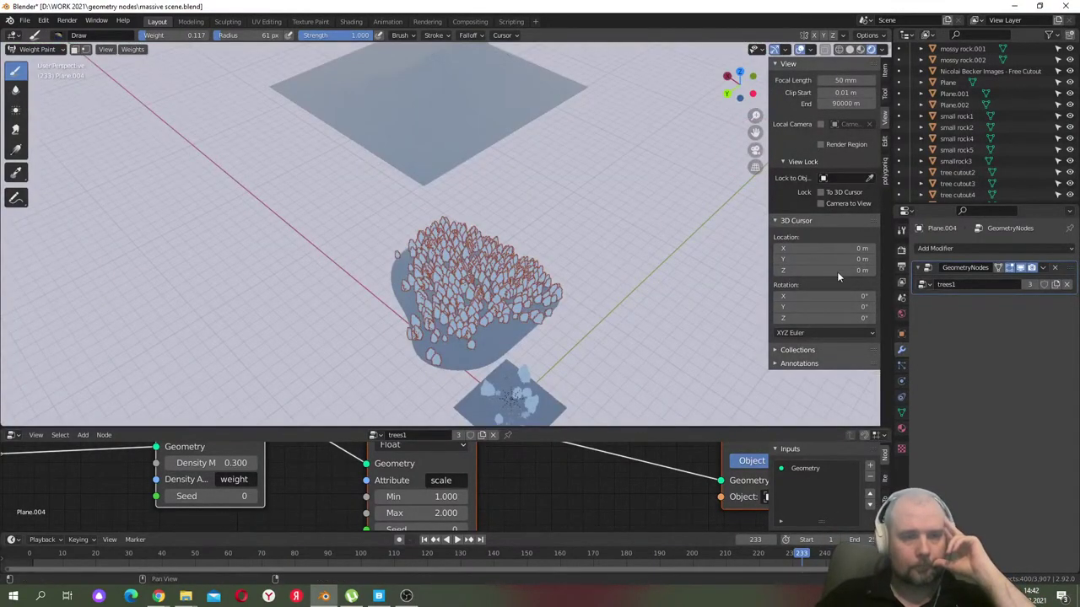
pyautogui.click(755, 150)
# - Lock the camera to the view and return the duplicated plane from Weight Paint to Object Mode
pyautogui.click(820, 203)
pyautogui.rightClick(502, 200)
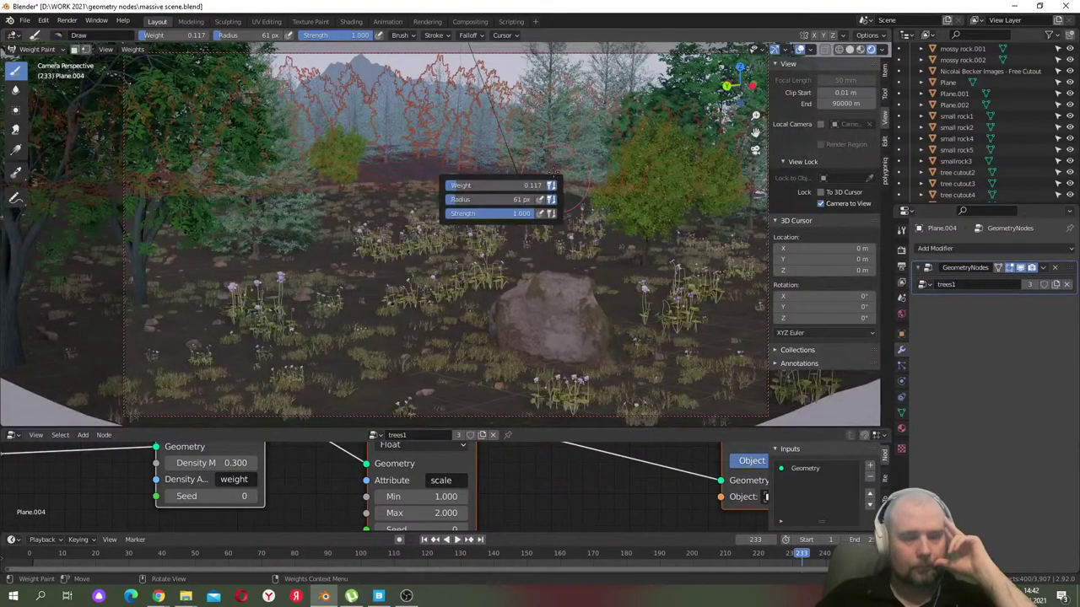
pyautogui.rightClick(540, 123)
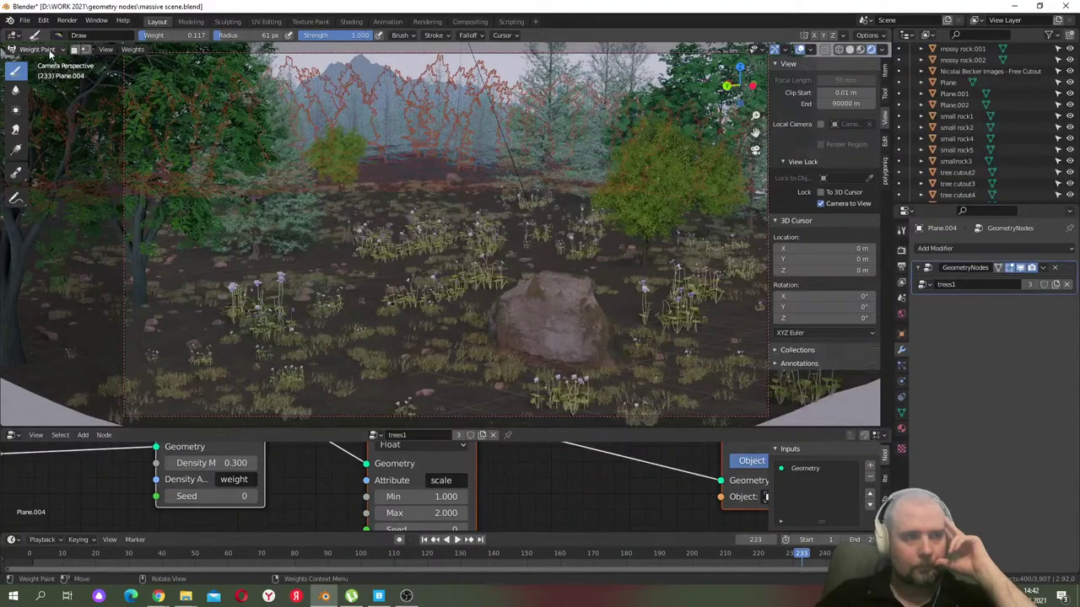
pyautogui.click(42, 49)
pyautogui.rightClick(643, 220)
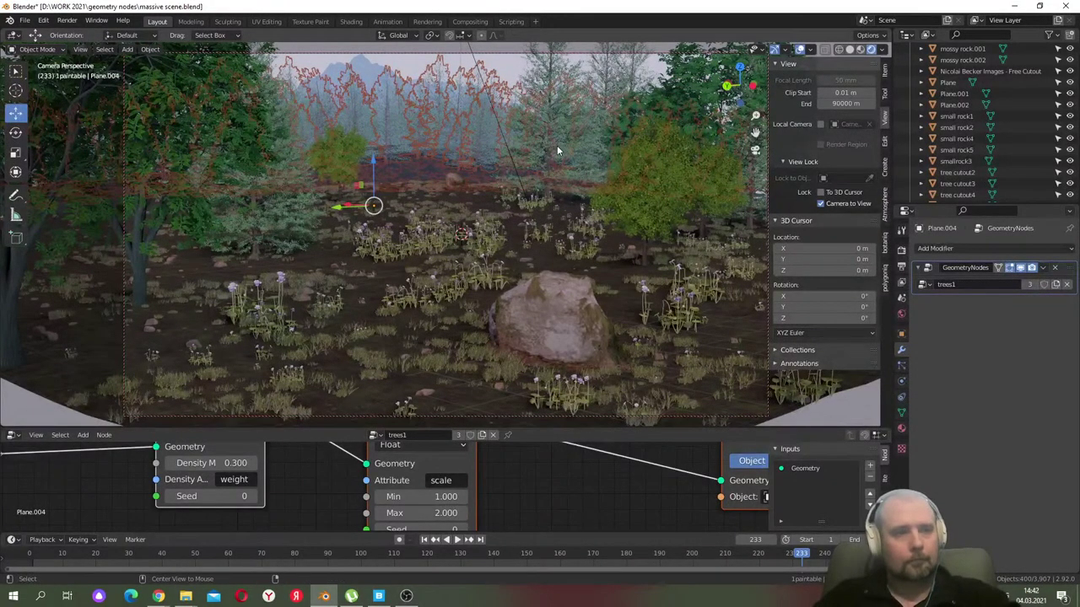
# - Switch the viewport to solid shading and reframe the locked camera to show more sky above the background trees
pyautogui.click(848, 49)
pyautogui.moveTo(624, 145); pyautogui.dragTo(601, 236, button='middle')
pyautogui.scroll(-3, 601, 229)
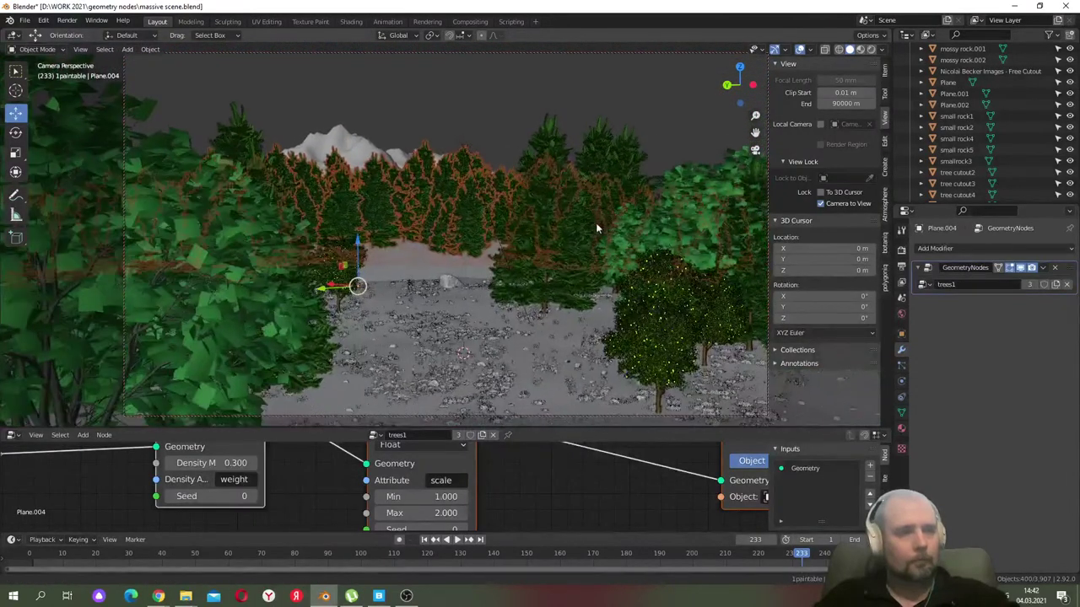
pyautogui.scroll(-4, 582, 216)
pyautogui.scroll(8, 582, 218)
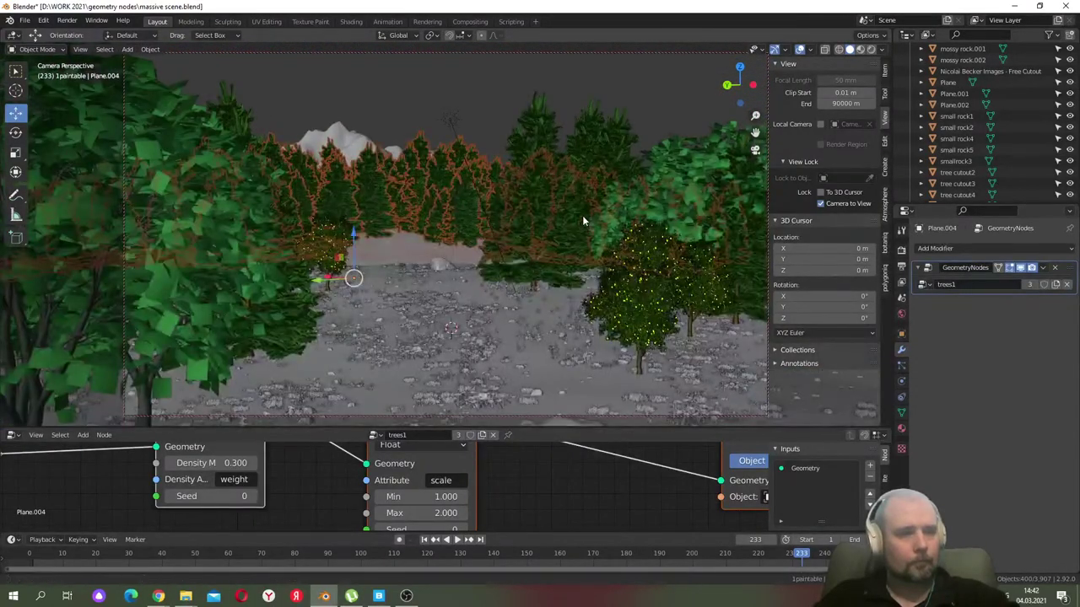
pyautogui.scroll(1, 578, 216)
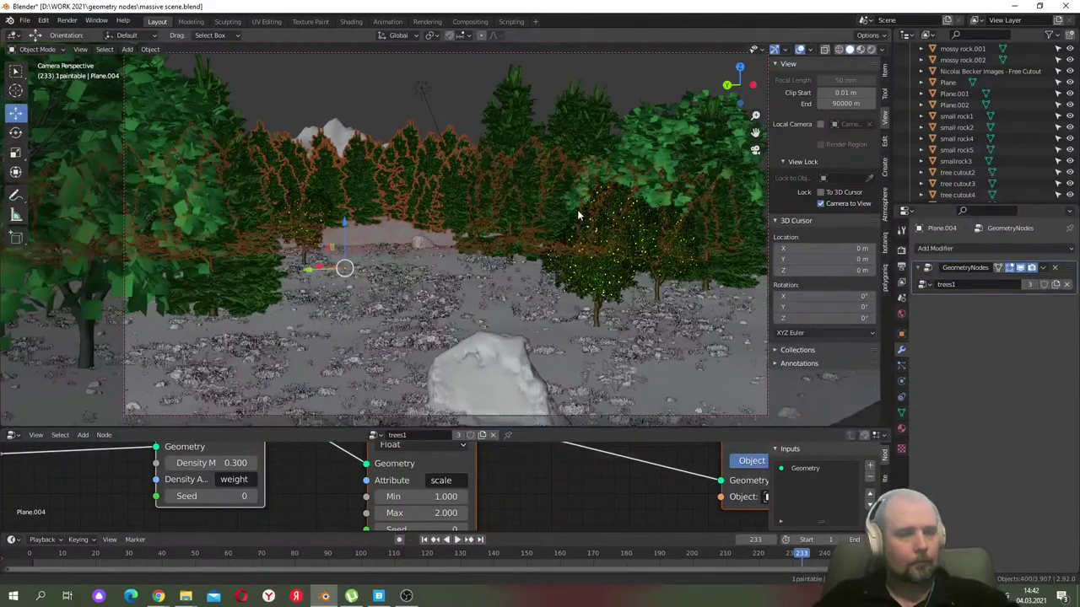
pyautogui.scroll(1, 578, 213)
pyautogui.moveTo(572, 221); pyautogui.dragTo(573, 259, button='middle')
pyautogui.scroll(-8, 566, 263)
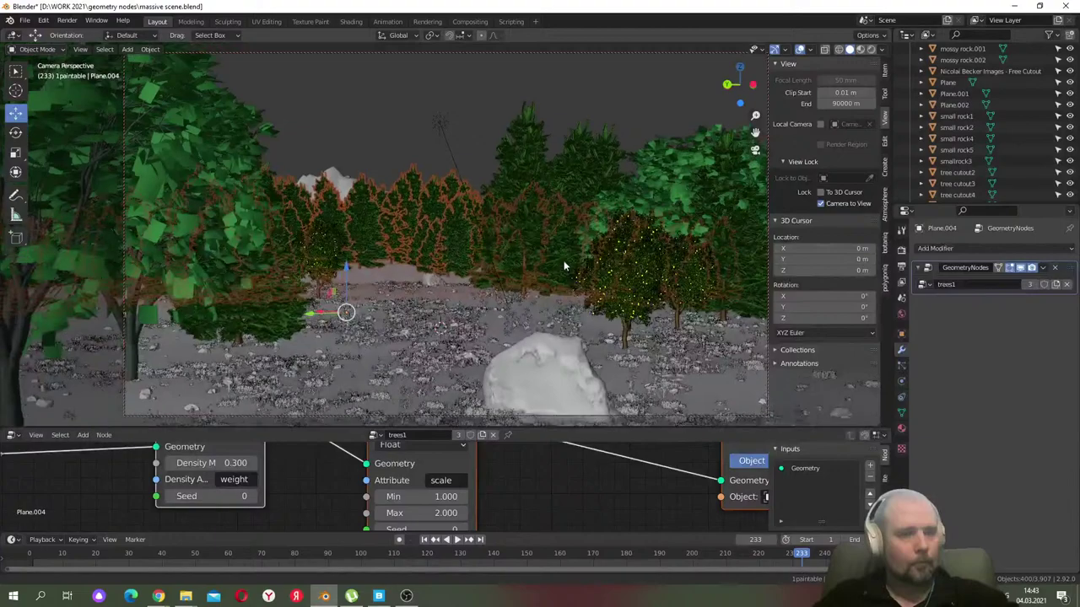
# - Select the distant mountain landscape and raise it along the Z axis above the background tree line
pyautogui.click(333, 176)
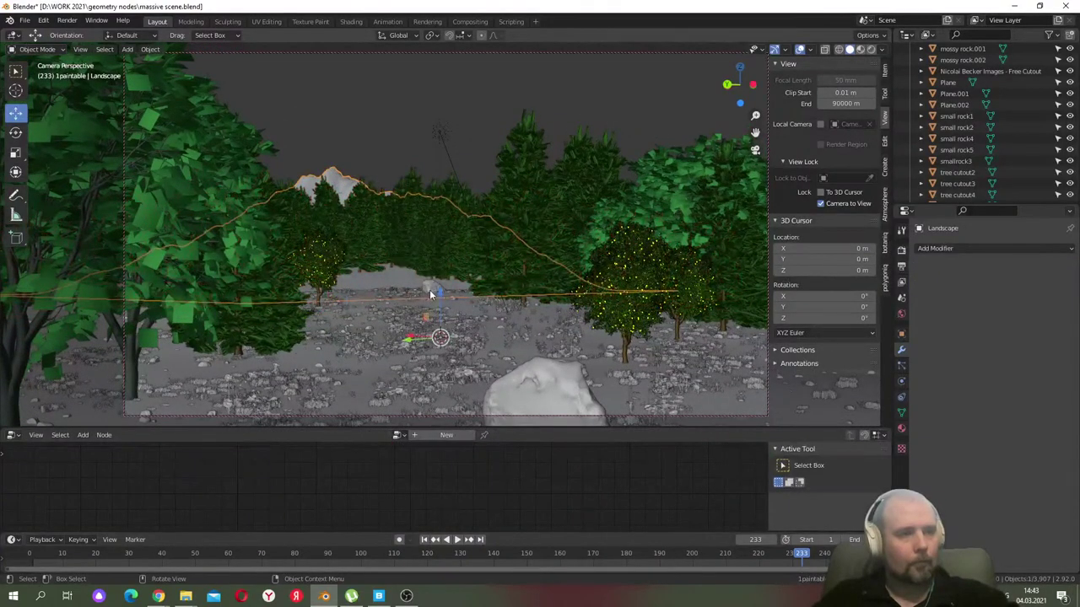
pyautogui.press('g')
pyautogui.press('z')
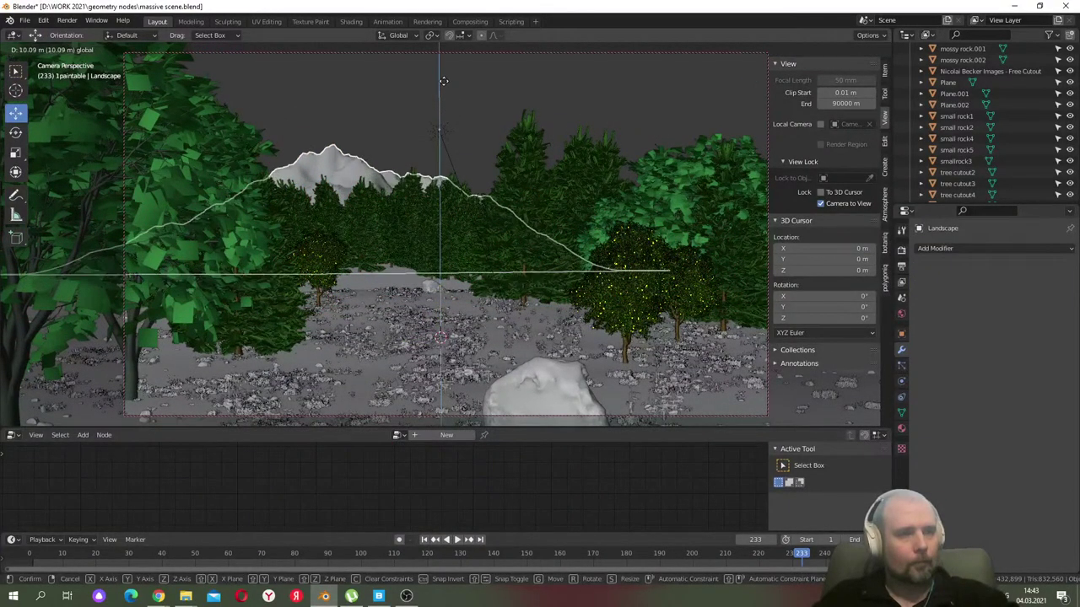
pyautogui.click(346, 97)
pyautogui.click(346, 97)
# - Scale the mountain landscape uniformly by about 17.938 and raise it about 103.83 m along Z
pyautogui.click(340, 166)
pyautogui.click(15, 152)
pyautogui.moveTo(443, 155); pyautogui.dragTo(122, 74)
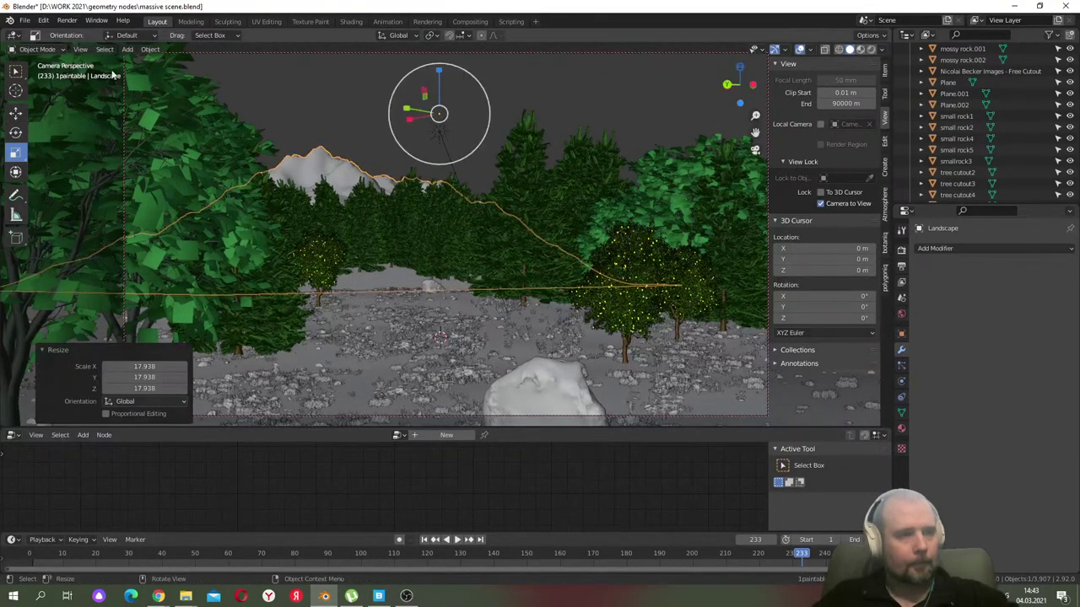
pyautogui.click(15, 113)
pyautogui.moveTo(440, 89); pyautogui.dragTo(320, 121)
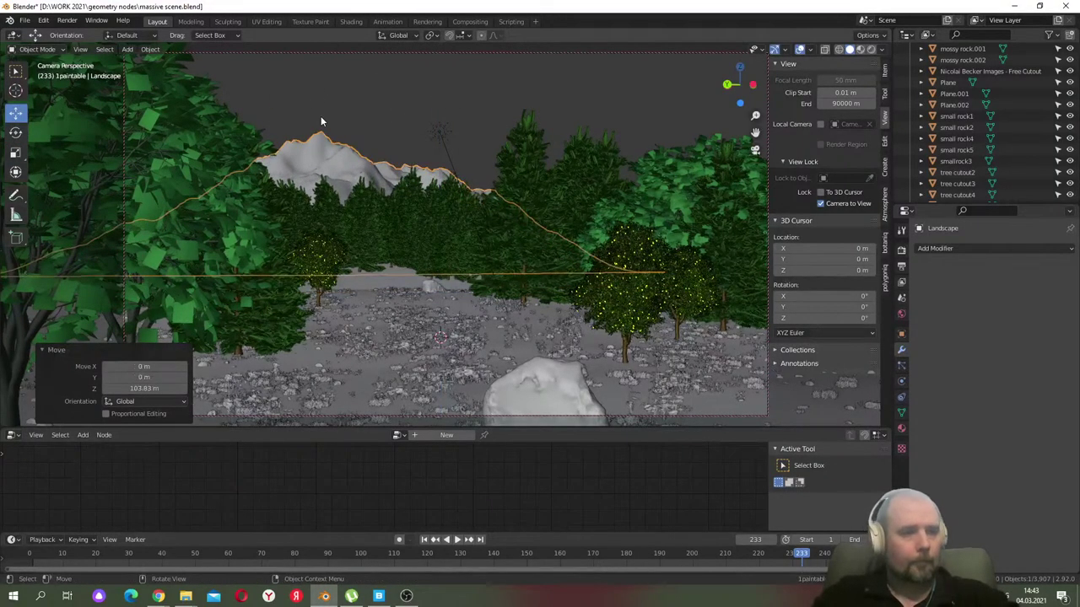
# - Deselect the mountain landscape and save the scene file
pyautogui.click(374, 119)
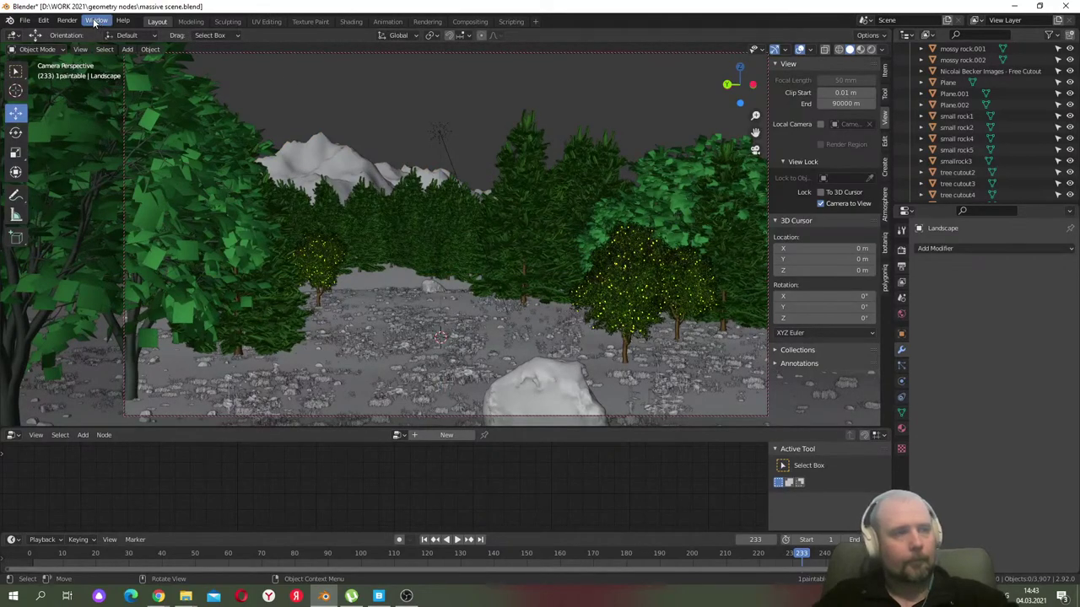
pyautogui.click(24, 20)
pyautogui.click(42, 94)
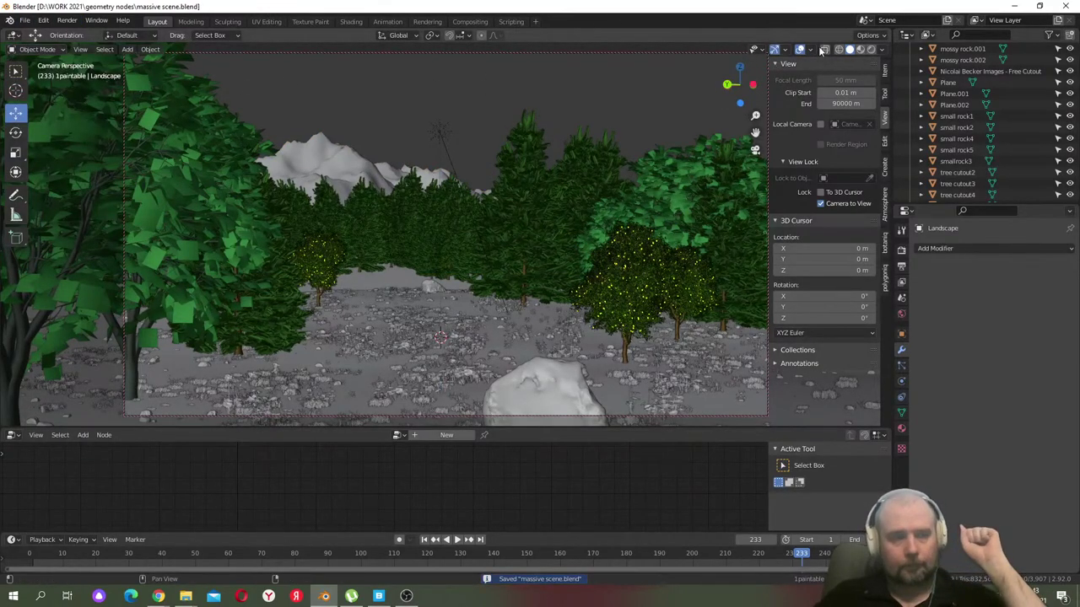
# - Switch the viewport to rendered shading and set the world's Physical Atmosphere density to 1.56
pyautogui.click(872, 50)
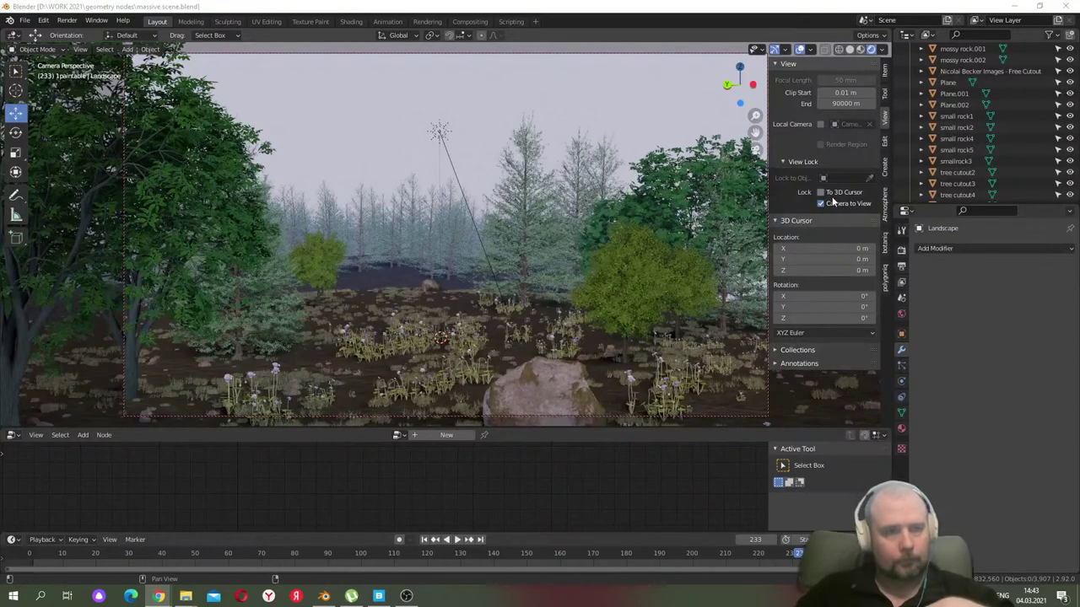
pyautogui.click(901, 313)
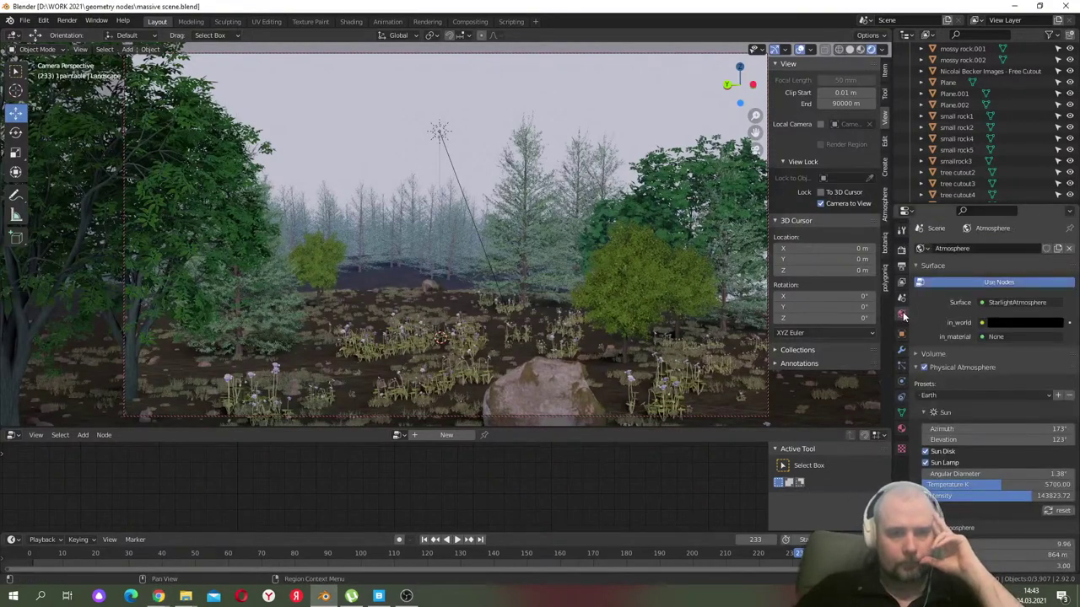
pyautogui.scroll(-1, 997, 387)
pyautogui.scroll(-3, 997, 386)
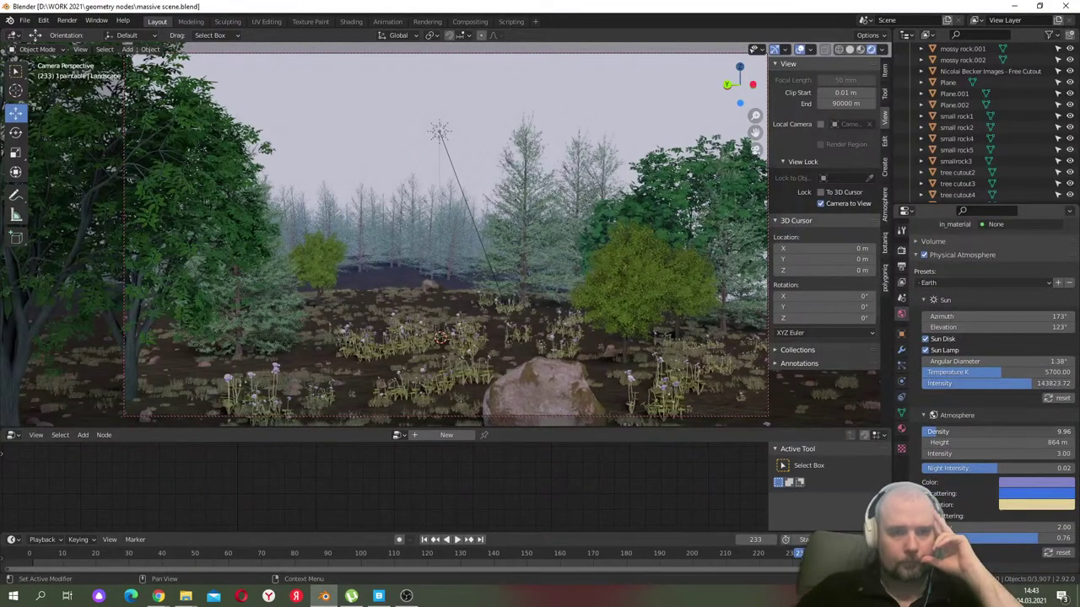
pyautogui.moveTo(997, 432); pyautogui.dragTo(926, 434)
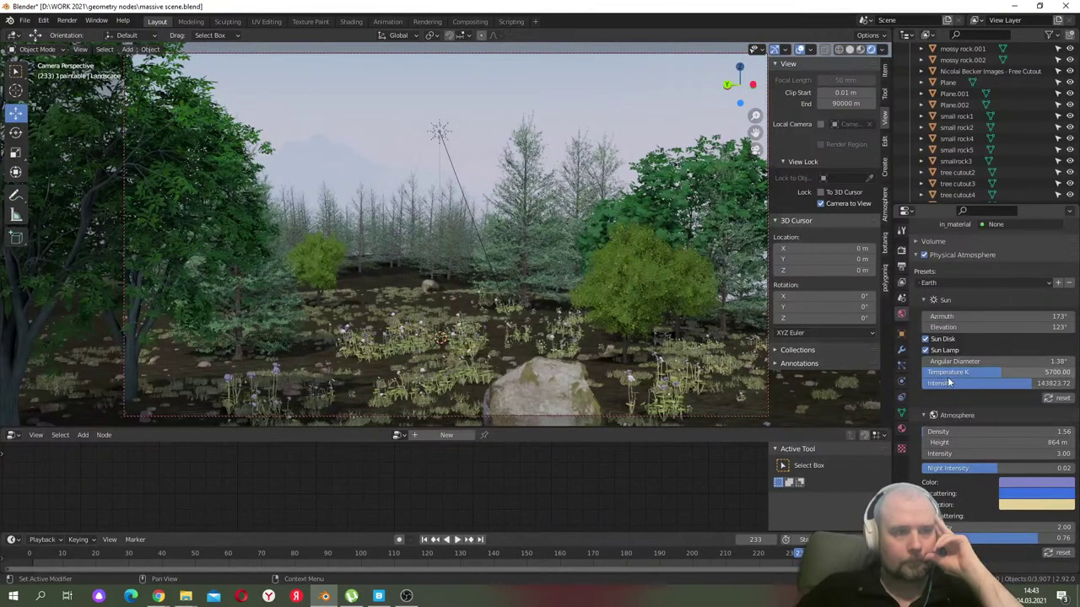
# - Assign the trees2 node tree to the duplicated plane's Geometry Nodes modifier and save the file
pyautogui.click(431, 245)
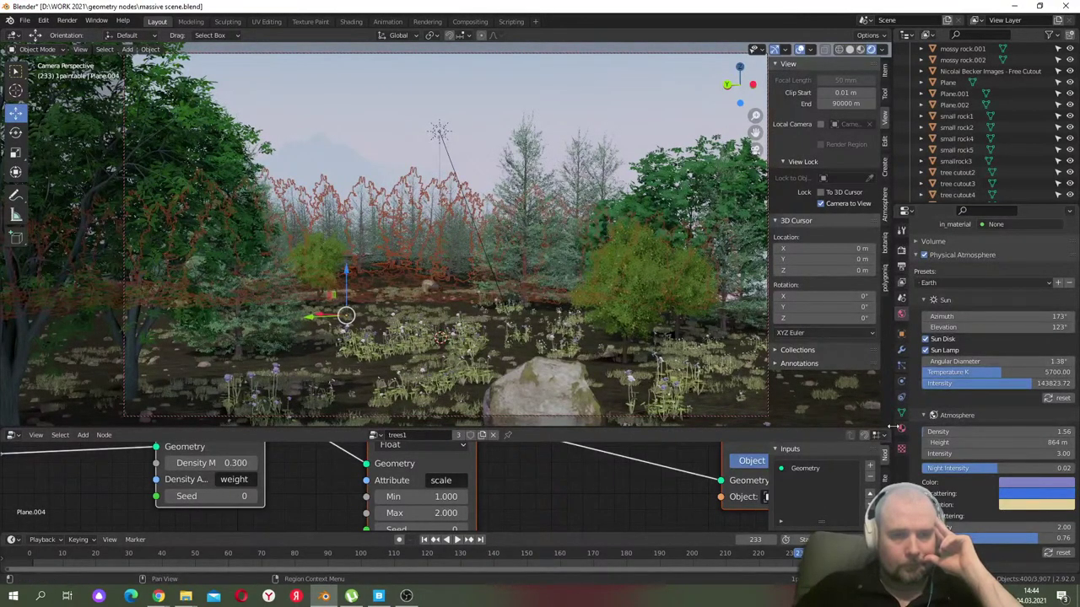
pyautogui.click(901, 348)
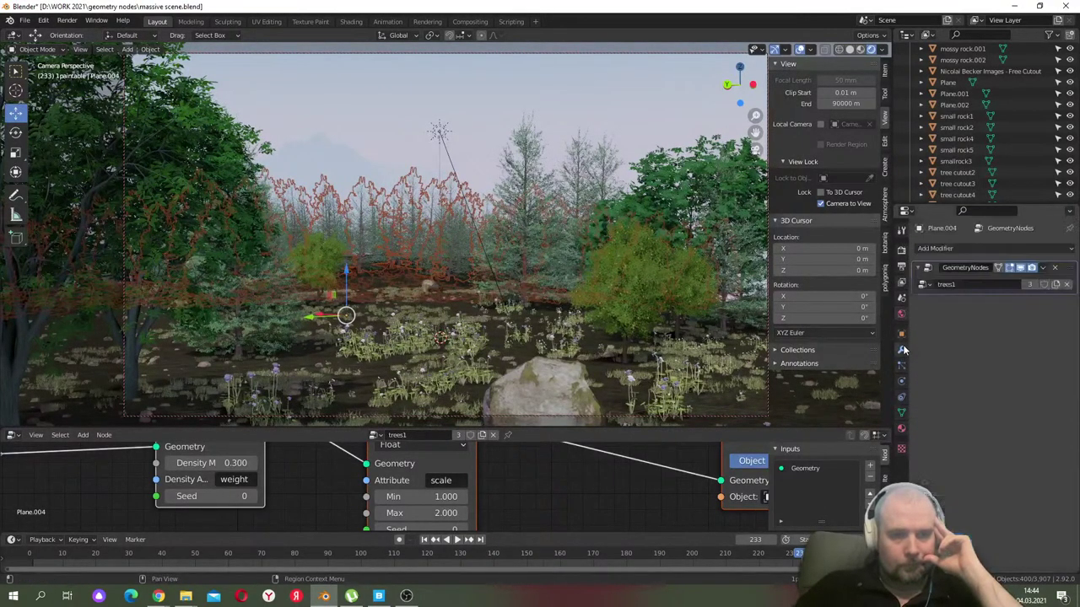
pyautogui.click(932, 286)
pyautogui.click(944, 364)
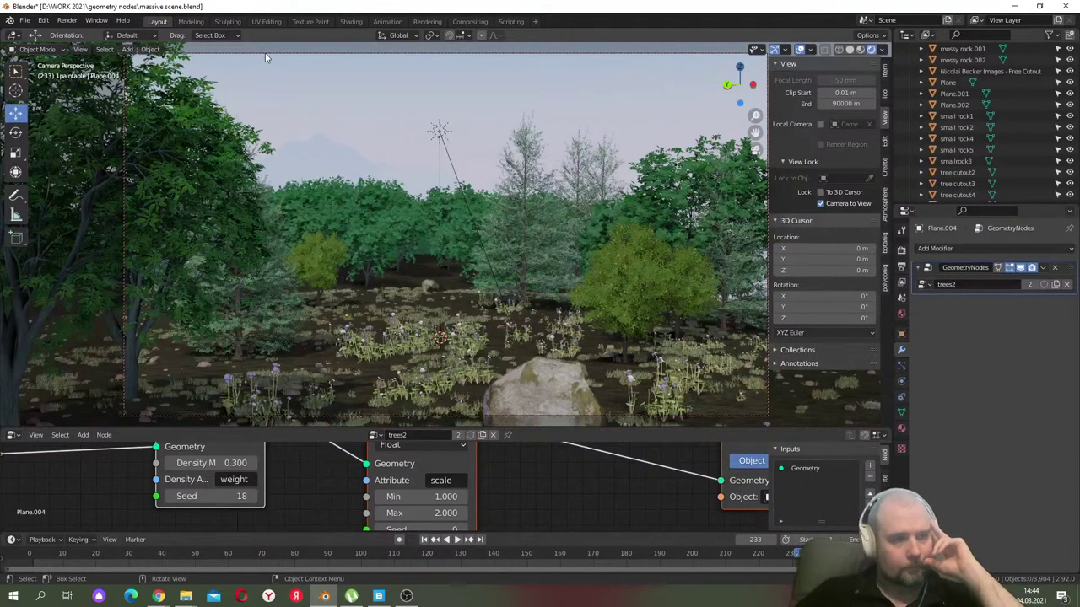
pyautogui.click(25, 19)
pyautogui.click(40, 94)
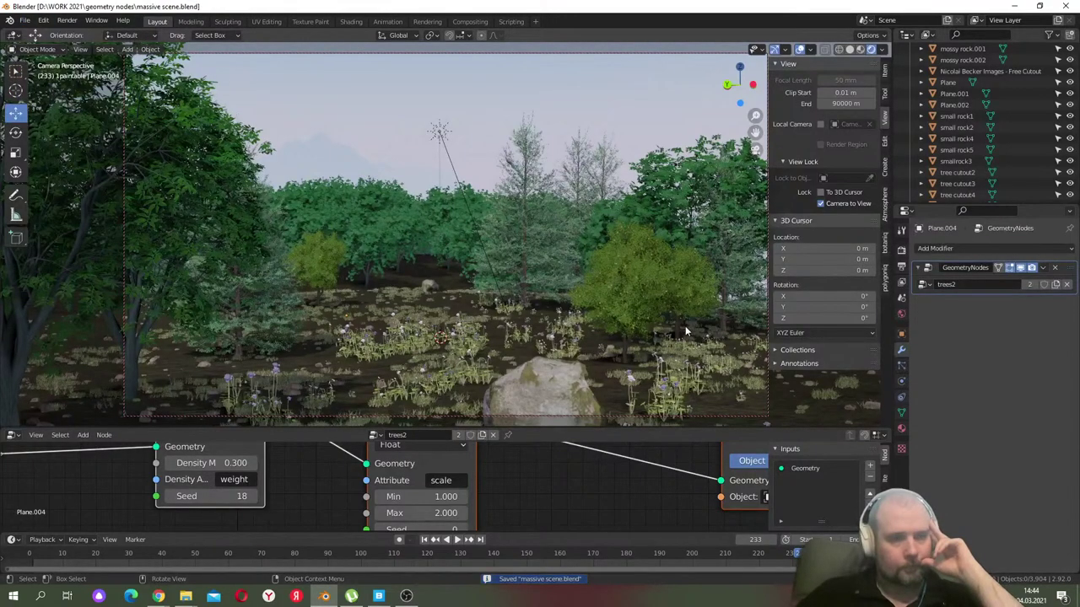
# - Render the current frame as a still image, review it, and close the render window
pyautogui.click(67, 20)
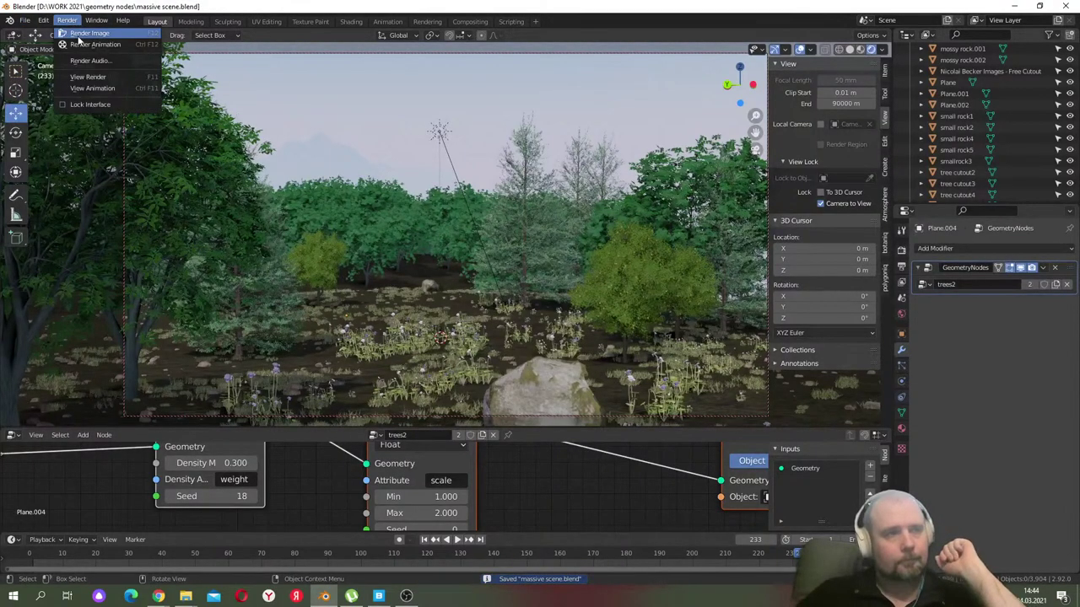
pyautogui.click(89, 37)
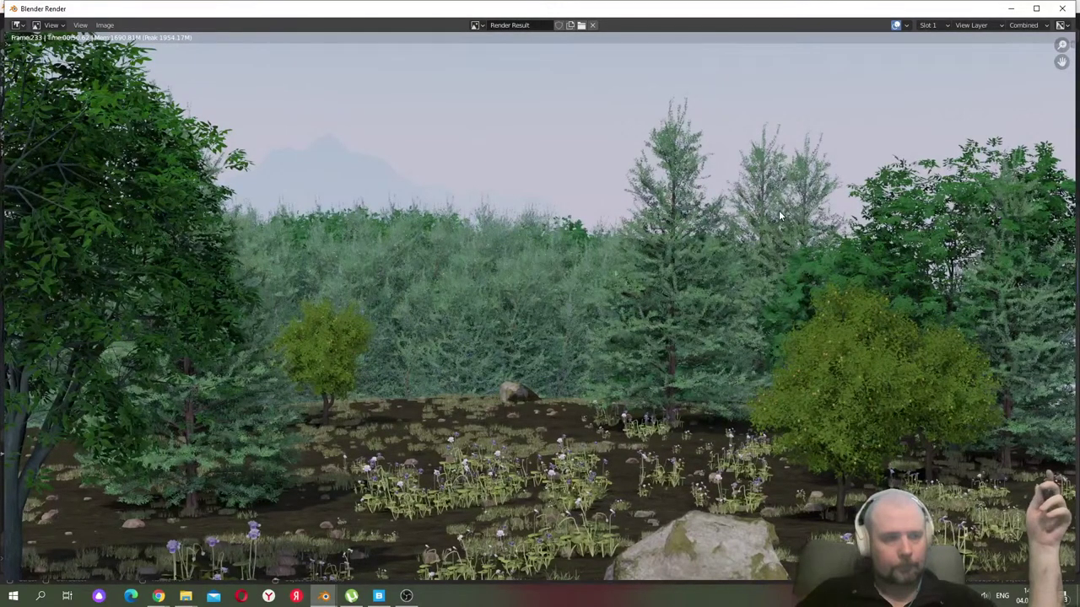
pyautogui.click(1062, 9)
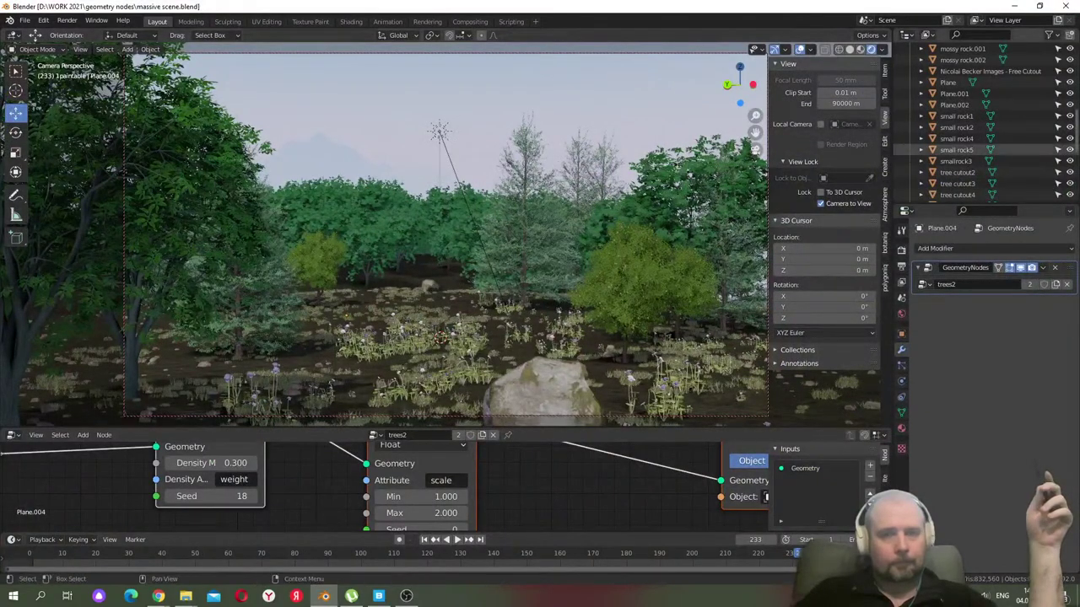
# - Identify the two overlapping background planes and toggle the viewport visibility of Plane.004 to examine its trees
pyautogui.click(432, 275)
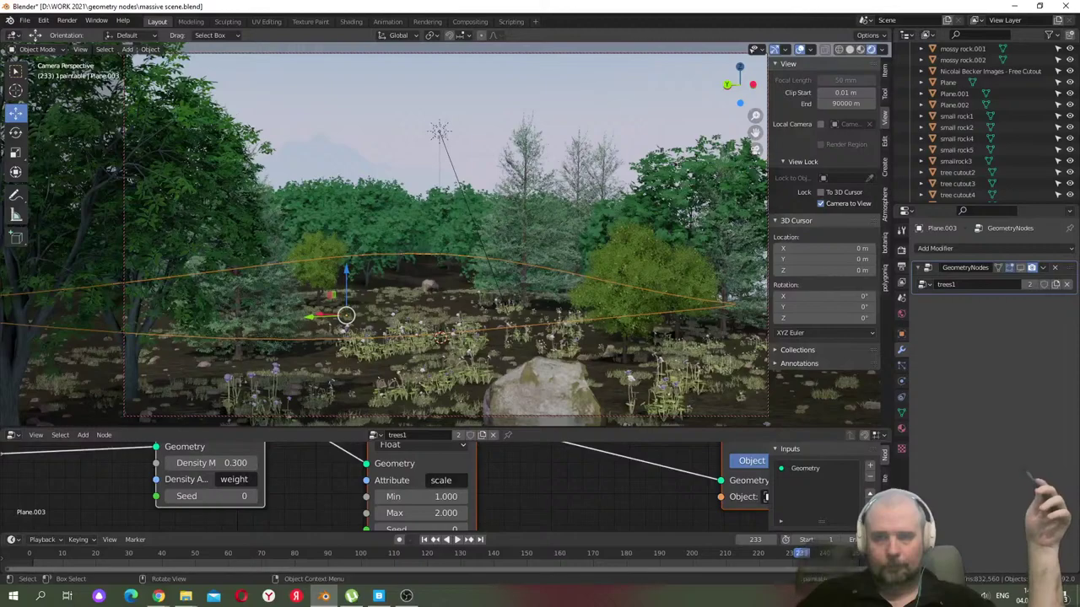
pyautogui.hotkey('alt', 'Tab')
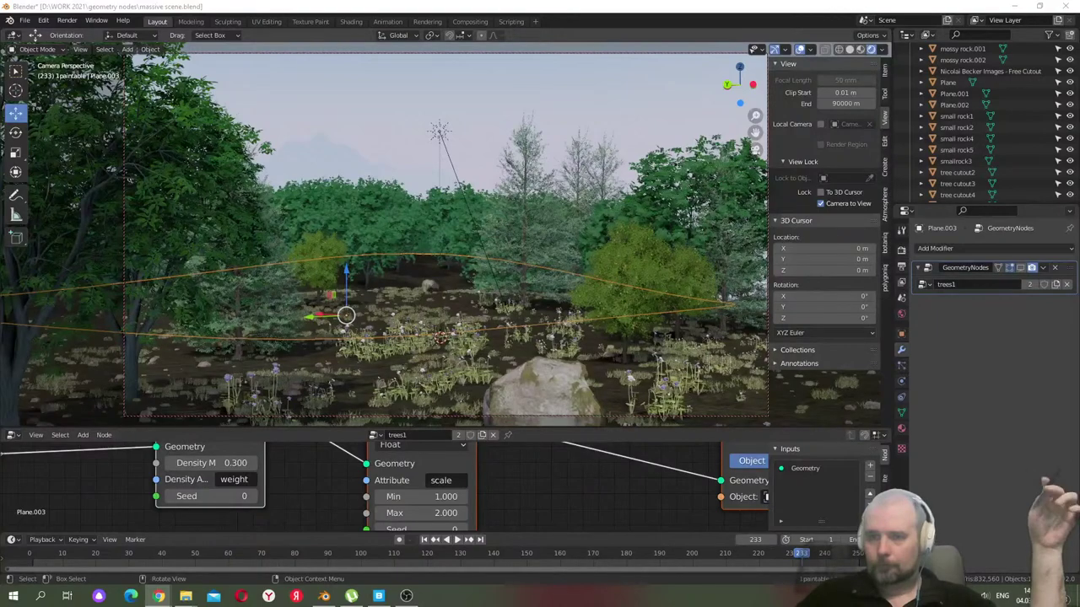
pyautogui.click(412, 270)
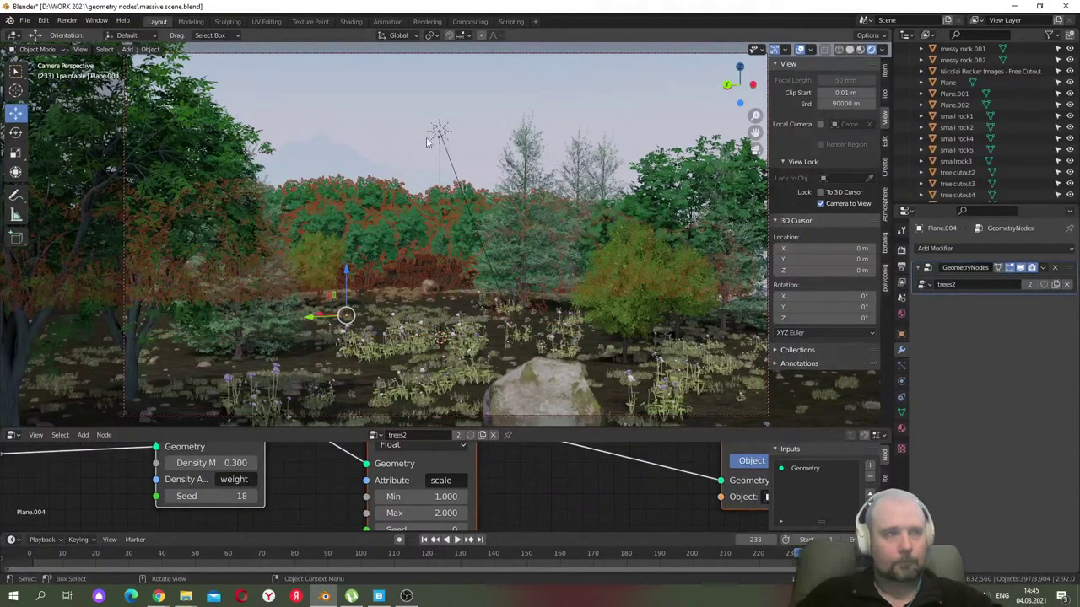
pyautogui.scroll(-4, 951, 125)
pyautogui.scroll(-3, 951, 125)
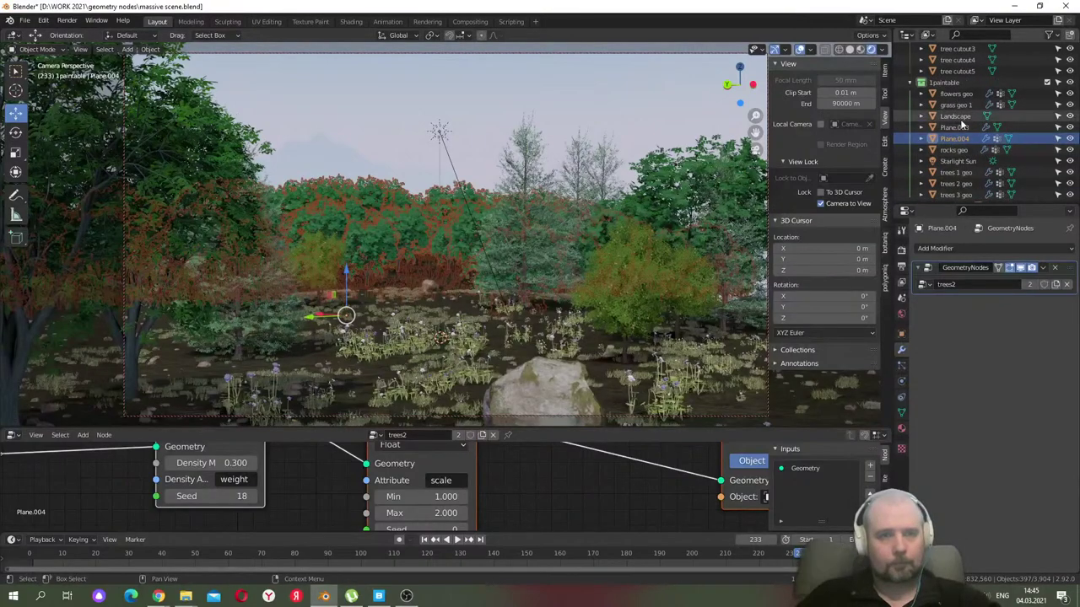
pyautogui.click(1070, 138)
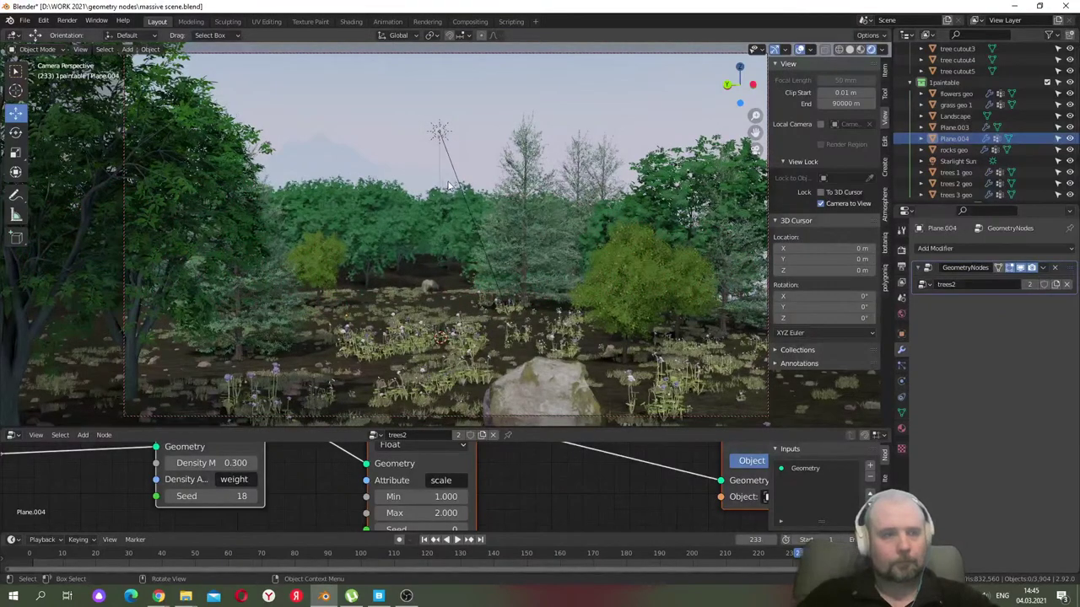
# - Hide Plane.004's Geometry Nodes result in the viewport and weight-paint the middle of the plane with a brush weight of 0.031
pyautogui.click(40, 50)
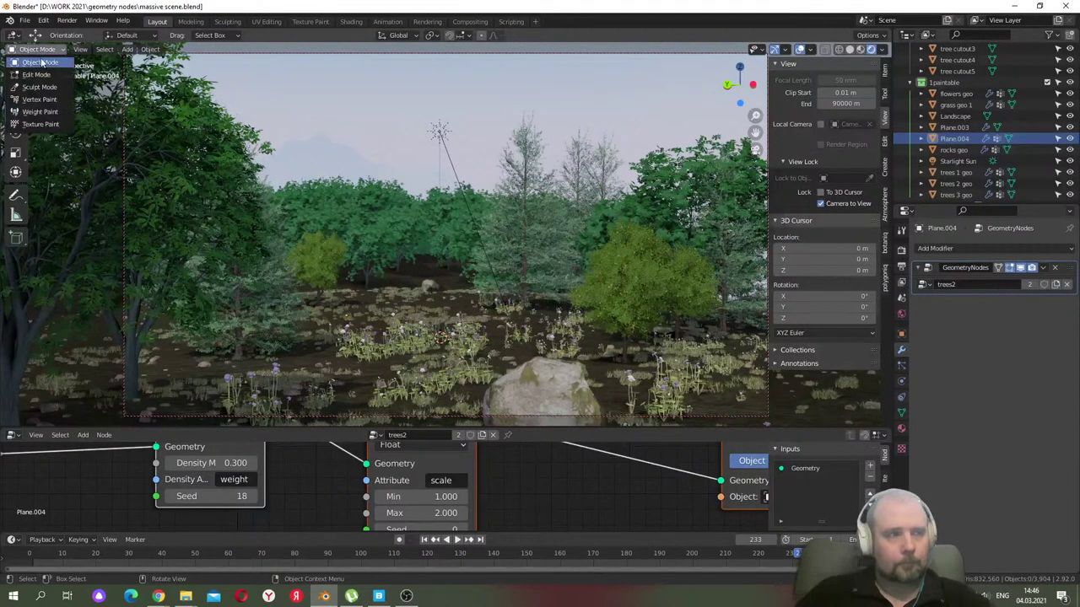
pyautogui.click(43, 111)
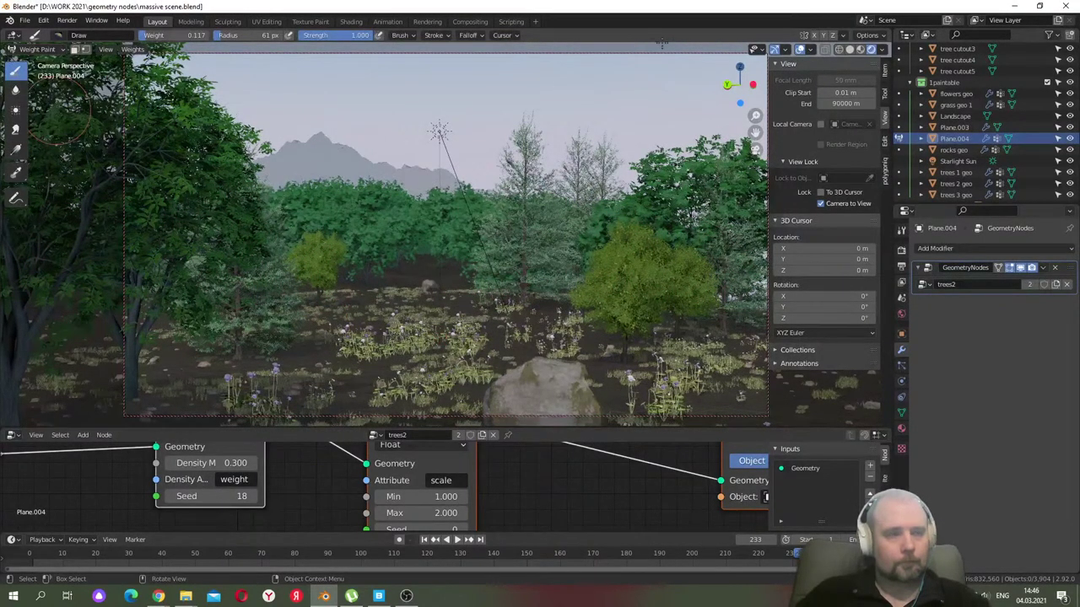
pyautogui.click(1032, 269)
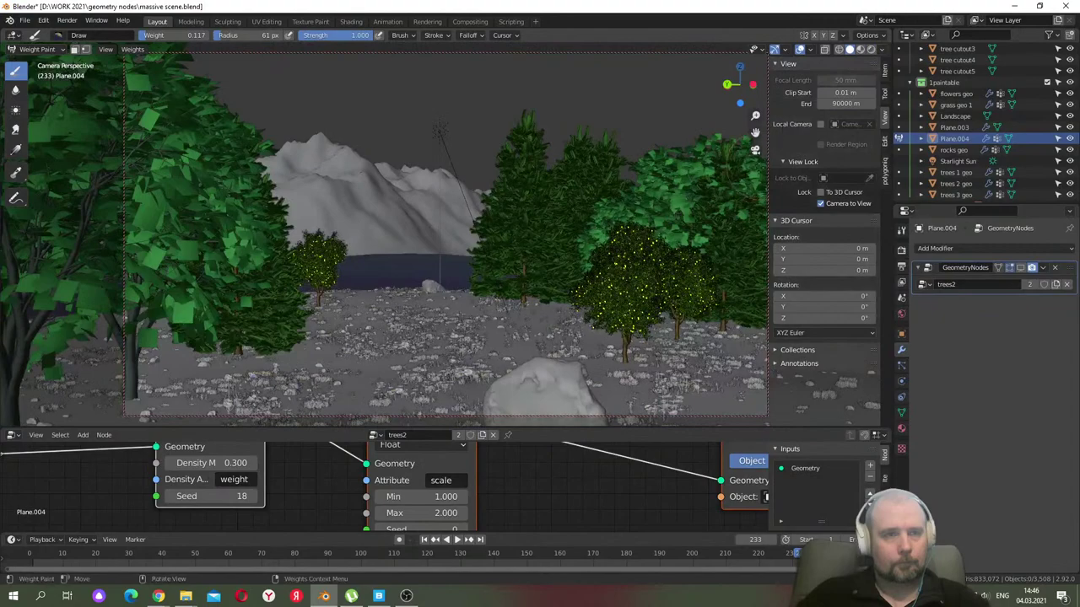
pyautogui.click(756, 148)
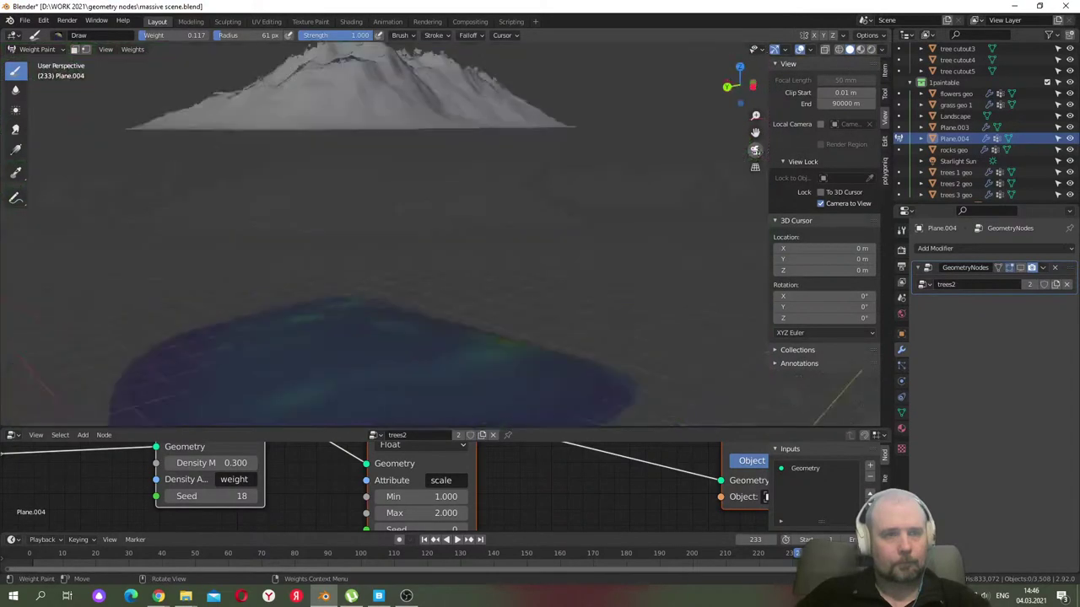
pyautogui.scroll(-4, 459, 278)
pyautogui.moveTo(484, 328)
pyautogui.keyDown('shift'); pyautogui.mouseDown(button='middle')
pyautogui.moveTo(506, 226)
pyautogui.moveTo(492, 208)
pyautogui.mouseUp(button='middle'); pyautogui.keyUp('shift')
pyautogui.scroll(5, 506, 226)
pyautogui.moveTo(179, 36); pyautogui.dragTo(169, 34)
pyautogui.moveTo(362, 259)
pyautogui.mouseDown()
pyautogui.moveTo(429, 265)
pyautogui.moveTo(365, 245)
pyautogui.moveTo(413, 174)
pyautogui.moveTo(487, 217)
pyautogui.moveTo(540, 198)
pyautogui.mouseUp()
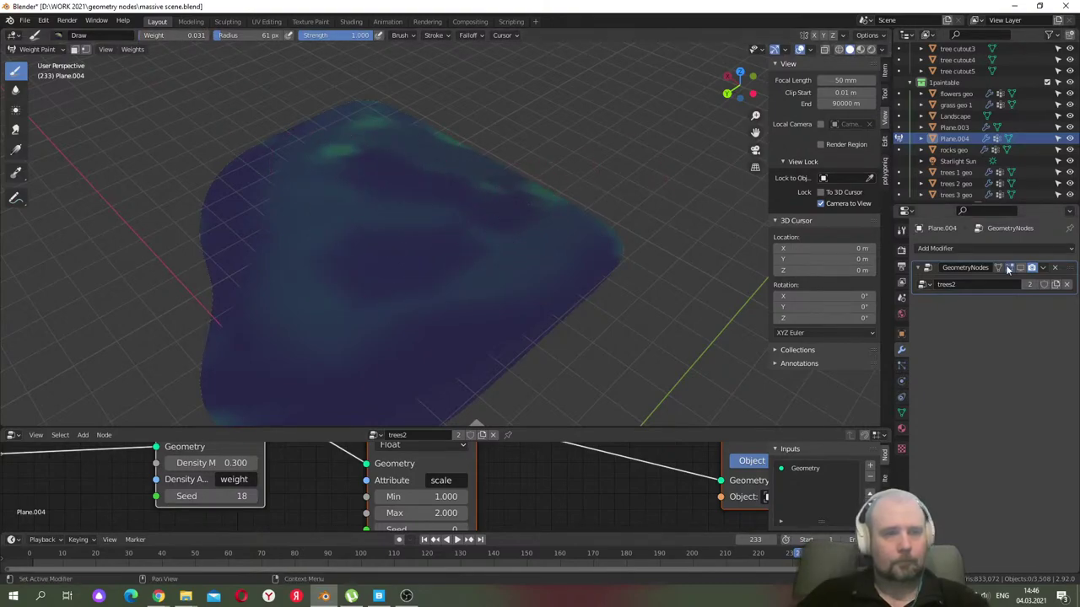
# - Show the generated trees again and thin them by painting with weight 0.031, and with weight 0.000 near the plane's far edge
pyautogui.click(1009, 268)
pyautogui.moveTo(446, 221)
pyautogui.mouseDown()
pyautogui.moveTo(429, 246)
pyautogui.moveTo(324, 247)
pyautogui.moveTo(331, 198)
pyautogui.moveTo(396, 110)
pyautogui.moveTo(354, 97)
pyautogui.moveTo(506, 160)
pyautogui.moveTo(486, 265)
pyautogui.moveTo(451, 287)
pyautogui.moveTo(262, 303)
pyautogui.moveTo(354, 269)
pyautogui.mouseUp()
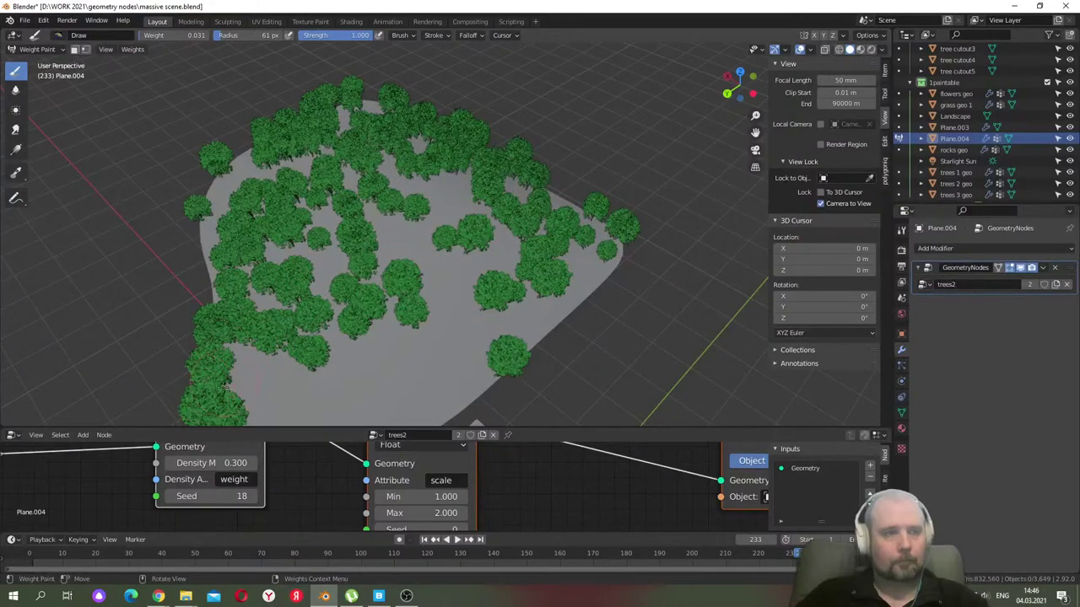
pyautogui.moveTo(224, 387); pyautogui.dragTo(429, 282)
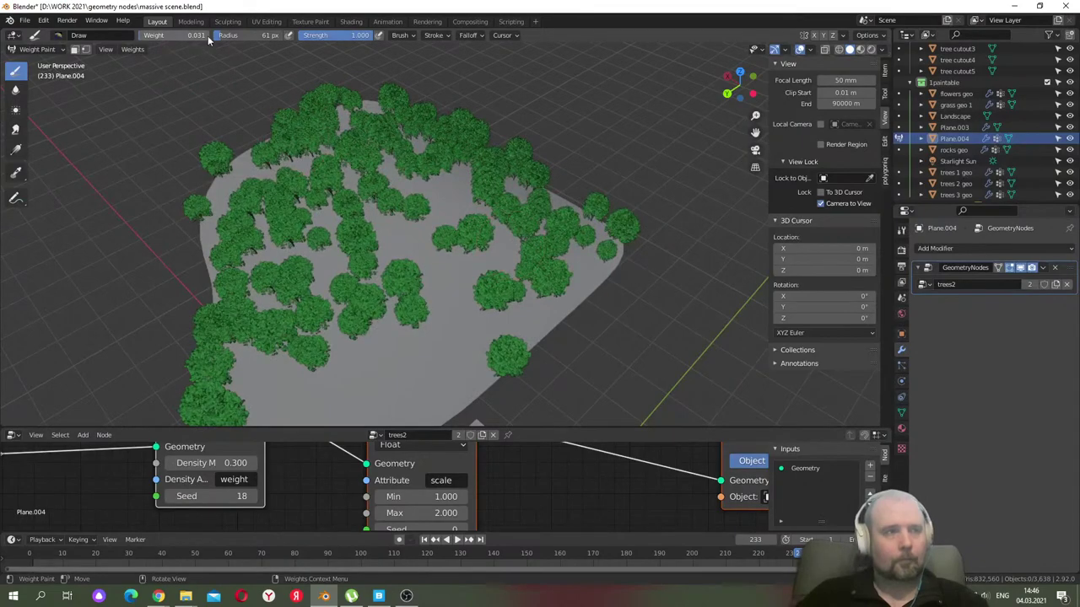
pyautogui.moveTo(184, 35); pyautogui.dragTo(185, 35)
pyautogui.moveTo(381, 160)
pyautogui.mouseDown()
pyautogui.moveTo(307, 123)
pyautogui.moveTo(274, 142)
pyautogui.mouseUp()
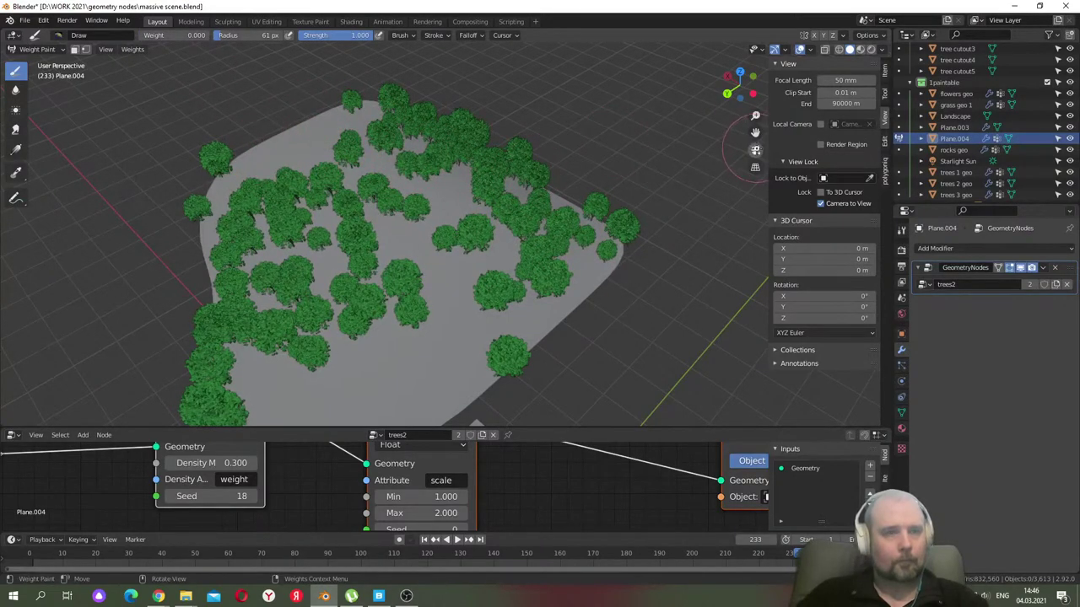
# - Check the thinned background trees through the camera in rendered shading and save the file
pyautogui.click(755, 149)
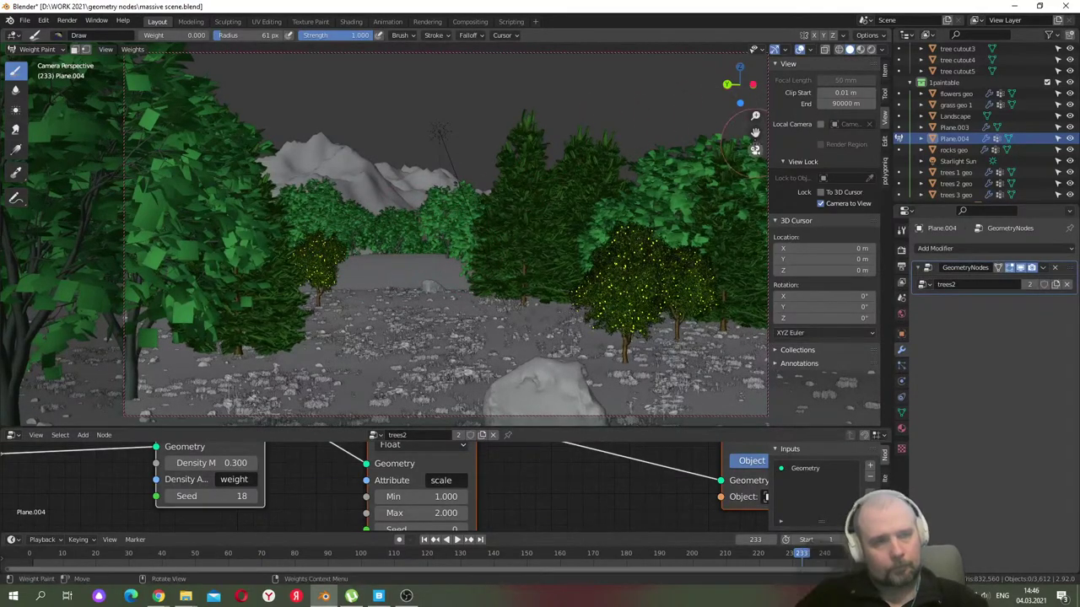
pyautogui.click(755, 150)
pyautogui.click(755, 150)
pyautogui.click(873, 50)
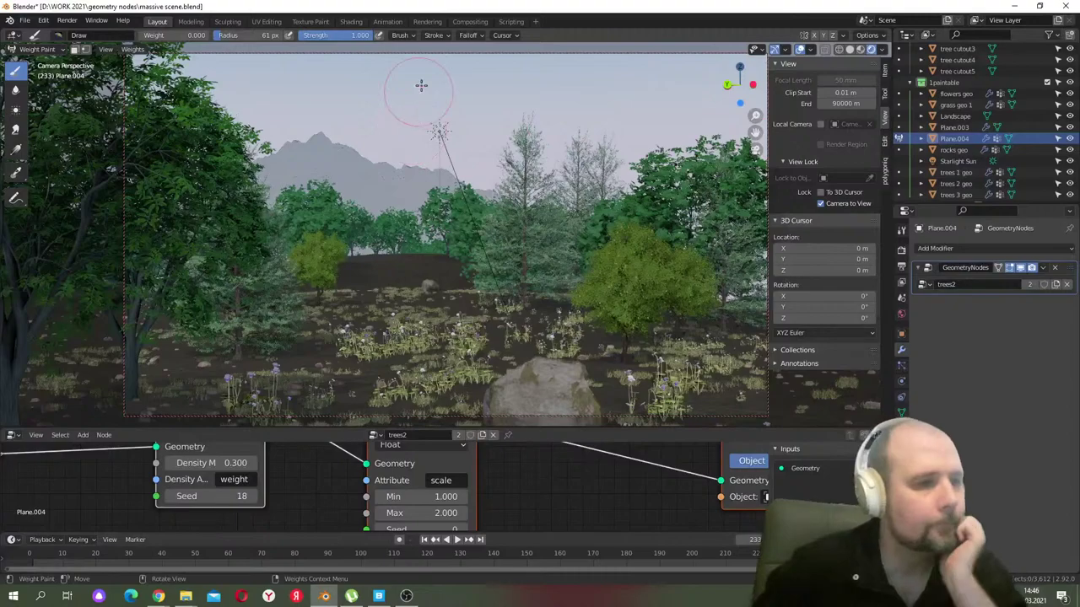
pyautogui.click(24, 19)
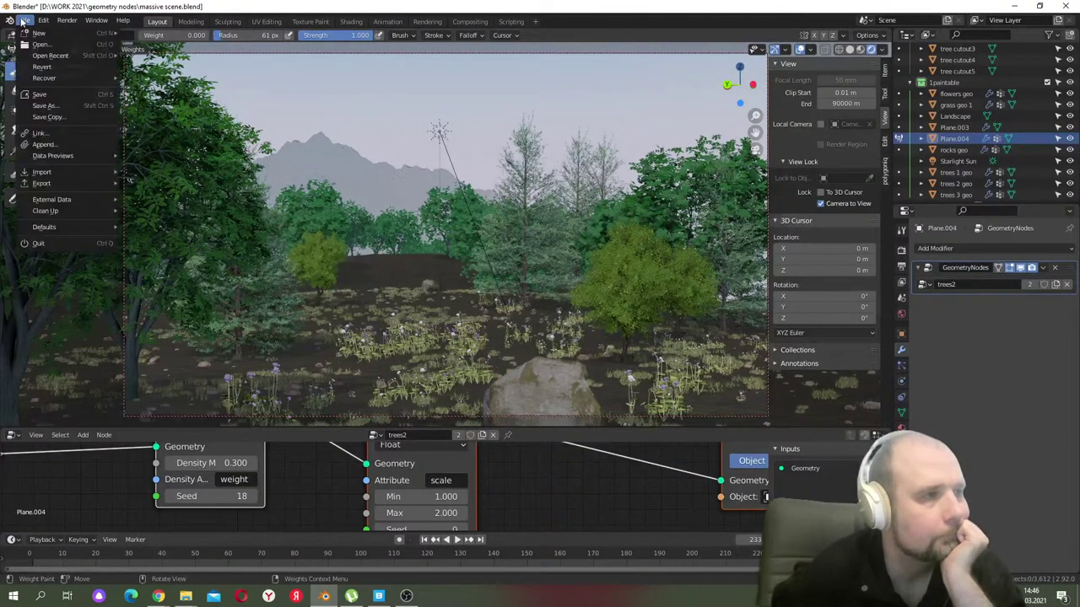
pyautogui.click(43, 94)
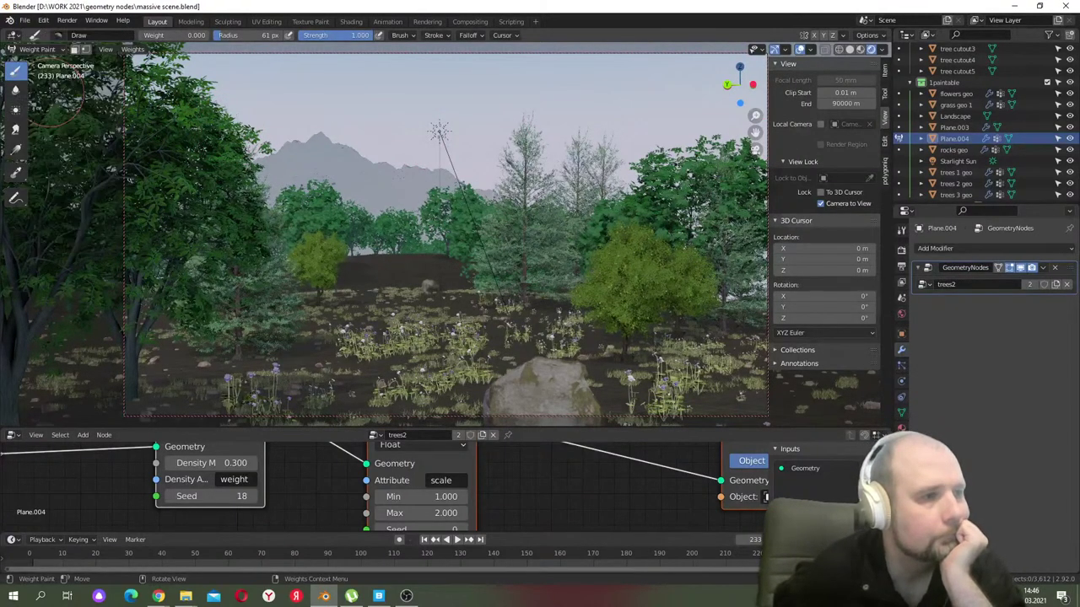
# - Examine Plane.004's trees from outside the camera view, with the paint mask enabled and in Edit Mode
pyautogui.click(756, 151)
pyautogui.scroll(5, 466, 253)
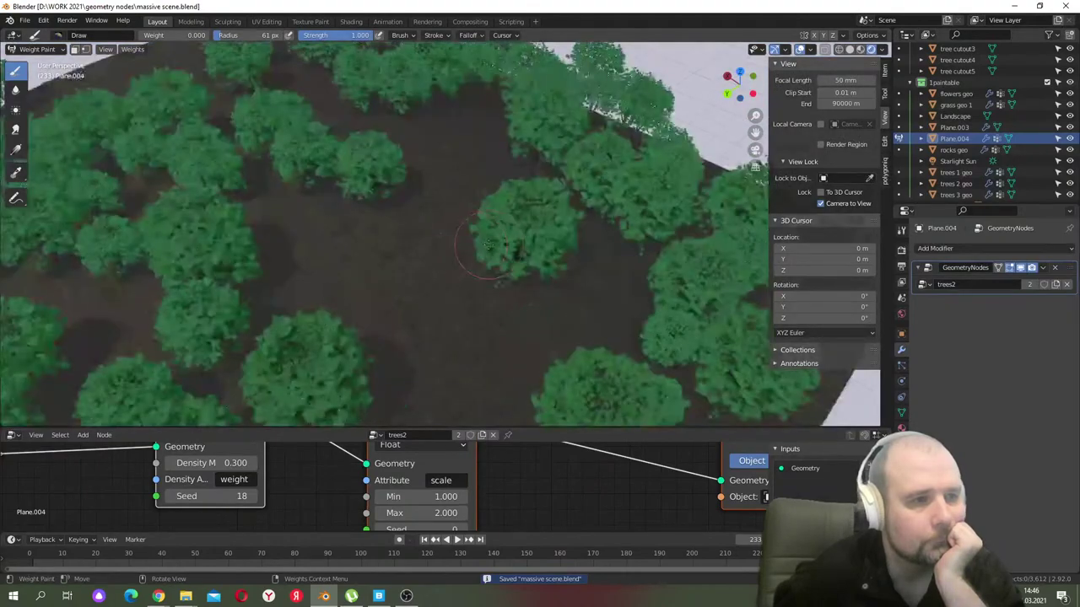
pyautogui.scroll(-5, 494, 245)
pyautogui.click(74, 50)
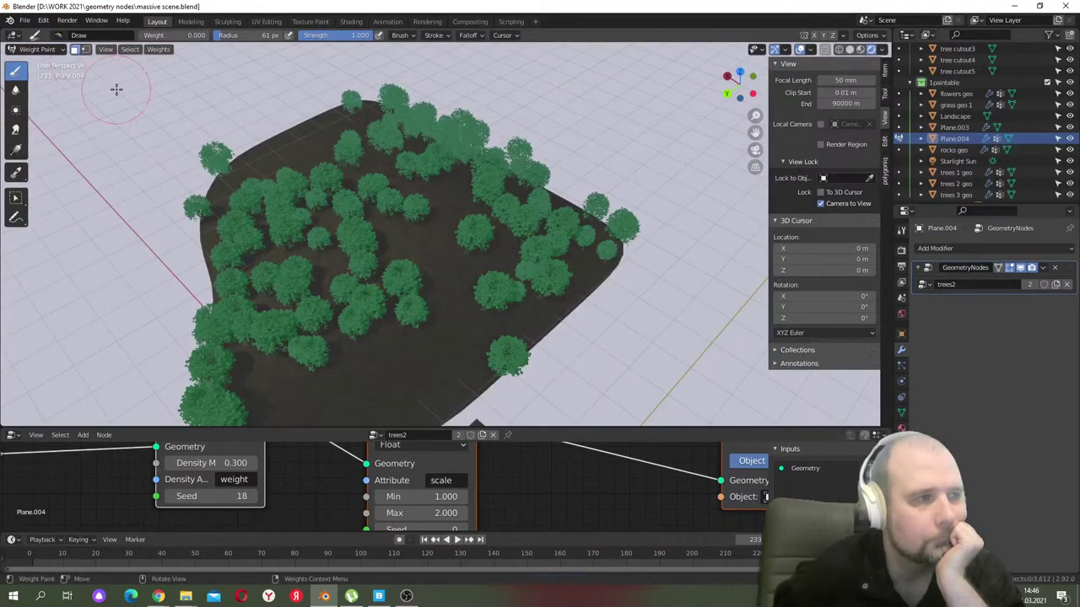
pyautogui.press('Tab')
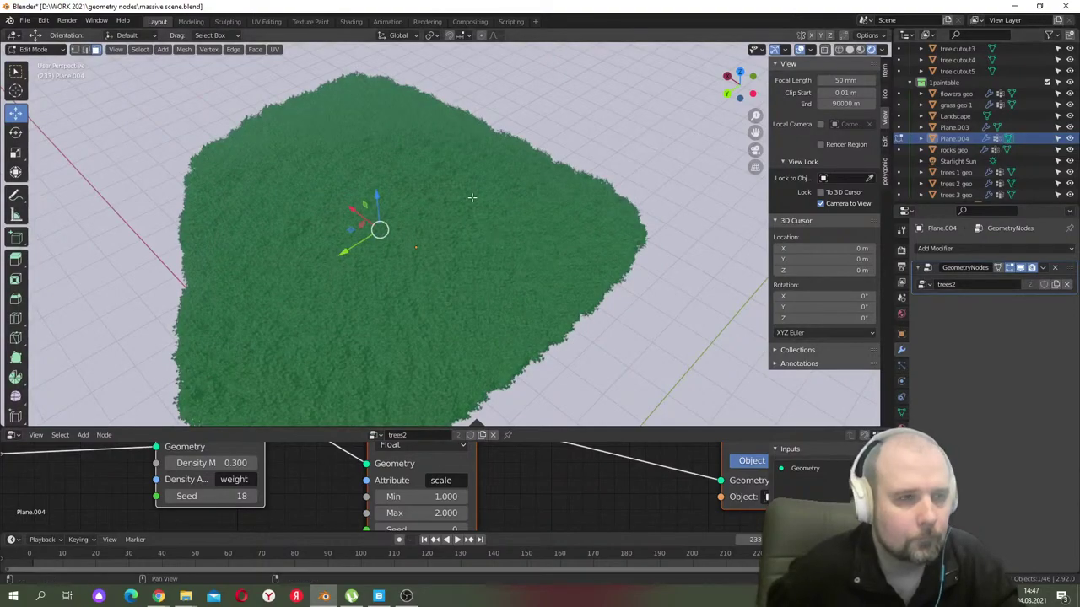
pyautogui.moveTo(550, 194); pyautogui.dragTo(724, 197, button='middle')
pyautogui.keyDown('ctrl'); pyautogui.scroll(-3, 42, 49); pyautogui.keyUp('ctrl')
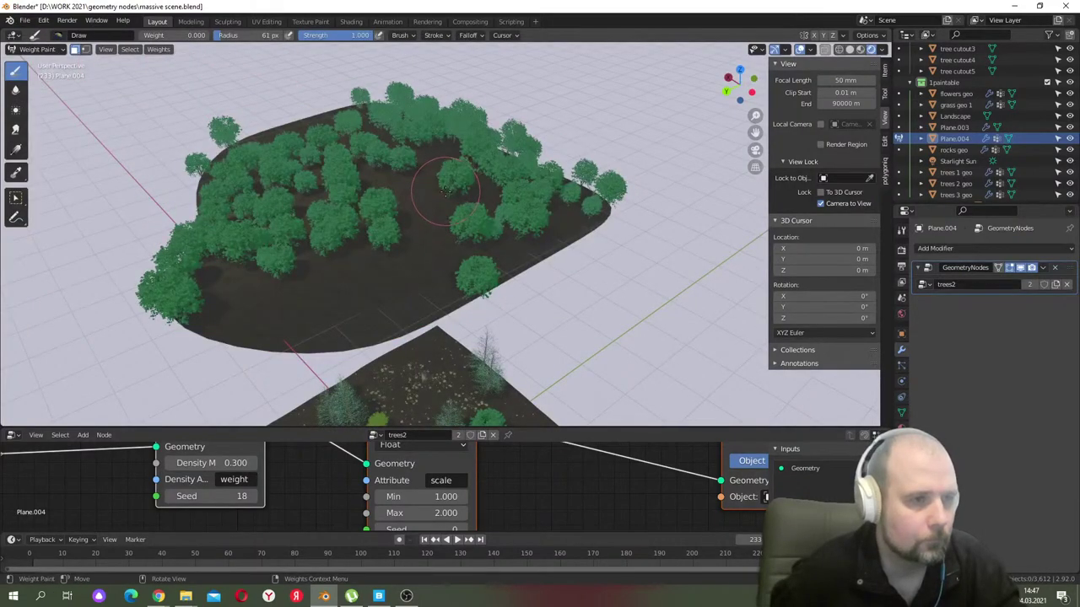
# - Rename the Plane.004 object as "distant trees"
pyautogui.doubleClick(956, 139)
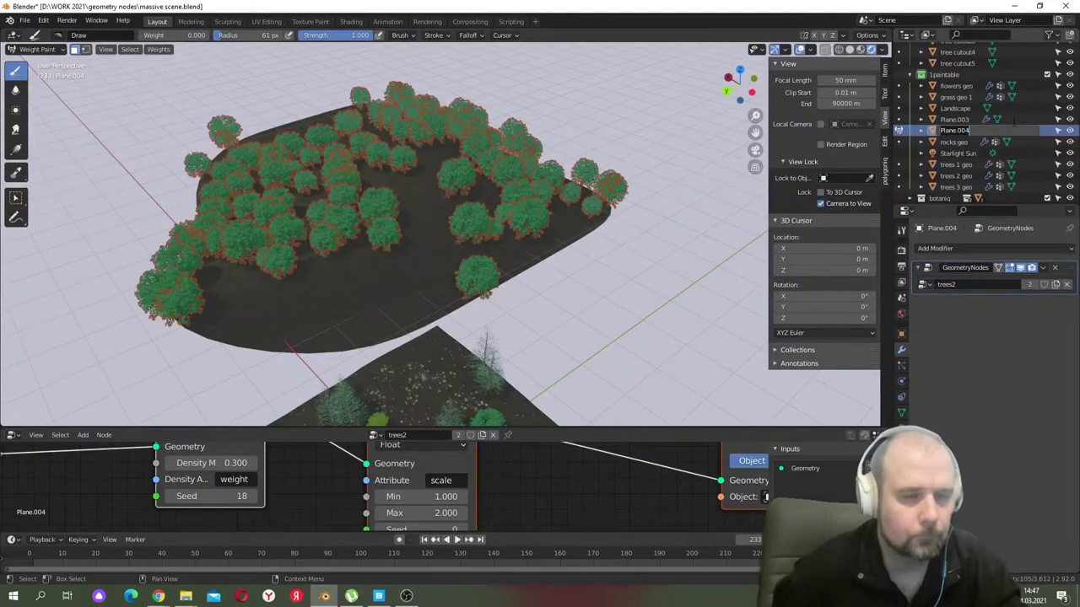
pyautogui.write('dista')
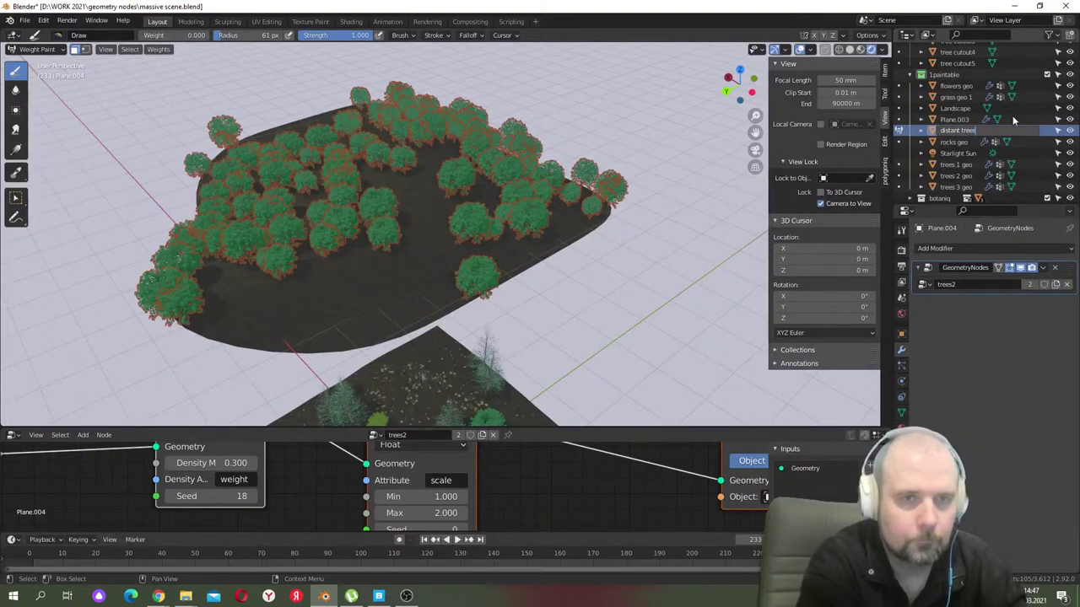
pyautogui.write('nt trees')
pyautogui.press('Return')
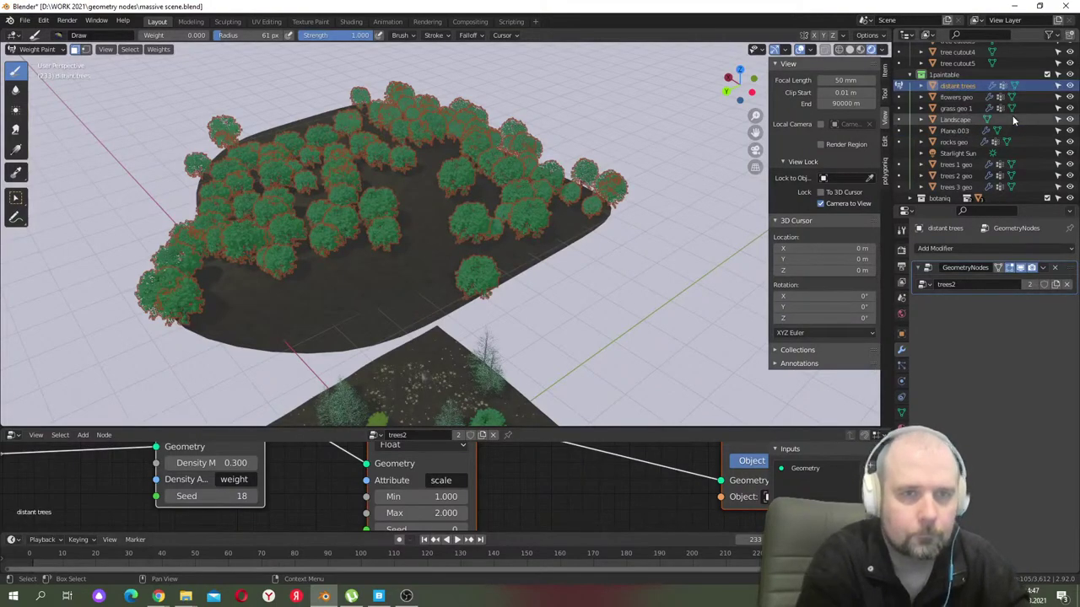
# - Return to Object Mode and duplicate the distant trees plane in place
pyautogui.rightClick(955, 86)
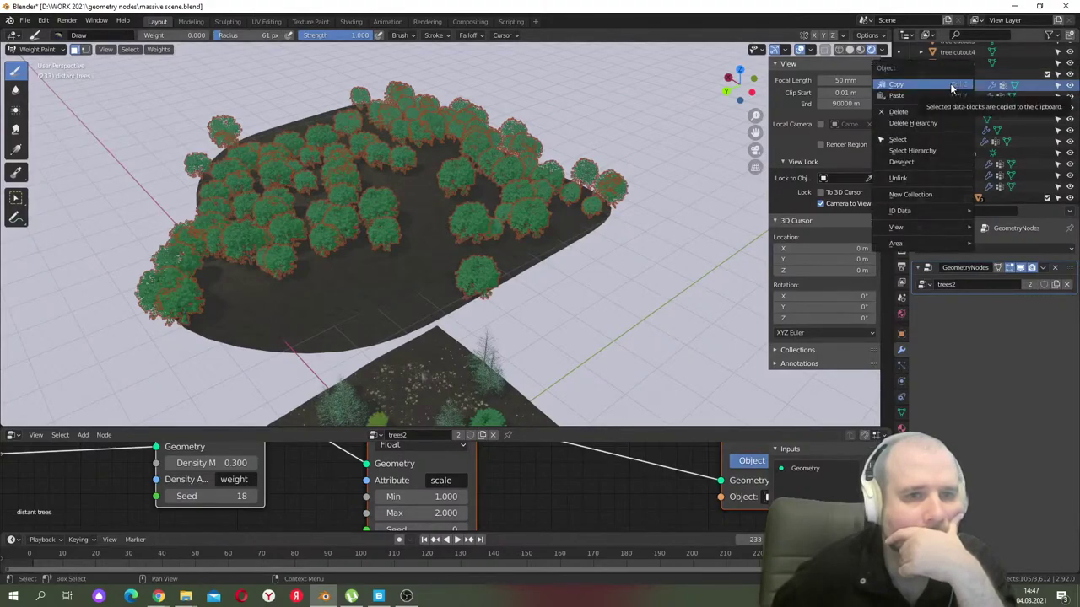
pyautogui.click(951, 86)
pyautogui.click(37, 49)
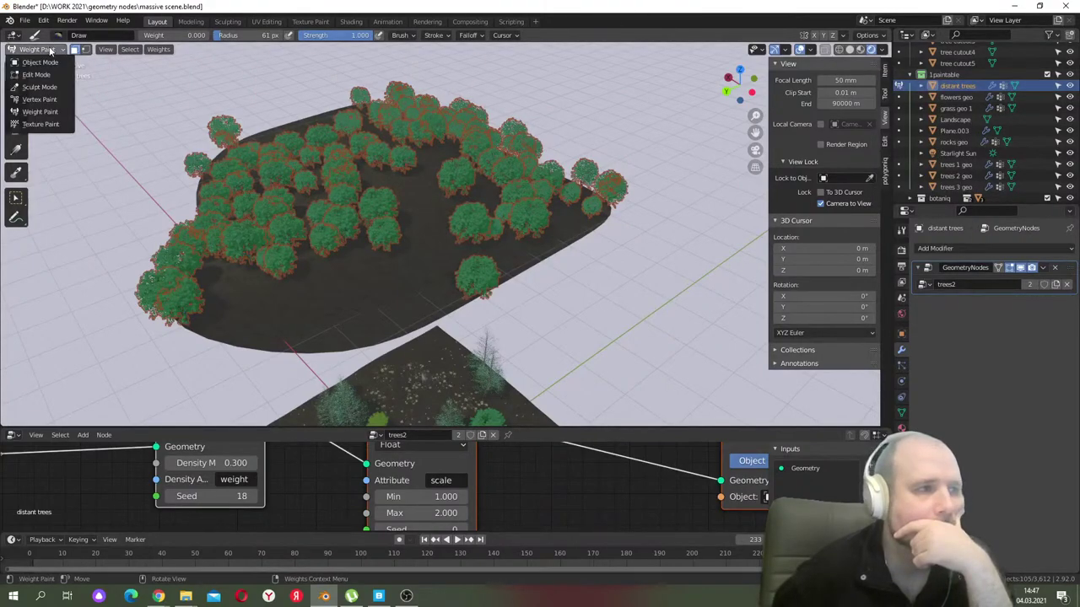
pyautogui.click(42, 59)
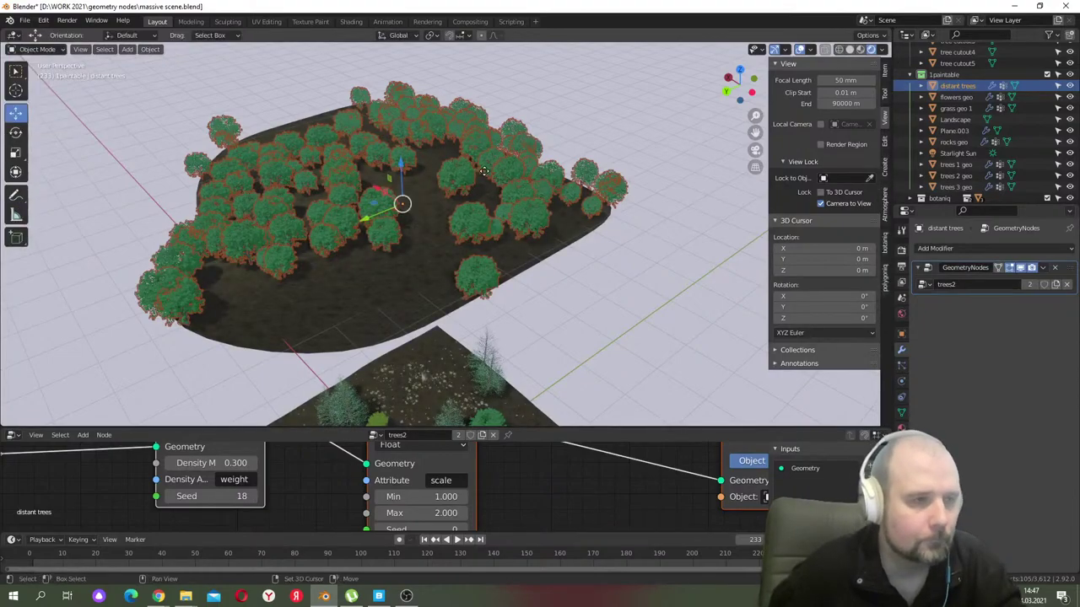
pyautogui.hotkey('shift', 'd')
pyautogui.press('Escape')
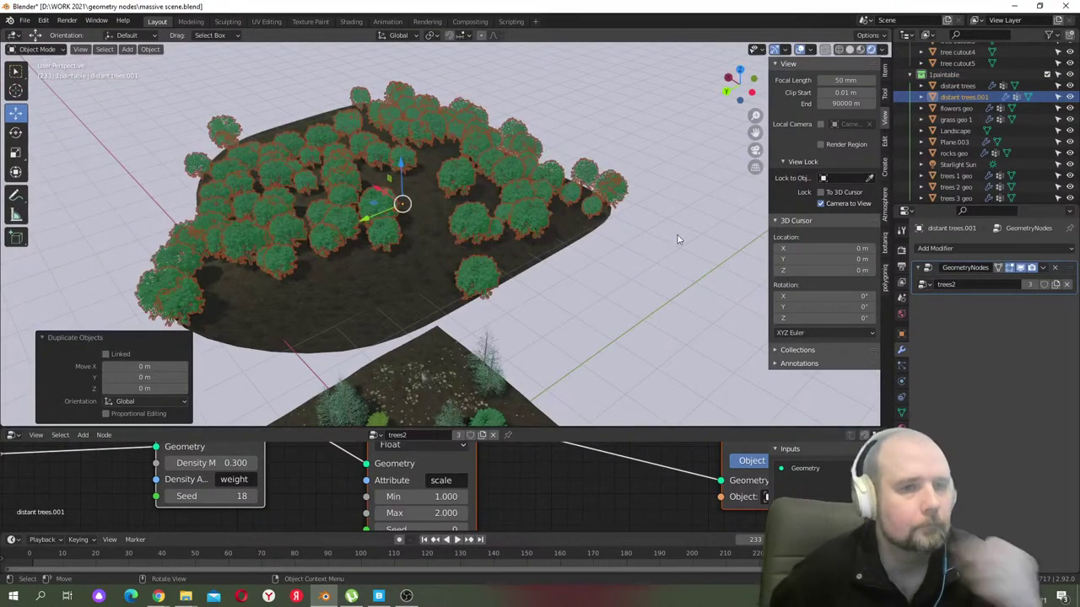
# - Rename the duplicated plane as "distant growth"
pyautogui.doubleClick(968, 98)
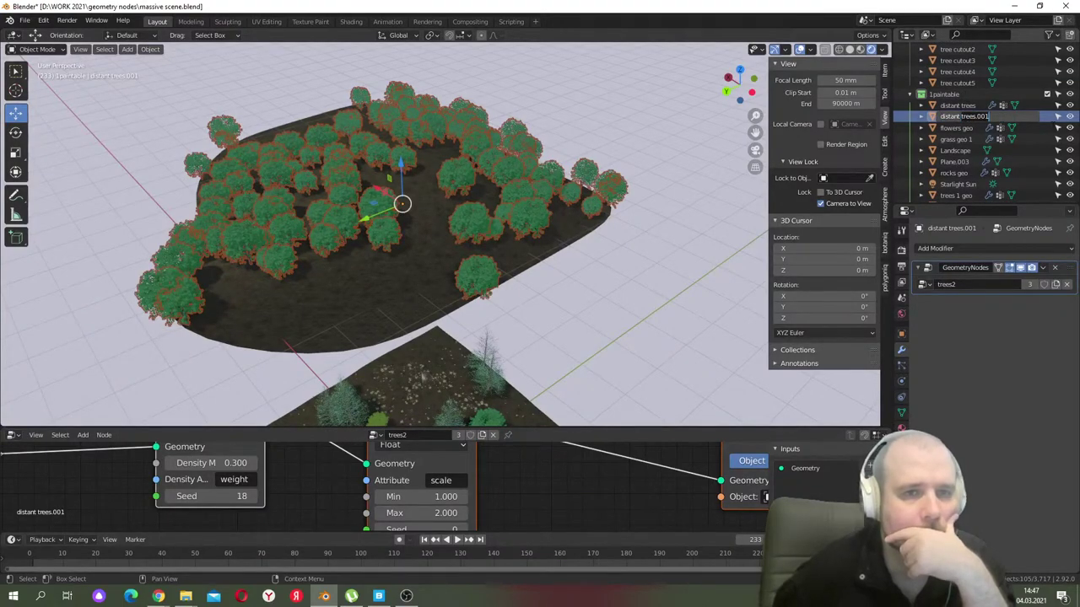
pyautogui.press('BackSpace')
pyautogui.press('BackSpace')
pyautogui.press('BackSpace')
pyautogui.press('BackSpace')
pyautogui.press('BackSpace')
pyautogui.press('BackSpace')
pyautogui.press('BackSpace')
pyautogui.press('BackSpace')
pyautogui.press('BackSpace')
pyautogui.write('growth')
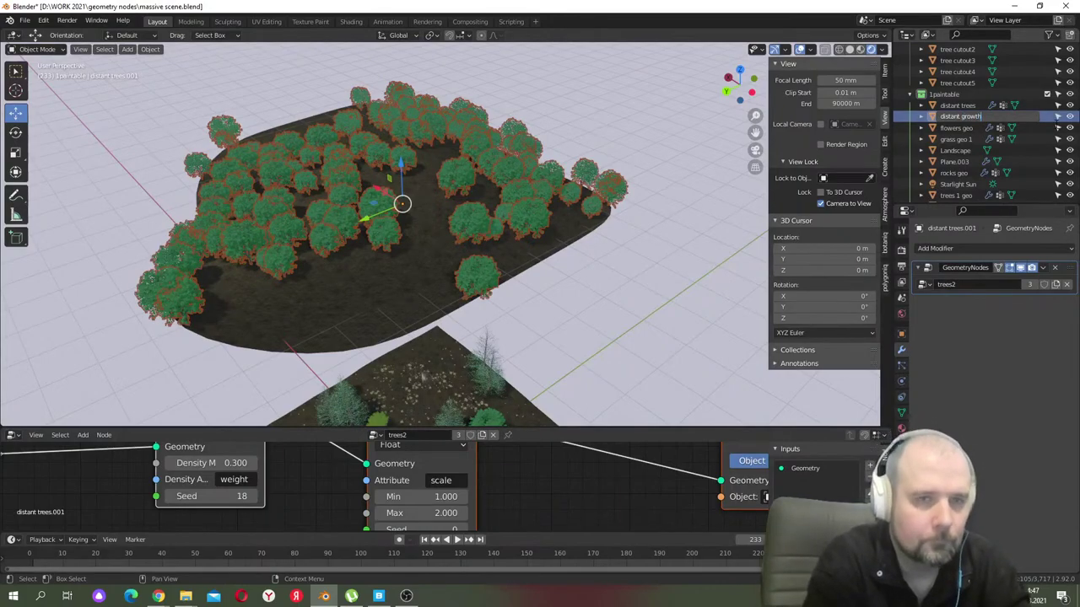
pyautogui.press('Return')
# - Try the rocks node tree on the distant growth plane's Geometry Nodes modifier and inspect the scattered rocks up close
pyautogui.click(924, 285)
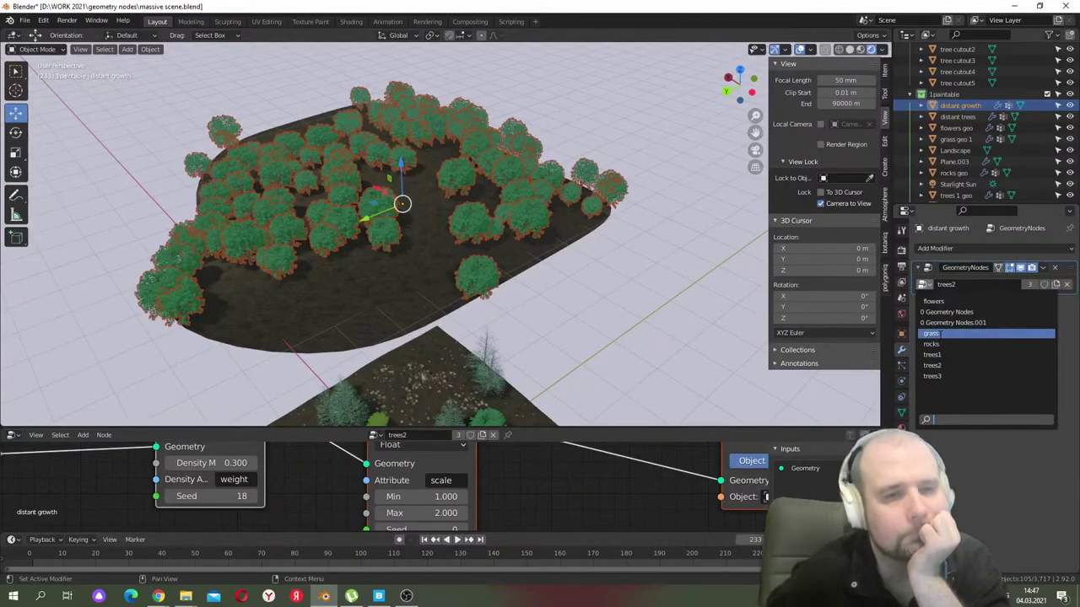
pyautogui.click(943, 345)
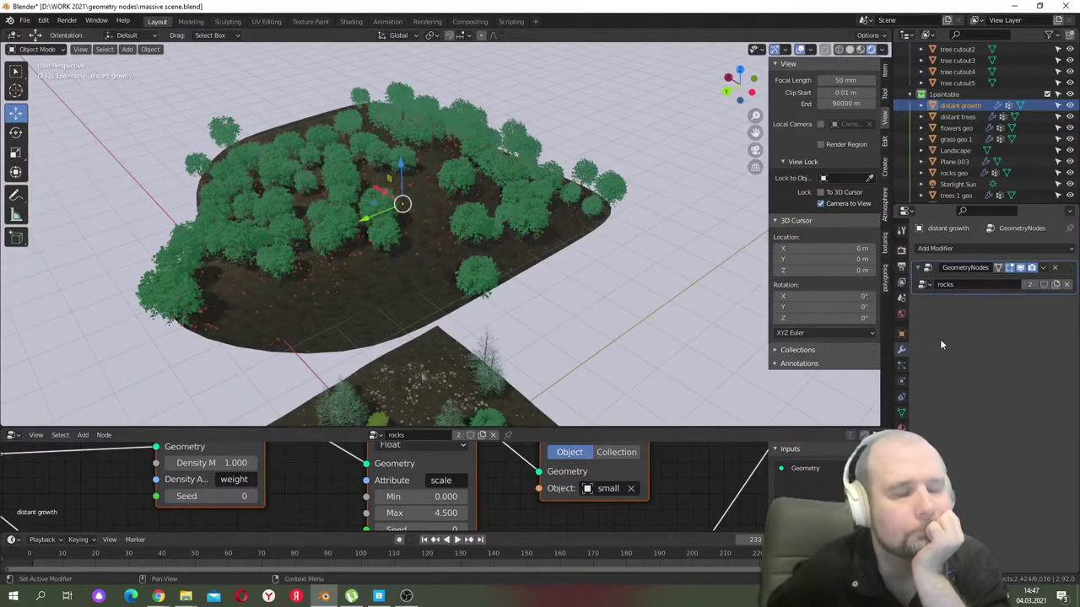
pyautogui.moveTo(459, 196)
pyautogui.mouseDown(button='middle')
pyautogui.moveTo(461, 177)
pyautogui.moveTo(468, 199)
pyautogui.mouseUp(button='middle')
pyautogui.scroll(4, 463, 184)
pyautogui.scroll(2, 468, 197)
pyautogui.scroll(-8, 468, 193)
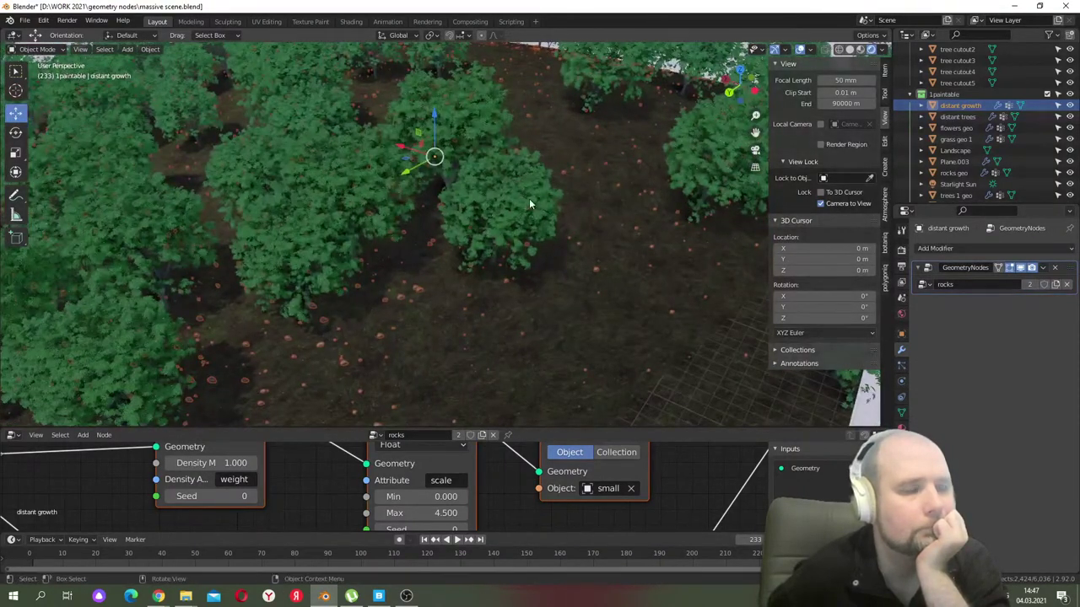
pyautogui.scroll(6, 639, 234)
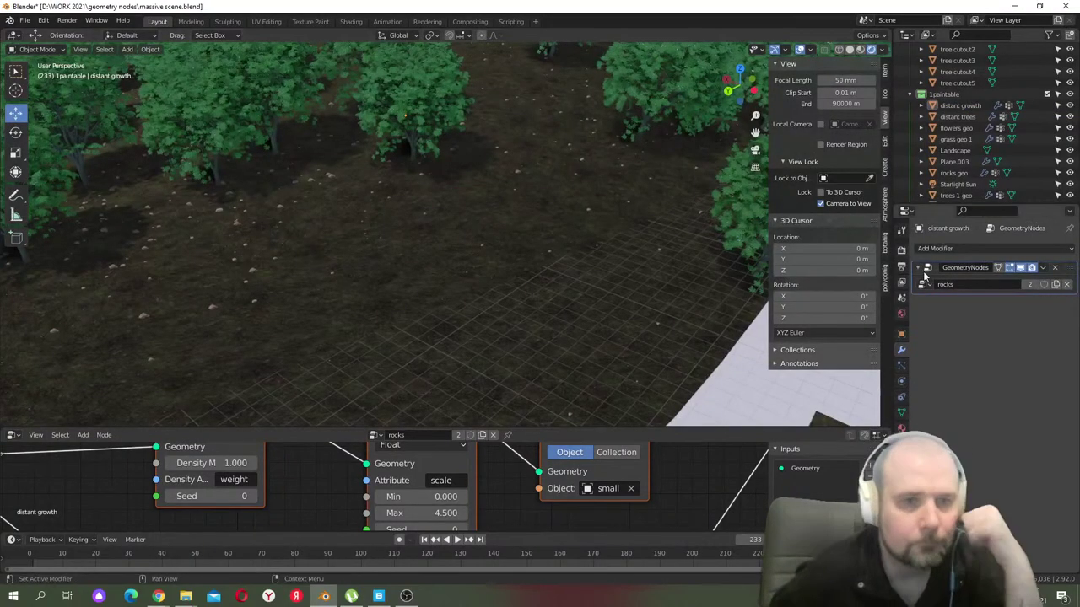
# - Try the grass node tree on the distant growth plane and check it through the camera
pyautogui.click(924, 285)
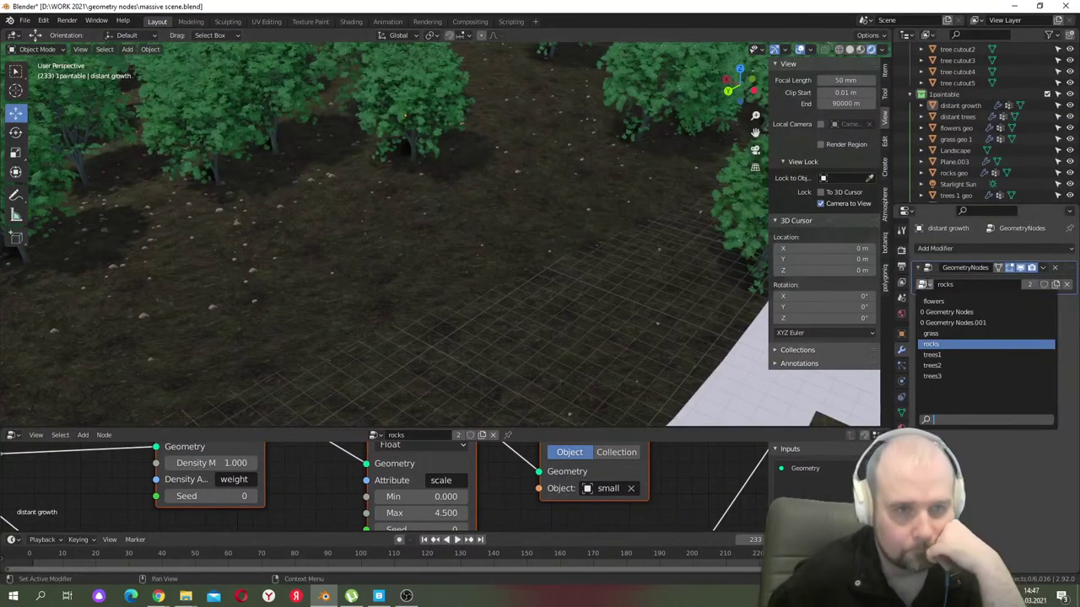
pyautogui.click(934, 334)
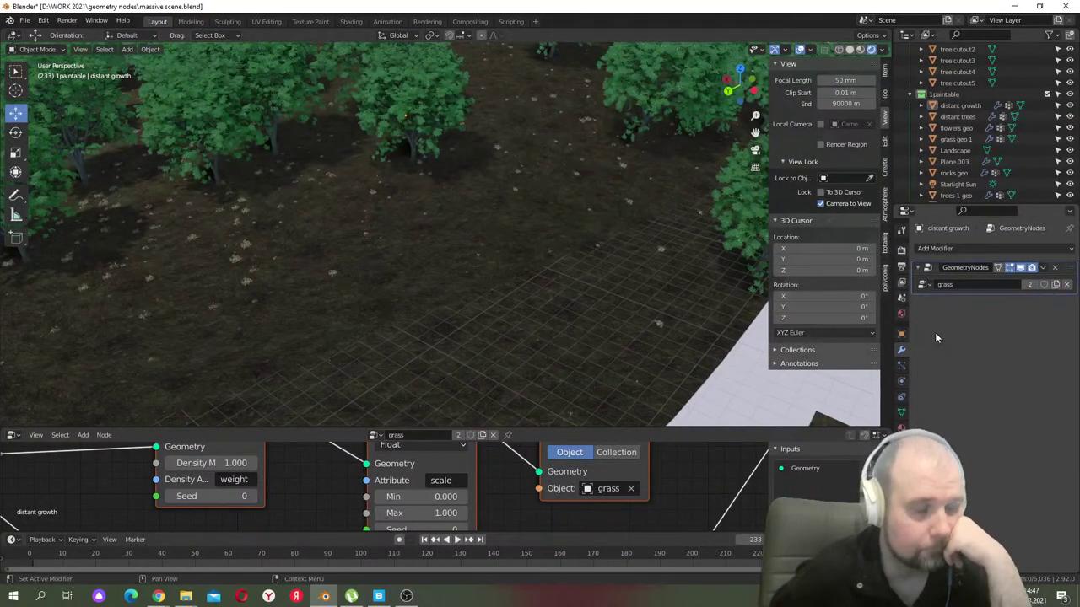
pyautogui.click(756, 150)
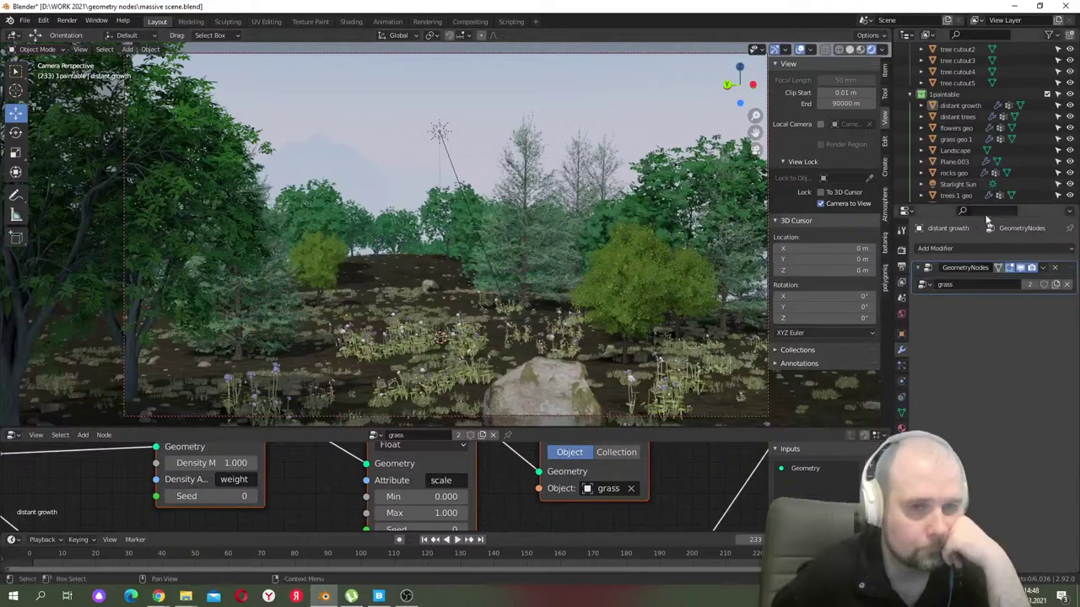
# - Try the flowers node tree on the distant growth plane's Geometry Nodes modifier and switch back to the grass node tree
pyautogui.click(927, 285)
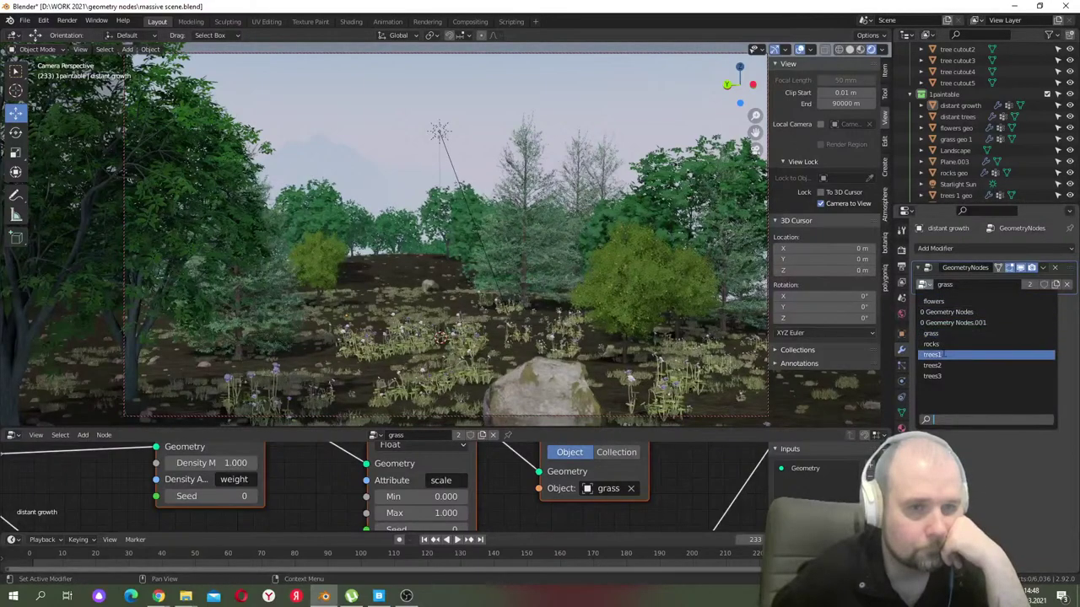
pyautogui.click(945, 303)
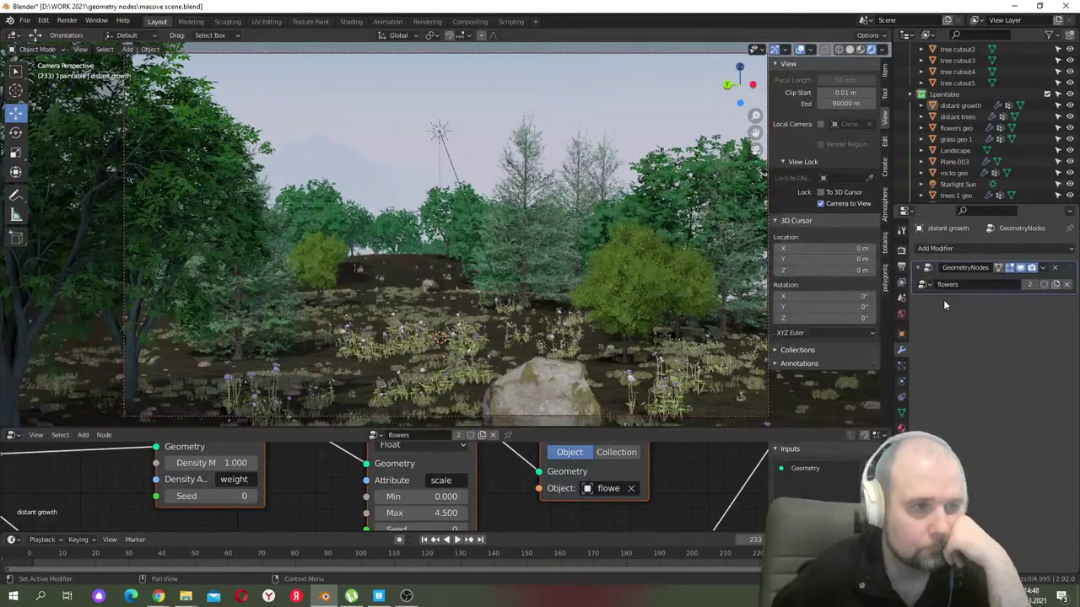
pyautogui.click(926, 286)
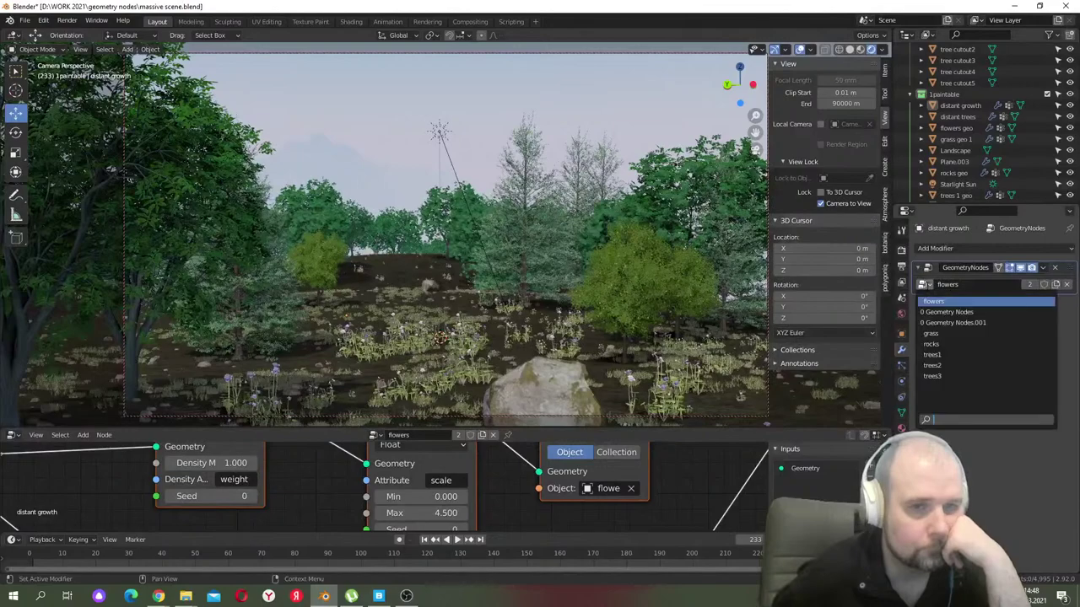
pyautogui.click(938, 334)
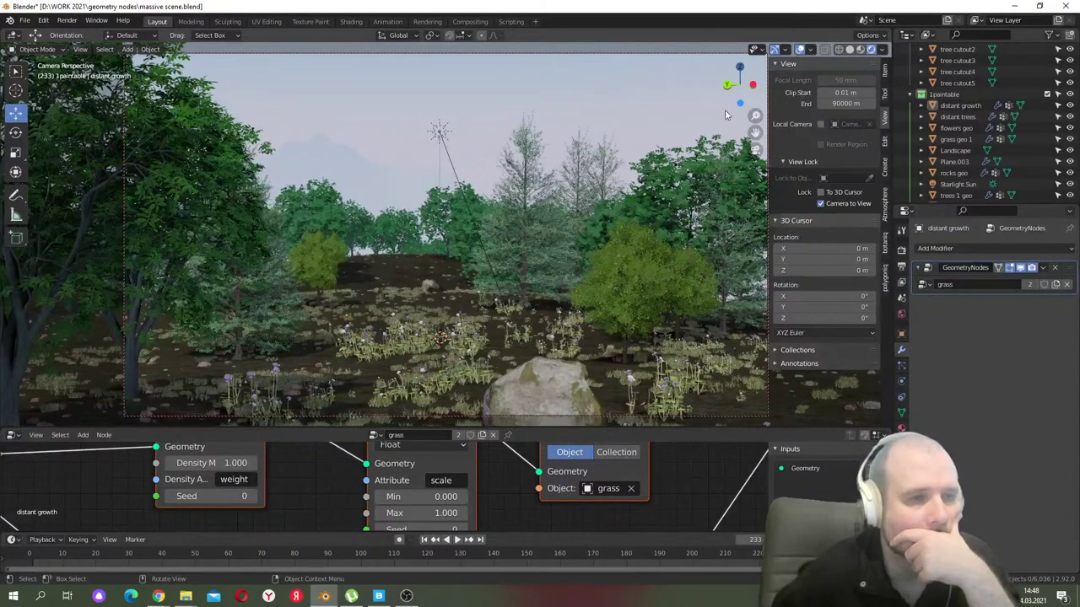
# - Weight-paint the open ground of the distant growth plane with a brush weight of about 0.359 to scatter more grass between the trees
pyautogui.click(32, 49)
pyautogui.click(35, 113)
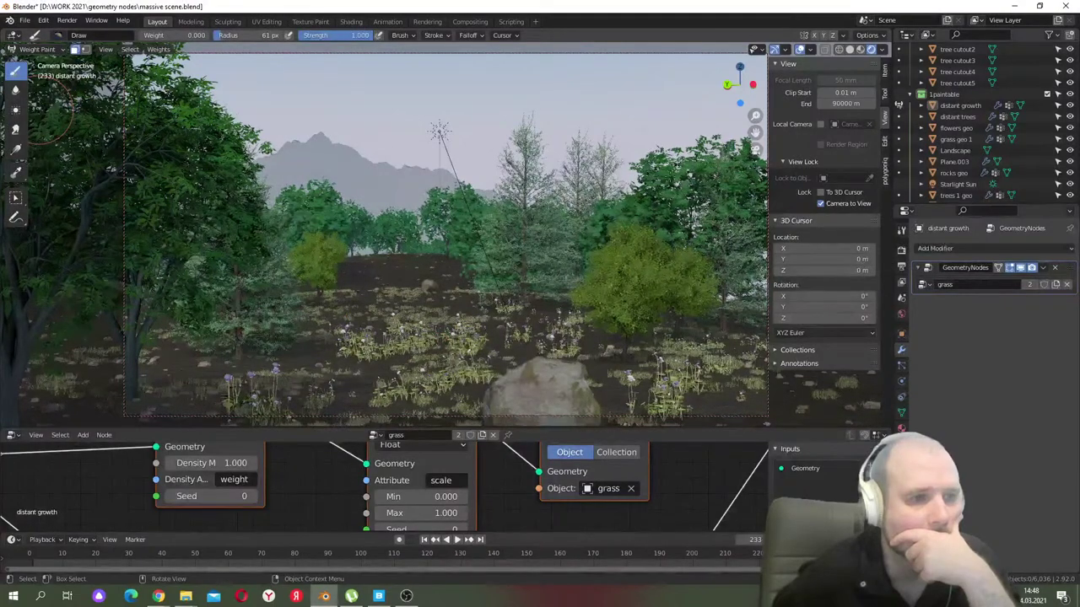
pyautogui.click(756, 150)
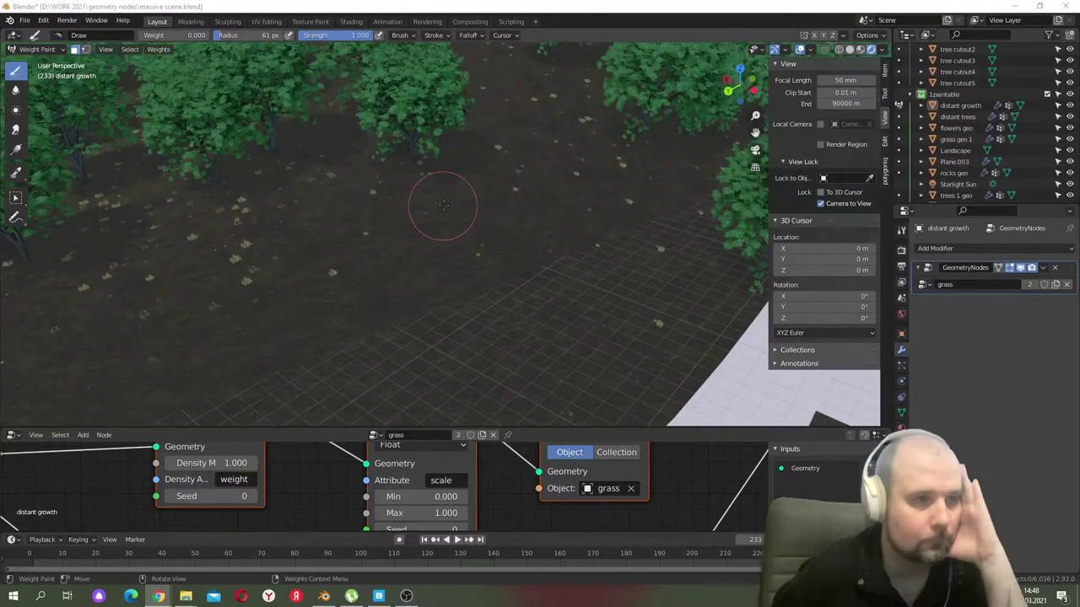
pyautogui.press('KP_Decimal')
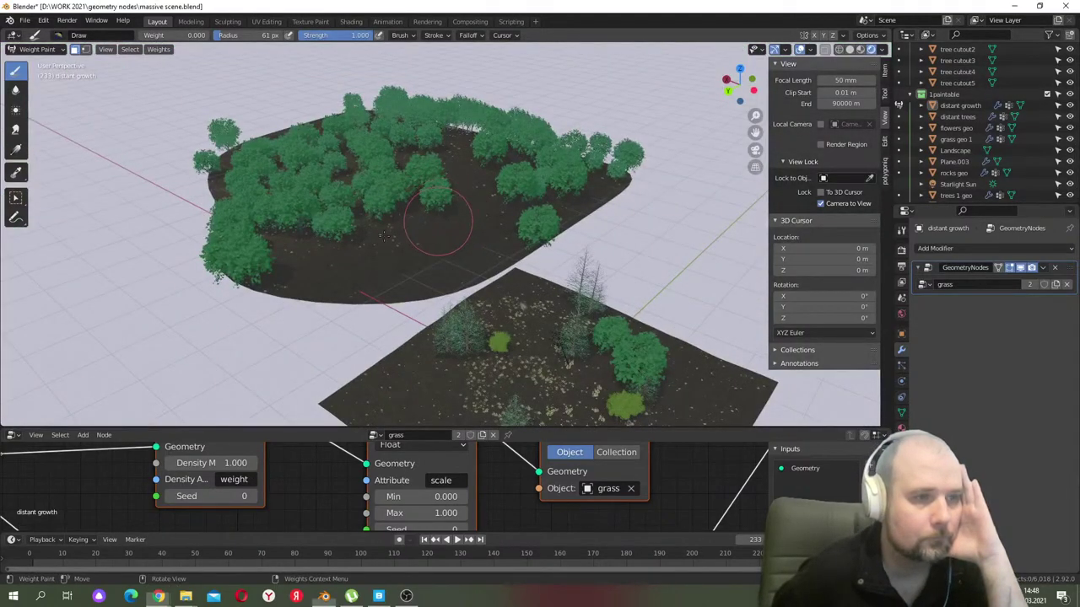
pyautogui.moveTo(149, 35); pyautogui.dragTo(153, 36)
pyautogui.moveTo(428, 214)
pyautogui.mouseDown()
pyautogui.moveTo(506, 217)
pyautogui.moveTo(385, 242)
pyautogui.moveTo(478, 214)
pyautogui.mouseUp()
pyautogui.moveTo(422, 245)
pyautogui.mouseDown()
pyautogui.moveTo(362, 254)
pyautogui.moveTo(532, 234)
pyautogui.moveTo(480, 203)
pyautogui.mouseUp()
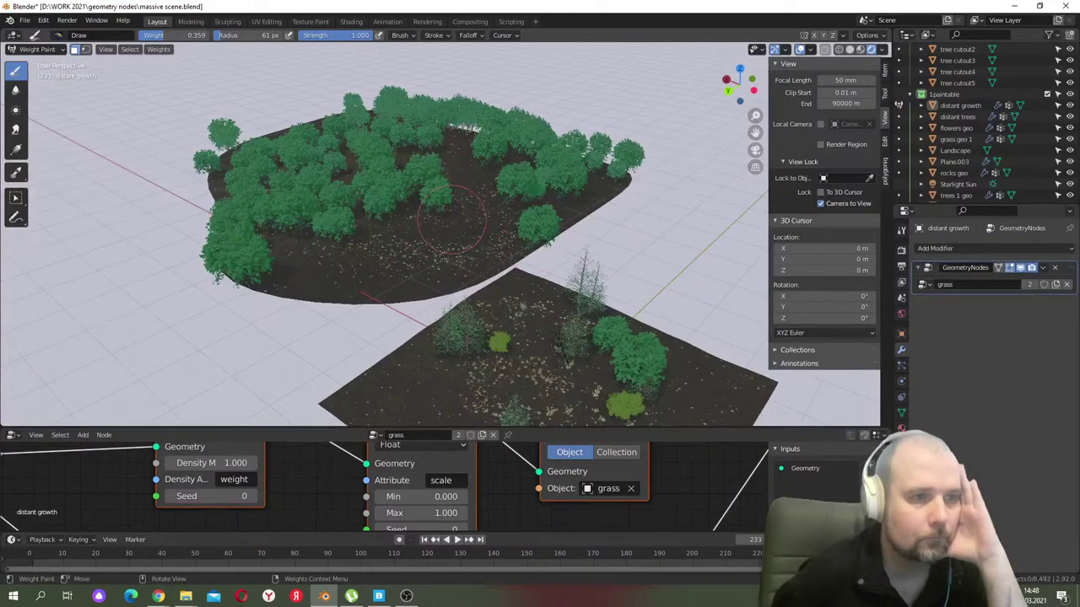
pyautogui.moveTo(391, 268); pyautogui.dragTo(533, 217)
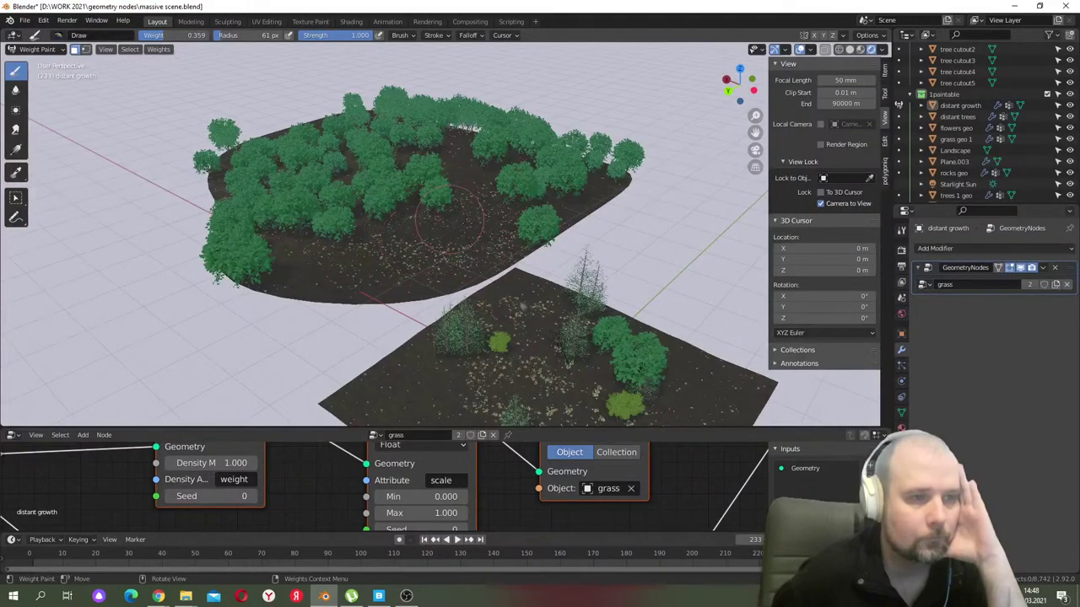
pyautogui.moveTo(467, 223); pyautogui.dragTo(405, 245)
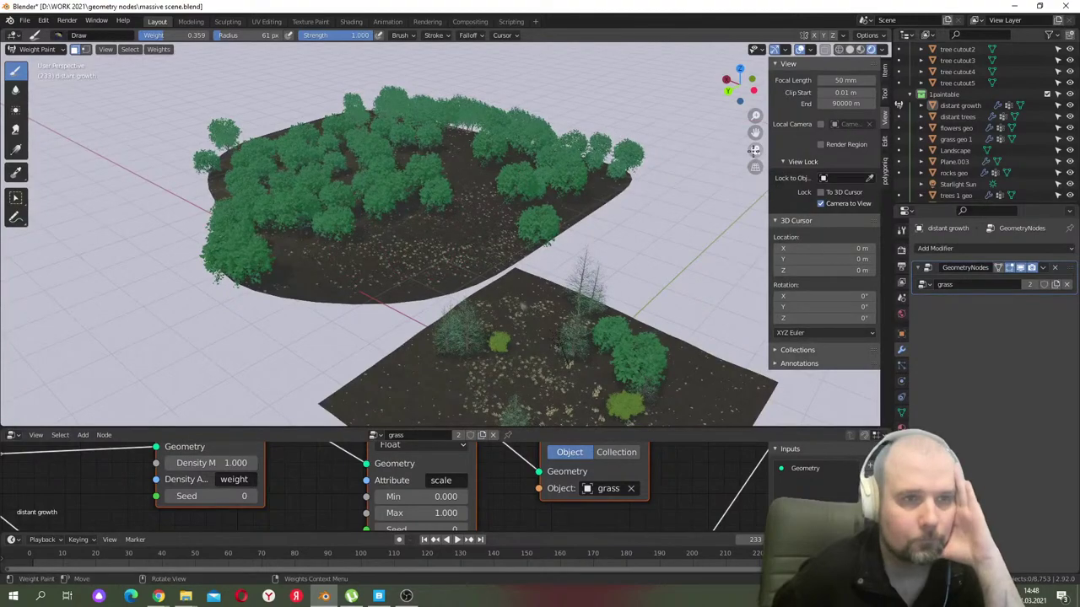
# - Return to the camera view and save the scene file with the painted distant growth
pyautogui.click(755, 149)
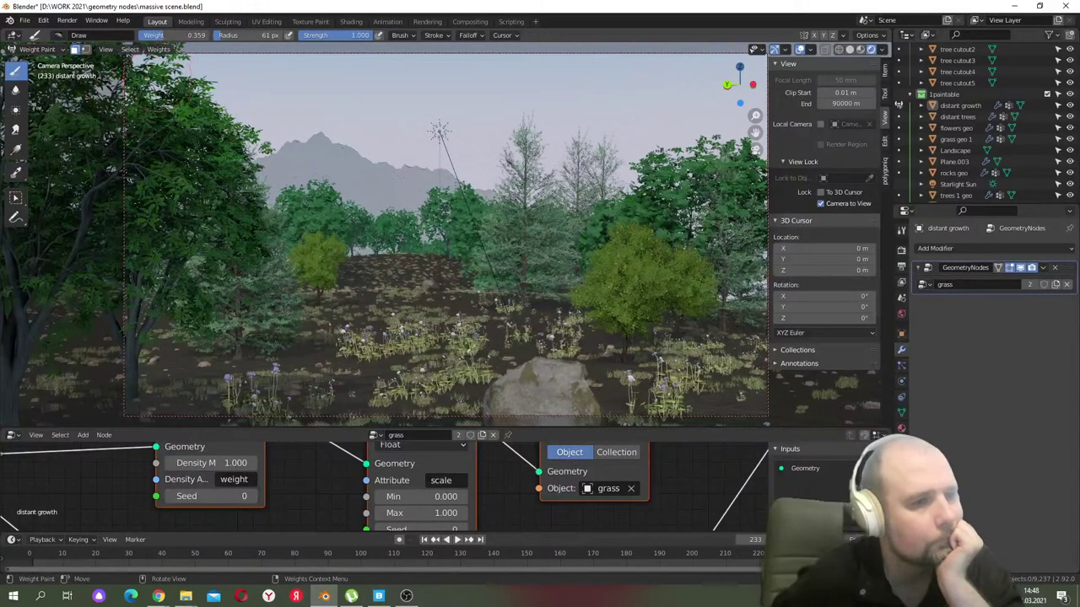
pyautogui.click(24, 19)
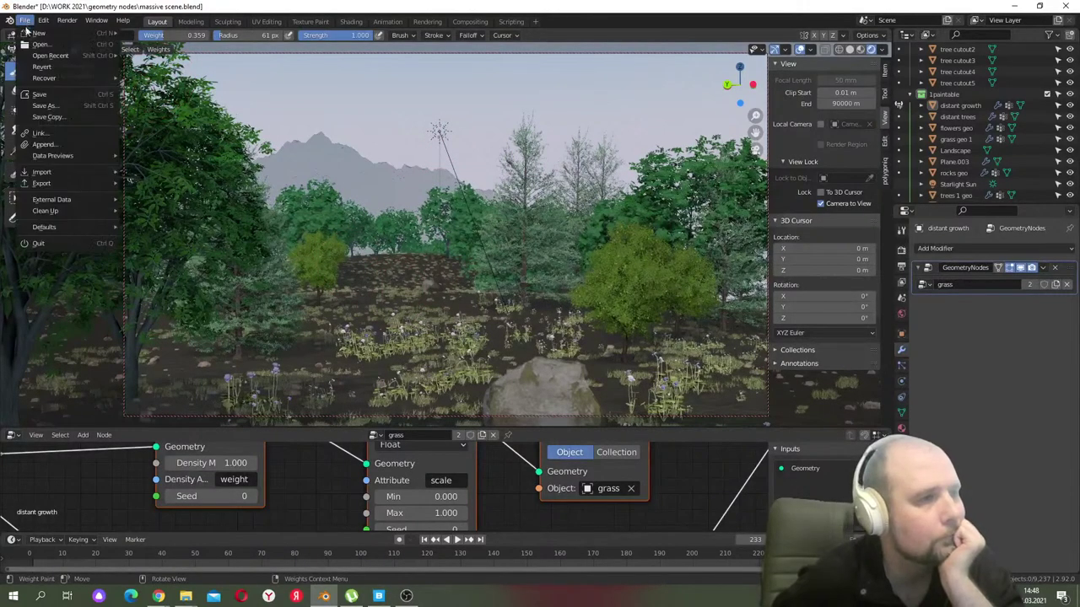
pyautogui.click(38, 95)
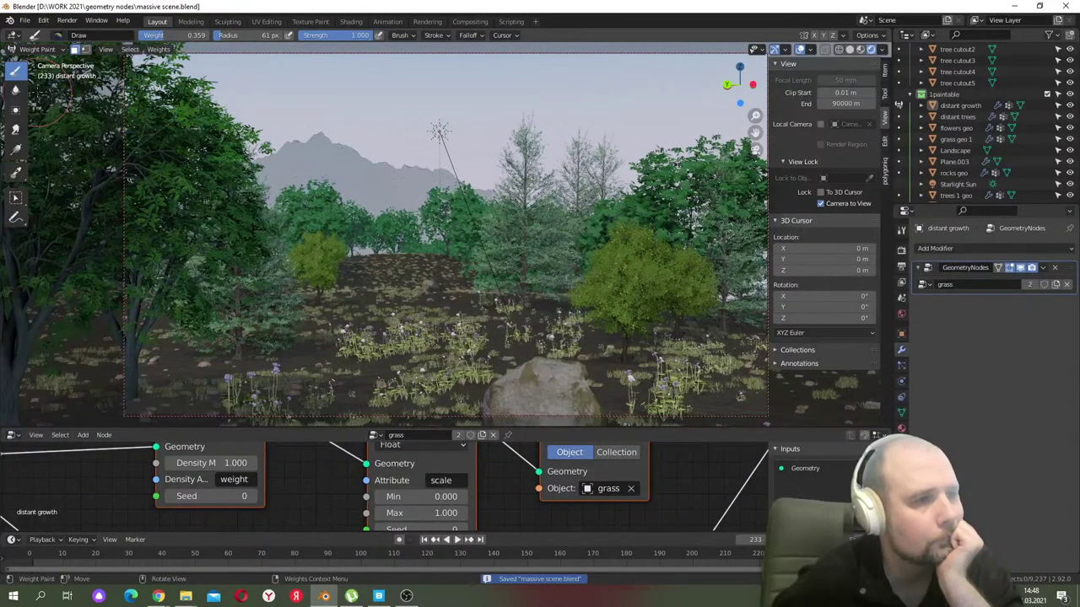
# - Set the physical atmosphere's sun elevation to 129° and azimuth to 186° in the world settings
pyautogui.click(901, 250)
pyautogui.click(901, 314)
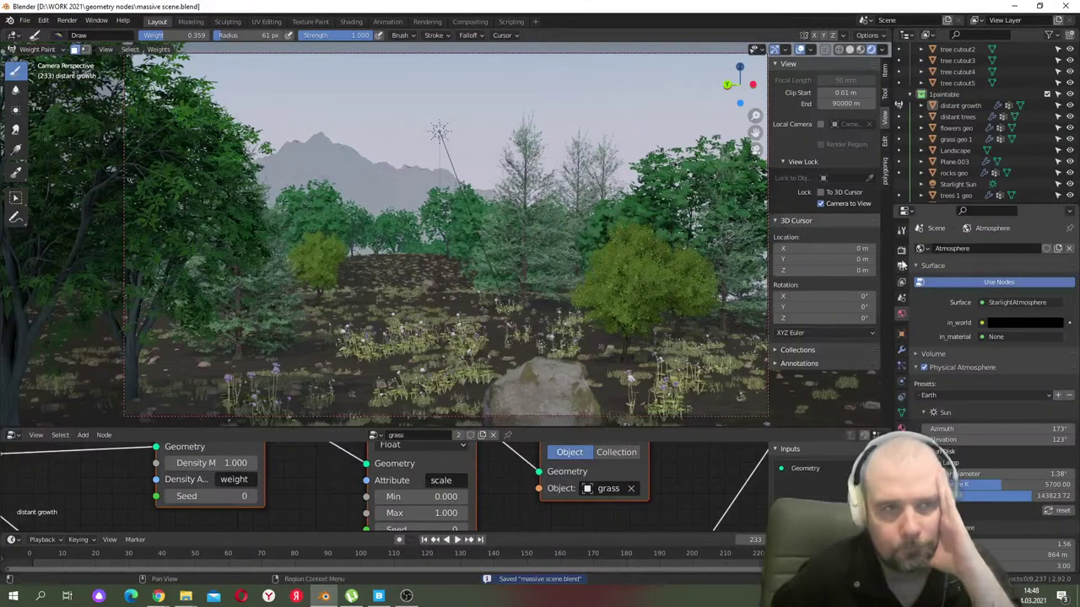
pyautogui.scroll(-3, 990, 400)
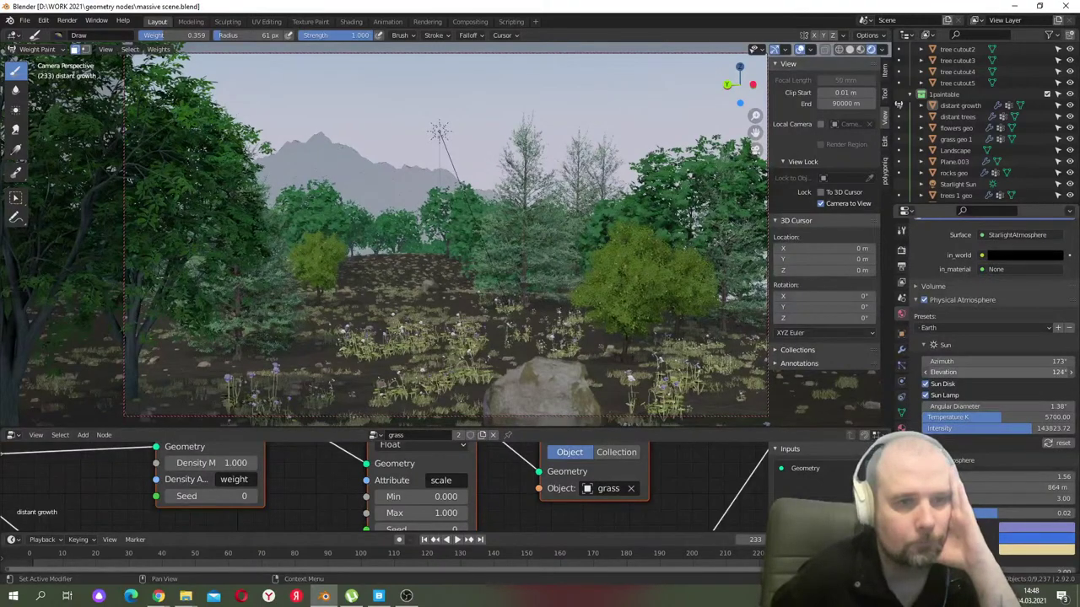
pyautogui.moveTo(941, 373); pyautogui.dragTo(945, 373)
pyautogui.keyDown('ctrl'); pyautogui.scroll(1, 943, 361); pyautogui.keyUp('ctrl')
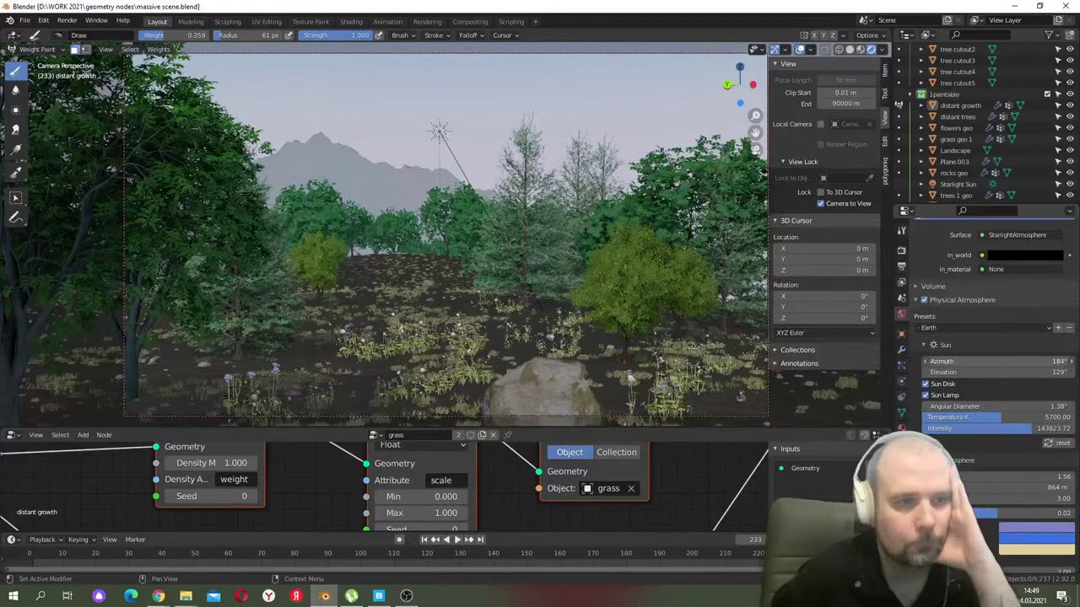
pyautogui.keyDown('ctrl'); pyautogui.scroll(1, 942, 361); pyautogui.keyUp('ctrl')
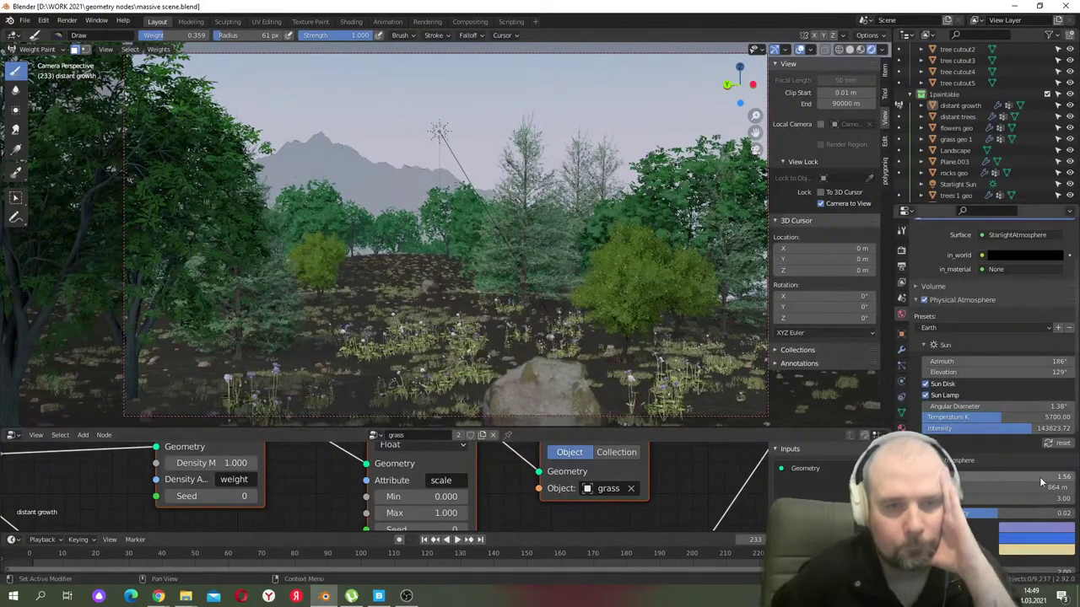
# - Set the atmosphere density to 1 and lower its night intensity to 0.00496
pyautogui.write('1')
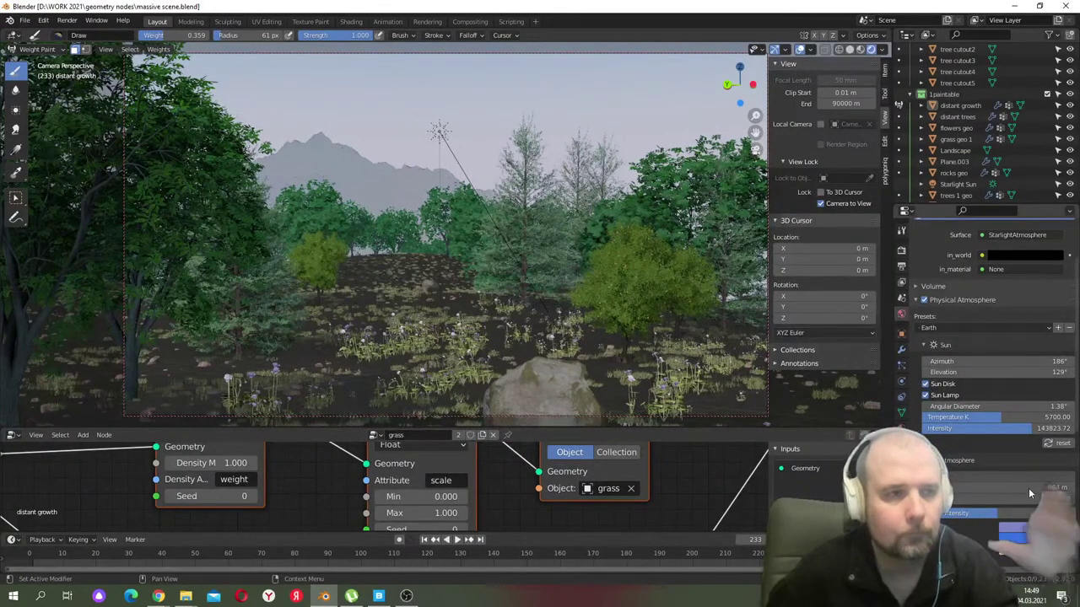
pyautogui.press('Return')
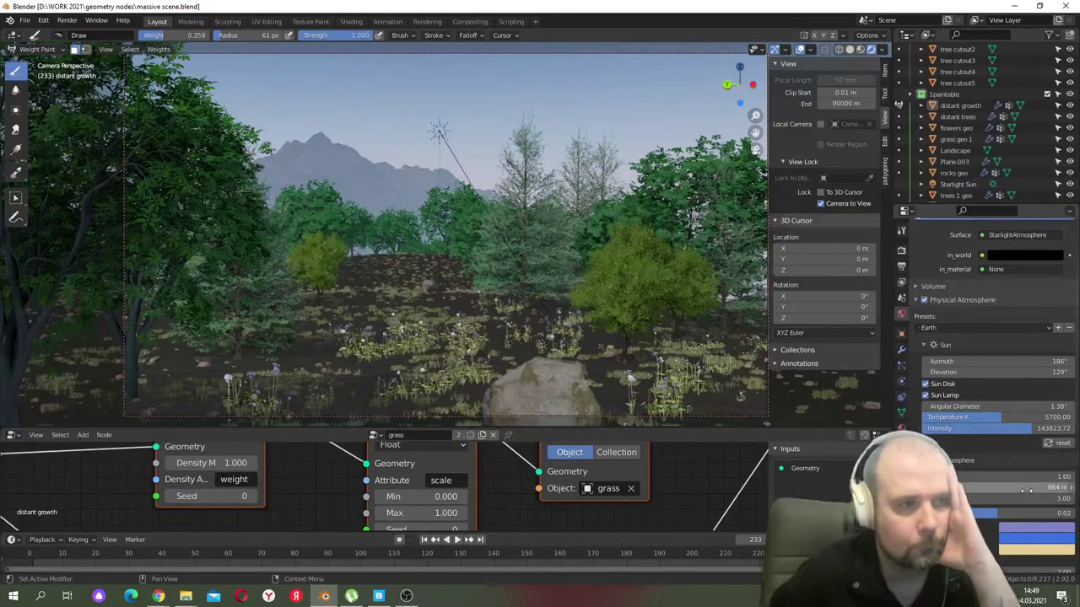
pyautogui.scroll(-1, 1027, 482)
pyautogui.moveTo(998, 491); pyautogui.dragTo(929, 491)
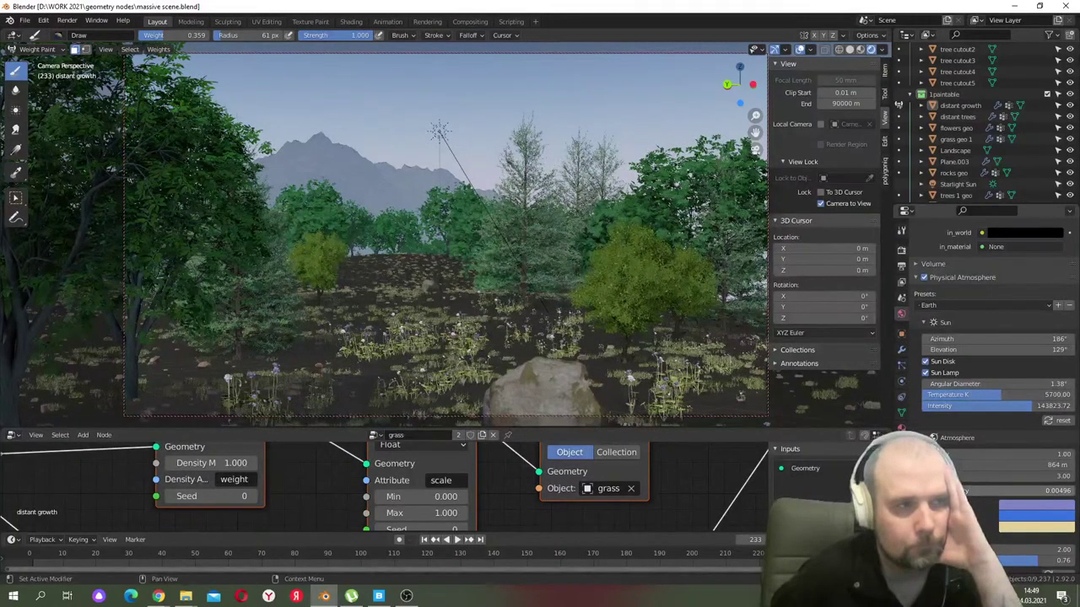
# - Set the atmosphere's Ground Offset to 0
pyautogui.scroll(-2, 991, 380)
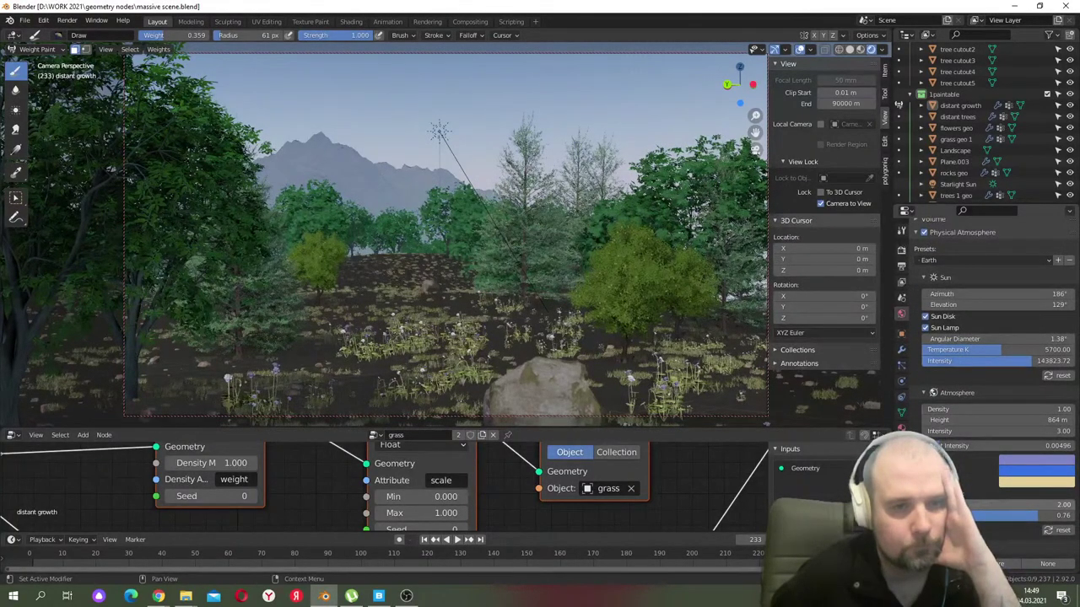
pyautogui.scroll(-4, 987, 512)
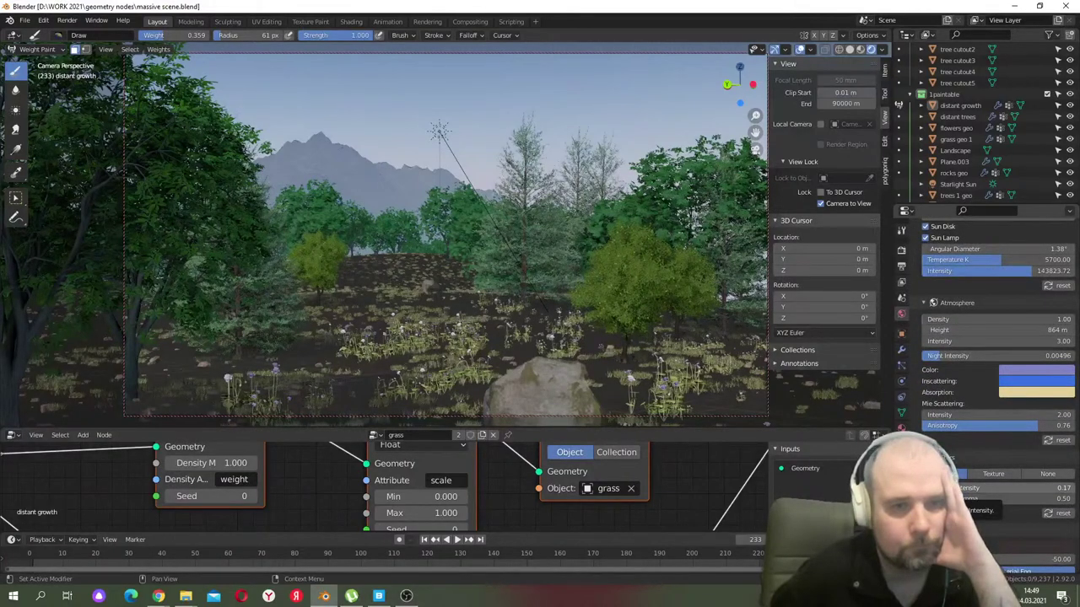
pyautogui.scroll(-3, 977, 516)
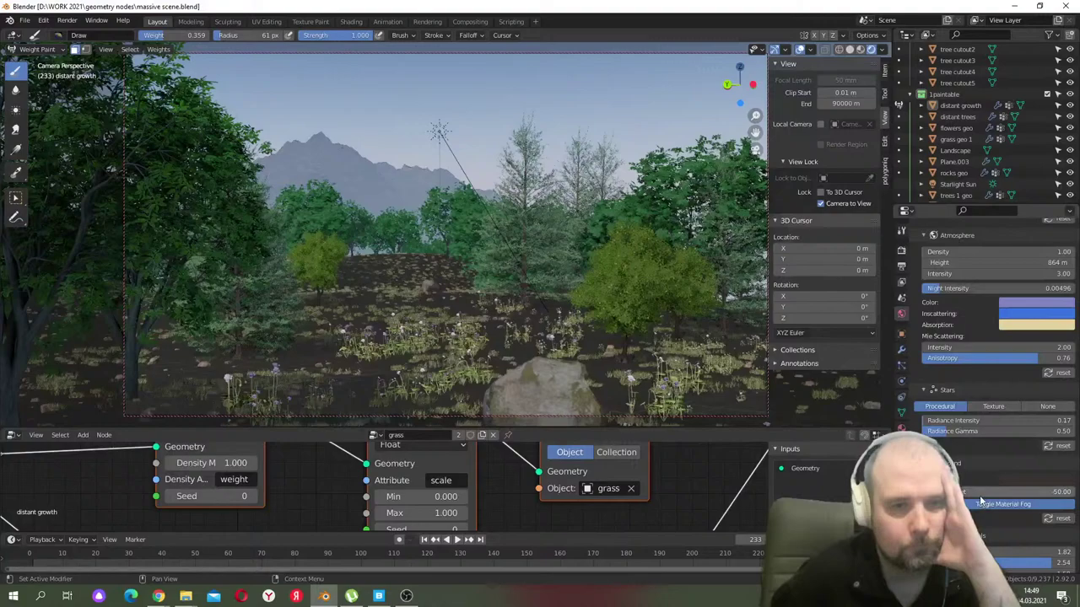
pyautogui.click(991, 491)
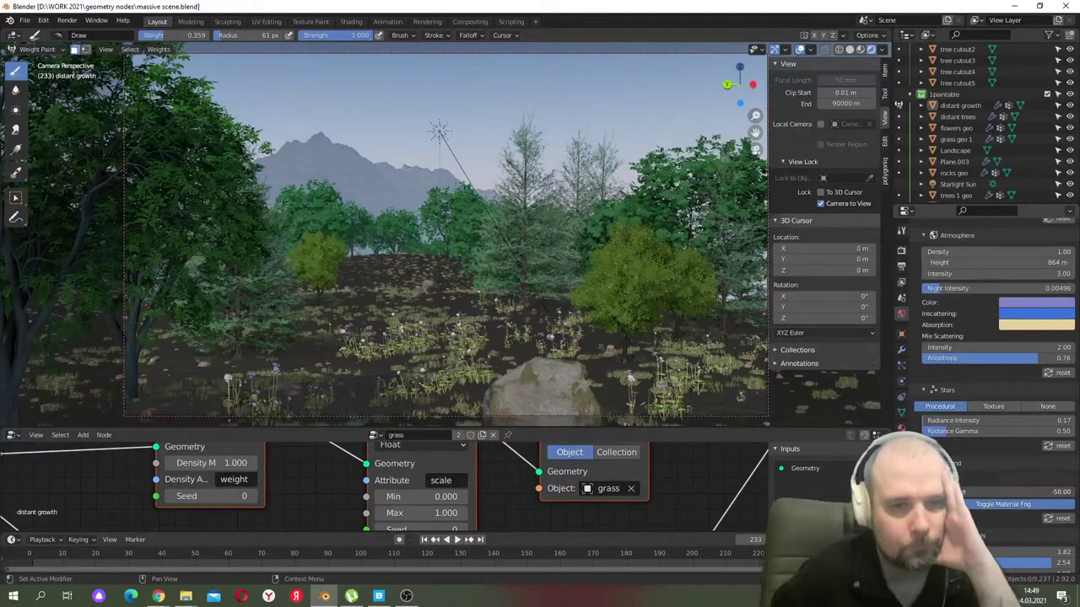
pyautogui.write('0')
pyautogui.press('Return')
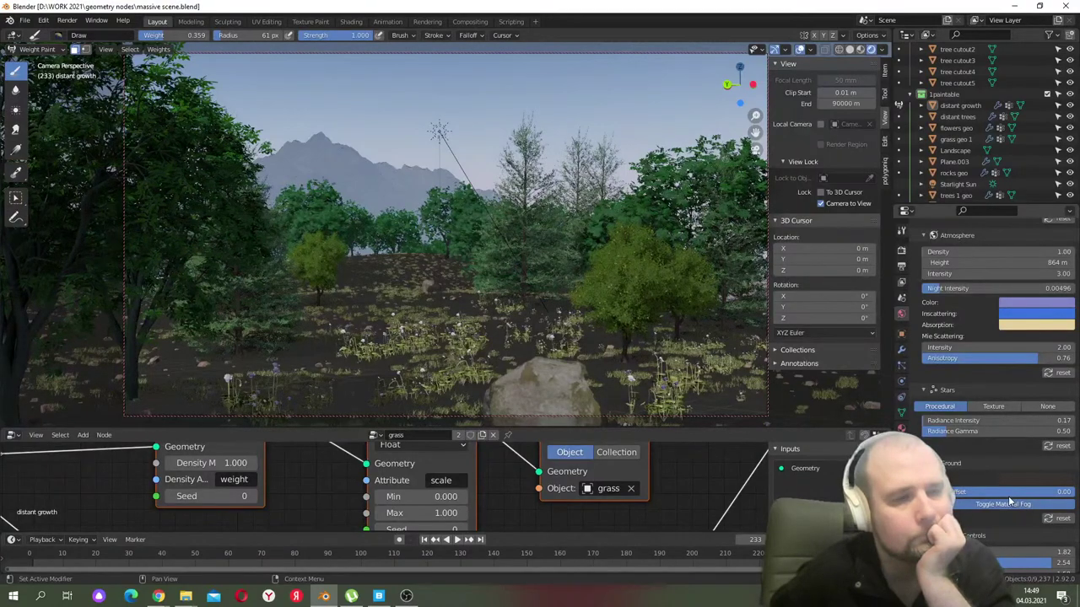
# - Try values of 1 and 3 for the scalar in the atmosphere's artistic controls and compare the fog
pyautogui.scroll(-1, 1009, 507)
pyautogui.scroll(-1, 1009, 511)
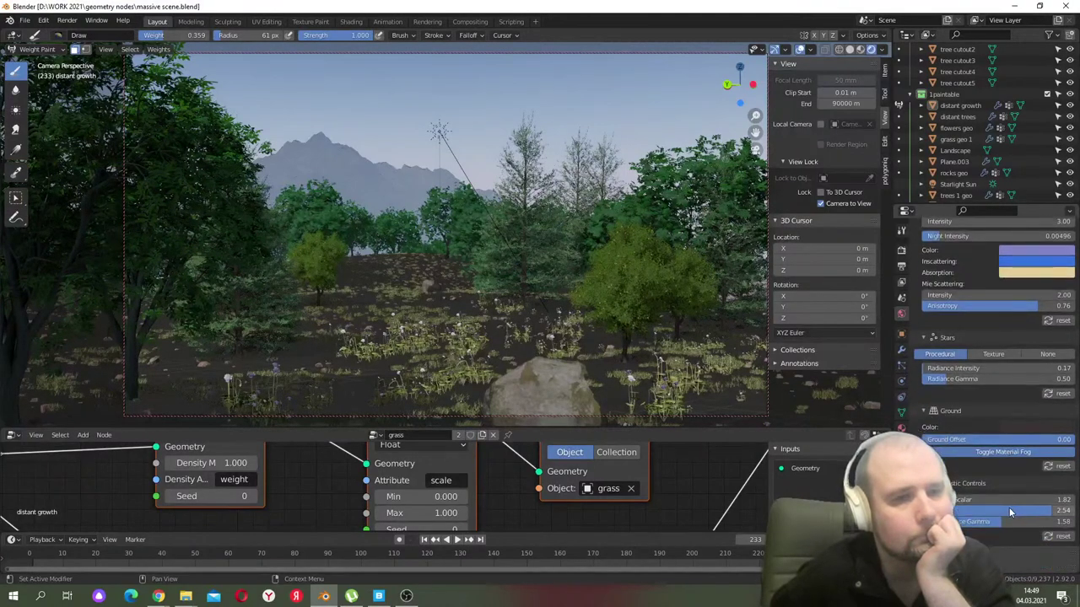
pyautogui.click(967, 500)
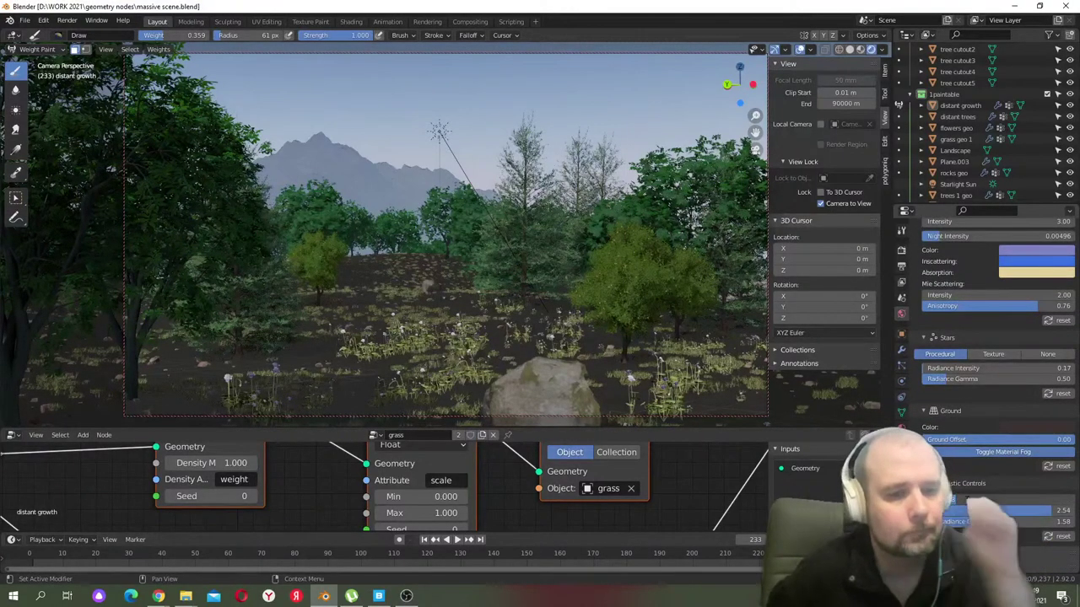
pyautogui.write('1')
pyautogui.press('Return')
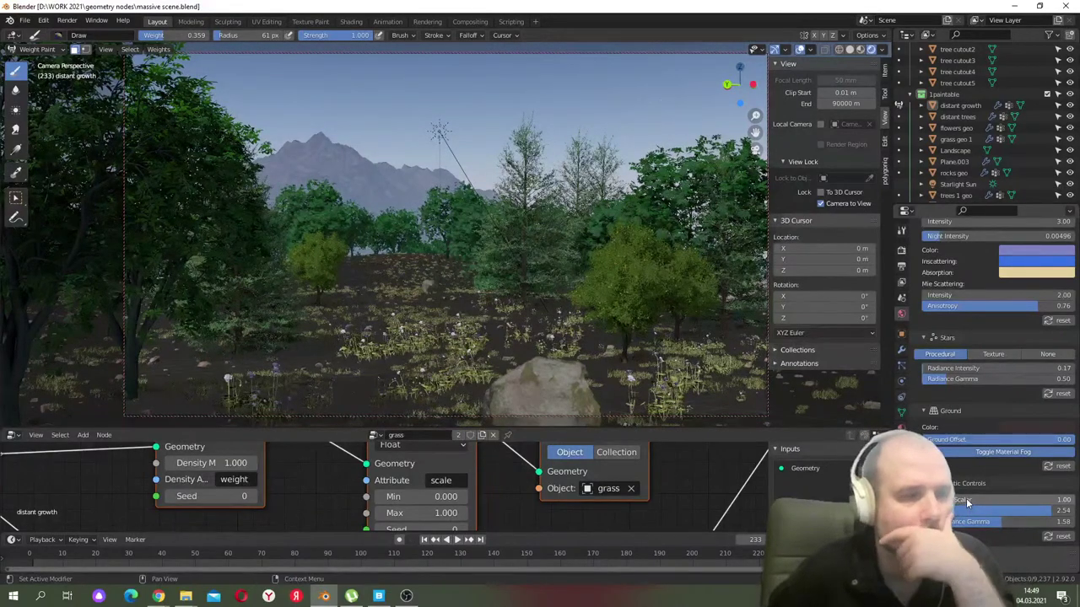
pyautogui.click(974, 498)
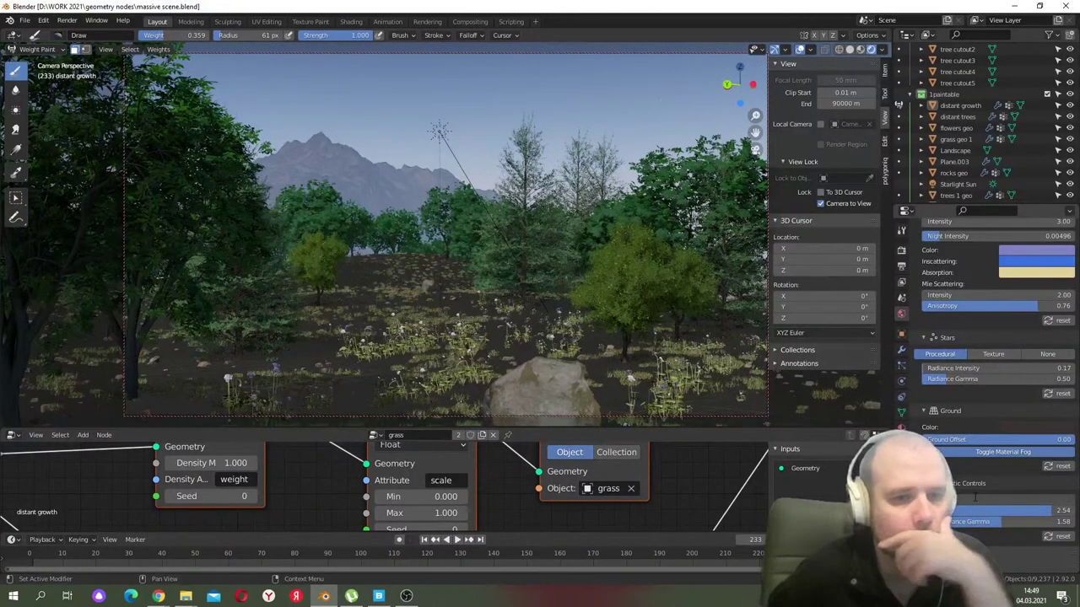
pyautogui.write('3')
pyautogui.press('Return')
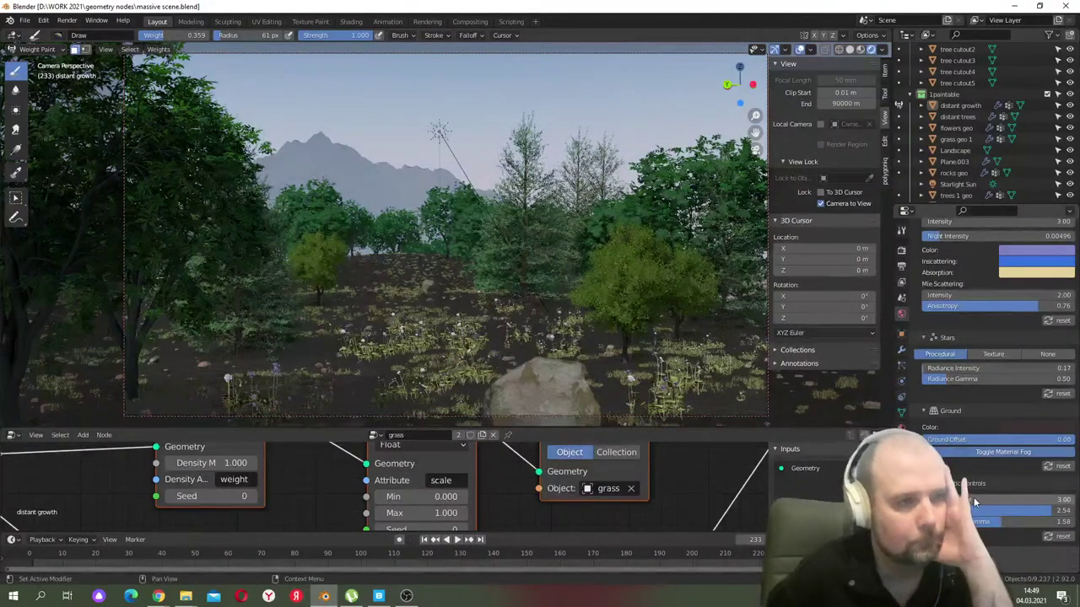
# - Set the scalar in the atmosphere's artistic controls to 2 and the value directly beneath it to 1
pyautogui.click(974, 500)
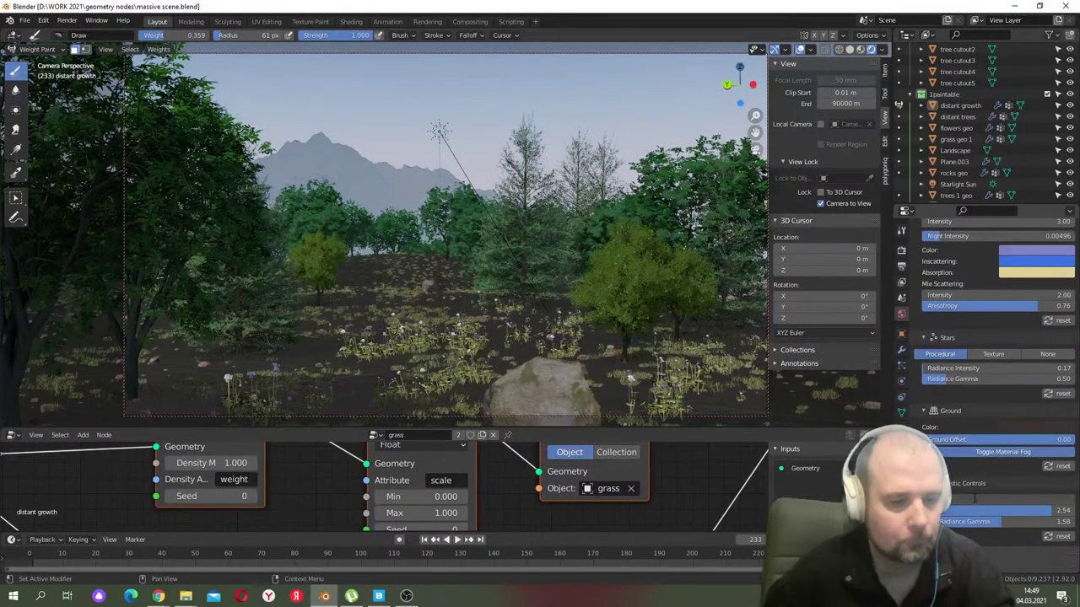
pyautogui.write('2')
pyautogui.press('Return')
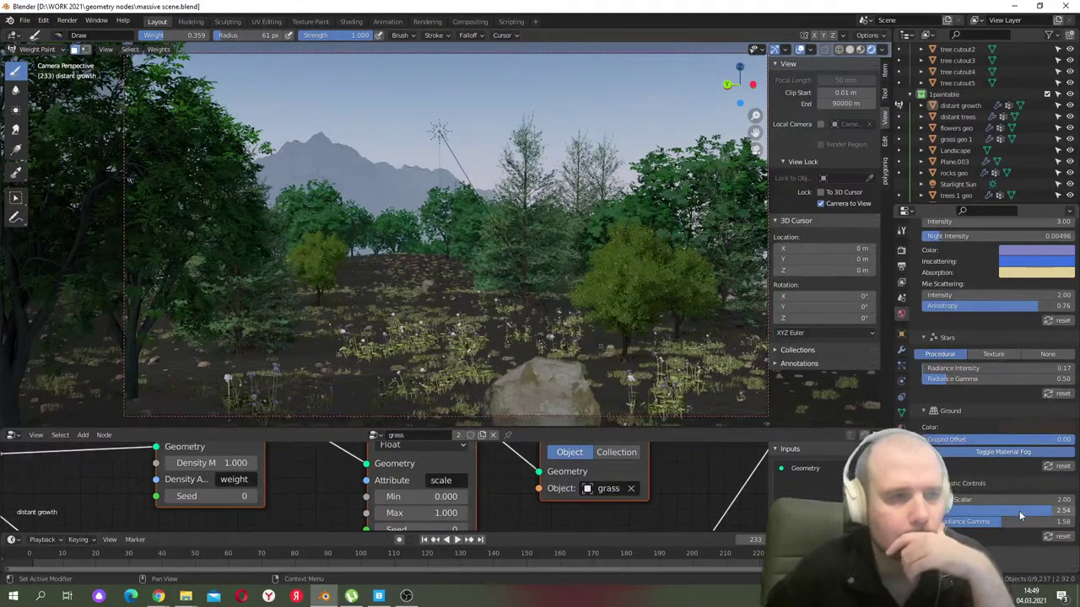
pyautogui.write('1')
pyautogui.press('Return')
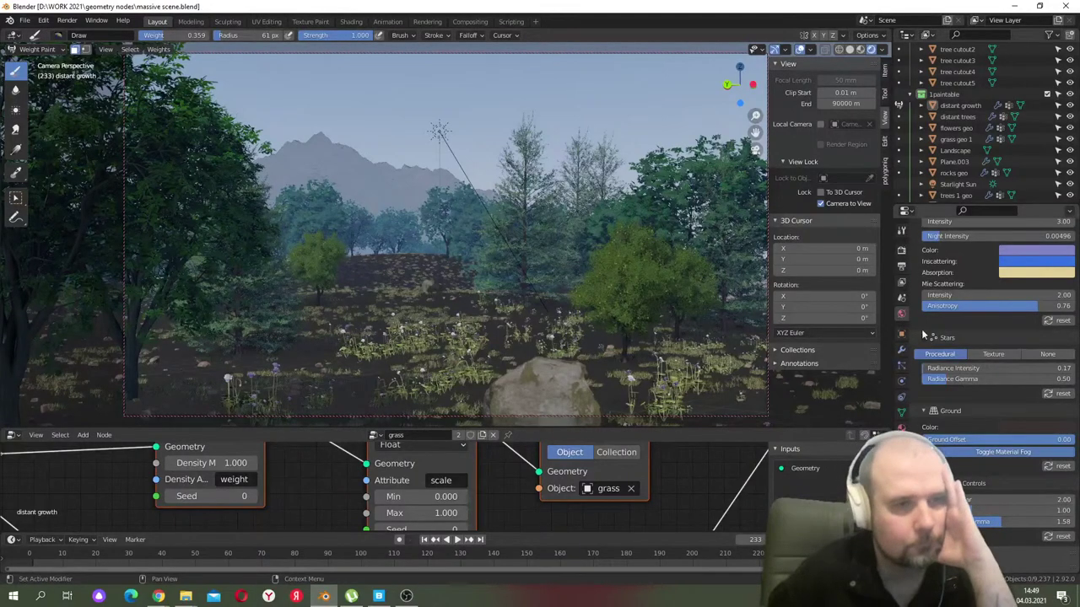
# - Save the scene file with the adjusted atmosphere
pyautogui.click(25, 20)
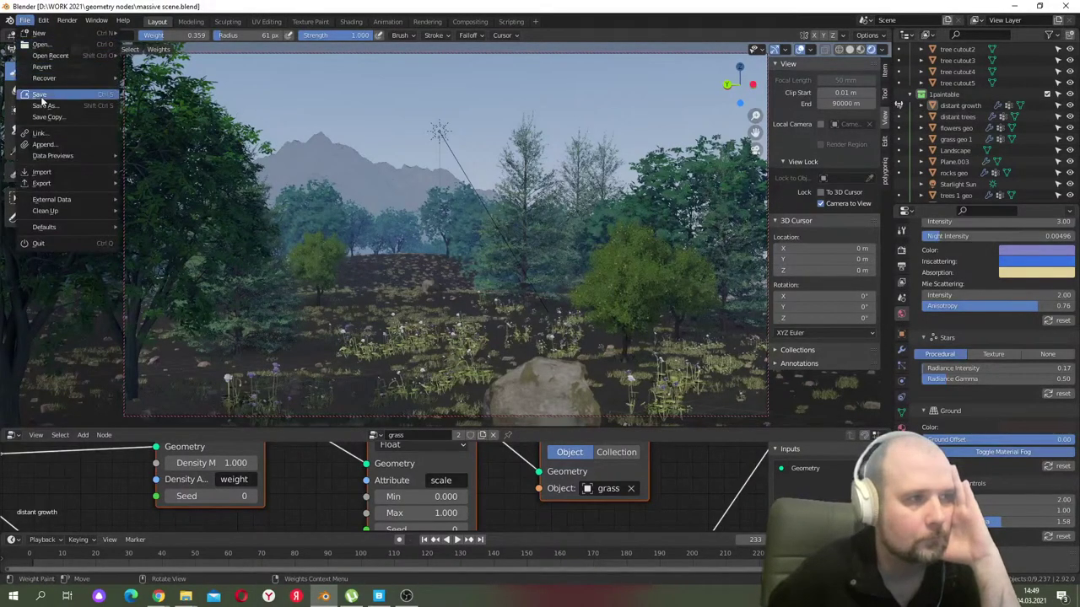
pyautogui.click(40, 95)
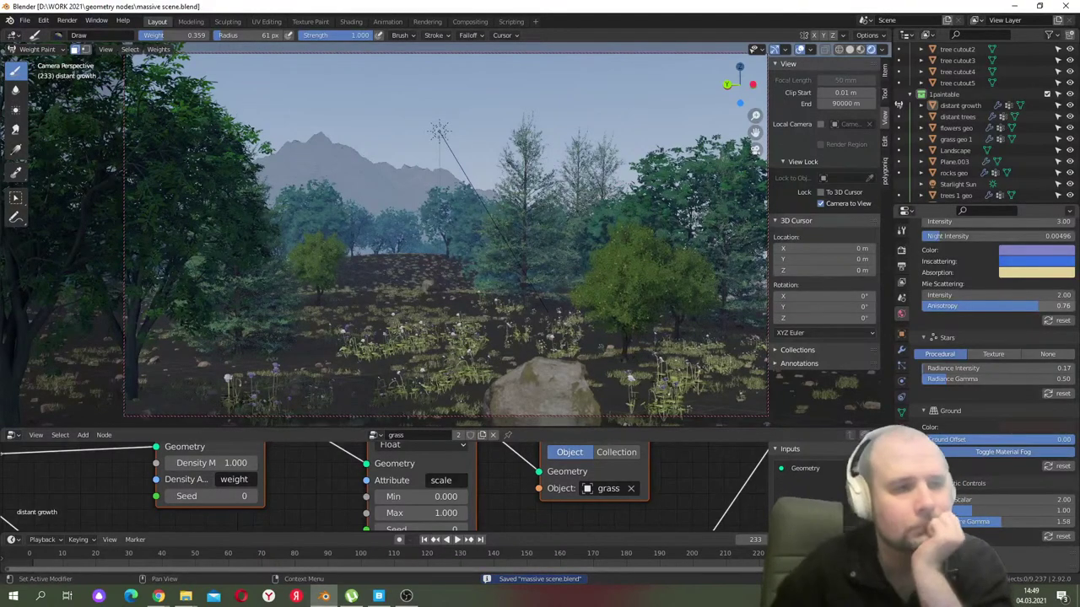
# - Leave weight painting for Object Mode, select the scene camera and open its lens settings
pyautogui.scroll(5, 987, 101)
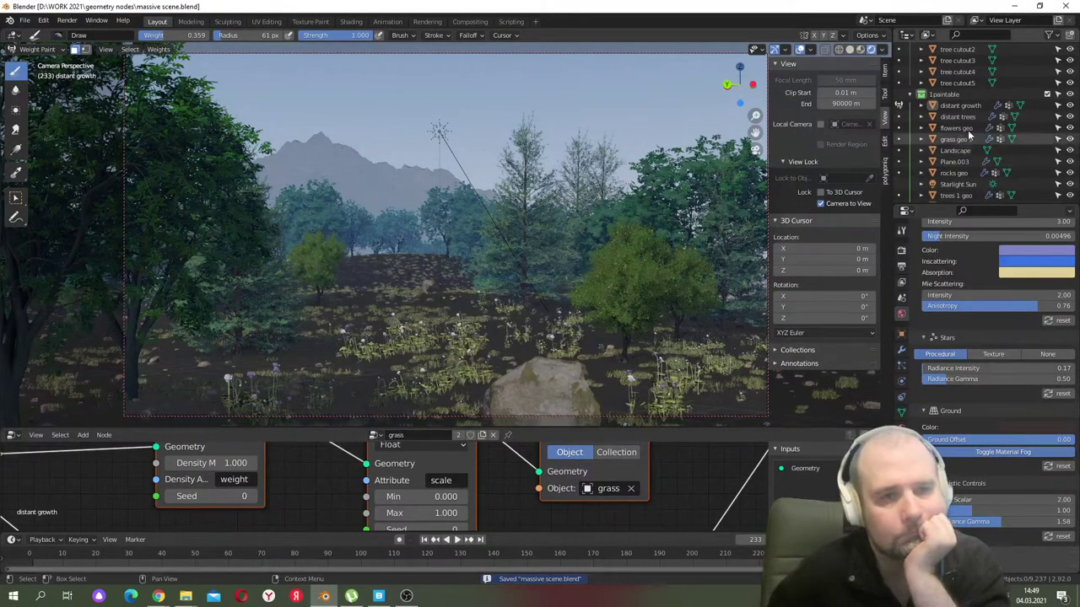
pyautogui.scroll(10, 971, 145)
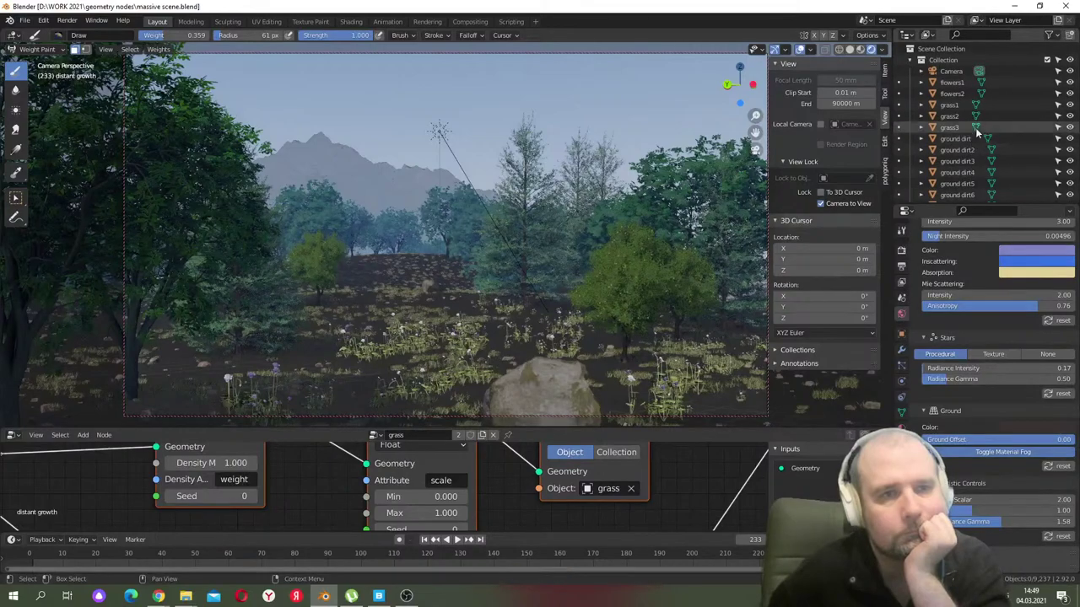
pyautogui.click(946, 71)
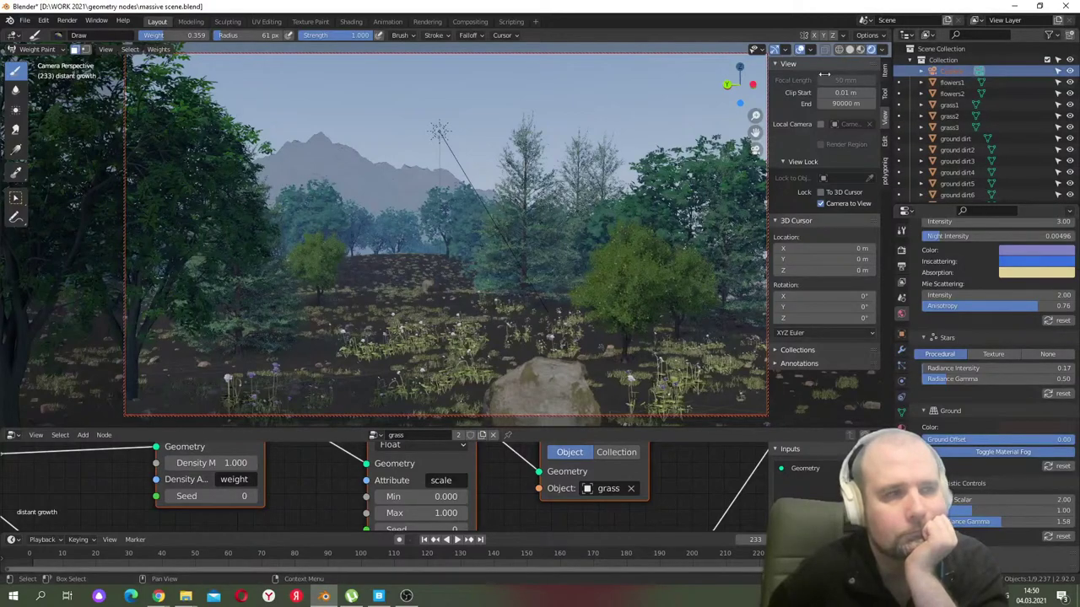
pyautogui.click(50, 49)
pyautogui.click(46, 59)
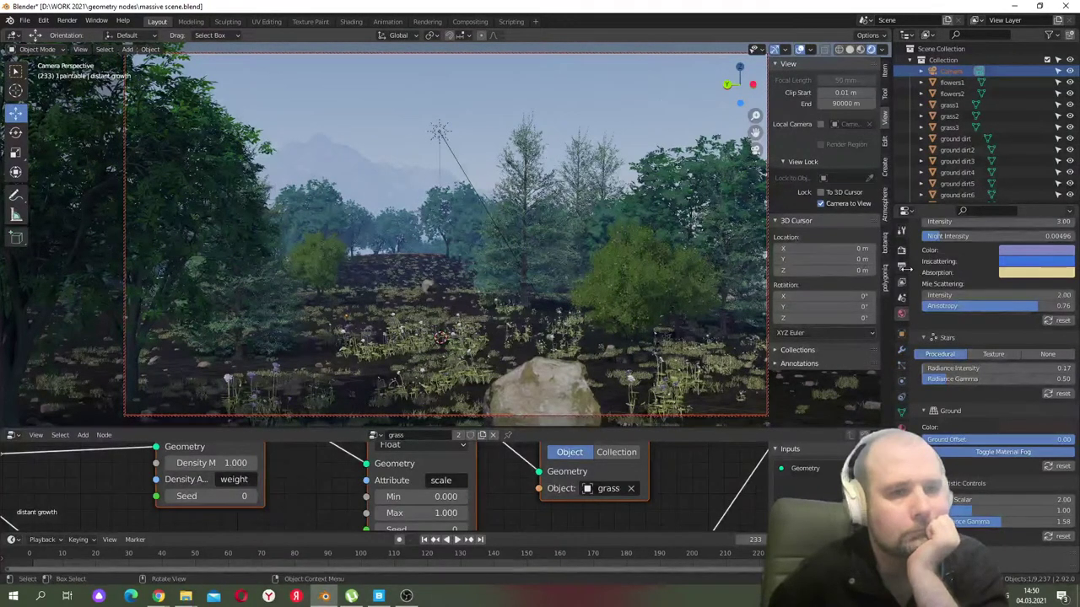
pyautogui.click(952, 82)
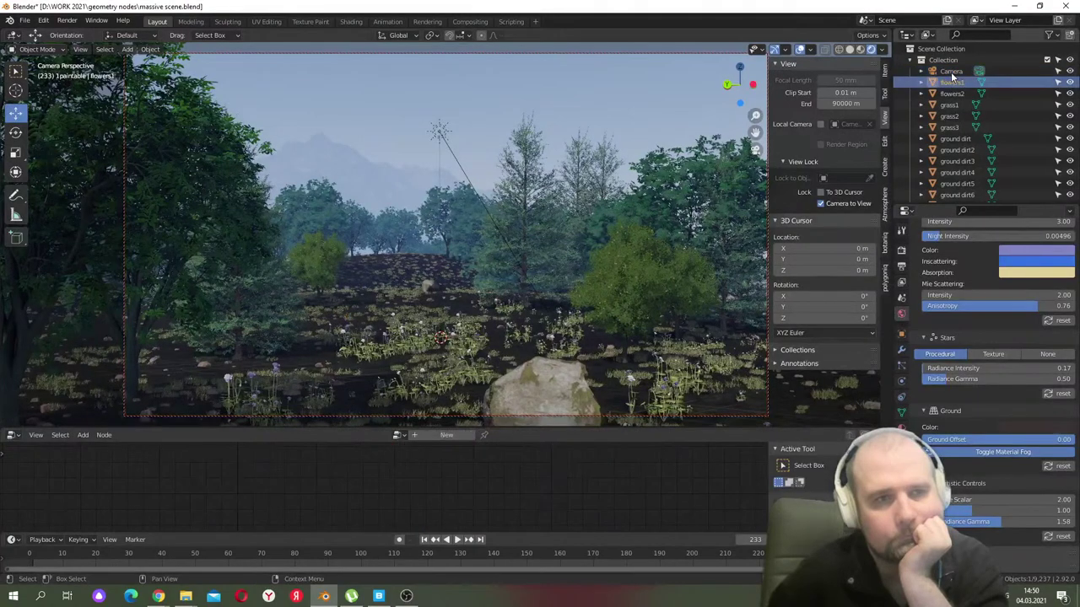
pyautogui.click(952, 72)
pyautogui.click(902, 383)
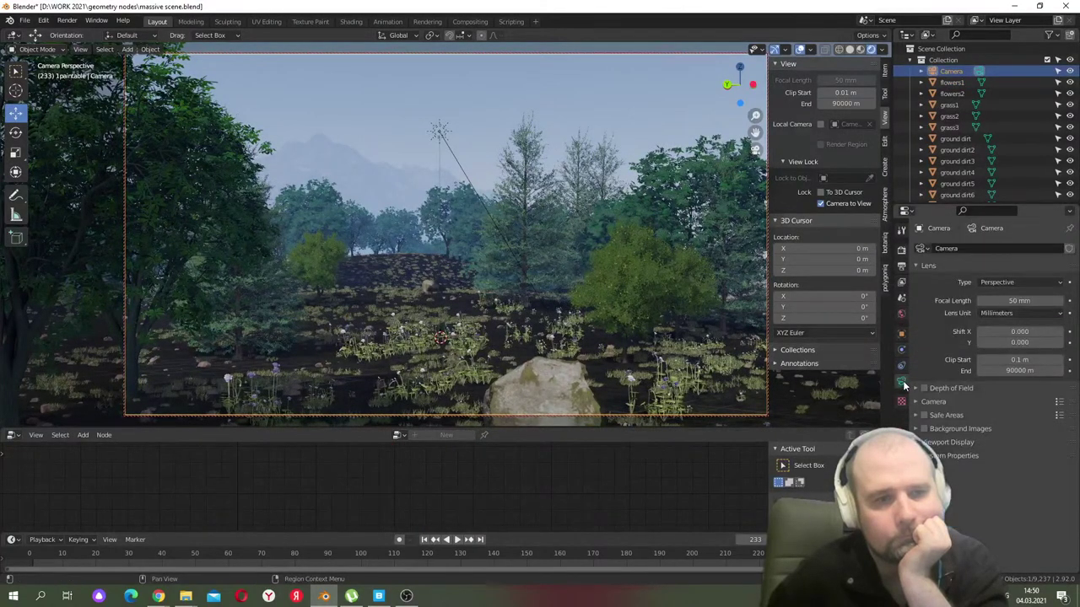
# - Enable the camera's Depth of Field with a Focus Distance of 12 m and an F-Stop of 1.4
pyautogui.click(923, 389)
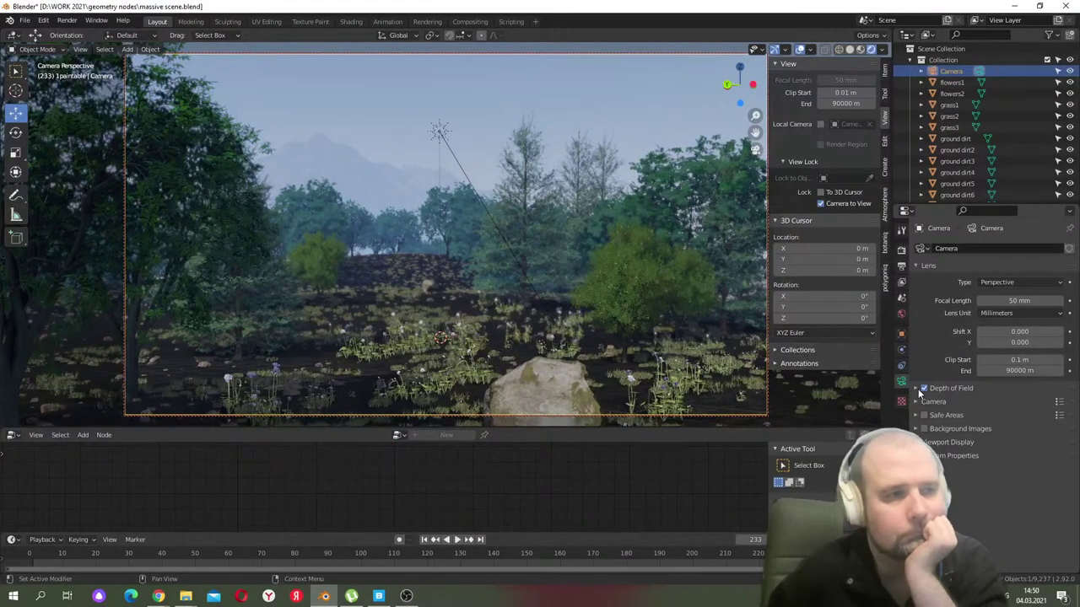
pyautogui.click(918, 387)
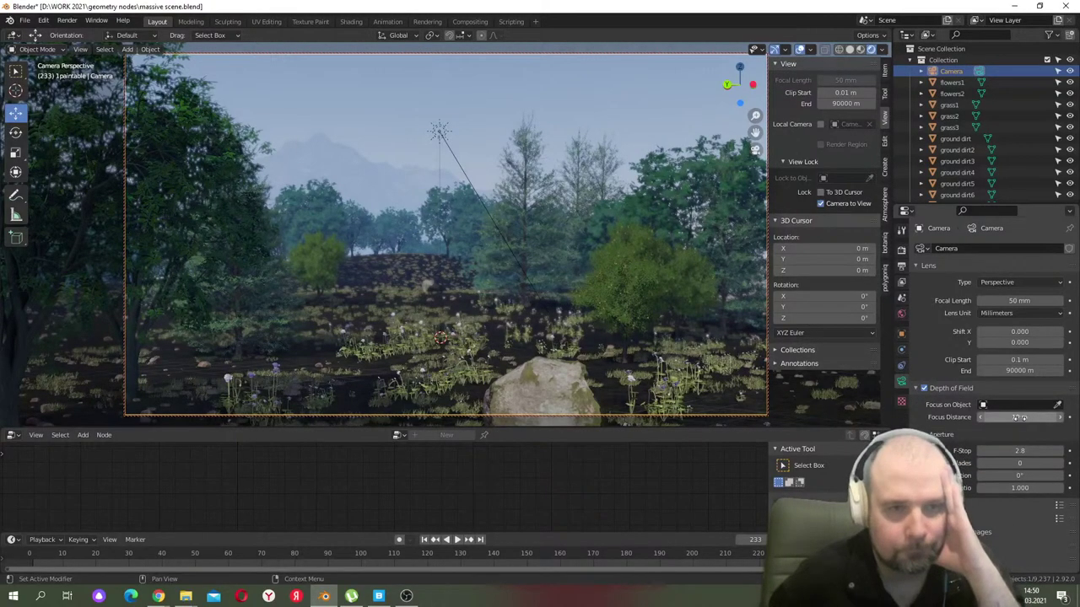
pyautogui.moveTo(1025, 451); pyautogui.dragTo(1045, 462)
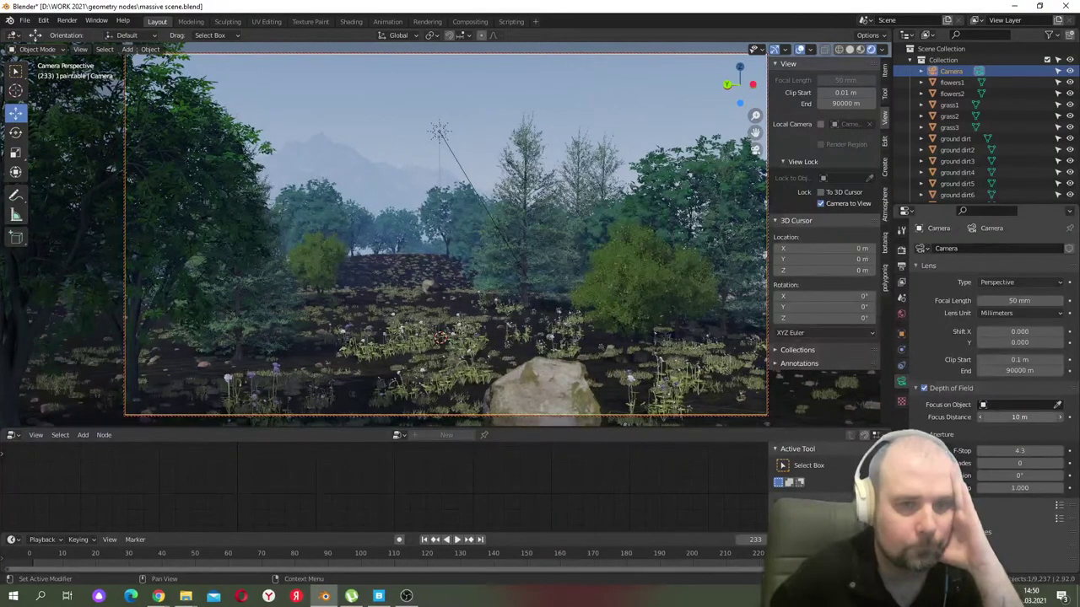
pyautogui.moveTo(1019, 420); pyautogui.dragTo(1003, 451)
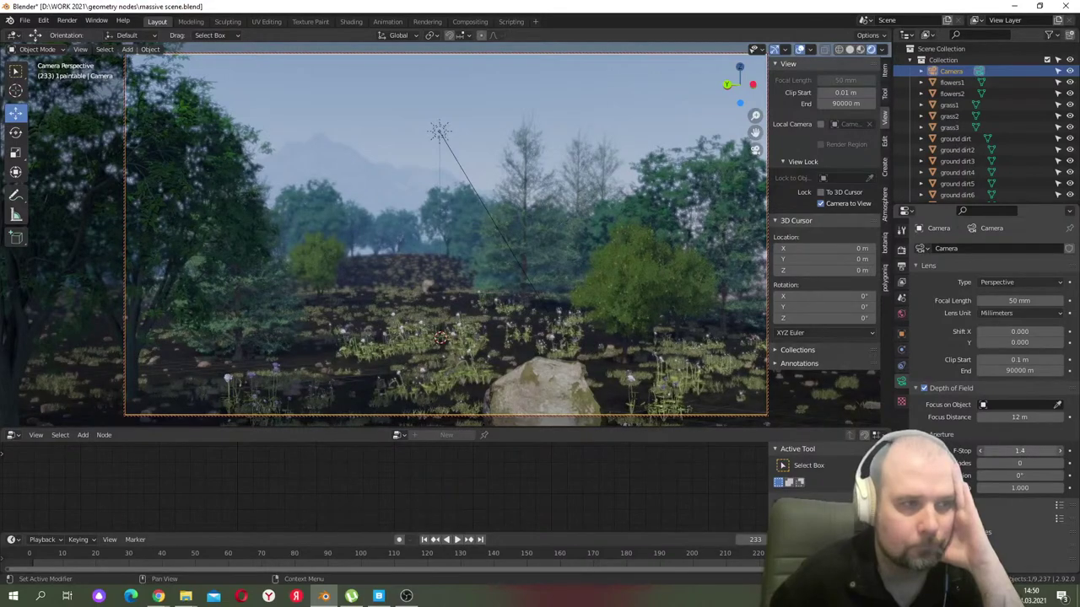
# - Enable Bloom in the Eevee render settings
pyautogui.click(901, 250)
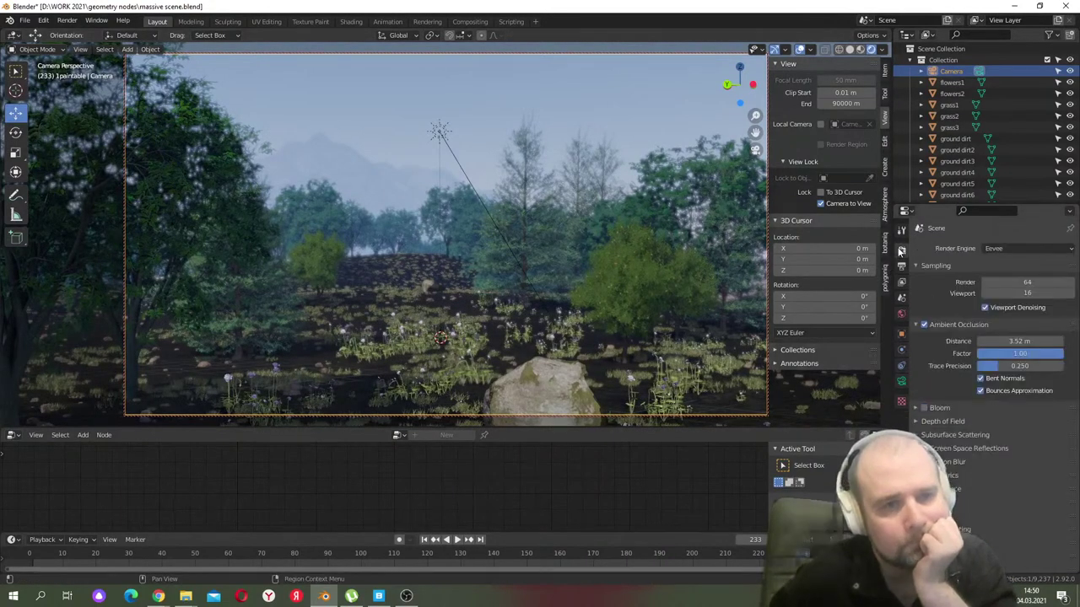
pyautogui.click(924, 407)
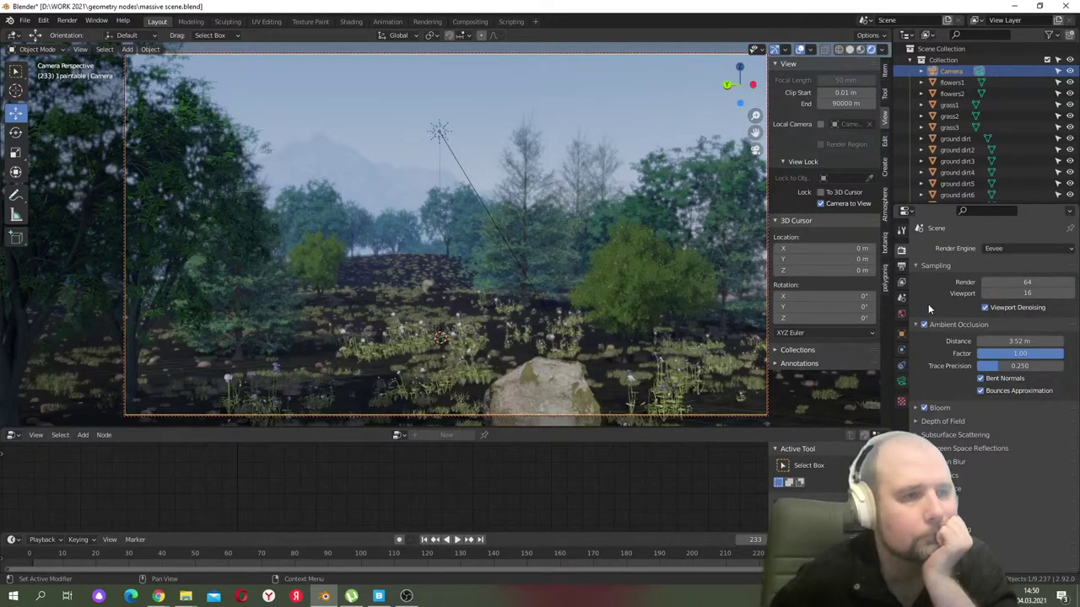
# - Lower the Starlight Sun about 0.22 m along the Z axis and save the scene file
pyautogui.click(439, 133)
pyautogui.moveTo(438, 107)
pyautogui.mouseDown()
pyautogui.moveTo(435, 128)
pyautogui.moveTo(441, 120)
pyautogui.mouseUp()
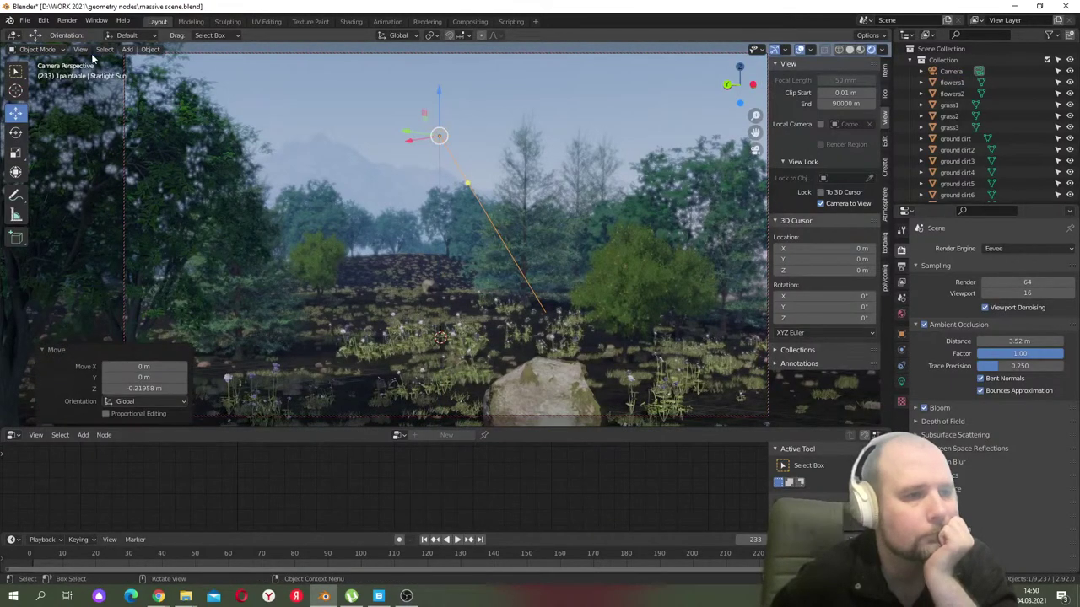
pyautogui.click(25, 20)
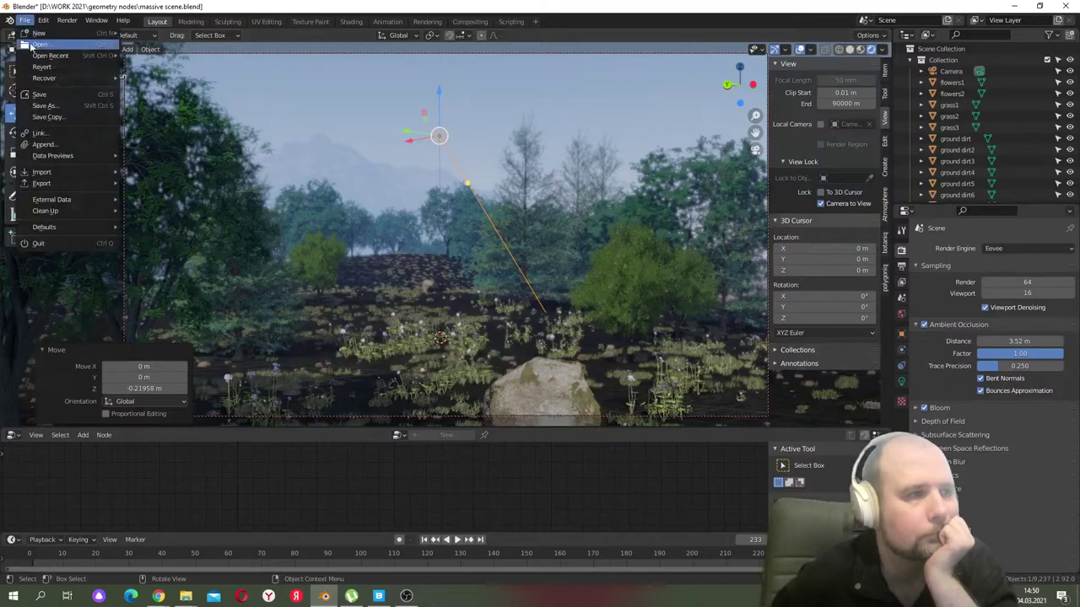
pyautogui.click(50, 96)
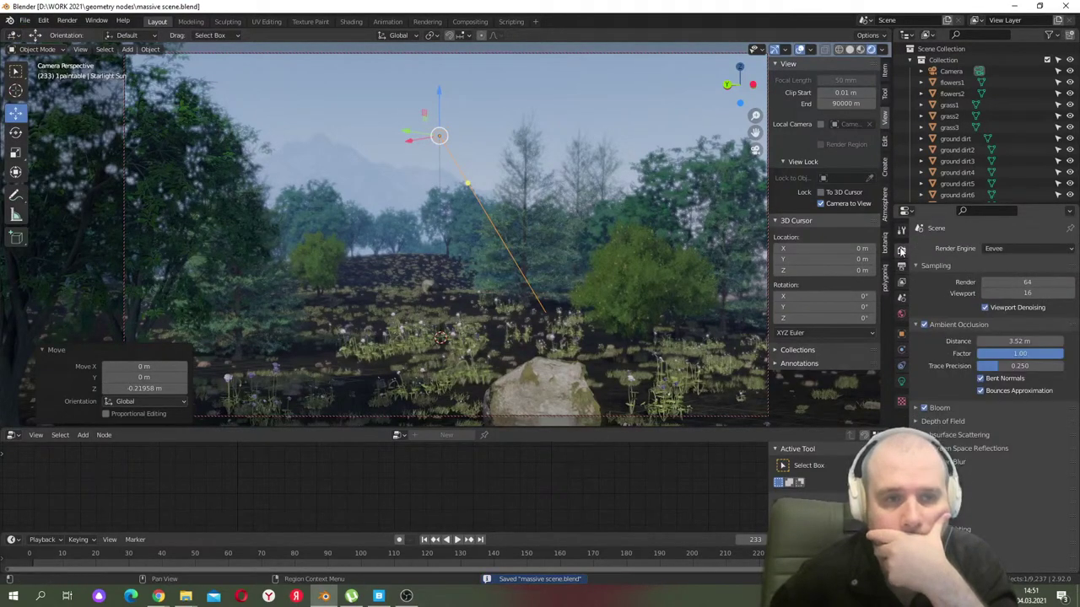
# - Set both the render and viewport samples for Eevee to 128
pyautogui.click(1023, 281)
pyautogui.write('128')
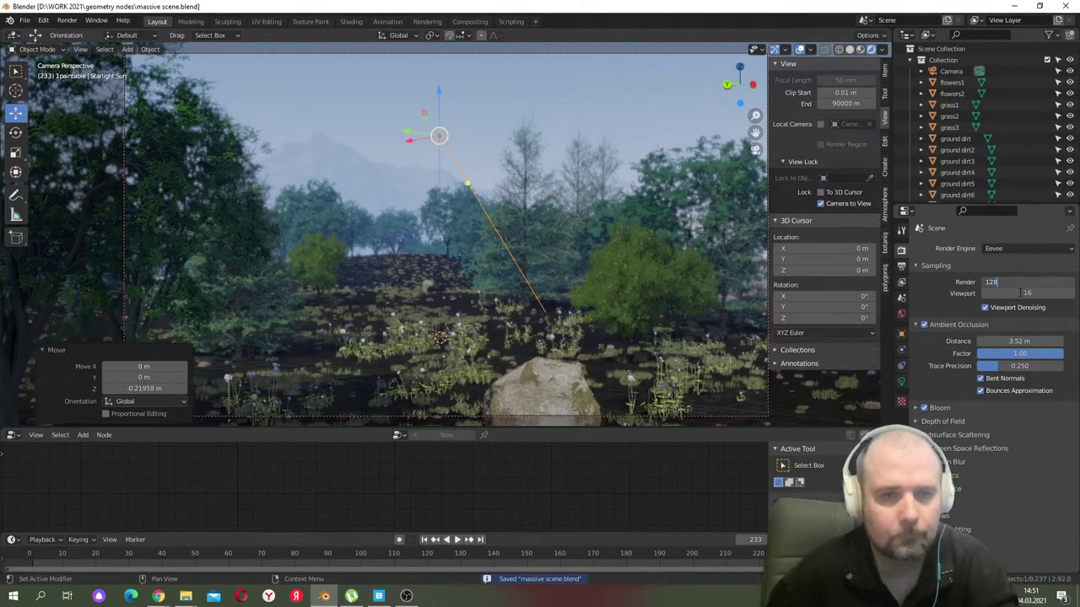
pyautogui.press('Return')
pyautogui.click(1027, 293)
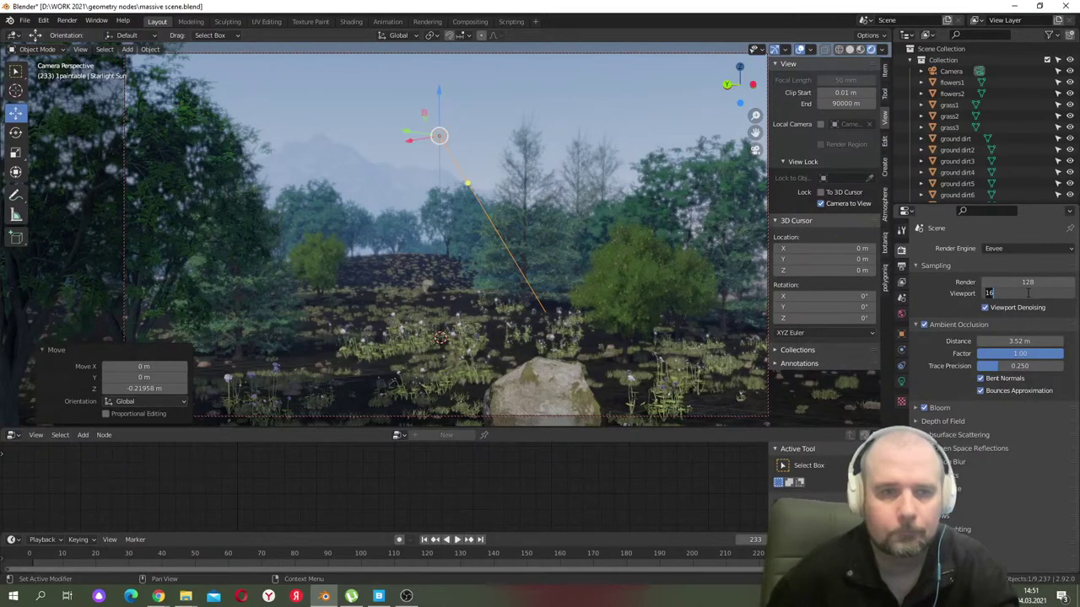
pyautogui.write('128')
pyautogui.press('Return')
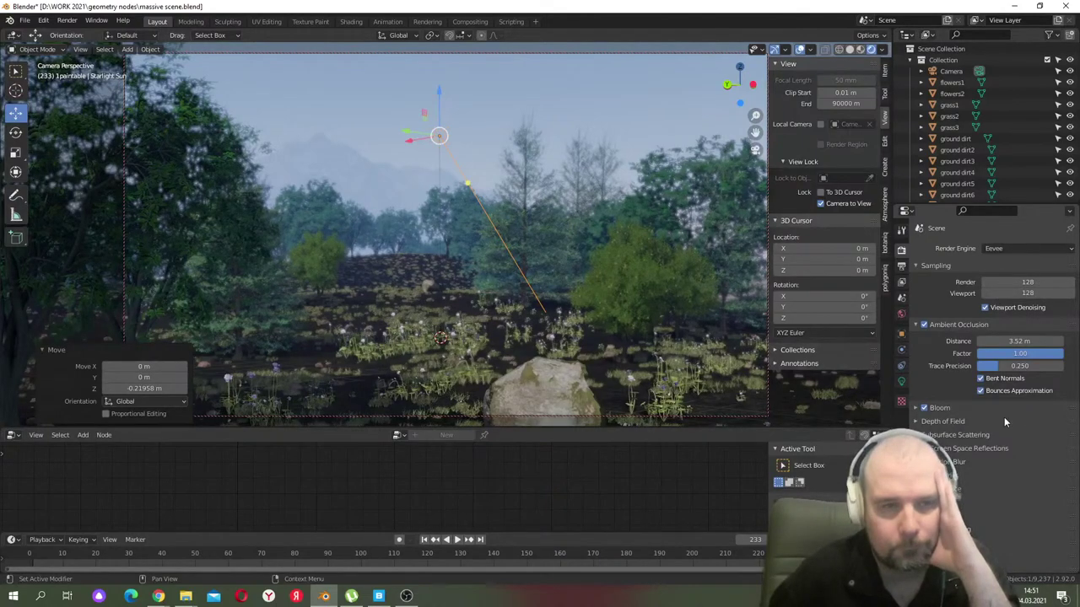
pyautogui.scroll(-1, 1004, 416)
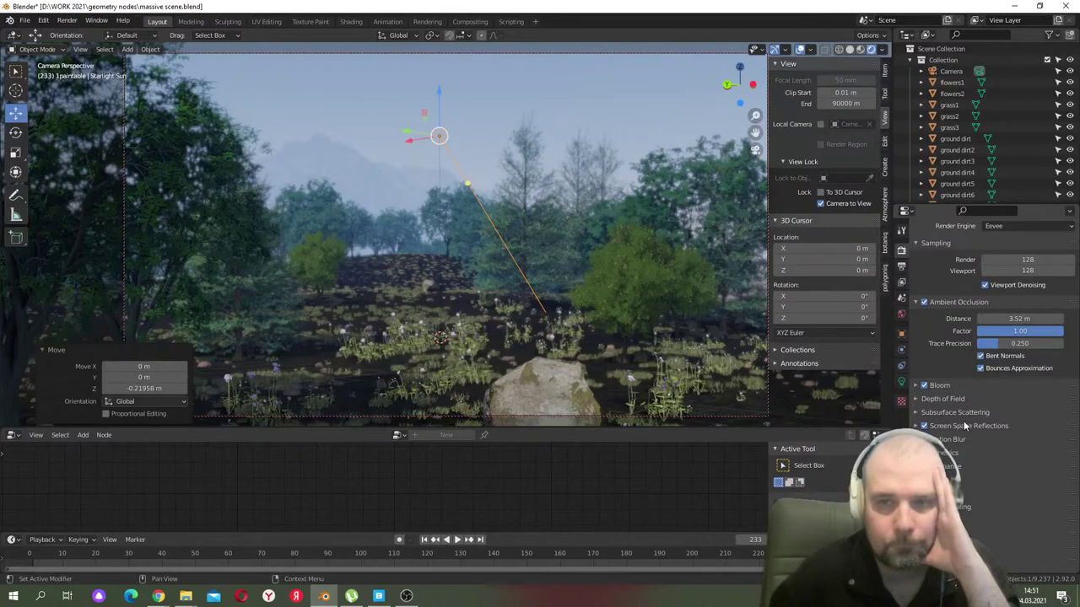
pyautogui.scroll(1, 982, 376)
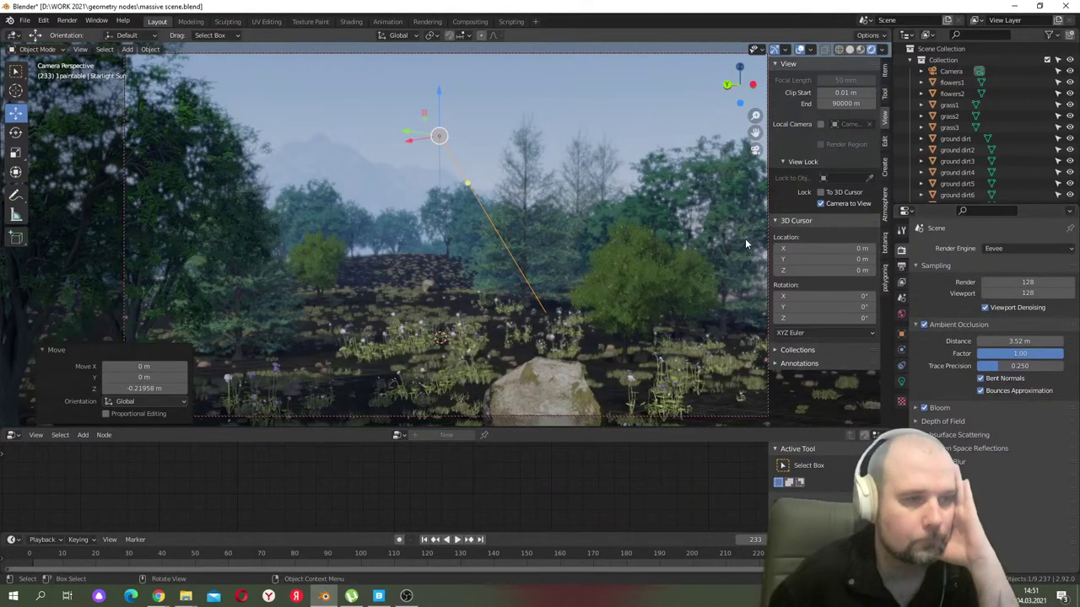
# - Switch the viewport to solid shading, render the camera view as a still image and inspect the whole result
pyautogui.click(848, 49)
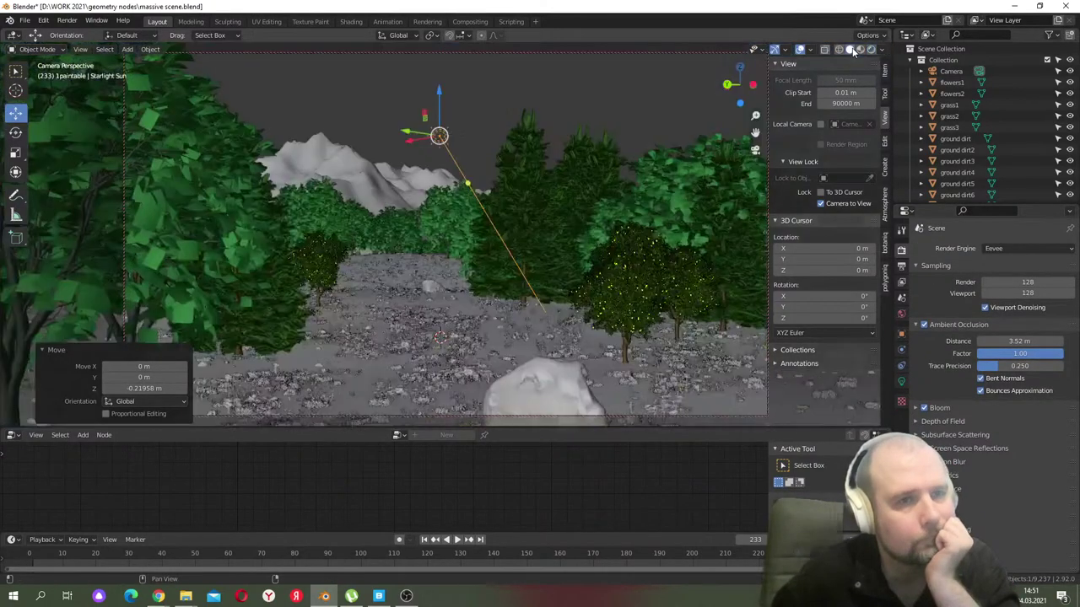
pyautogui.click(67, 20)
pyautogui.click(84, 36)
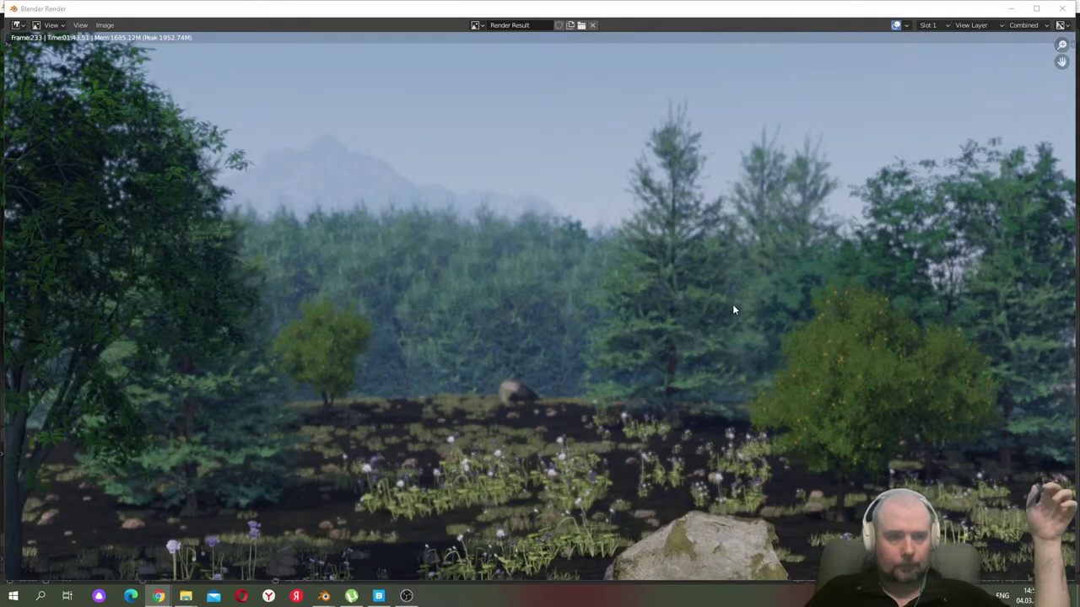
pyautogui.scroll(-1, 723, 311)
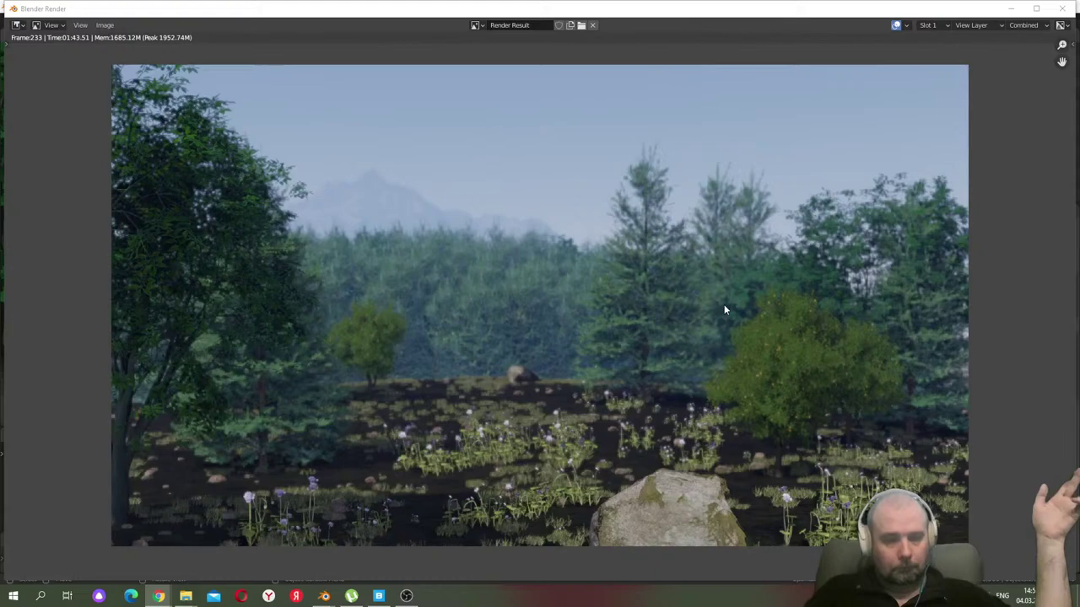
# - Select Slot 2 for the render result, close the render window and save the scene file
pyautogui.click(942, 26)
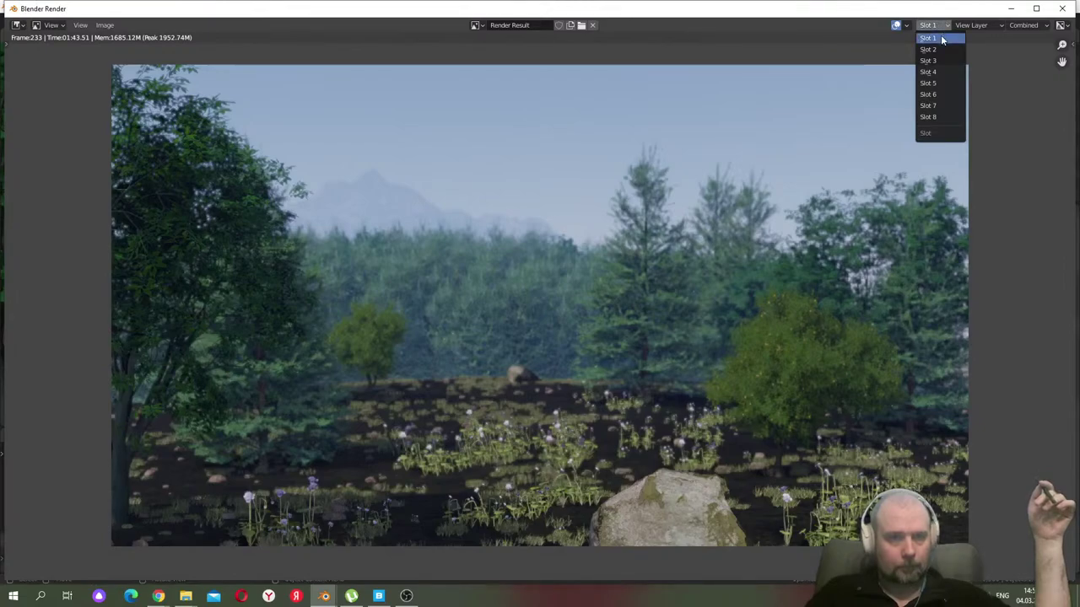
pyautogui.click(928, 49)
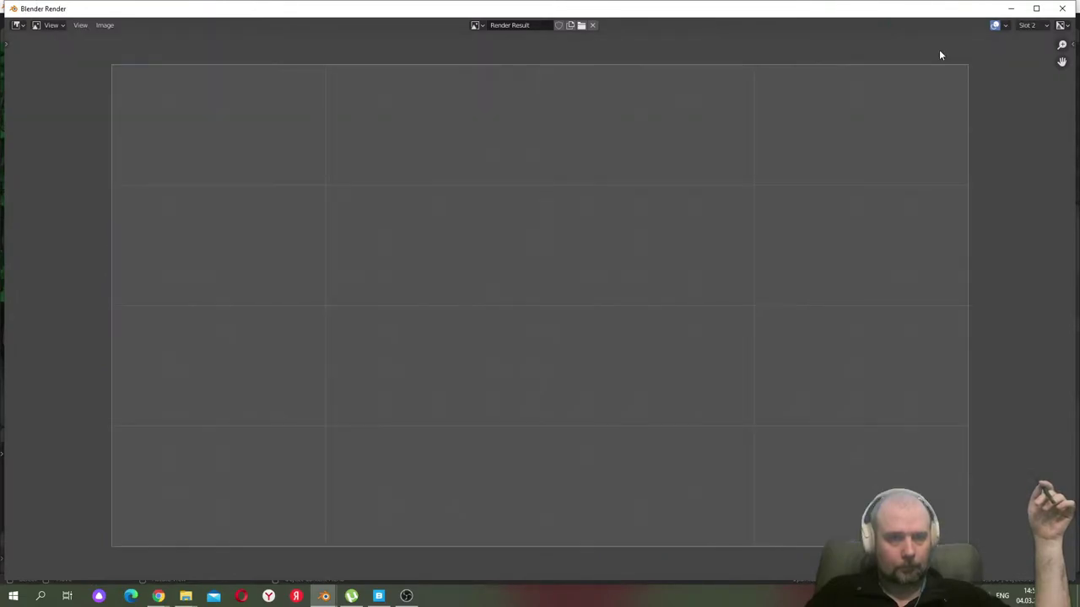
pyautogui.click(1062, 10)
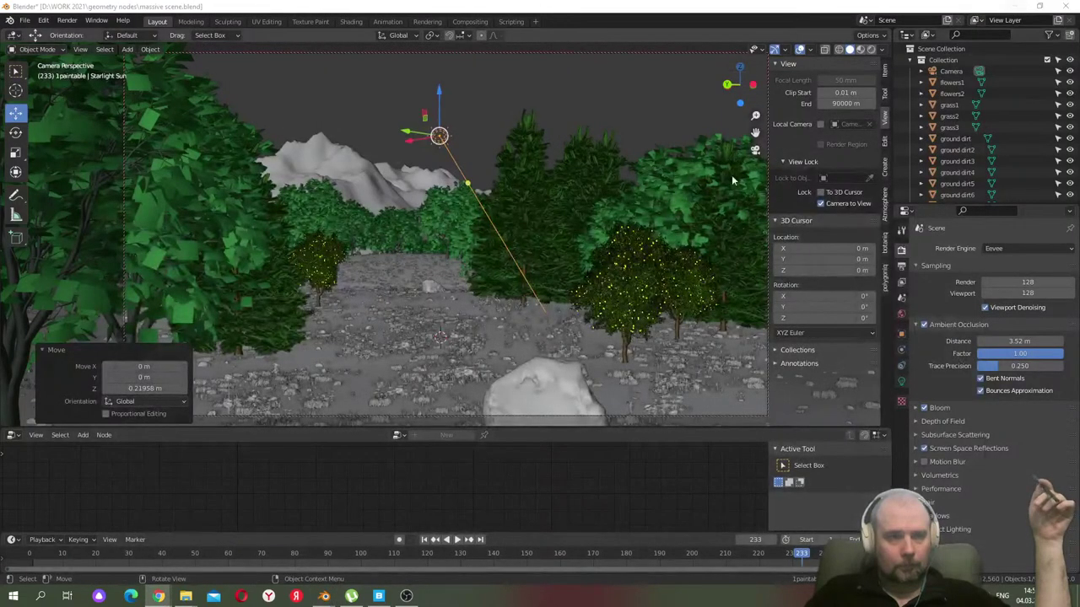
pyautogui.click(25, 20)
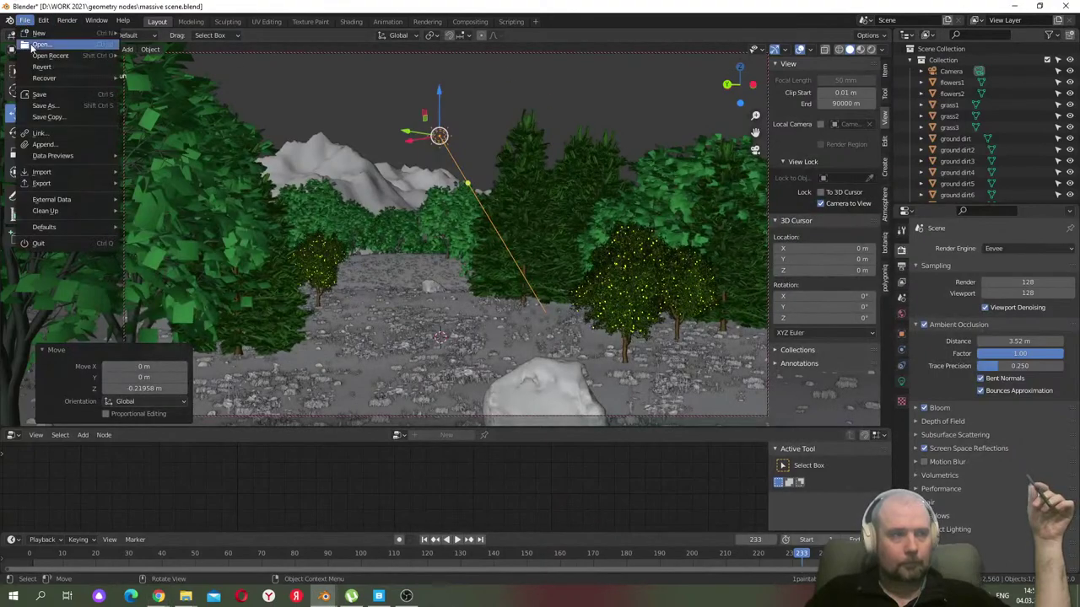
pyautogui.click(41, 98)
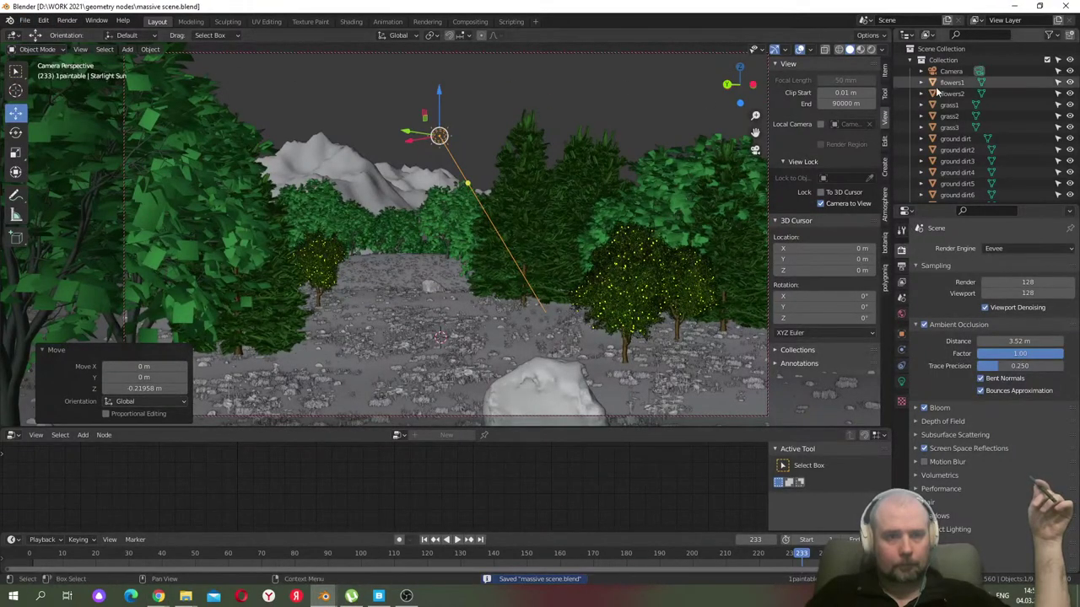
# - Show the viewport in rendered shading and switch the render engine to Cycles with GPU Compute
pyautogui.click(871, 49)
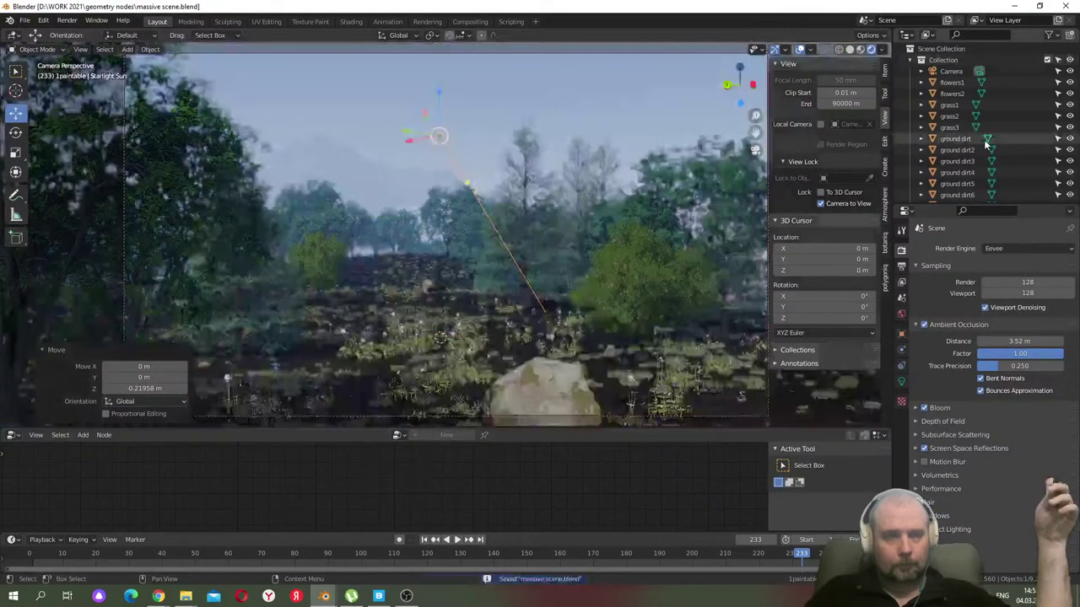
pyautogui.click(1011, 246)
pyautogui.click(993, 287)
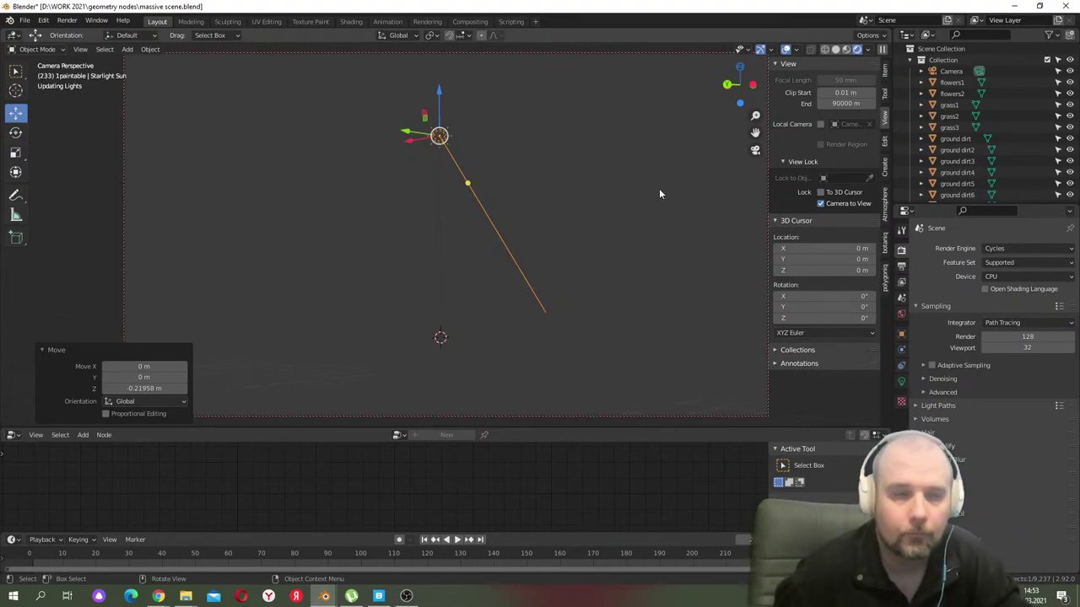
pyautogui.click(1006, 277)
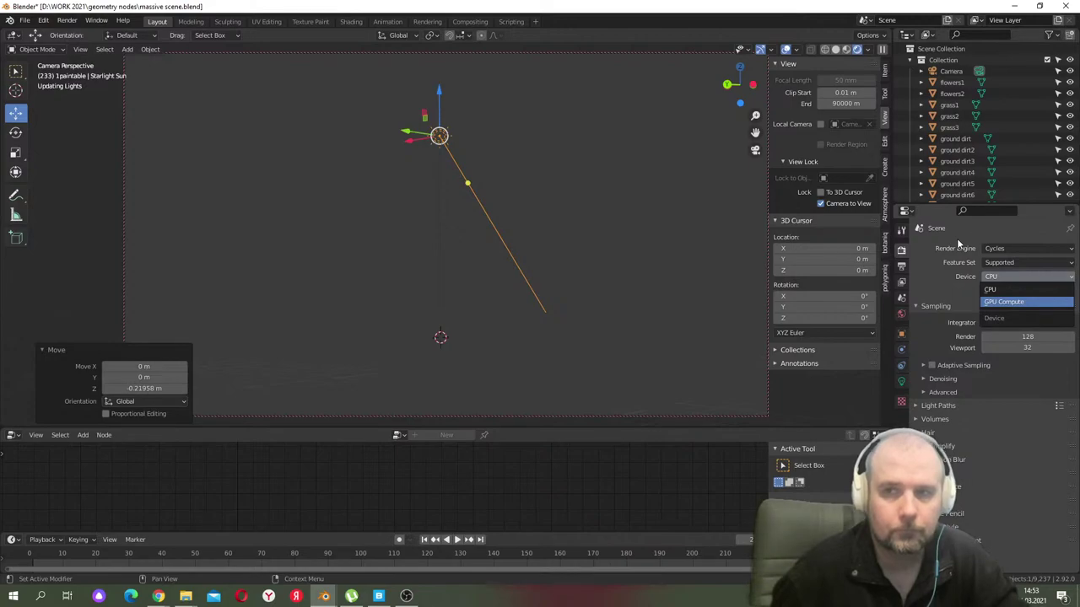
pyautogui.press('Return')
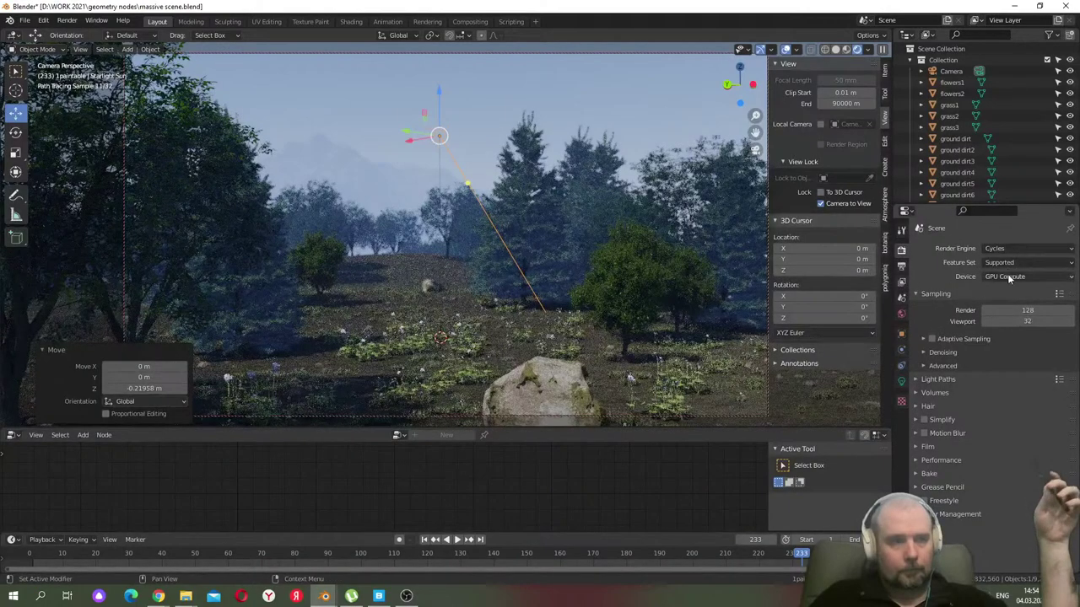
# - Enable Adaptive Sampling and turn on OptiX denoising for both render and viewport
pyautogui.click(931, 338)
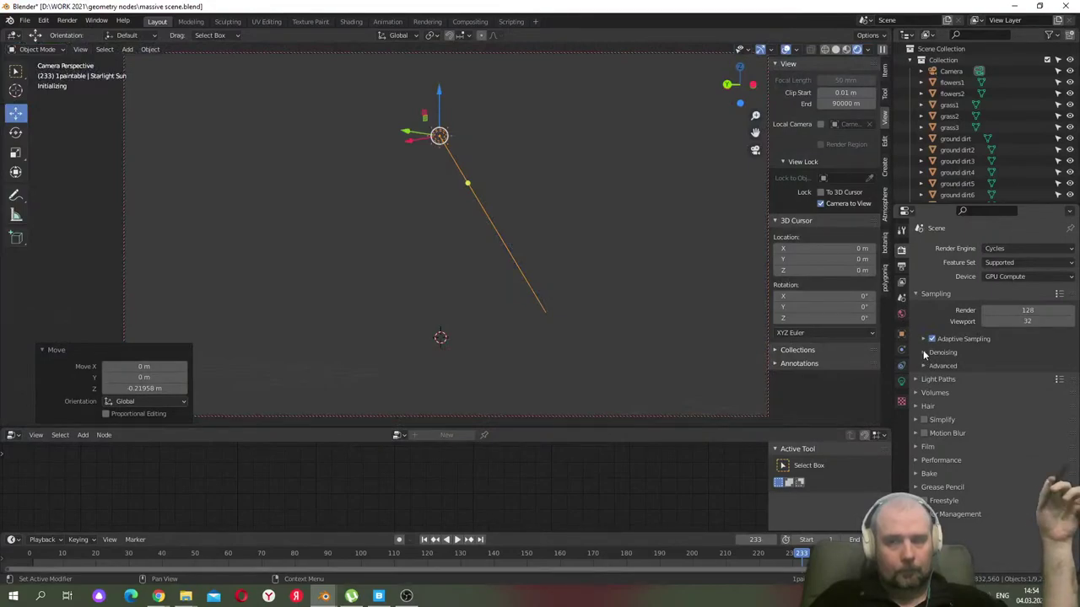
pyautogui.click(923, 352)
pyautogui.click(984, 368)
pyautogui.click(984, 382)
pyautogui.click(1006, 369)
pyautogui.click(1006, 395)
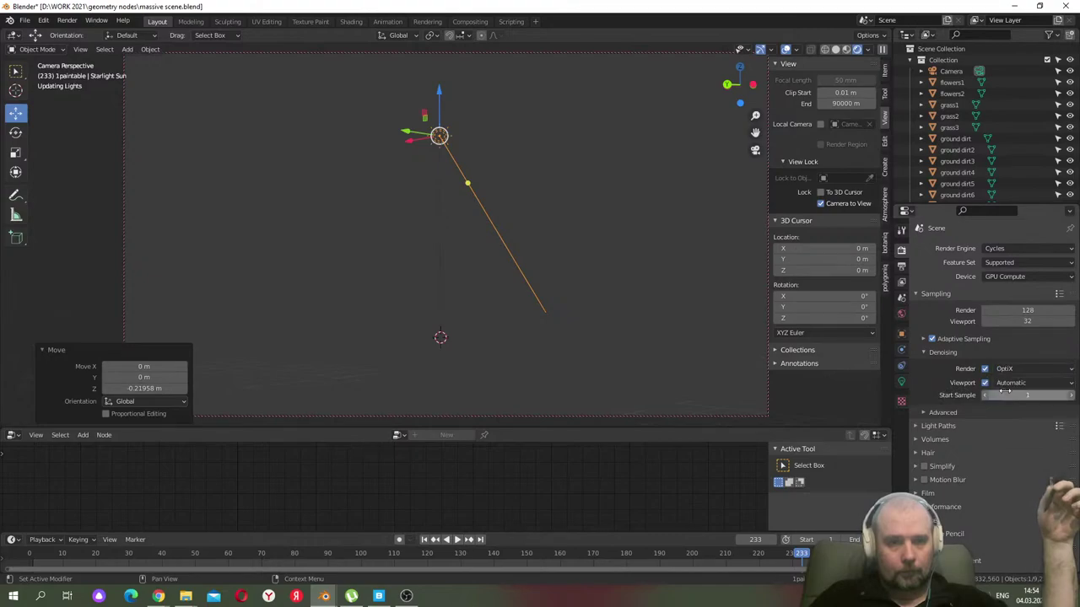
pyautogui.click(1011, 384)
pyautogui.click(1004, 406)
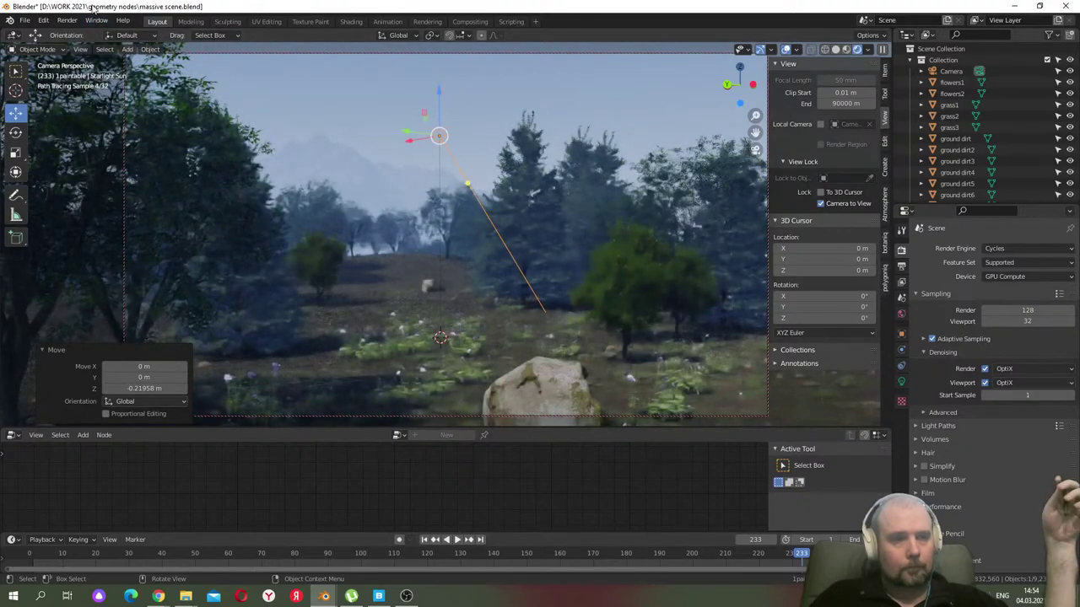
# - Save the scene file and render the camera view as a still image with Cycles
pyautogui.click(27, 22)
pyautogui.click(39, 94)
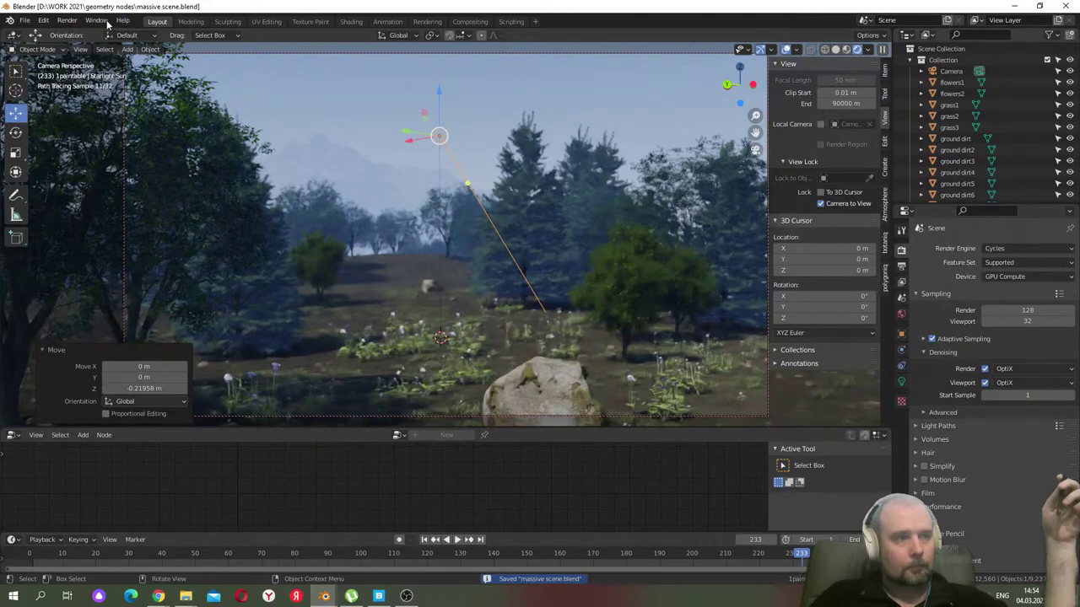
pyautogui.click(68, 21)
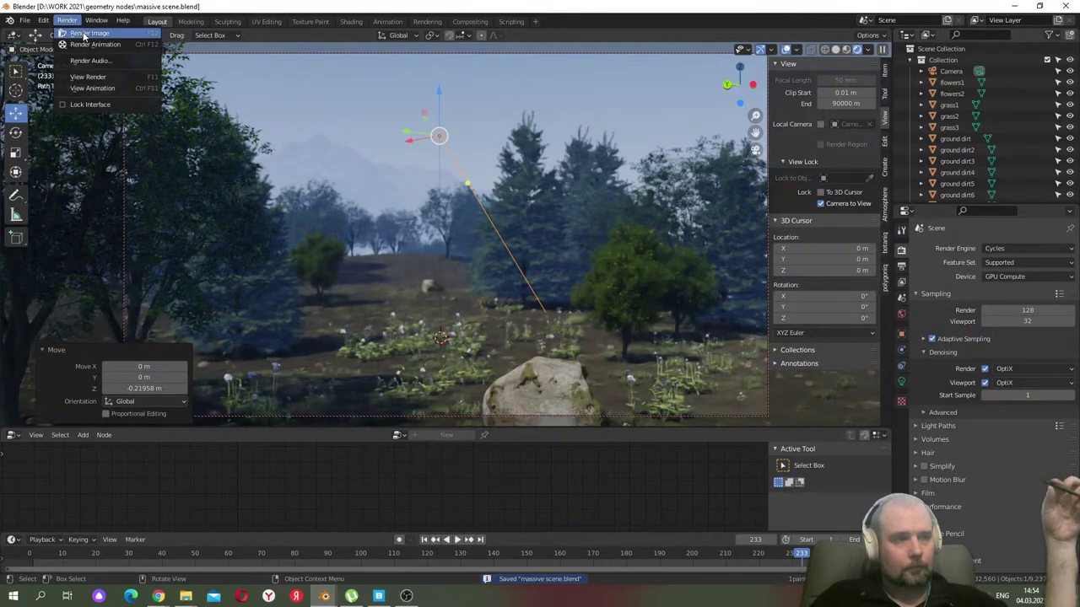
pyautogui.click(83, 33)
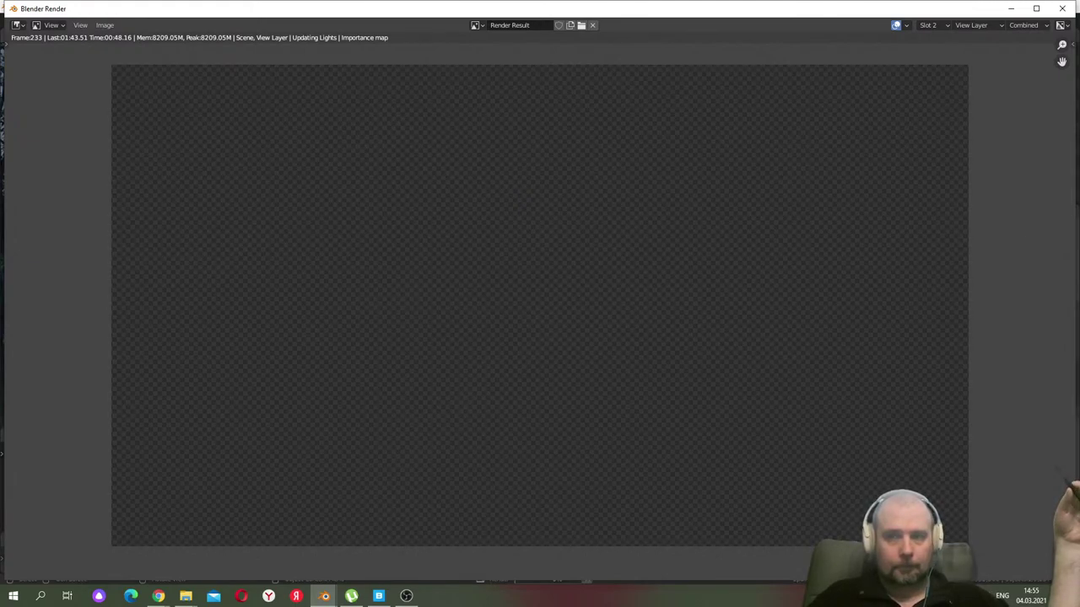
pyautogui.hotkey('alt', 'Tab')
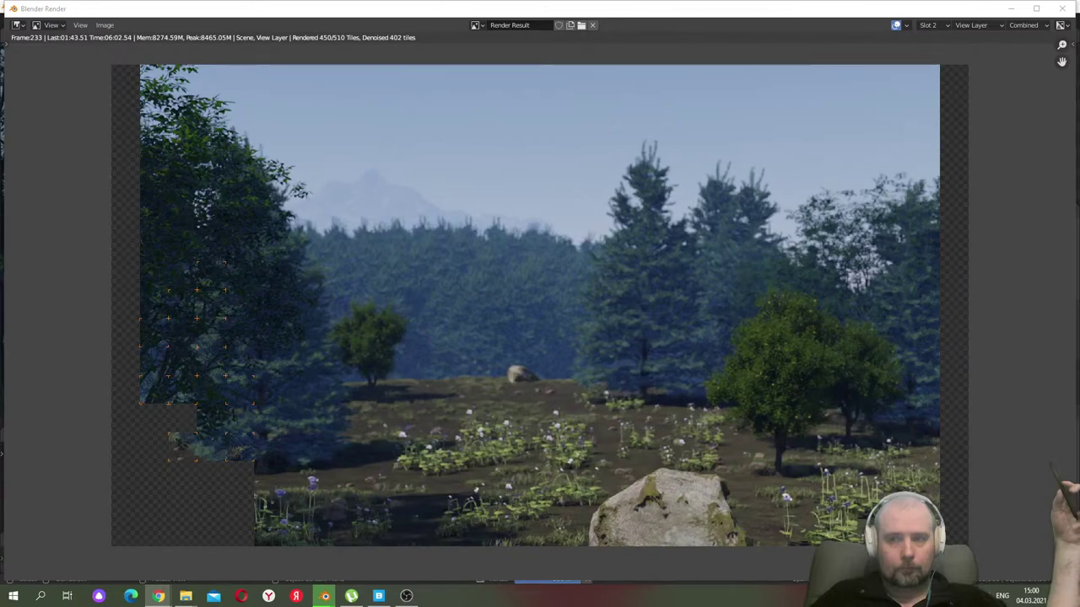
# - Show Slot 1 of the render result to compare it with the Cycles render, and close the render window
pyautogui.click(938, 36)
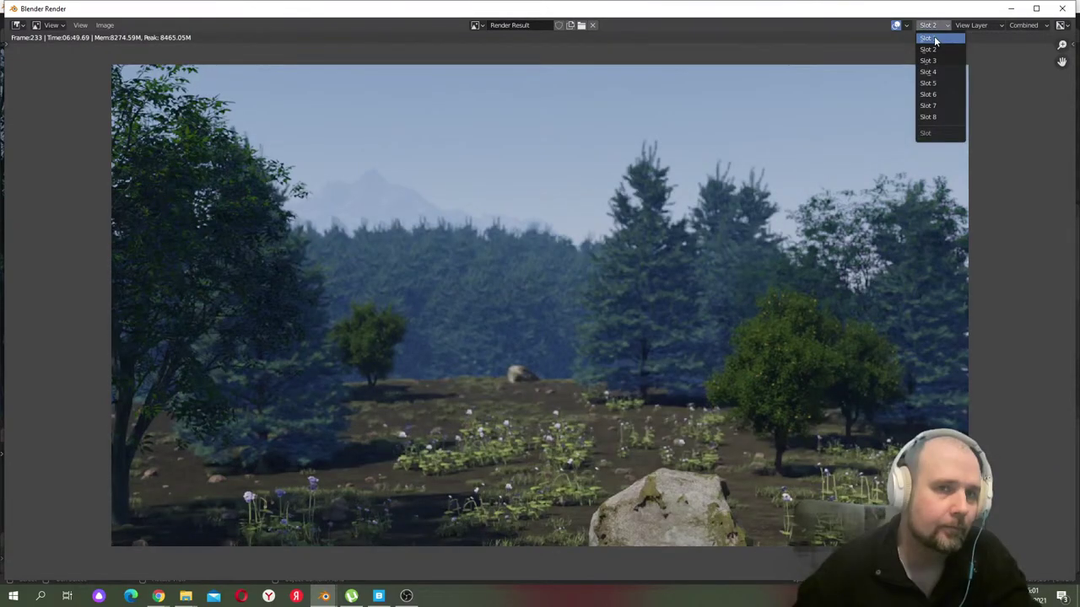
pyautogui.click(932, 39)
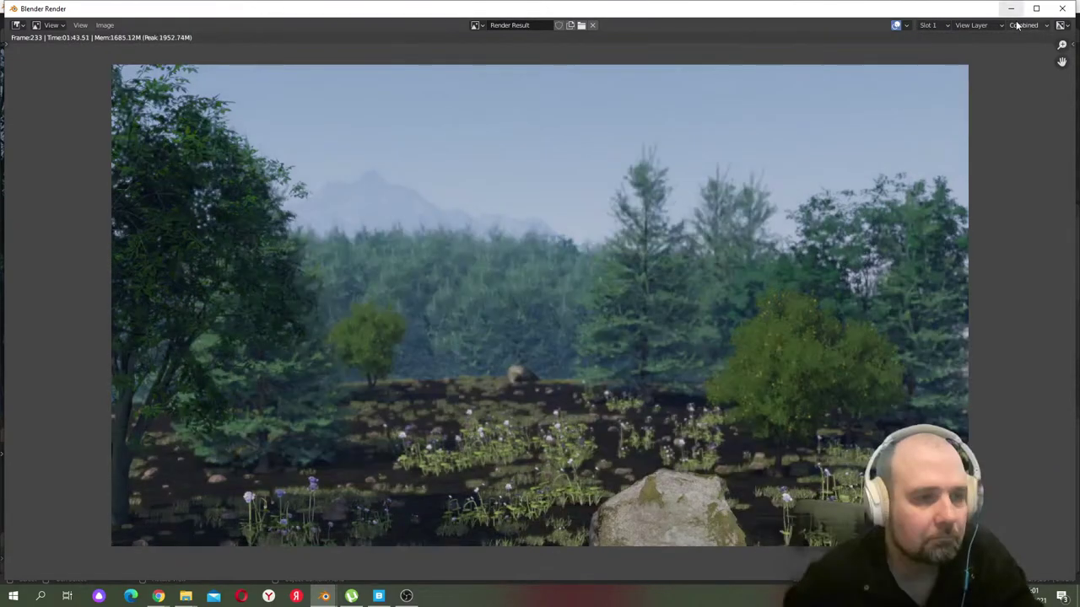
pyautogui.click(1062, 12)
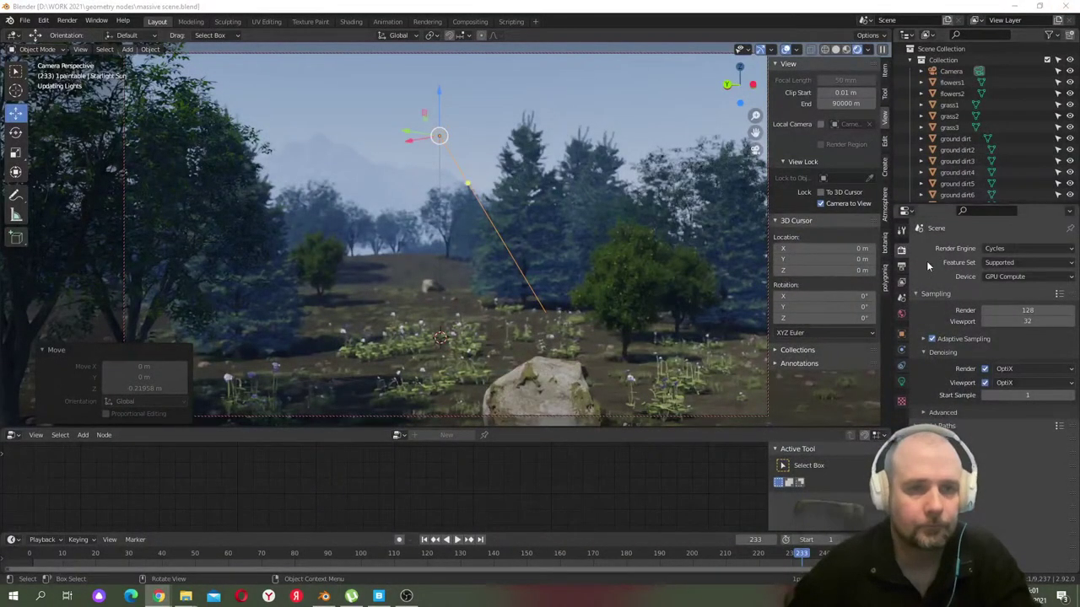
# - Switch the render engine to Eevee and leave the camera view to look over the whole terrain
pyautogui.click(991, 248)
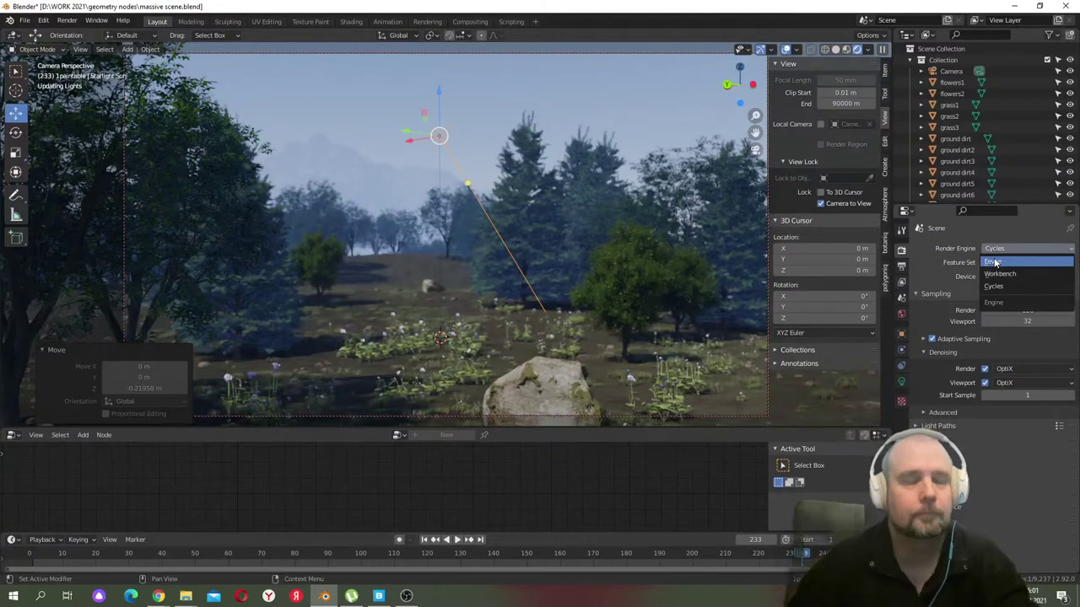
pyautogui.click(994, 262)
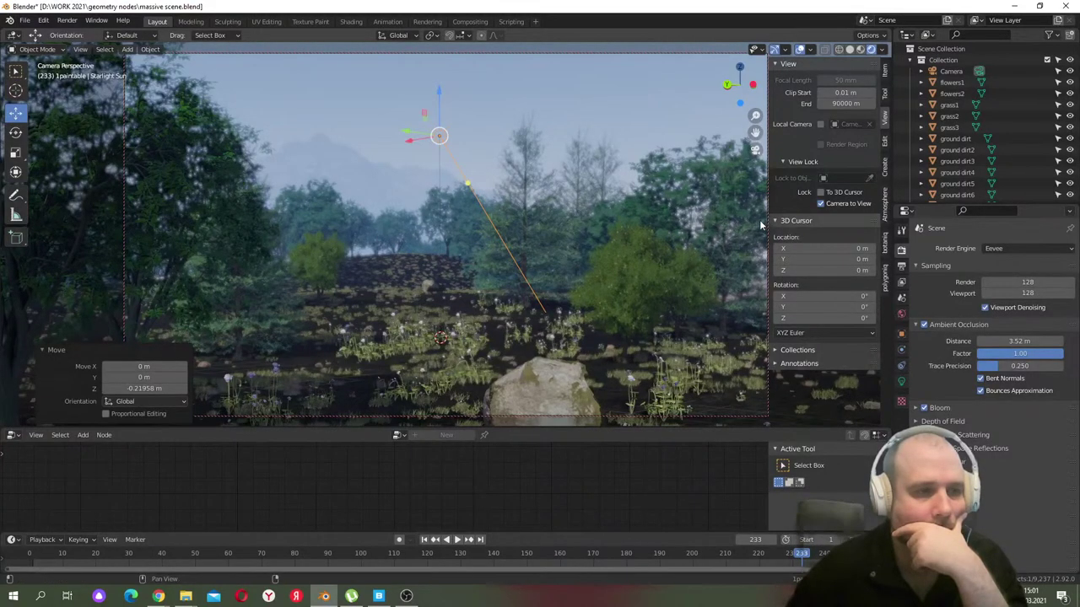
pyautogui.click(756, 151)
pyautogui.moveTo(551, 207)
pyautogui.mouseDown(button='middle')
pyautogui.moveTo(569, 218)
pyautogui.moveTo(528, 211)
pyautogui.mouseUp(button='middle')
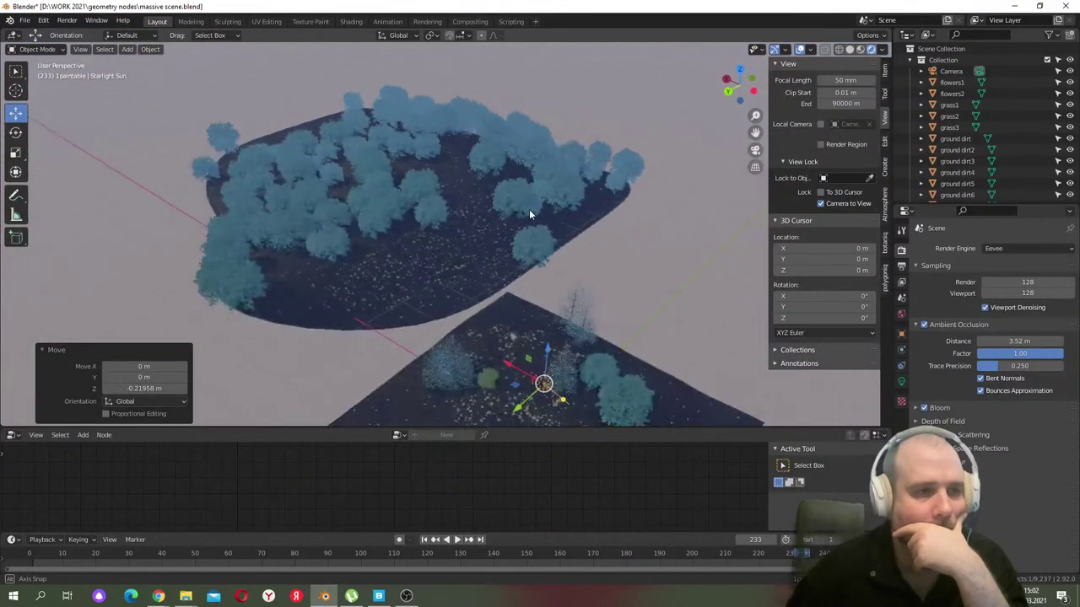
# - Select the distant trees object and enlarge the node editor to show its trees2 node tree
pyautogui.click(433, 221)
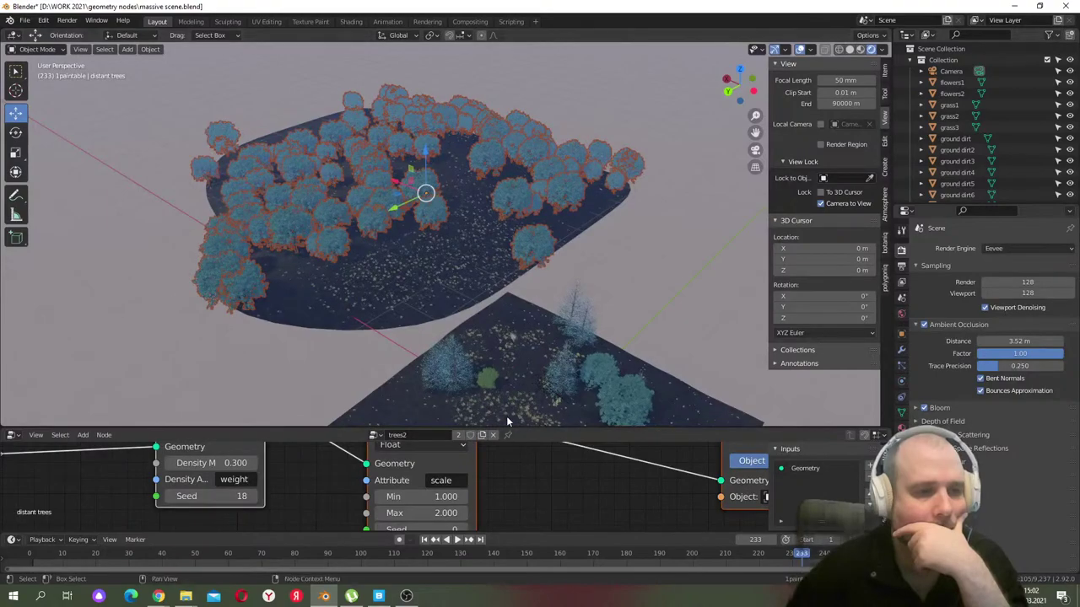
pyautogui.moveTo(512, 428); pyautogui.dragTo(512, 242)
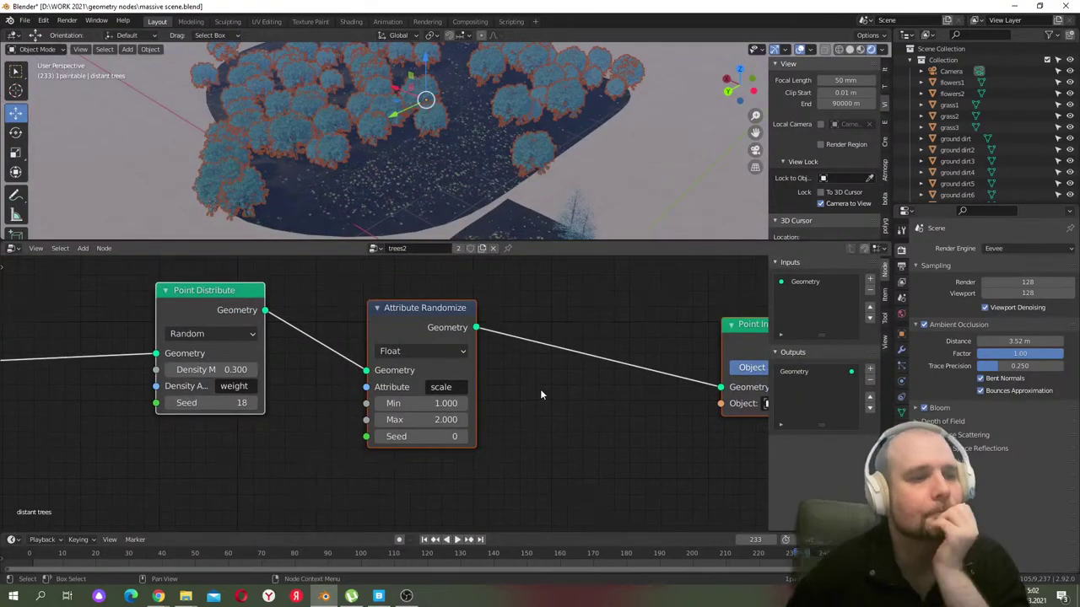
pyautogui.scroll(-2, 540, 390)
pyautogui.scroll(-1, 540, 389)
pyautogui.scroll(1, 540, 390)
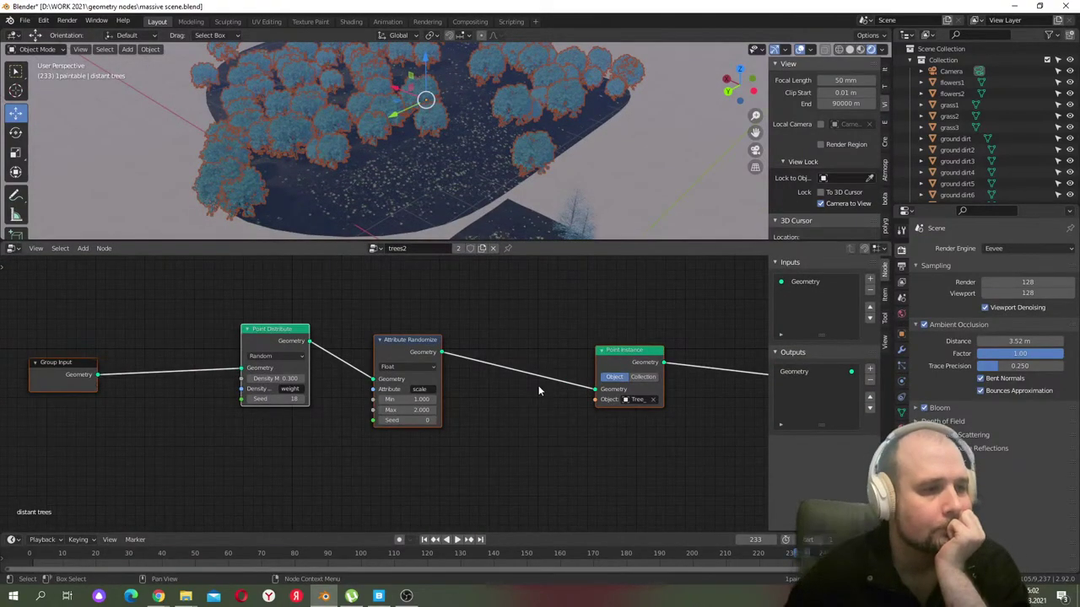
pyautogui.moveTo(391, 453); pyautogui.dragTo(368, 447, button='middle')
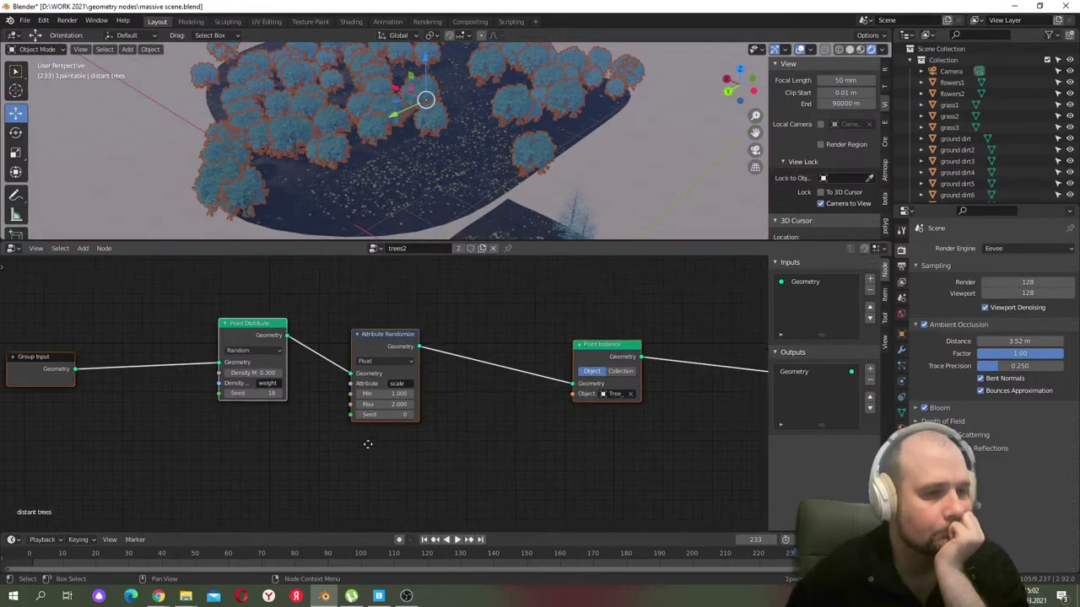
pyautogui.scroll(2, 368, 443)
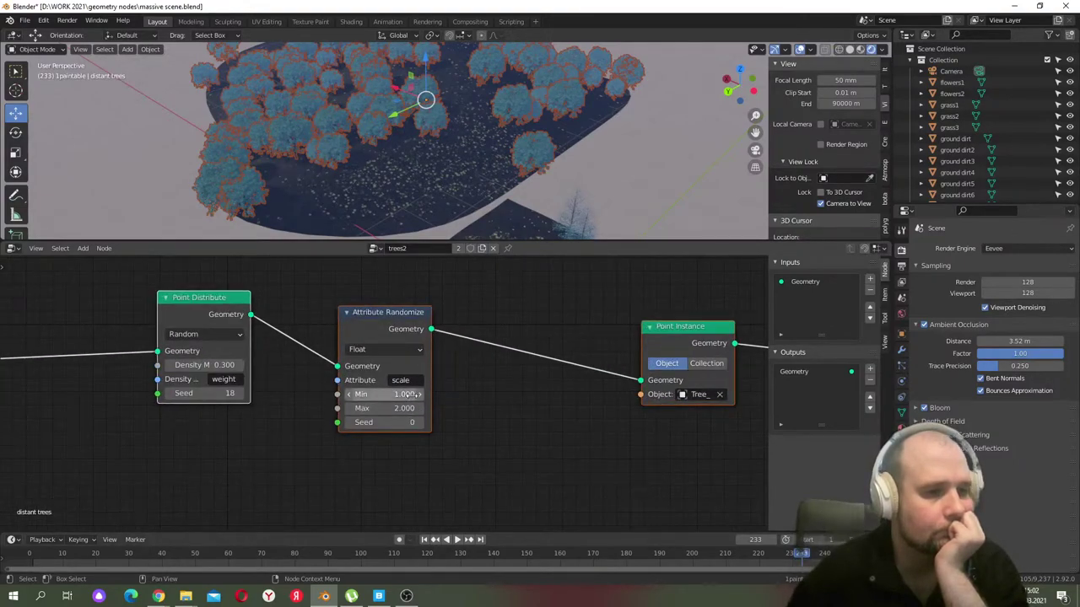
pyautogui.moveTo(524, 414); pyautogui.dragTo(441, 436, button='middle')
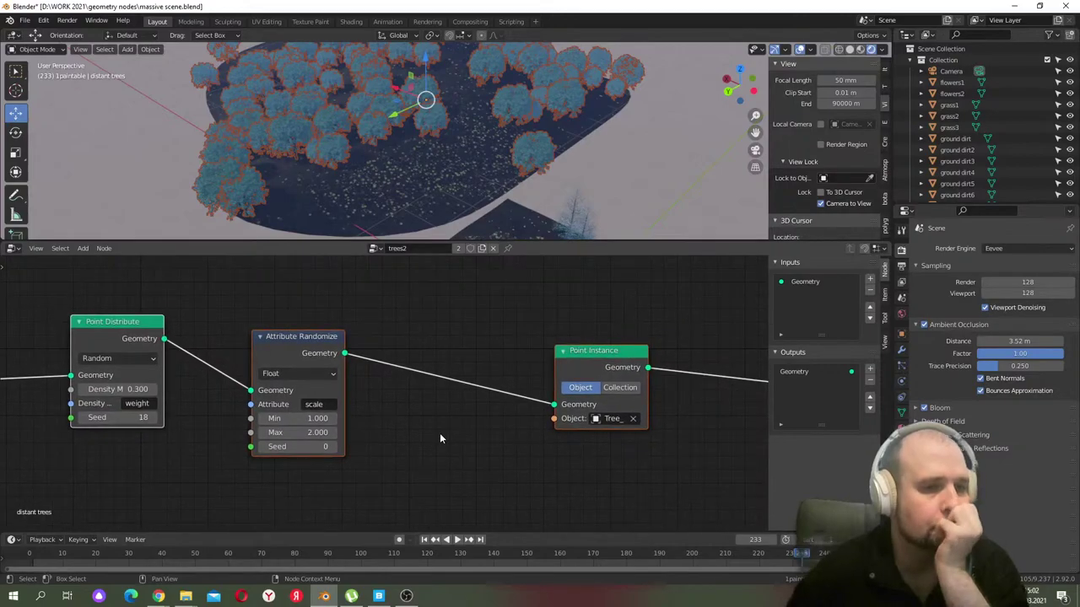
# - Duplicate the Attribute Randomize node and insert the copy between the original and the Point Instance node
pyautogui.click(328, 338)
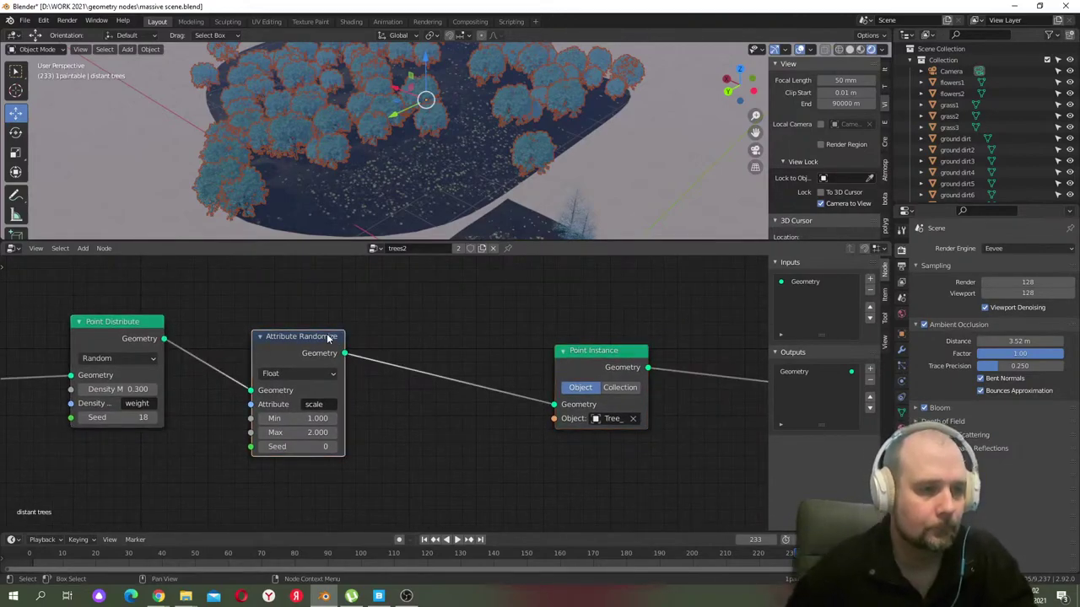
pyautogui.click(396, 417)
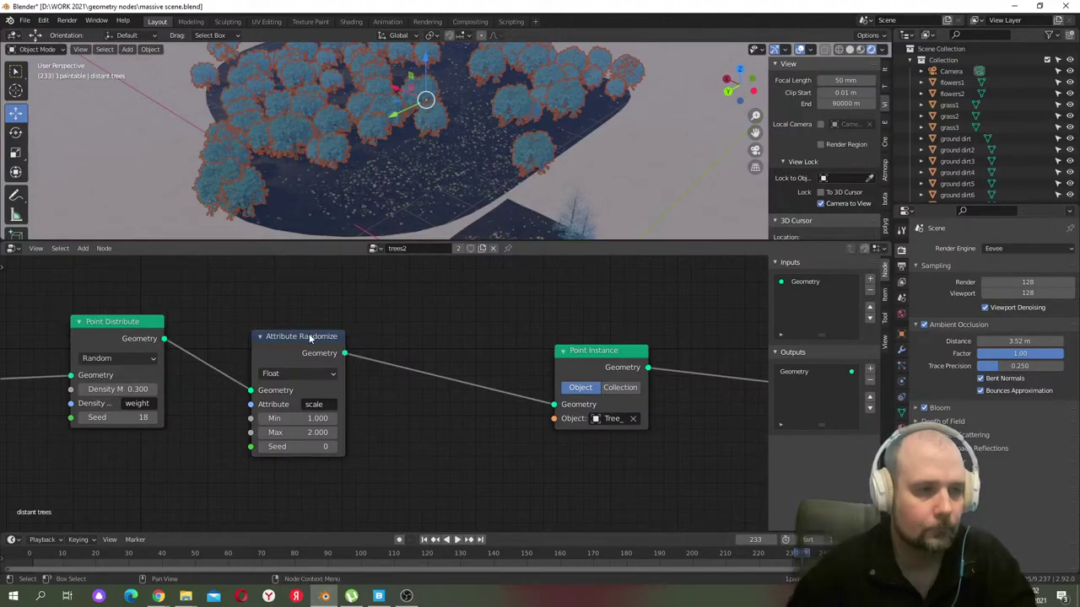
pyautogui.moveTo(310, 337)
pyautogui.mouseDown()
pyautogui.moveTo(426, 335)
pyautogui.moveTo(324, 329)
pyautogui.mouseUp()
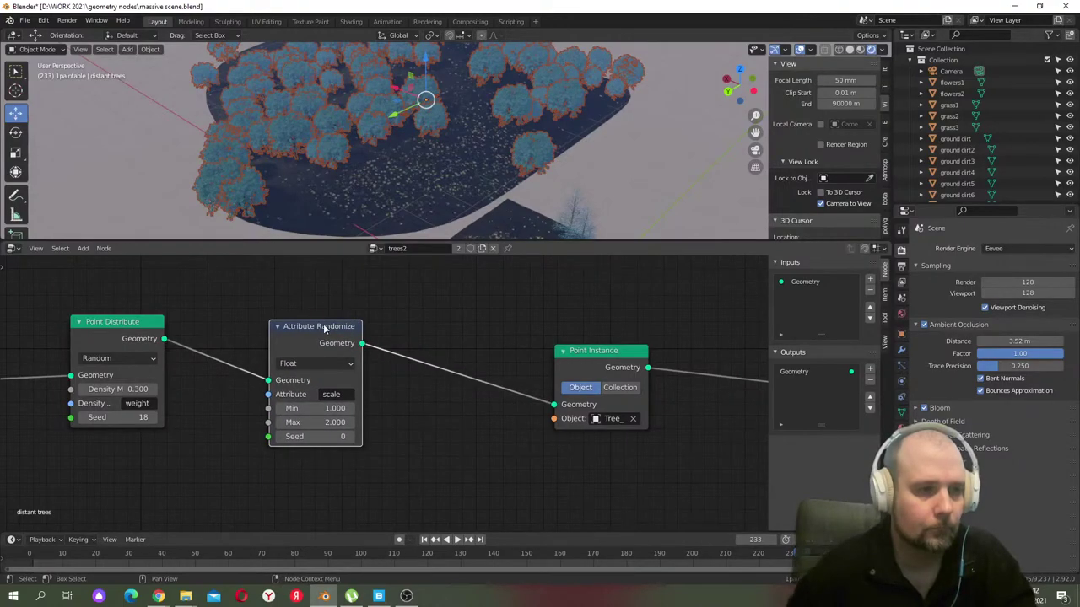
pyautogui.hotkey('shift', 'd')
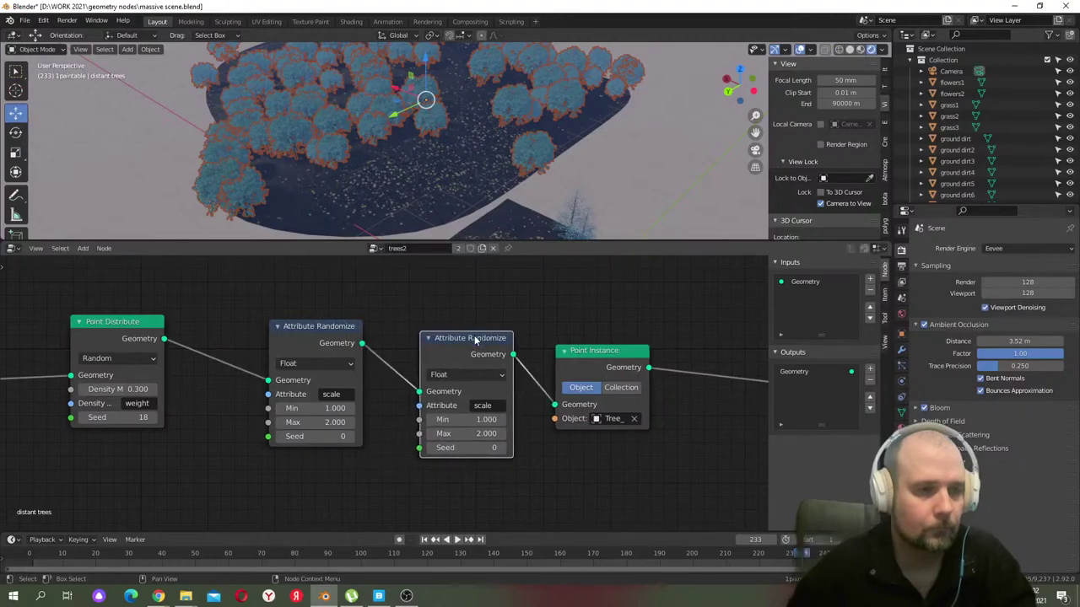
pyautogui.click(478, 340)
pyautogui.hotkey('alt', 'Tab')
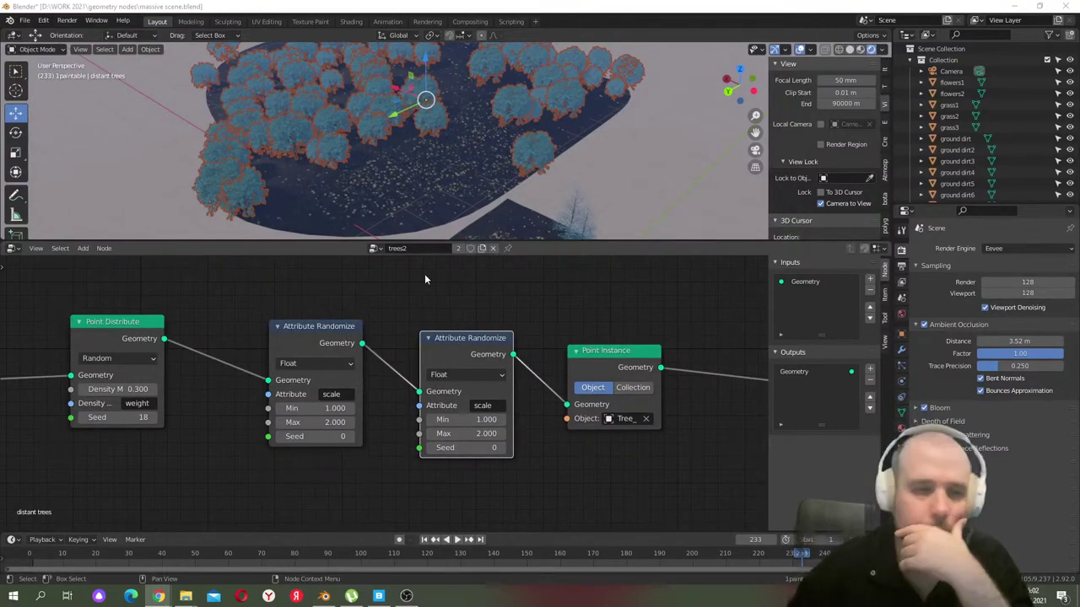
# - Set the duplicated Attribute Randomize node's attribute to rotation and its data type to Vector
pyautogui.click(502, 410)
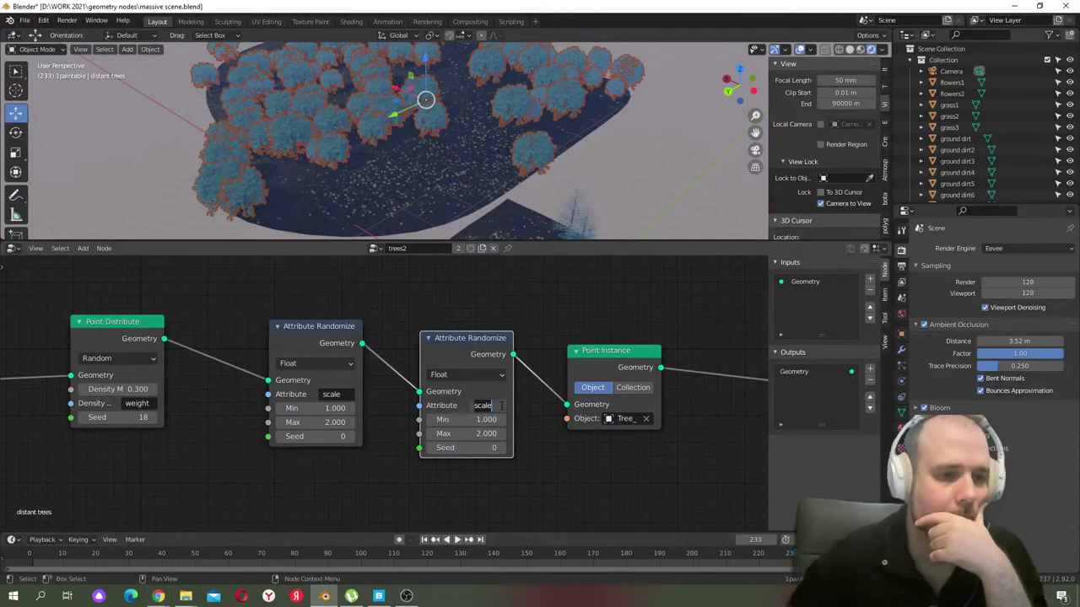
pyautogui.click(502, 405)
pyautogui.write('rot')
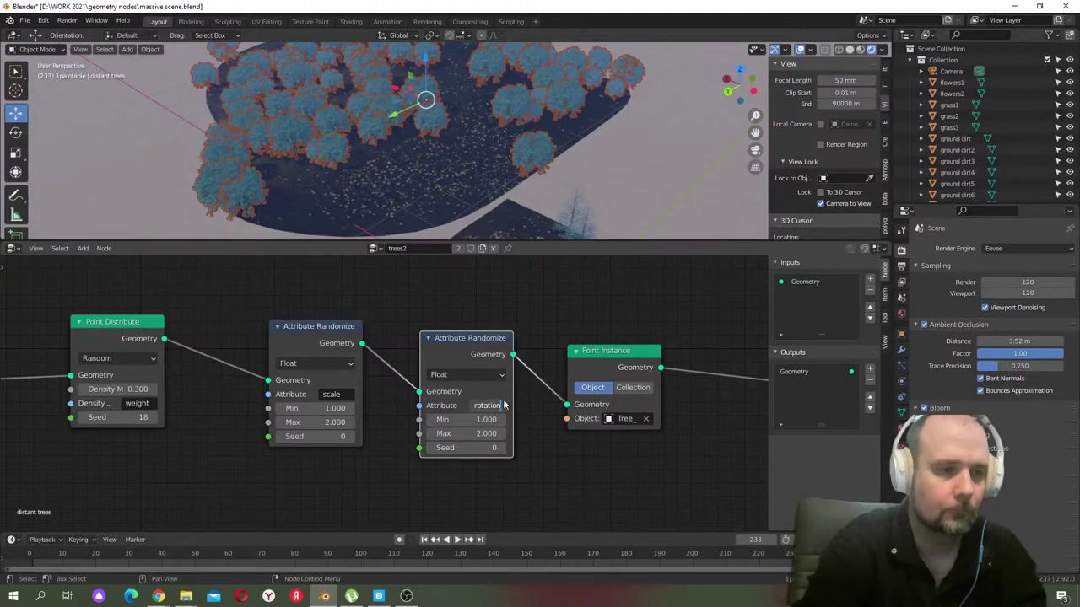
pyautogui.write('ation')
pyautogui.press('Return')
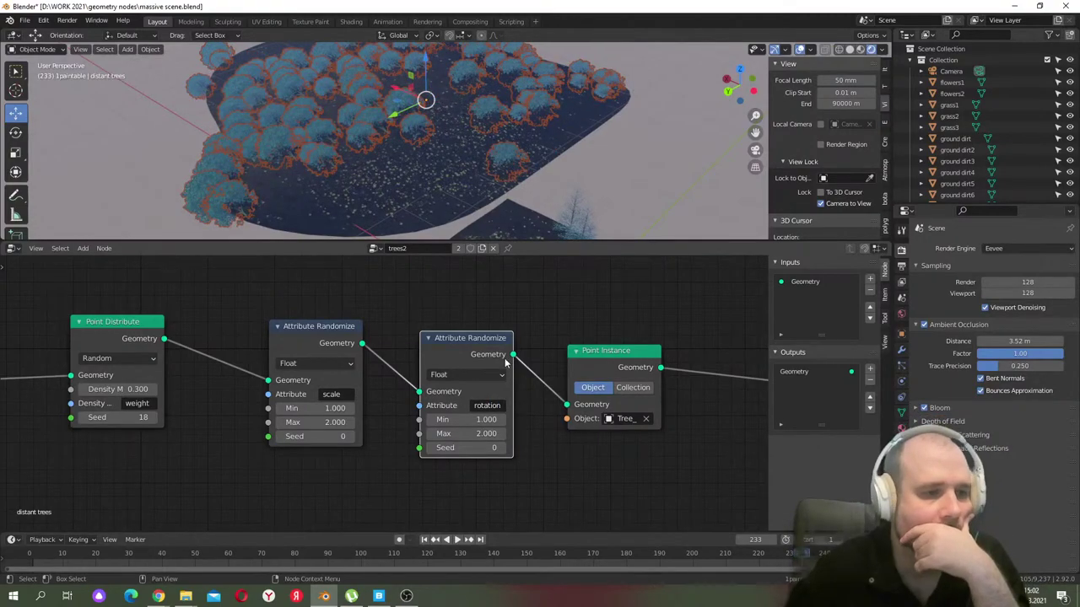
pyautogui.click(494, 376)
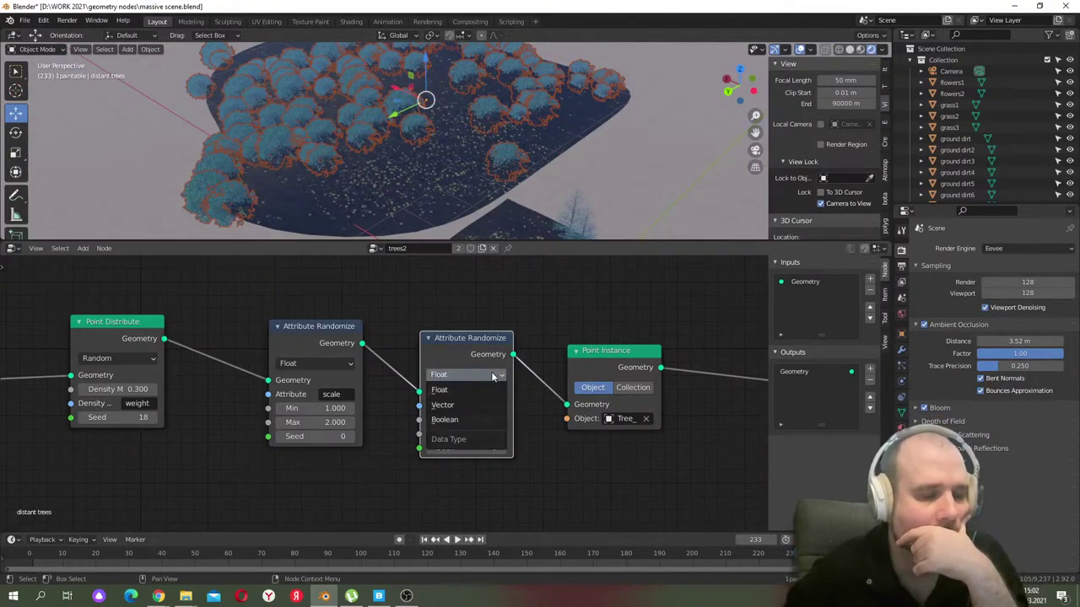
pyautogui.click(457, 406)
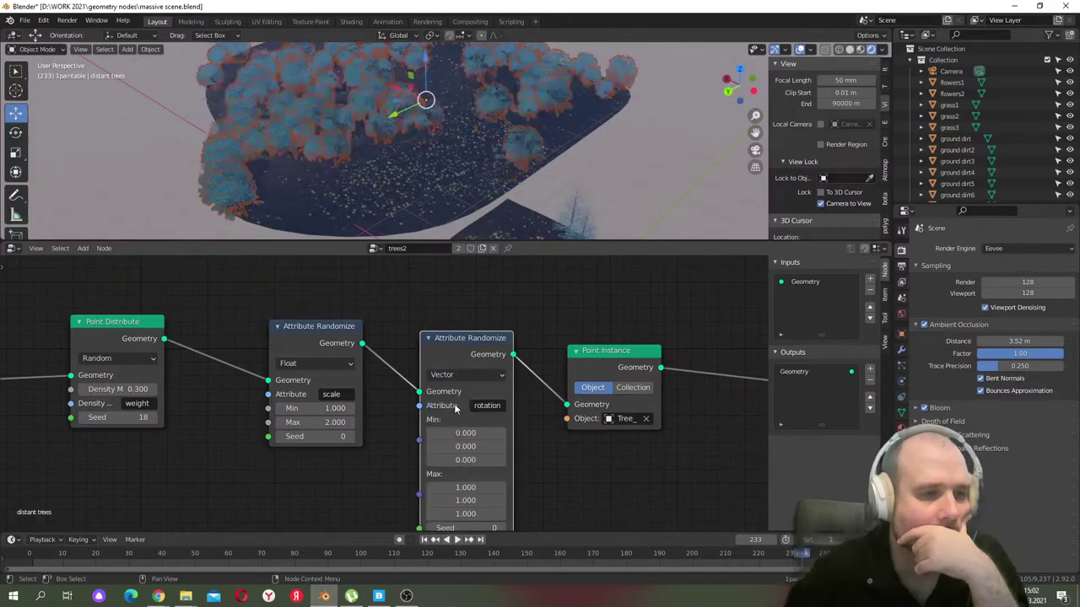
# - Set the first two Max components of the rotation randomization to 0
pyautogui.moveTo(525, 447); pyautogui.dragTo(521, 383, button='middle')
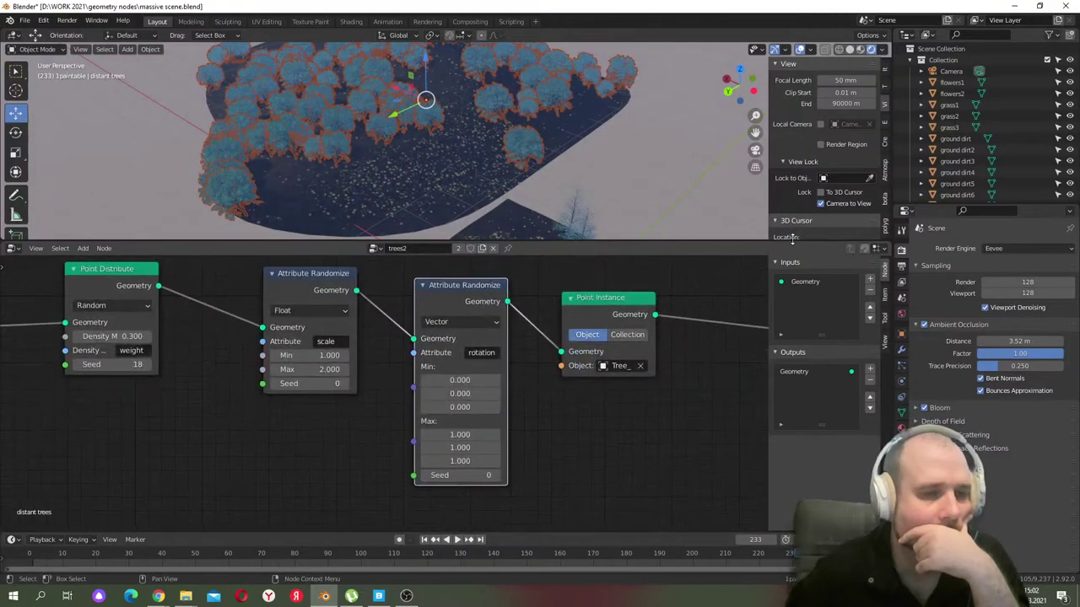
pyautogui.click(473, 434)
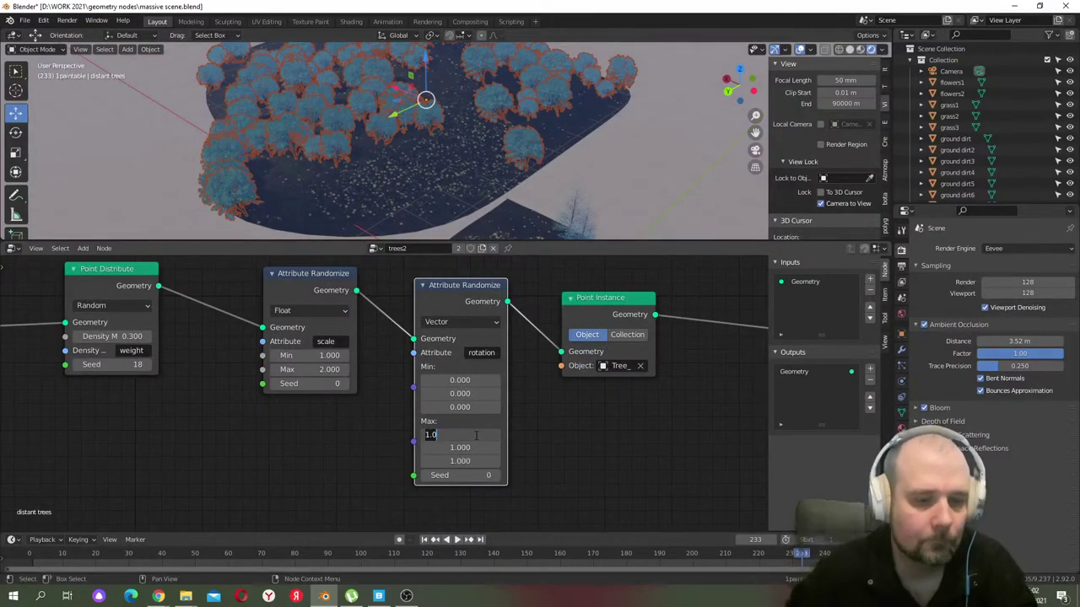
pyautogui.write('0')
pyautogui.press('Return')
pyautogui.click(469, 448)
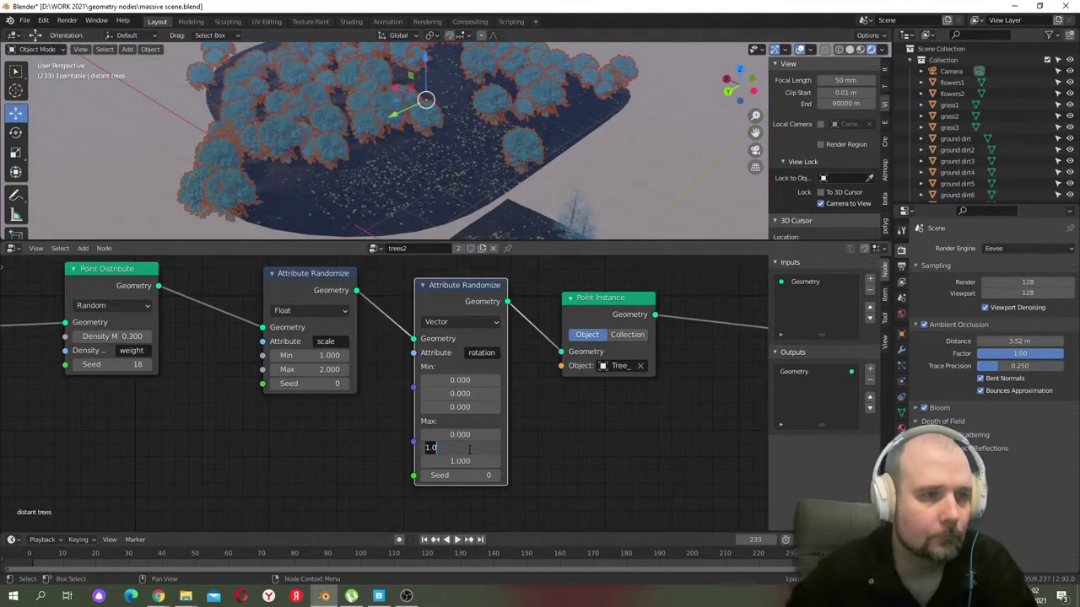
pyautogui.write('0')
pyautogui.press('Return')
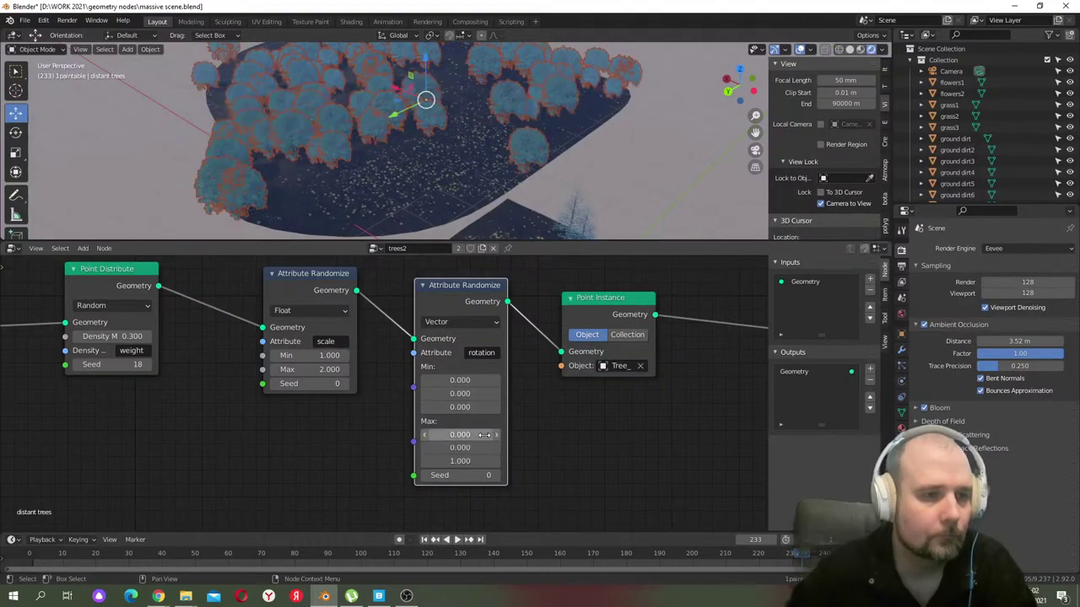
# - Check the distant trees in and outside the camera view, and set the rotation node's third Max component to 27.4
pyautogui.click(755, 149)
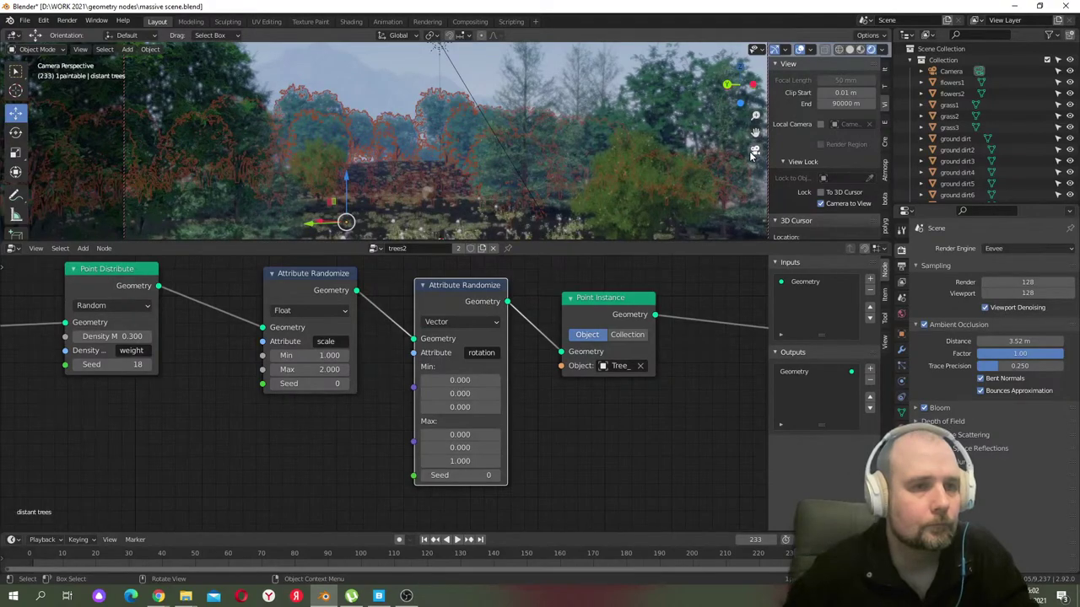
pyautogui.click(755, 149)
pyautogui.moveTo(577, 216); pyautogui.dragTo(556, 142, button='middle')
pyautogui.keyDown('shift'); pyautogui.moveTo(496, 108); pyautogui.dragTo(519, 167, button='middle'); pyautogui.keyUp('shift')
pyautogui.scroll(4, 518, 167)
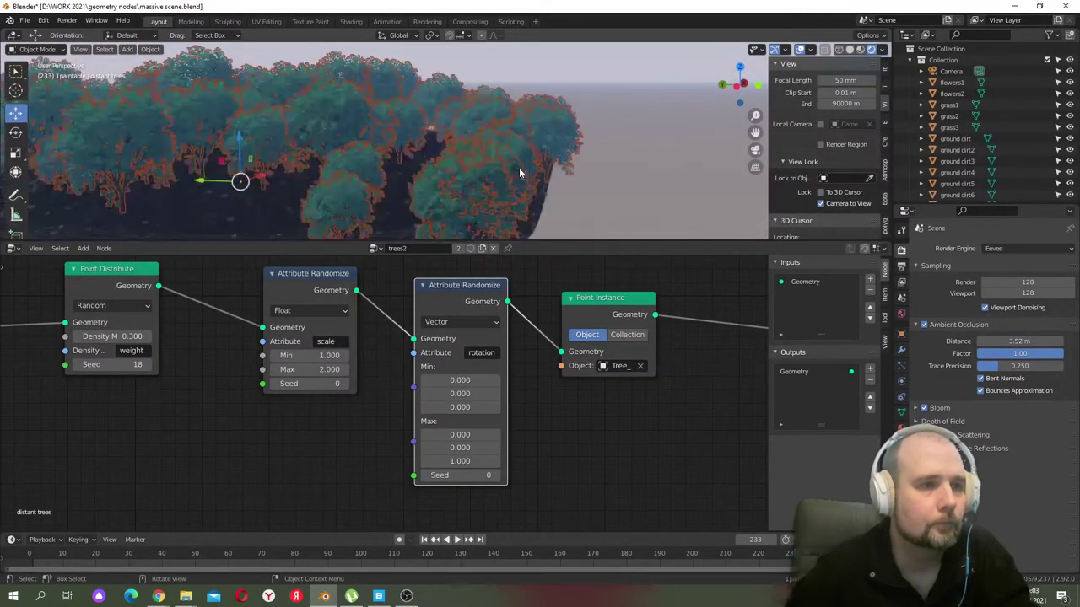
pyautogui.scroll(-3, 544, 177)
pyautogui.moveTo(459, 460); pyautogui.dragTo(731, 460)
pyautogui.moveTo(405, 211); pyautogui.dragTo(439, 210, button='middle')
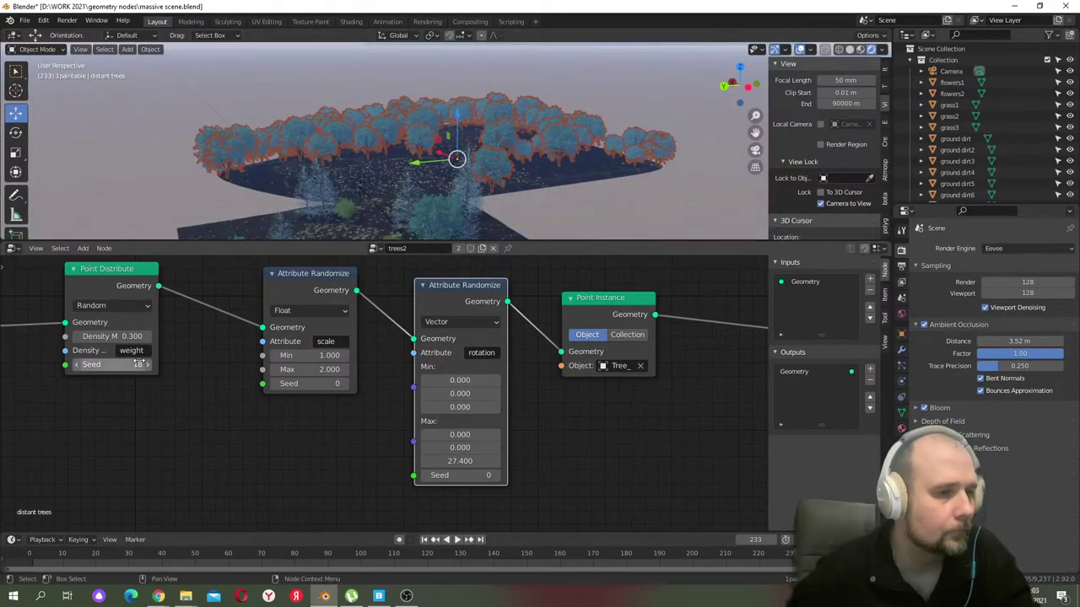
# - Set the Point Distribute node's maximum density to 0.2 for the distant trees
pyautogui.doubleClick(118, 336)
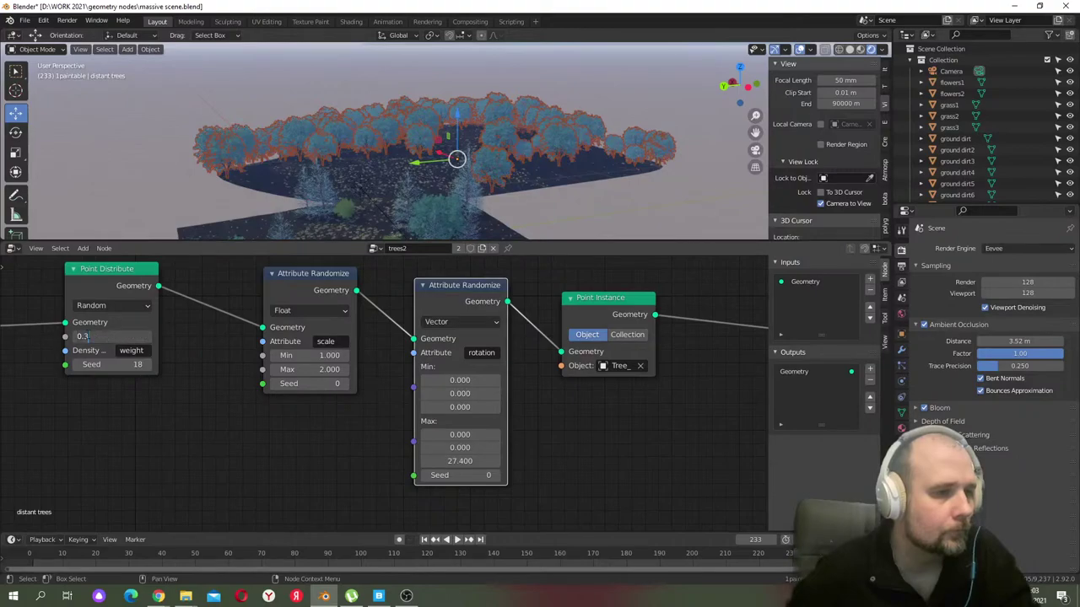
pyautogui.press('BackSpace')
pyautogui.write('2')
pyautogui.press('Return')
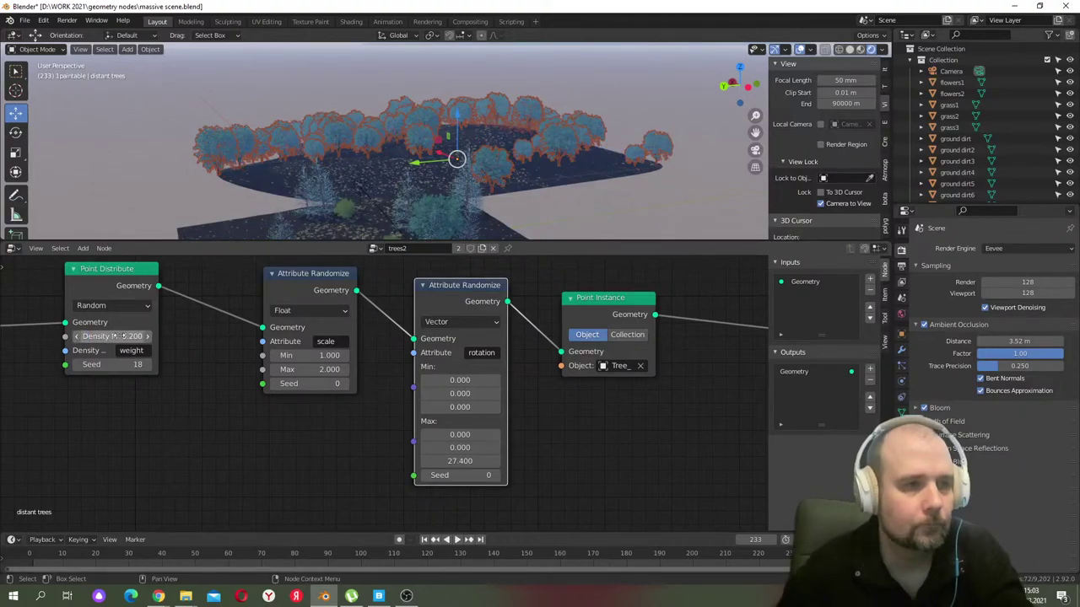
# - Check the distant trees through the camera and enlarge the 3D viewport over the node editor
pyautogui.click(755, 150)
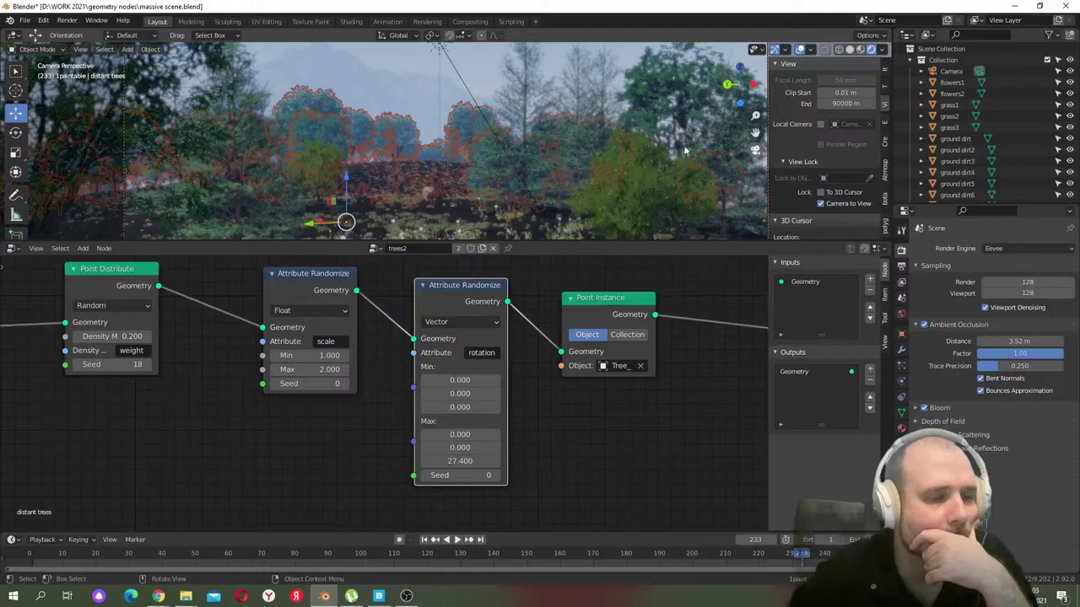
pyautogui.click(374, 60)
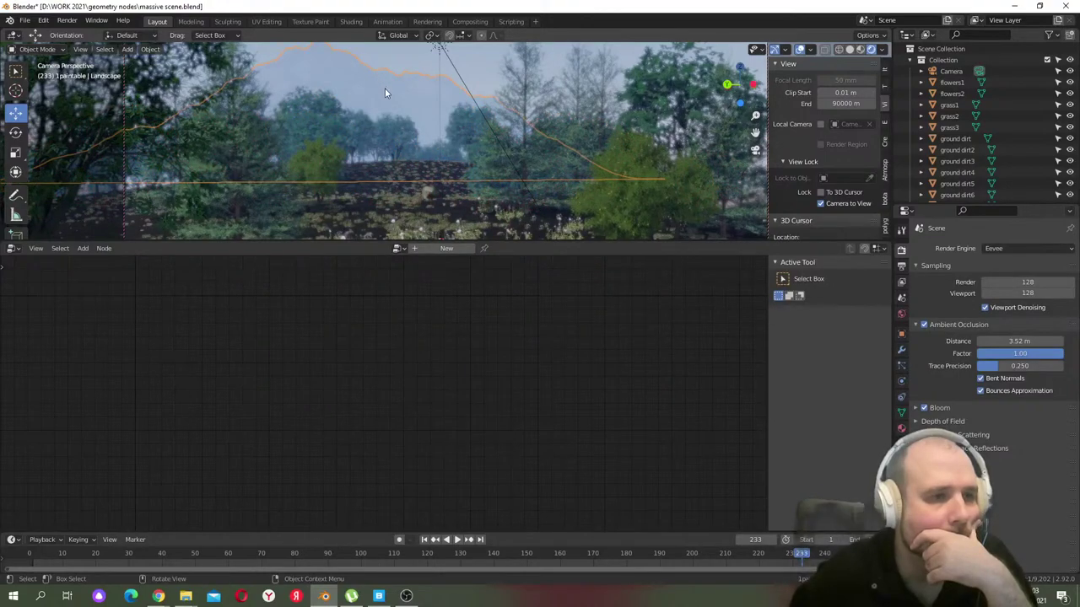
pyautogui.moveTo(556, 243); pyautogui.dragTo(556, 414)
pyautogui.click(755, 154)
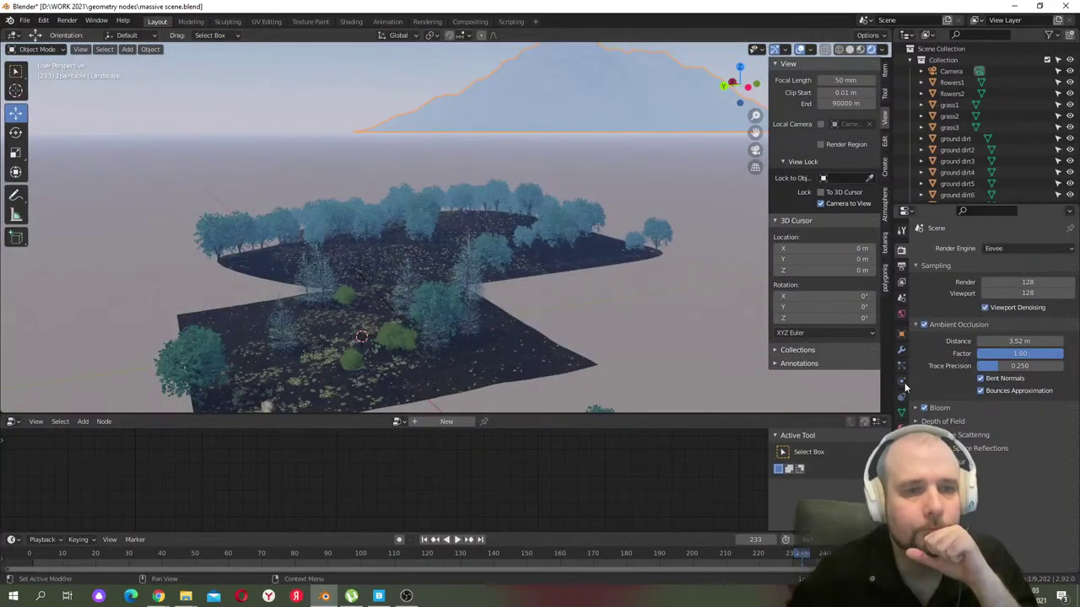
# - Select the scene camera and set its depth-of-field F-Stop to 5.0
pyautogui.click(951, 71)
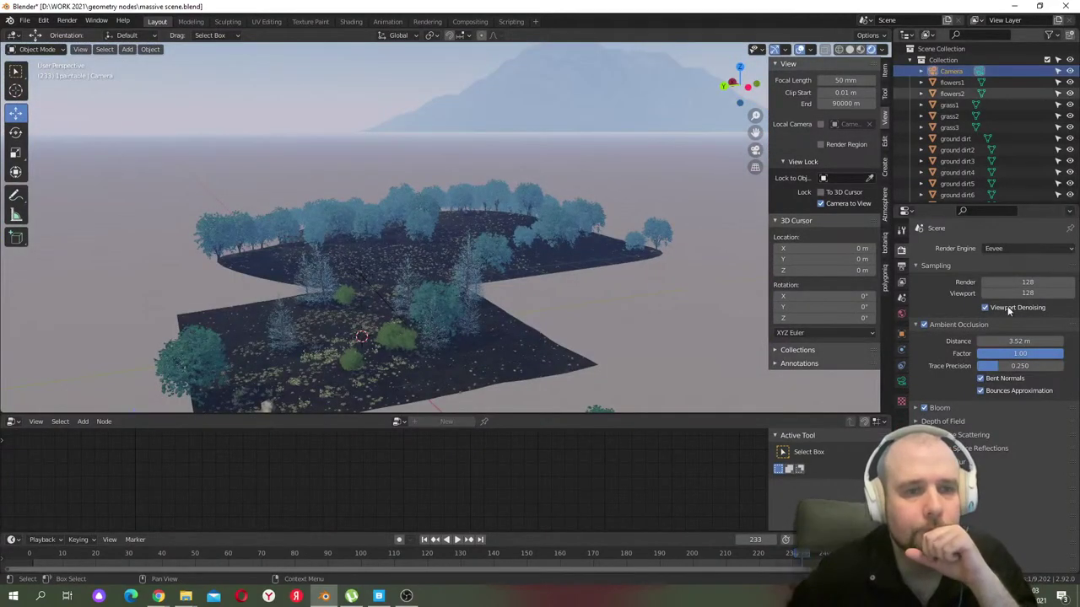
pyautogui.hotkey('alt', 'Tab')
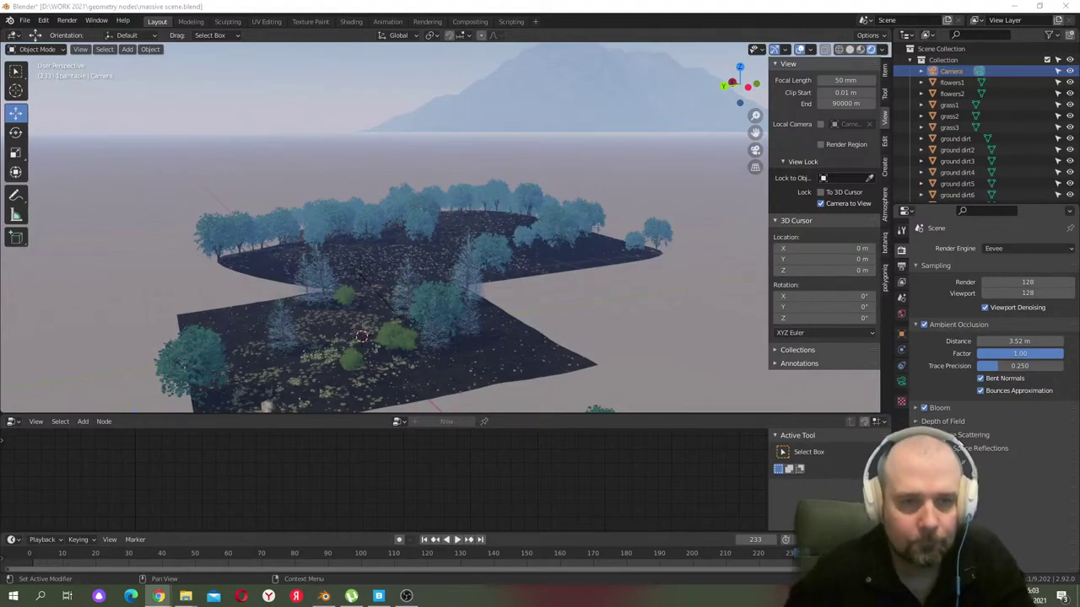
pyautogui.scroll(-2, 968, 439)
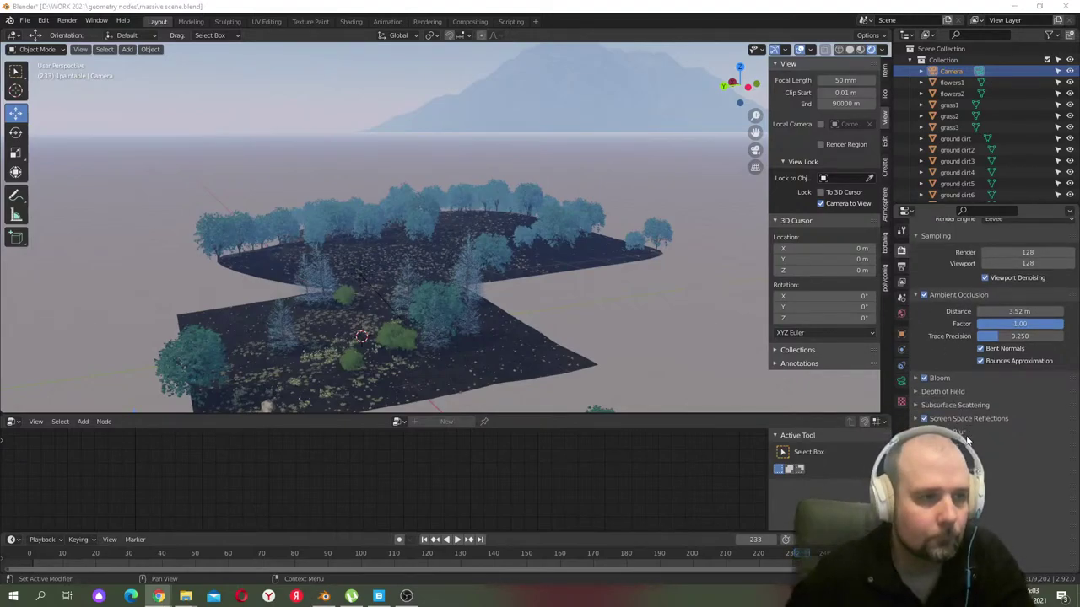
pyautogui.click(901, 381)
pyautogui.click(755, 149)
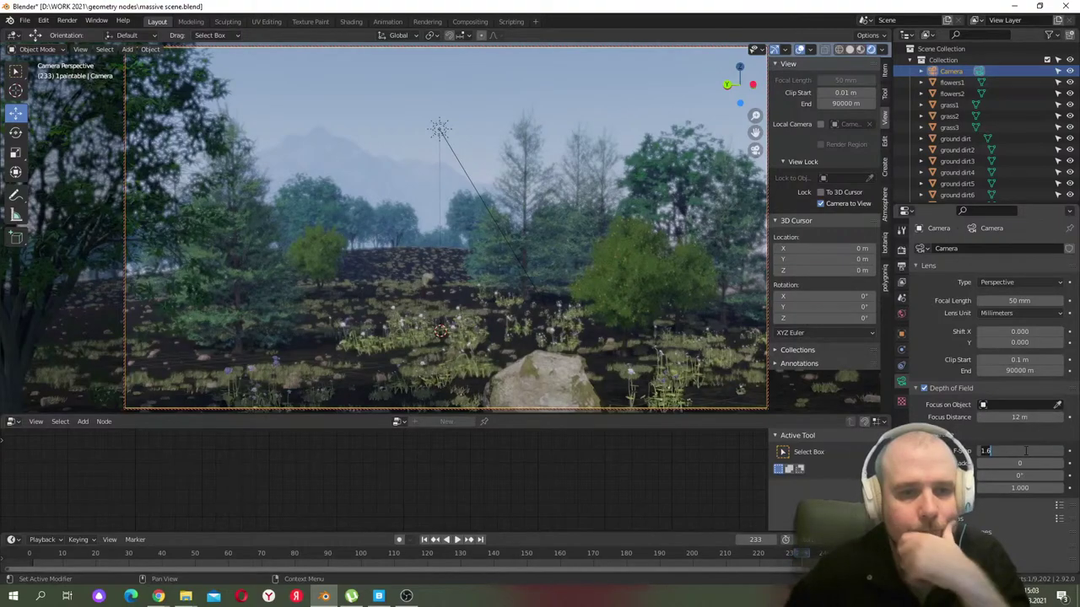
pyautogui.press('Return')
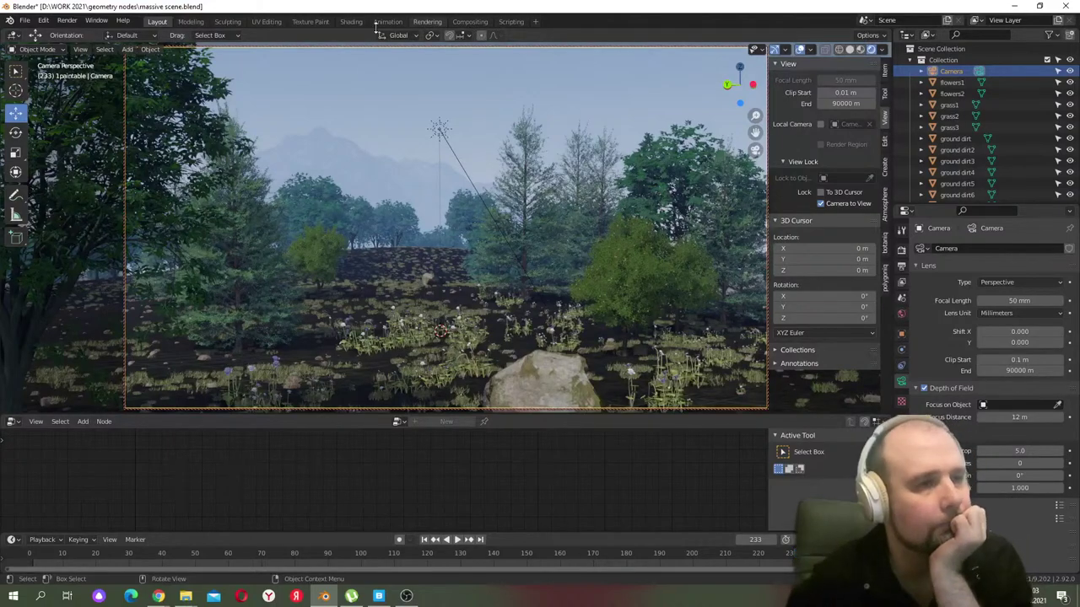
# - Enable compositing nodes for the scene and move the Composite node farther from Render Layers
pyautogui.click(422, 22)
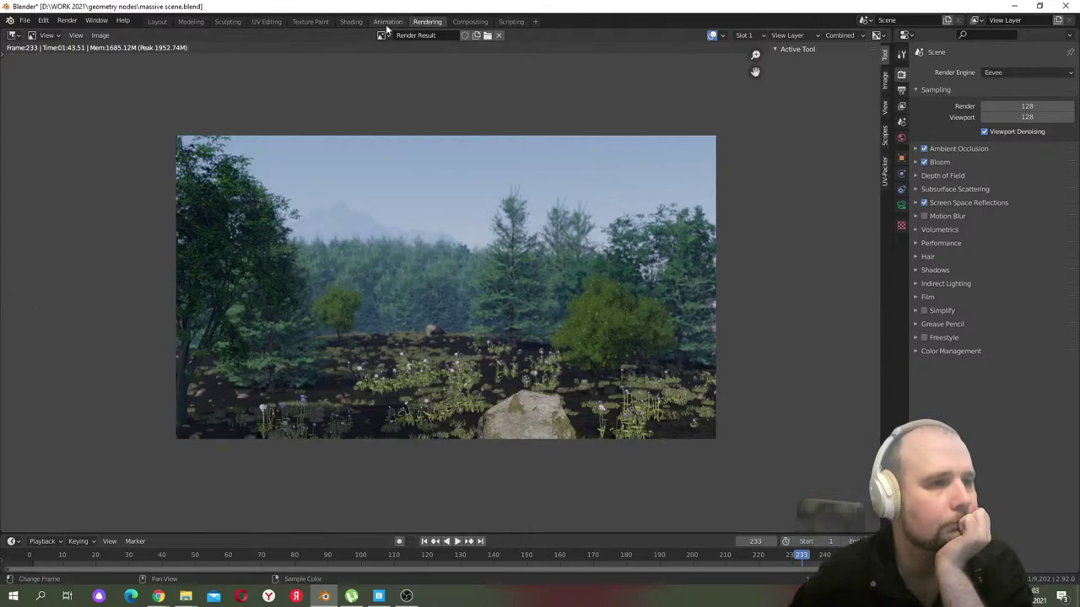
pyautogui.click(470, 22)
pyautogui.click(138, 35)
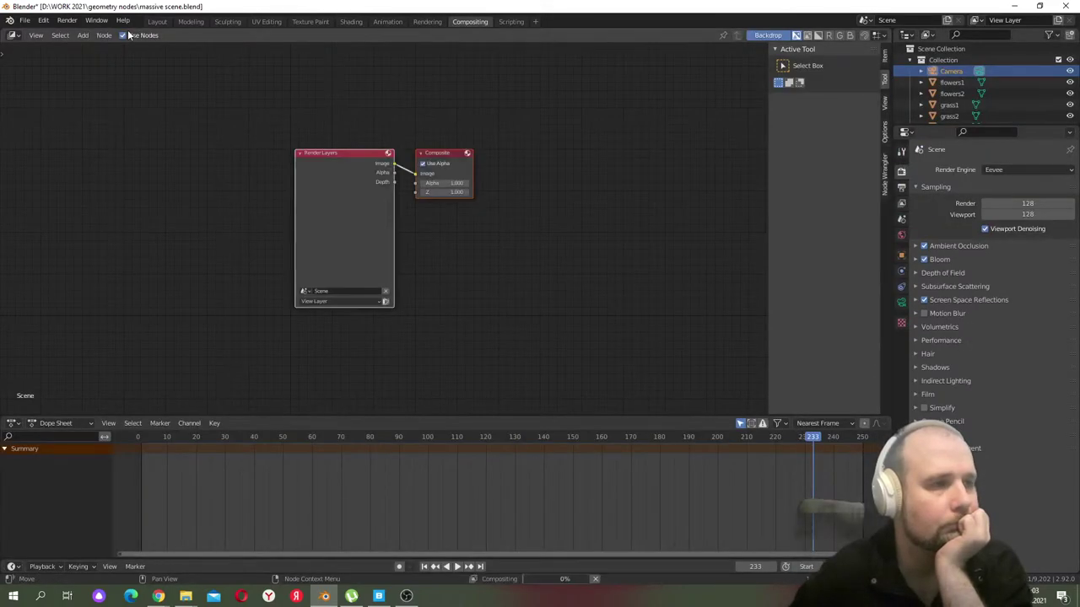
pyautogui.moveTo(435, 153); pyautogui.dragTo(629, 154)
pyautogui.press('Home')
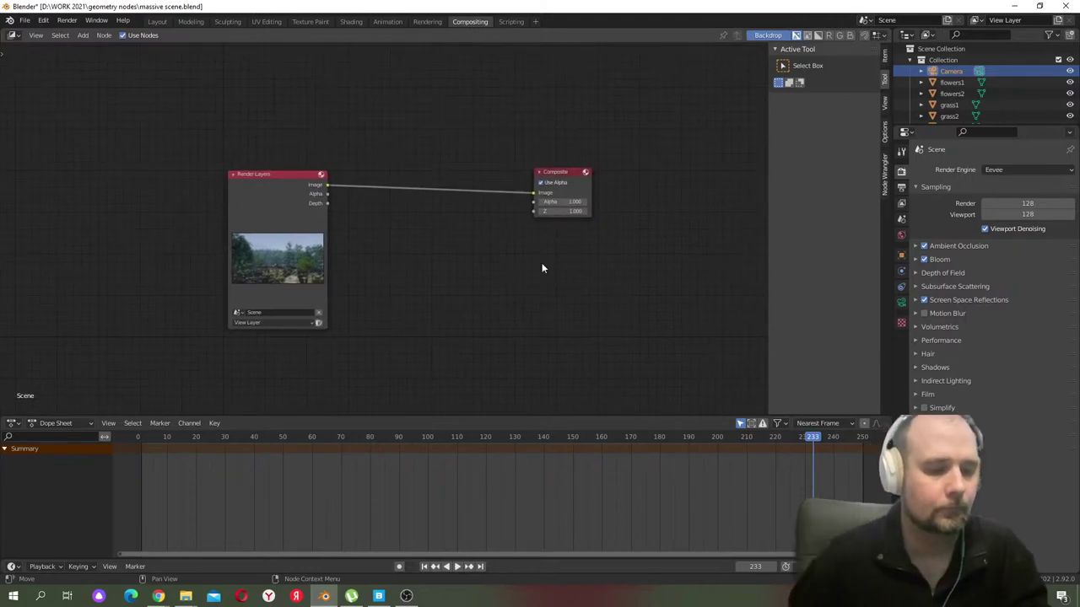
# - Try adding a Displace node to the compositor below the Composite node
pyautogui.hotkey('shift', 'a')
pyautogui.click(542, 262)
pyautogui.write('disp')
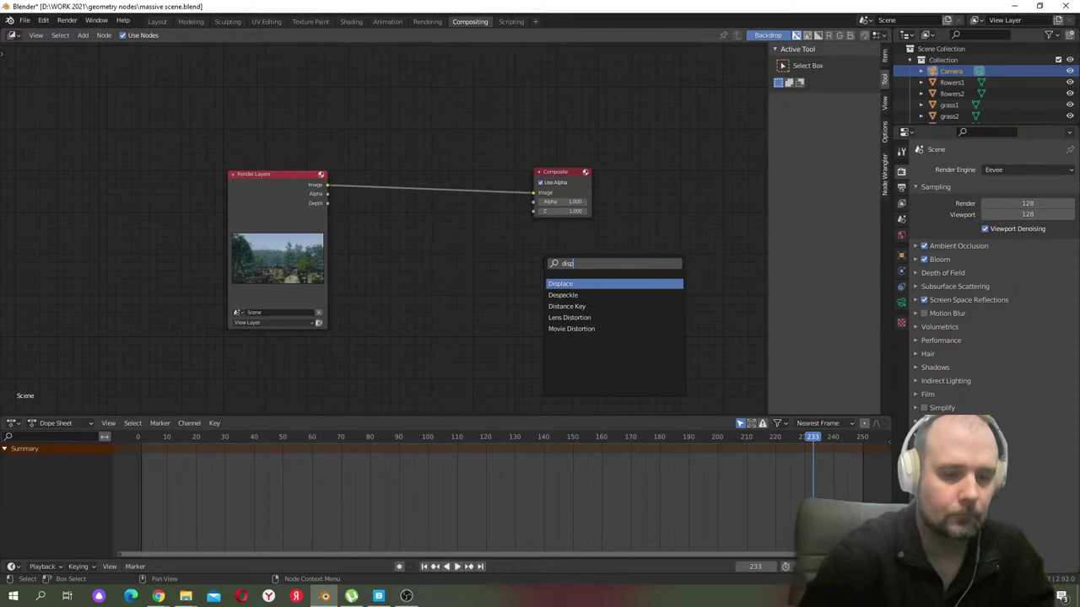
pyautogui.write('la')
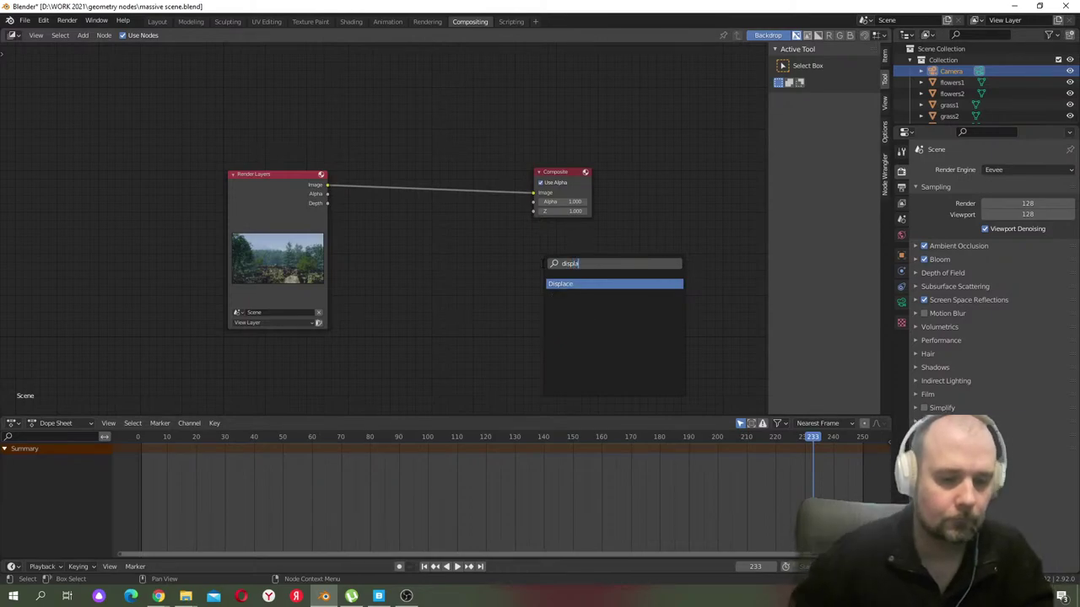
pyautogui.write('y')
pyautogui.press('Return')
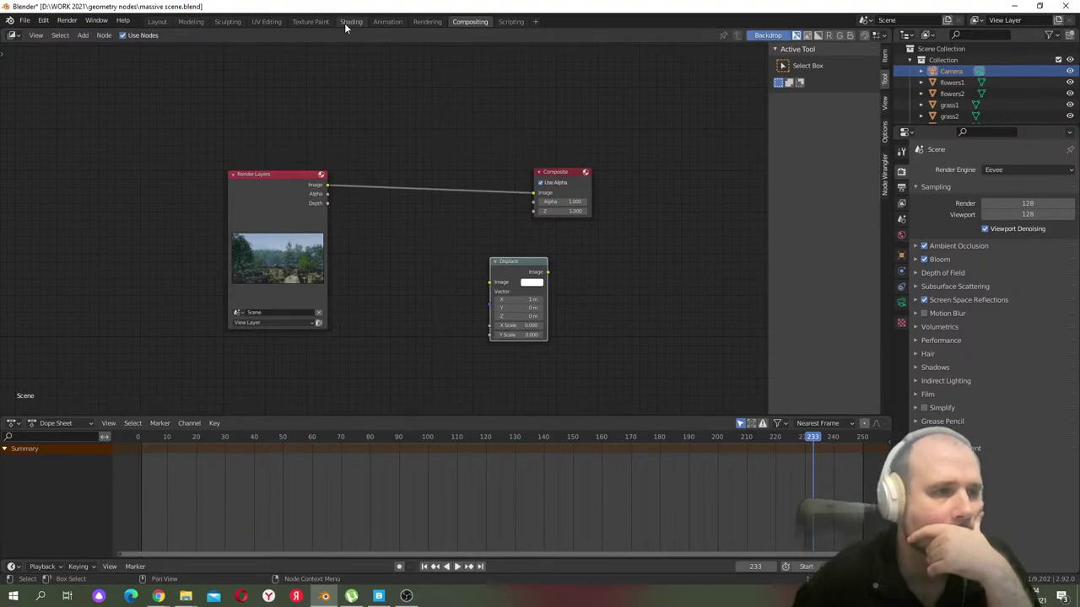
pyautogui.click(96, 20)
pyautogui.click(99, 35)
pyautogui.moveTo(206, 8); pyautogui.dragTo(353, 118)
pyautogui.moveTo(196, 118); pyautogui.dragTo(454, 89)
pyautogui.click(423, 104)
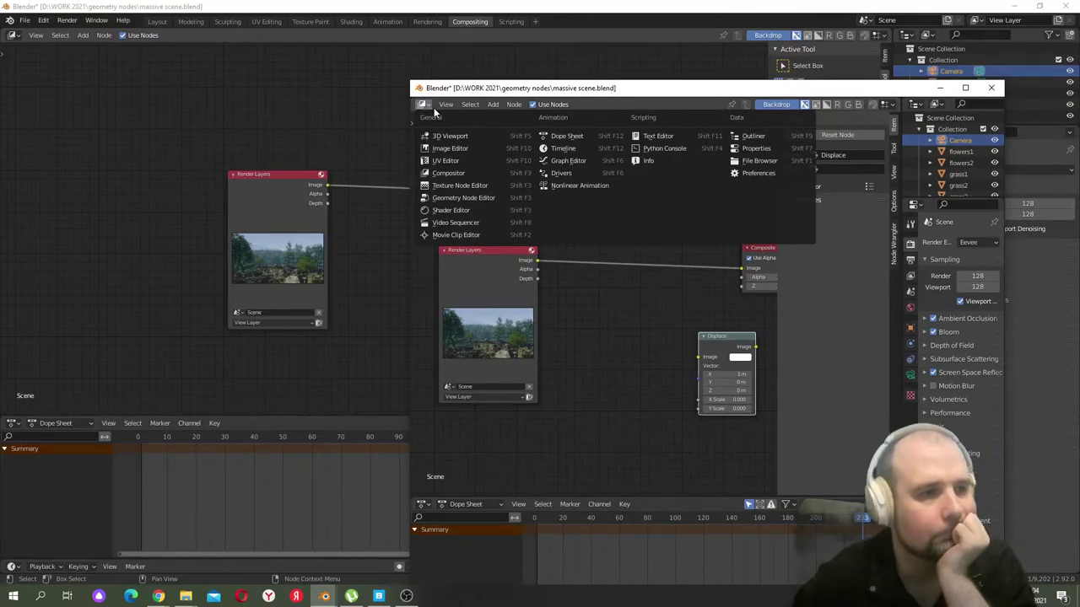
pyautogui.moveTo(514, 104)
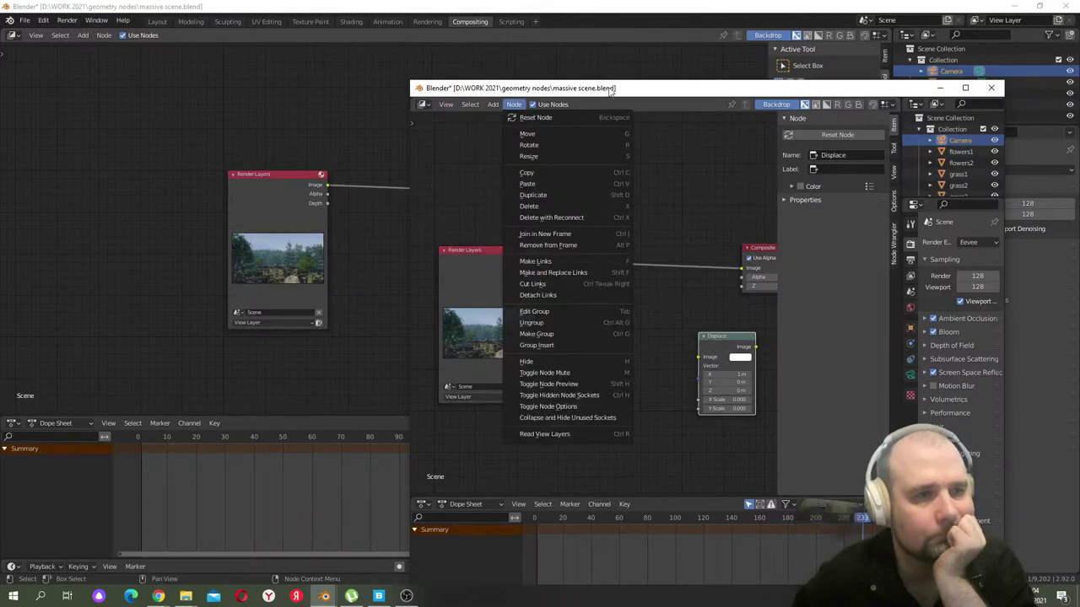
pyautogui.click(425, 105)
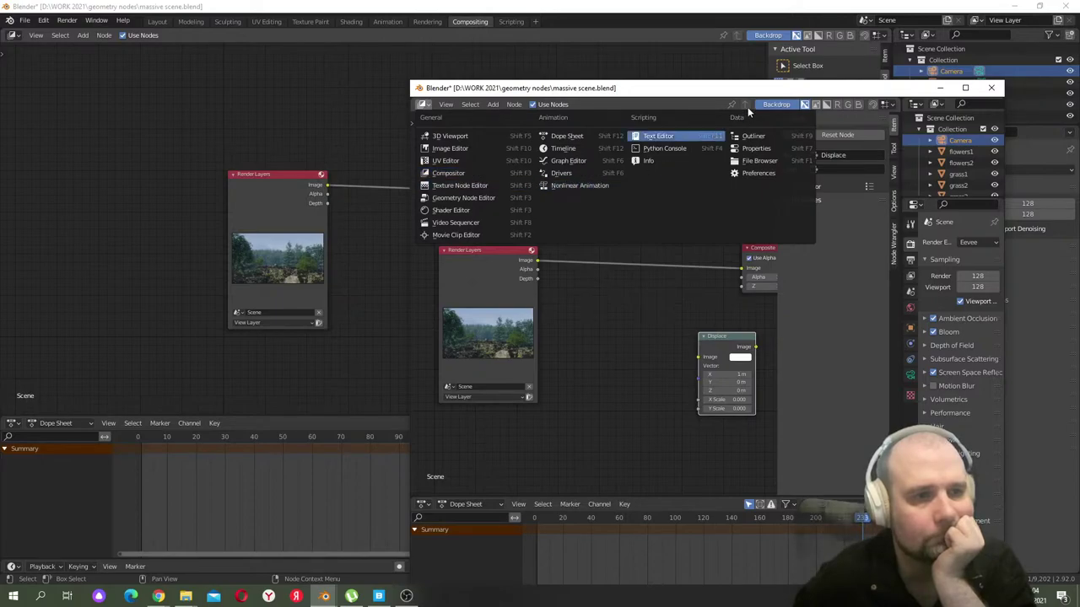
pyautogui.moveTo(647, 88); pyautogui.dragTo(522, 90)
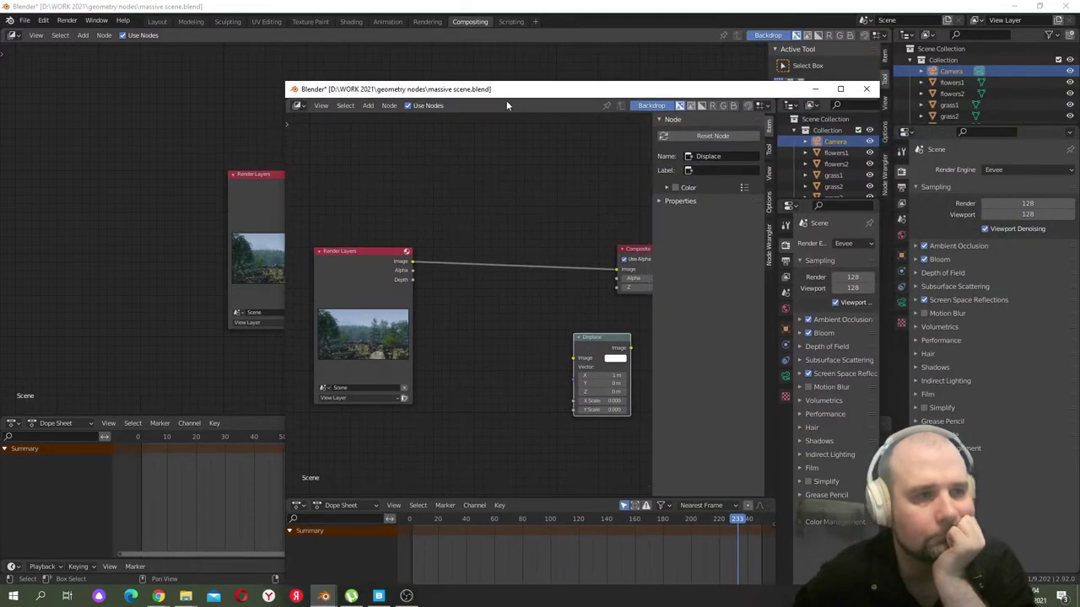
pyautogui.click(867, 88)
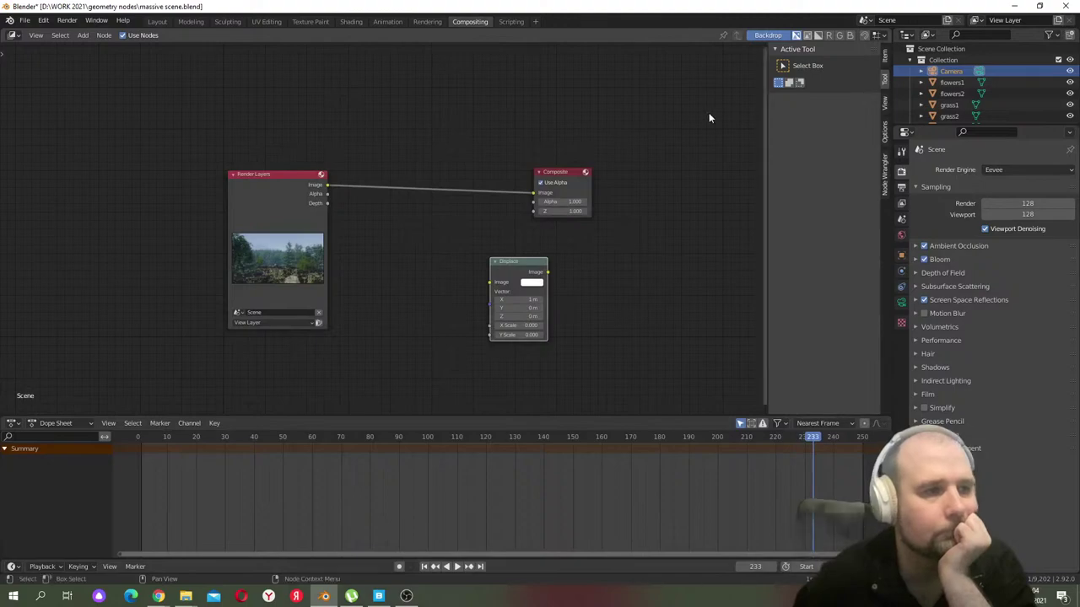
# - Delete the Displace node and insert a Lens Distortion node between Render Layers and Composite
pyautogui.moveTo(509, 262); pyautogui.dragTo(445, 253)
pyautogui.press('x')
pyautogui.hotkey('shift', 'a')
pyautogui.click(445, 262)
pyautogui.write('lens')
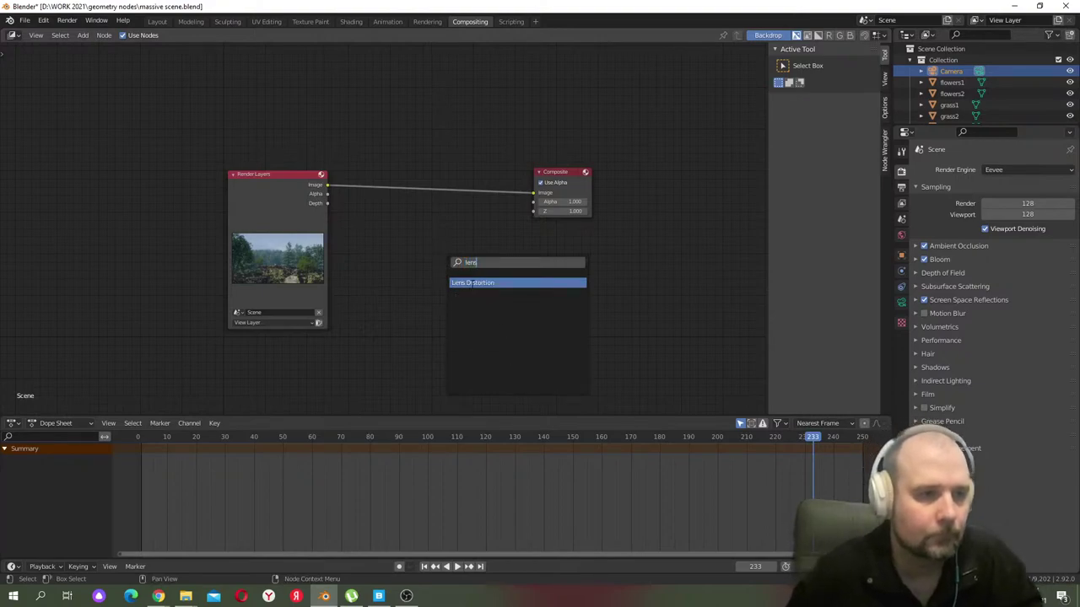
pyautogui.press('Return')
pyautogui.click(422, 187)
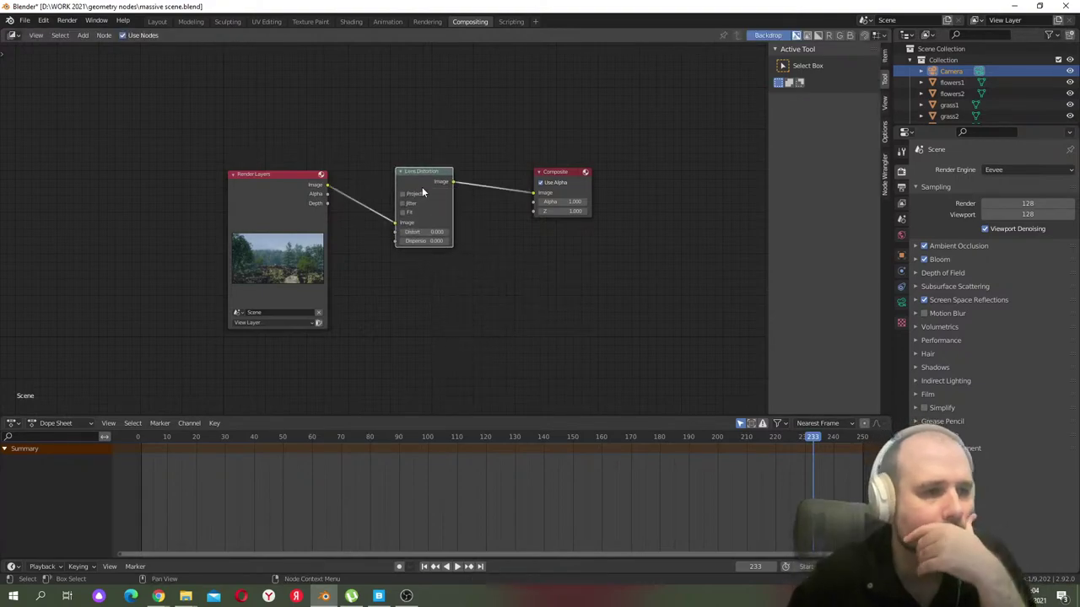
# - Enable Projector on the Lens Distortion node with a dispersion of 0.1, and move the Composite node farther away
pyautogui.click(429, 241)
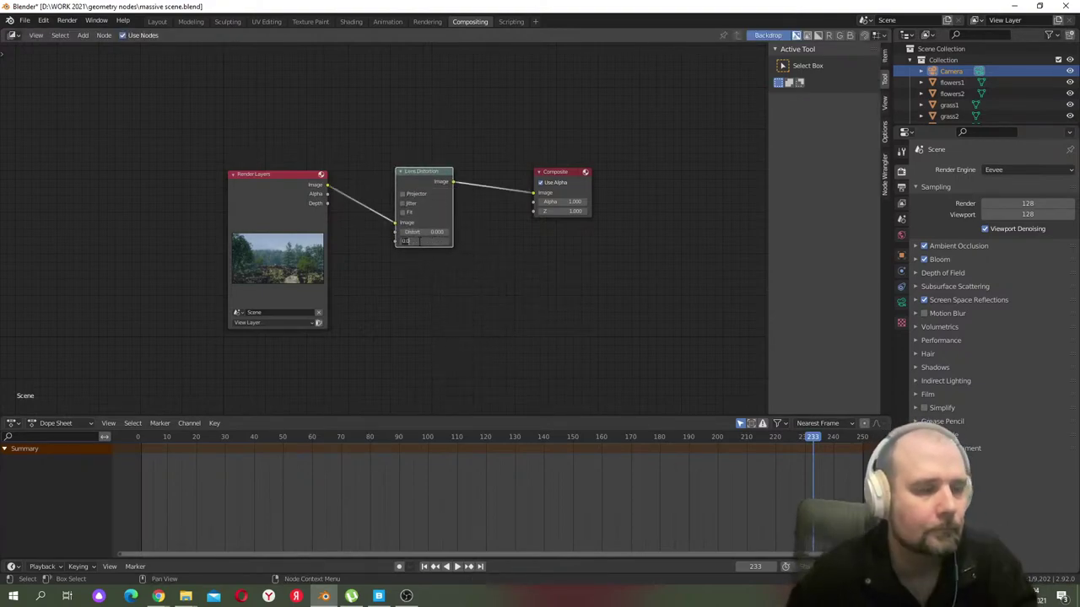
pyautogui.press('Return')
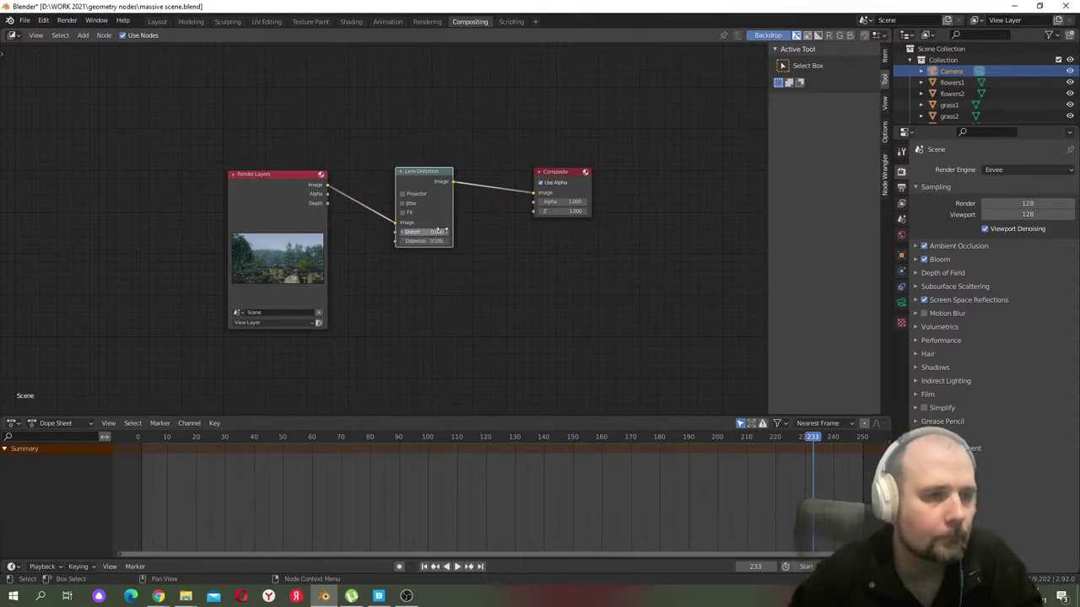
pyautogui.click(404, 196)
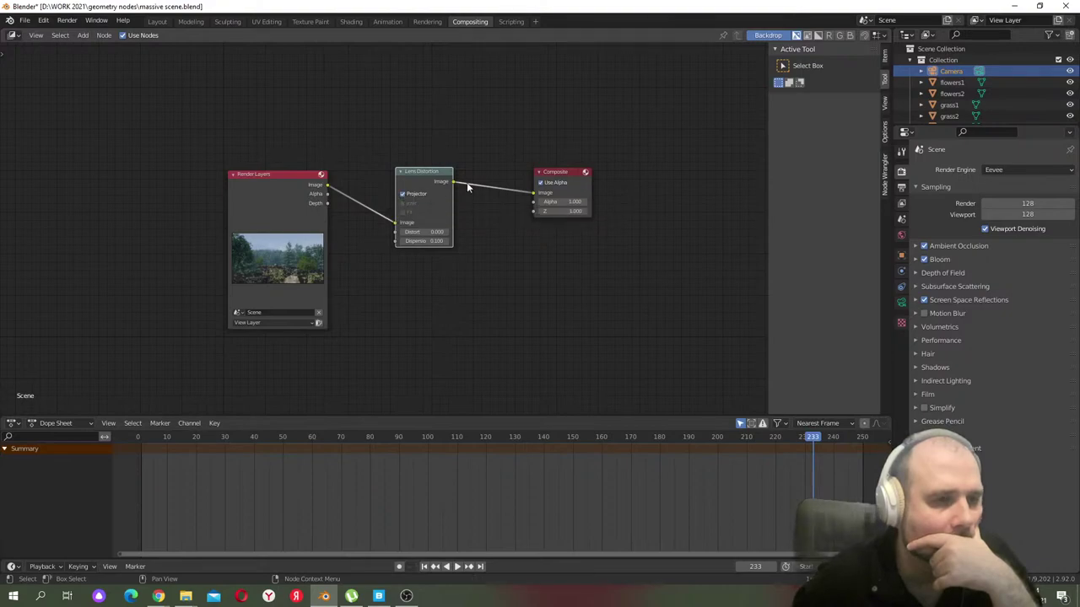
pyautogui.moveTo(563, 172); pyautogui.dragTo(667, 168)
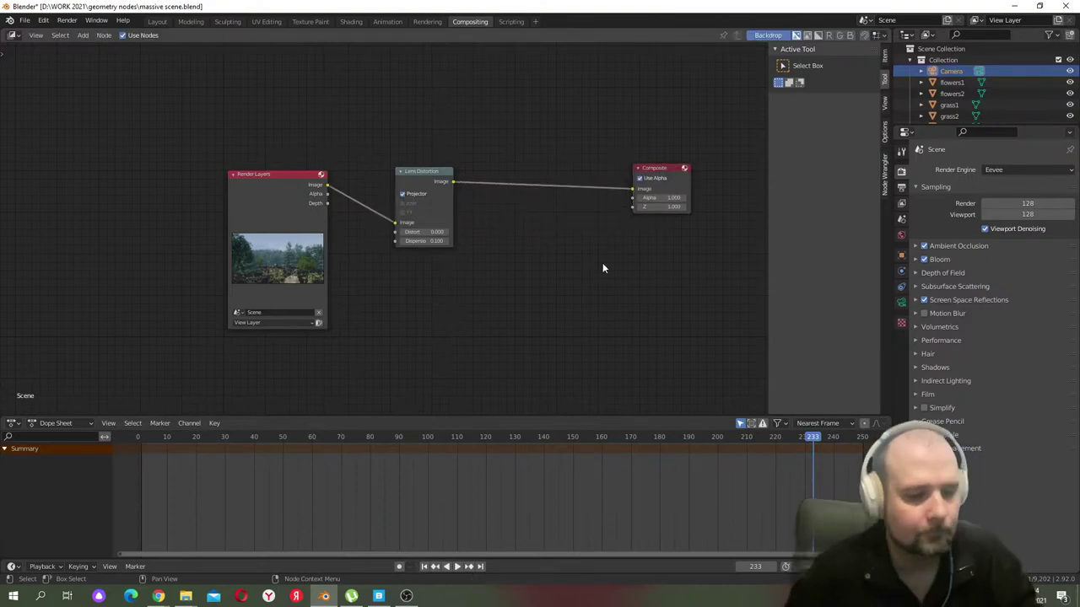
pyautogui.hotkey('shift', 'a')
pyautogui.write('displ')
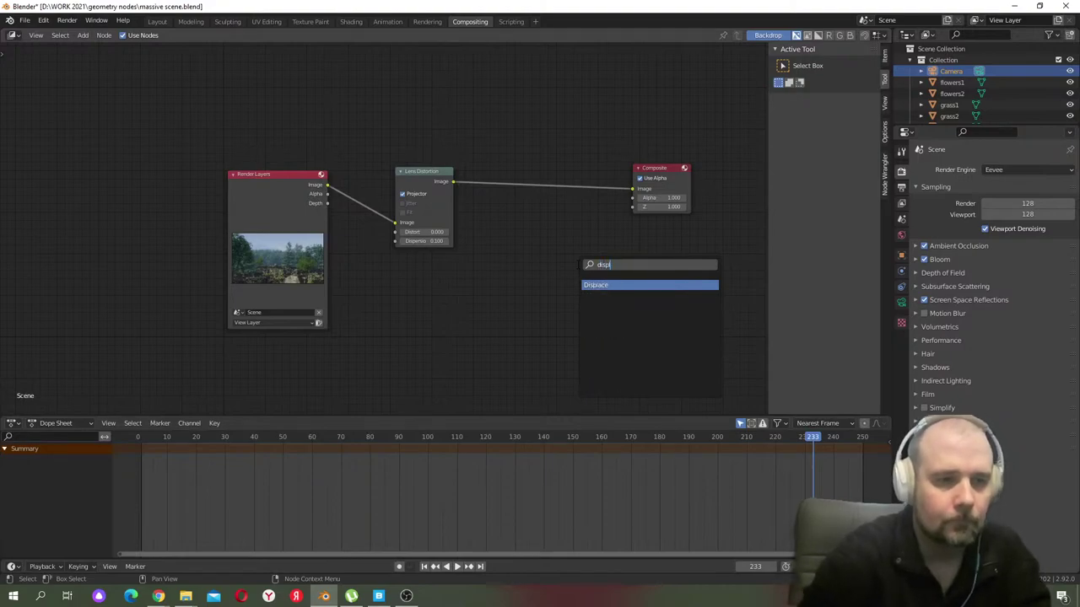
pyautogui.press('BackSpace')
pyautogui.press('BackSpace')
pyautogui.press('BackSpace')
pyautogui.press('BackSpace')
pyautogui.press('BackSpace')
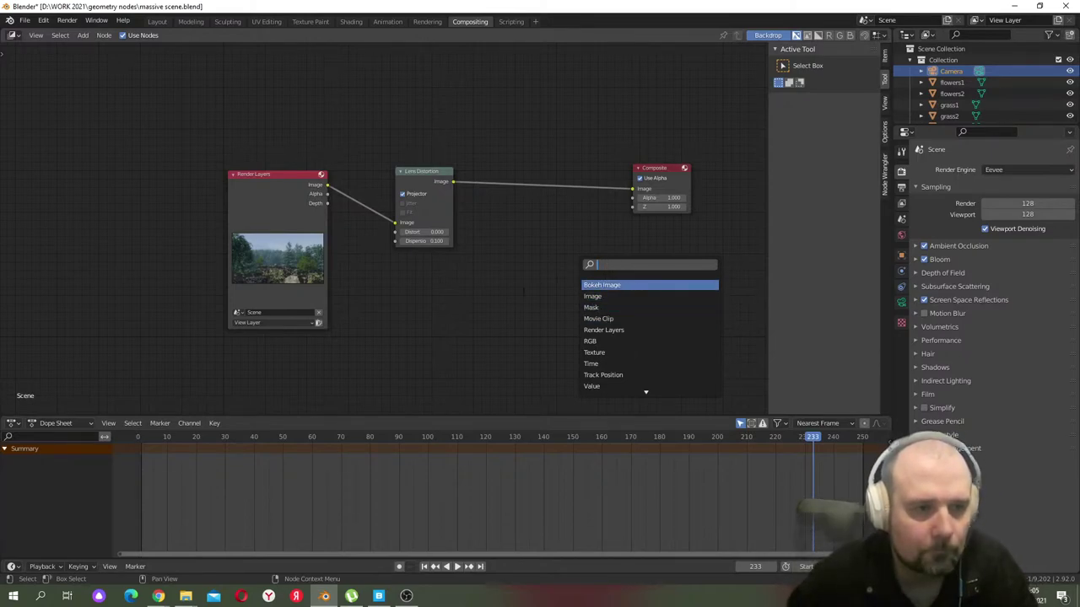
pyautogui.press('Escape')
# - Add a Viewer node below Composite and link the Lens Distortion image output to it for a backdrop preview
pyautogui.hotkey('shift', 'a')
pyautogui.moveTo(559, 302)
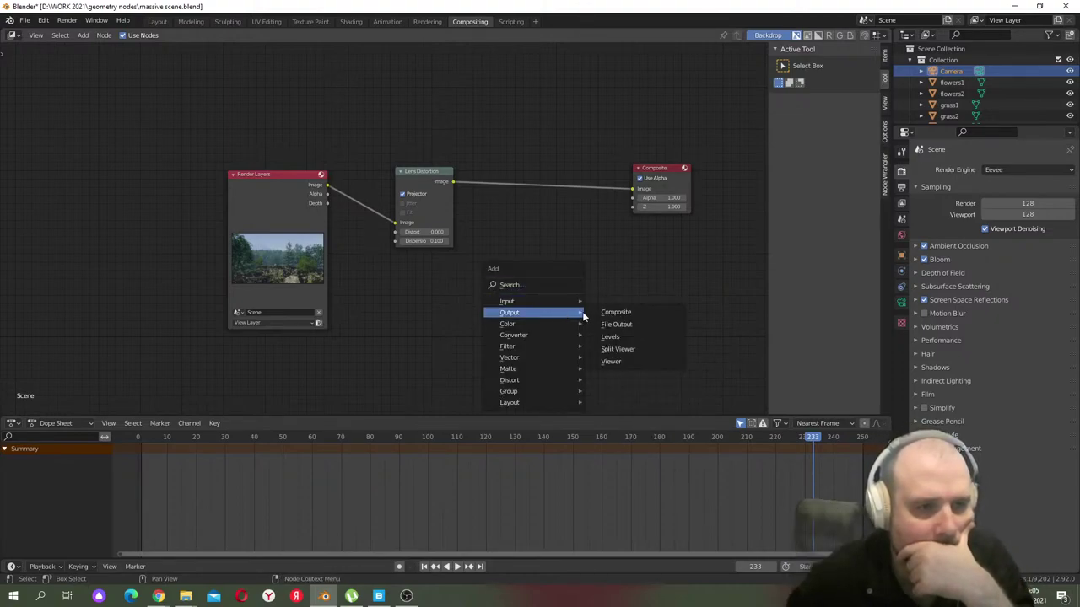
pyautogui.click(617, 363)
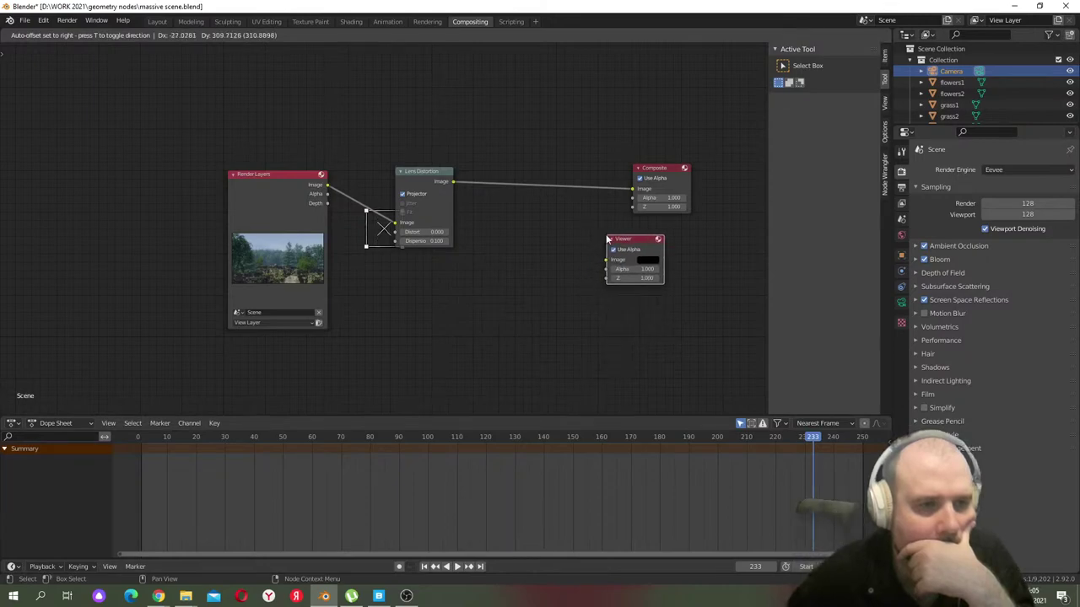
pyautogui.click(635, 255)
pyautogui.moveTo(453, 182); pyautogui.dragTo(600, 259)
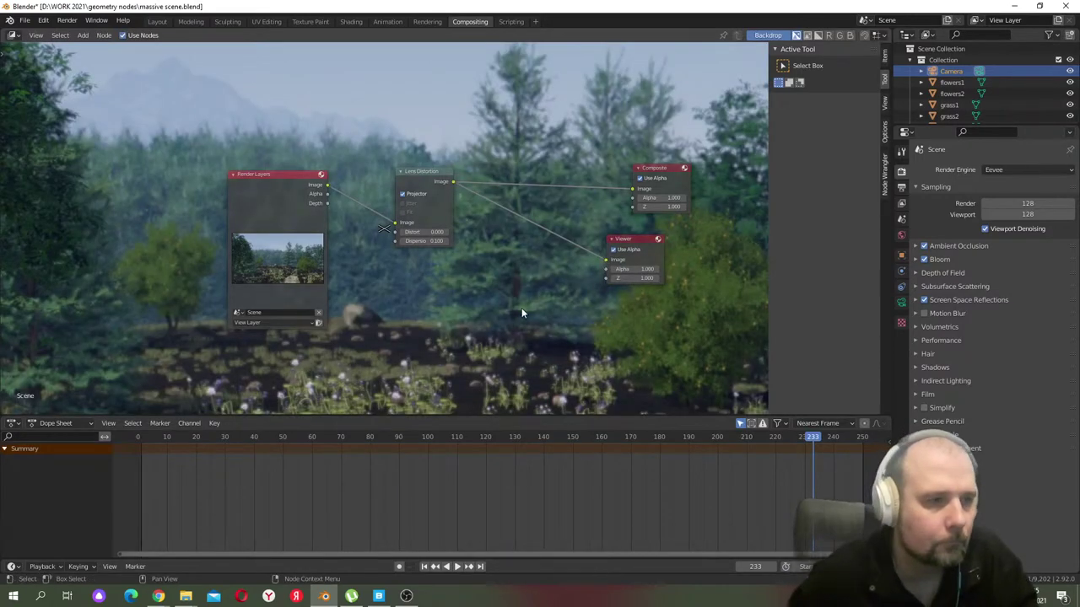
pyautogui.scroll(-2, 354, 163)
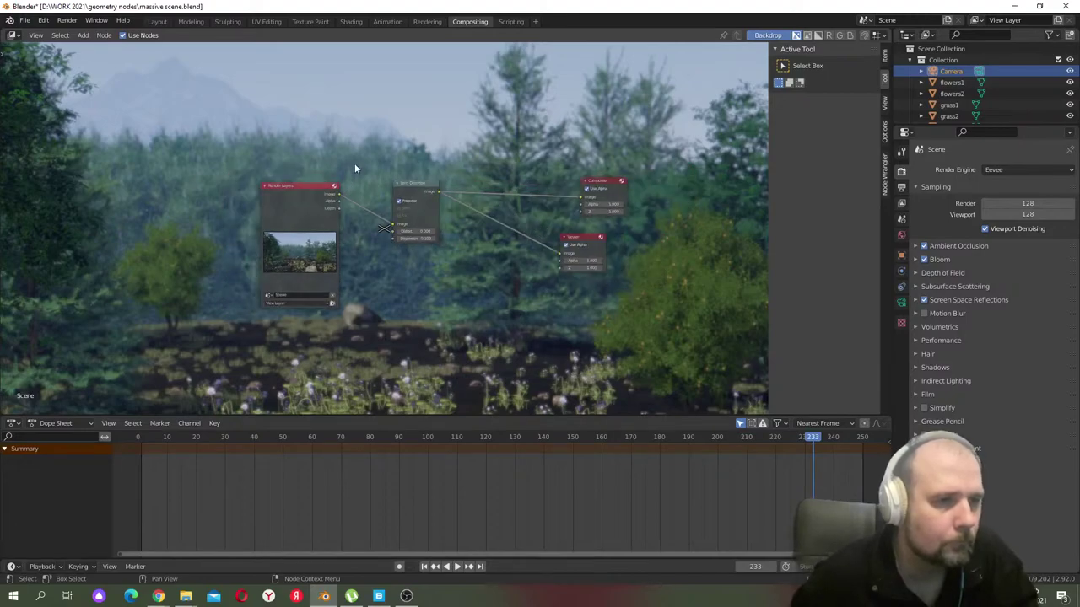
pyautogui.scroll(3, 354, 163)
pyautogui.scroll(1, 354, 163)
# - Set the Lens Distortion dispersion to 0.2 after trying higher values such as 0.5, and return to the Layout workspace
pyautogui.click(901, 302)
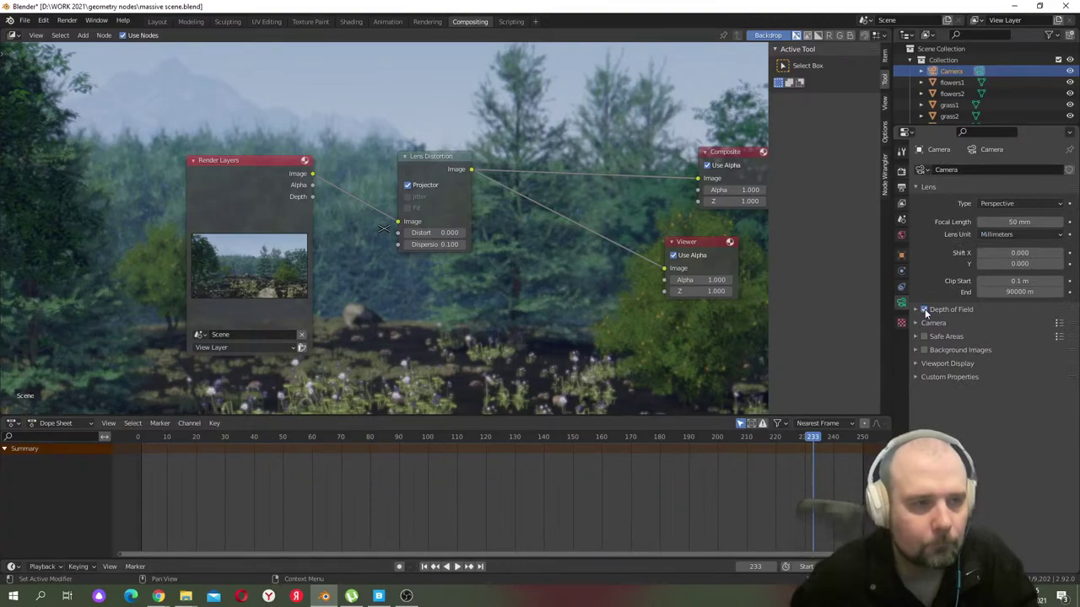
pyautogui.click(435, 244)
pyautogui.write('1')
pyautogui.press('Return')
pyautogui.moveTo(434, 244); pyautogui.dragTo(428, 244)
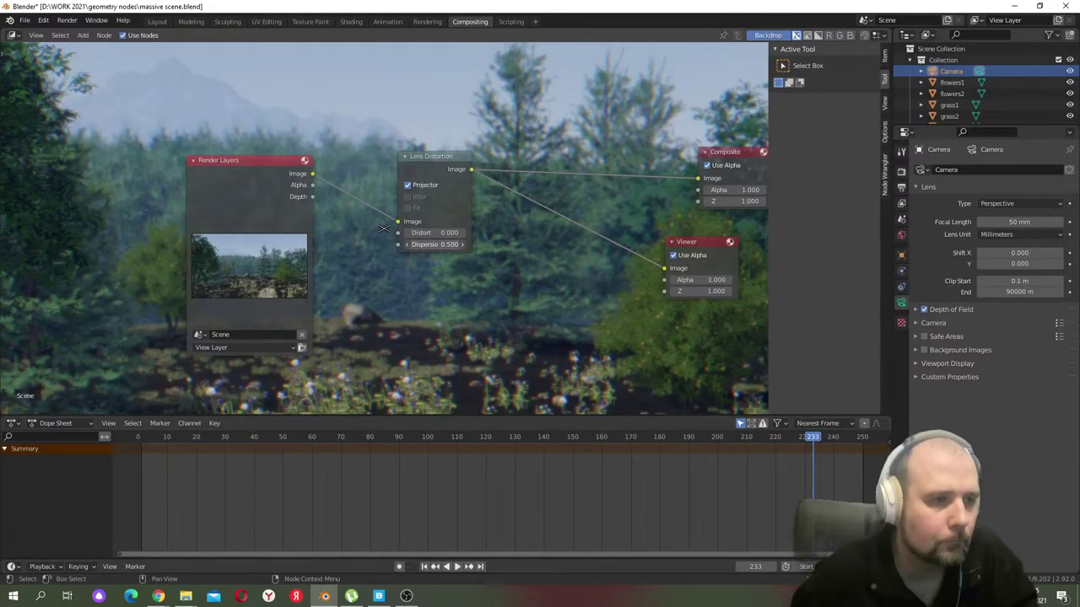
pyautogui.moveTo(435, 245); pyautogui.dragTo(426, 244)
pyautogui.doubleClick(435, 244)
pyautogui.write('0.2')
pyautogui.press('Return')
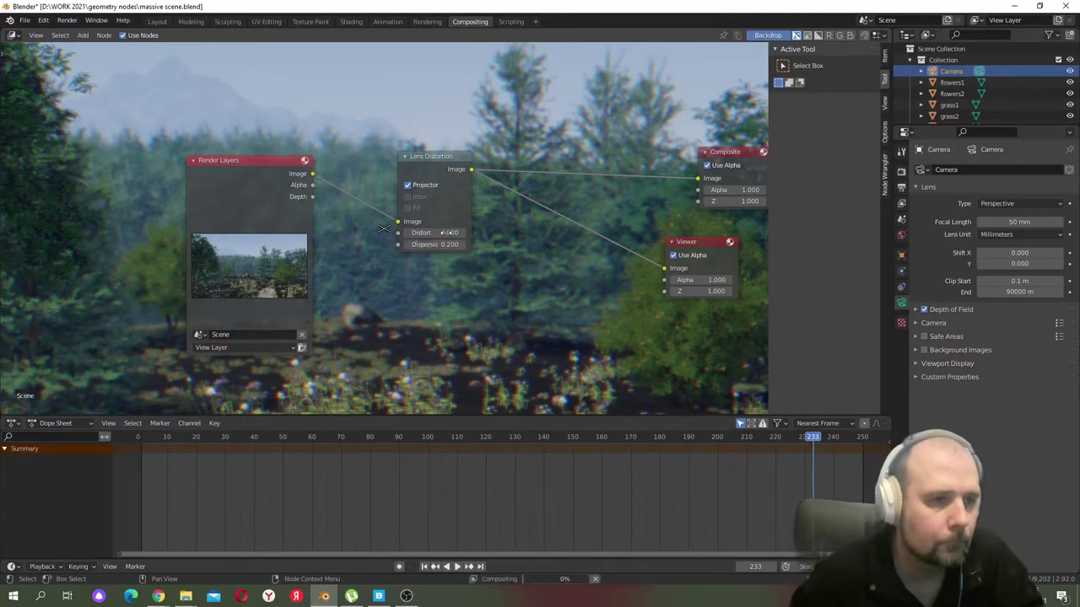
pyautogui.click(158, 23)
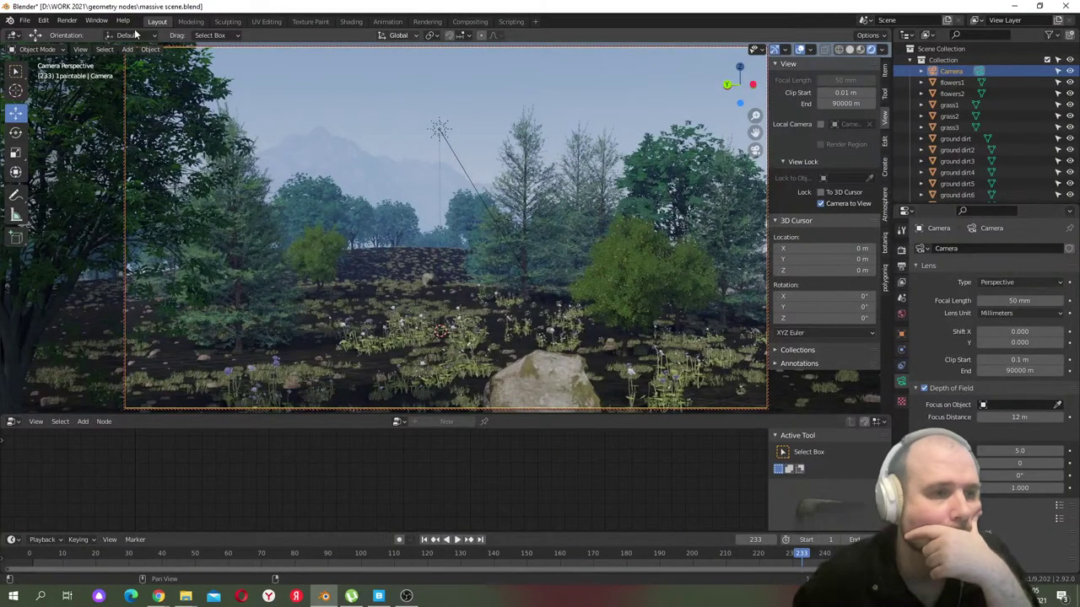
# - Save the massive scene.blend file and switch to the Rendering workspace
pyautogui.click(24, 20)
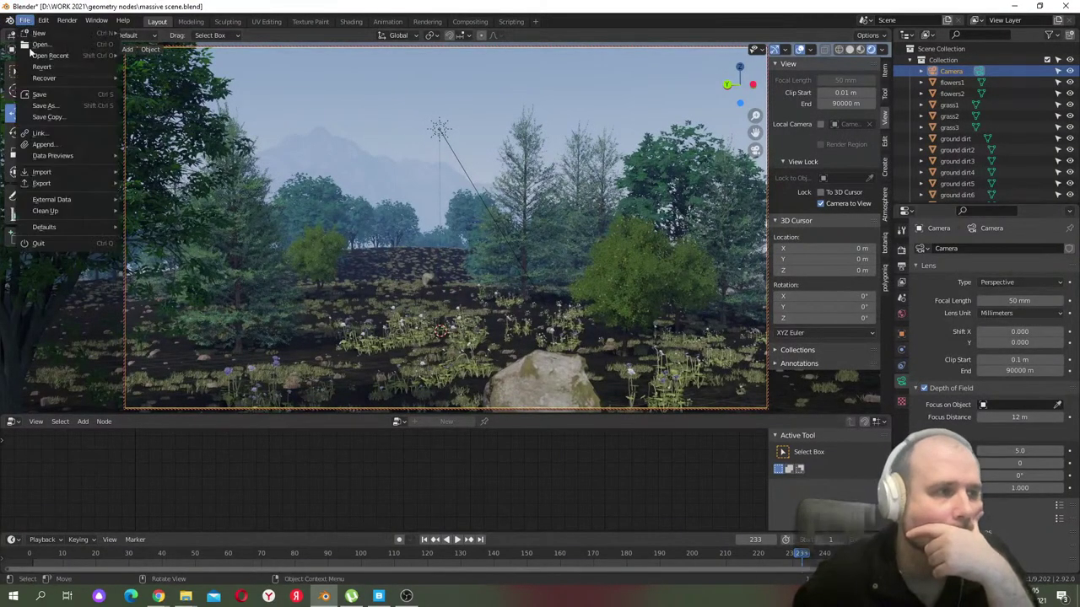
pyautogui.click(42, 95)
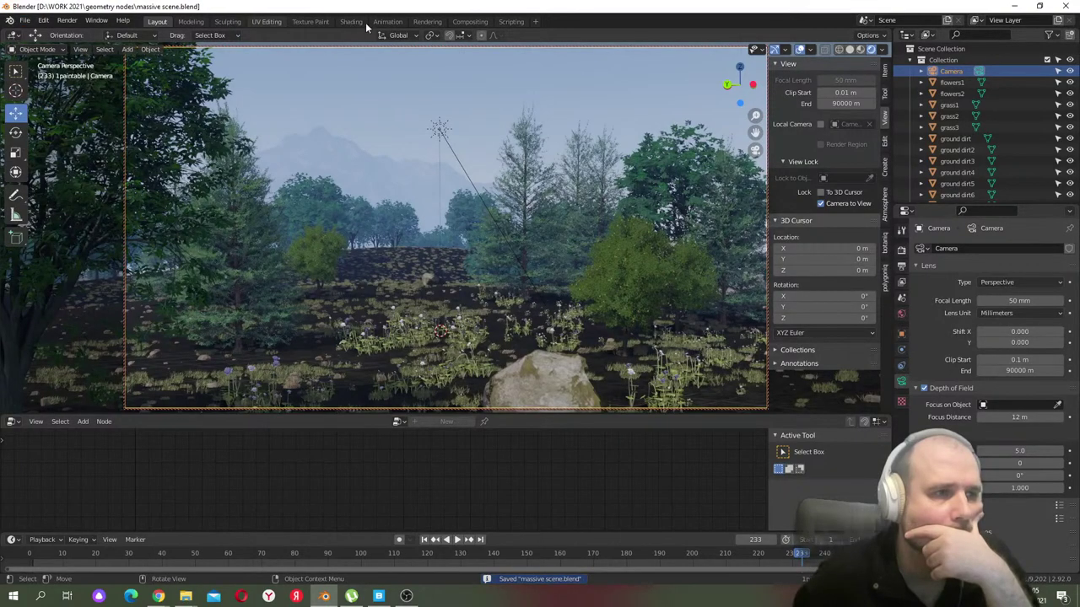
pyautogui.click(427, 21)
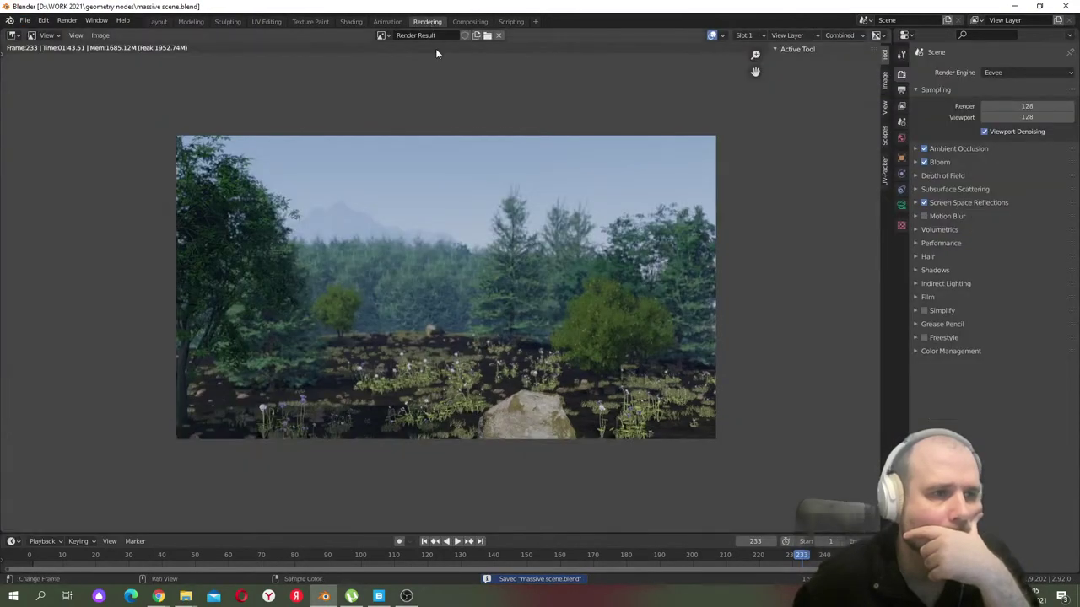
# - View the previous render in Slot 2, select Slot 3 for the new result, and render frame 233 as a still image
pyautogui.click(747, 35)
pyautogui.click(746, 59)
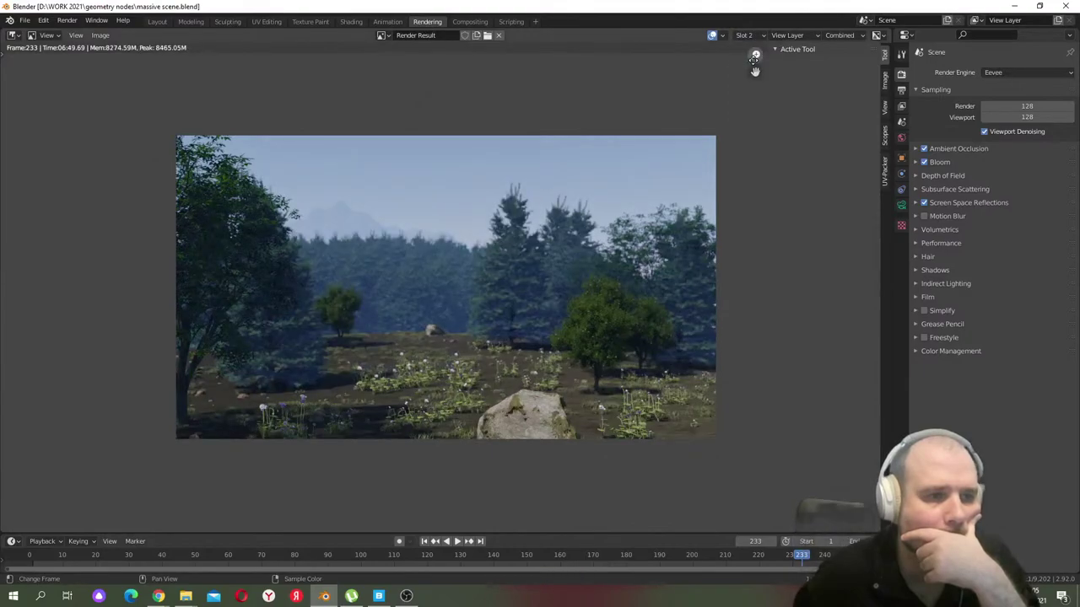
pyautogui.click(746, 34)
pyautogui.click(746, 70)
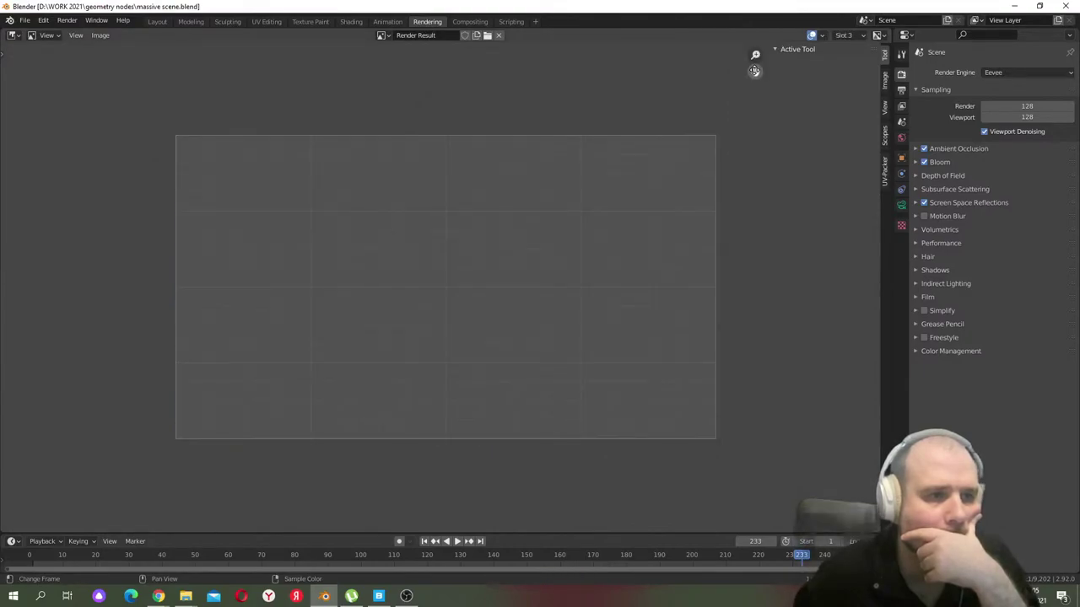
pyautogui.click(66, 21)
pyautogui.click(81, 30)
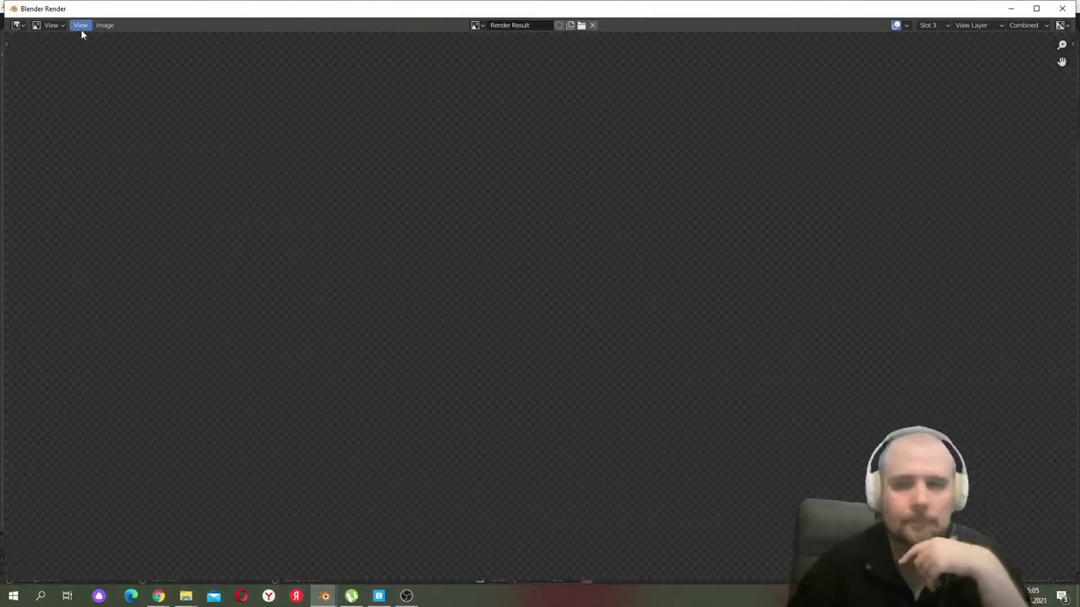
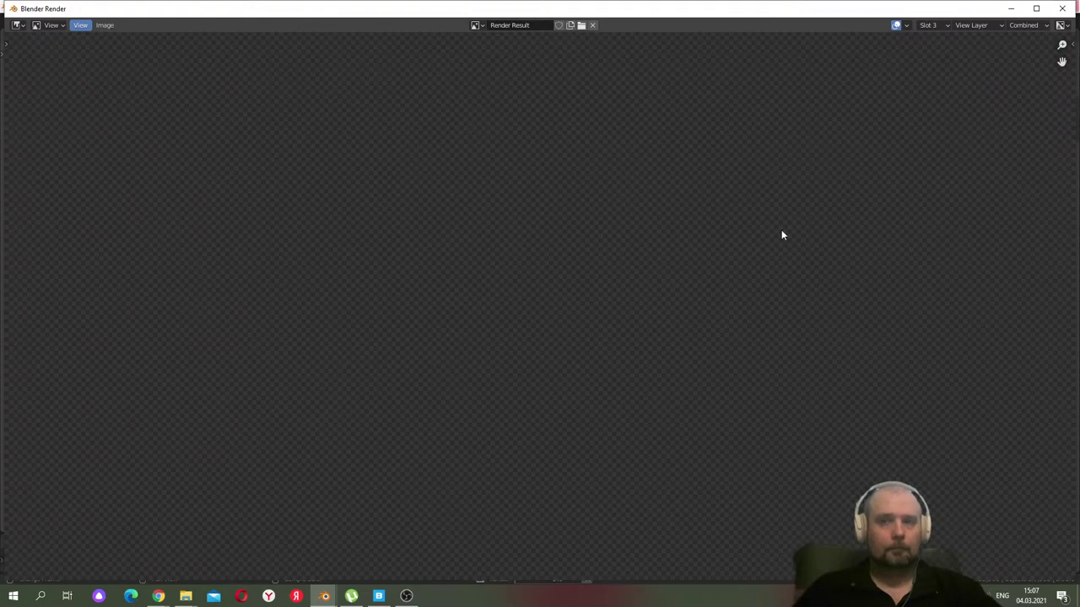
# - Examine the finished frame 233 render in Slot 3 at different zoom levels
pyautogui.click(1062, 9)
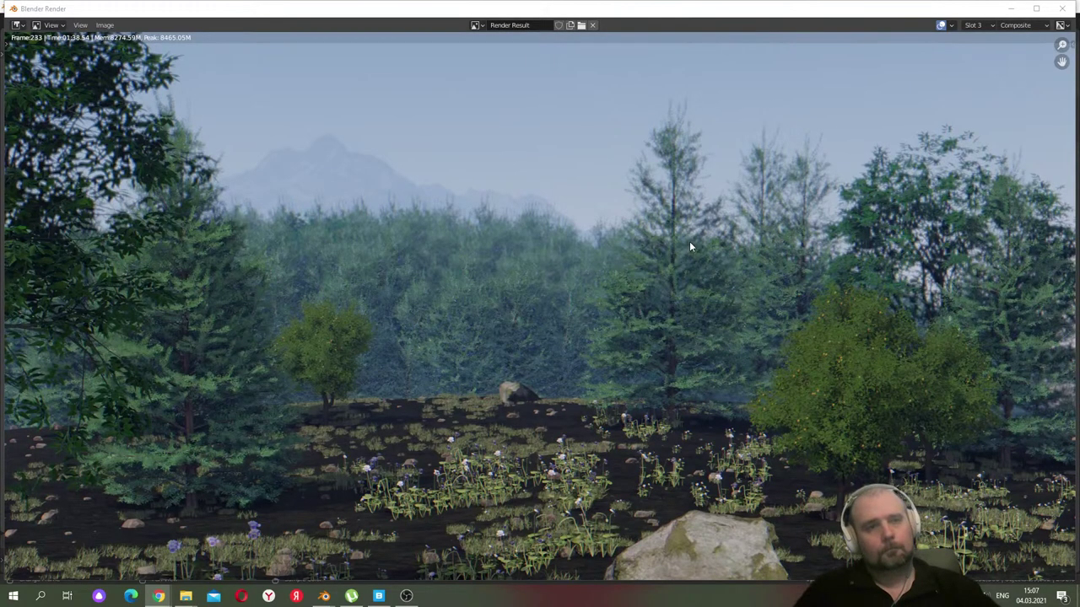
pyautogui.scroll(-1, 465, 273)
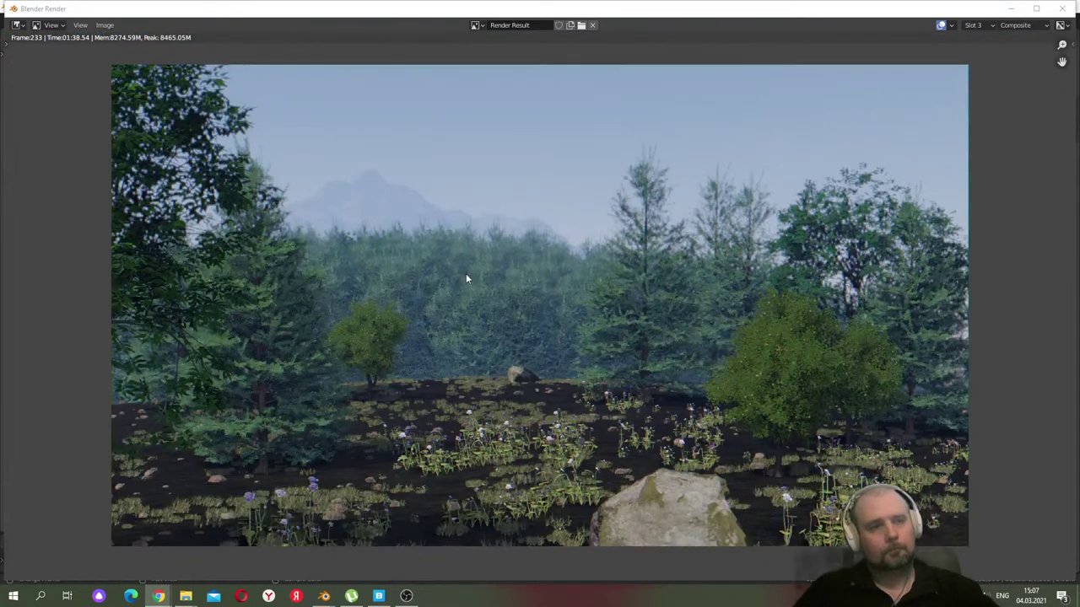
pyautogui.scroll(3, 466, 278)
pyautogui.scroll(-4, 466, 278)
pyautogui.scroll(3, 466, 278)
pyautogui.scroll(-3, 466, 279)
pyautogui.scroll(1, 466, 279)
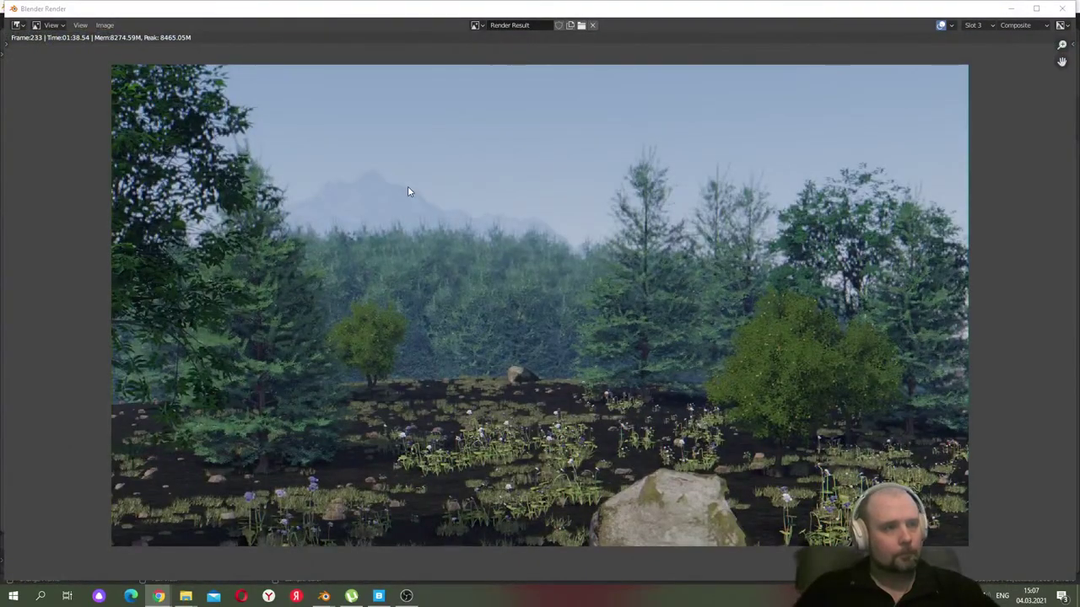
# - Compare the render in Slot 3 with the earlier ones in Slot 2 and Slot 1, ending on Slot 3
pyautogui.click(974, 25)
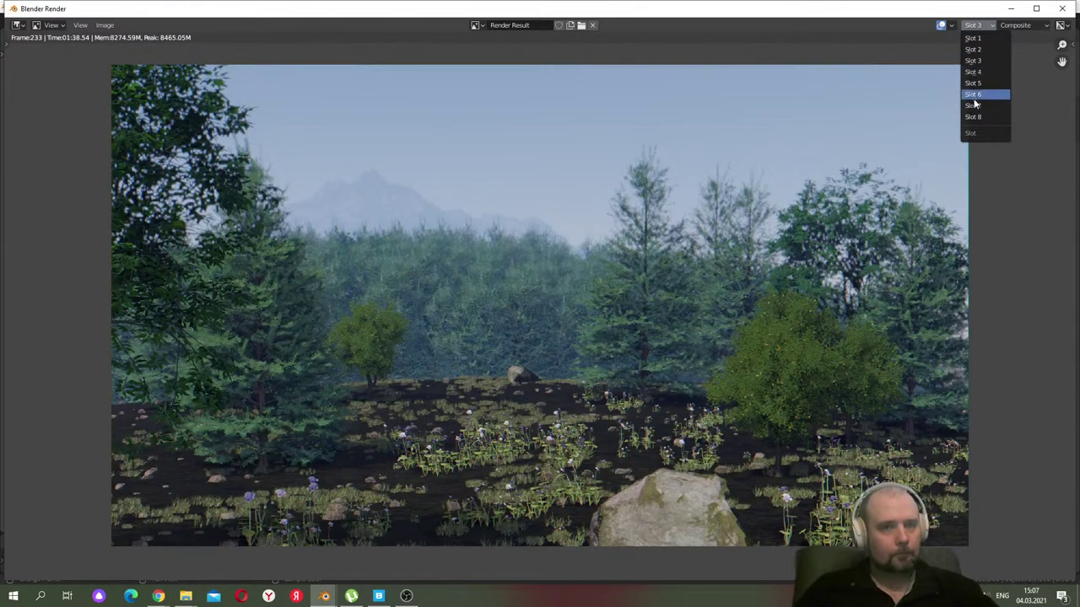
pyautogui.click(975, 49)
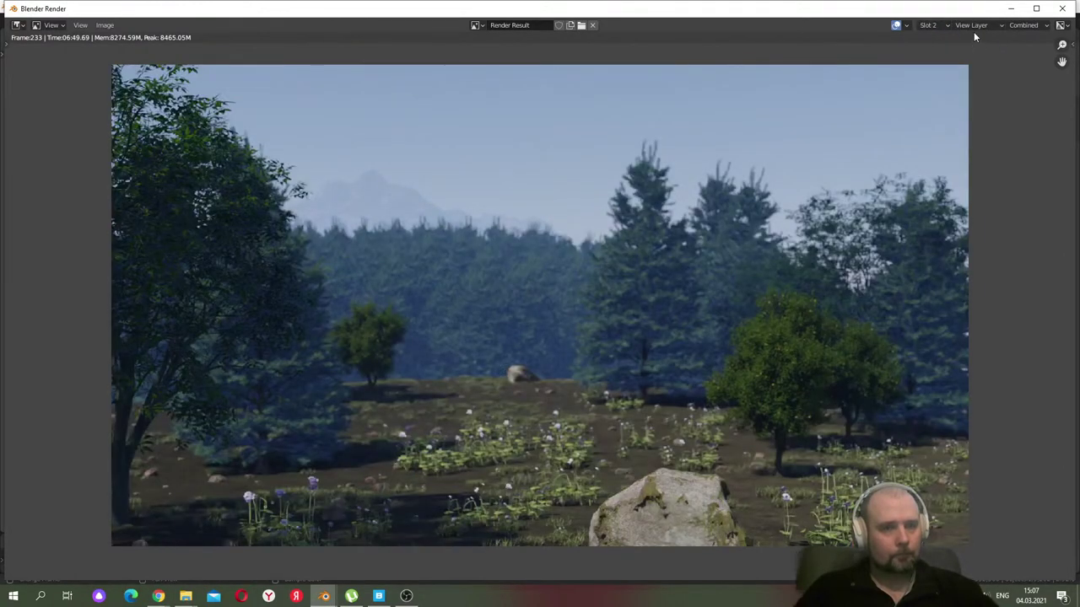
pyautogui.click(948, 27)
pyautogui.click(938, 39)
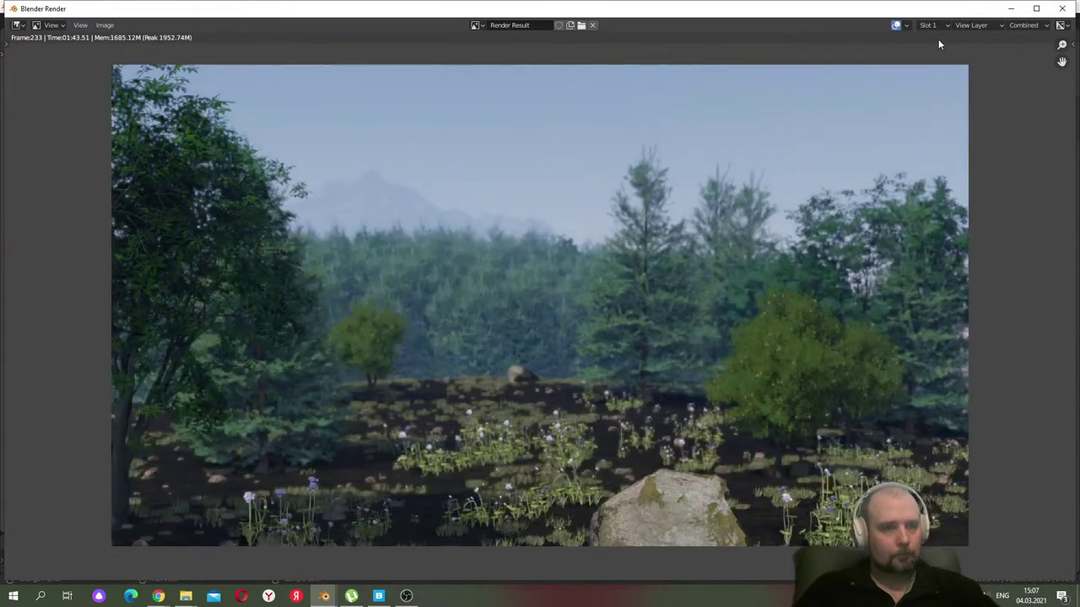
pyautogui.click(931, 25)
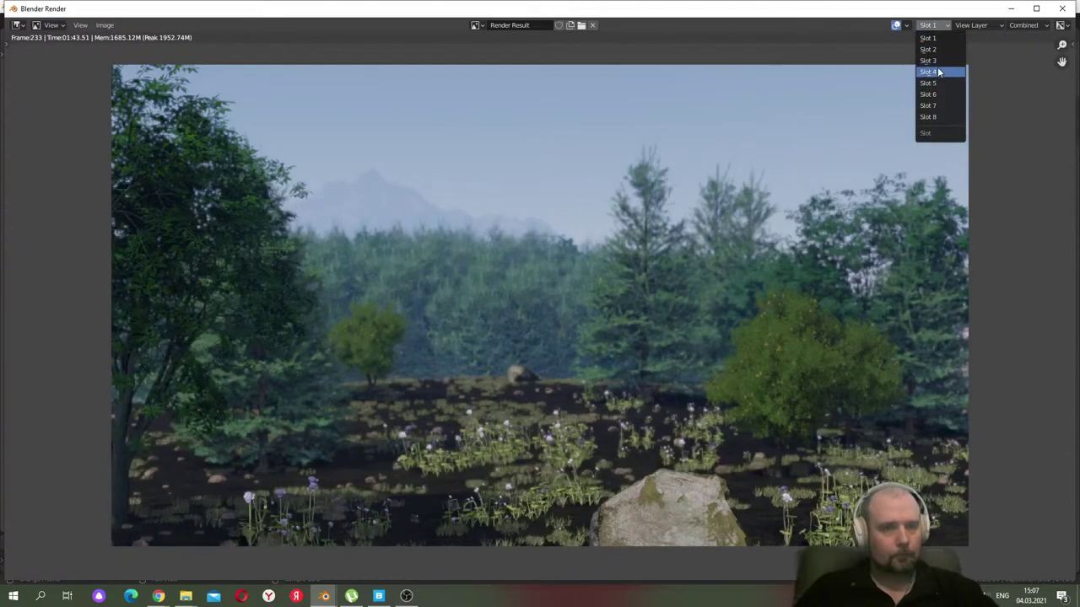
pyautogui.click(938, 61)
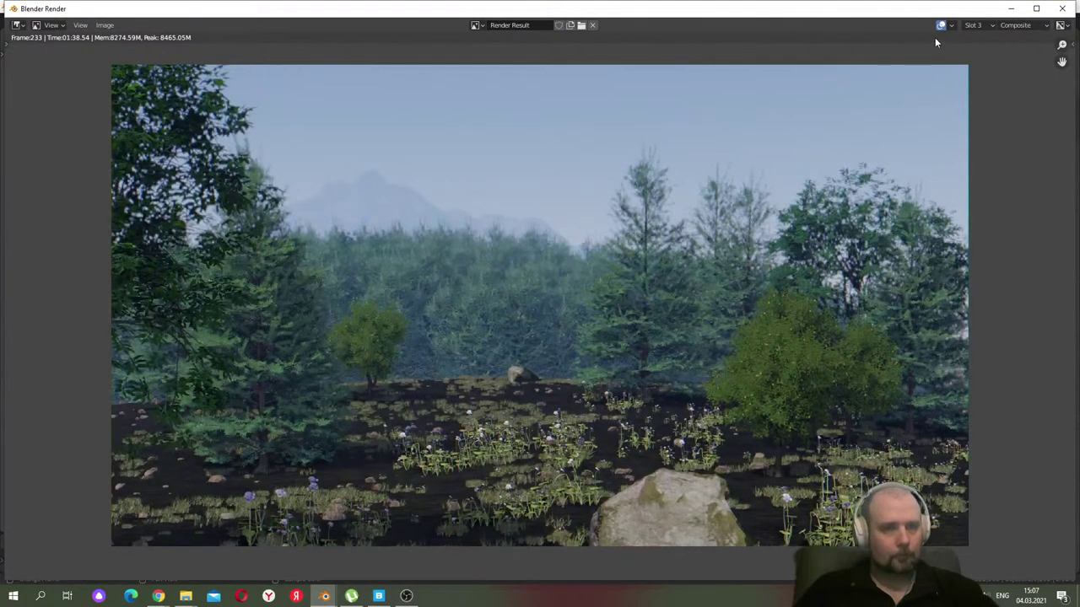
pyautogui.click(974, 25)
pyautogui.click(977, 35)
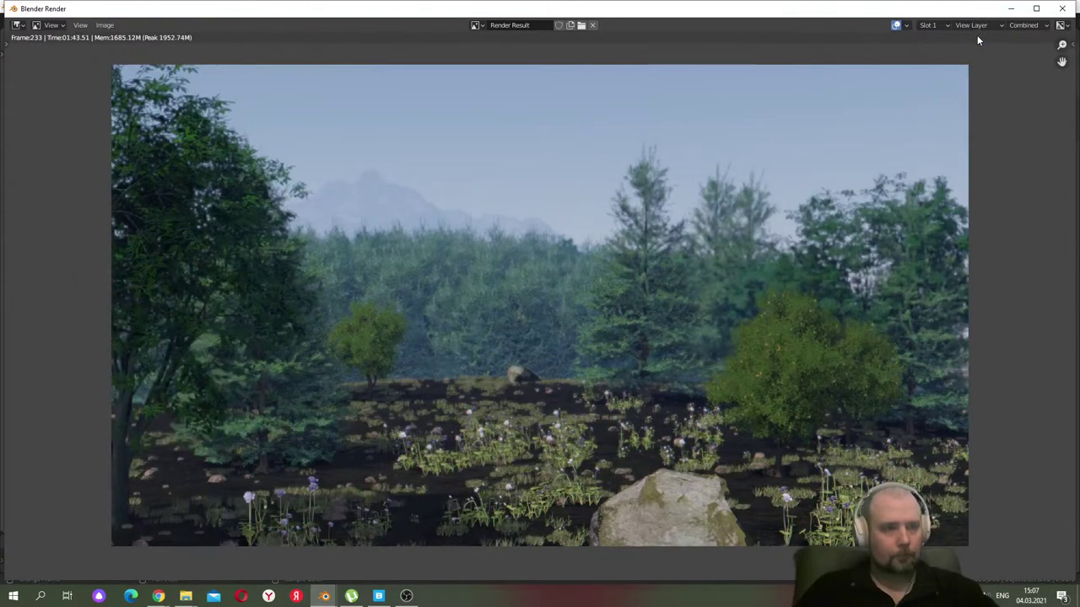
pyautogui.click(933, 25)
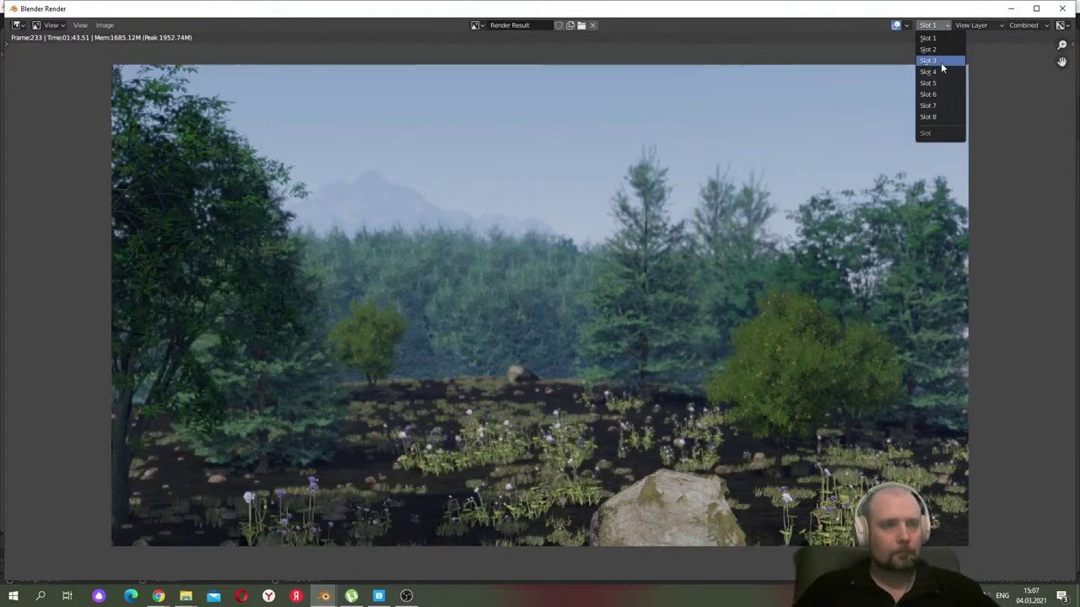
pyautogui.click(938, 61)
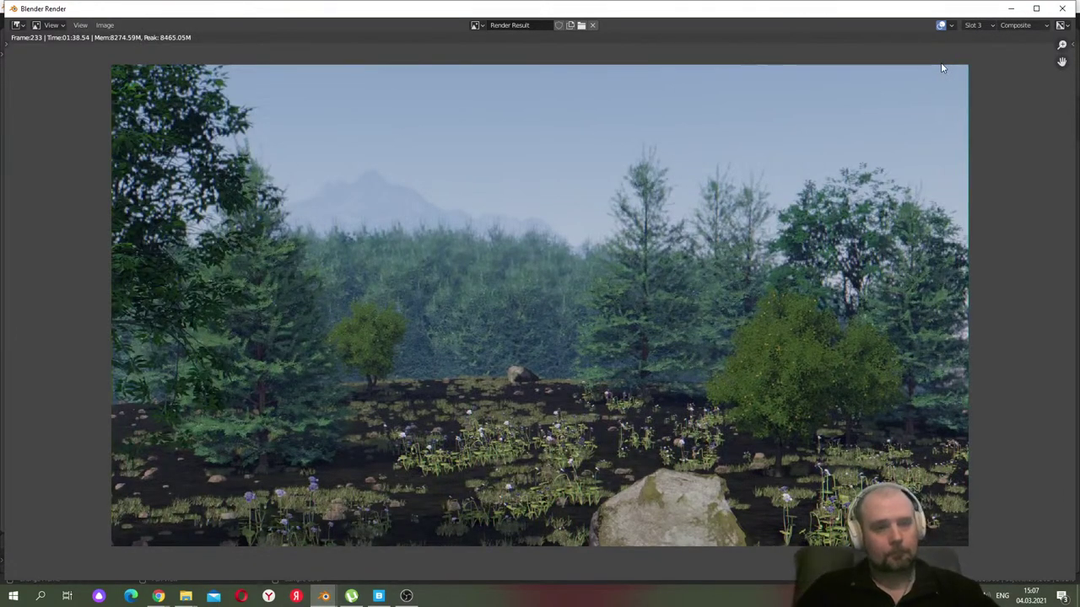
# - Inspect the details of the newest render once more and close the render window
pyautogui.scroll(2, 430, 226)
pyautogui.scroll(-2, 430, 226)
pyautogui.scroll(-1, 430, 229)
pyautogui.scroll(1, 430, 229)
pyautogui.scroll(-1, 430, 229)
pyautogui.scroll(1, 430, 228)
pyautogui.scroll(-1, 429, 229)
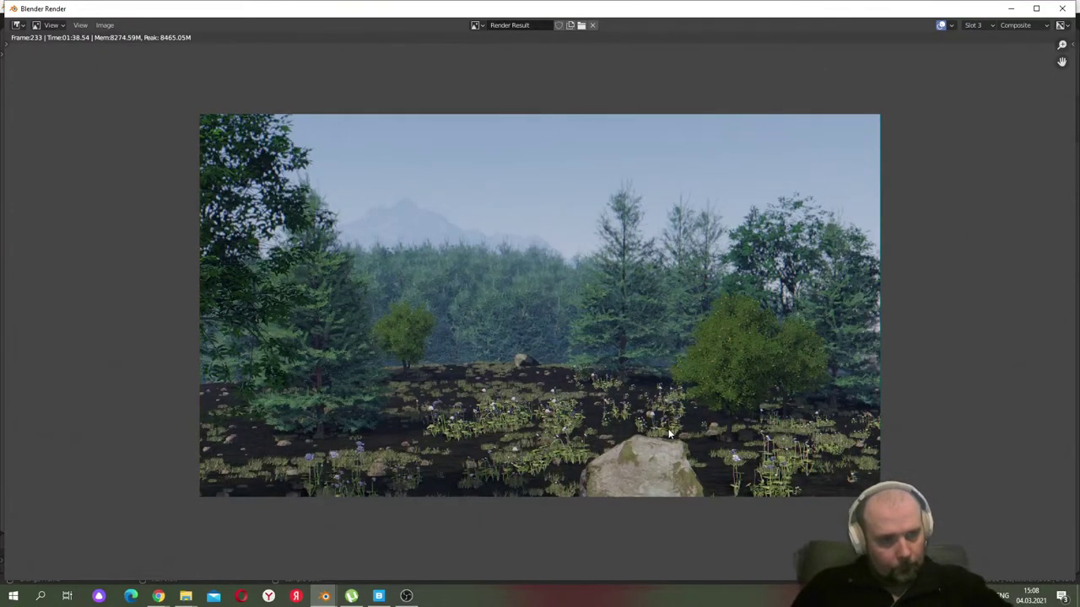
pyautogui.click(1063, 7)
# - Return to the Layout workspace and turn off the Camera to View lock
pyautogui.click(901, 205)
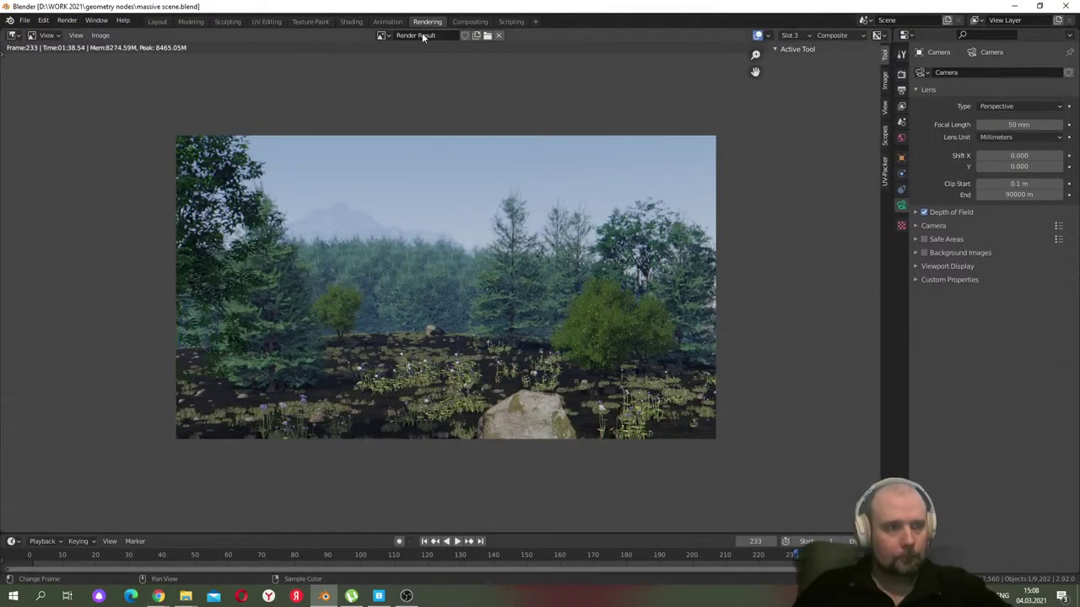
pyautogui.click(157, 21)
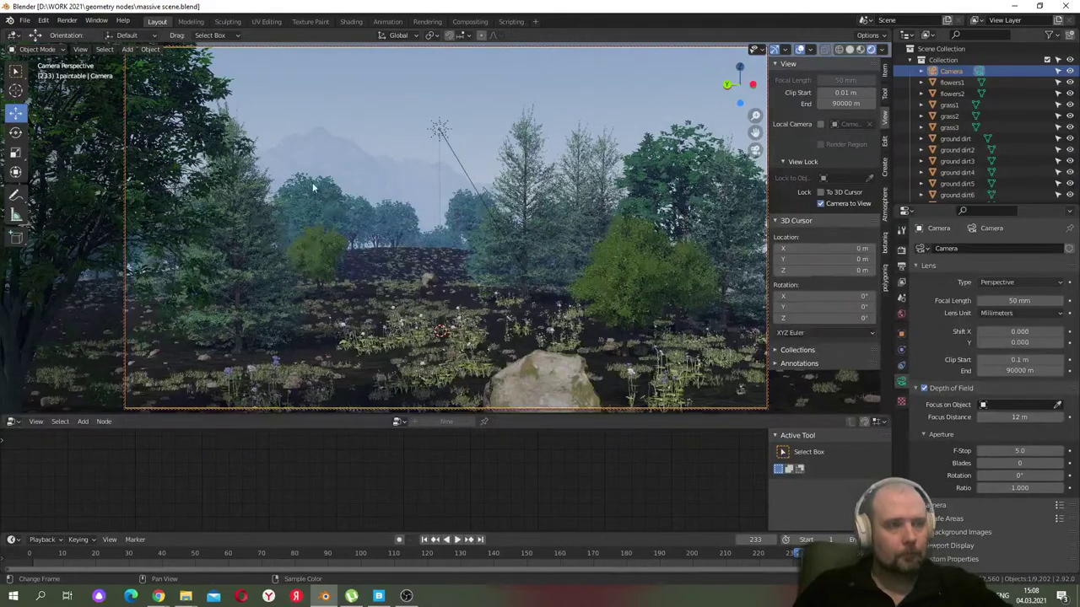
pyautogui.scroll(2, 511, 321)
pyautogui.scroll(-2, 511, 320)
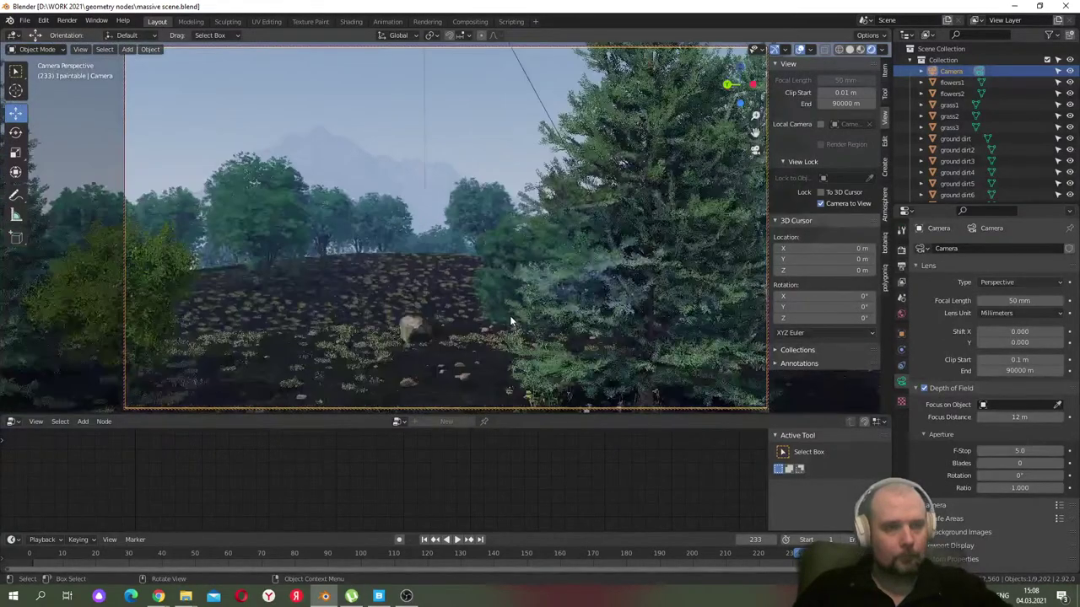
pyautogui.scroll(3, 509, 319)
pyautogui.scroll(-3, 509, 319)
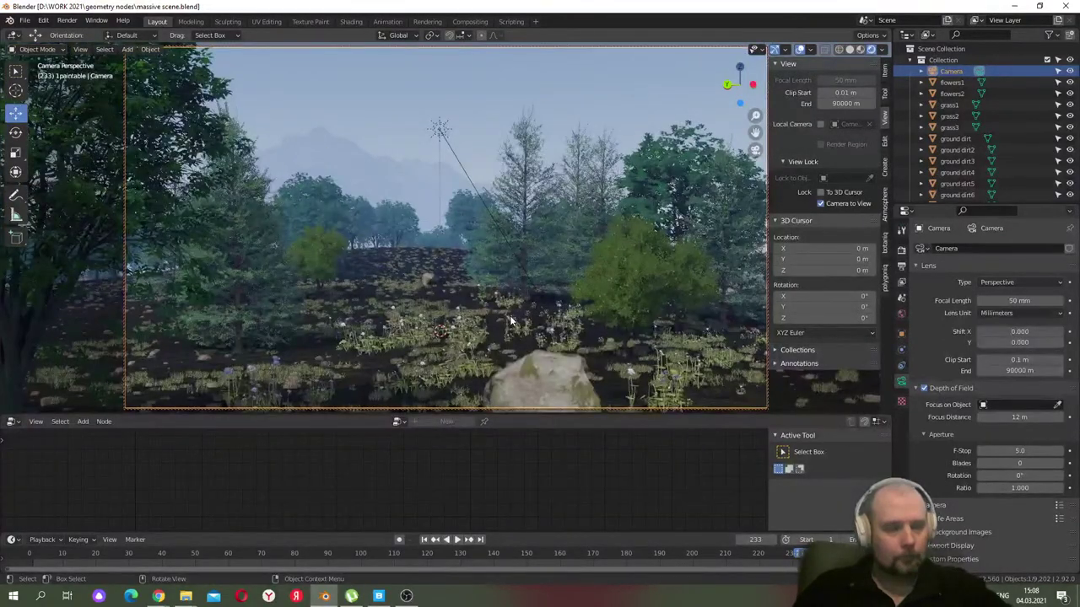
pyautogui.click(820, 204)
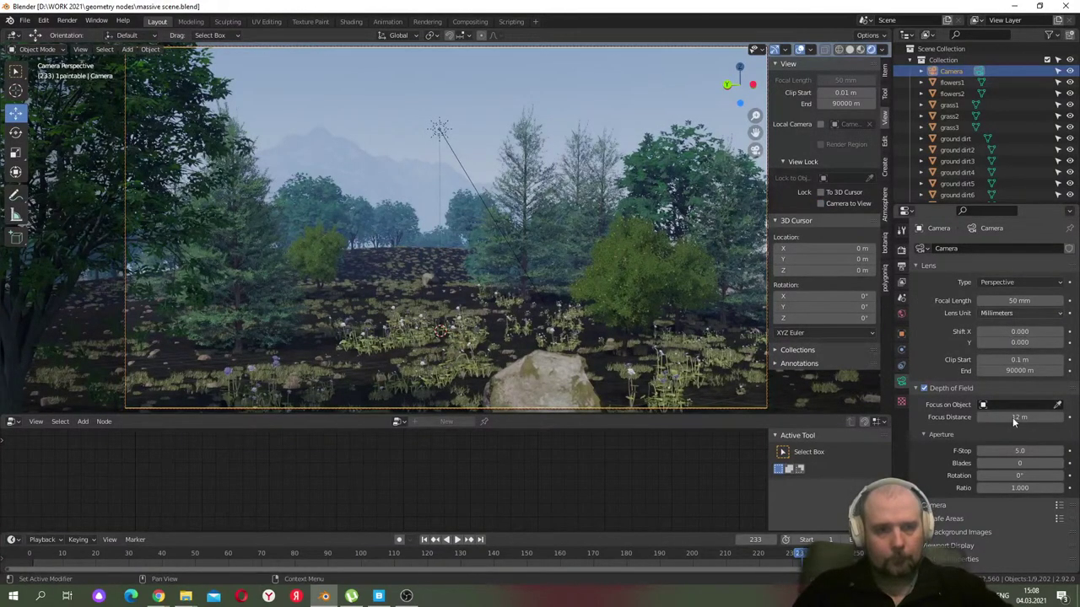
# - Set the camera's depth of field to F-Stop 0.8 and focus distance 37 m, after trying the foreground mossy rock as focus object
pyautogui.moveTo(1019, 451); pyautogui.dragTo(988, 450)
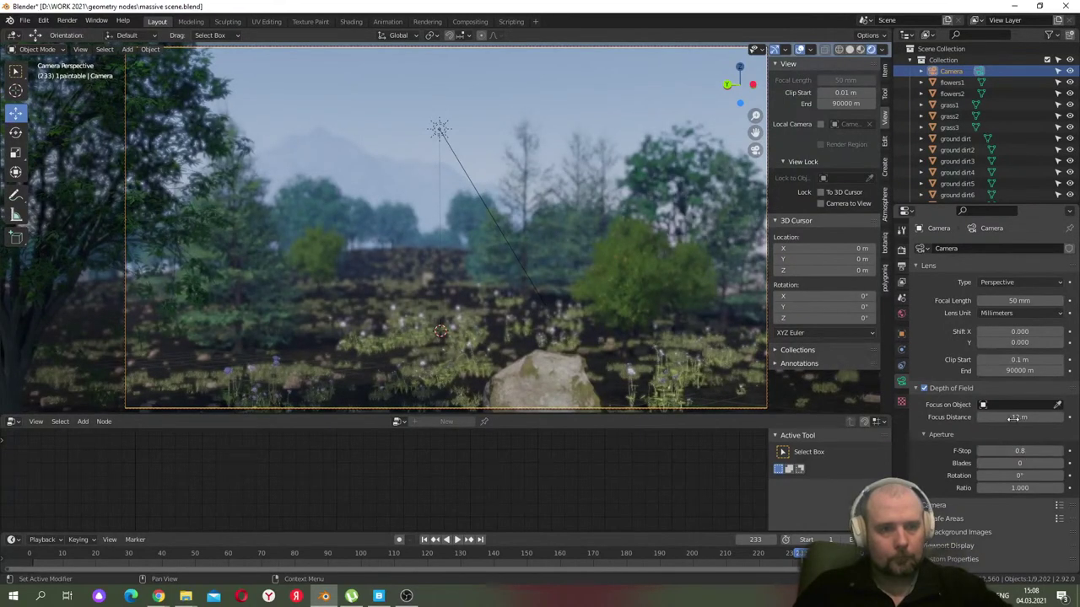
pyautogui.click(1057, 405)
pyautogui.click(551, 370)
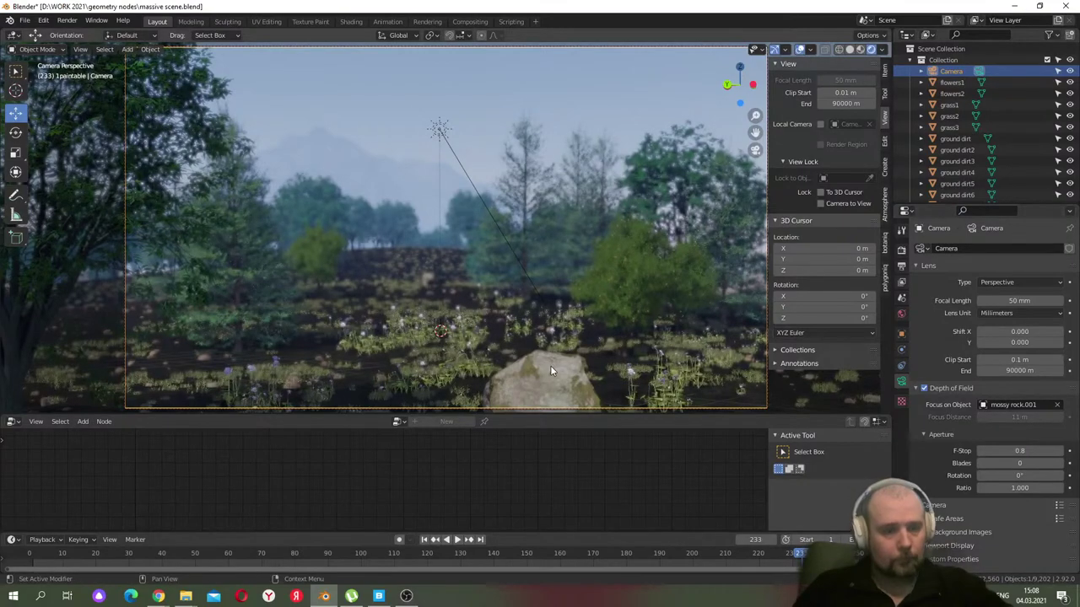
pyautogui.click(1059, 405)
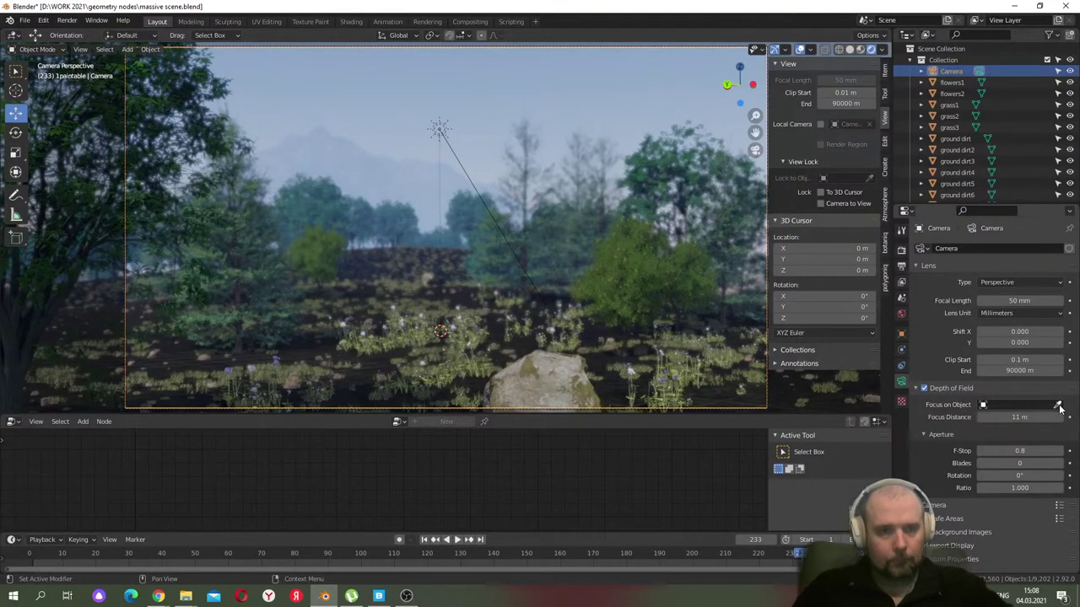
pyautogui.moveTo(1018, 418); pyautogui.dragTo(1078, 418)
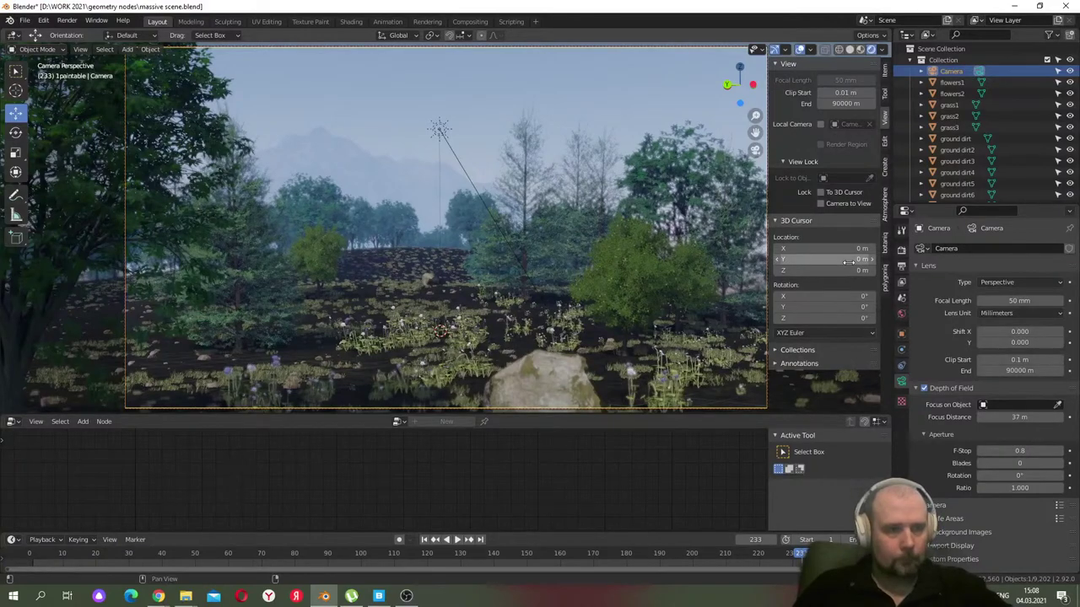
# - Compare the scene with Ambient Occlusion off and on in the Eevee render settings, leaving it on
pyautogui.click(901, 251)
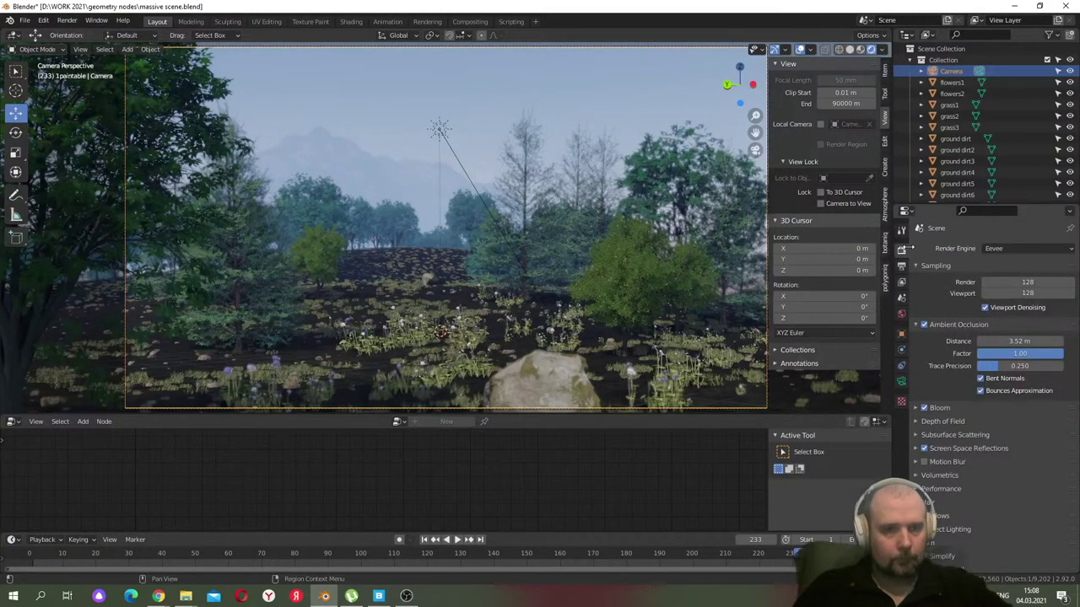
pyautogui.click(925, 324)
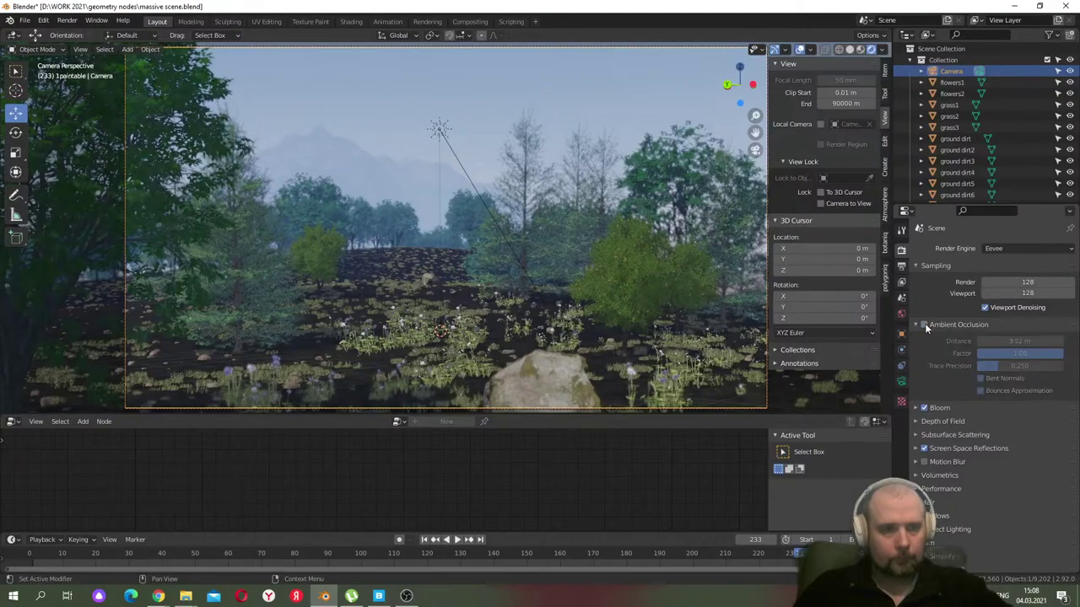
pyautogui.click(925, 325)
pyautogui.click(925, 325)
pyautogui.click(924, 326)
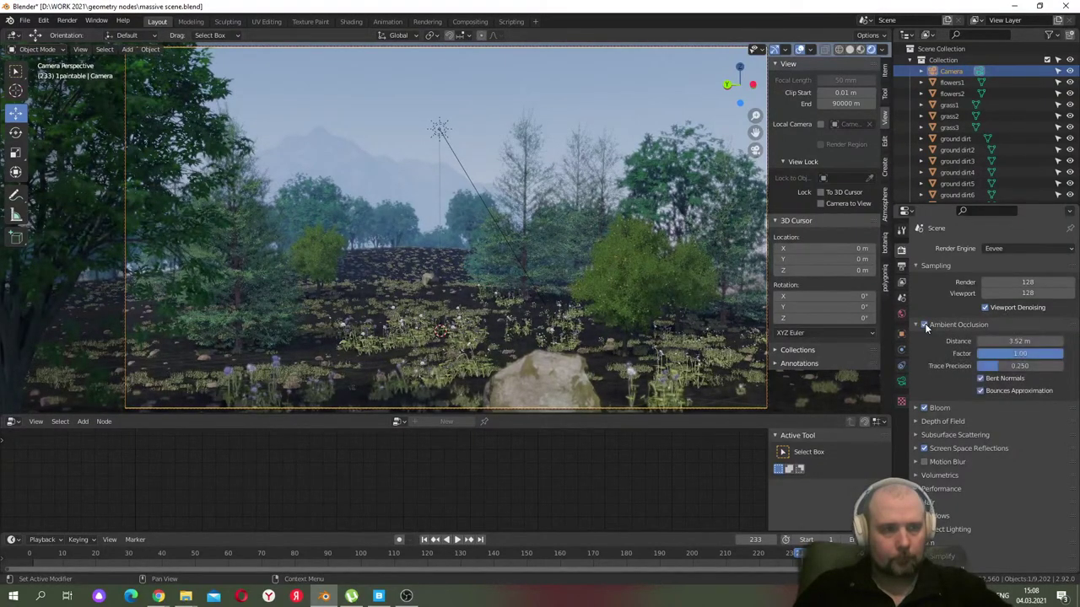
# - Disable Screen Space Reflections and enable High Bit Depth for the shadows in the render settings
pyautogui.click(924, 449)
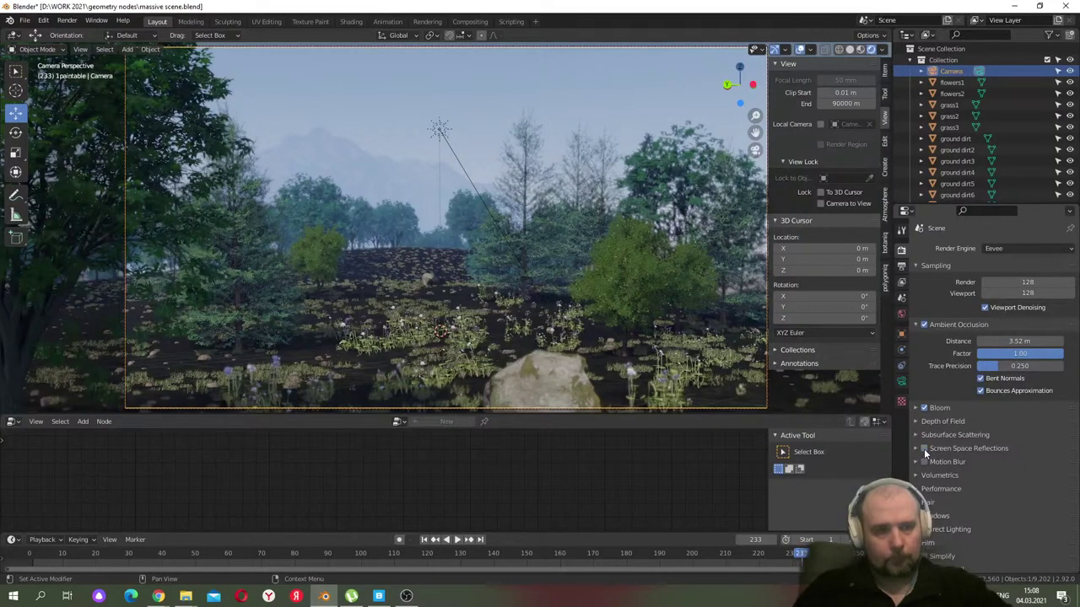
pyautogui.scroll(-1, 951, 454)
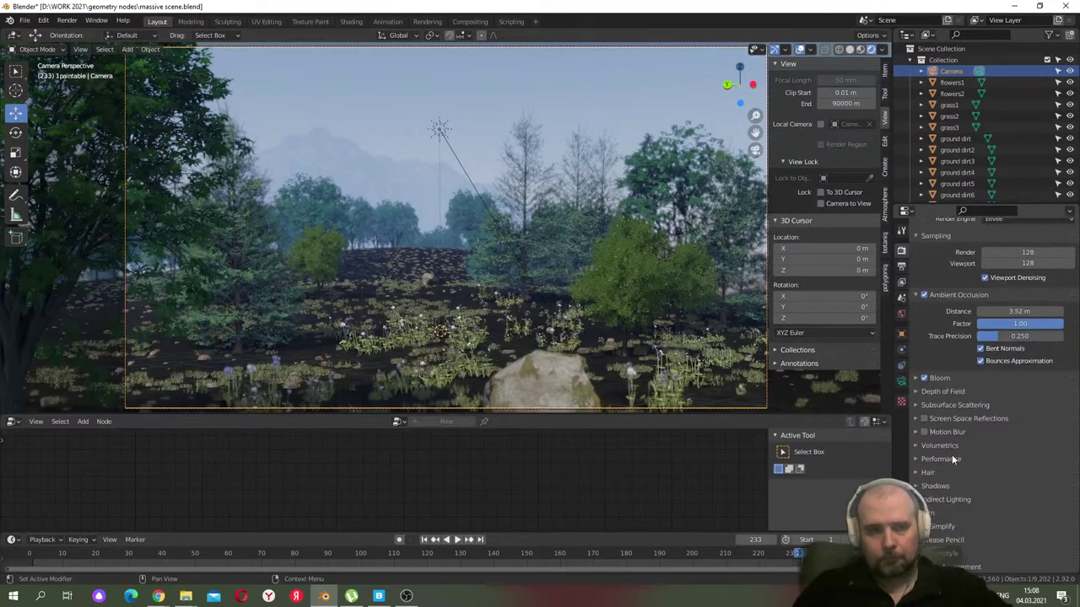
pyautogui.click(918, 487)
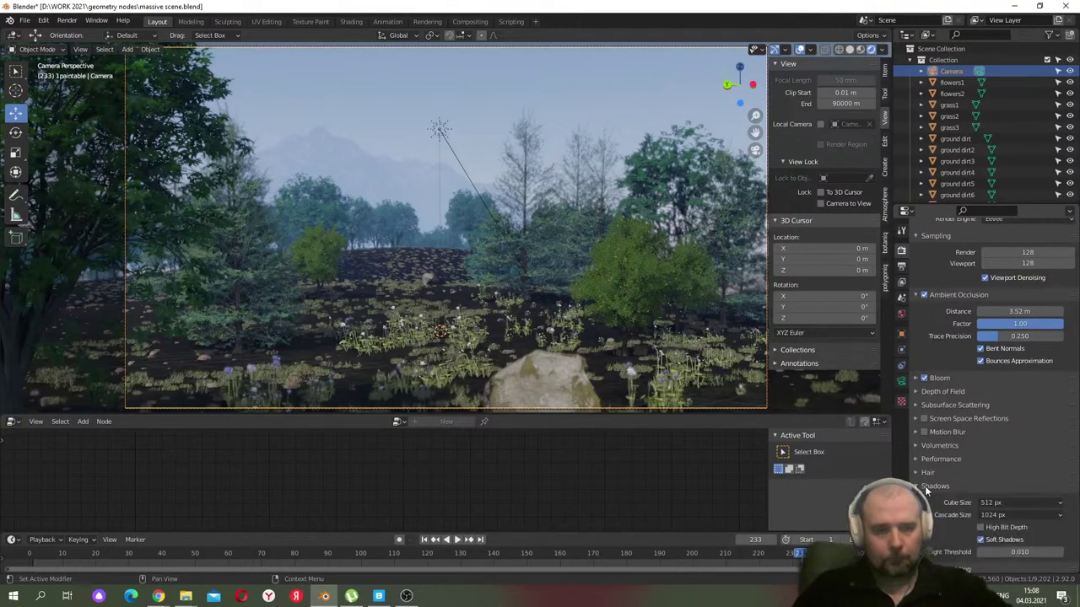
pyautogui.click(981, 527)
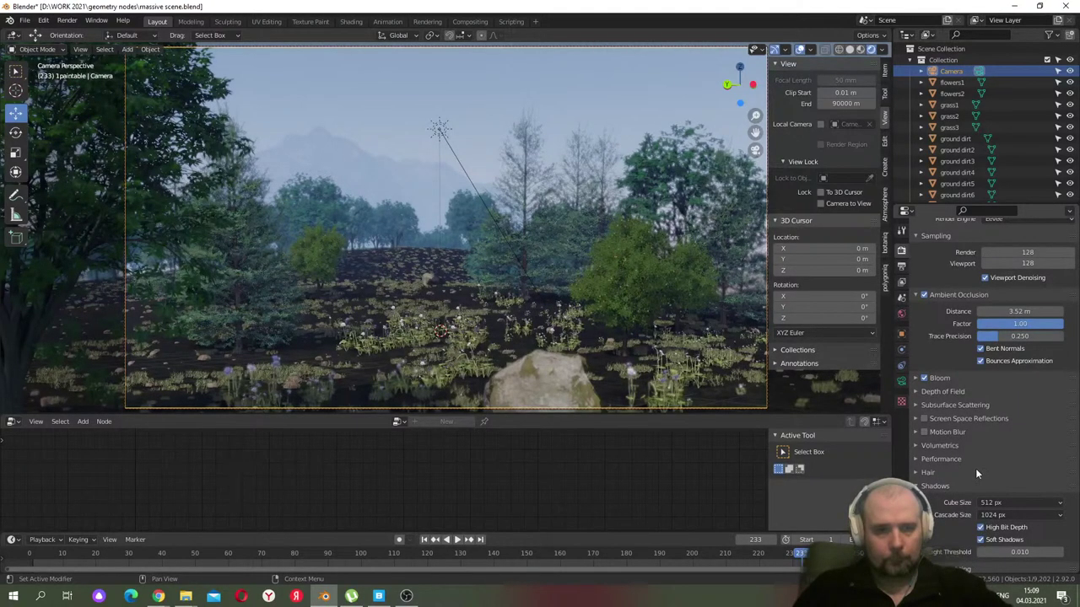
pyautogui.scroll(-2, 977, 466)
pyautogui.scroll(-1, 979, 465)
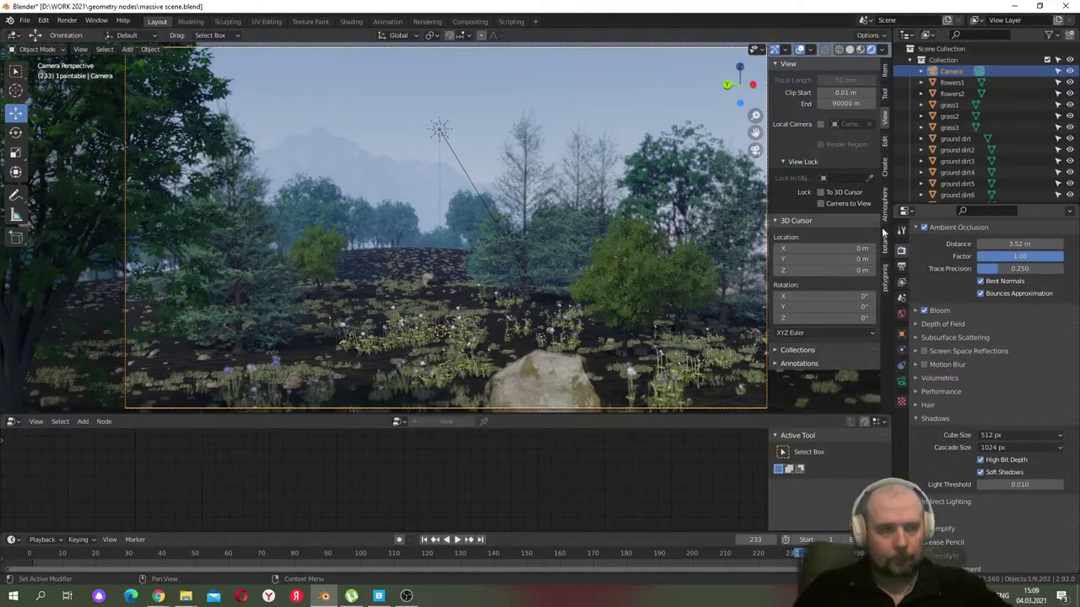
# - Turn off Physical Atmosphere in the world settings
pyautogui.click(901, 314)
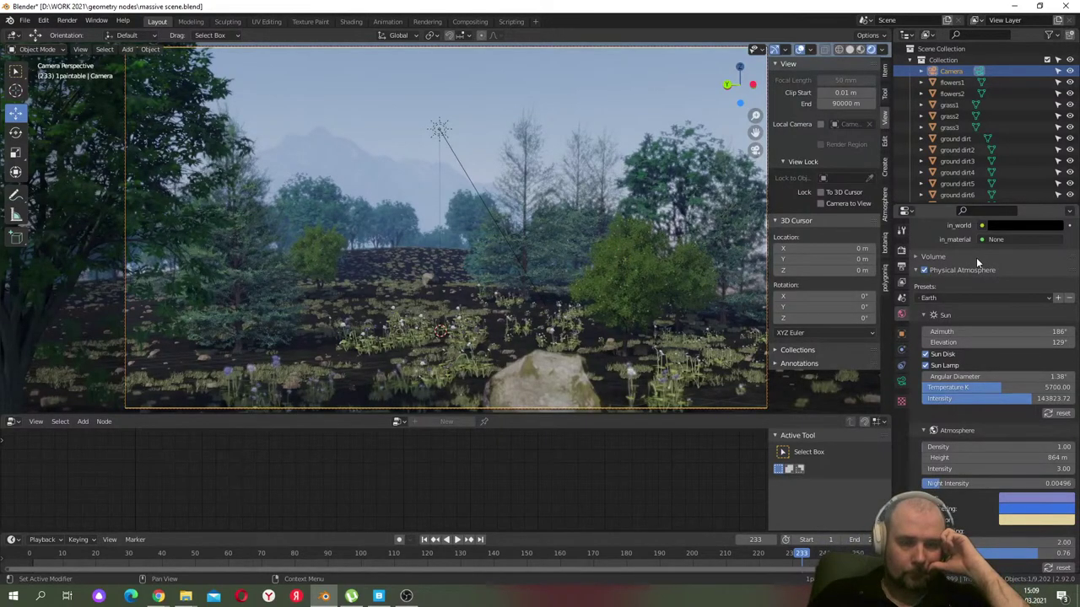
pyautogui.click(924, 270)
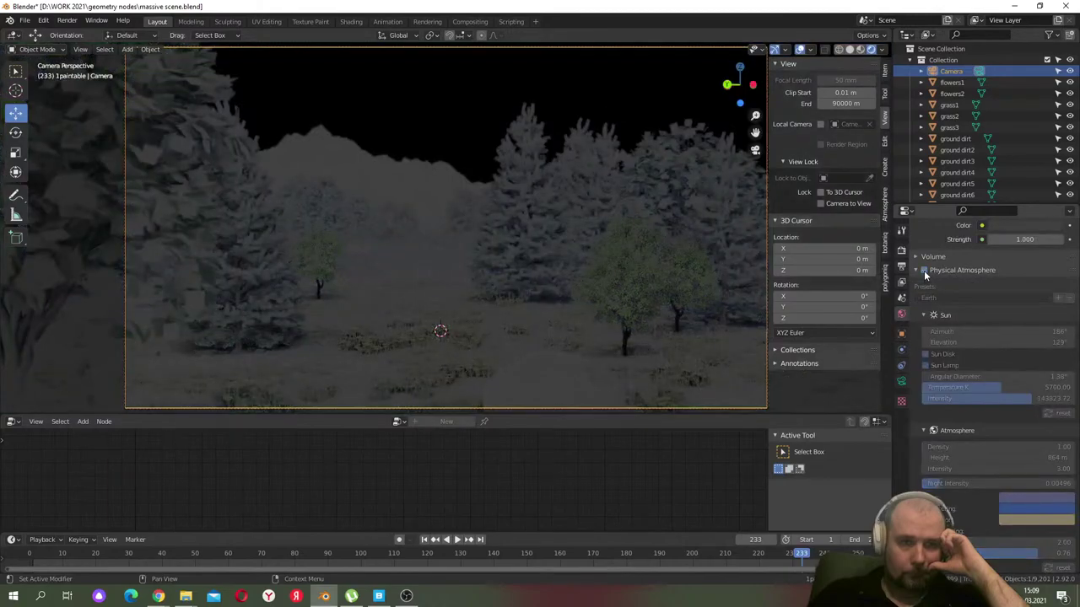
pyautogui.scroll(2, 1006, 337)
pyautogui.scroll(1, 1006, 338)
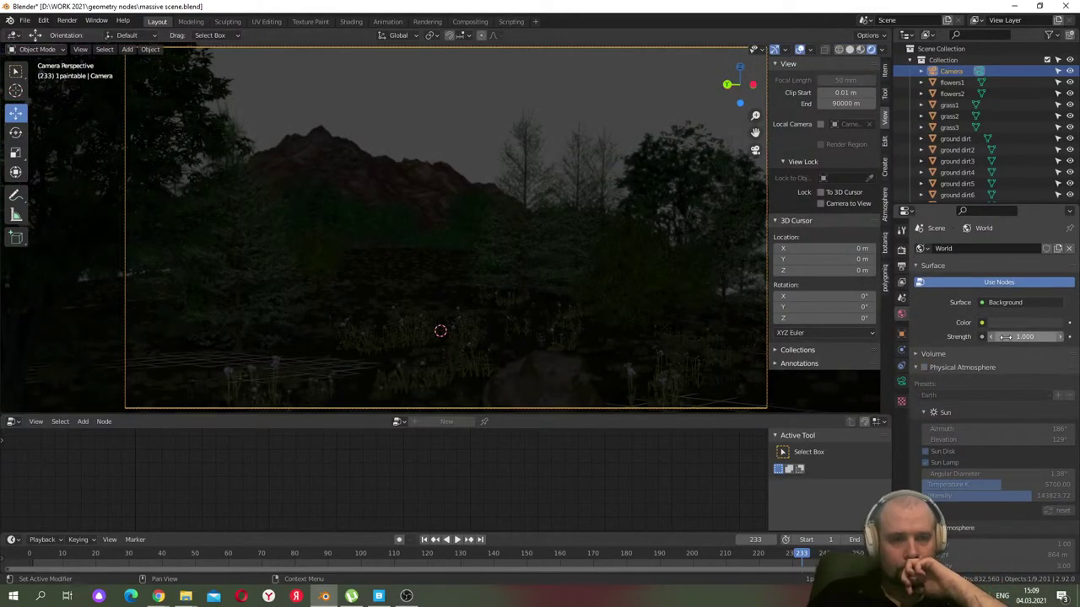
# - Use an Environment Texture with the forest.exr image as the world background color
pyautogui.click(982, 323)
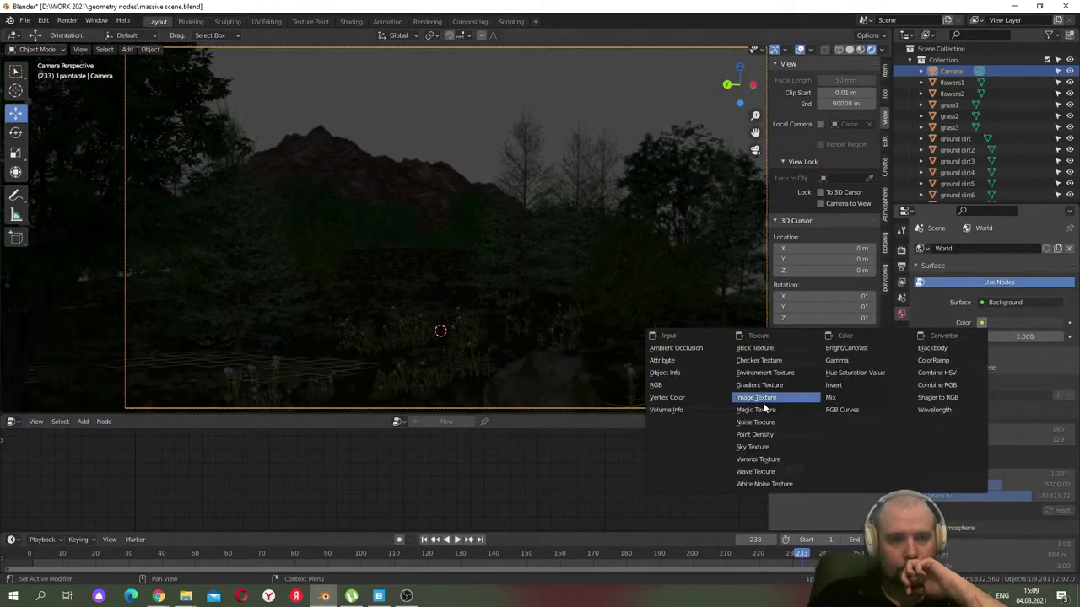
pyautogui.click(774, 373)
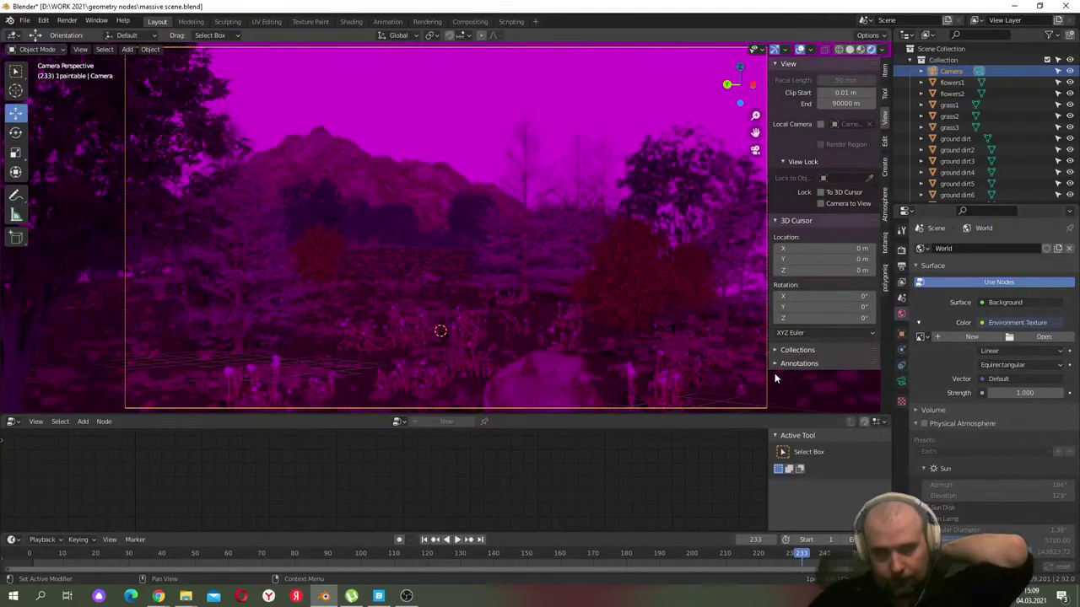
pyautogui.click(1043, 337)
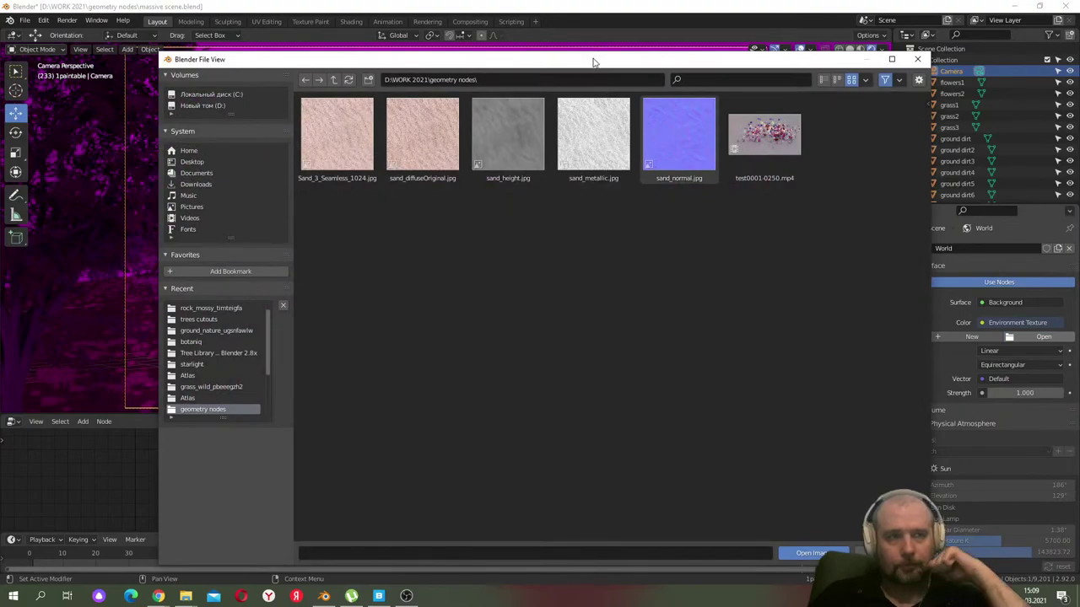
pyautogui.moveTo(594, 61); pyautogui.dragTo(1079, 62)
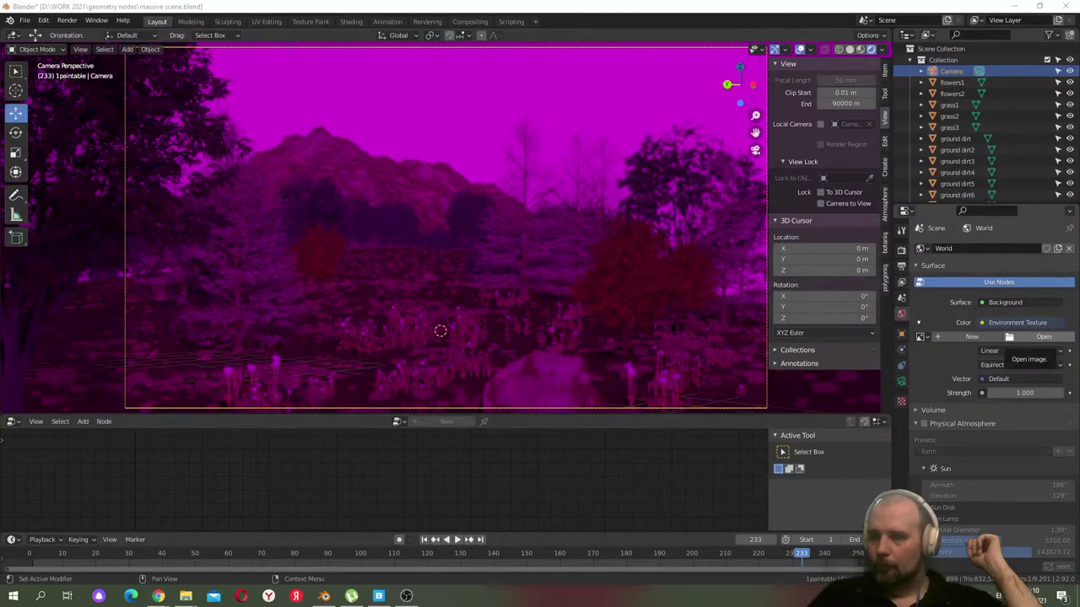
pyautogui.hotkey('alt', 'Tab')
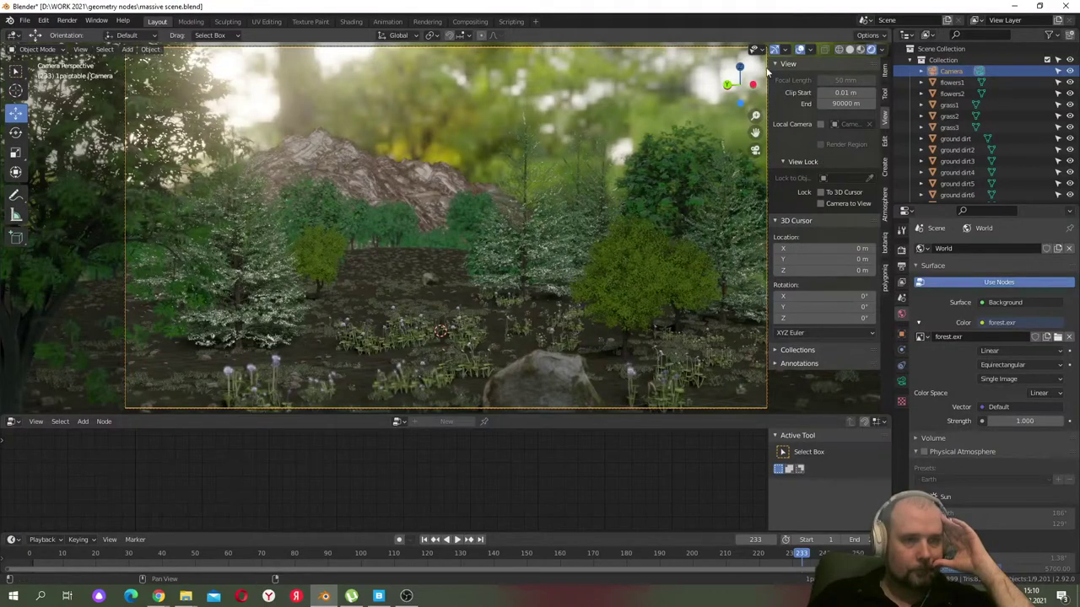
# - Check the forest backdrop from outside the camera, ending in the camera view
pyautogui.click(757, 149)
pyautogui.click(756, 150)
pyautogui.click(757, 149)
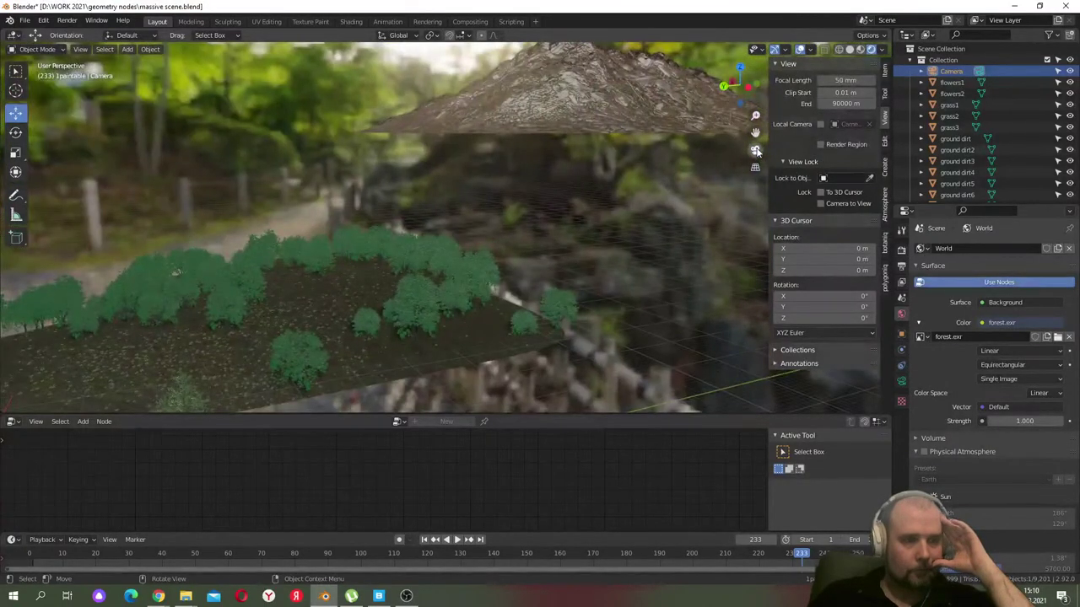
pyautogui.click(757, 149)
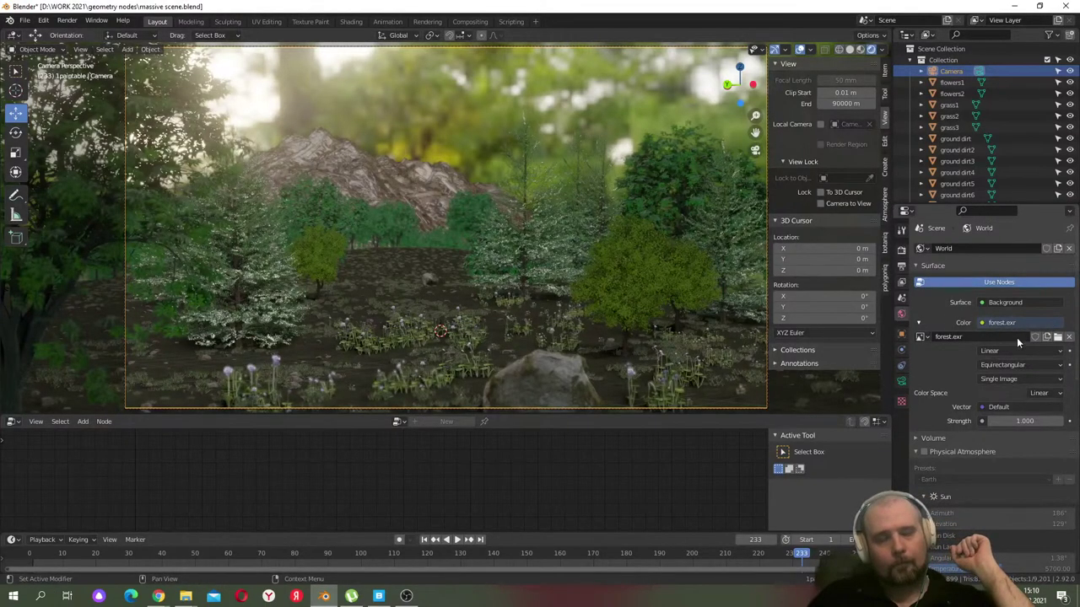
# - Assign a Volume Scatter shader to the world's volume
pyautogui.scroll(-3, 928, 359)
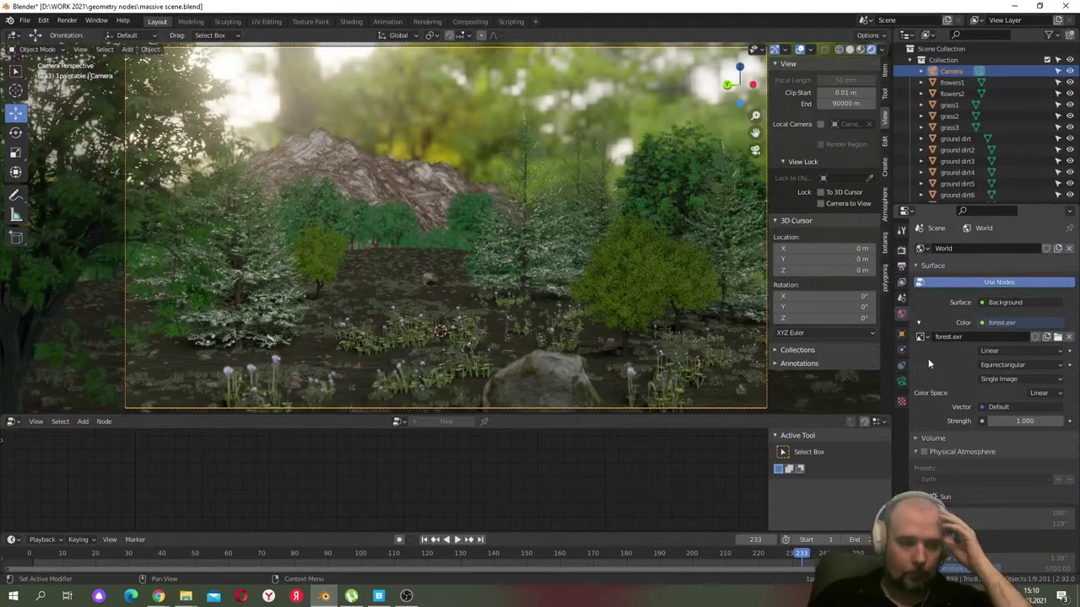
pyautogui.scroll(-9, 928, 356)
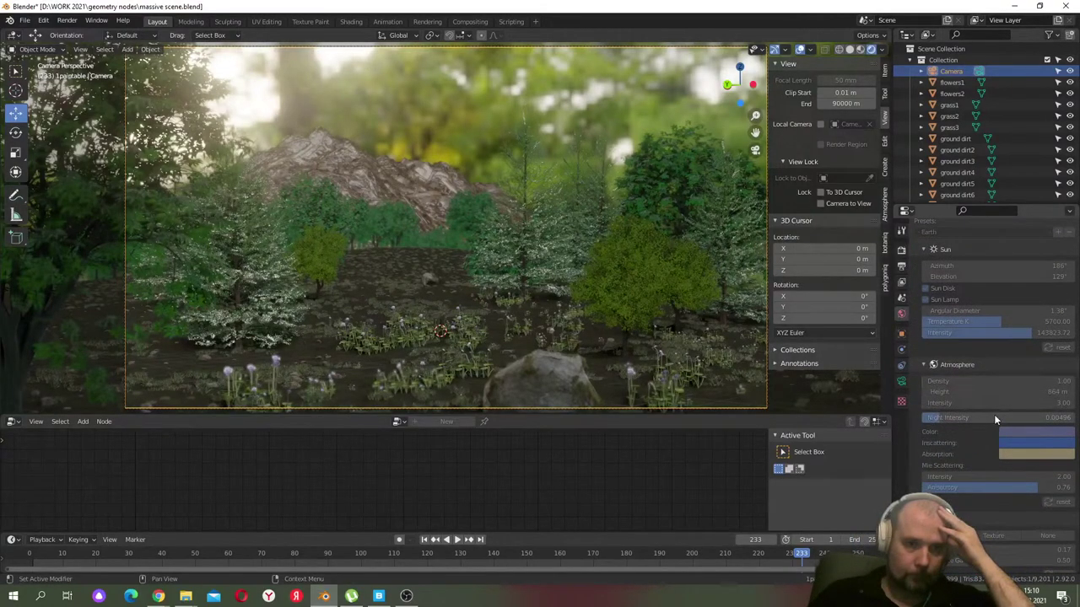
pyautogui.scroll(-2, 994, 419)
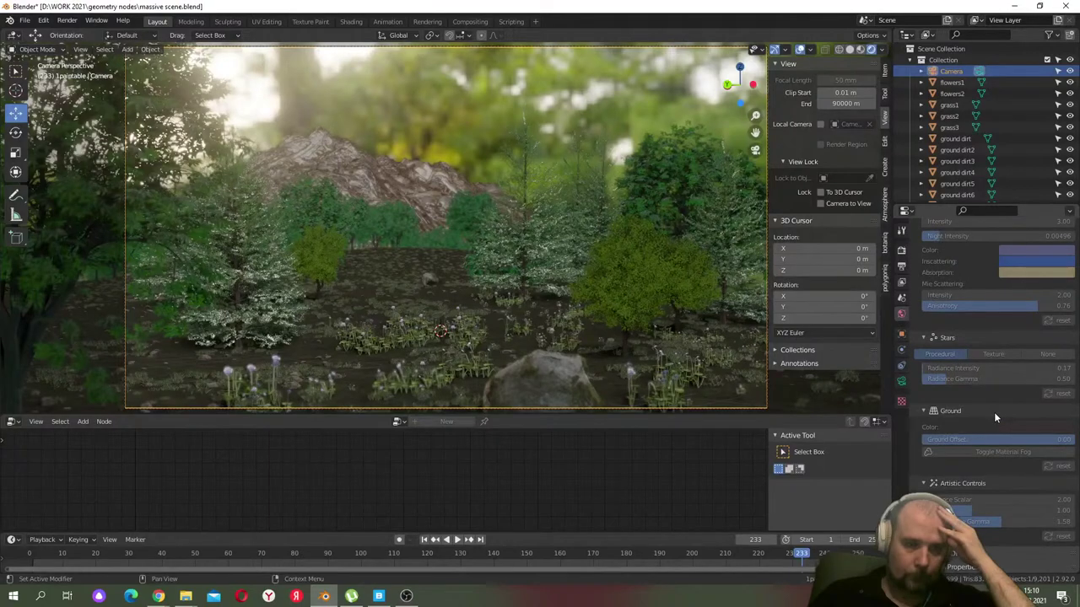
pyautogui.scroll(8, 995, 417)
pyautogui.scroll(4, 995, 418)
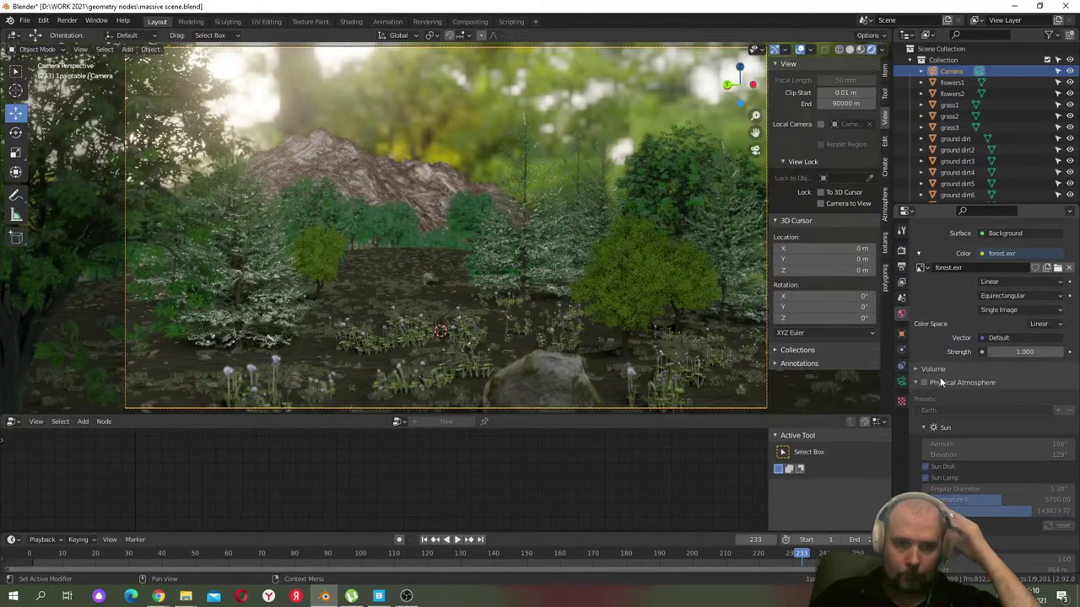
pyautogui.click(918, 368)
pyautogui.click(996, 386)
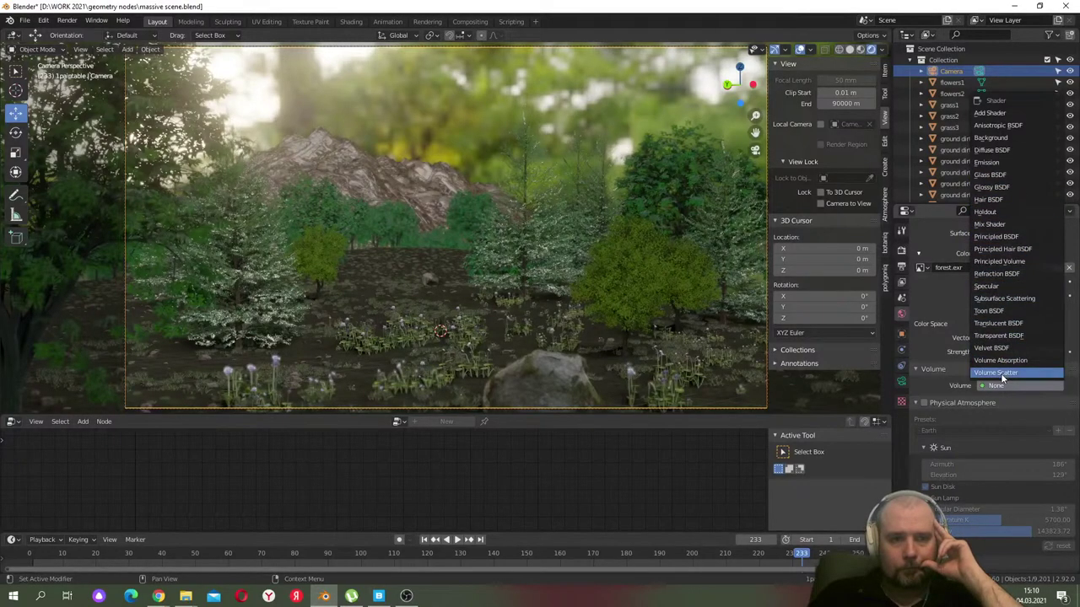
pyautogui.click(1001, 373)
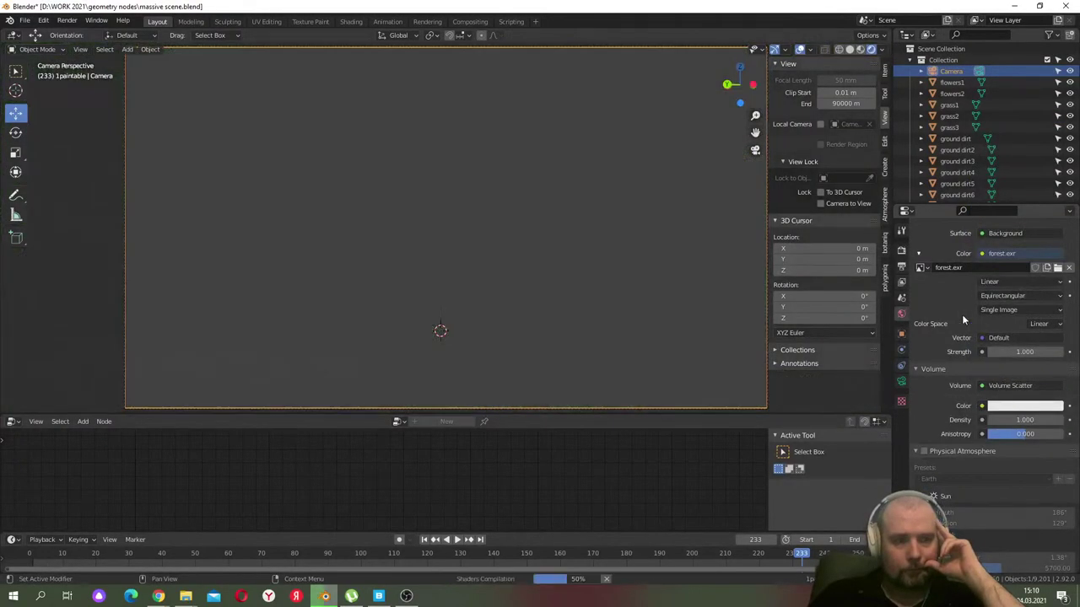
# - Set the world Volume Scatter density to 0.01 after trying 0.1
pyautogui.click(1025, 420)
pyautogui.write('.1')
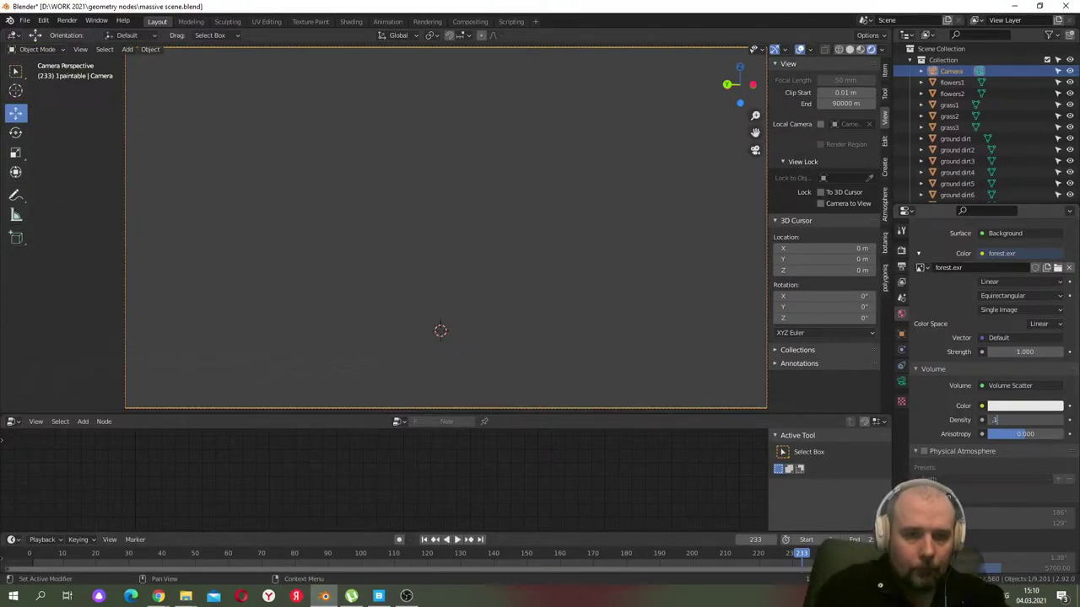
pyautogui.press('Return')
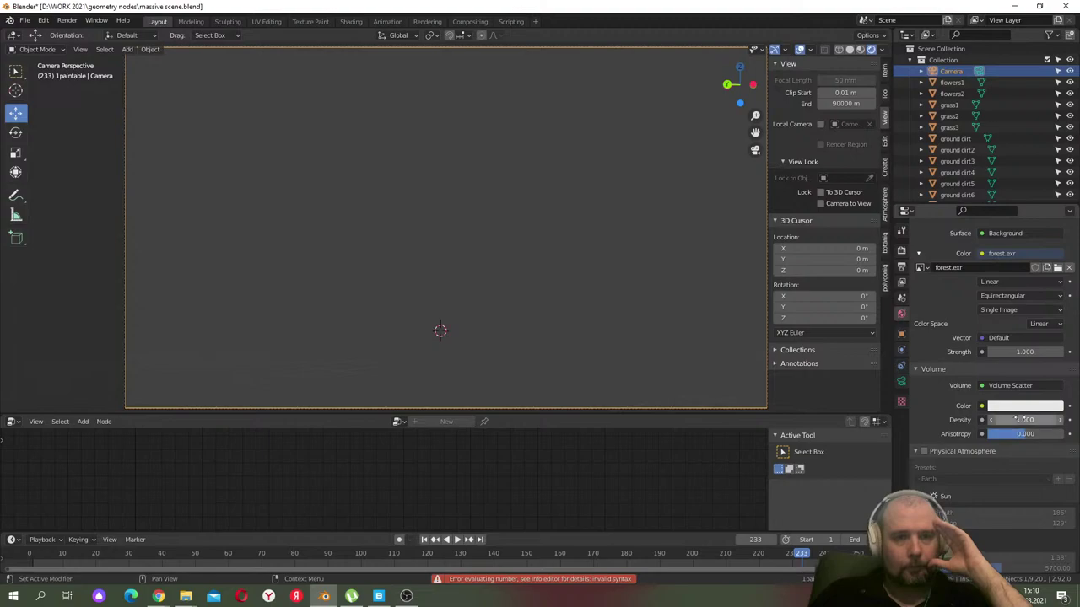
pyautogui.click(1017, 420)
pyautogui.write('.1')
pyautogui.press('Return')
pyautogui.click(1018, 419)
pyautogui.write('0.1')
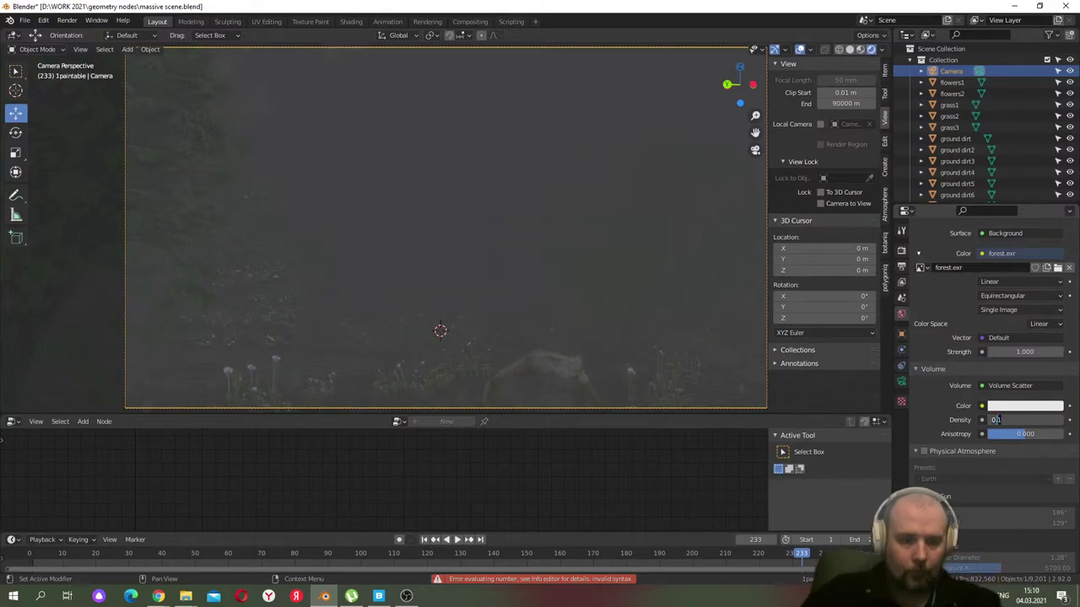
pyautogui.press('Return')
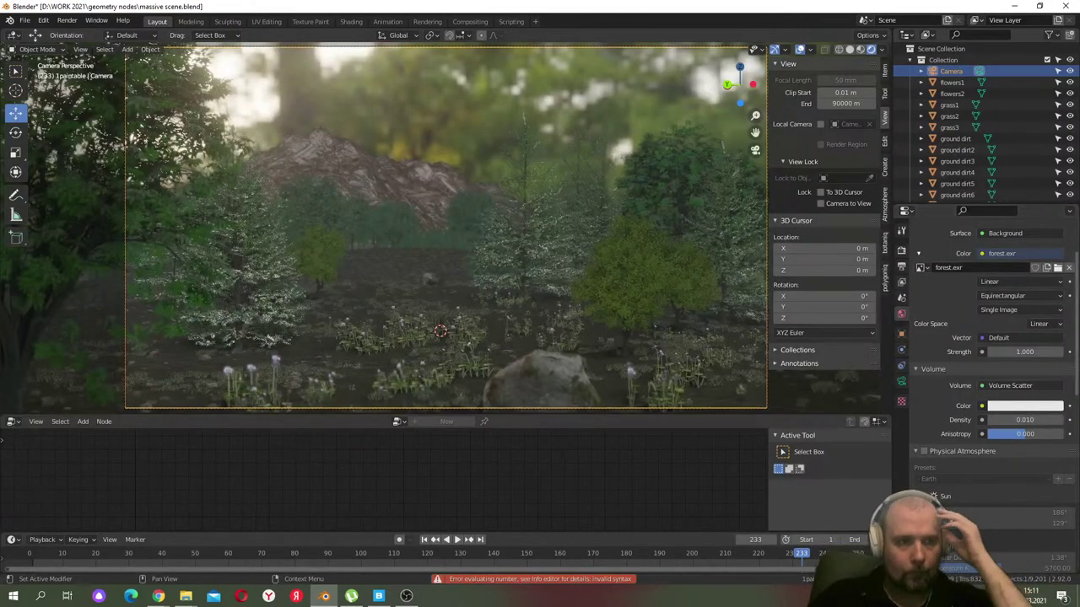
# - Tint the Volume Scatter color saturated blue (hue 0.635, saturation 1, value 0.8) and set its density to 0.03
pyautogui.click(1020, 407)
pyautogui.moveTo(1011, 267); pyautogui.dragTo(1027, 250)
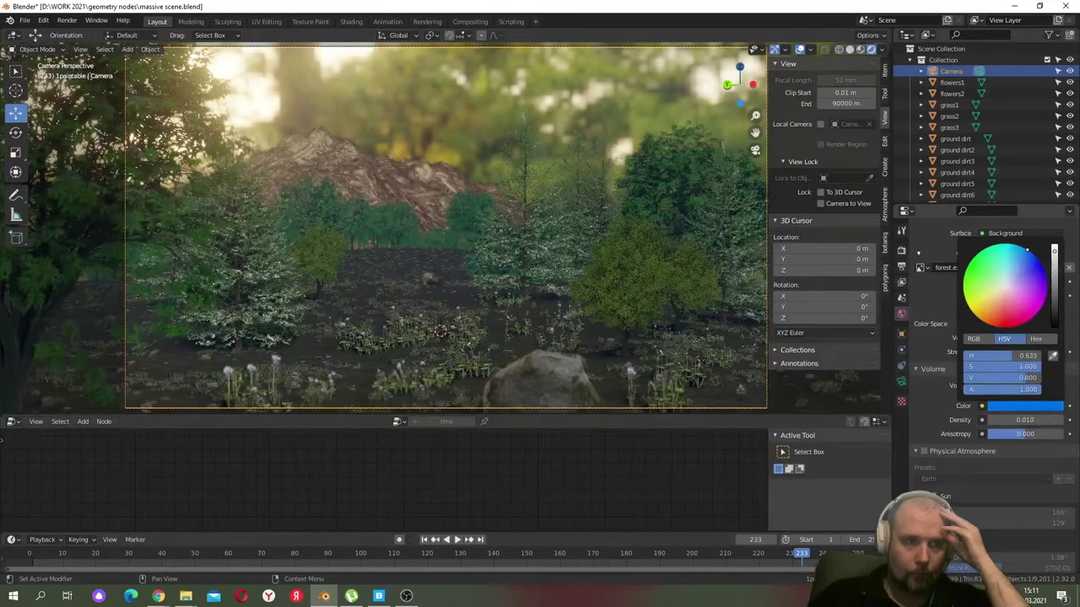
pyautogui.click(1018, 419)
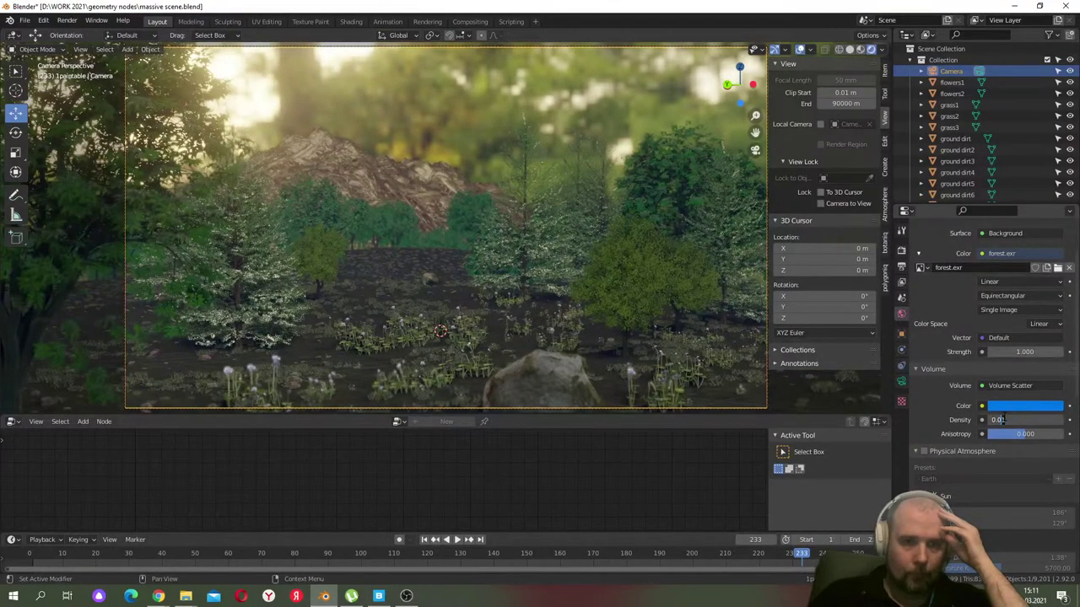
pyautogui.press('BackSpace')
pyautogui.write('3')
pyautogui.press('Return')
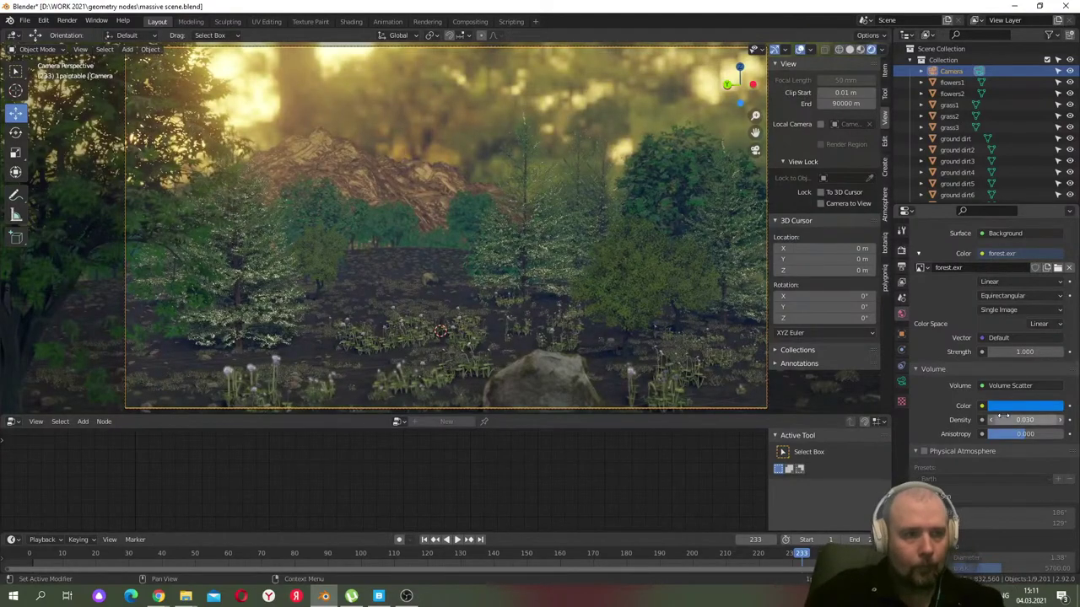
# - Brighten the blue Volume Scatter color and raise the density to 0.06
pyautogui.click(1021, 420)
pyautogui.click(1029, 405)
pyautogui.click(1028, 405)
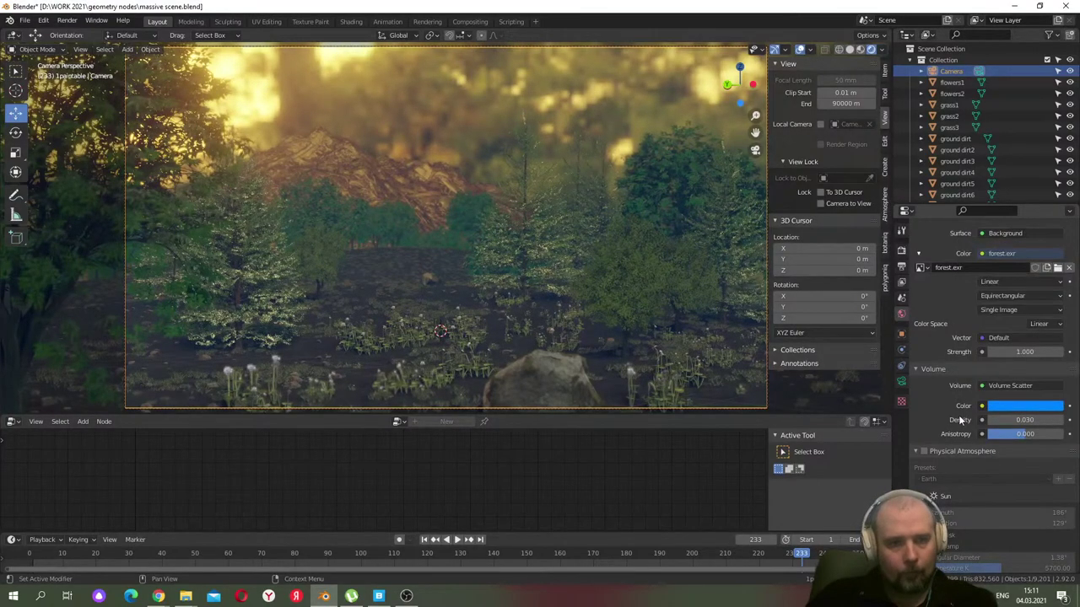
pyautogui.click(1012, 420)
pyautogui.write('0.06')
pyautogui.press('Return')
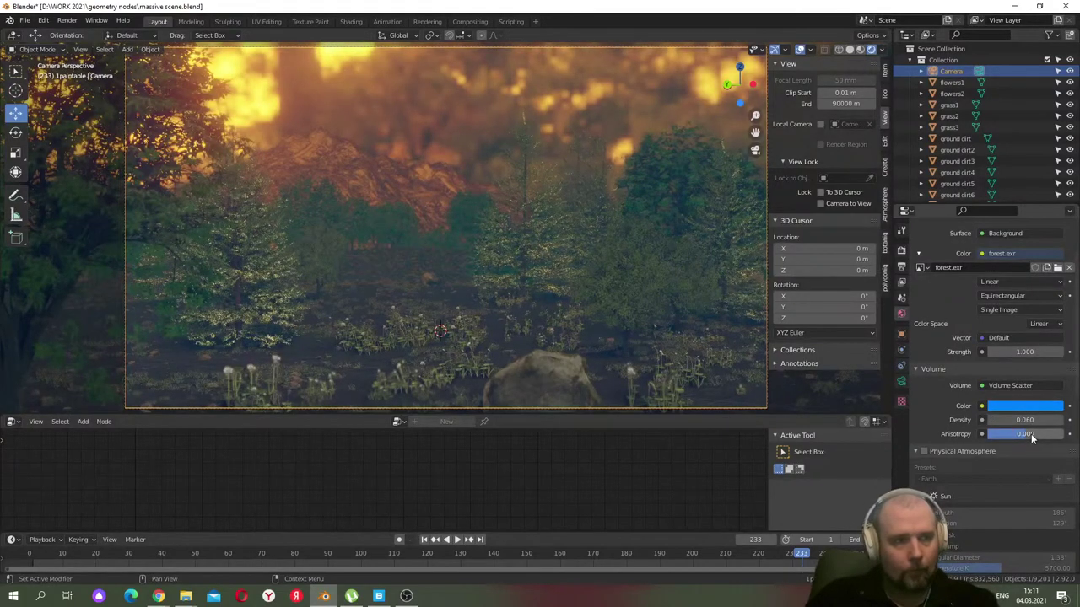
# - Change the Volume Scatter color to white and set the density to 0.01 after trying 0.02
pyautogui.click(1025, 405)
pyautogui.moveTo(1055, 263); pyautogui.dragTo(1055, 245)
pyautogui.moveTo(1008, 285); pyautogui.dragTo(1006, 290)
pyautogui.click(1033, 420)
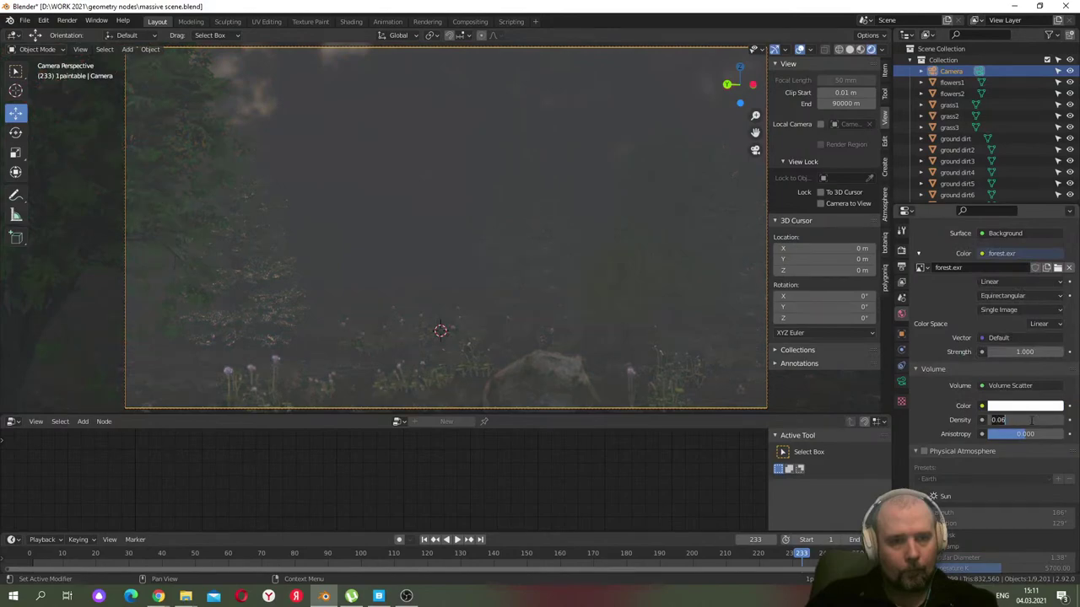
pyautogui.press('Return')
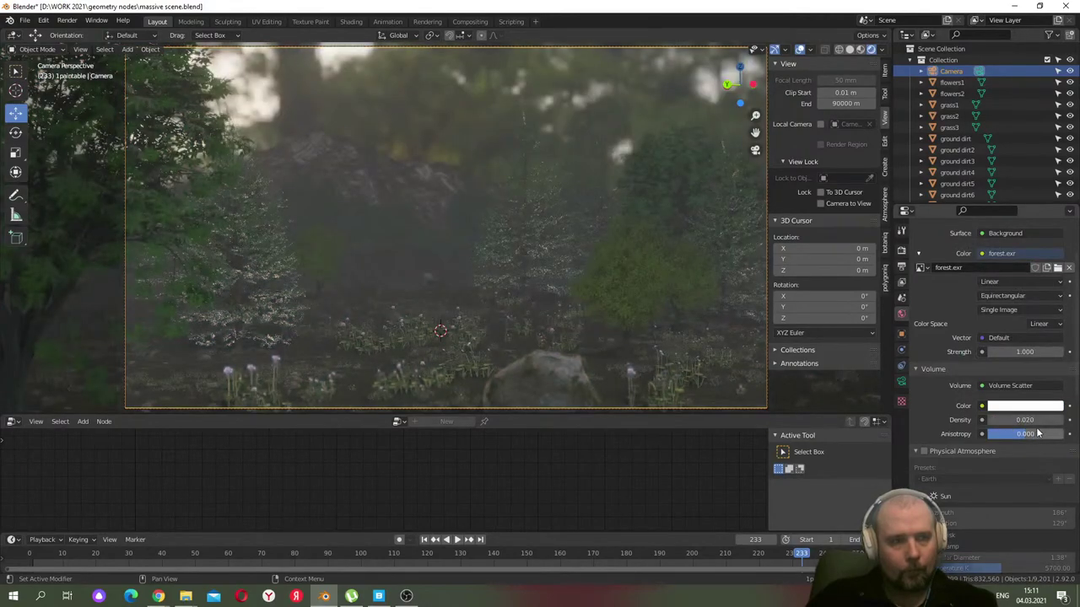
pyautogui.click(1036, 420)
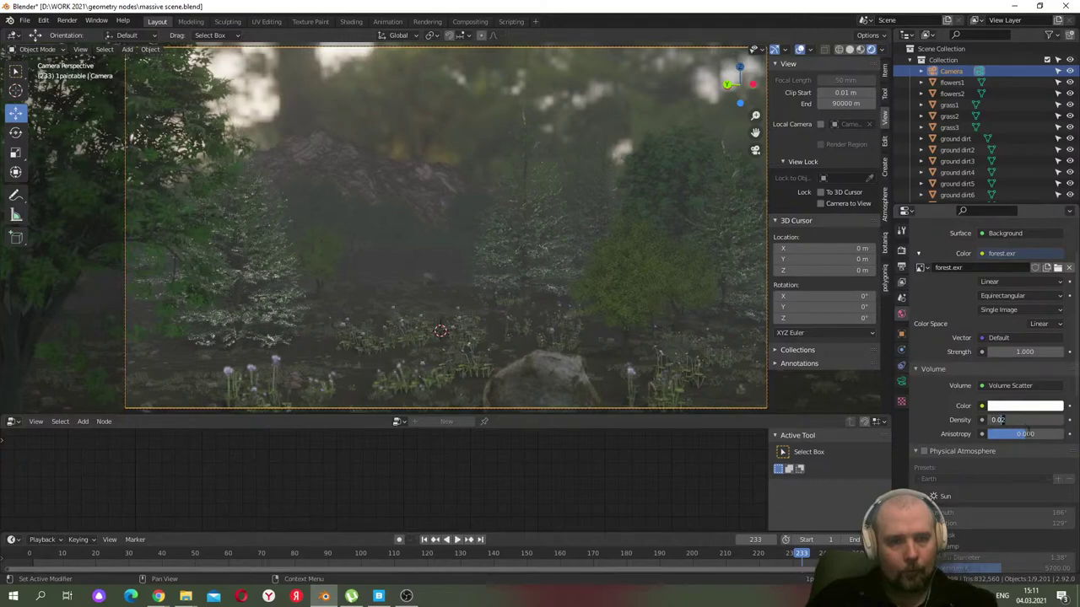
pyautogui.press('BackSpace')
pyautogui.write('1')
pyautogui.press('Return')
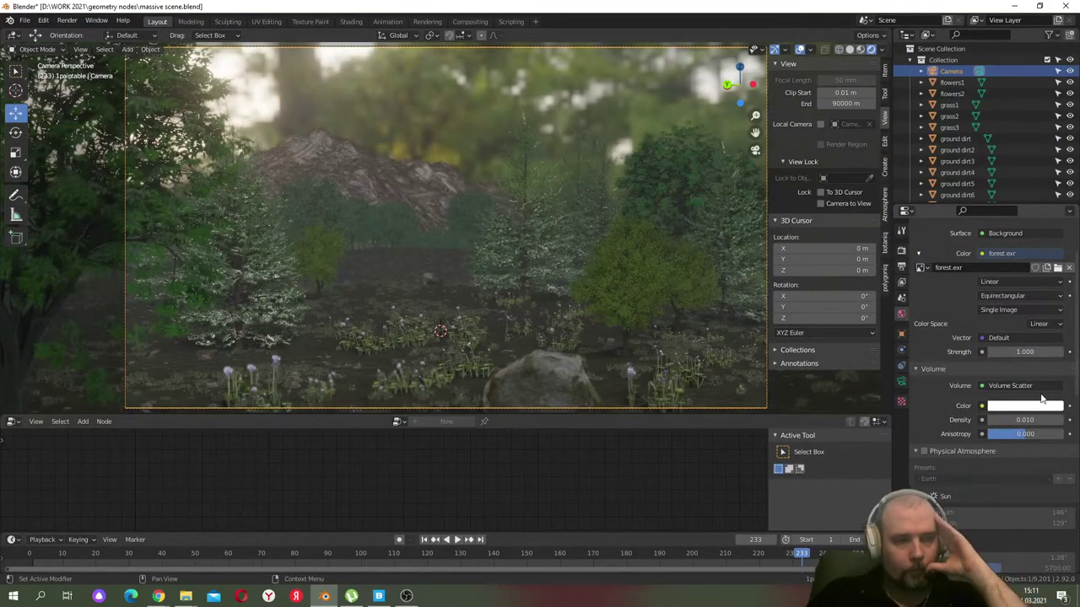
# - Enable the Transparent film option in the render settings to hide the environment image behind the scene
pyautogui.click(903, 250)
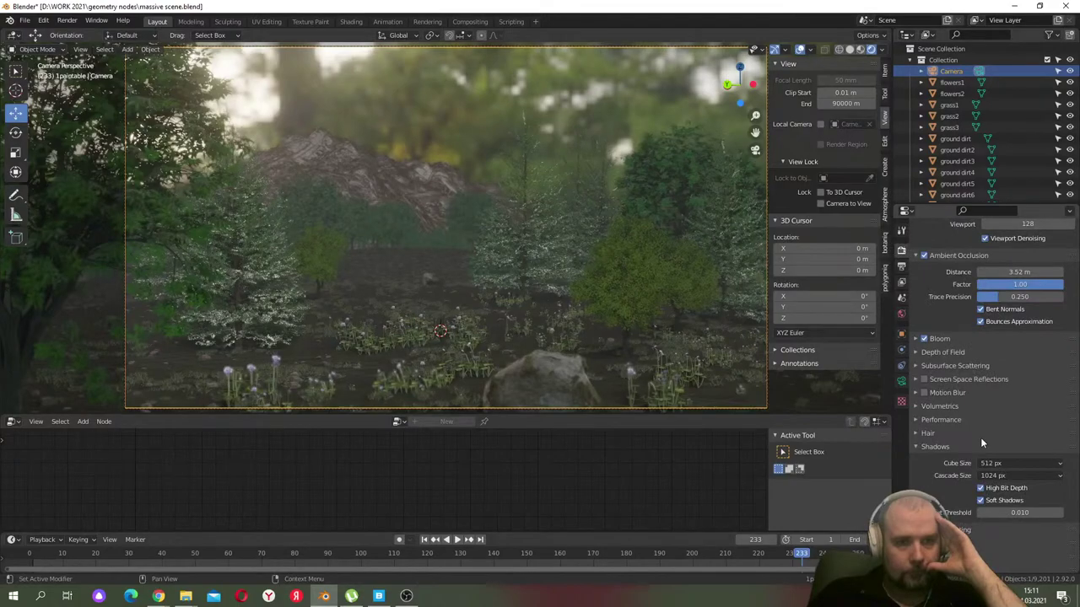
pyautogui.scroll(-1, 983, 436)
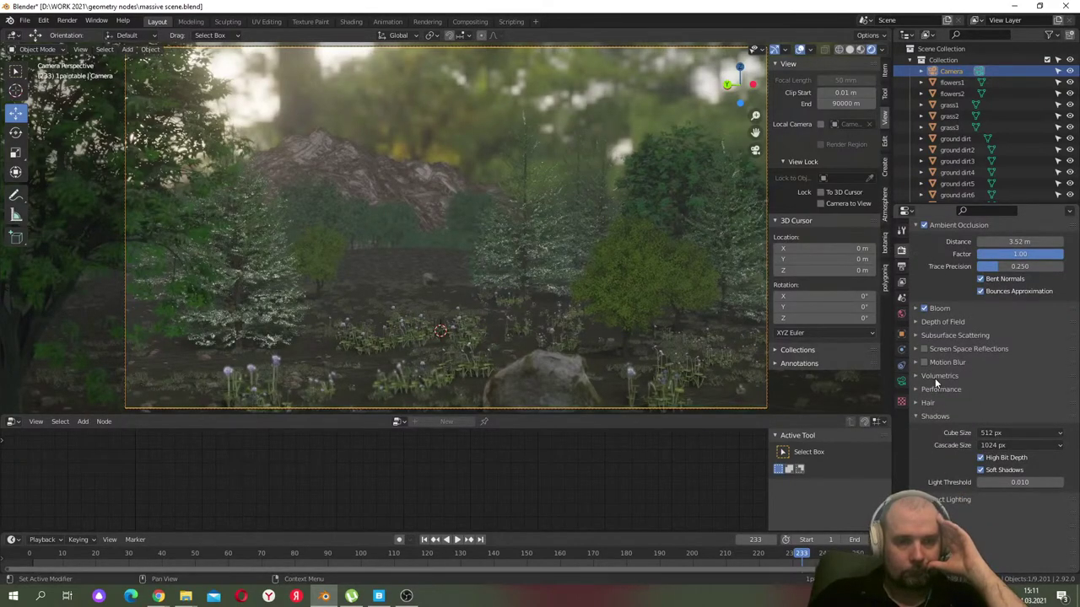
pyautogui.click(928, 513)
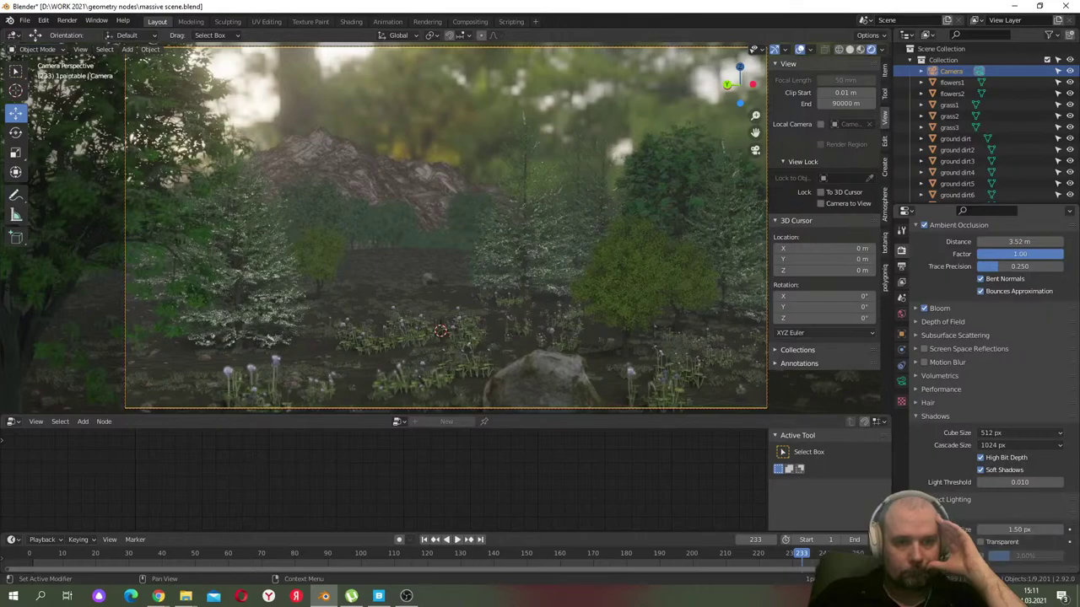
pyautogui.click(981, 542)
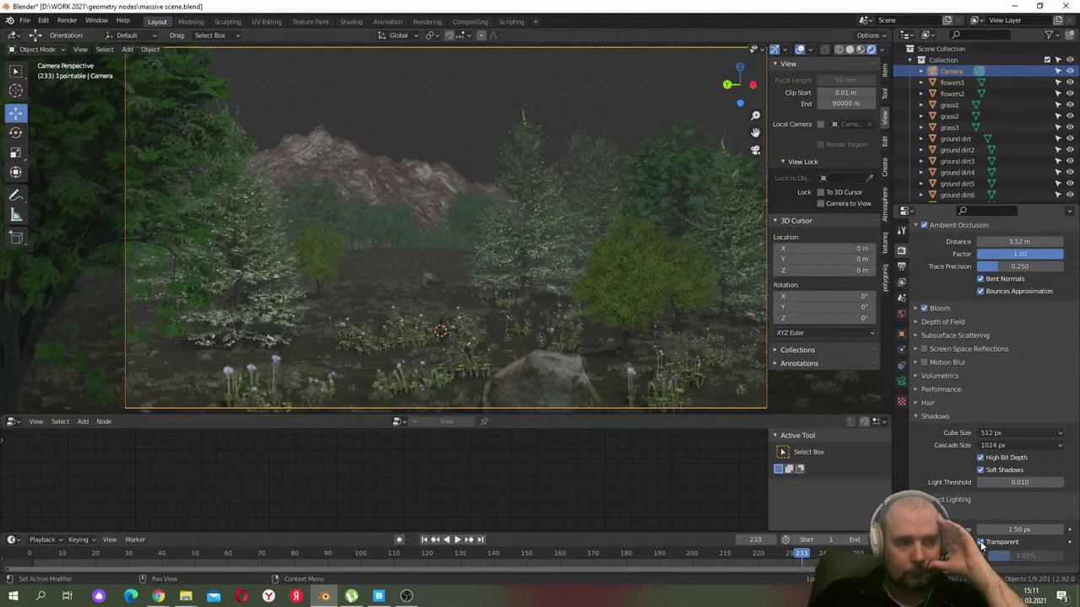
pyautogui.click(981, 542)
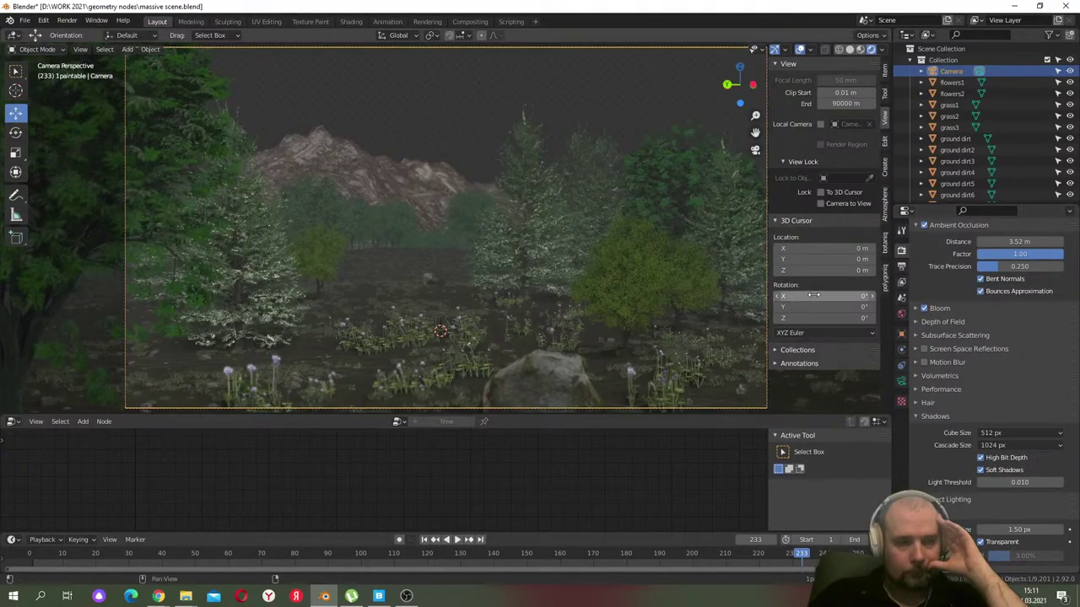
# - Set the world Volume Scatter color to pale blue (hue 0.557, saturation 0.414, value 1) and its density to 0.003
pyautogui.click(901, 314)
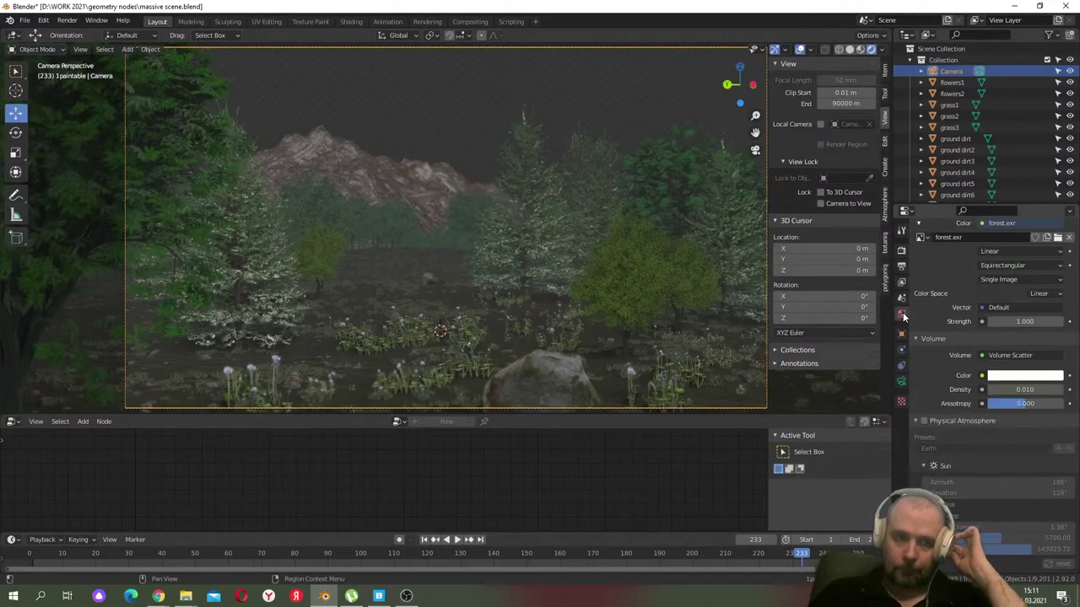
pyautogui.click(1033, 376)
pyautogui.moveTo(1003, 250); pyautogui.dragTo(1008, 246)
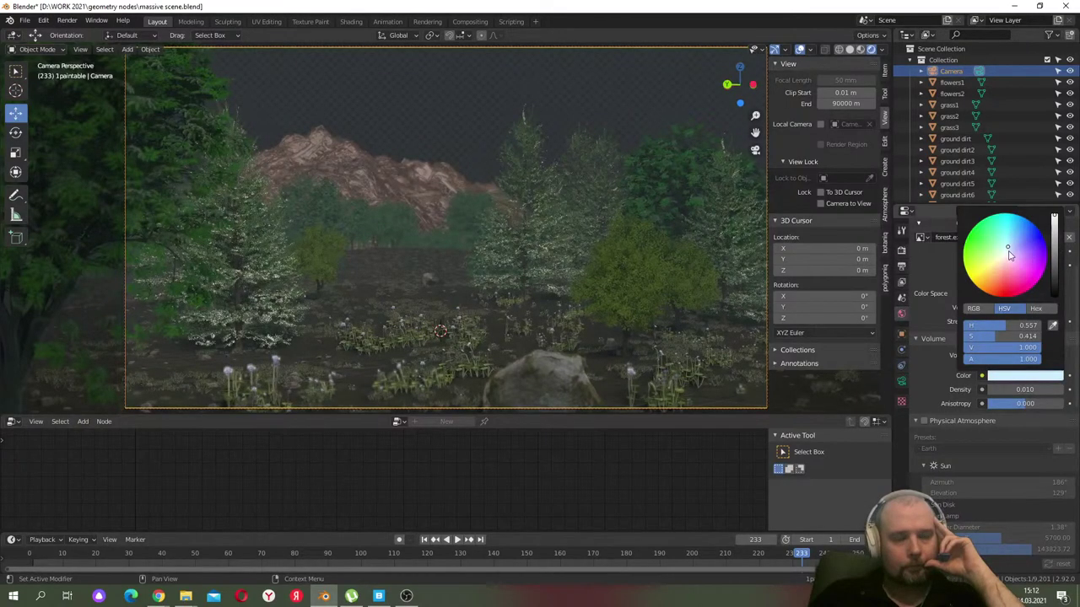
pyautogui.click(1031, 388)
pyautogui.click(1002, 389)
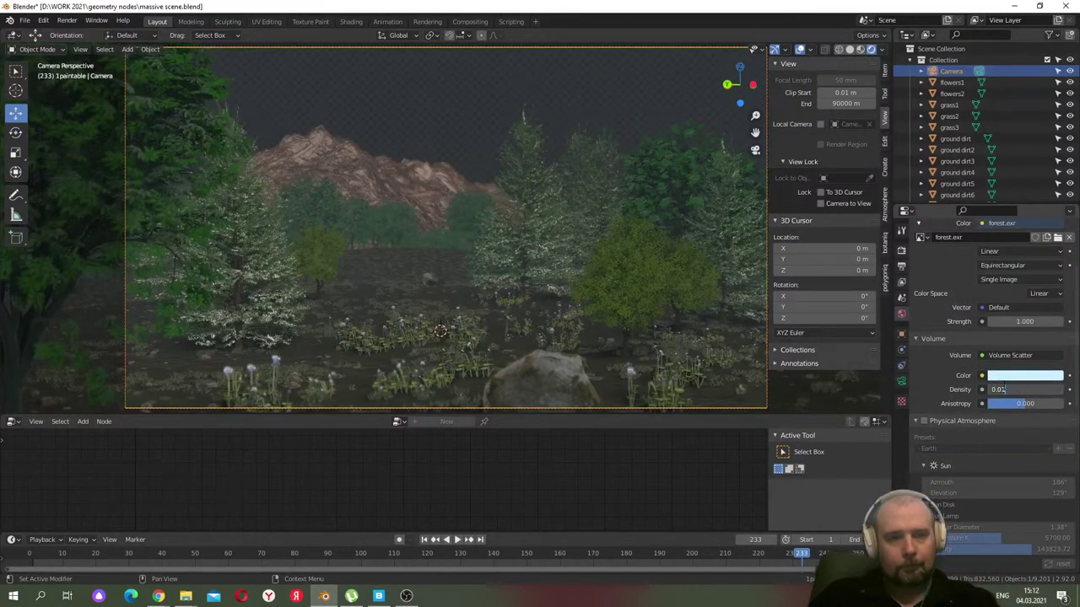
pyautogui.write('0.003')
pyautogui.press('Return')
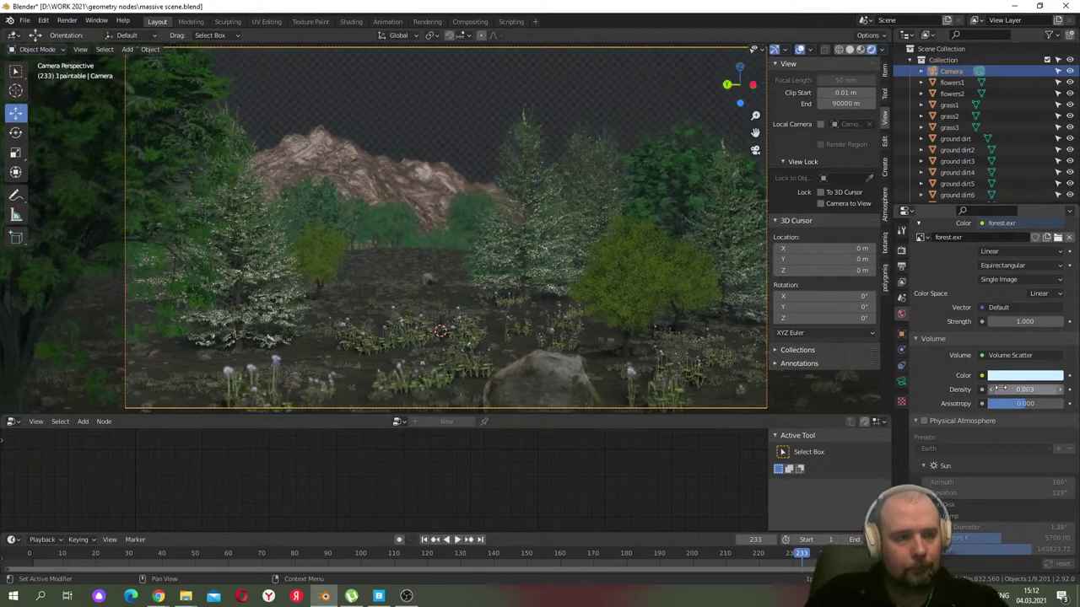
# - Assign the 1forest floo material to the Landscape mountain in the background and deselect it
pyautogui.click(441, 172)
pyautogui.click(902, 428)
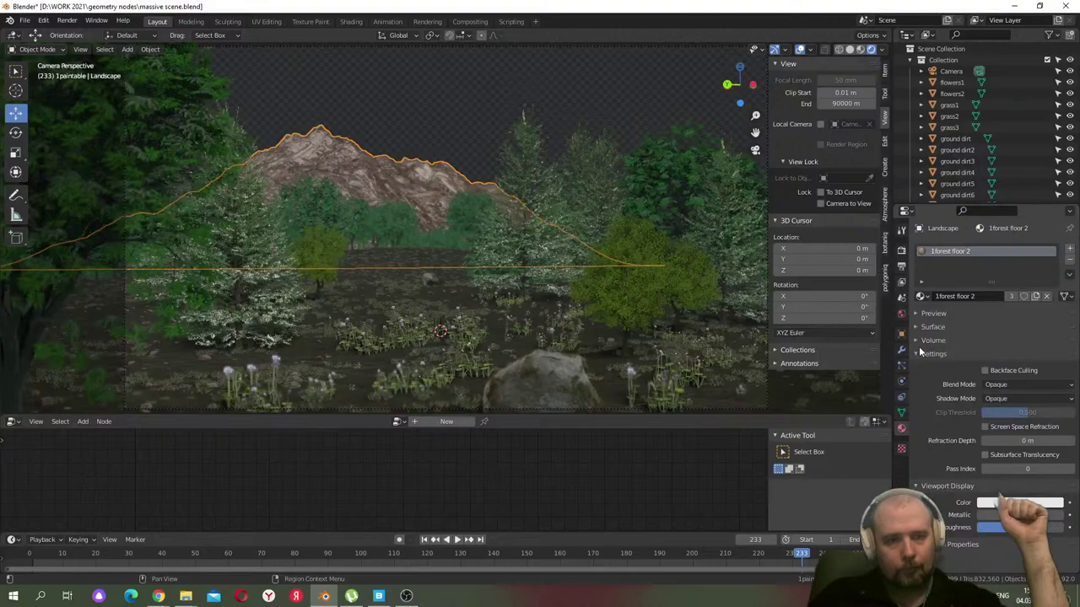
pyautogui.click(922, 296)
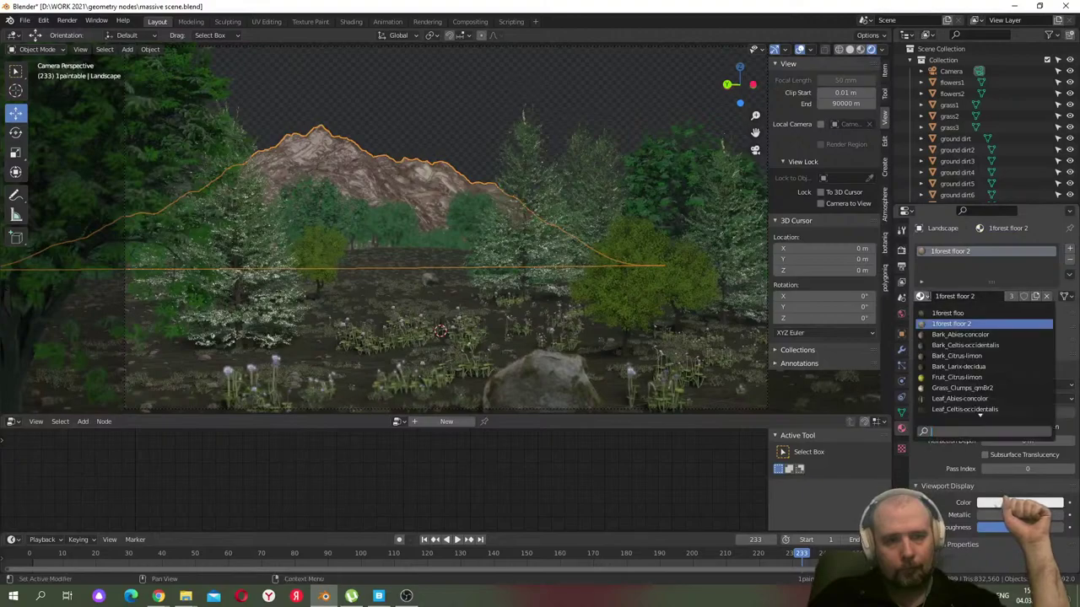
pyautogui.click(956, 313)
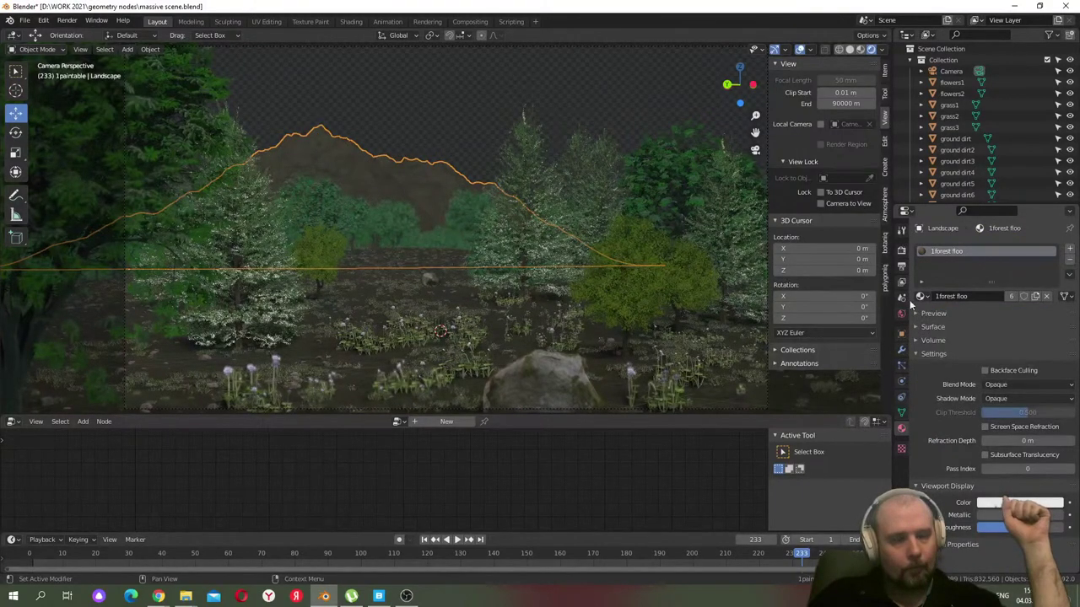
pyautogui.click(469, 137)
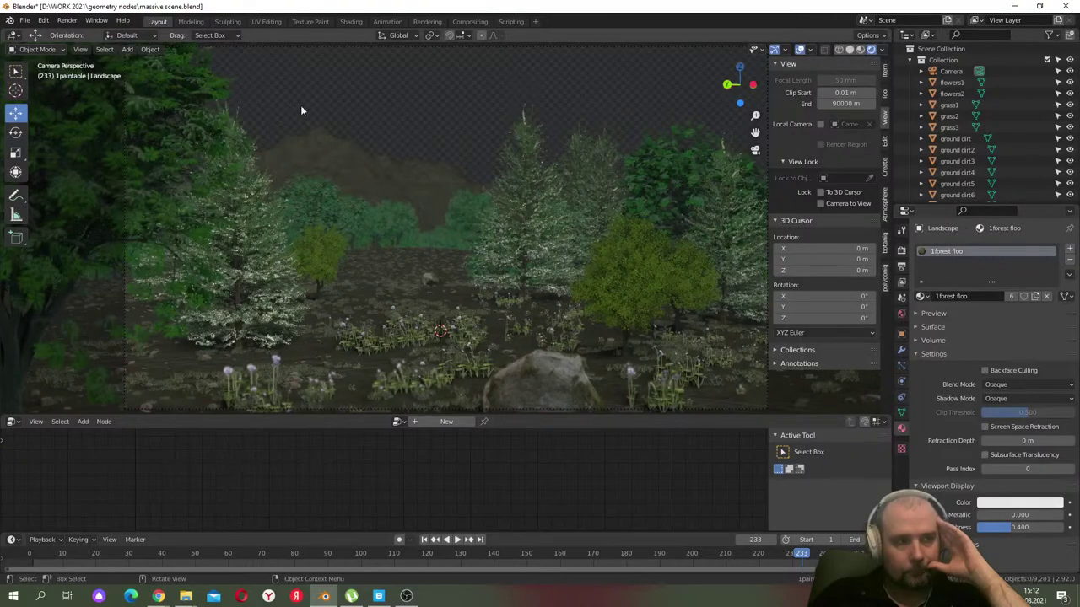
# - Render the camera view of the forest scene as a still image into Slot 3
pyautogui.click(70, 22)
pyautogui.click(81, 34)
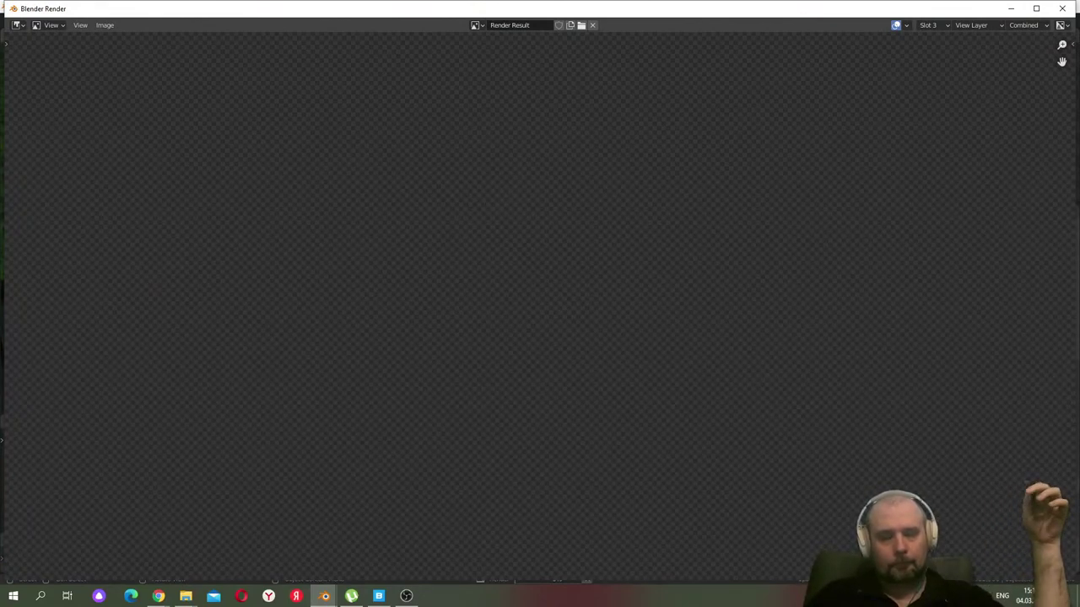
pyautogui.click(1062, 9)
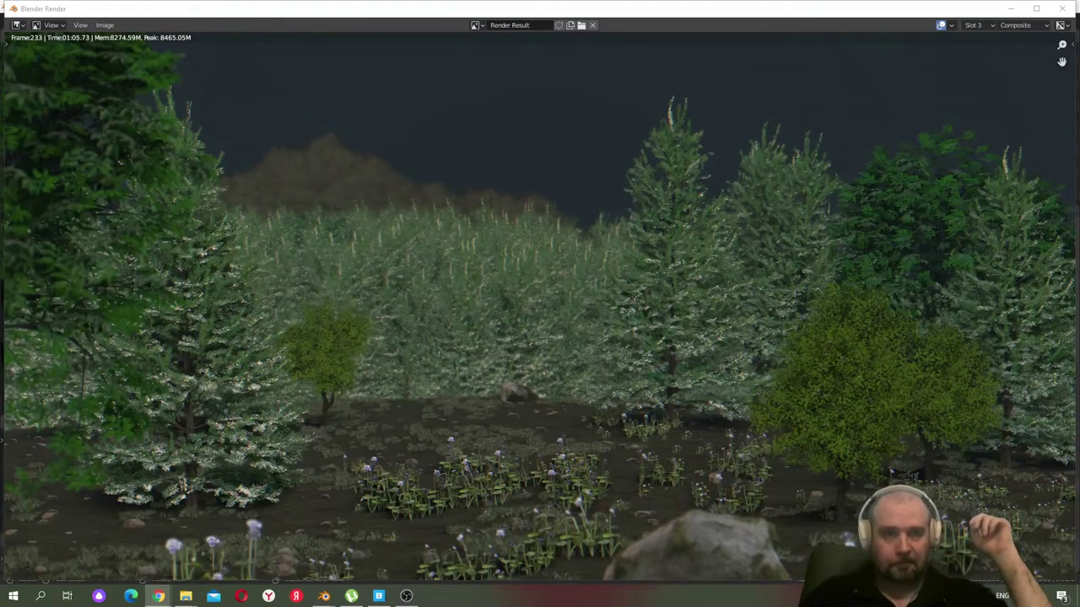
# - Compare with the render in Slot 1, select Slot 4 for the next render and close the render window
pyautogui.click(975, 26)
pyautogui.click(975, 37)
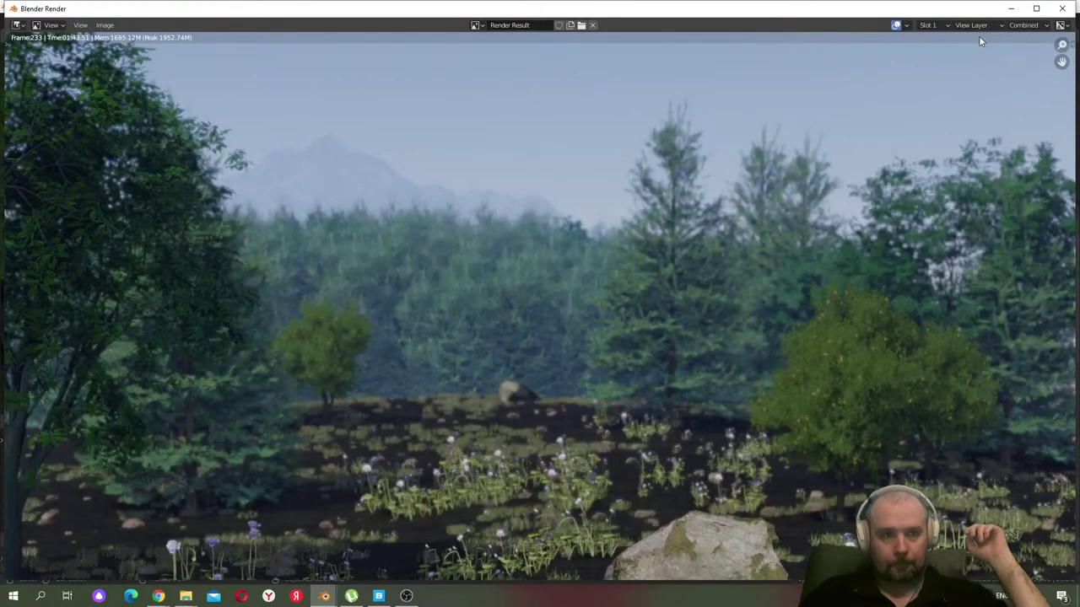
pyautogui.click(978, 26)
pyautogui.click(928, 26)
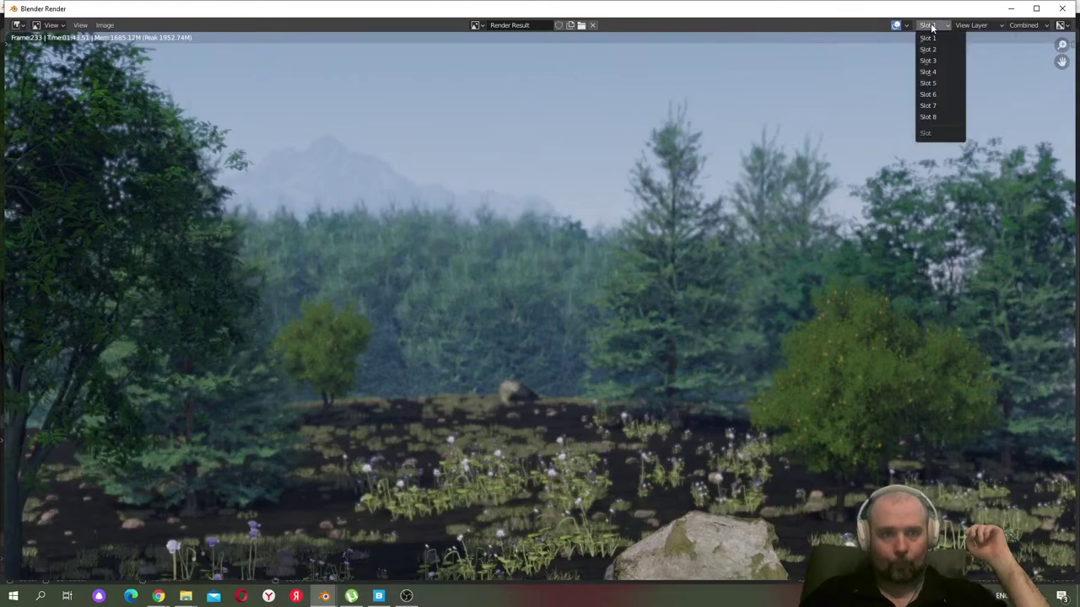
pyautogui.click(936, 72)
pyautogui.click(1062, 9)
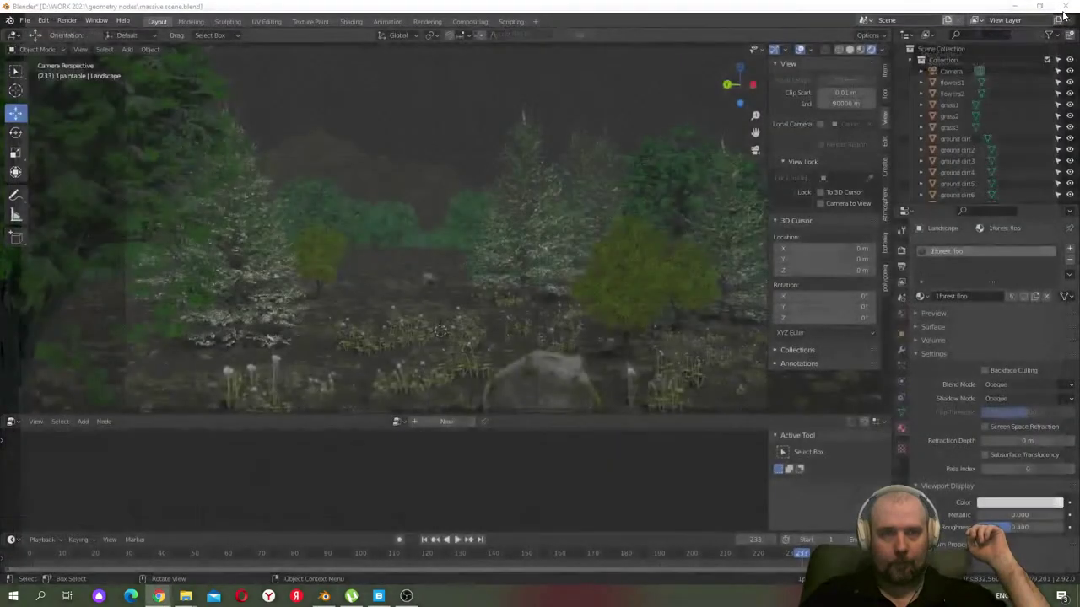
# - Enable the world's Physical Atmosphere and set its sun azimuth to 135° and elevation to 138°
pyautogui.click(901, 313)
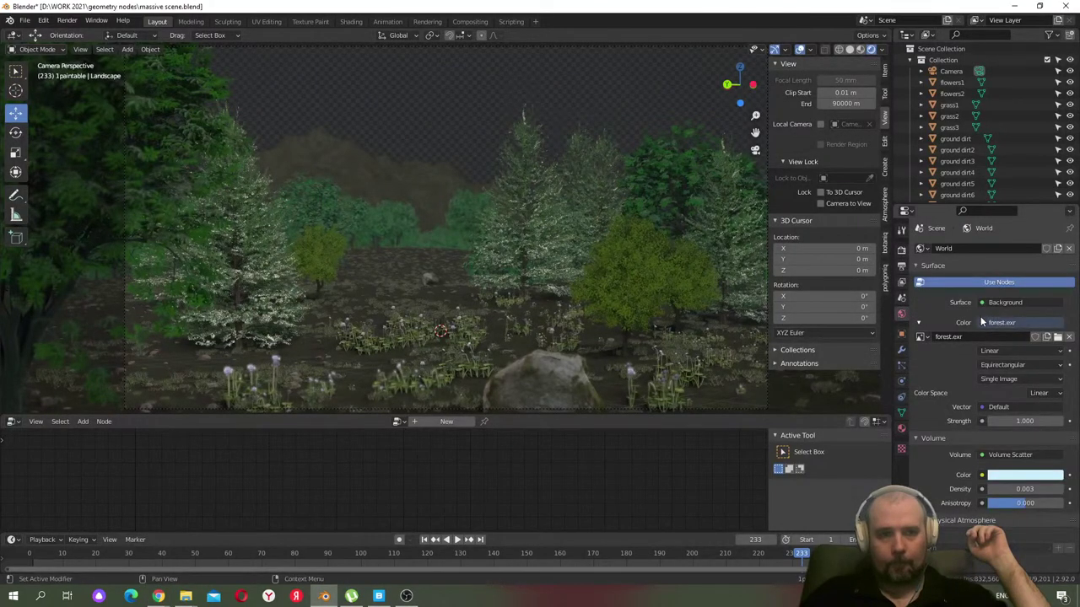
pyautogui.scroll(-3, 936, 346)
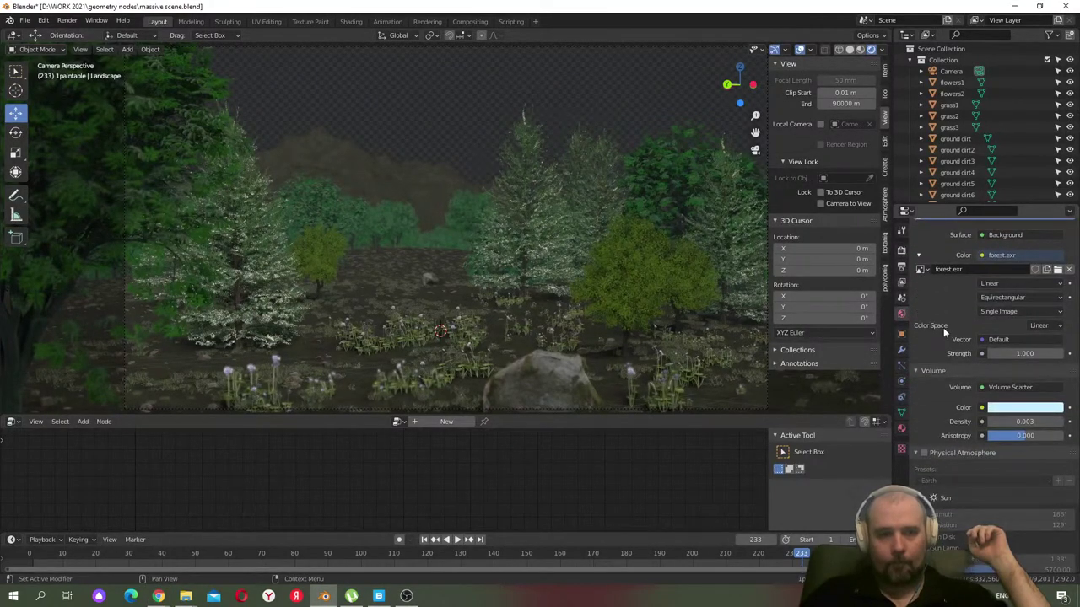
pyautogui.click(923, 453)
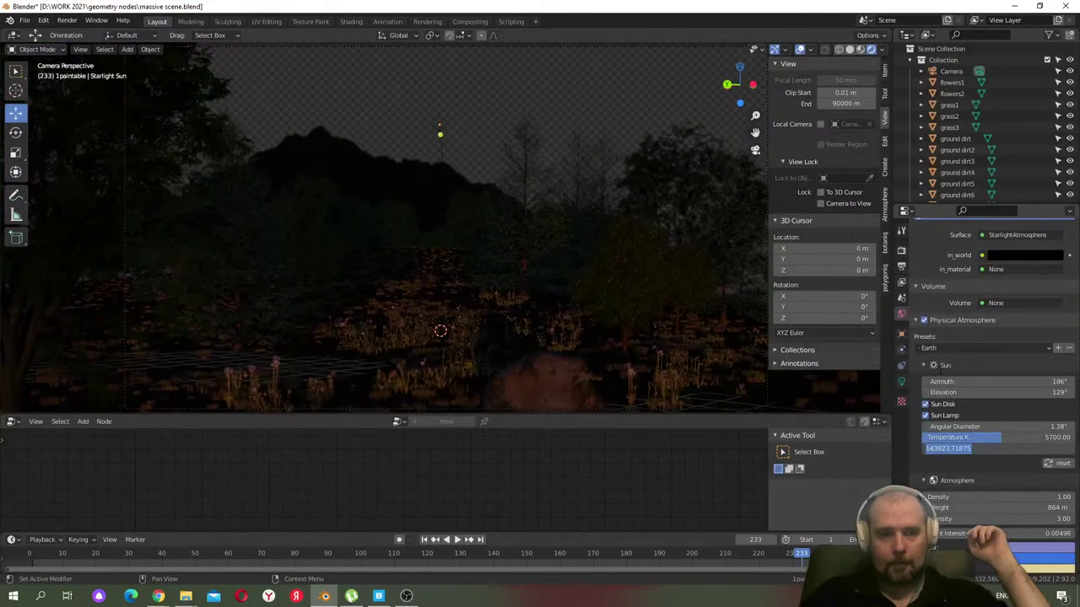
pyautogui.click(950, 383)
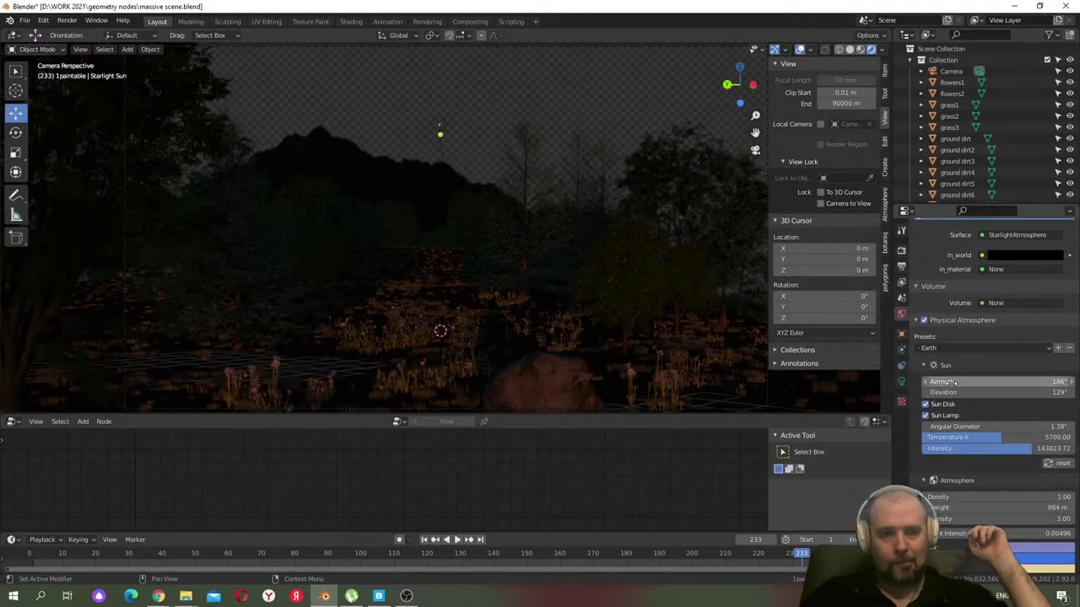
pyautogui.moveTo(951, 392); pyautogui.dragTo(960, 393)
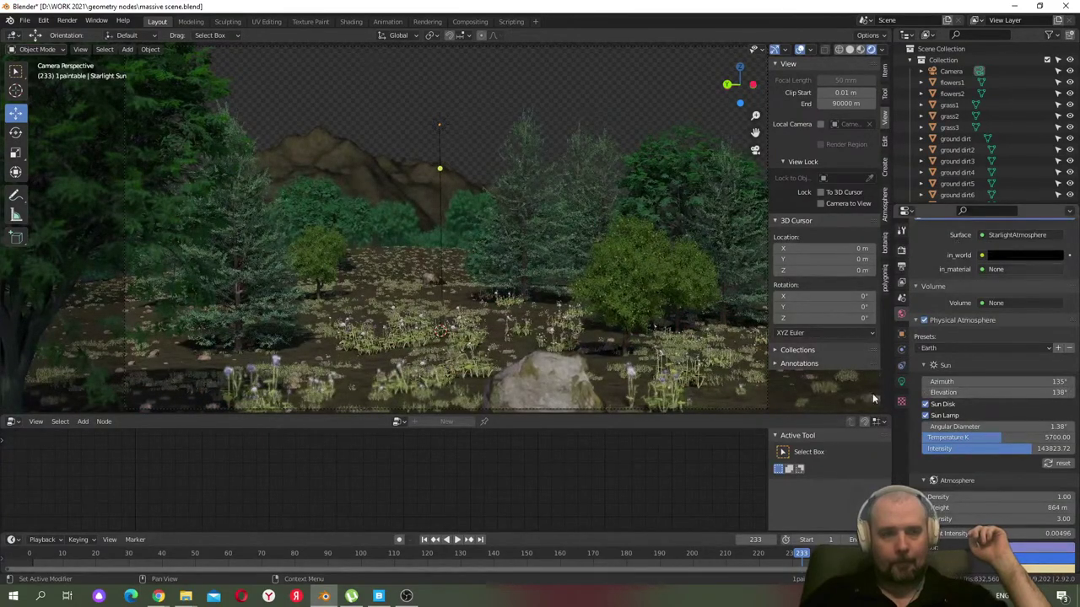
# - Disable the Transparent film option in the render settings to show the atmosphere's sky behind the scene
pyautogui.click(901, 250)
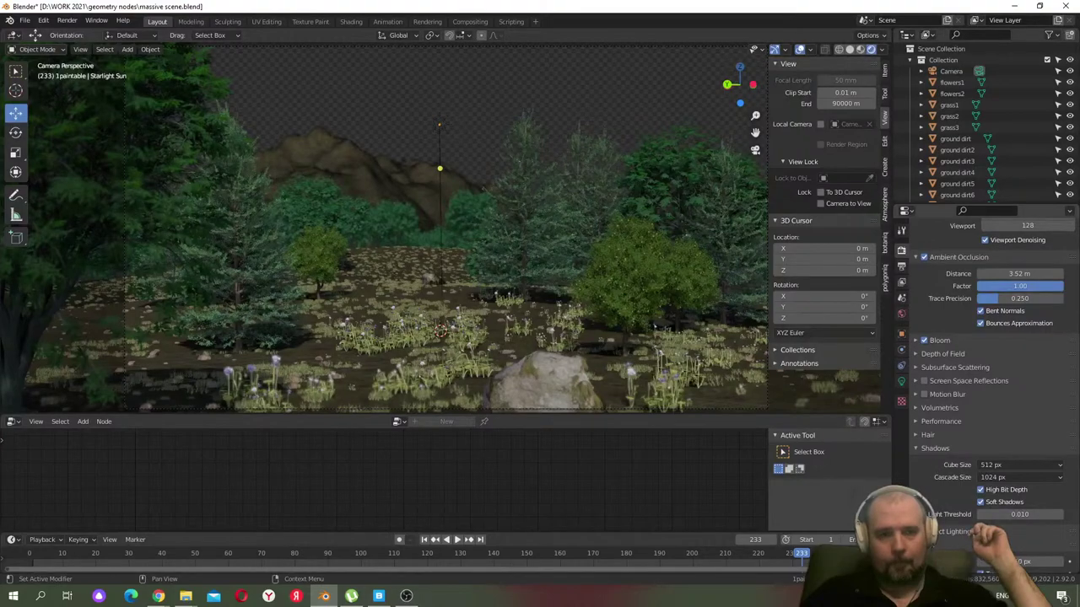
pyautogui.scroll(-1, 933, 511)
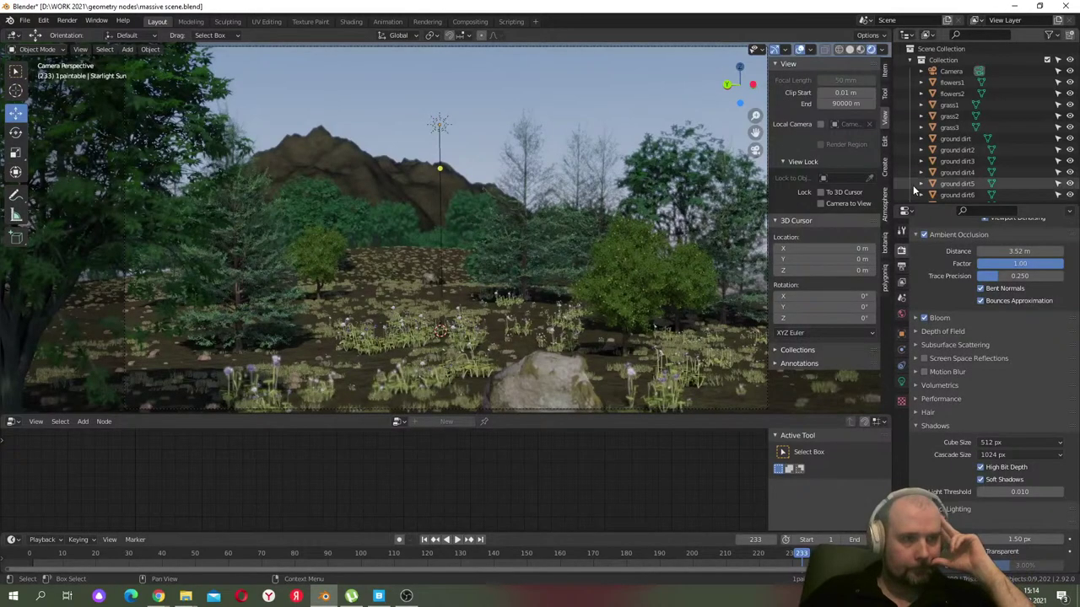
# - Assign the 1forest floor 2 material to the Landscape mountain in the background
pyautogui.click(423, 183)
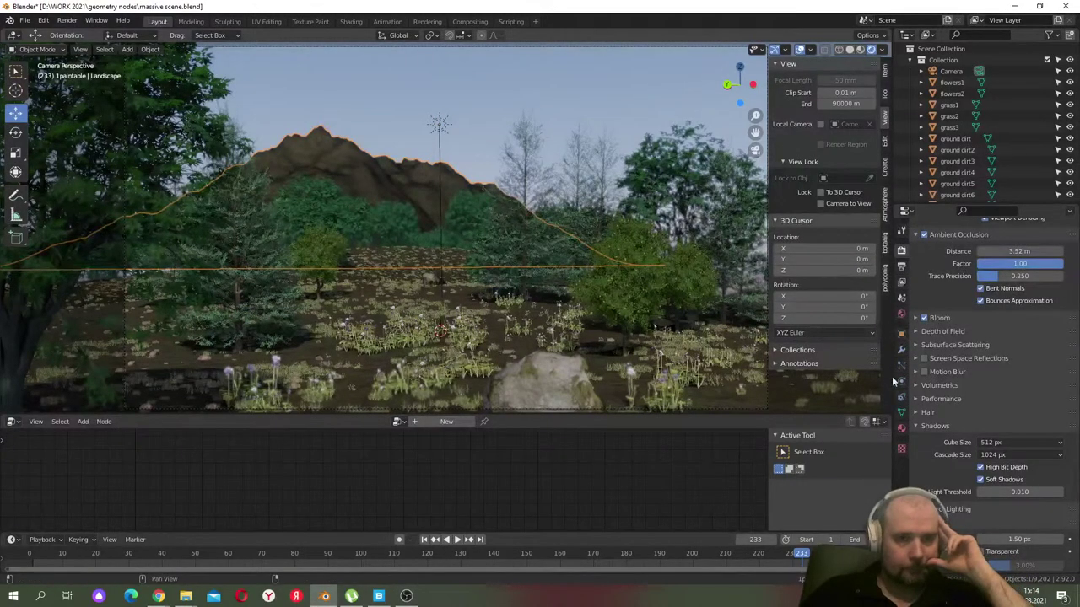
pyautogui.click(902, 428)
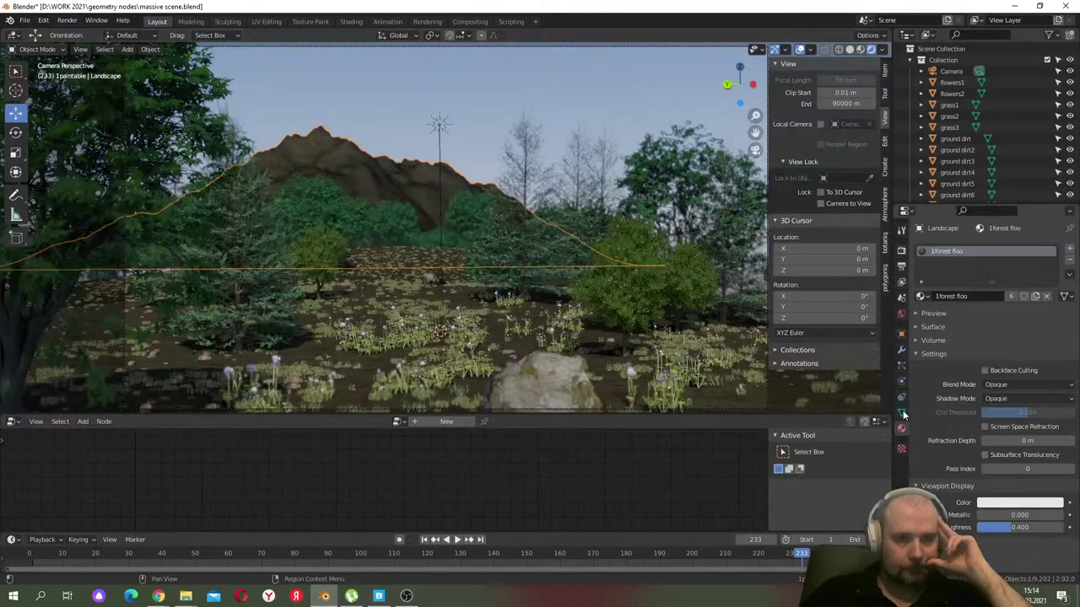
pyautogui.click(921, 296)
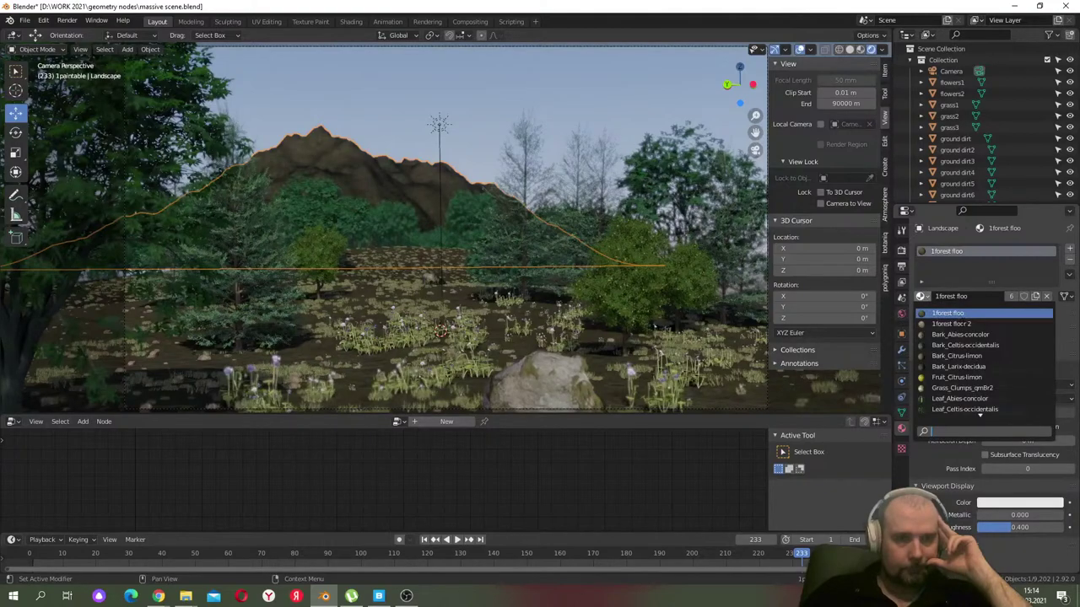
pyautogui.click(960, 323)
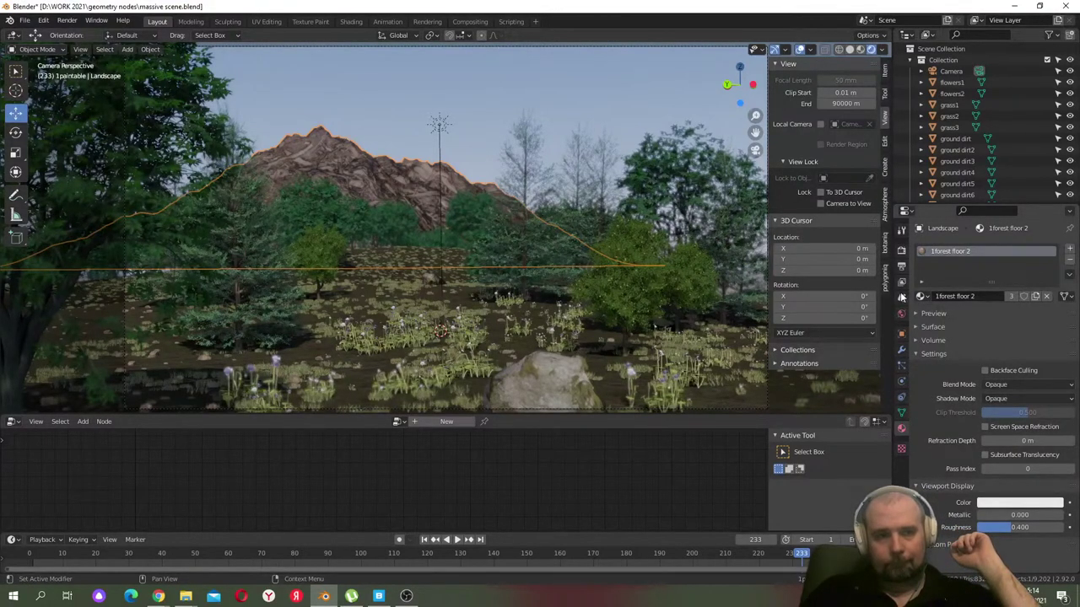
# - Turn on Material Fog in the Physical Atmosphere's ground settings and deselect the mountain
pyautogui.click(901, 316)
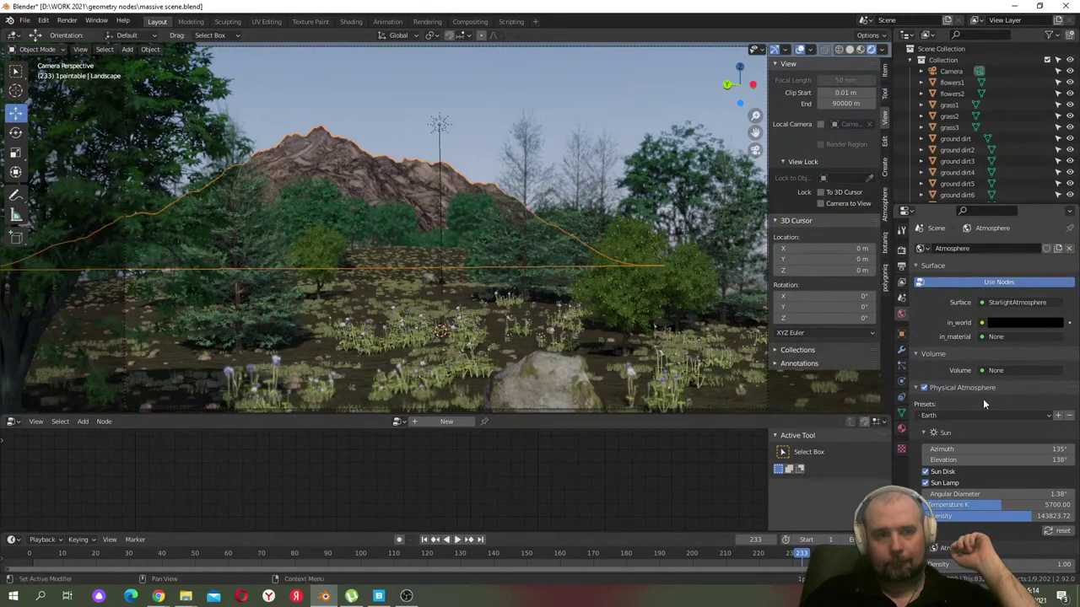
pyautogui.scroll(-5, 983, 398)
pyautogui.scroll(-6, 983, 404)
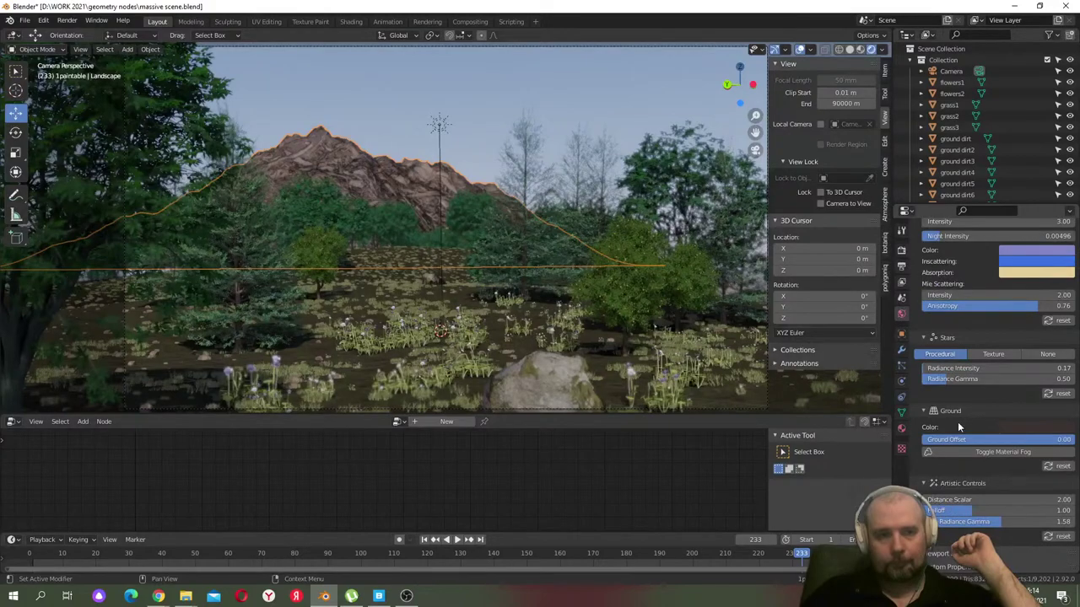
pyautogui.click(955, 451)
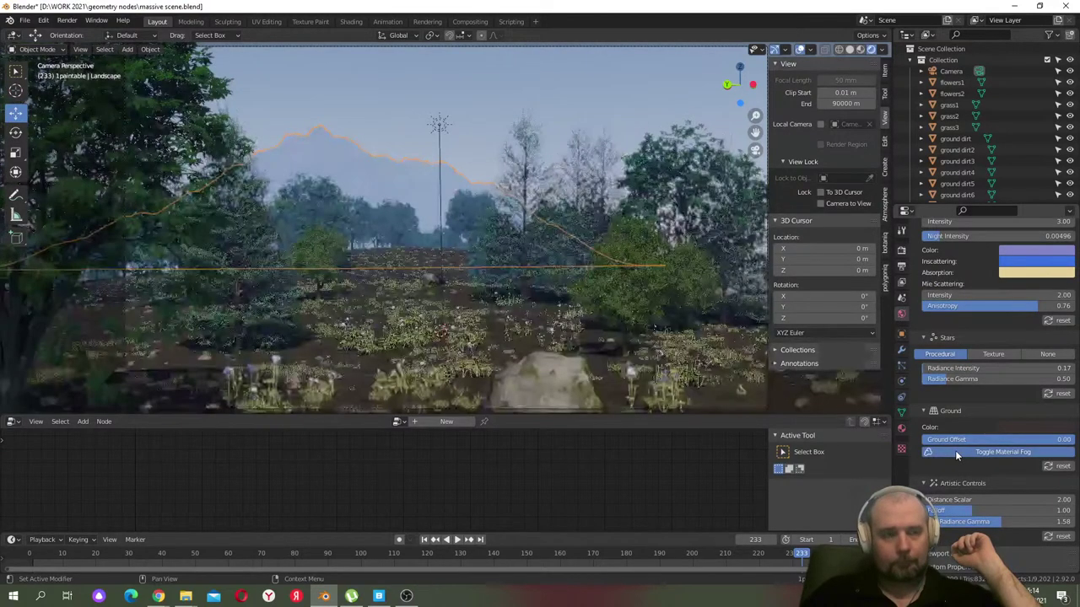
pyautogui.click(396, 79)
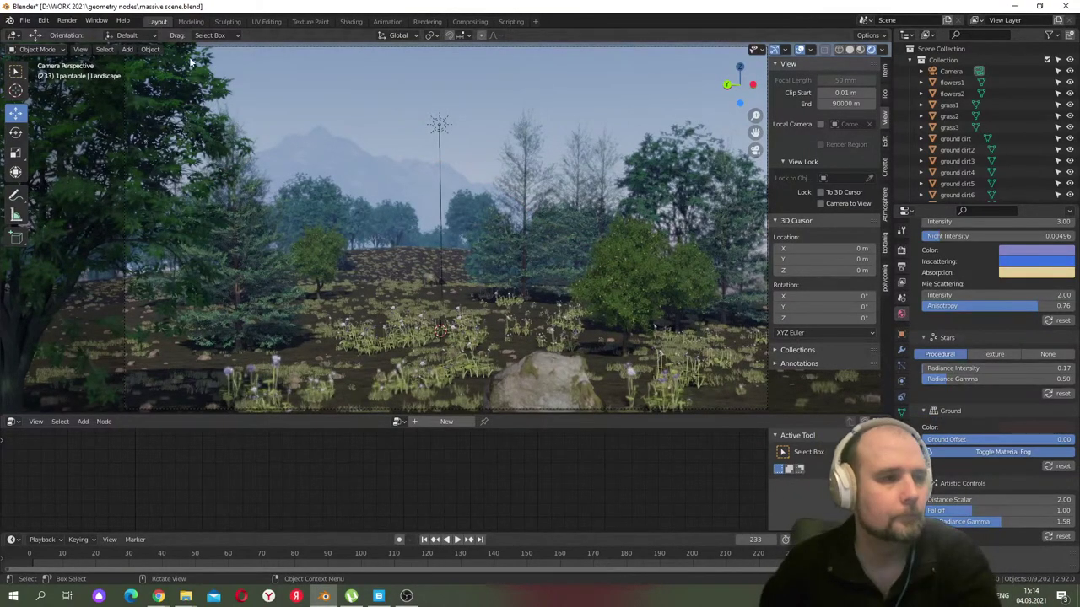
# - Save massive scene.blend and render the still image with the foggy atmosphere into Slot 4
pyautogui.click(24, 21)
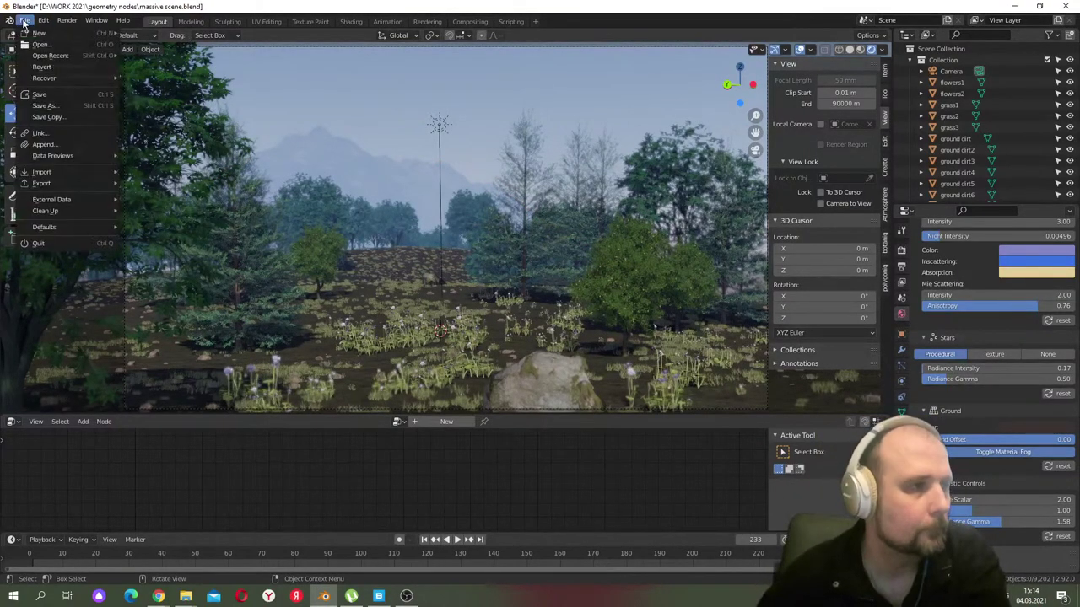
pyautogui.click(45, 95)
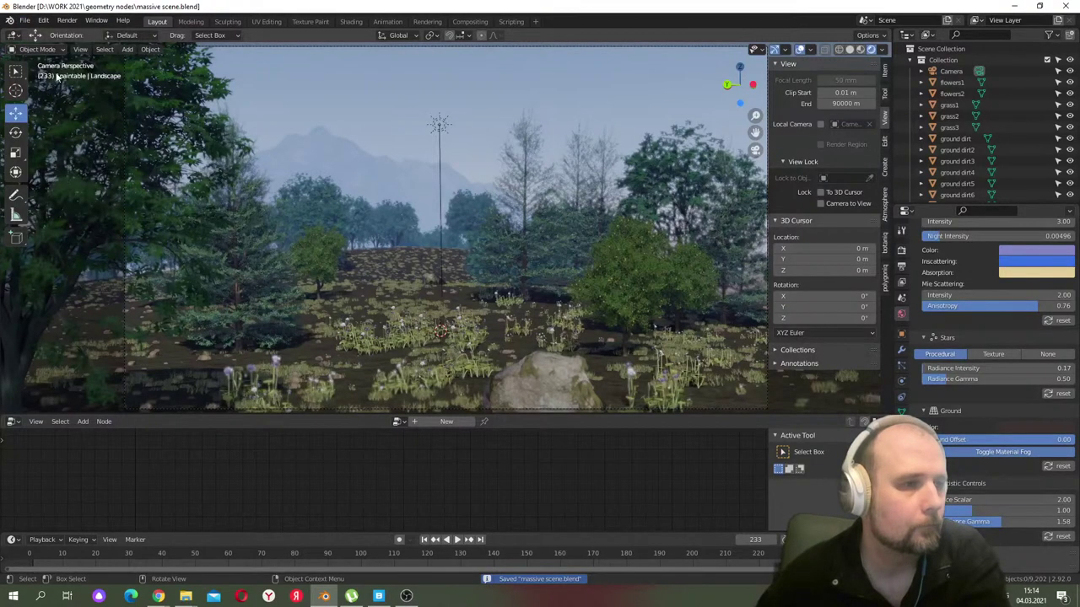
pyautogui.click(68, 20)
pyautogui.click(88, 32)
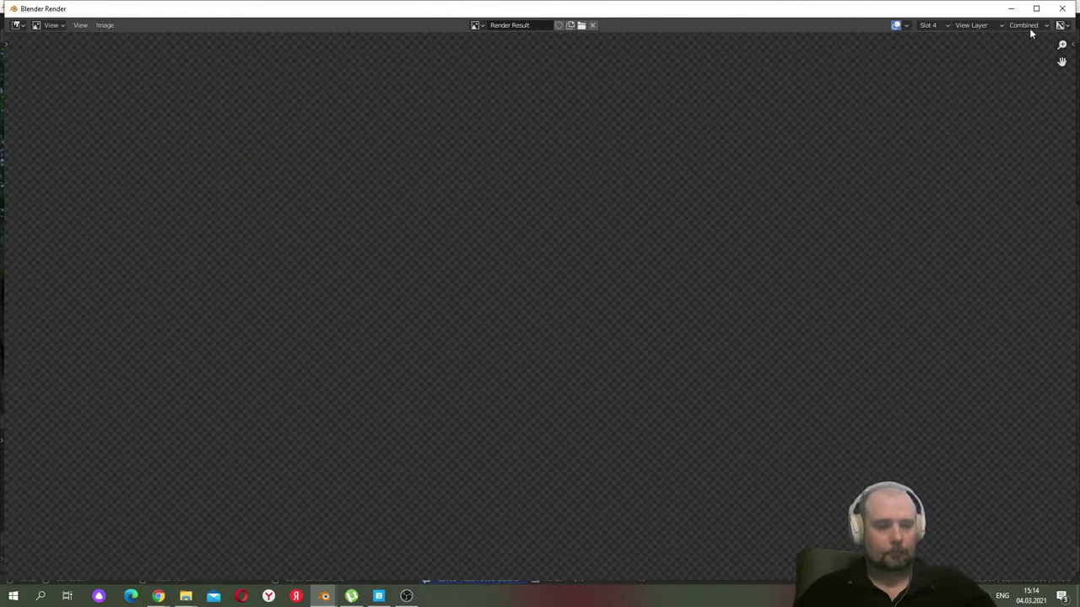
pyautogui.click(1062, 9)
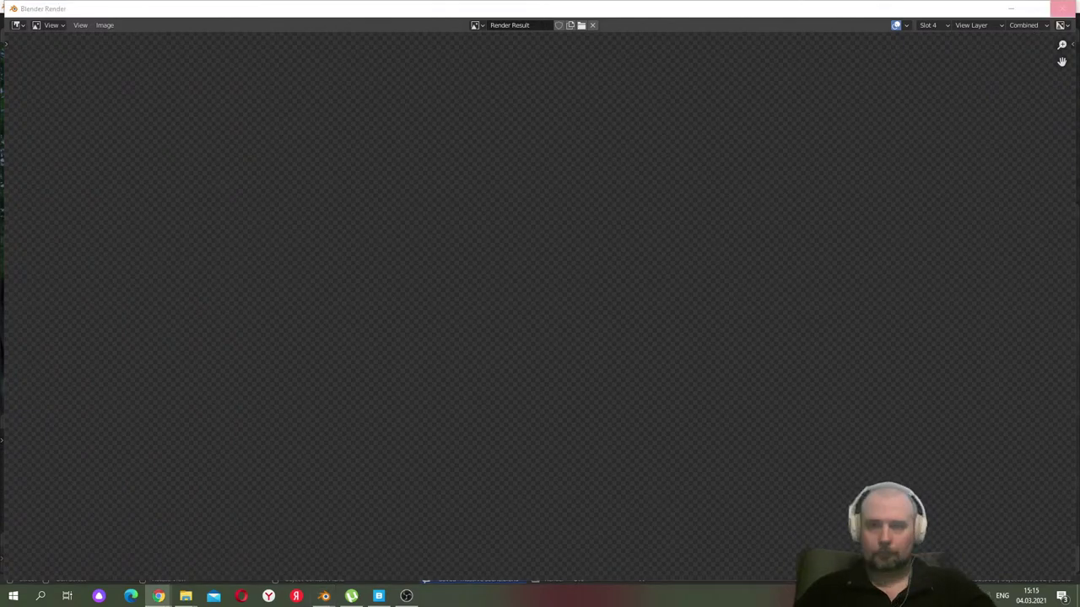